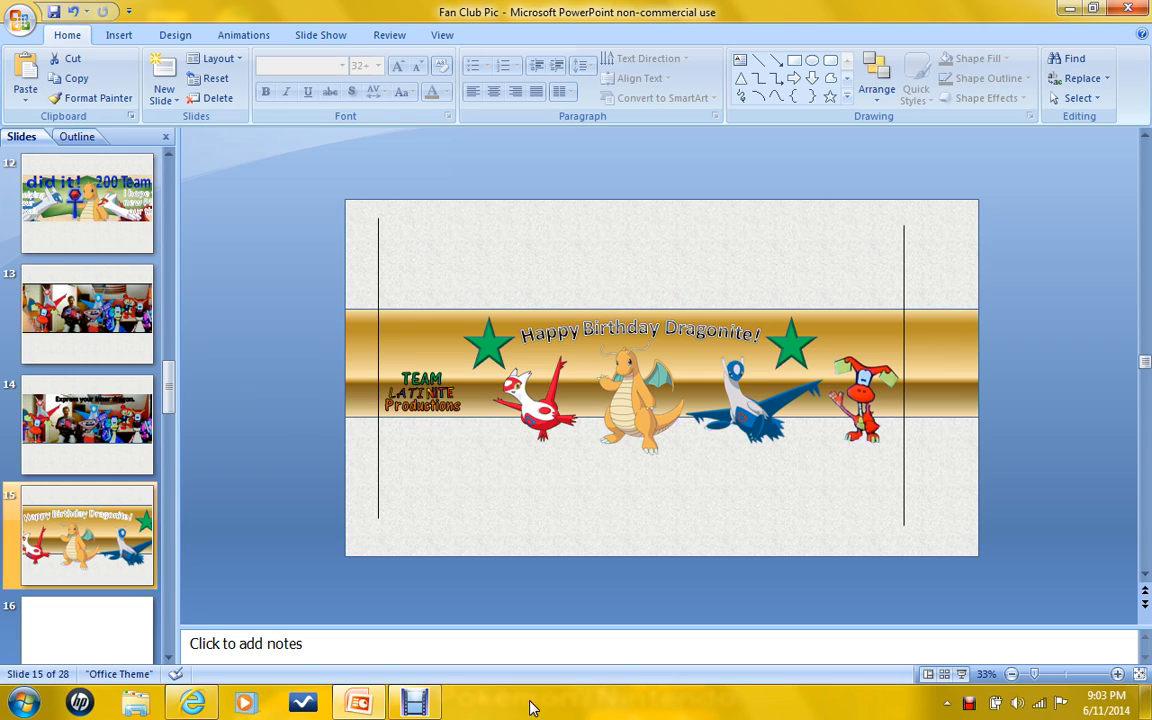
mouse_move(464, 163)
left_mouse_down()
mouse_move(539, 358)
mouse_move(477, 274)
mouse_move(777, 481)
mouse_move(905, 527)
left_mouse_up()
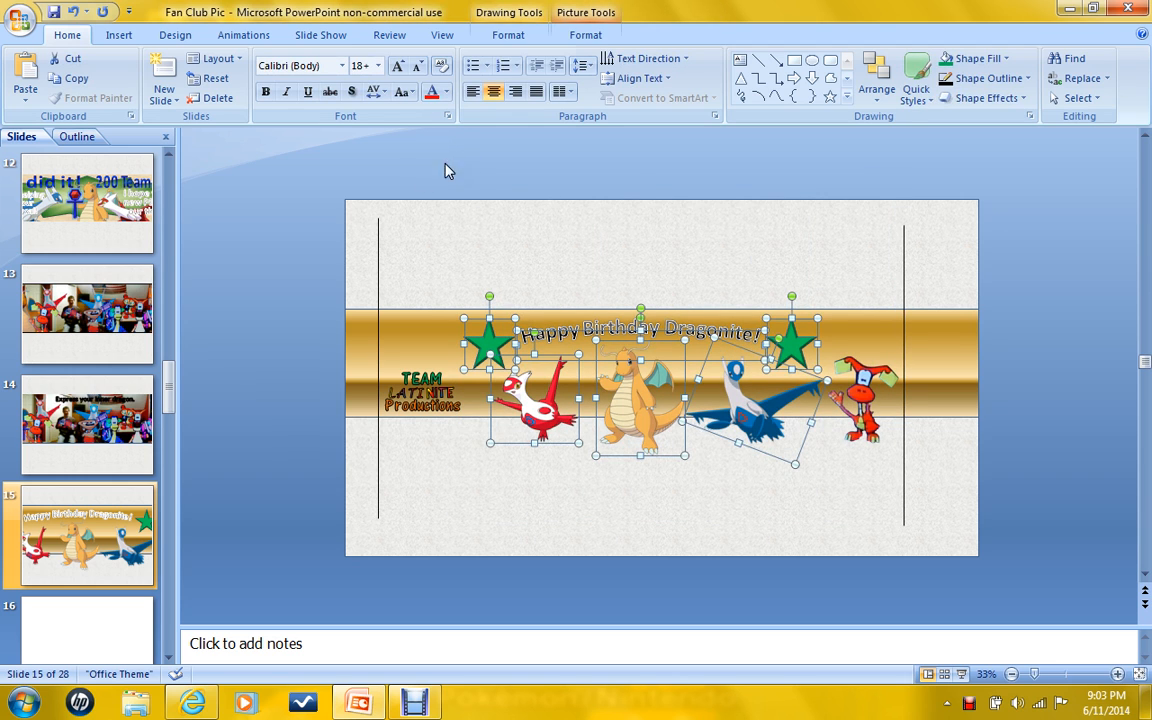
mouse_move(450, 157)
left_mouse_down()
mouse_move(514, 450)
mouse_move(926, 516)
left_mouse_up()
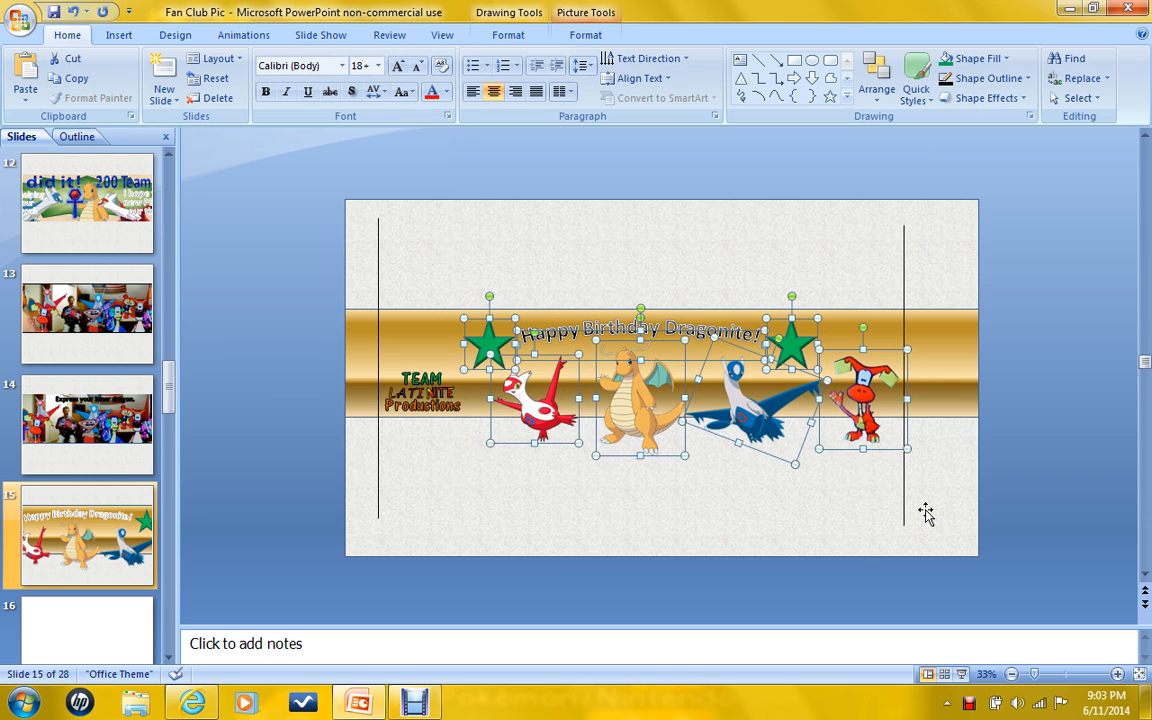
left_click(260, 524)
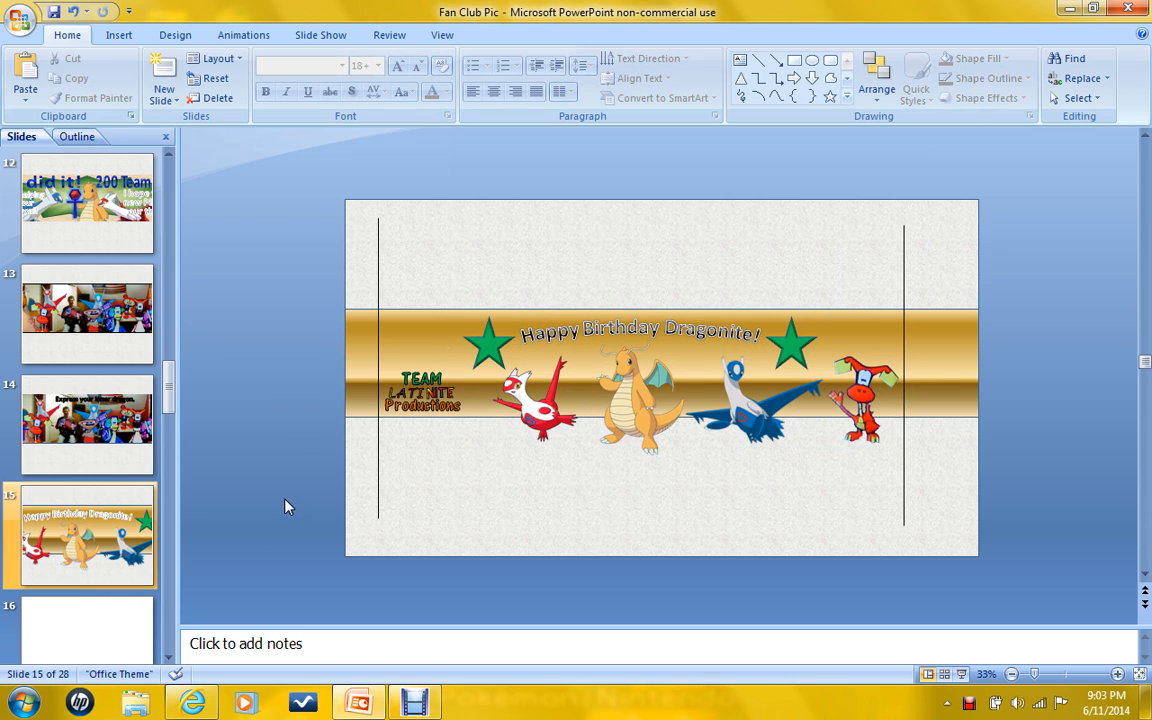
Duplicate slide 15 and delete the birthday title, both stars and all four characters from the copy.
right_click(121, 541)
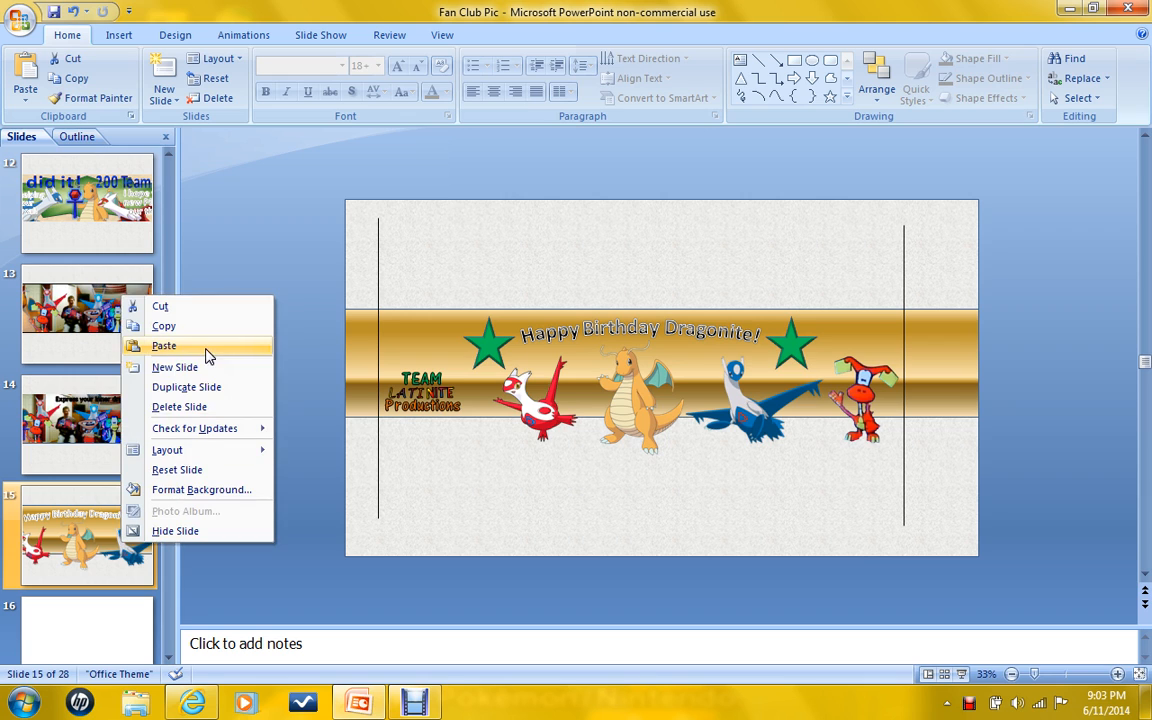
left_click(209, 392)
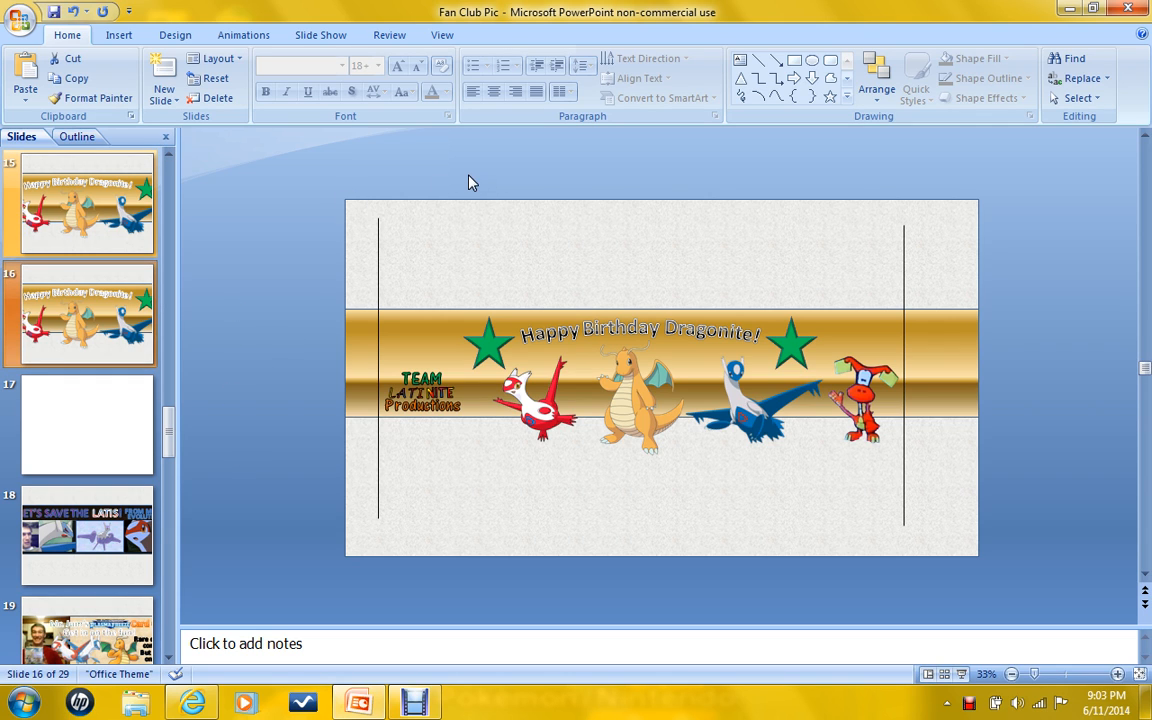
left_click_drag(468, 178, 925, 513)
key("Delete")
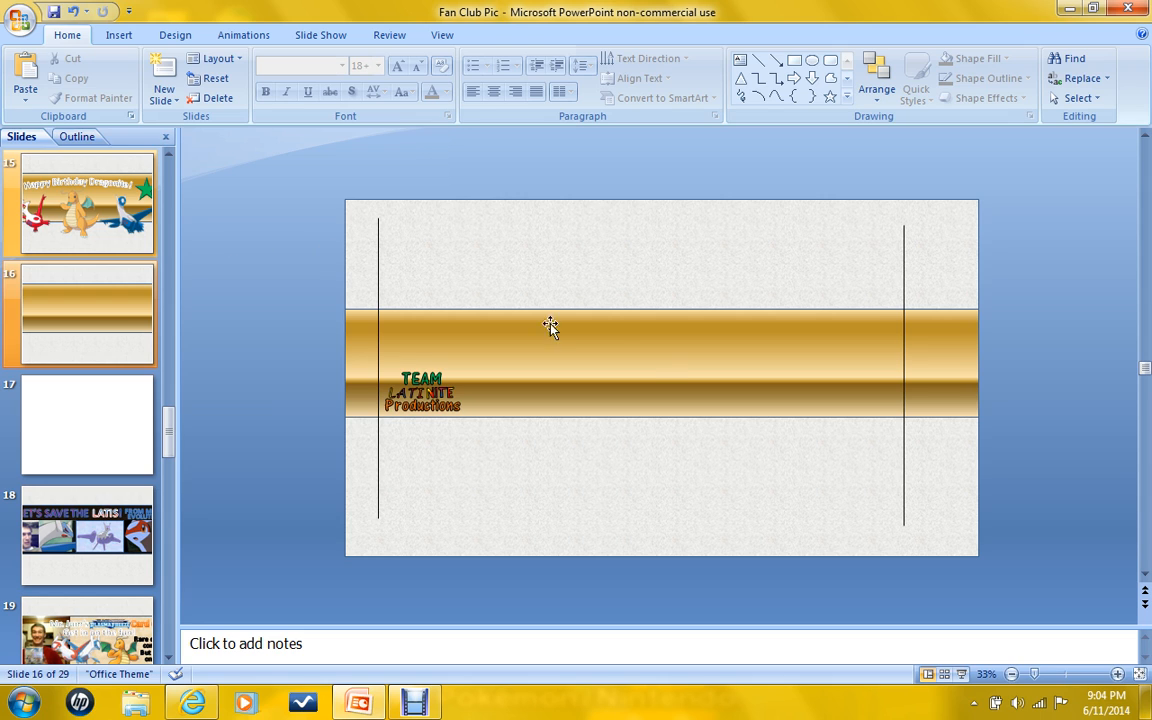
Change the gold banner rectangle on slide 16 to a solid standard blue fill.
left_click(649, 361)
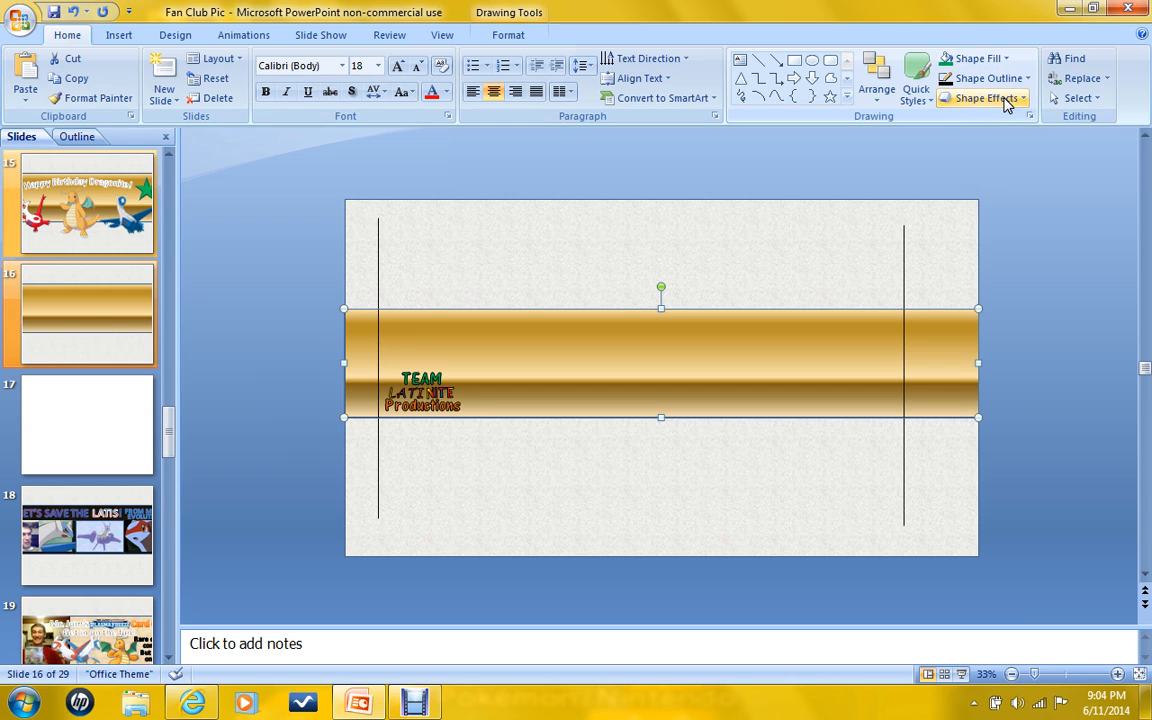
left_click(990, 66)
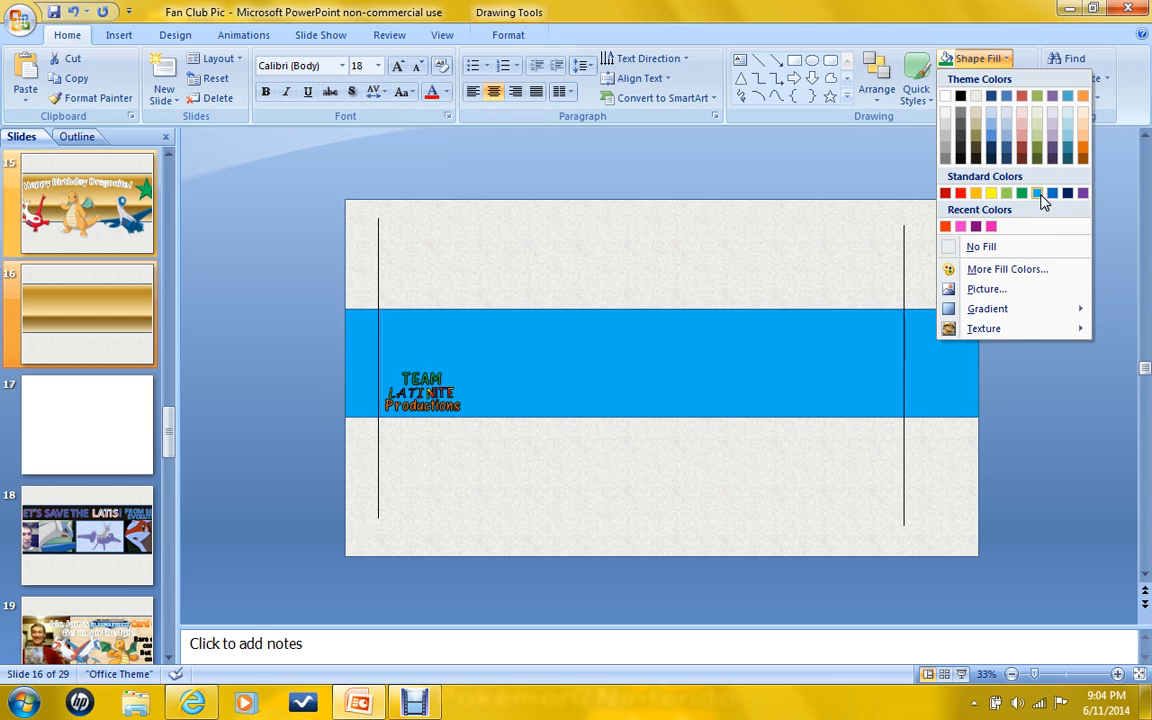
left_click(1053, 196)
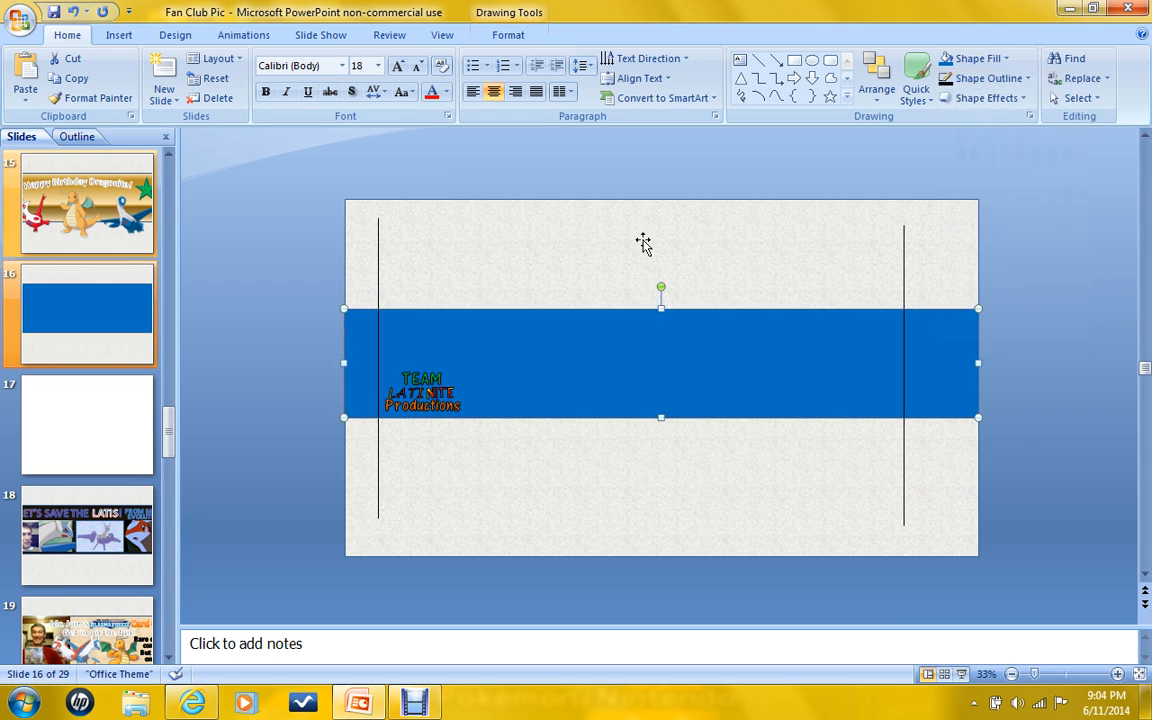
left_click(310, 197)
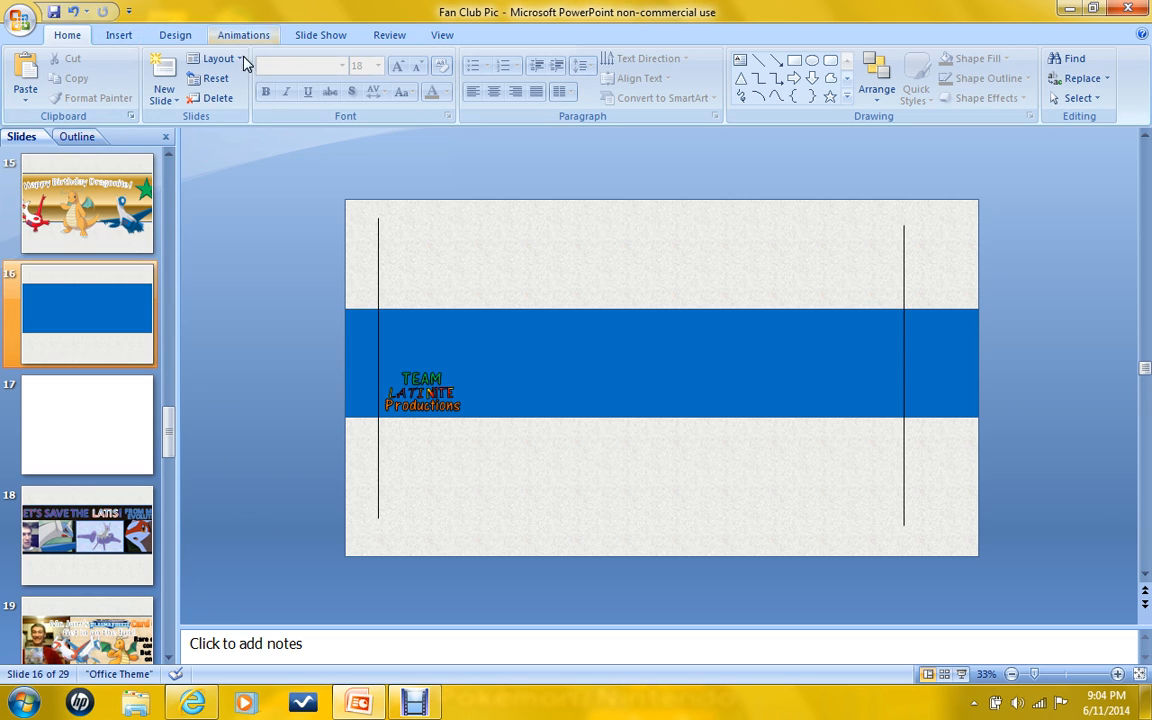
Insert WordArt reading "DRAGONITE" and place it in the upper left part of the blue banner.
left_click(118, 37)
left_click(503, 75)
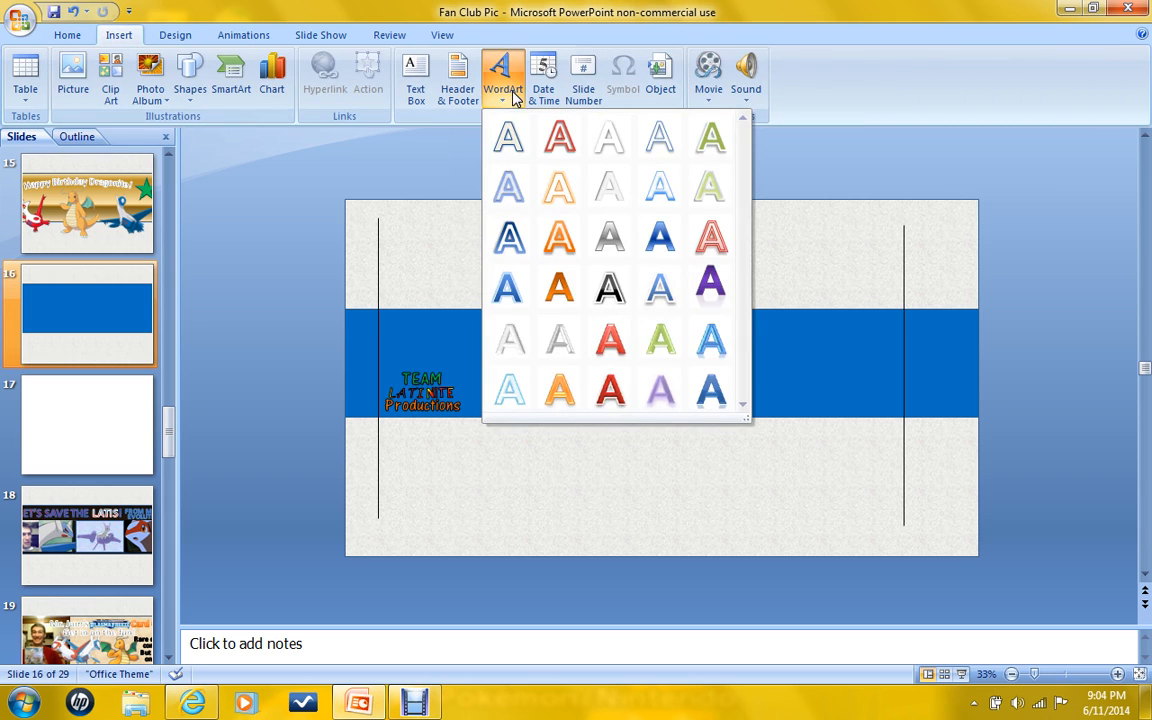
left_click(553, 265)
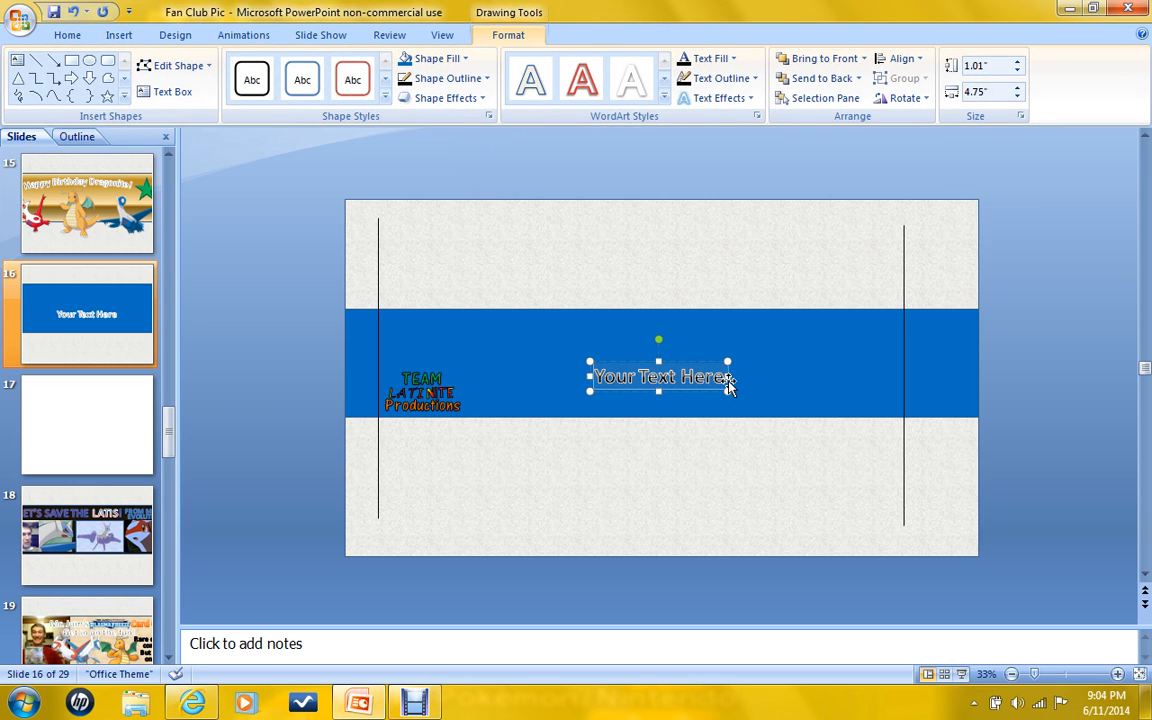
left_click(724, 386)
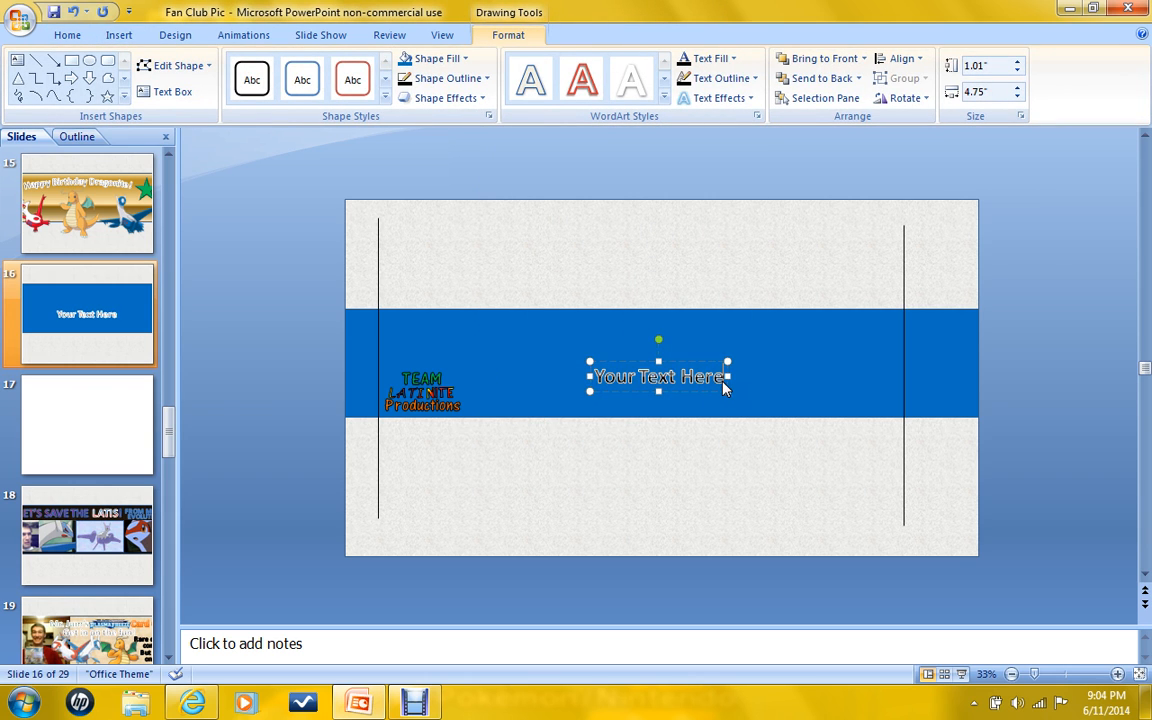
key("BackSpace")
key("BackSpace")
key("BackSpace")
key("BackSpace")
key("BackSpace")
key("BackSpace")
key("BackSpace")
key("BackSpace")
key("BackSpace")
key("BackSpace")
key("BackSpace")
key("BackSpace")
key("BackSpace")
key("BackSpace")
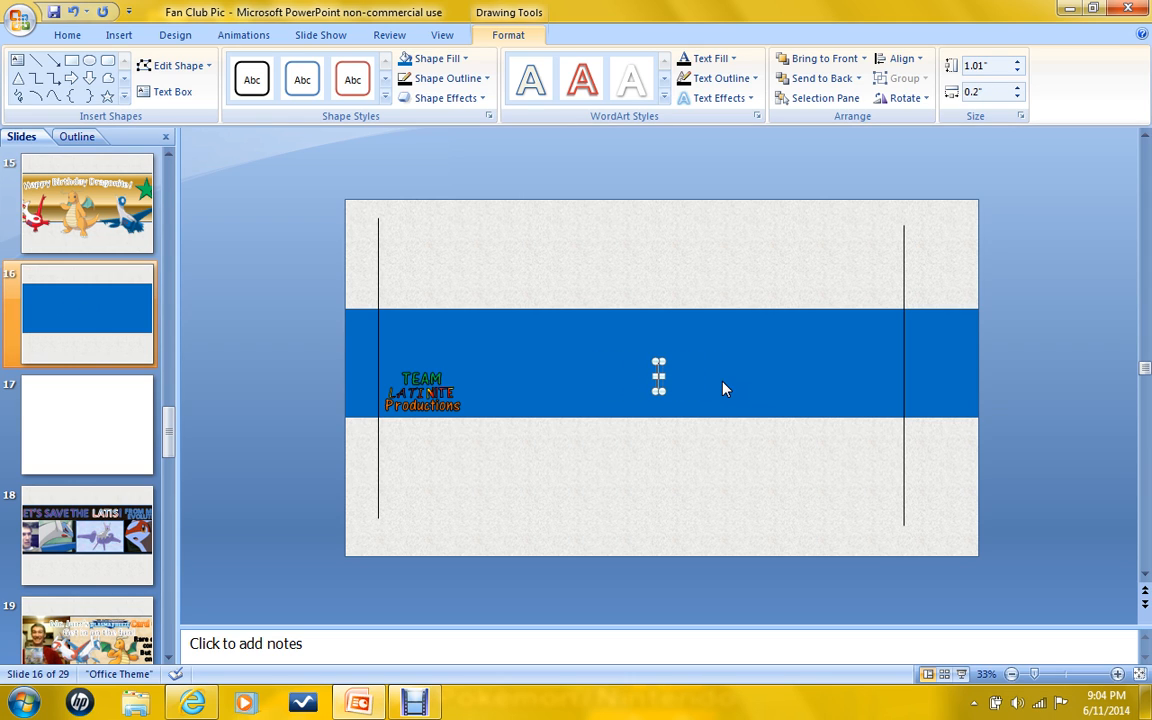
type("DRAGONI")
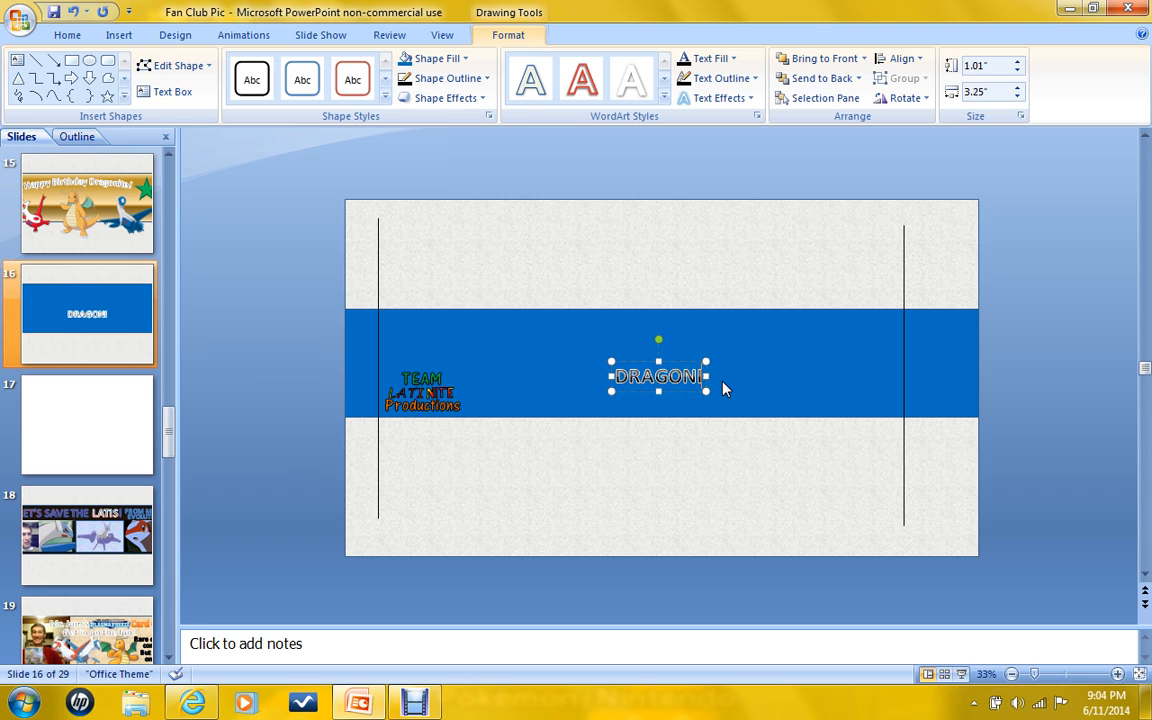
type("TE")
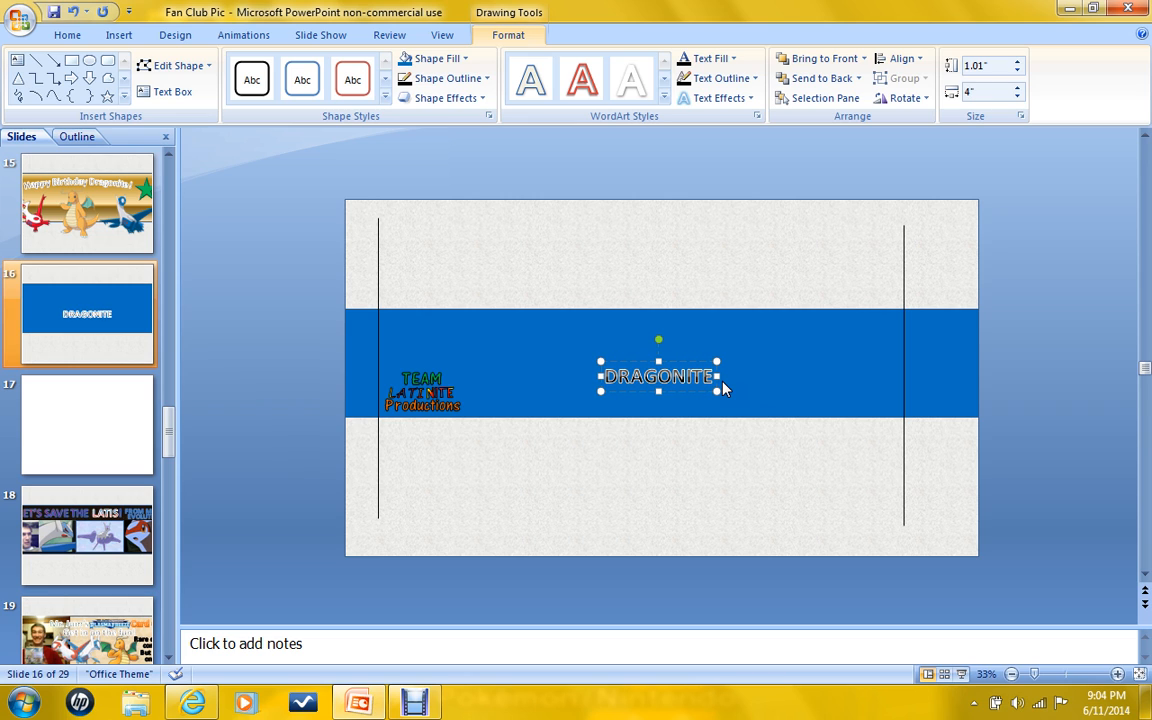
left_click_drag(674, 360, 559, 326)
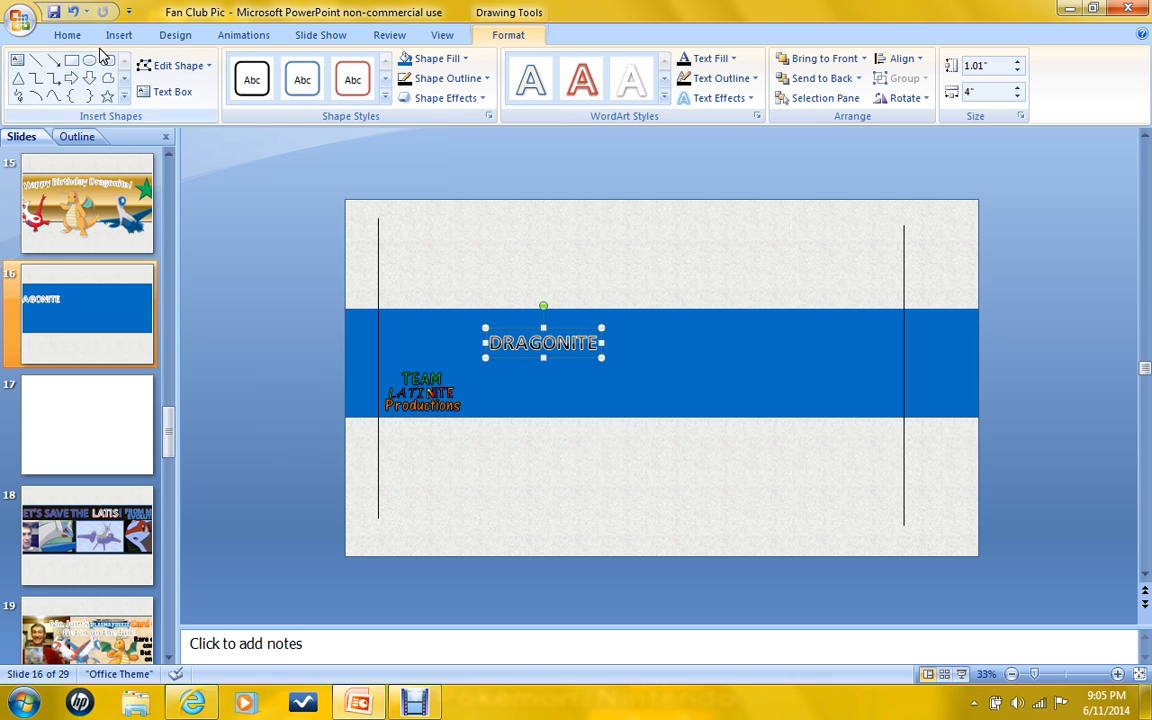
Set the font of the DRAGONITE WordArt to AR CHRISTY.
left_click(68, 36)
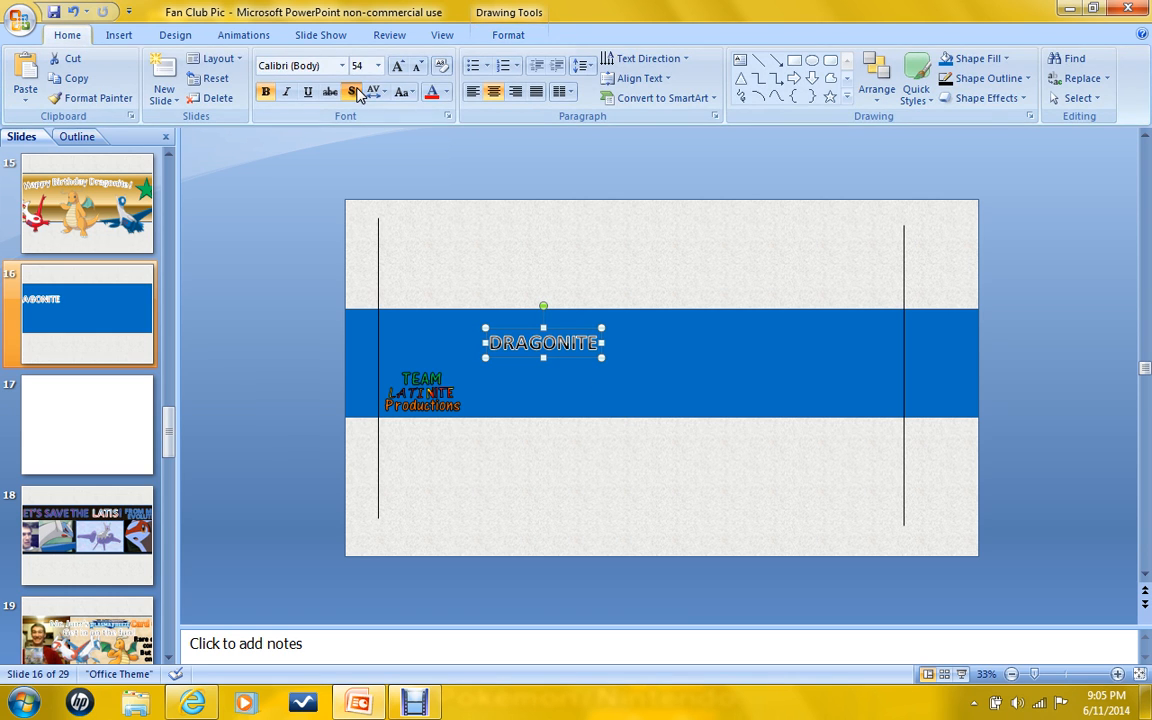
left_click(116, 36)
left_click(68, 35)
left_click(116, 36)
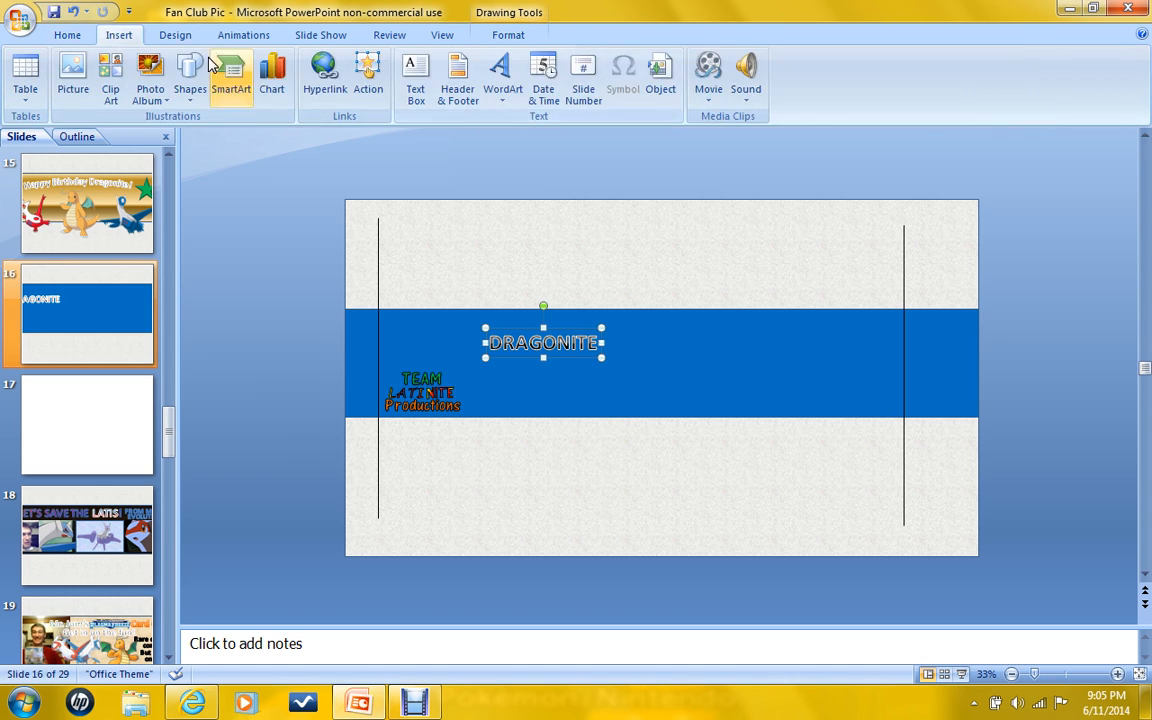
left_click(78, 35)
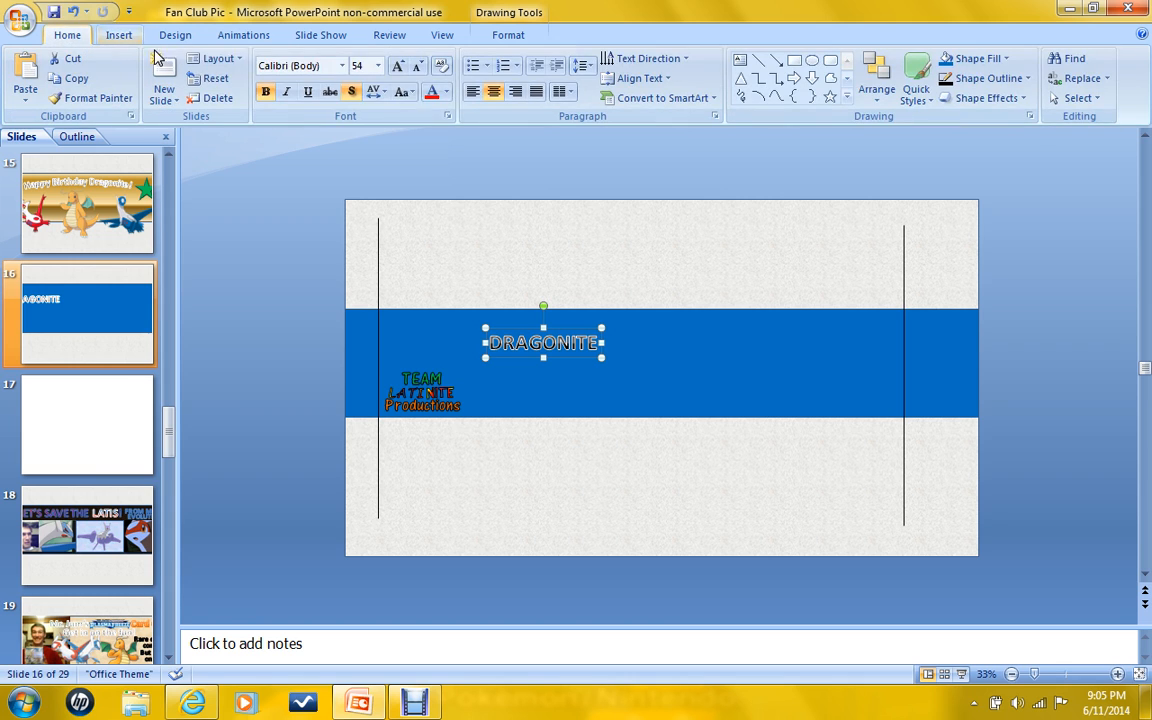
left_click(342, 66)
scroll(505, 128, "down", 1)
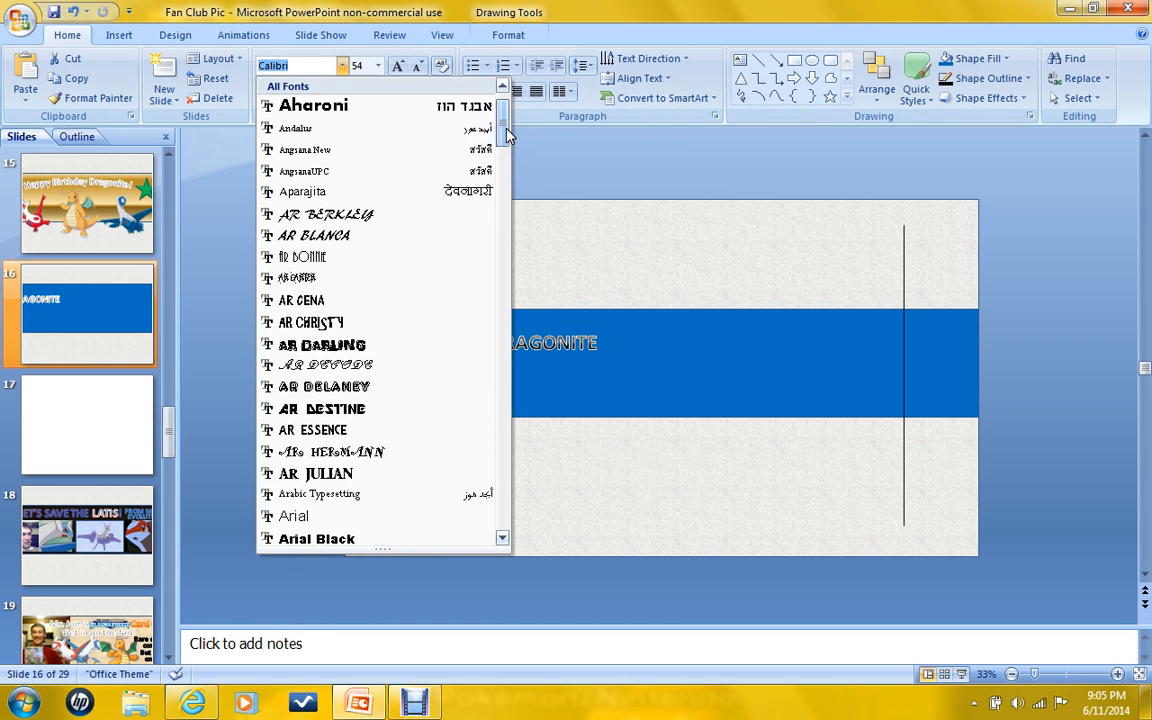
left_click(391, 324)
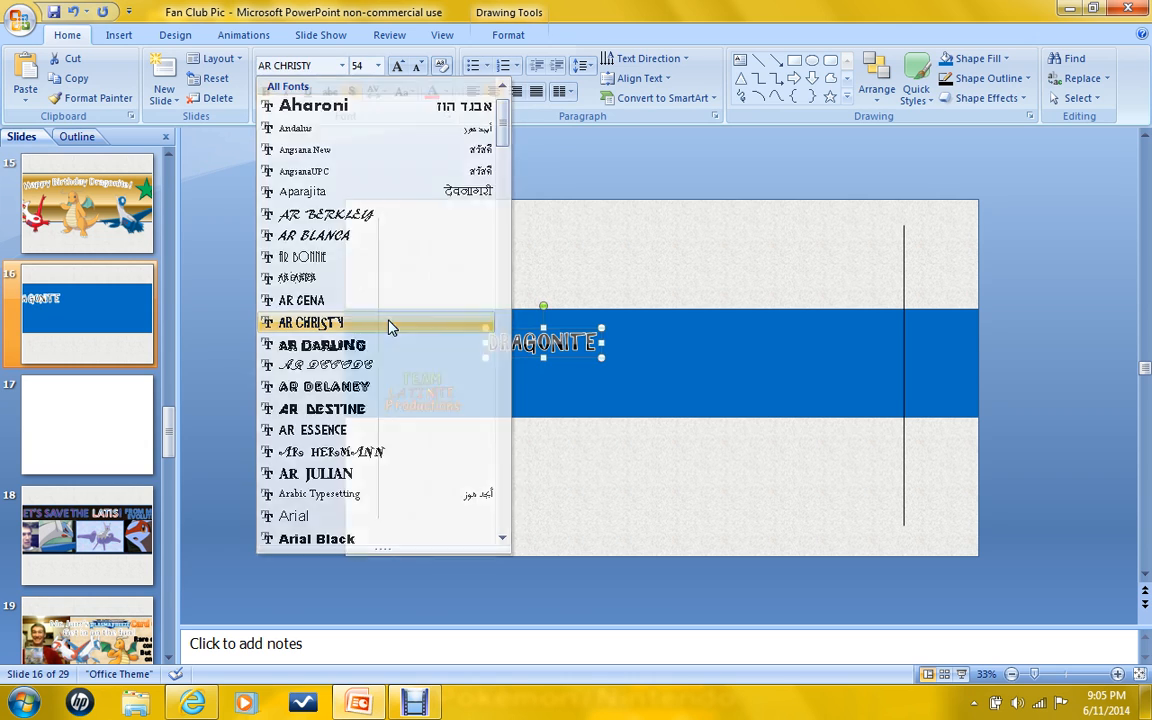
Rewrite the WordArt text in mixed case as "Dragonite".
left_click(597, 345)
key("BackSpace")
key("BackSpace")
key("BackSpace")
key("BackSpace")
key("BackSpace")
key("BackSpace")
key("BackSpace")
key("BackSpace")
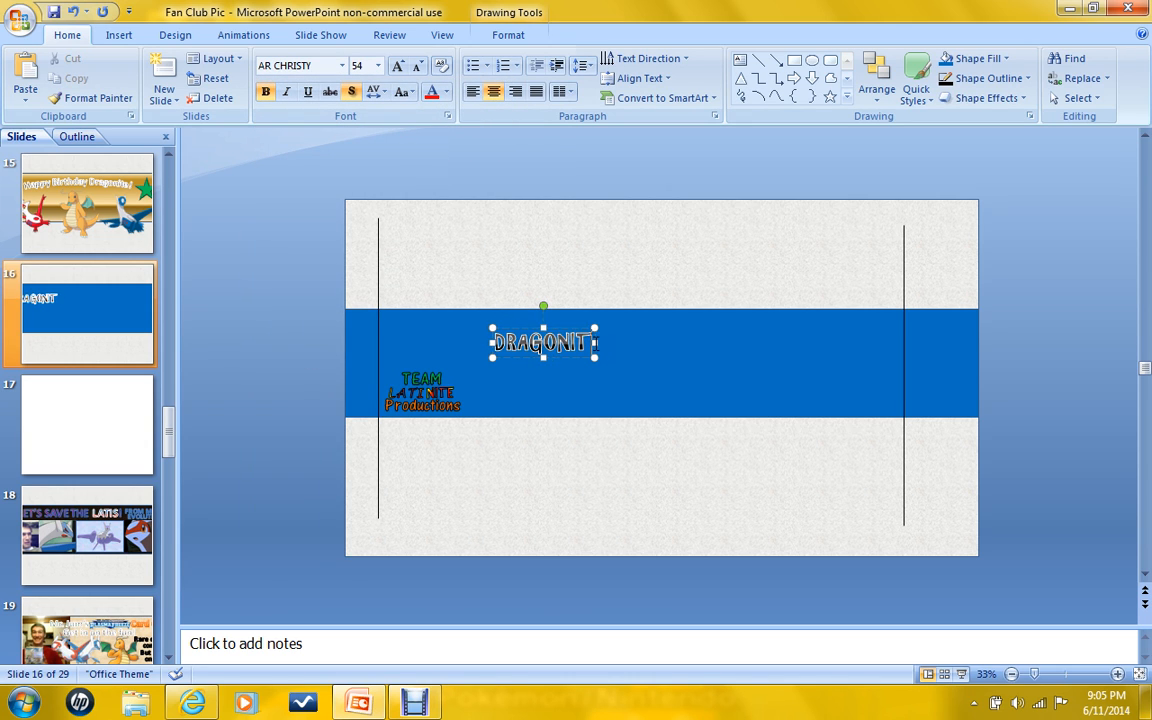
type("r")
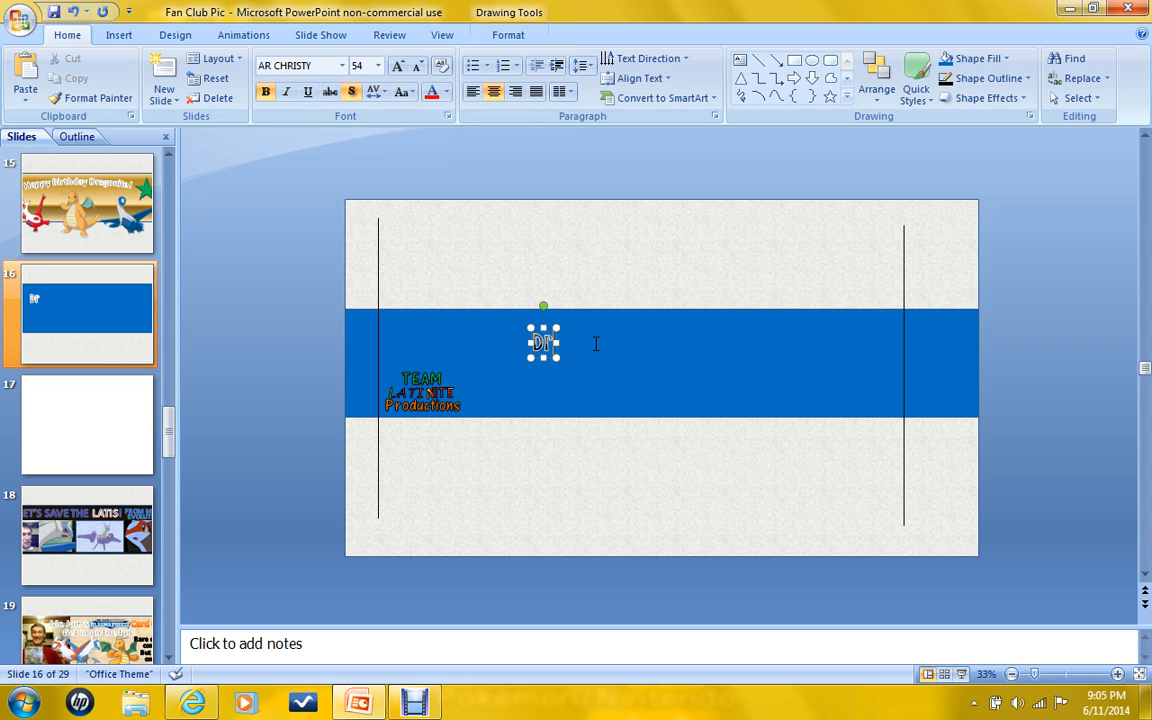
type("agonite")
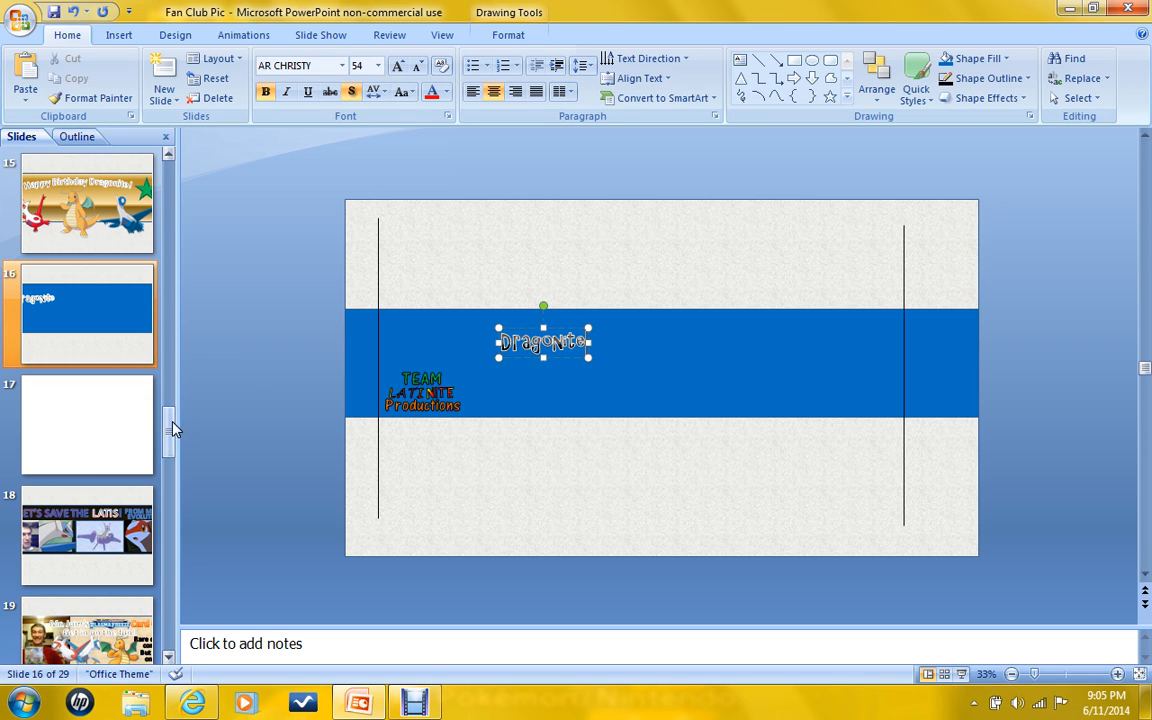
left_click(185, 704)
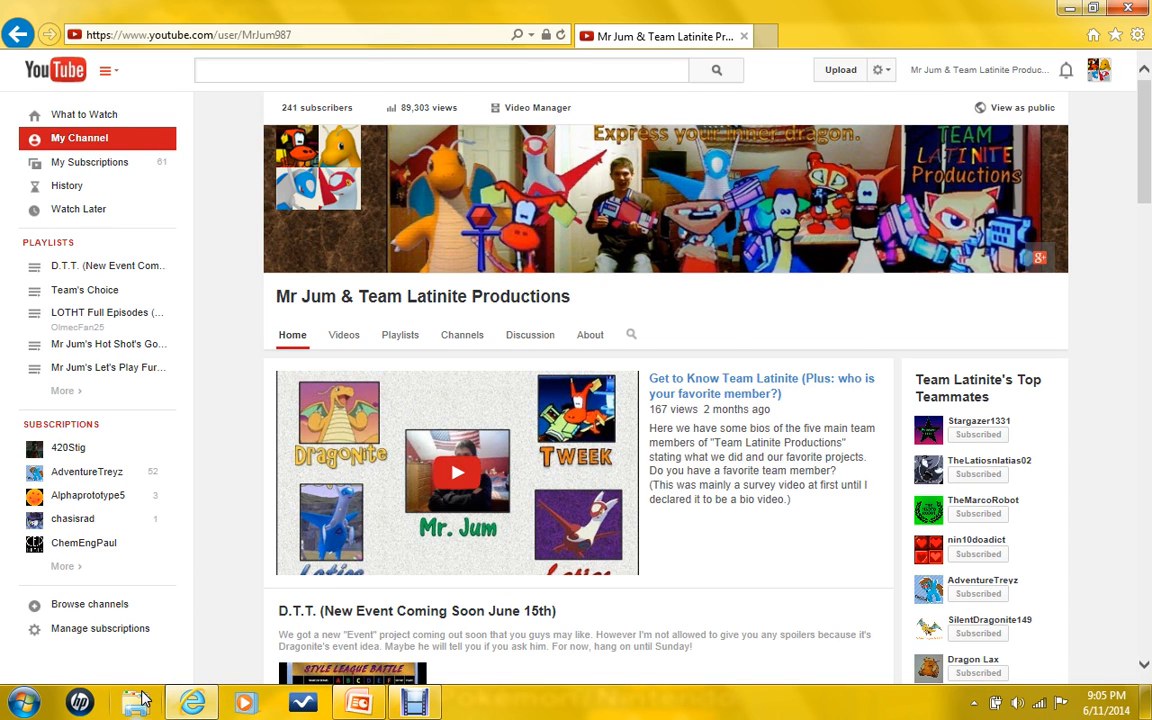
left_click(358, 703)
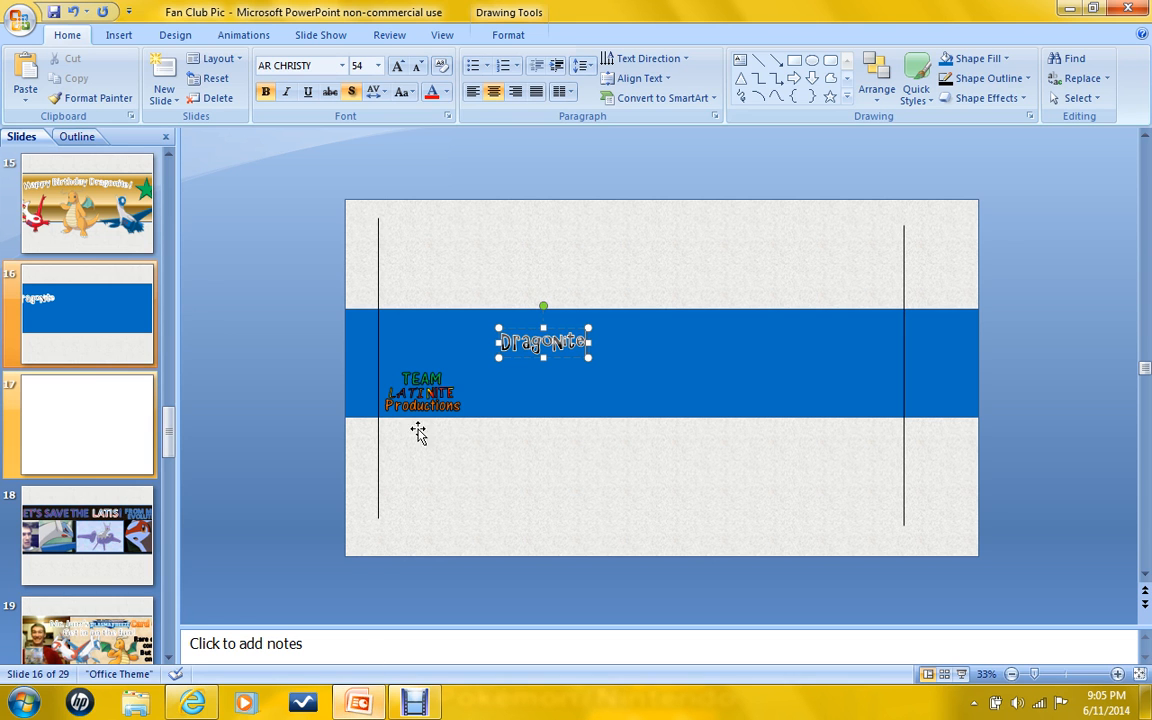
left_click(577, 329)
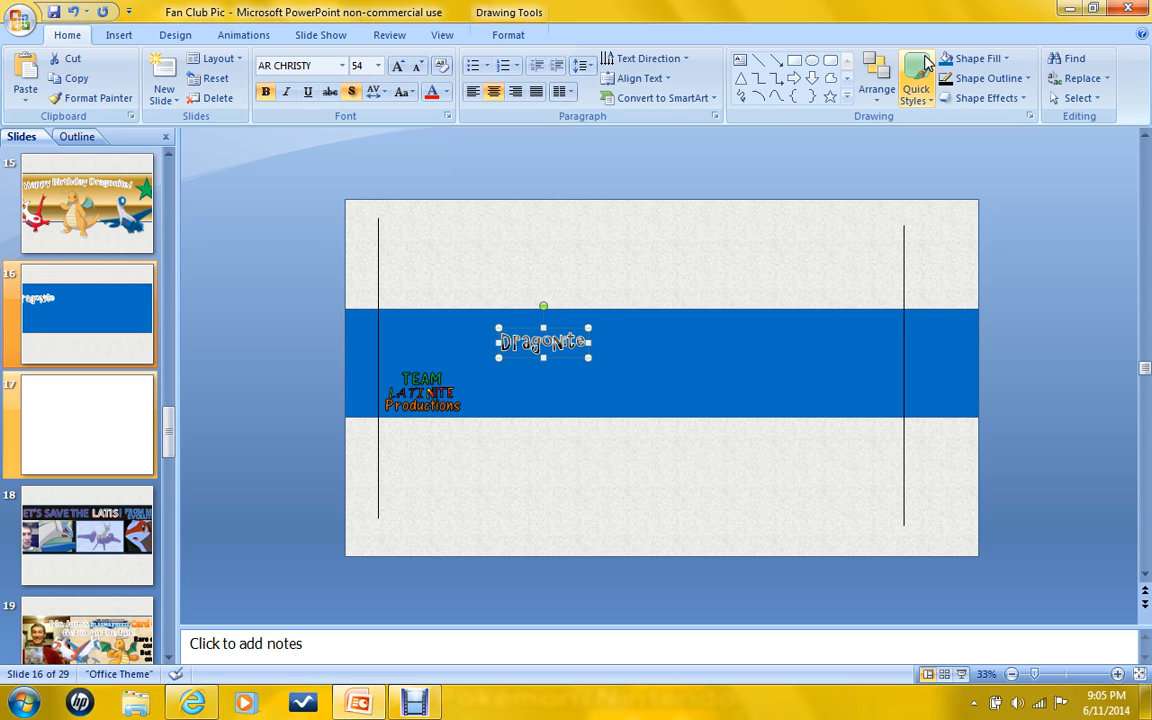
left_click(976, 58)
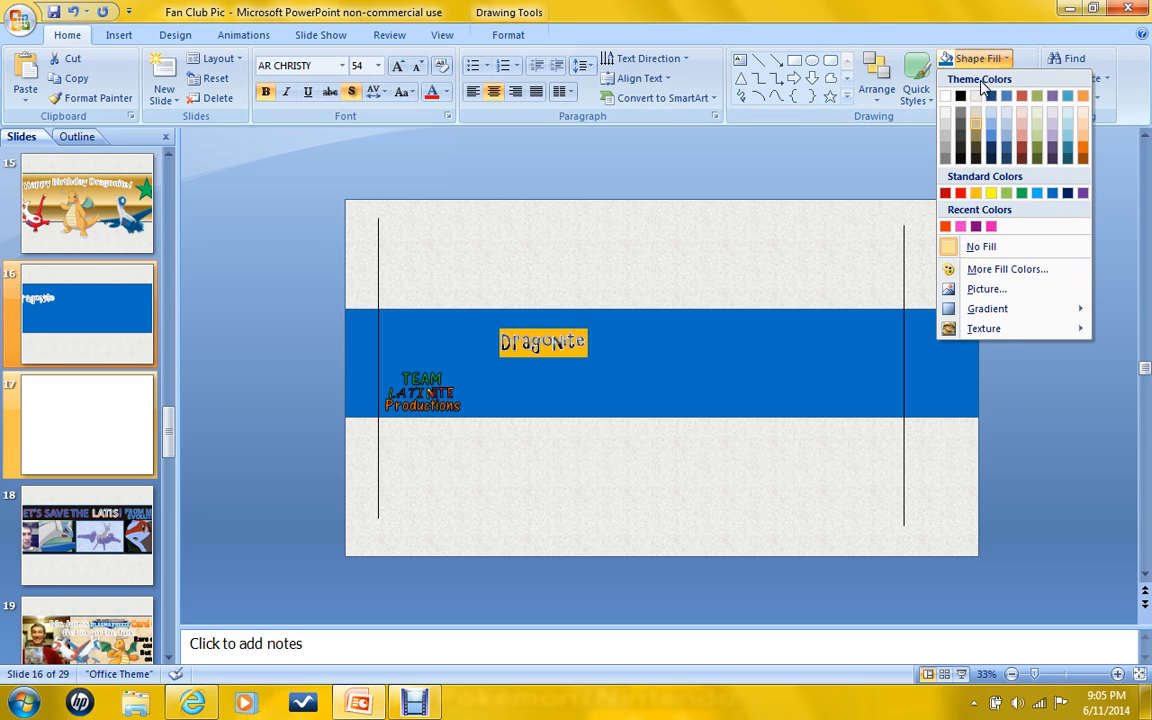
left_click(982, 58)
left_click(508, 34)
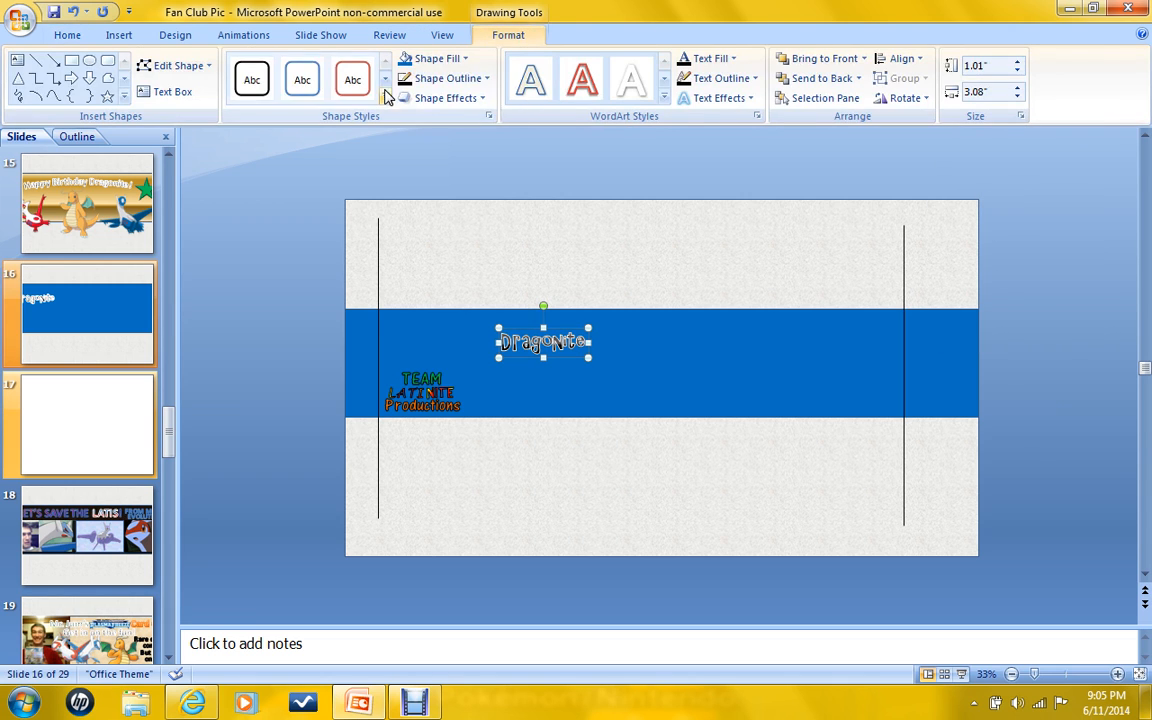
left_click(437, 58)
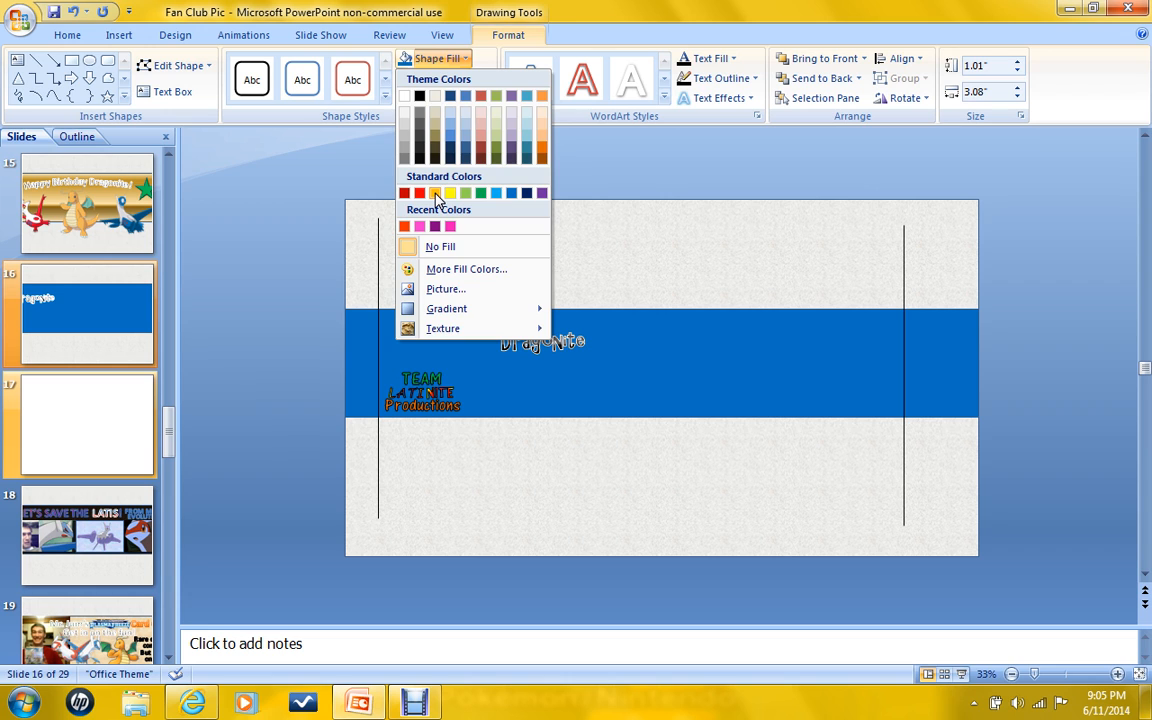
left_click(511, 6)
Give the "Dragonite" lettering an orange fill and black outline, and move it slightly up and left on the banner.
left_click(710, 58)
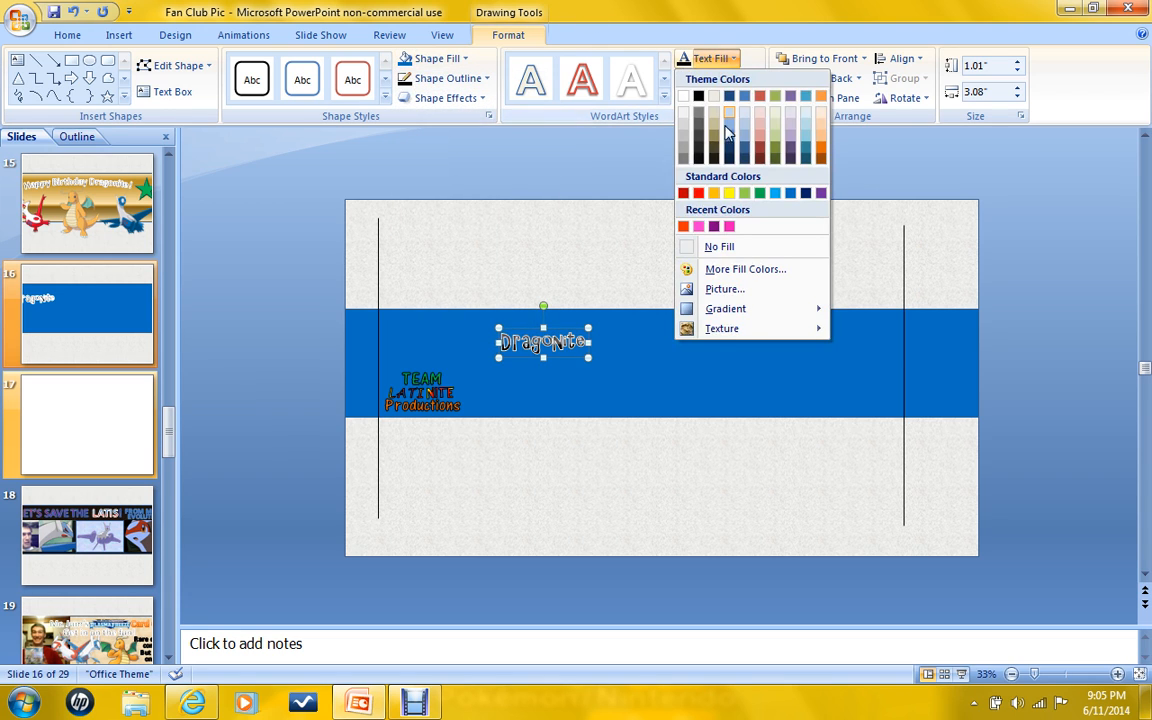
left_click(713, 193)
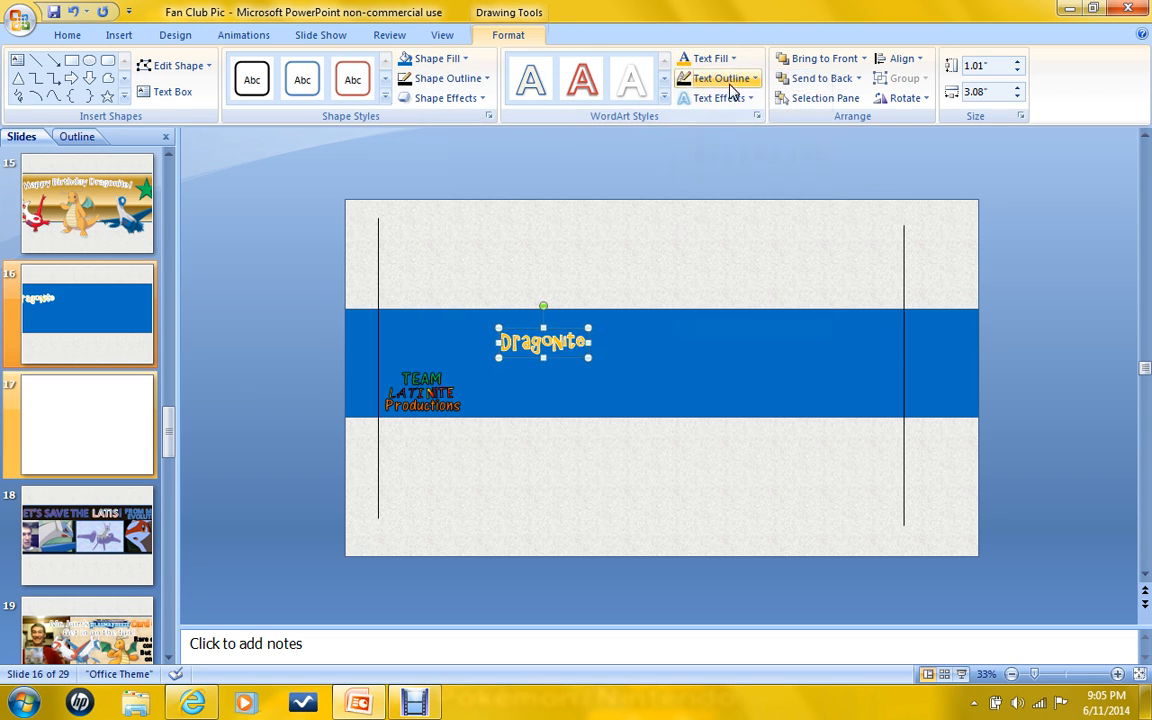
left_click(850, 262)
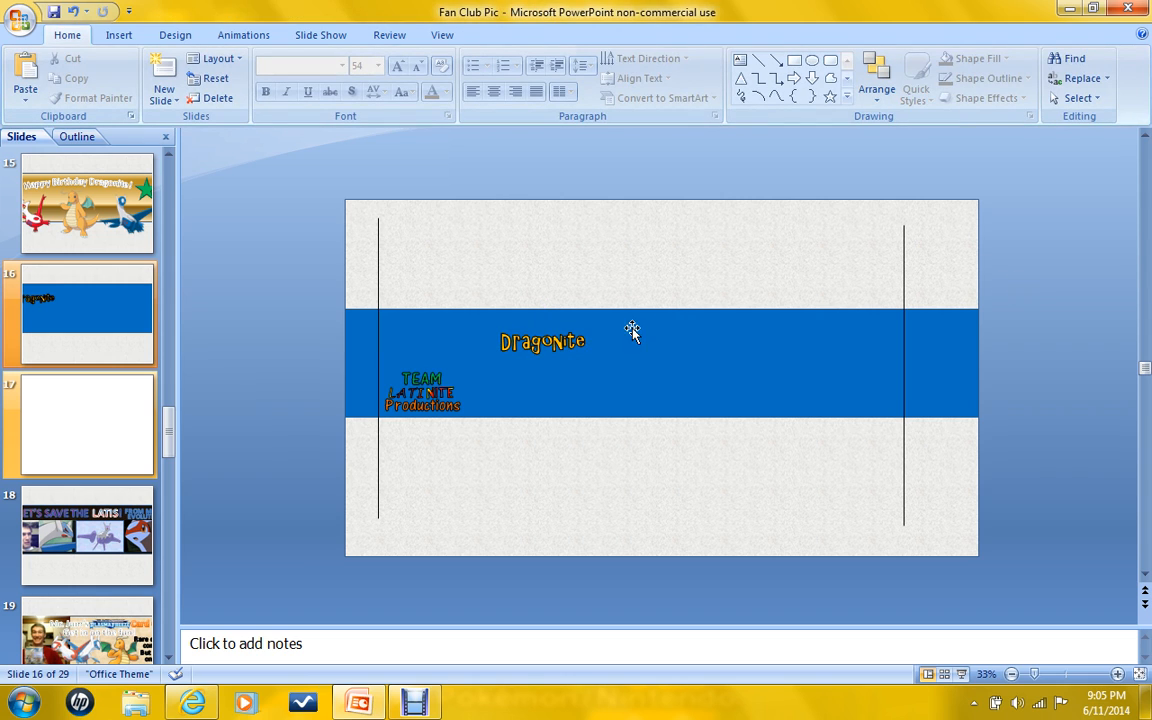
left_click(584, 346)
left_click_drag(577, 331, 548, 322)
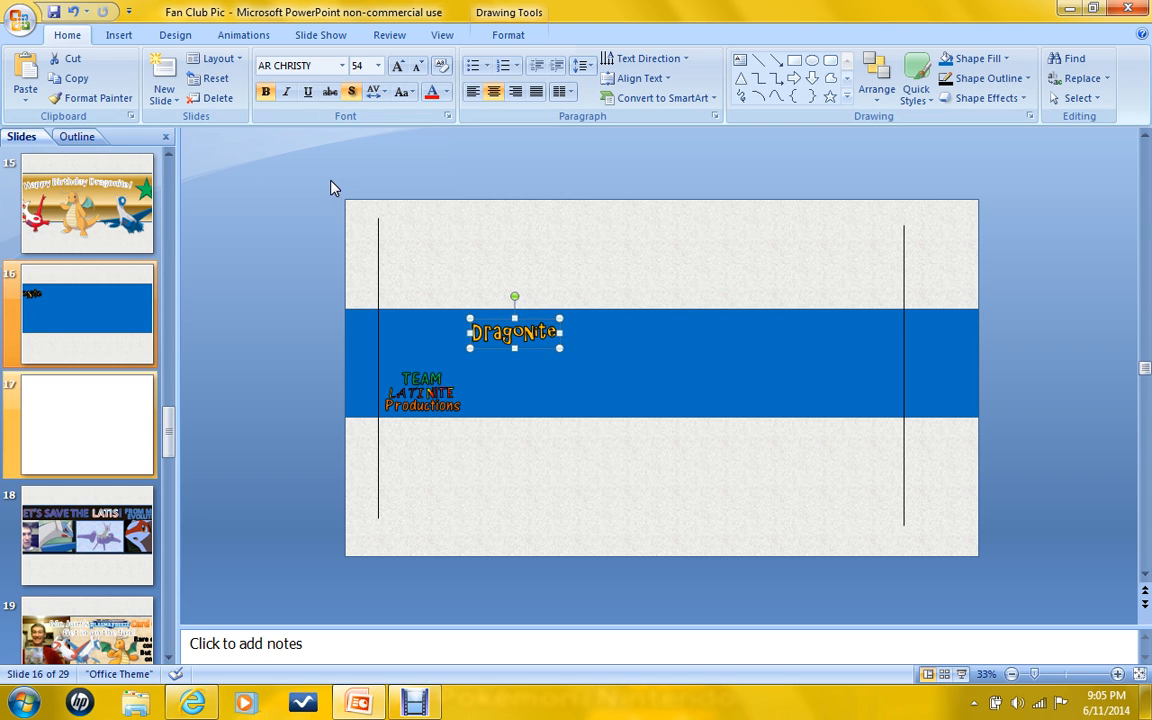
Insert a separate WordArt reading "'s" and place it directly after "Dragonite" on the blue banner.
left_click(119, 36)
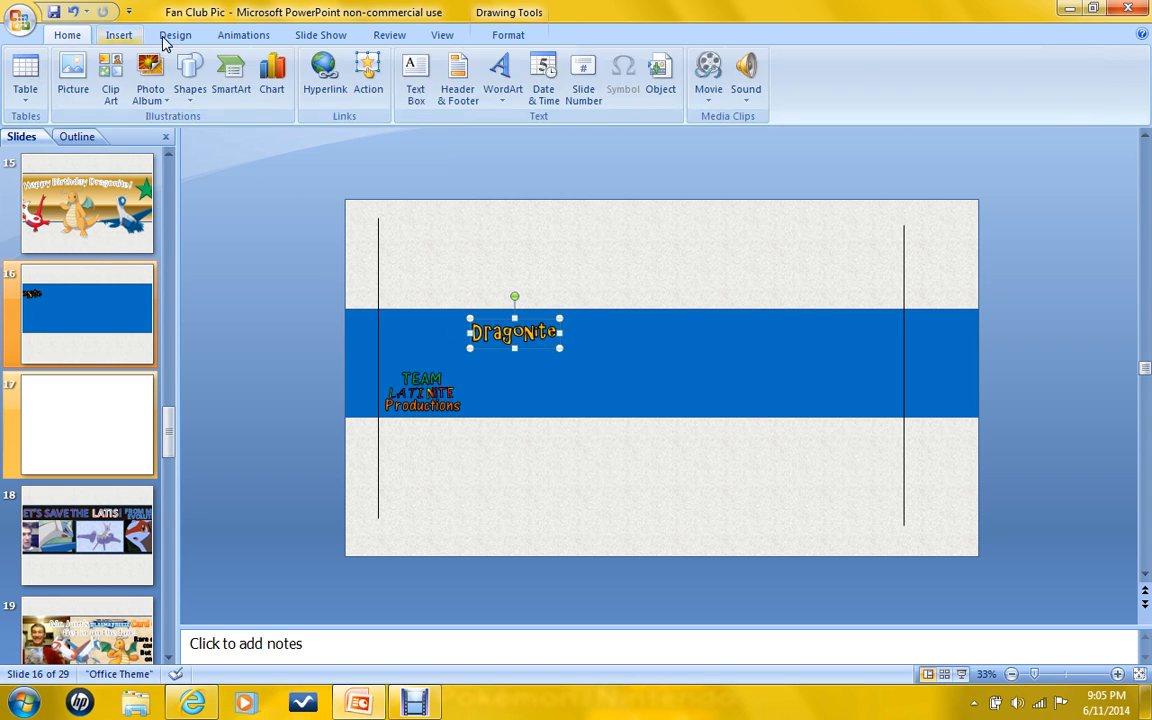
left_click(503, 75)
left_click(609, 286)
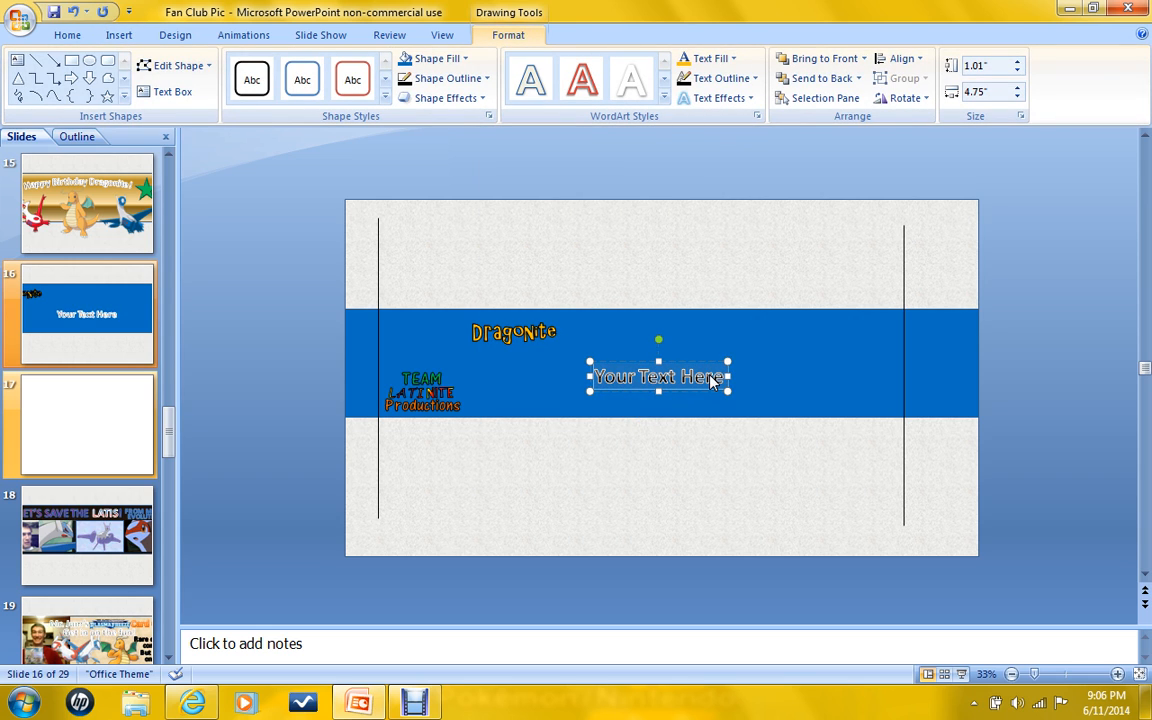
type("'s")
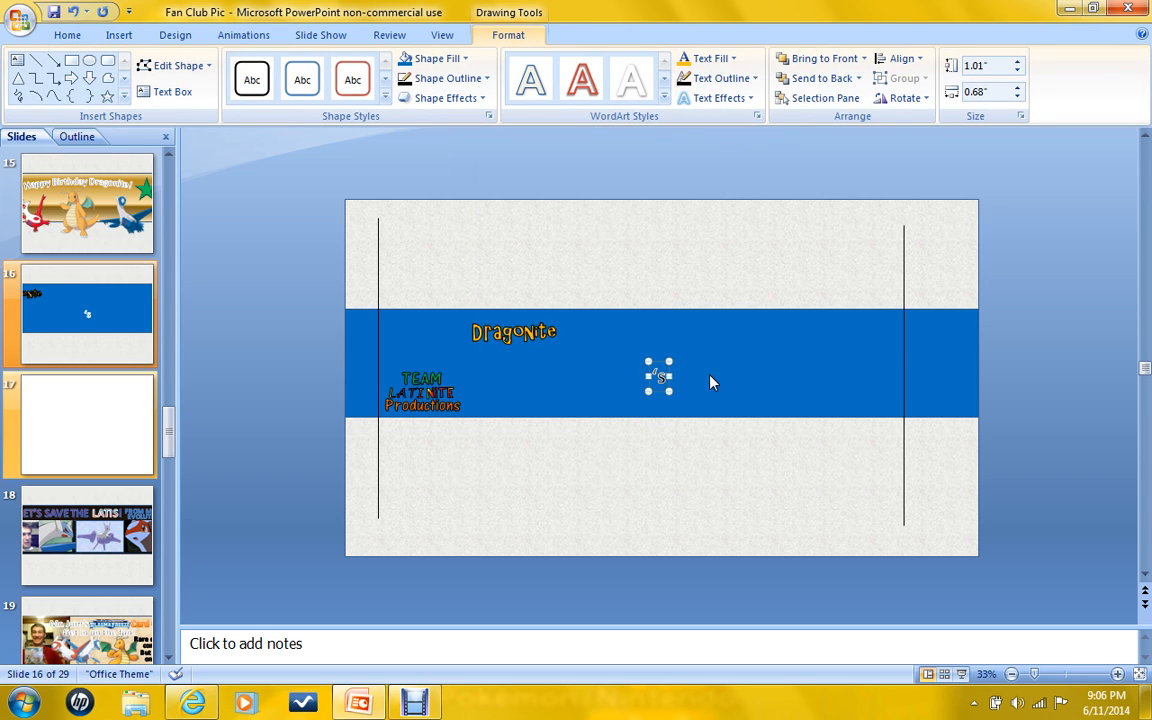
left_click_drag(648, 357, 555, 315)
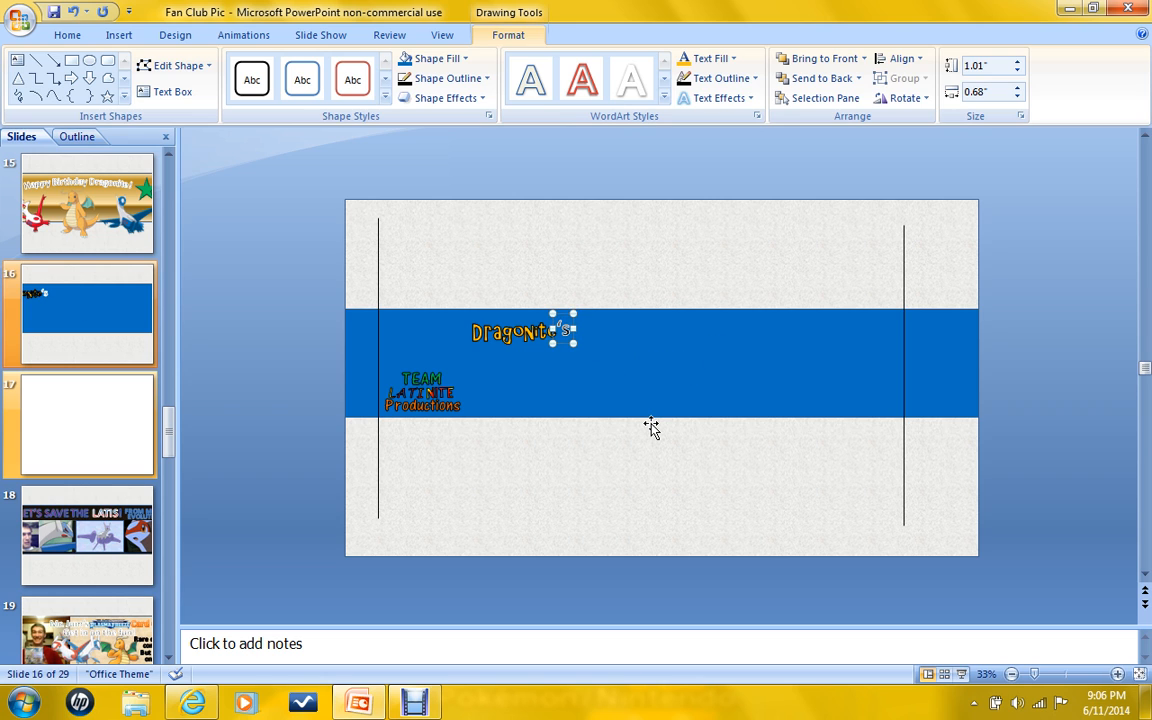
left_click(257, 402)
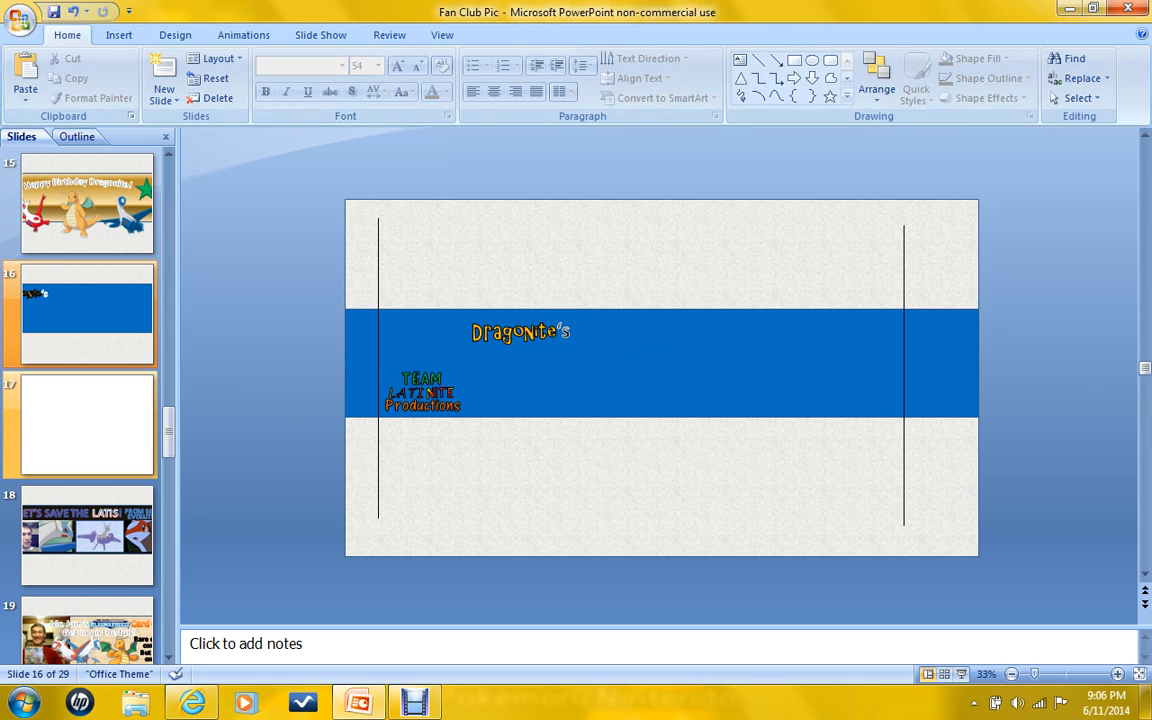
Nudge the separate "'s" WordArt beside "Dragonite" and set its font size to 60.
left_click(563, 330)
left_click(566, 316)
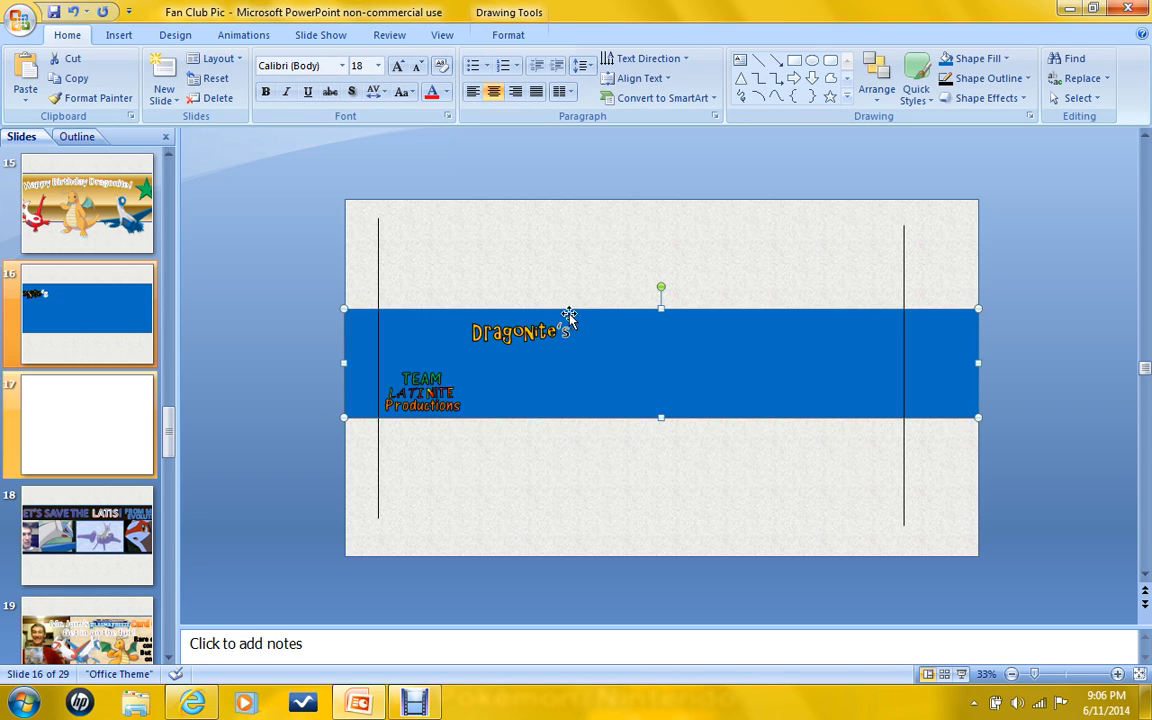
left_click(564, 326)
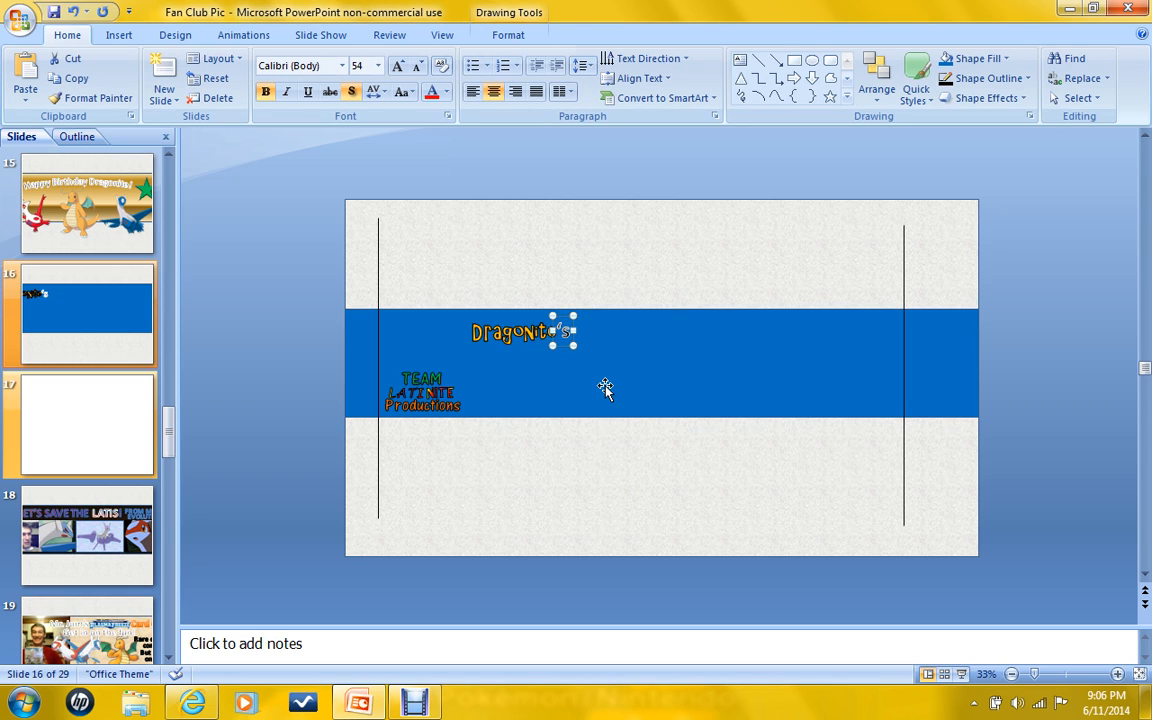
left_click(277, 351)
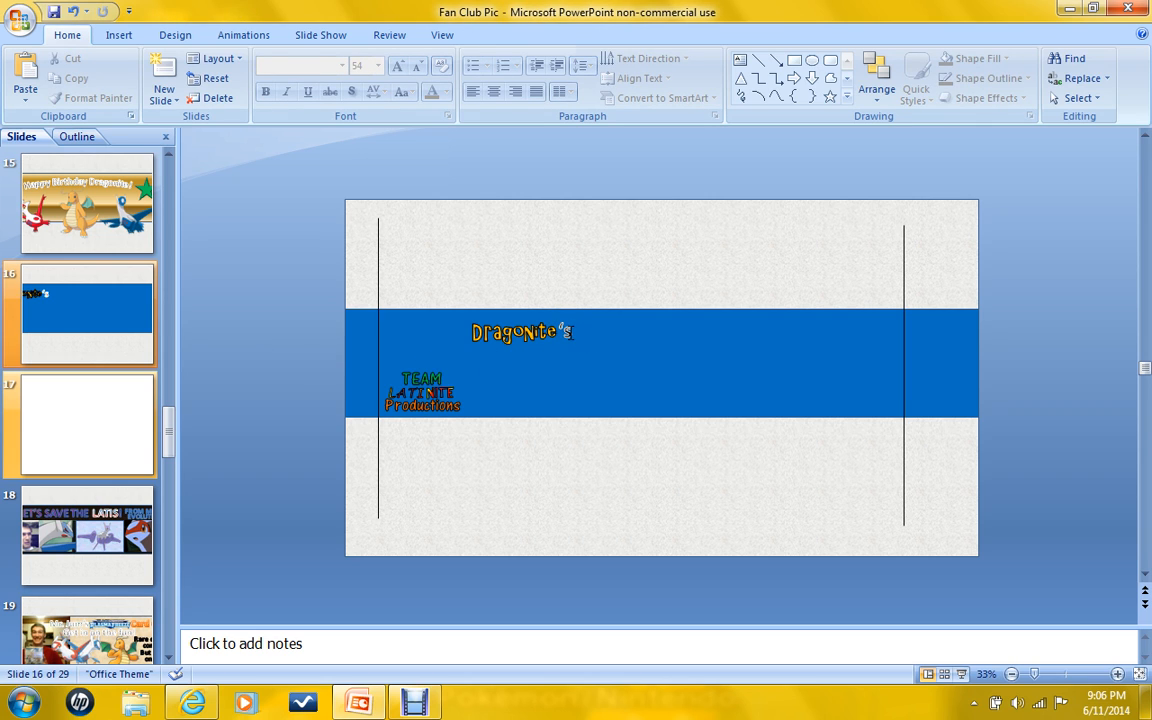
left_click(565, 328)
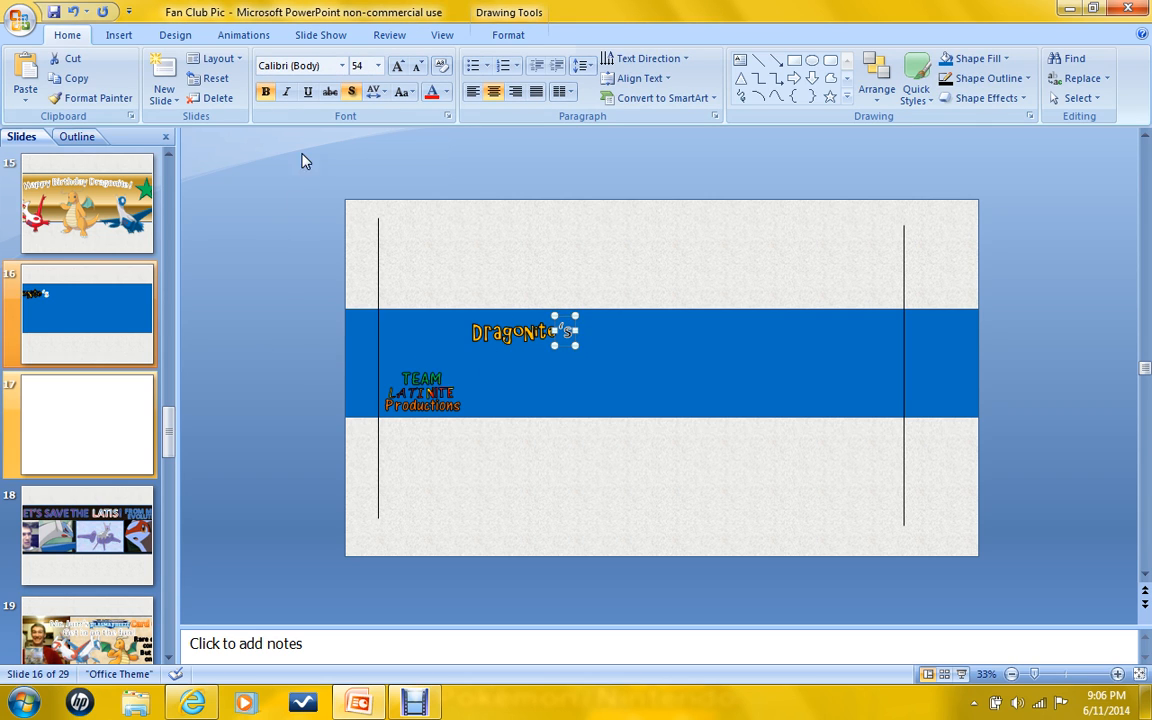
left_click(378, 66)
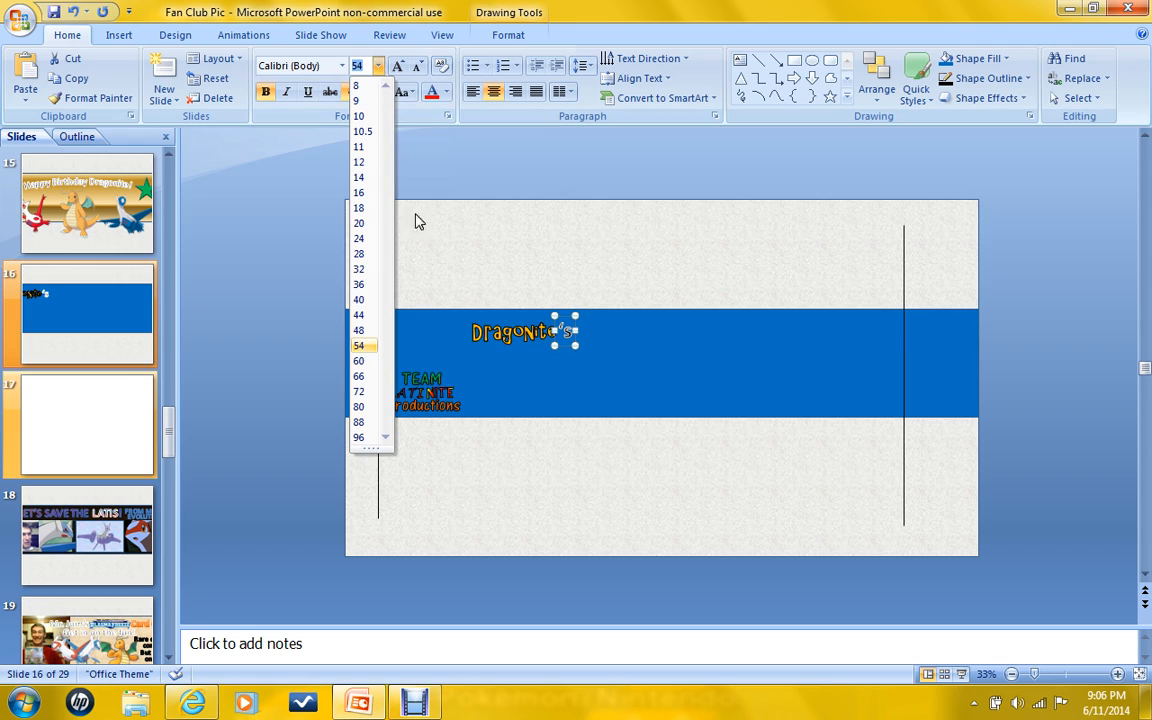
left_click(366, 361)
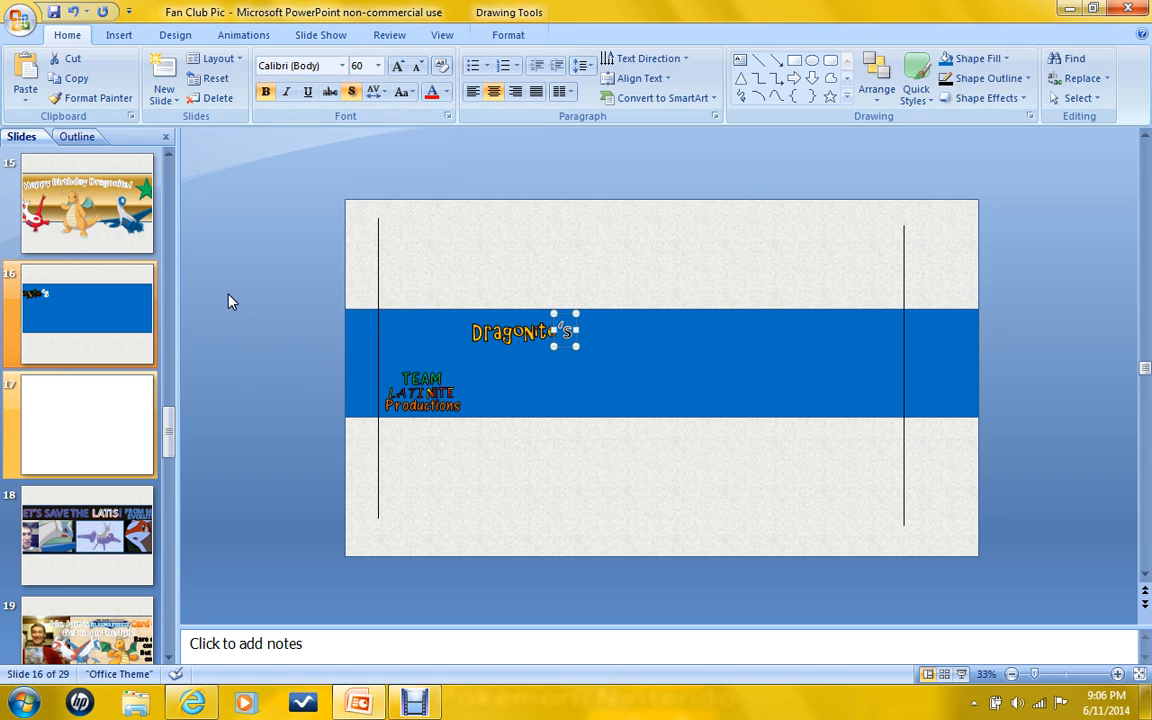
left_click(228, 301)
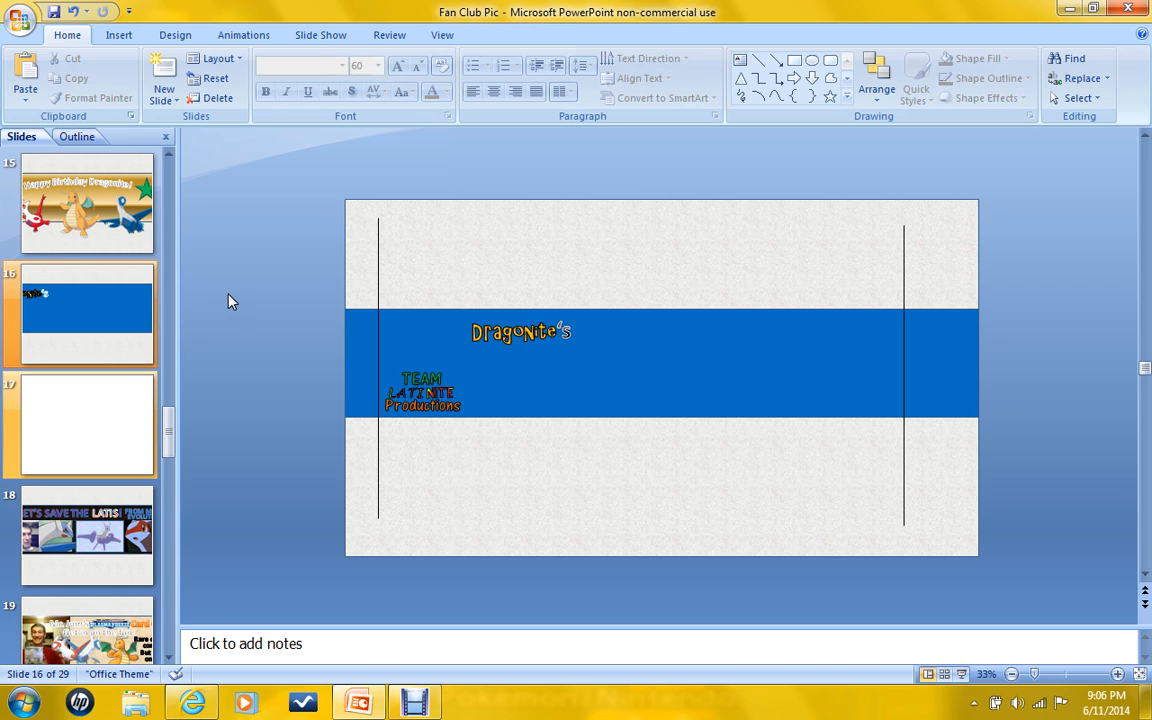
Delete the separate "'s" WordArt beside "Dragonite".
left_click(569, 334)
left_click(568, 313)
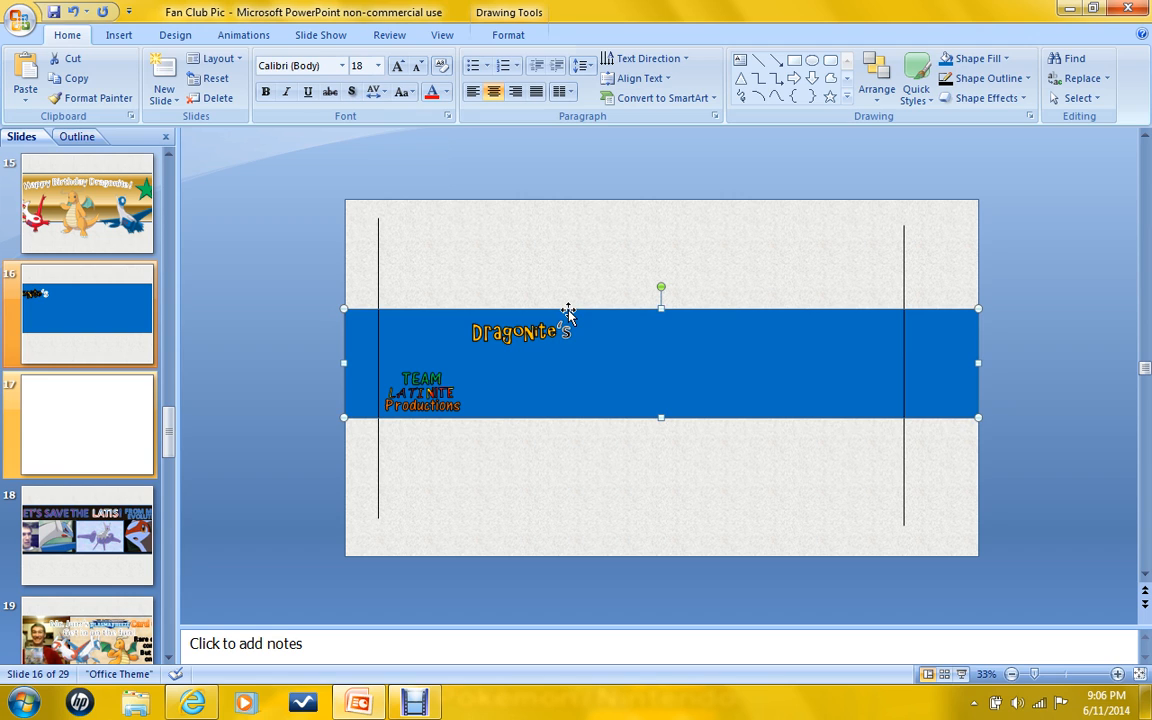
left_click(565, 325)
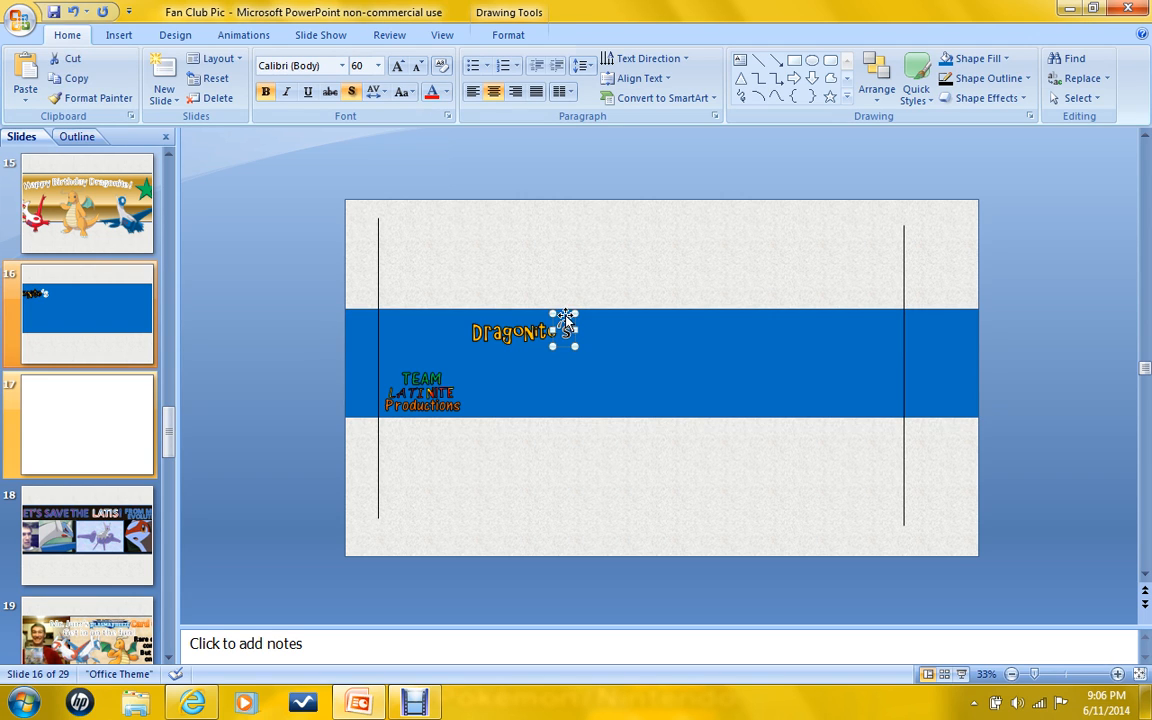
key("Delete")
Append "'s" to the text of the orange "Dragonite" WordArt.
left_click(558, 325)
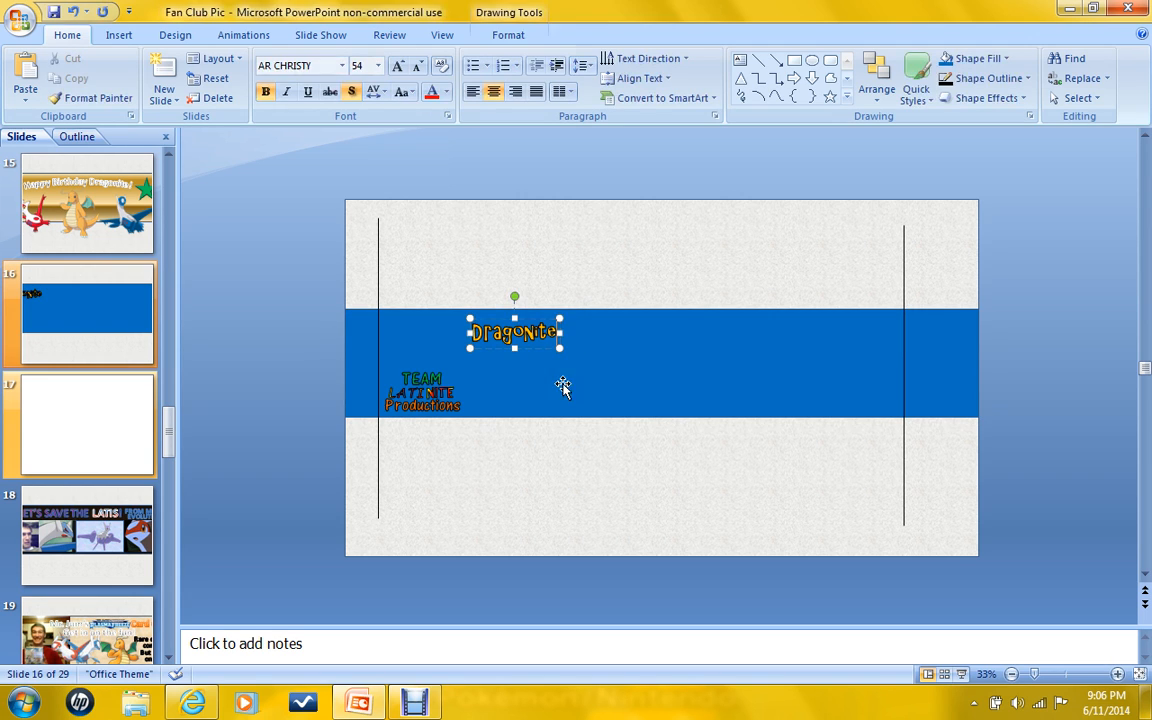
type("'s")
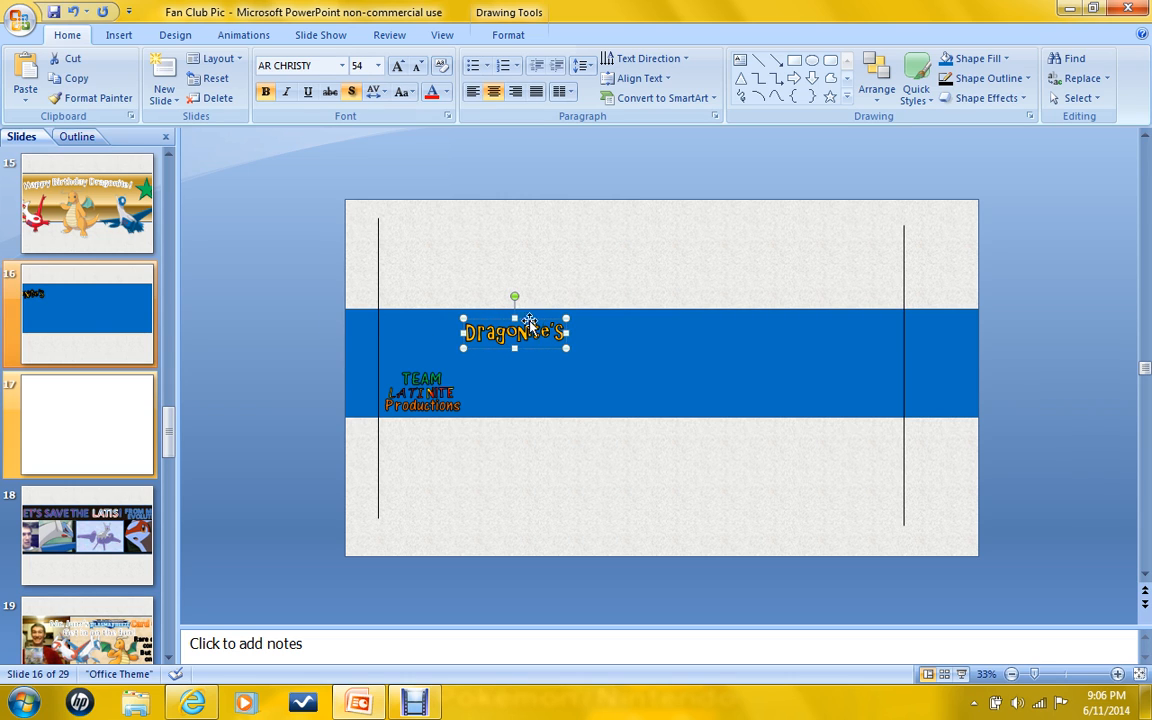
left_click(296, 350)
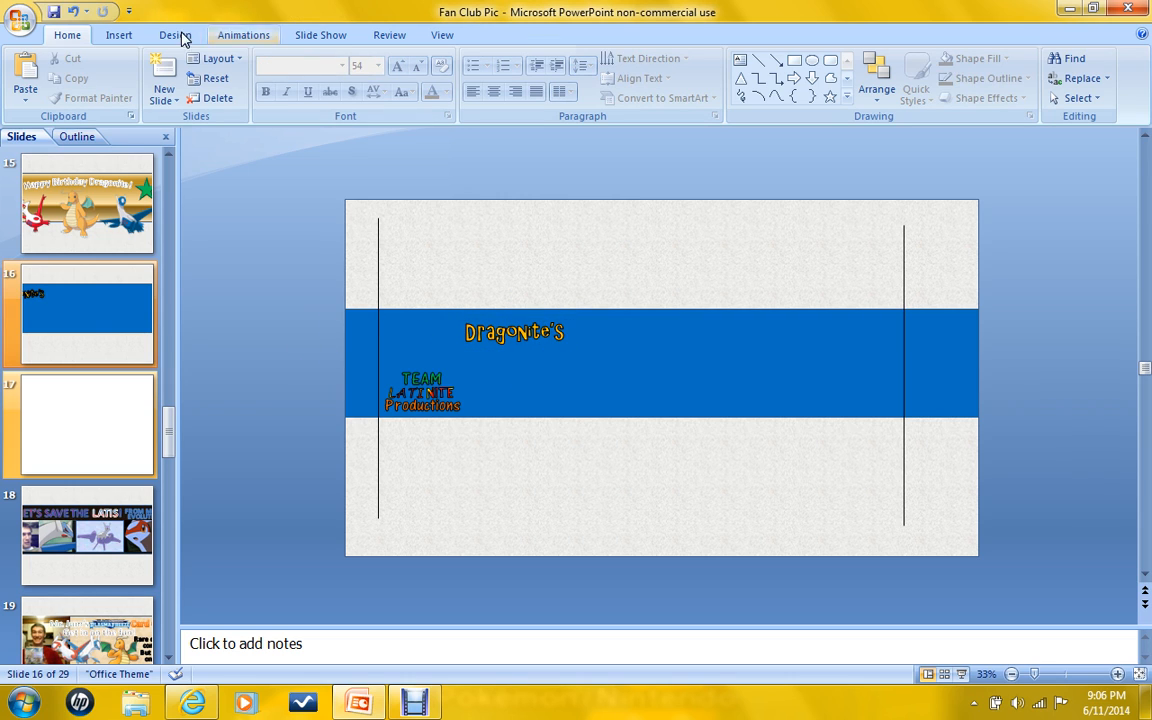
Insert WordArt reading "TOURNAMENT TAKEOVER" and place it level with and to the right of "Dragonite's" on the banner.
left_click(119, 35)
left_click(503, 75)
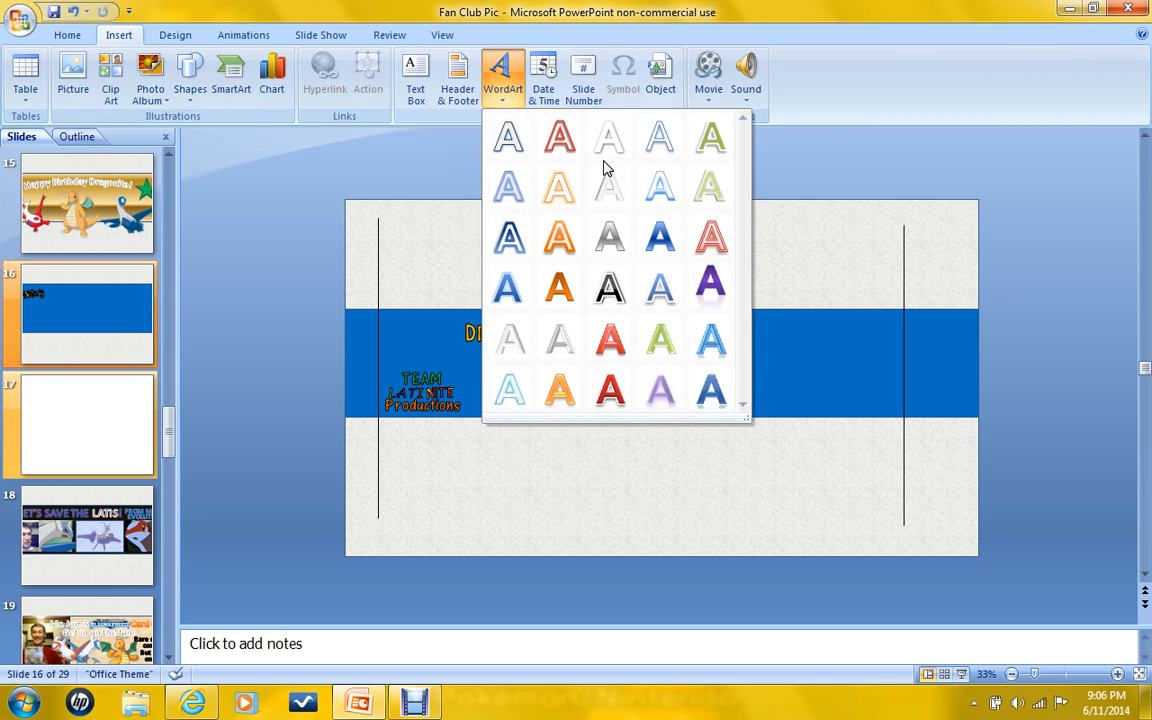
left_click(607, 288)
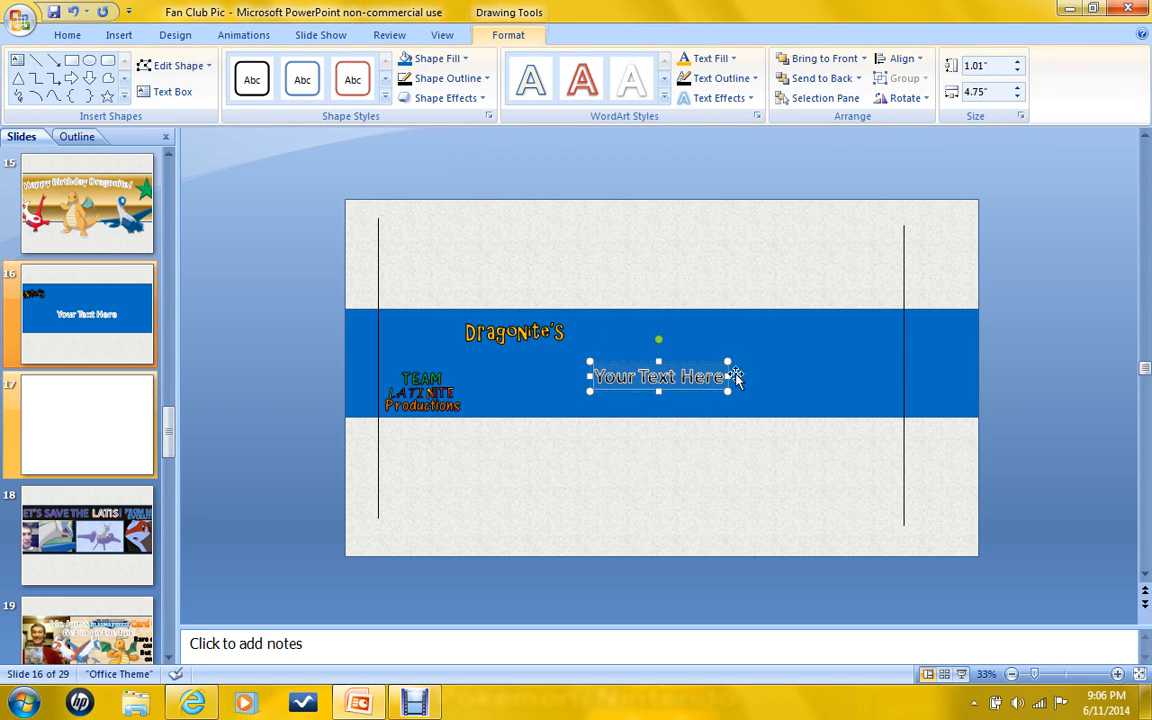
left_click(721, 378)
left_click_drag(723, 378, 560, 391)
type("T")
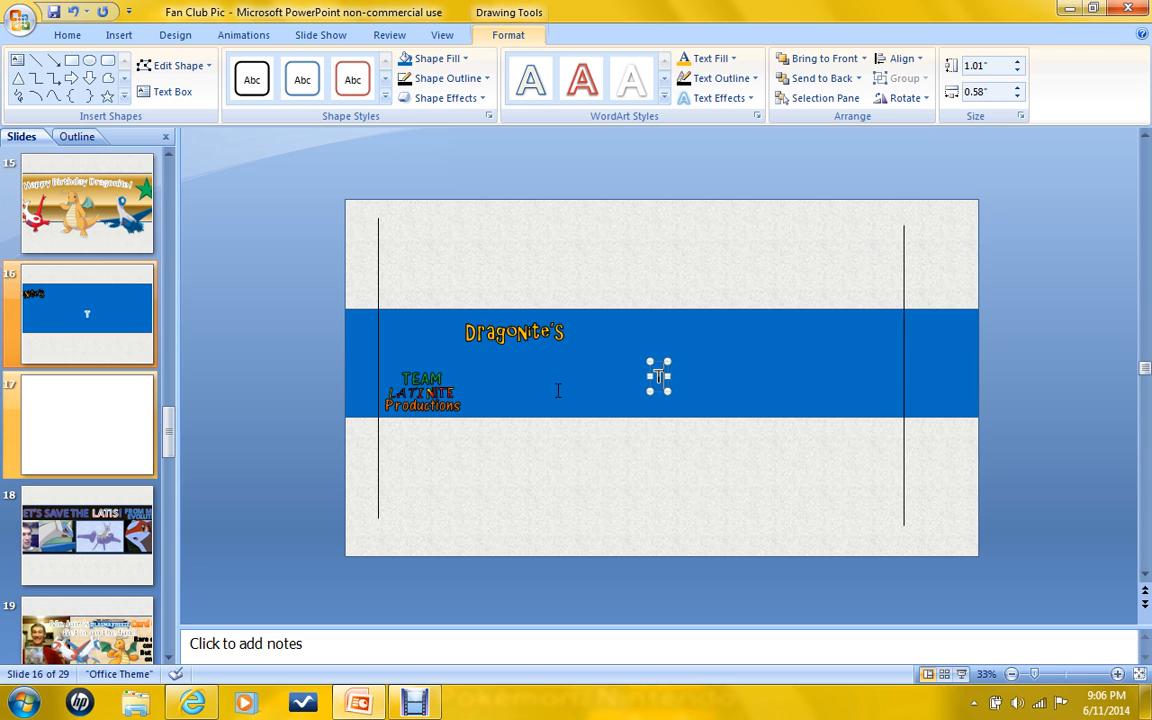
type("OUR")
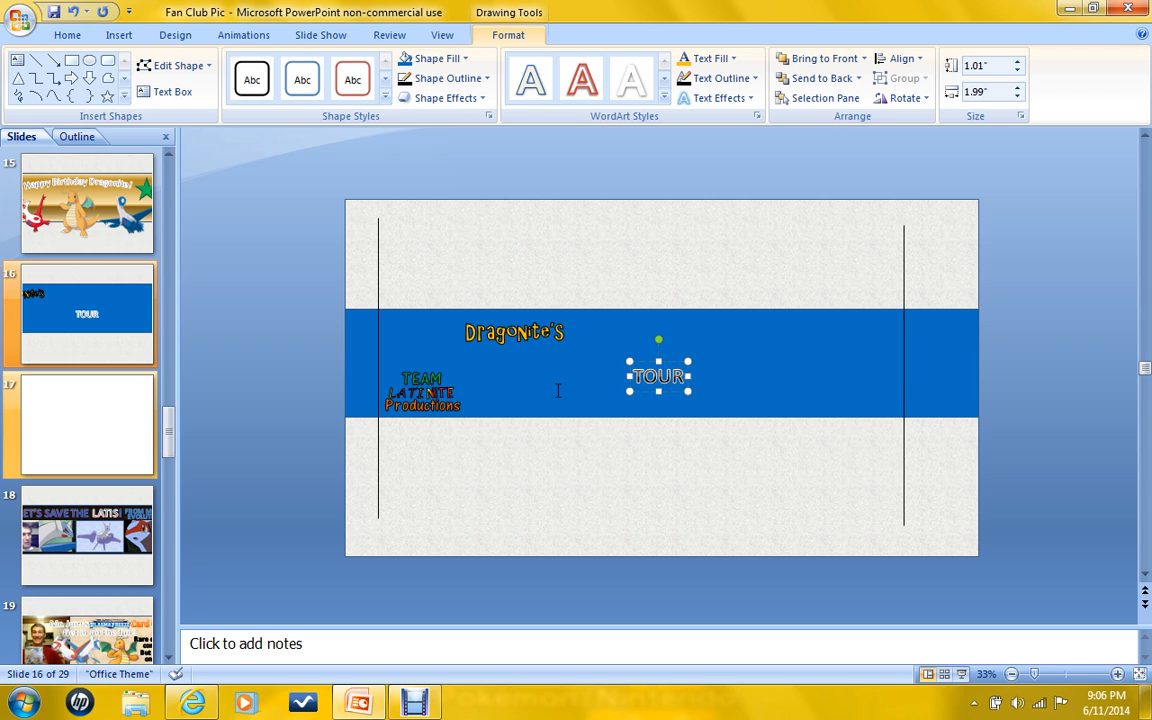
type("NAMENT")
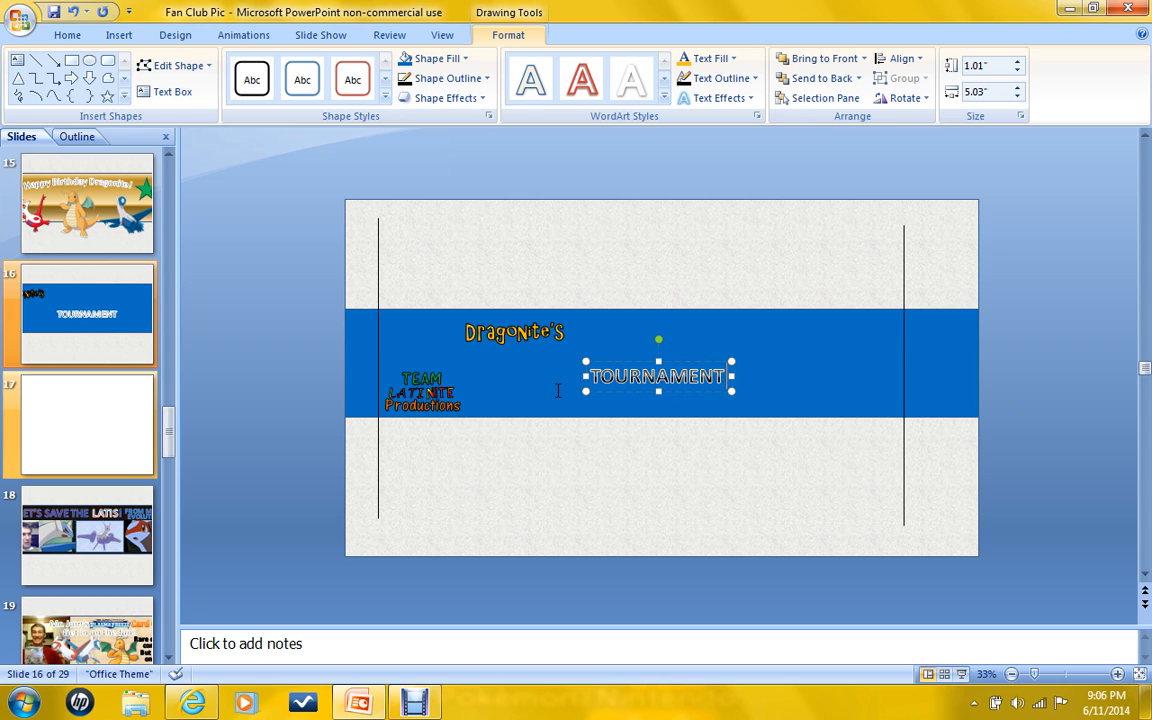
type(" TA")
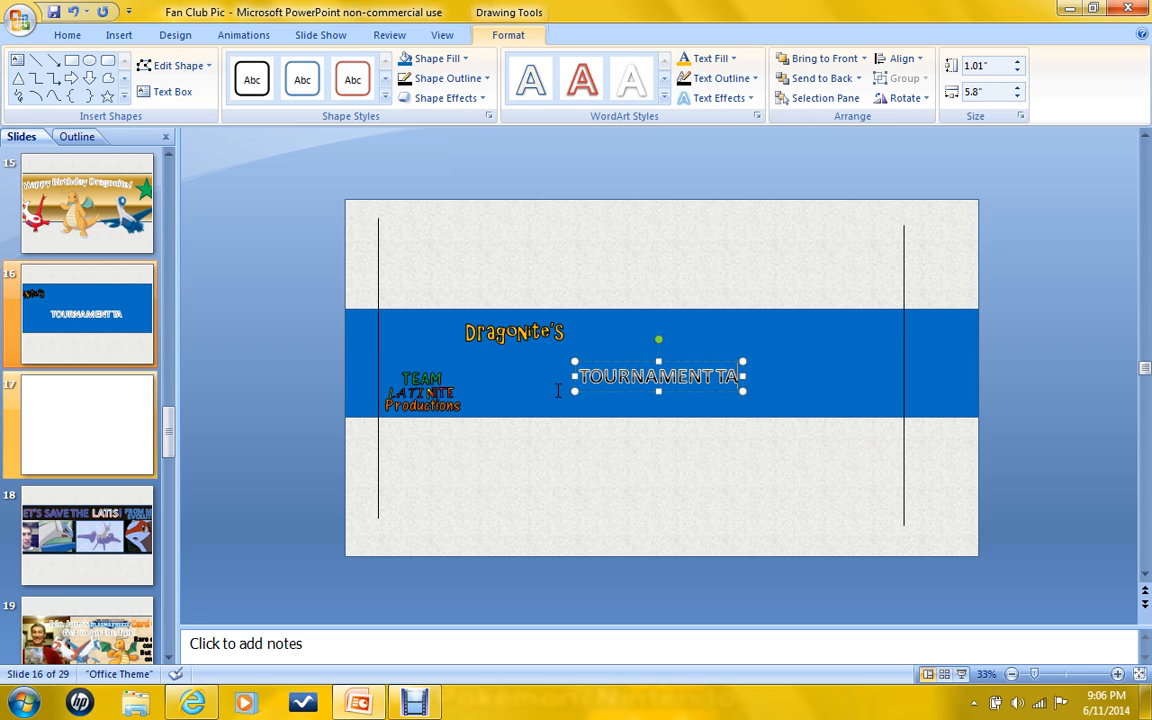
type("KEOVER")
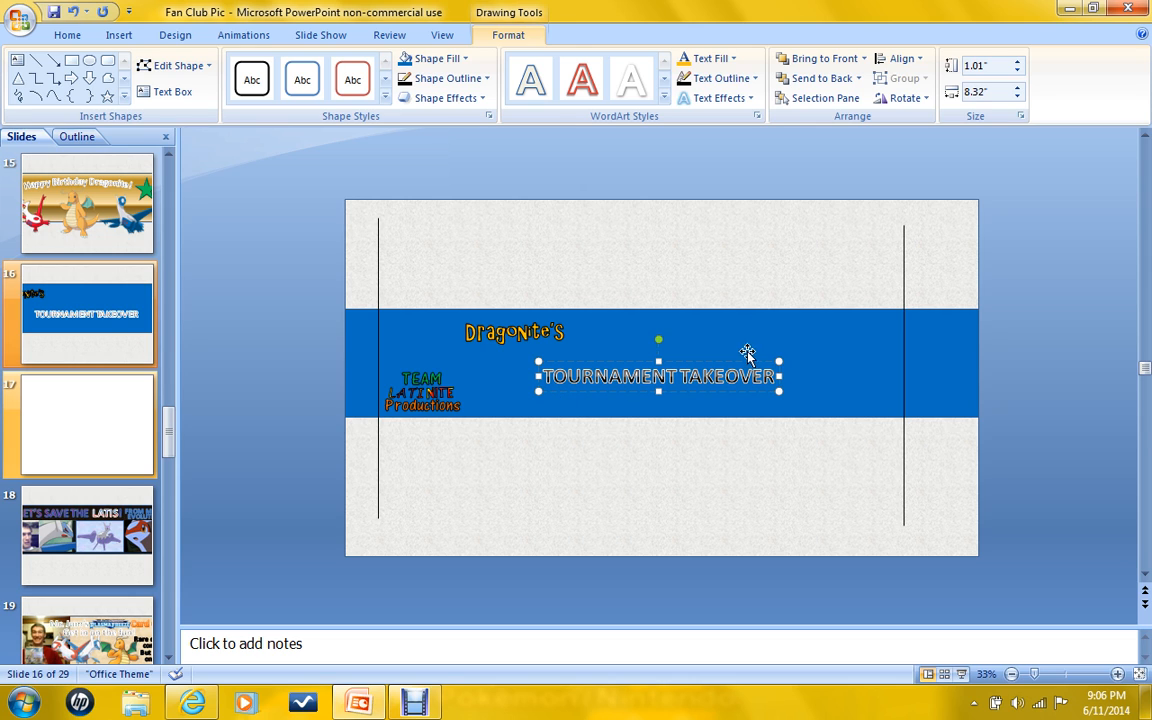
left_click_drag(743, 362, 776, 317)
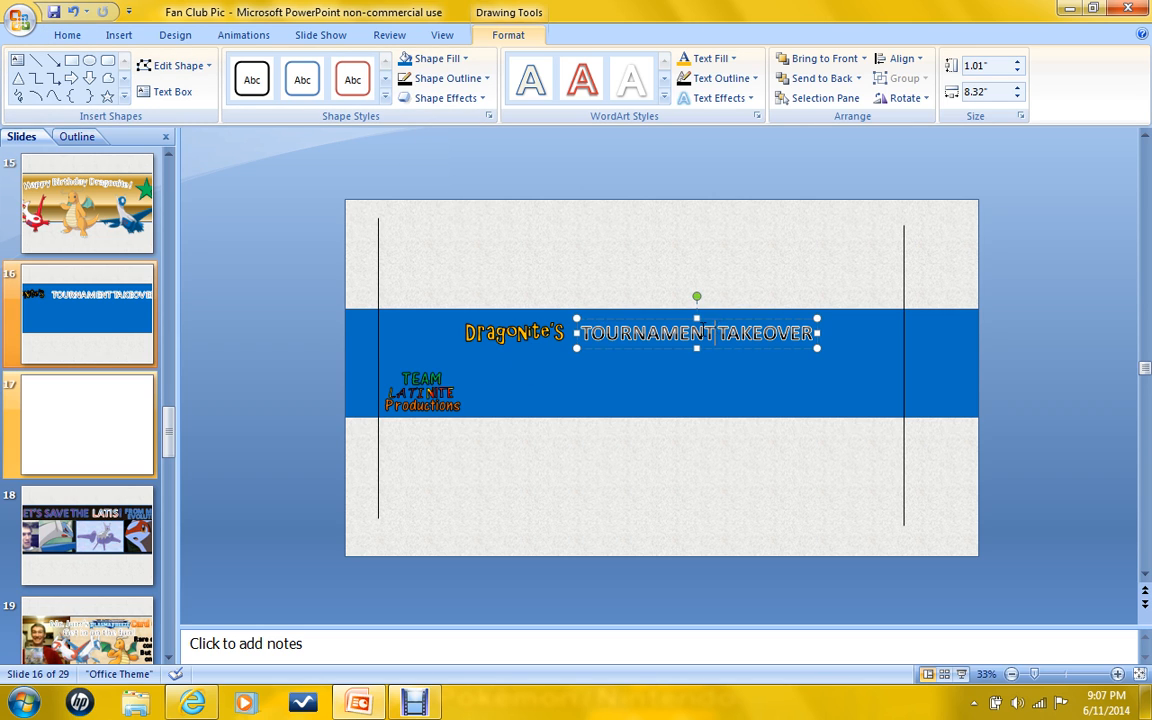
Set the font of only the word "TOURNAMENT" in the new WordArt to Aharoni.
left_click_drag(713, 333, 578, 333)
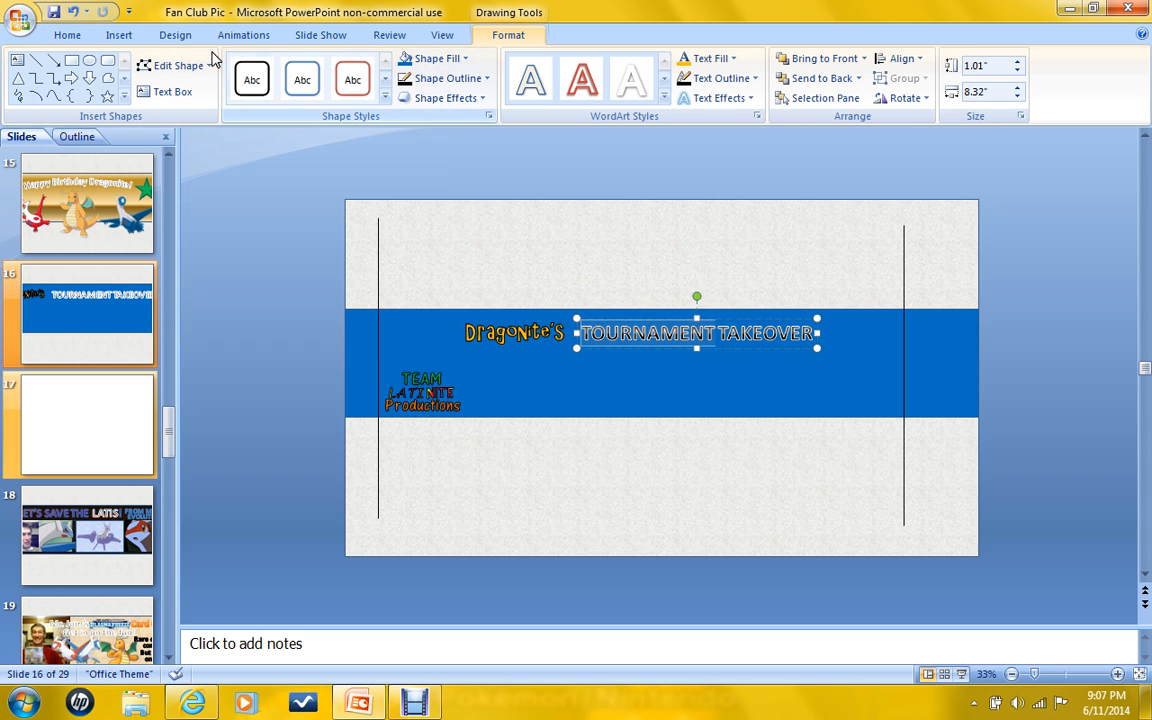
left_click(67, 35)
left_click(378, 66)
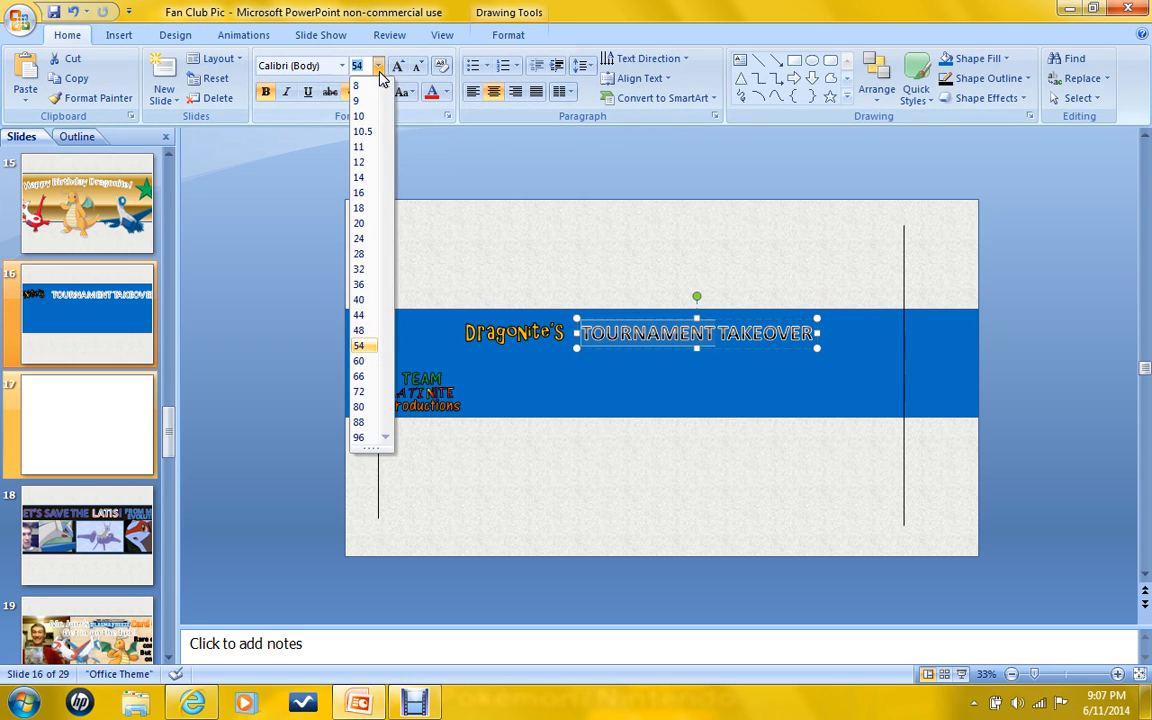
left_click(379, 73)
left_click(343, 67)
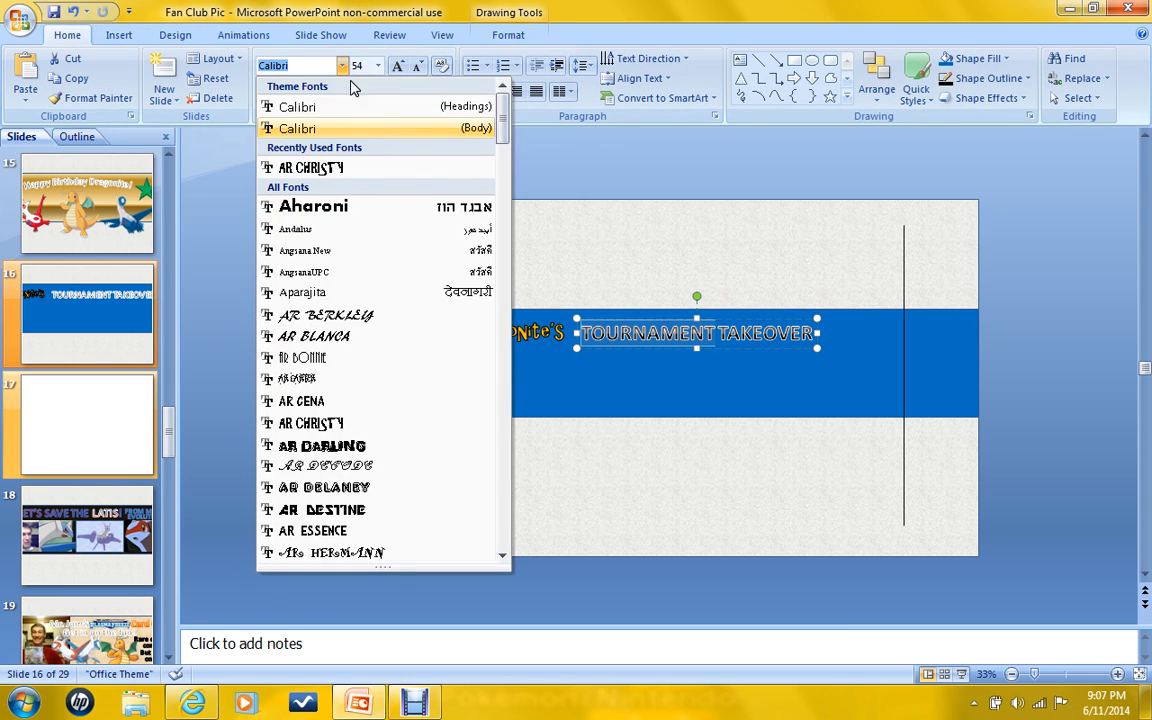
left_click(361, 206)
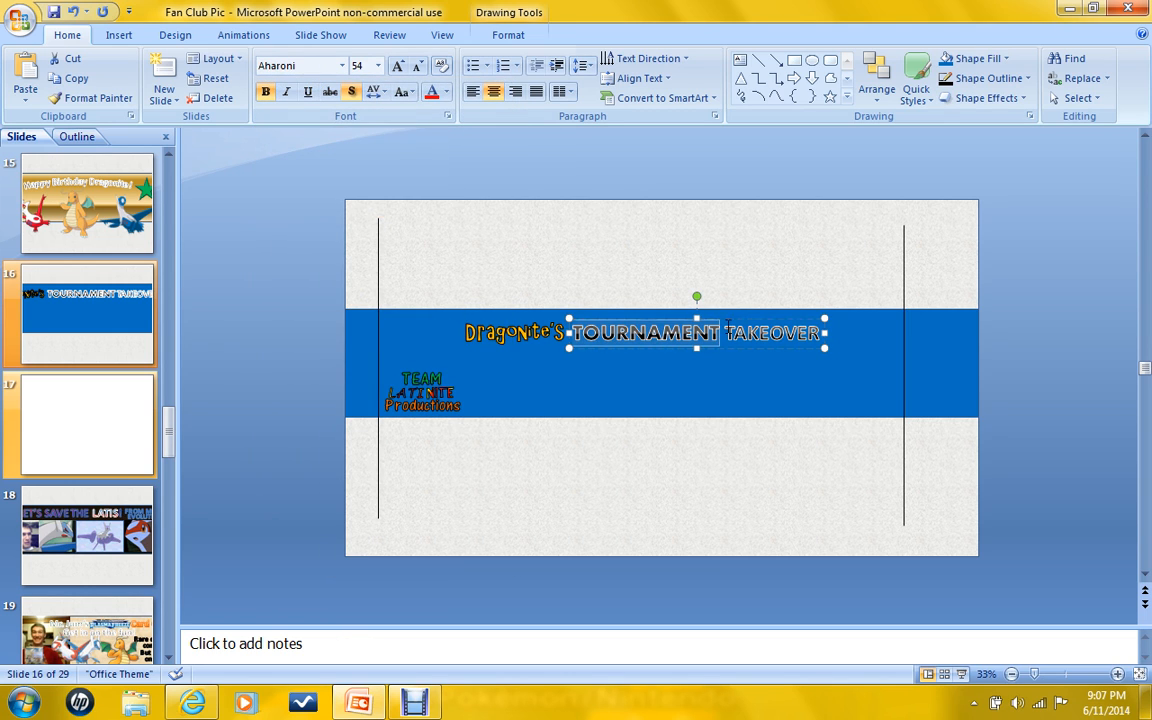
left_click_drag(728, 329, 840, 348)
left_click(343, 66)
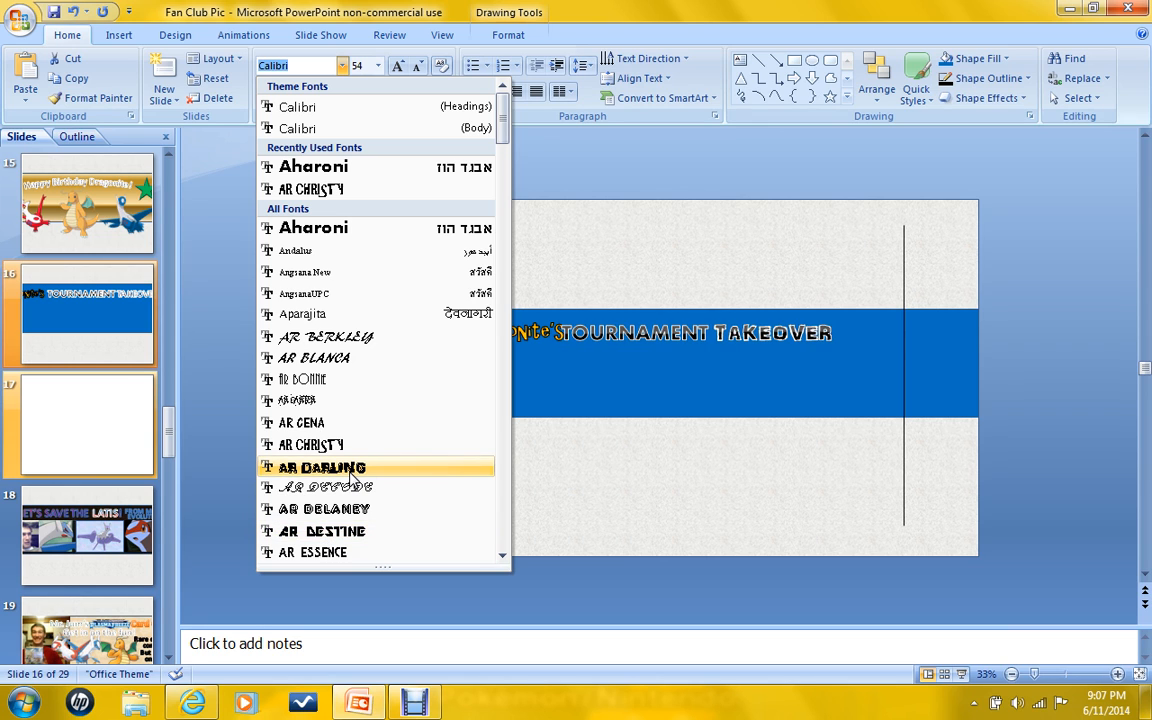
left_click(1047, 308)
Remove the word "TAKEOVER" from the WordArt, leaving only "TOURNAMENT".
left_click(783, 334)
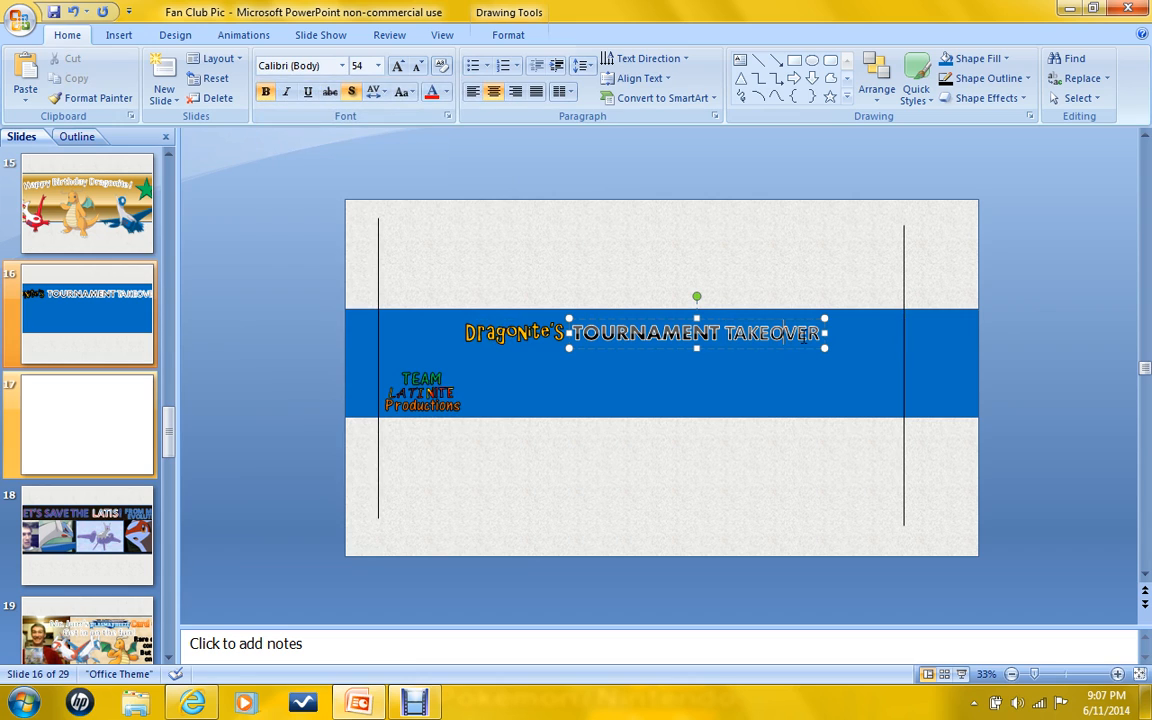
left_click_drag(822, 334, 724, 342)
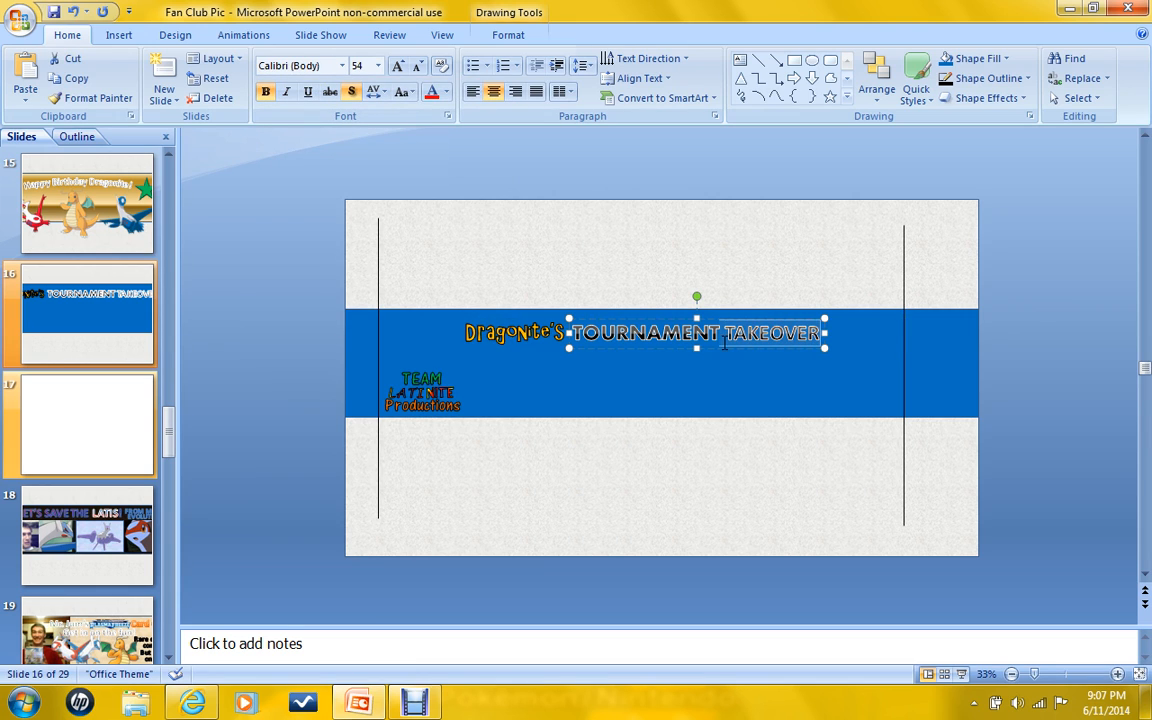
key("Delete")
Set the font of the whole "TOURNAMENT" WordArt to AR DESTINE.
key("ctrl+a")
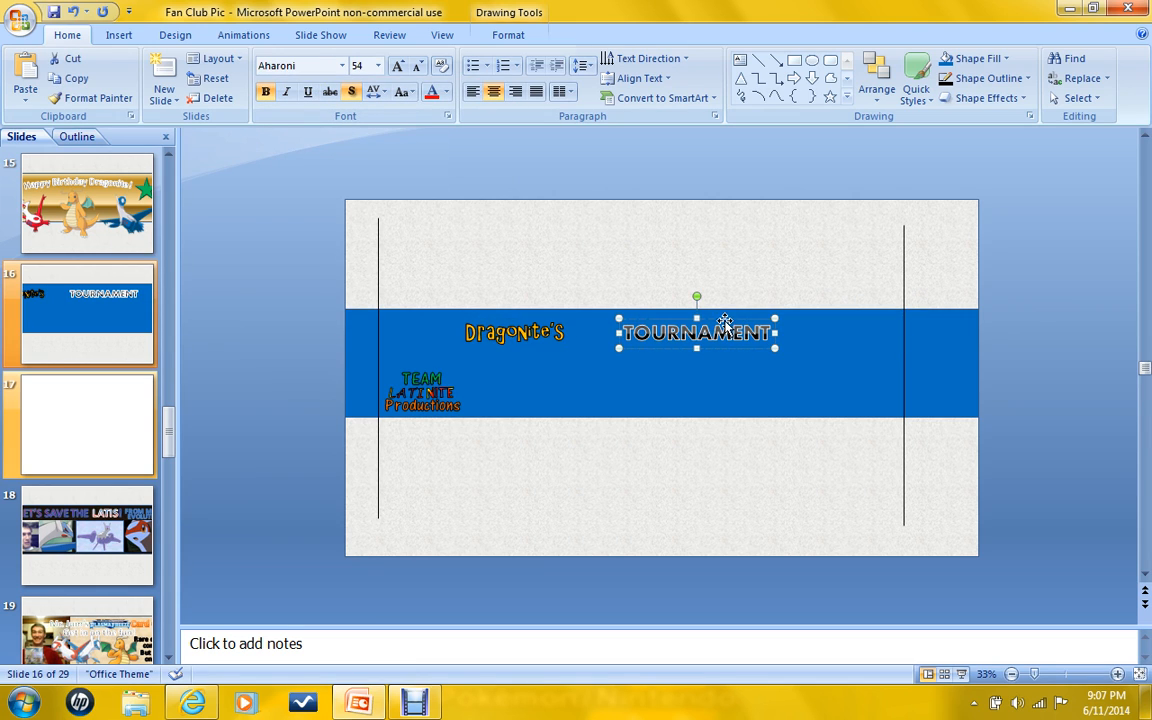
left_click(342, 65)
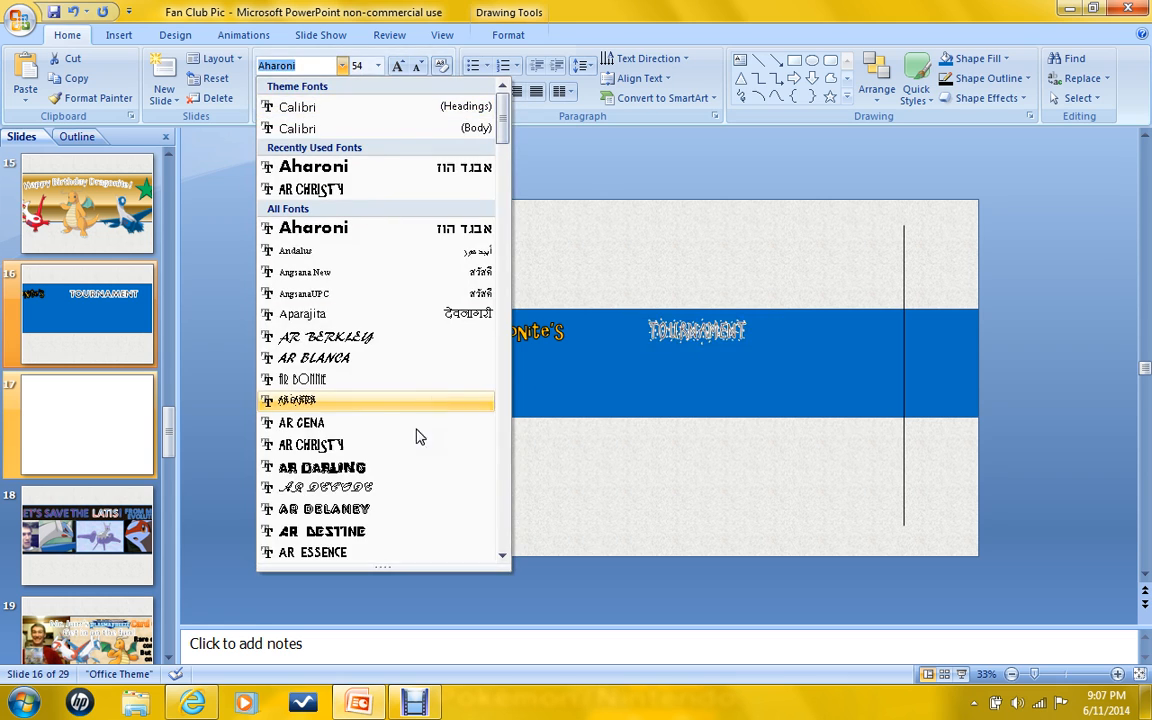
left_click(399, 531)
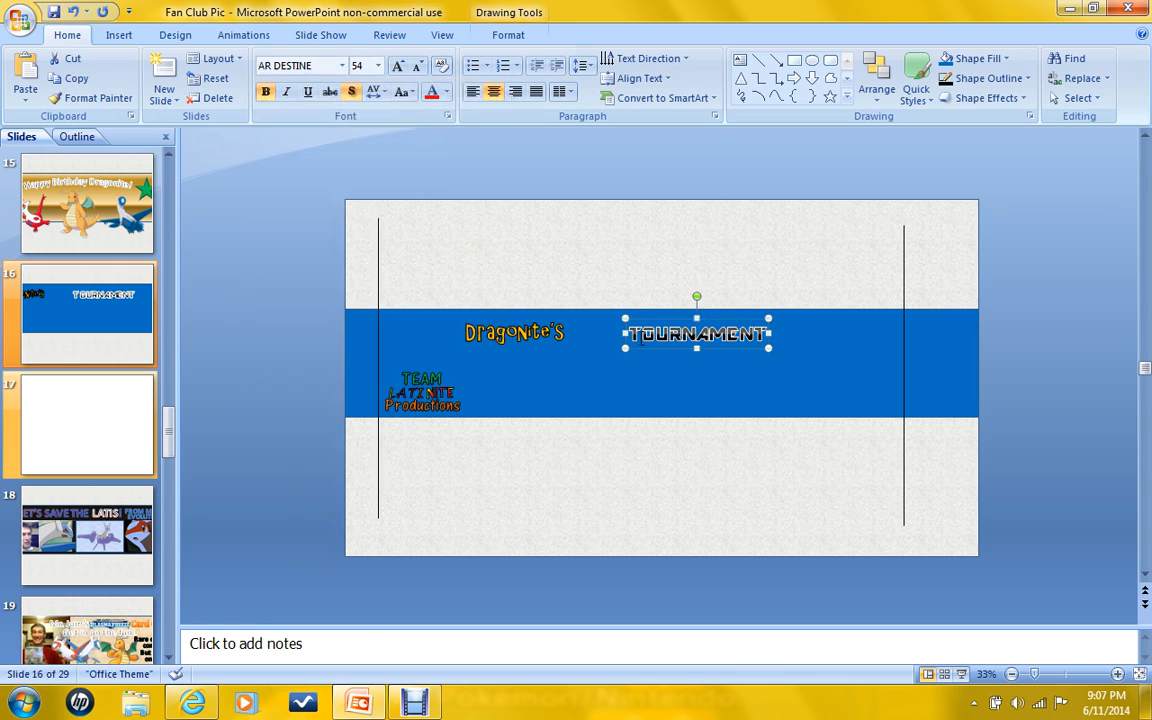
Move the "TOURNAMENT" WordArt closer to "Dragonite's" and place a duplicate of it just to its right.
left_click_drag(656, 320, 622, 318)
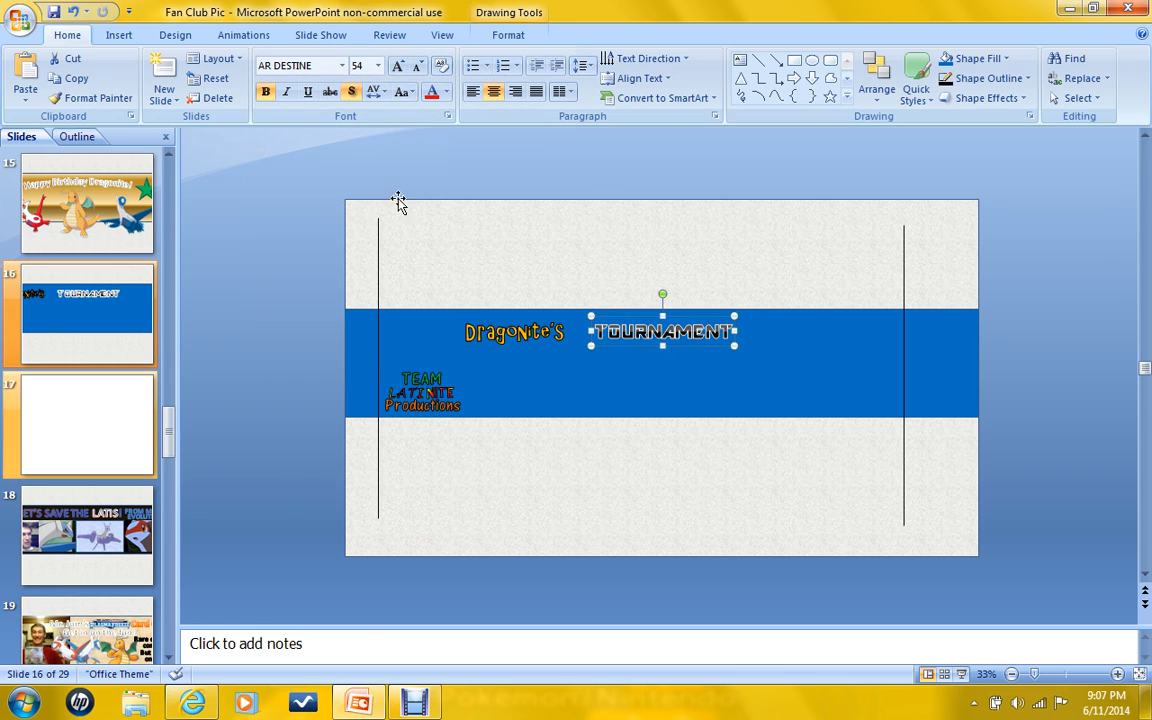
right_click(652, 320)
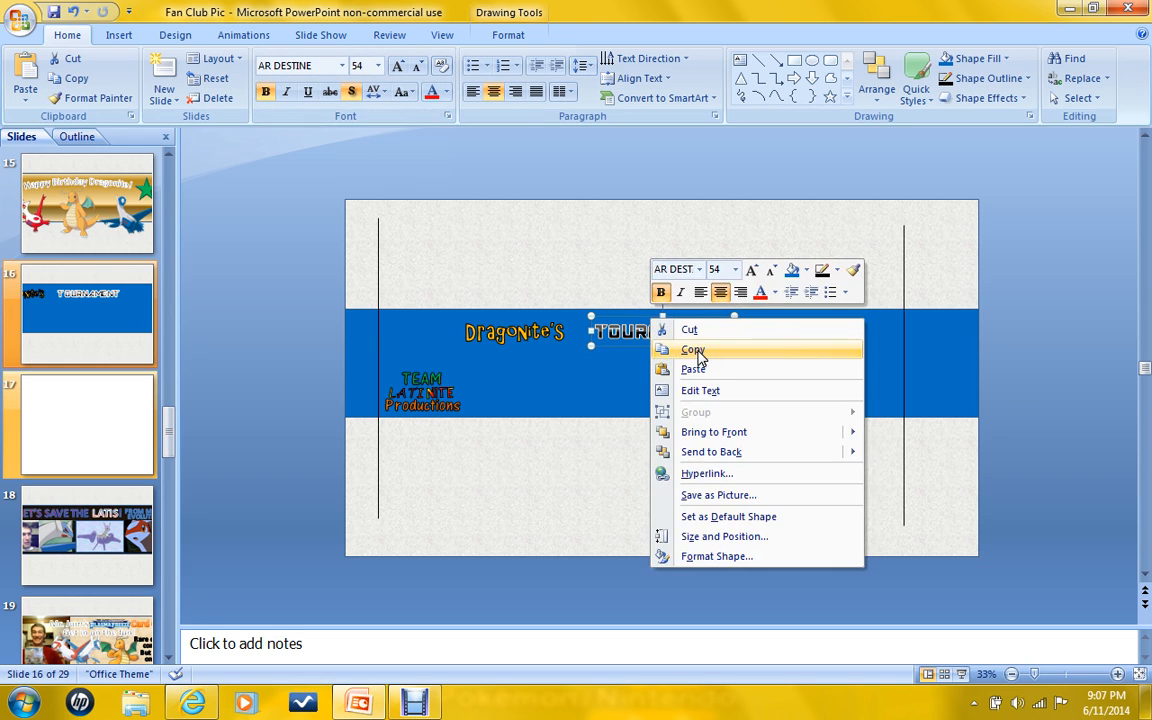
left_click(693, 350)
right_click(183, 345)
left_click(215, 388)
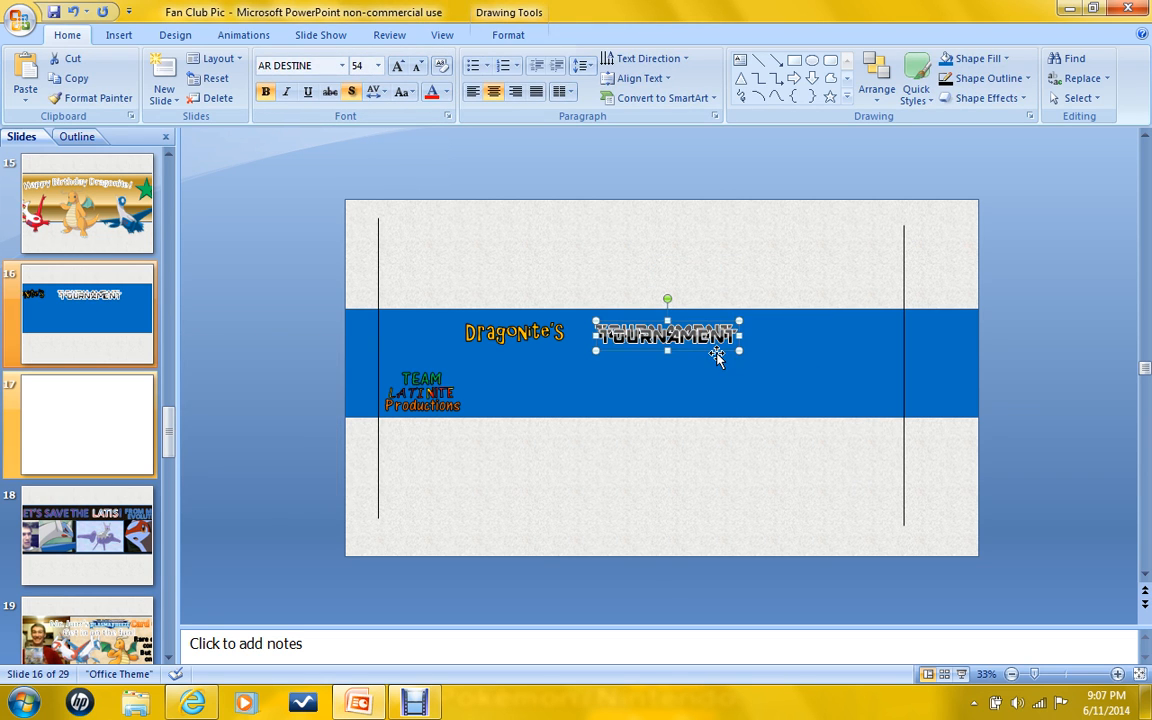
left_click_drag(720, 352, 856, 355)
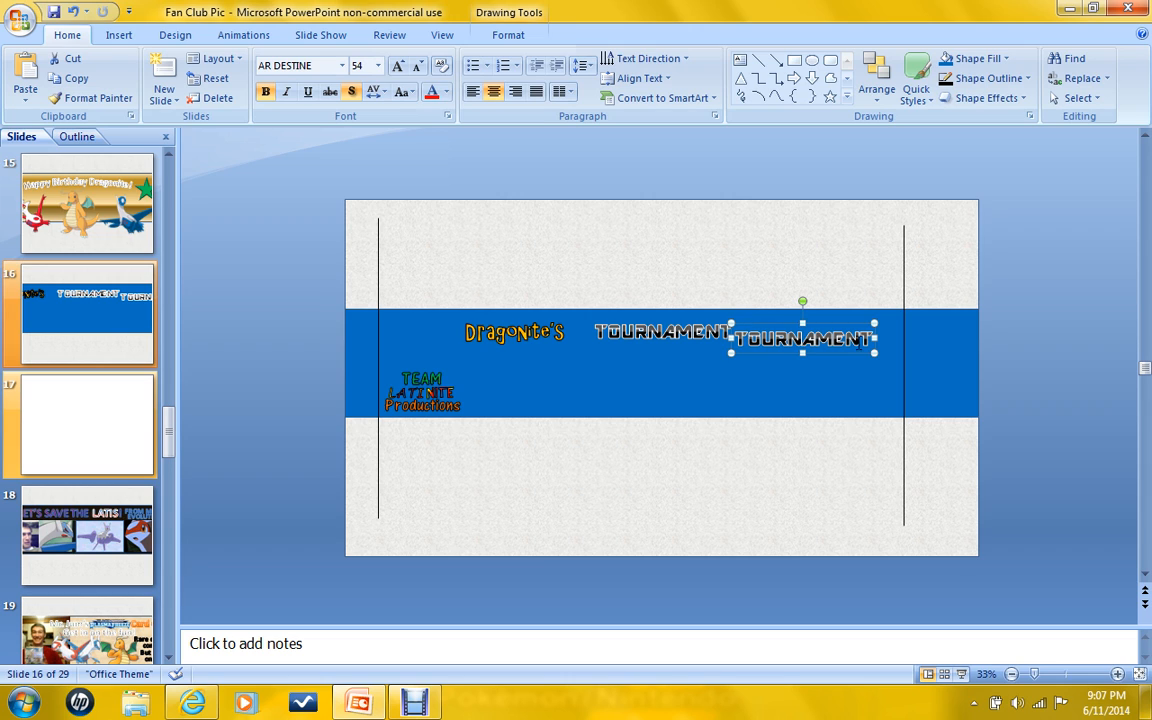
Change the duplicate WordArt's text to "TAKEOVER" and move it up level with "TOURNAMENT".
type("TAK")
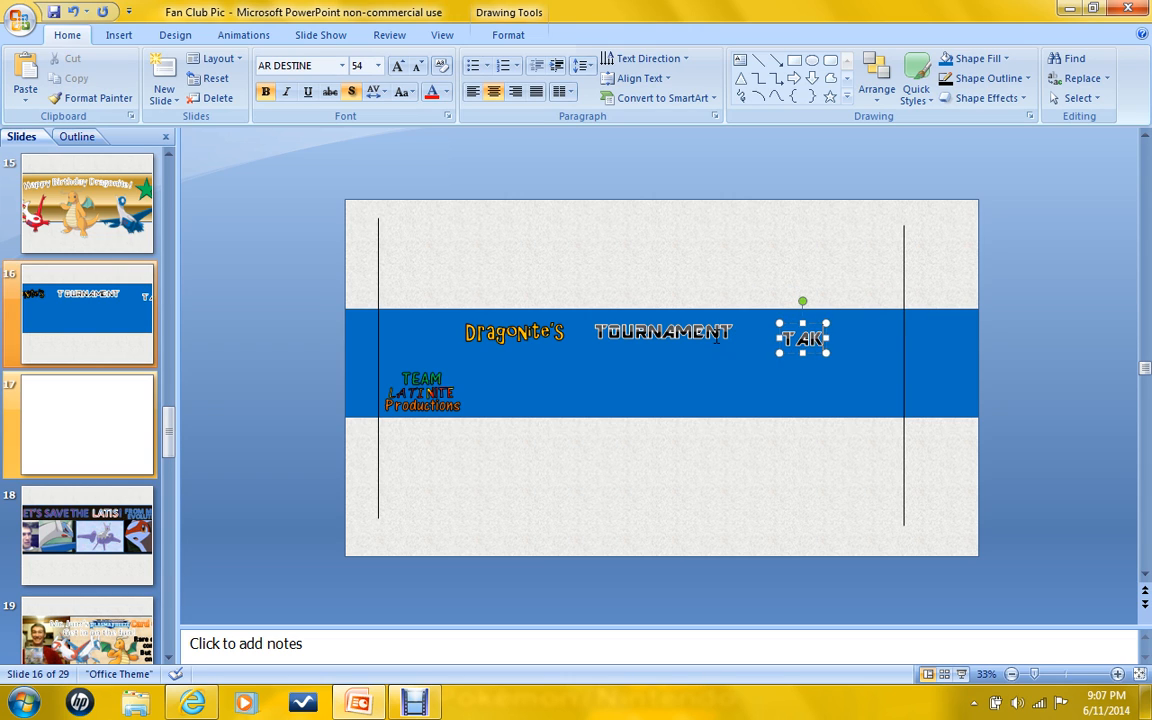
type("EOVER")
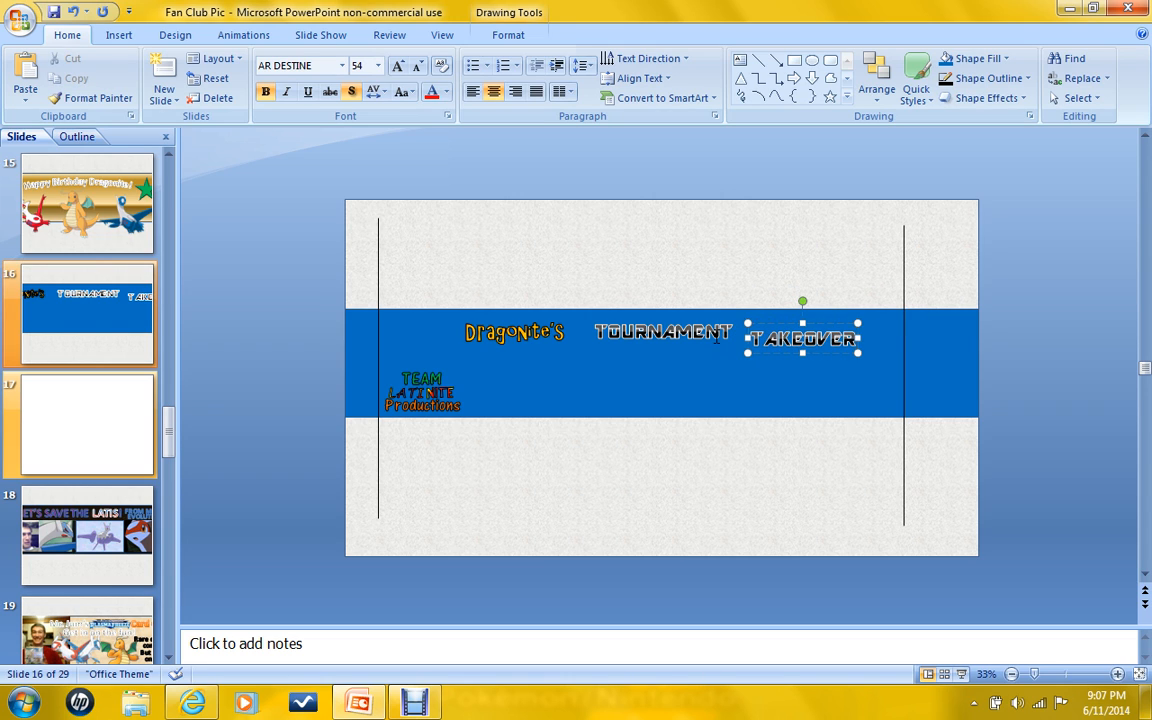
left_click_drag(828, 328, 828, 323)
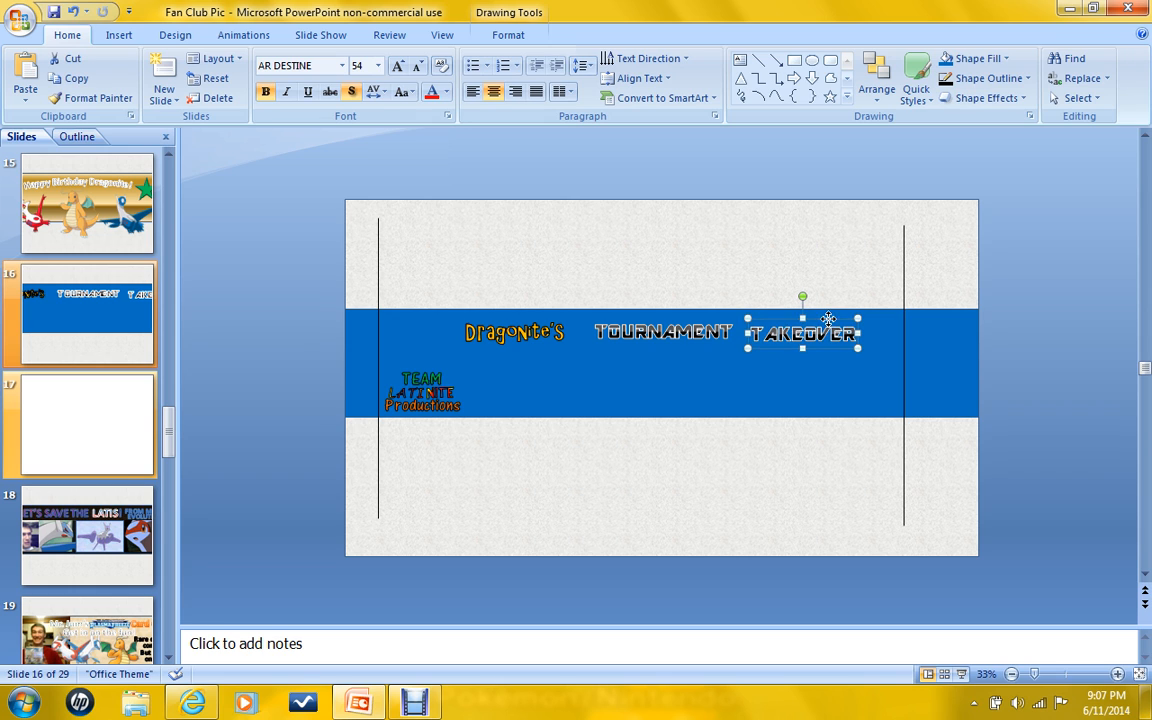
Set the font of the "TAKEOVER" WordArt to AR DARLING.
left_click(342, 66)
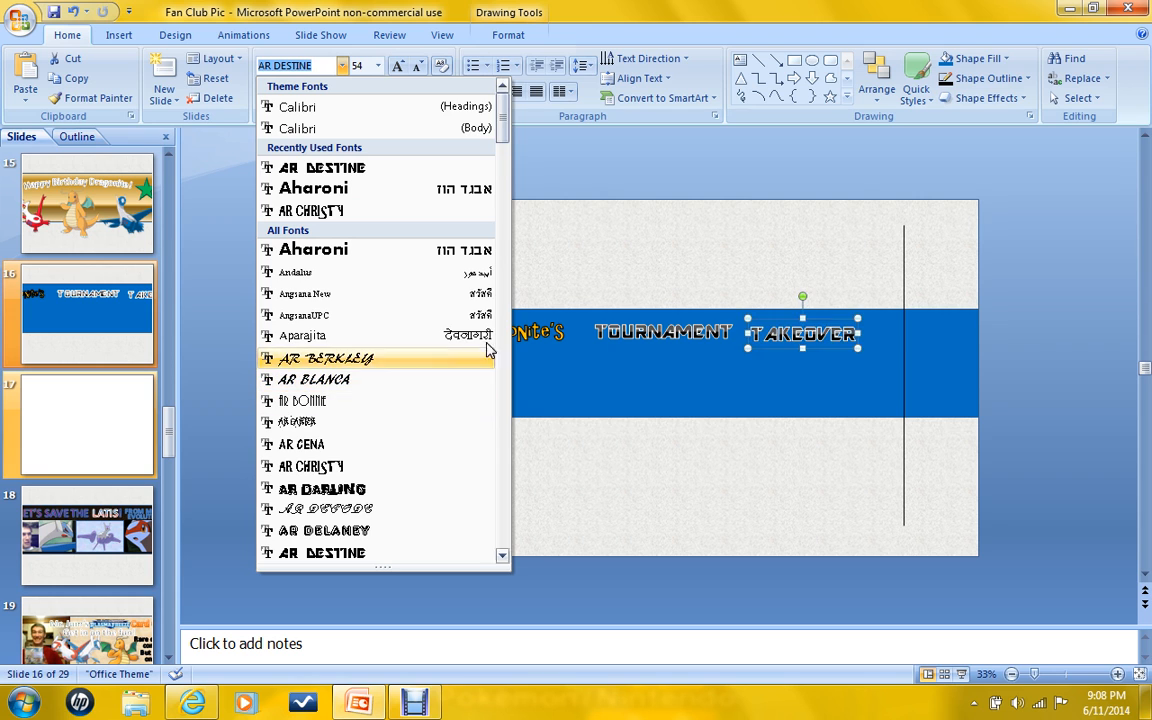
scroll(490, 280, "down", 1)
scroll(495, 298, "down", 1)
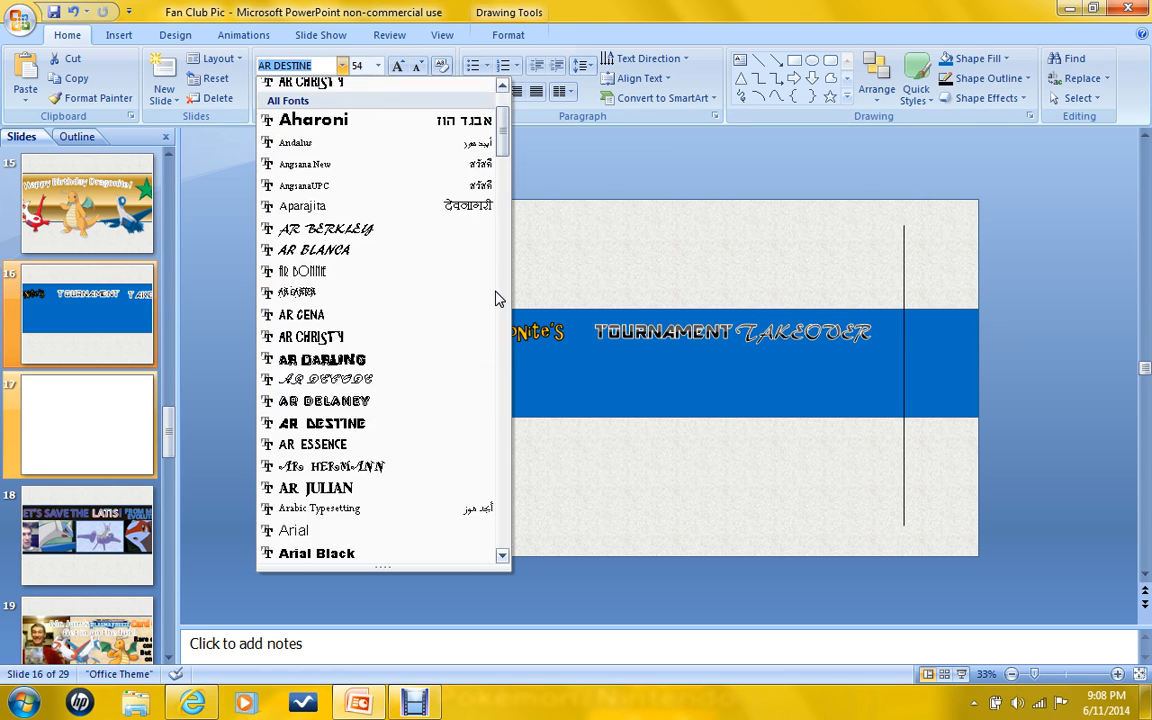
scroll(363, 530, "down", 8)
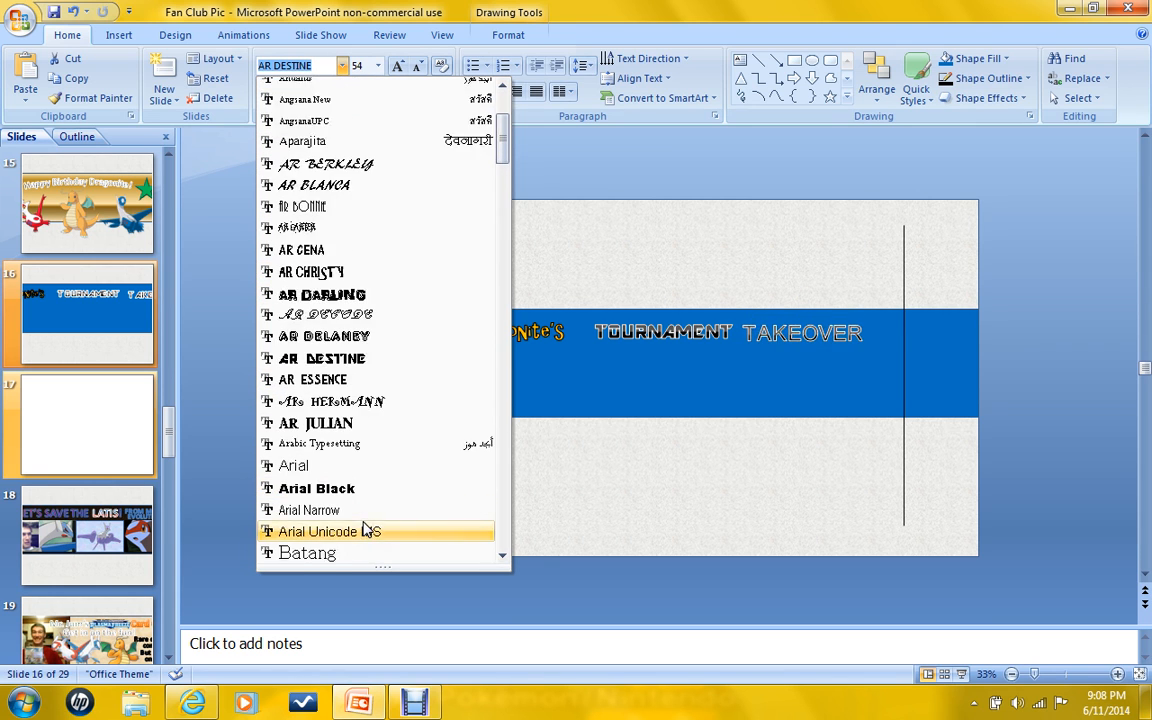
scroll(488, 445, "down", 3)
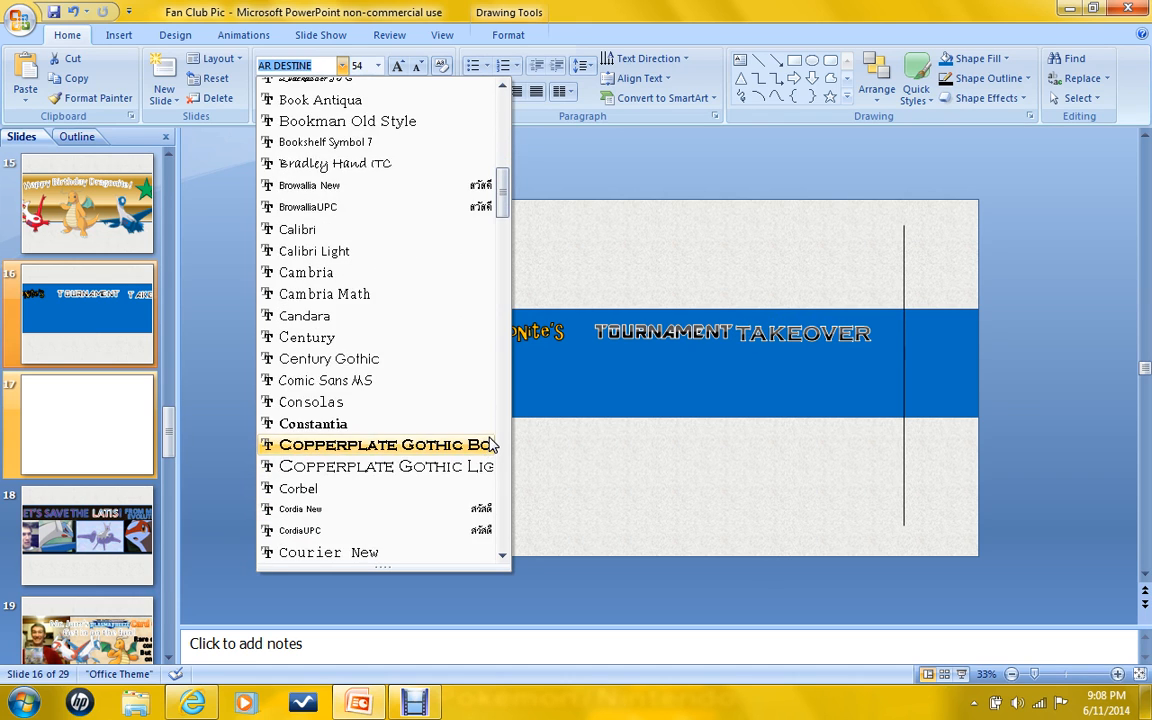
scroll(453, 316, "down", 2)
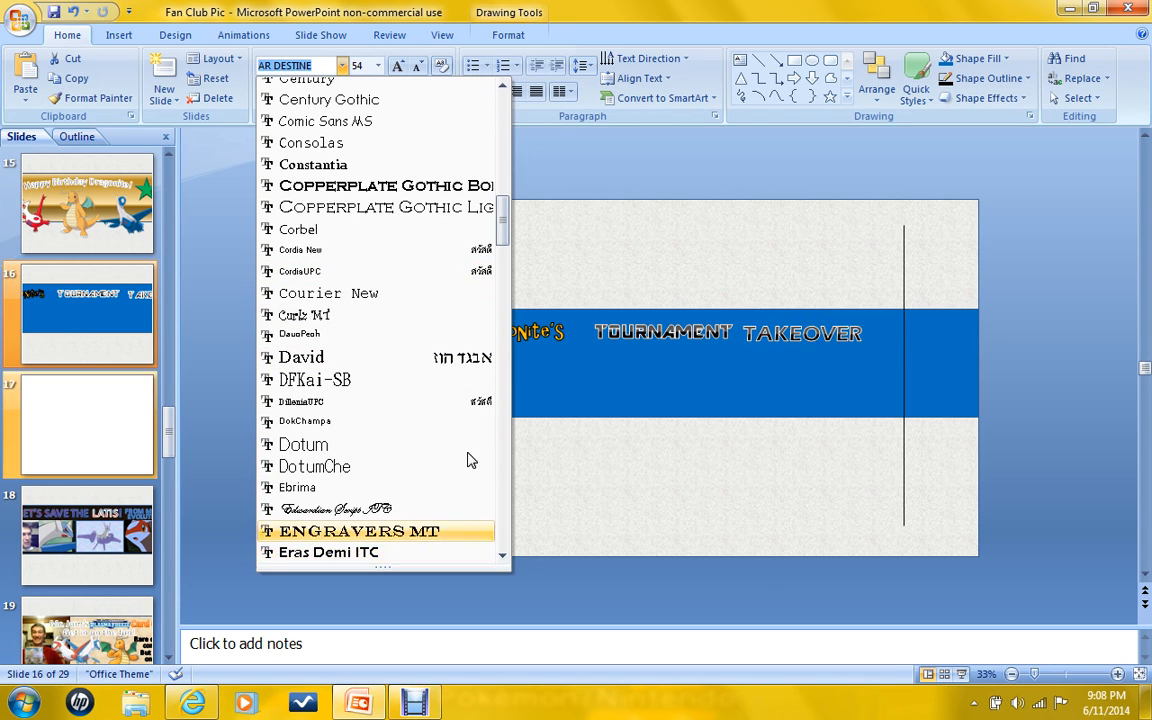
scroll(505, 372, "up", 8)
scroll(505, 372, "up", 4)
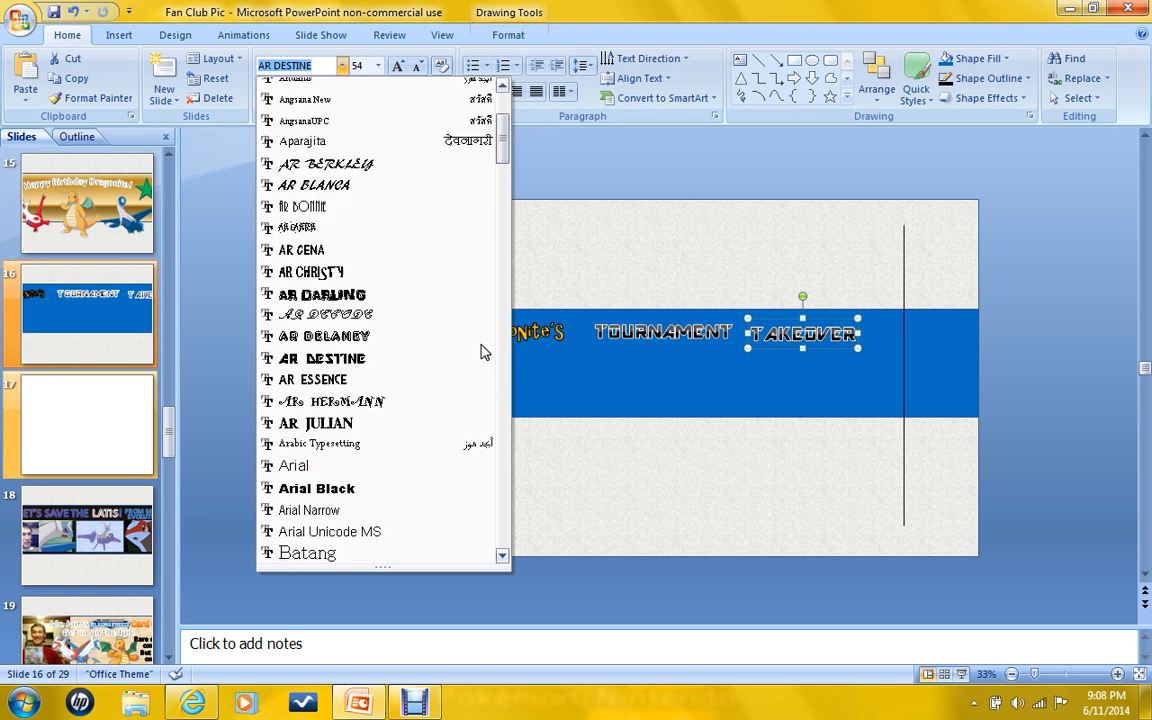
left_click(406, 300)
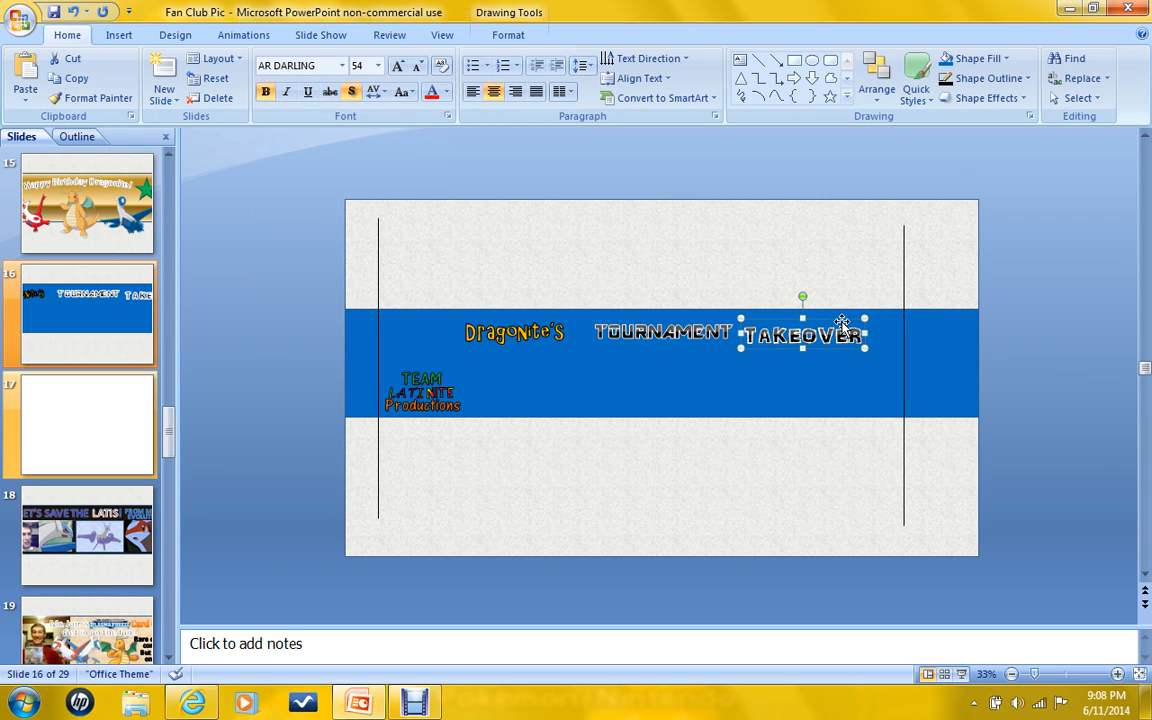
key("ctrl+z")
Give the "TOURNAMENT" WordArt a green marble texture text fill and an orange text outline.
left_click(707, 330)
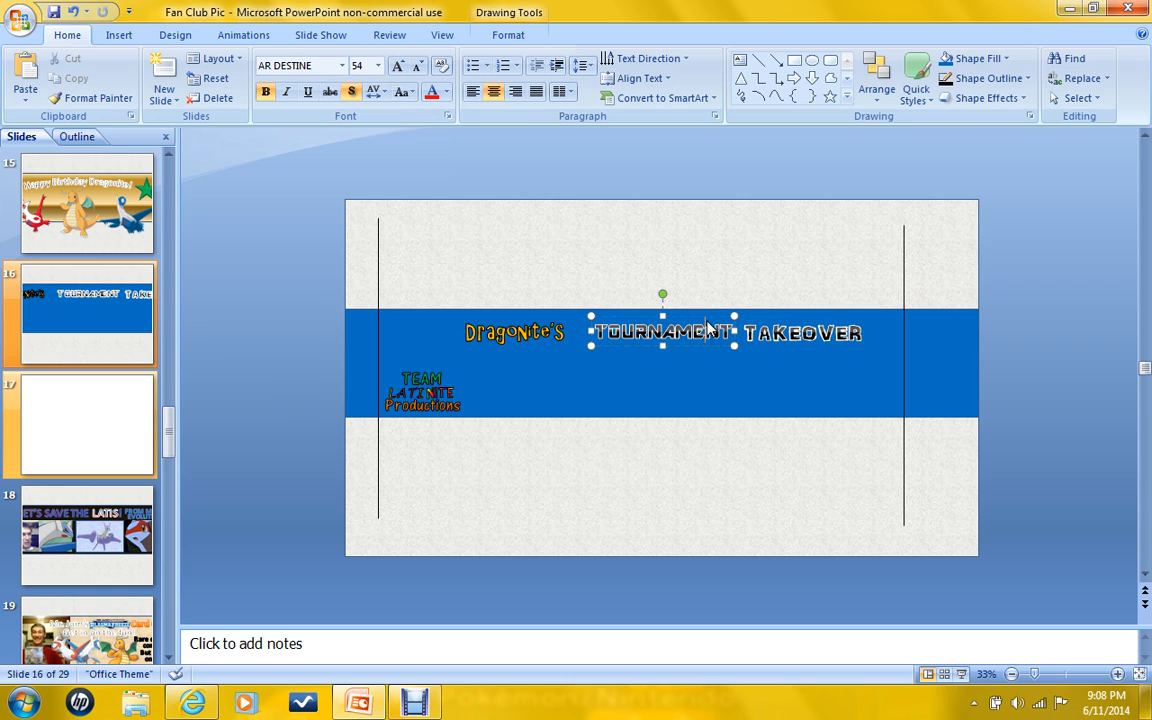
left_click_drag(707, 330, 699, 314)
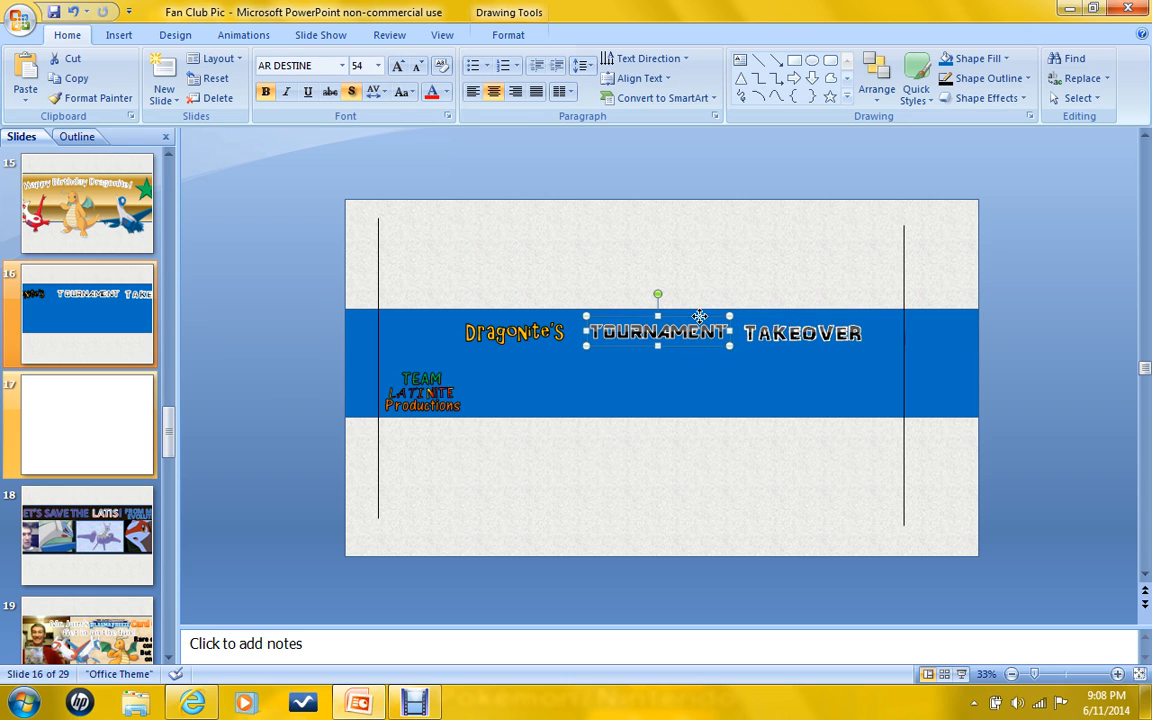
left_click(508, 40)
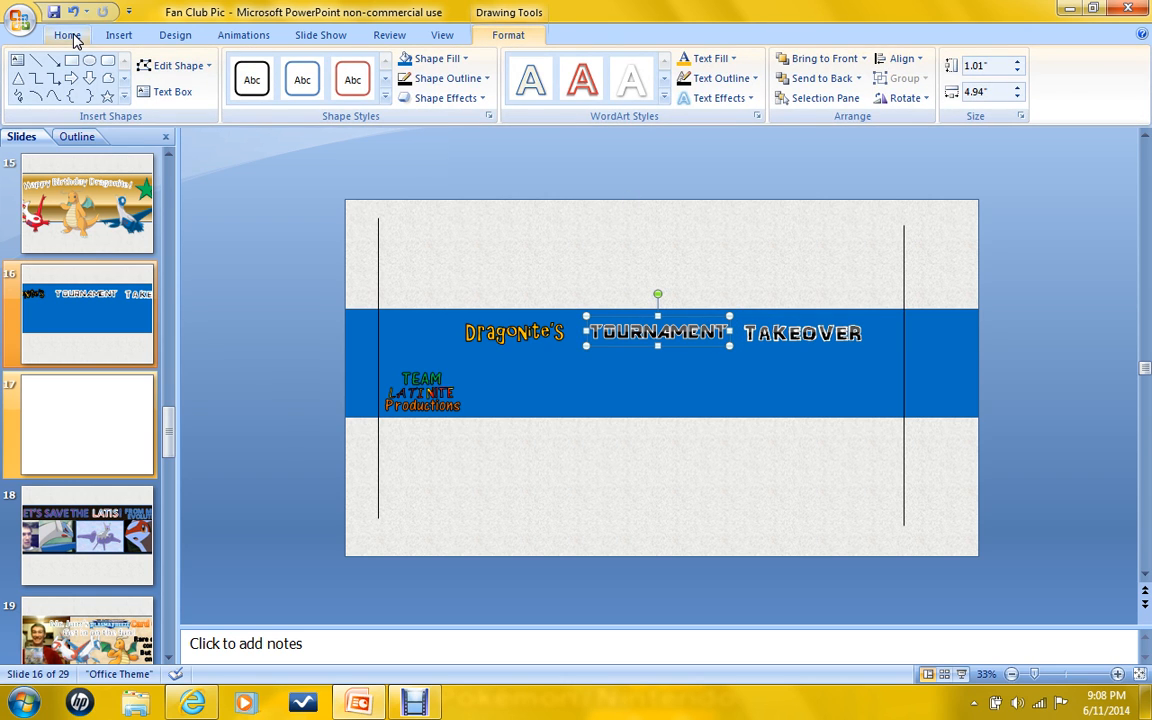
left_click(733, 58)
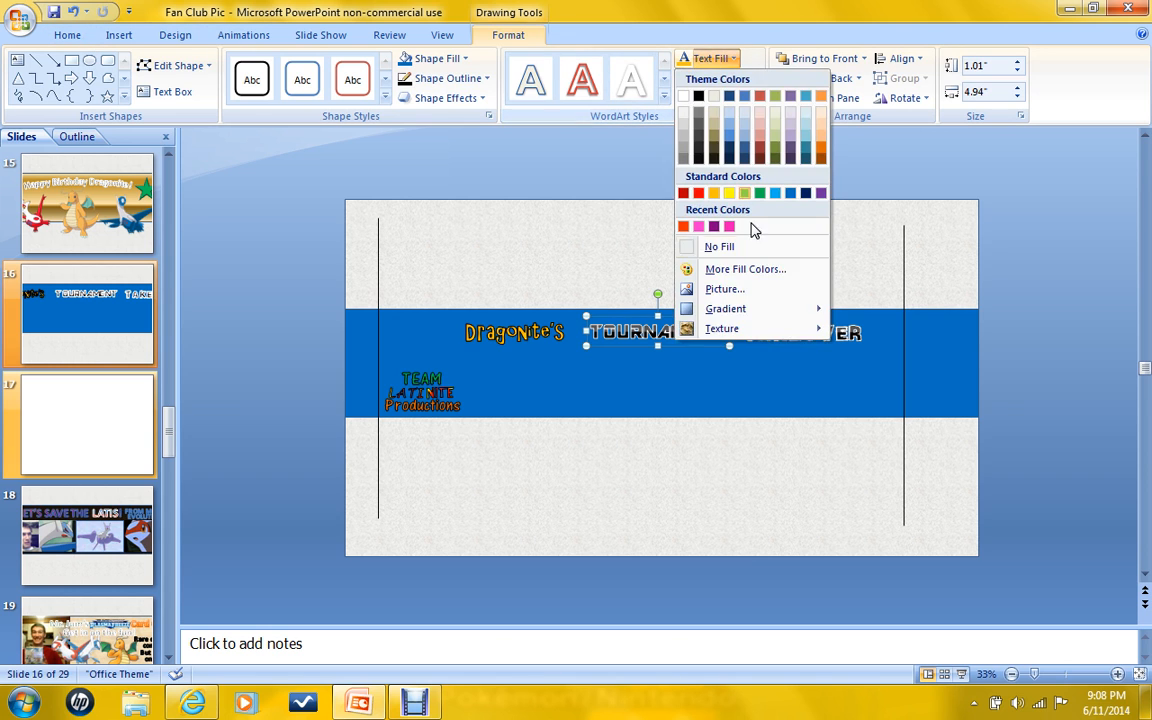
mouse_move(755, 330)
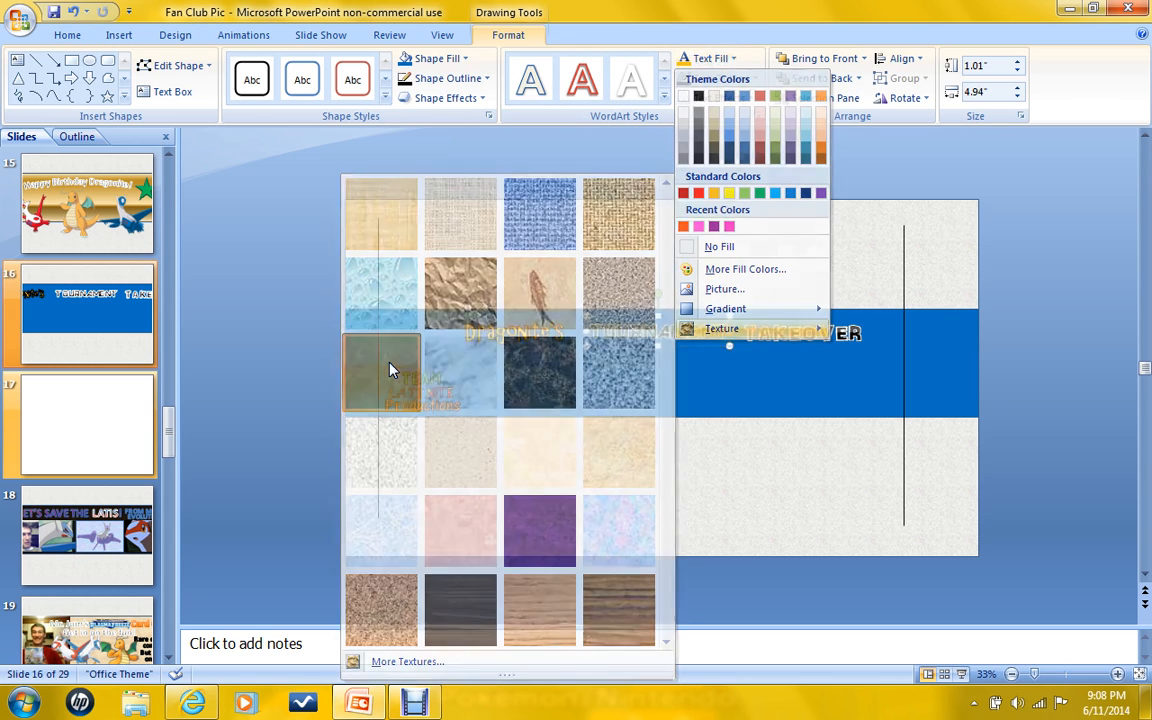
left_click(390, 370)
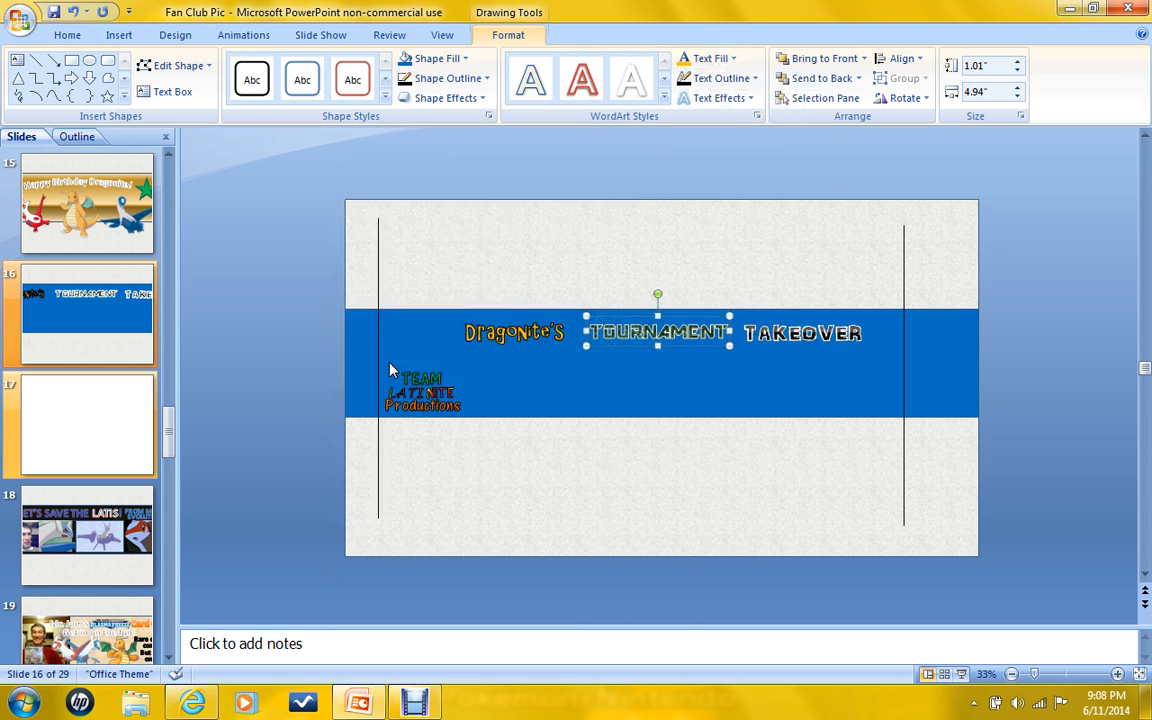
left_click(720, 79)
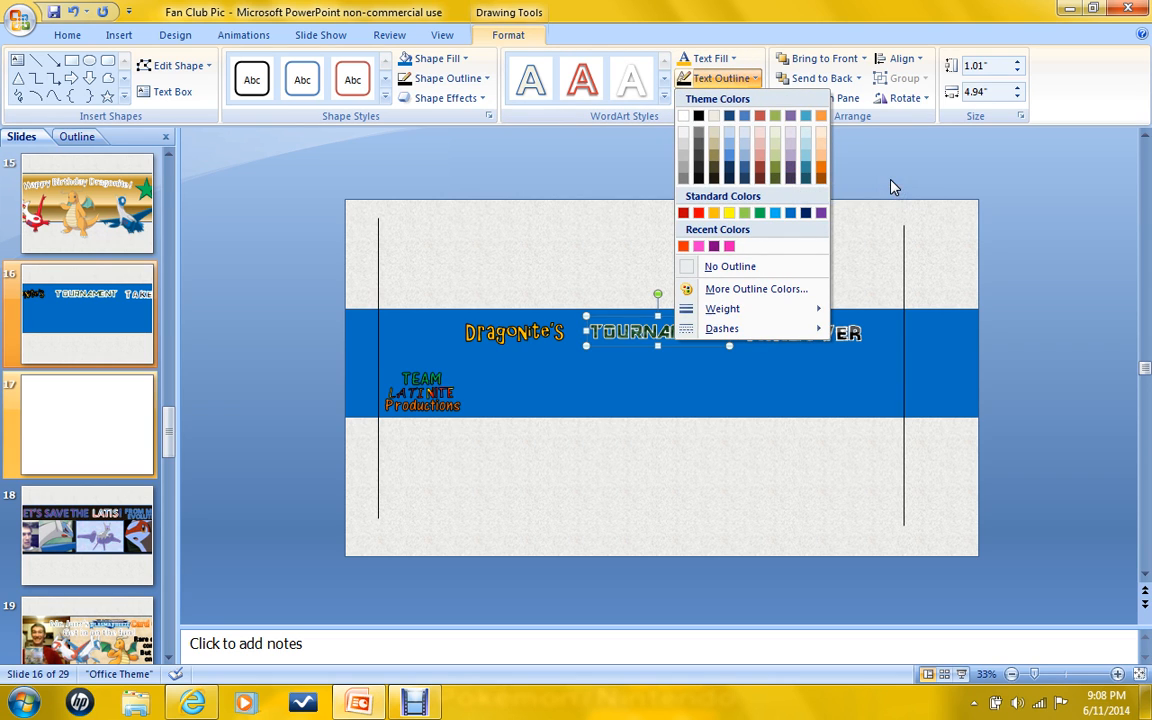
left_click(826, 155)
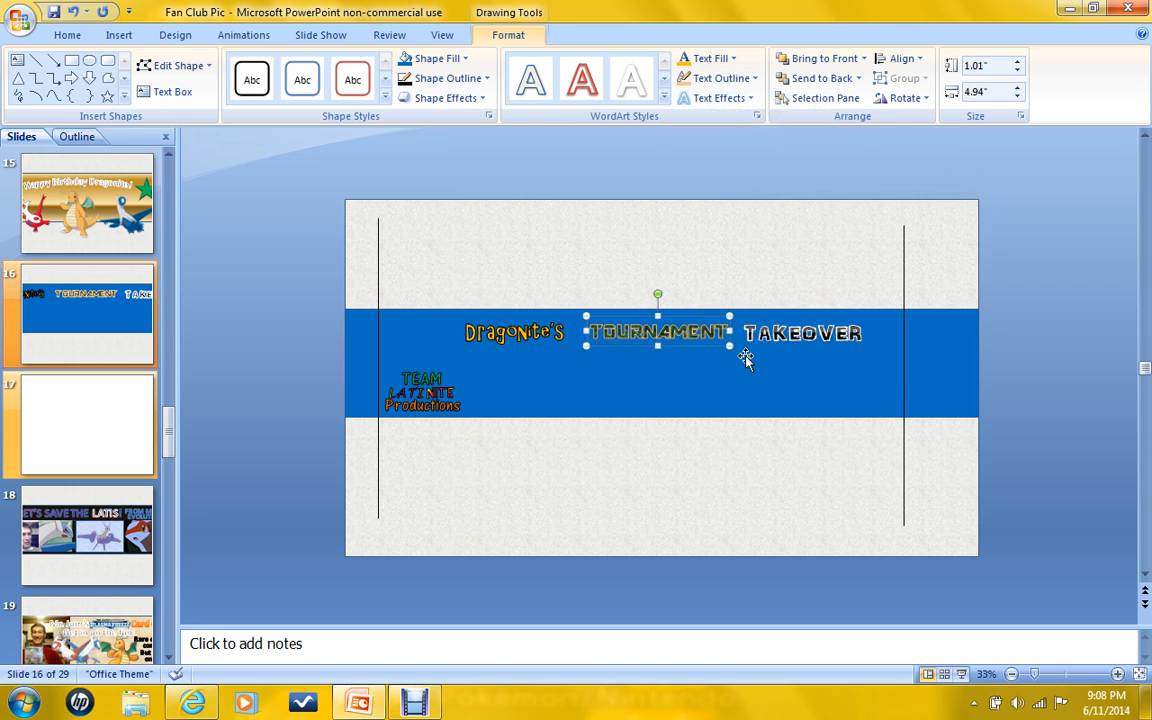
Shift "TOURNAMENT" and "TAKEOVER" slightly left to tighten the title's spacing after "Dragonite's".
left_click_drag(704, 318, 694, 321)
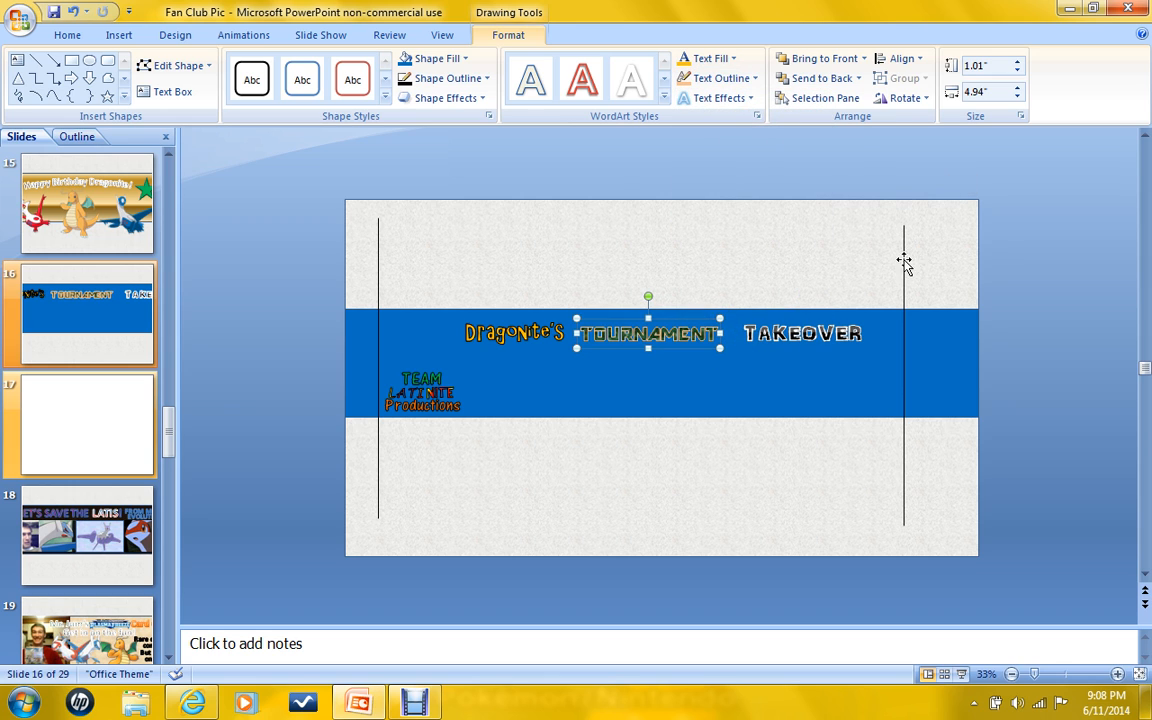
left_click(816, 326)
left_click_drag(813, 319, 800, 321)
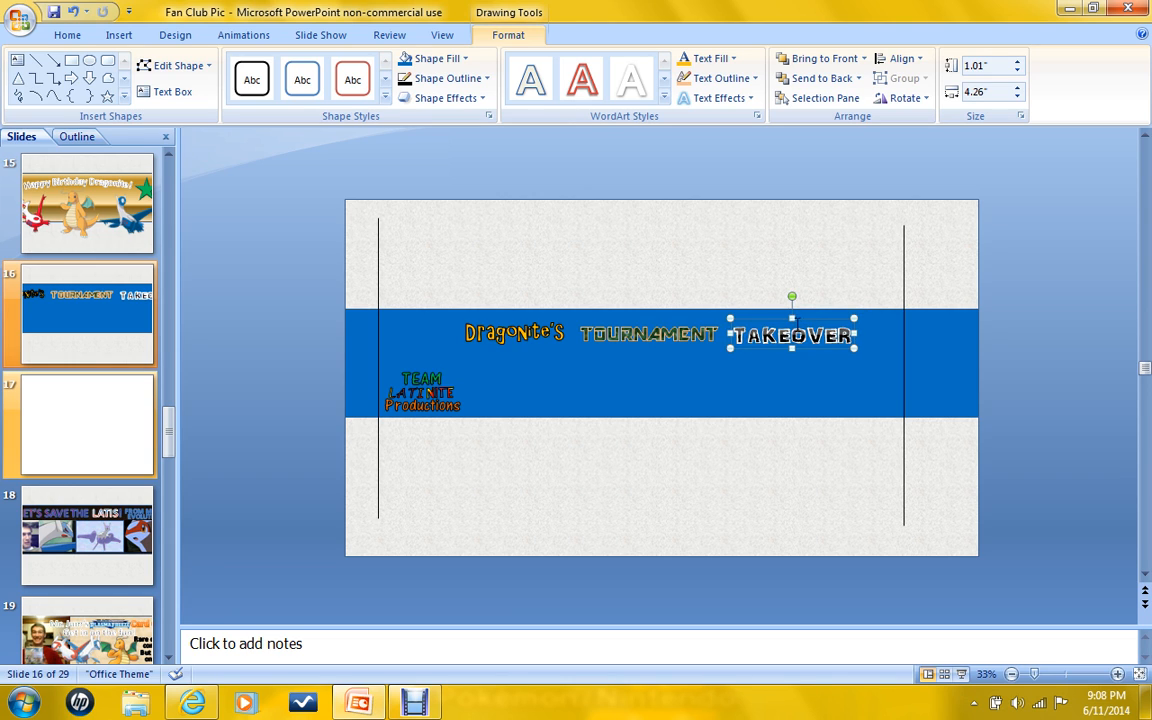
Give the "TAKEOVER" WordArt a gradient text fill using the yellow-to-red preset colors.
left_click(727, 59)
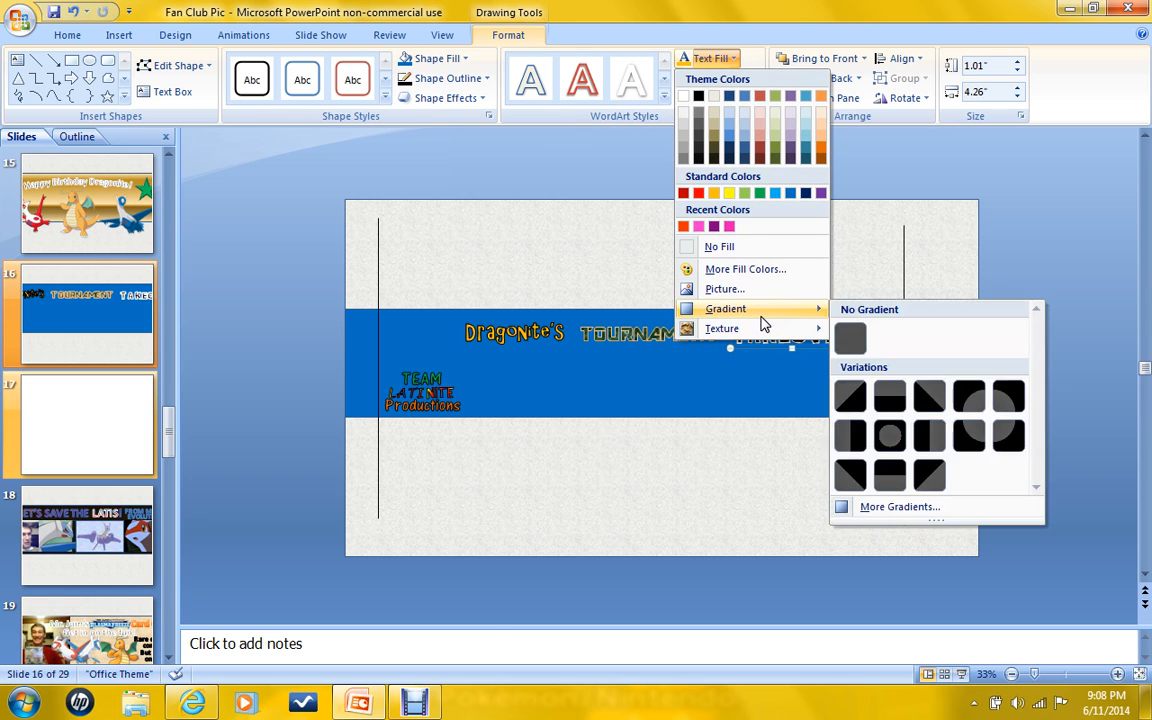
mouse_move(760, 312)
left_click(900, 507)
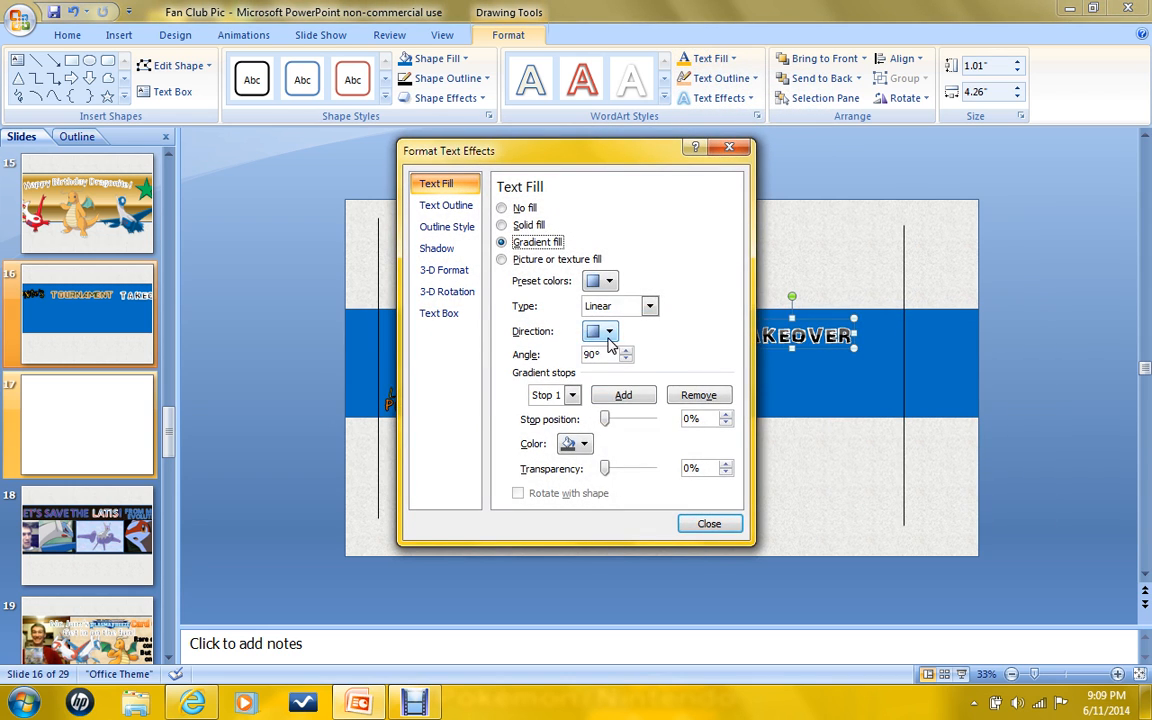
left_click(610, 281)
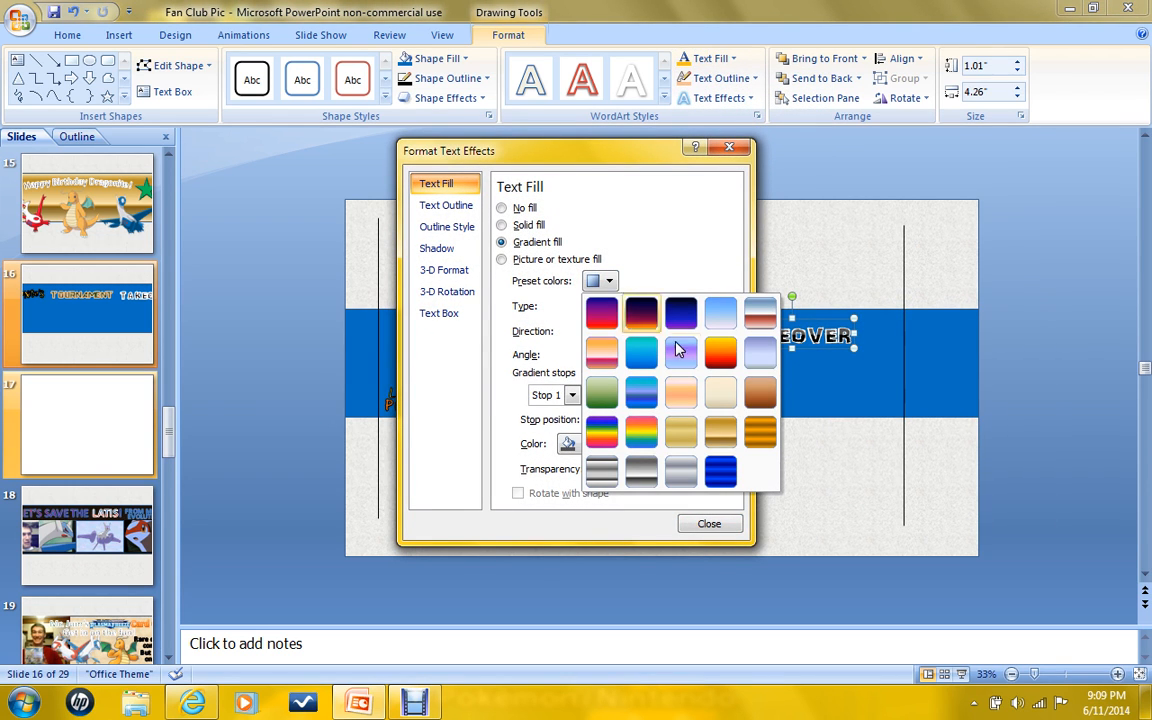
left_click(727, 360)
Try the blue-to-red and the blue, white and red preset gradients on the "TAKEOVER" text.
left_click(608, 281)
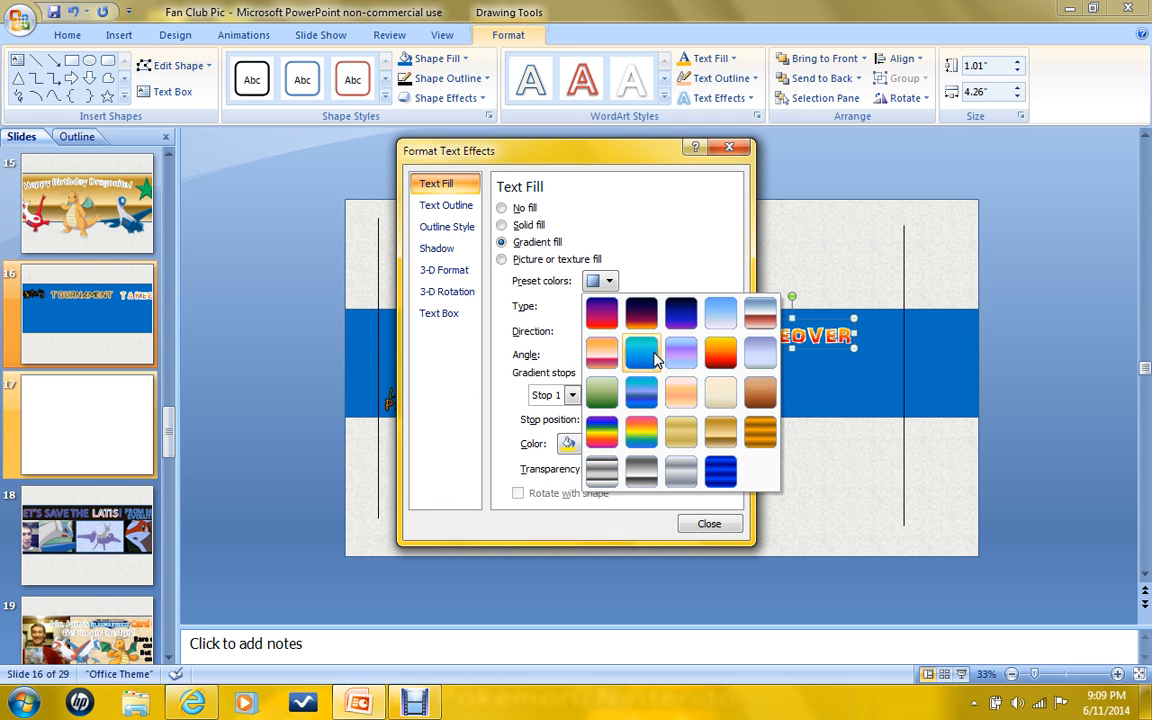
left_click(608, 322)
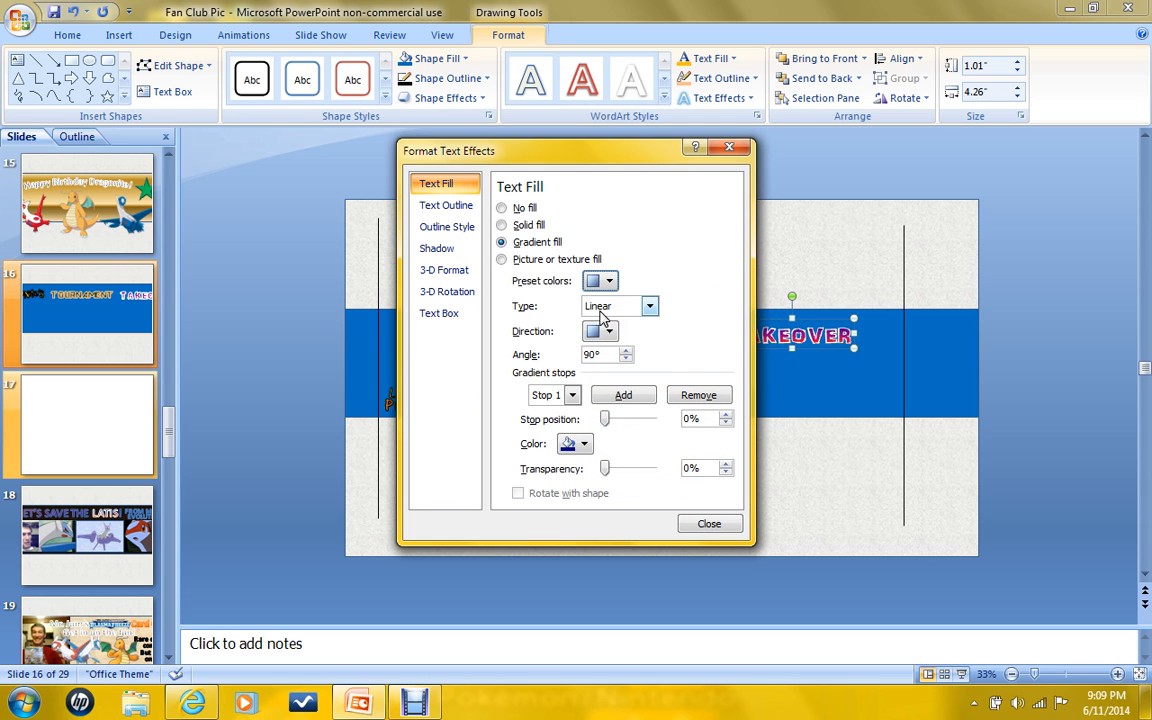
left_click_drag(634, 156, 475, 145)
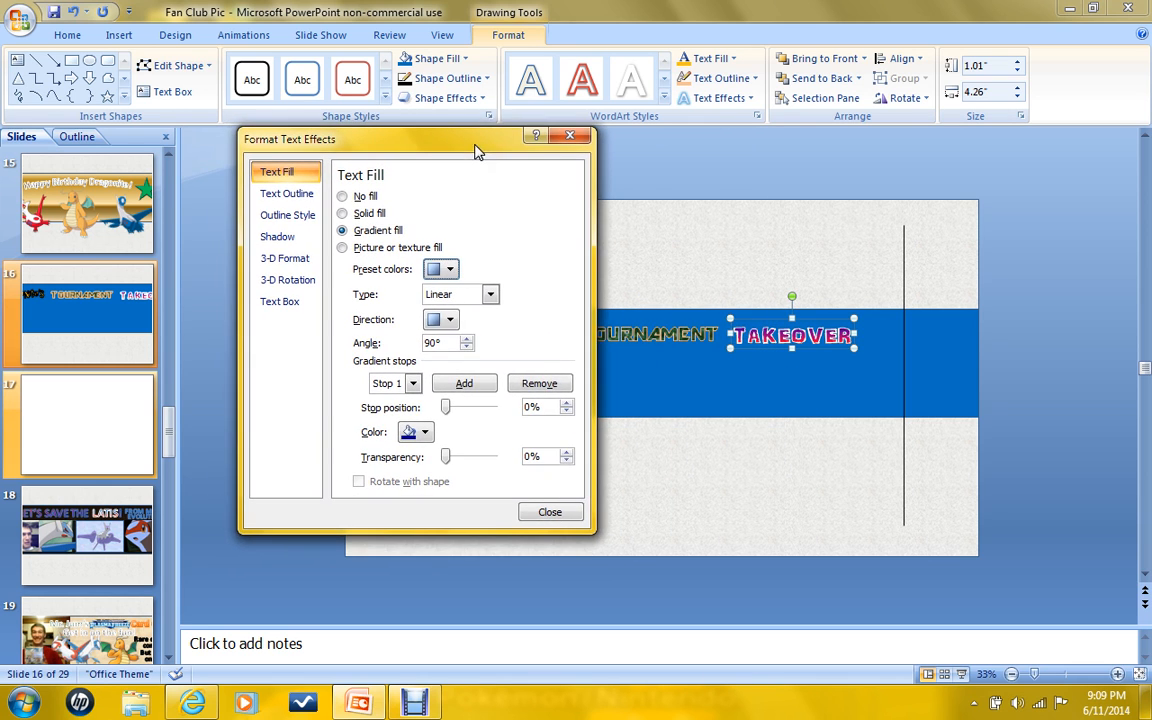
left_click(449, 270)
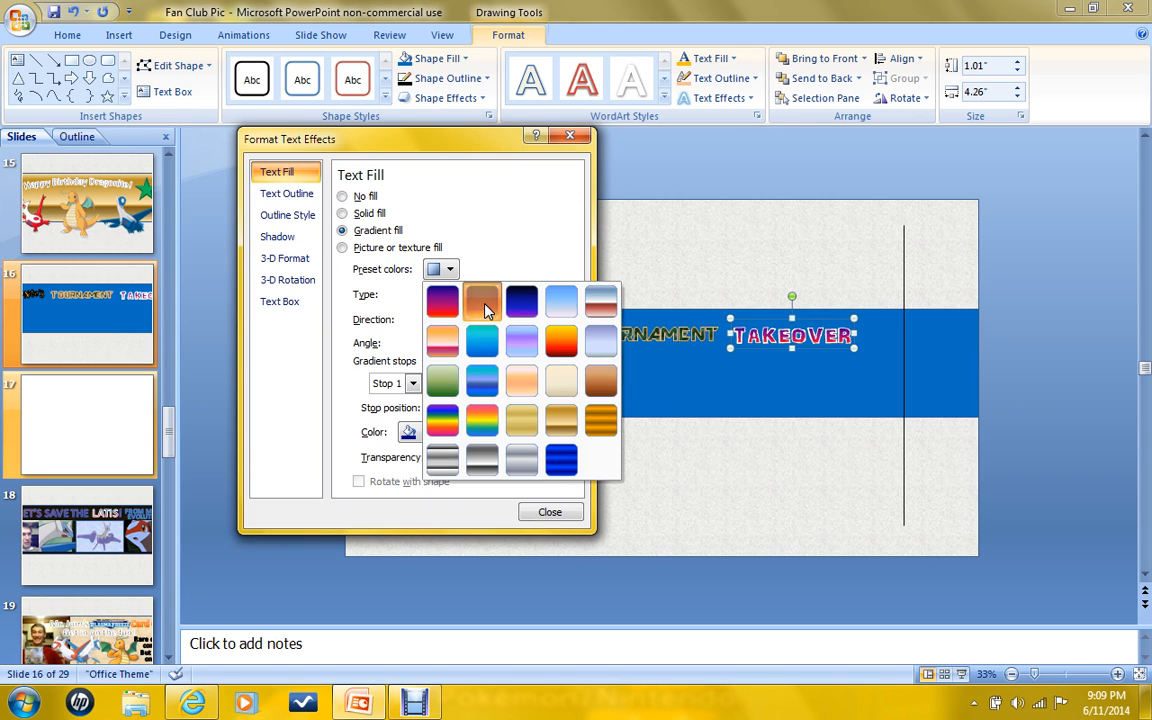
left_click(449, 270)
left_click(449, 270)
left_click(600, 312)
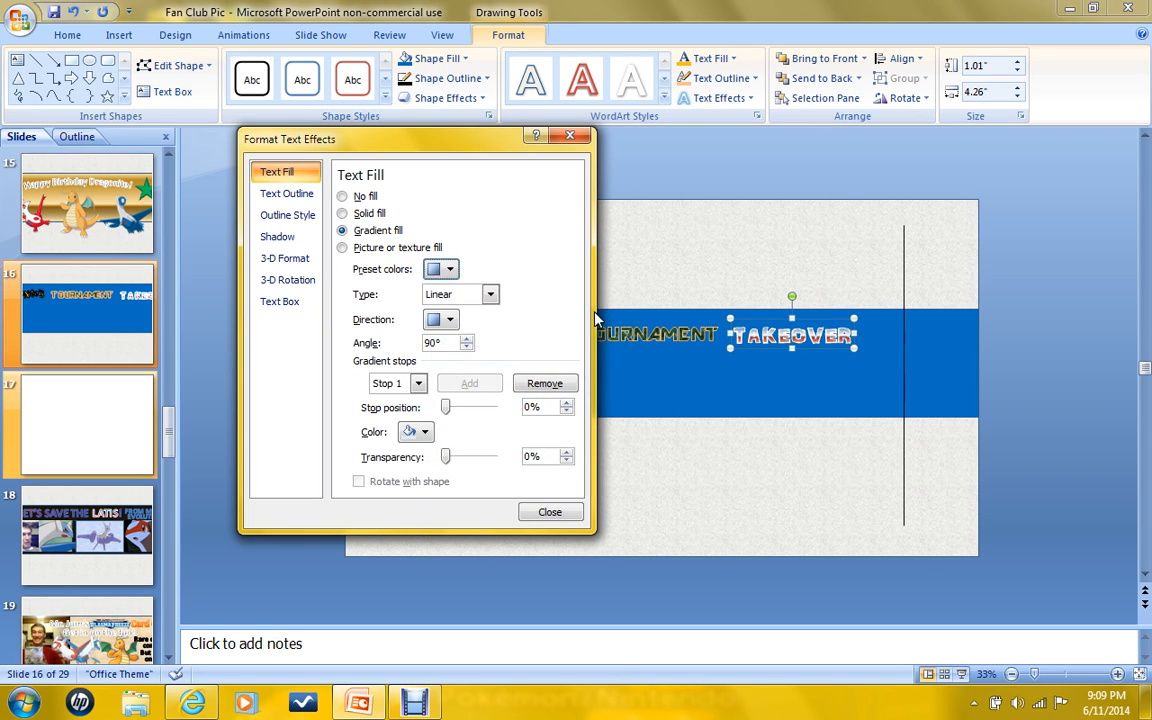
Fill the "TAKEOVER" text with the banded grey-and-white chrome preset gradient and deselect the WordArt.
left_click(450, 270)
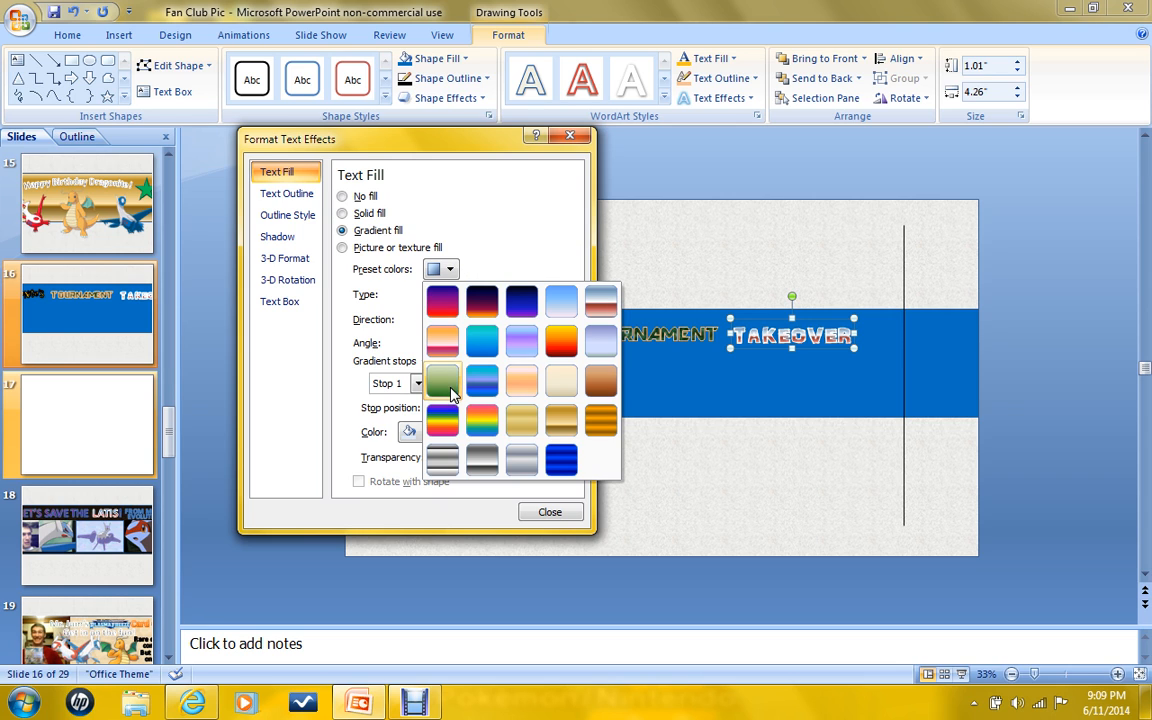
left_click(446, 463)
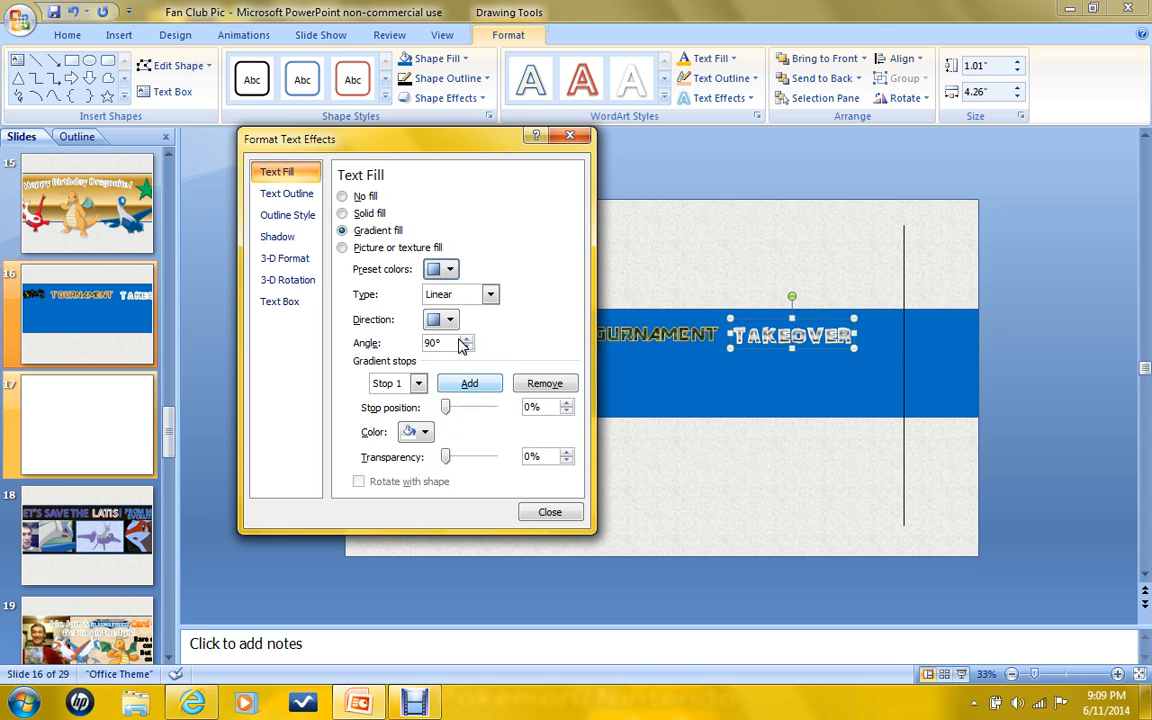
left_click(684, 151)
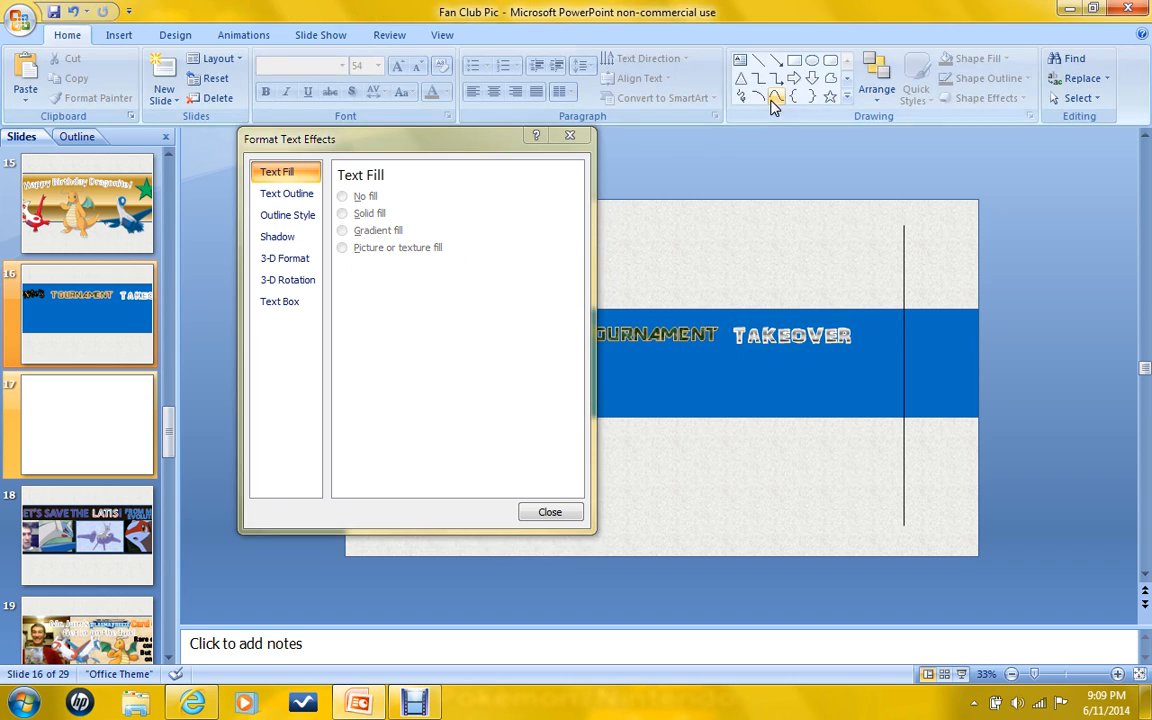
Give the "TAKEOVER" WordArt text a solid black outline.
left_click(783, 318)
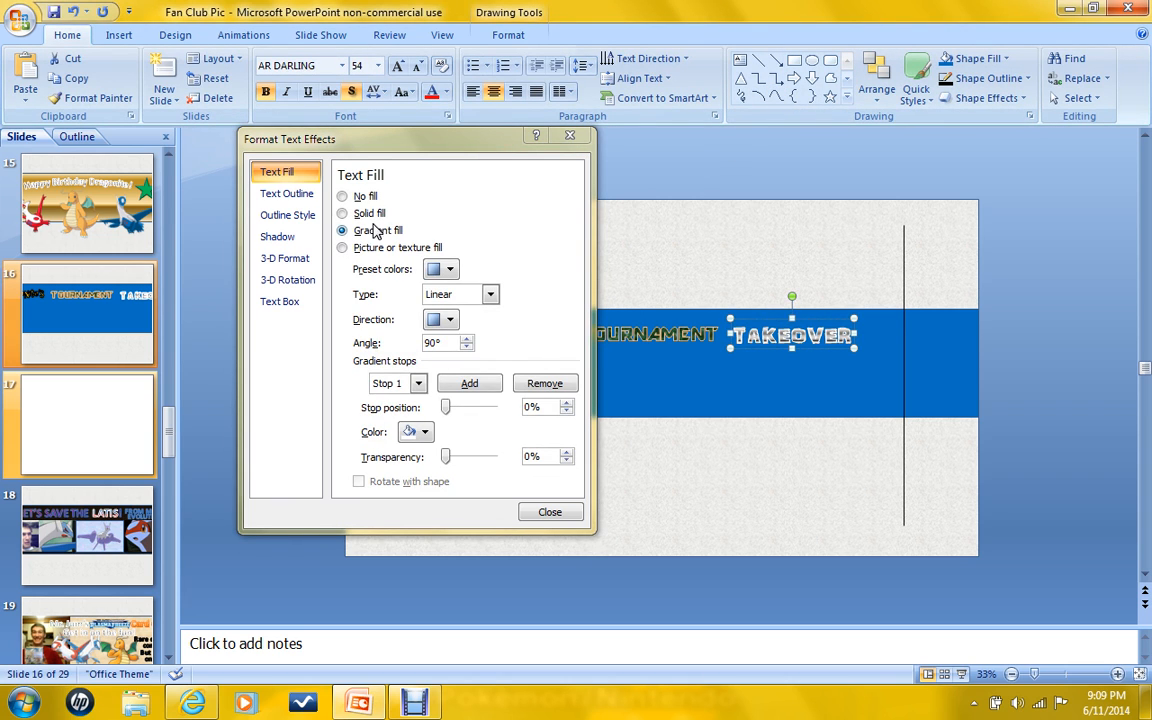
left_click(287, 193)
left_click(410, 252)
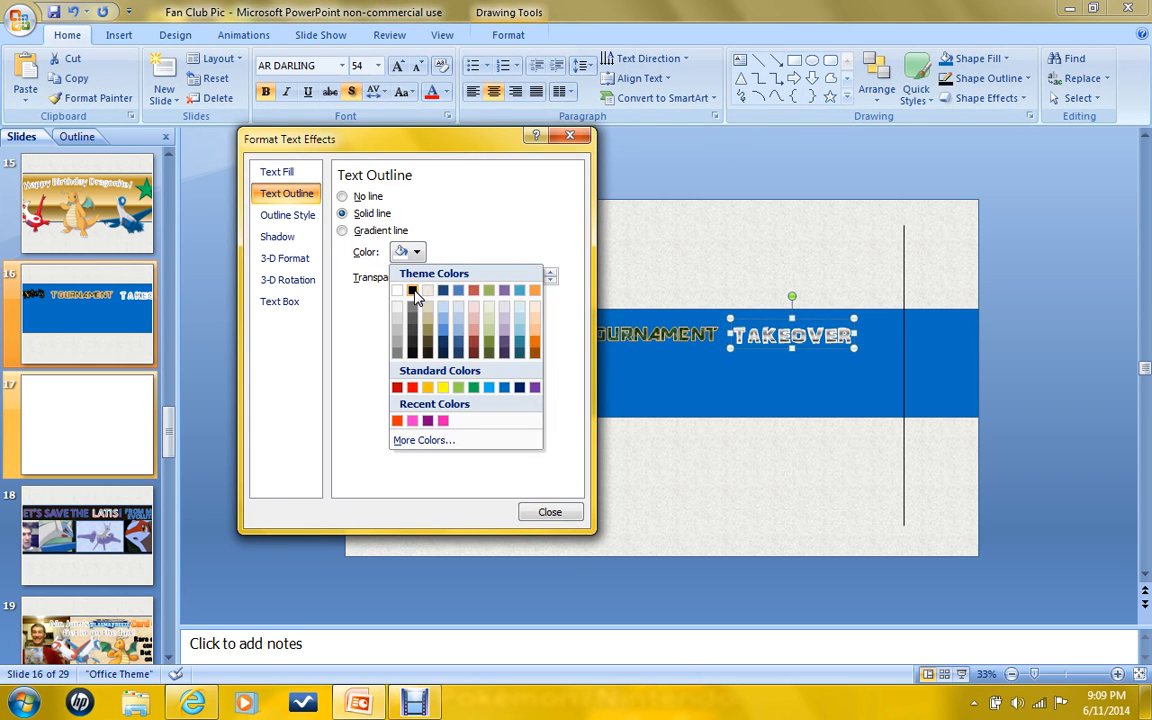
left_click(412, 290)
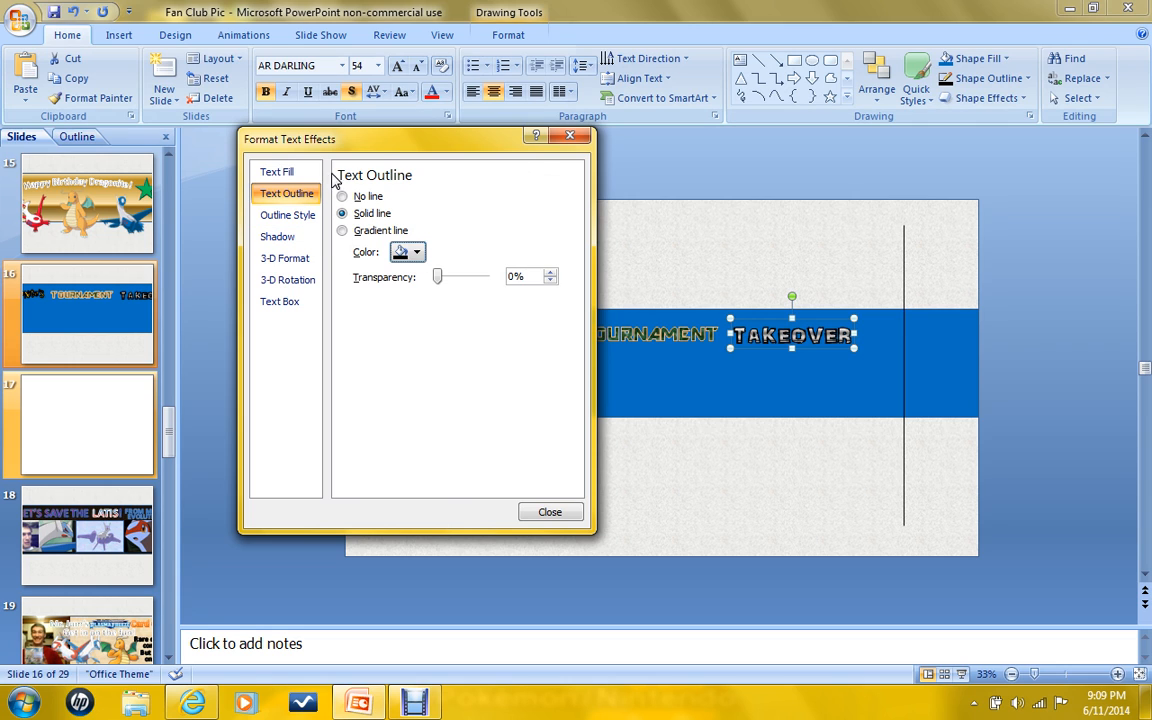
Try the teal-to-blue and the orange-to-pink preset gradients on the "TAKEOVER" text fill.
left_click(300, 170)
left_click(449, 270)
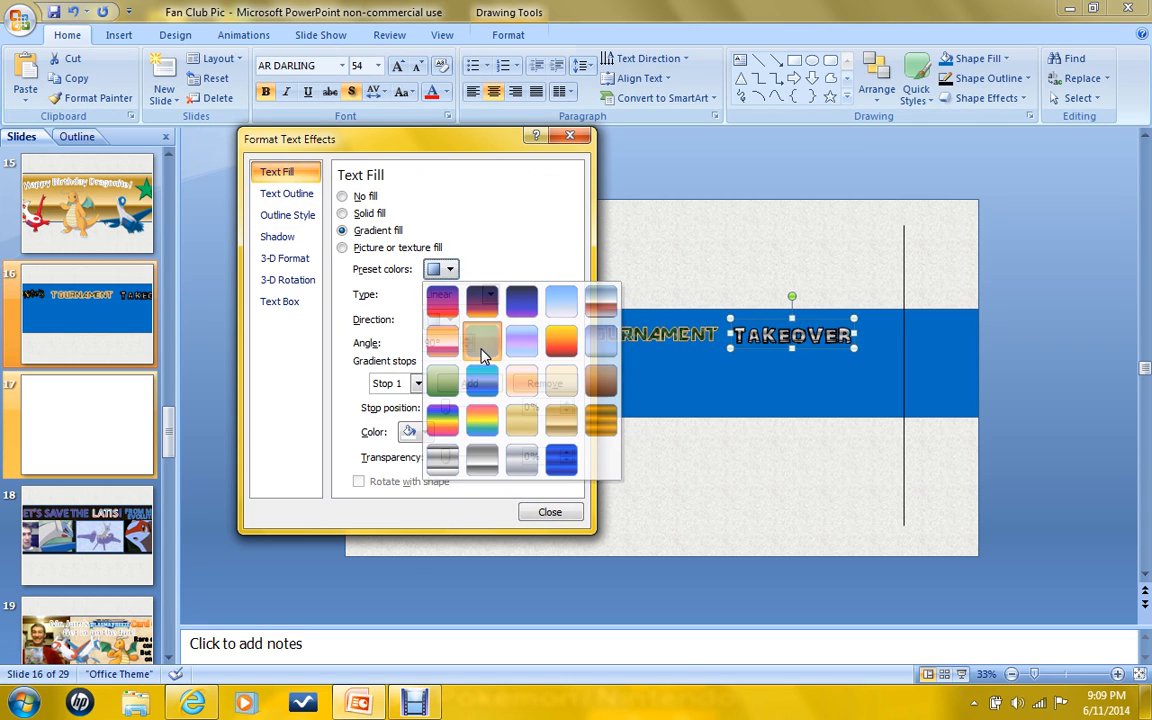
left_click(482, 340)
left_click(436, 270)
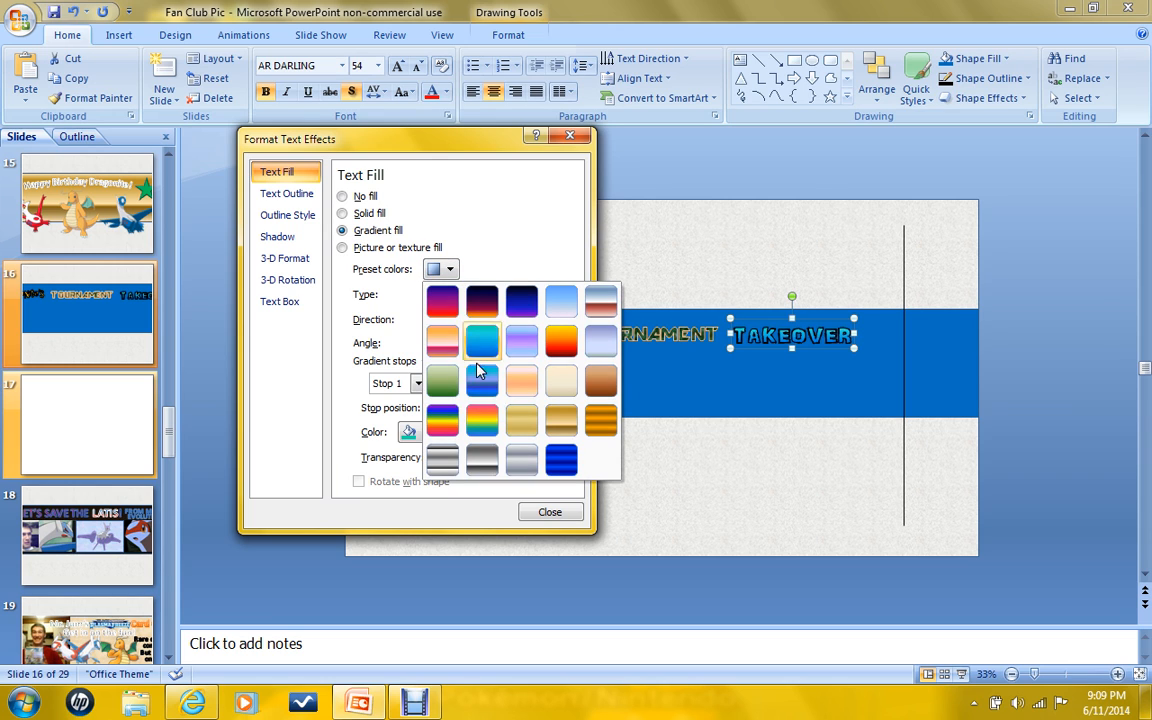
left_click(436, 340)
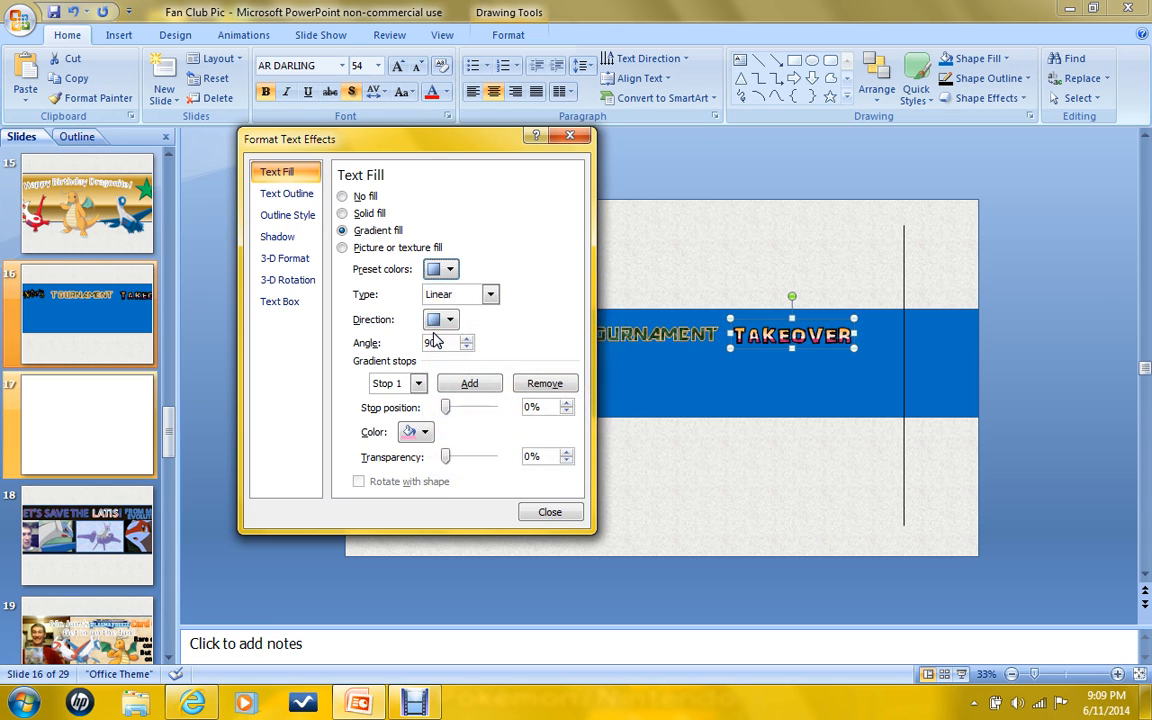
Fill the "TAKEOVER" text with the banded dark blue preset gradient and color gradient stop 1 yellow.
left_click(452, 272)
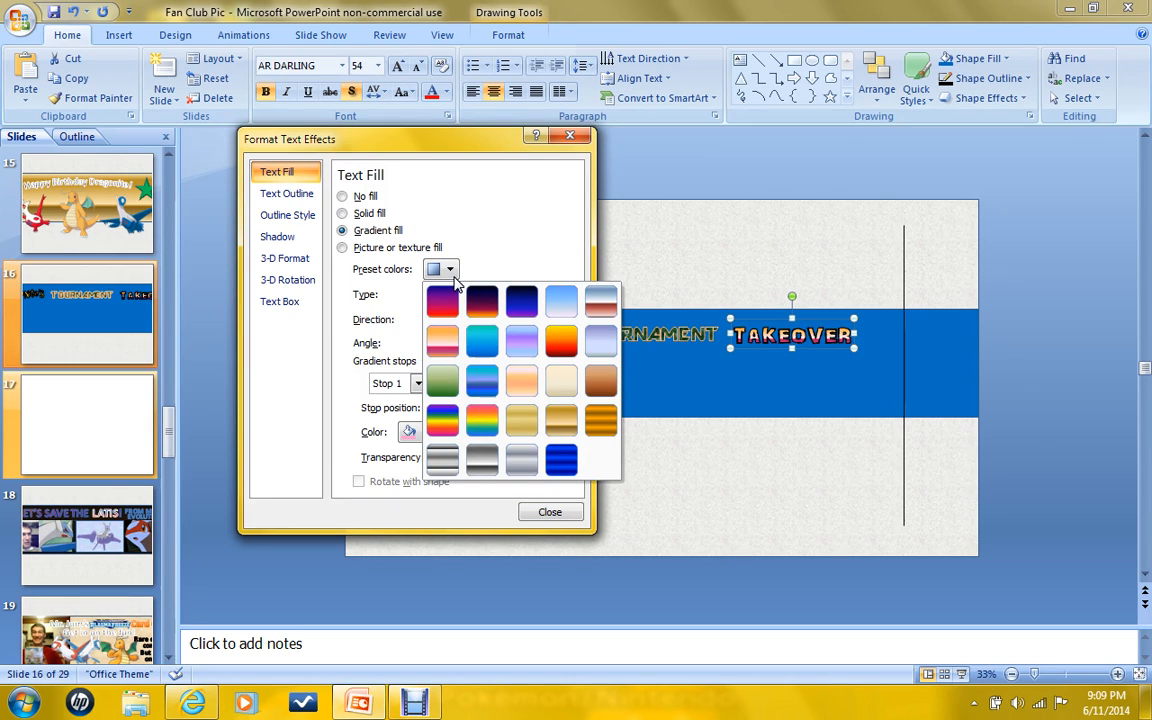
left_click(561, 459)
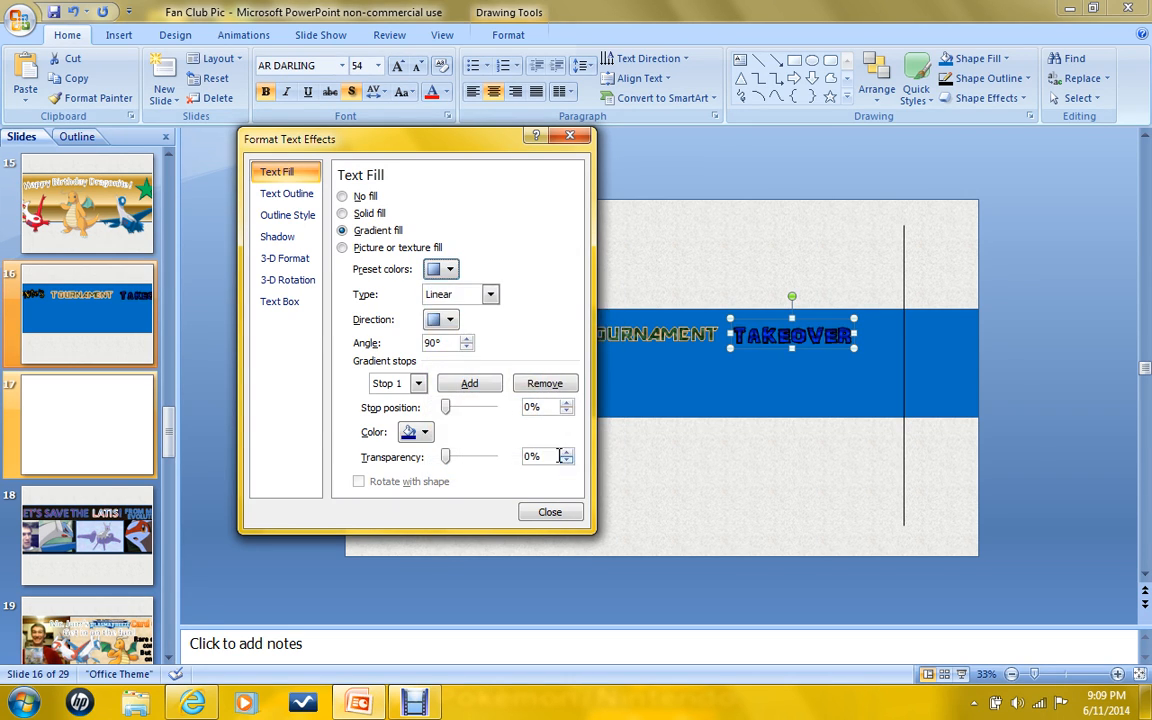
left_click(416, 432)
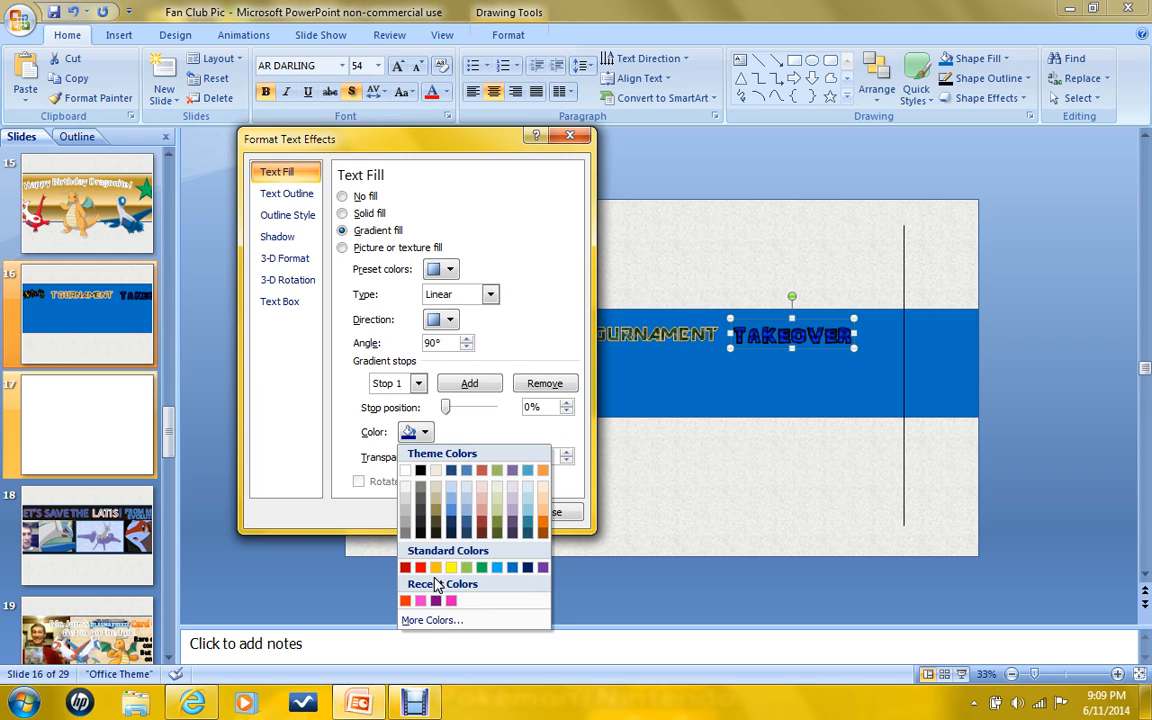
left_click(470, 438)
left_click(427, 432)
left_click(451, 572)
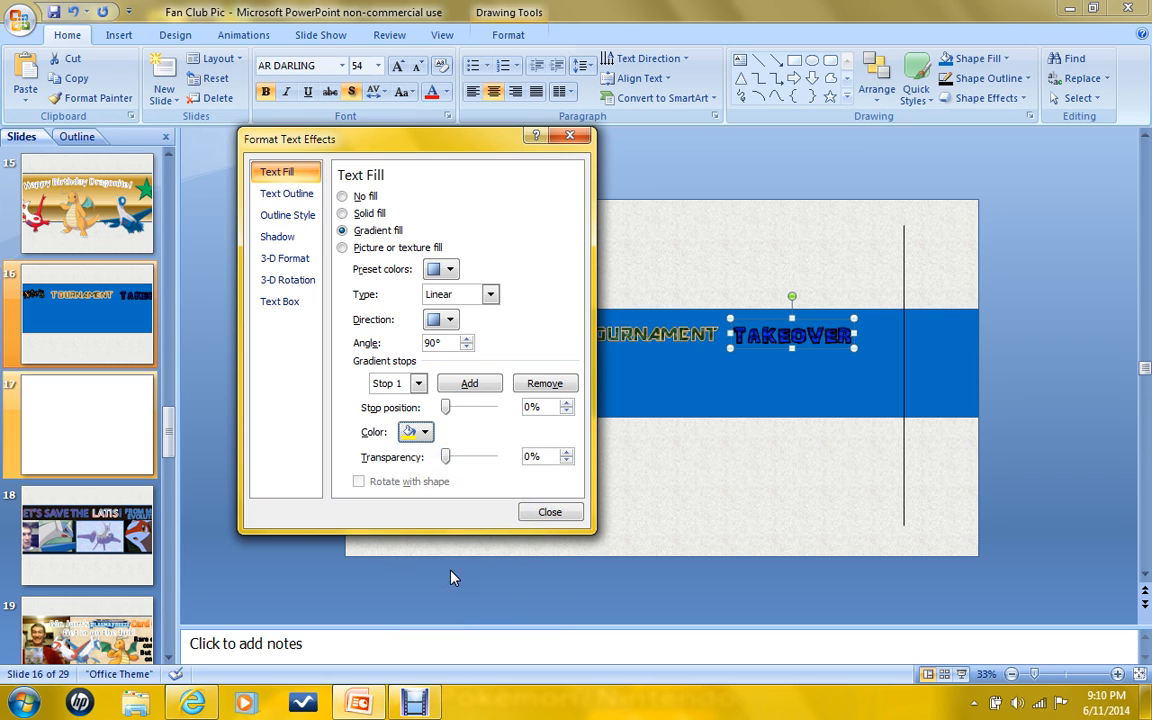
left_click(430, 437)
left_click(437, 404)
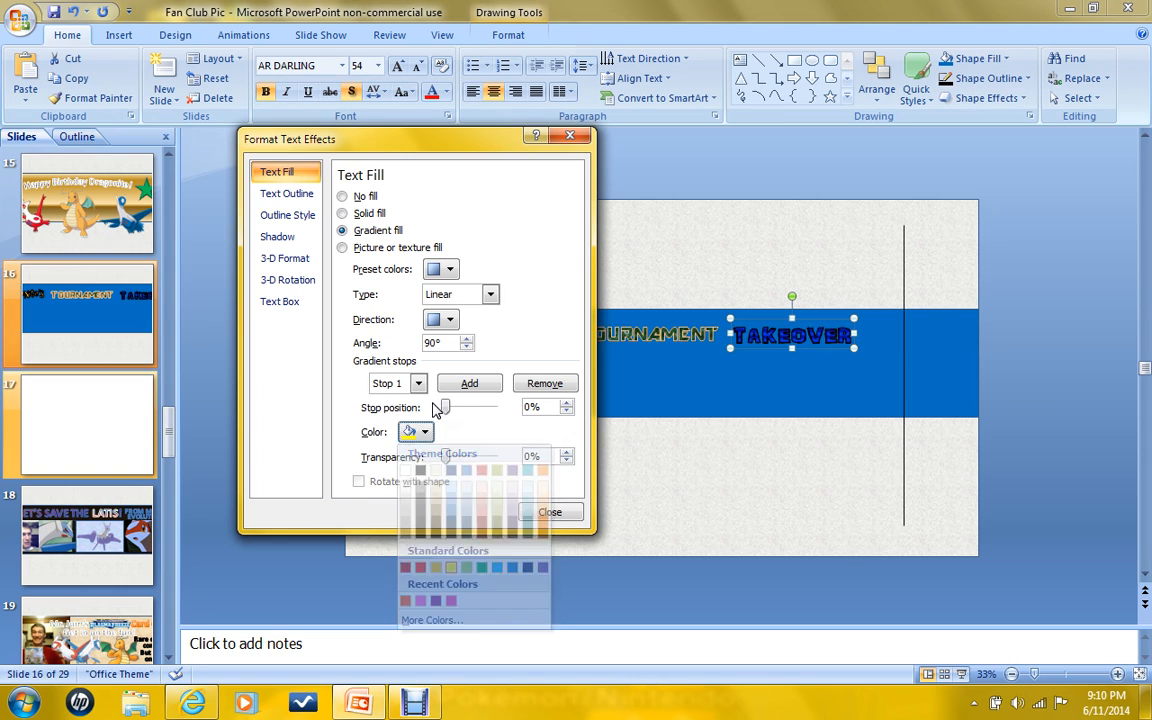
Color gradient stops 3 and 5 of the "TAKEOVER" text fill yellow.
left_click(418, 383)
left_click(418, 437)
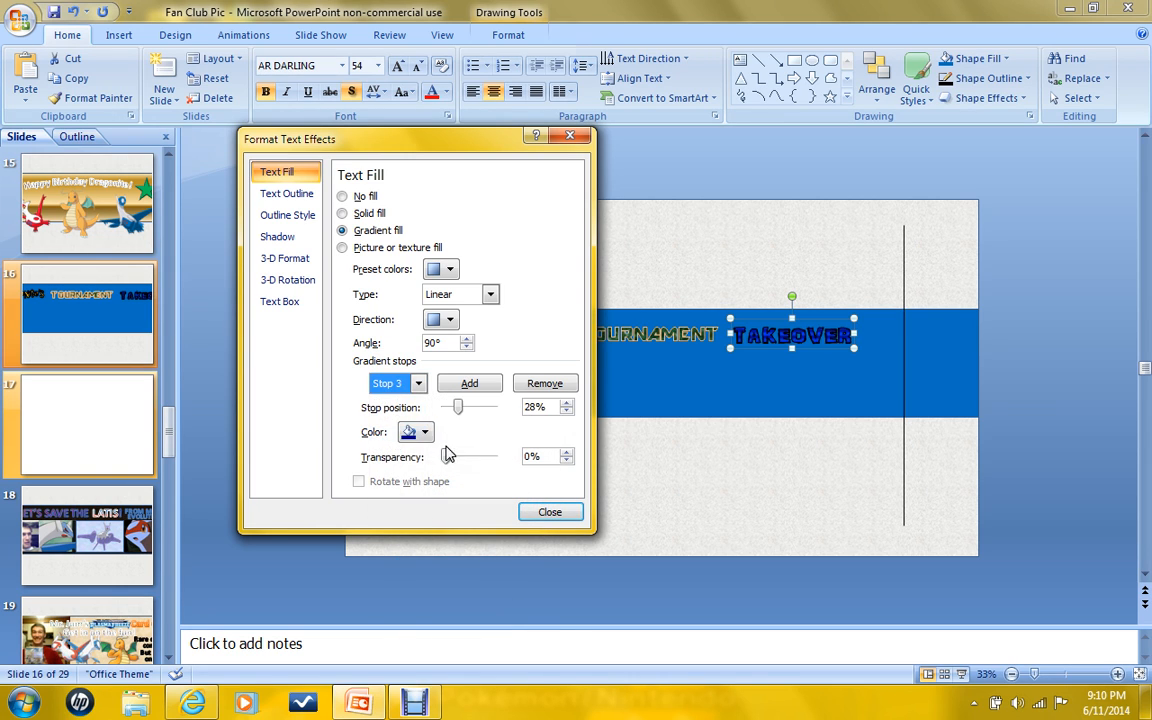
left_click(415, 432)
left_click(450, 568)
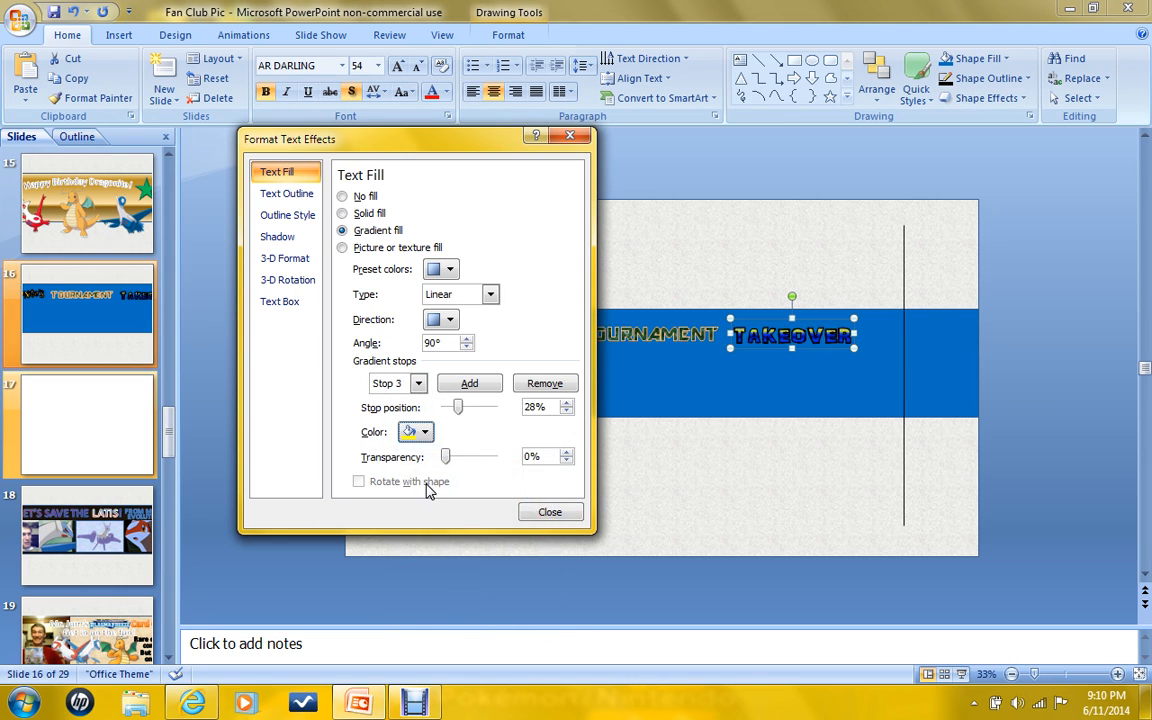
left_click(418, 385)
left_click(409, 465)
left_click(415, 432)
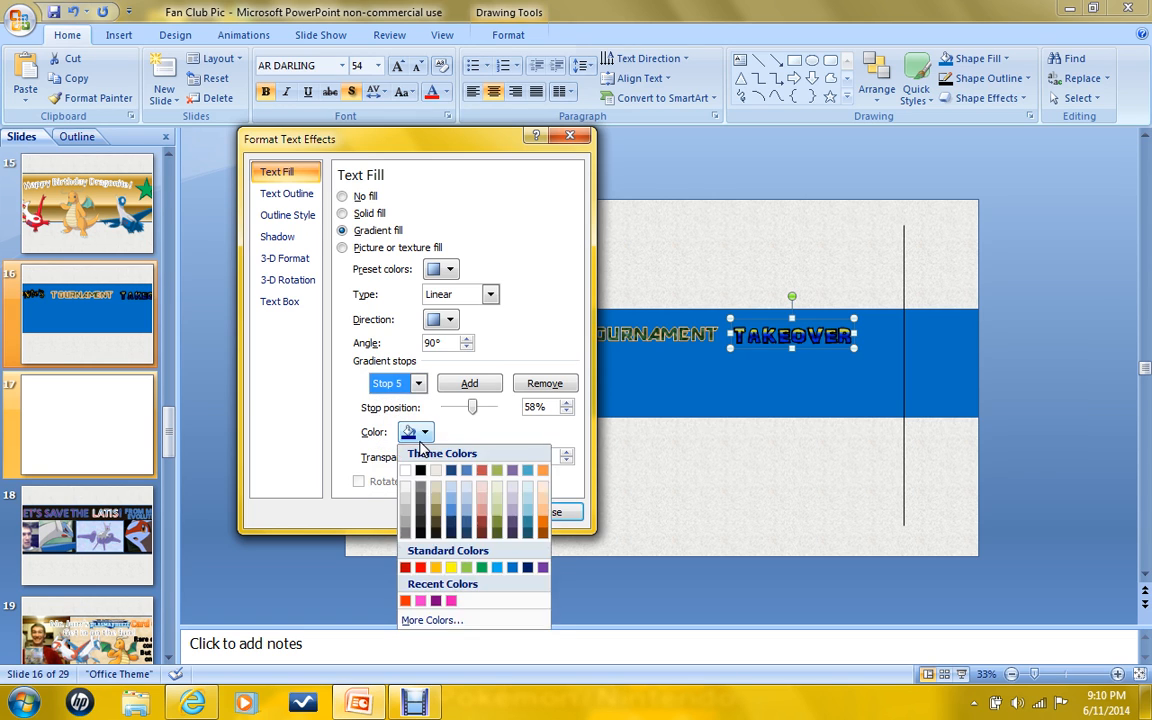
left_click(450, 563)
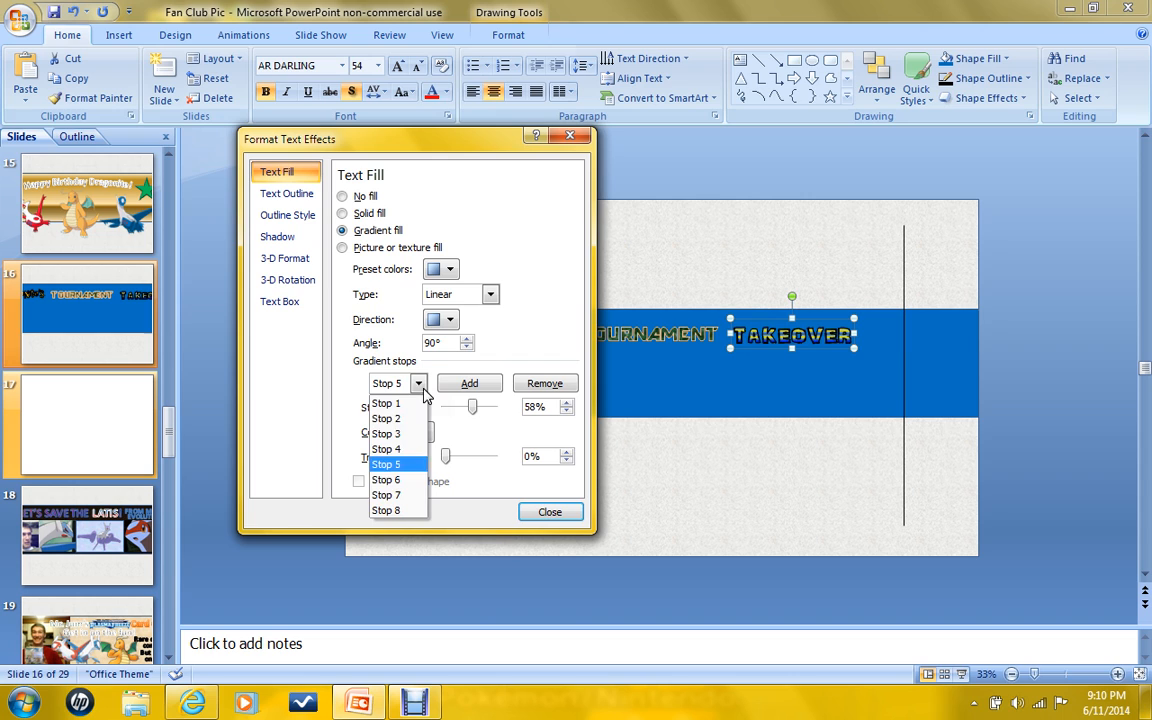
Color gradient stop 7 of the "TAKEOVER" text fill yellow and close the text effects settings.
left_click(390, 494)
left_click(415, 432)
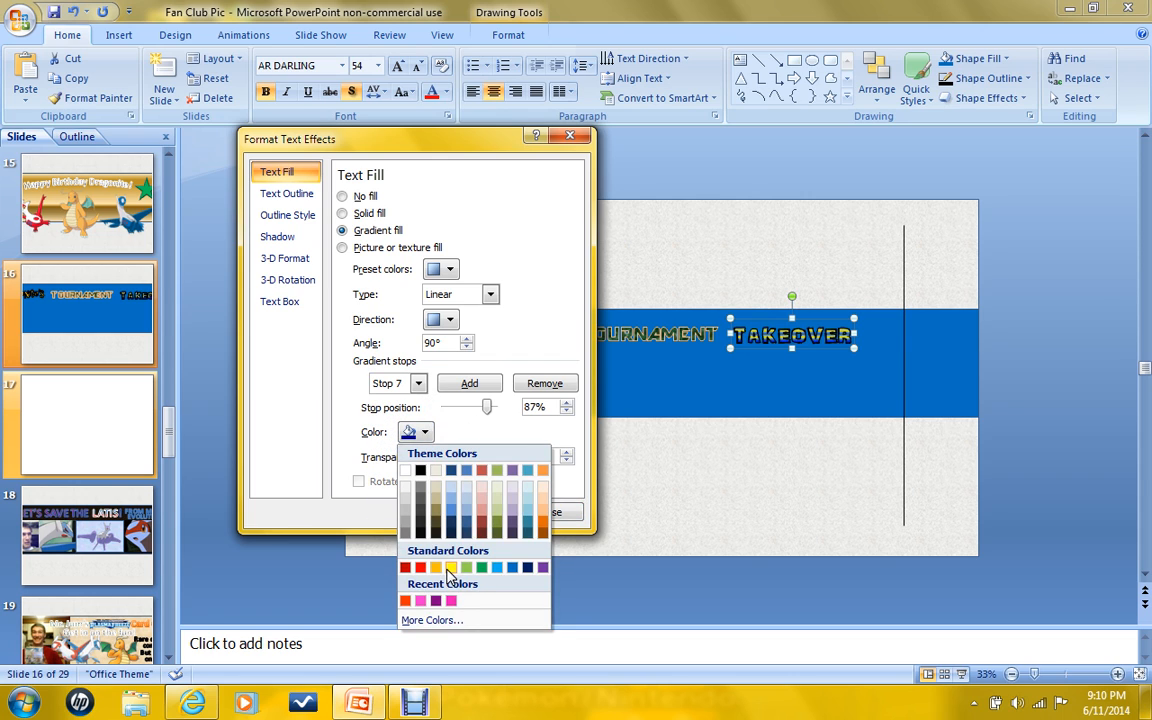
left_click(450, 567)
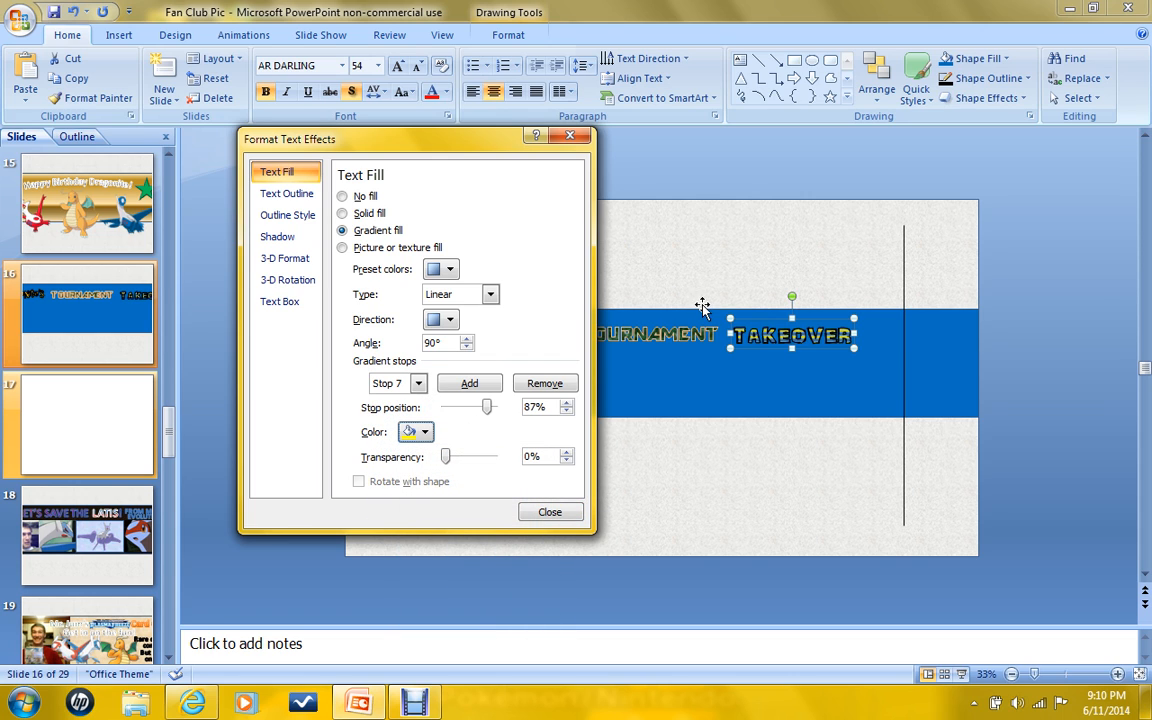
left_click(570, 136)
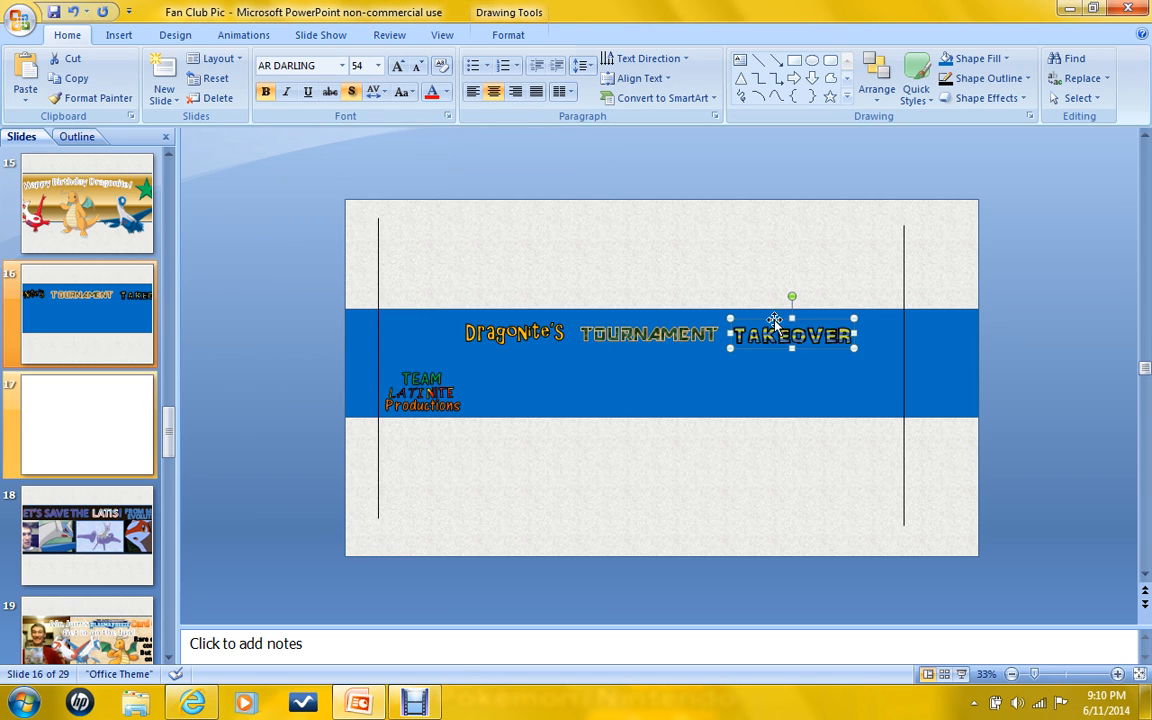
Shift the "TAKEOVER" WordArt slightly up to line it up with the other title words.
scroll(718, 345, "up", 2)
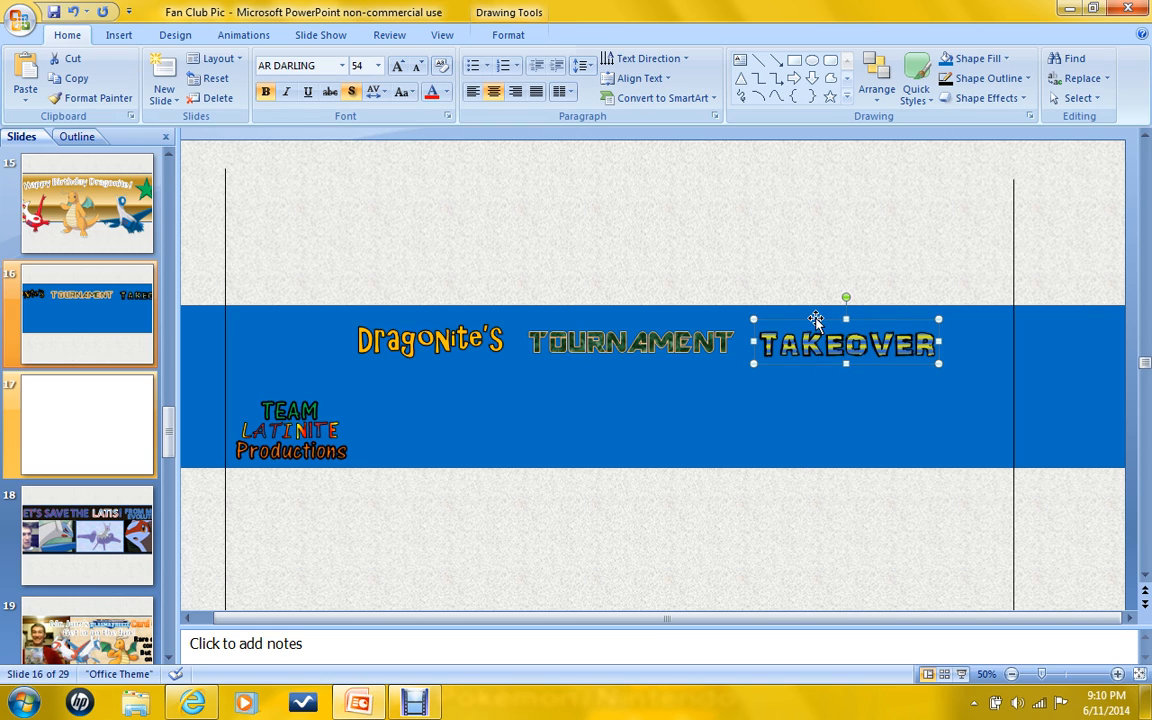
left_click_drag(816, 318, 816, 311)
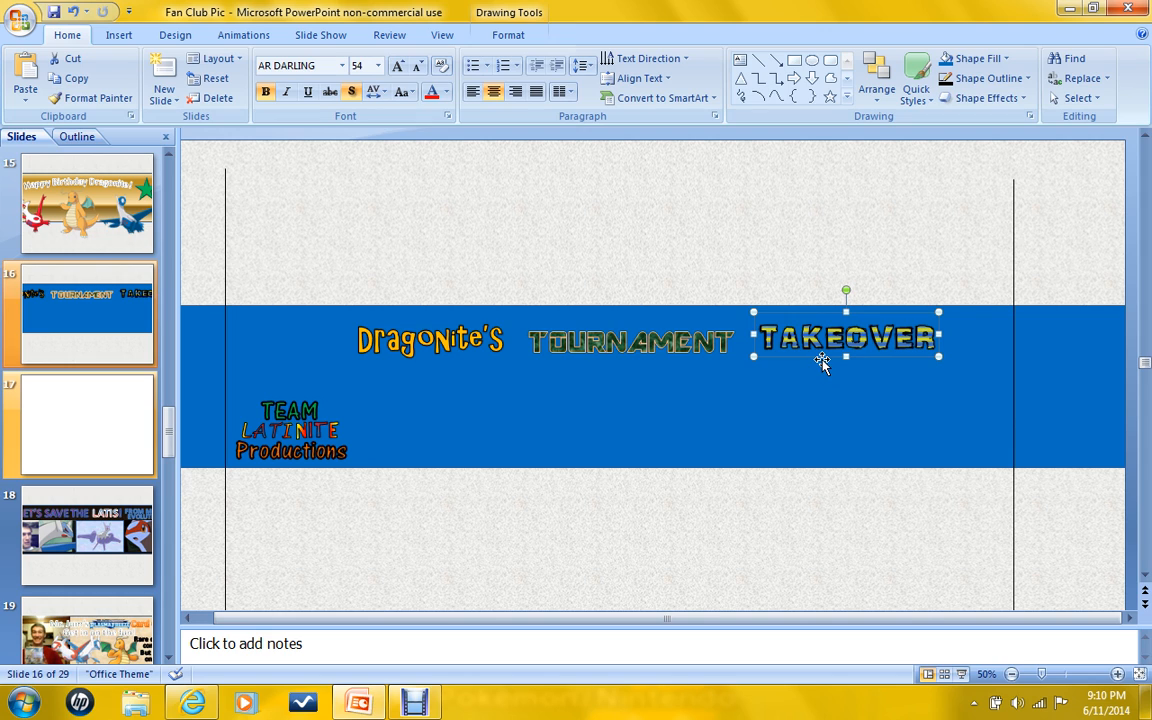
key("ctrl+Down")
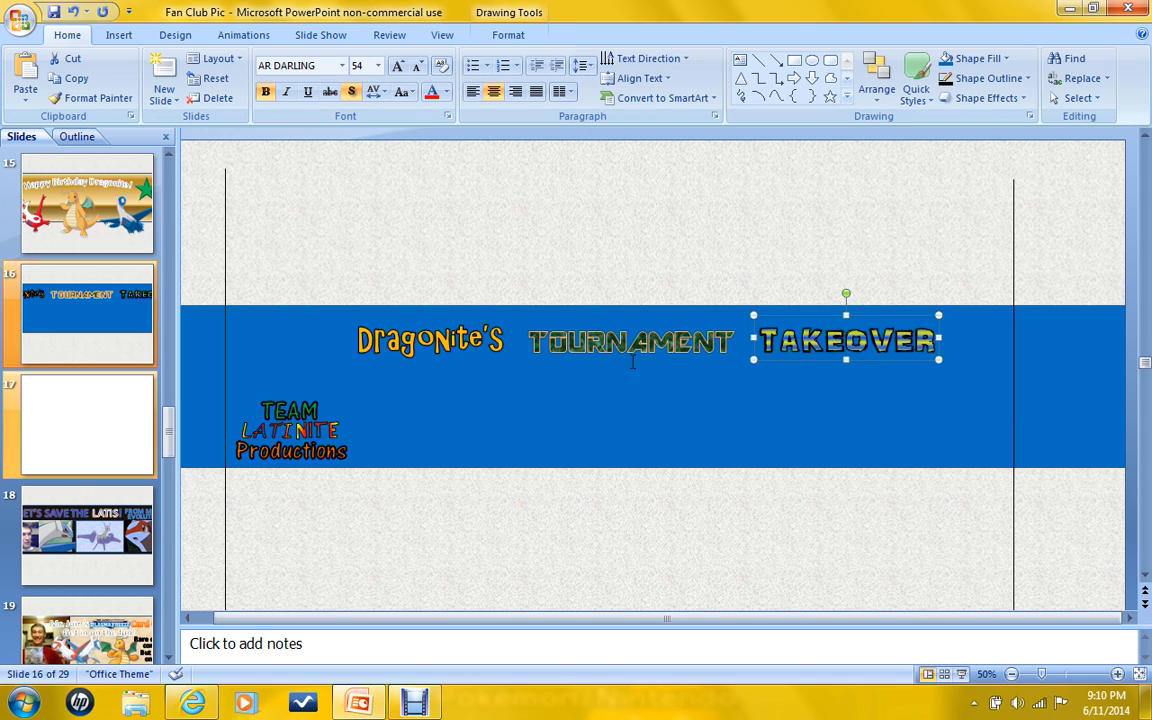
Nudge the "TOURNAMENT" WordArt slightly up so it lines up with "TAKEOVER".
left_click(682, 330)
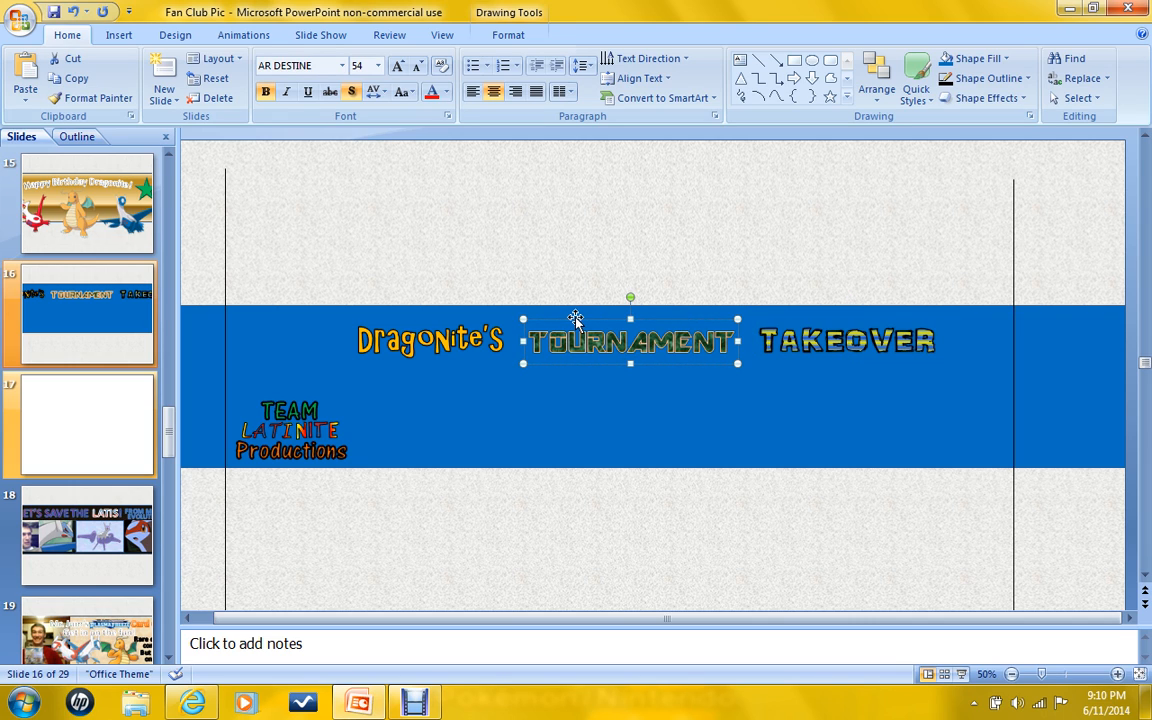
key("ctrl+a")
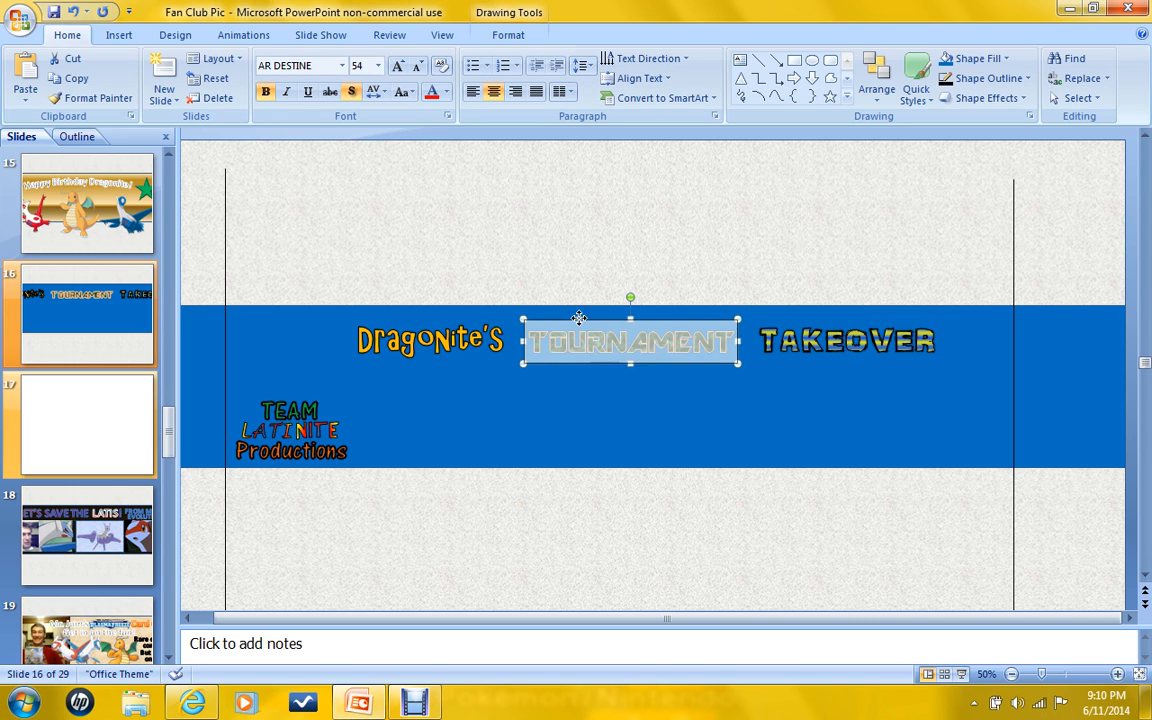
left_click(579, 318)
key("Up")
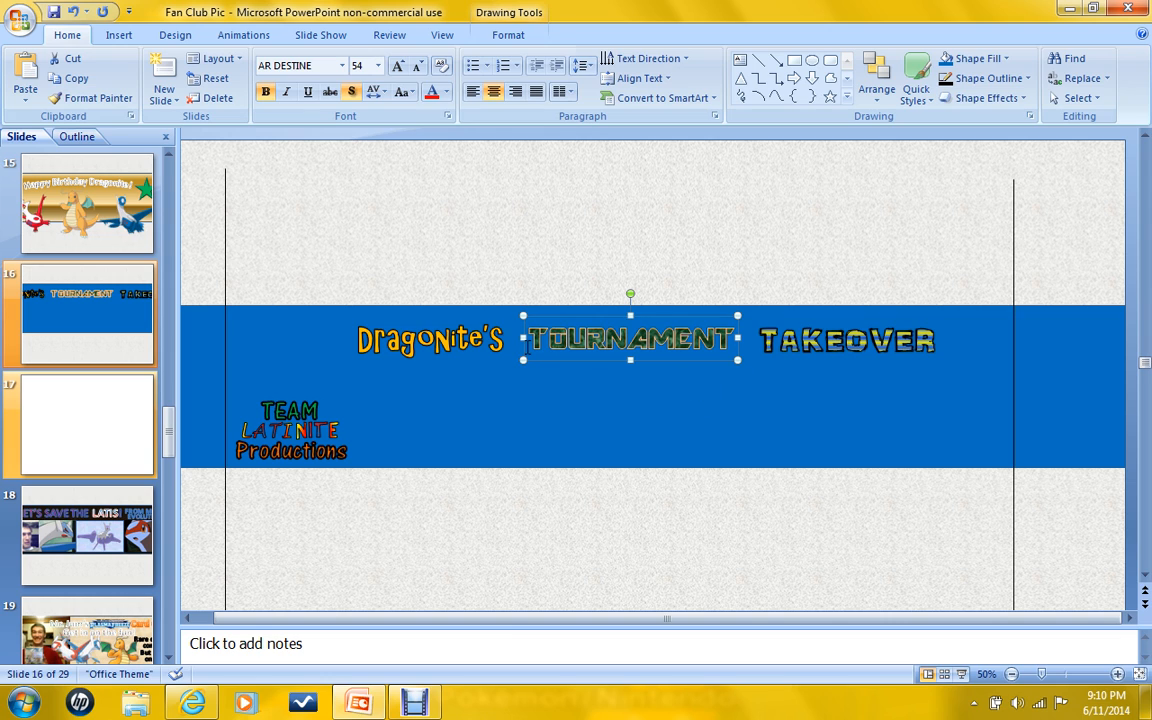
Nudge all three title words together slightly up and to the right within the blue band, and deselect them.
left_click(412, 318)
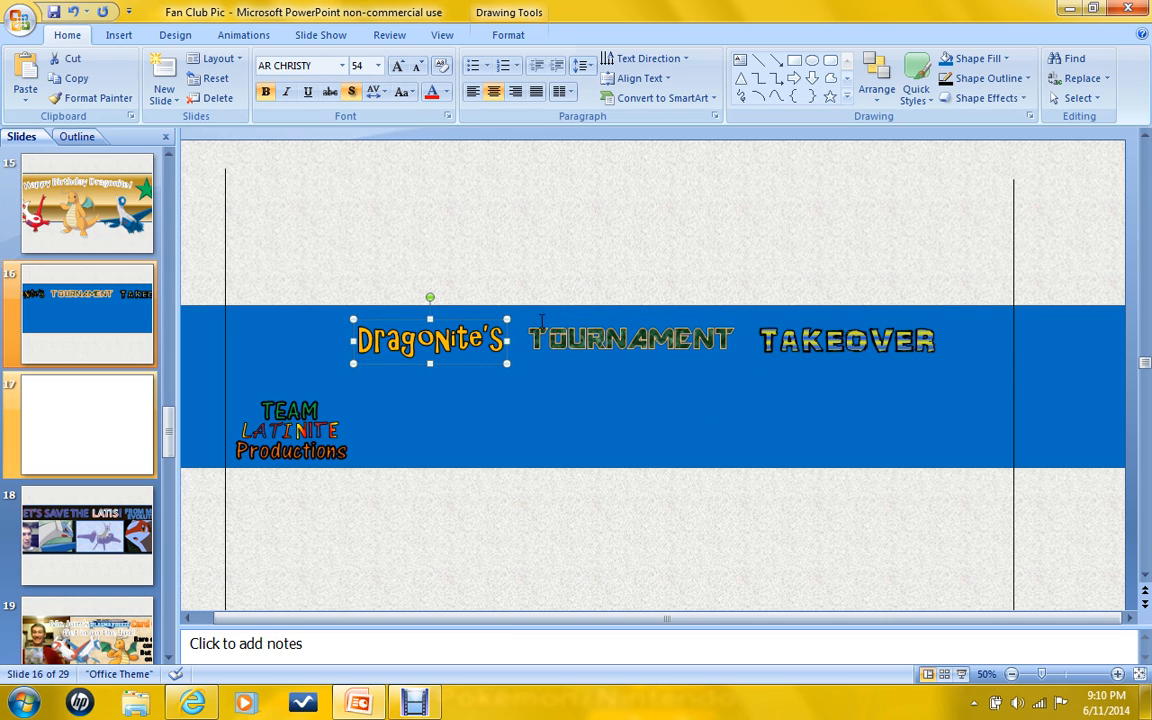
left_click(593, 338, "shift")
left_click(836, 340, "shift")
key("Up")
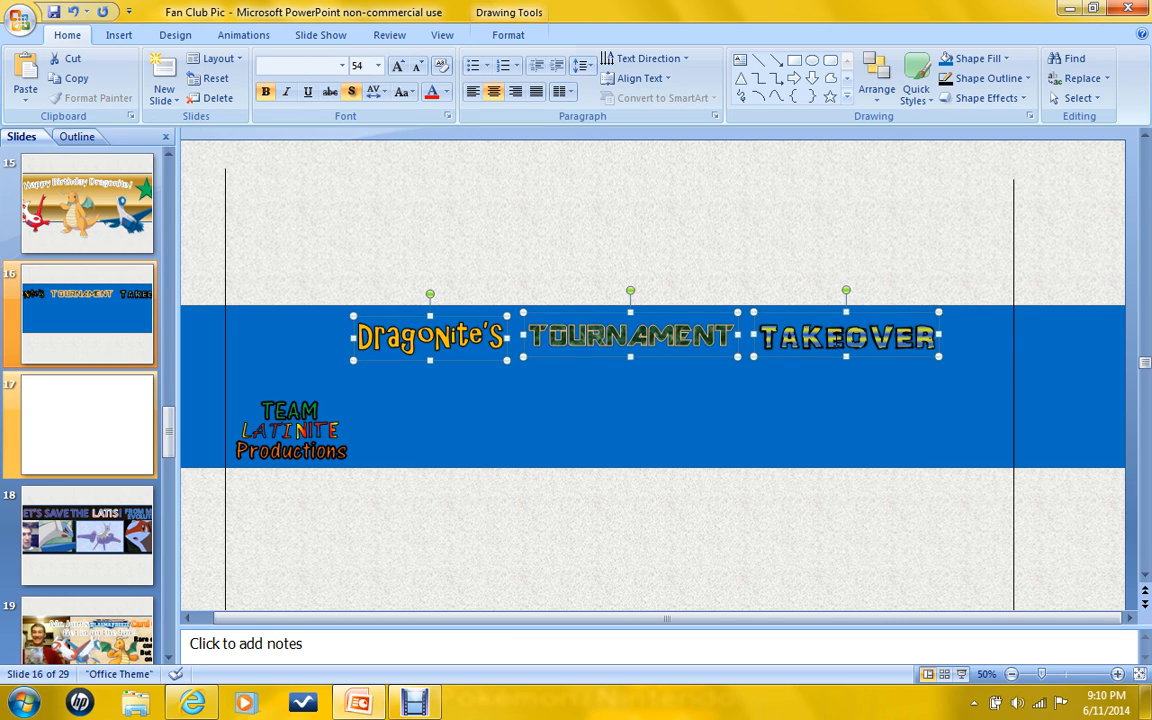
key("Right")
key("Up")
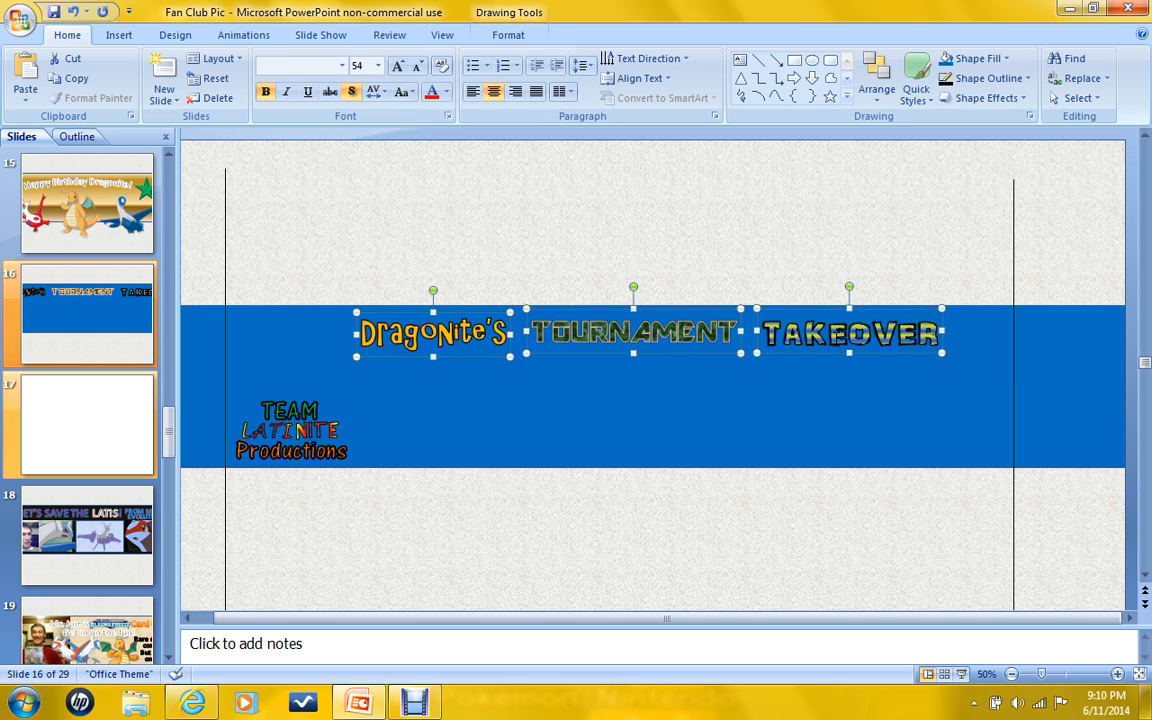
left_click(803, 250)
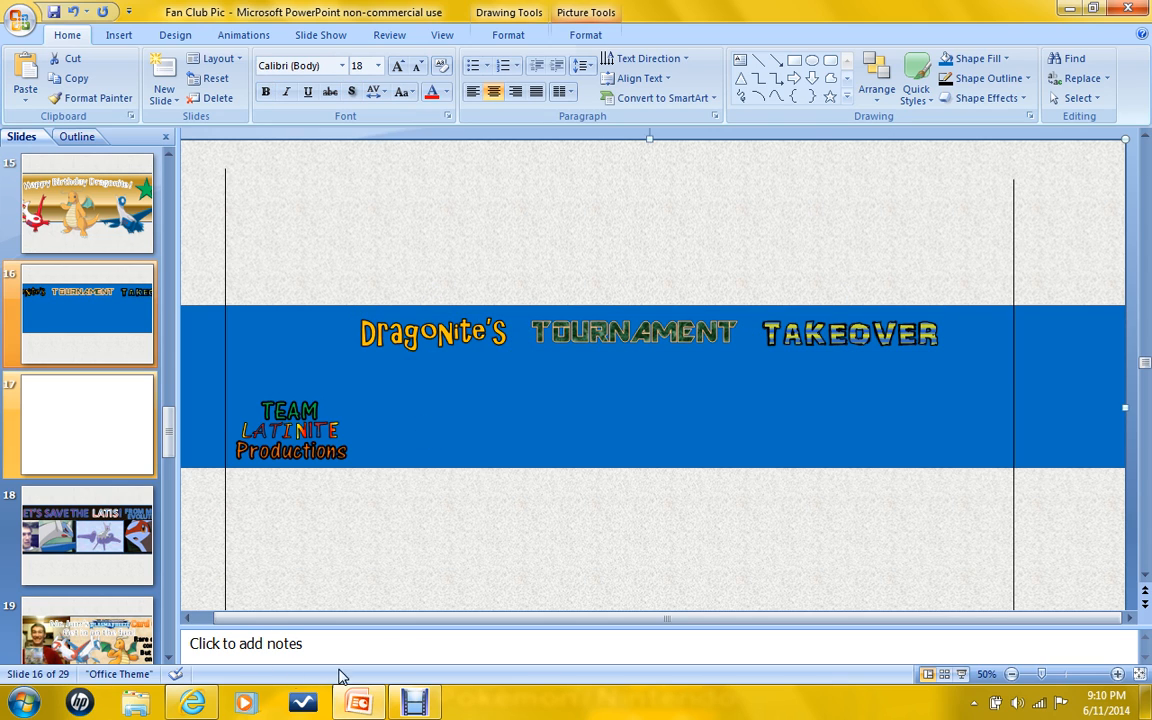
Switch to Windows Explorer and open the HSGF Tourney folder inside Fully Completed Projects in the Videos library.
left_click(137, 705)
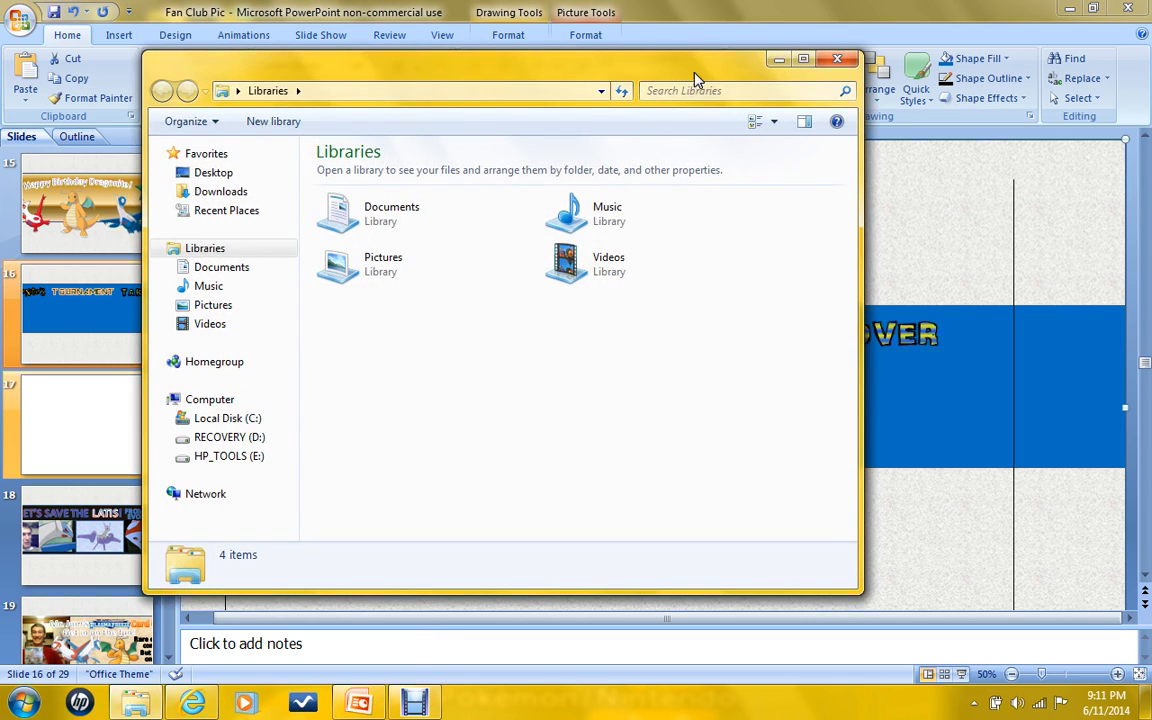
left_click_drag(625, 66, 740, 115)
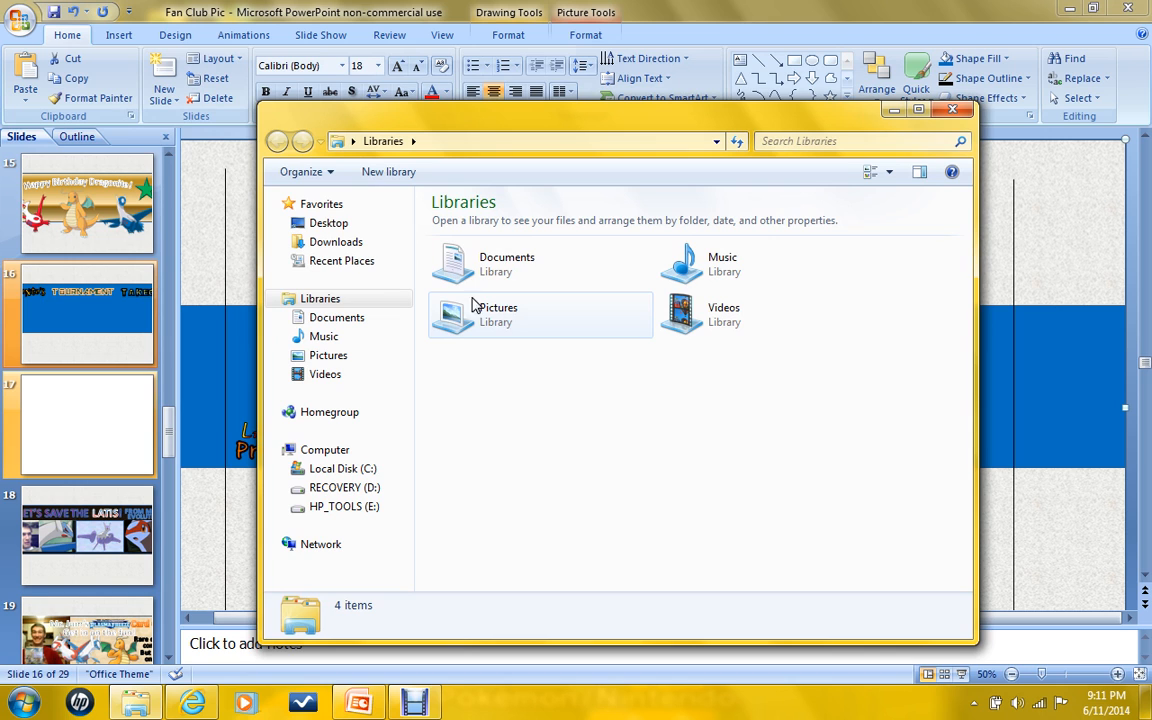
double_click(706, 306)
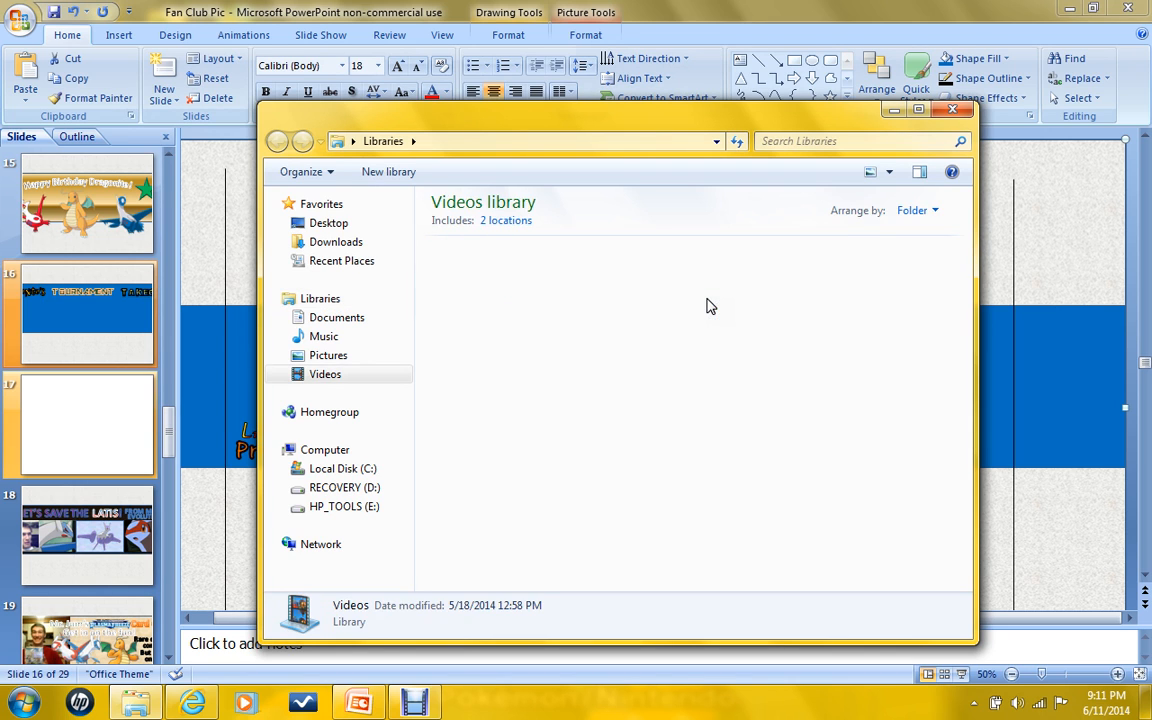
double_click(585, 313)
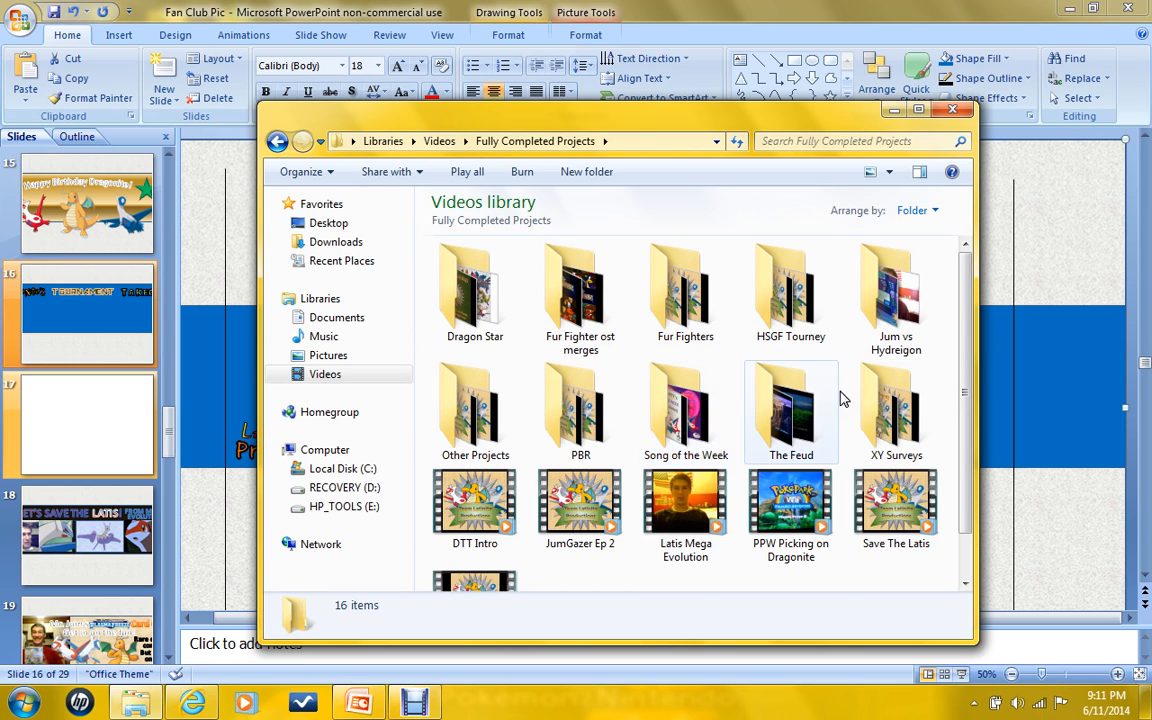
scroll(900, 355, "down", 1)
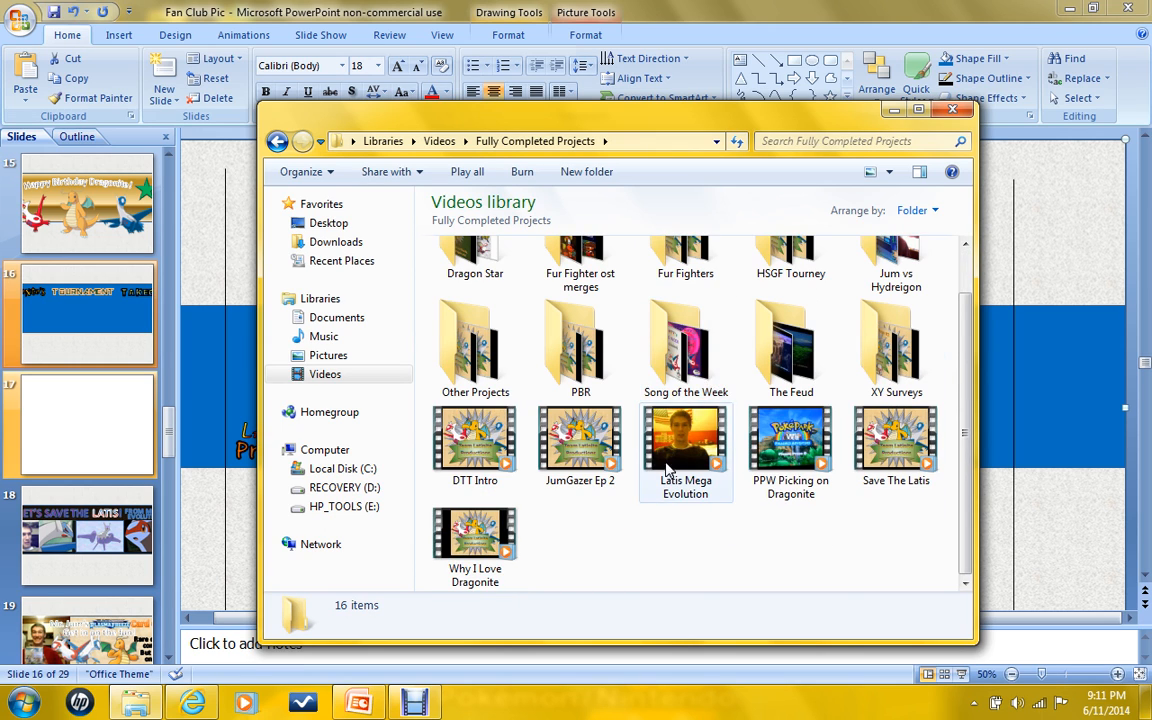
scroll(578, 478, "up", 1)
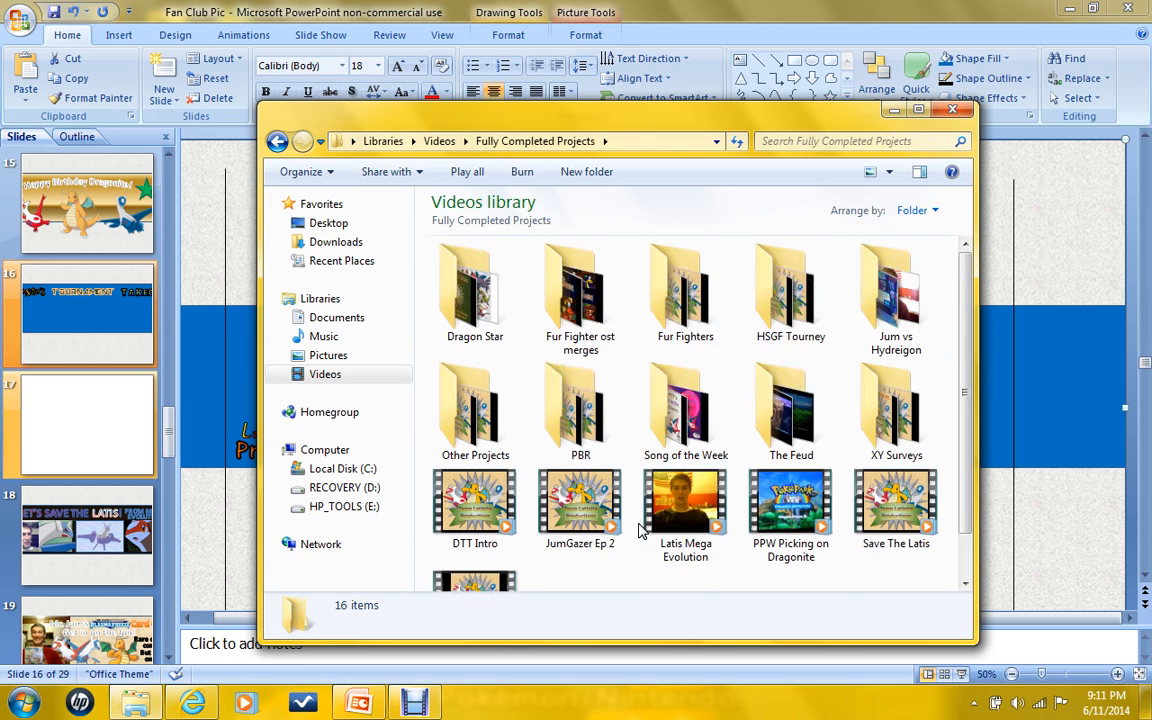
double_click(778, 302)
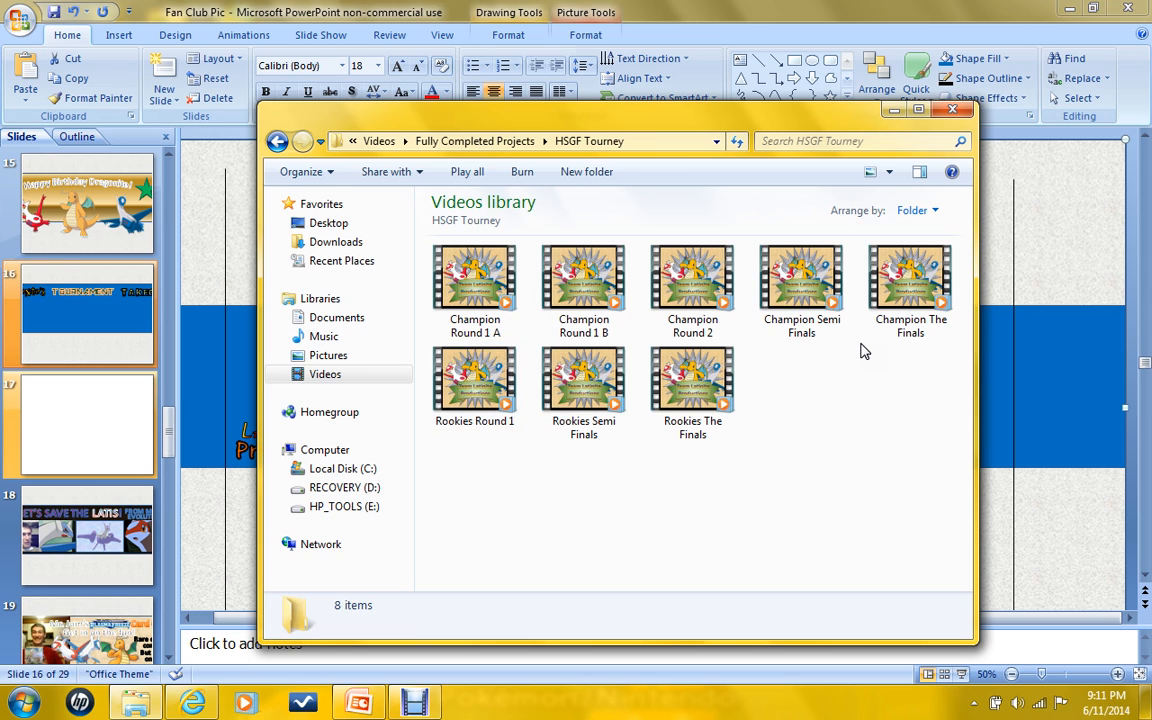
Open the "Champion Round 1 A" video from the HSGF Tourney folder in the media player and pause playback.
left_click(476, 291)
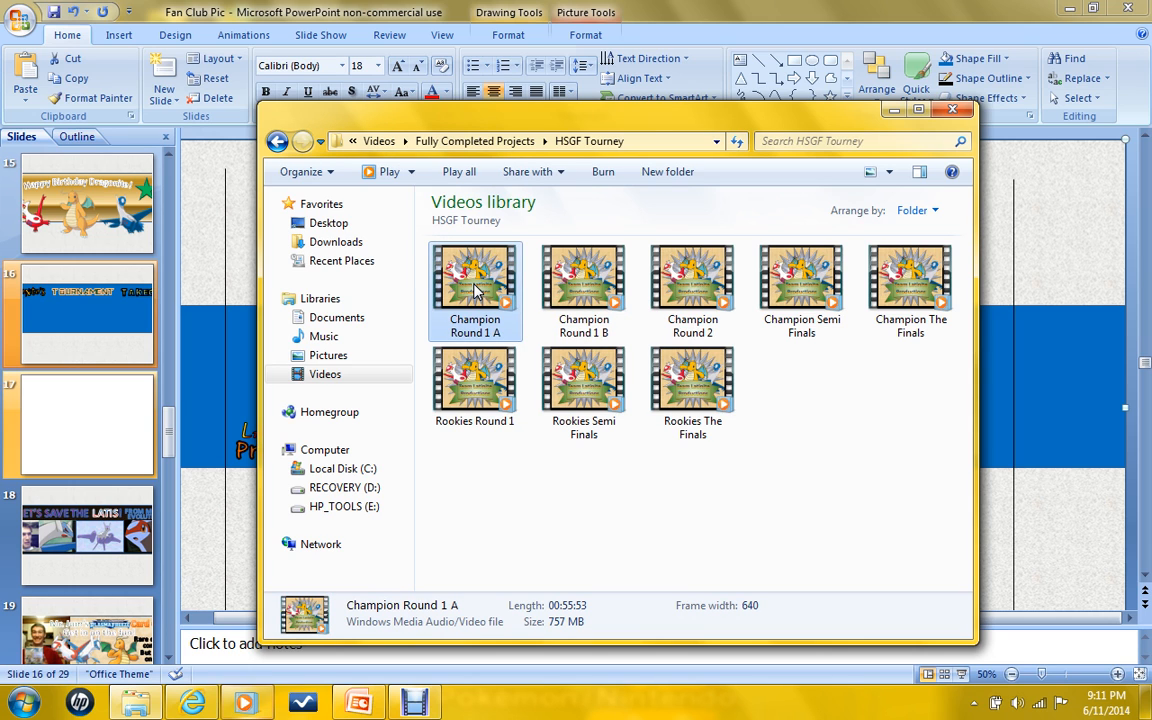
double_click(476, 291)
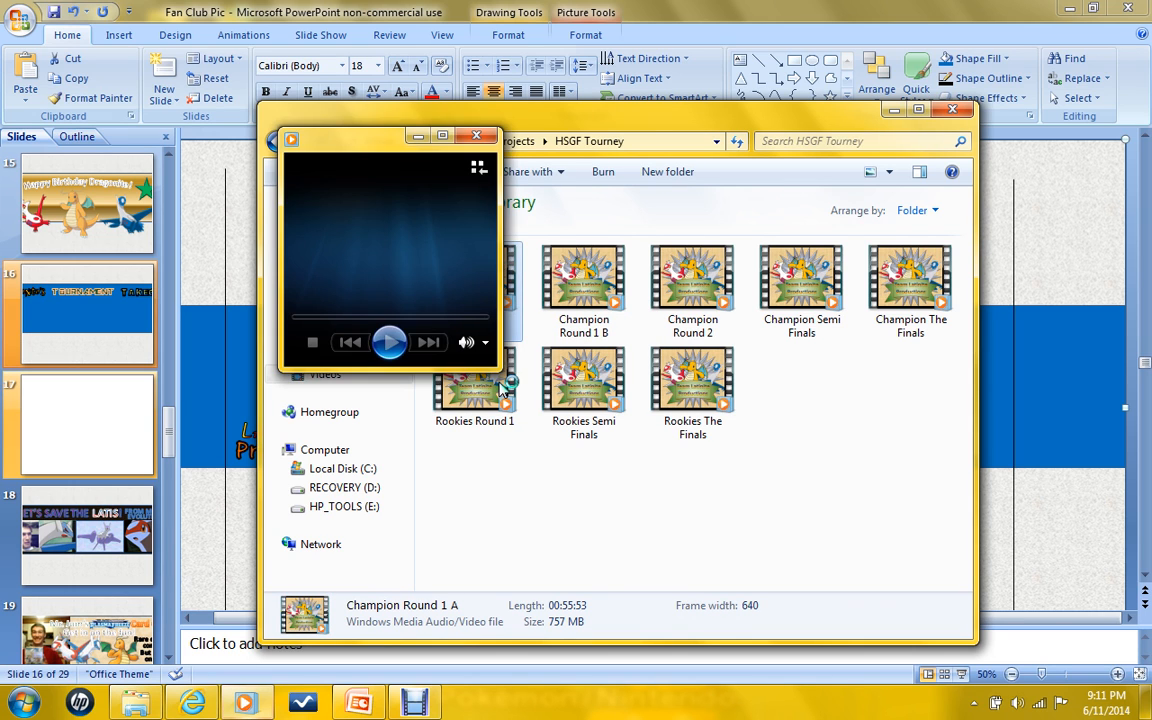
left_click(573, 563)
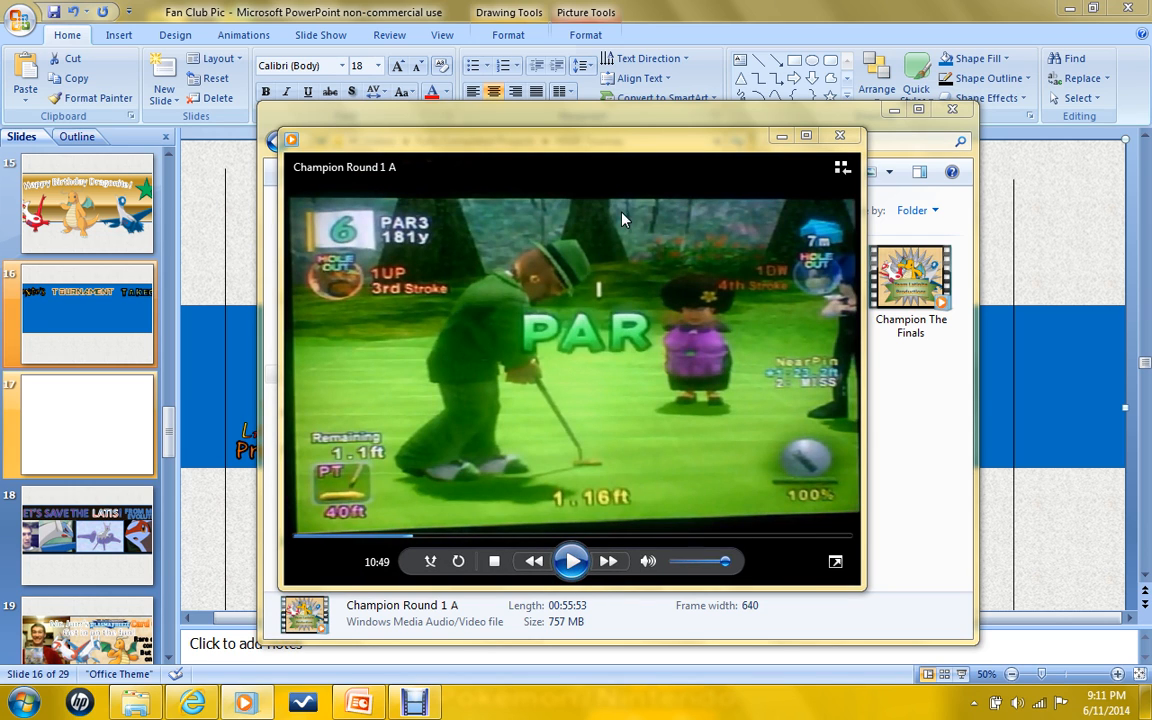
left_click_drag(616, 154, 608, 152)
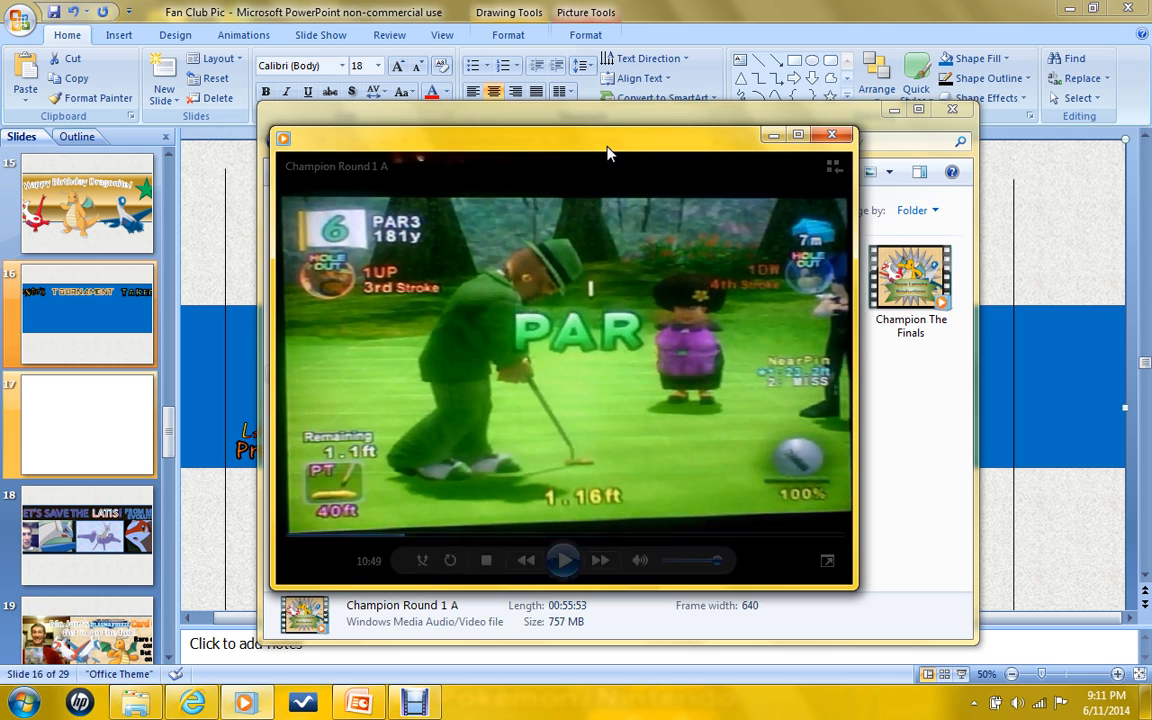
mouse_move(500, 374)
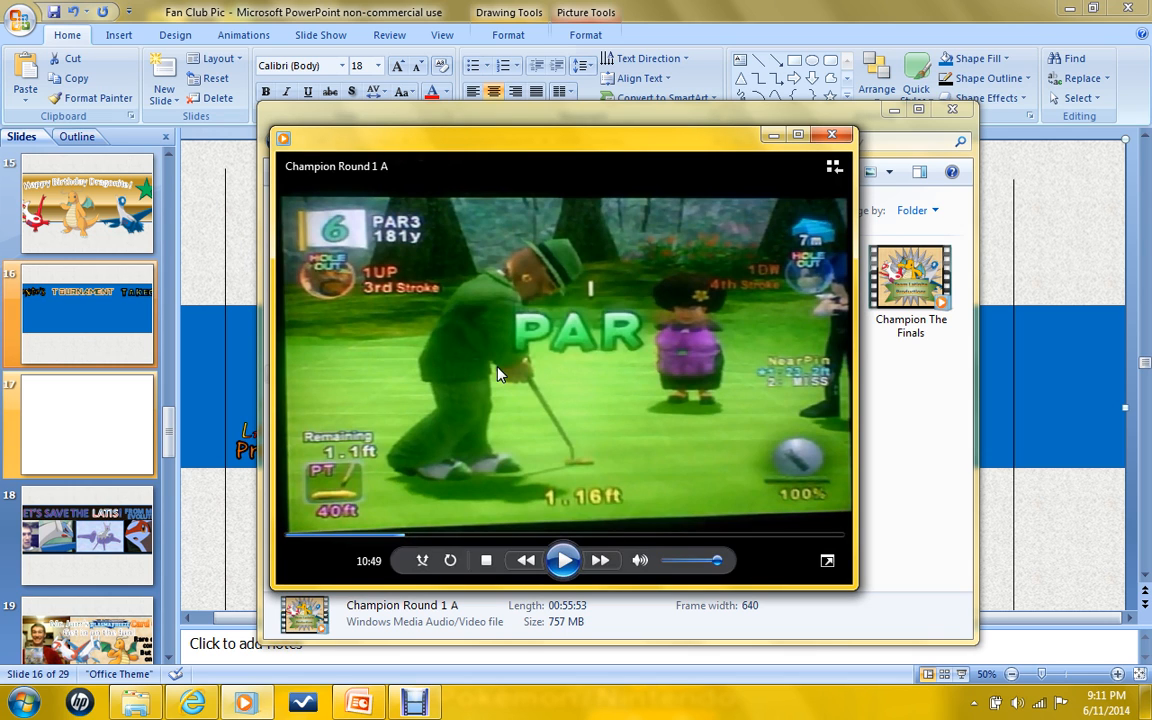
Skip back through the video to about 09:04 and turn the player volume down to 0.
left_click(397, 539)
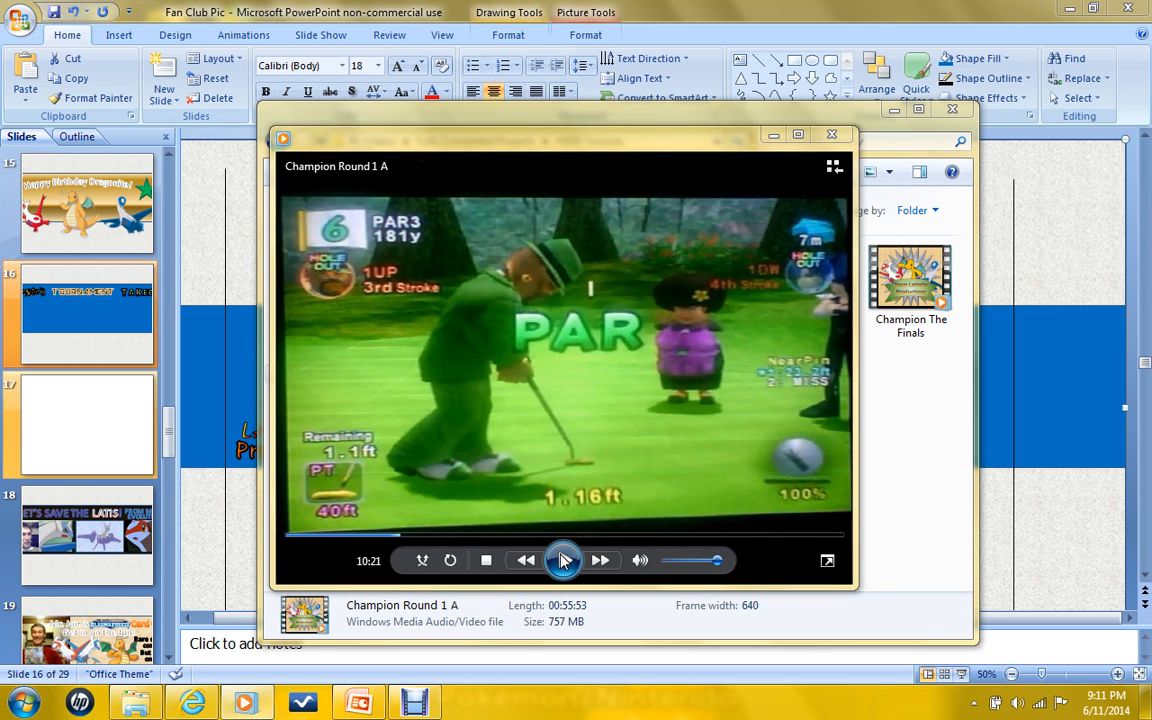
left_click(563, 560)
left_click(563, 560)
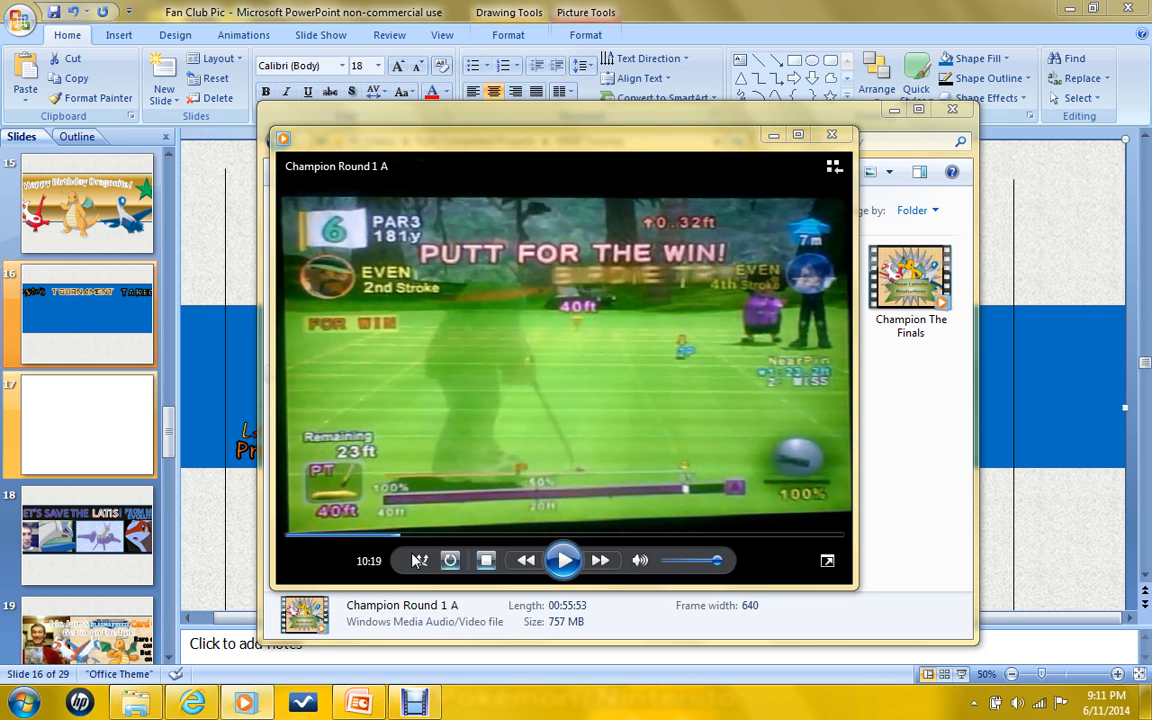
left_click(386, 537)
left_click_drag(685, 562, 645, 568)
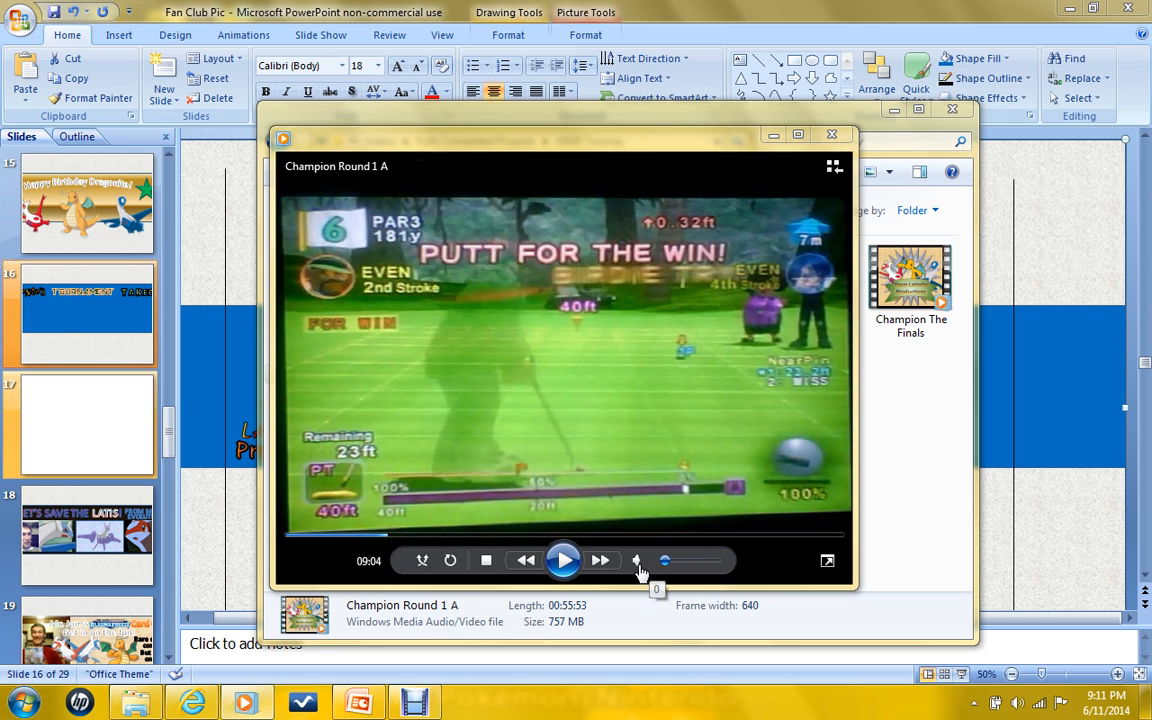
left_click(563, 560)
left_click(563, 560)
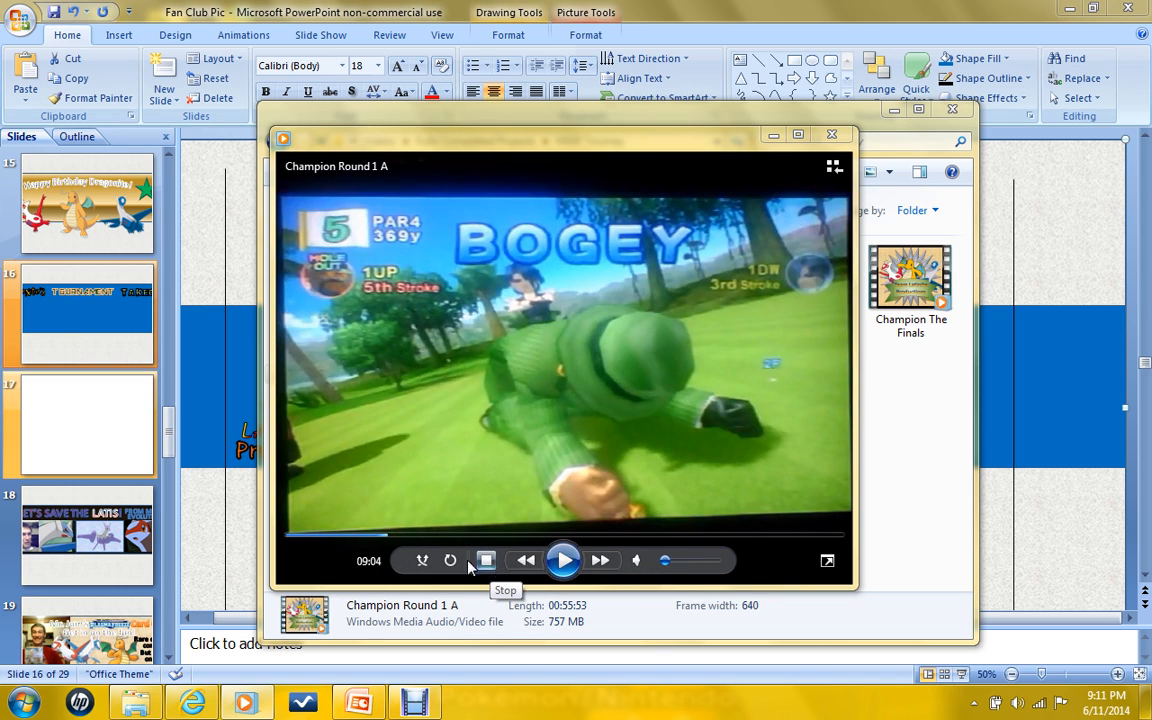
Search the earlier part of the video for a usable frame and pause on the green-suited golfer's hole 4 tee shot at 04:47.
left_click(380, 536)
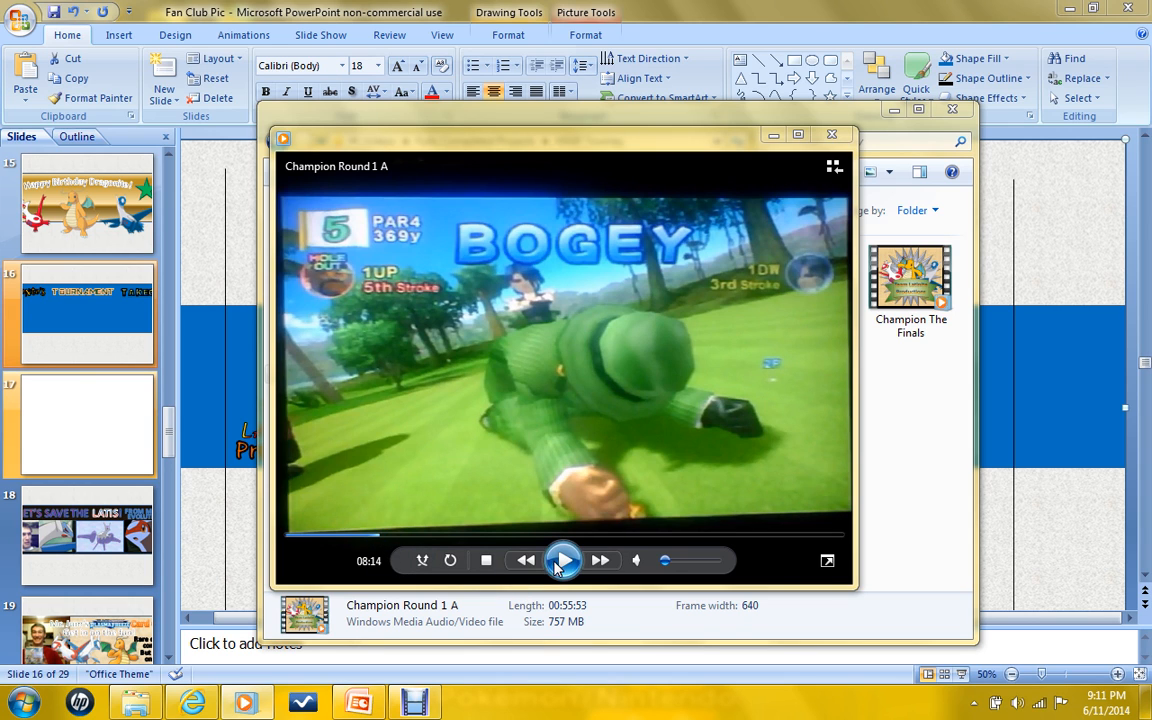
left_click(378, 540)
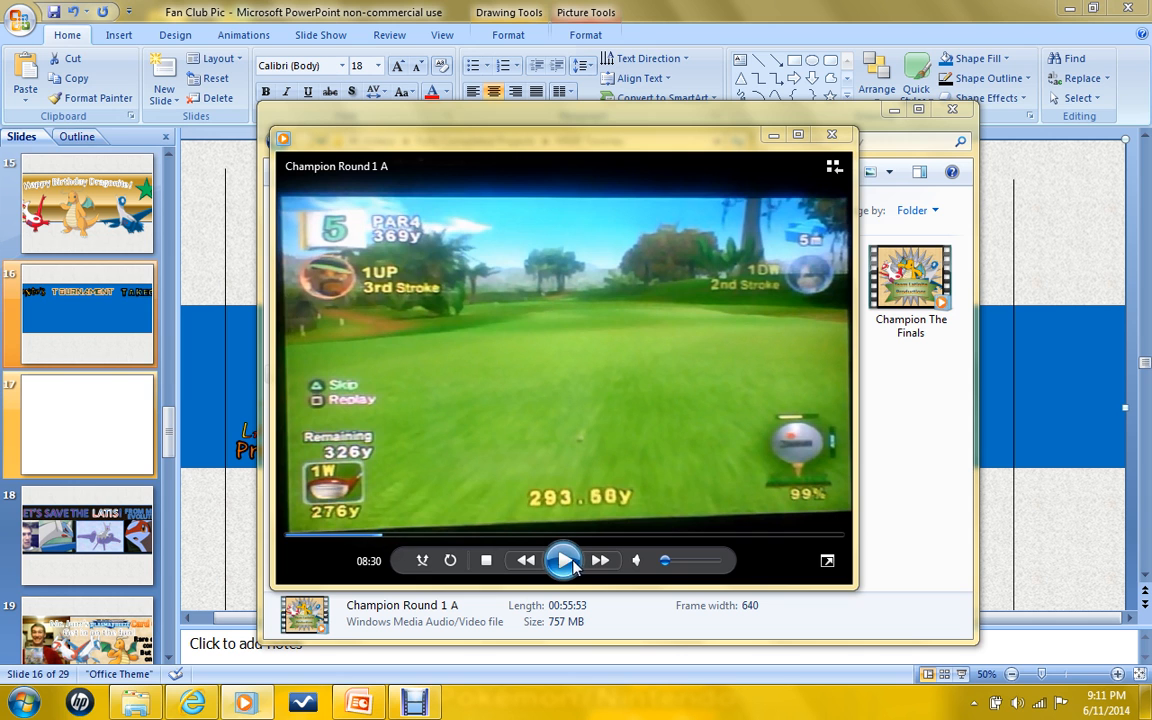
left_click(563, 560)
left_click(354, 536)
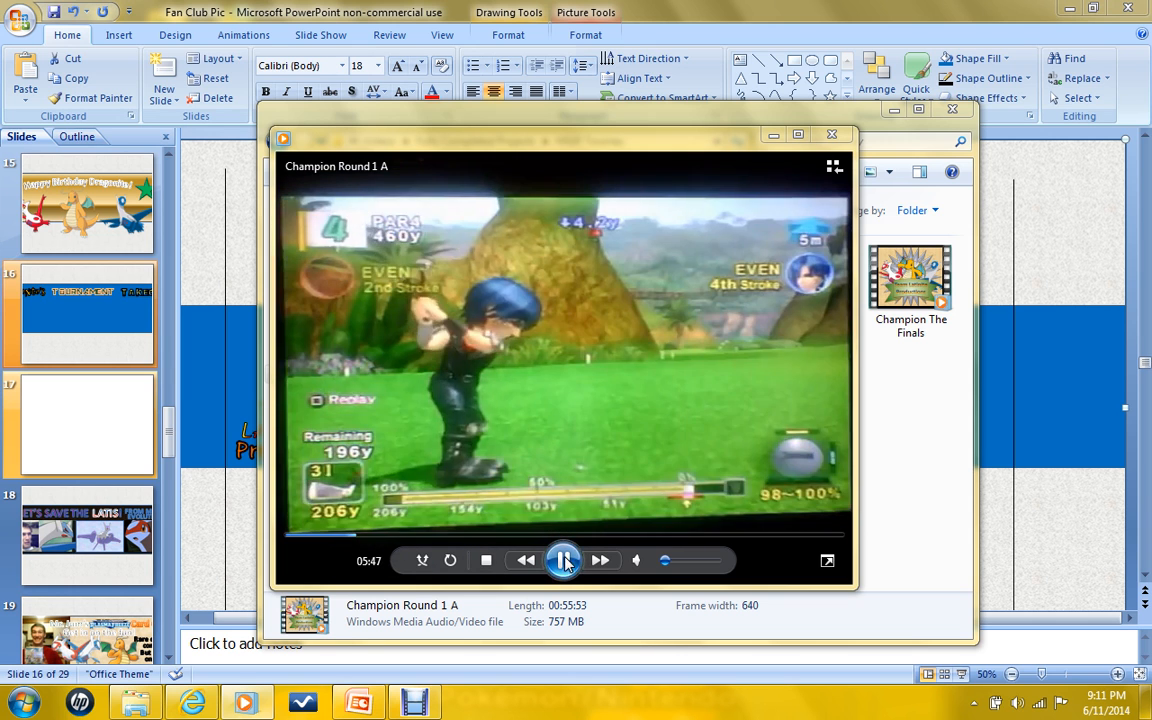
left_click(359, 537)
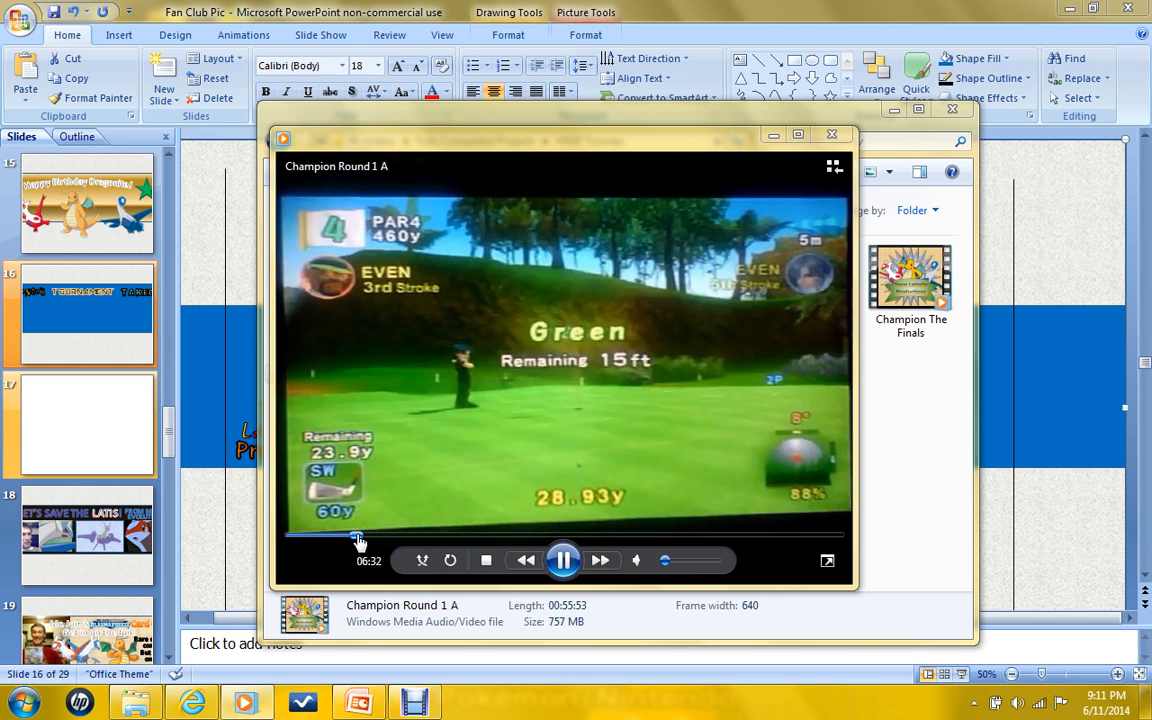
left_click(343, 537)
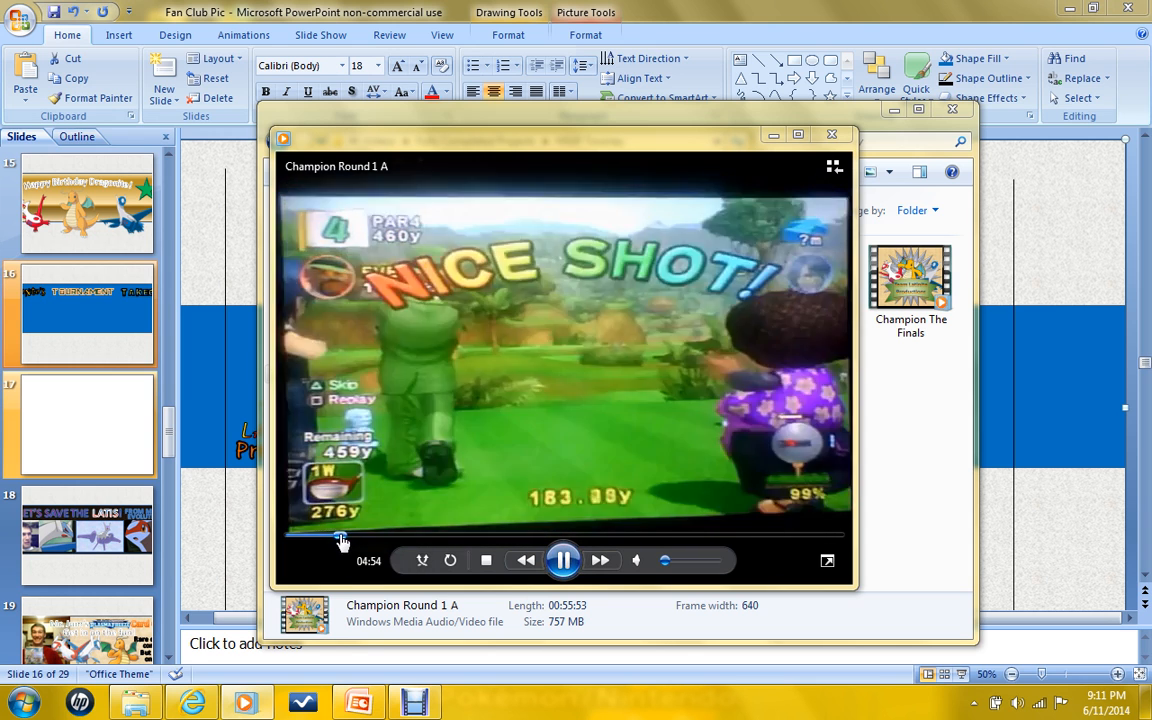
left_click(336, 537)
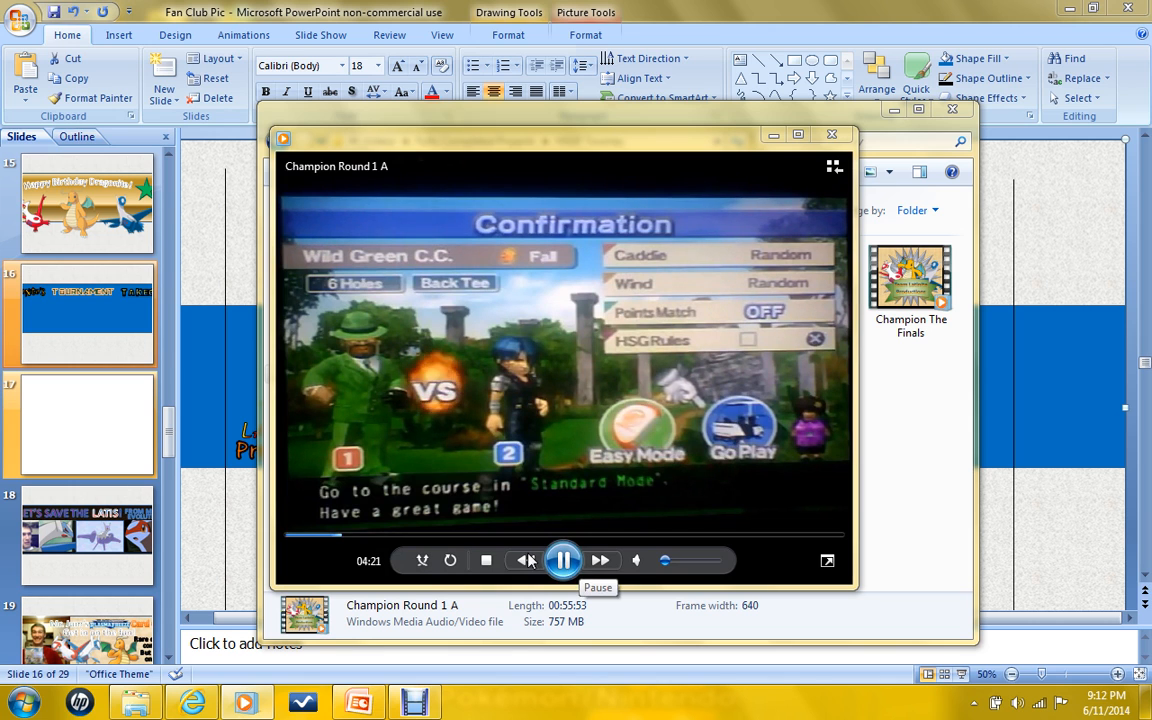
left_click(352, 538)
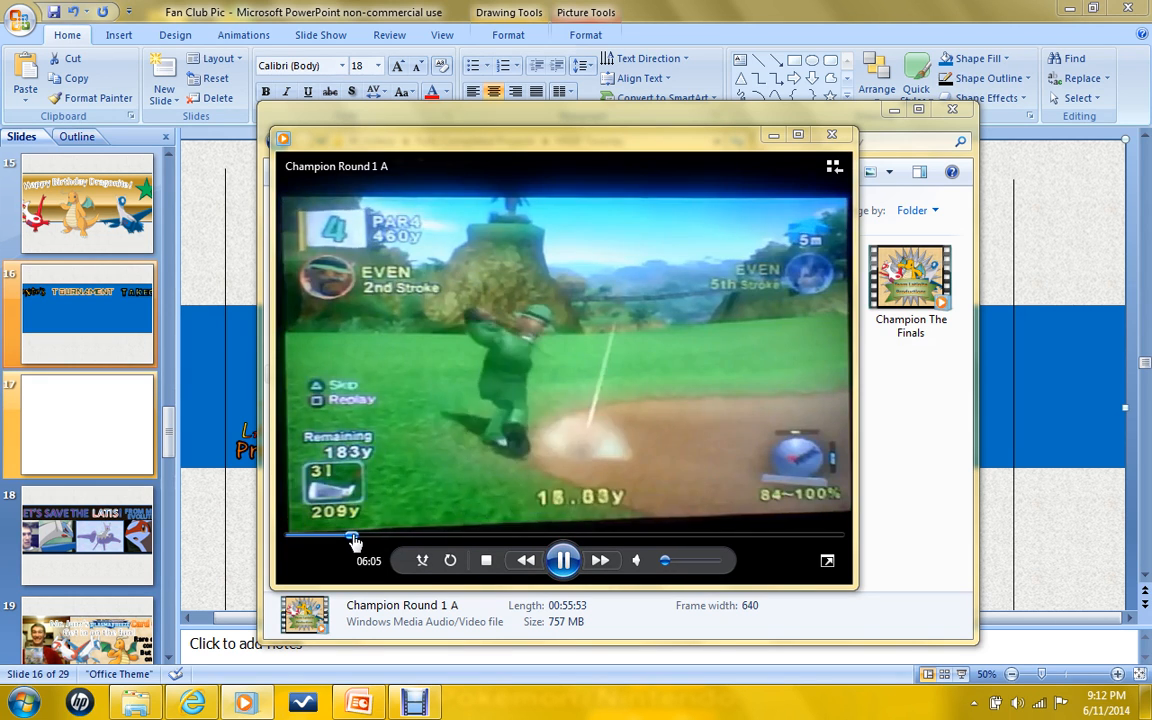
left_click(342, 538)
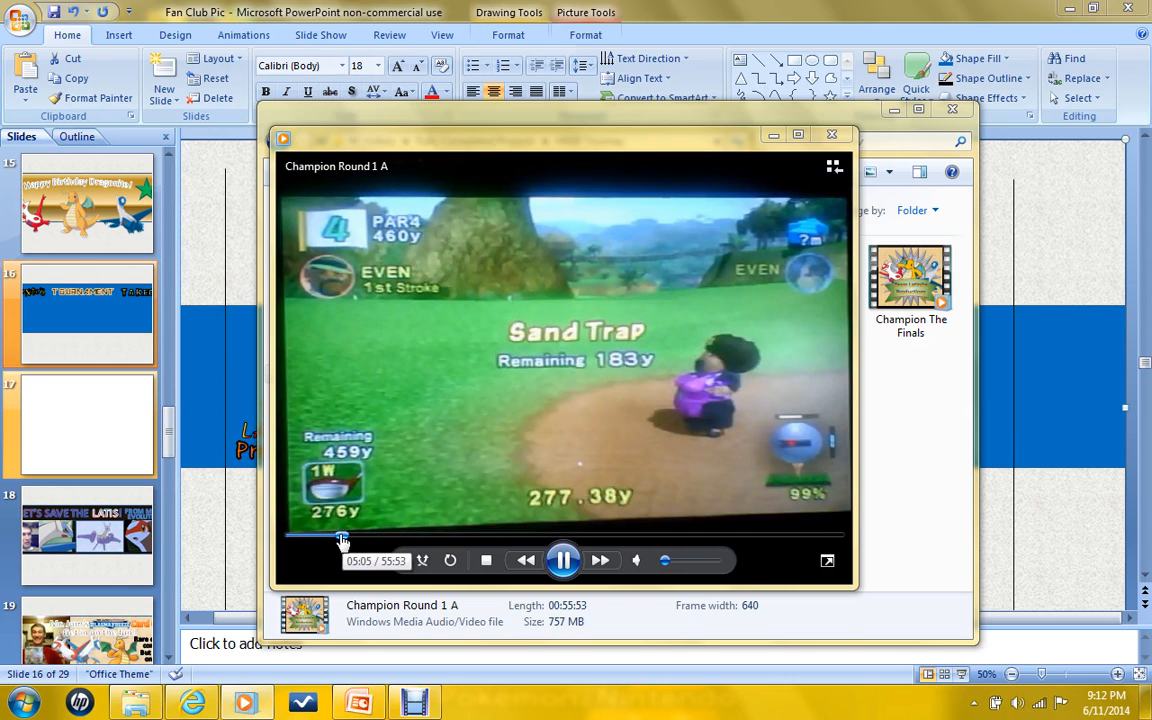
left_click(337, 538)
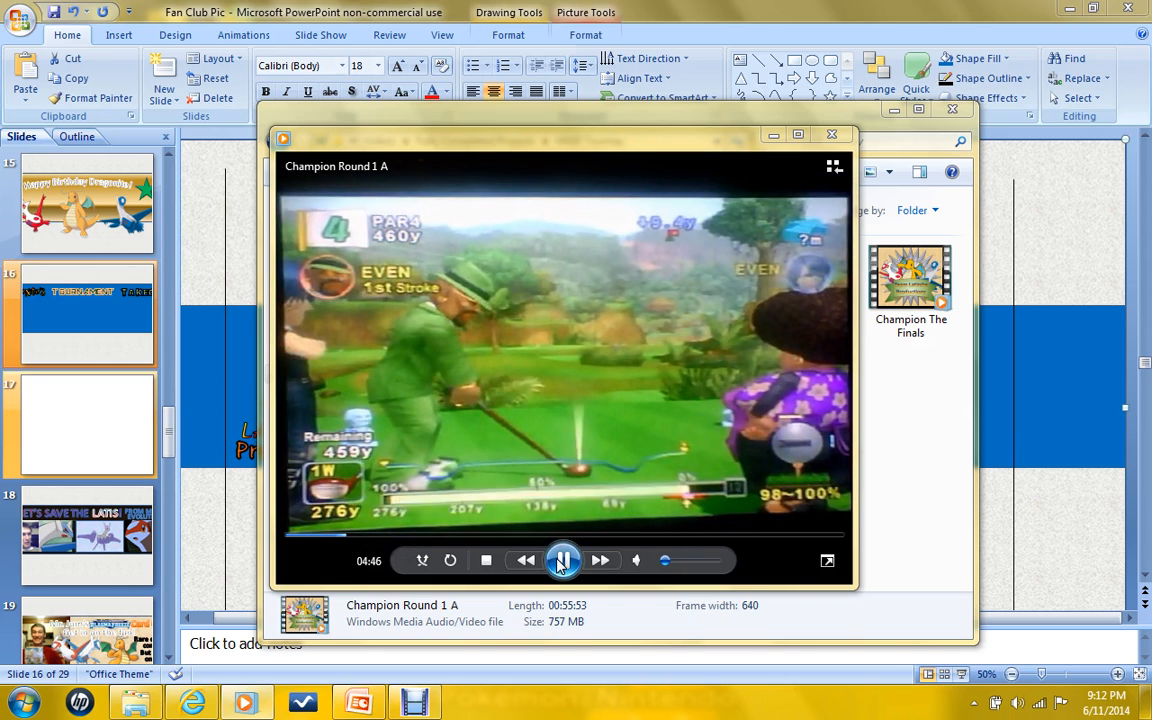
left_click(565, 561)
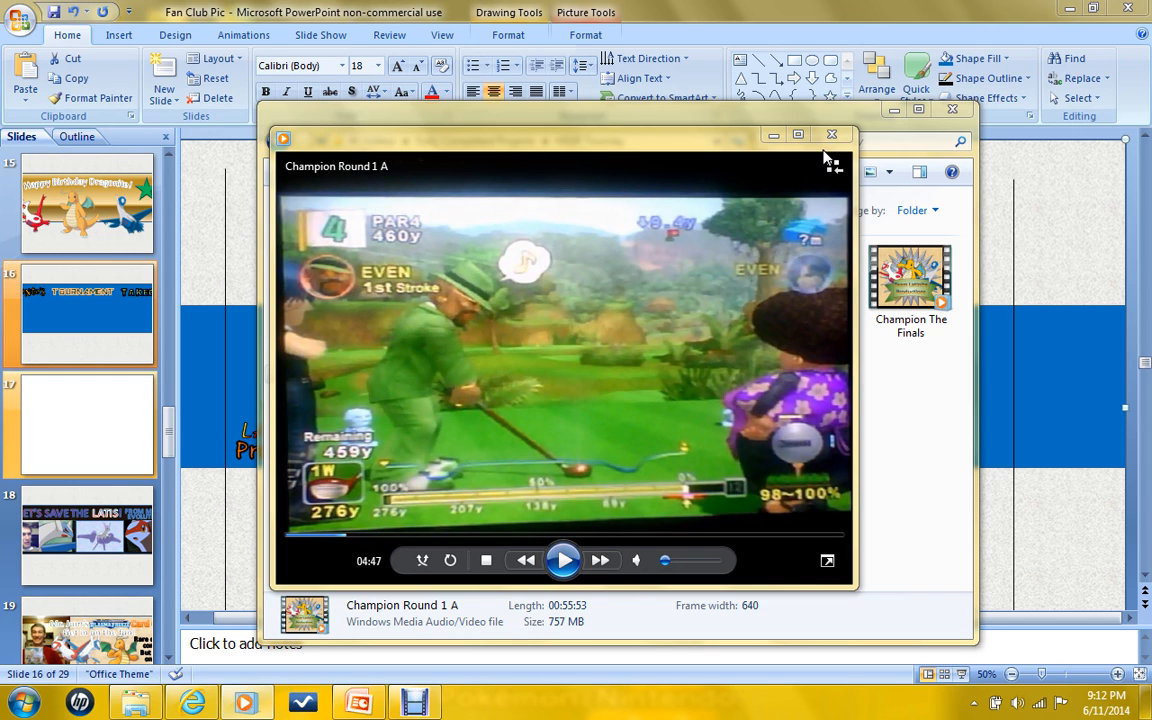
Capture the paused golf frame from the maximized video player and switch back to the PowerPoint slide.
left_click(891, 107)
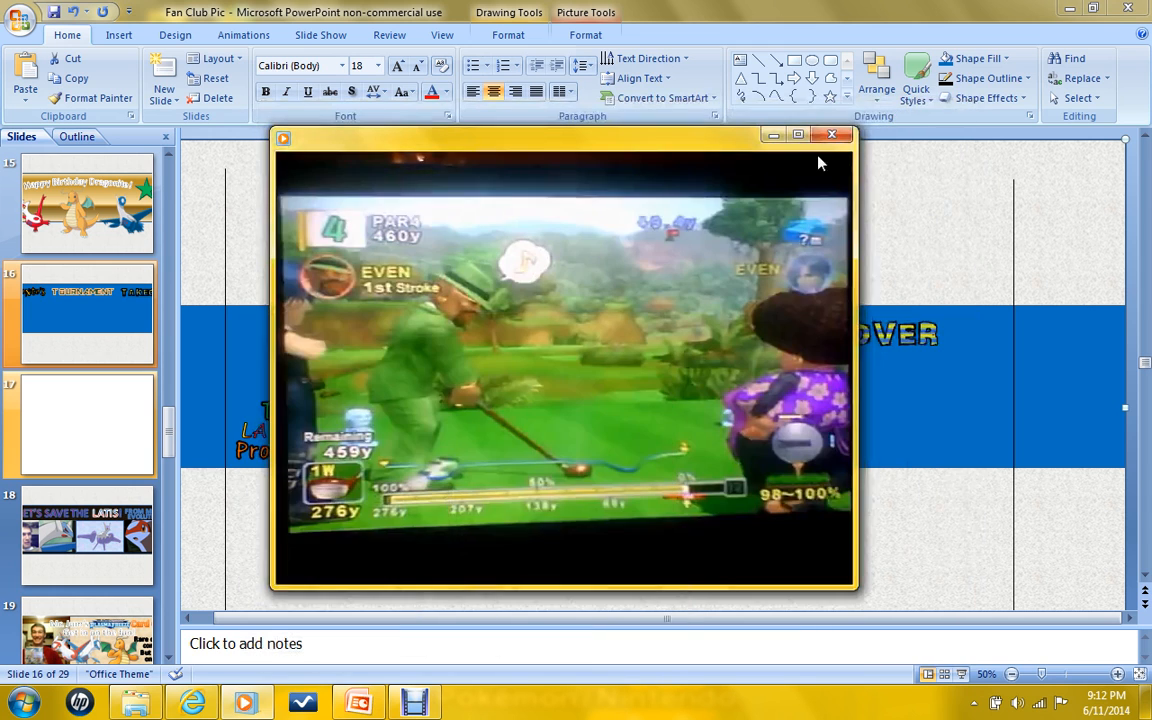
left_click_drag(717, 153, 740, 123)
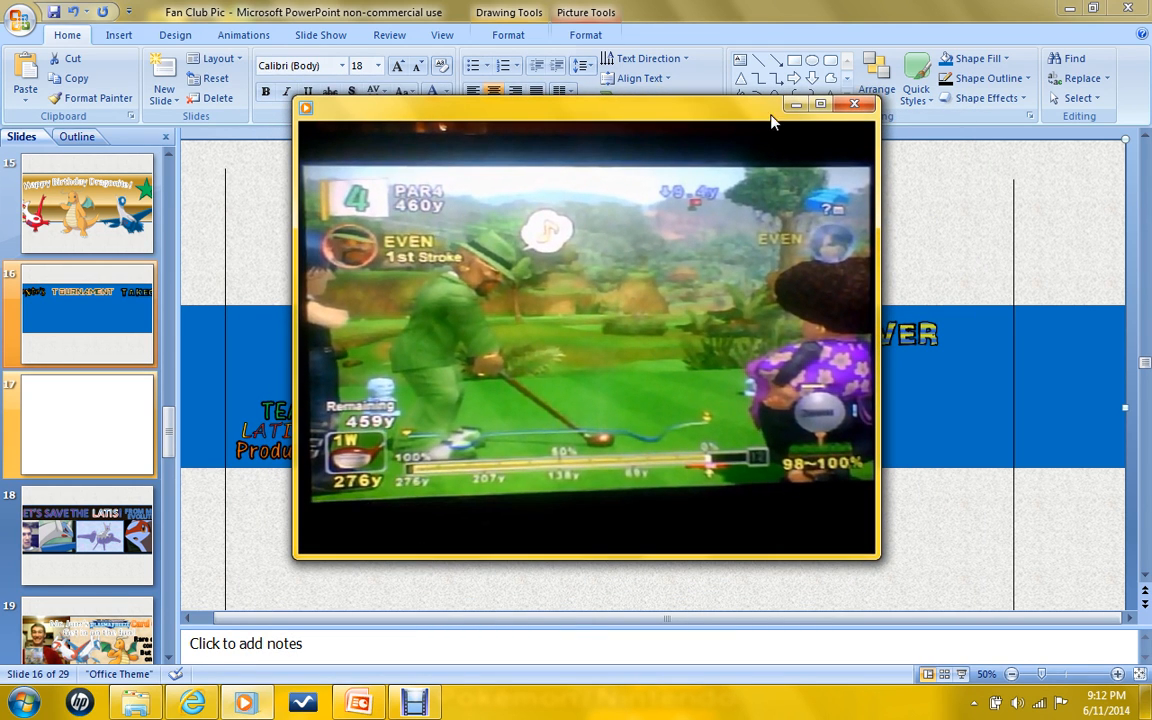
left_click(820, 104)
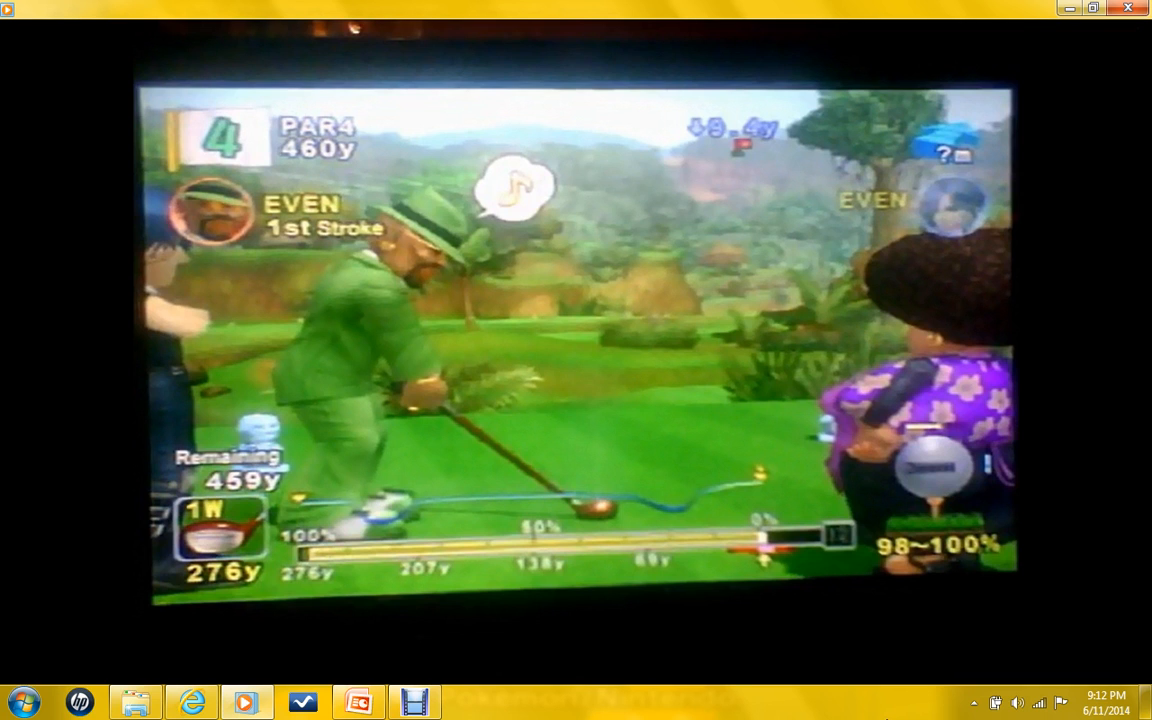
left_click(1069, 9)
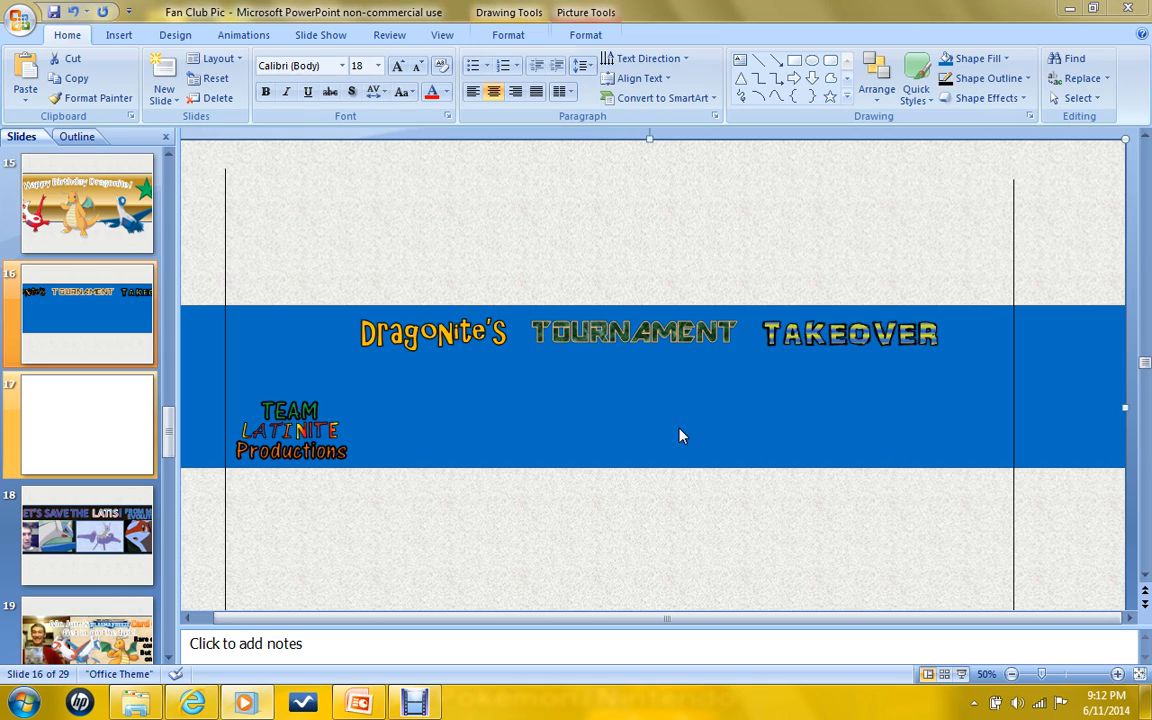
Paste the captured golf screenshot onto slide 16 and place it over the middle of the blue band.
right_click(510, 230)
left_click(548, 283)
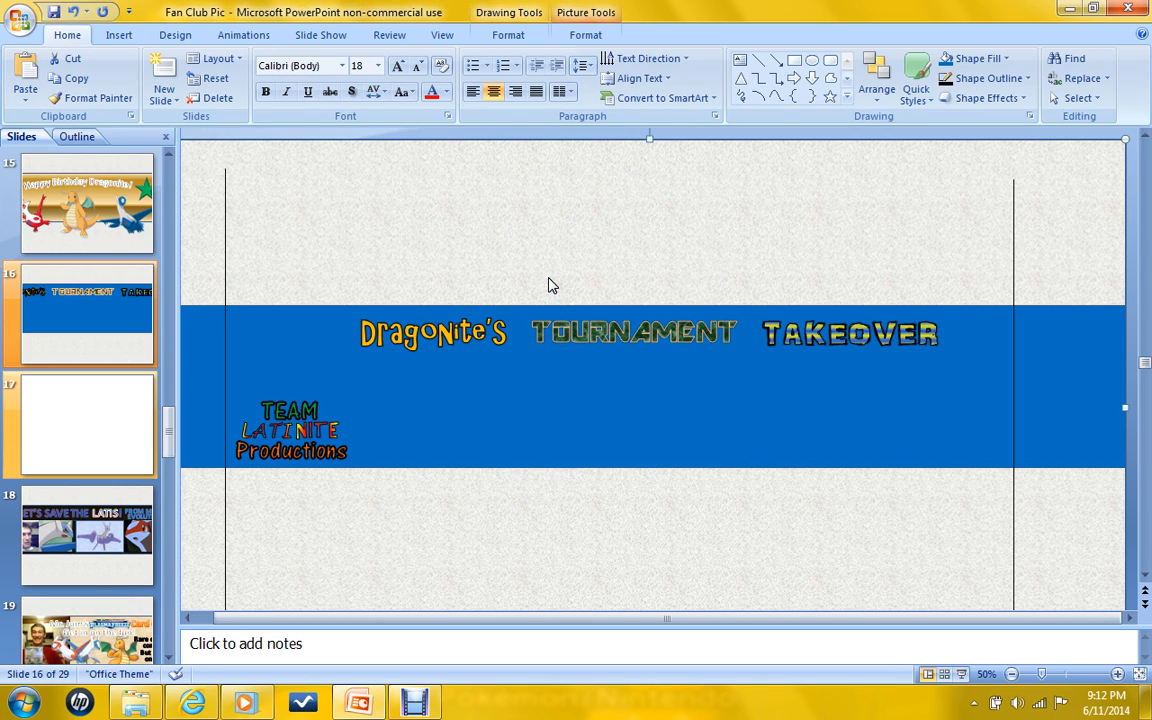
left_click_drag(706, 414, 614, 390)
Crop the black and taskbar areas off the screenshot's top and bottom edges, leaving a height of 5.75".
left_click(505, 35)
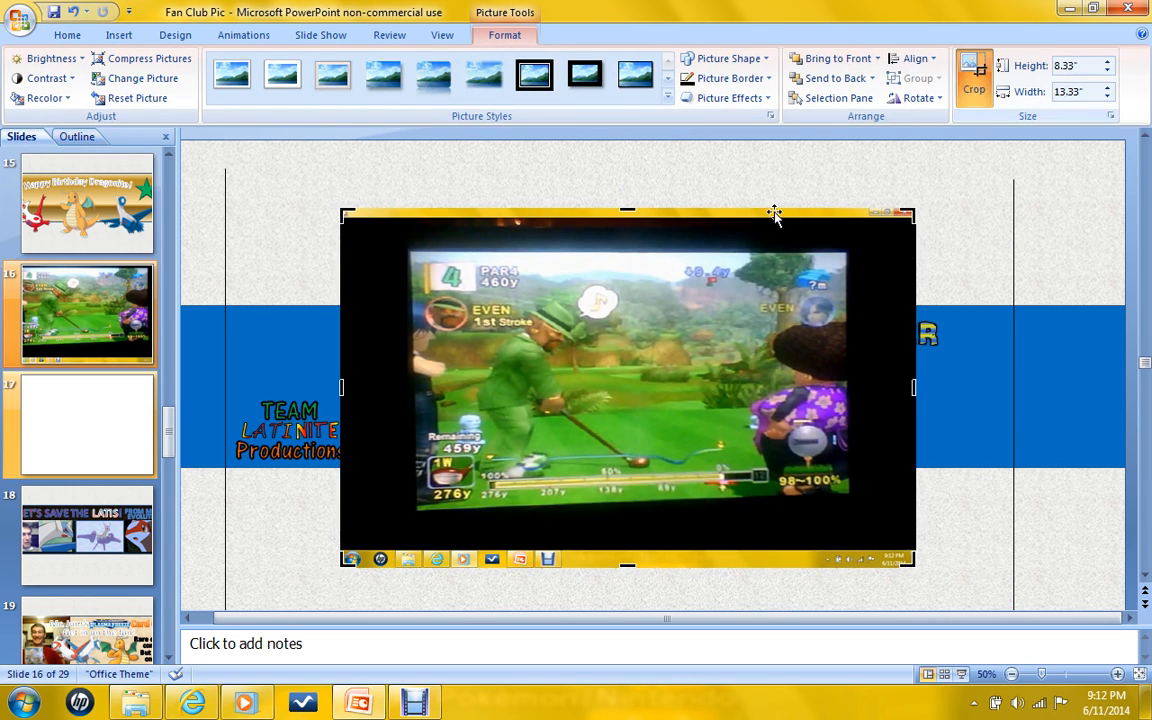
left_click_drag(627, 207, 628, 241)
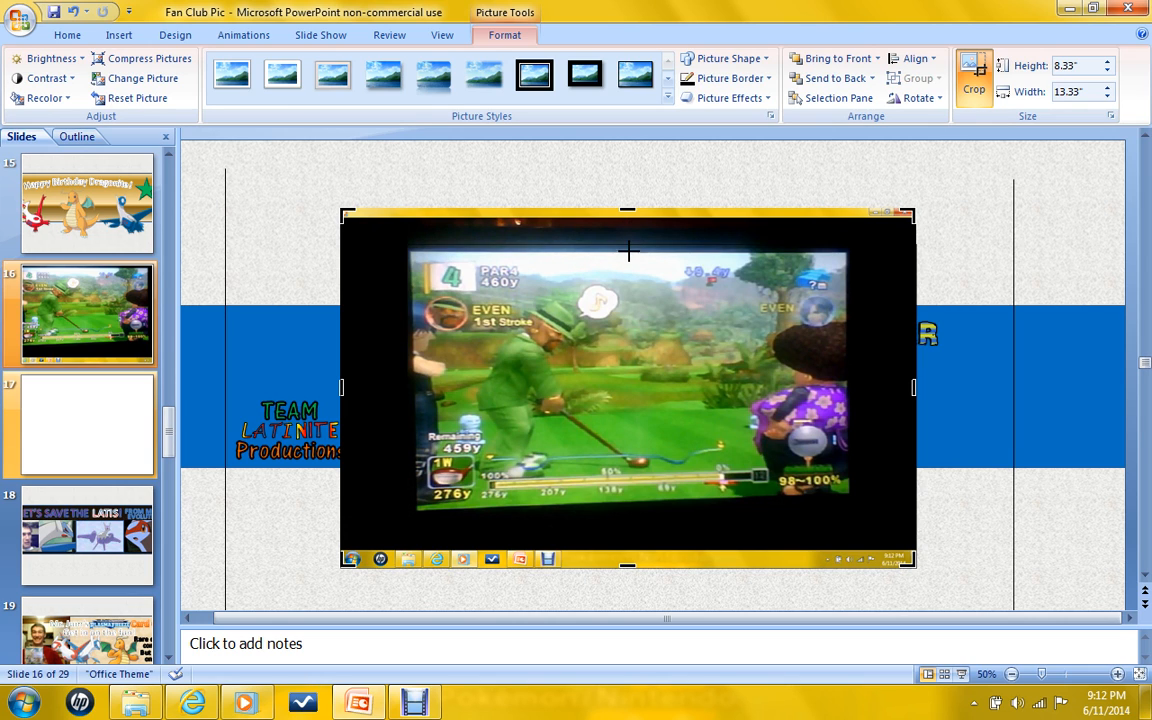
left_click_drag(628, 255, 628, 256)
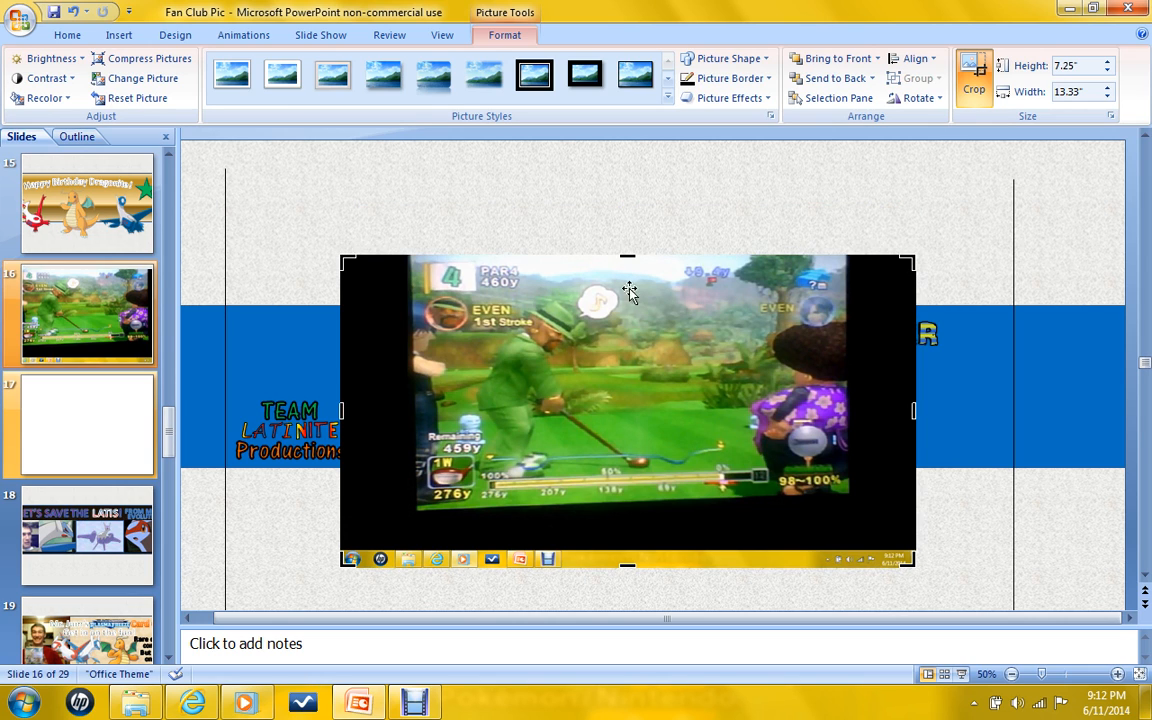
left_click_drag(627, 567, 637, 494)
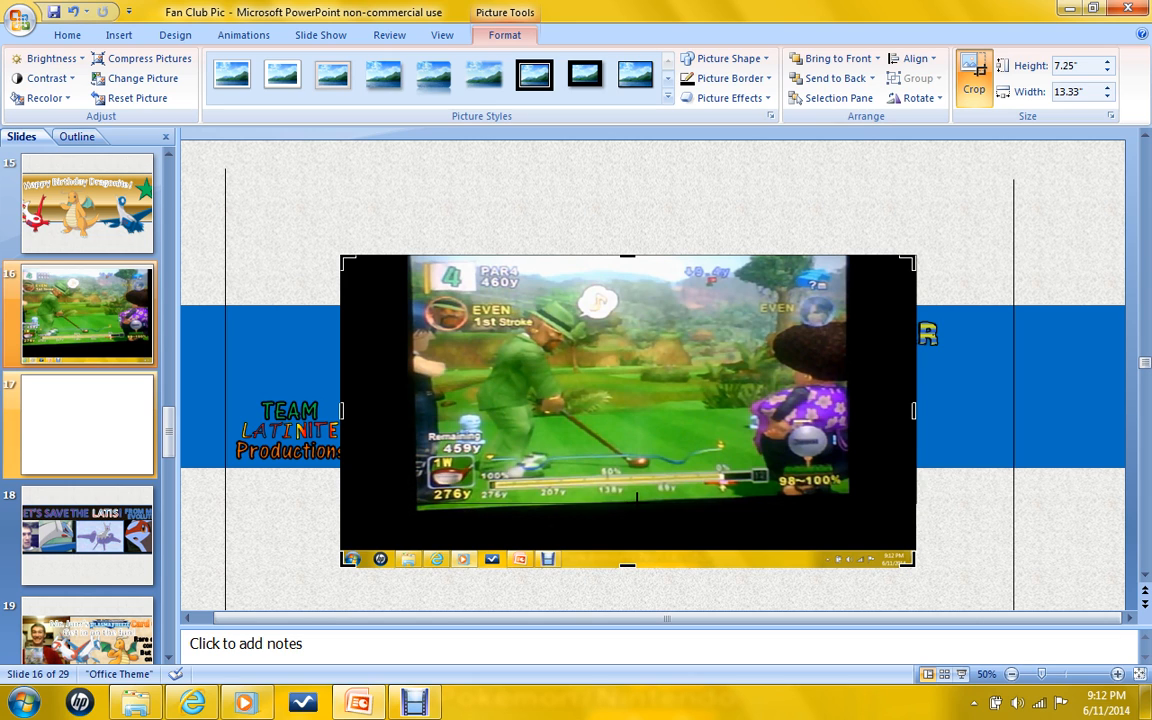
left_click_drag(637, 494, 637, 500)
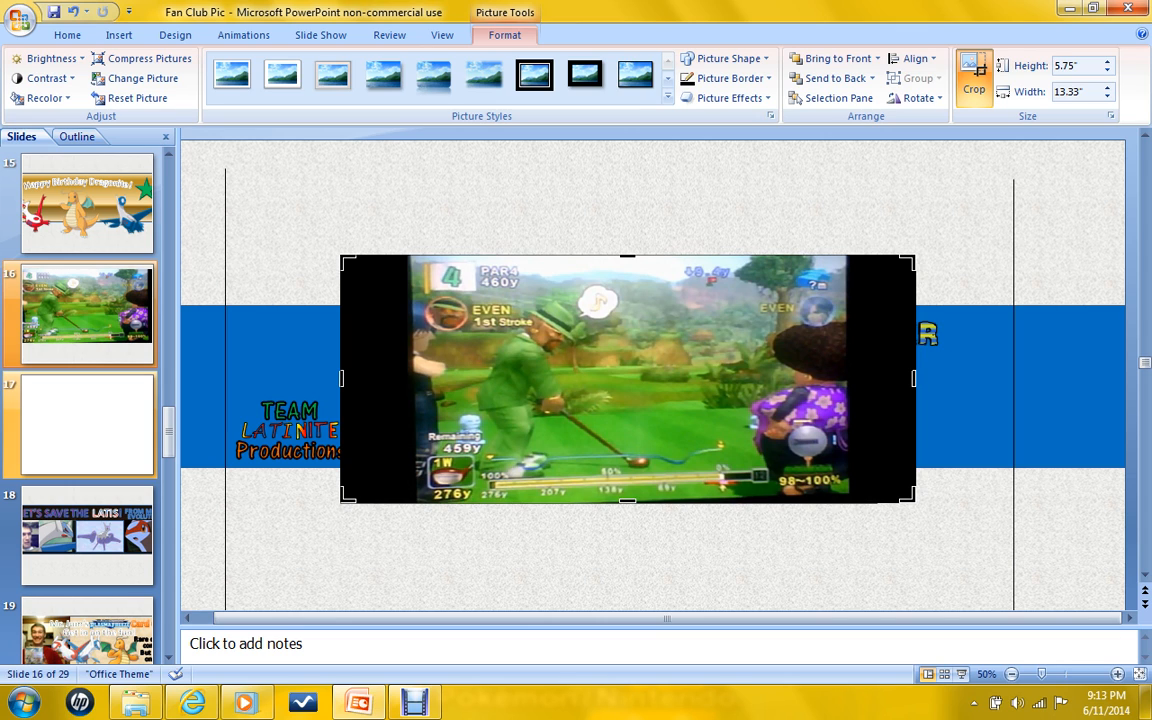
Crop the black bars off both sides of the golf picture to a width of 10.17" and finish cropping.
left_click_drag(914, 378, 846, 378)
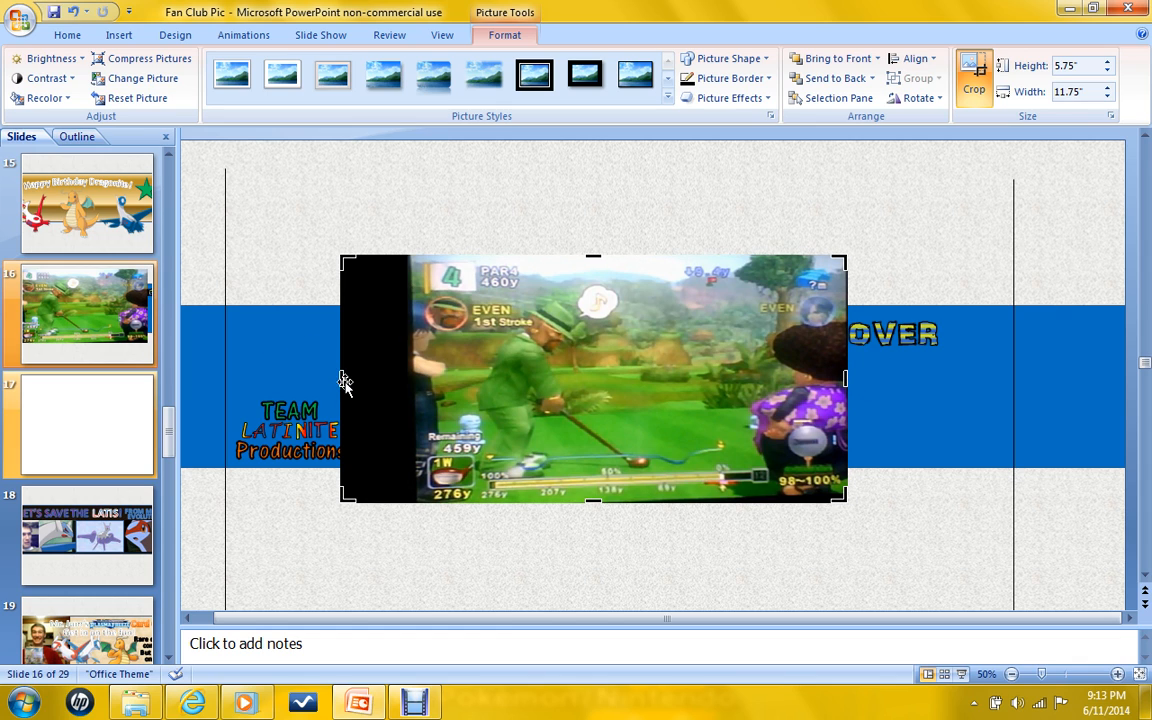
left_click_drag(341, 378, 406, 378)
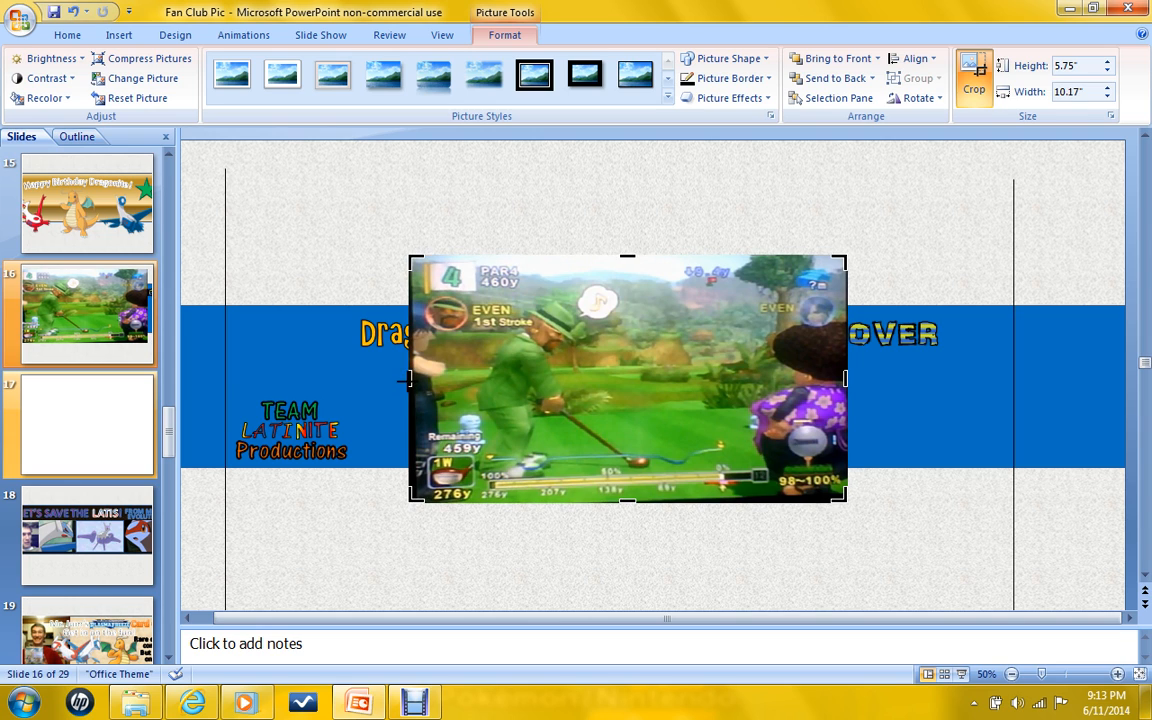
left_click(484, 213)
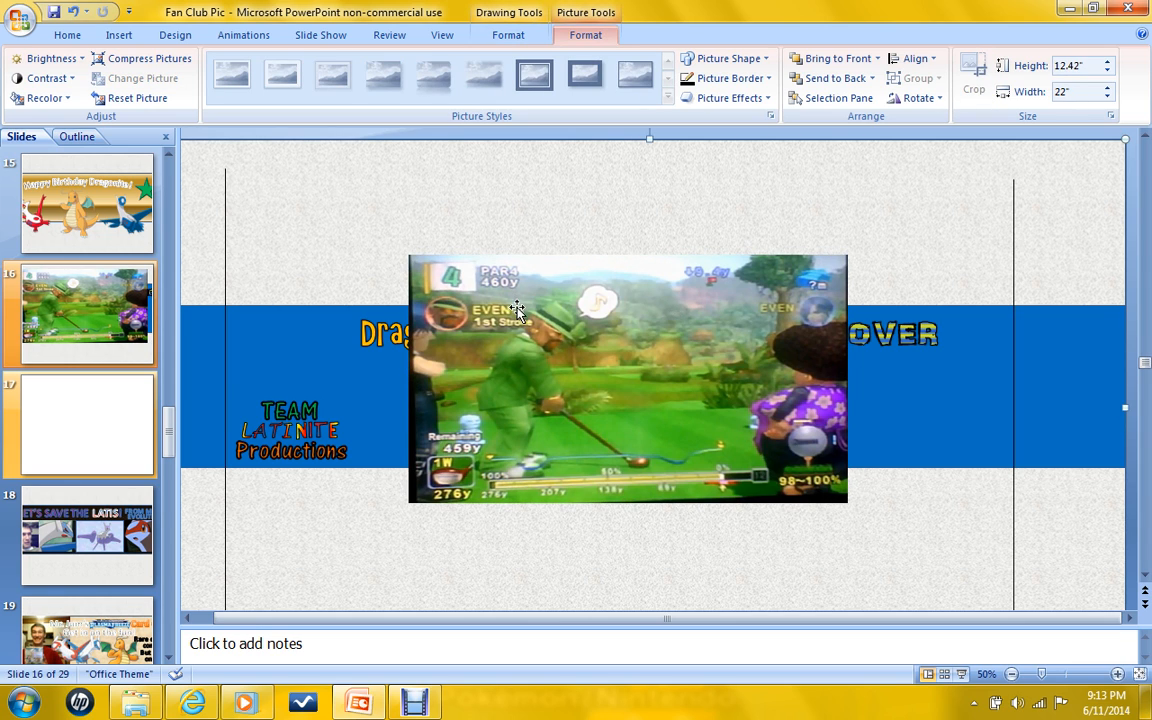
Shrink the golf picture to about 2.55" by 4.5" and move it under "Dragonite's" in the blue band, beside the Team Latinite Productions logo.
left_click(445, 265)
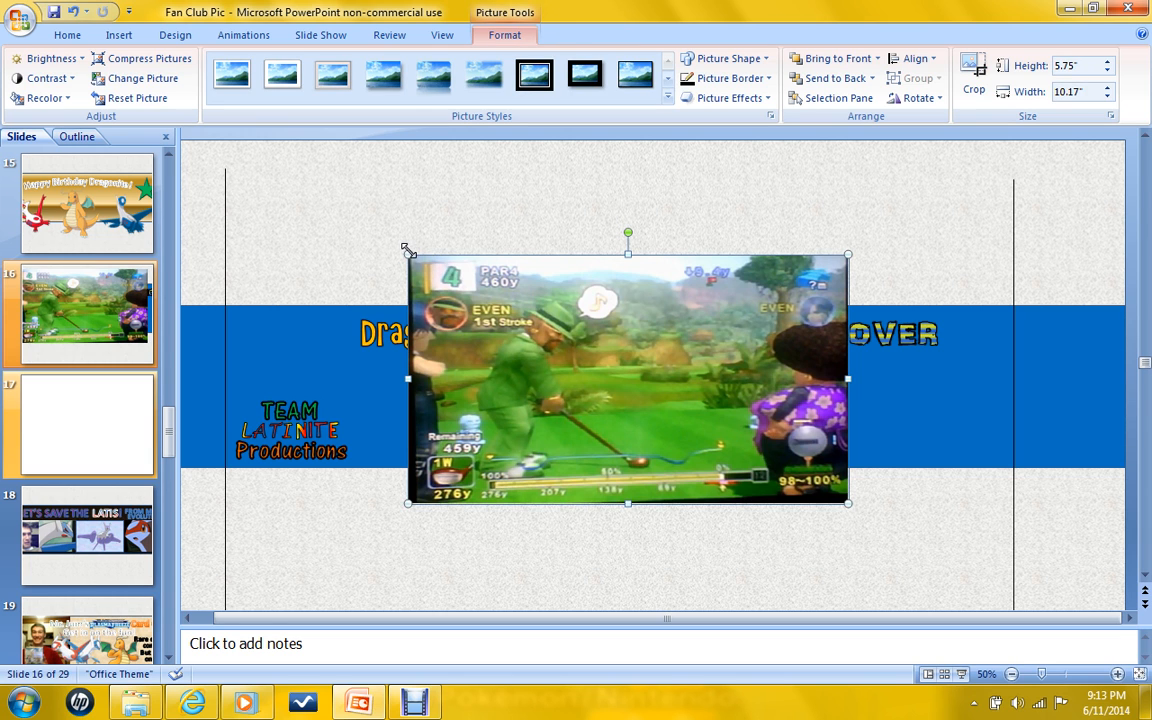
left_click_drag(408, 251, 595, 361)
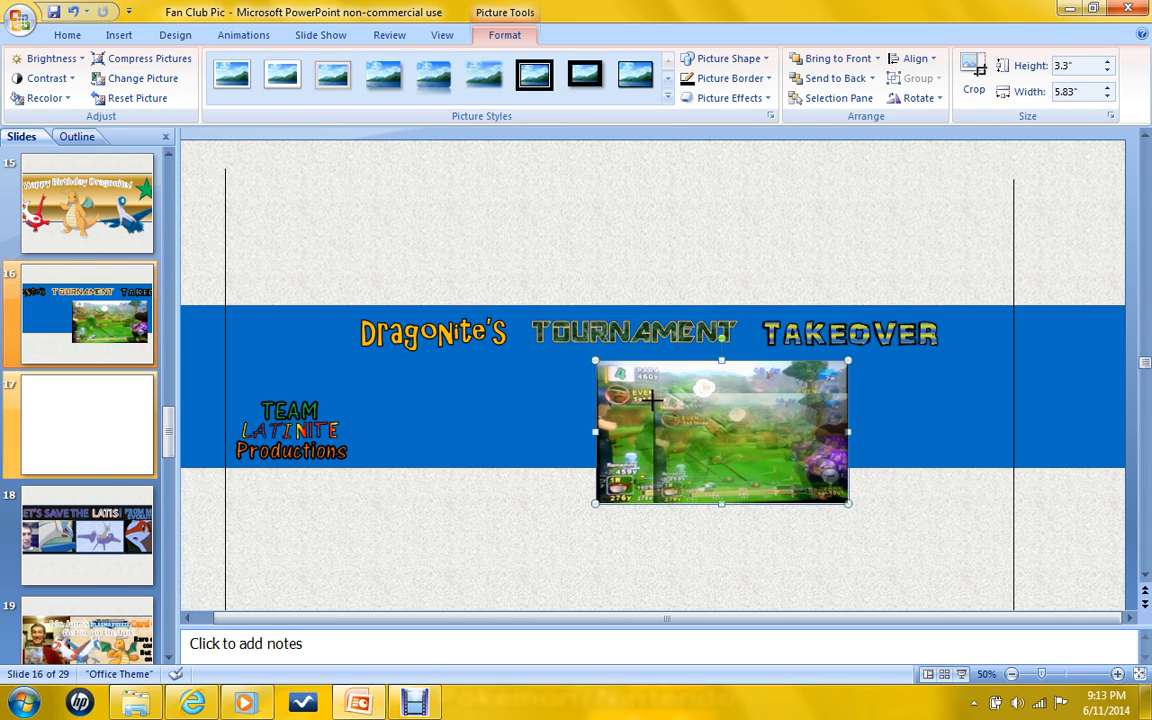
left_click_drag(651, 399, 437, 428)
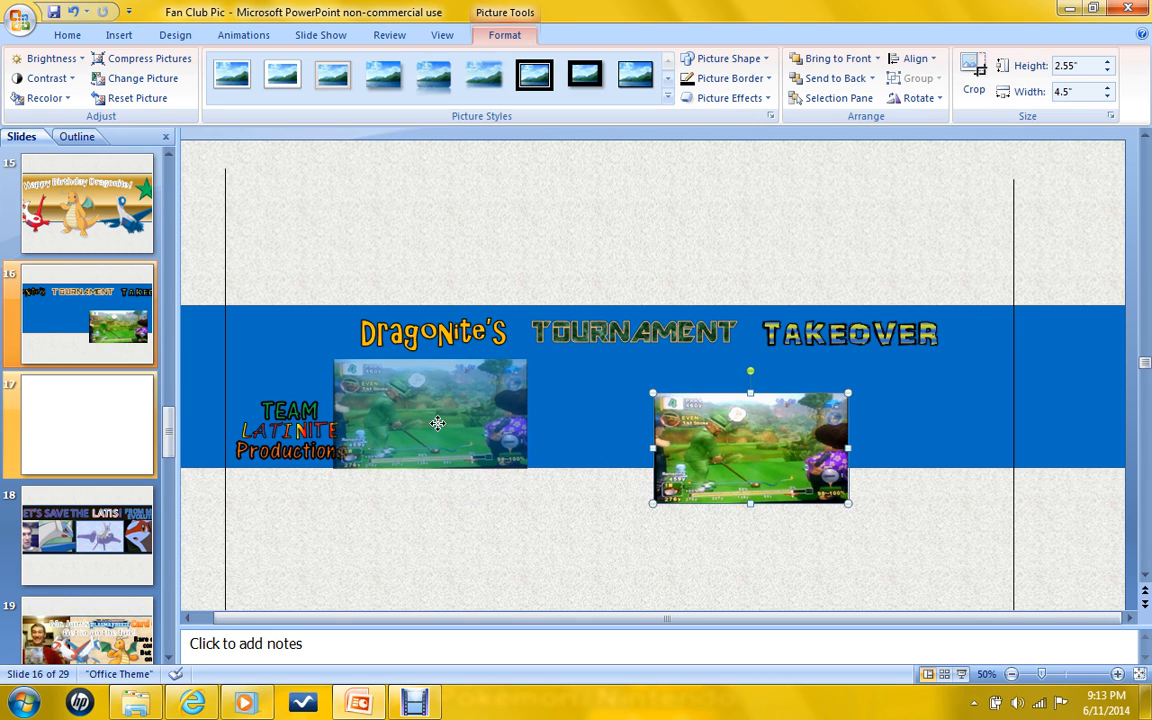
Shrink the golf picture to 2.21" by 3.91" and place it under "Dragonite's", clear of the Team Latinite Productions logo.
left_click_drag(437, 423, 437, 423)
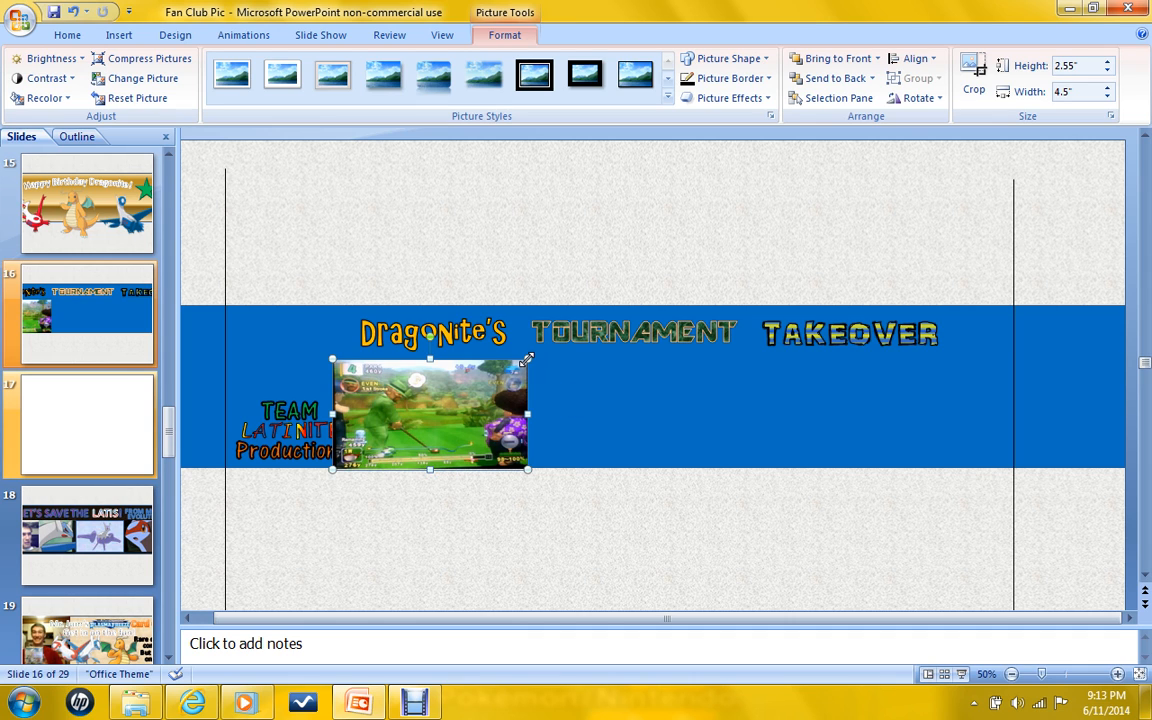
left_click_drag(527, 358, 501, 374)
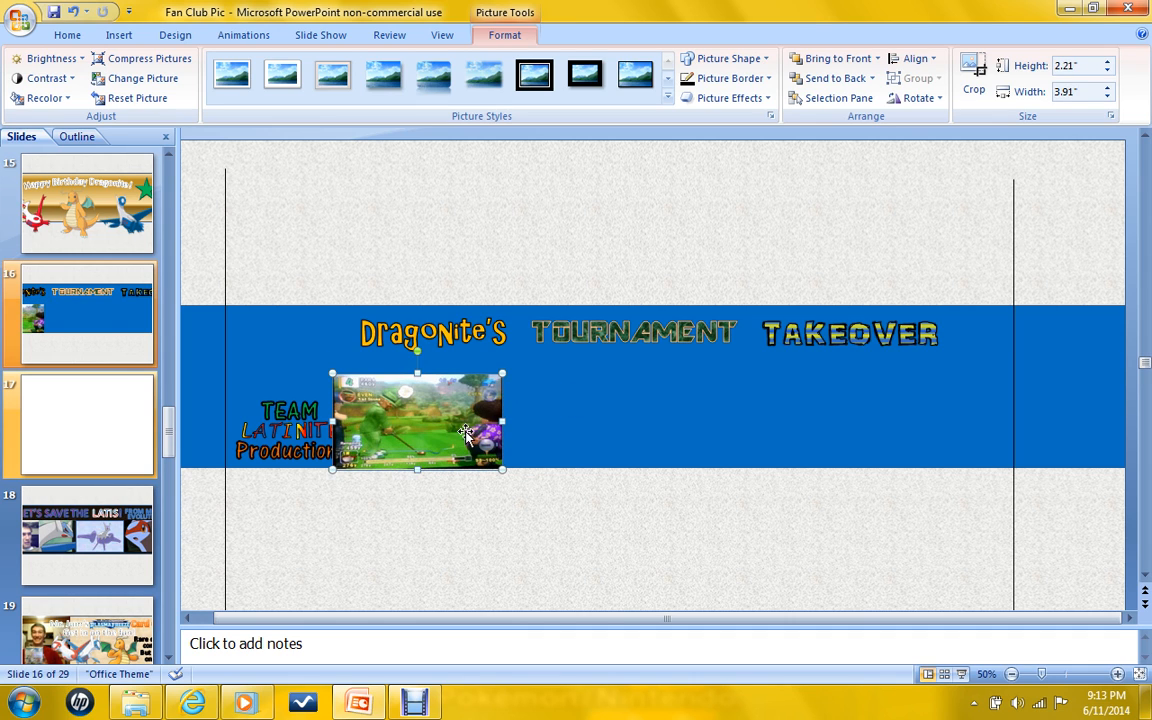
left_click_drag(462, 426, 467, 422)
key("Up")
key("Up")
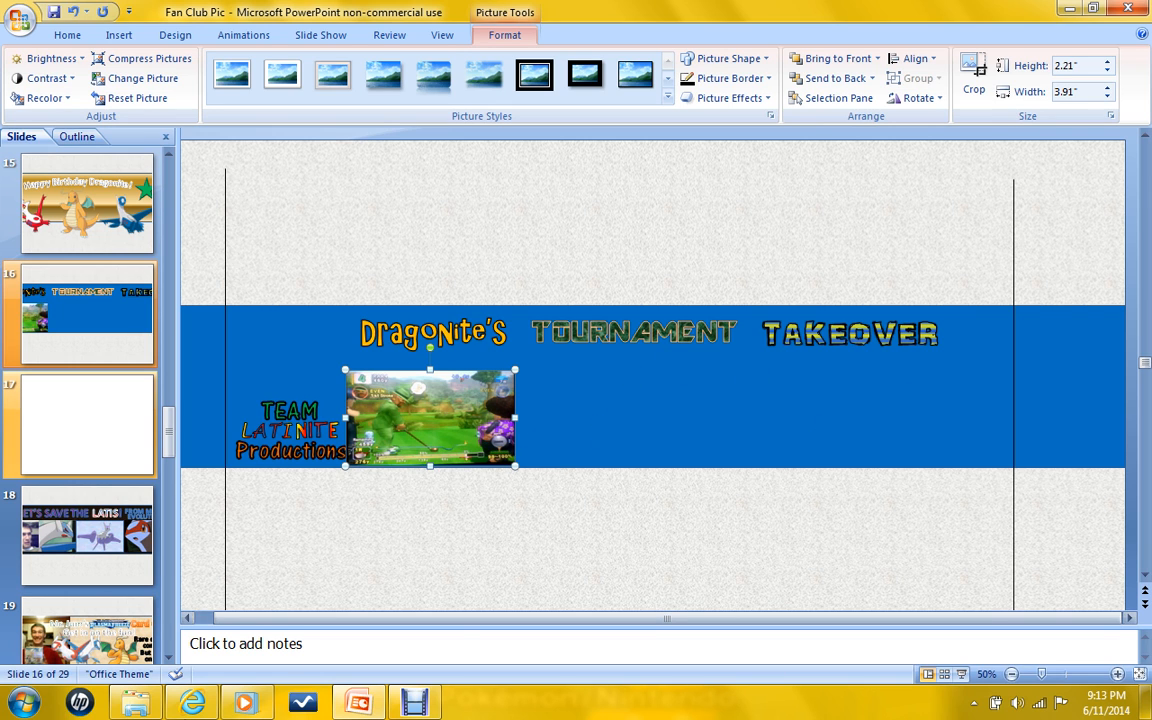
Open the video "The After Tourney Round 1" from the Mugen Vids (Completed) folder in the Videos library.
left_click(134, 703)
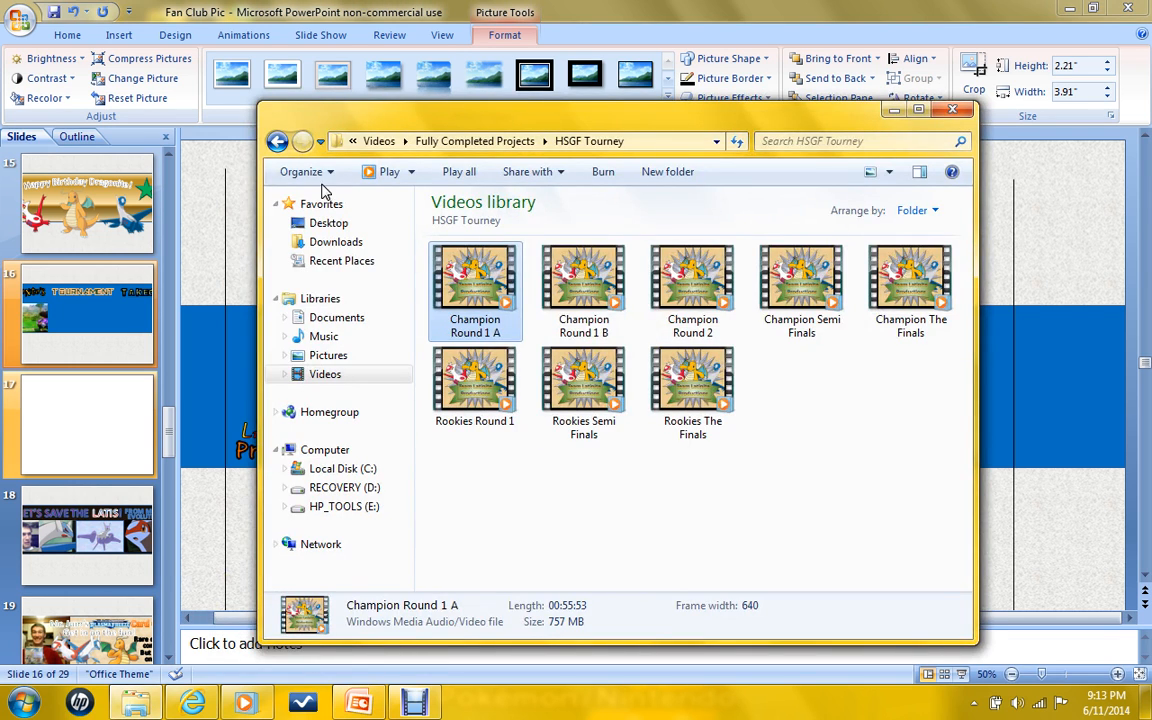
left_click(277, 141)
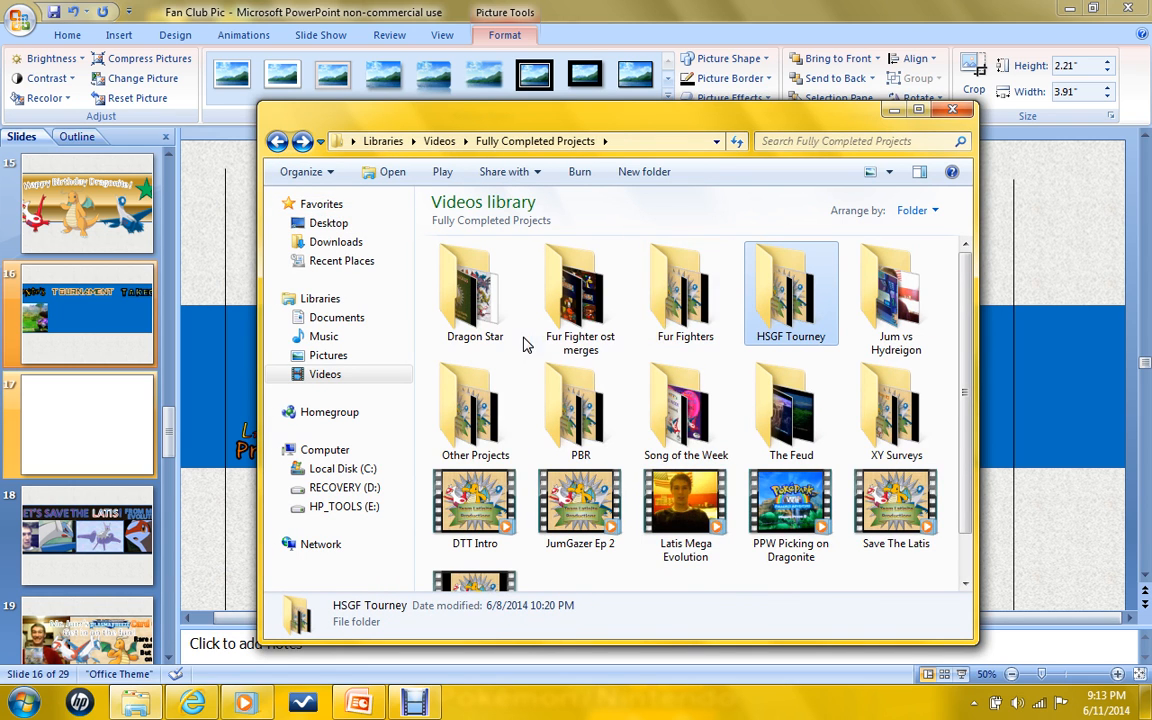
mouse_move(688, 294)
left_click(277, 141)
double_click(670, 320)
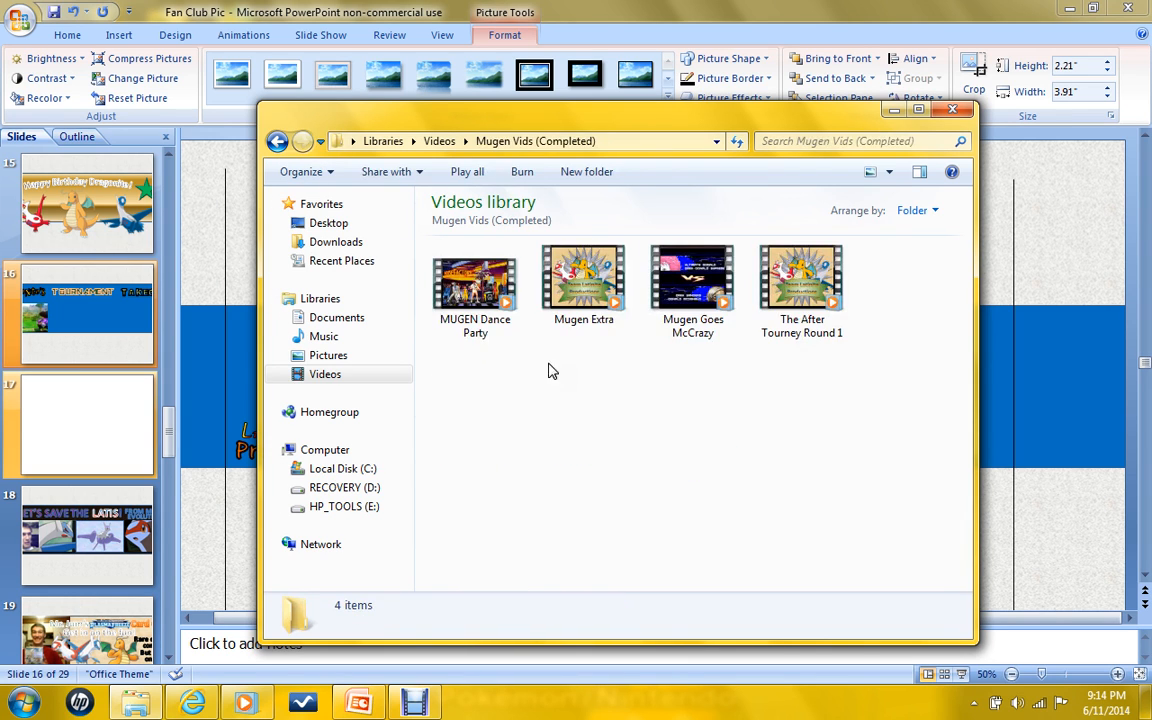
double_click(783, 316)
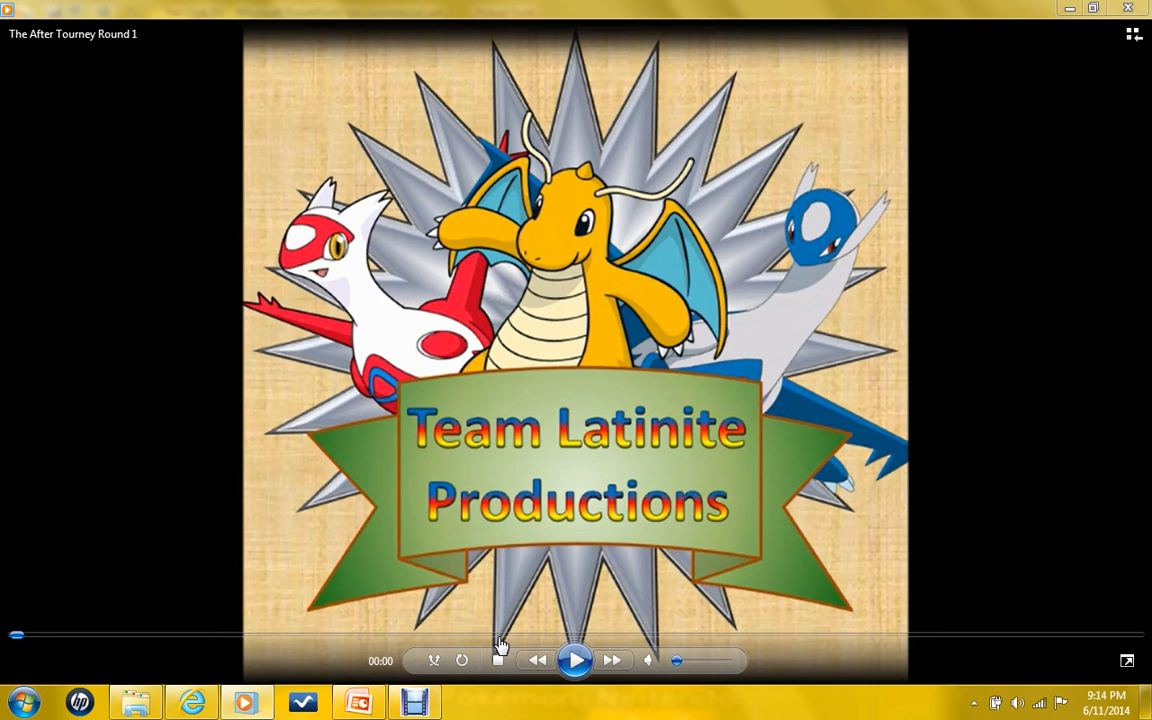
Sample the video at about 16:40, 10:03 and 14:43 for a fight frame that suits the banner.
left_click(500, 634)
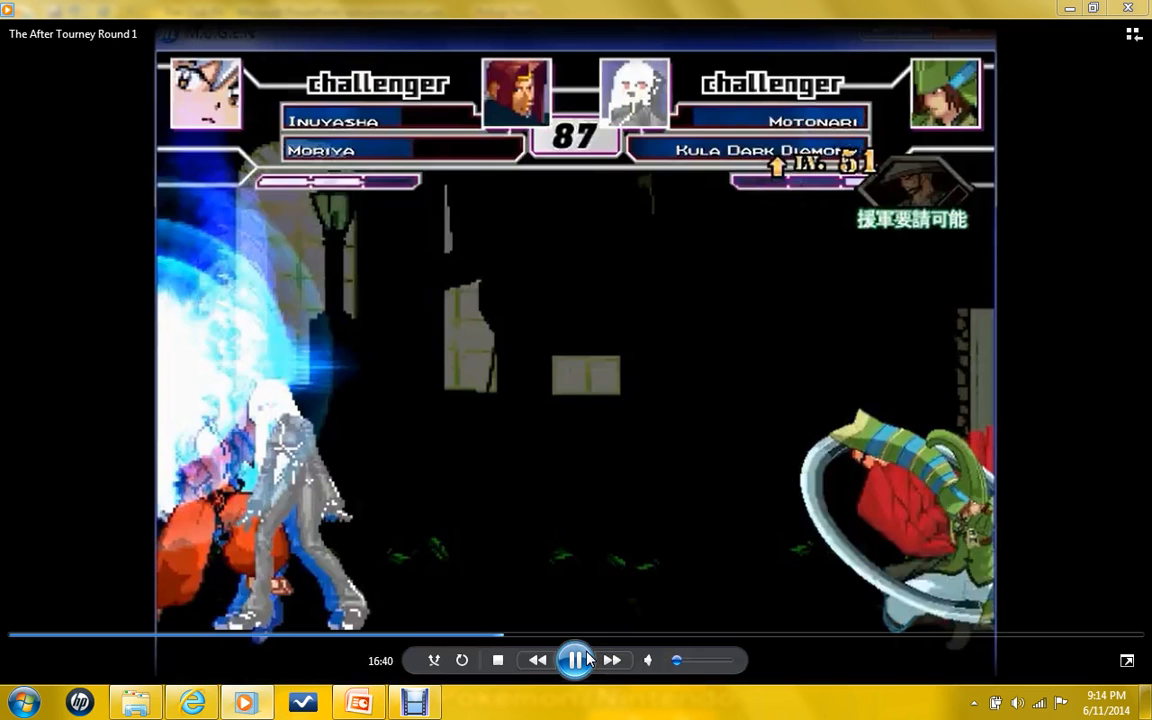
left_click(576, 660)
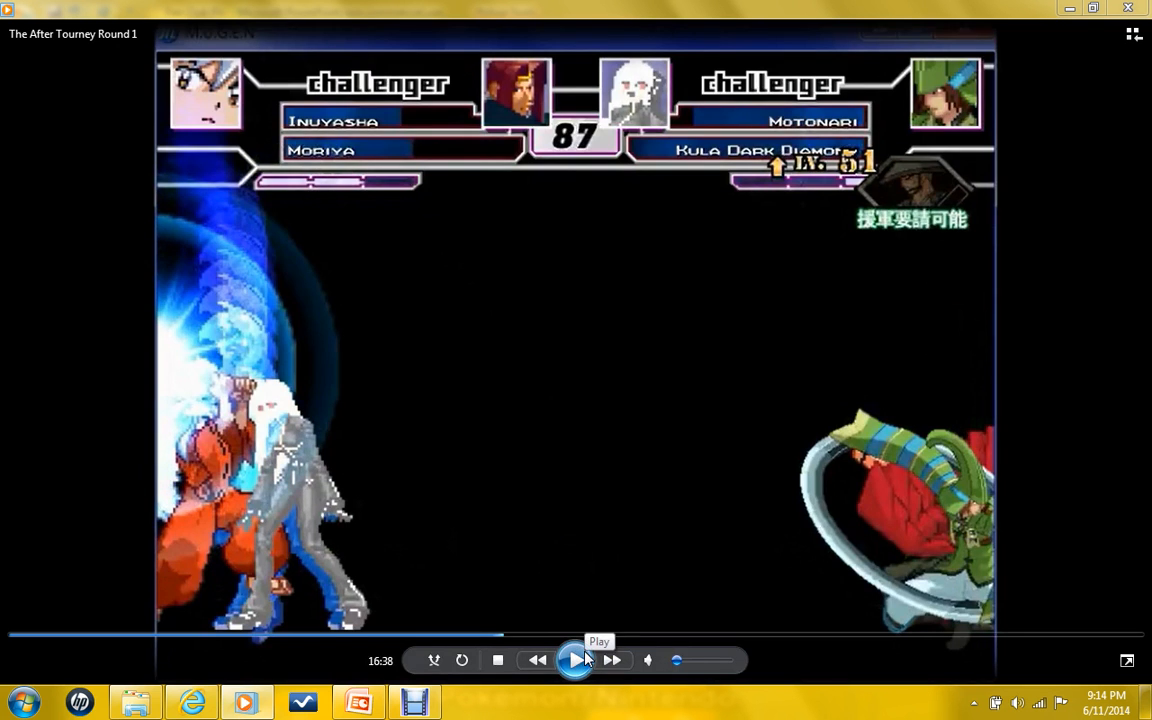
left_click(308, 638)
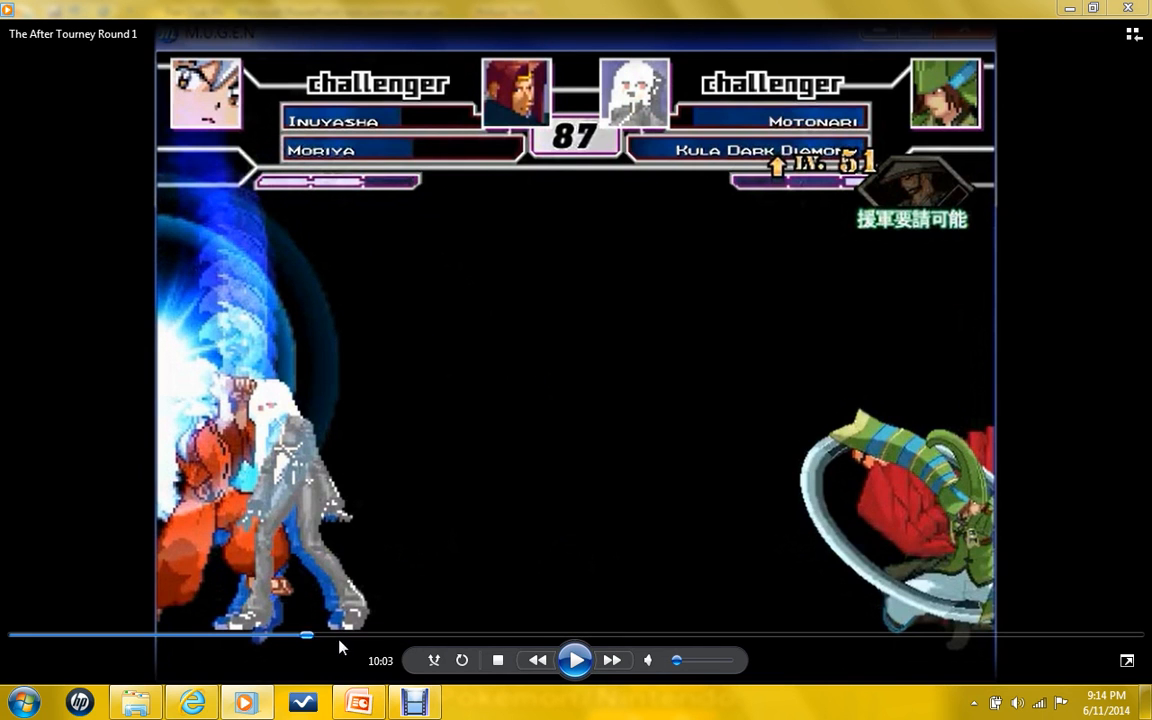
left_click(442, 634)
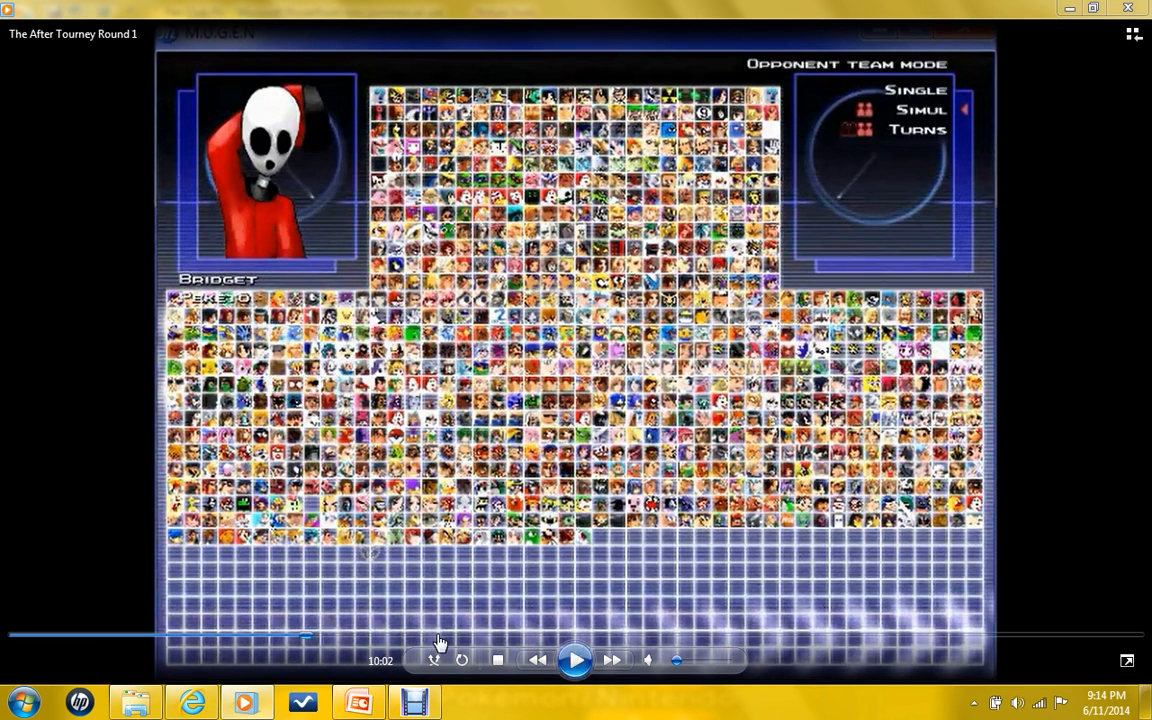
left_click(575, 660)
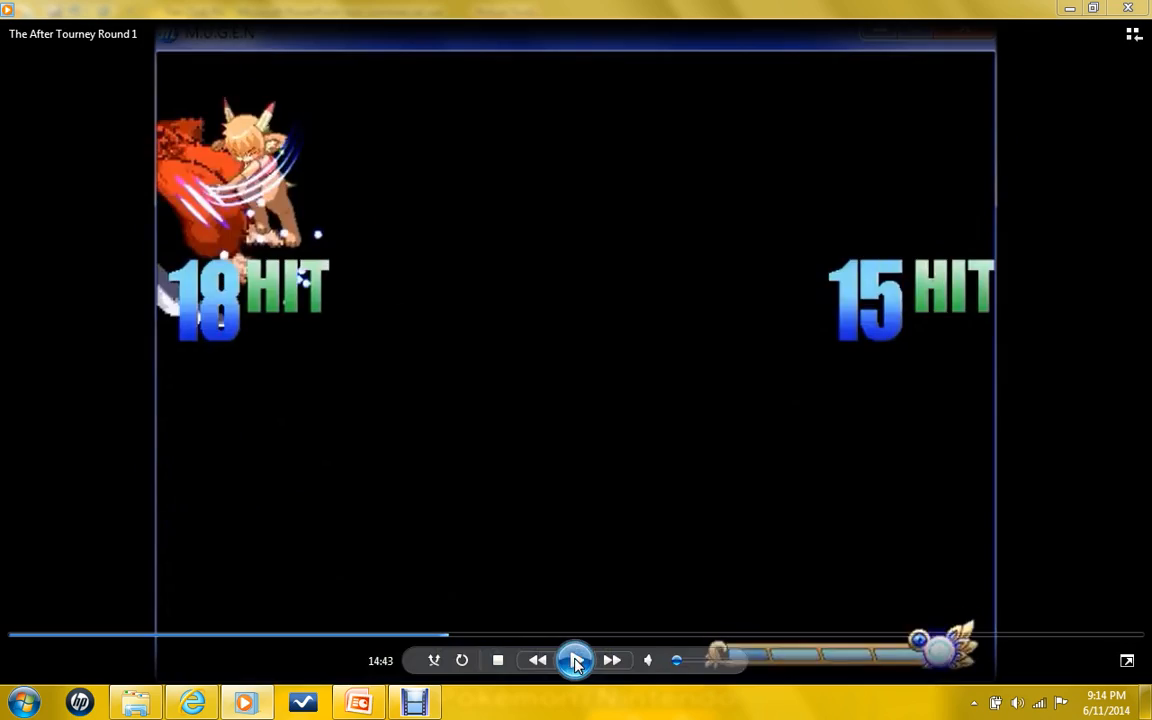
Check the scenes around 6:52 and the Hyper Gogeta versus Jesse Army match around 18:00 for a usable frame.
left_click(219, 636)
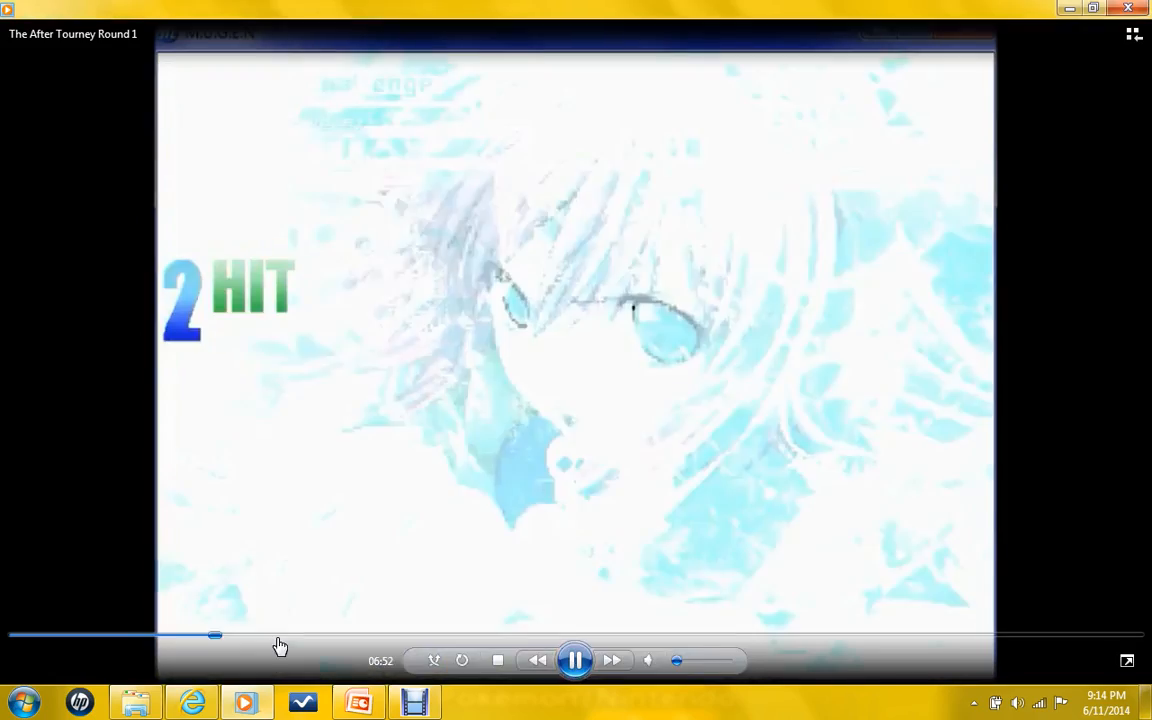
left_click(275, 636)
left_click(558, 636)
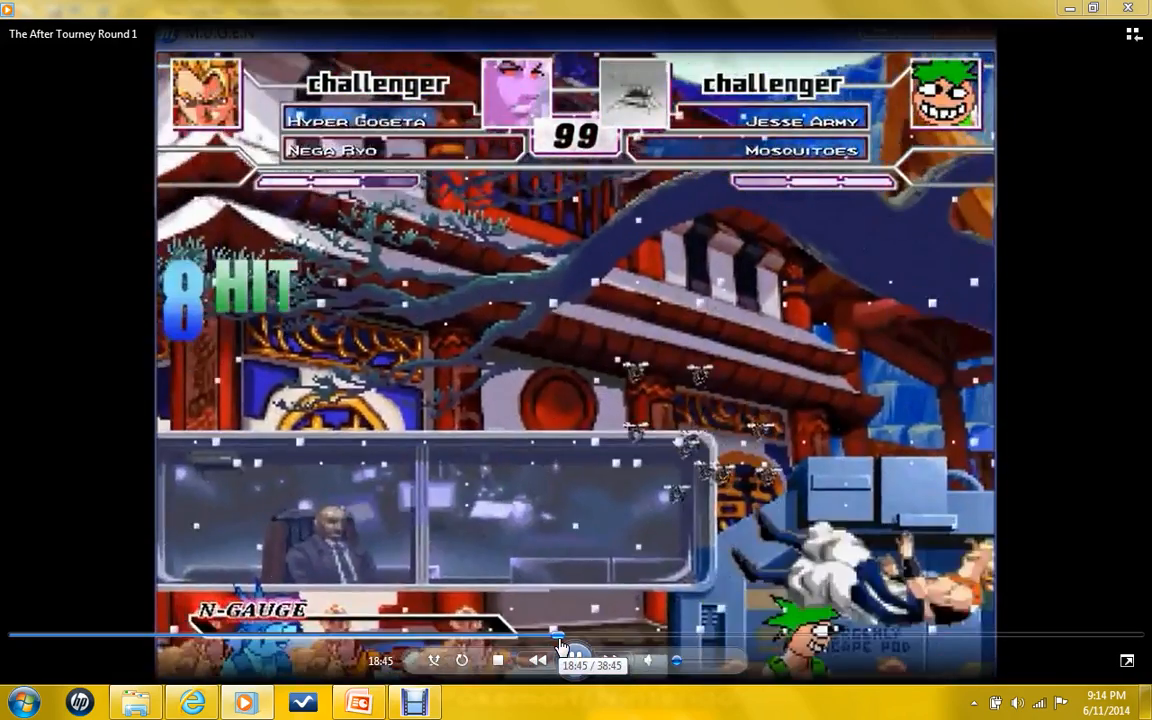
left_click(537, 637)
left_click(527, 637)
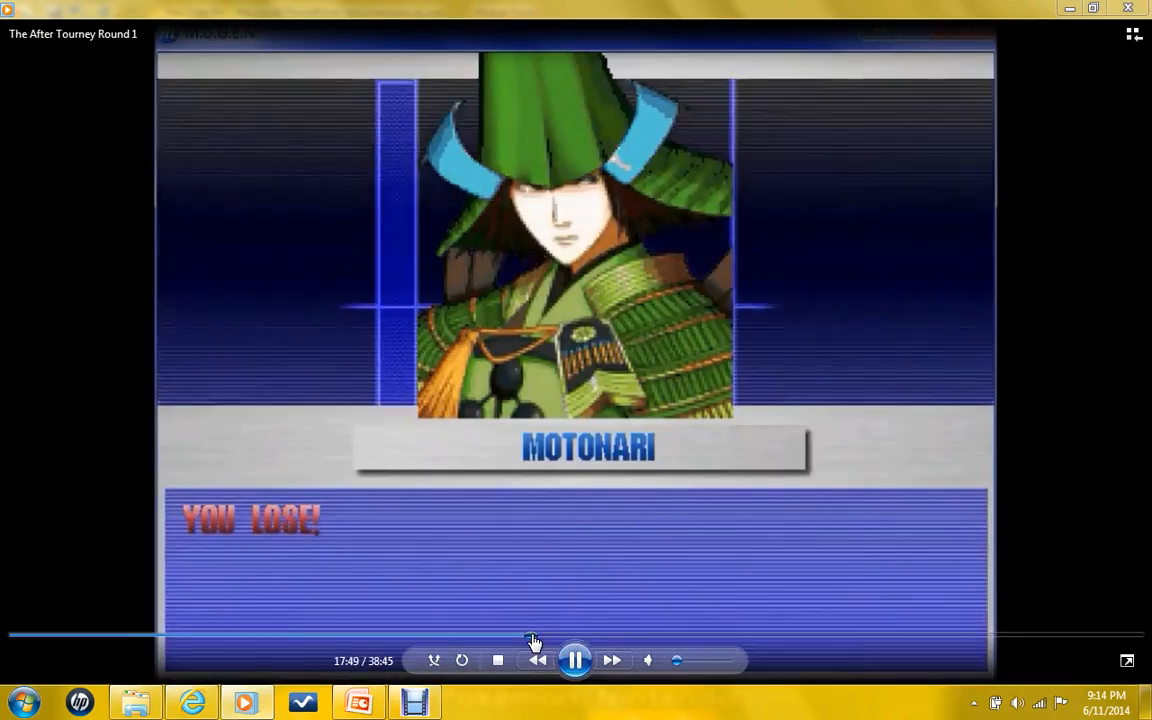
left_click(534, 637)
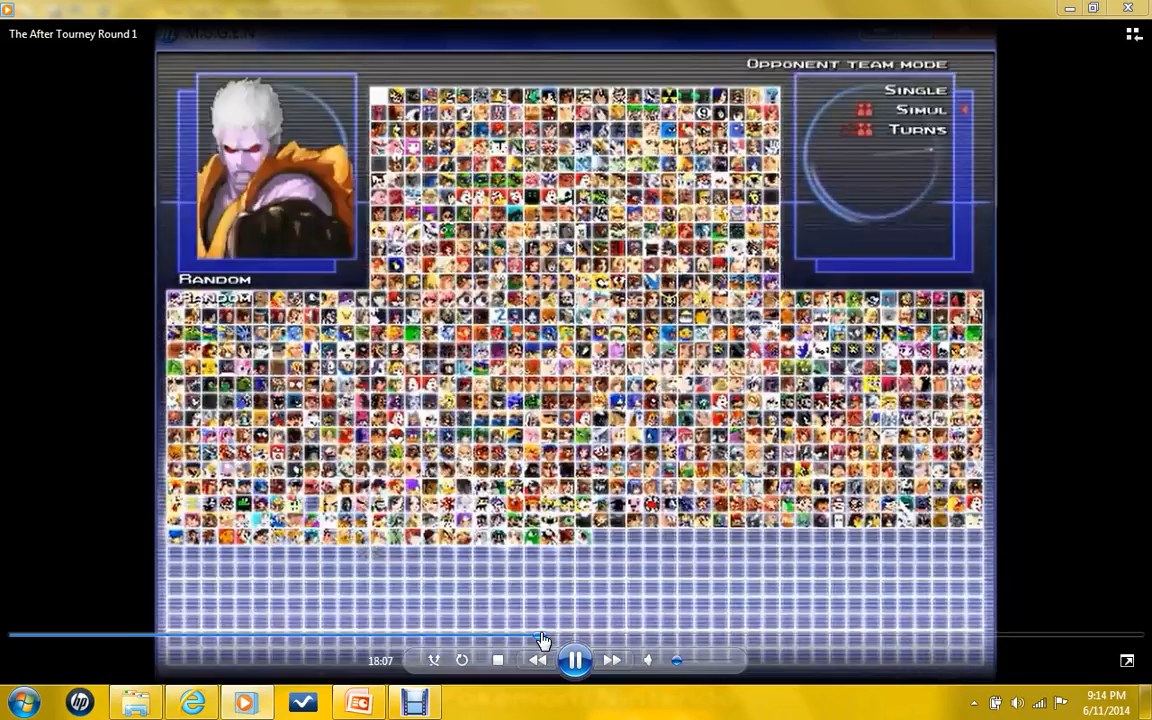
left_click(543, 637)
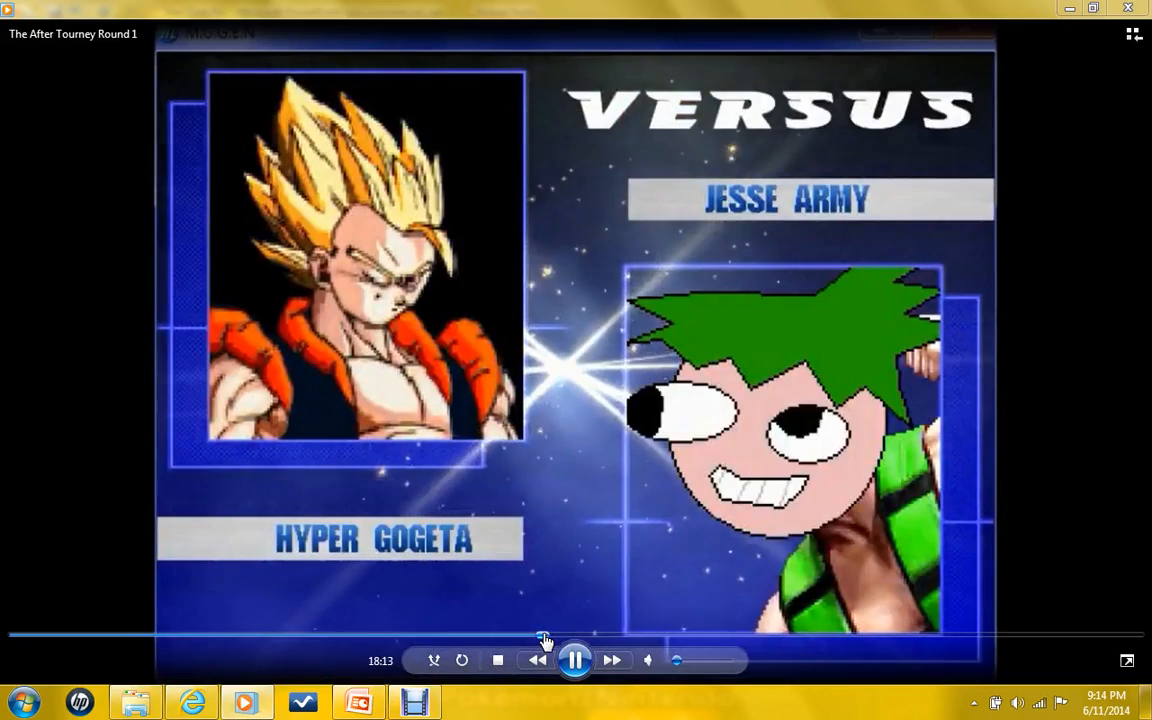
left_click(546, 637)
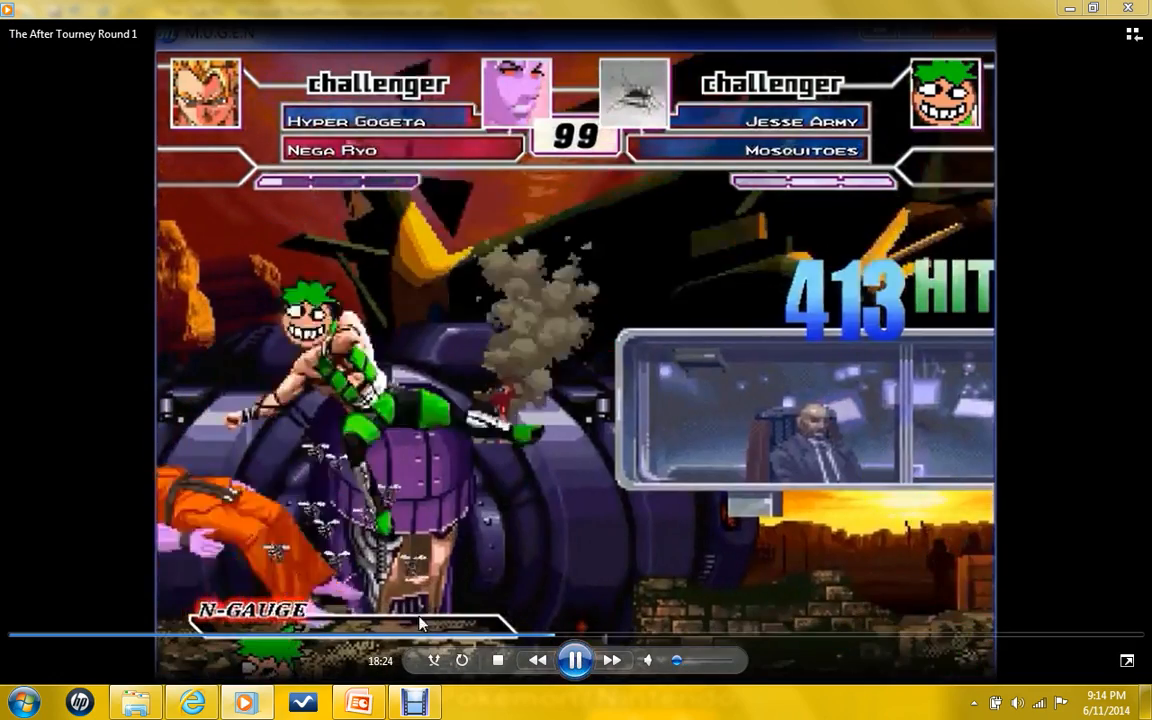
Skip ahead to the Omega Tiger Woods 2013 match near the video's end and examine the paused frame at 36:36.
left_click(735, 636)
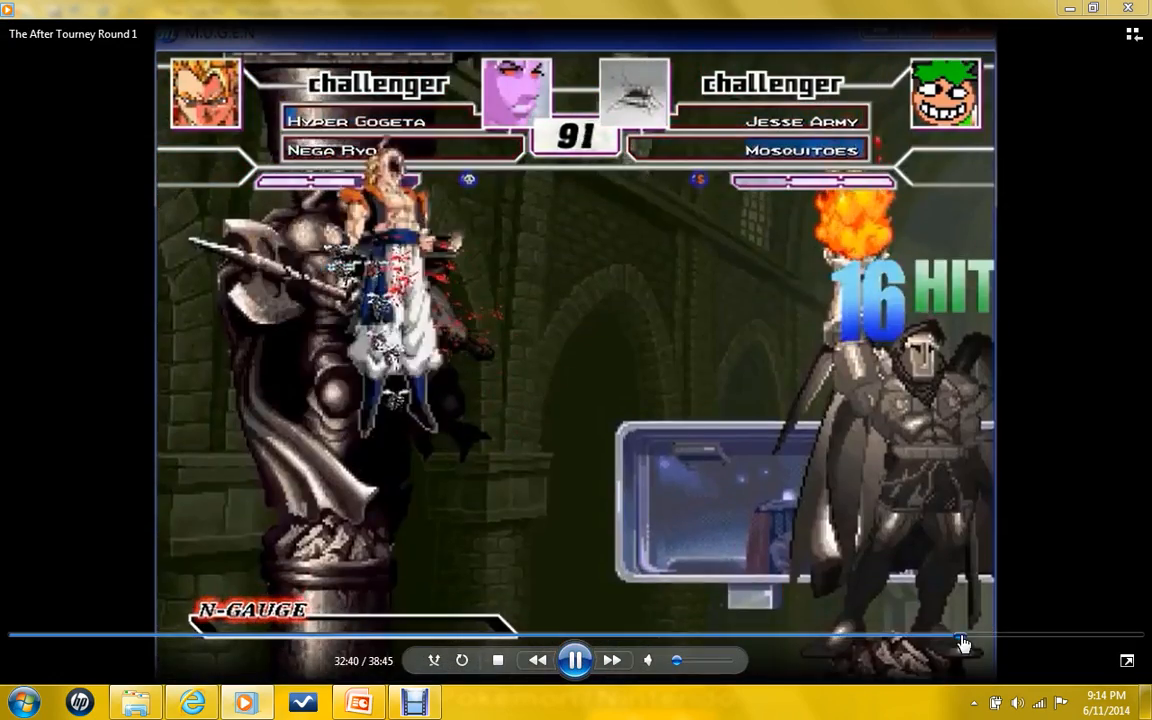
left_click(955, 636)
left_click(1097, 636)
left_click(1085, 636)
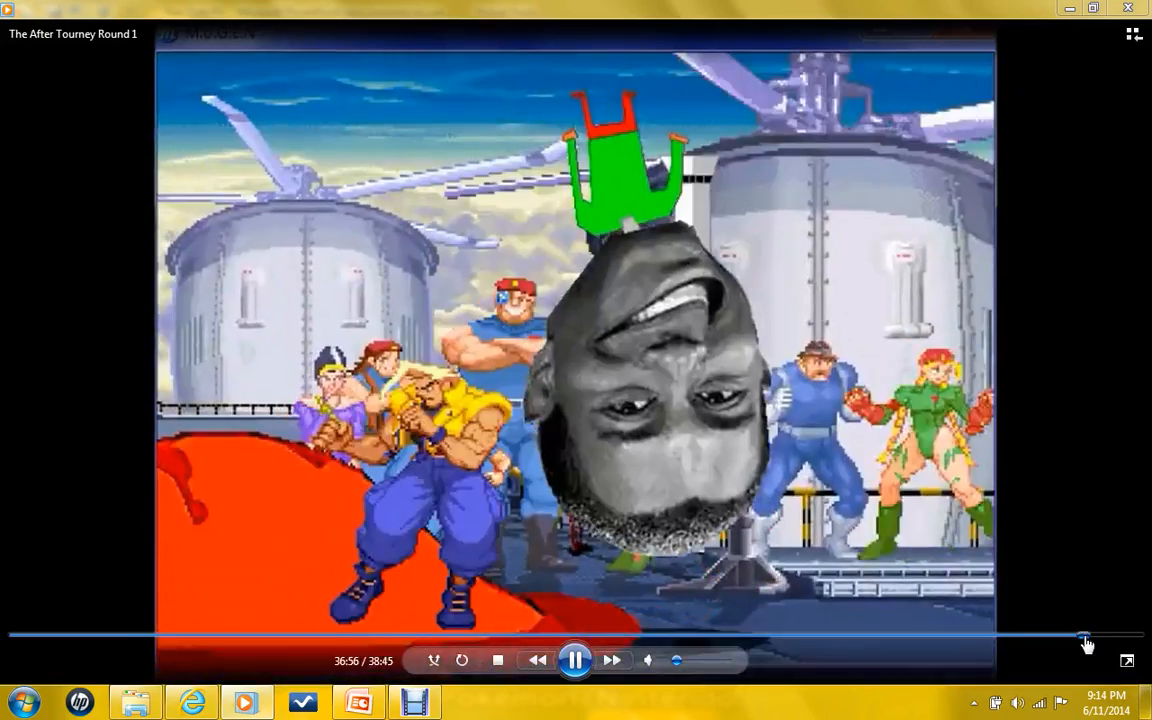
left_click(1073, 637)
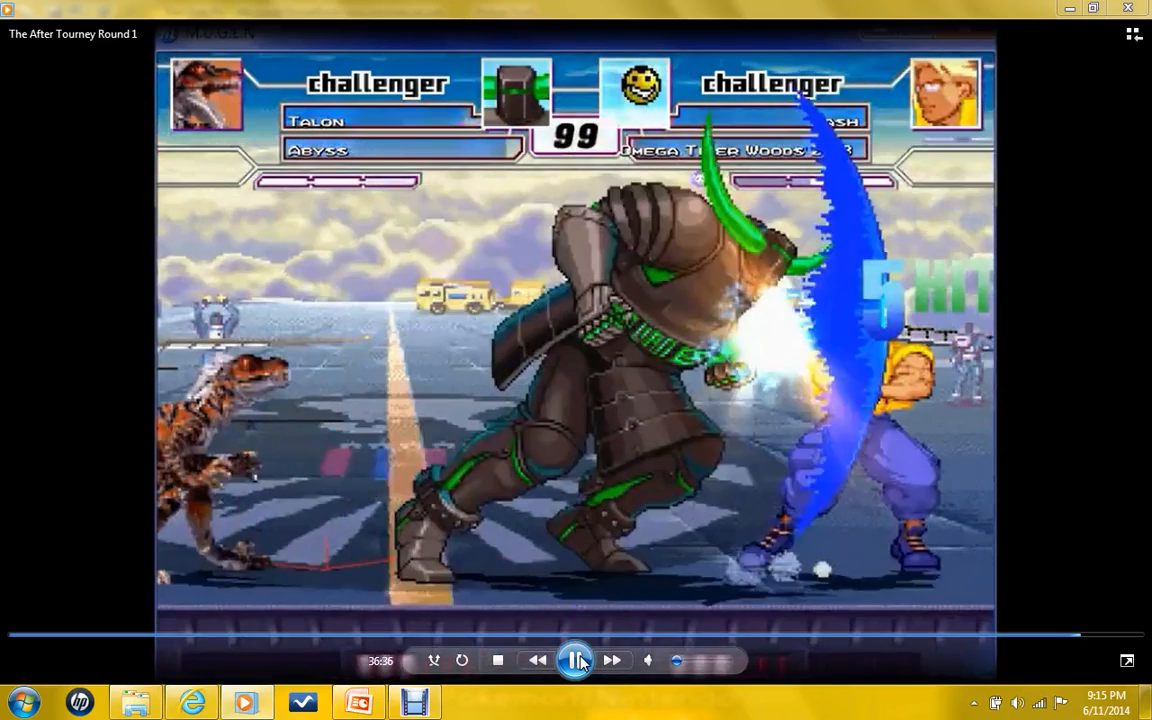
left_click(577, 660)
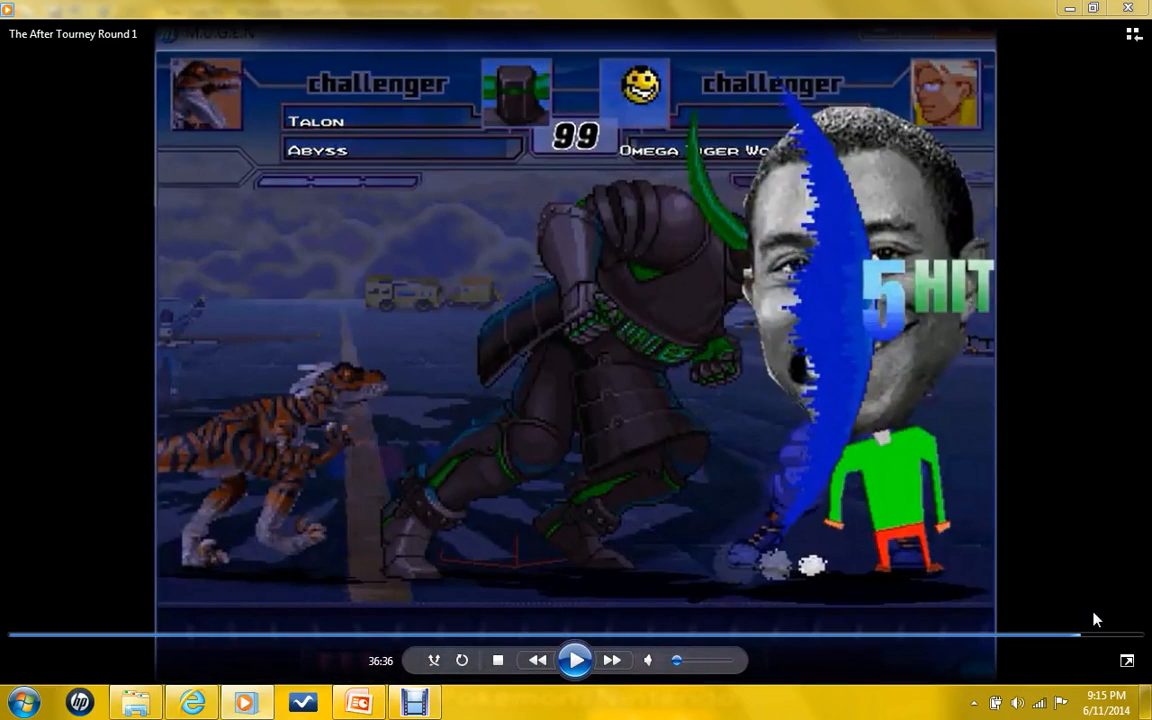
left_click(576, 660)
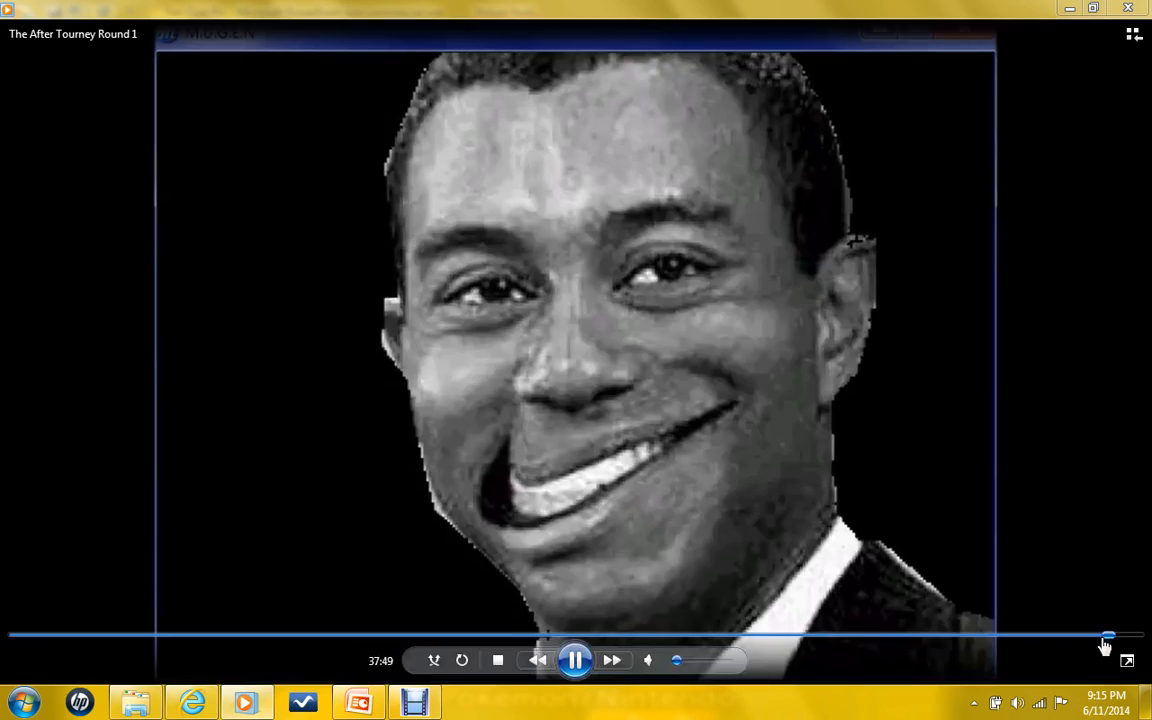
Search the Omega Tiger Woods 2013 match between about 37:20 and 36:18 for a clearer frame, pausing to inspect candidates.
left_click(1097, 636)
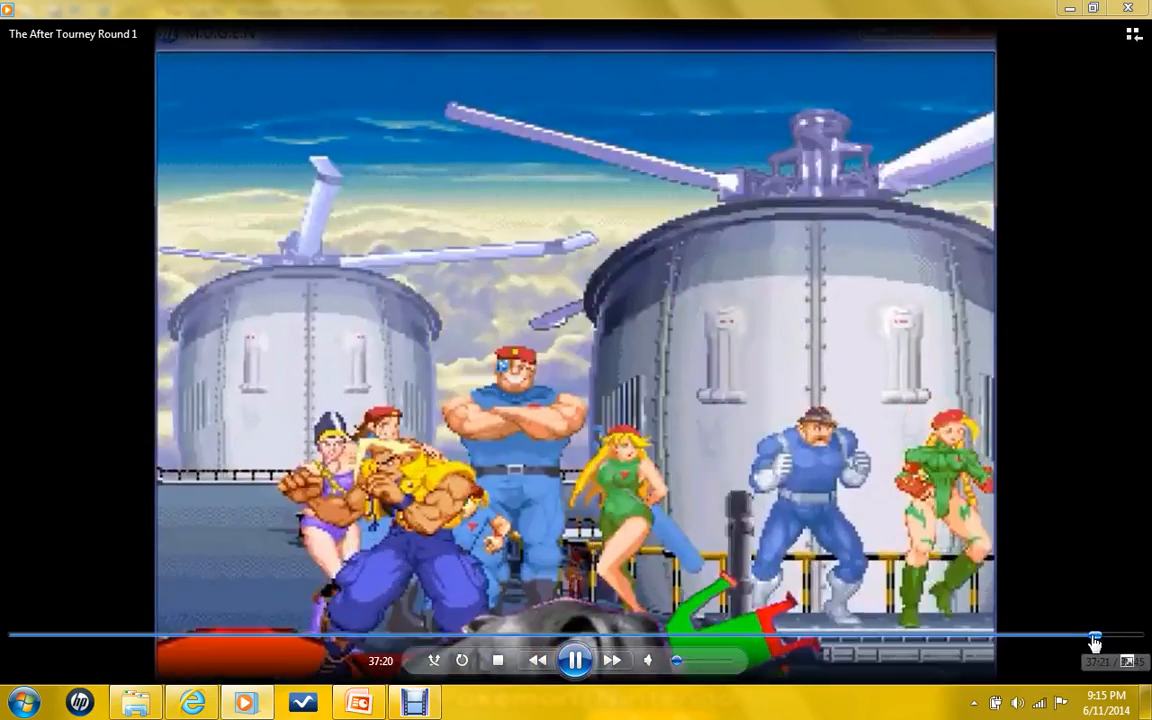
left_click(1090, 636)
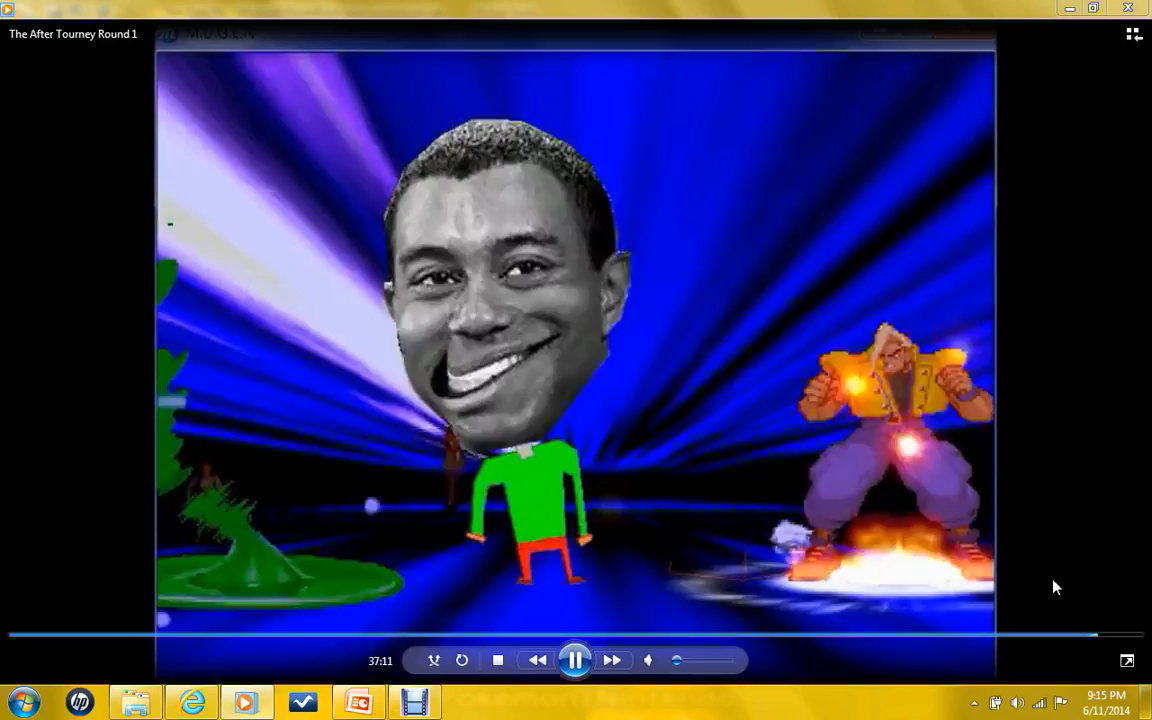
left_click(1090, 636)
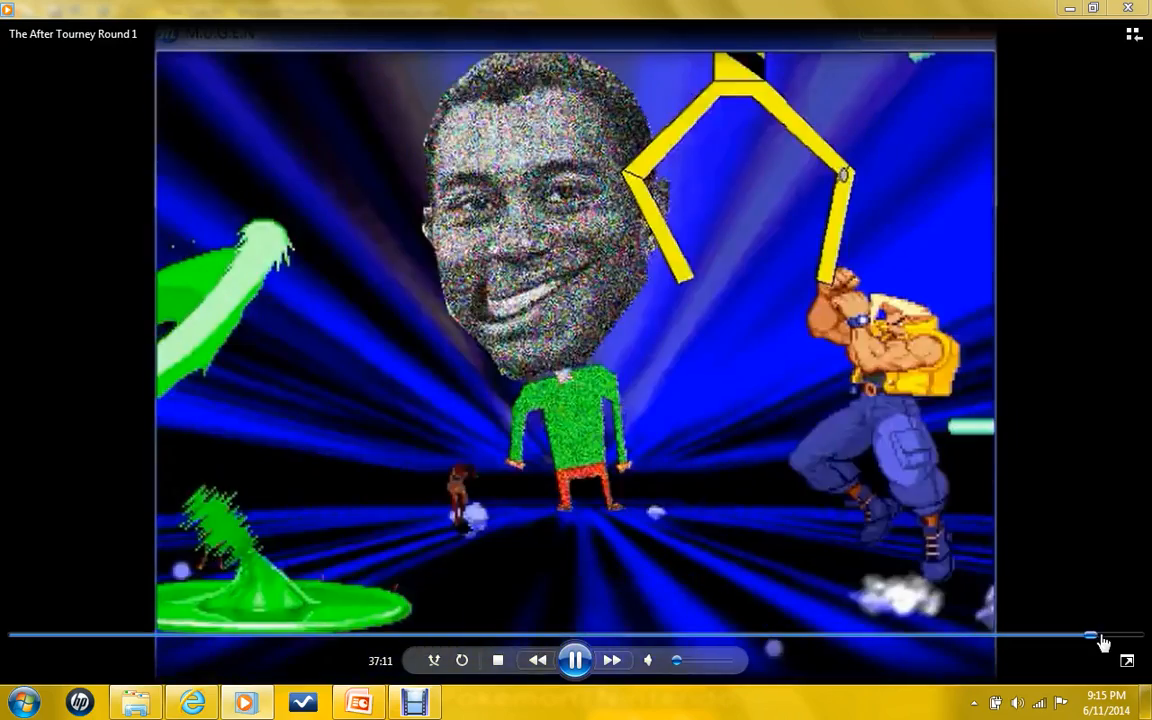
left_click_drag(1088, 636, 1080, 643)
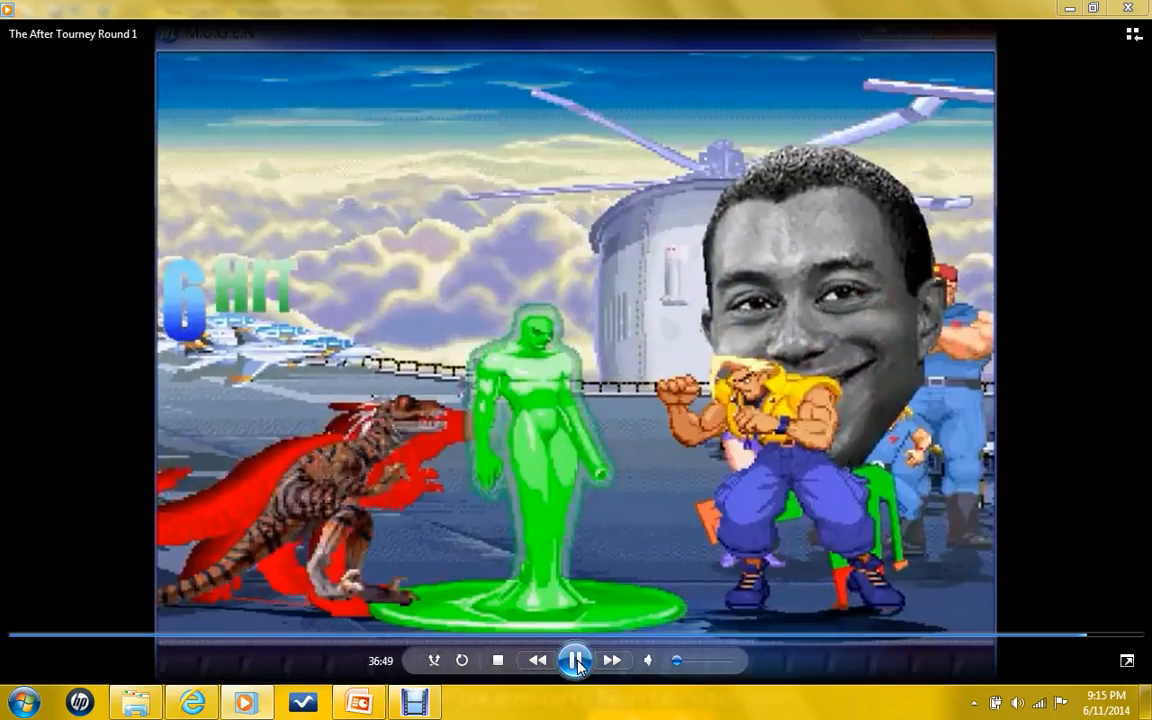
left_click(576, 661)
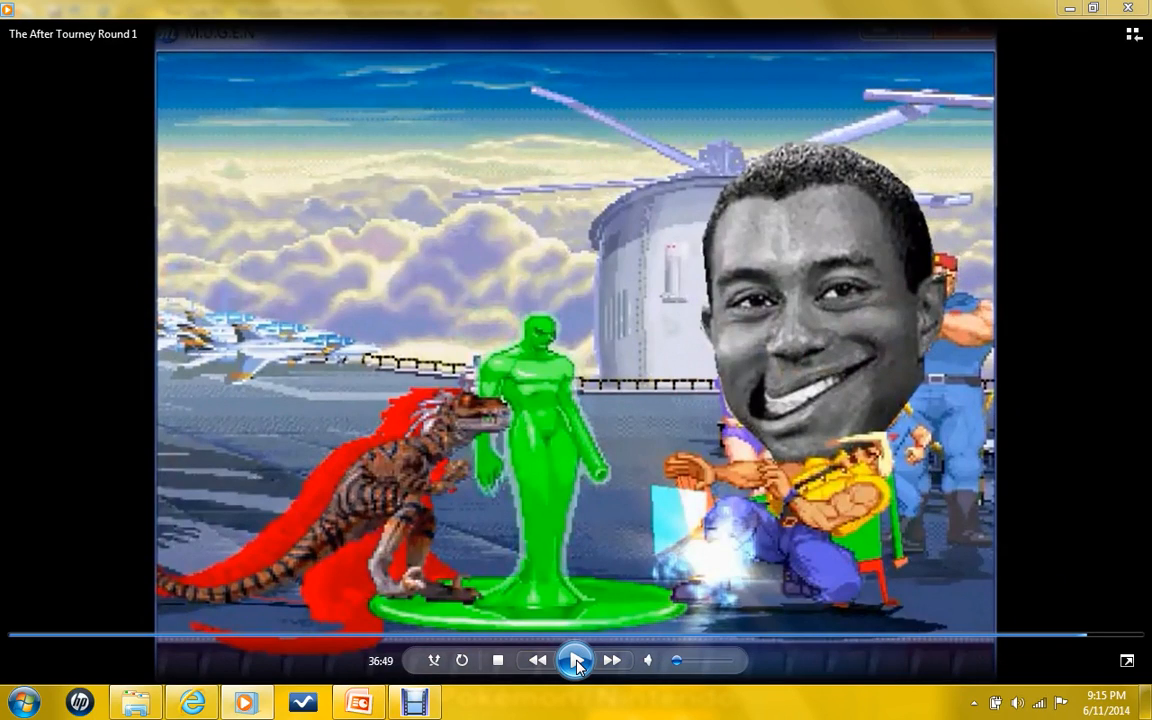
left_click(576, 660)
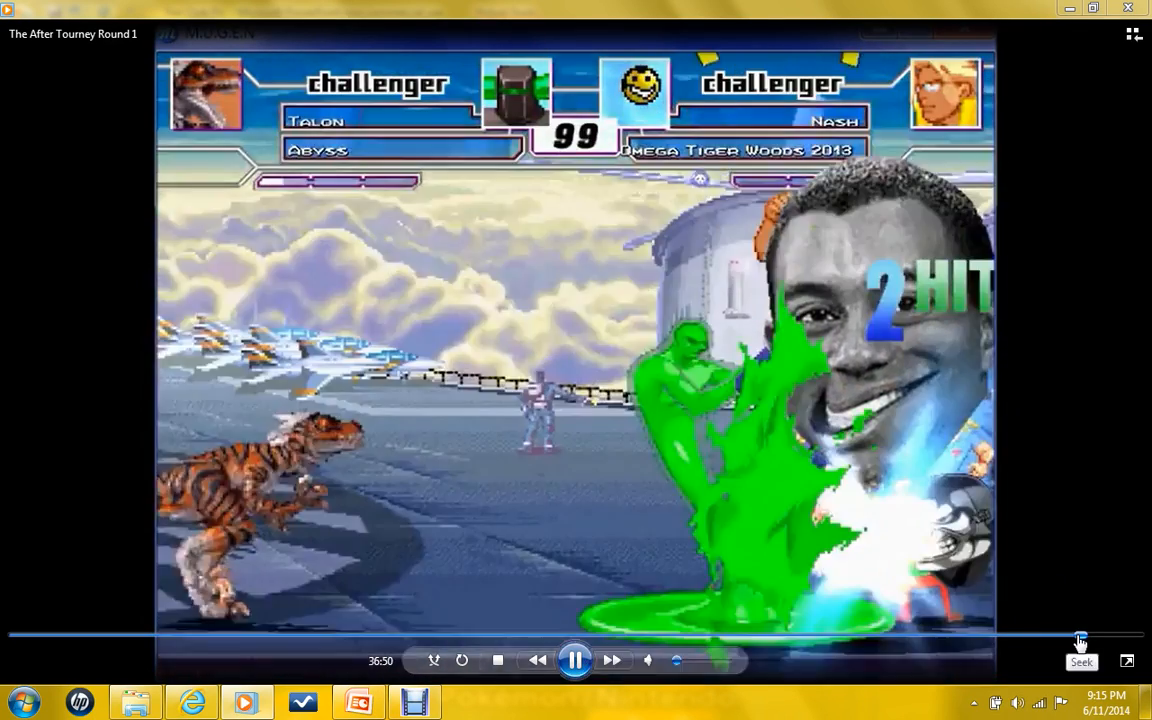
left_click_drag(1080, 637, 1068, 643)
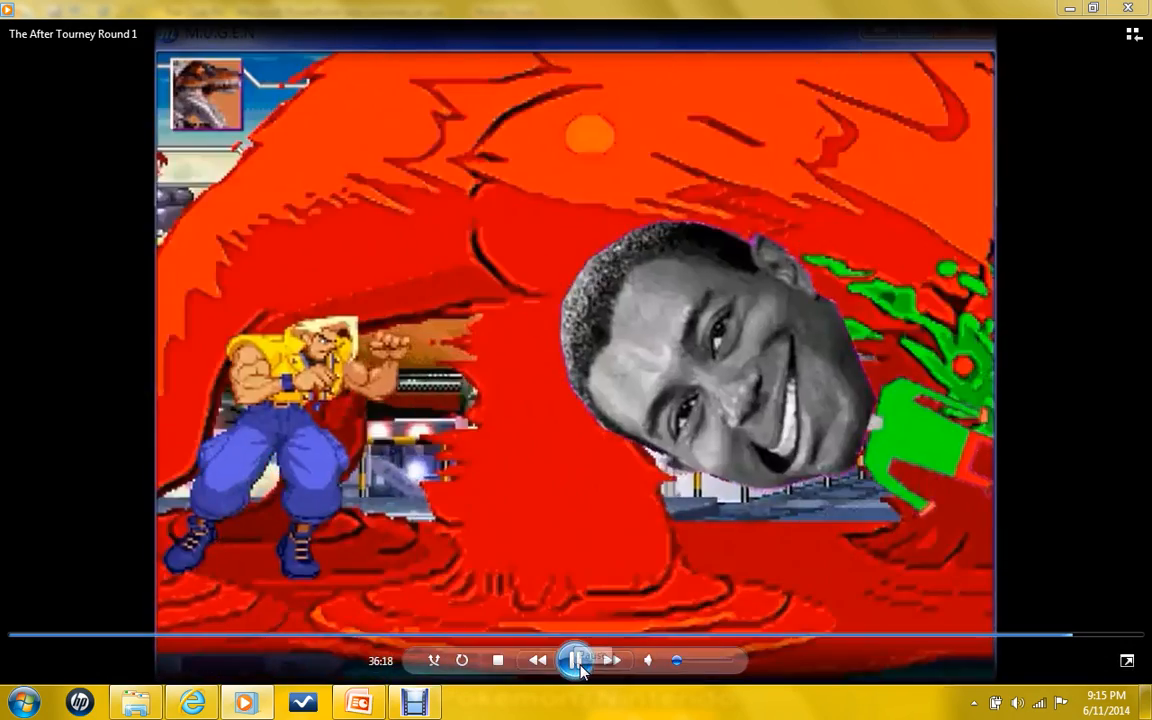
left_click(577, 662)
left_click(577, 661)
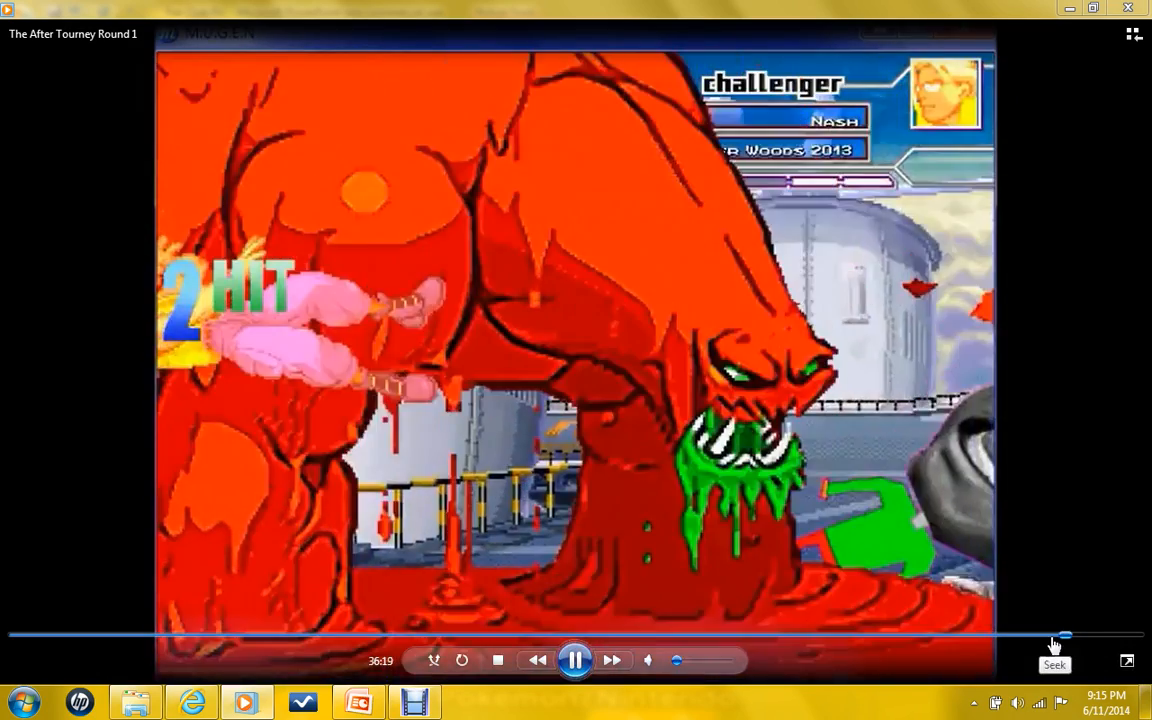
Go back to 35:27 in the video and pause on a brightly lit frame with Omega Tiger Woods standing in full view.
left_click(1050, 637)
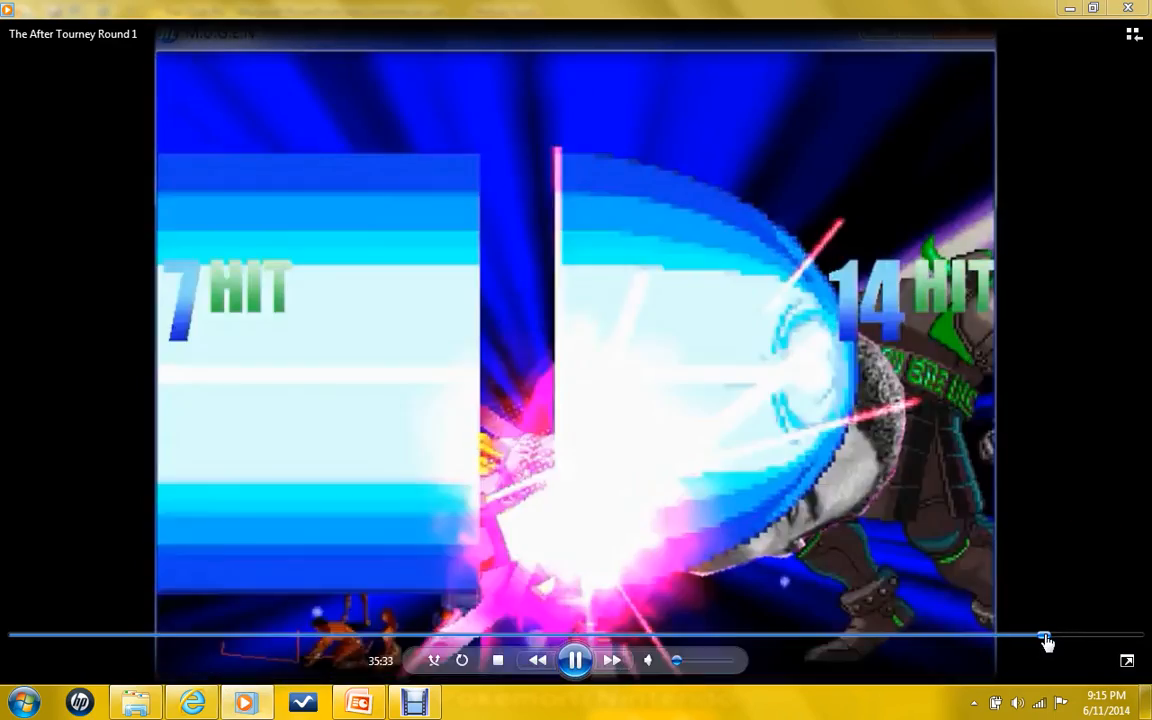
left_click(1043, 637)
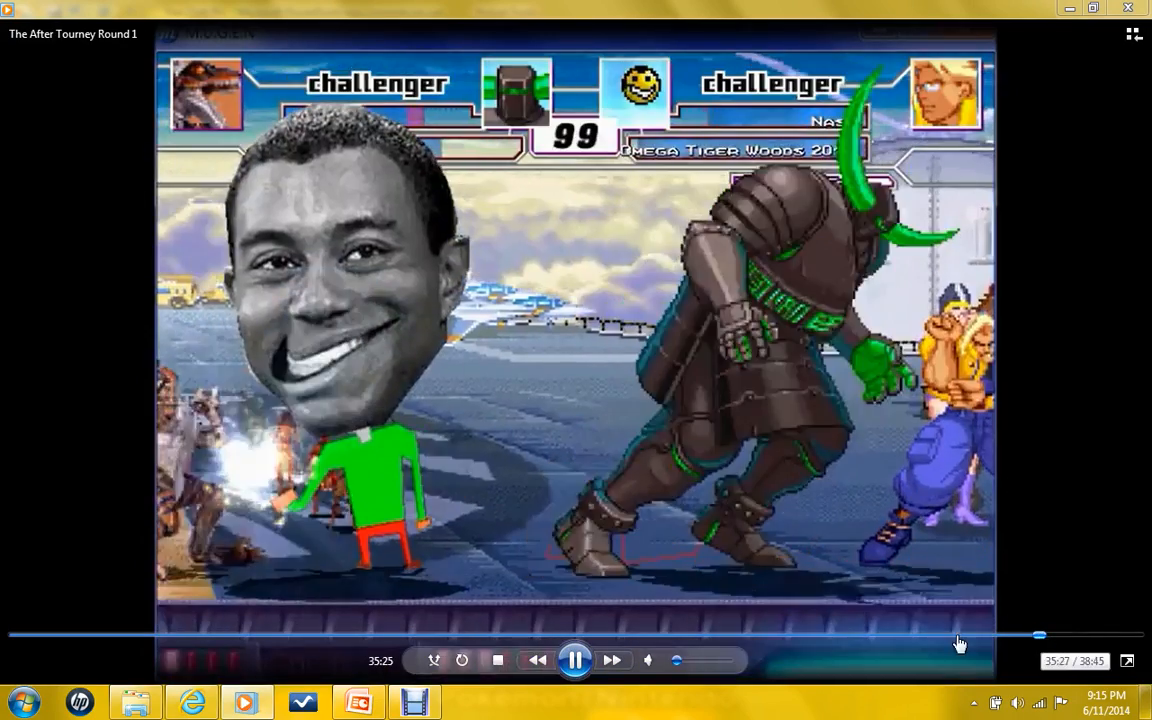
left_click(573, 662)
left_click(573, 662)
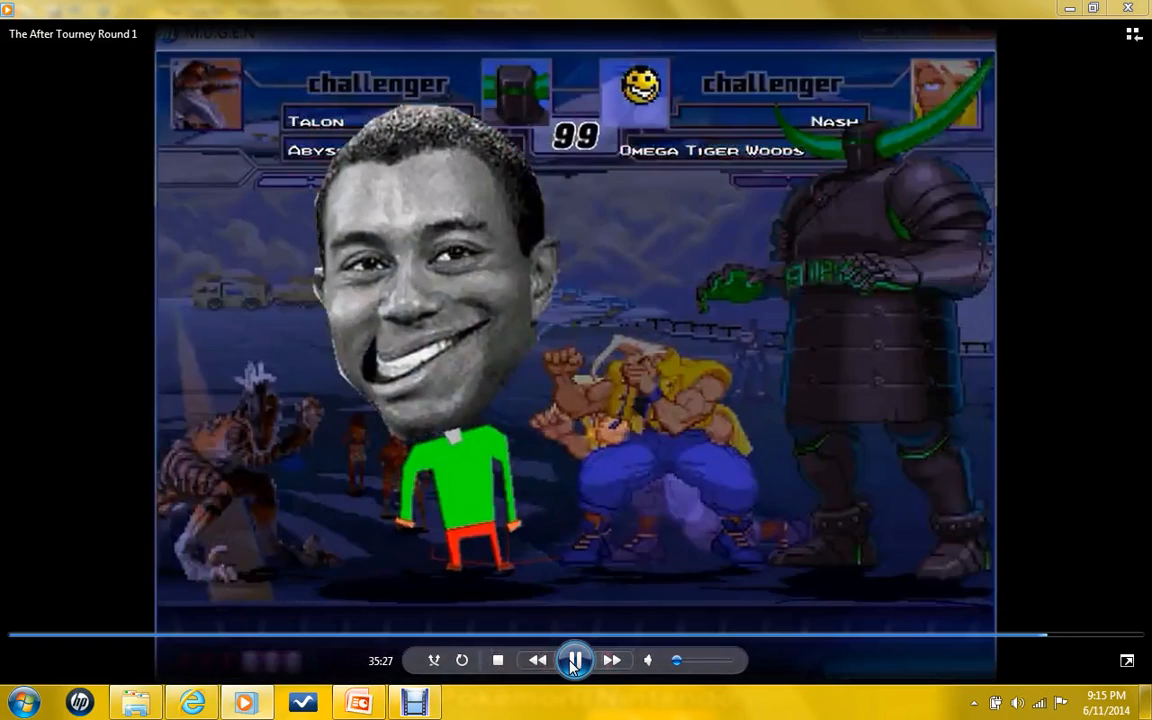
left_click(573, 662)
left_click(573, 662)
left_click(573, 662)
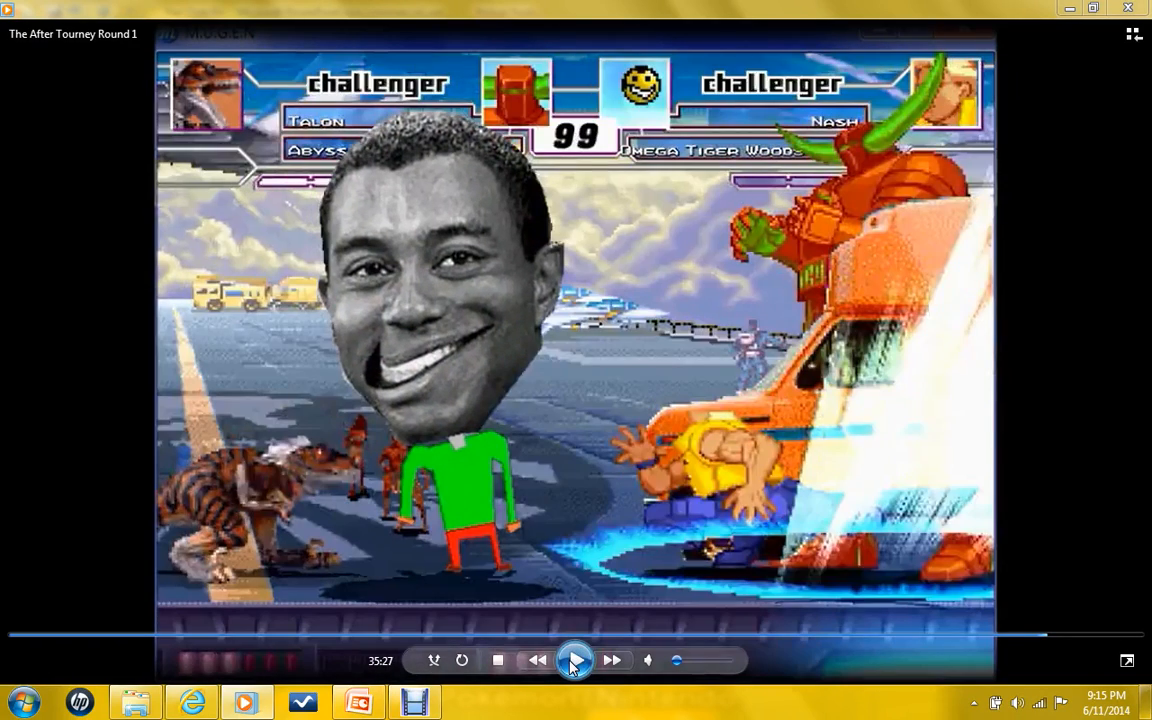
Advance the video in tiny play-and-pause increments to 35:28, stopping with Omega Tiger Woods in full view in front of the orange bus.
left_click(573, 662)
left_click(573, 662)
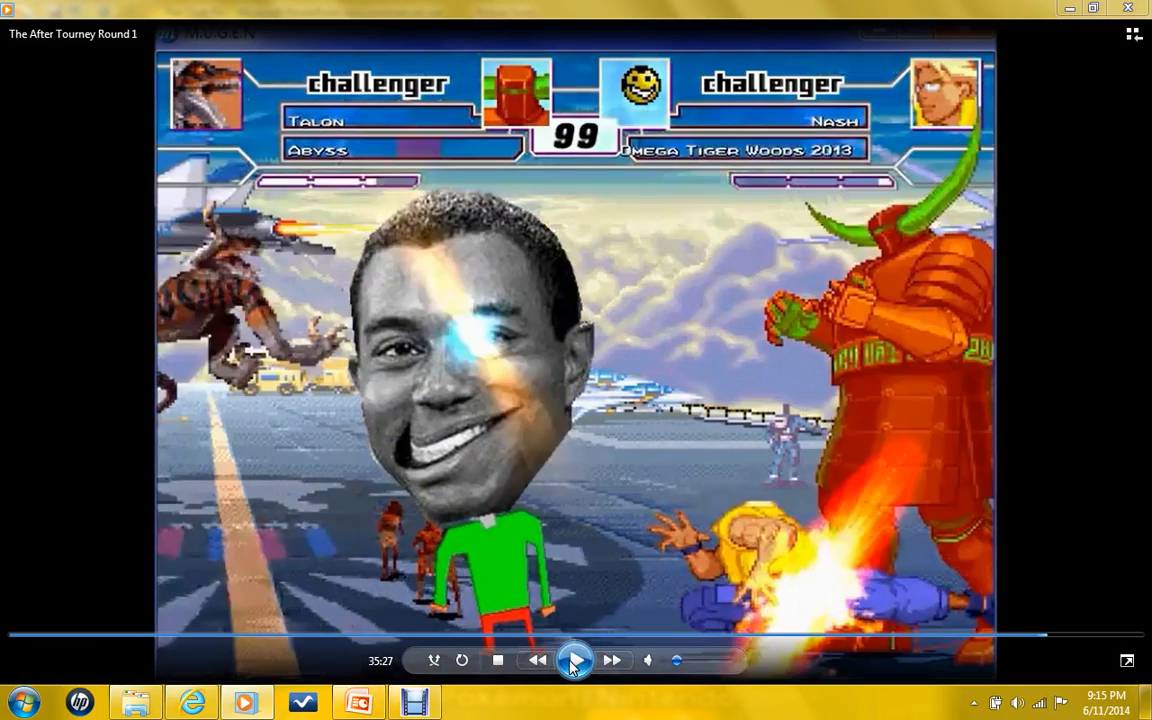
left_click(573, 662)
left_click(573, 662)
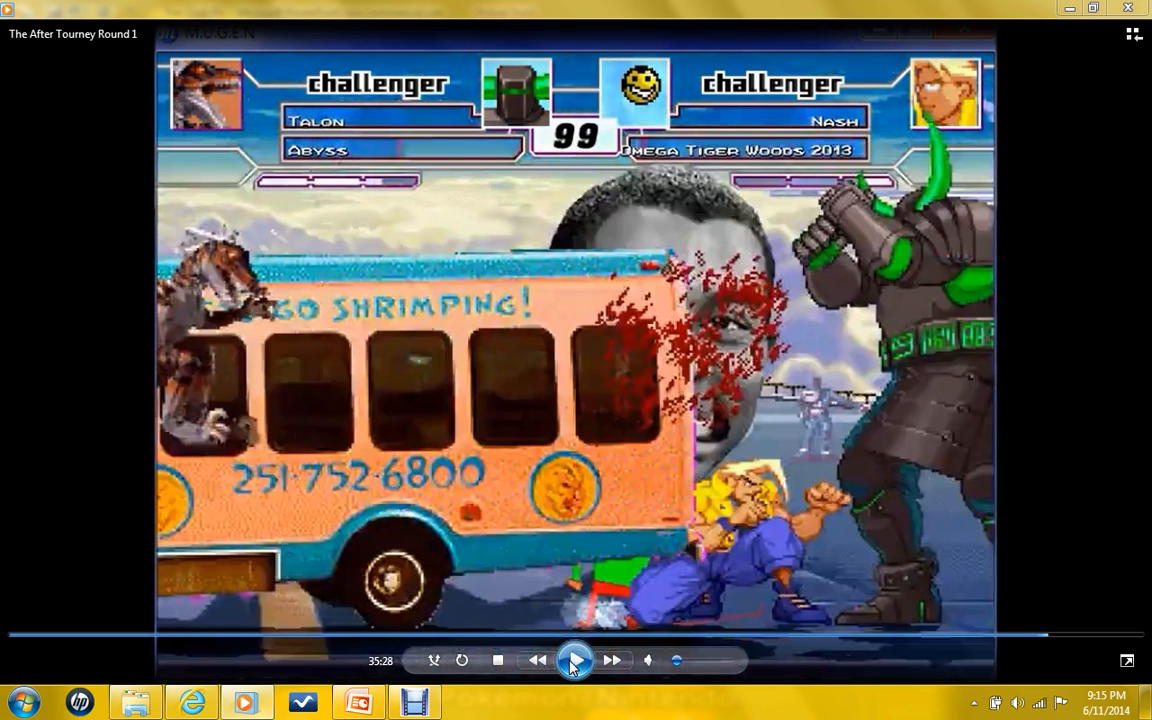
left_click(573, 662)
left_click(573, 662)
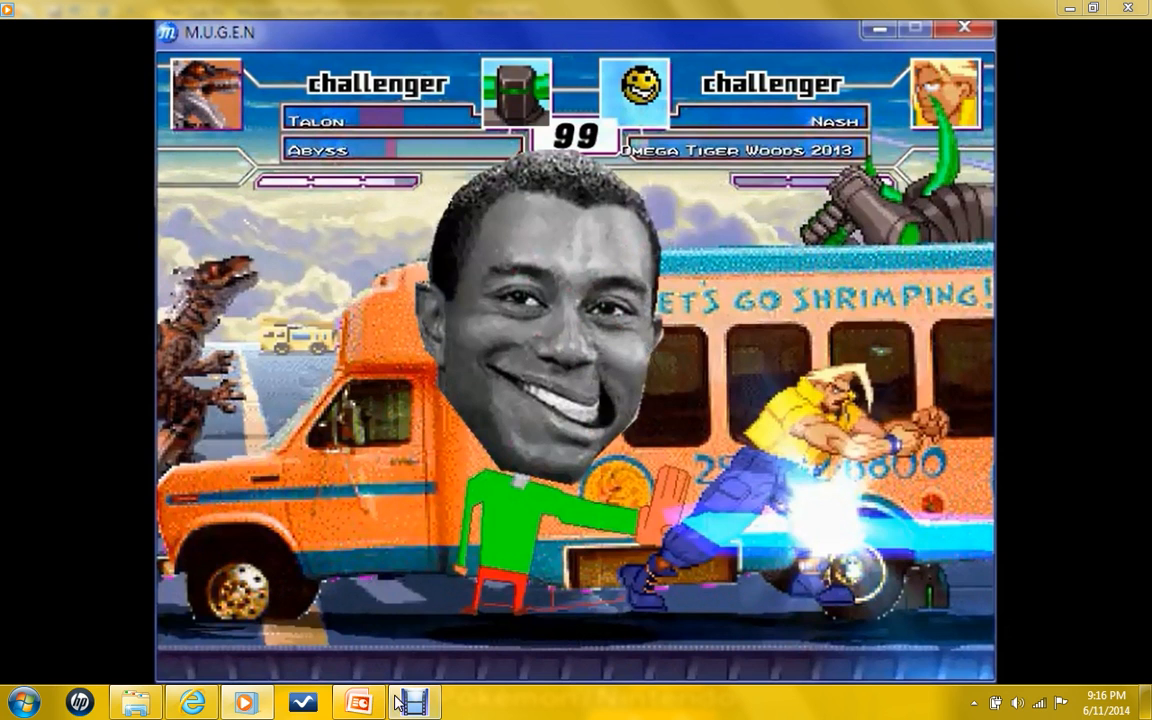
Switch to PowerPoint, paste the captured frame onto slide 16, and crop off the window title, taskbar and black side bars to about 7.25" by 10".
left_click(358, 703)
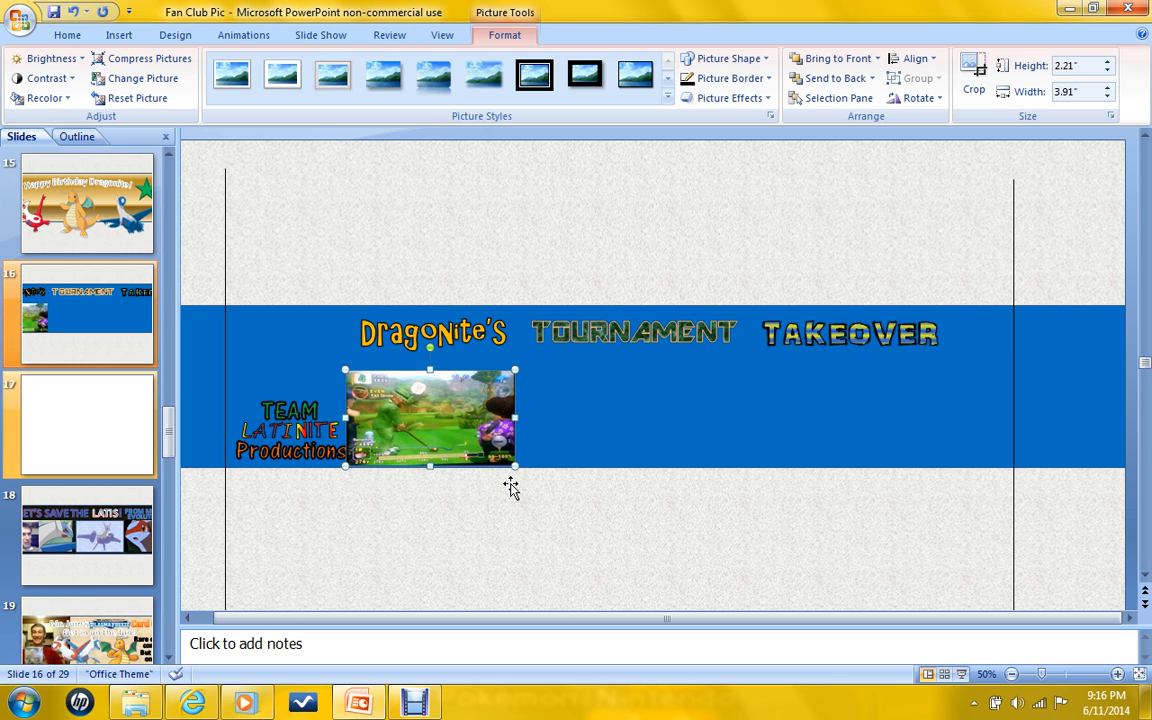
key("ctrl+v")
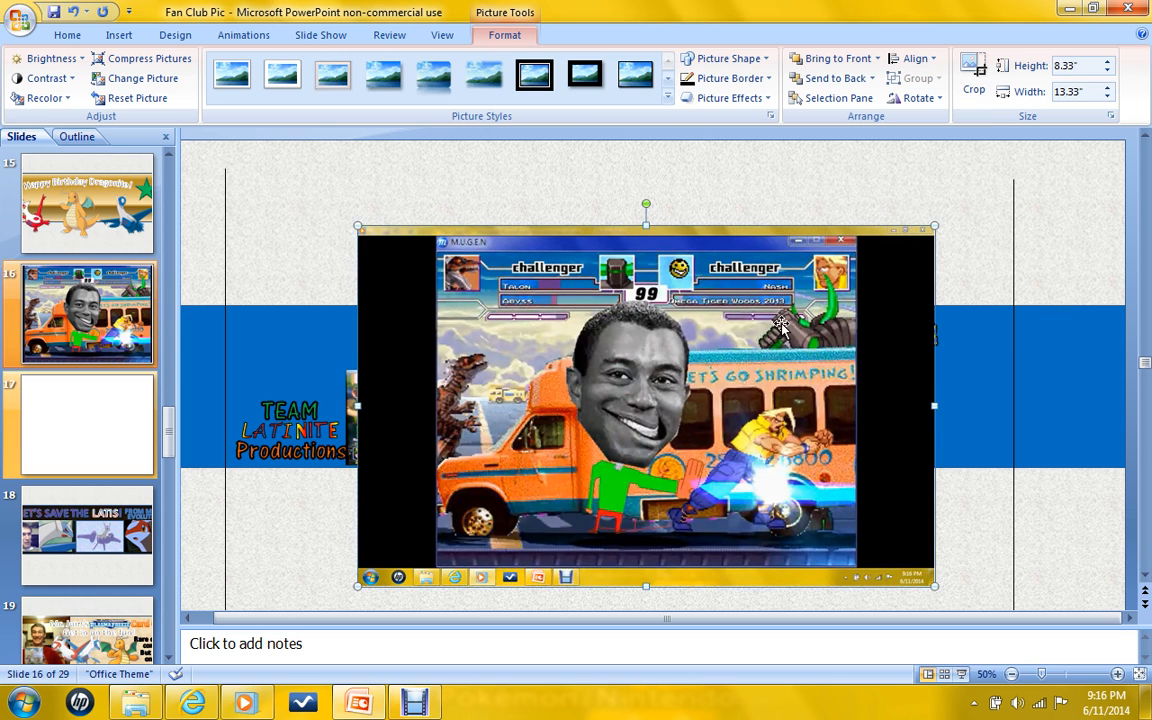
left_click(973, 80)
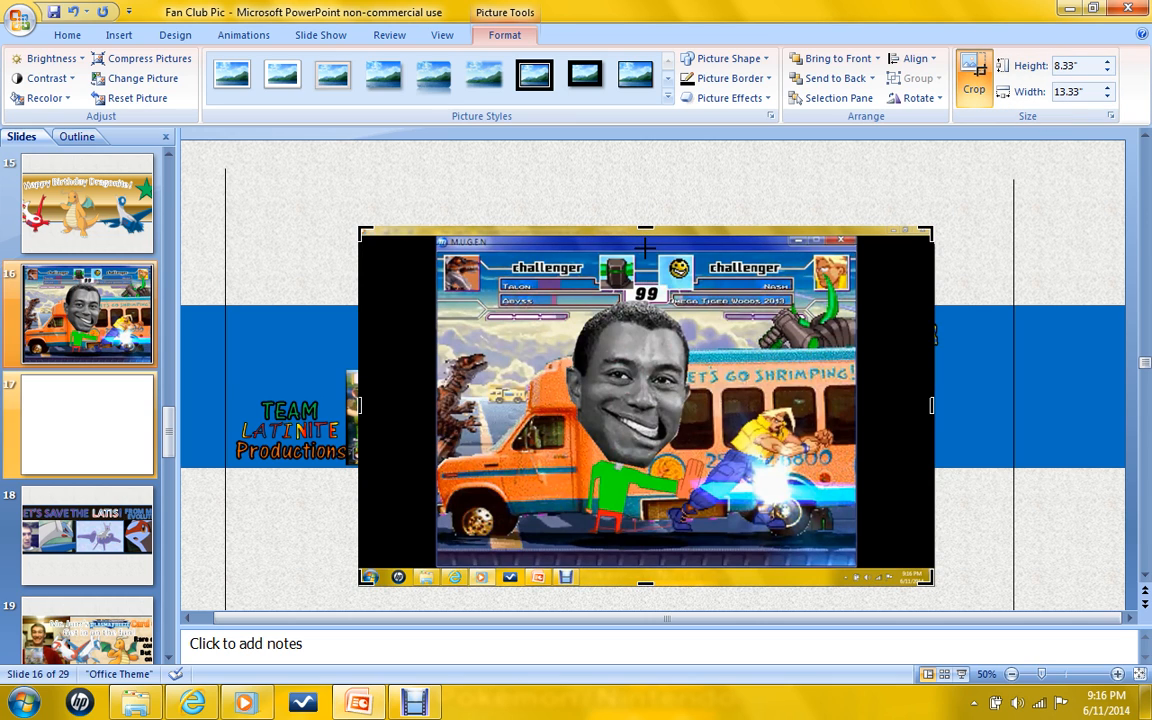
left_click_drag(645, 251, 645, 256)
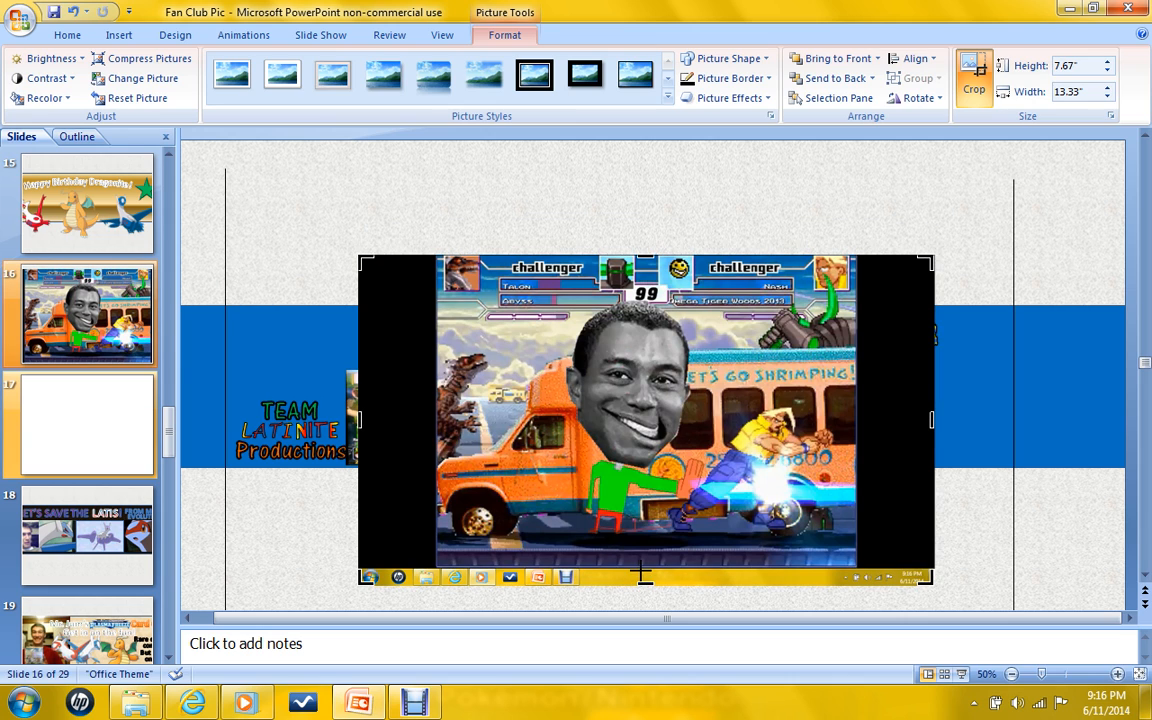
left_click_drag(645, 574, 645, 566)
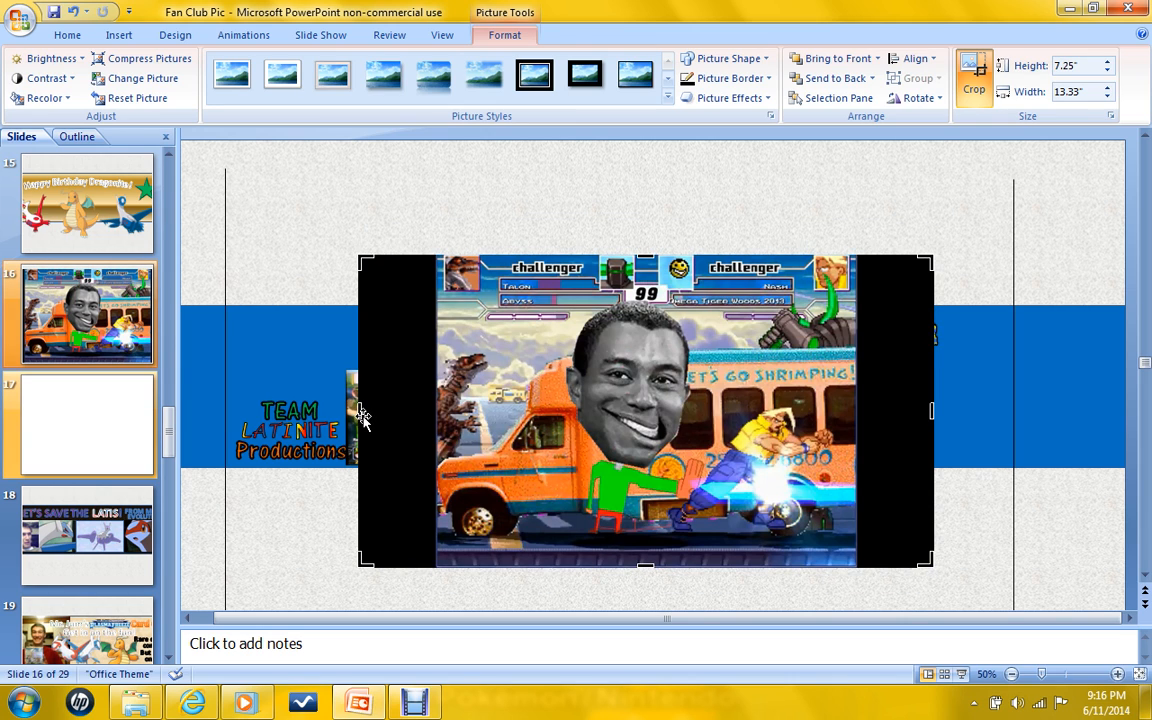
left_click_drag(361, 410, 431, 410)
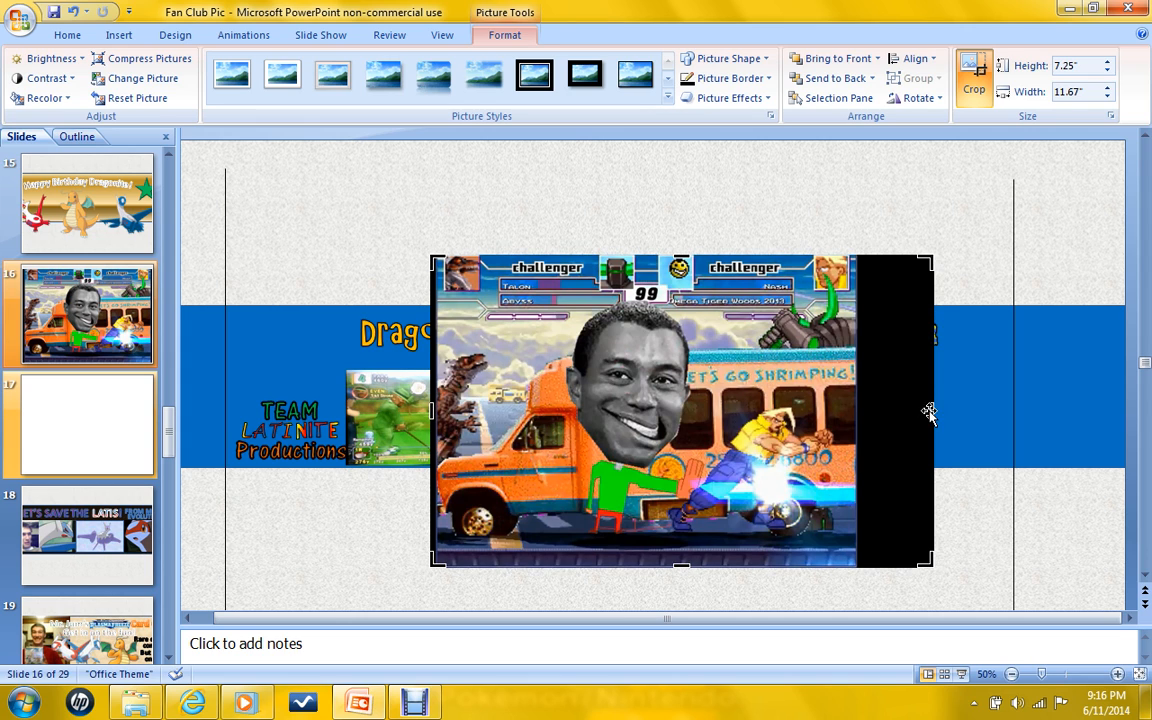
left_click_drag(932, 410, 860, 410)
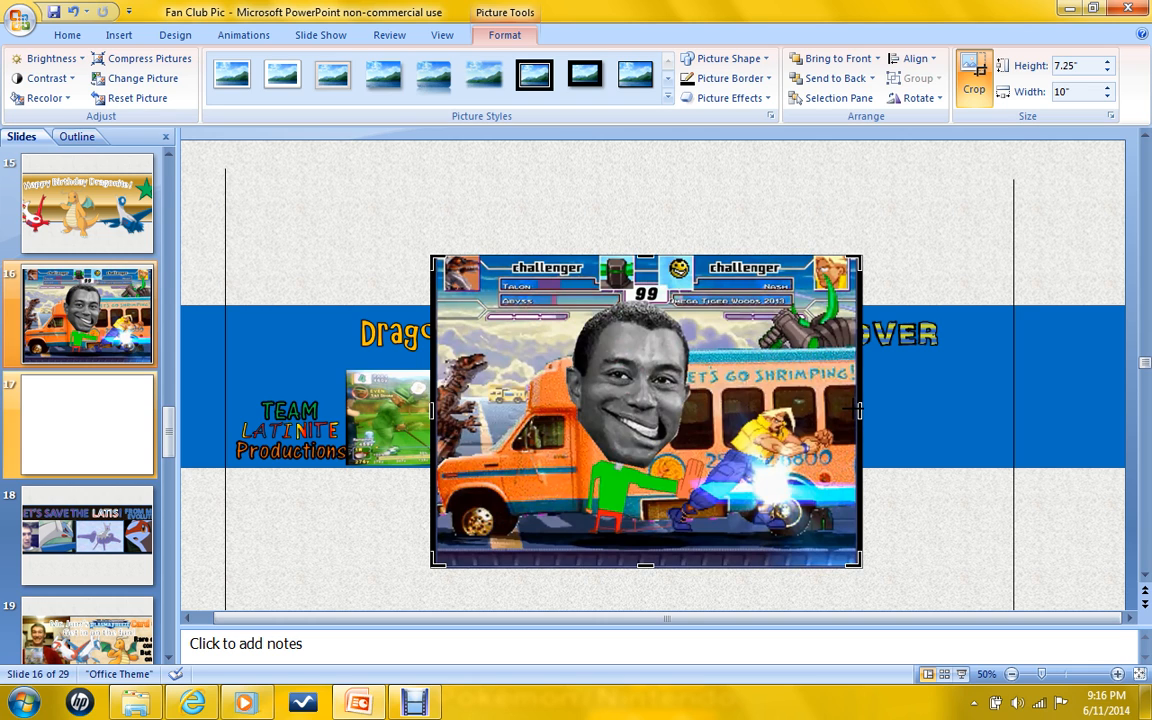
left_click(978, 85)
Shrink the Tiger Woods picture to about 2.78" by 3.83" at the blue band's right end, and shift the golf picture slightly left.
left_click_drag(424, 251, 693, 504)
left_click_drag(785, 526, 835, 438)
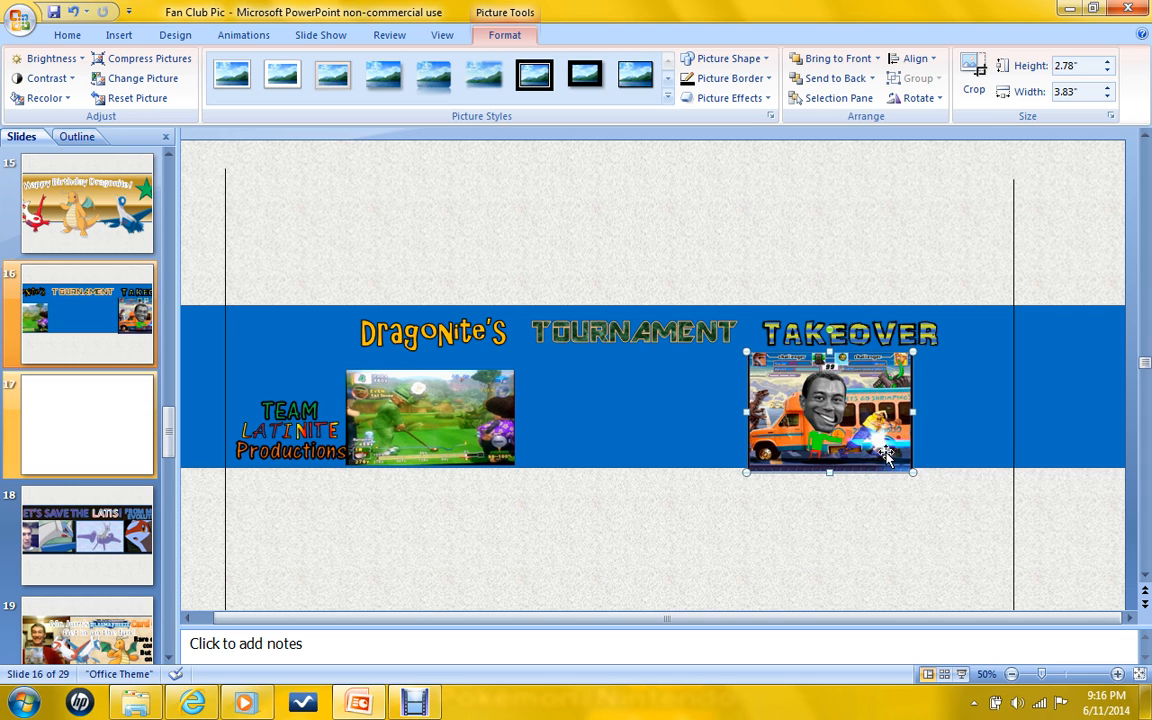
left_click_drag(913, 444, 985, 434)
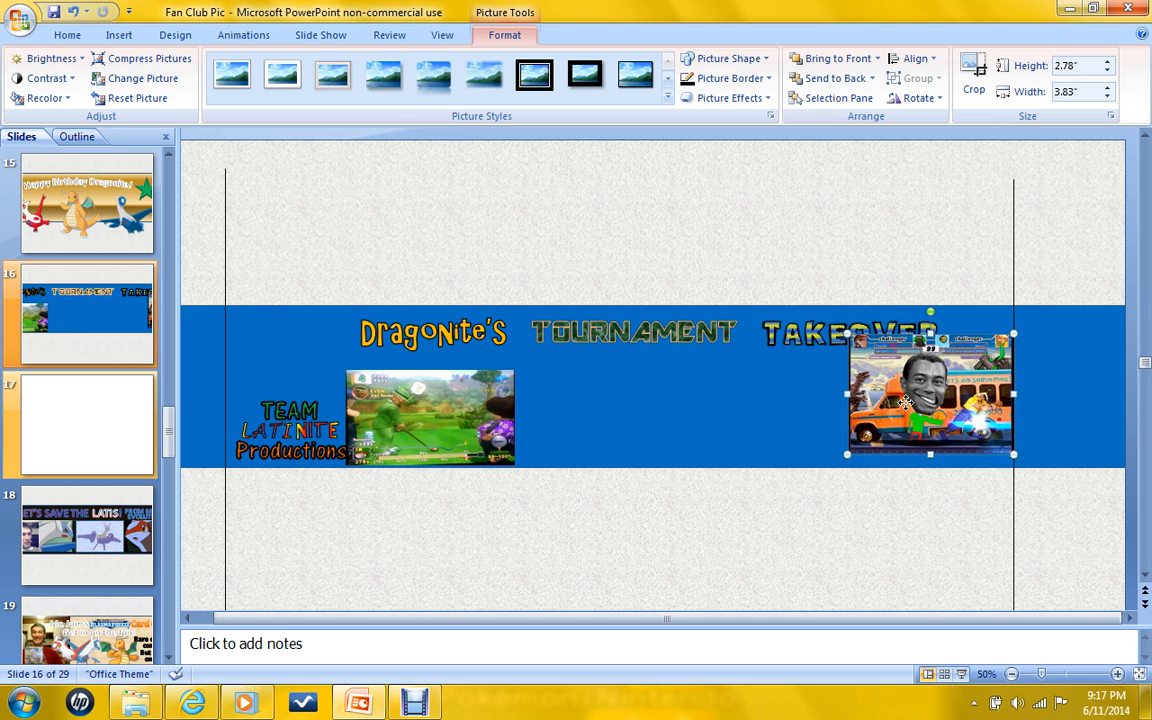
left_click_drag(904, 402, 930, 436)
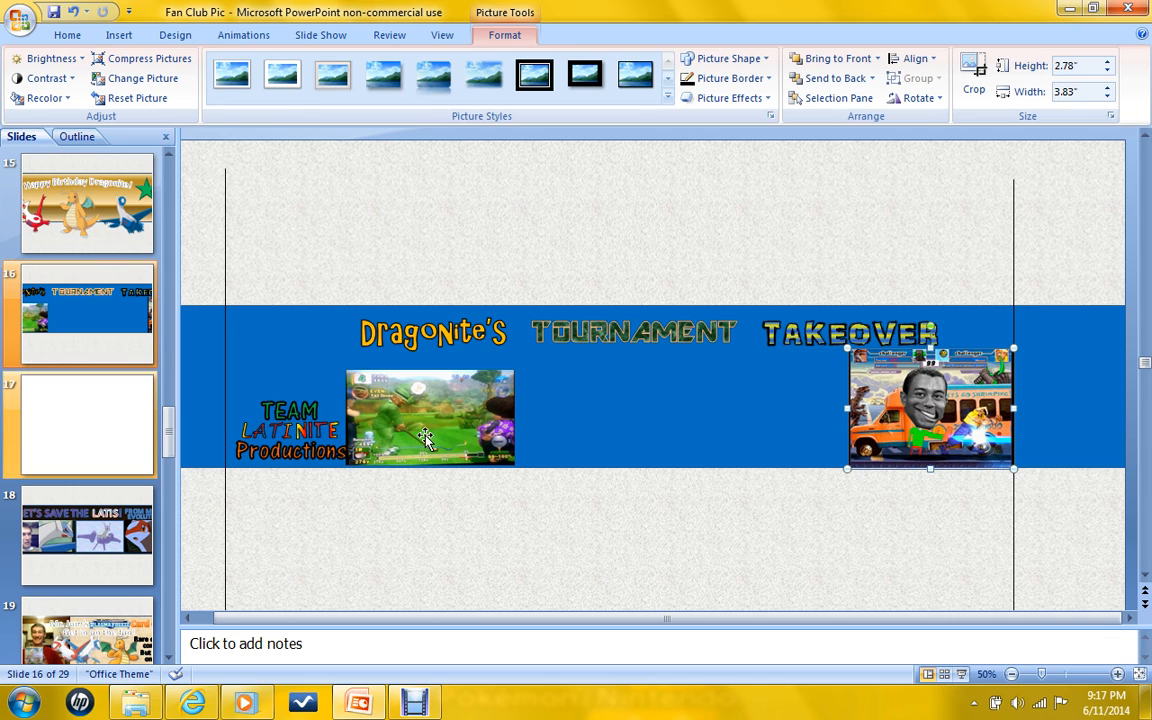
left_click(426, 438)
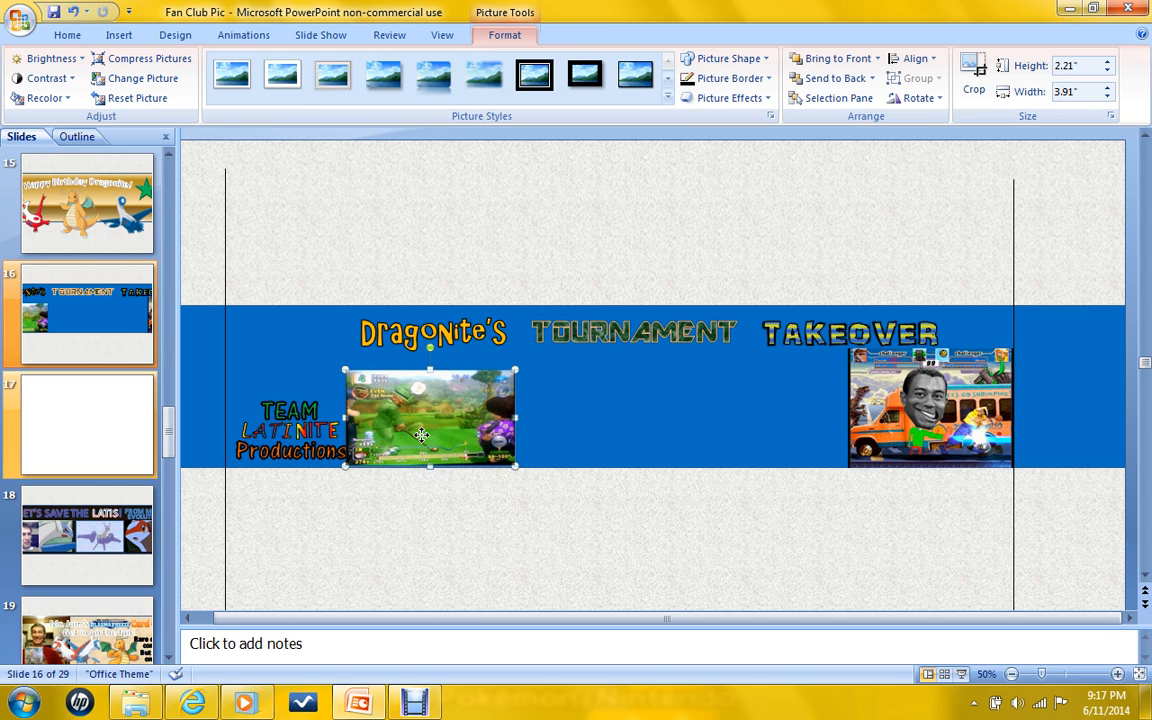
left_click_drag(421, 435, 408, 435)
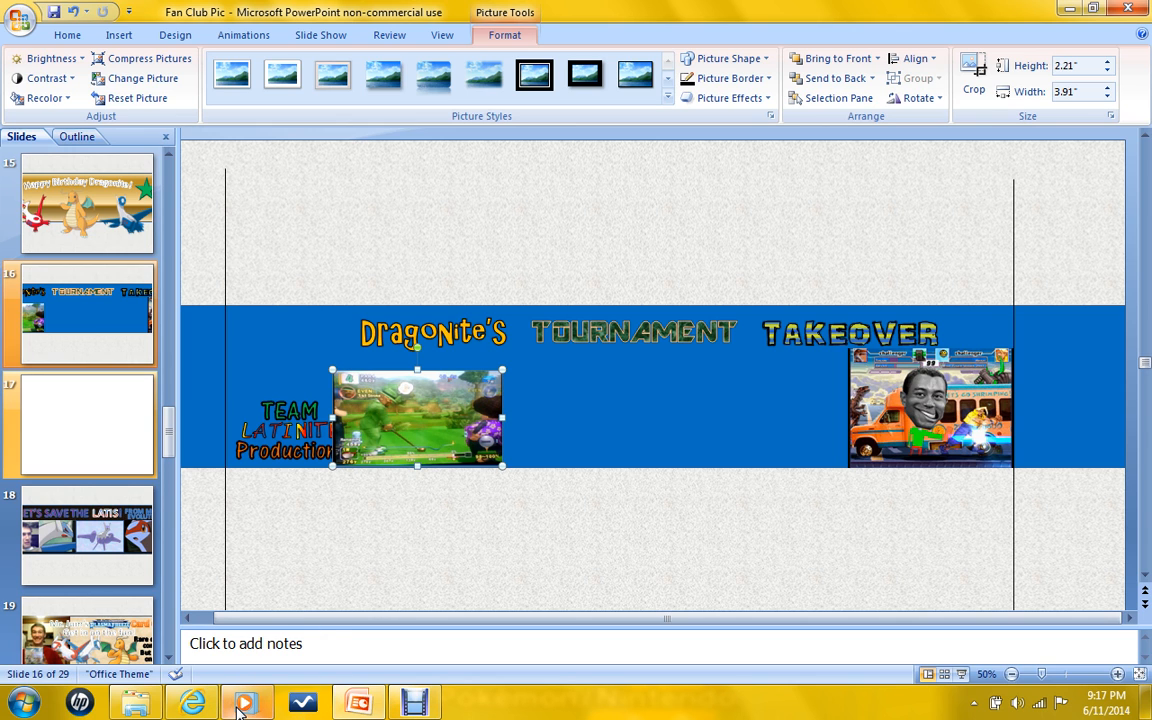
Minimize the Mugen video's player and browse the Videos library to the PBR folder inside Fully Completed Projects.
mouse_move(247, 703)
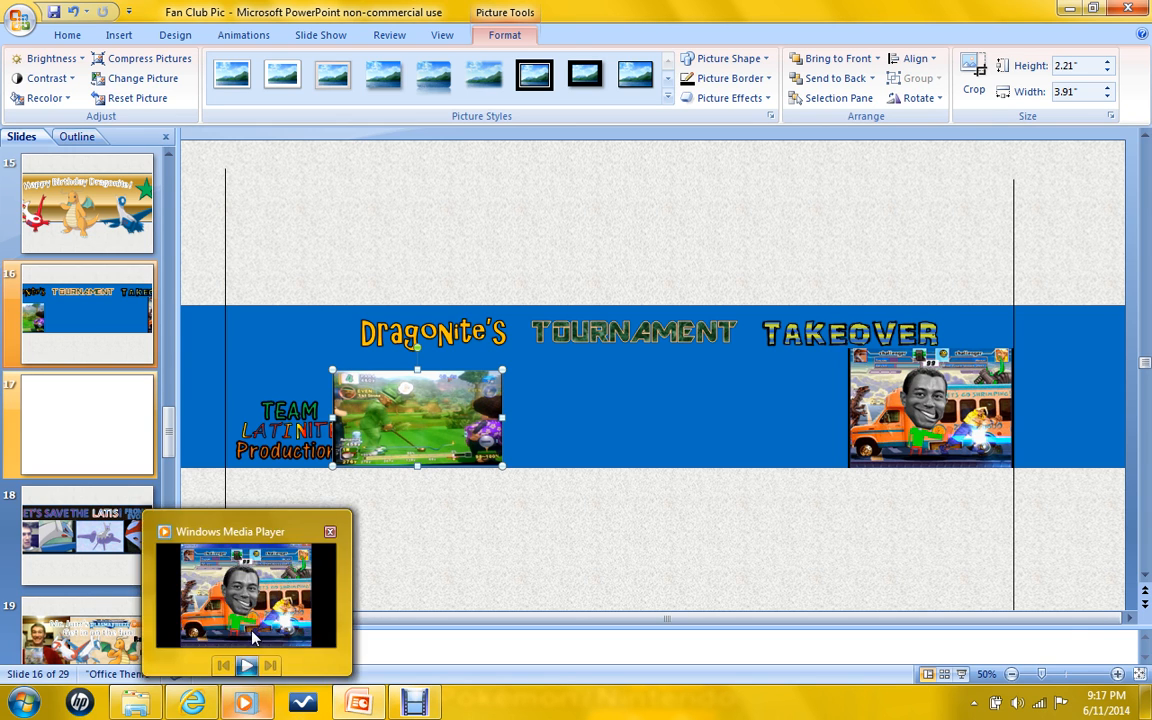
left_click(226, 566)
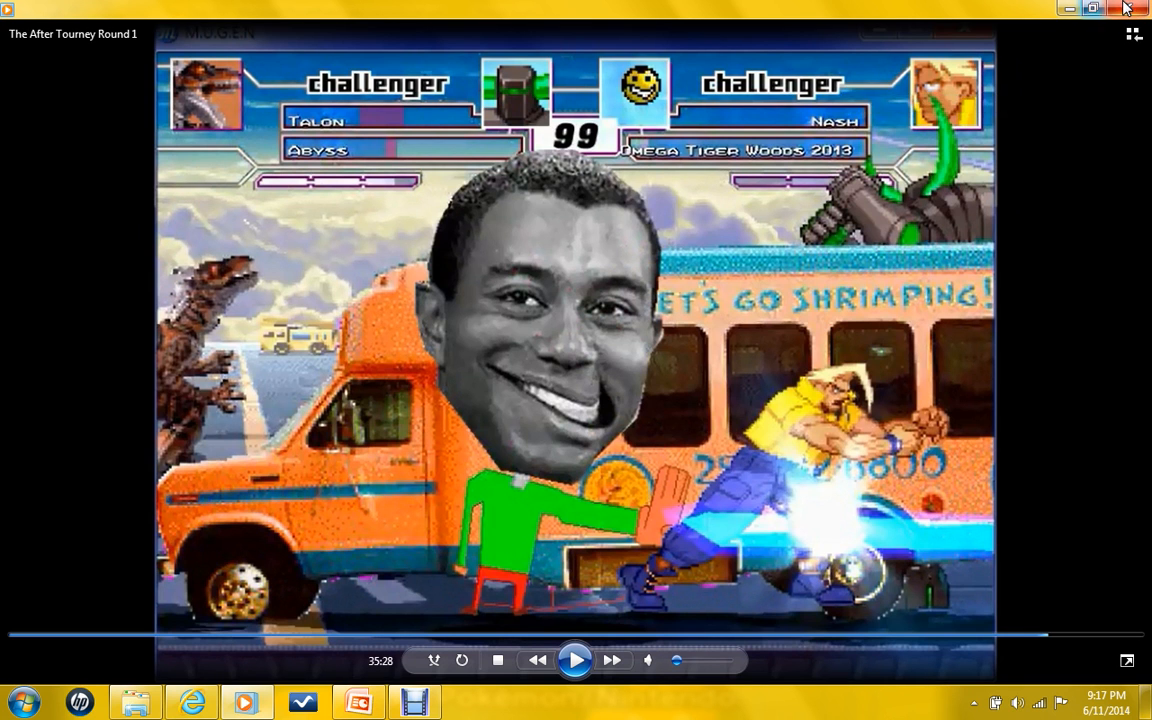
left_click(1069, 8)
left_click(137, 702)
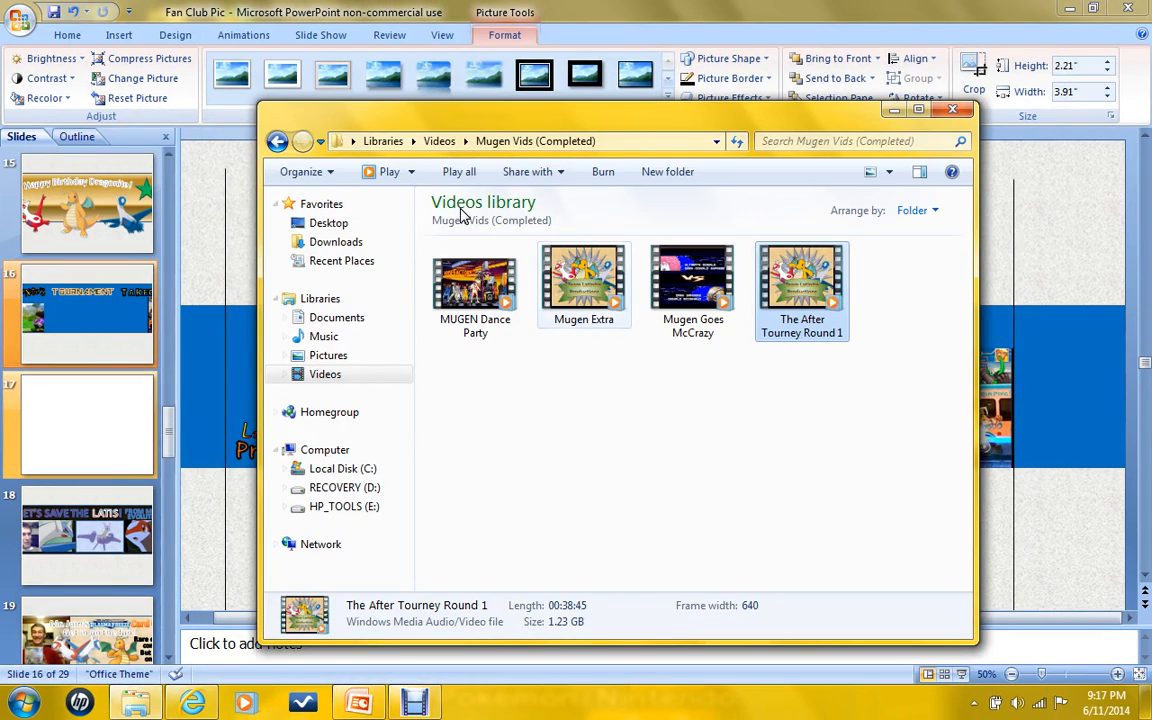
left_click(278, 141)
double_click(587, 282)
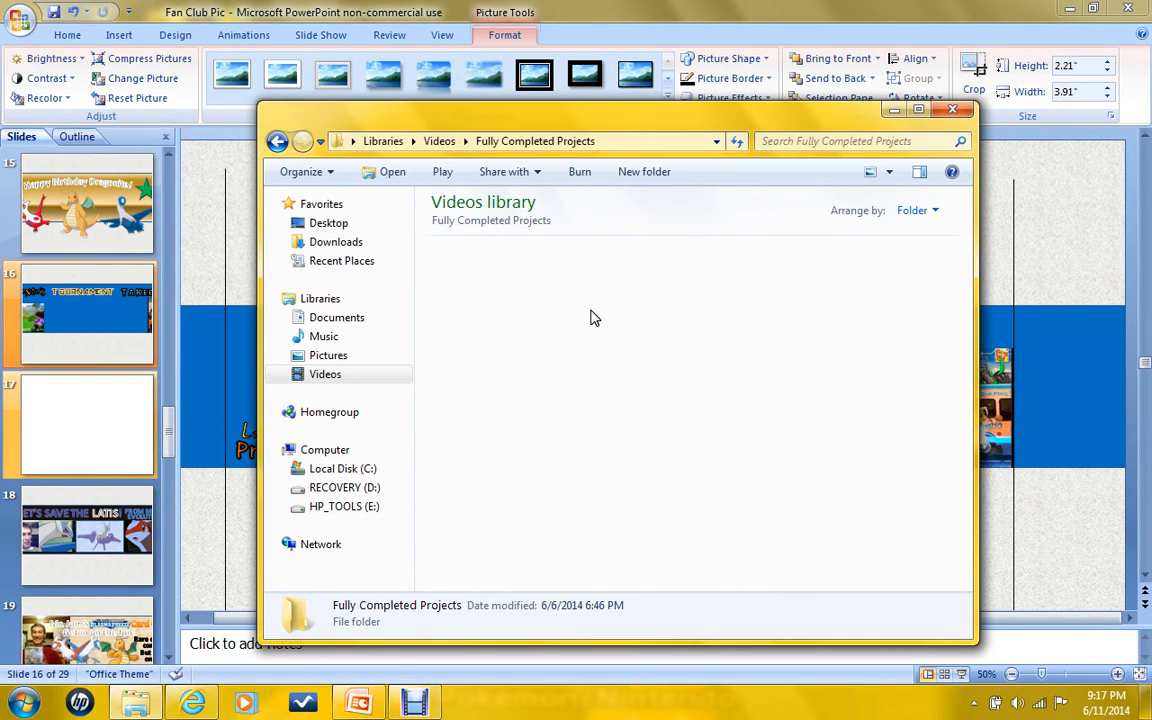
double_click(604, 417)
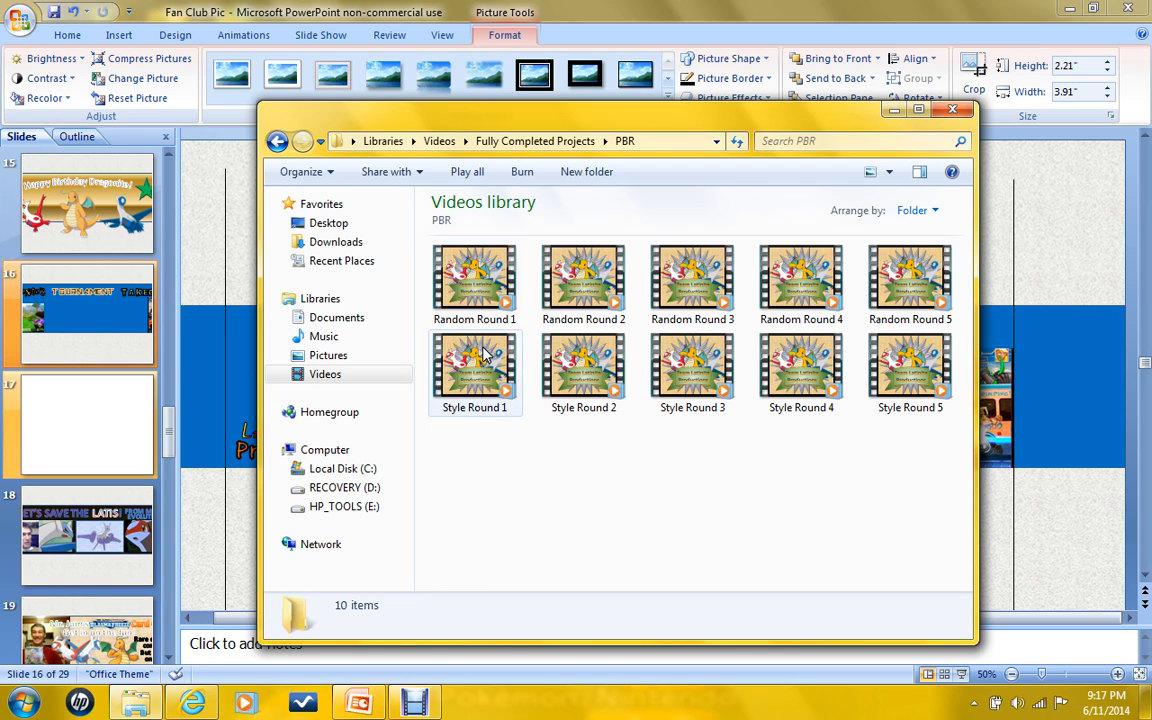
Open the Random Round 1 video, check the scenes around 21:02 and 24:51 for a usable battle frame, and close it.
left_click(495, 318)
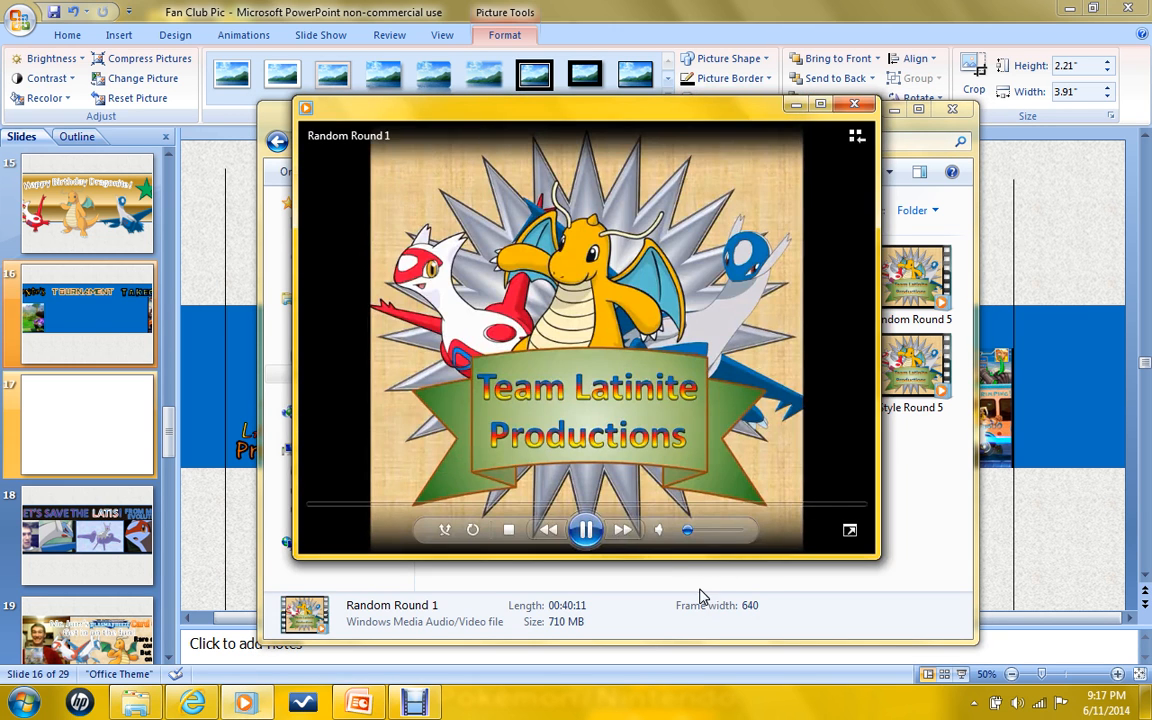
left_click(600, 506)
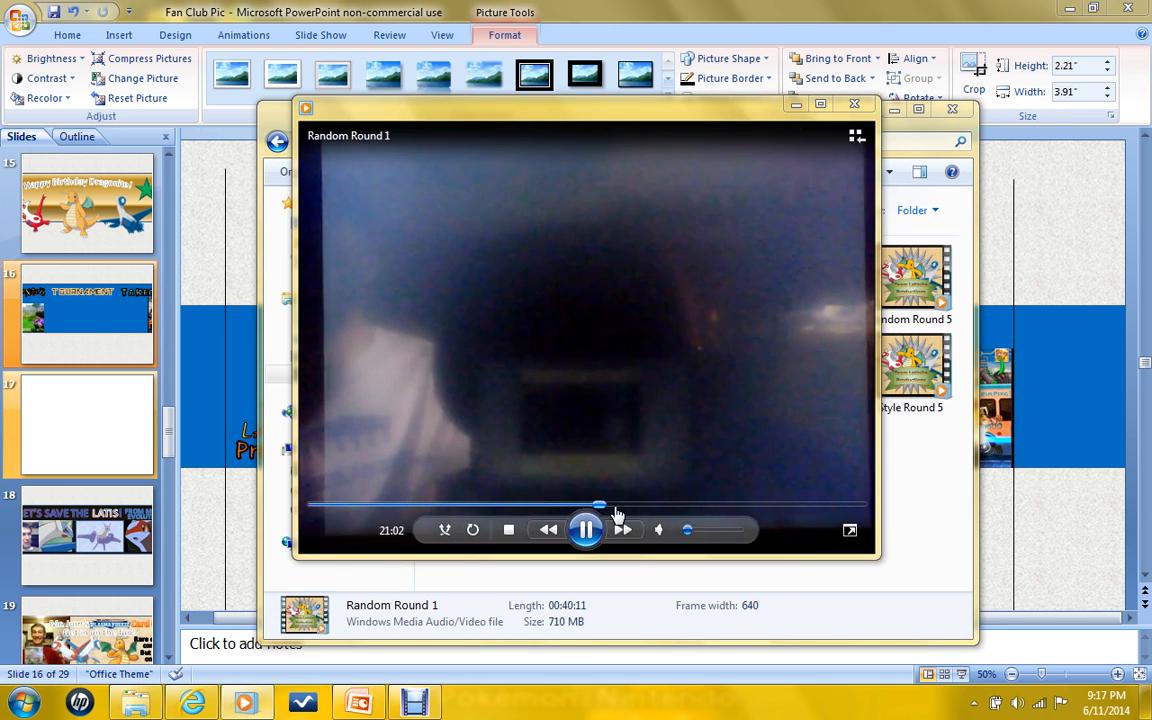
left_click(654, 507)
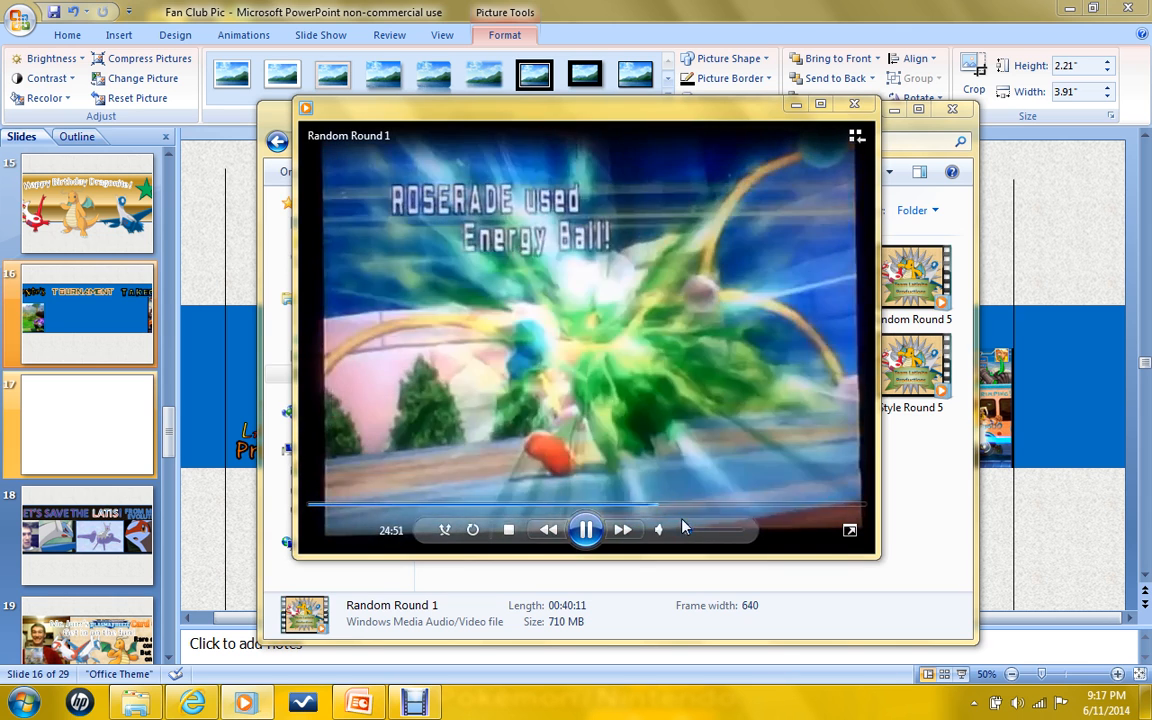
left_click(587, 531)
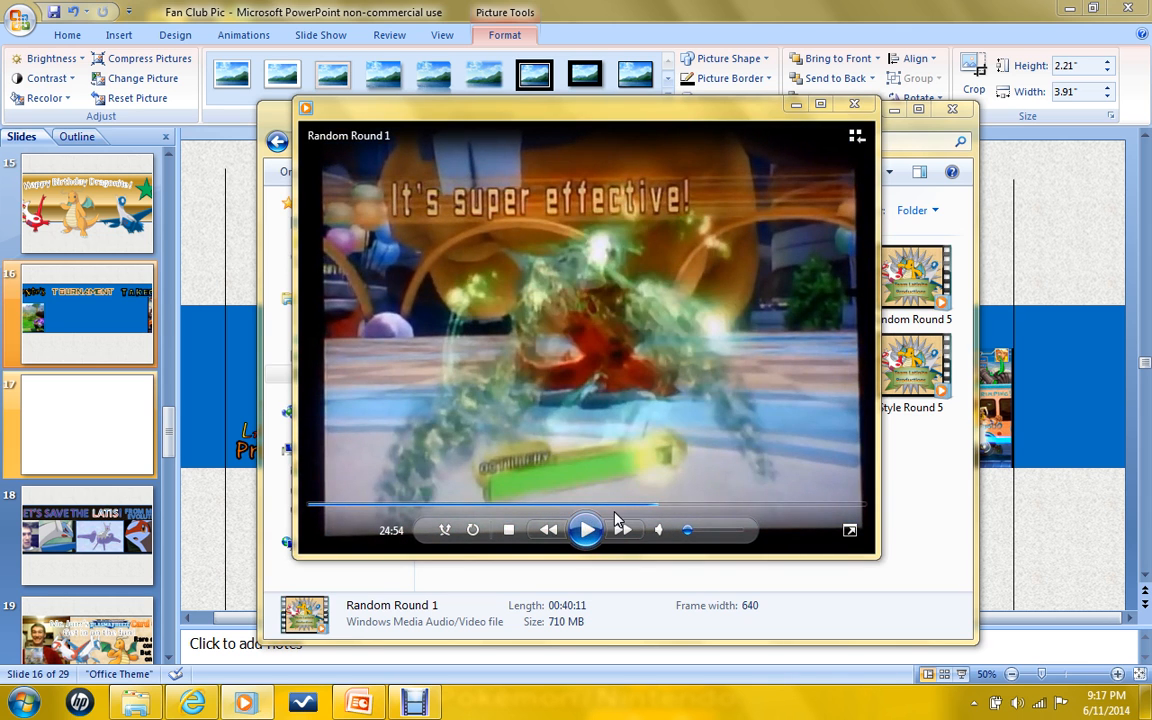
left_click(850, 108)
Open the Style Round 1 video and check the scenes between about 12:26 and 14:38 for a usable battle frame.
left_click(465, 402)
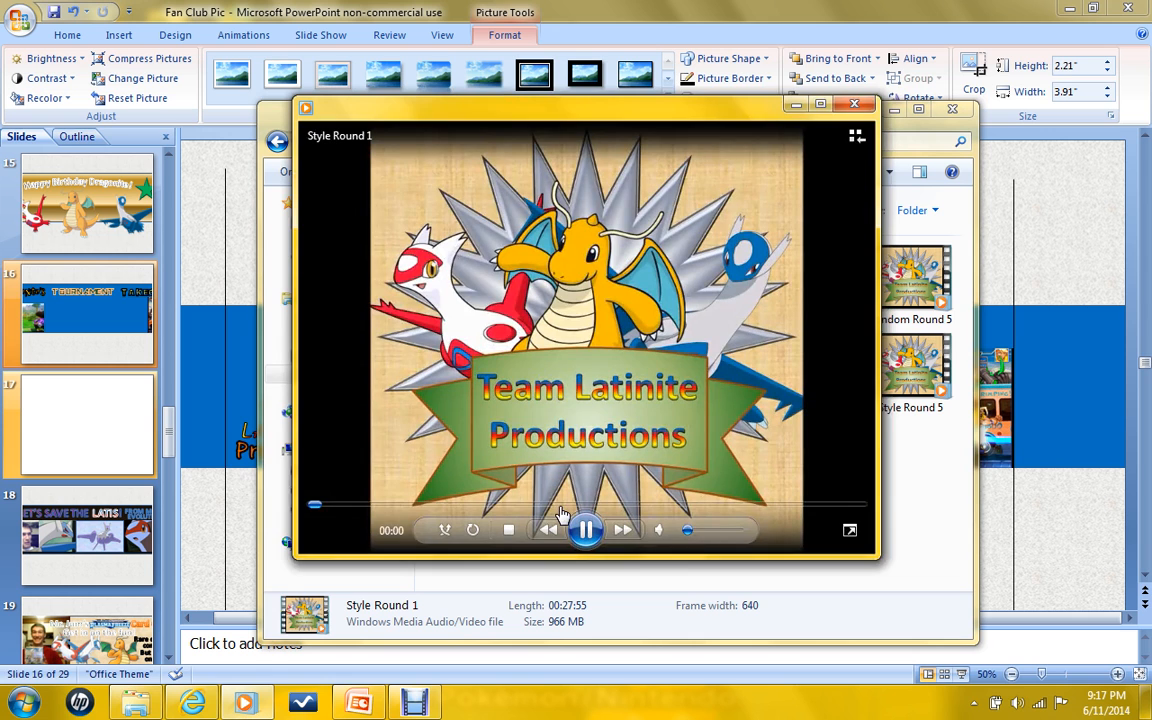
left_click(558, 507)
left_click(586, 531)
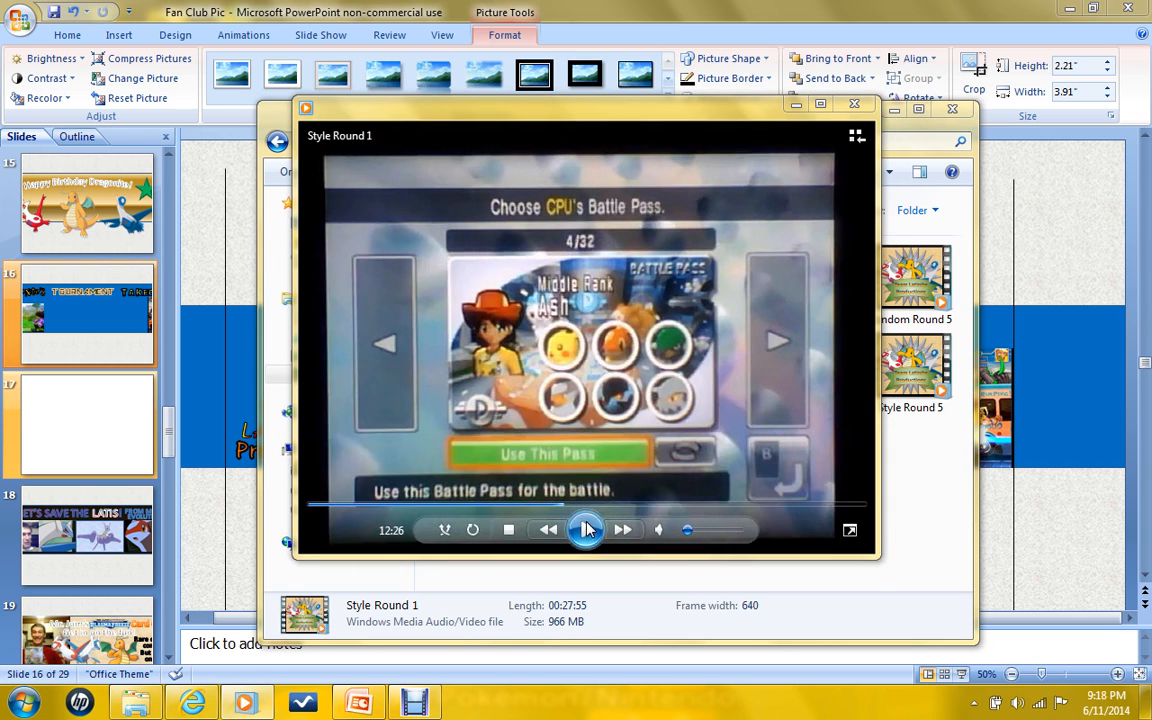
left_click(603, 506)
left_click(588, 531)
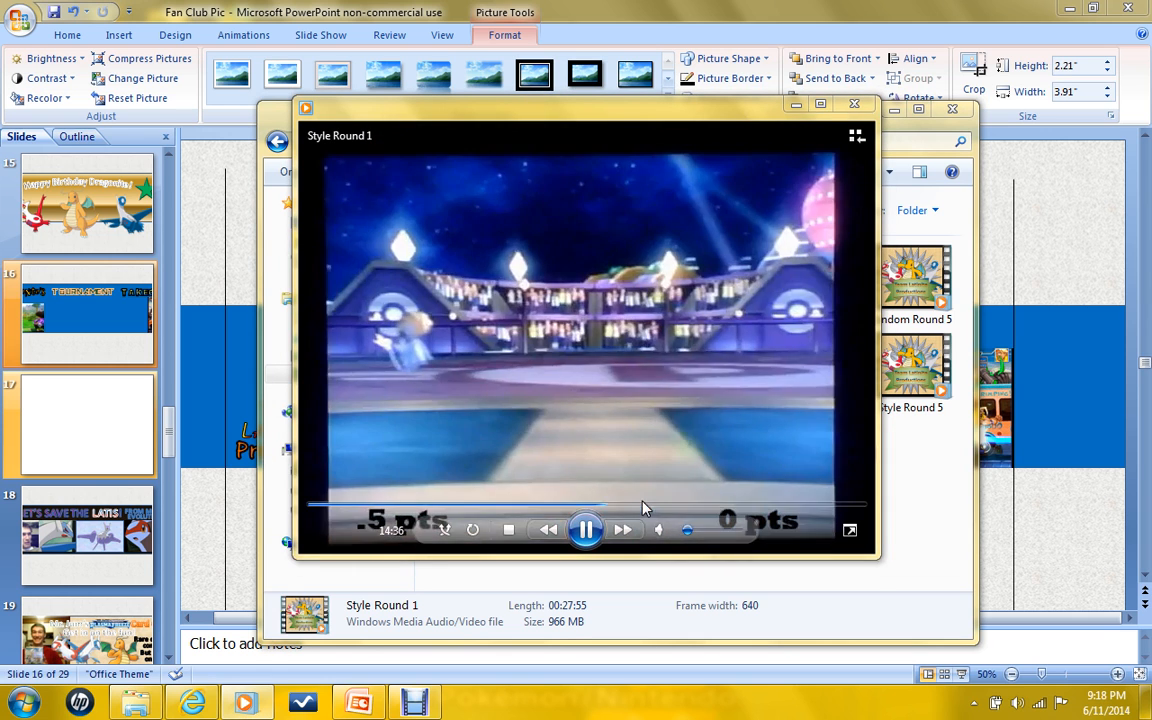
left_click(590, 507)
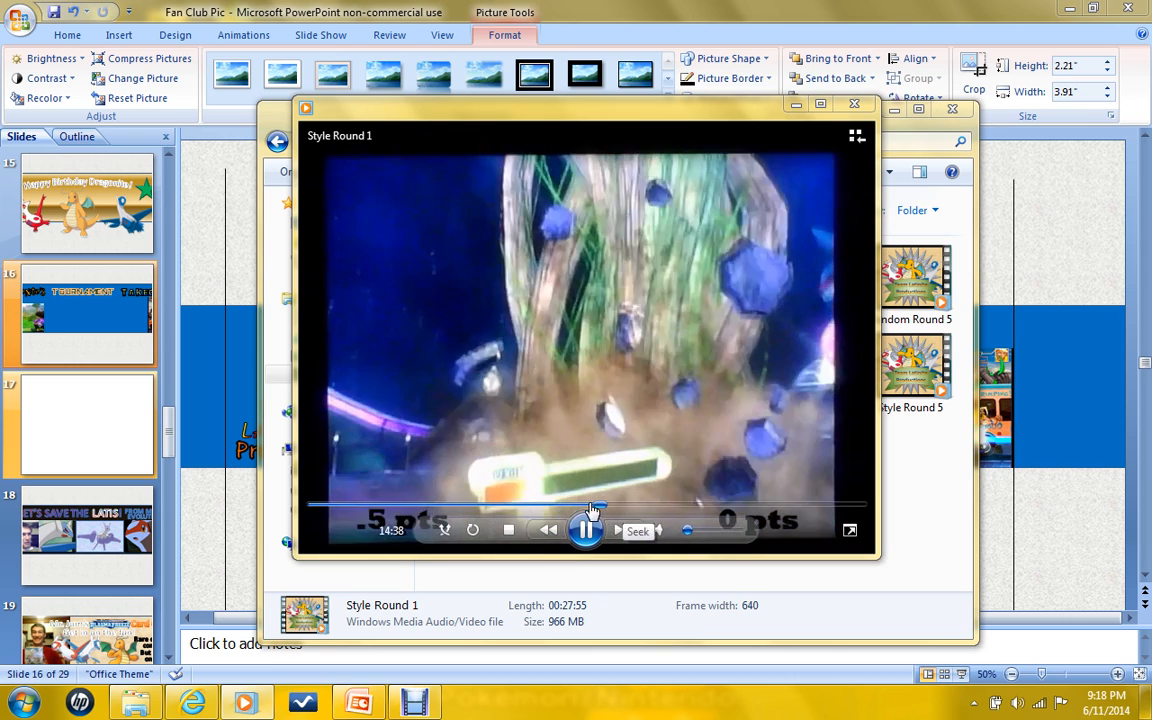
left_click(586, 507)
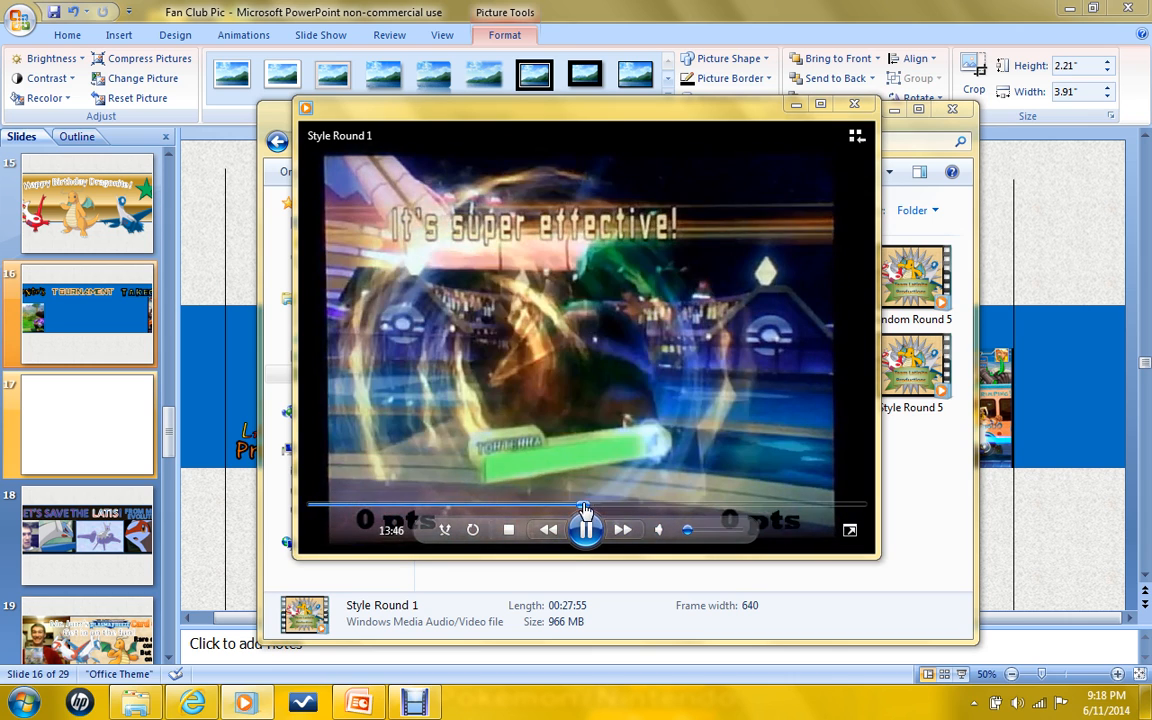
left_click(577, 507)
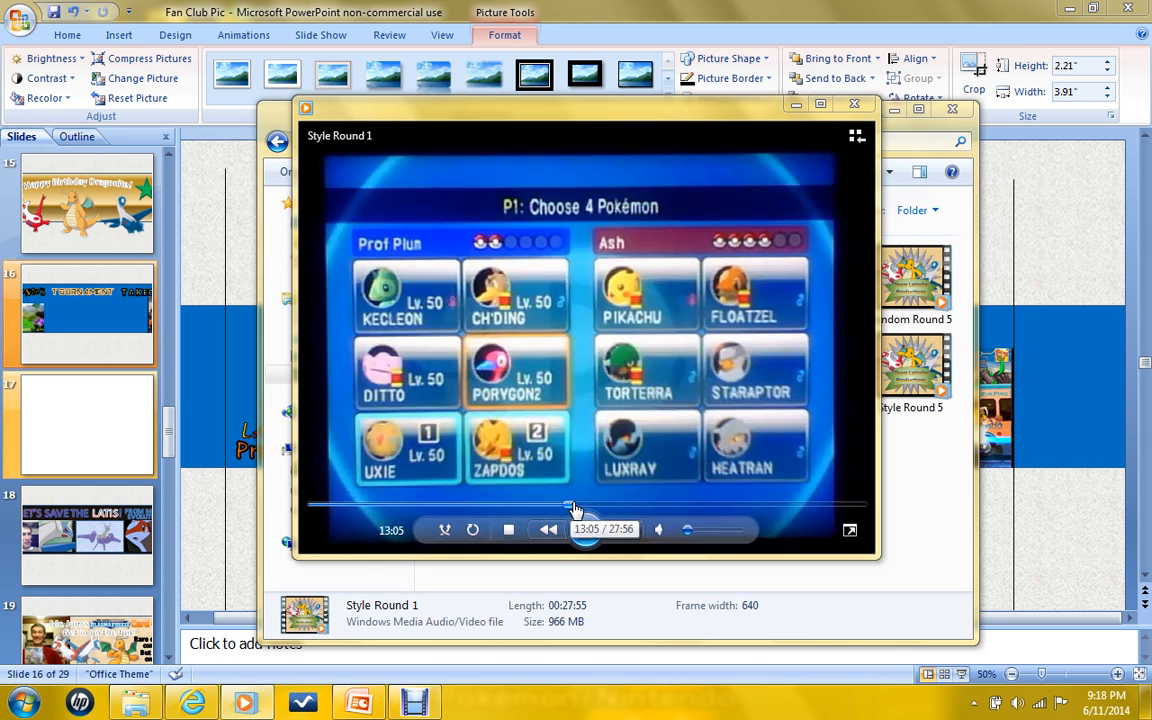
Go to 13:39 in Style Round 1 and pause repeatedly to inspect the split-screen shots of Zapdos and Pikachu.
left_click(581, 507)
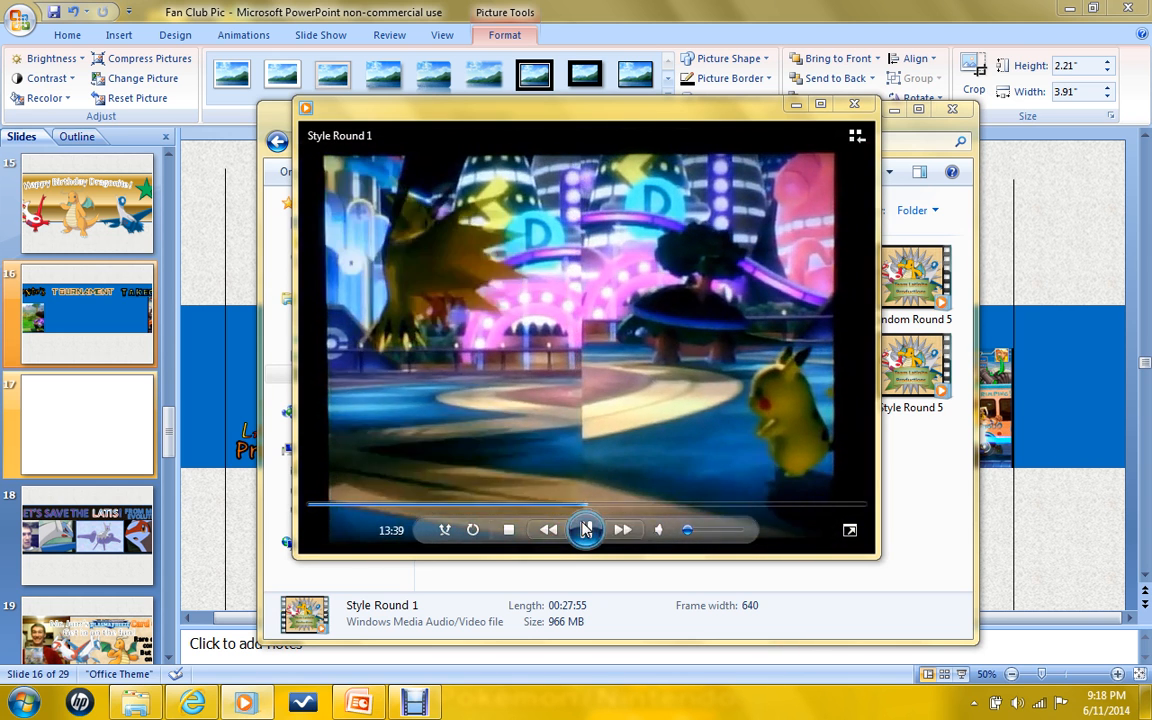
left_click(586, 529)
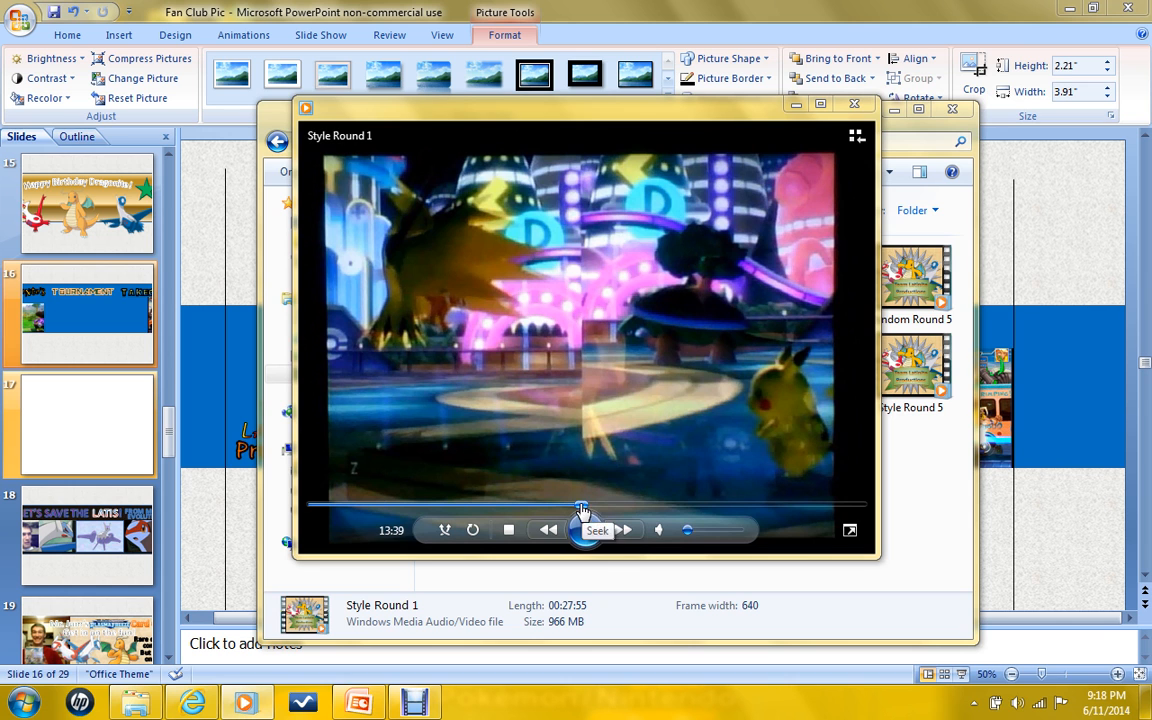
left_click(580, 506)
left_click(586, 529)
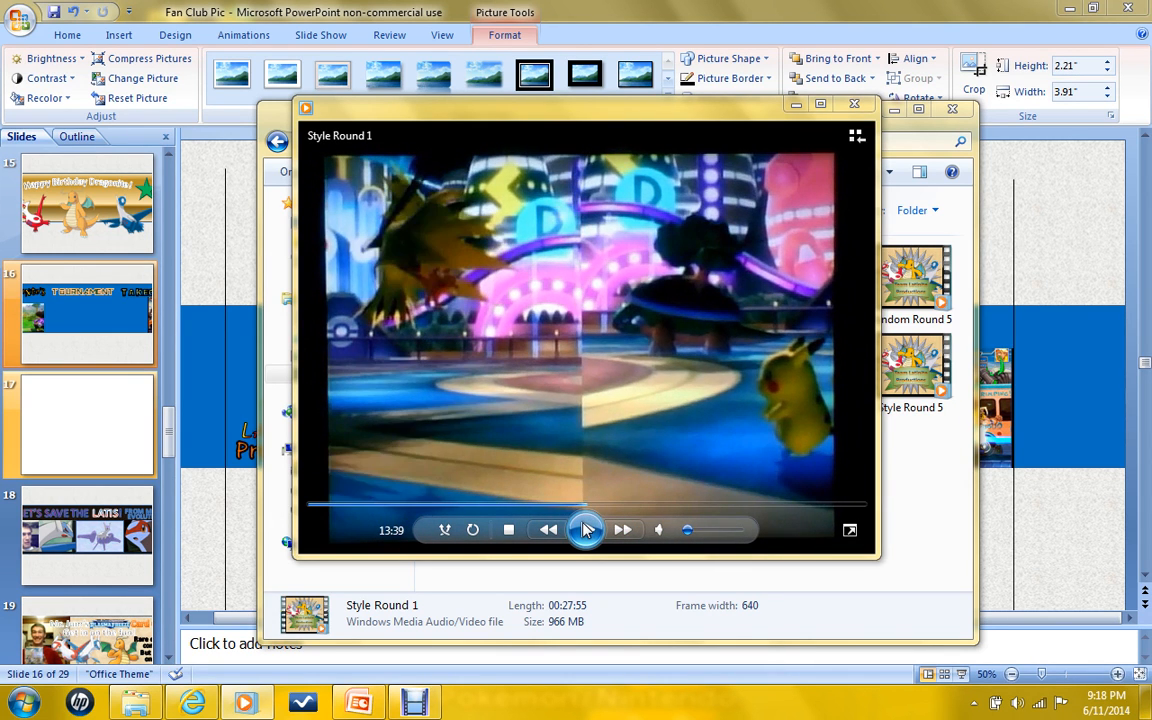
left_click(587, 529)
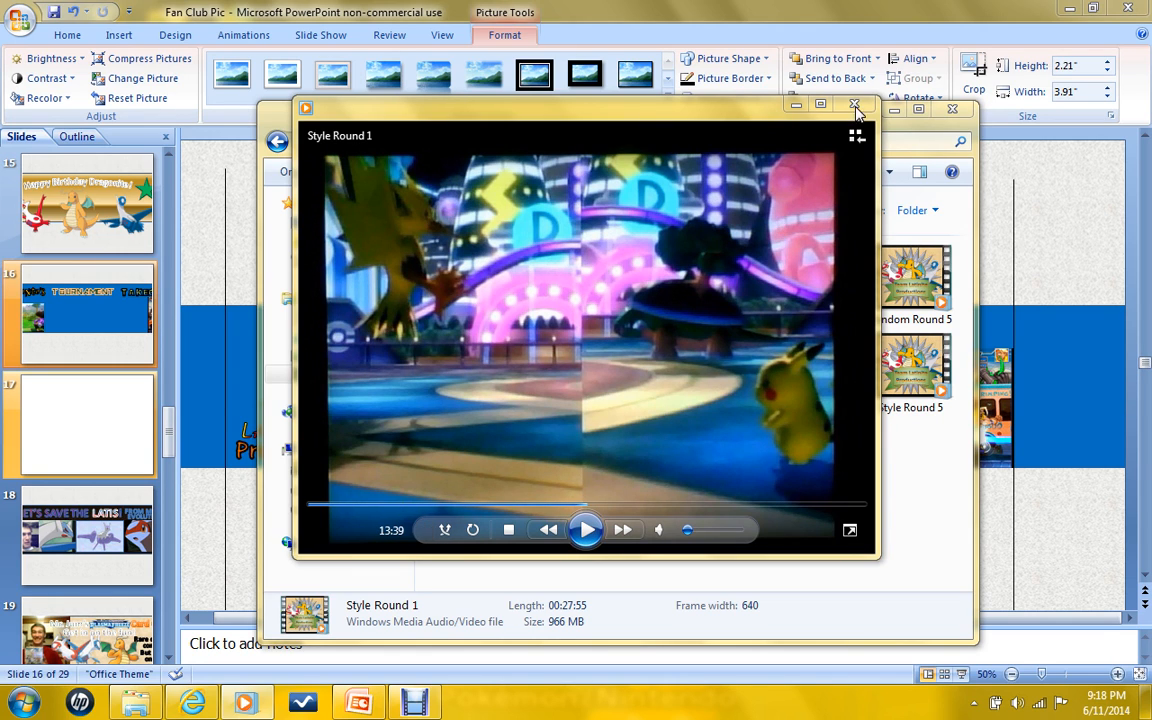
Check the scenes of Style Round 1 from about 3:50 to 7:00 to find where the earlier battle begins.
left_click(396, 508)
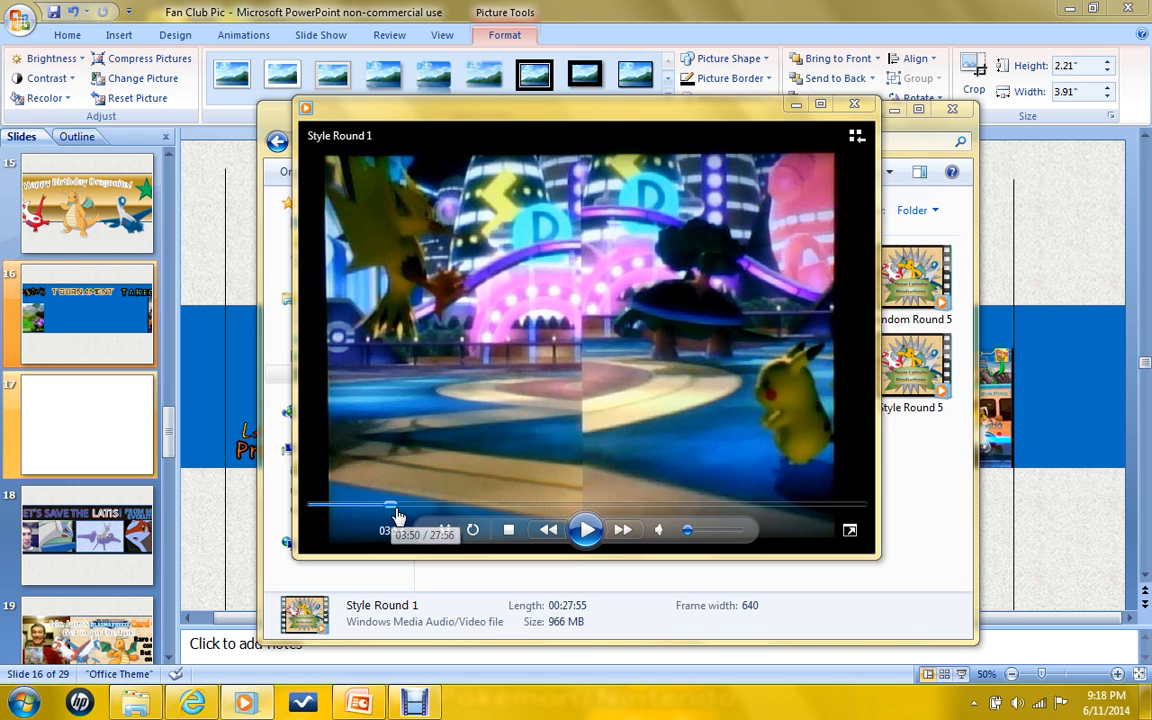
left_click(572, 540)
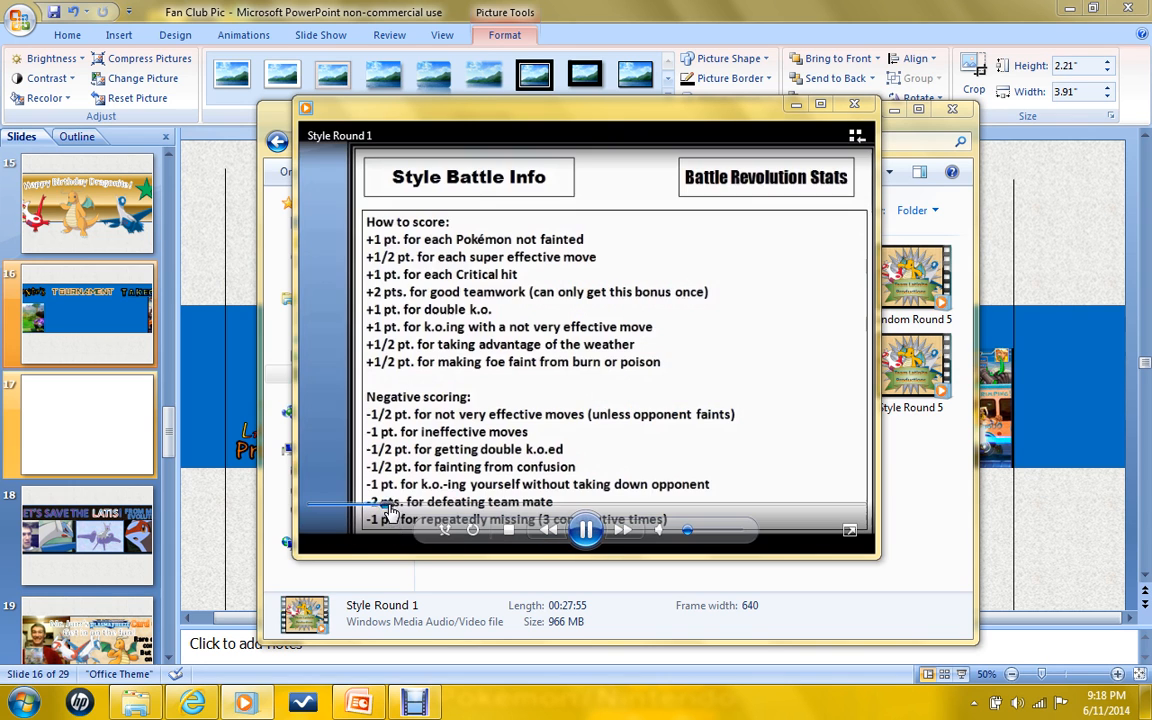
left_click(415, 508)
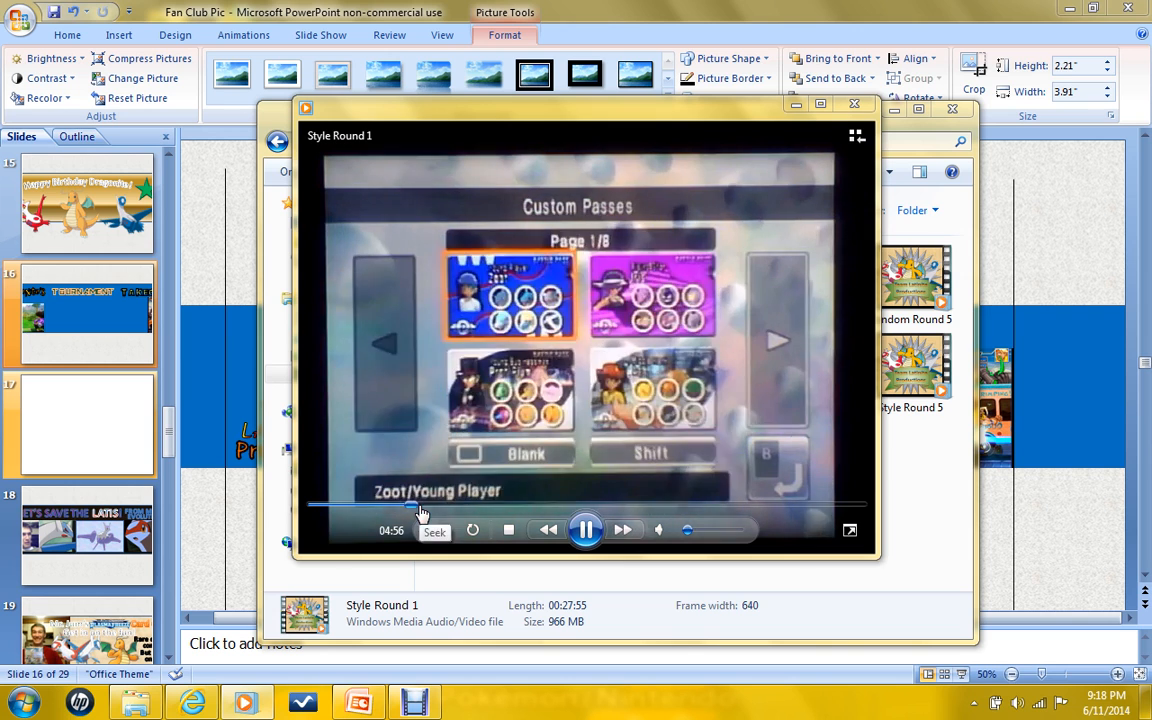
left_click(428, 508)
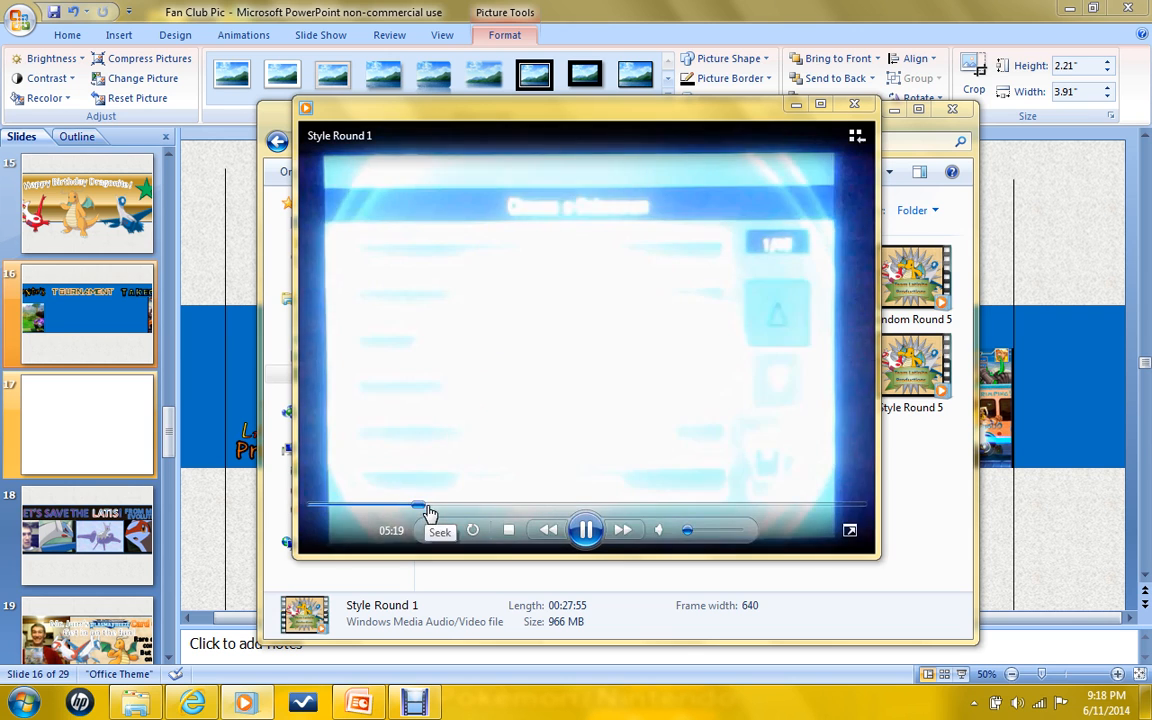
left_click(439, 508)
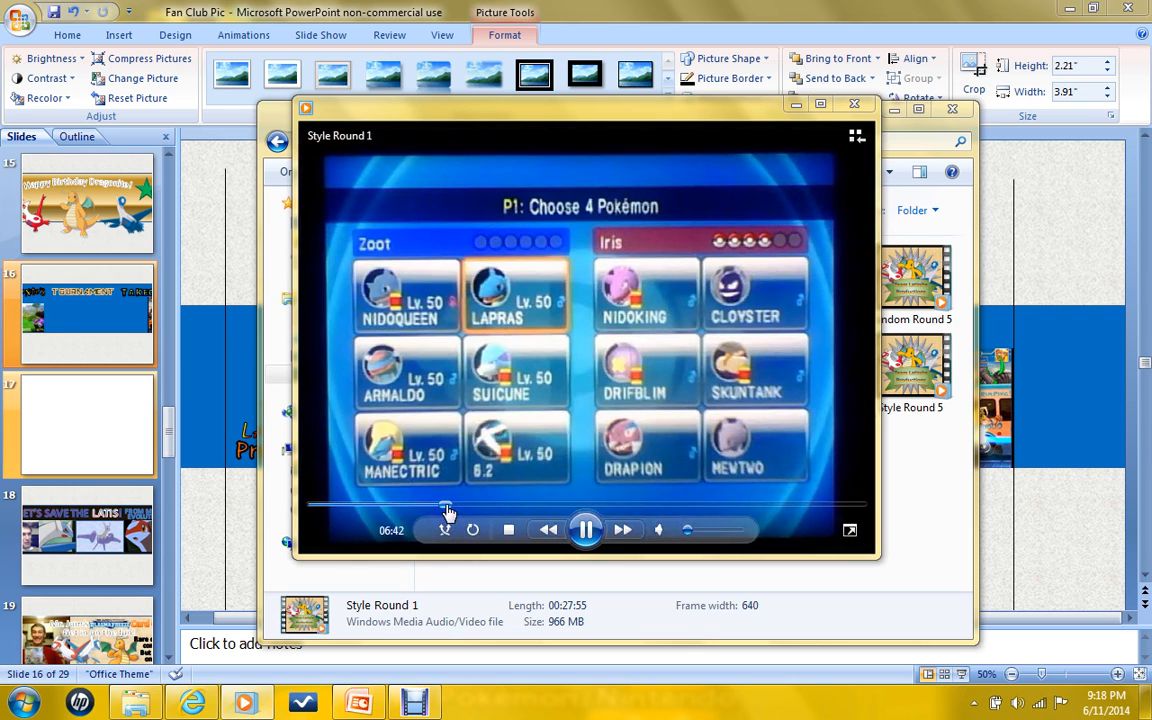
left_click(452, 508)
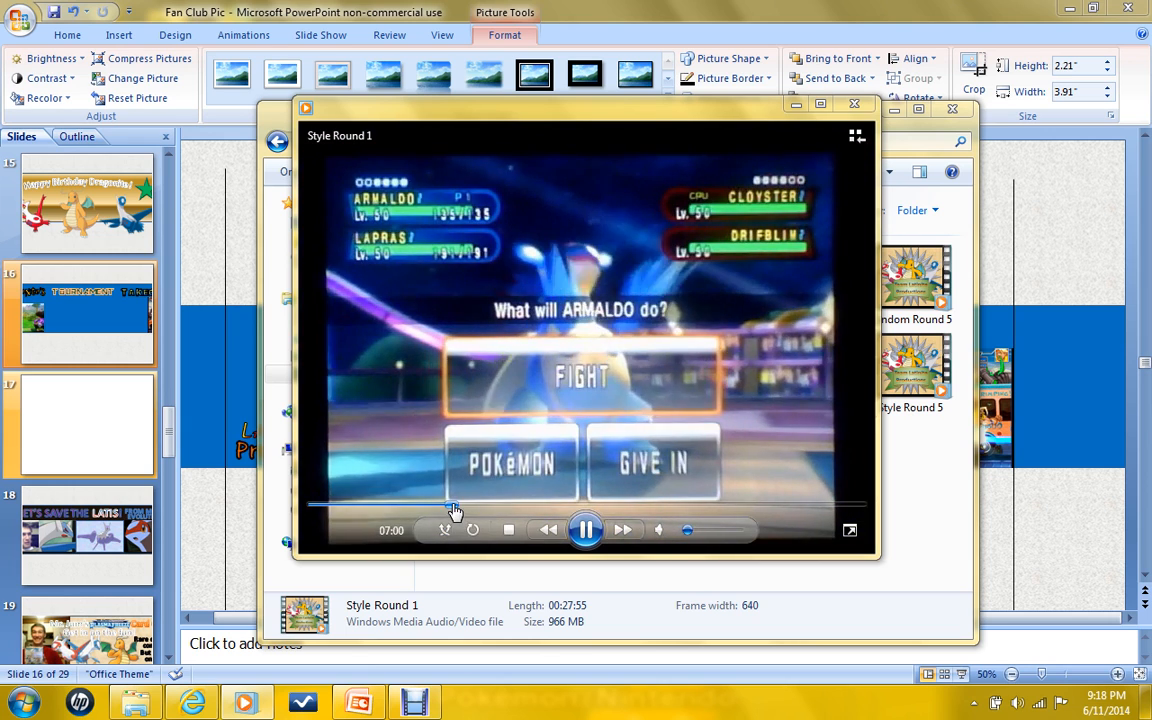
left_click(452, 509)
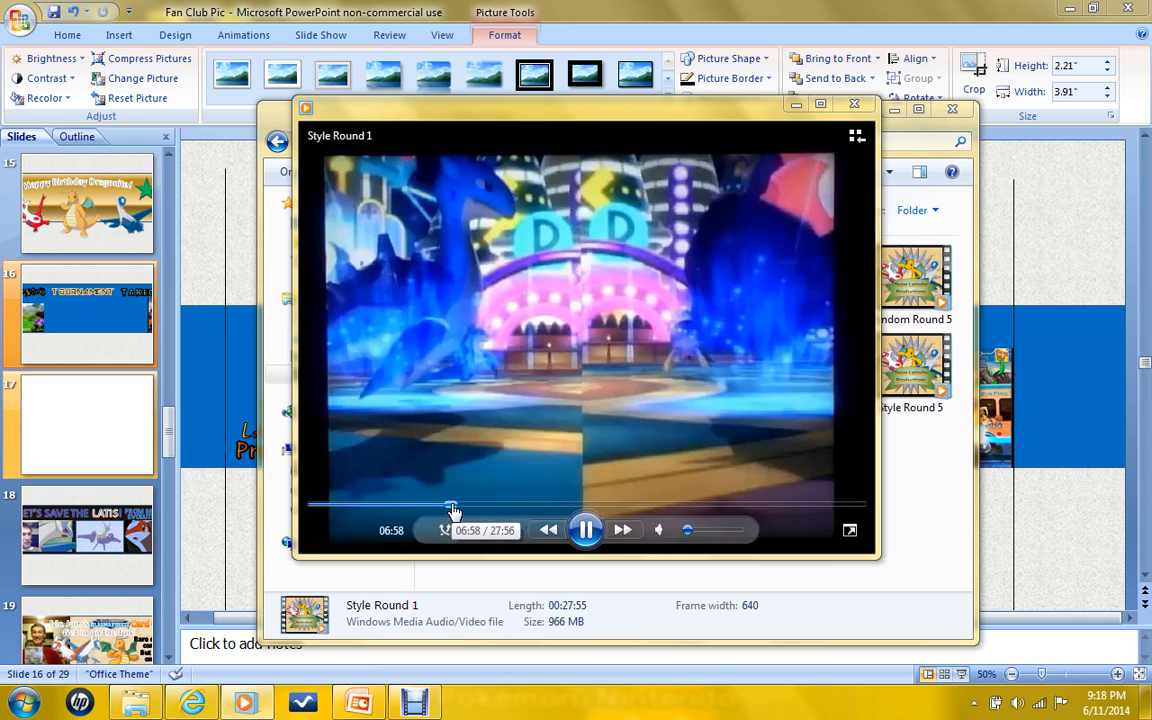
Pause Style Round 1 repeatedly between about 6:56 and 6:59 to inspect the split-screen shots, and close the video.
left_click(450, 509)
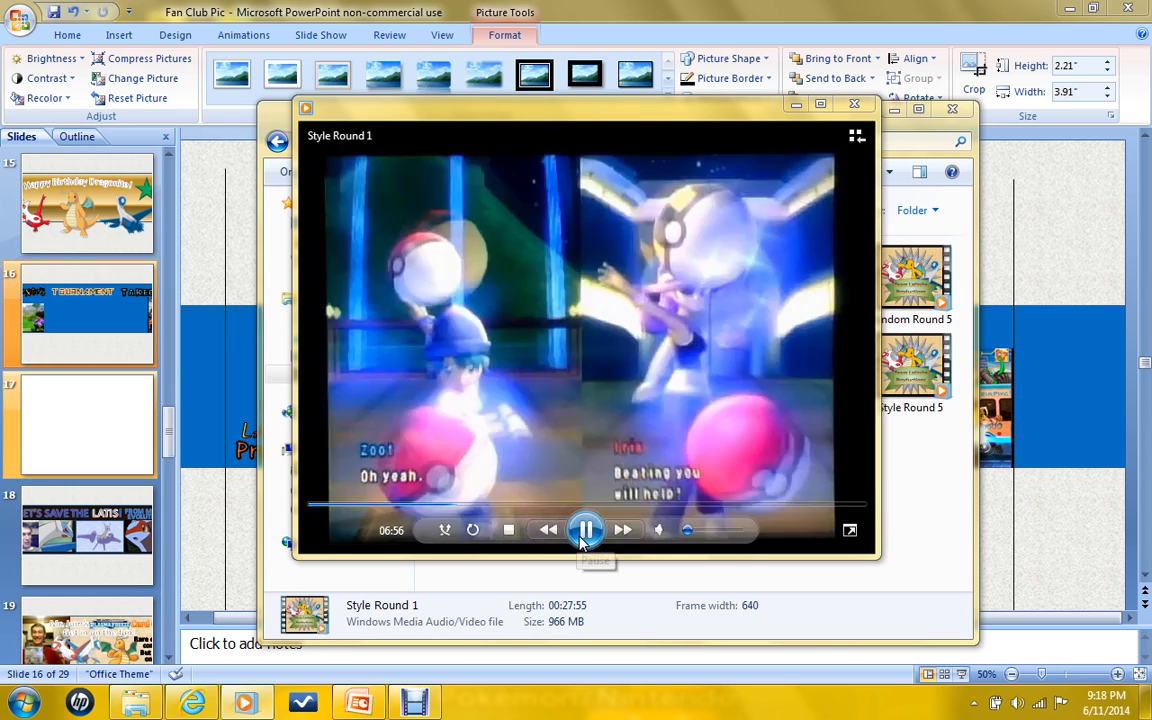
left_click(584, 537)
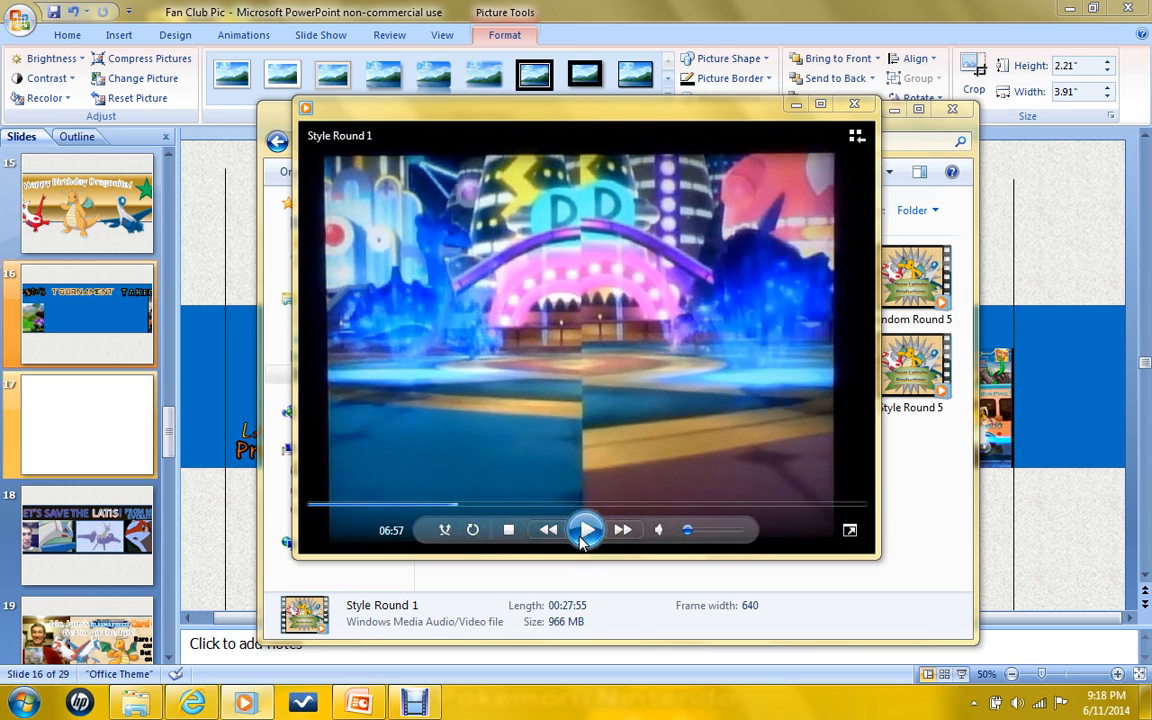
left_click(584, 537)
left_click(584, 537)
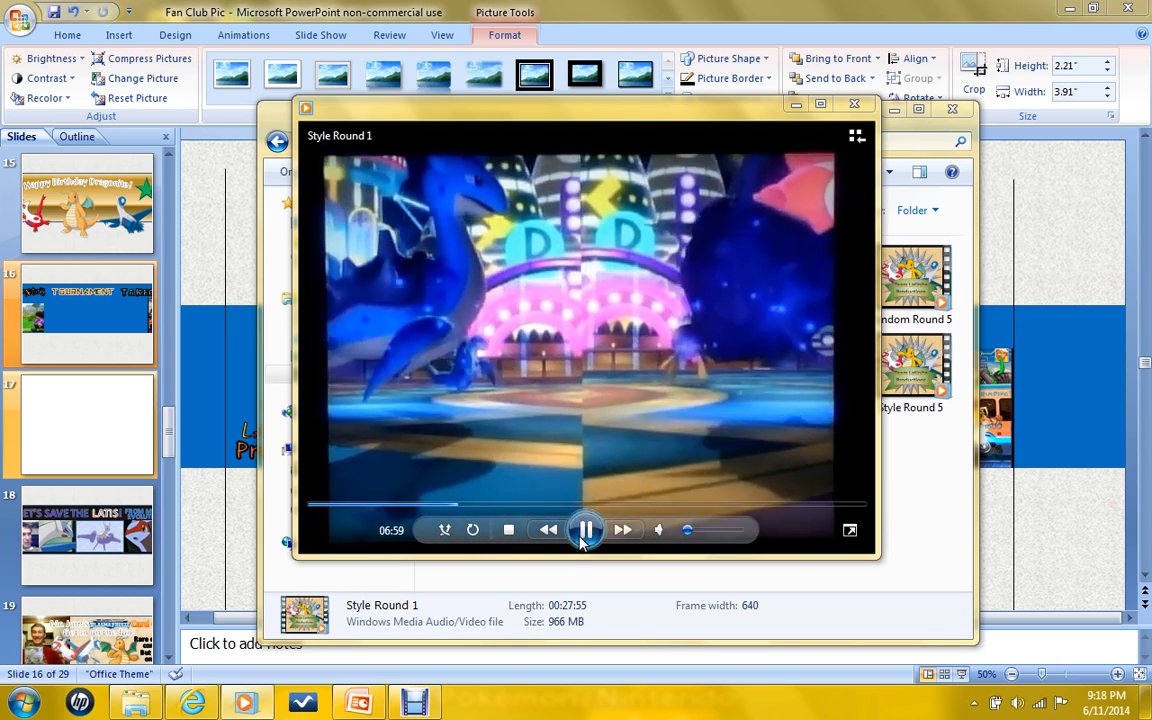
left_click(584, 537)
left_click(854, 104)
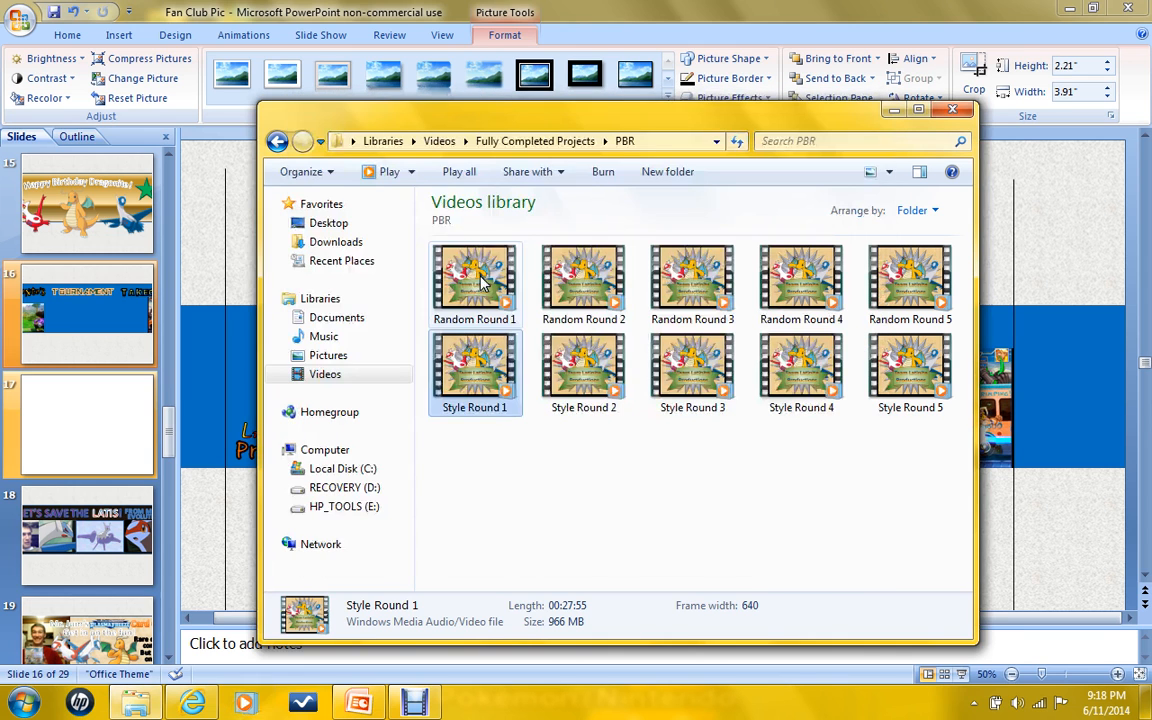
Reopen the Random Round 1 video, check the scenes from 18:39 onward, and pause on the split-screen battle shot at 21:20.
double_click(470, 275)
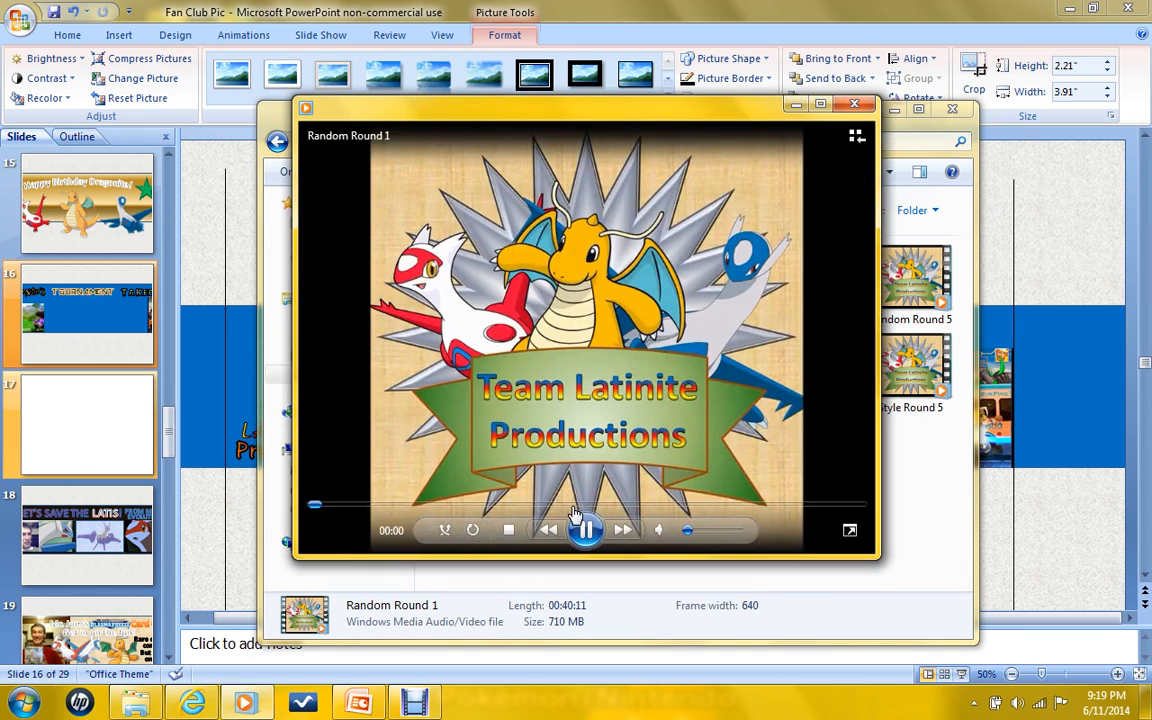
left_click(568, 505)
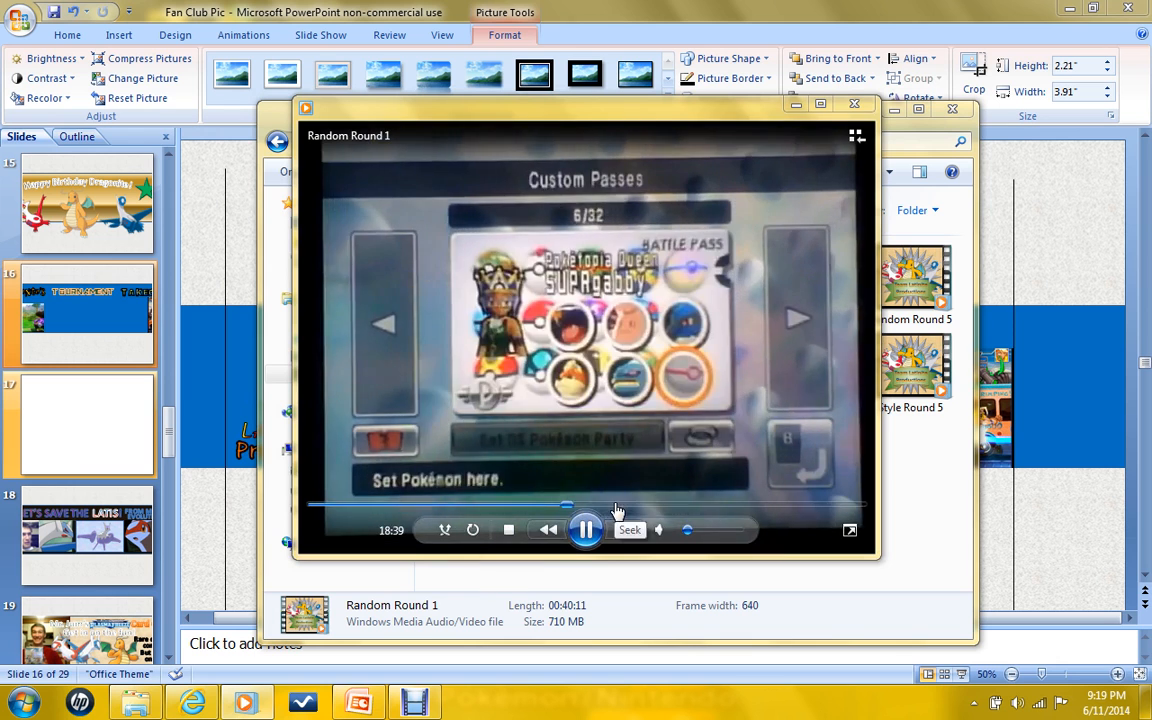
left_click(614, 505)
left_click(604, 506)
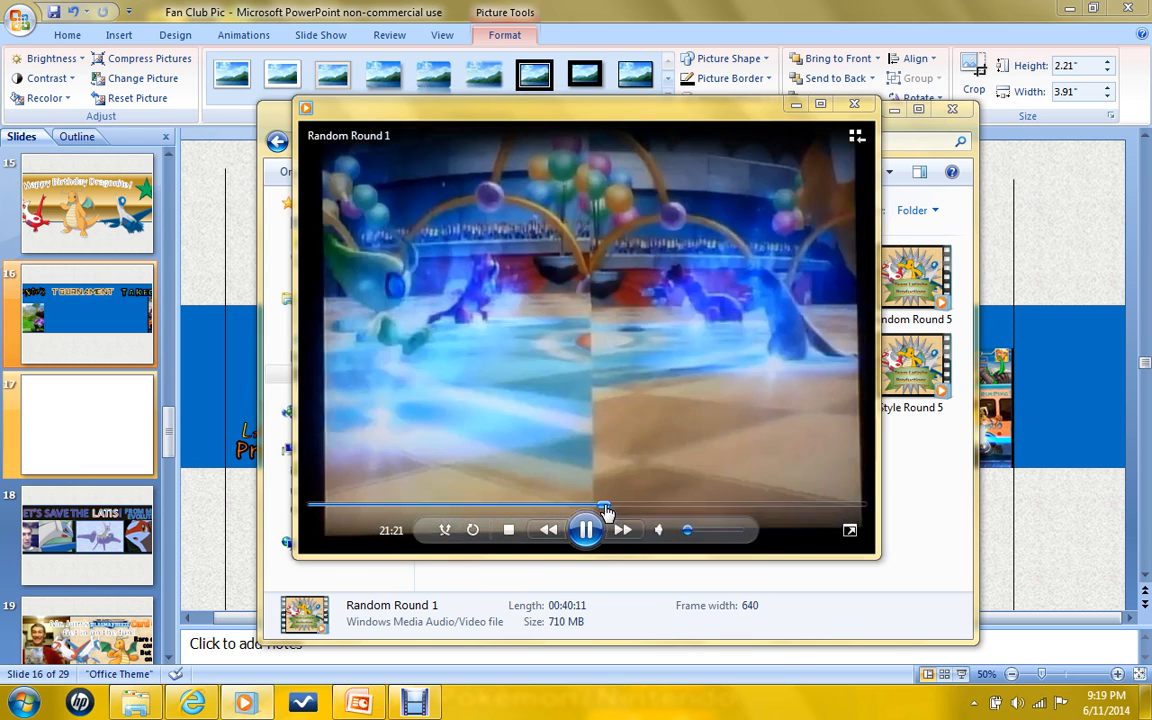
left_click(587, 531)
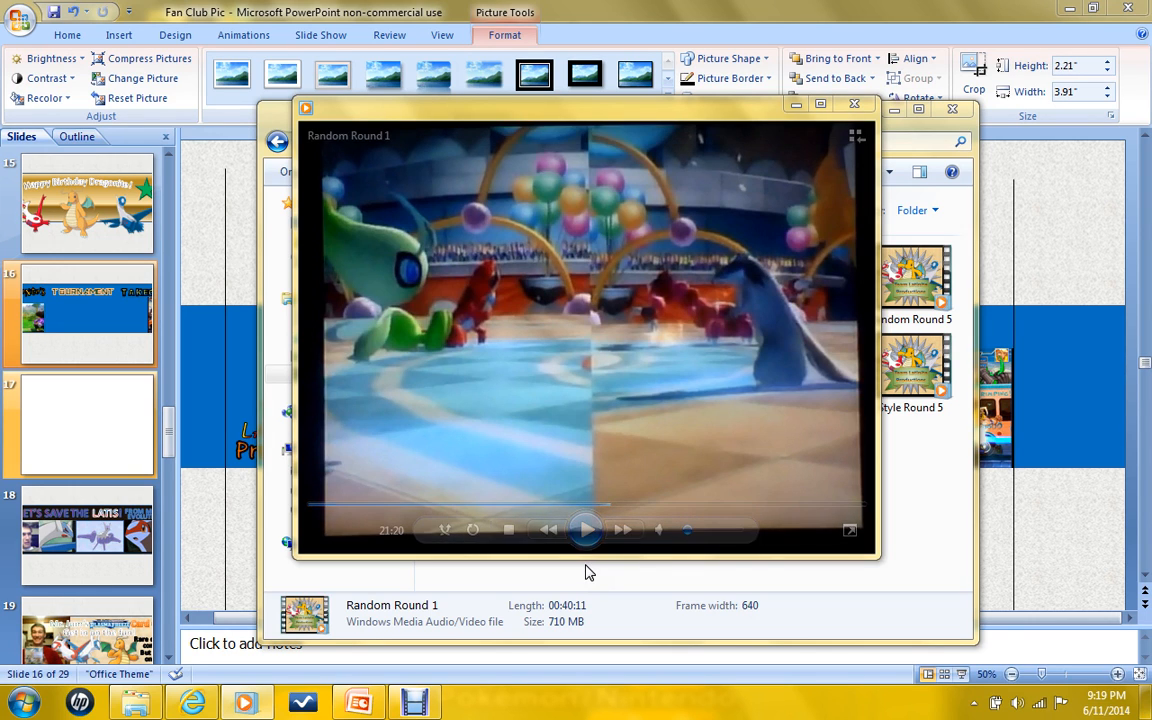
mouse_move(589, 497)
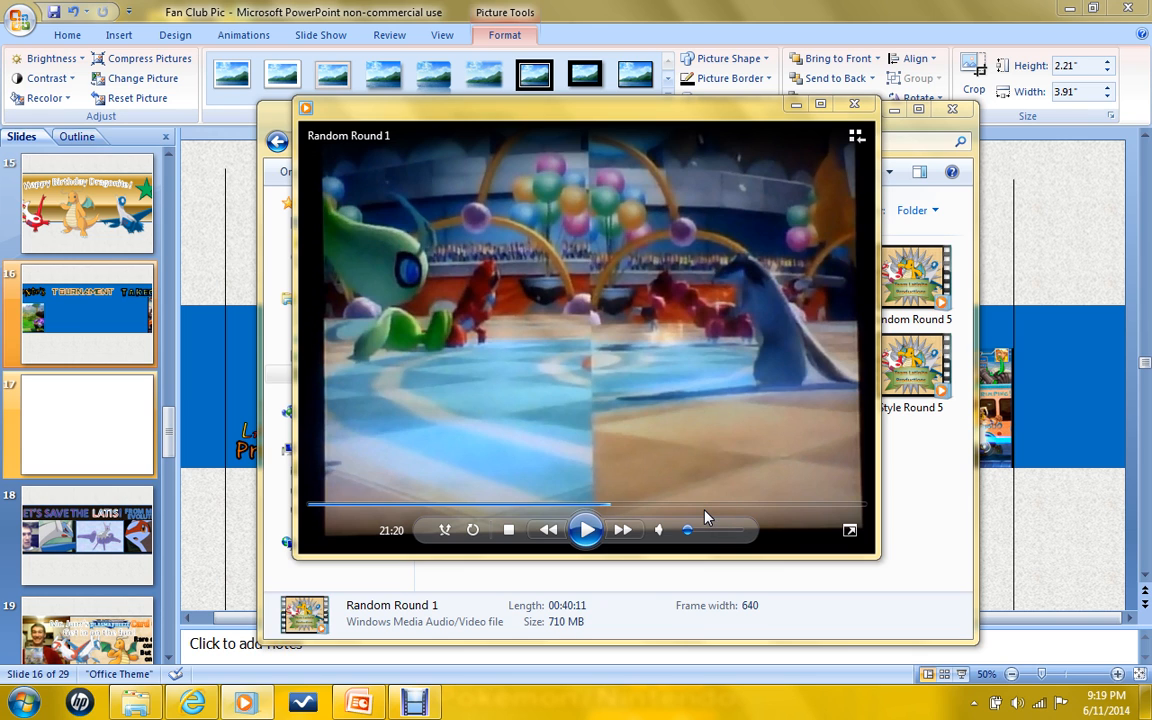
Skip ahead to the battle opening around 27:21 in Random Round 1 and pause repeatedly to inspect the split-screen shots.
left_click(651, 506)
left_click(586, 529)
left_click(682, 506)
left_click(690, 506)
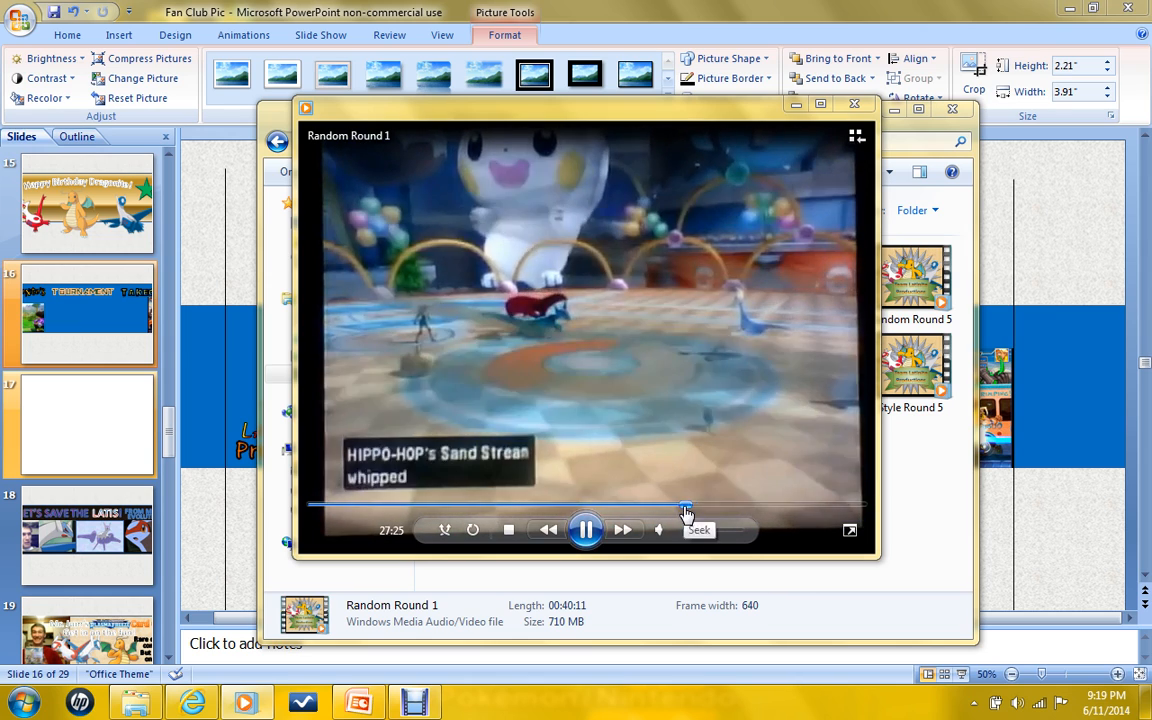
left_click(685, 507)
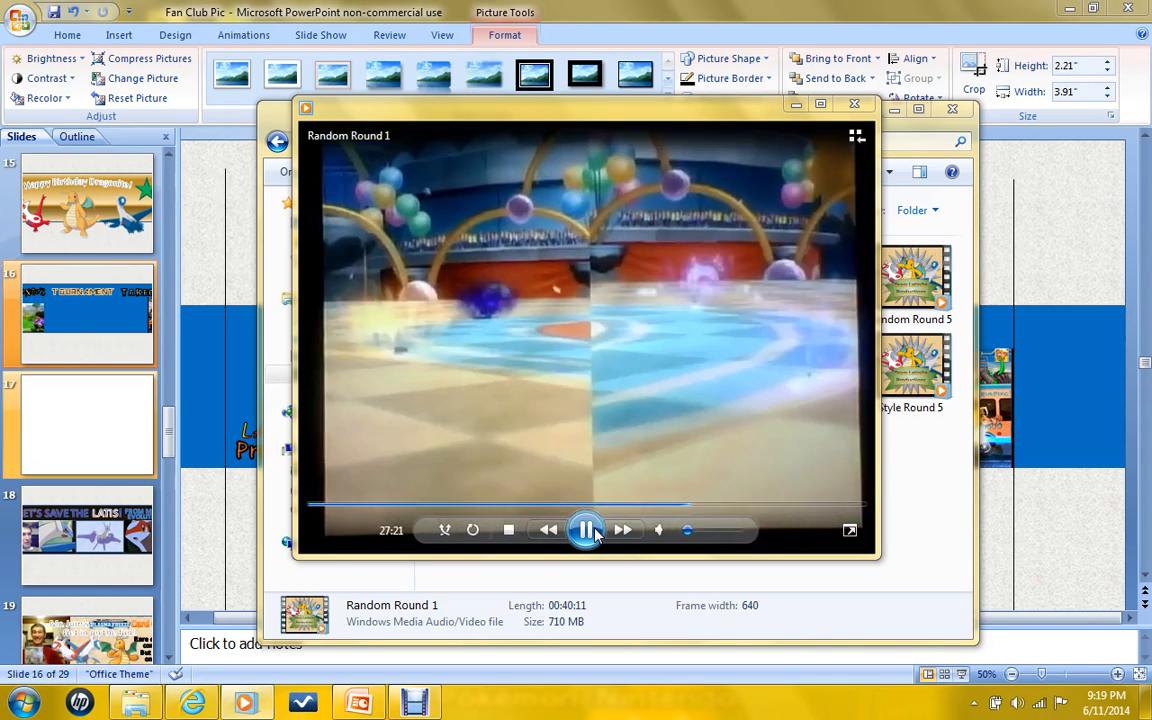
left_click(594, 533)
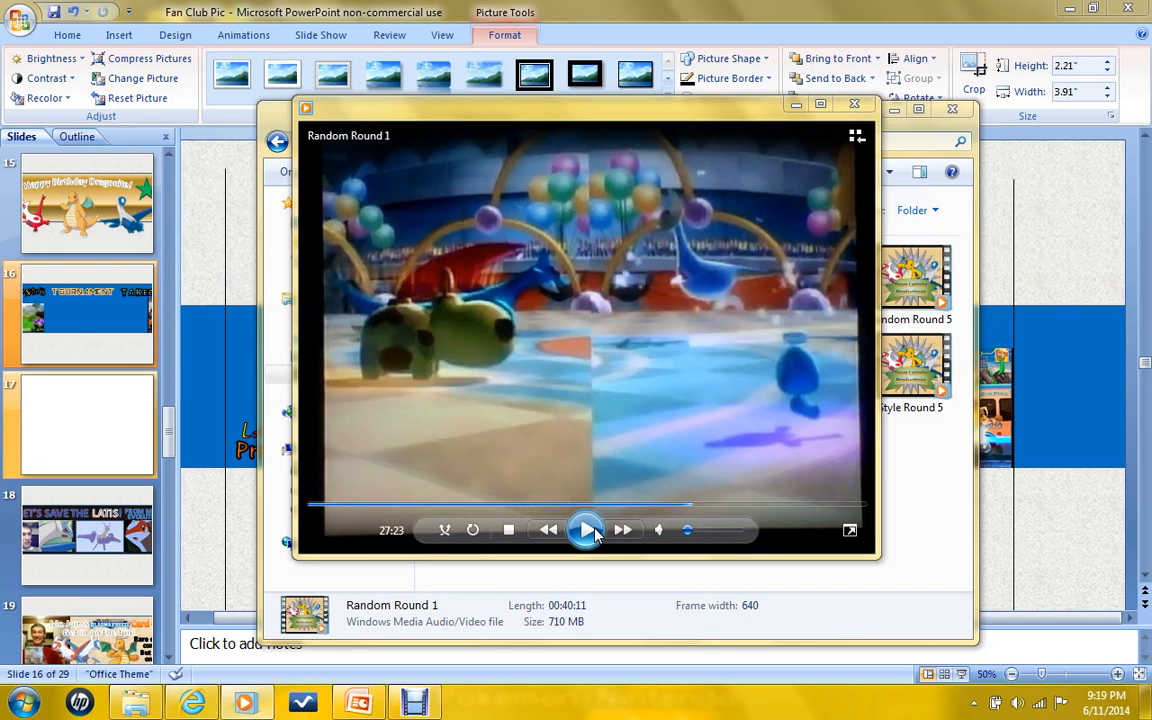
left_click(594, 533)
left_click(594, 533)
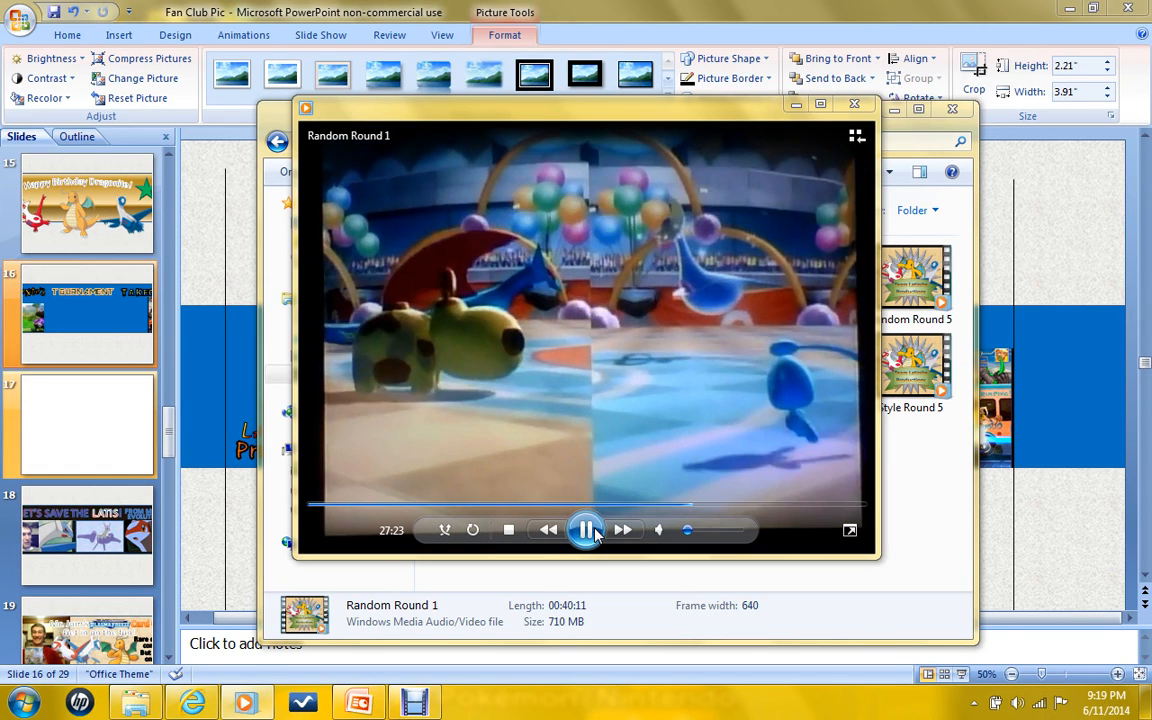
left_click(594, 533)
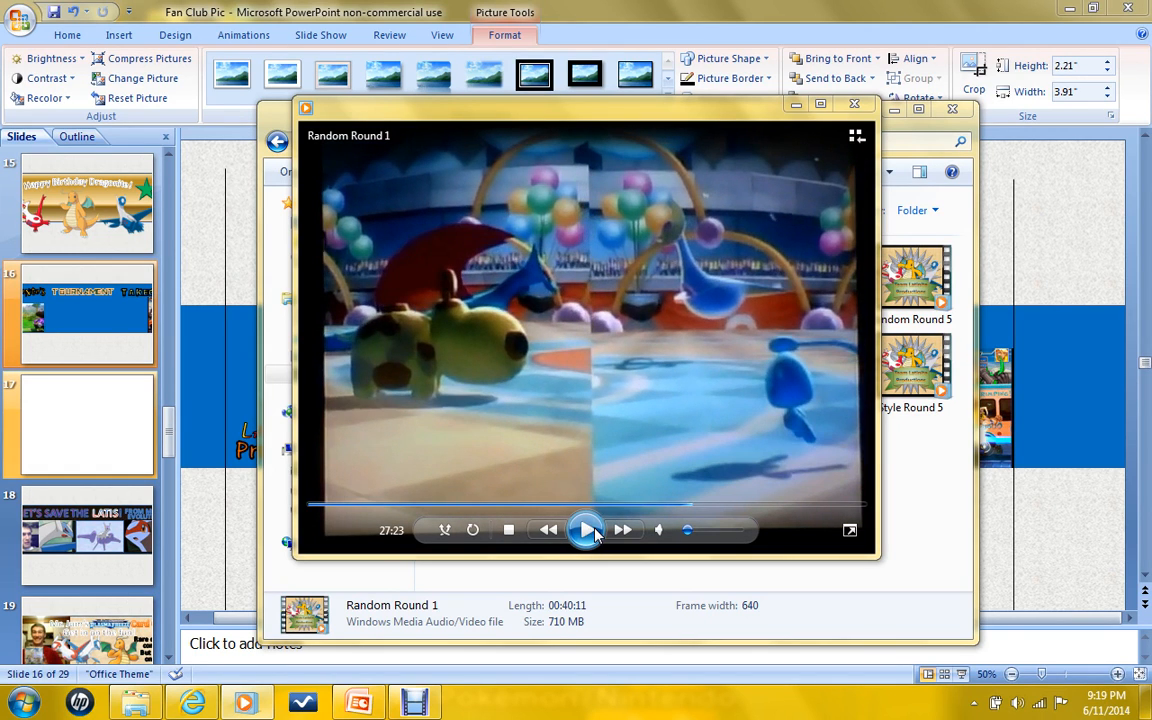
Maximize the video player and inspect the Random Round 1 frames between 27:23 and 27:26.
left_click(821, 104)
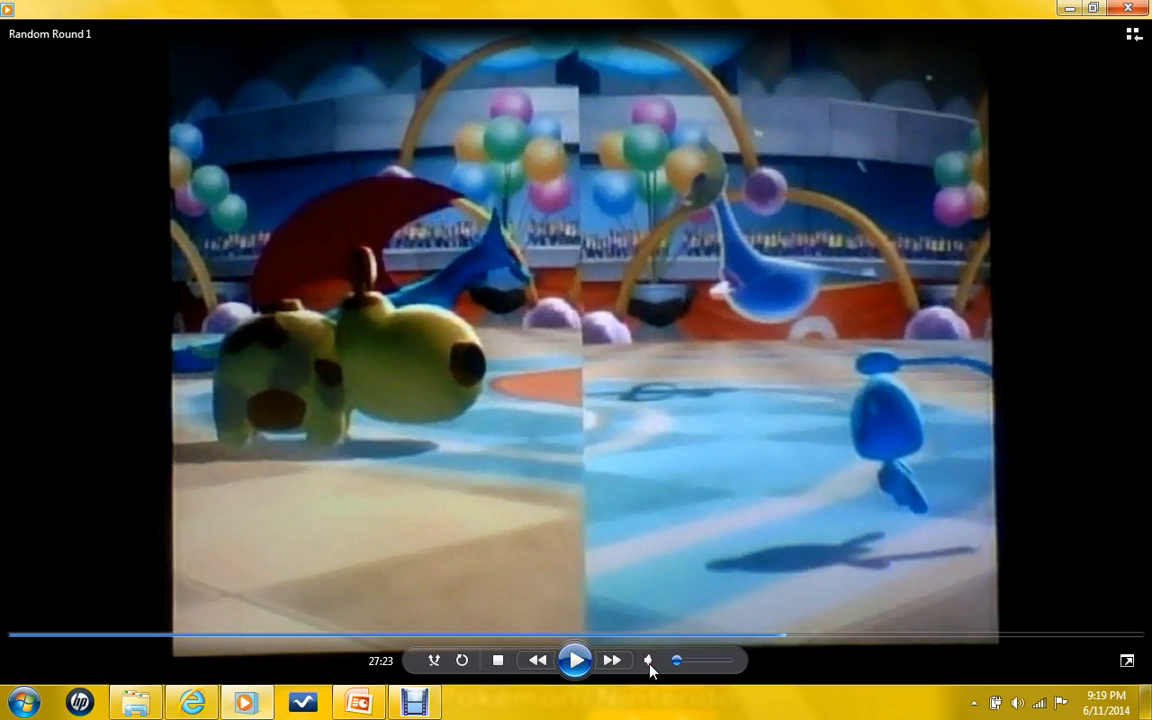
left_click(575, 660)
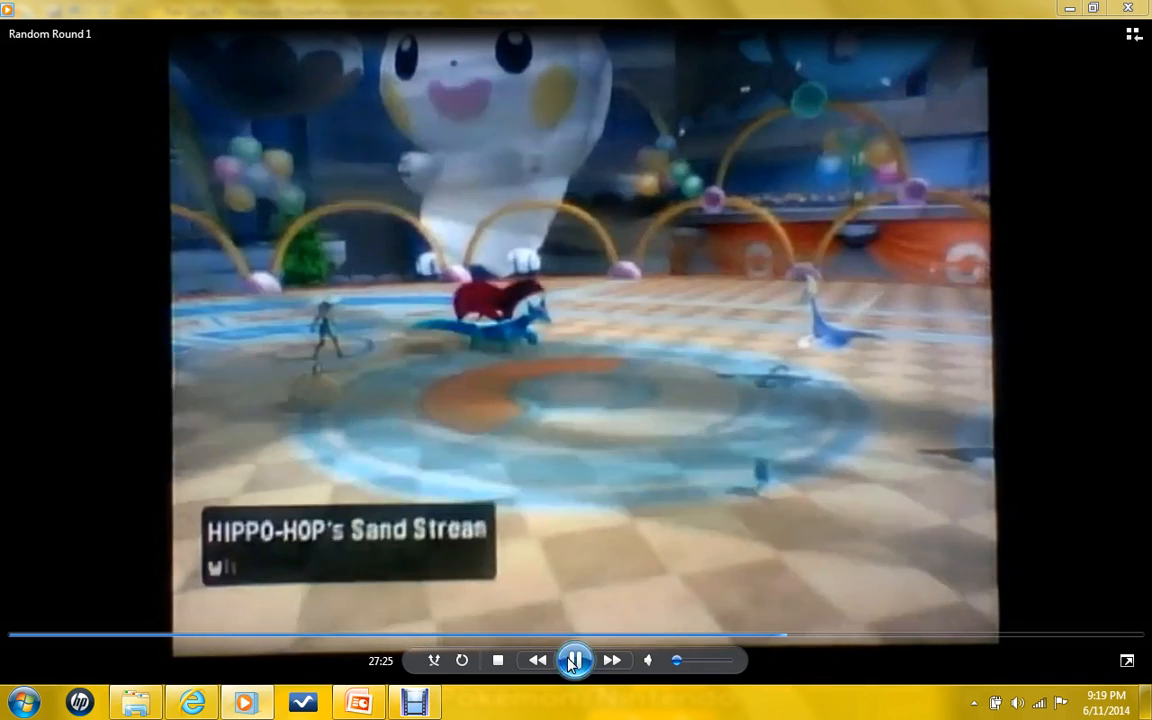
left_click(575, 662)
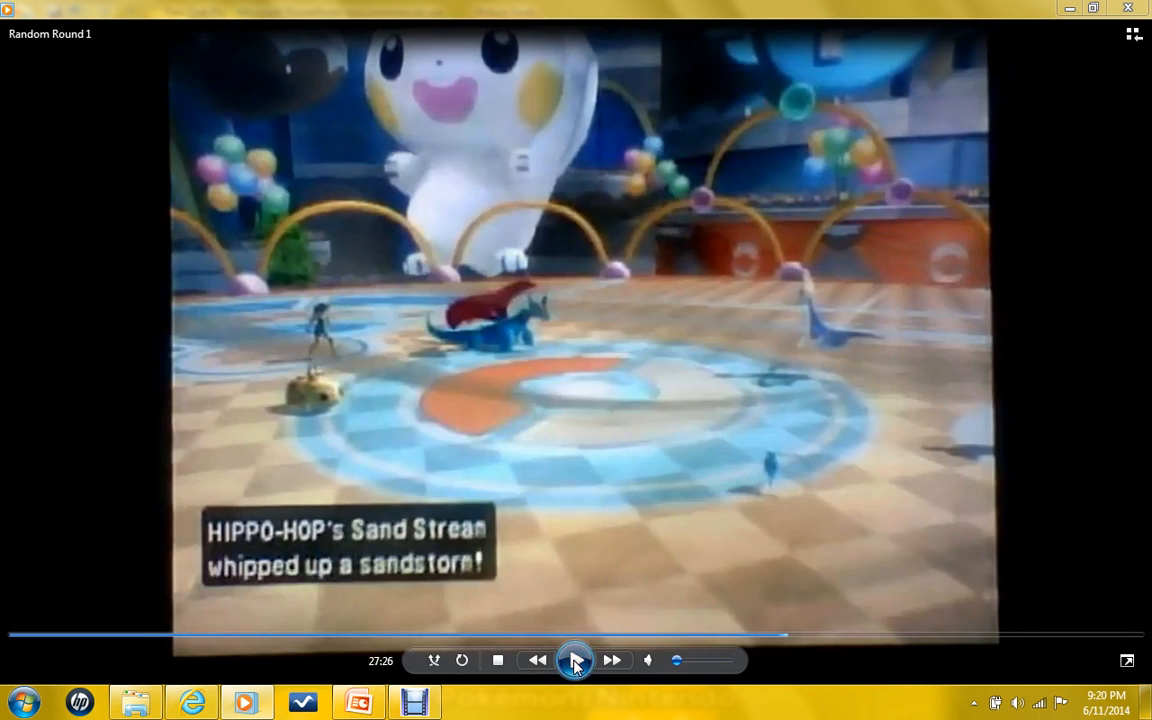
left_click(575, 662)
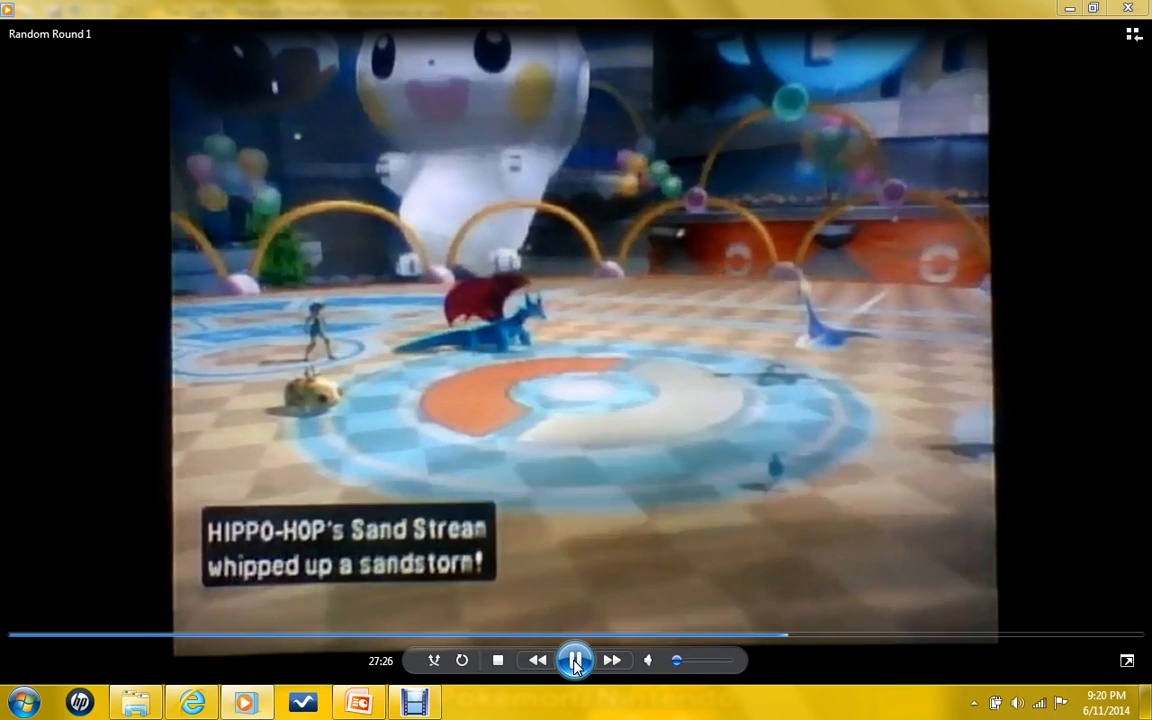
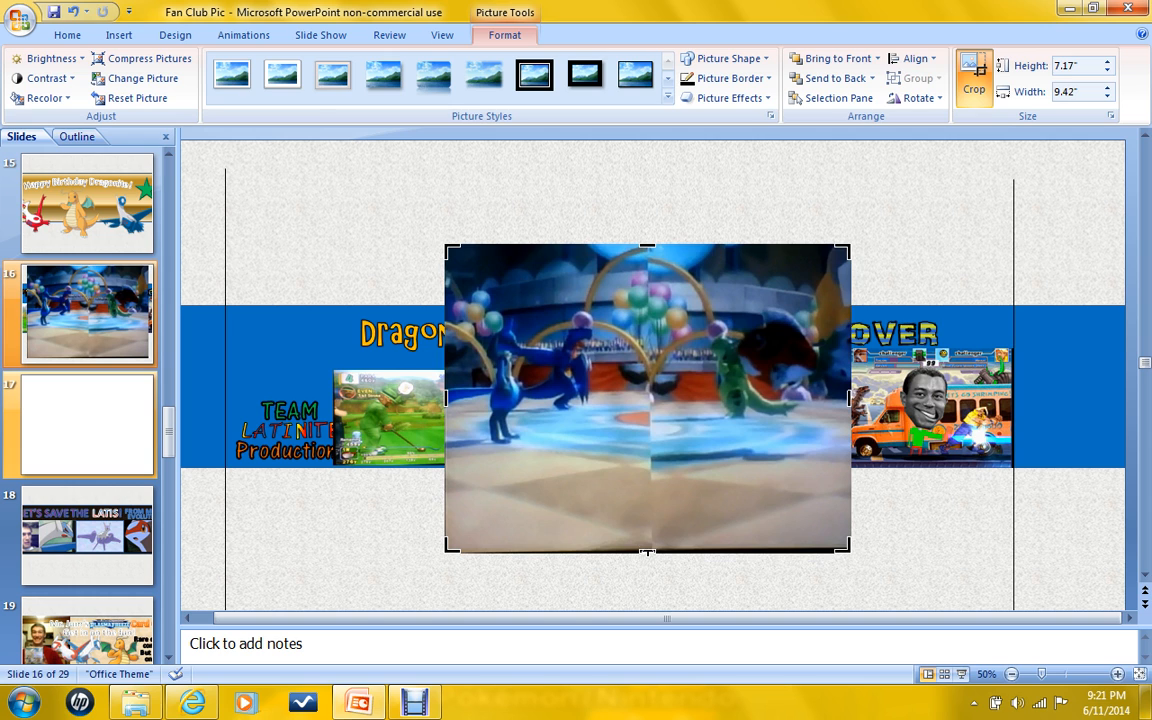
Finish cropping the battle picture, shrink it to about 2.88" high by 3.92" wide, and place it beside the Mugen picture.
left_click(973, 75)
left_click_drag(556, 352, 697, 458)
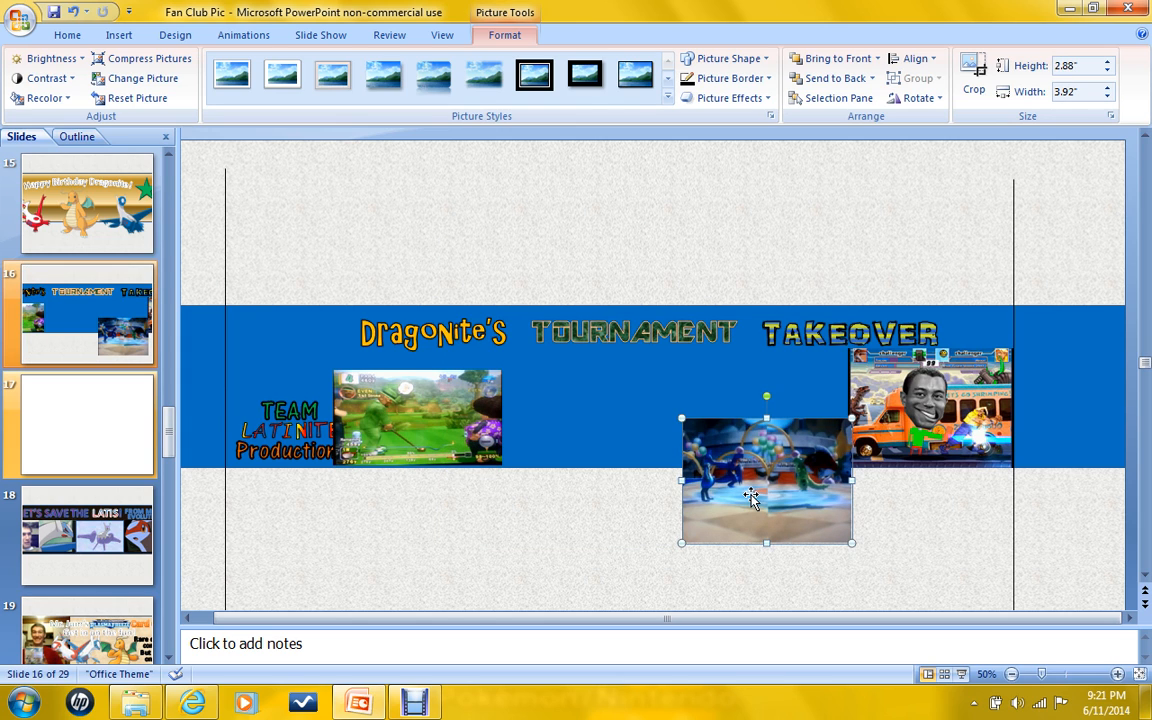
Move the "Takeover" title word right above the Mugen picture and bring "Tournament" right up against it.
left_click(828, 332)
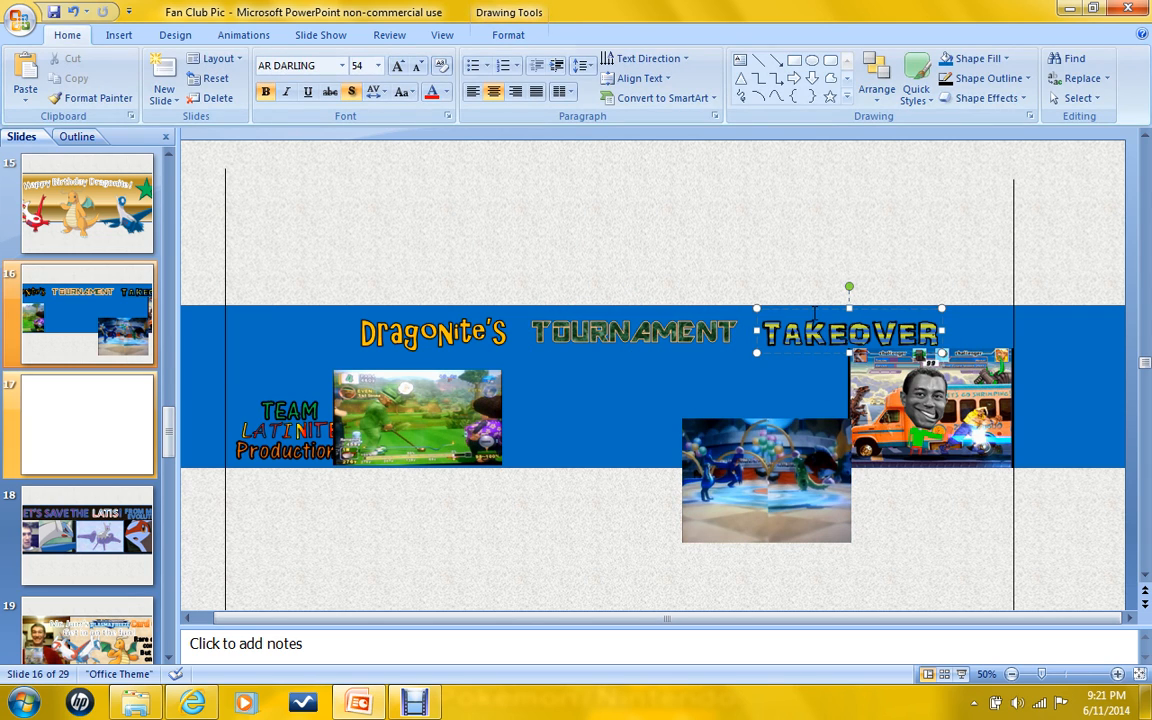
left_click_drag(813, 311, 877, 310)
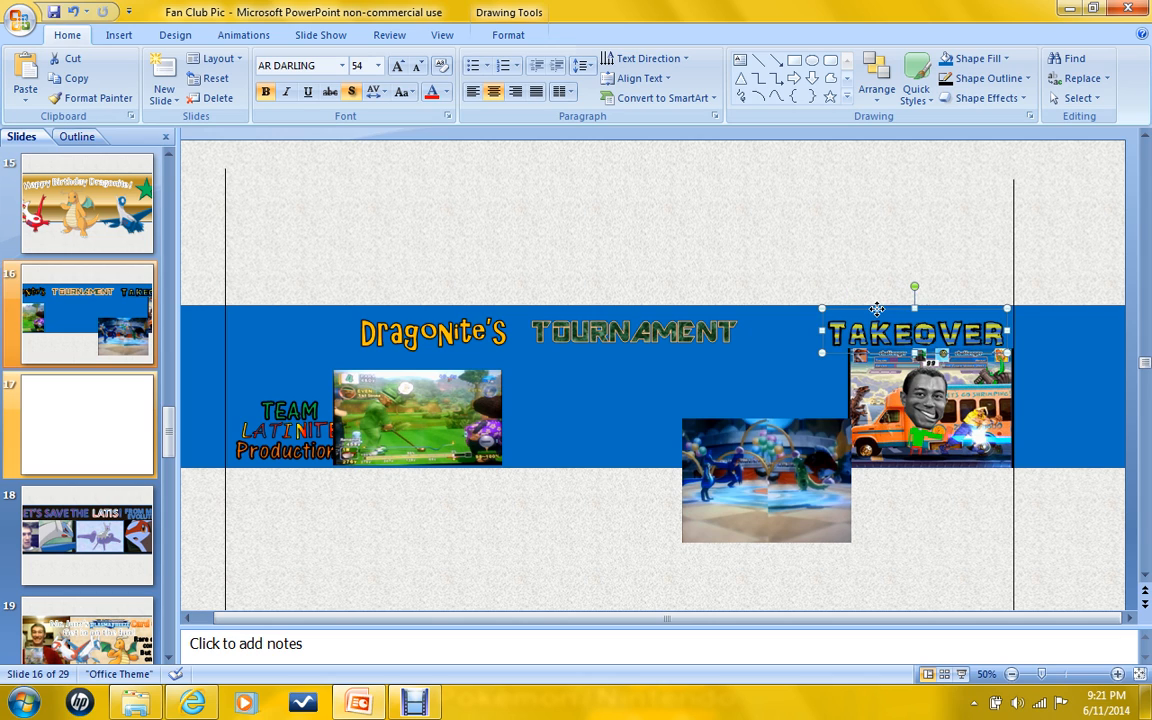
left_click(612, 310)
left_click_drag(676, 307, 766, 307)
Move the battle picture up into the blue band below "Tournament" and stretch the golf picture's top edge slightly upward.
left_click_drag(780, 475, 771, 405)
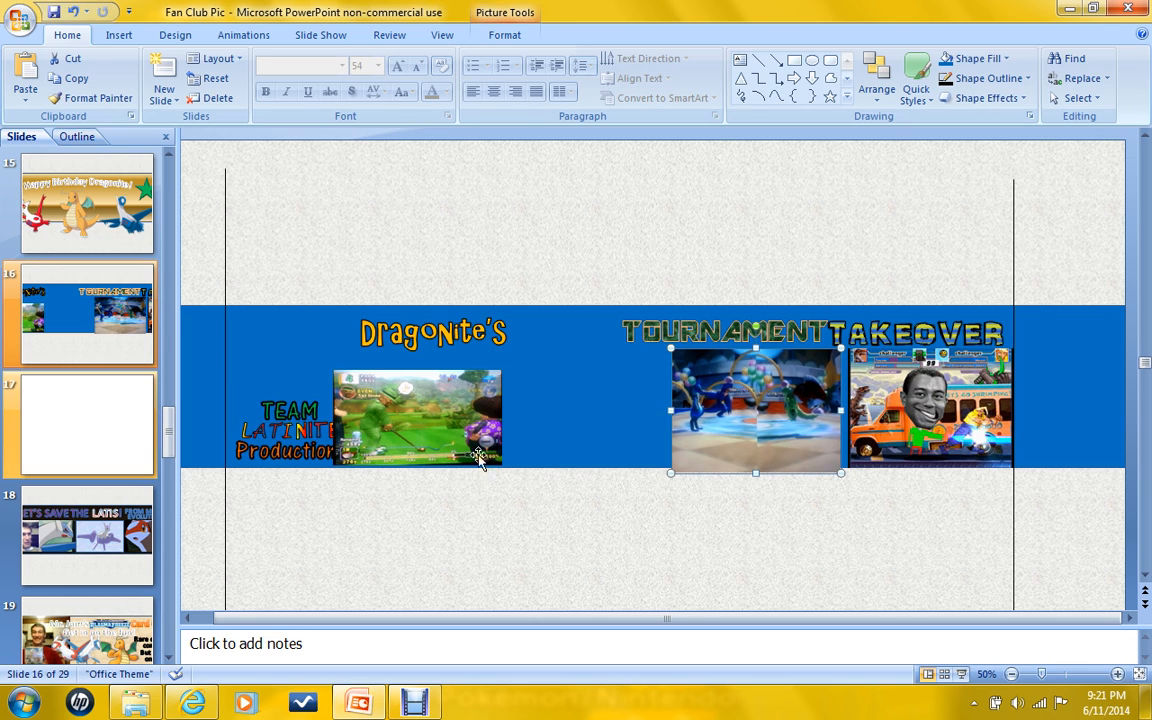
left_click(392, 398)
left_click_drag(418, 372, 418, 360)
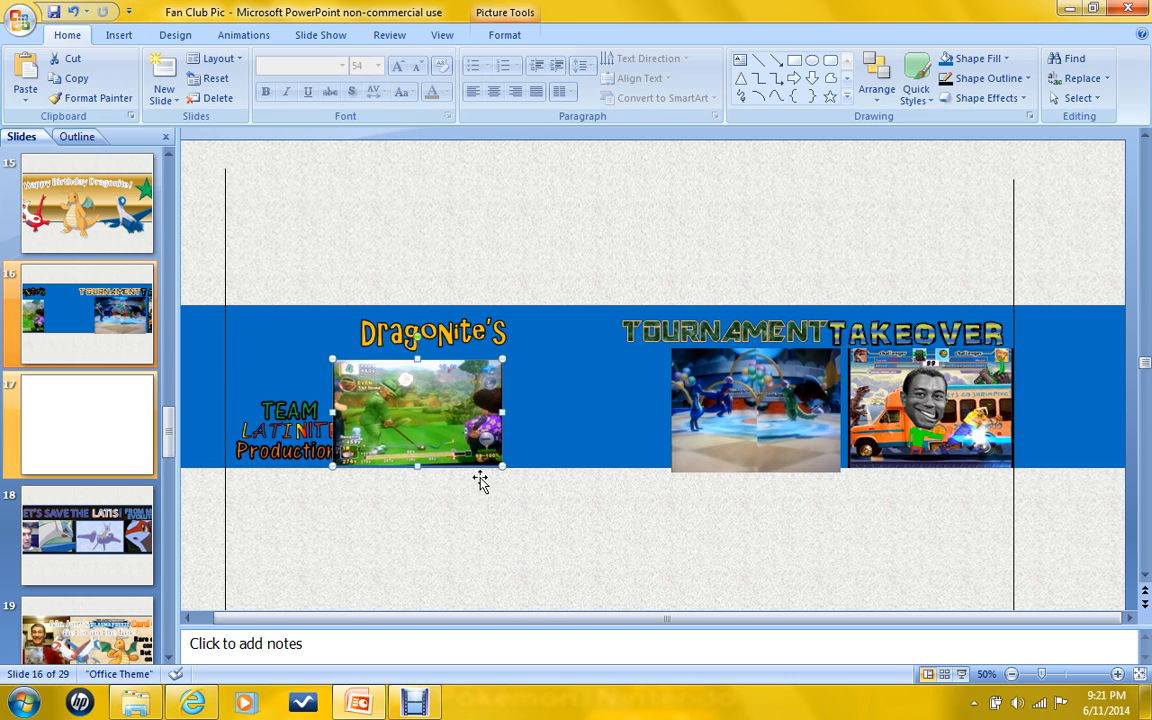
Shorten the battle picture to the blue band's lower edge and nudge it right against the Mugen picture.
left_click(787, 437)
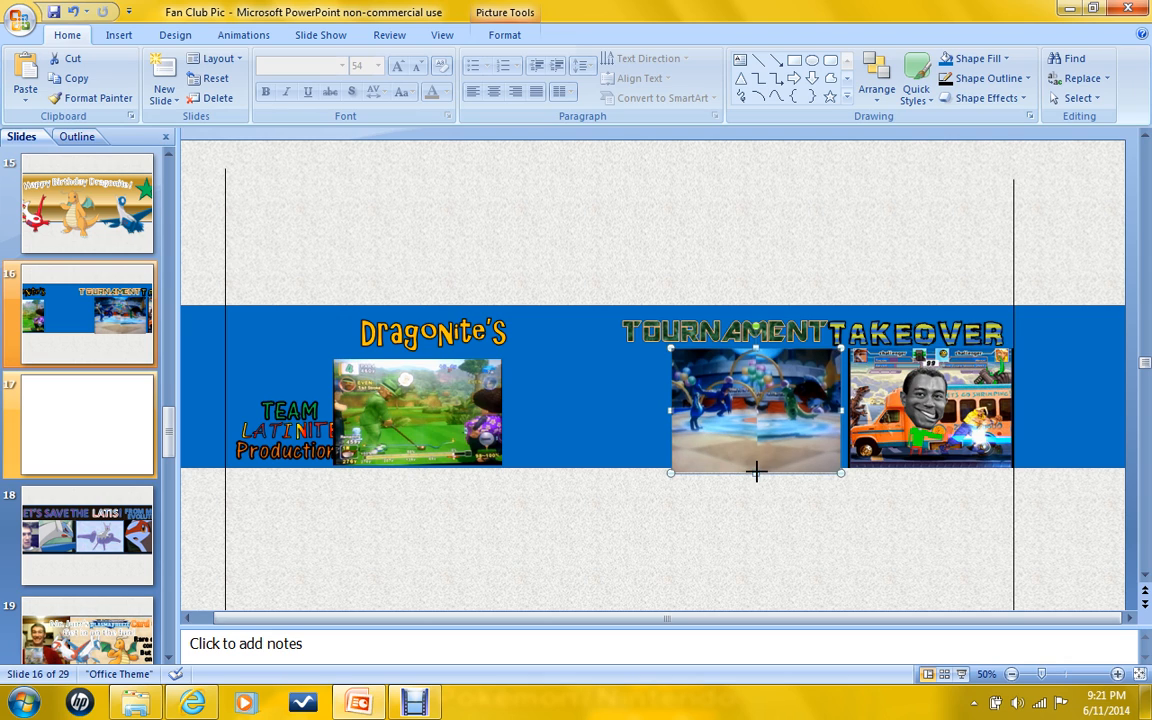
left_click_drag(755, 471, 756, 467)
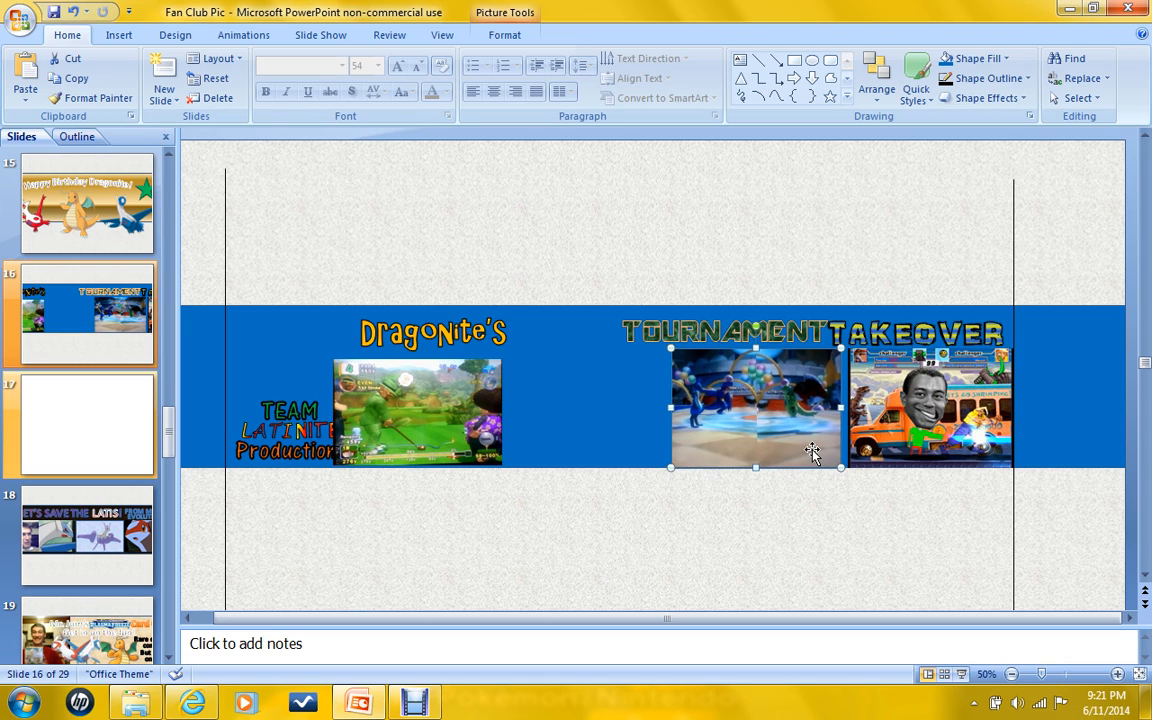
key("Right")
key("Right")
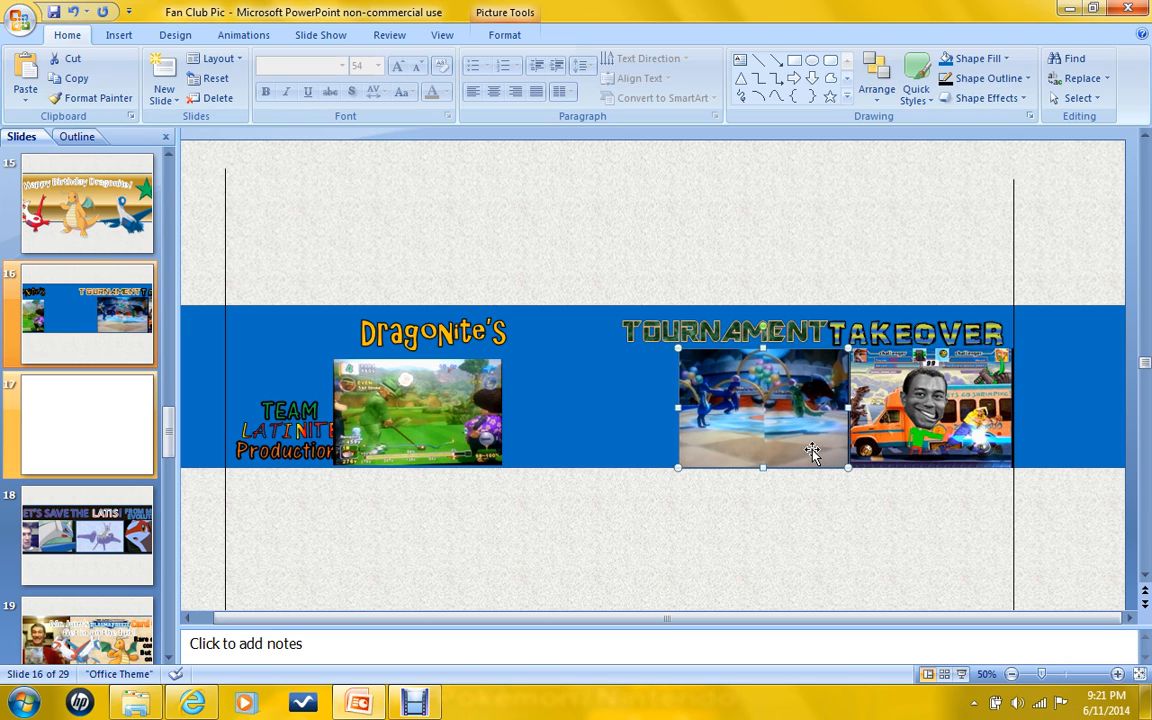
left_click(830, 521)
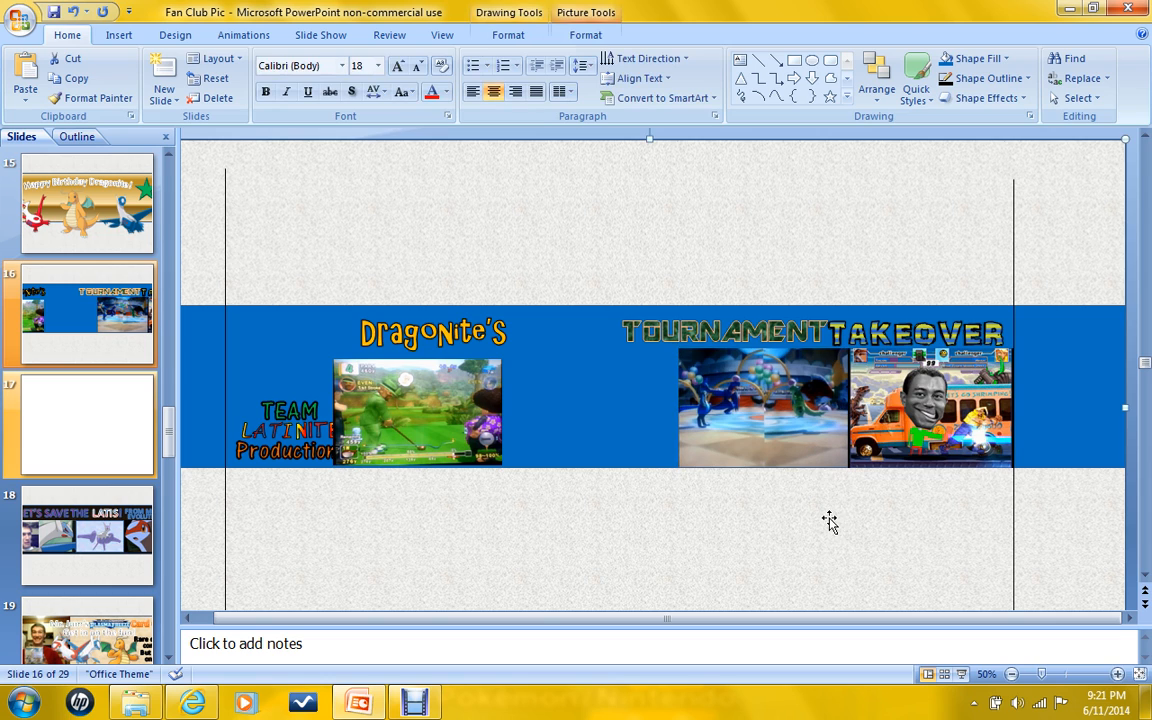
Stretch the golf picture up to the "Dragonite's" word and down to the blue band's lower edge, bringing "Dragonite's" to the front.
left_click(433, 403)
left_click_drag(419, 353, 418, 347)
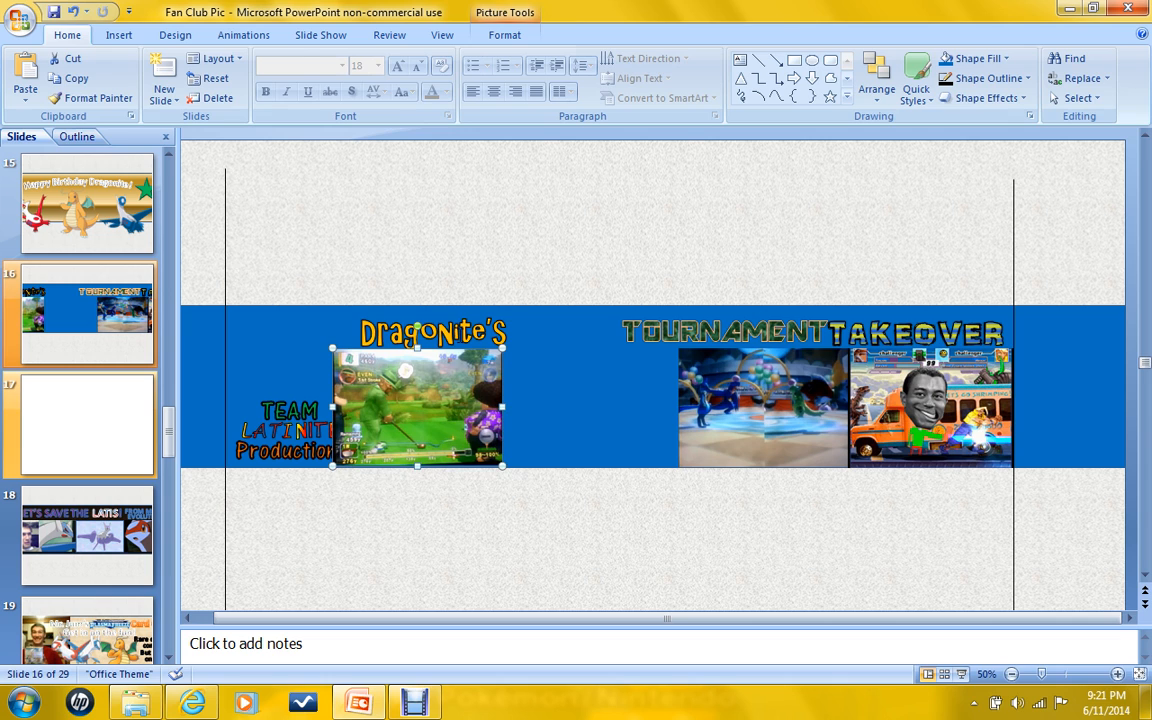
left_click(458, 314)
right_click(458, 314)
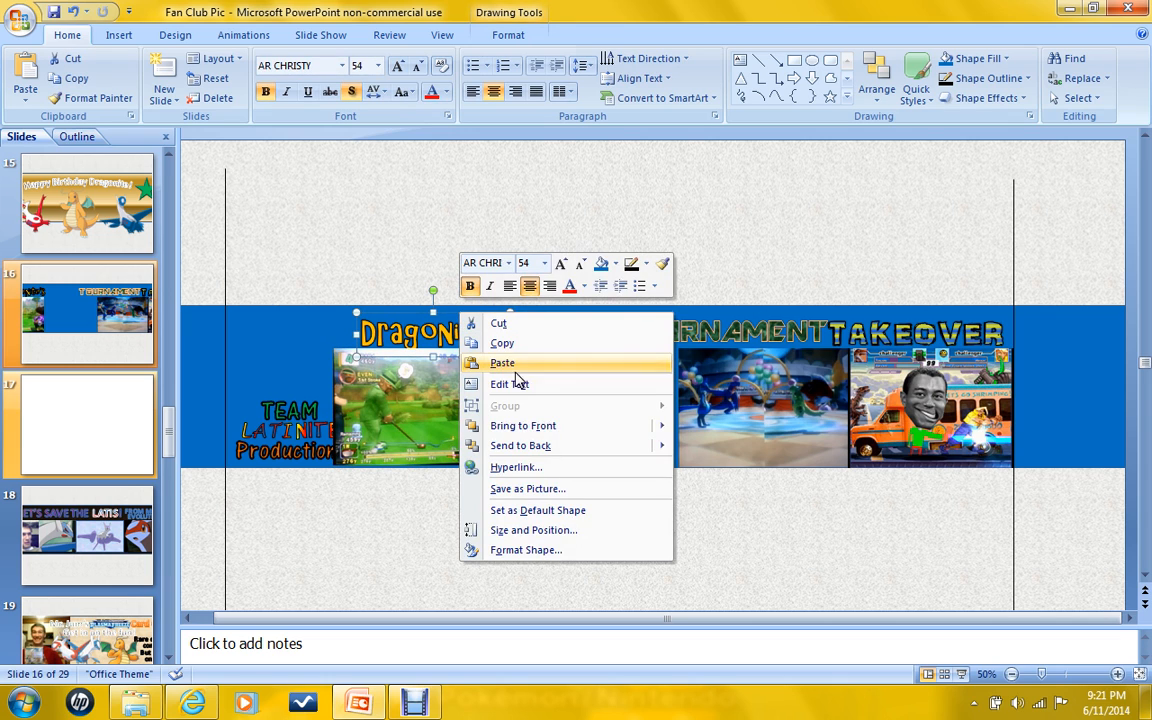
left_click(530, 428)
left_click(450, 385)
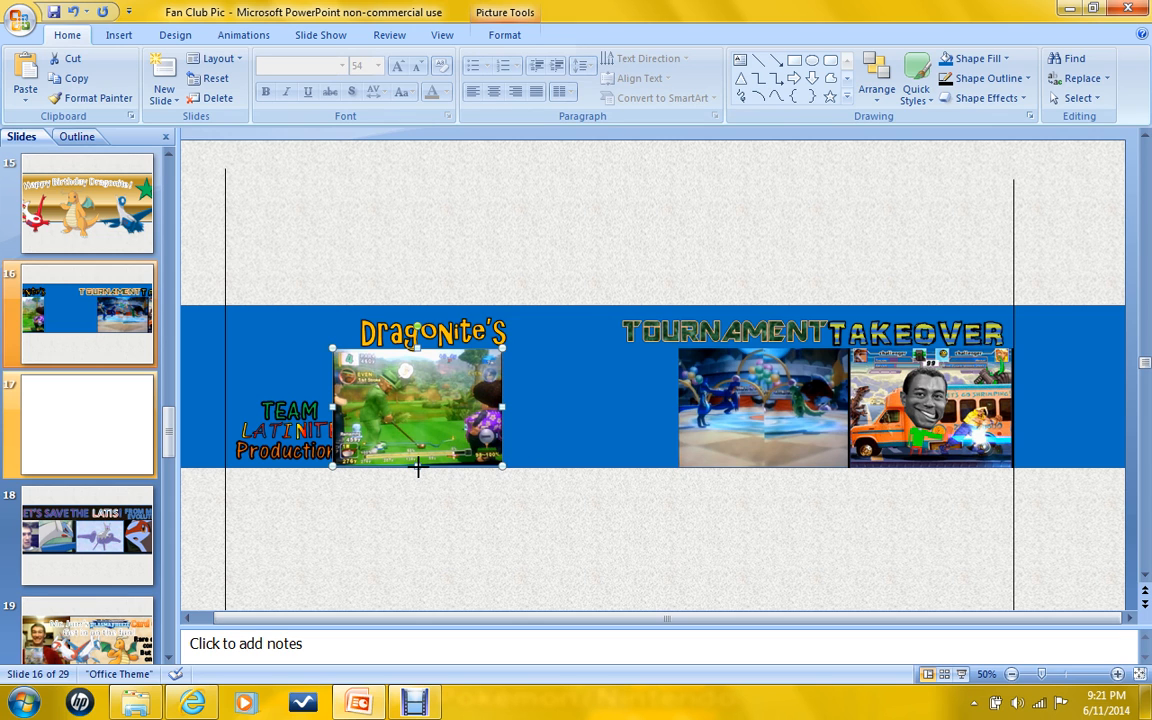
left_click_drag(418, 465, 417, 468)
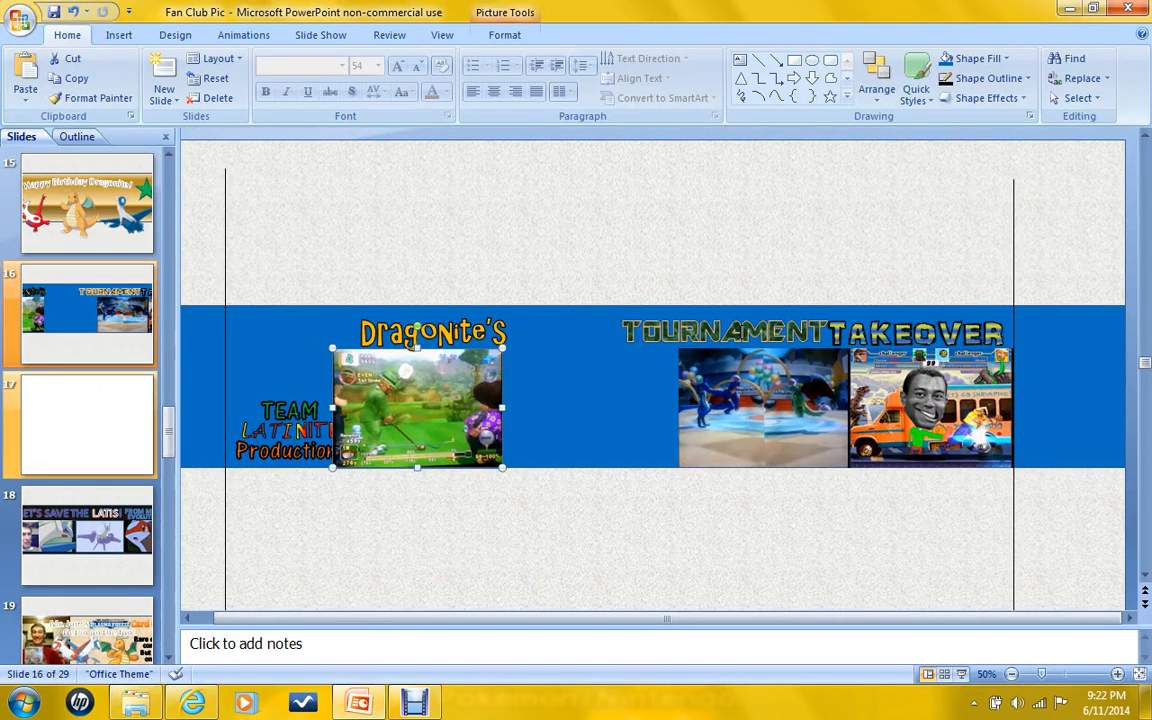
Nudge the "Takeover" word slightly right so it ends at the right vertical guide line.
left_click(566, 345)
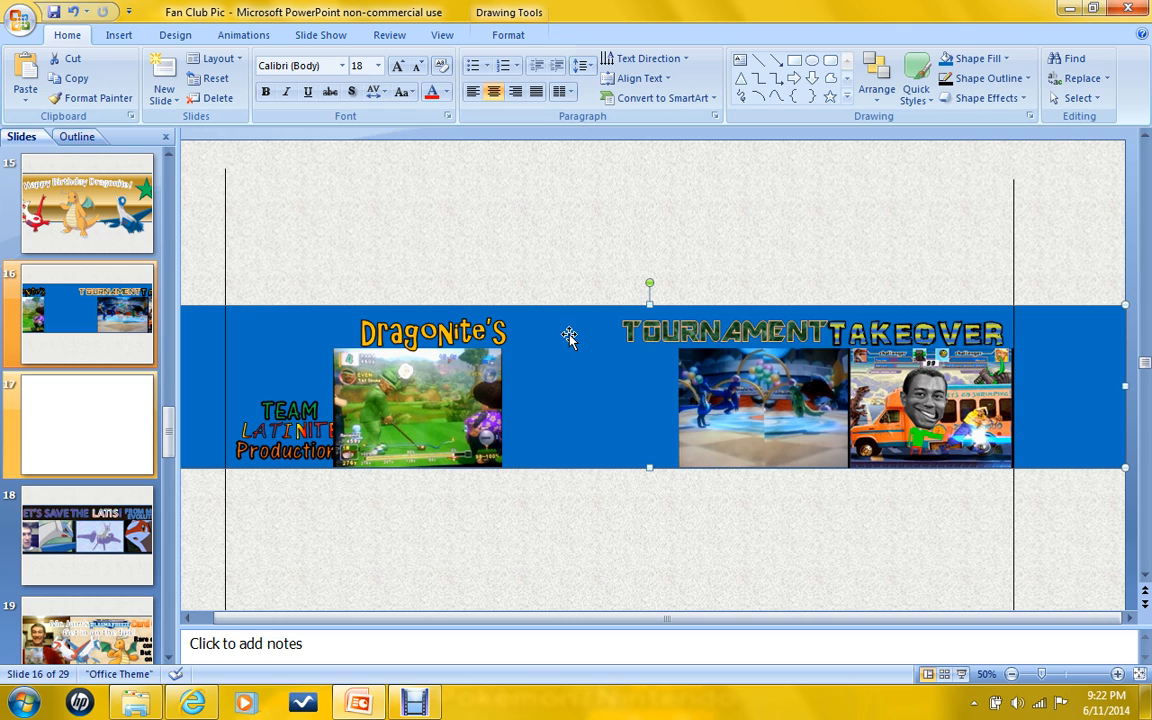
left_click(912, 335)
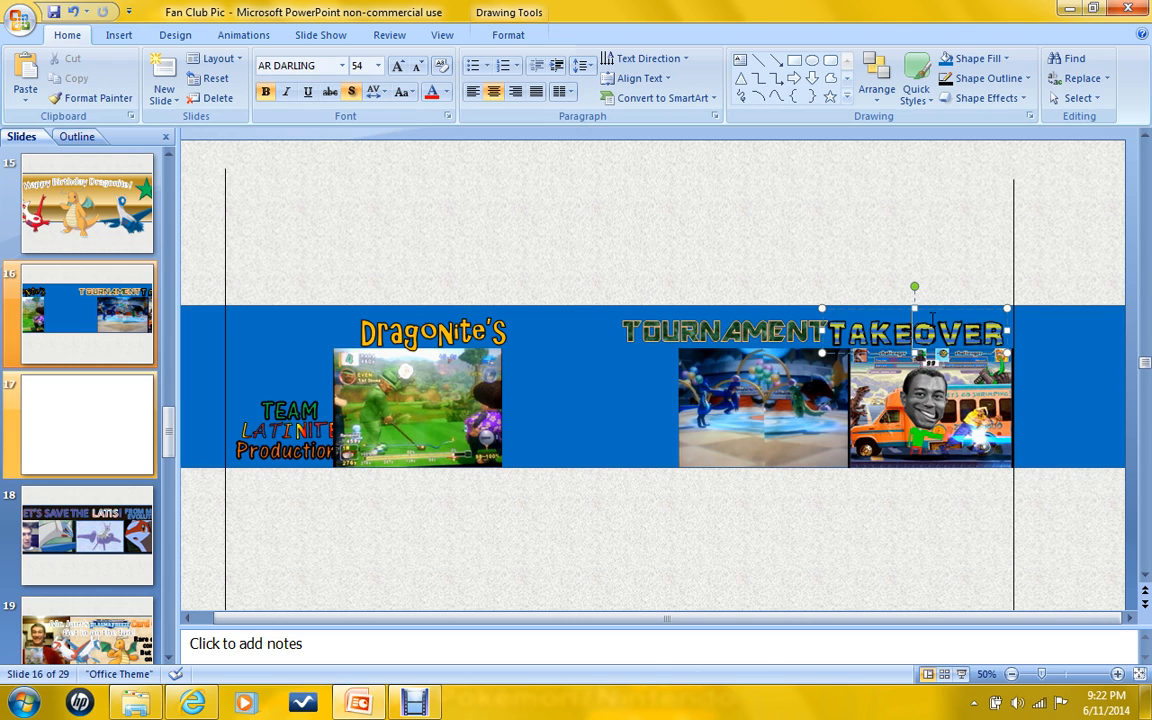
left_click_drag(920, 311, 927, 312)
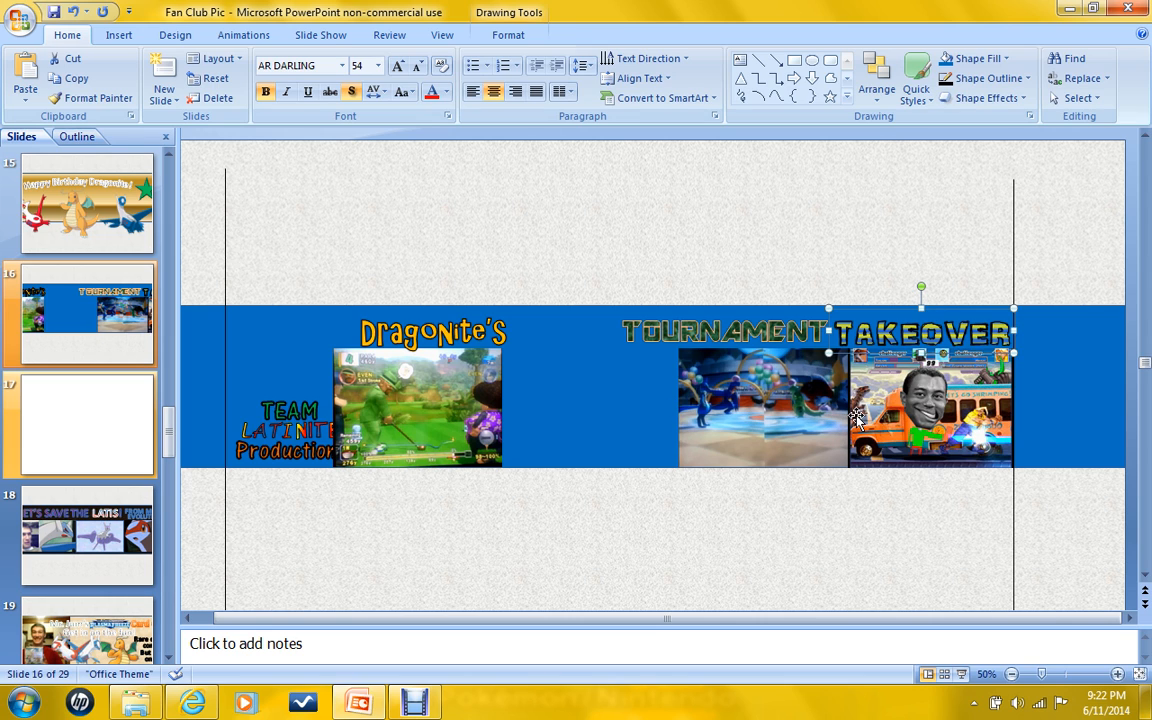
Shift the battle and Mugen pictures left together so their shared edge lines up with the gap between "Tournament" and "Takeover".
left_click(807, 429)
left_click(915, 430, "shift")
left_click_drag(808, 417, 790, 417)
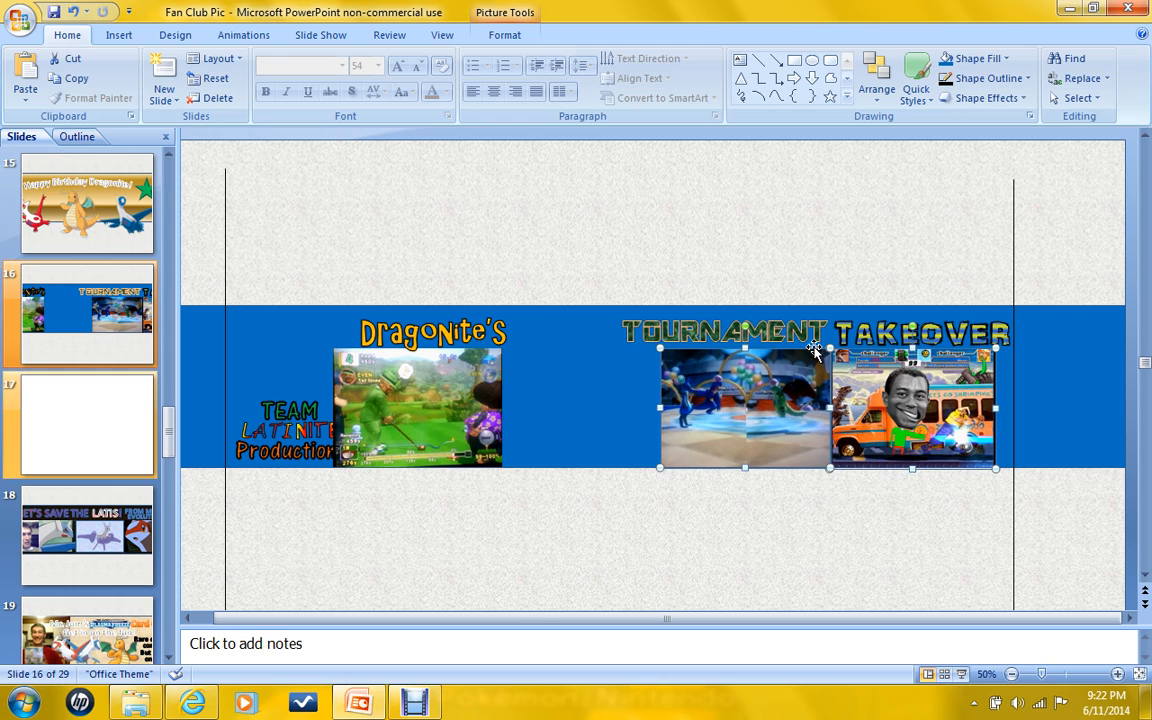
left_click(728, 318)
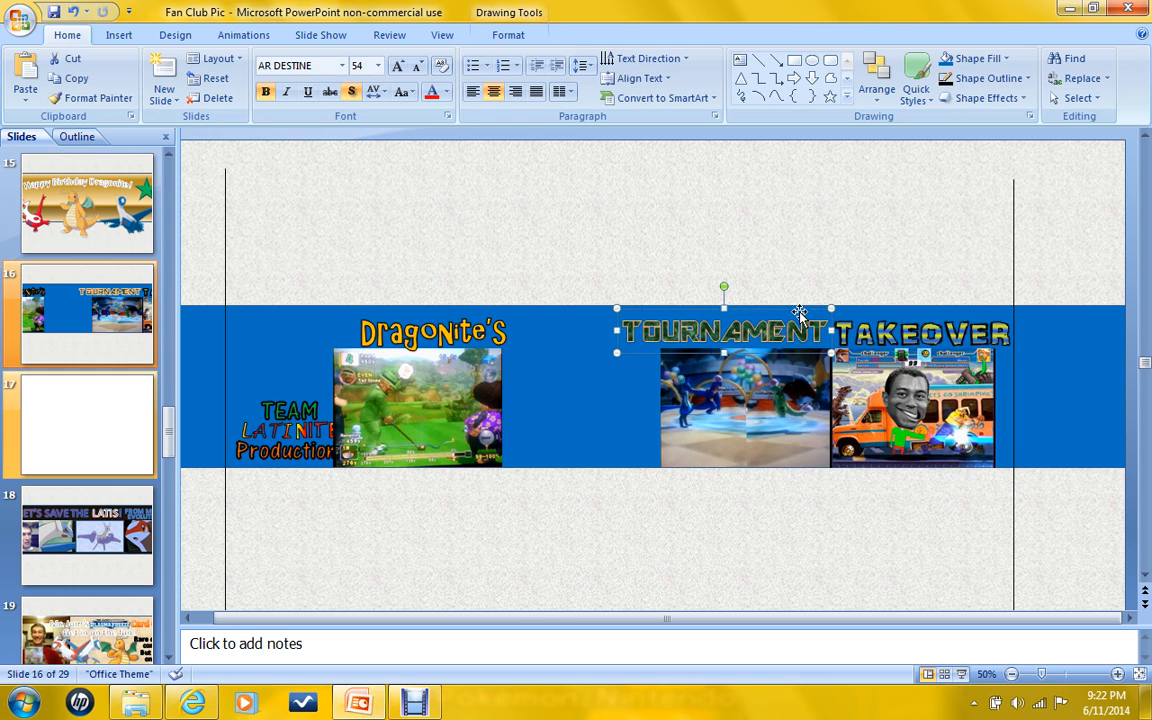
left_click(512, 36)
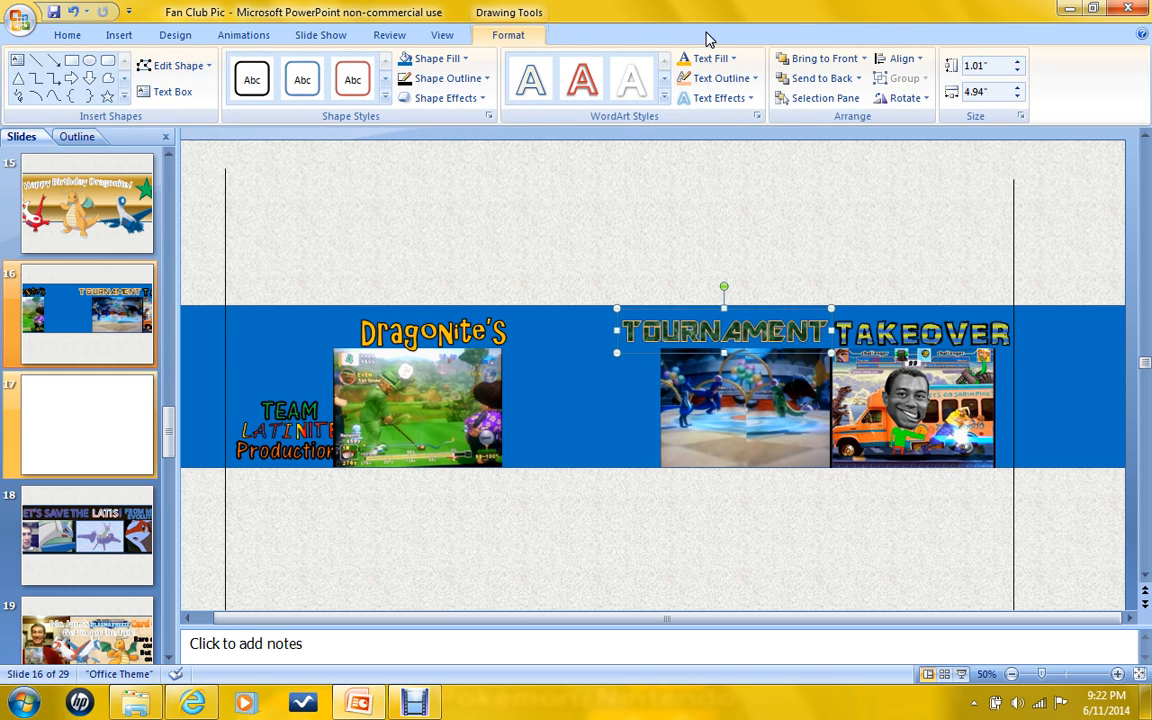
left_click(674, 286)
left_click(674, 286)
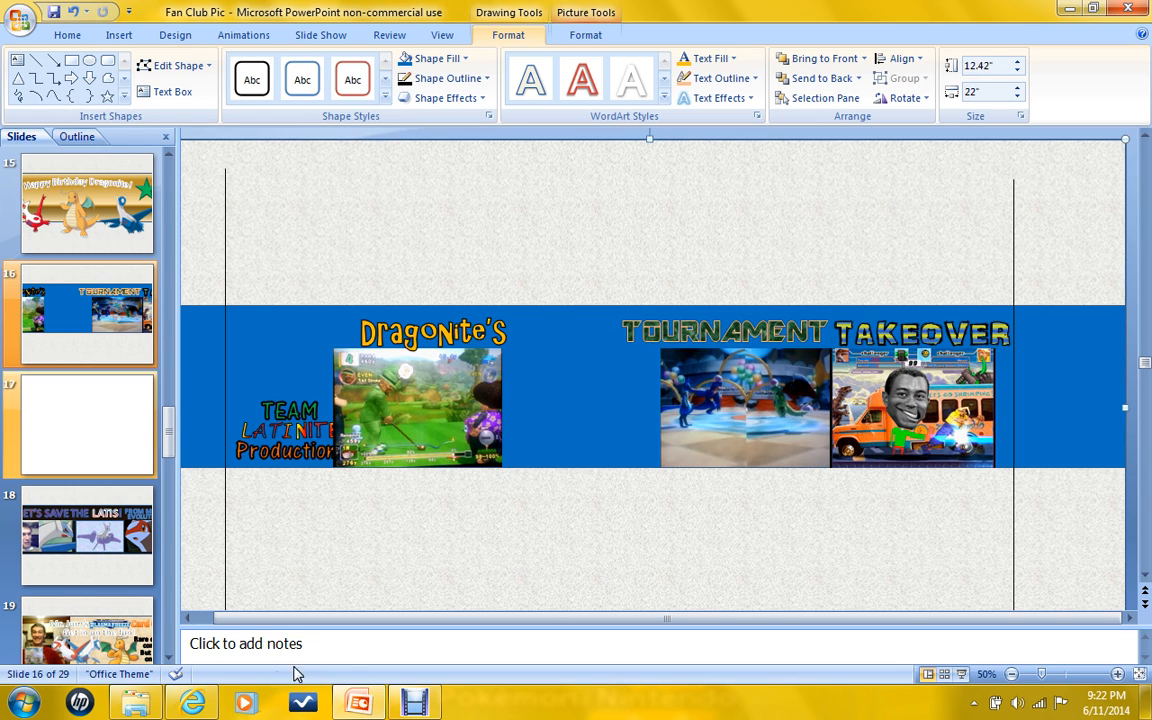
Leave the presentation and launch GIMP.
left_click(368, 706)
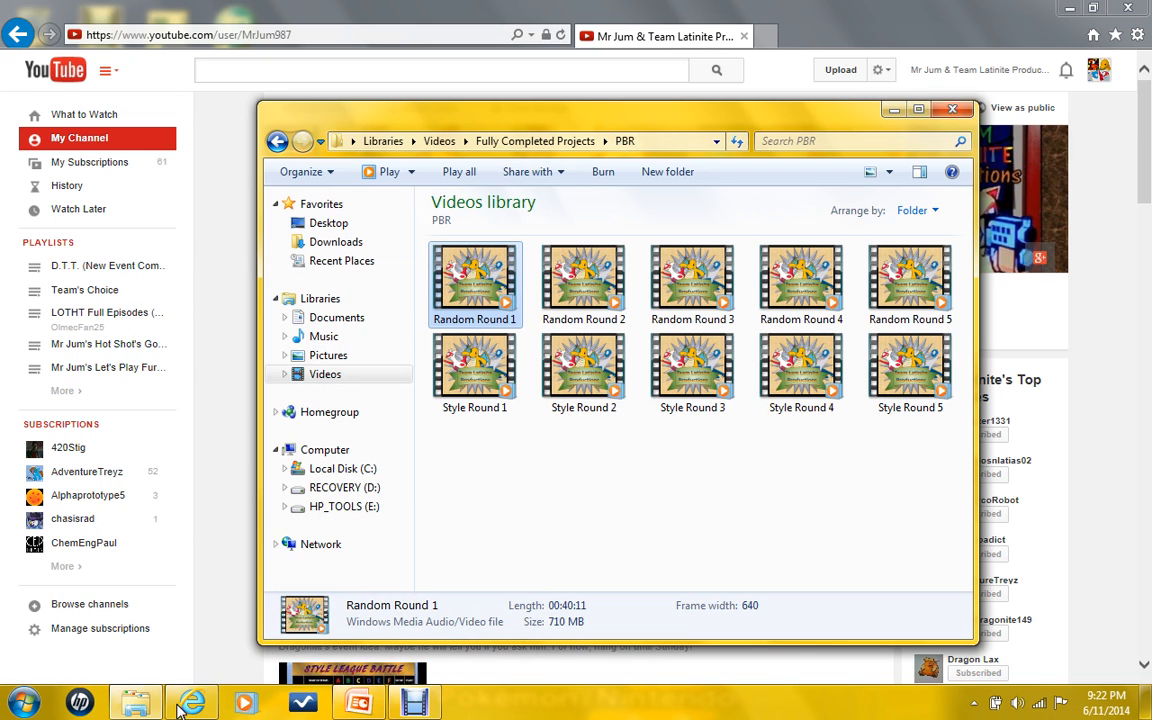
left_click(22, 703)
left_click(90, 420)
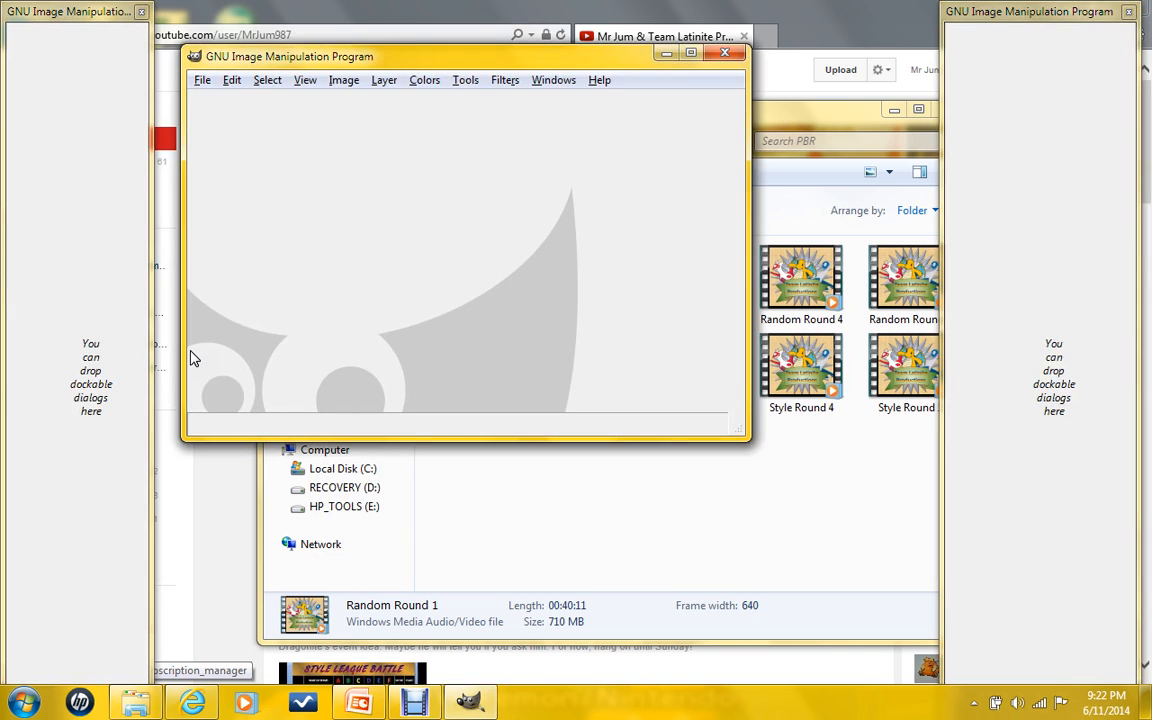
Switch to the file explorer, open the Debut folder in the Pictures library, and select the Dragonite image.
left_click(553, 8)
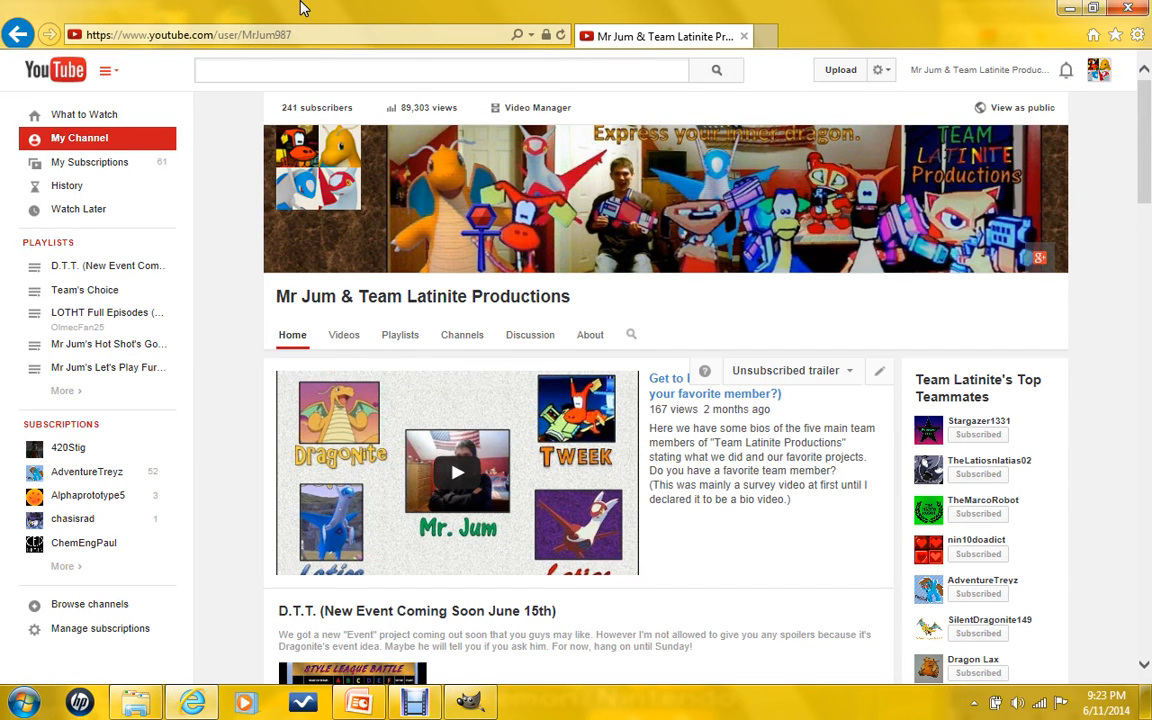
left_click(135, 703)
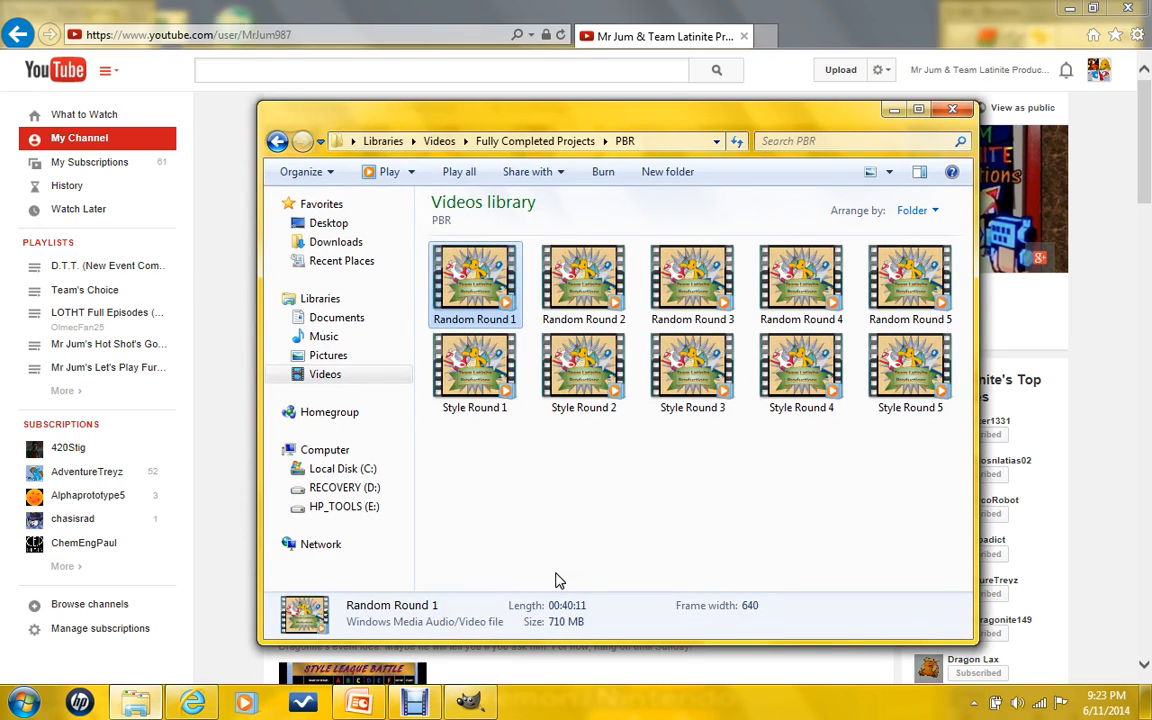
left_click(339, 360)
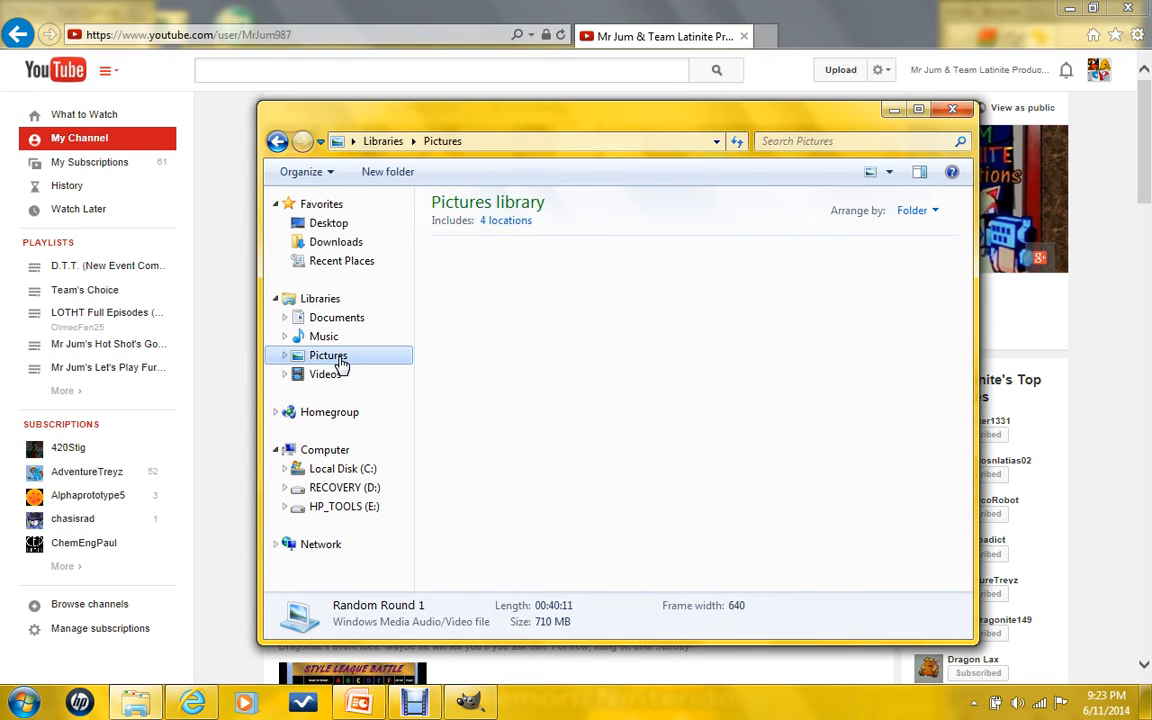
left_click(728, 322)
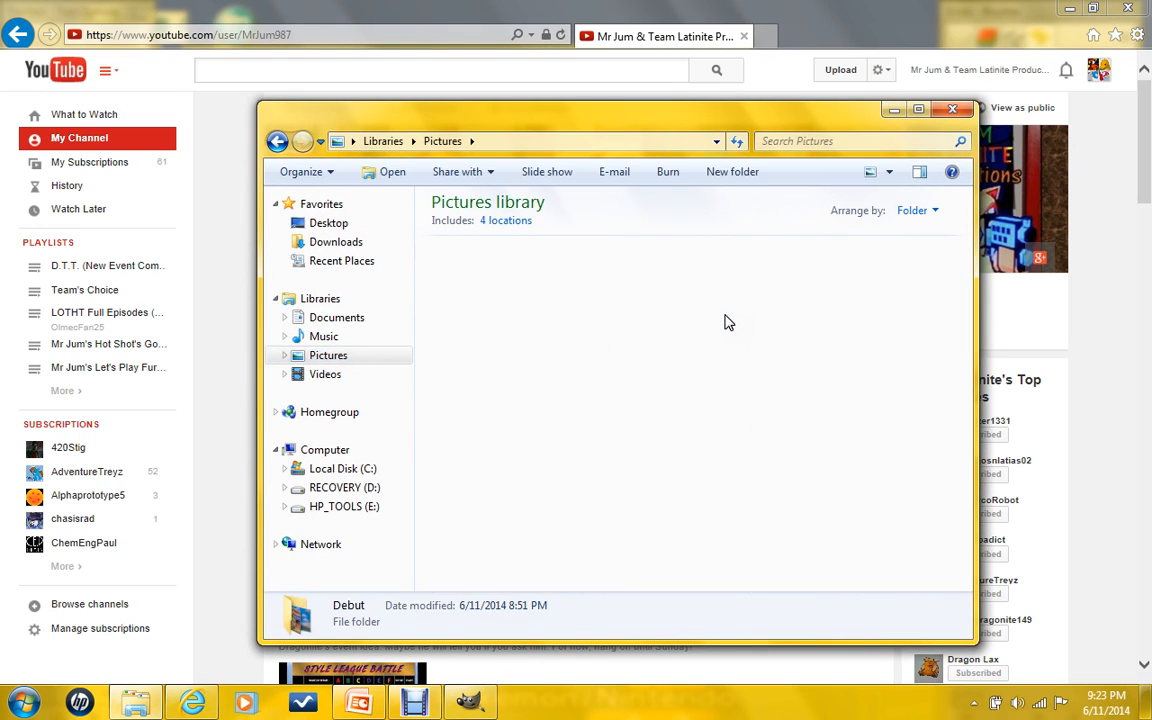
double_click(728, 322)
scroll(779, 352, "down", 3)
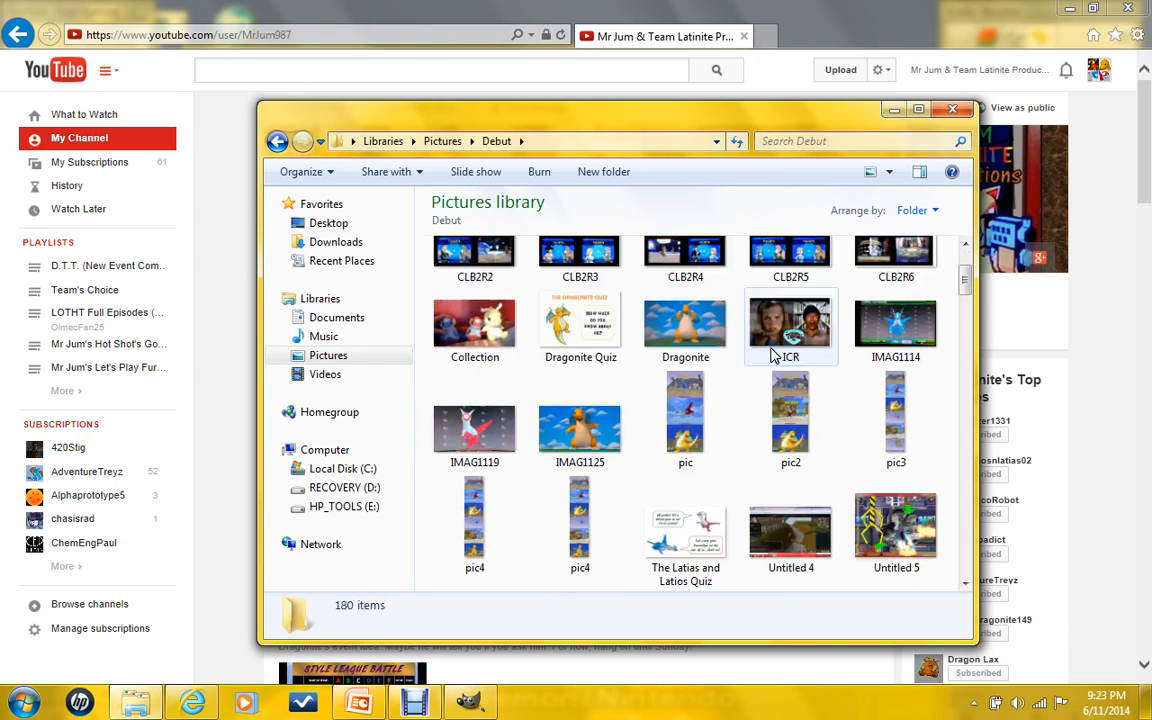
left_click(680, 343)
right_click(678, 343)
left_click(677, 343)
right_click(675, 343)
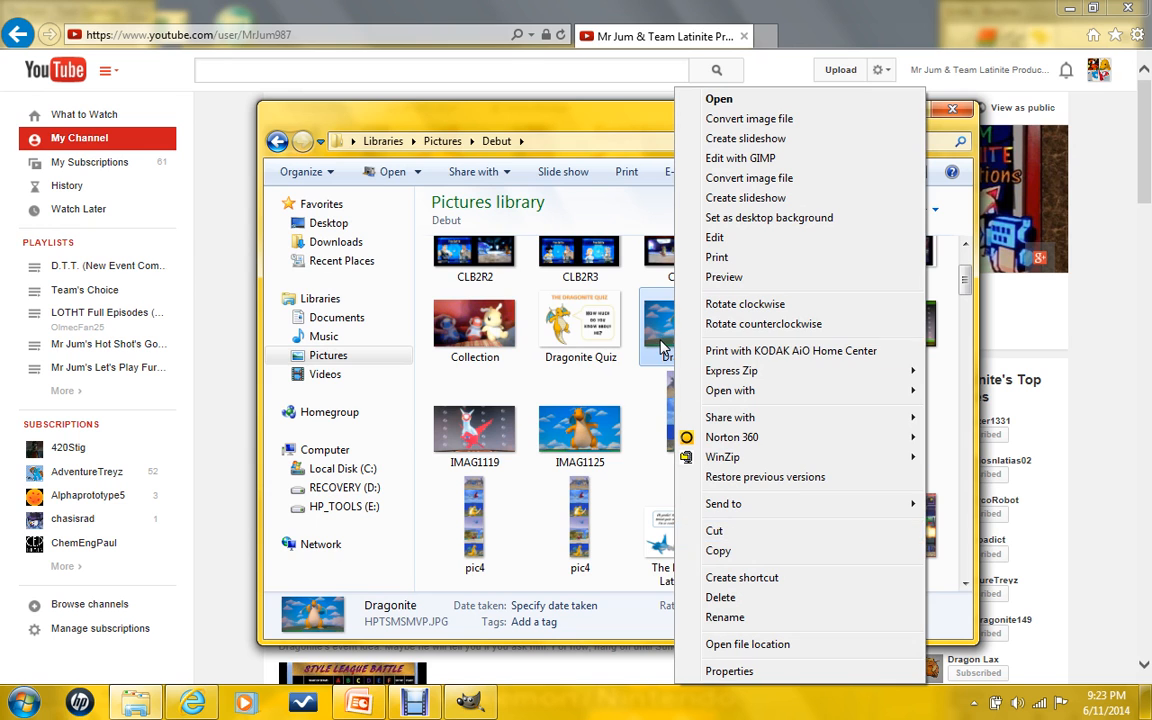
left_click(668, 325)
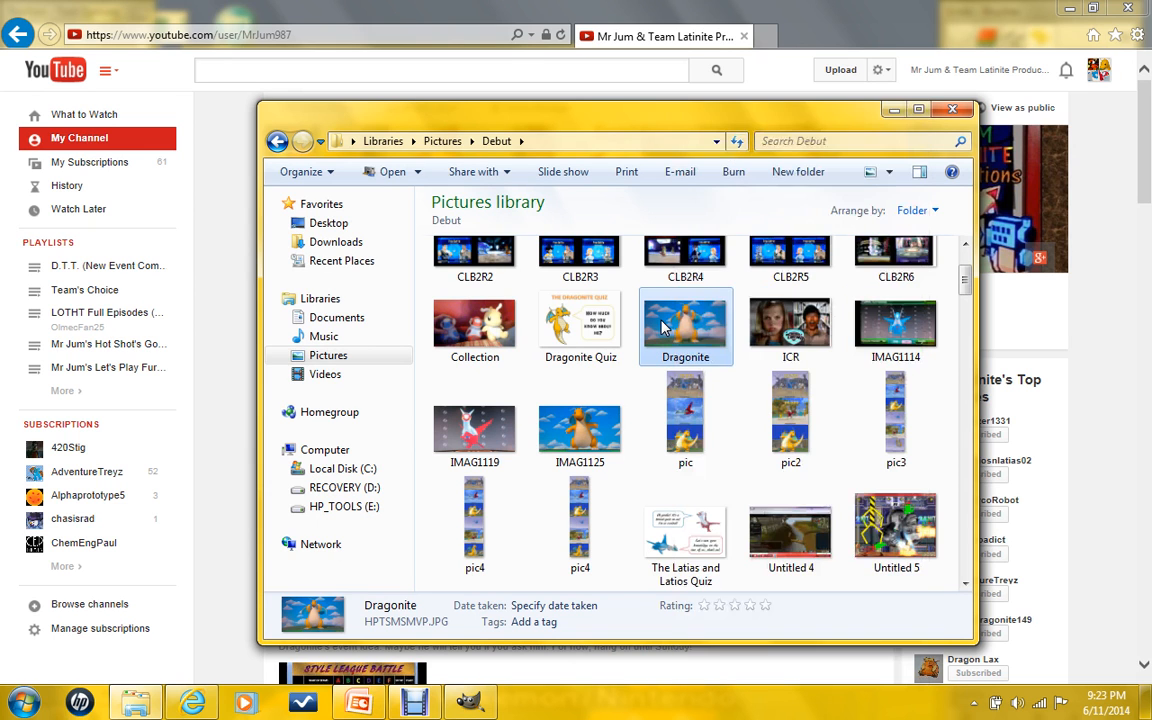
Arrange the GIMP and file explorer windows side by side and open the Dragonite image in GIMP.
left_click(468, 702)
left_click_drag(555, 60, 462, 66)
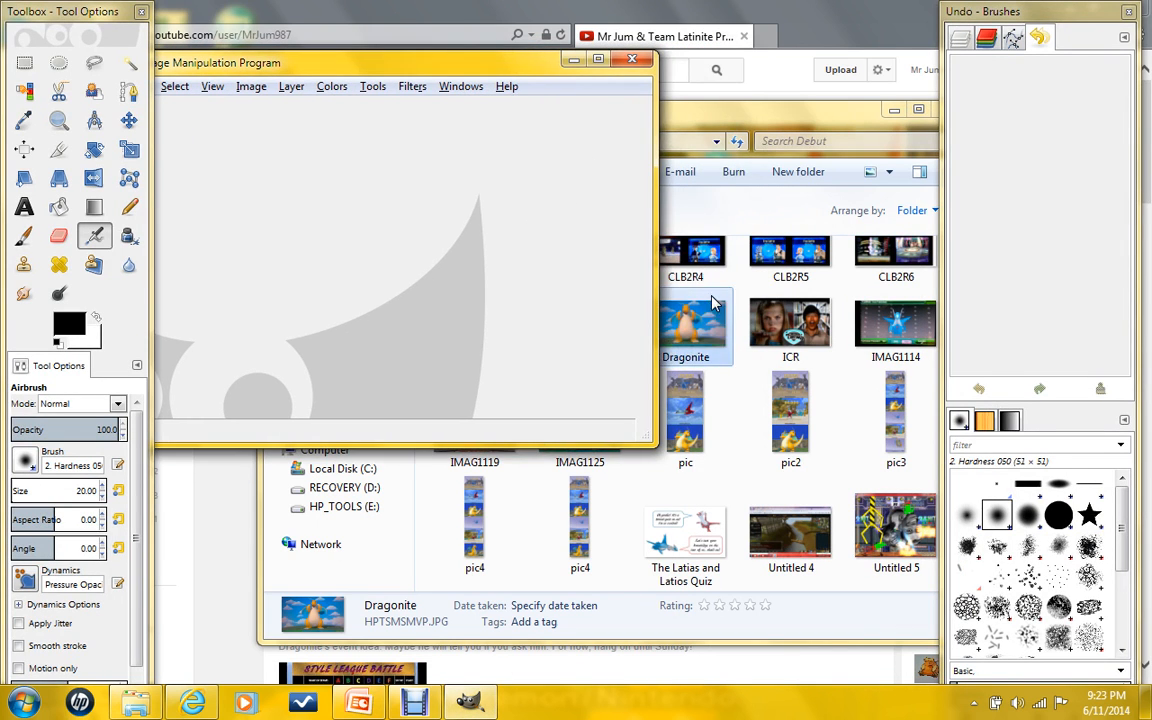
left_click_drag(731, 117, 792, 96)
left_click_drag(766, 312, 278, 308)
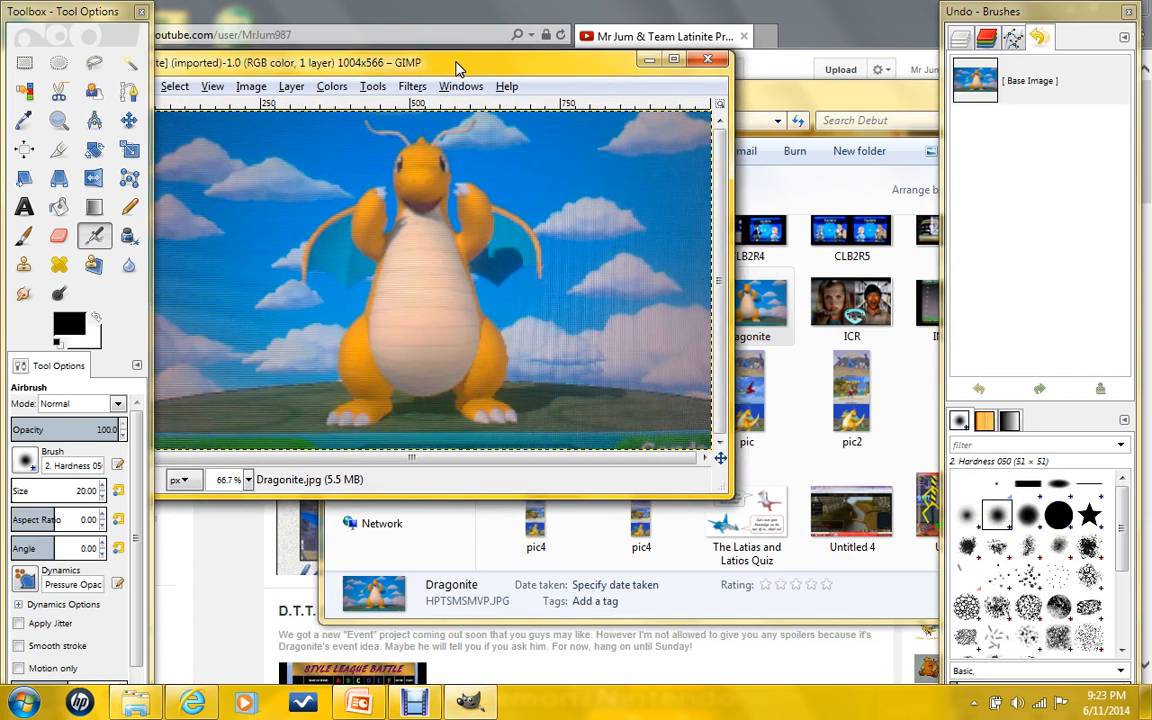
left_click_drag(458, 68, 571, 111)
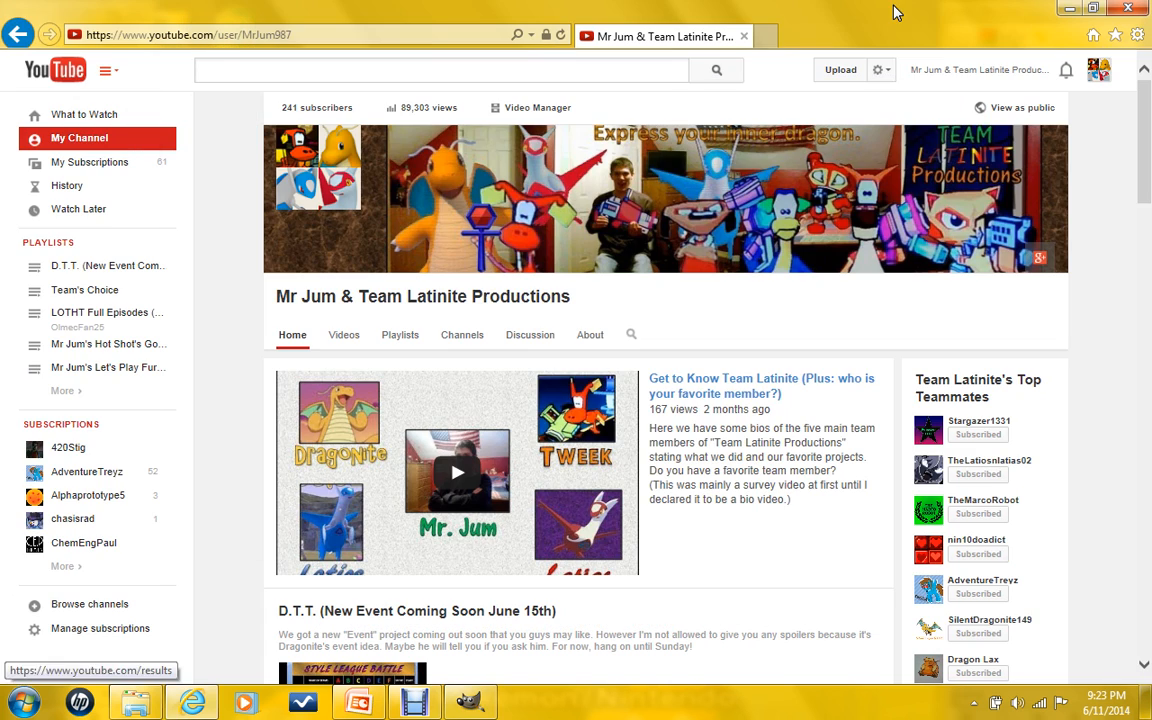
Minimize the video editor and file explorer windows, switch back to GIMP, and reposition the Dragonite image window.
left_click(806, 6)
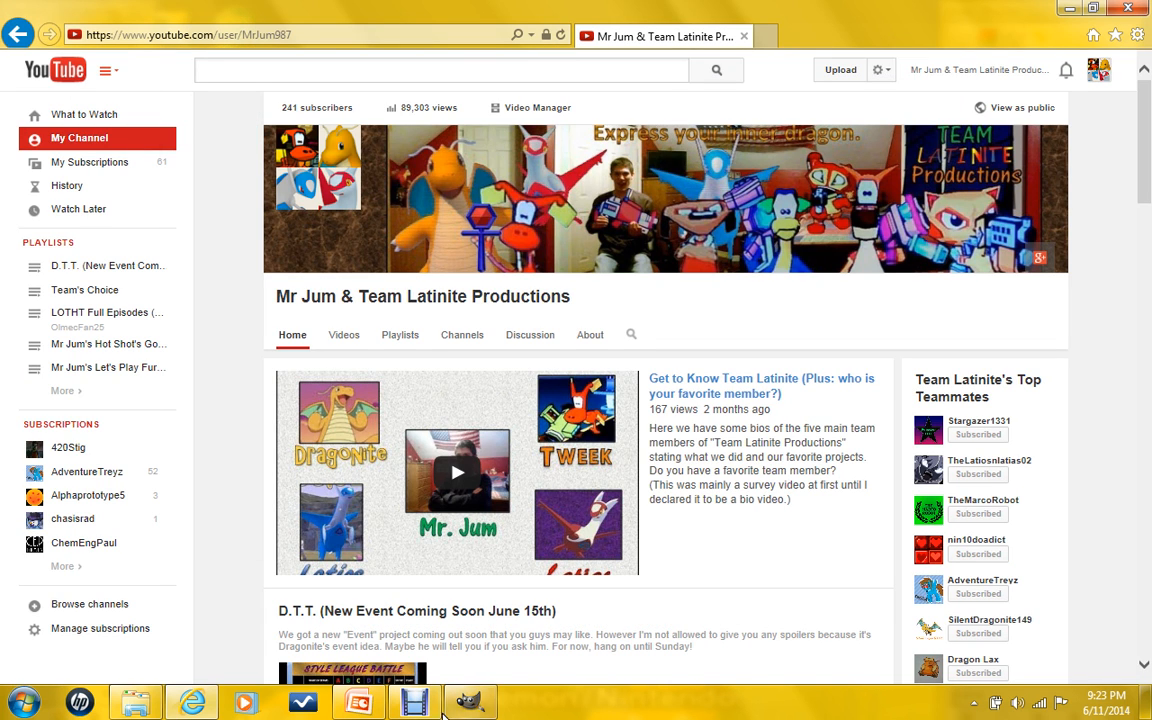
left_click(410, 704)
left_click(406, 705)
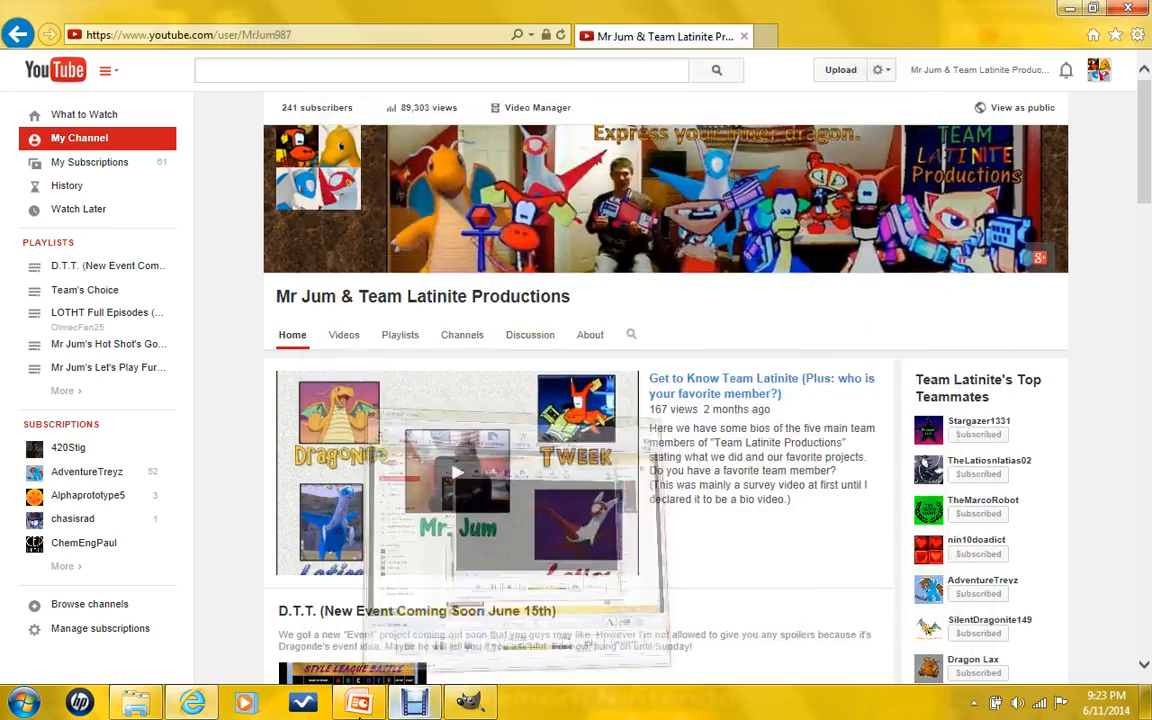
left_click(140, 705)
left_click(146, 710)
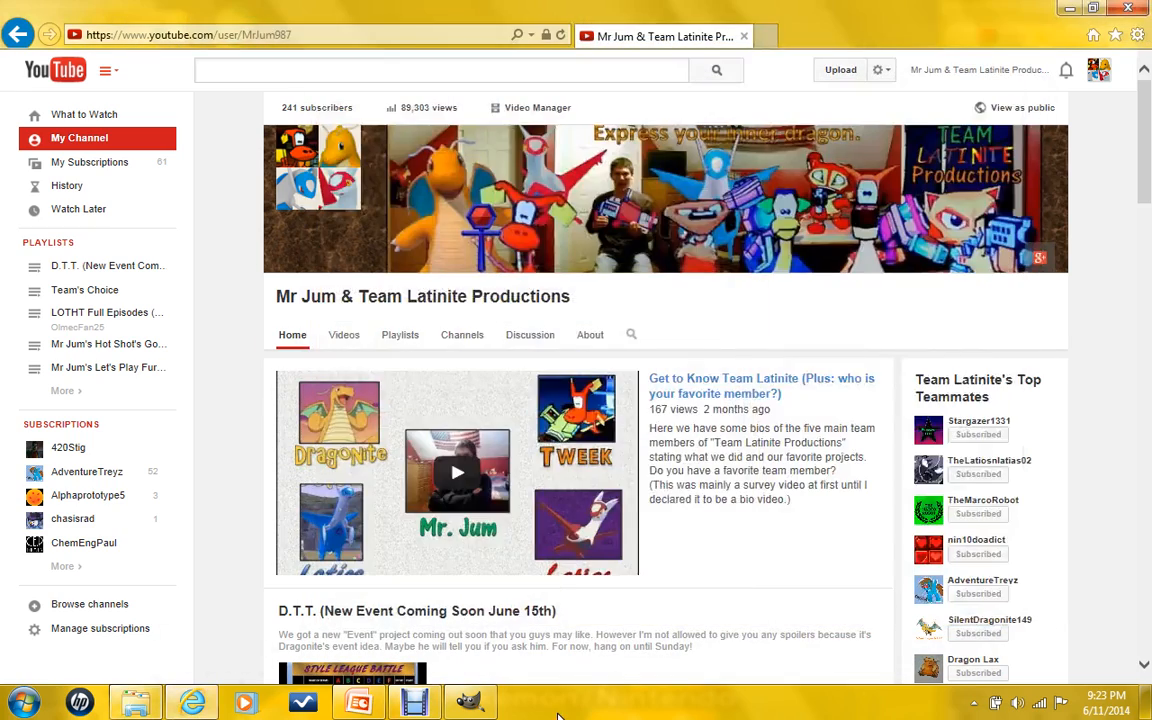
left_click(485, 706)
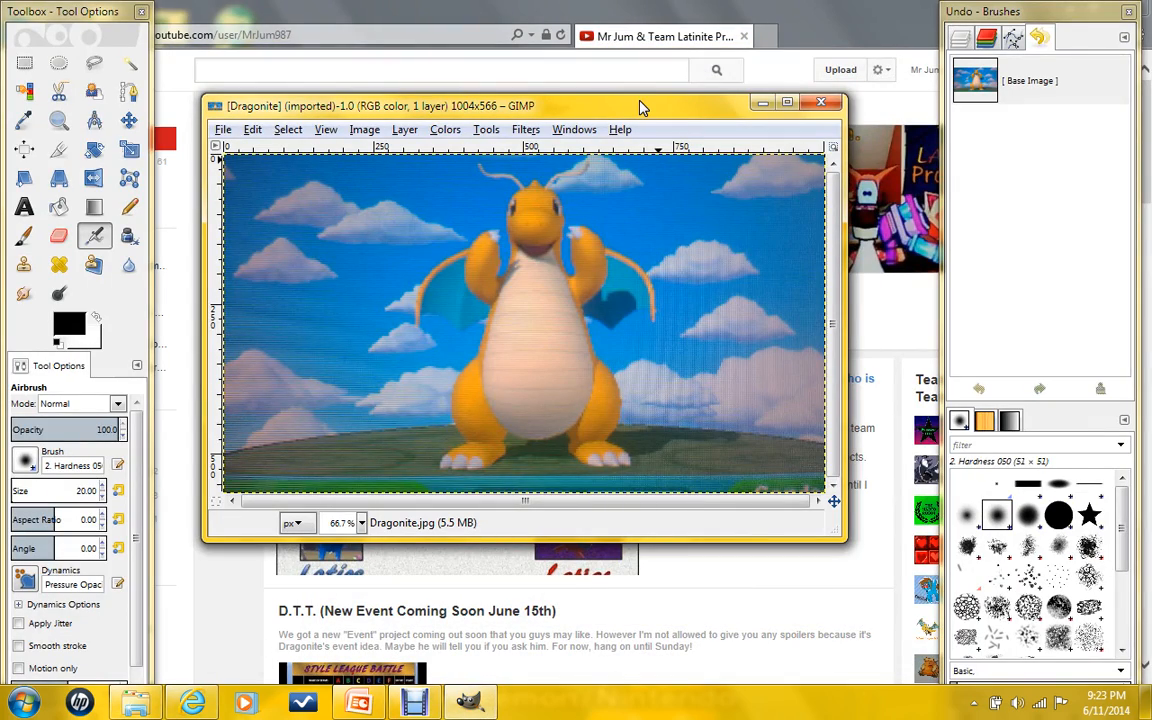
left_click_drag(650, 111, 658, 117)
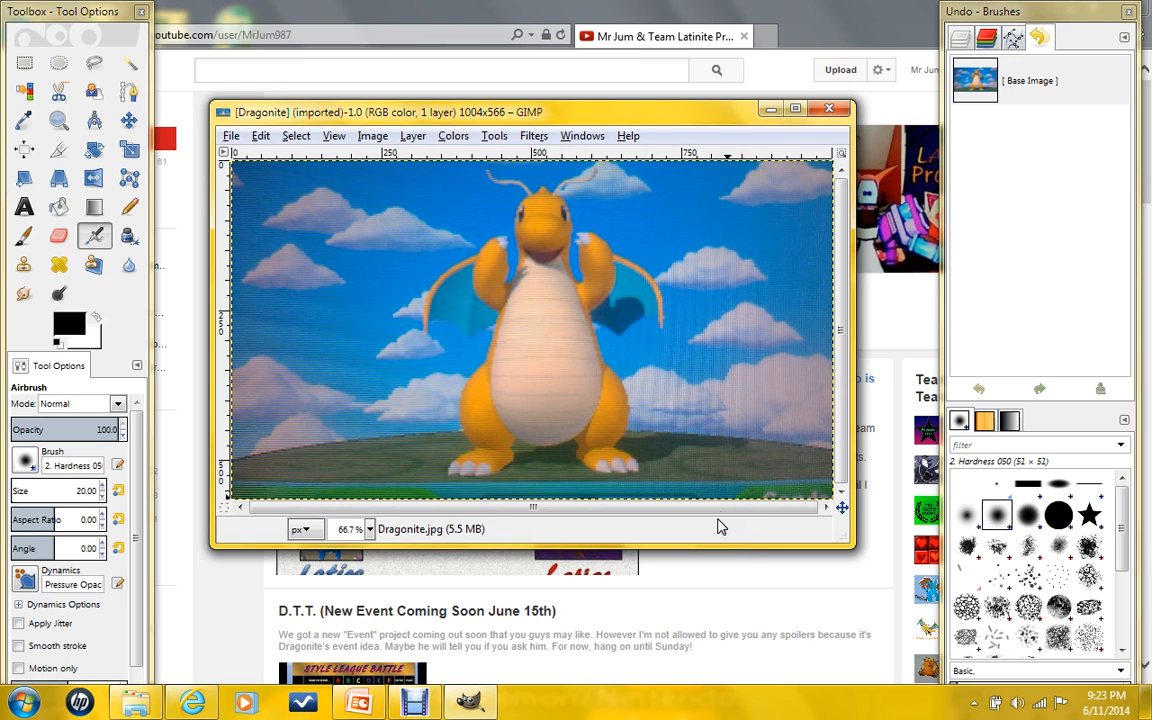
Start a Free Select outline on the outer edge of Dragonite's right-hand thigh beside the cloud and trace upward along the thigh.
left_click(95, 67)
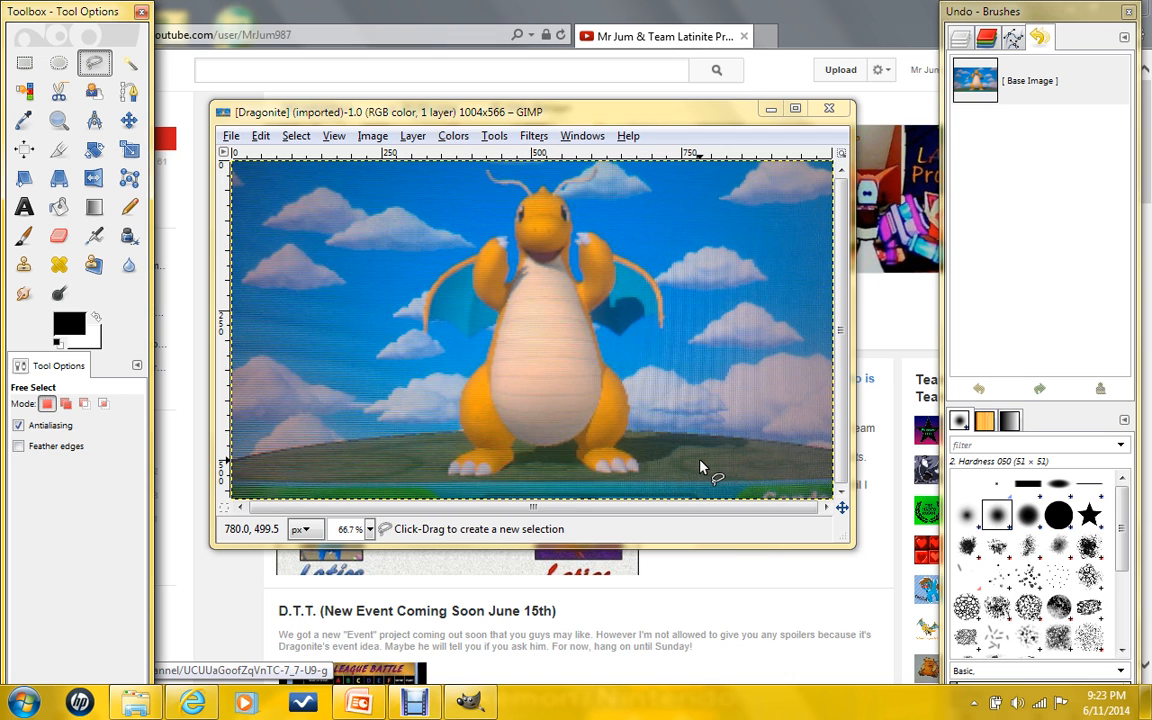
scroll(656, 432, "up", 3)
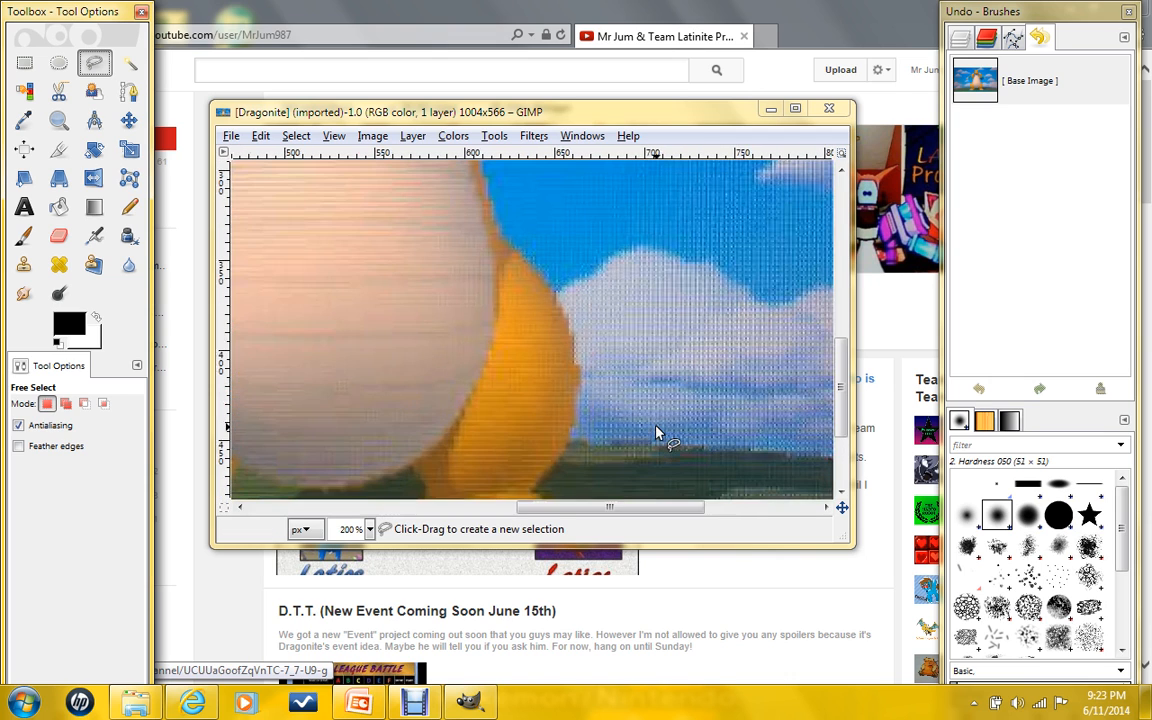
scroll(620, 378, "up", 1)
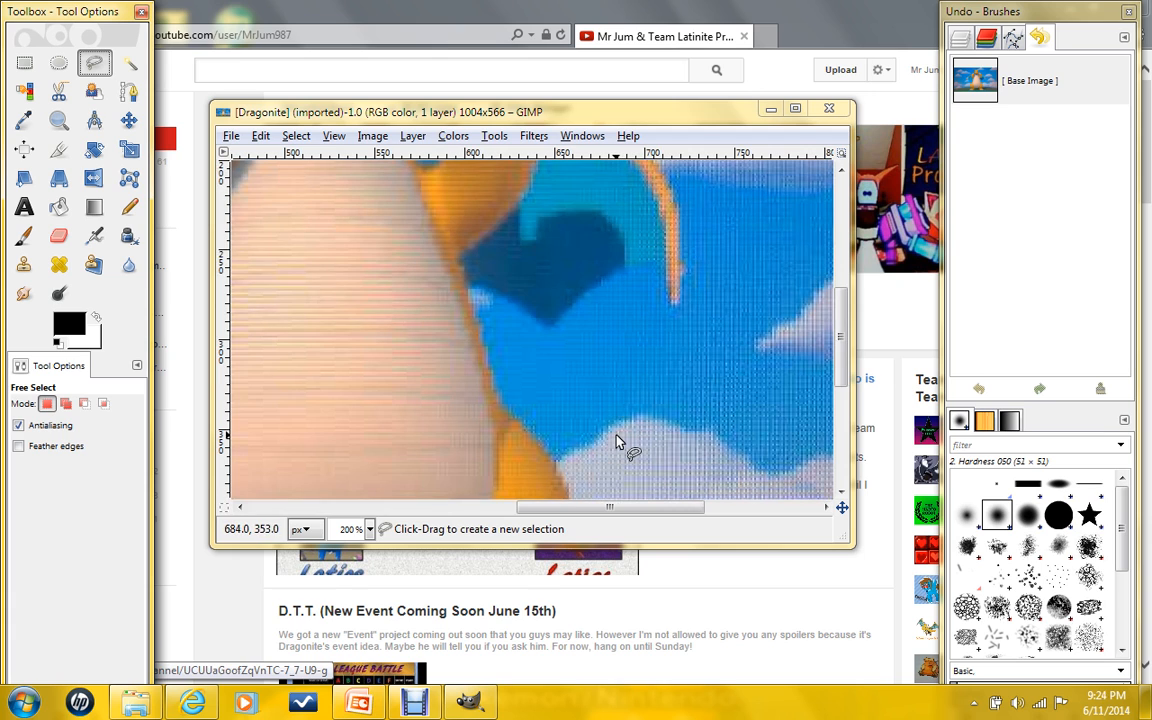
scroll(555, 437, "up", 1)
scroll(555, 437, "down", 1)
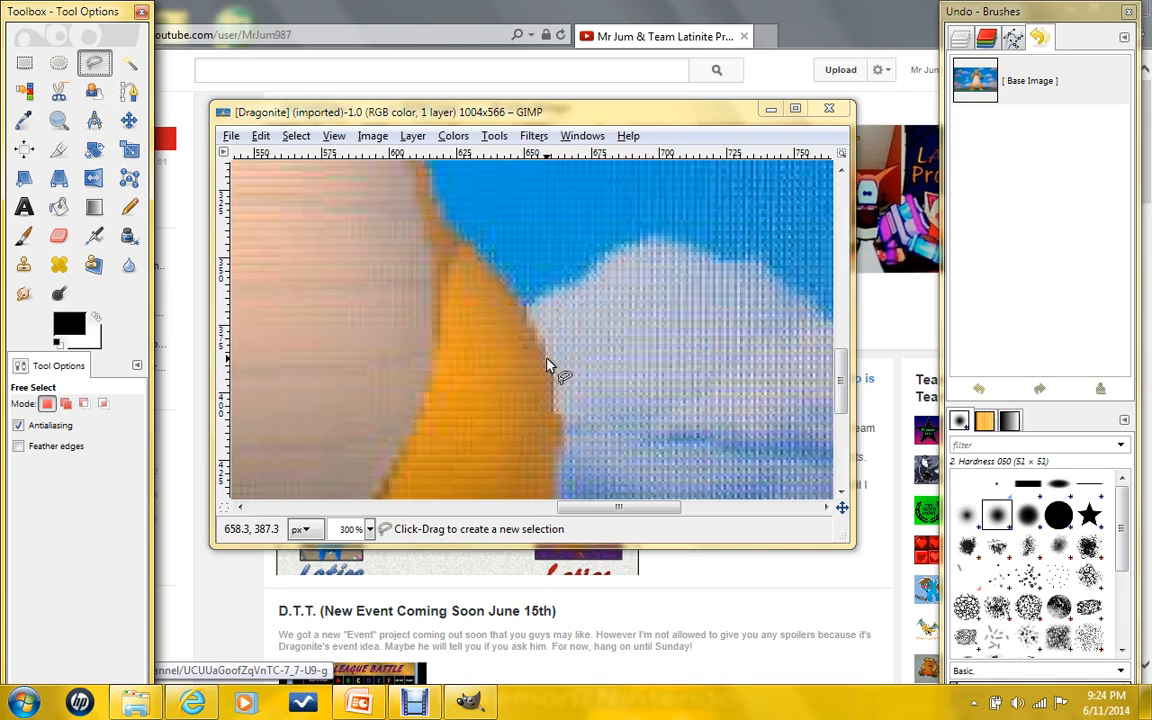
left_click(549, 370)
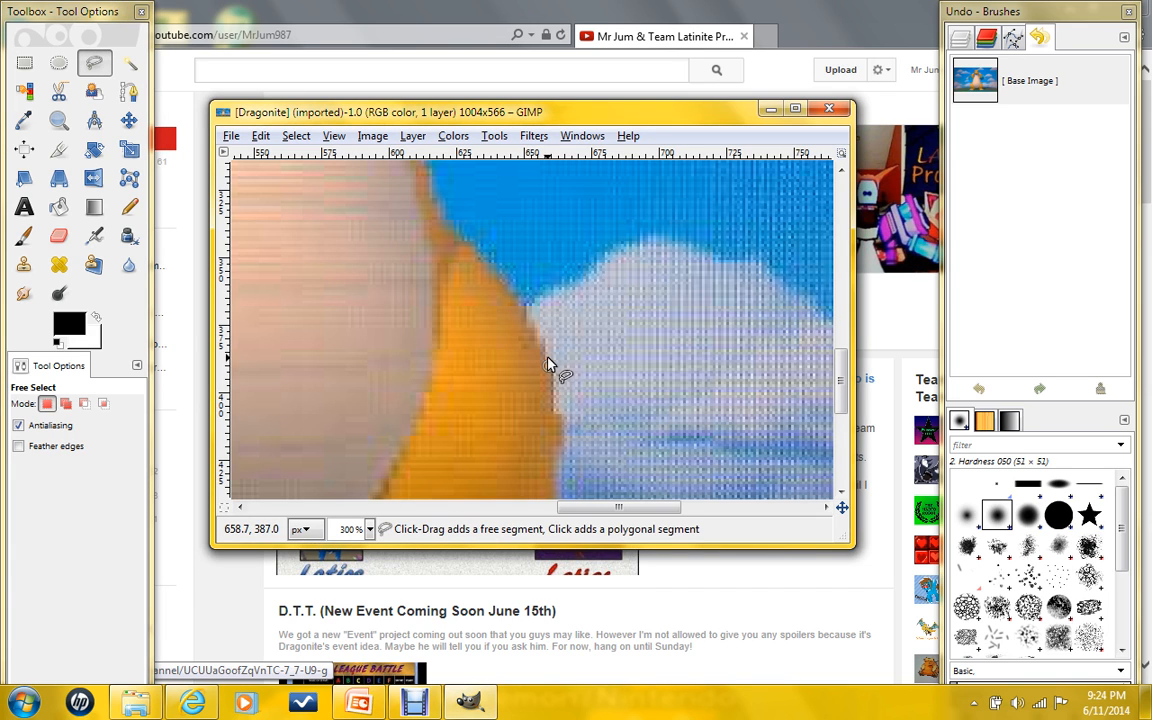
scroll(547, 351, "up", 1)
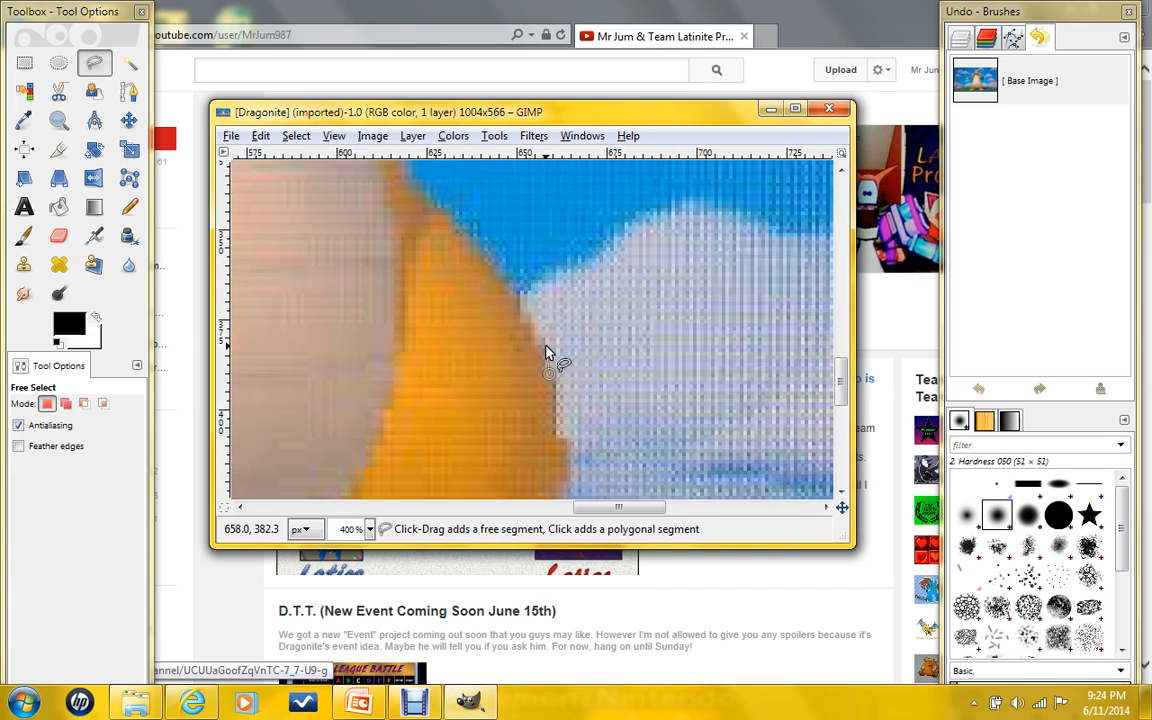
left_click(539, 343)
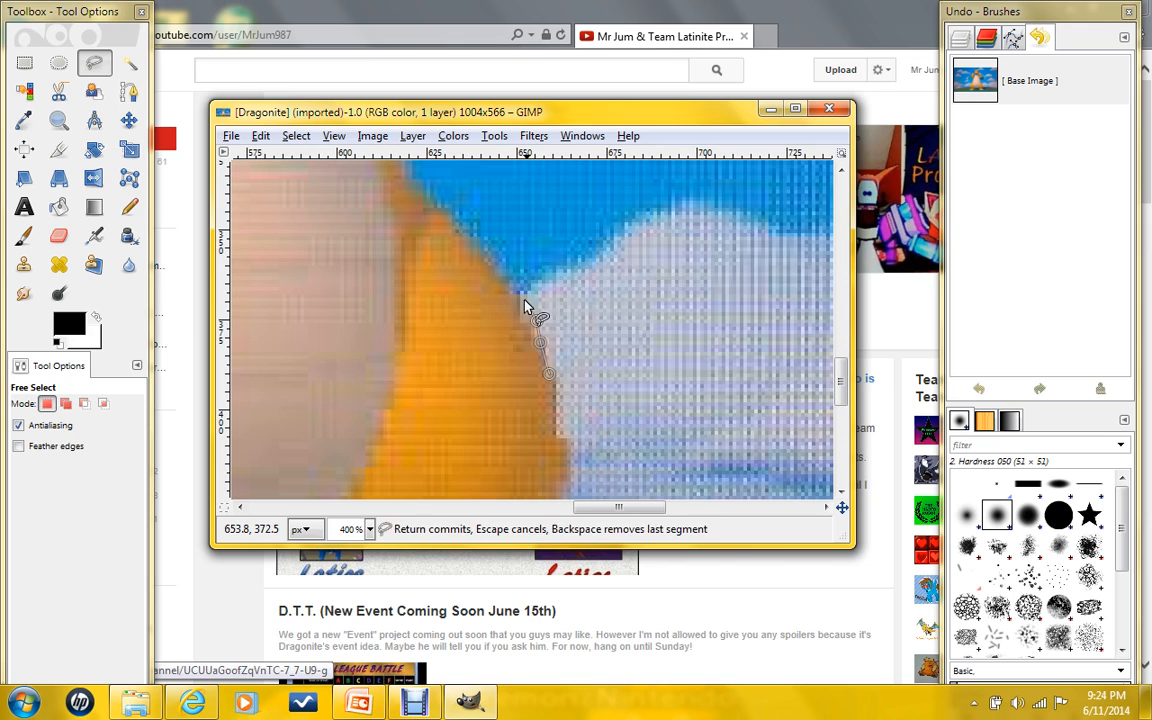
left_click(521, 296)
left_click(503, 272)
left_click(484, 247)
Continue the selection outline over the top of the thigh and onto the lower side edge of Dragonite's body.
scroll(465, 240, "up", 1)
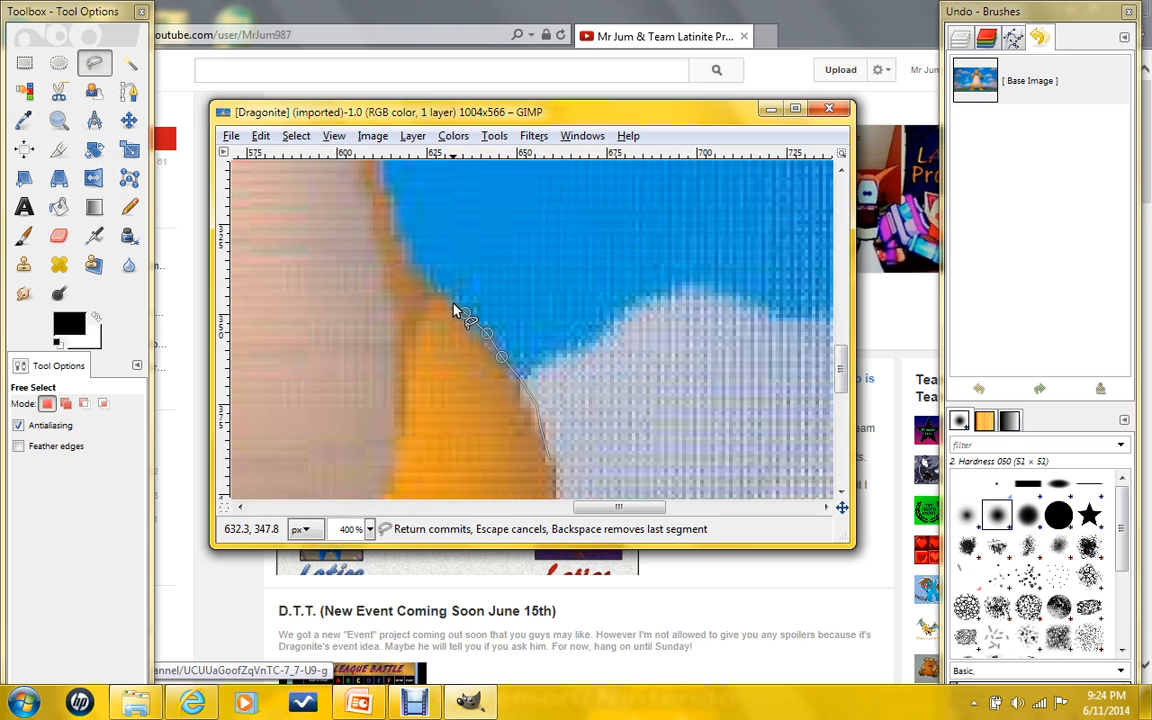
left_click(447, 293)
left_click(428, 288)
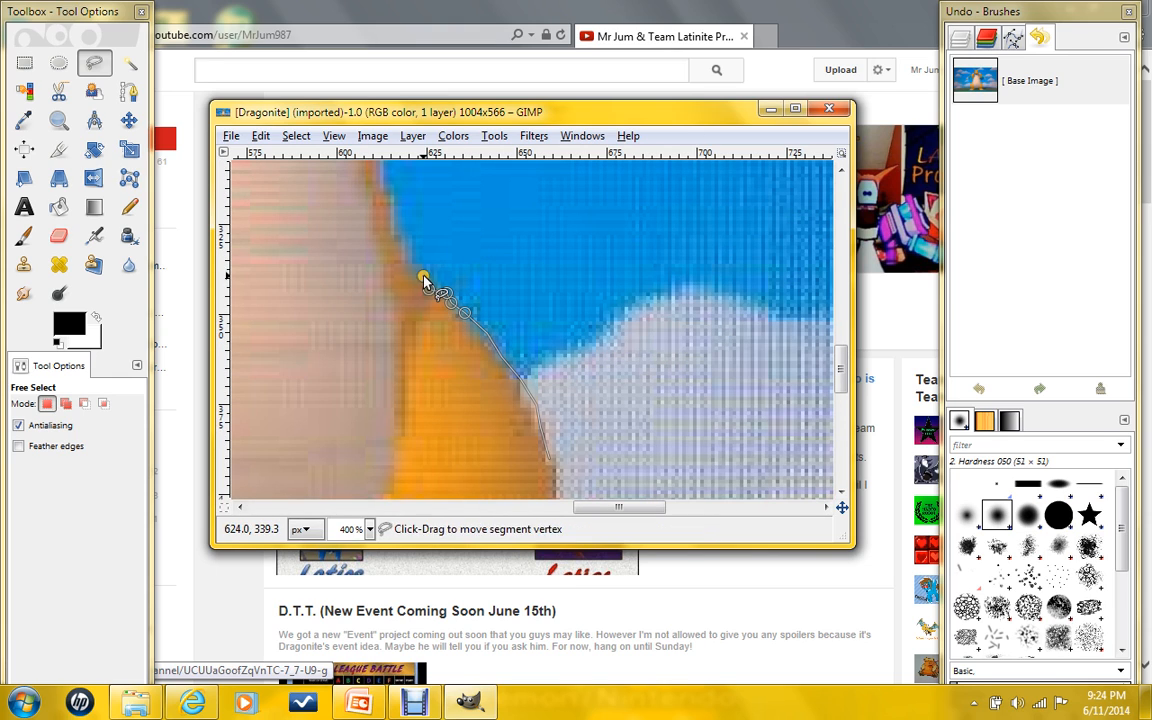
left_click(411, 265)
scroll(411, 265, "up", 2)
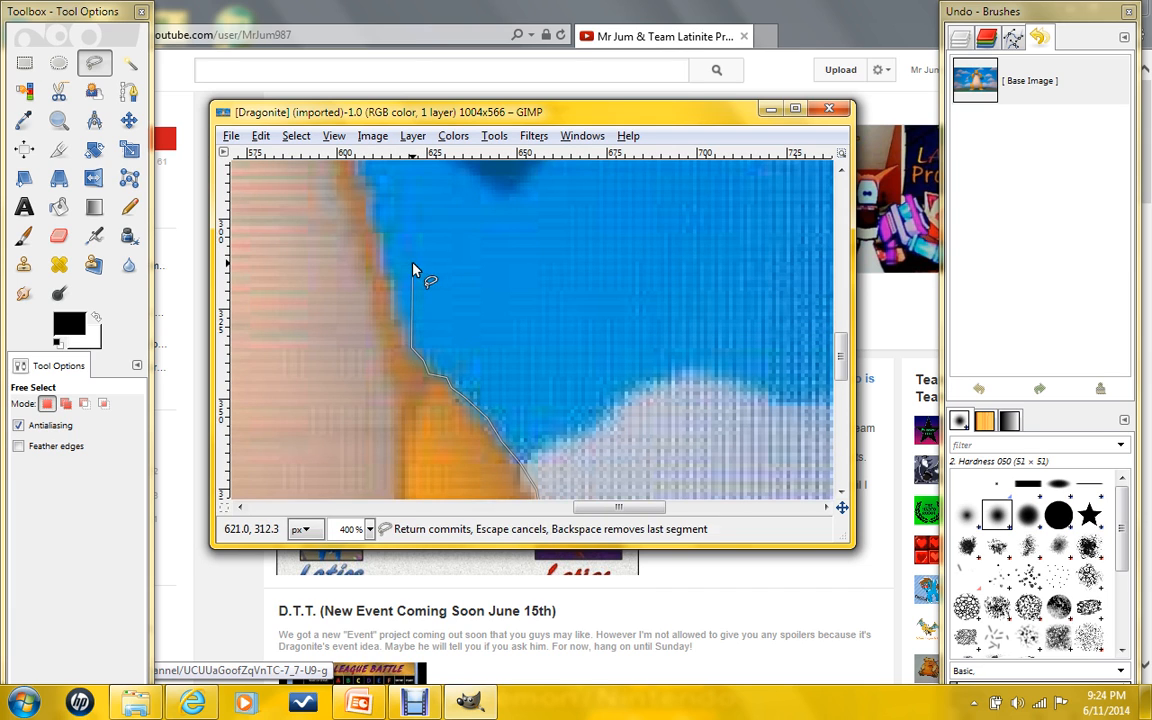
left_click(405, 336)
left_click(402, 320)
left_click(391, 314)
left_click(386, 278)
Trace the outline up the side of the body to the corner where the right-hand wing begins.
scroll(385, 278, "up", 2)
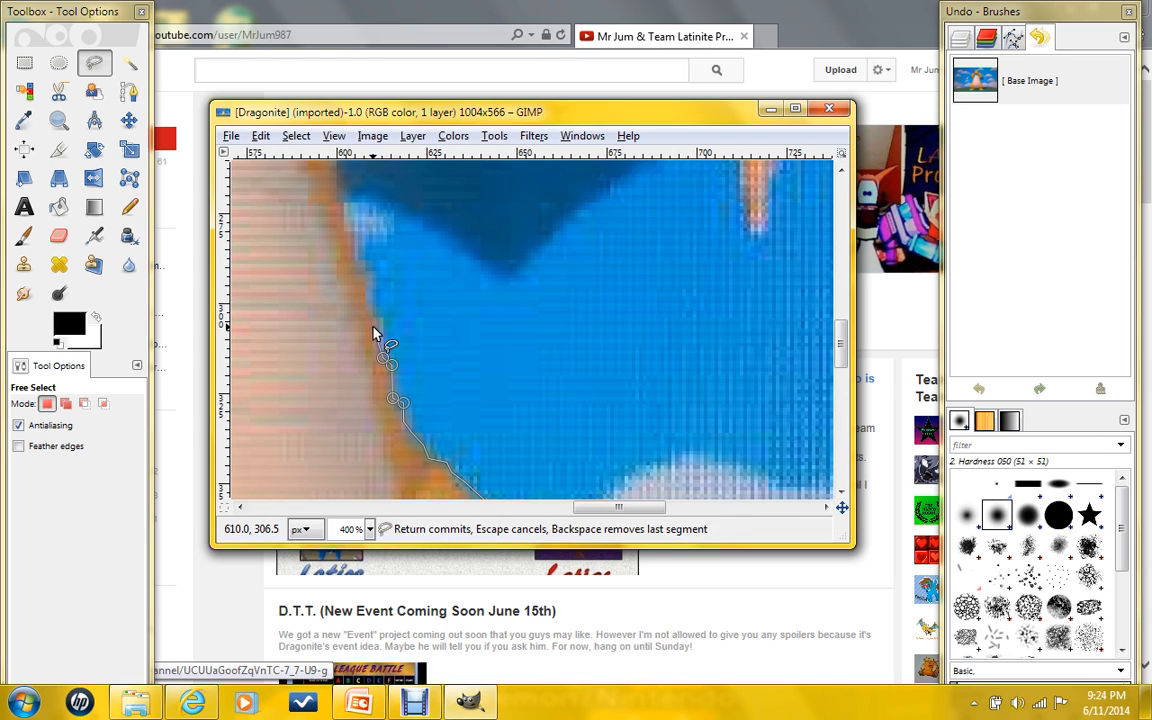
left_click(376, 312)
left_click(368, 297)
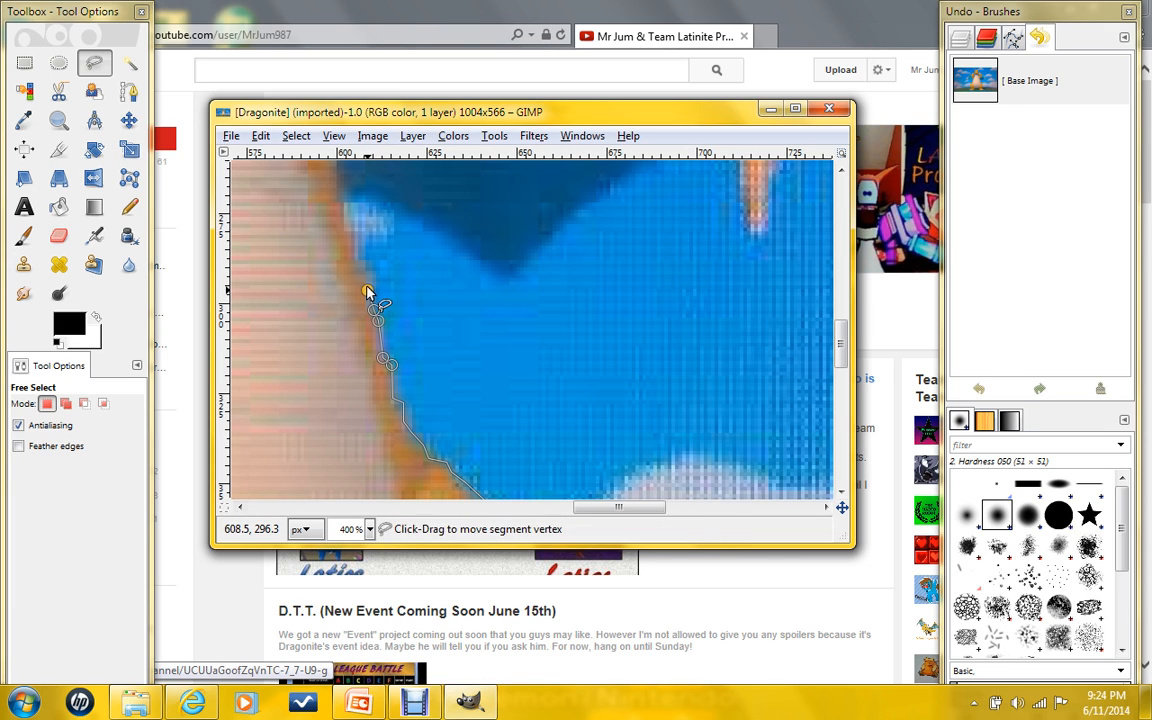
left_click(367, 289)
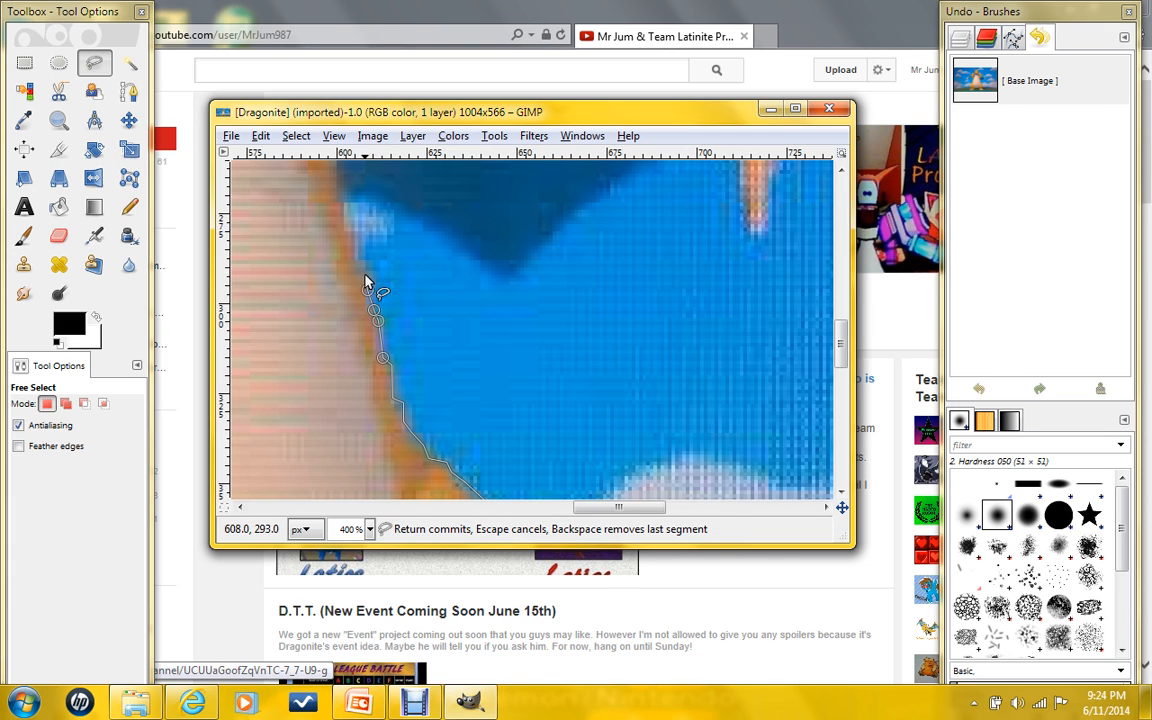
left_click(361, 264)
scroll(364, 300, "up", 2)
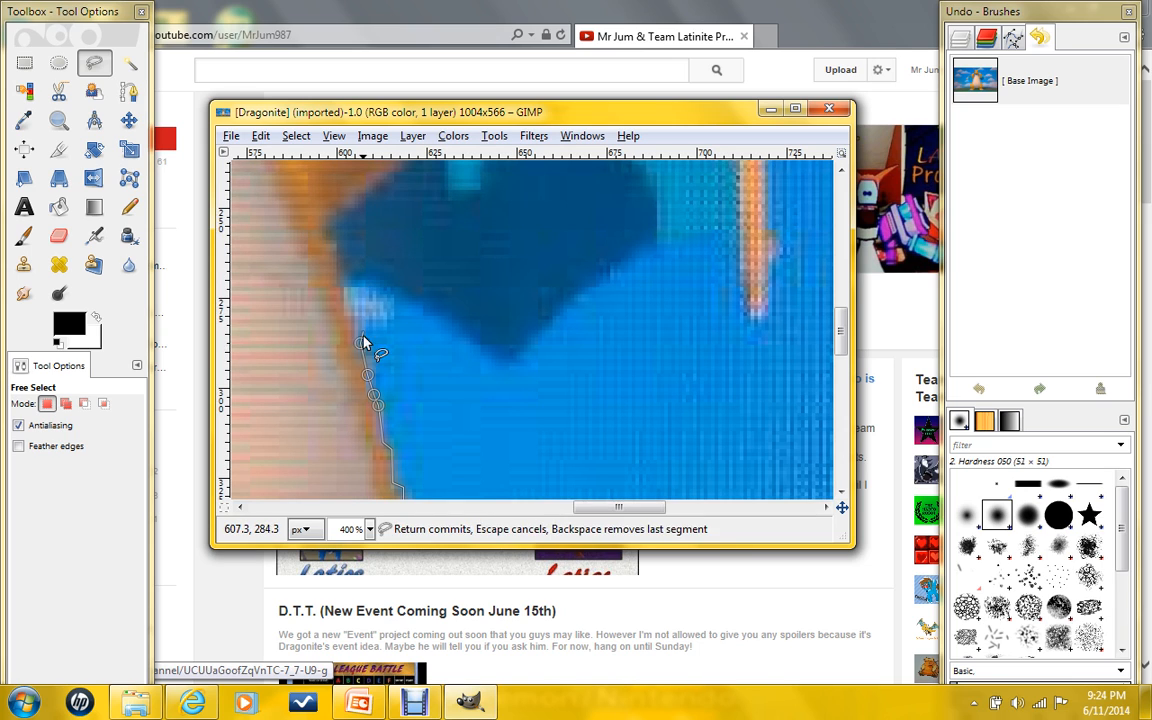
left_click(353, 321)
left_click(347, 310)
left_click(344, 289)
Follow the lower edge of the dark wing membrane from the body out to its lowest point.
left_click(353, 282)
left_click(365, 279)
left_click(387, 289)
left_click(407, 299)
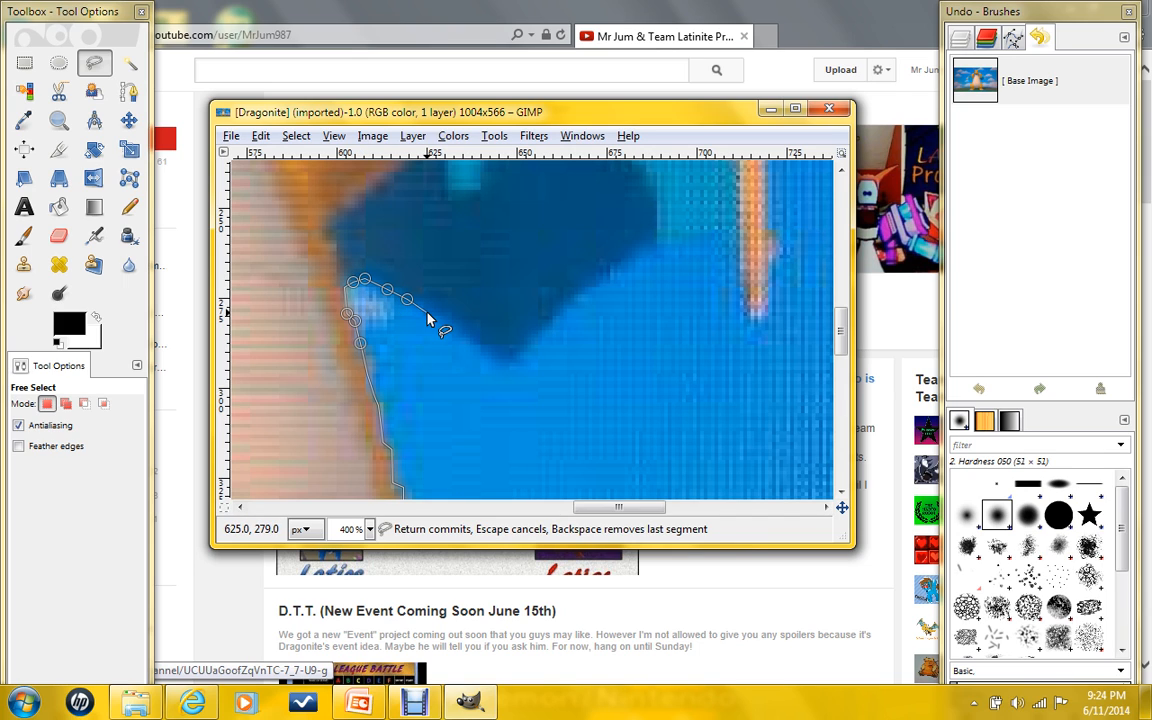
left_click(430, 314)
left_click(448, 323)
left_click(472, 342)
left_click(489, 360)
left_click(502, 363)
left_click(515, 363)
Trace from the membrane's lowest point up along the wing's lower edge toward the orange wing rib.
left_click(528, 348)
left_click(538, 335)
left_click(551, 324)
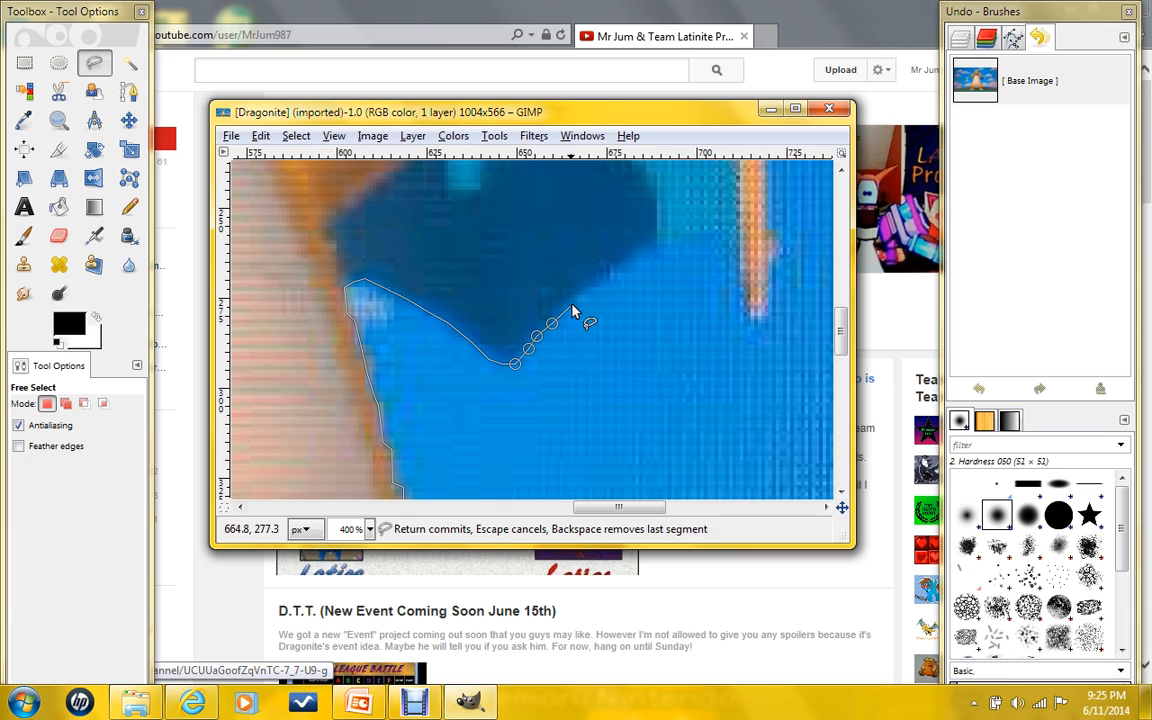
left_click(573, 300)
left_click(594, 286)
scroll(479, 314, "right", 3)
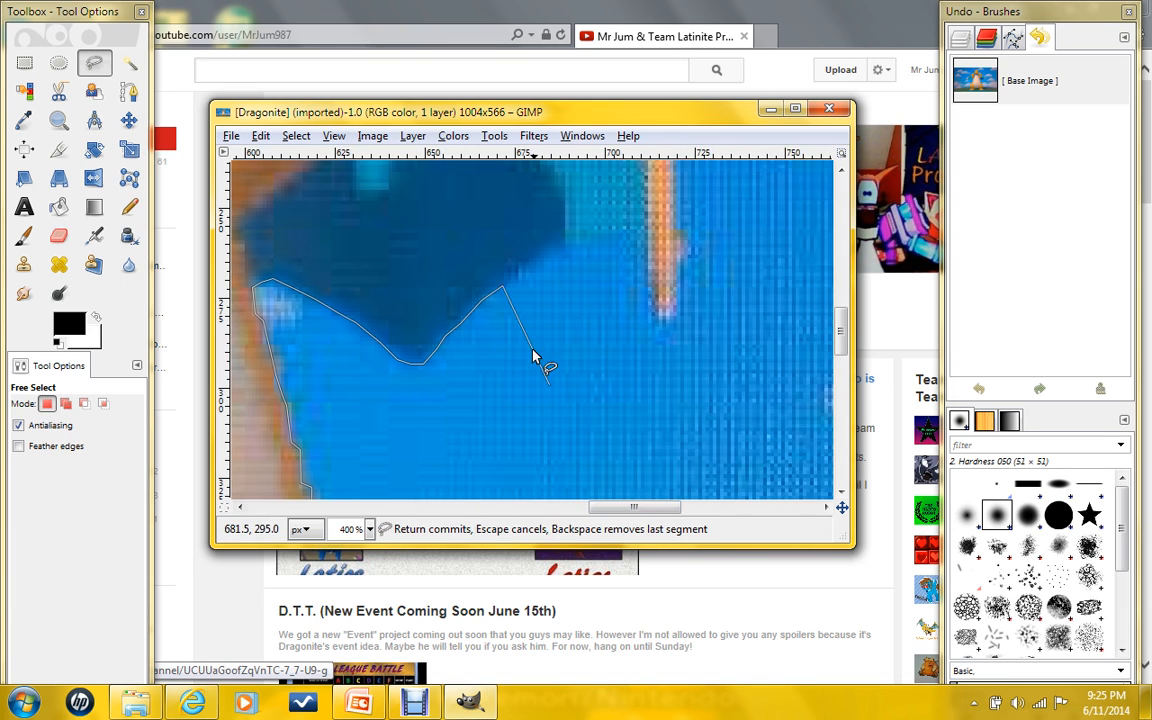
scroll(482, 293, "up", 2)
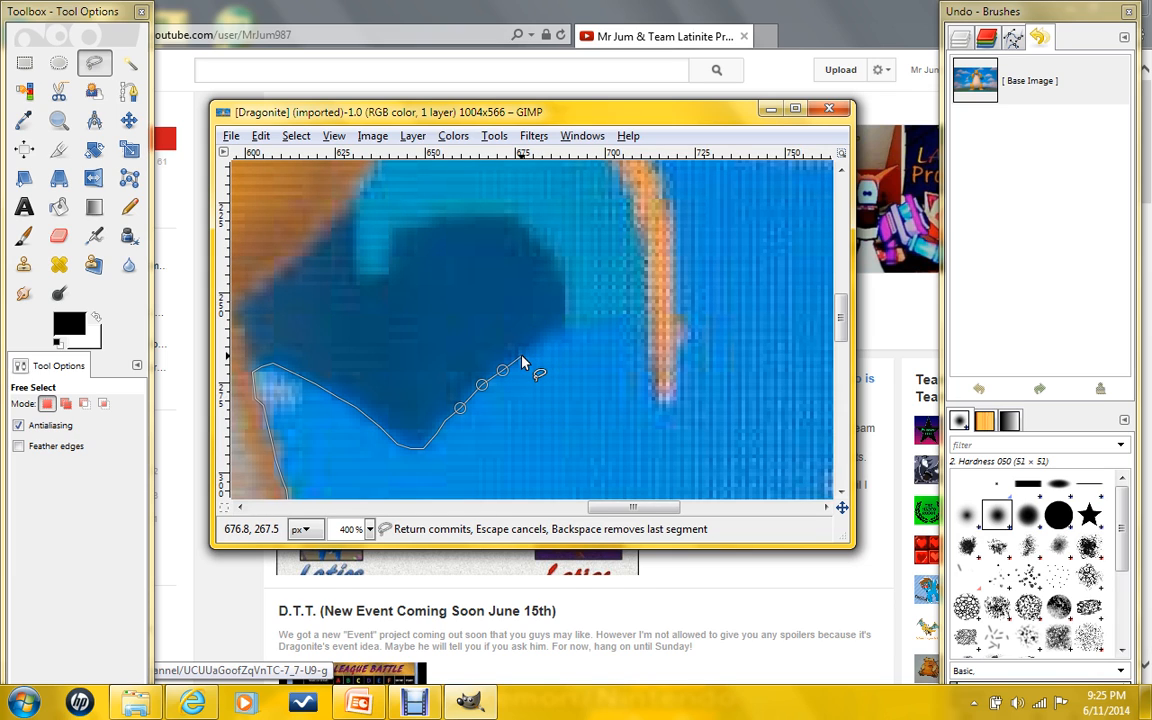
left_click(519, 358)
left_click(543, 341)
left_click(563, 332)
left_click(589, 329)
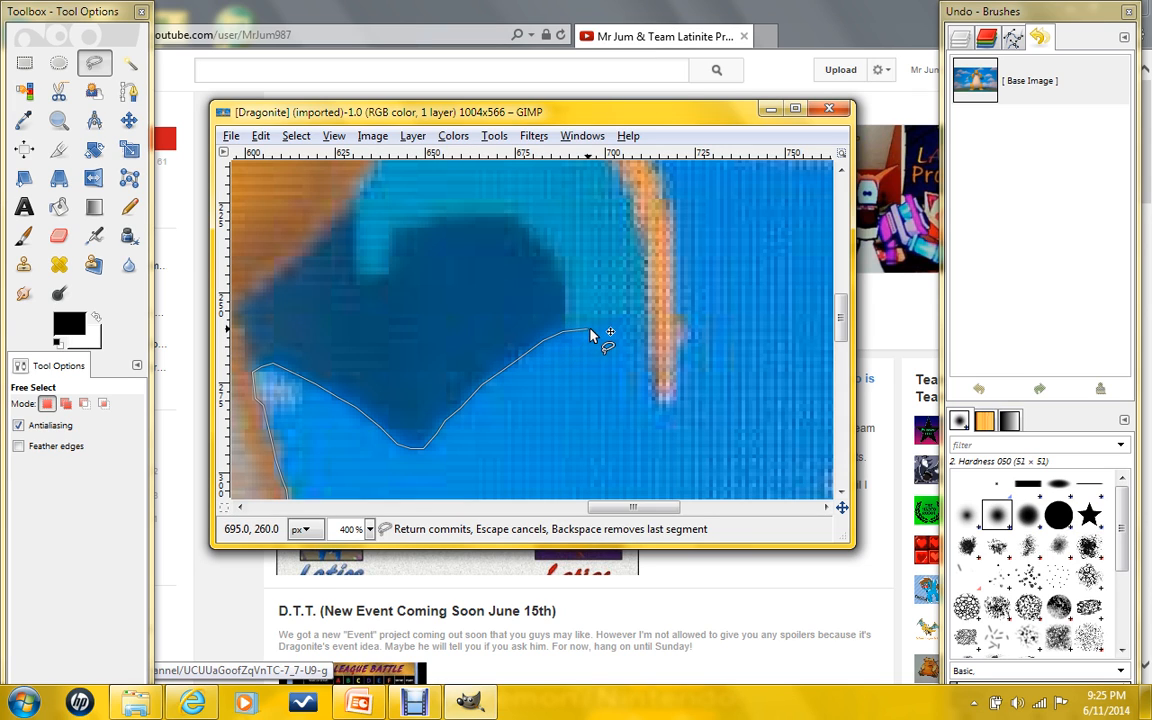
left_click(601, 322)
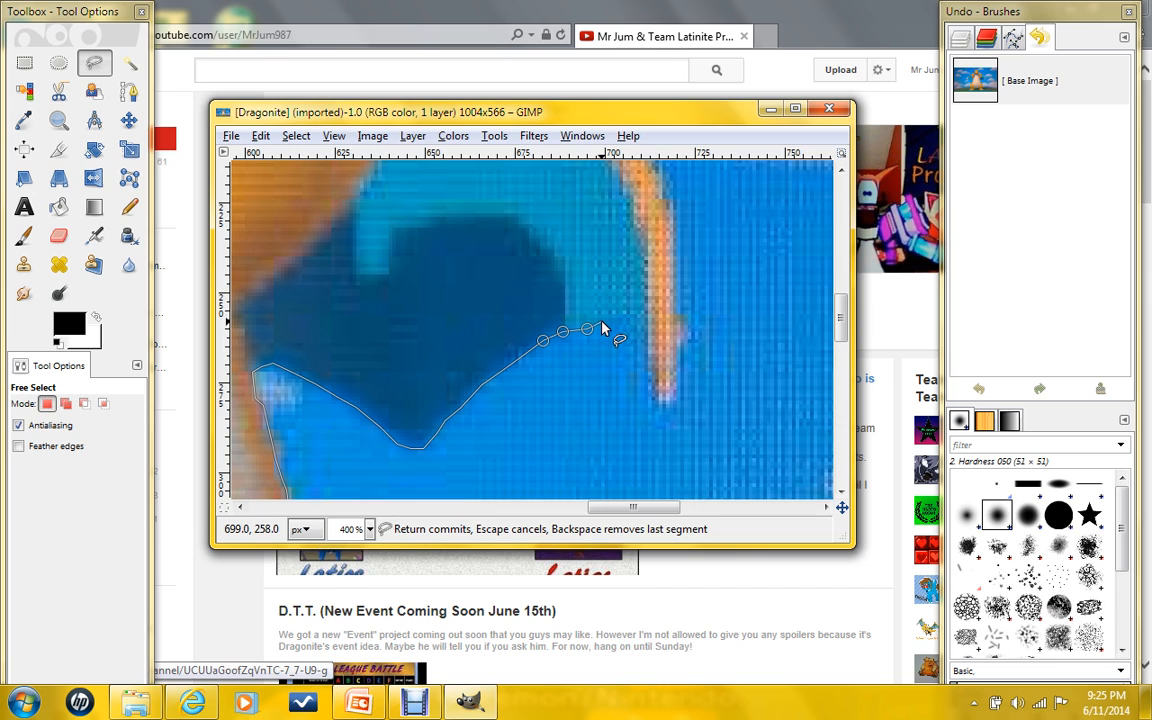
Carry the outline down the inner side of the orange rib, around the wing tip, and adjust the points on the inner side.
left_click(630, 349)
left_click(639, 380)
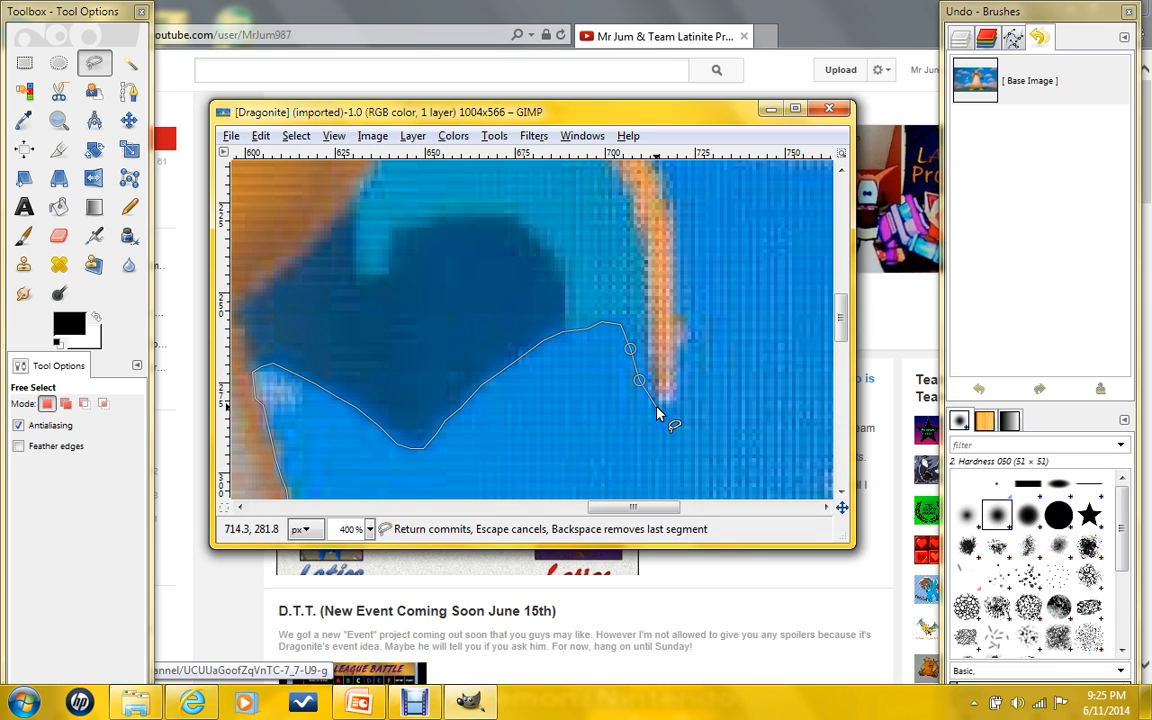
left_click(656, 408)
scroll(673, 410, "down", 3)
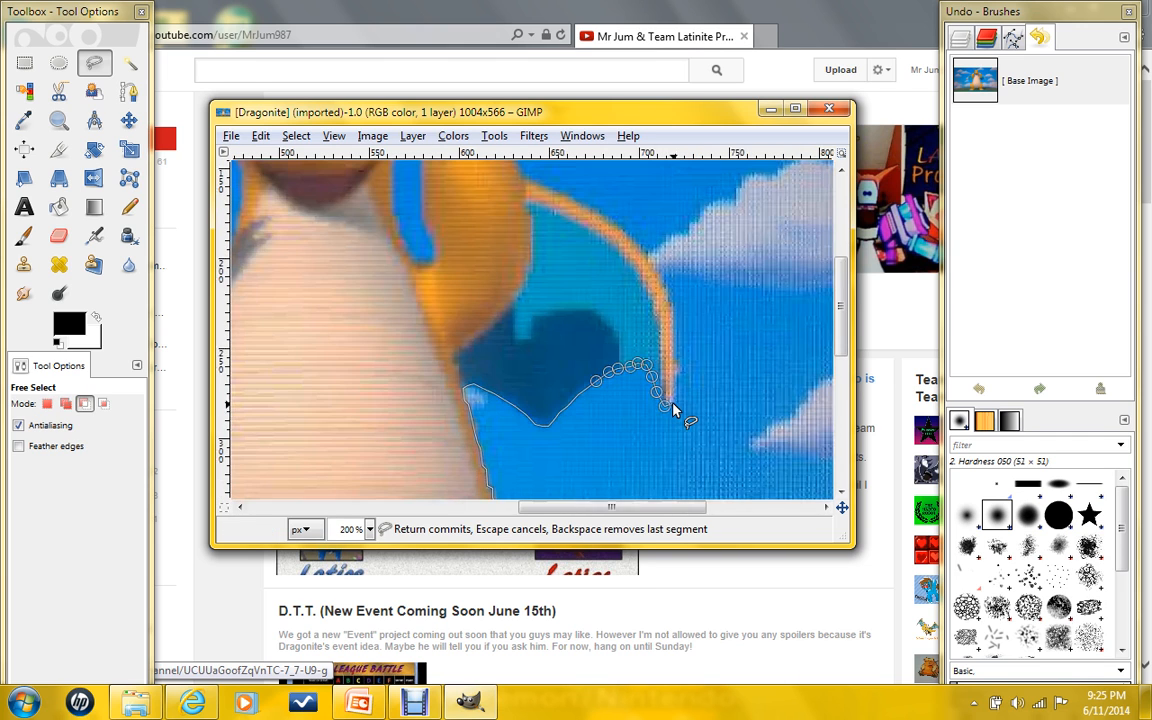
scroll(673, 410, "up", 3)
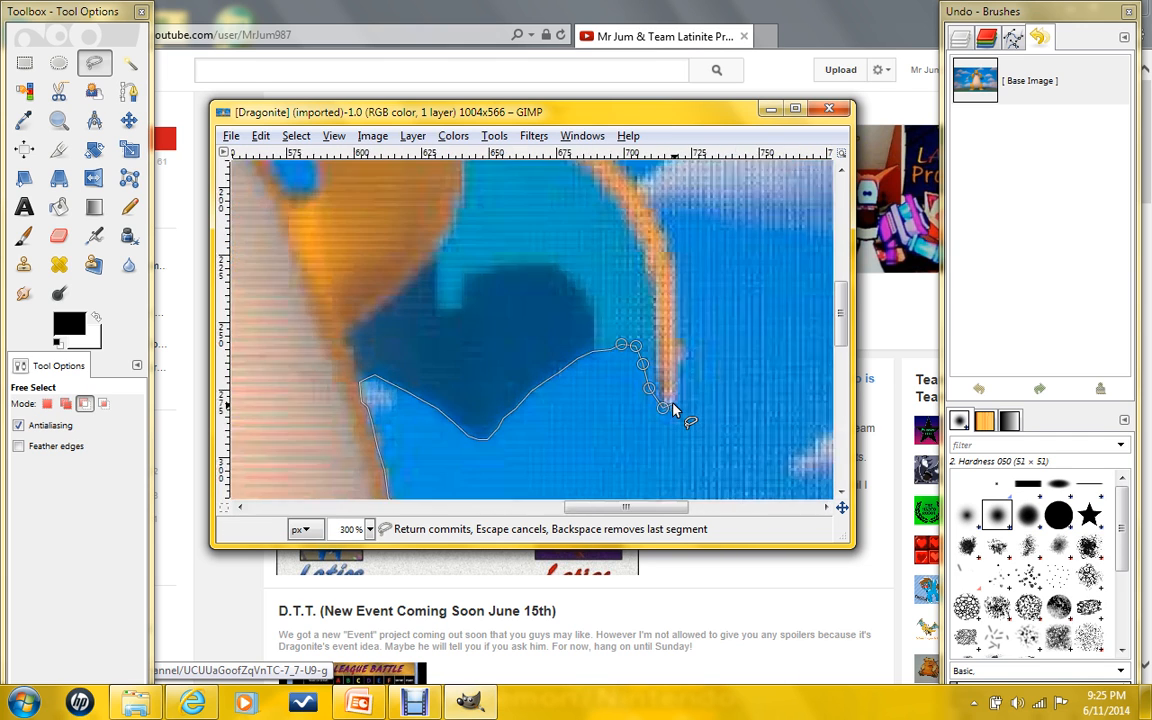
left_click(679, 403)
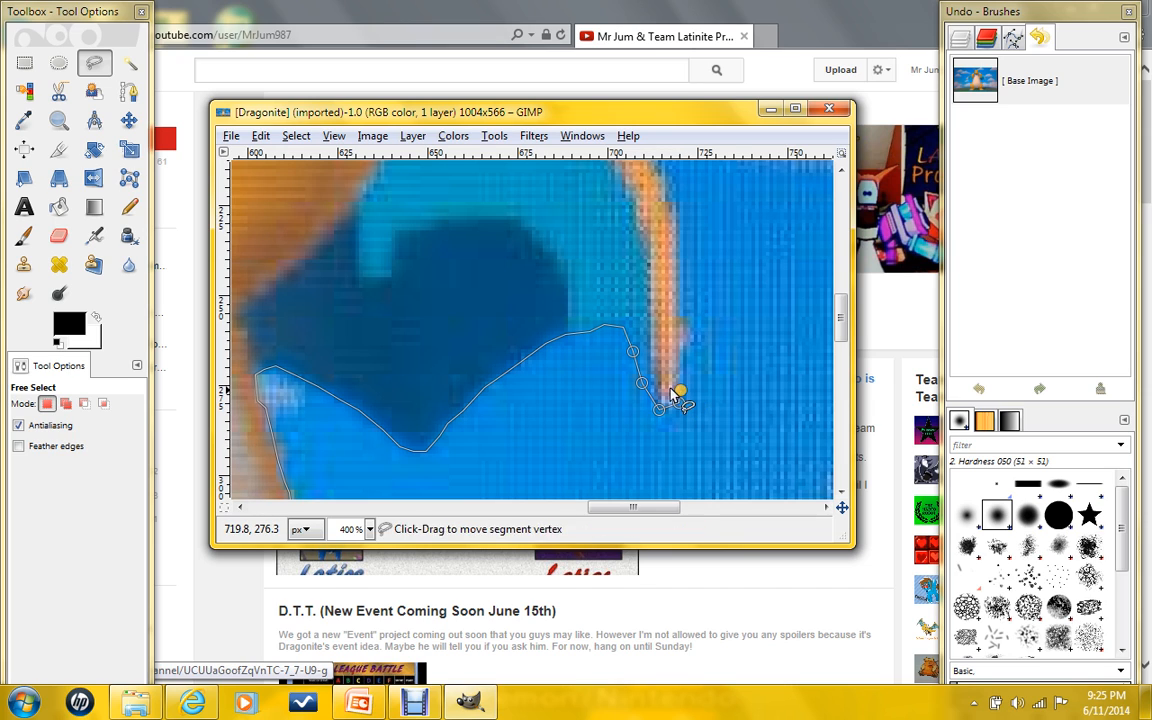
mouse_move(644, 384)
left_mouse_down()
mouse_move(636, 391)
mouse_move(652, 399)
mouse_move(633, 352)
left_mouse_up()
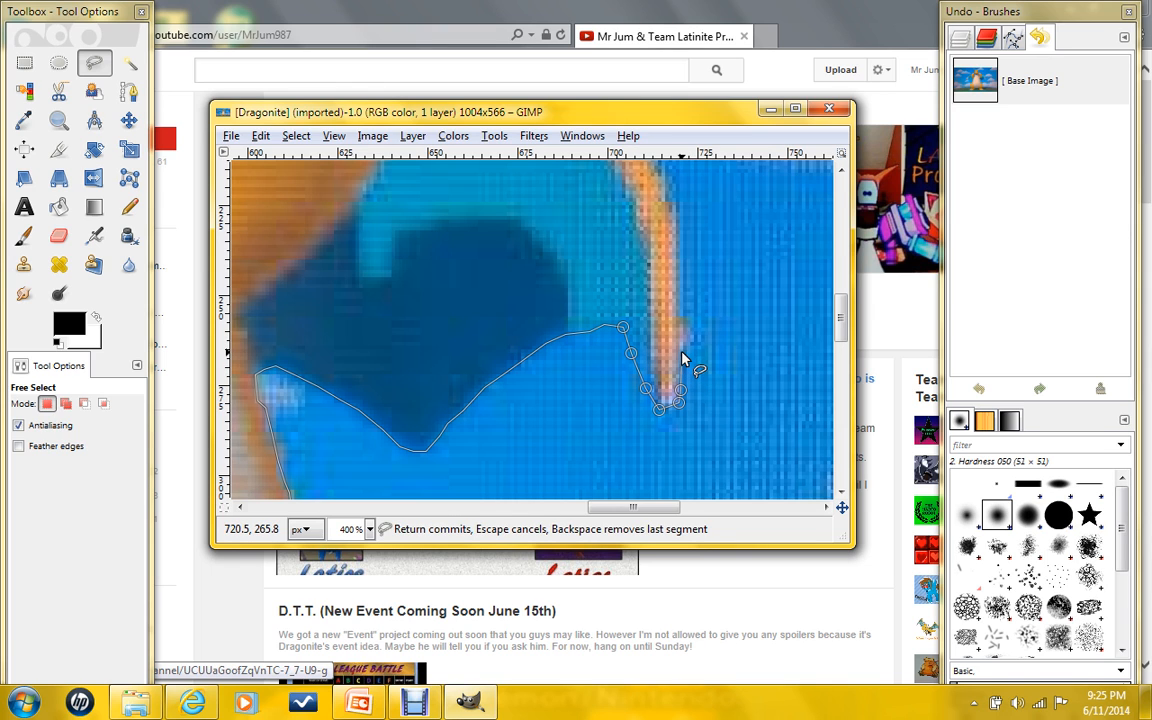
Extend the outline from the wing tip up the lower outer edge of the orange rib, removing a misplaced segment.
scroll(684, 355, "down", 2)
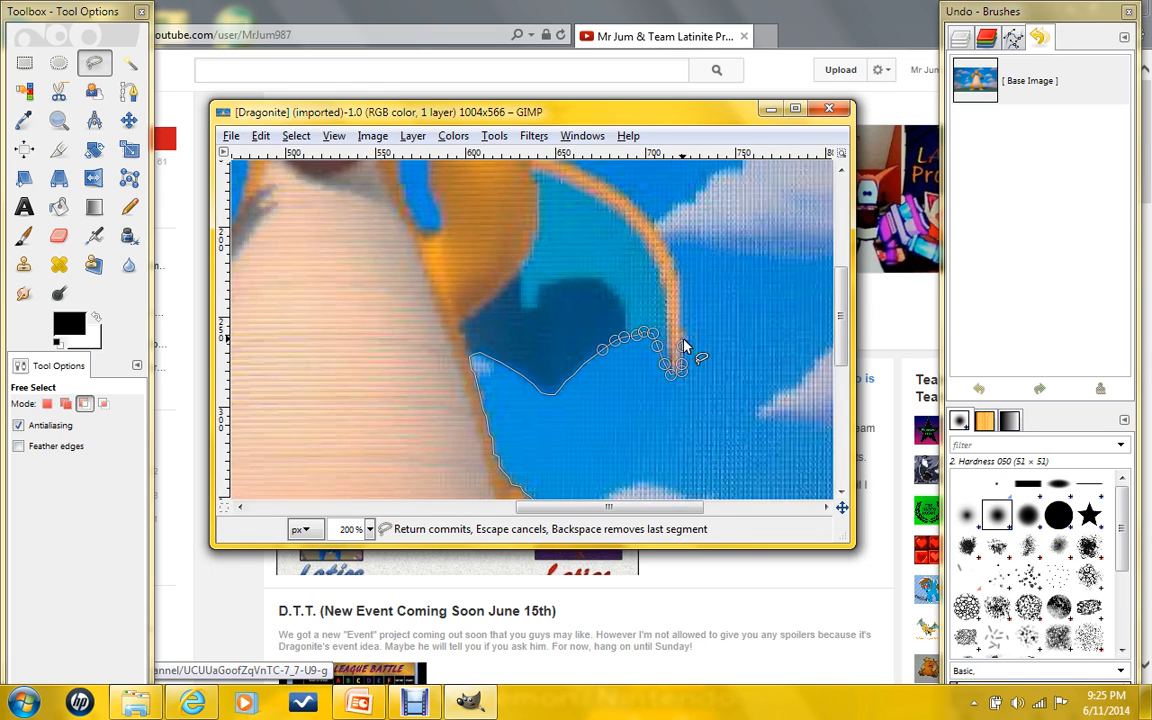
scroll(684, 350, "down", 2)
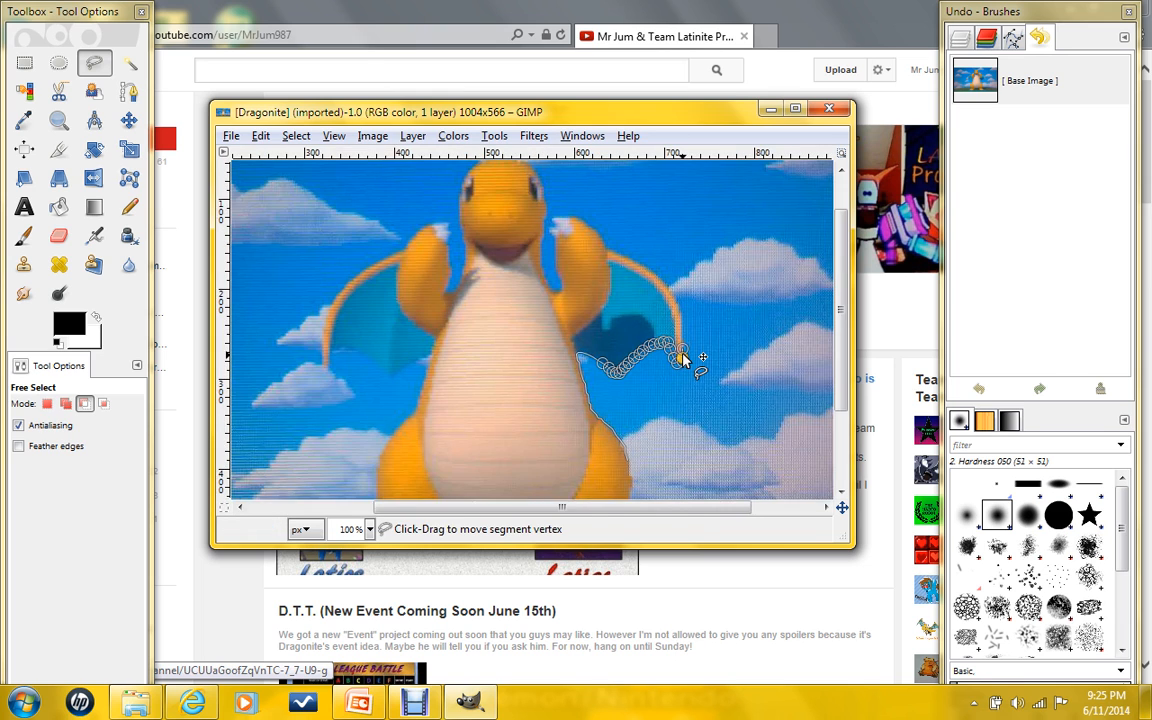
scroll(681, 358, "up", 4)
scroll(684, 313, "up", 1)
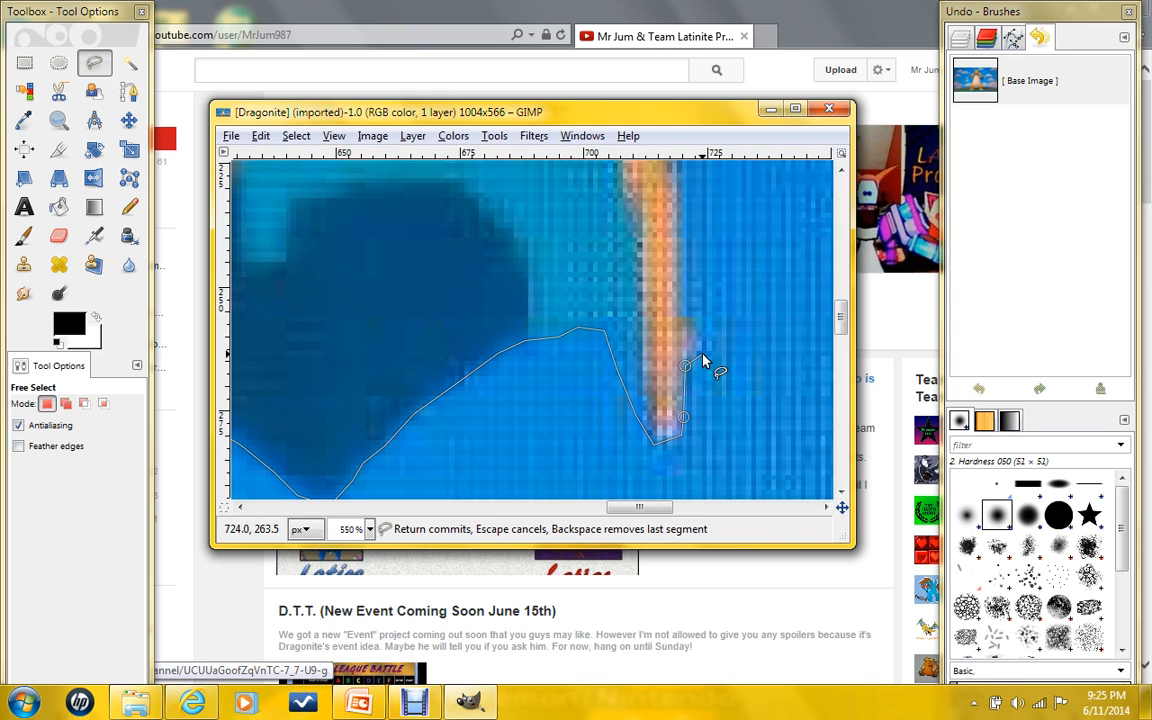
scroll(690, 348, "down", 2)
scroll(690, 355, "down", 3)
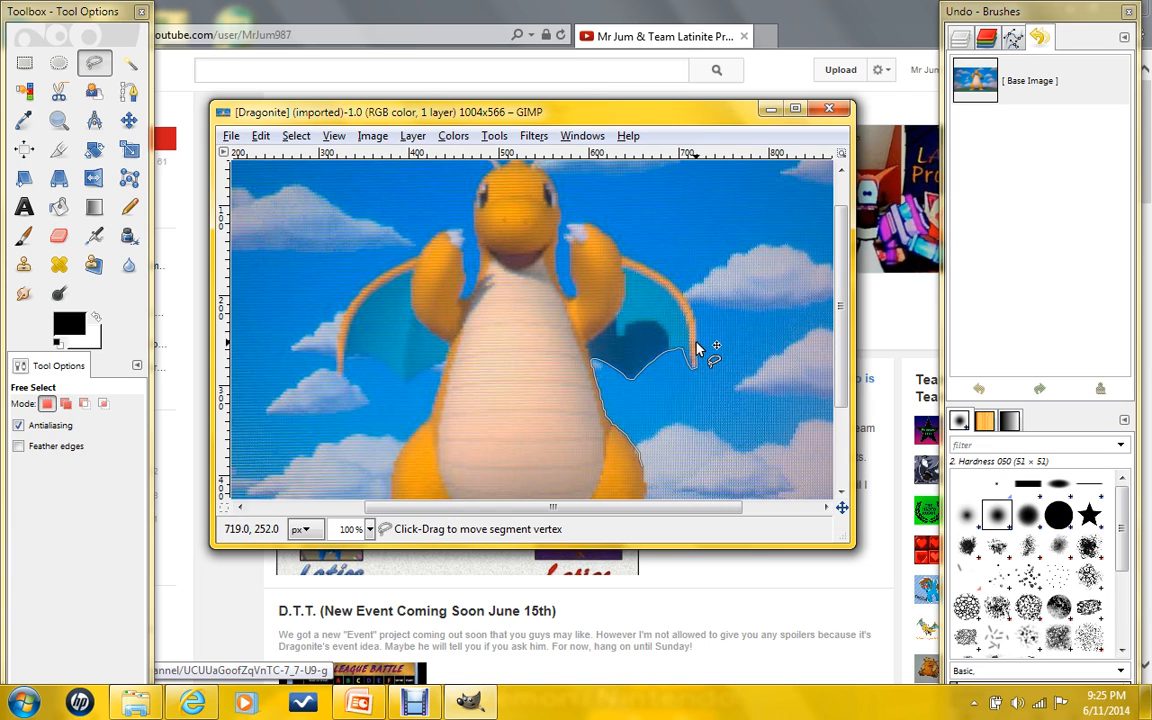
scroll(697, 347, "up", 5)
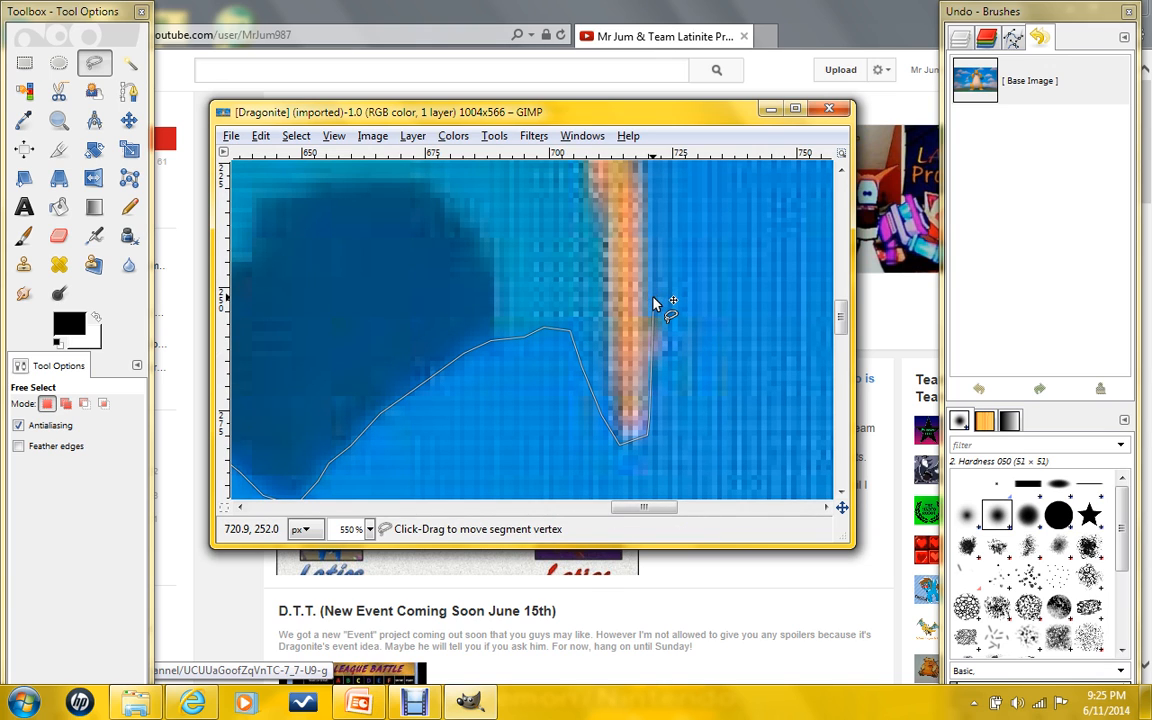
scroll(650, 300, "up", 2)
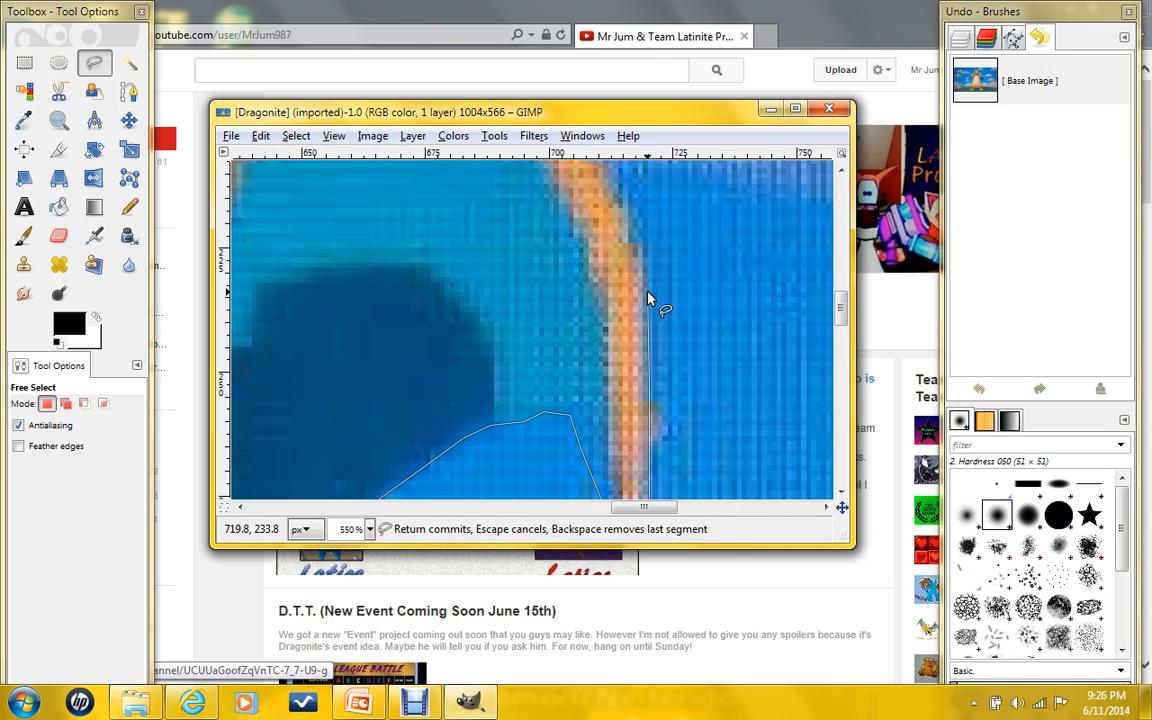
left_click(648, 292)
left_click(636, 249)
scroll(643, 256, "up", 1)
key("BackSpace")
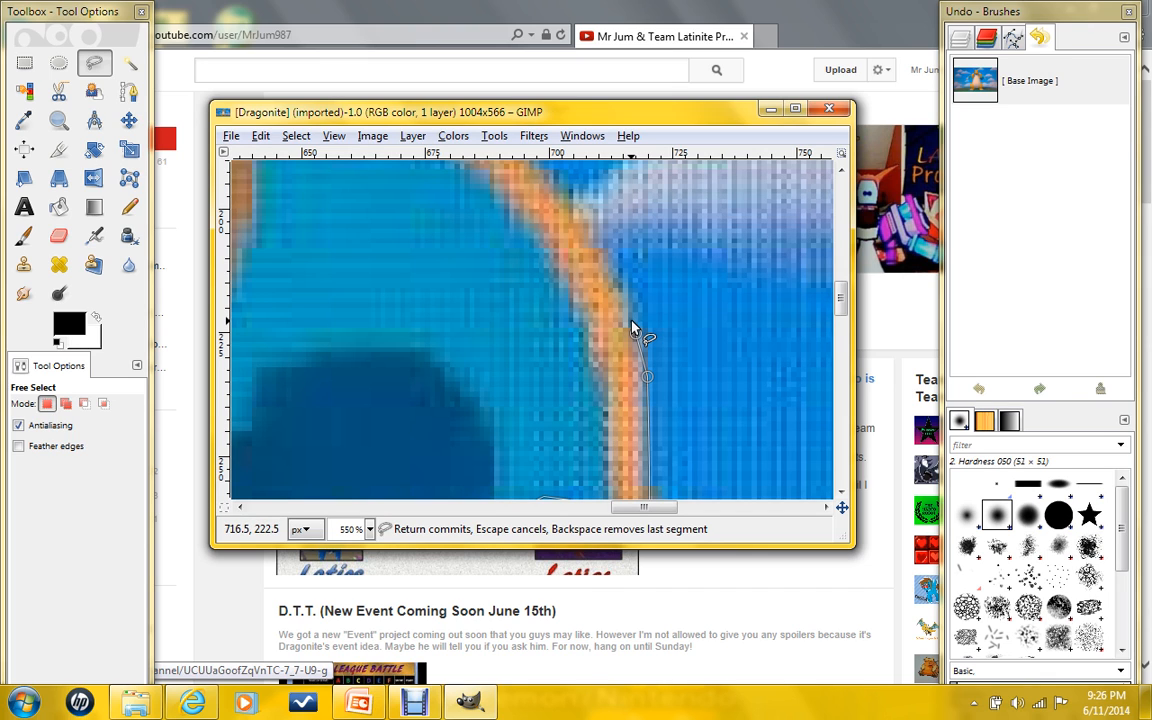
Continue the selection outline up the outer edge of the orange wing rib to where the cloud meets it.
scroll(631, 326, "down", 2)
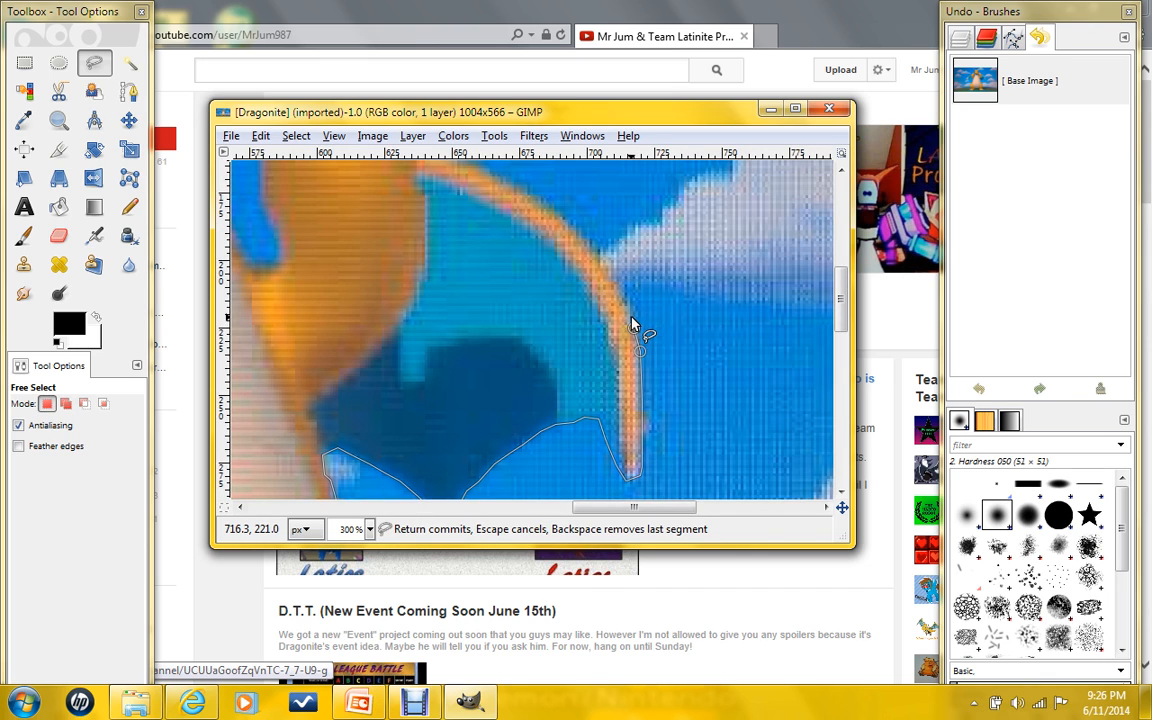
left_click(625, 303)
scroll(625, 303, "up", 2)
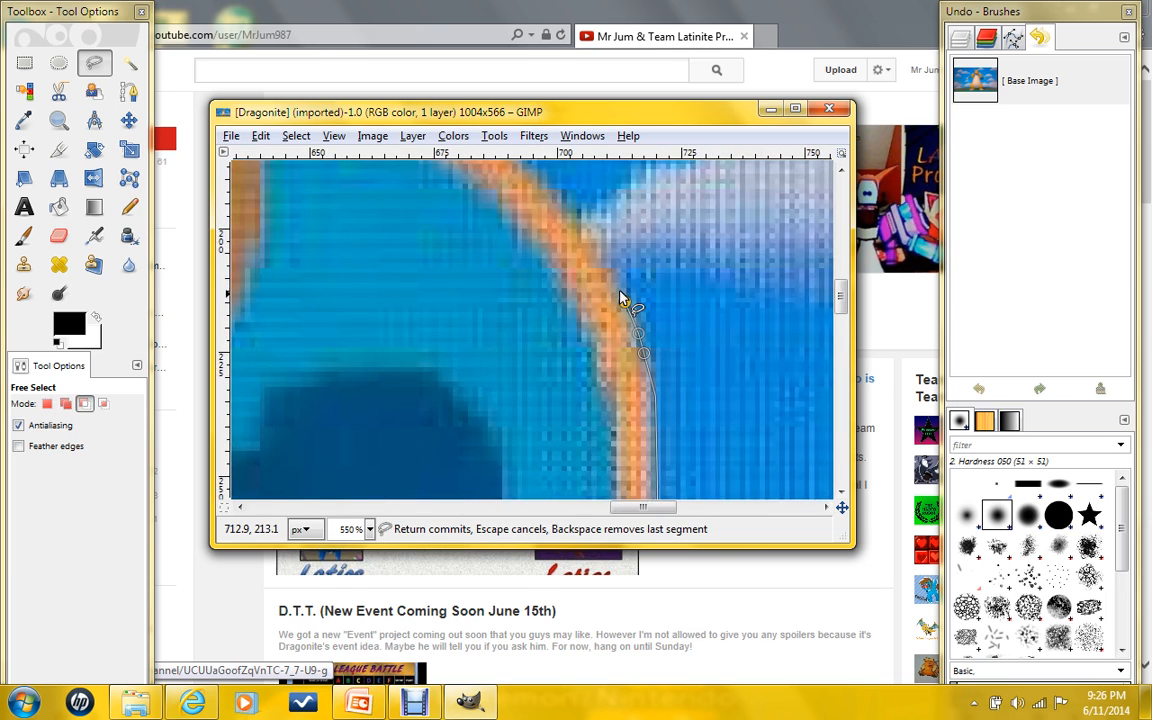
left_click(612, 270)
scroll(590, 250, "down", 2)
left_click(571, 221)
scroll(571, 221, "up", 2)
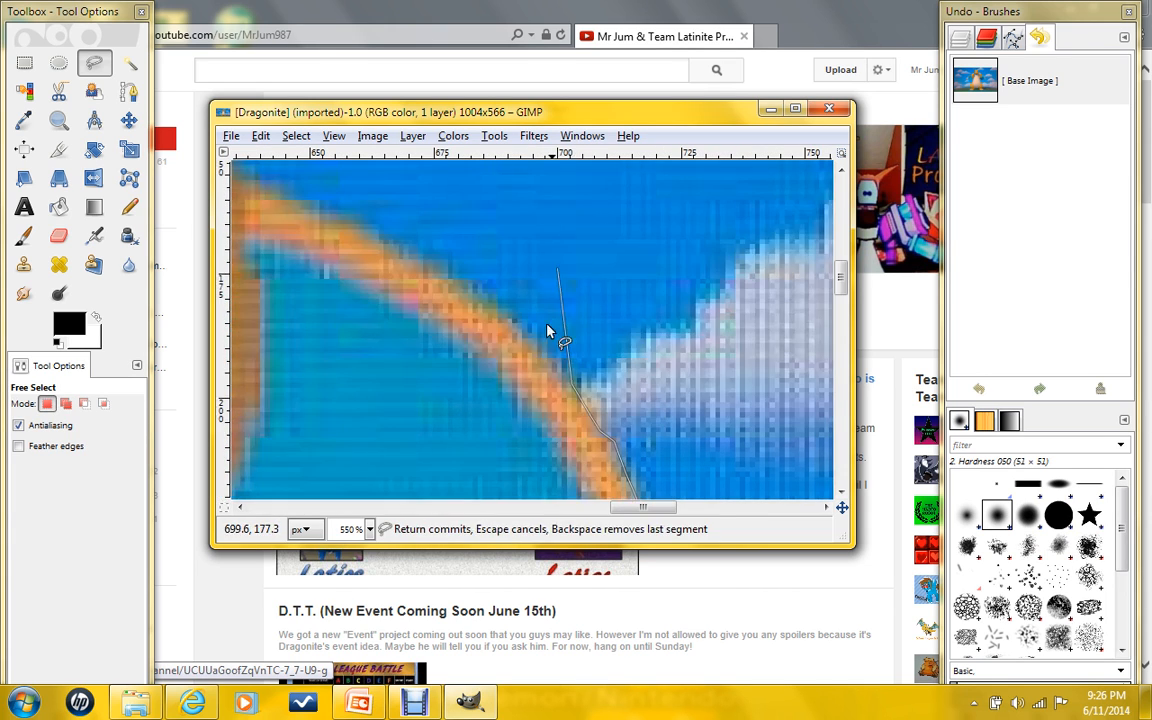
Trace the upper edge of the orange rib from the cloud's corner to about halfway toward the arm.
left_click(541, 352)
left_click(458, 280)
scroll(458, 280, "up", 2)
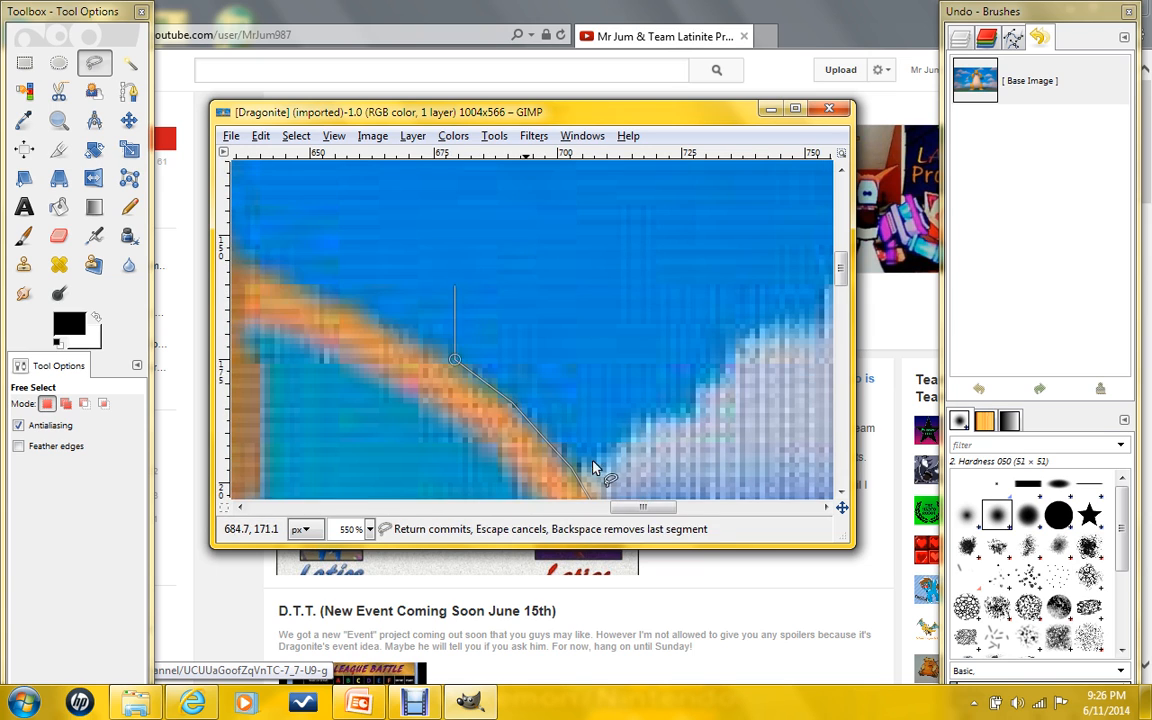
mouse_move(638, 505)
left_mouse_down()
mouse_move(604, 505)
mouse_move(589, 478)
mouse_move(588, 510)
mouse_move(638, 508)
left_mouse_up()
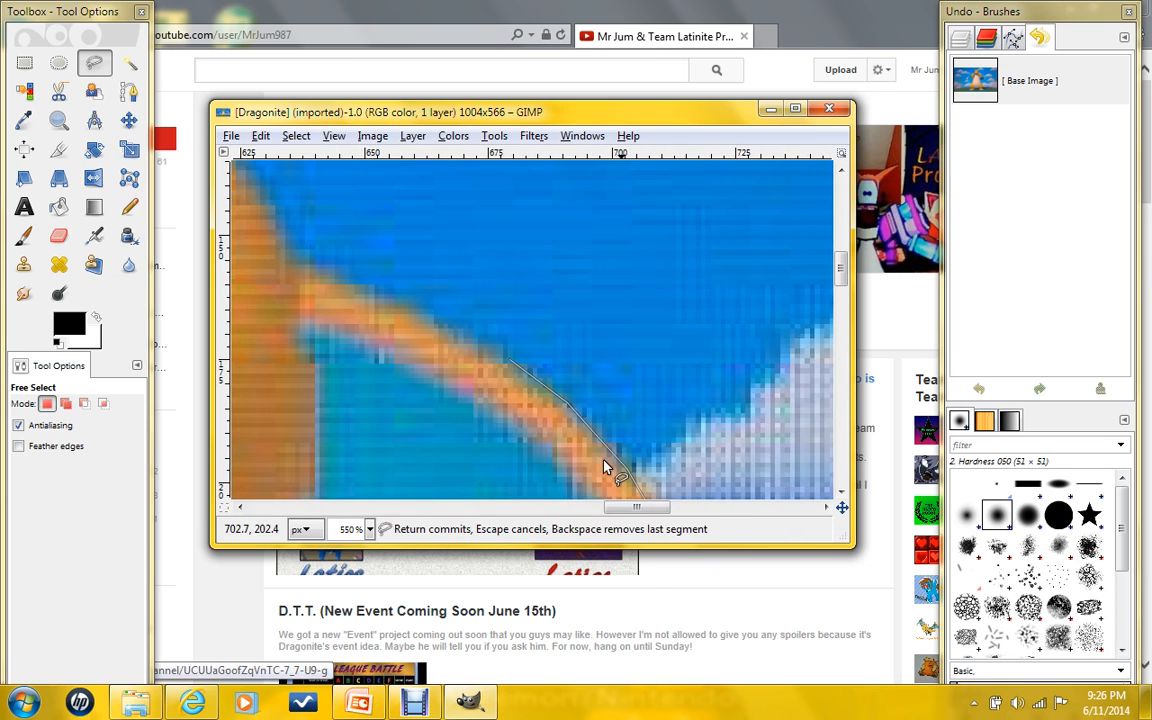
left_click(481, 344)
left_click(449, 330)
scroll(590, 507, "left", 3)
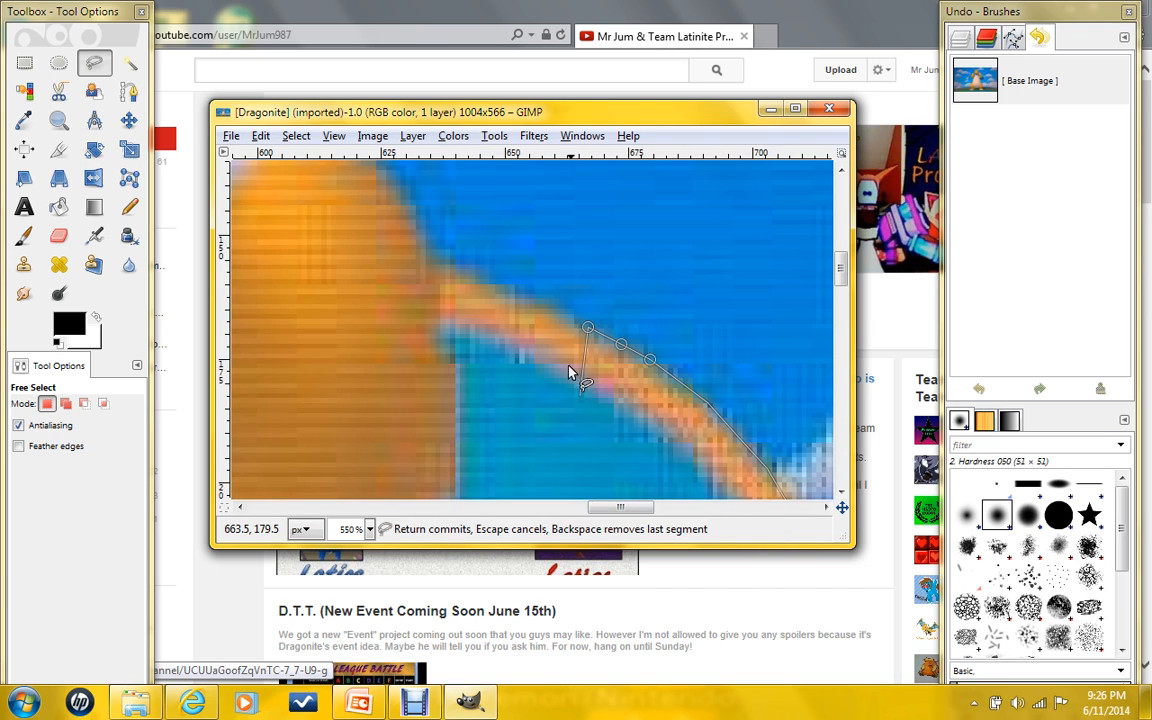
Carry the outline along the rest of the rib's upper edge to where it joins Dragonite's arm.
left_click(555, 308)
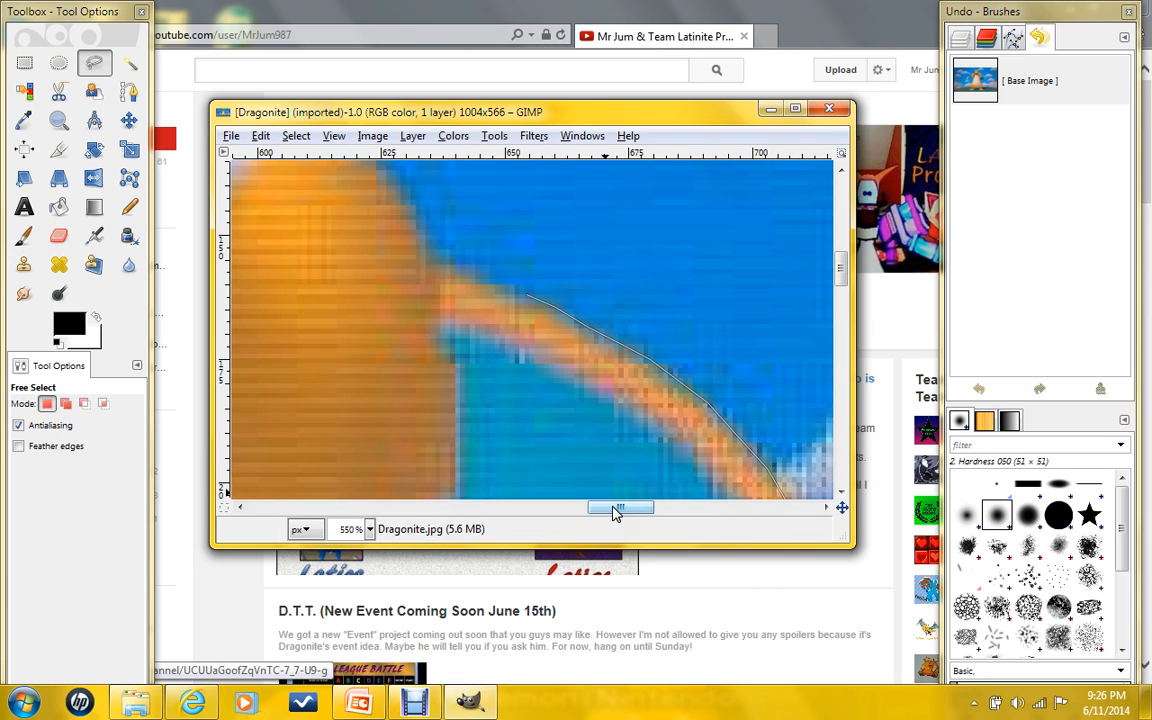
scroll(617, 507, "left", 1)
left_click(557, 296)
left_click(524, 282)
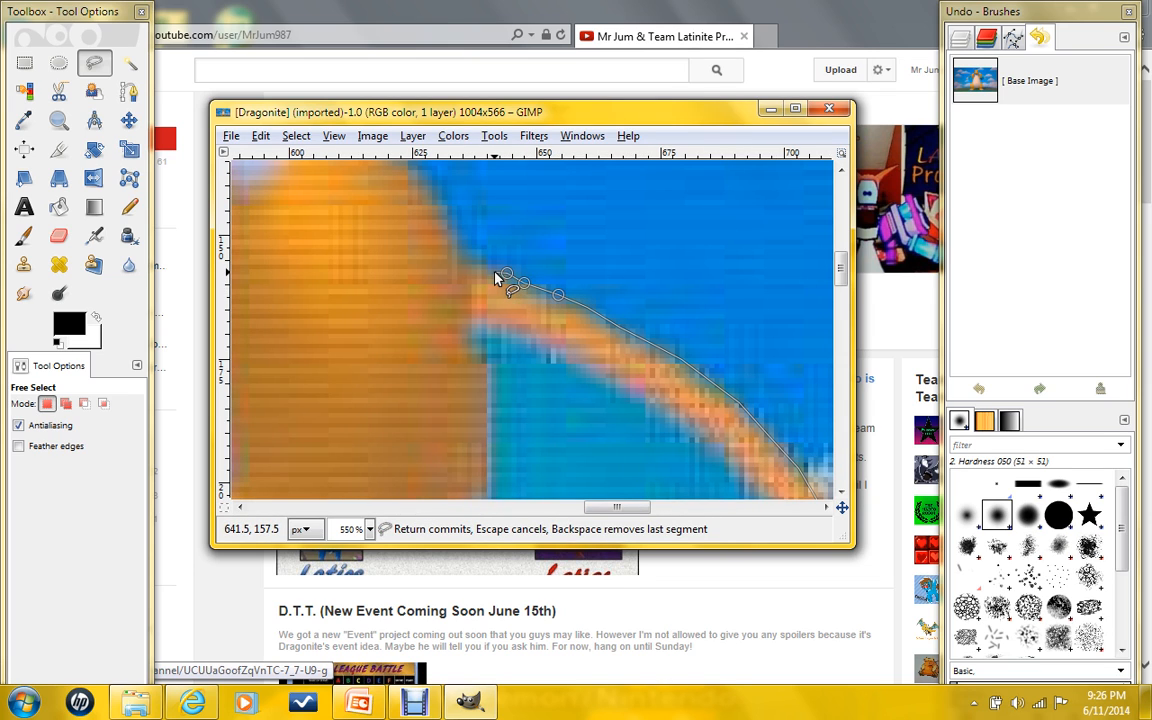
left_click(471, 259)
scroll(440, 392, "up", 4)
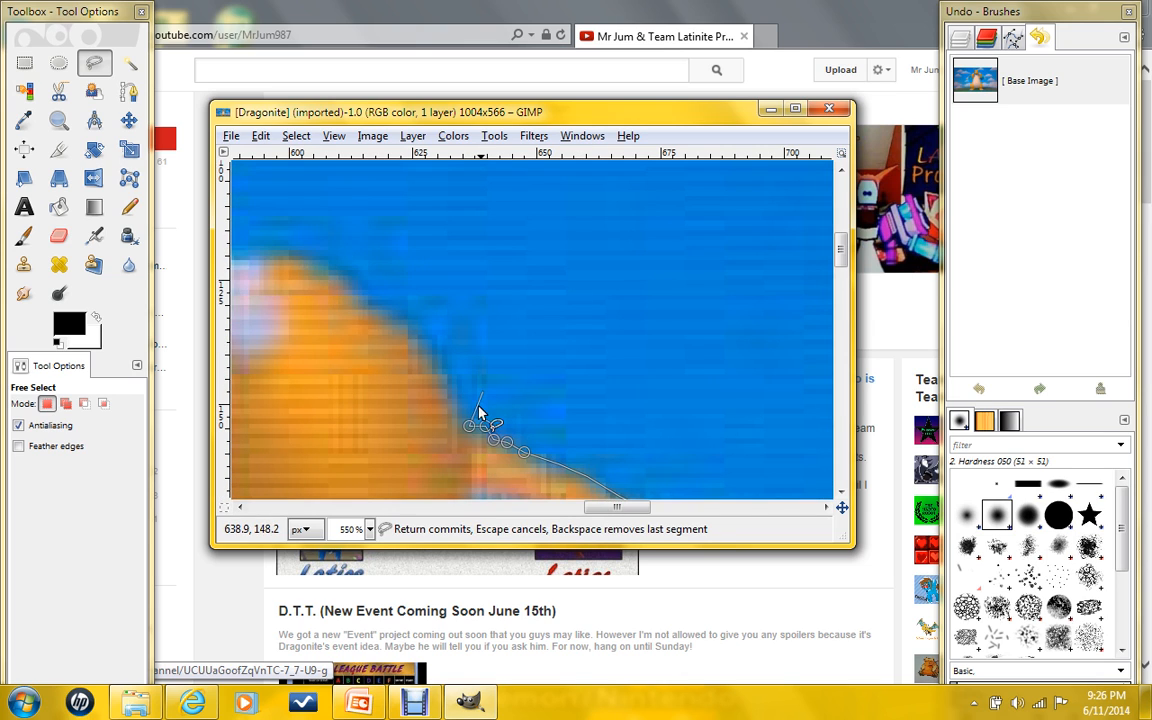
Follow the outer edge of the raised arm from the wing joint up over the hand to the white claws.
left_click_drag(620, 514, 604, 507)
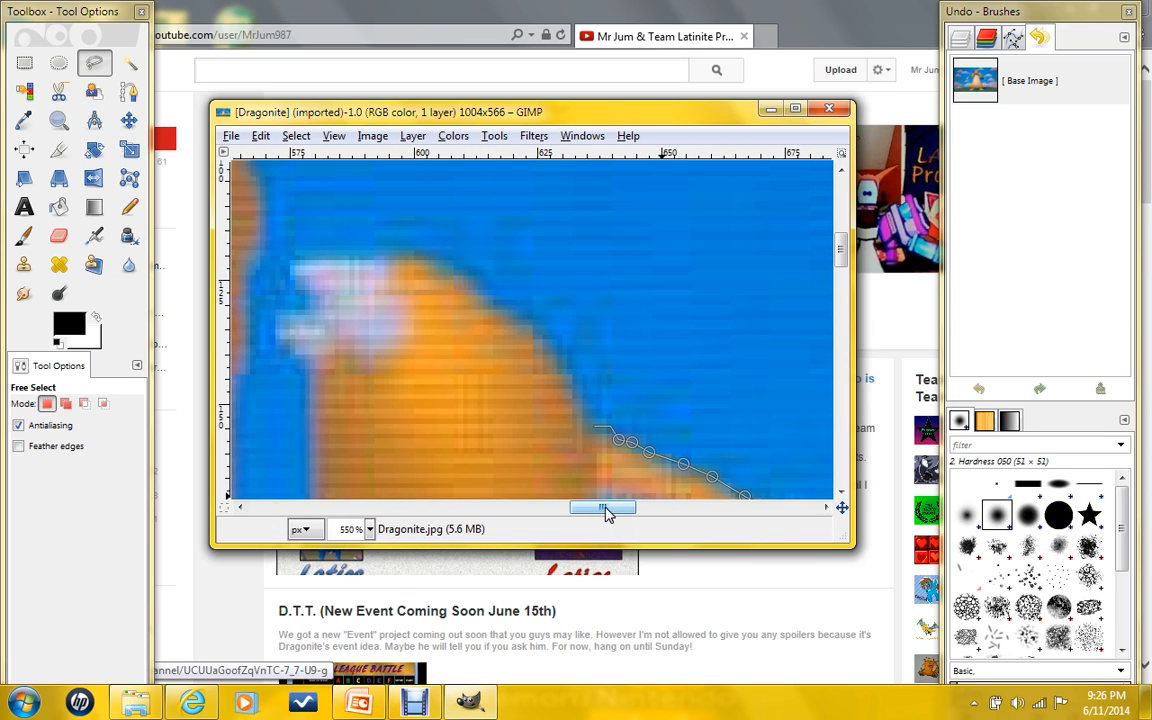
left_click(585, 399)
left_click(571, 377)
left_click(548, 345)
left_click(530, 325)
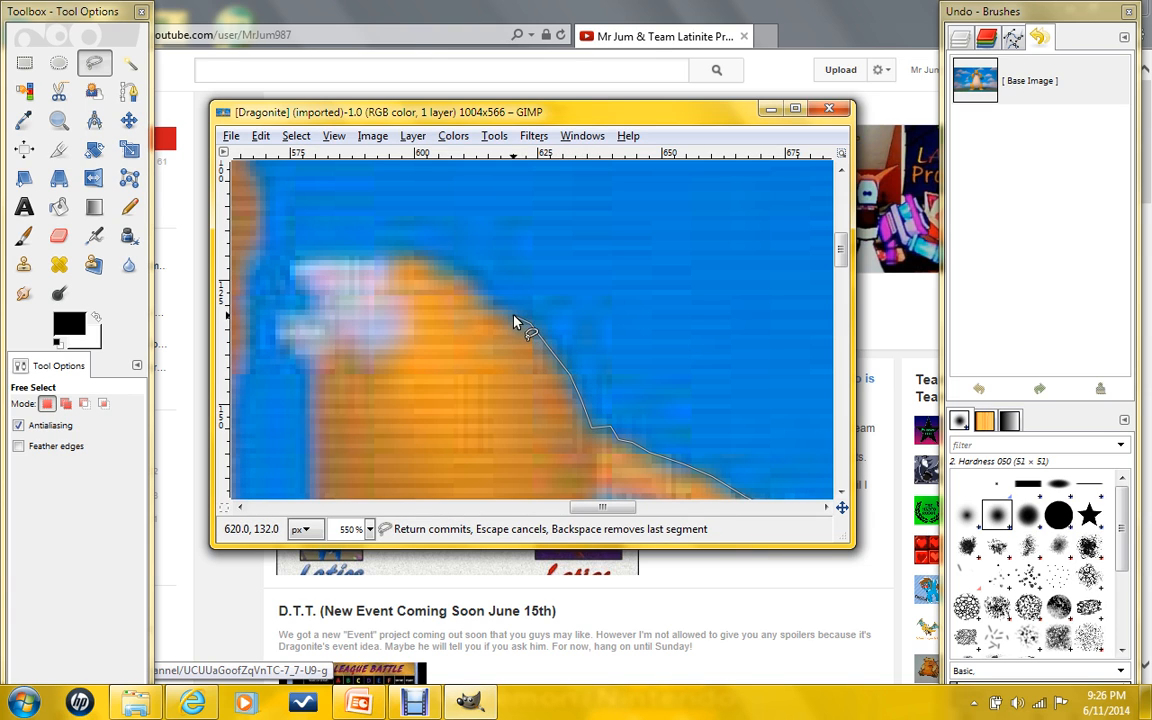
left_click(488, 297)
left_click(476, 292)
left_click(451, 266)
left_click(410, 257)
scroll(589, 506, "left", 3)
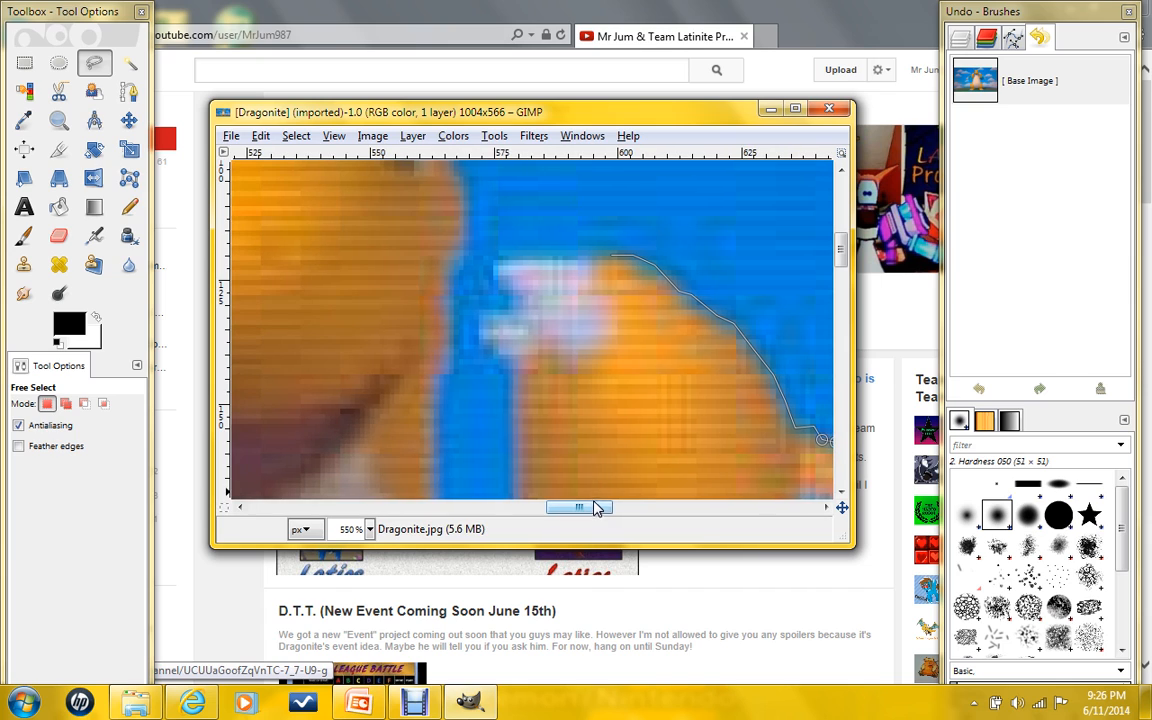
Outline the white claws, including the notch between them, and bring the path down to the arm's inner edge.
left_click(573, 258)
left_click(520, 258)
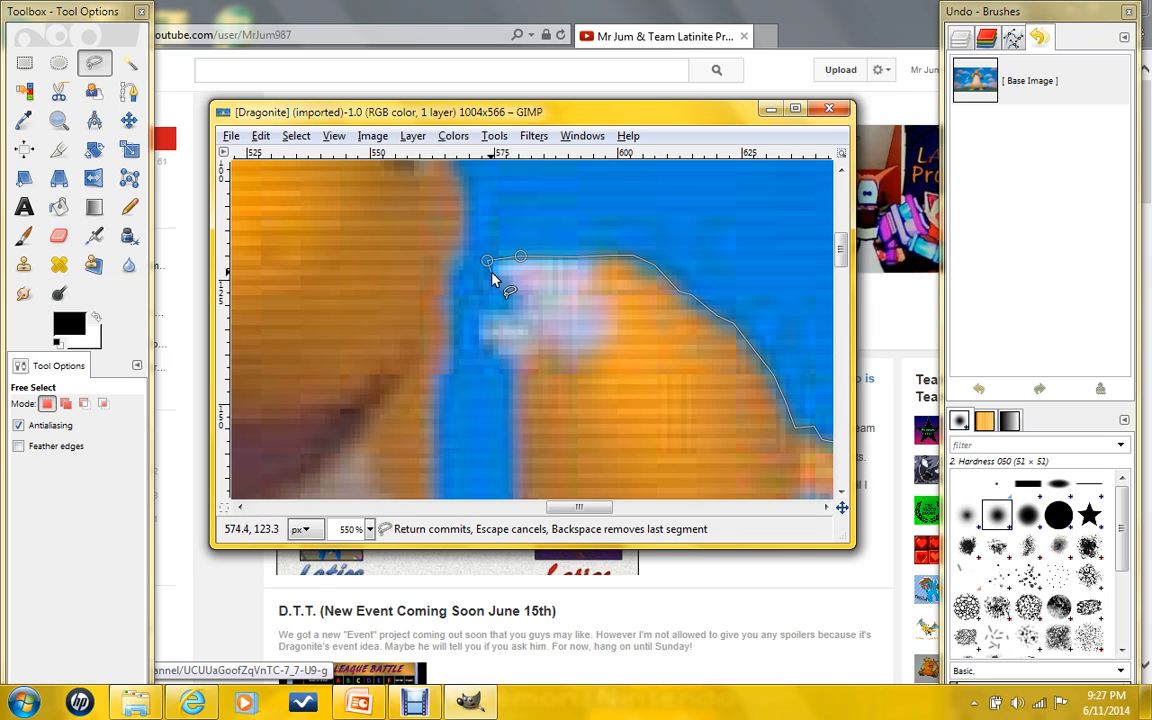
left_click(489, 264)
left_click(496, 283)
left_click(520, 300)
left_click(497, 309)
left_click(478, 315)
left_click(476, 329)
left_click(482, 347)
left_click(506, 375)
scroll(505, 370, "down", 3)
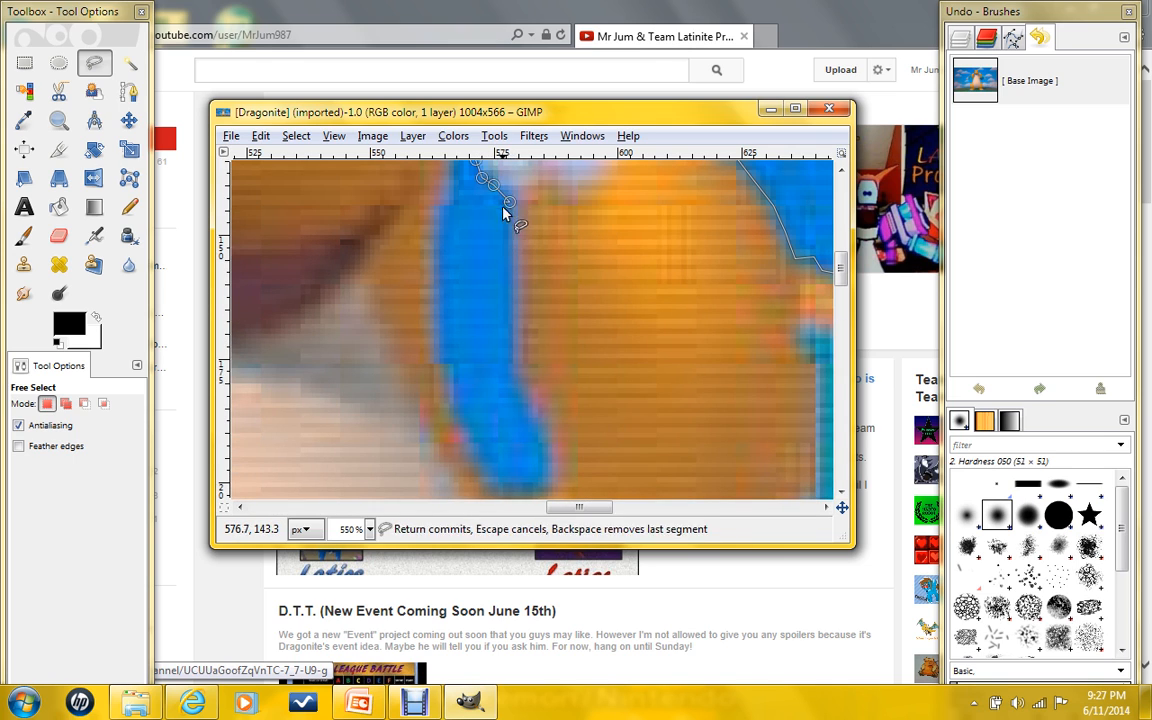
Extend the Free Select outline down the raised arm's inner edge and around the bottom of the blue gap beside the body.
scroll(513, 258, "down", 2)
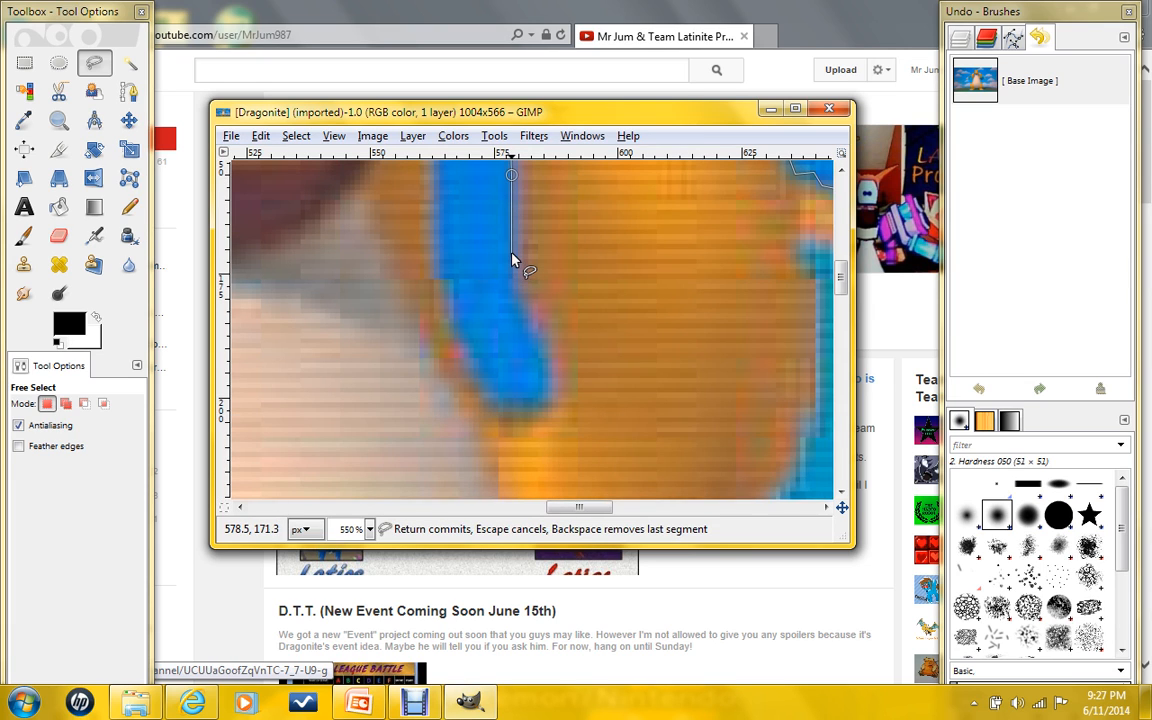
left_click(512, 270)
left_click(533, 322)
left_click(544, 346)
left_click(548, 366)
left_click(548, 389)
left_click(541, 405)
left_click(525, 411)
left_click(503, 406)
Continue the selection outline up the body side of the blue gap to the level of the mouth.
left_click(488, 399)
left_click(473, 360)
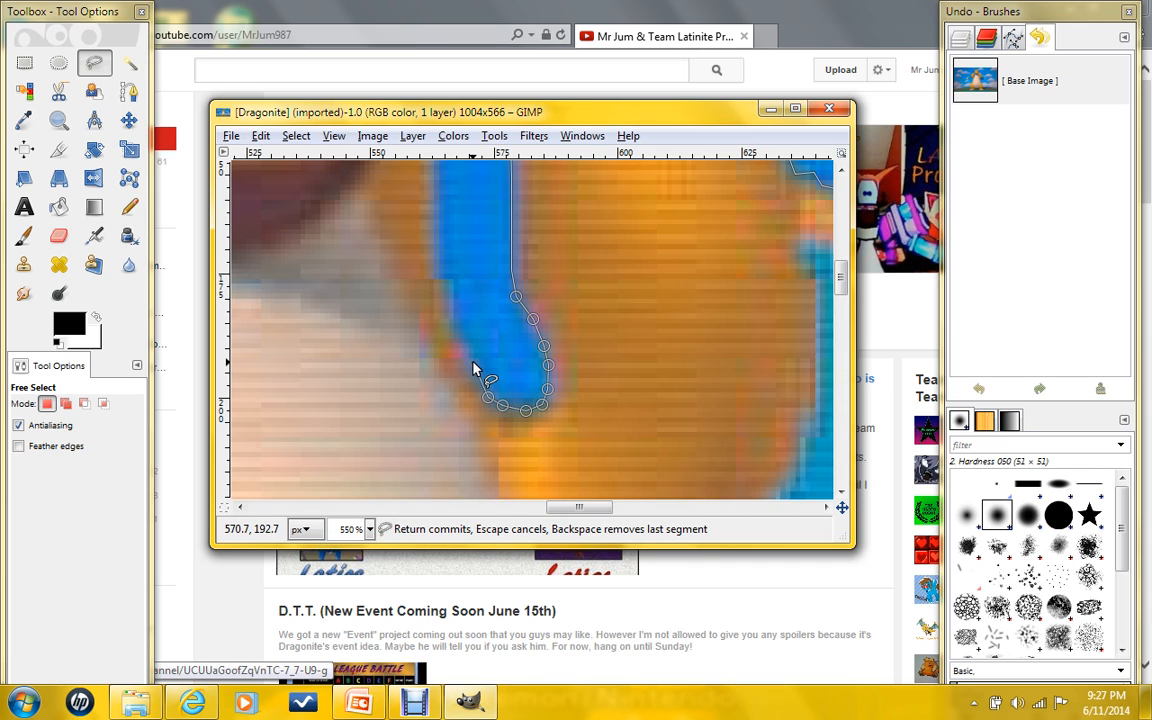
left_click(456, 336)
left_click(450, 303)
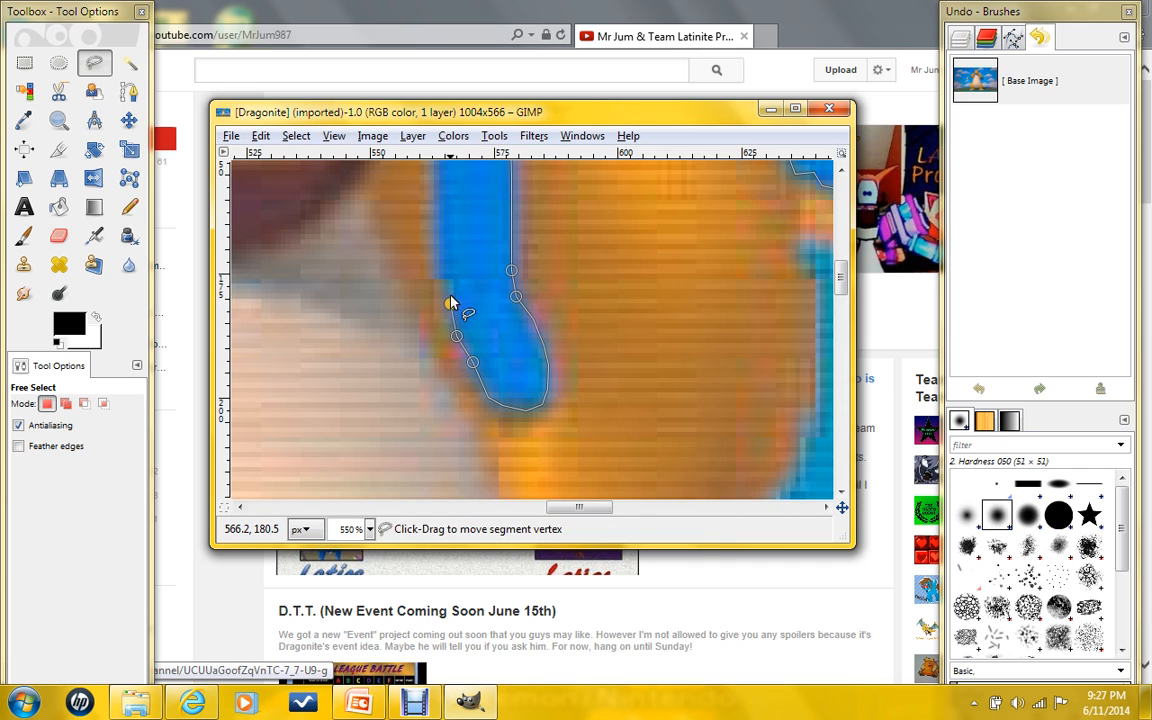
left_click(449, 278)
left_click(443, 272)
scroll(445, 240, "up", 2)
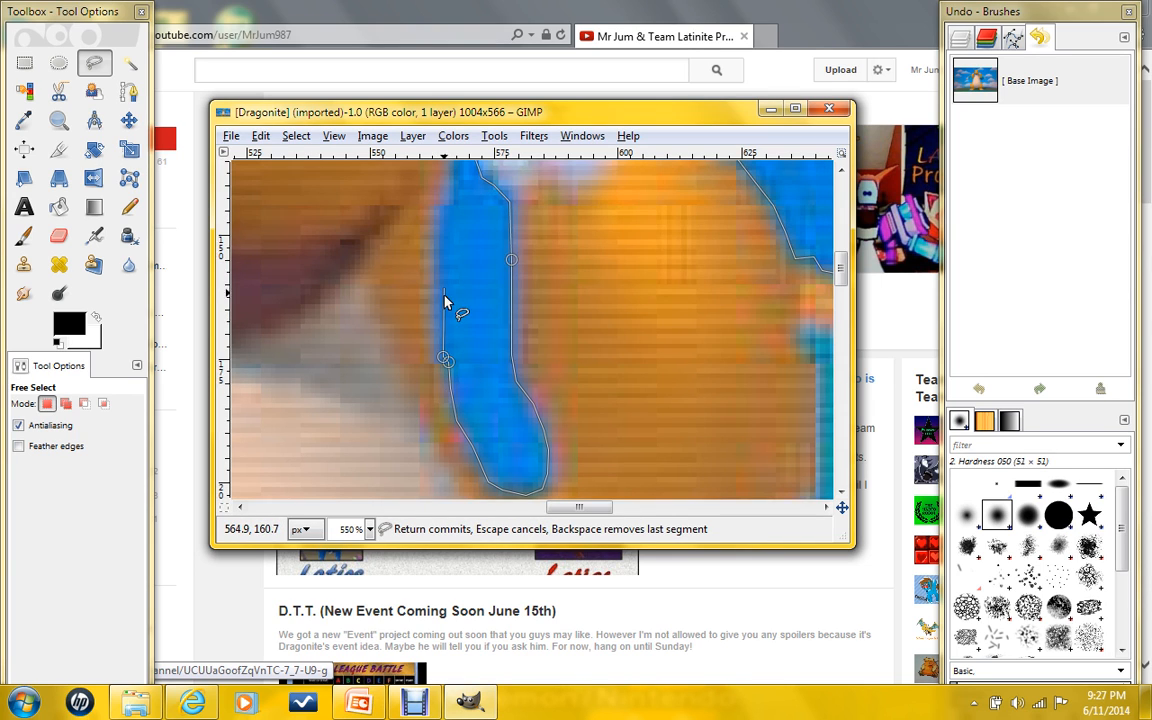
double_click(441, 360)
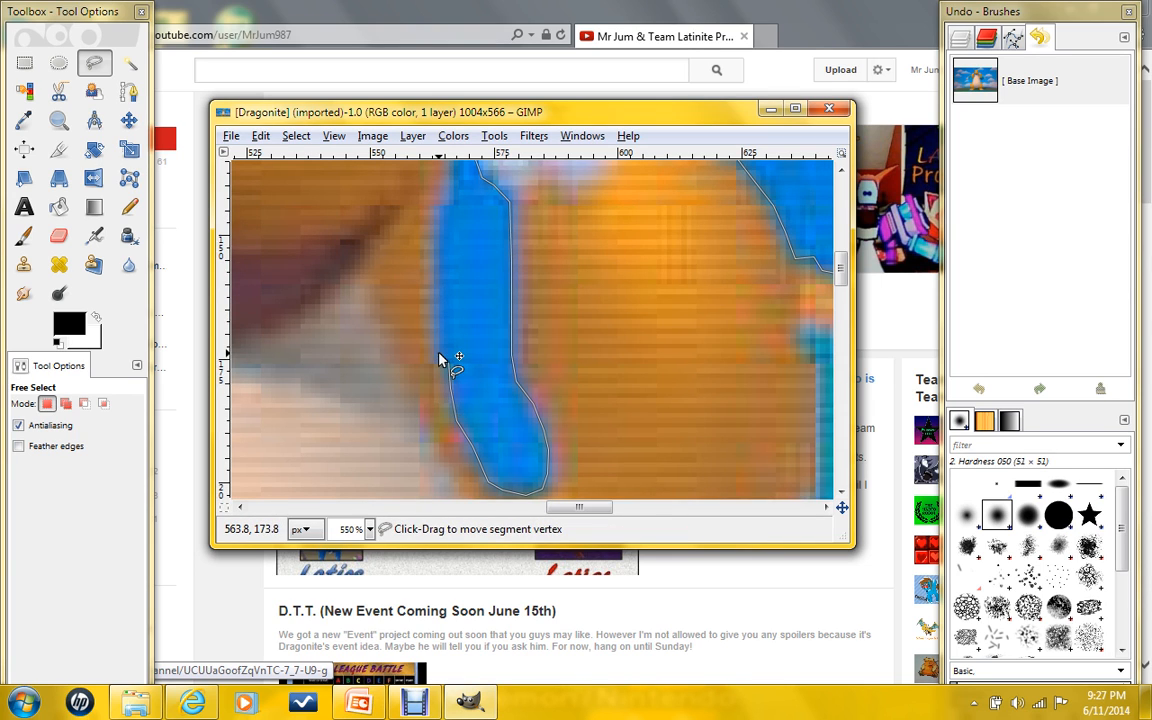
left_click(437, 215)
scroll(442, 237, "up", 2)
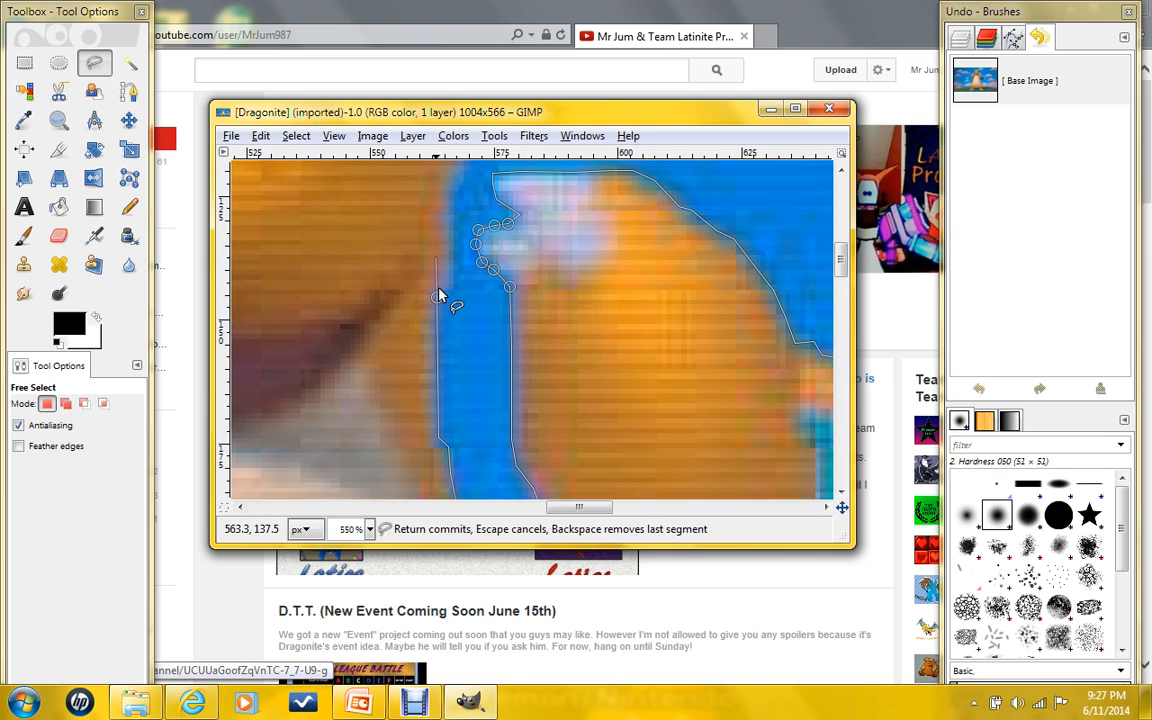
Trace the selection outline up the edge of Dragonite's cheek, past the white claws, to just below the eye.
left_click(448, 214)
scroll(453, 222, "up", 2)
left_click(455, 277)
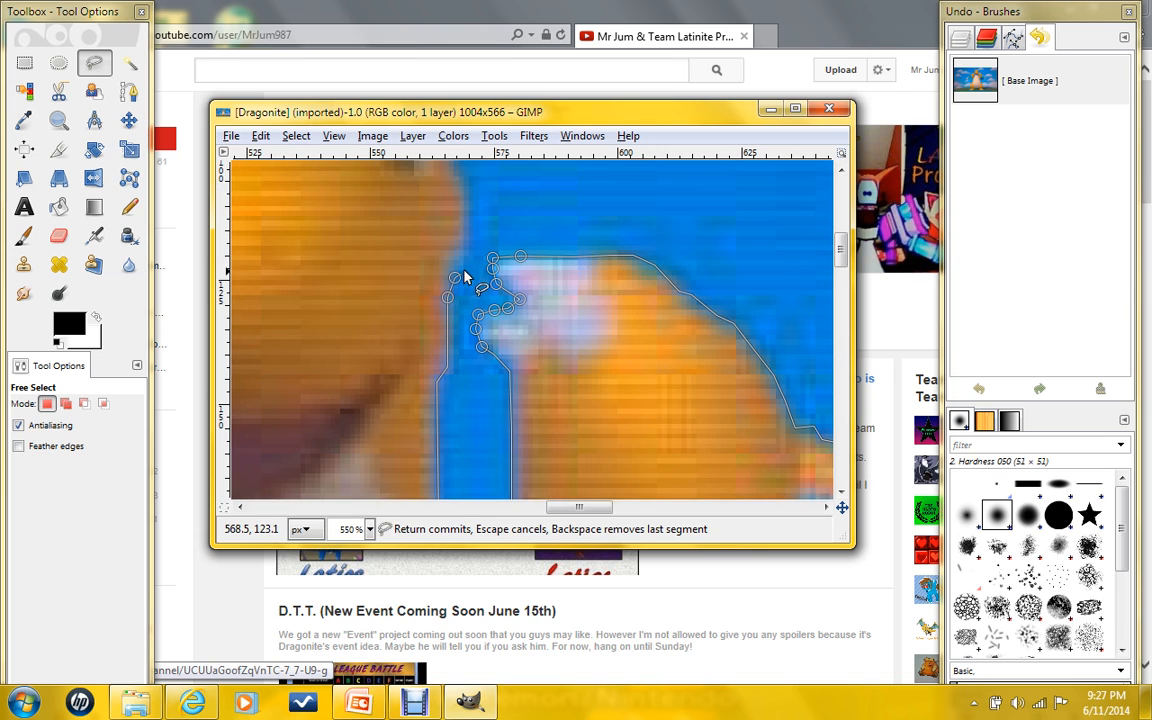
left_click(466, 250)
scroll(466, 250, "up", 2)
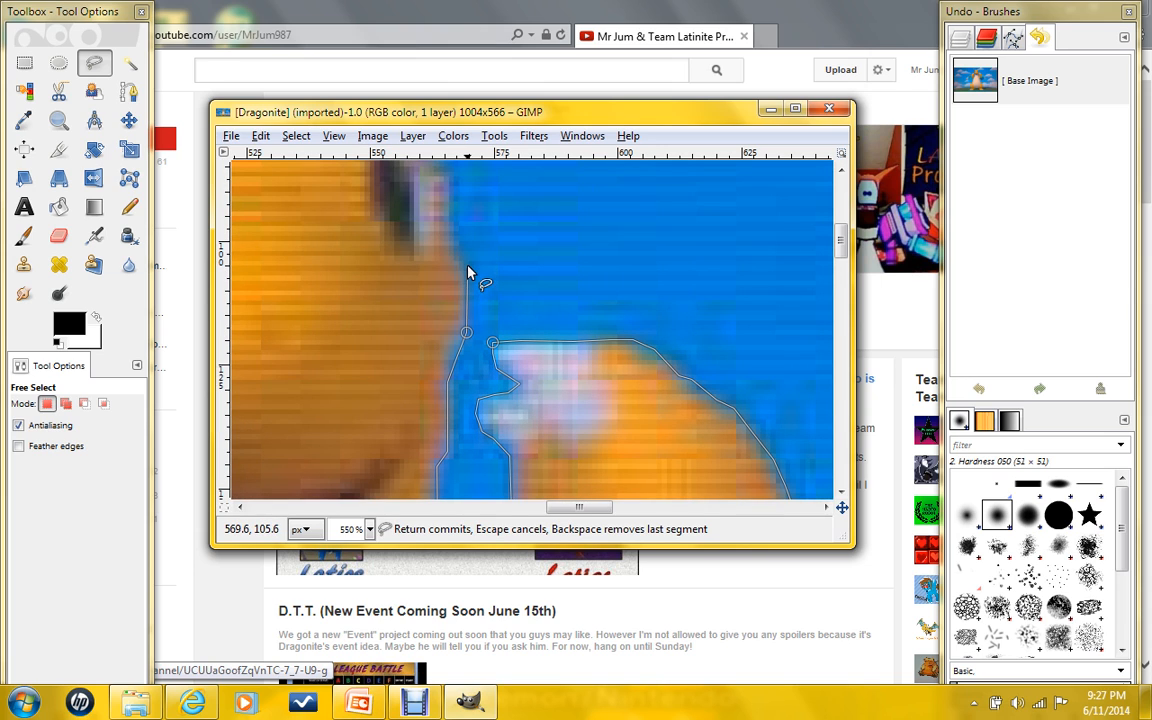
left_click(466, 261)
left_click(459, 250)
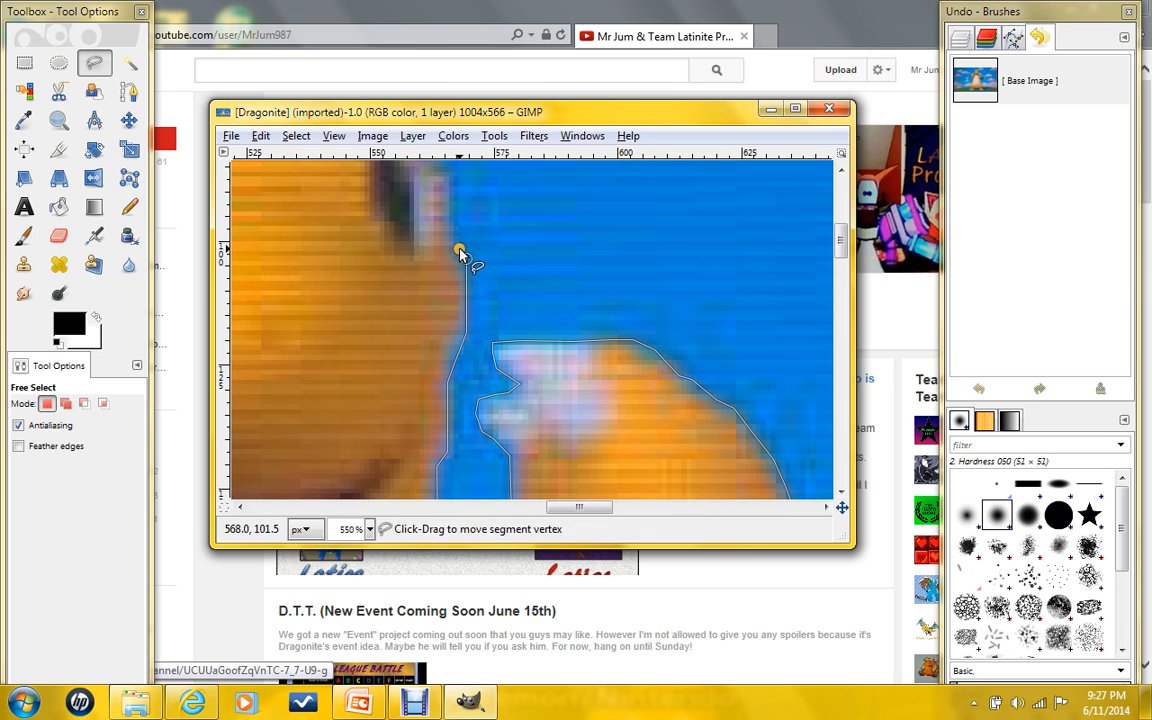
Trace the selection outline along the side of the head past the outer edge of the eye.
scroll(460, 255, "up", 2)
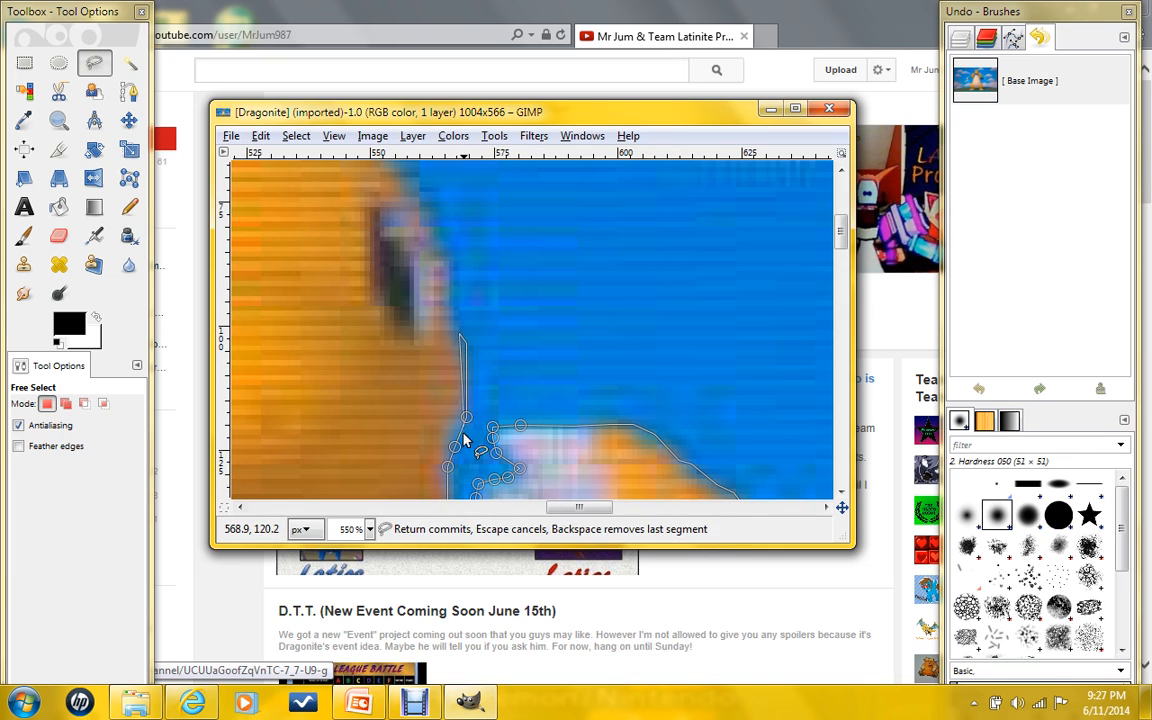
left_click(454, 322)
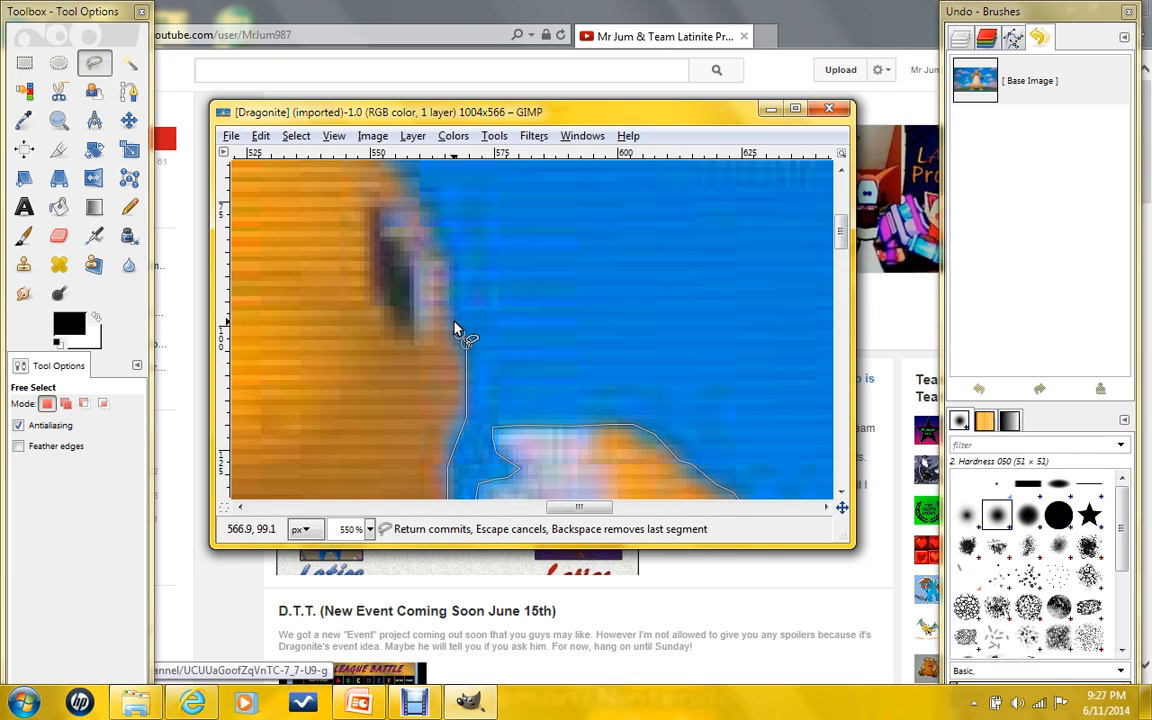
left_click(452, 264)
scroll(445, 329, "up", 3)
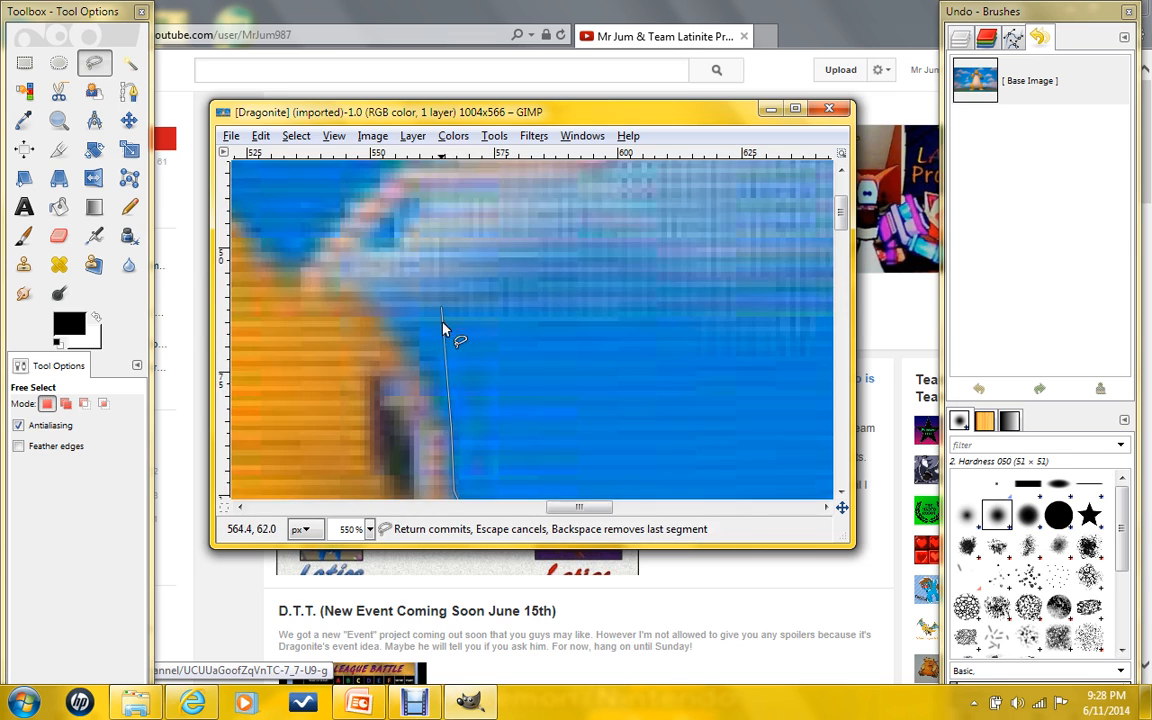
scroll(470, 398, "down", 1)
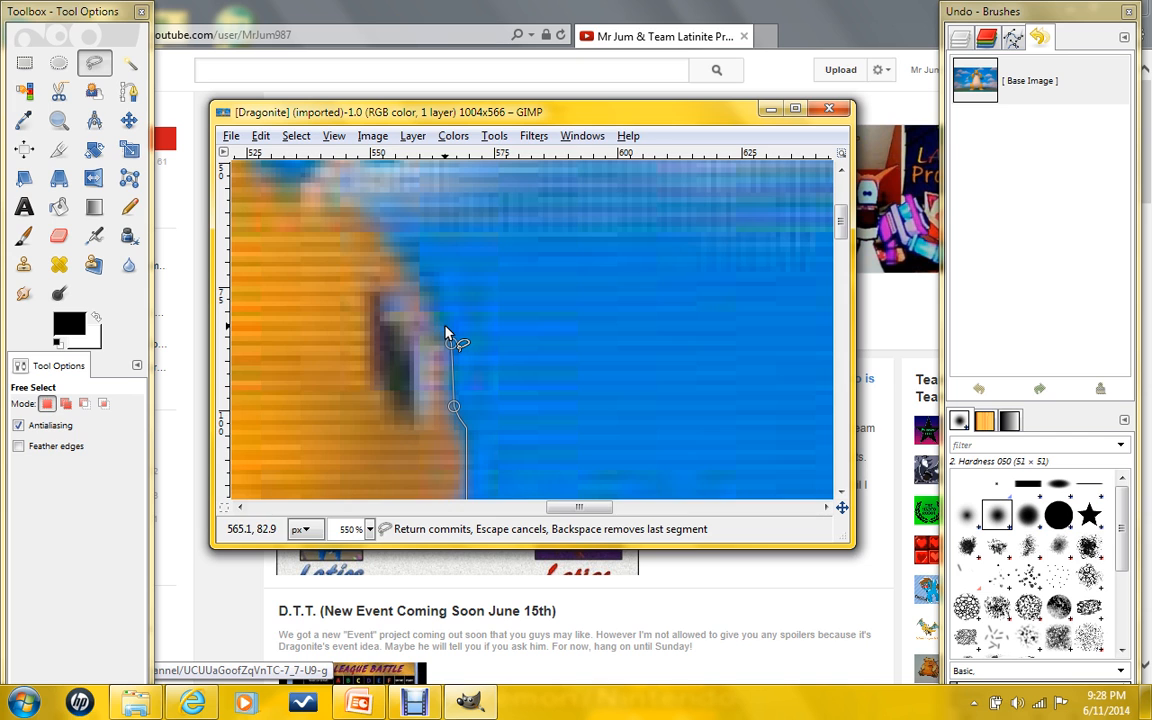
scroll(446, 332, "down", 3)
scroll(448, 333, "up", 2)
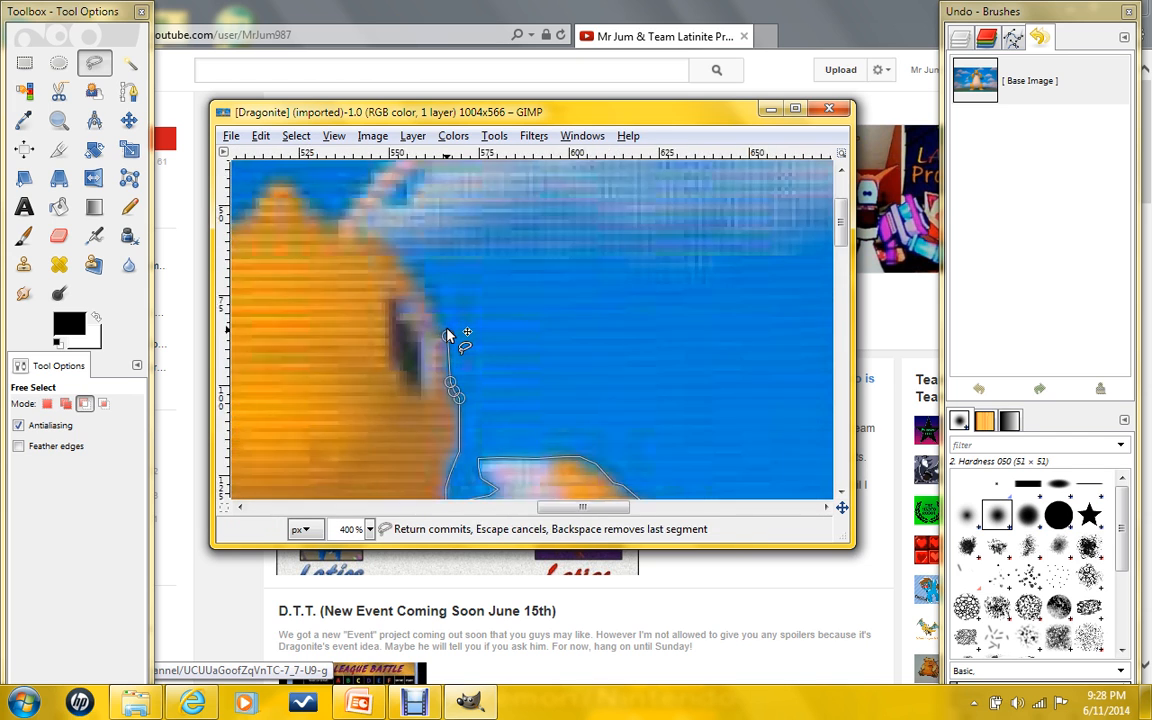
scroll(455, 340, "down", 2)
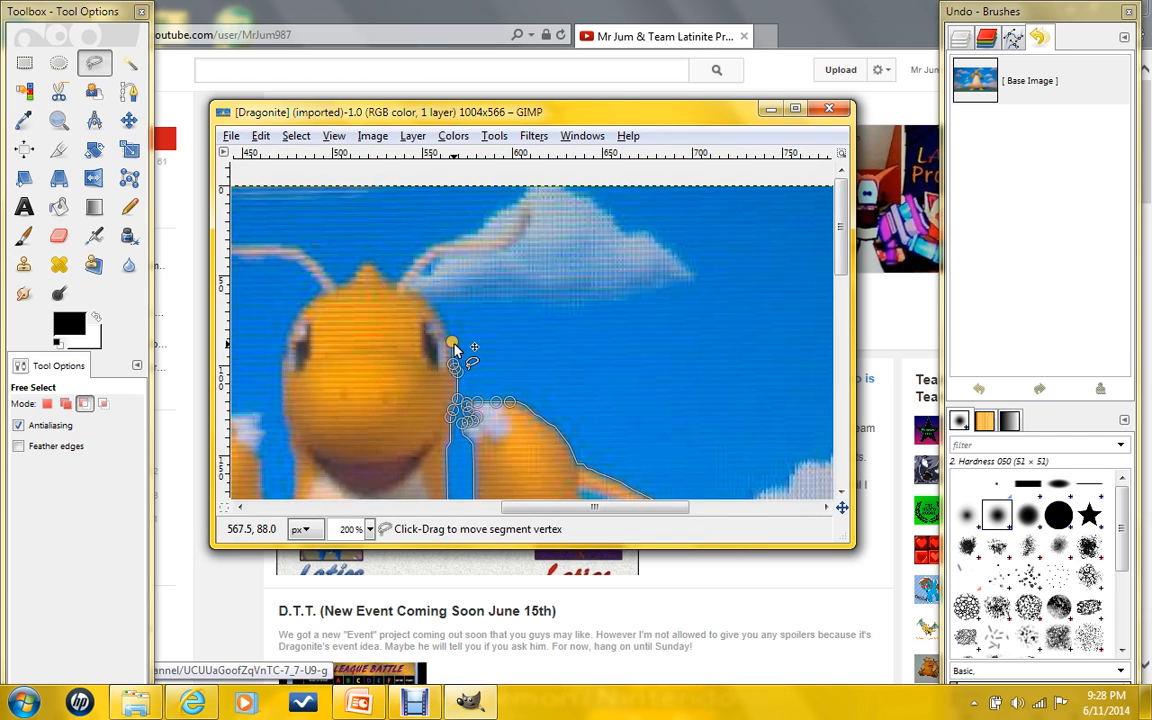
scroll(452, 345, "up", 3)
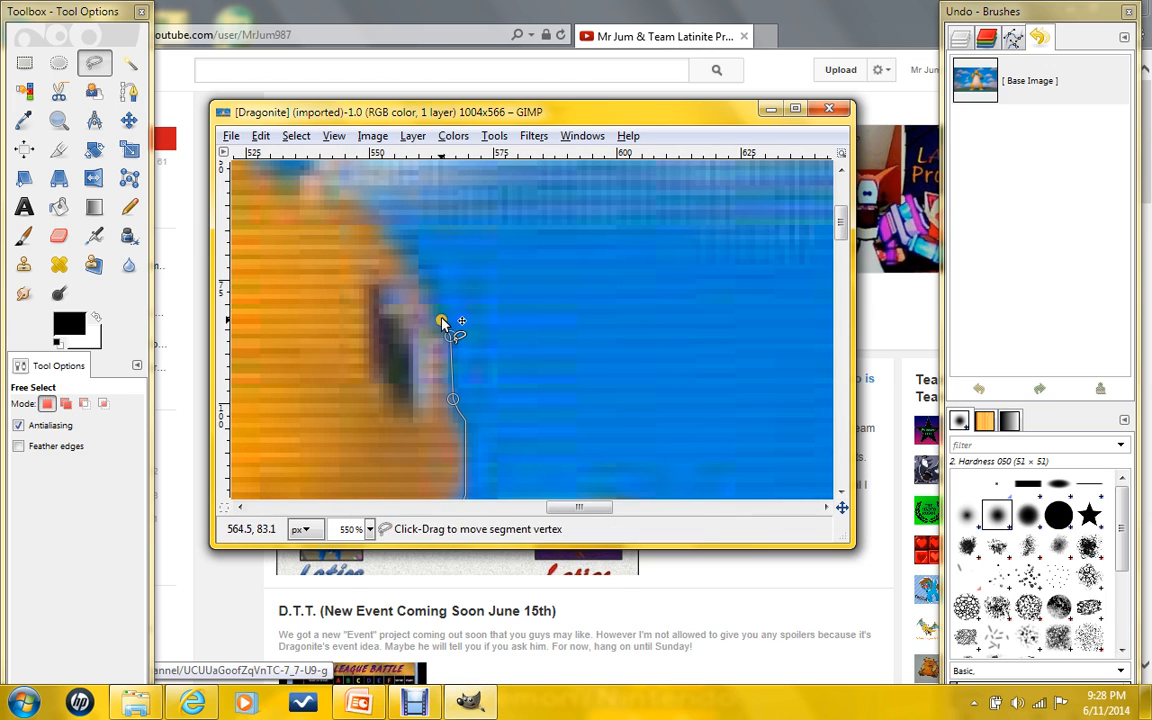
scroll(402, 248, "up", 1)
scroll(404, 250, "down", 2)
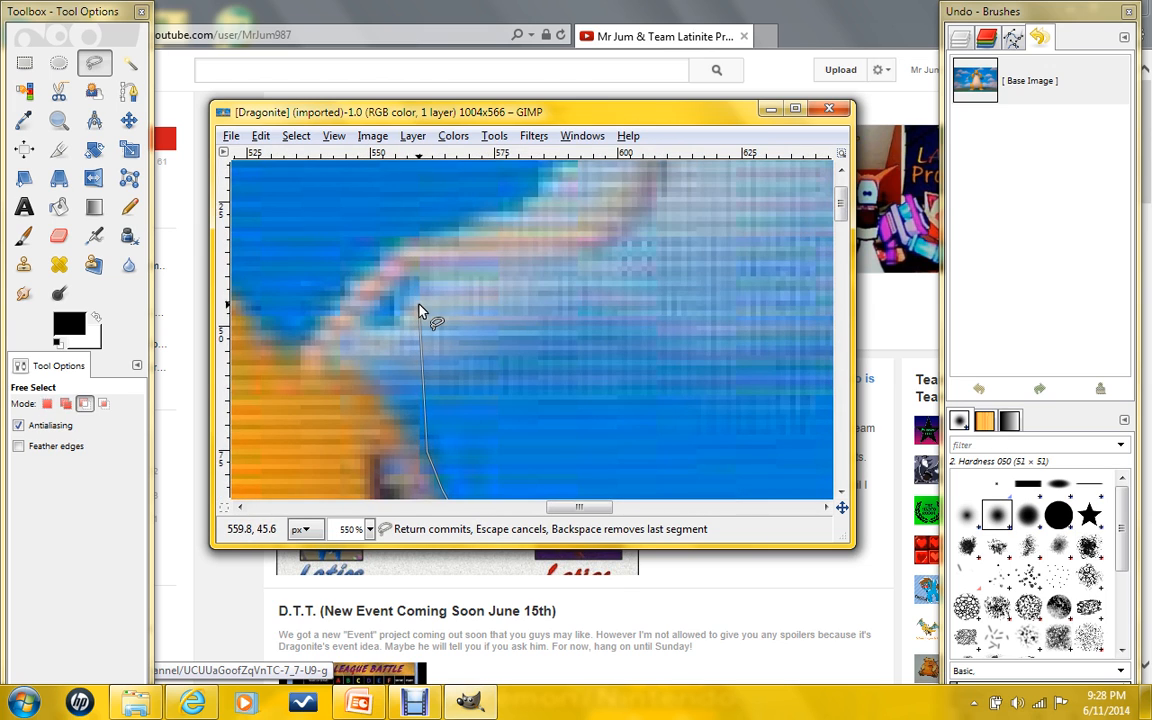
Continue the selection outline over the brow to the base of the antenna in front of the cloud.
scroll(421, 311, "down", 1)
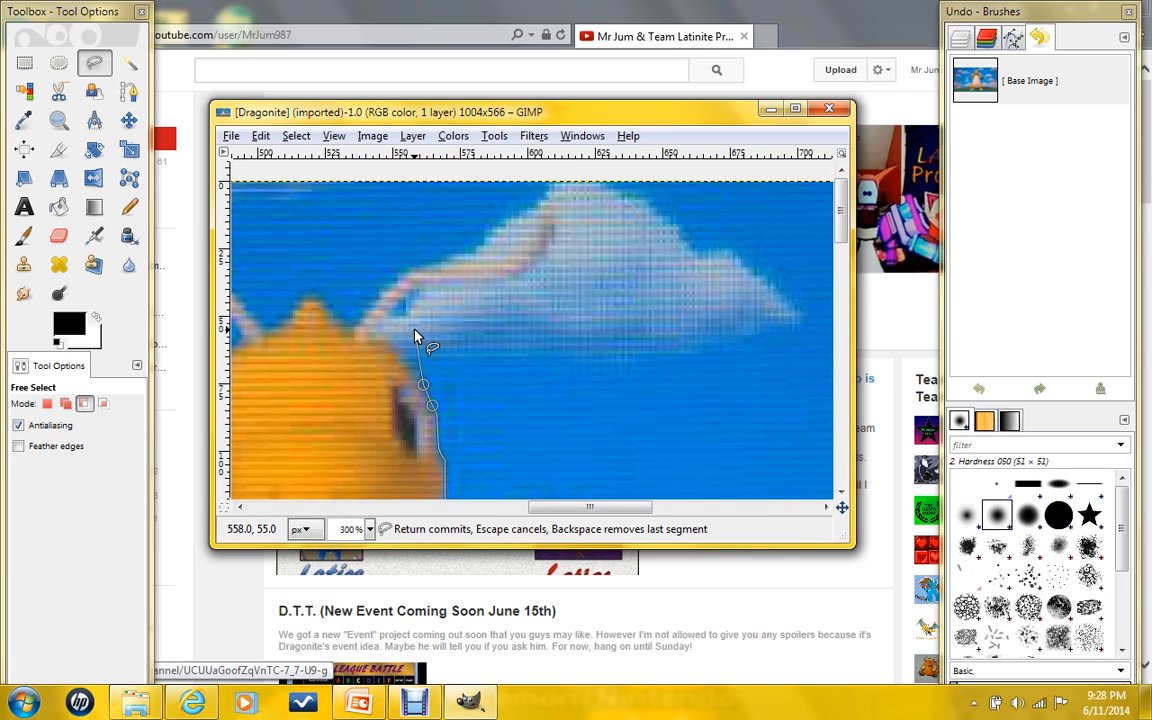
scroll(418, 335, "up", 1)
scroll(422, 373, "up", 1)
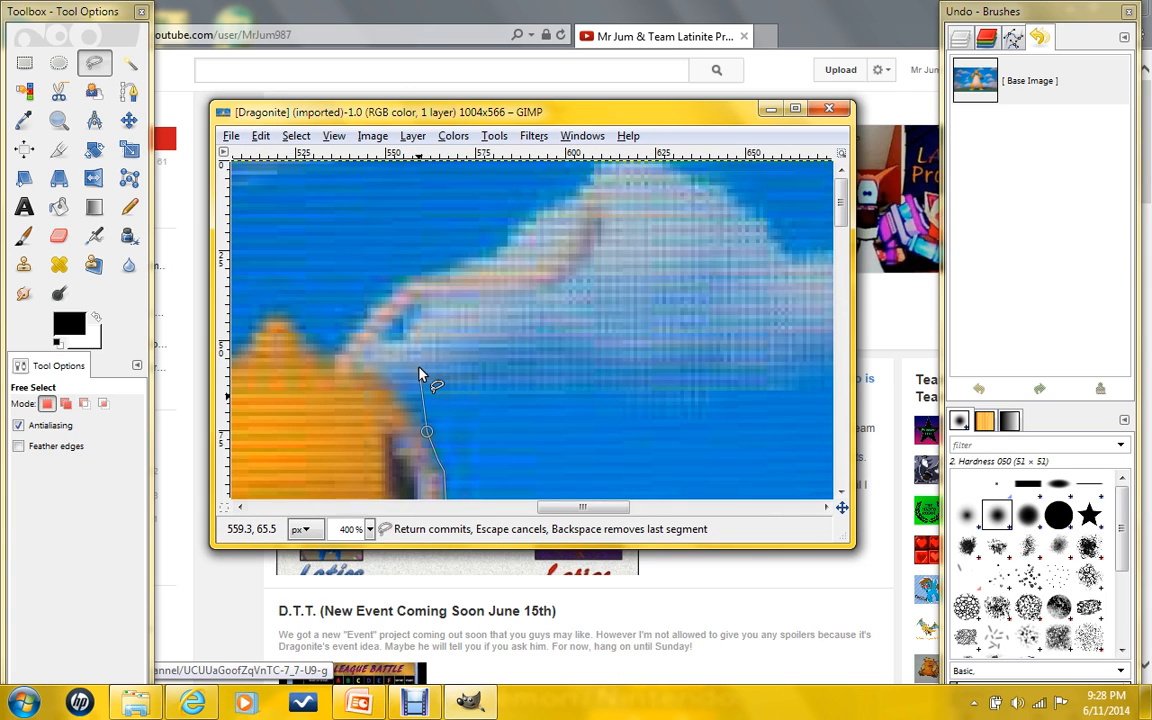
scroll(422, 373, "down", 3)
left_click(416, 326)
left_click(398, 302)
left_click(379, 290)
left_click(364, 280)
Trace the lower edge of the antenna from its base around the first bend, leaving out the blue patch beneath it.
scroll(373, 252, "up", 3)
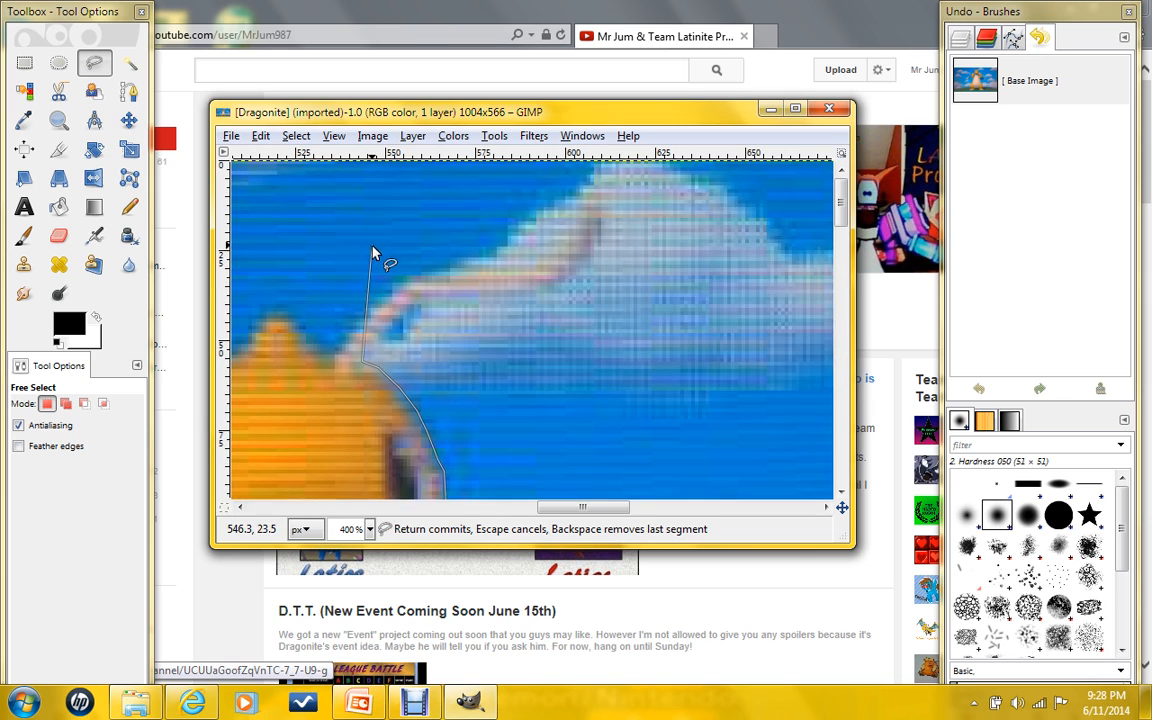
scroll(386, 336, "up", 1)
left_click(383, 336)
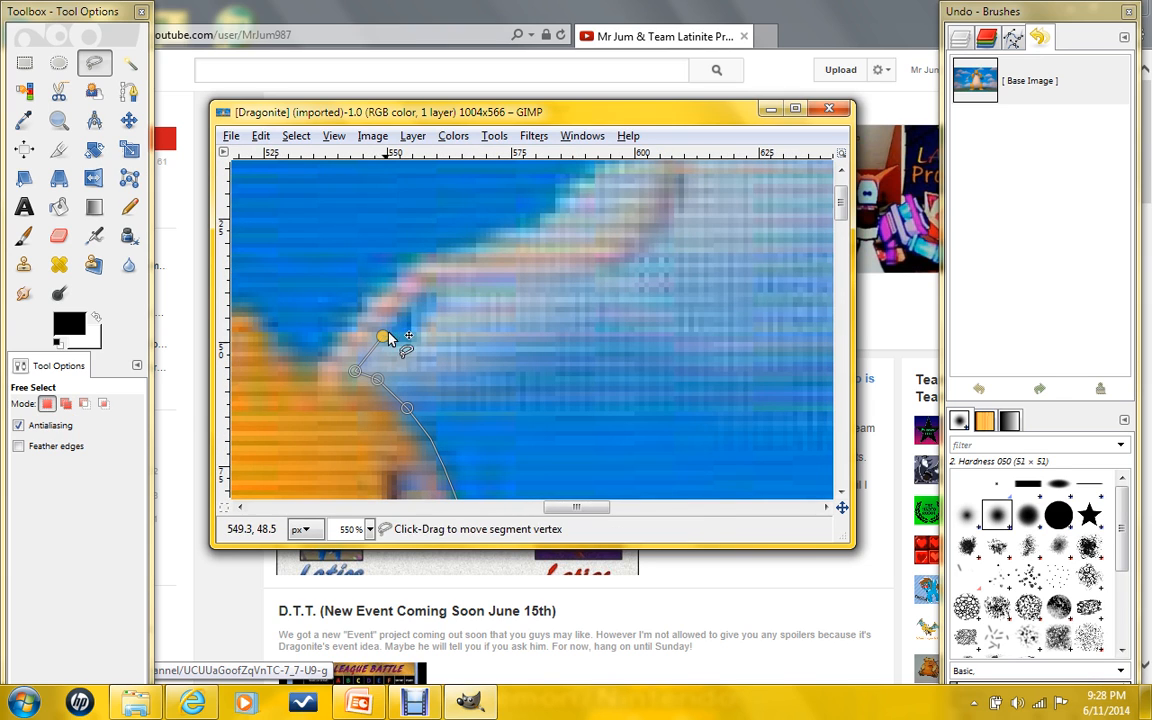
left_click(400, 318)
left_click(424, 300)
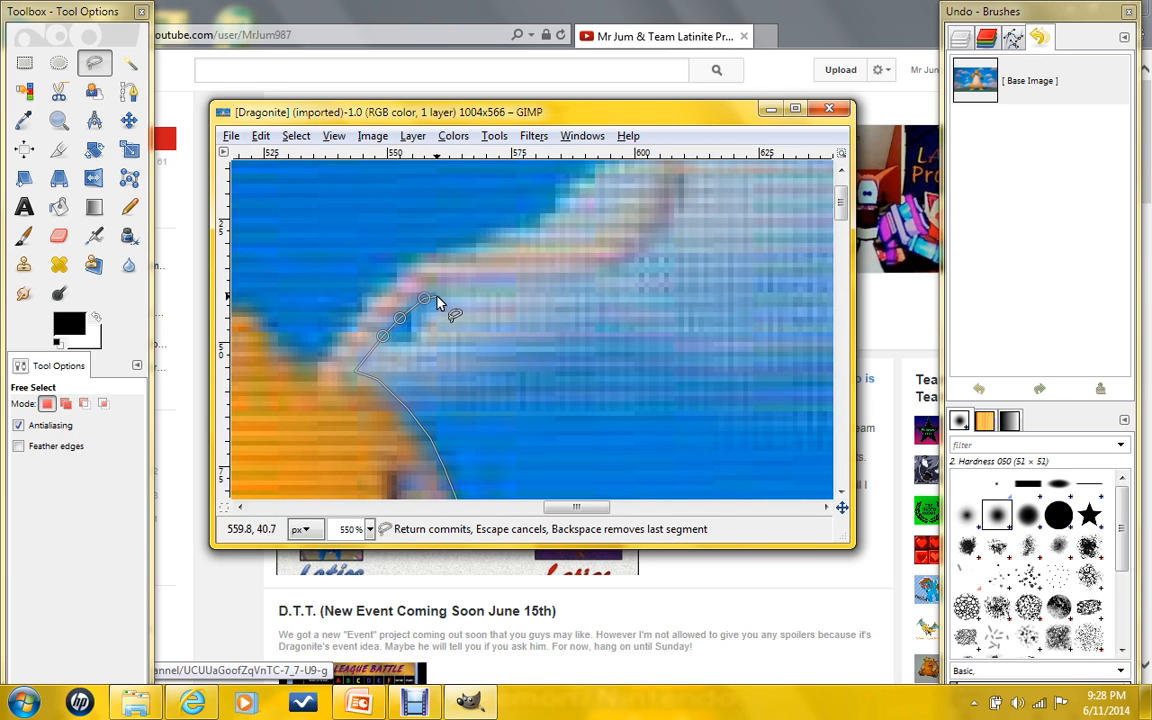
left_click(446, 294)
left_click(491, 293)
Continue the selection outline along the antenna's underside and up its outer curve over the cloud.
scroll(536, 295, "down", 3)
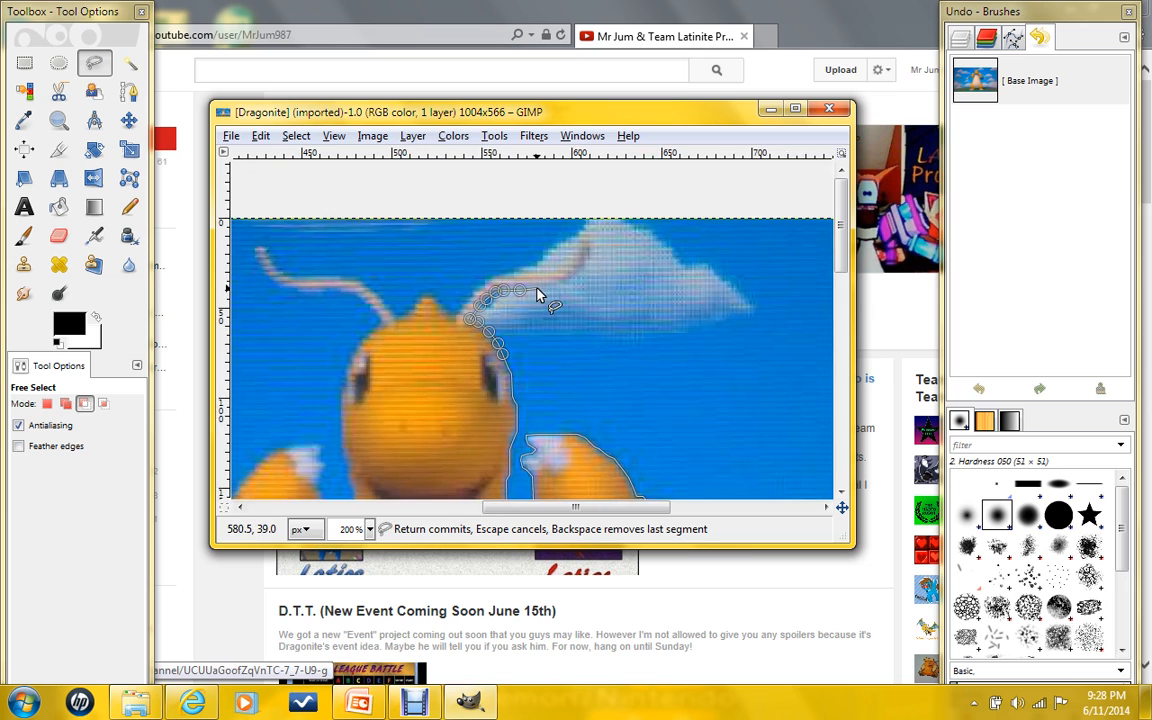
scroll(536, 295, "up", 2)
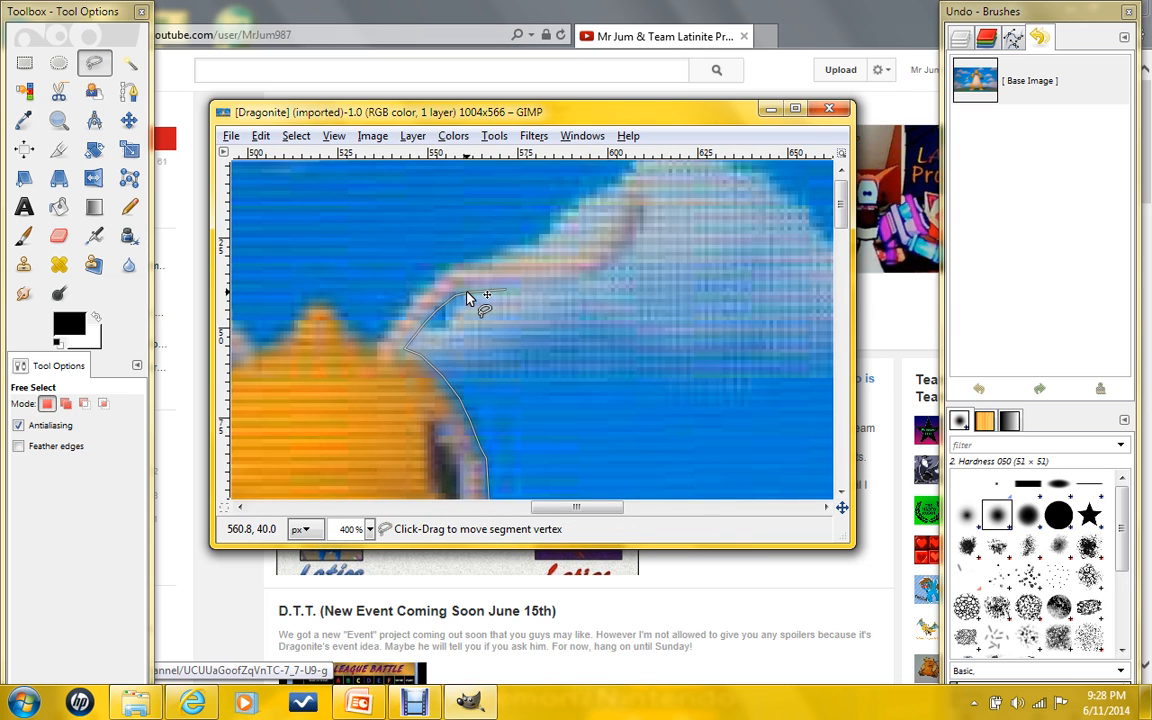
left_click(505, 289)
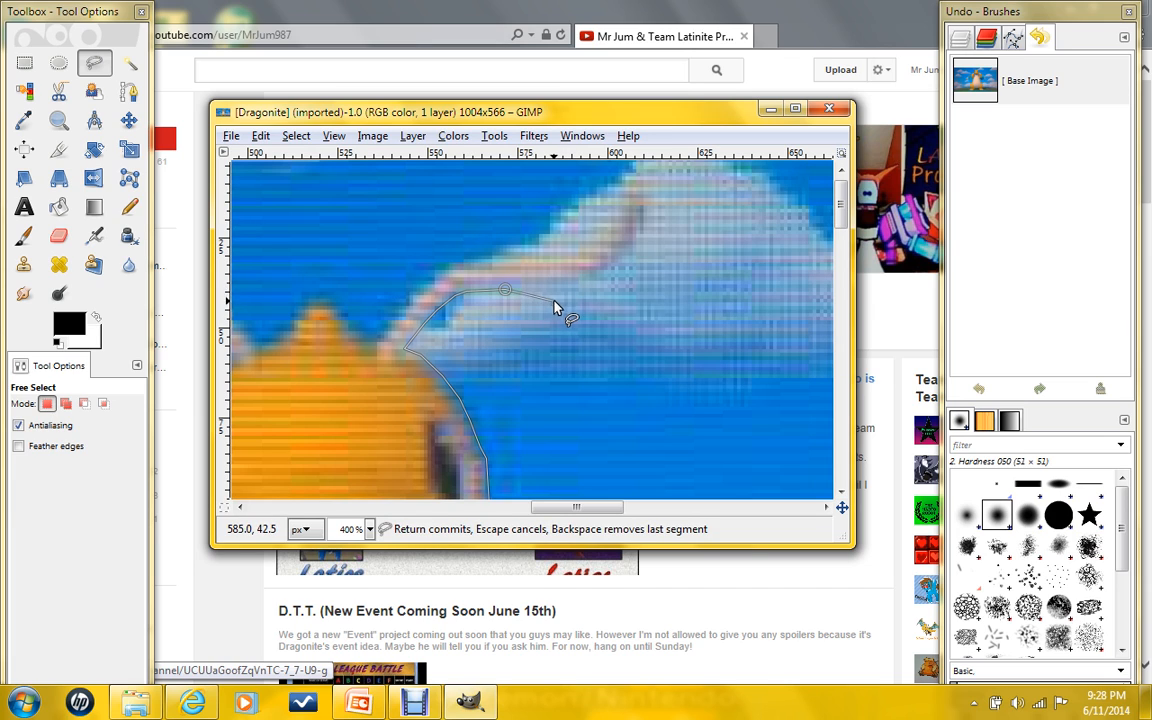
left_click(556, 287)
left_click(584, 283)
left_click(605, 275)
left_click(622, 258)
left_click(636, 246)
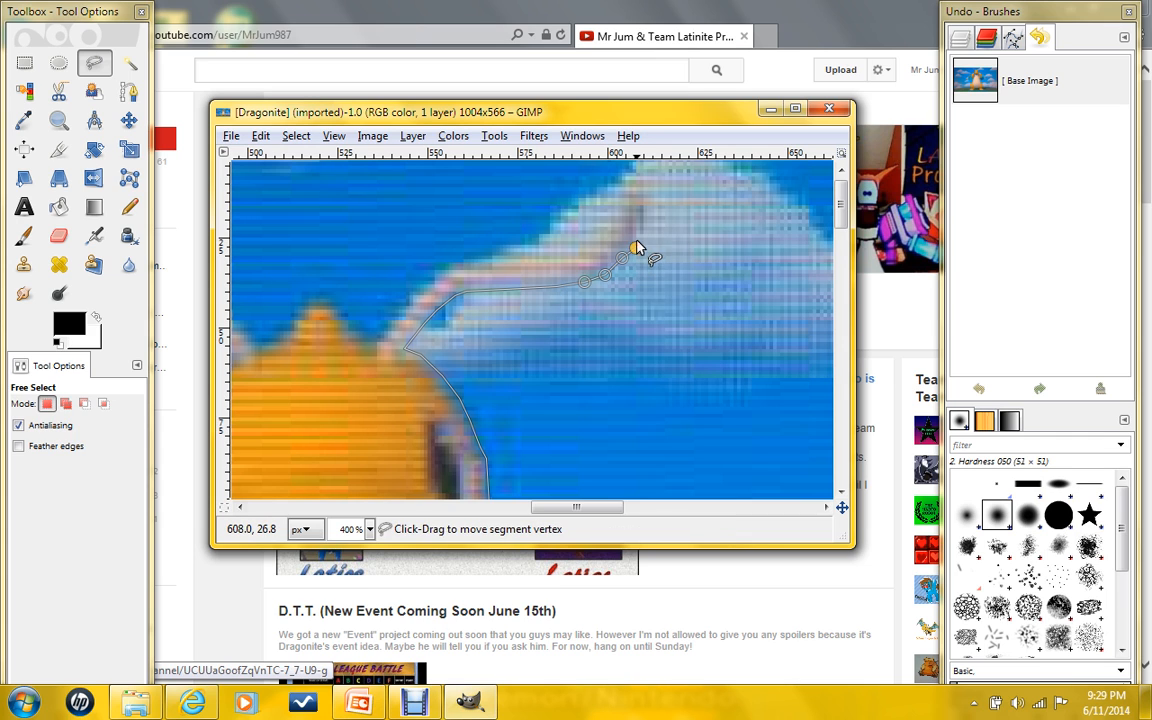
scroll(645, 236, "down", 2)
scroll(645, 236, "up", 2)
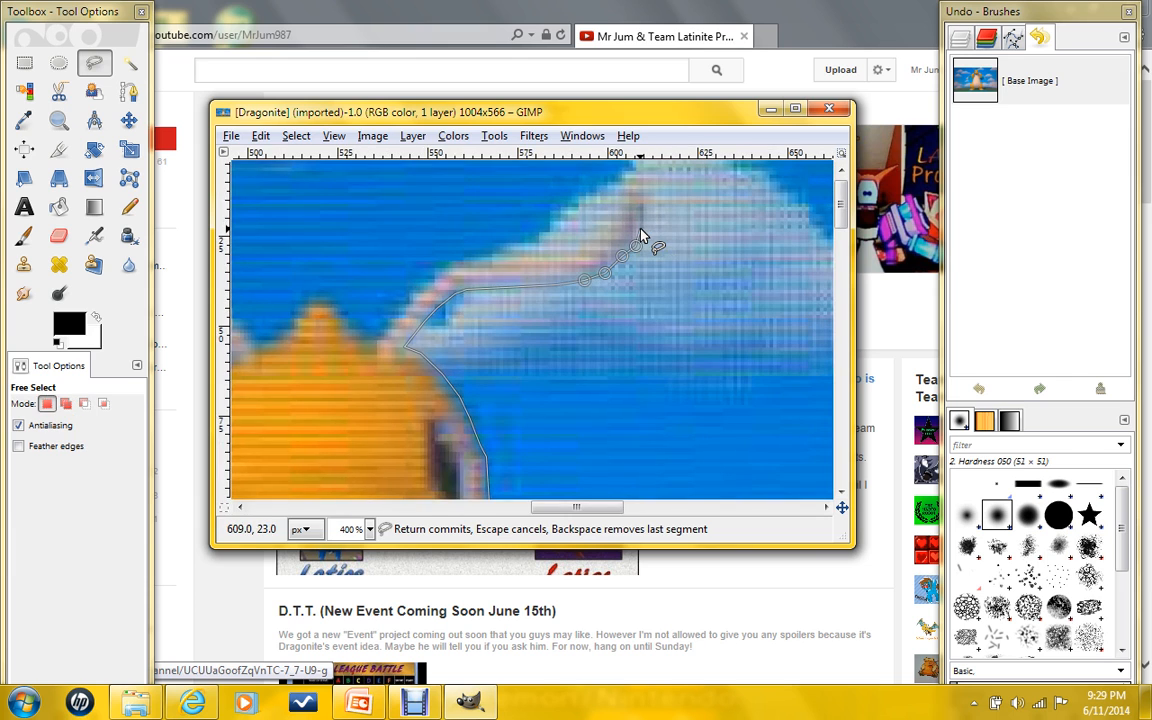
left_click(641, 214)
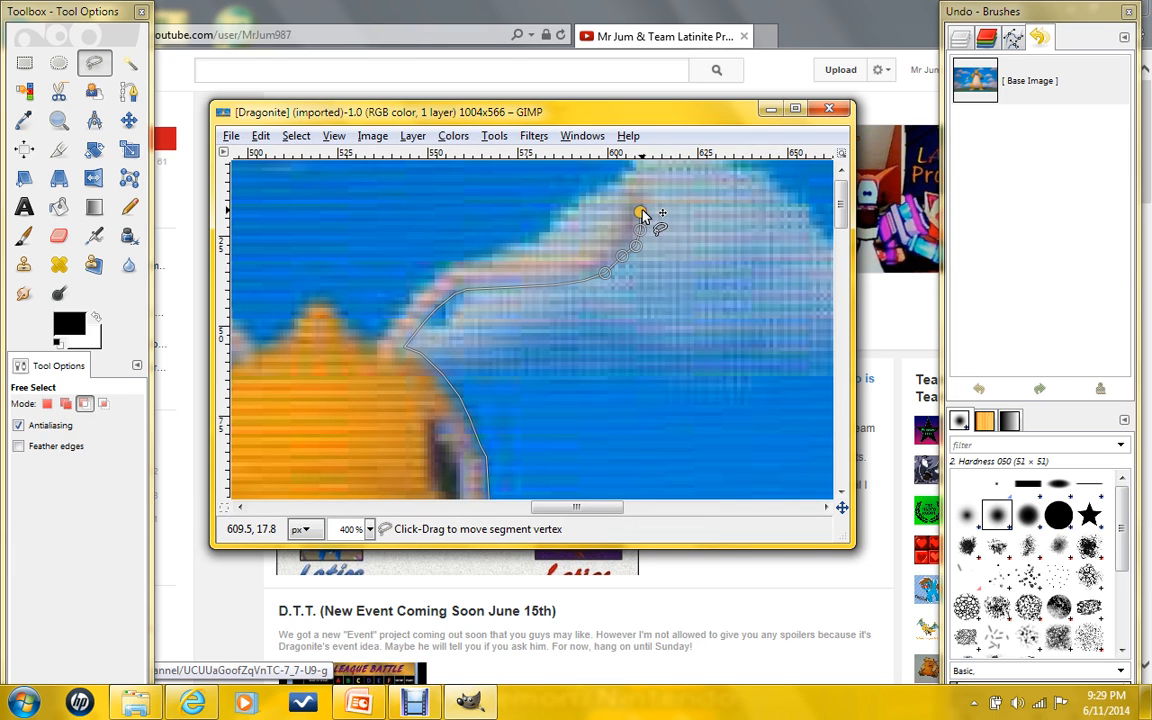
Bring the selection outline up to the antenna's tip and around it to the upper side.
scroll(642, 215, "down", 2)
scroll(643, 218, "up", 4)
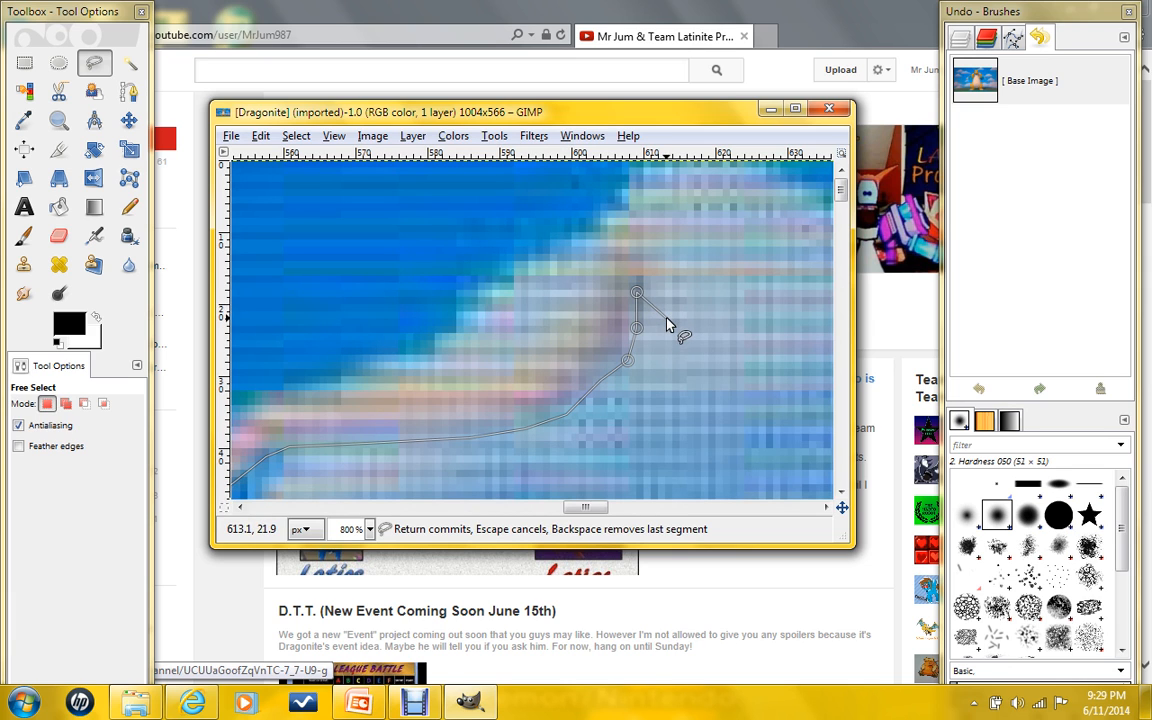
scroll(617, 280, "down", 3)
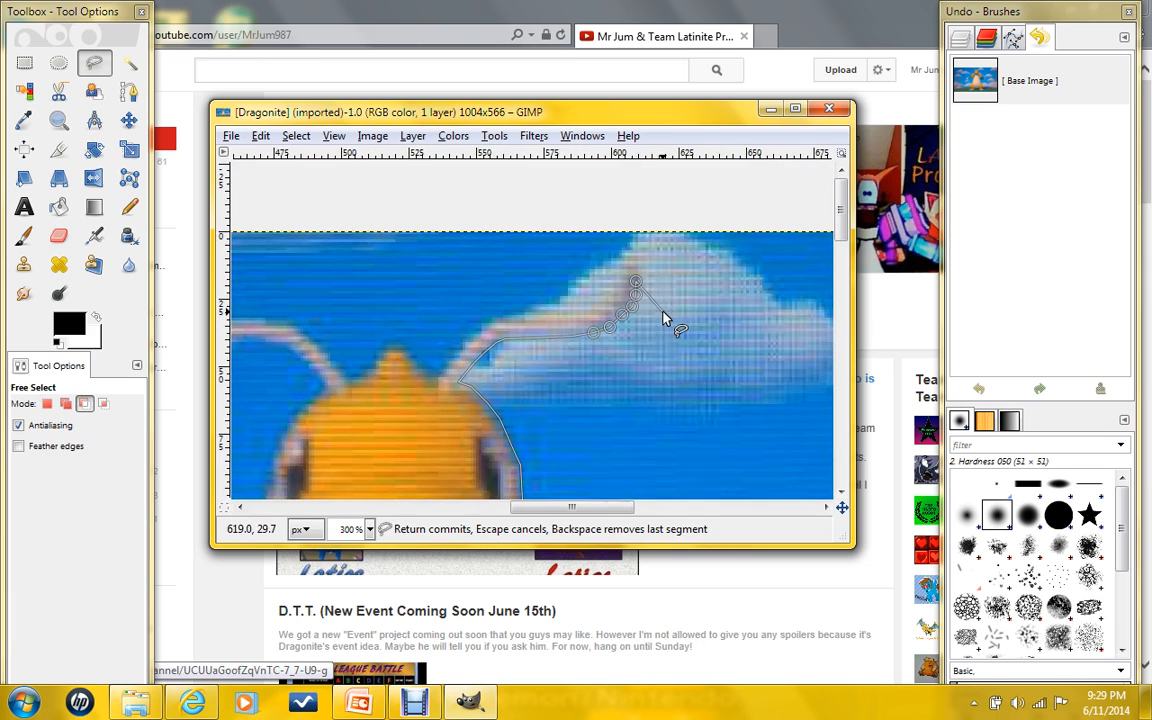
scroll(652, 287, "up", 2)
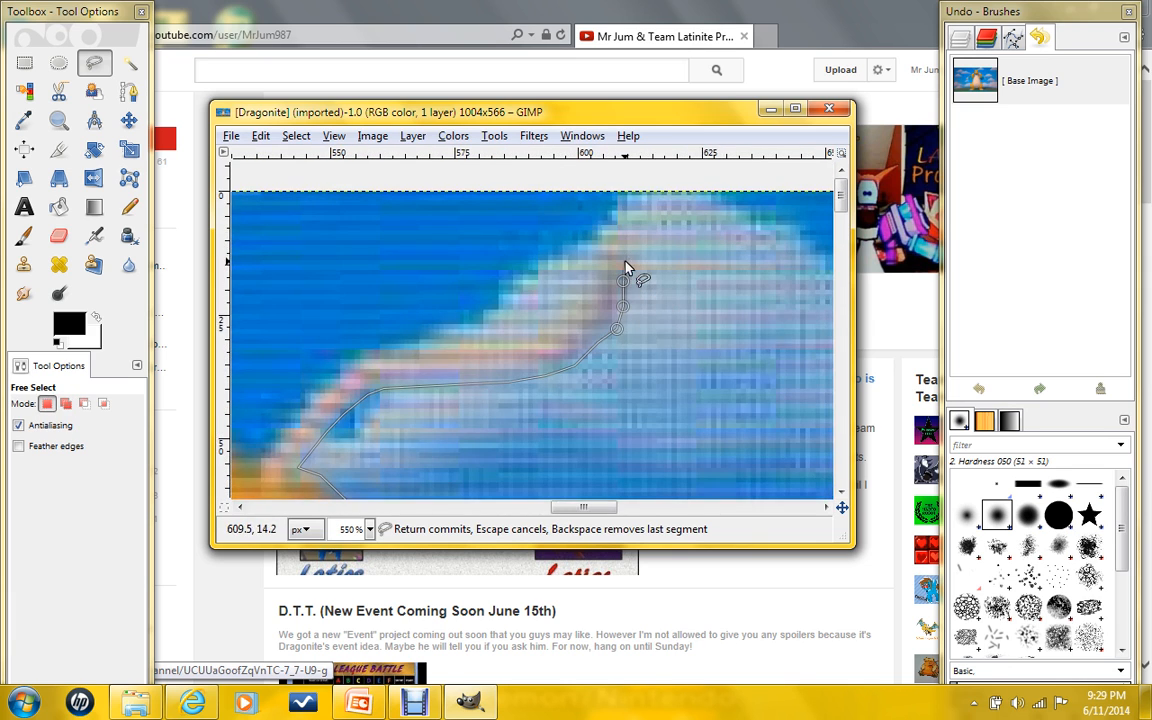
left_click(627, 259)
left_click(619, 230)
left_click(607, 233)
left_click(598, 241)
Trace the antenna's upper edge from the tip back to the bend nearest the head.
left_click(596, 262)
left_click(593, 284)
left_click(588, 295)
left_click(578, 308)
left_click(566, 318)
left_click(544, 331)
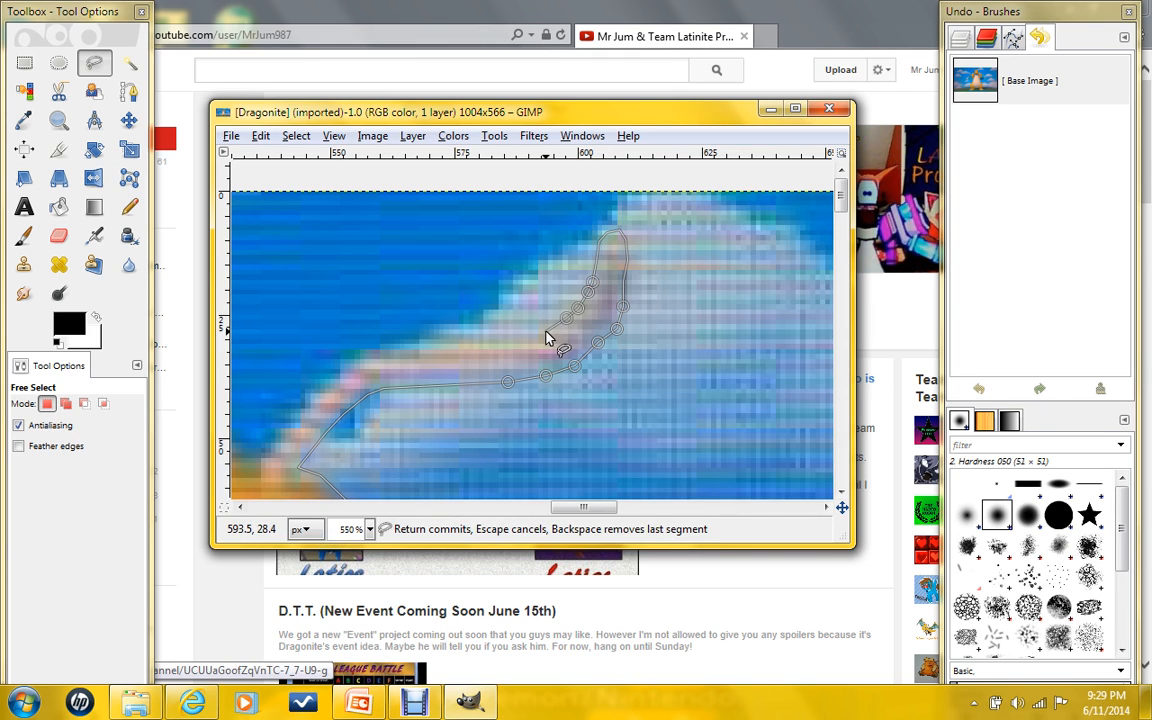
left_click(496, 340)
left_click(467, 339)
left_click(442, 343)
left_click(417, 346)
left_click(382, 347)
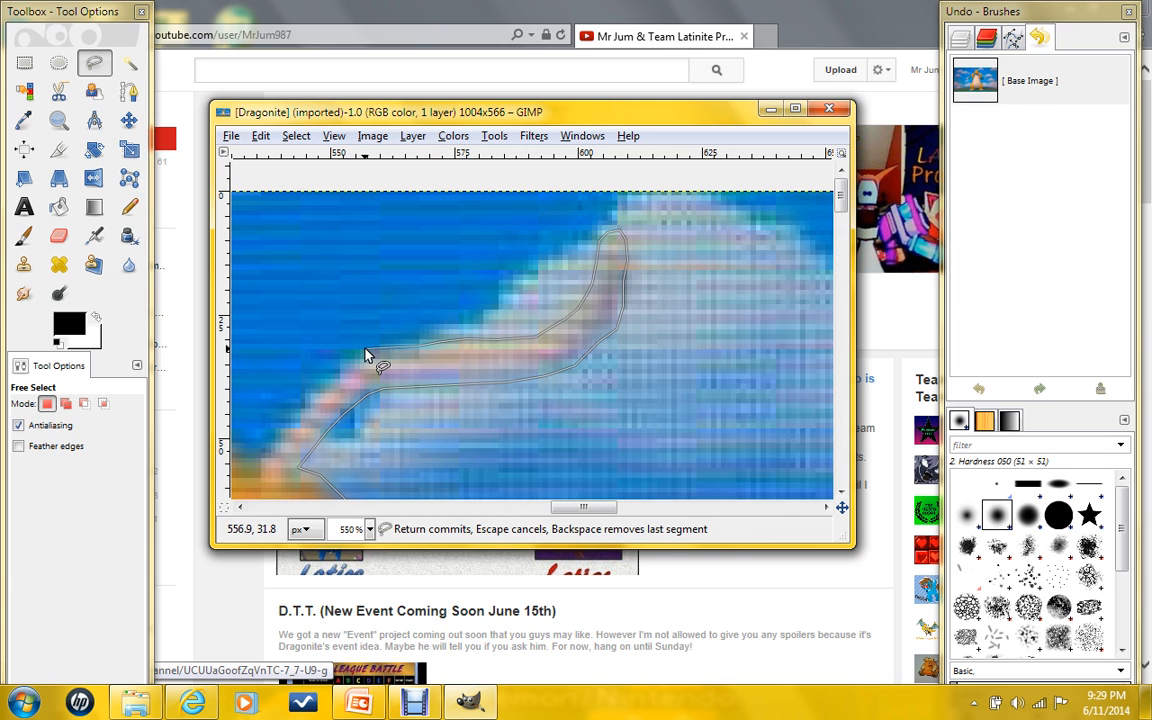
Trace the antenna's upper edge from the bend down to its base on the head.
mouse_move(575, 510)
left_mouse_down()
mouse_move(542, 517)
mouse_move(581, 517)
mouse_move(570, 518)
left_mouse_up()
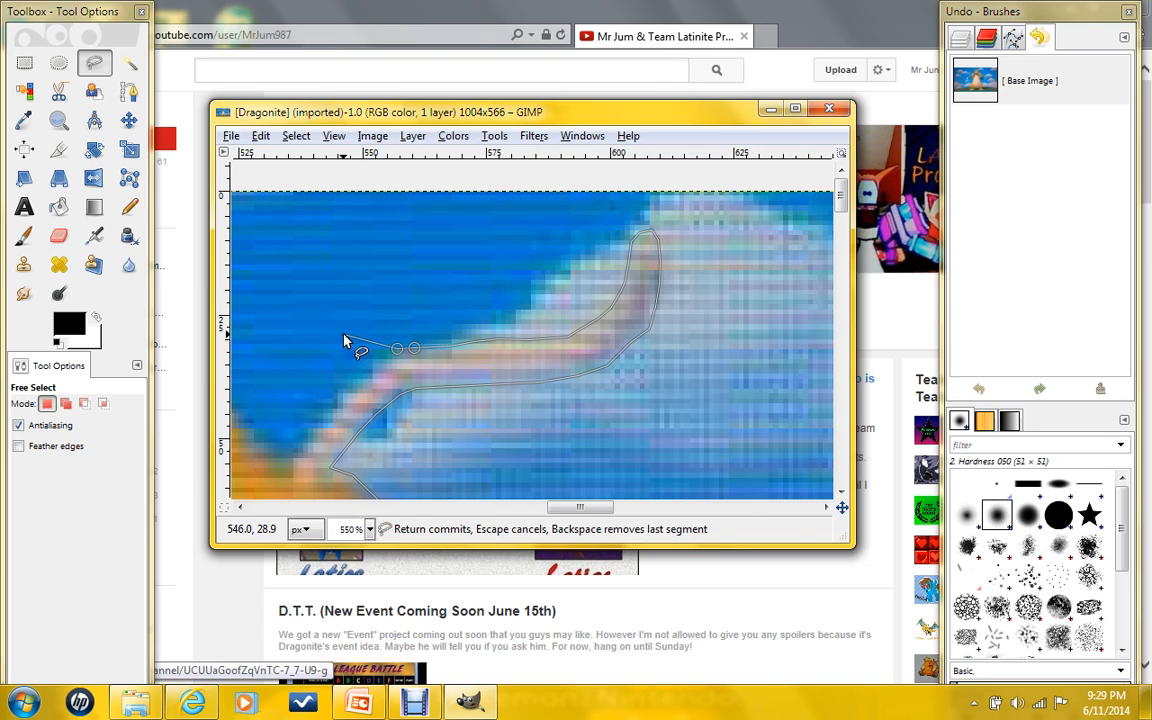
left_click(366, 377)
left_click(334, 403)
left_click(312, 436)
left_click(296, 453)
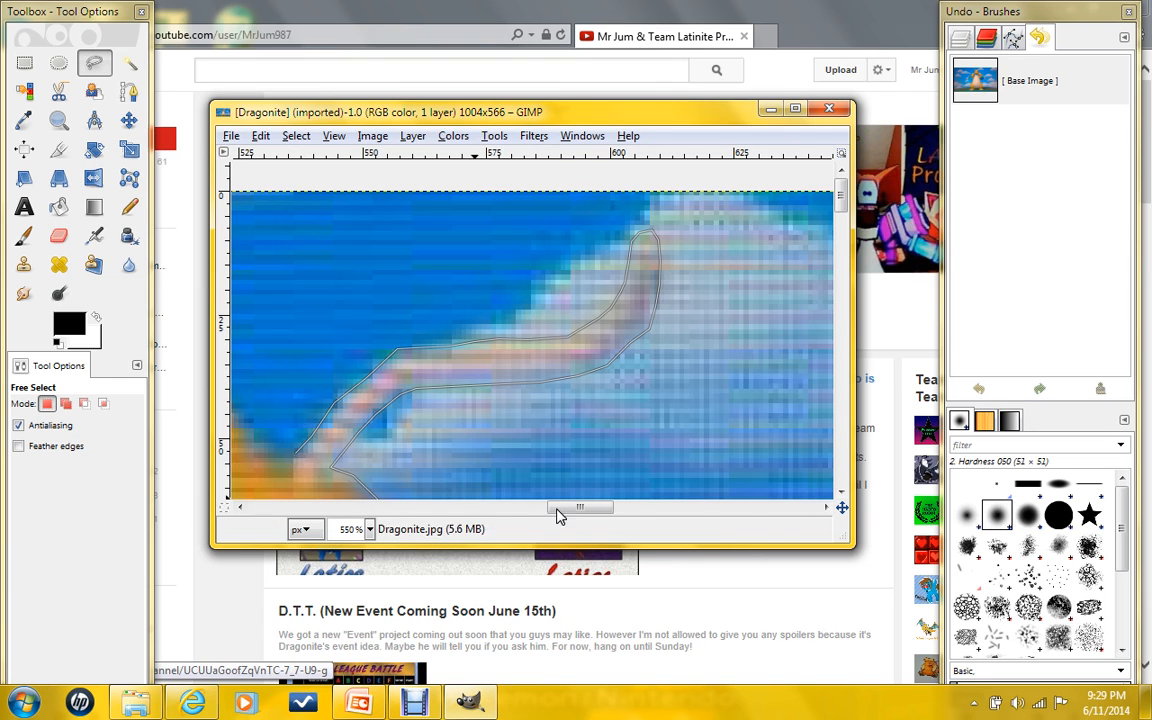
Trace the top of the head from the first antenna's base over the central horn to the second antenna's base.
left_click_drag(558, 507, 532, 507)
left_click(587, 456)
left_click(573, 454)
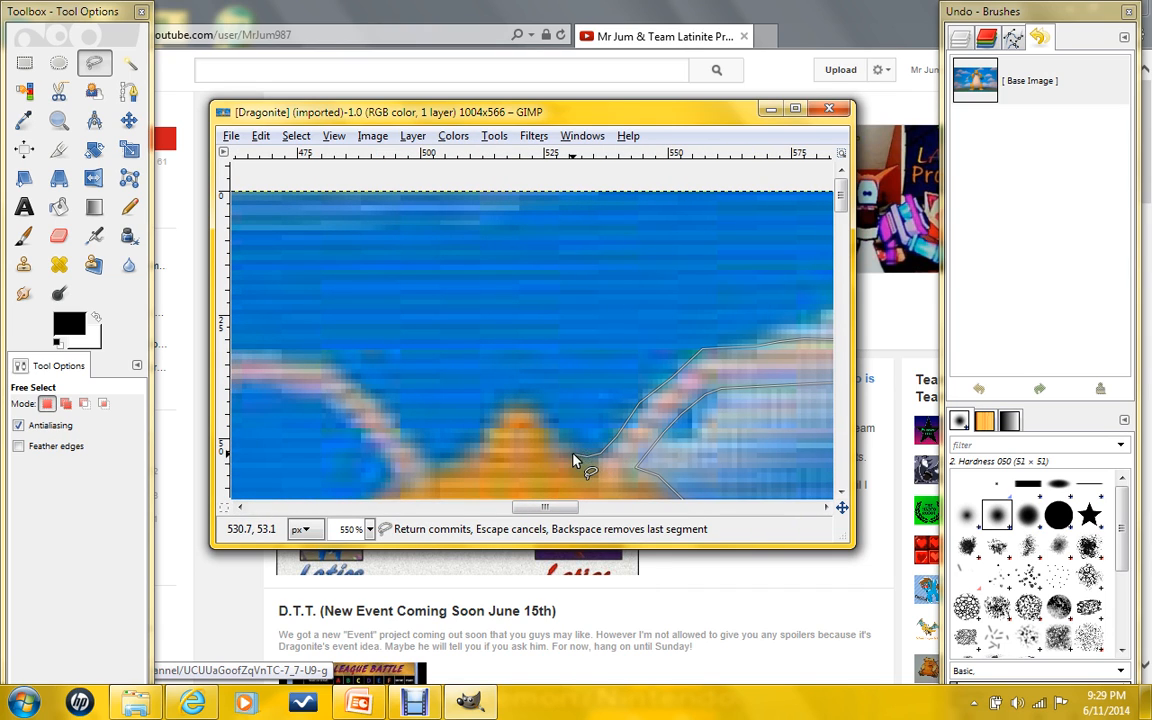
left_click(534, 399)
left_click(513, 395)
left_click(495, 413)
left_click(472, 441)
left_click(457, 455)
left_click(437, 462)
Trace the upper edge of the second antenna from its base on the head up to its first bend.
scroll(518, 514, "left", 2)
scroll(518, 514, "left", 5)
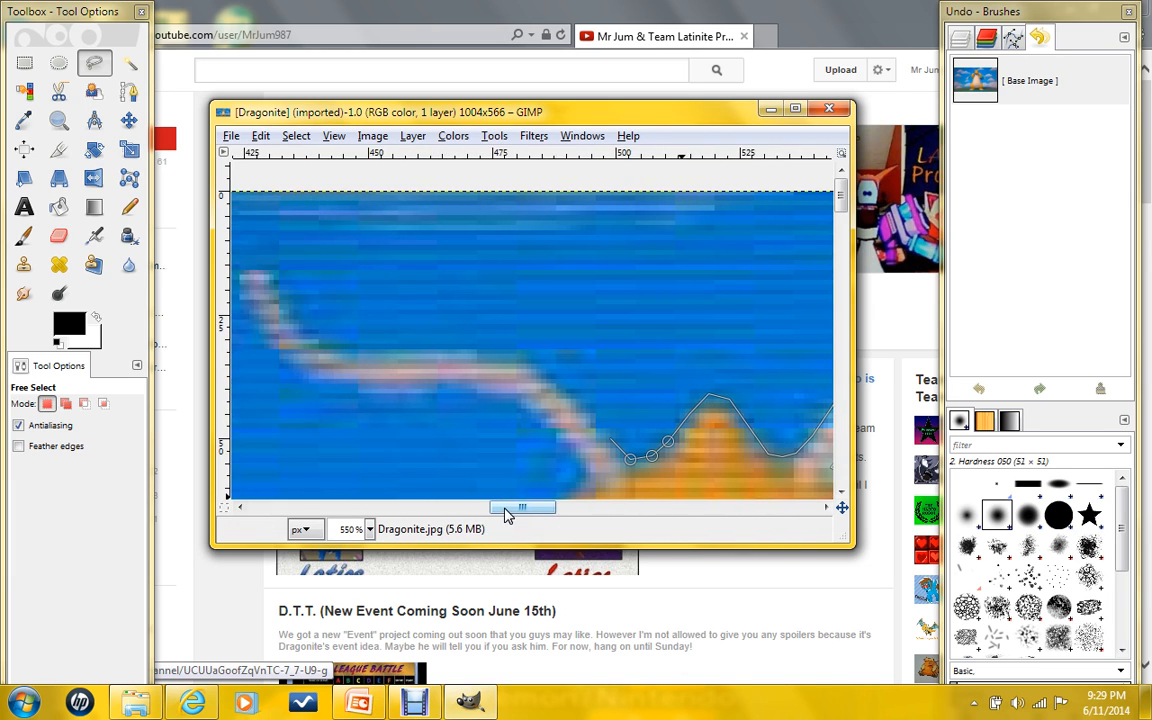
left_click(593, 437)
left_click(574, 412)
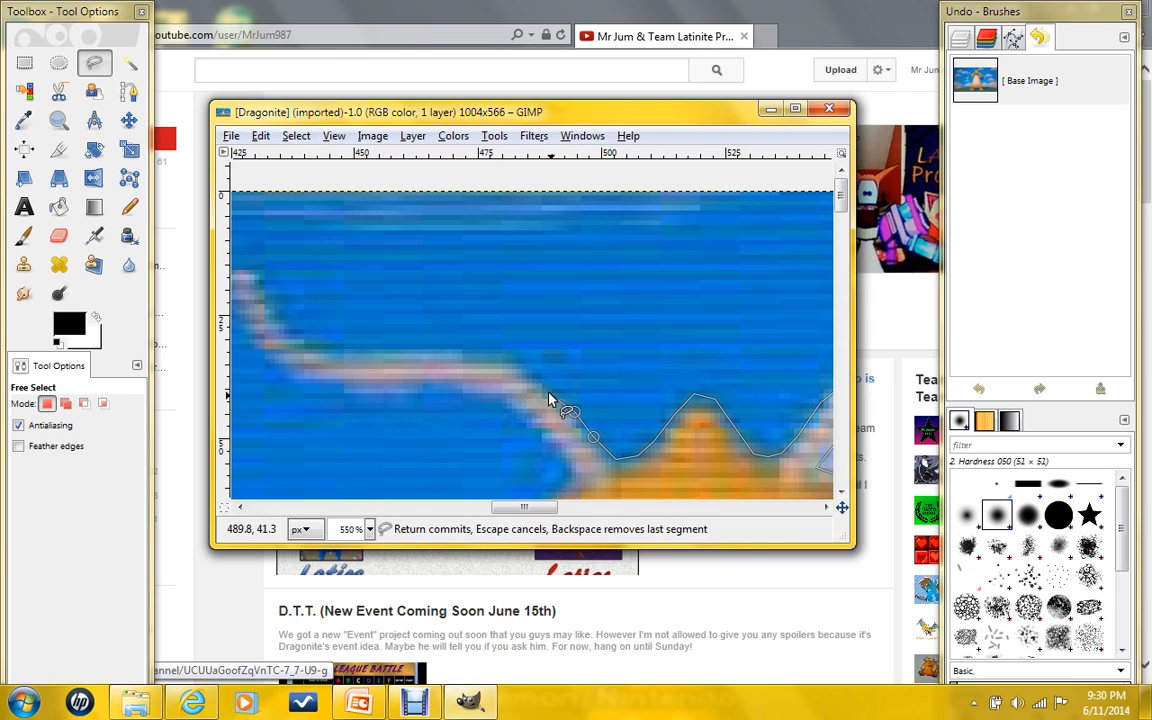
left_click(544, 387)
left_click(524, 369)
Continue the outline along the flat middle stretch of the second antenna's upper edge to where it curves up.
left_click(506, 359)
left_click(486, 357)
left_click(446, 355)
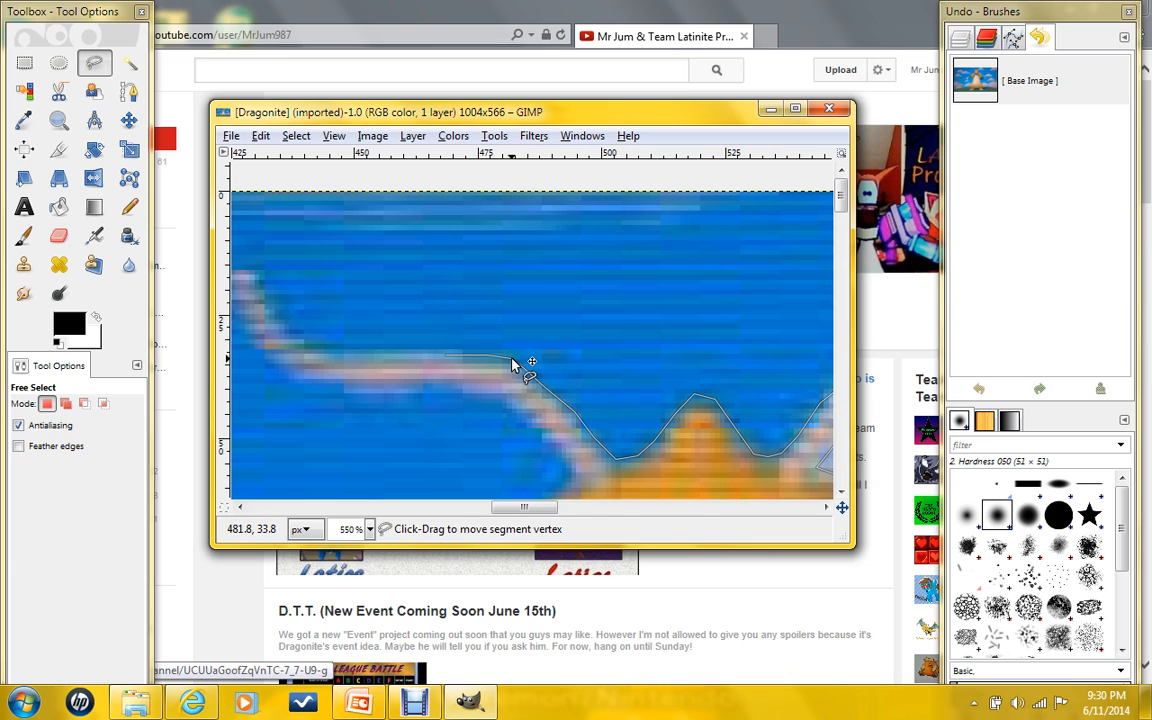
left_click(383, 352)
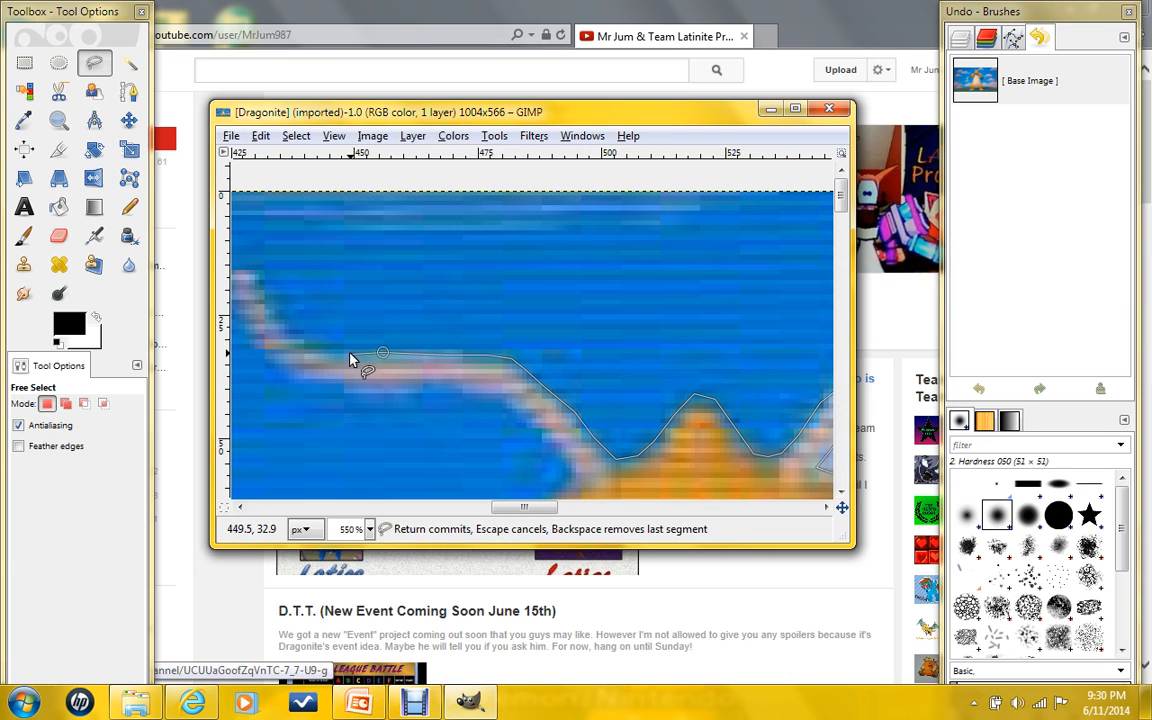
left_click(308, 348)
Bring the outline up to the second antenna's tip and around it to the outer side.
left_click_drag(548, 510, 509, 507)
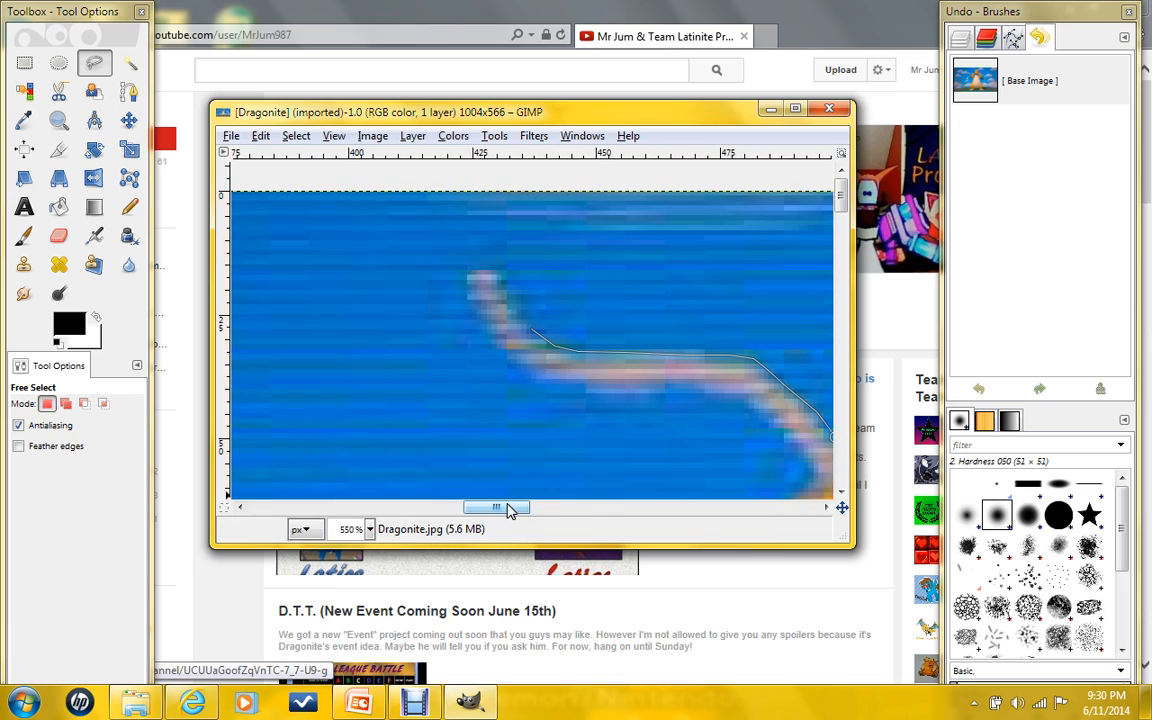
left_click(518, 306)
left_click(503, 291)
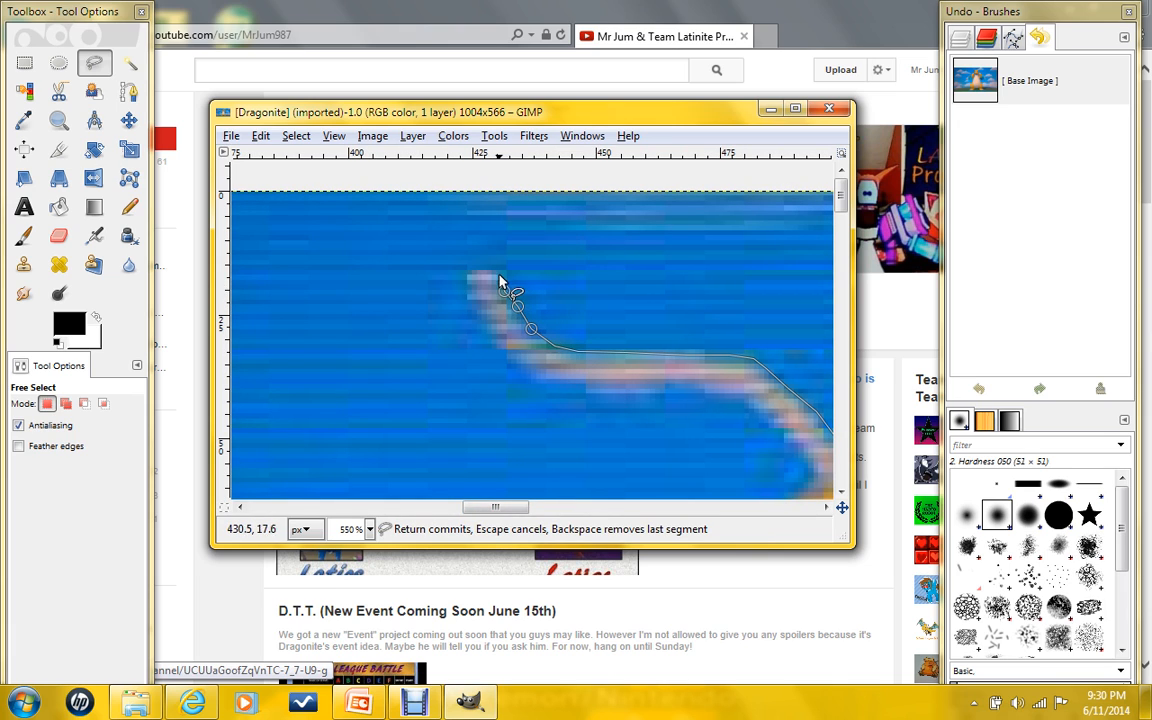
left_click(500, 271)
left_click(488, 269)
left_click(476, 268)
left_click(466, 271)
left_click(466, 289)
Trace the second antenna's underside from the tip back to its base on the head.
left_click(512, 358)
left_click(542, 380)
left_click(603, 390)
left_click(697, 389)
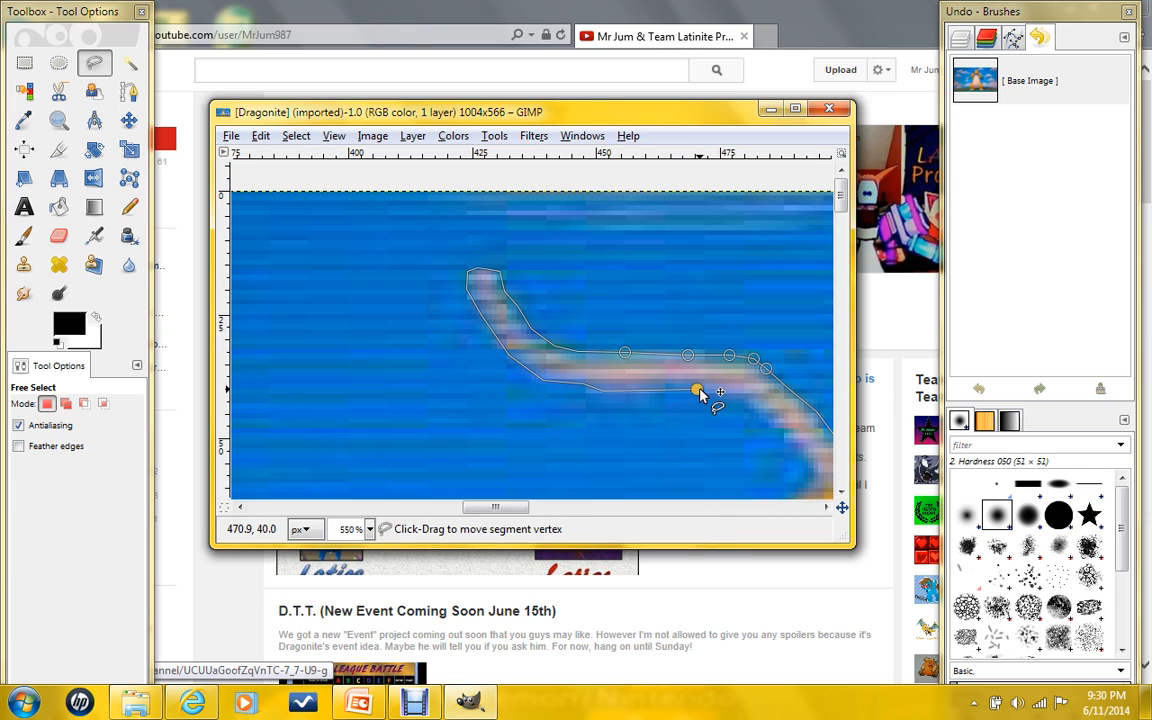
left_click(795, 444)
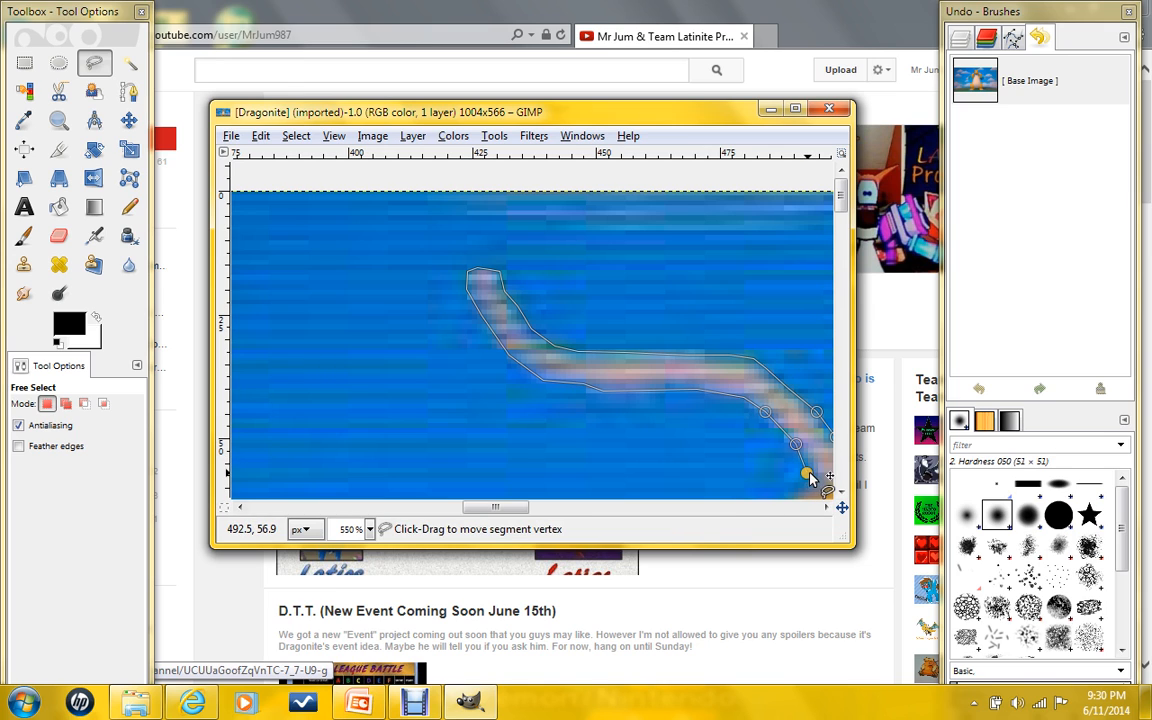
scroll(805, 476, "down", 3)
left_click(806, 303)
Trace the outer edge of the head from the antenna's base down to the eye.
left_click(796, 325)
left_click(767, 354)
left_click(744, 378)
left_click(731, 402)
left_click(720, 428)
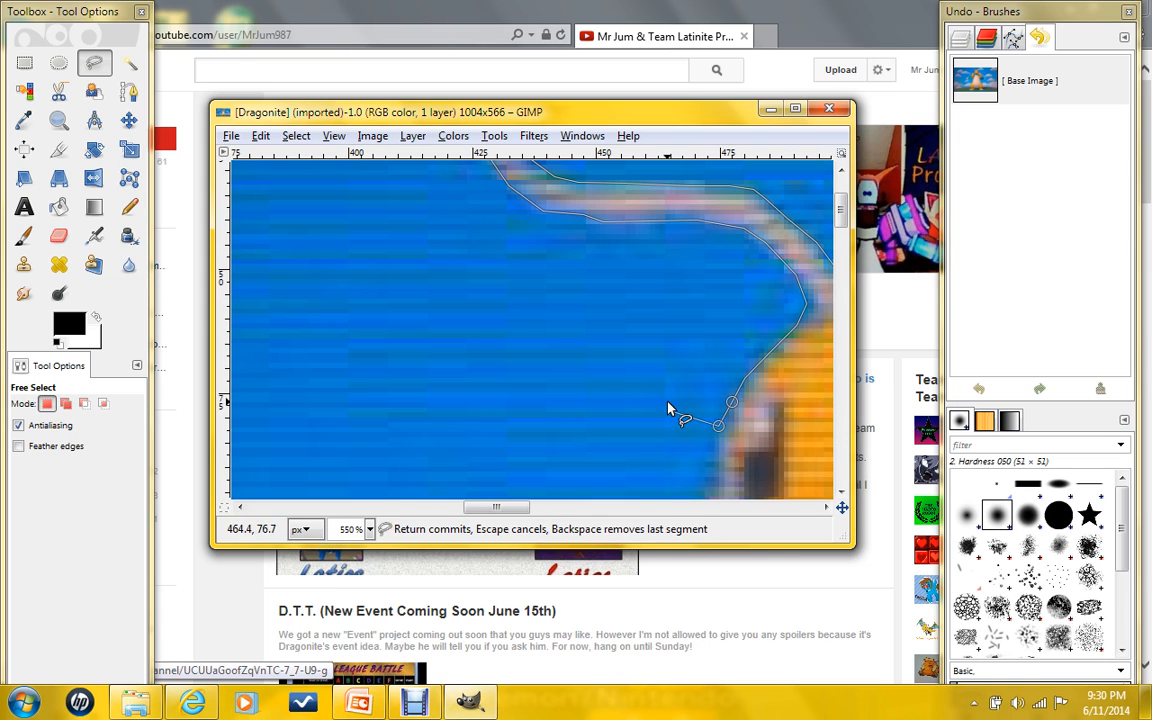
Continue the outline past the eye and down the side of the face.
scroll(674, 406, "down", 3)
left_click(711, 318)
scroll(705, 348, "down", 2)
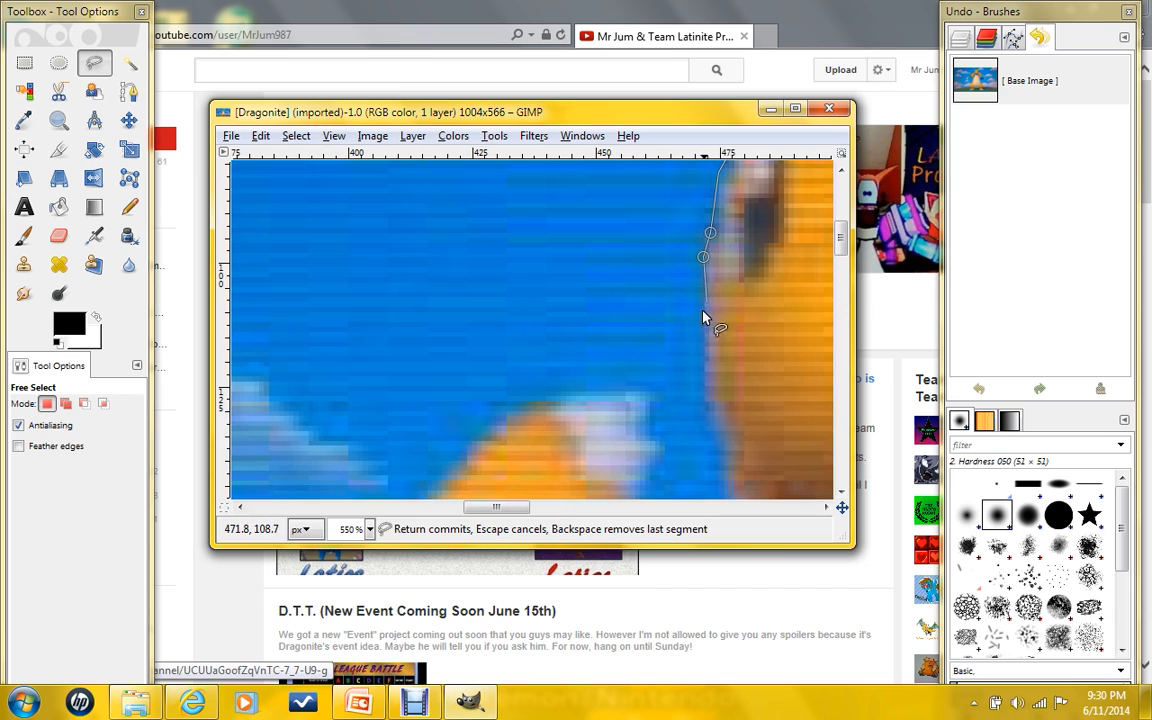
left_click(704, 352)
scroll(705, 350, "down", 3)
left_click(710, 241)
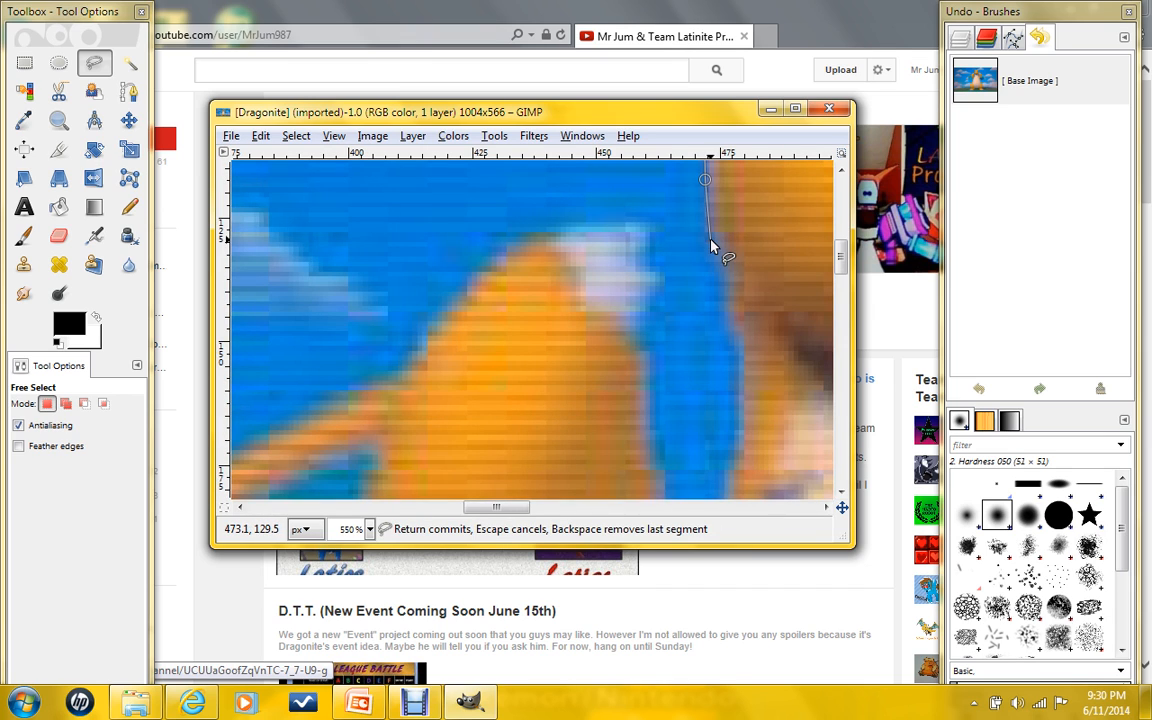
Trace the edge of the neck downward along the blue gap beside the raised arm.
left_click(722, 272)
left_click(728, 308)
left_click(740, 339)
scroll(740, 375, "down", 2)
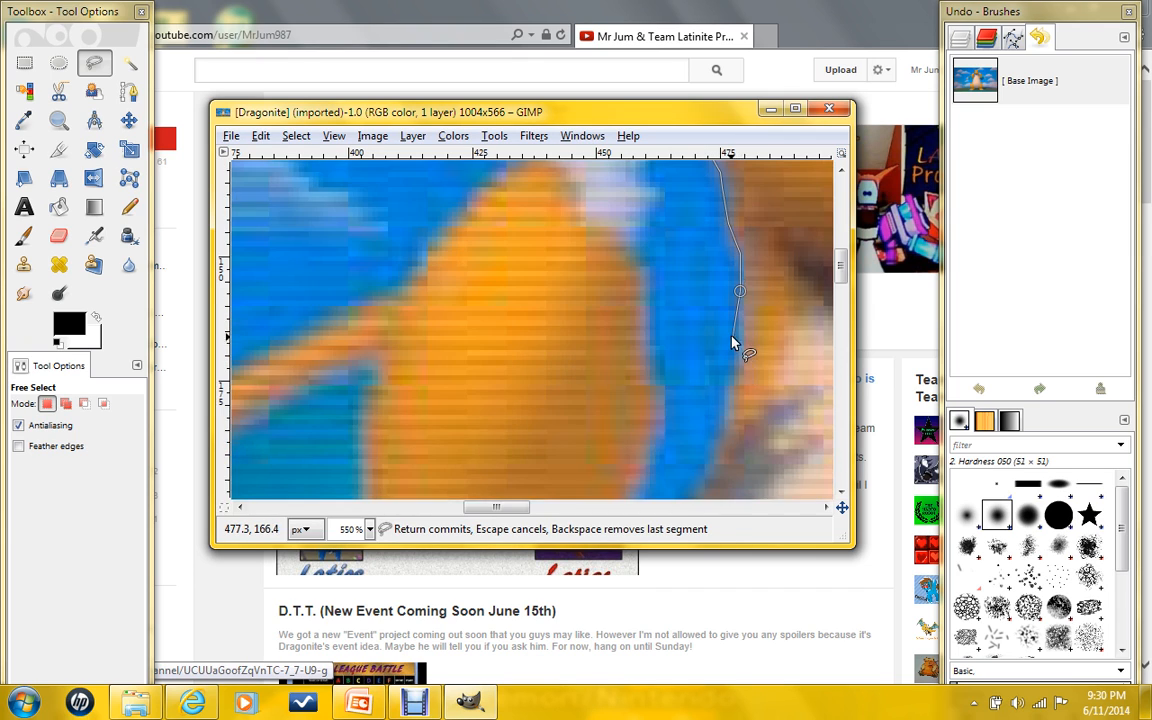
left_click(740, 346)
scroll(740, 340, "down", 2)
left_click(727, 299)
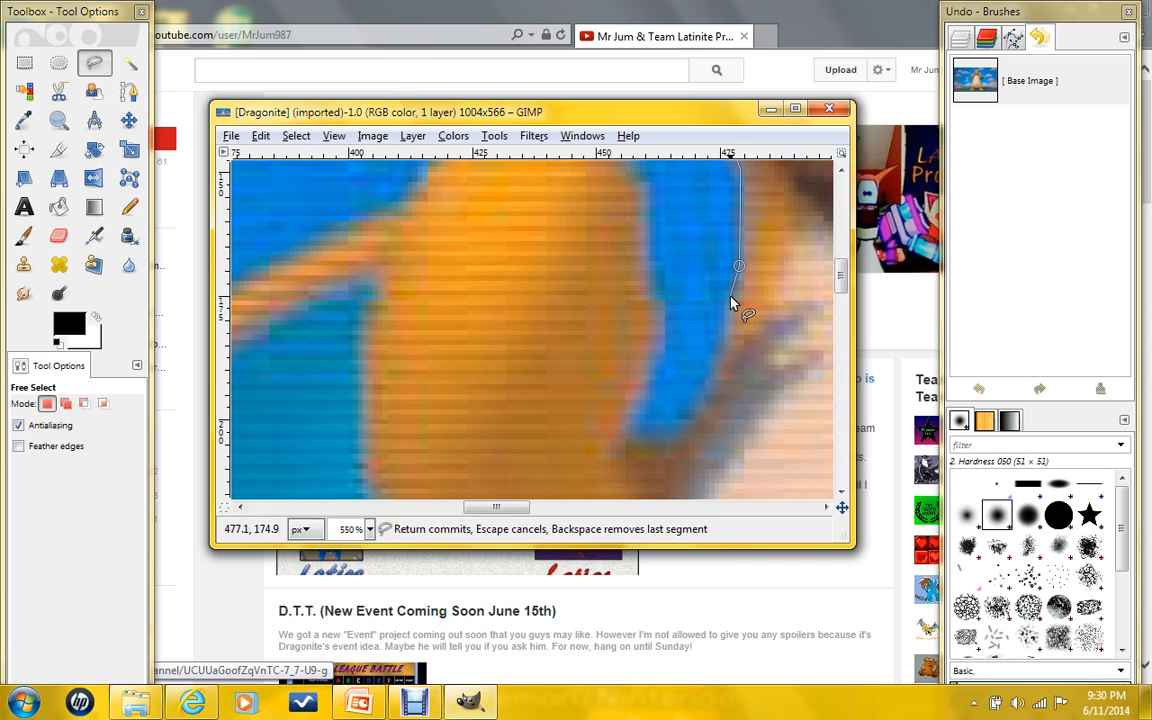
Follow the shoulder down and across the bottom of the blue gap to the raised arm.
left_click(720, 352)
left_click(704, 377)
left_click(679, 424)
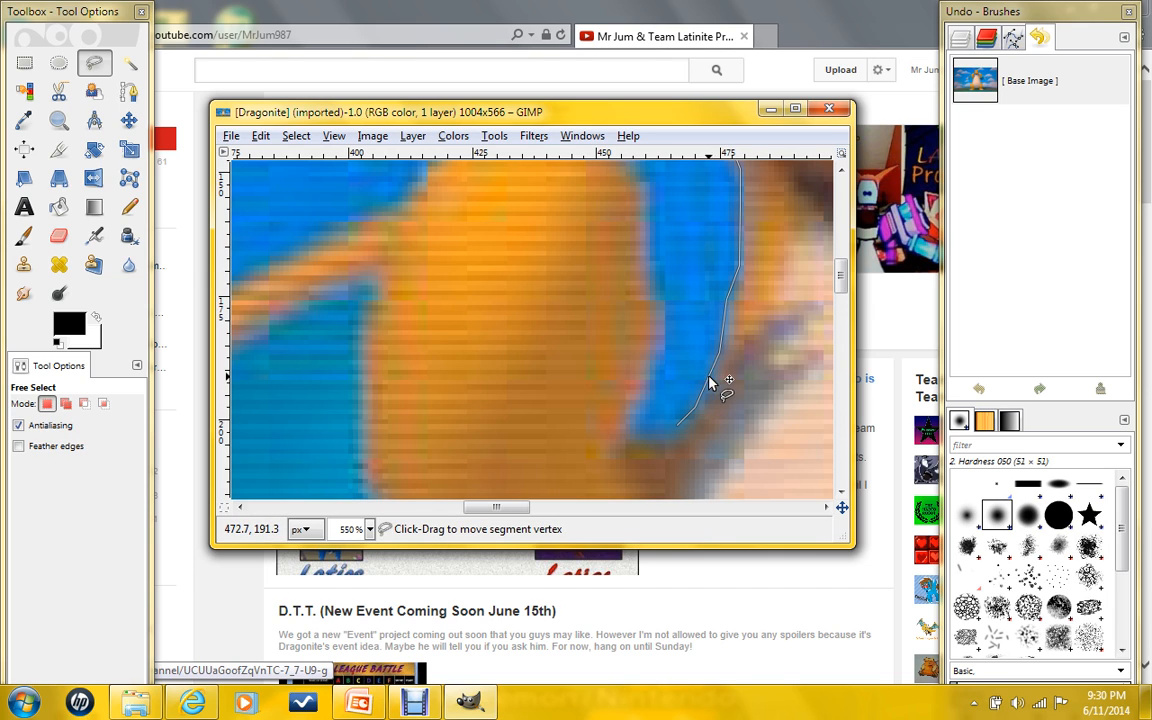
left_click(652, 432)
left_click(628, 431)
Trace the raised arm's inner edge from the bottom of the gap up toward the white claws.
left_click(637, 405)
left_click(660, 352)
left_click(664, 327)
scroll(659, 291, "up", 2)
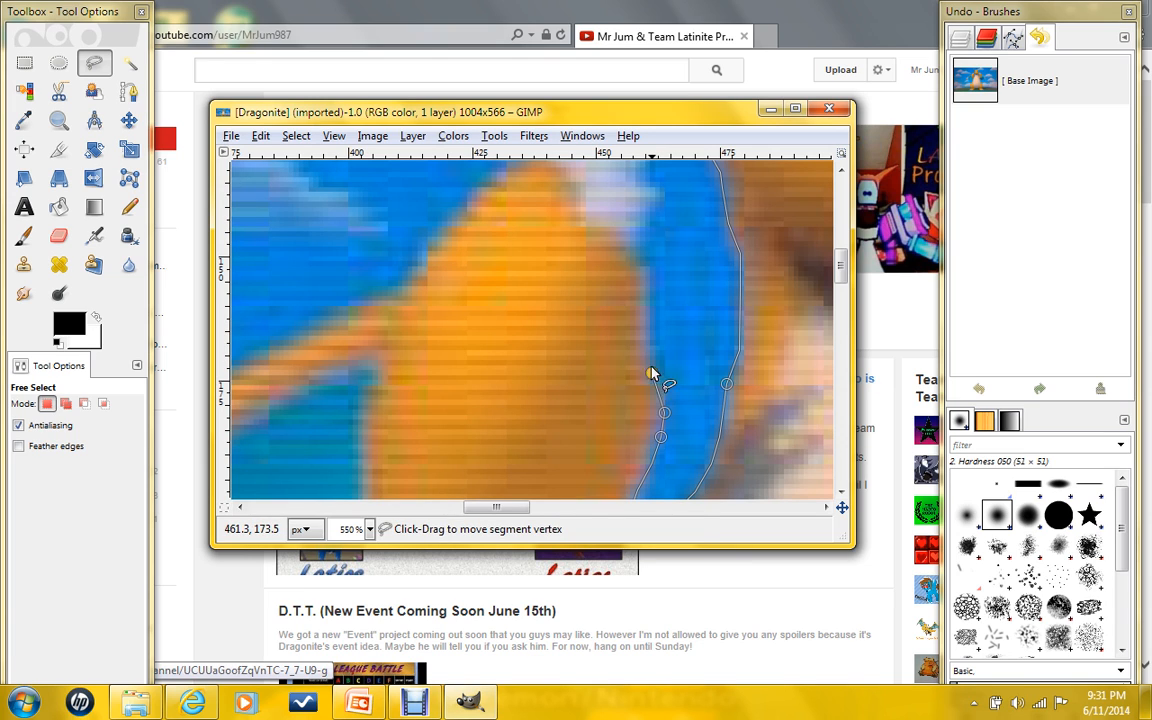
left_click(647, 323)
scroll(648, 281, "up", 1)
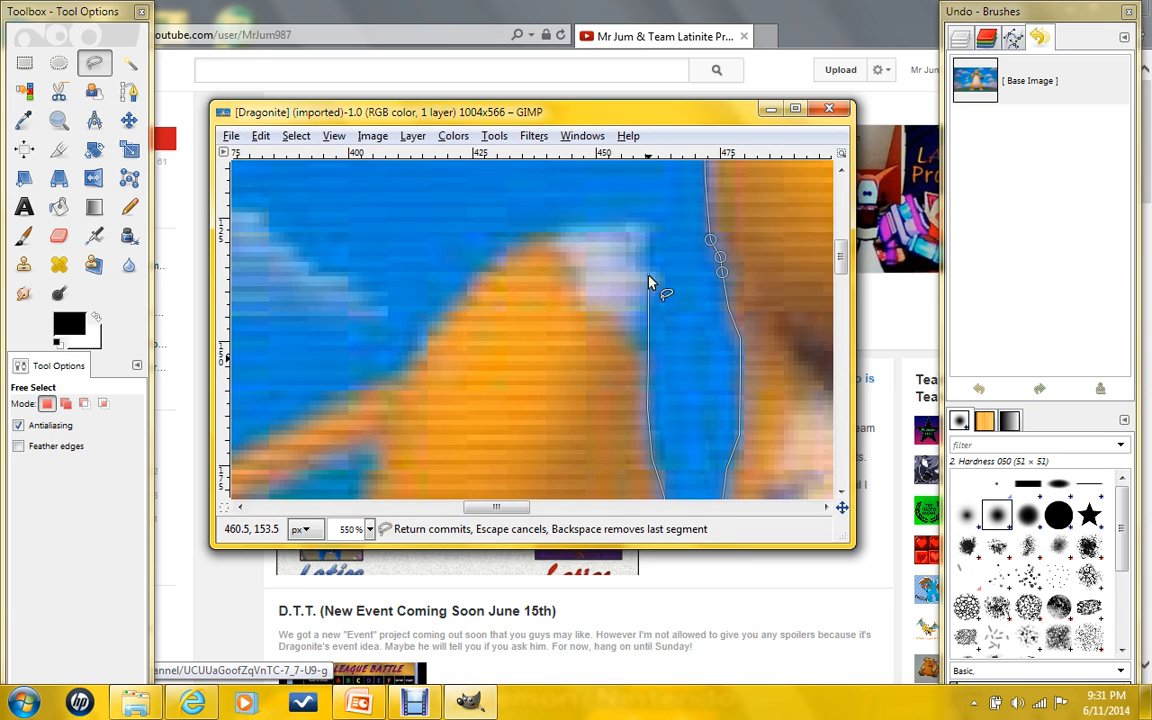
Outline the jagged inner side of the white claws on the raised arm up to their upper corner.
left_click(634, 326)
left_click(647, 303)
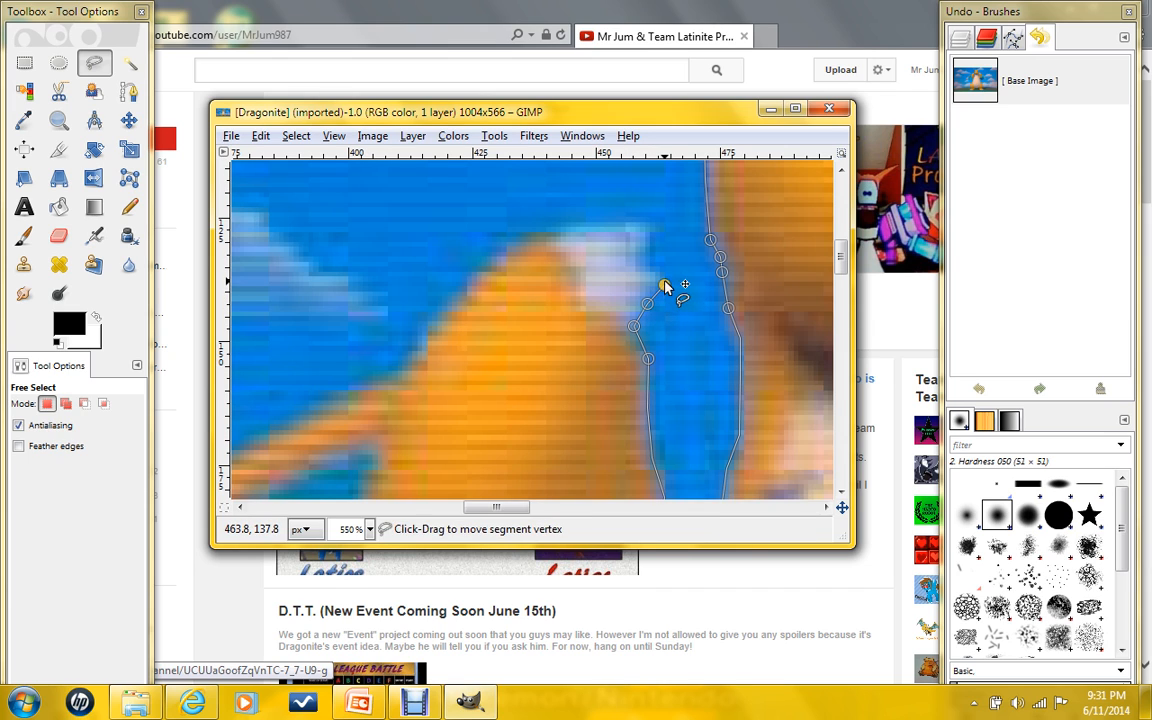
left_click(647, 265)
left_click(637, 261)
left_click(653, 233)
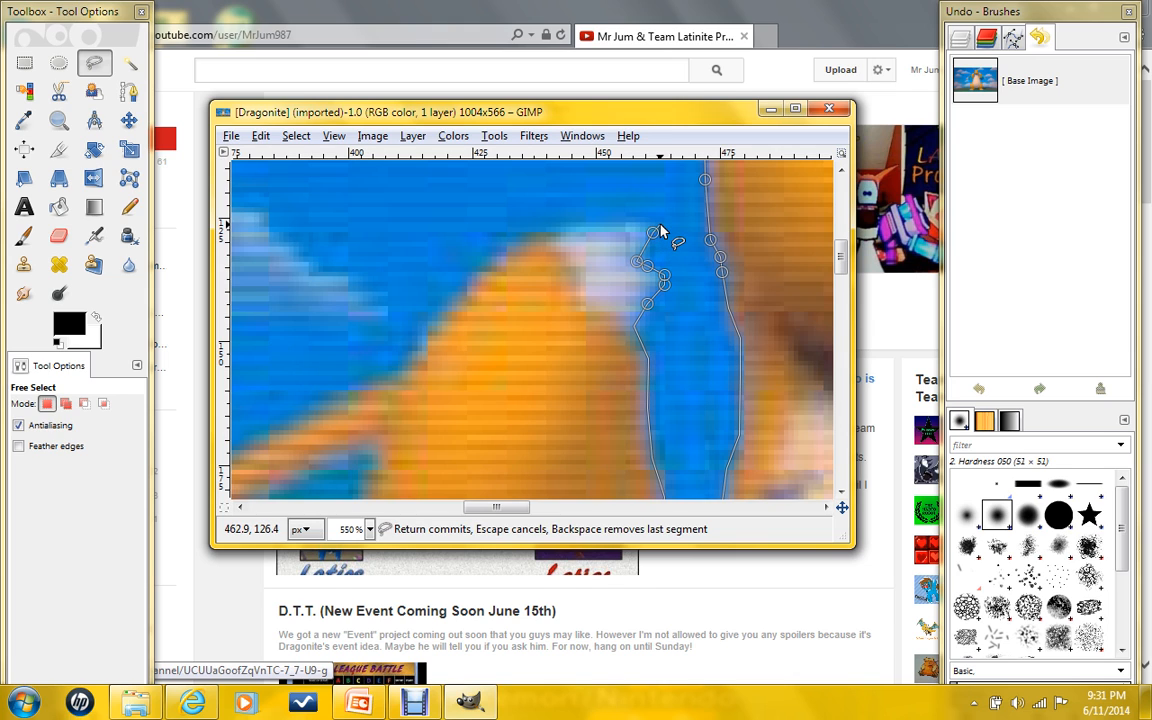
left_click(660, 225)
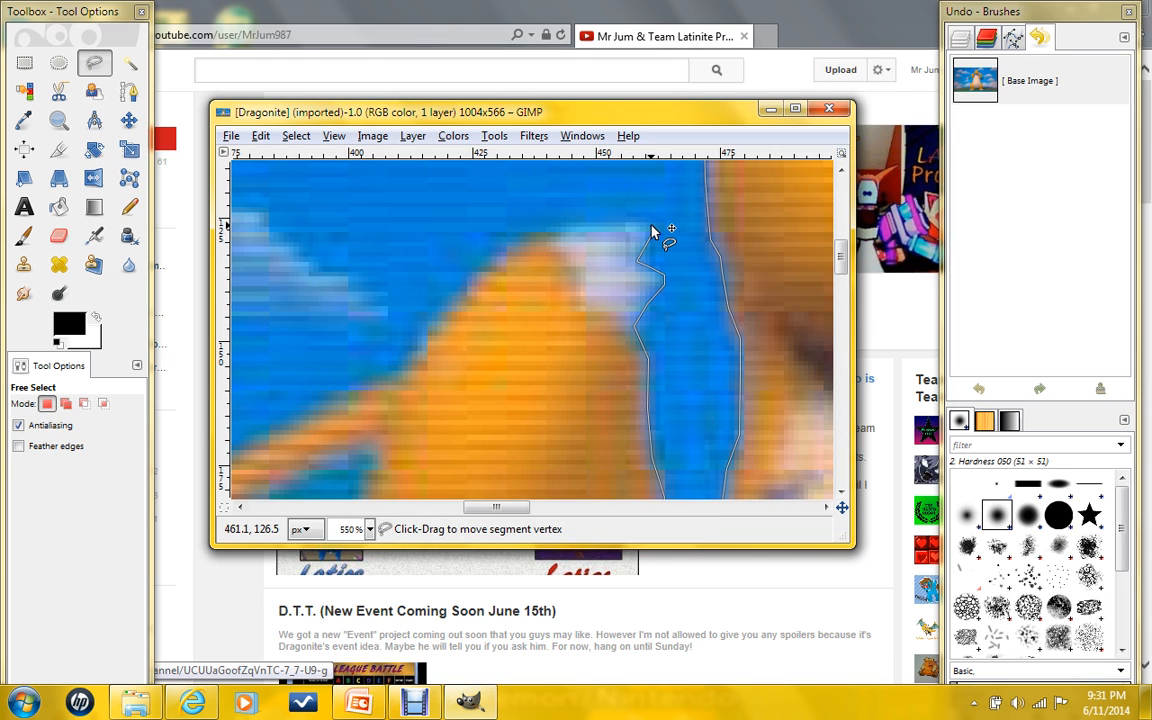
Trace over the top of the claws and hand and down the arm's outer edge toward the wing.
left_click(610, 224)
left_click_drag(572, 230, 505, 251)
left_click(470, 275)
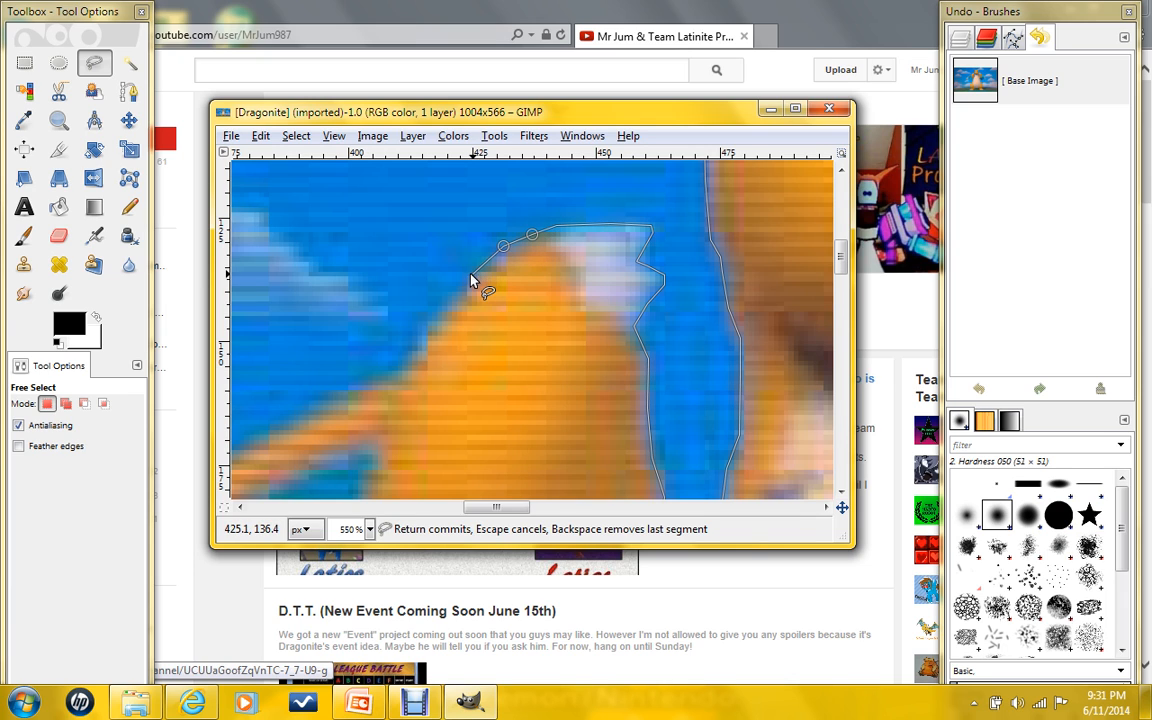
left_click(436, 316)
Trace the upper edge of the wing's orange bone from the arm outward to where it curves down.
left_click_drag(494, 507, 475, 508)
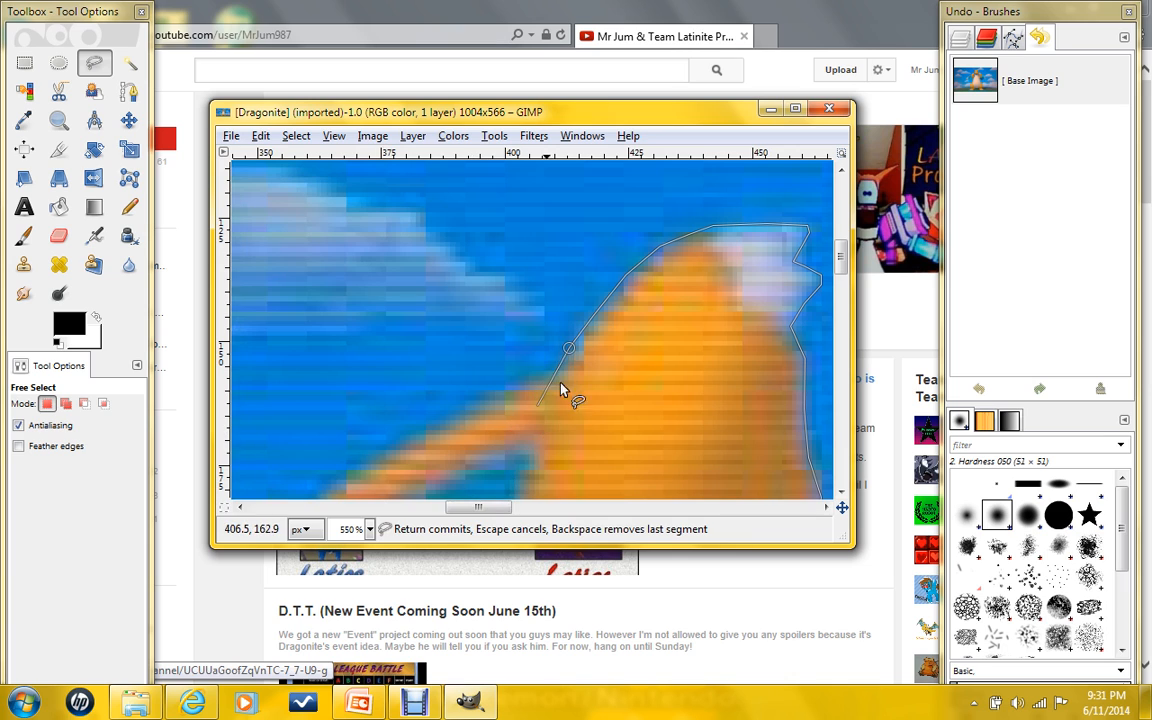
left_click(543, 375)
left_click_drag(470, 506, 449, 511)
scroll(491, 370, "down", 2)
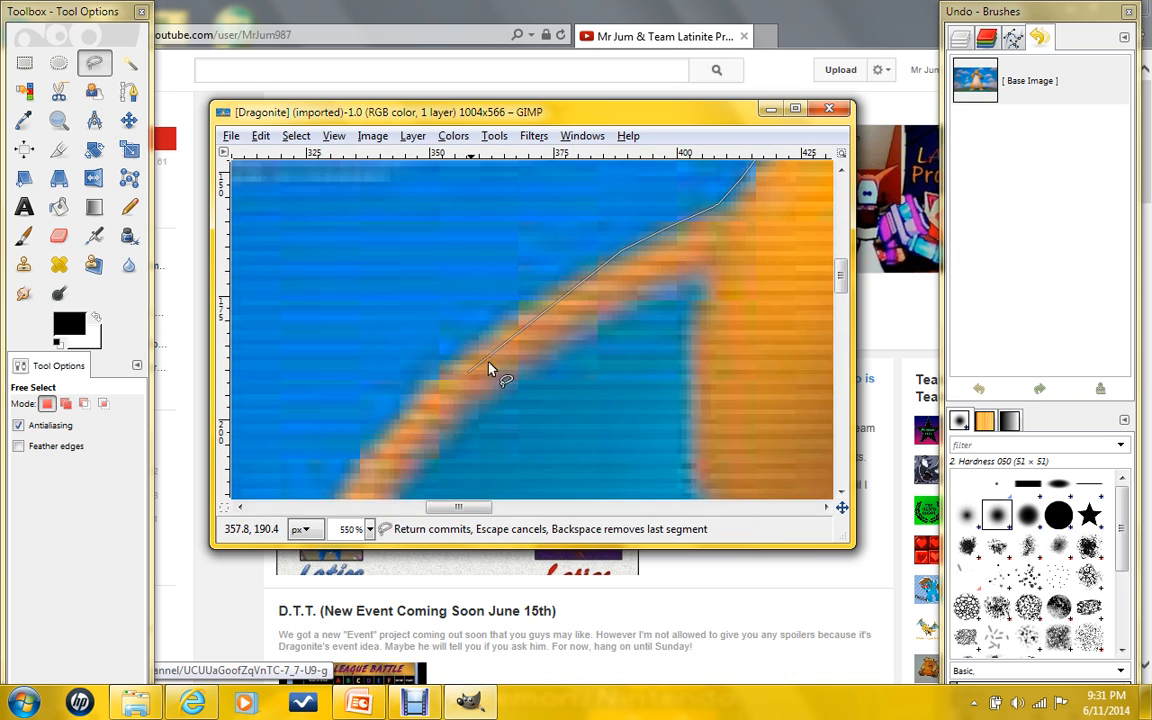
left_click_drag(534, 298, 528, 302)
left_click(441, 366)
left_click(411, 390)
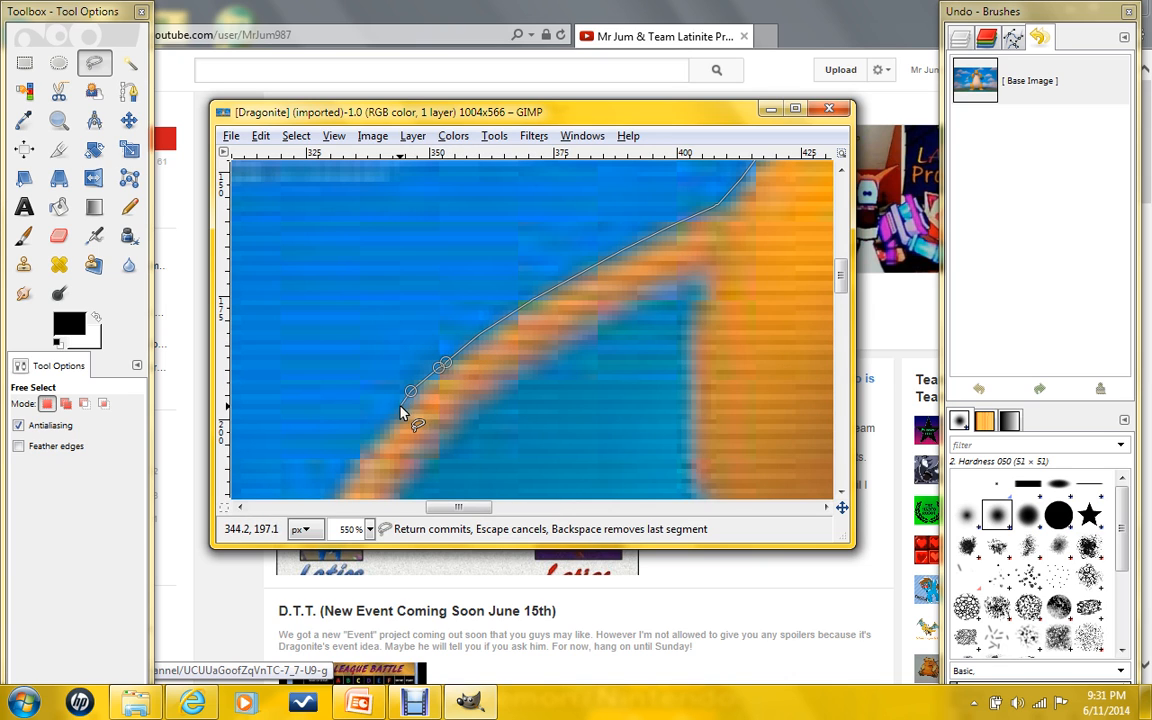
left_click(392, 412)
Continue the outline down the outer edge of the curved wing bone, past the cloud behind it.
scroll(419, 331, "down", 1)
scroll(410, 320, "down", 1)
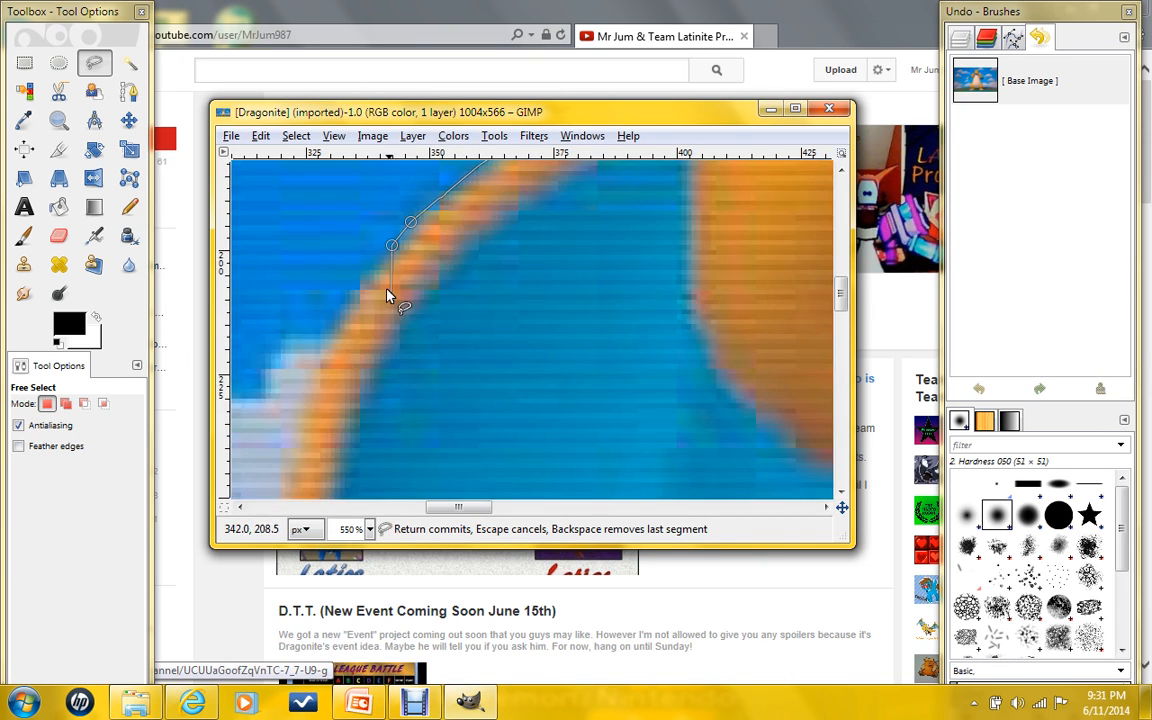
left_click(356, 291)
left_click(337, 326)
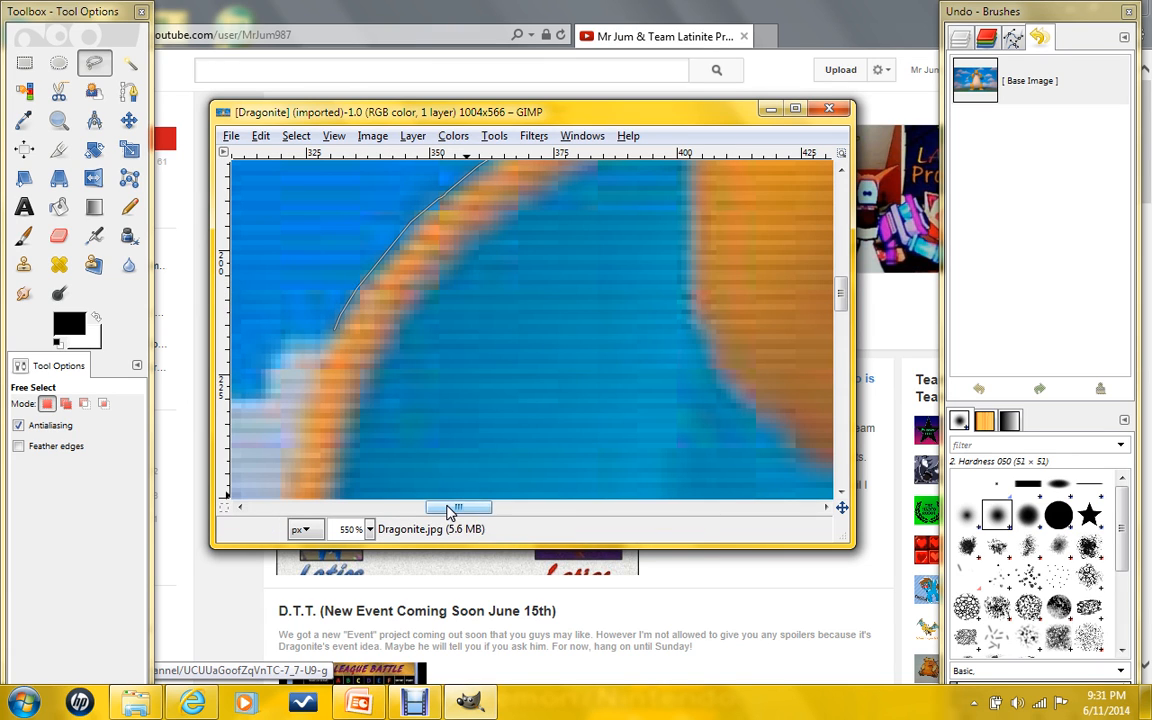
left_click_drag(456, 506, 427, 506)
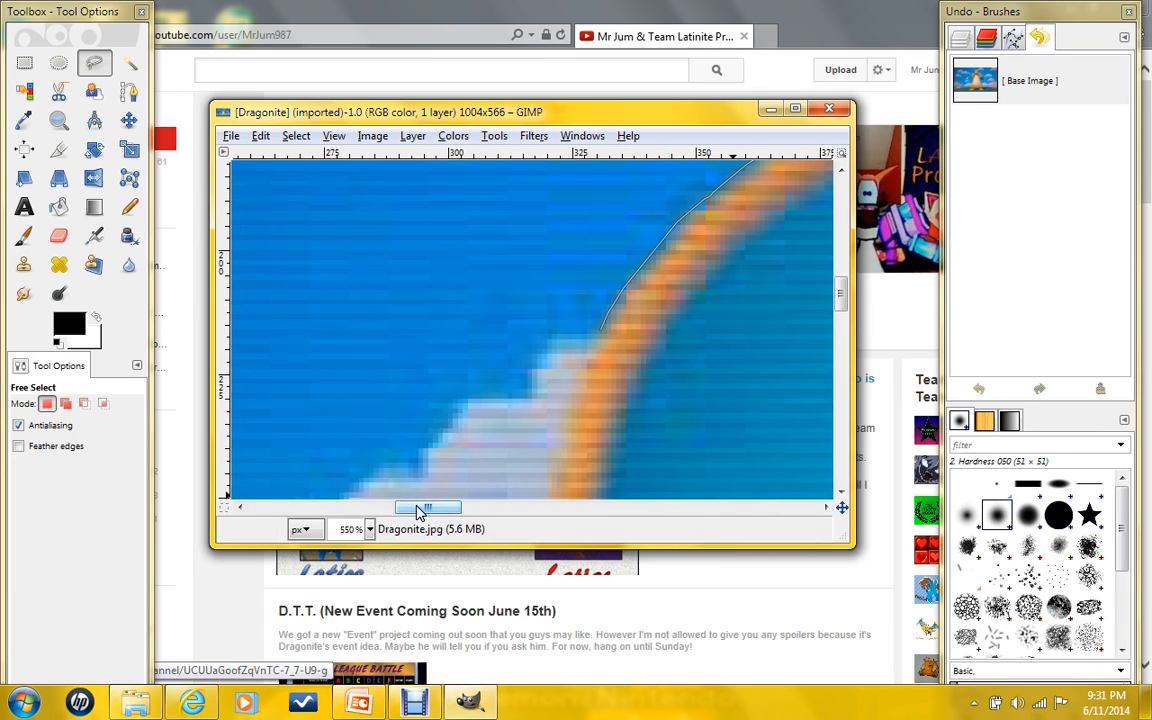
scroll(566, 338, "down", 1)
left_click(576, 319)
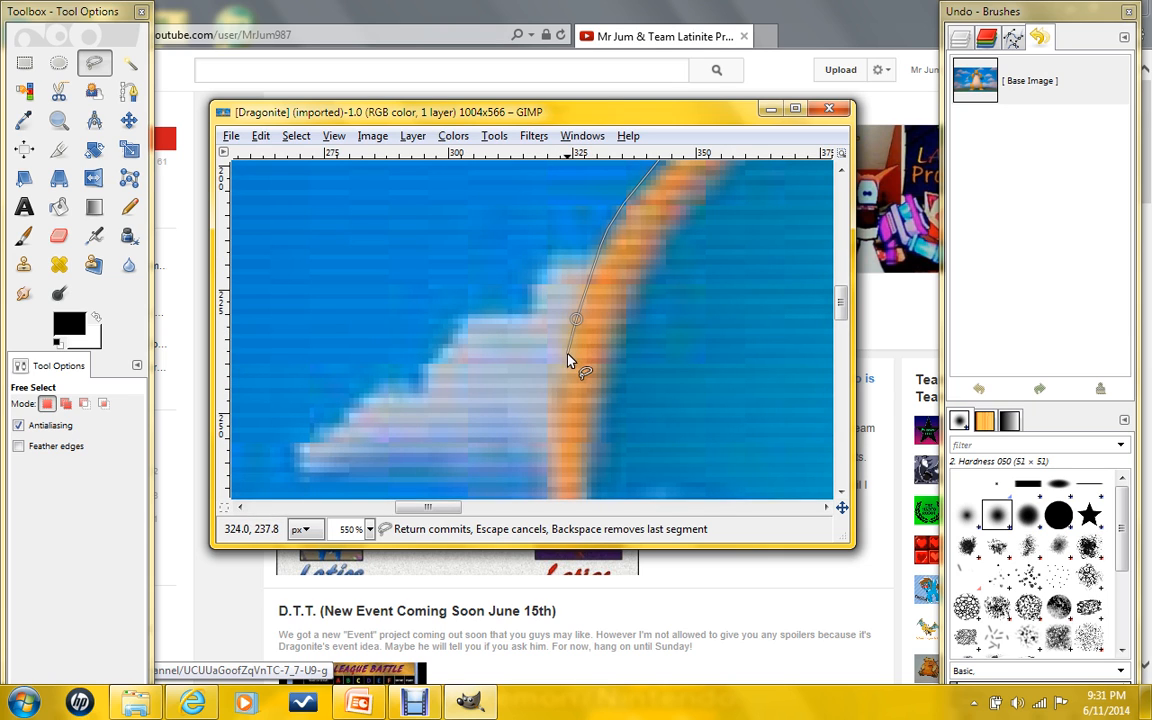
left_click(562, 365)
left_click(556, 387)
Carry the outline down to the wing bone's lower tip and around it to the inner side.
scroll(552, 447, "down", 1)
scroll(551, 443, "down", 1)
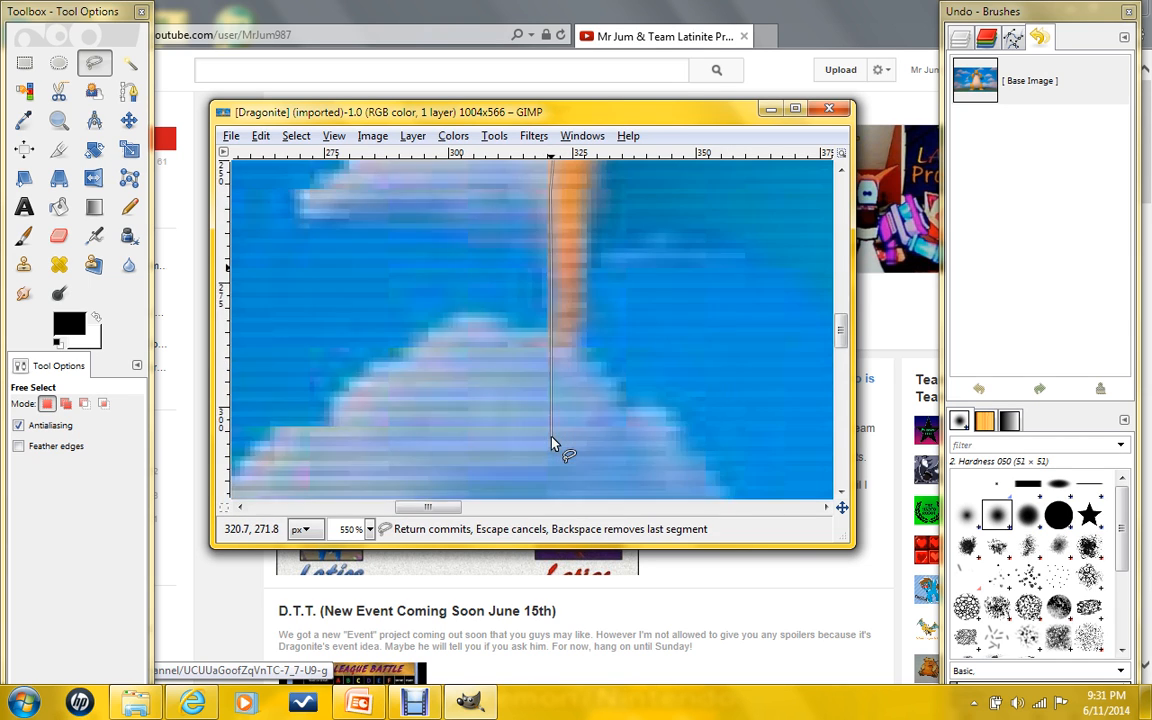
left_click(549, 354)
left_click(563, 355)
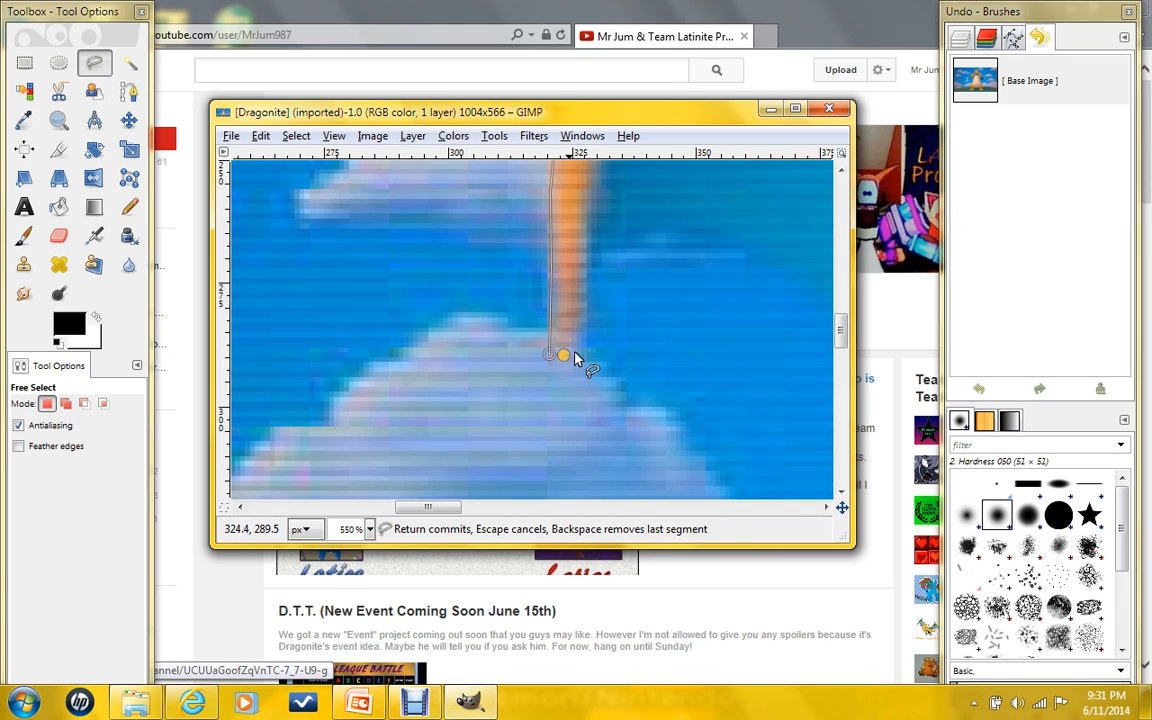
left_click(585, 343)
left_click(592, 317)
left_click(592, 273)
Zoom out to 400% and trace the first arch of the wing membrane's lower edge from the bone.
scroll(604, 268, "down", 2)
scroll(620, 270, "up", 2)
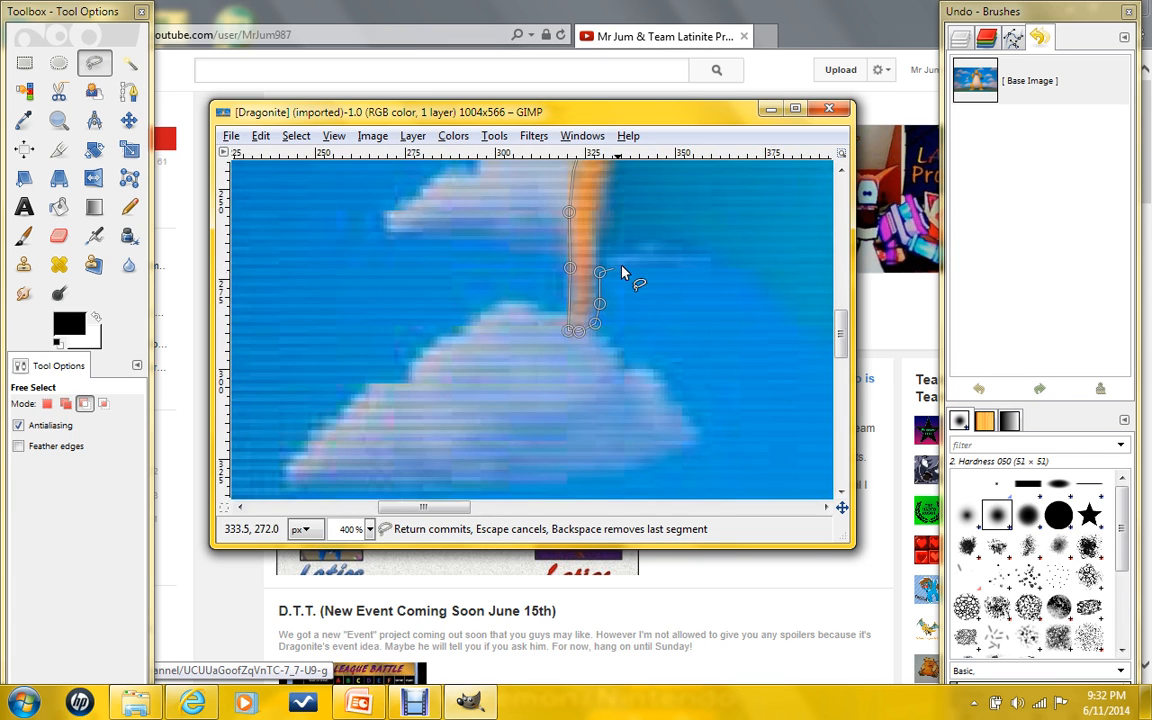
left_click(640, 243)
left_click(663, 239)
left_click(681, 238)
left_click(706, 255)
left_click(752, 281)
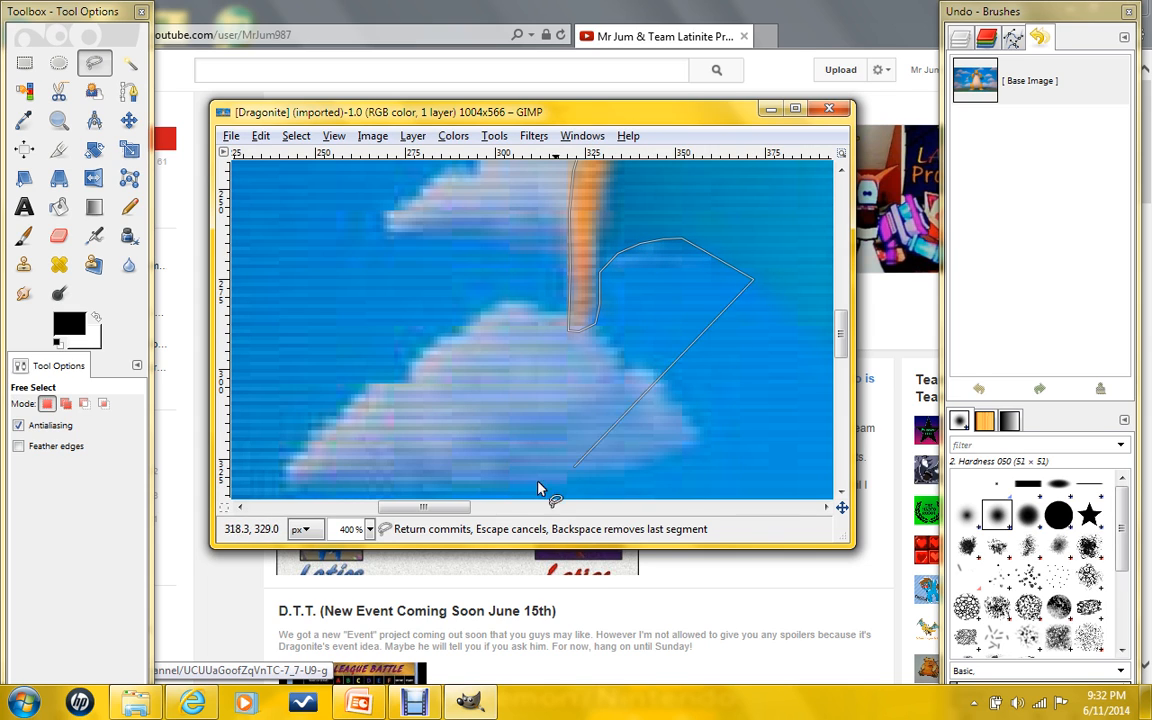
Trace the membrane's lower edge down to its middle point and back up toward the body.
mouse_move(460, 507)
left_mouse_down()
mouse_move(532, 504)
mouse_move(502, 505)
left_mouse_up()
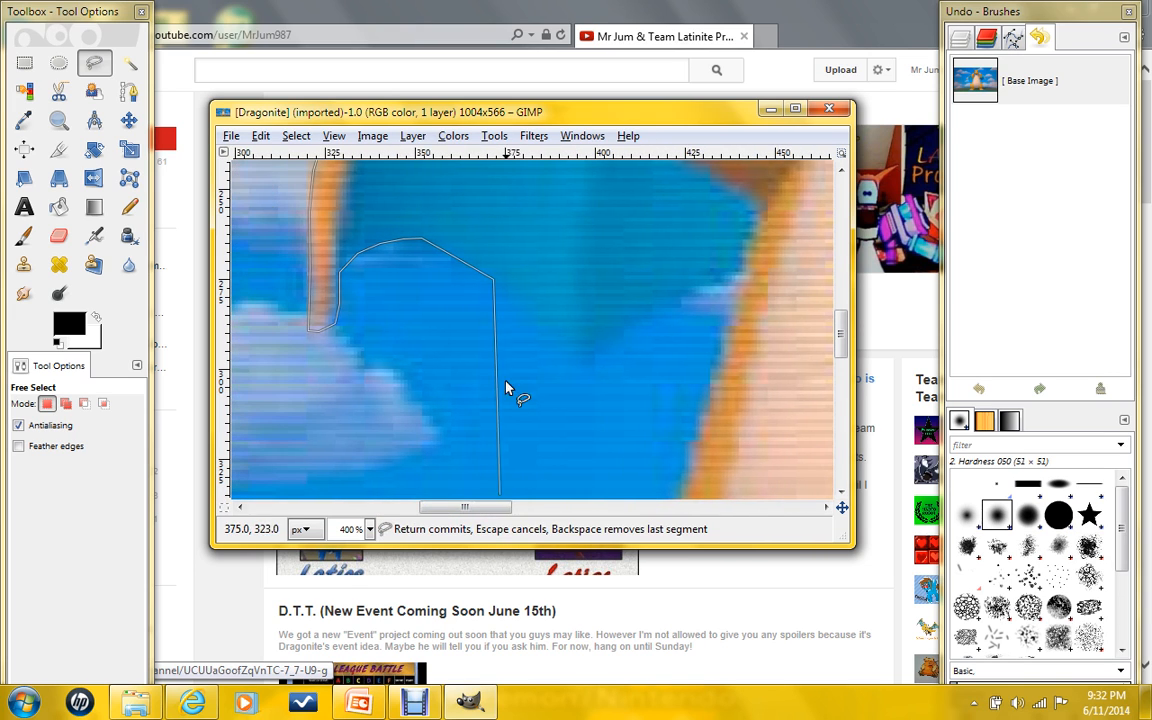
left_click(537, 316)
left_click(566, 347)
left_click(593, 350)
left_click(620, 333)
left_click(652, 315)
left_click(670, 296)
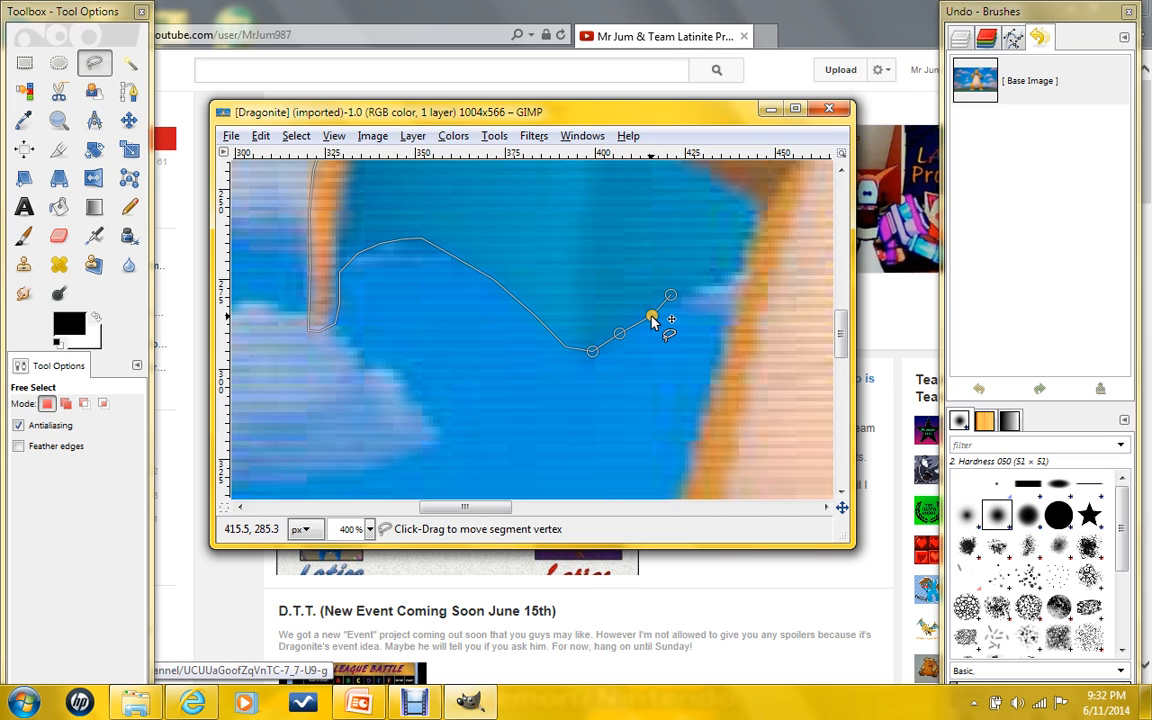
left_click(706, 284)
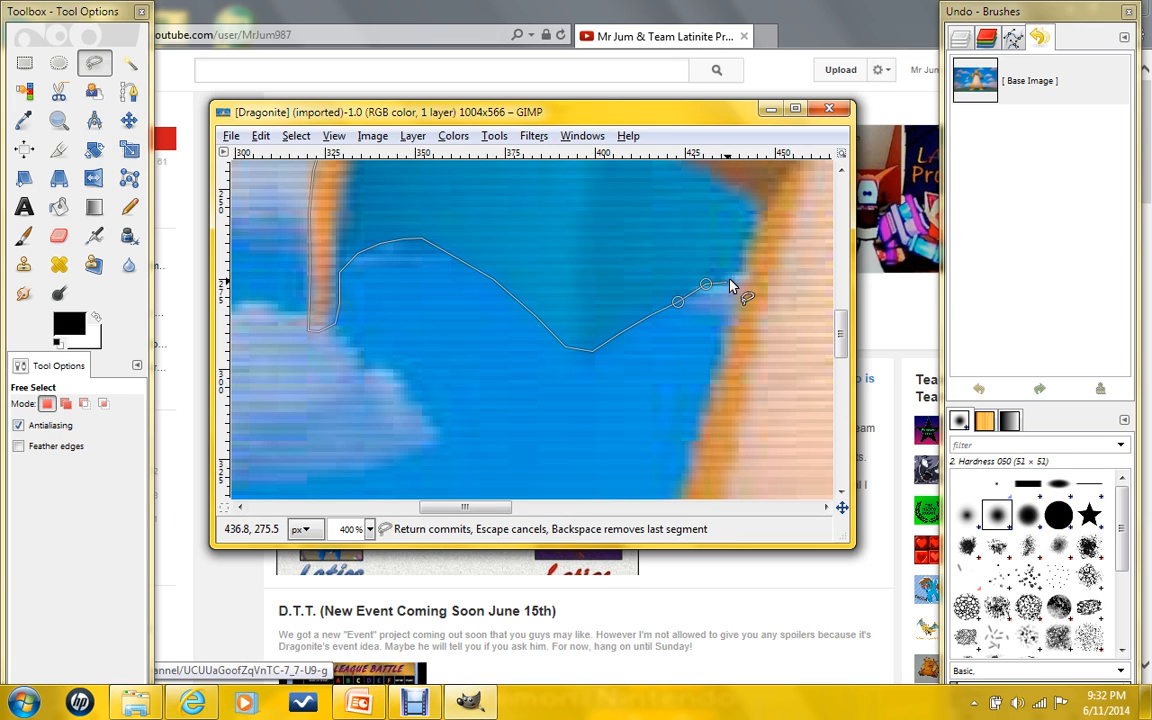
Carry the outline along the wing membrane's lower edge to the body, and adjust the vertex at the membrane's middle point.
left_click(730, 278)
left_click(743, 276)
left_click(731, 327)
scroll(731, 330, "down", 2)
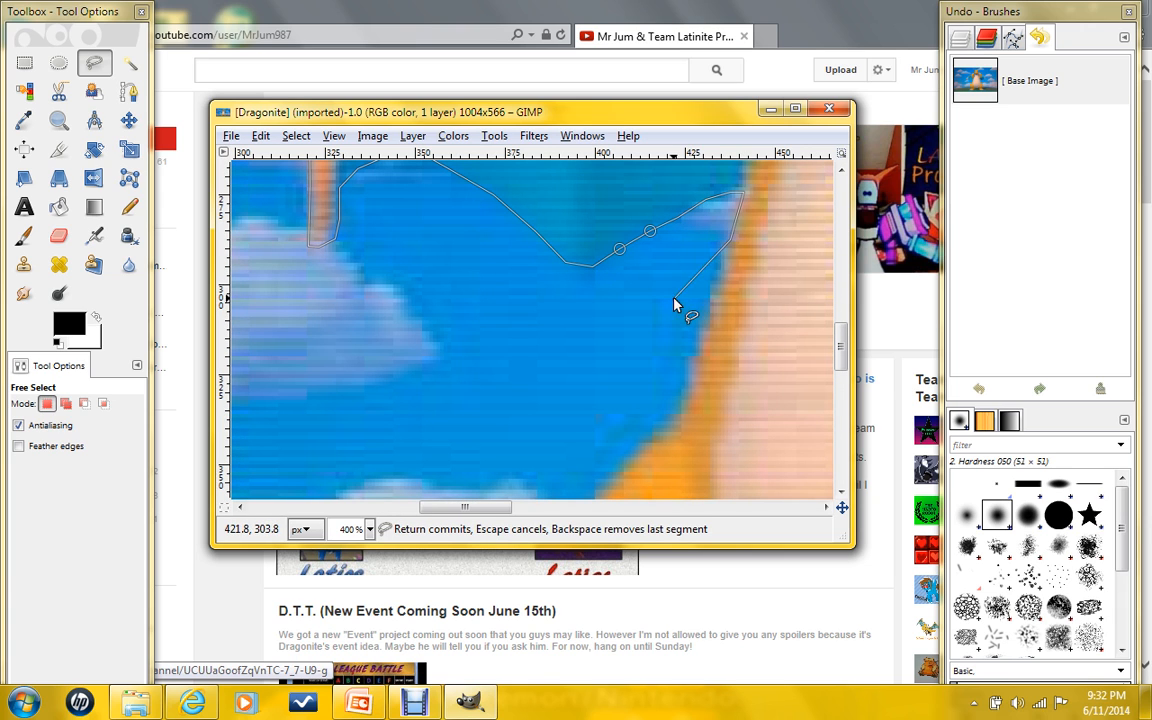
scroll(637, 276, "down", 3, "ctrl")
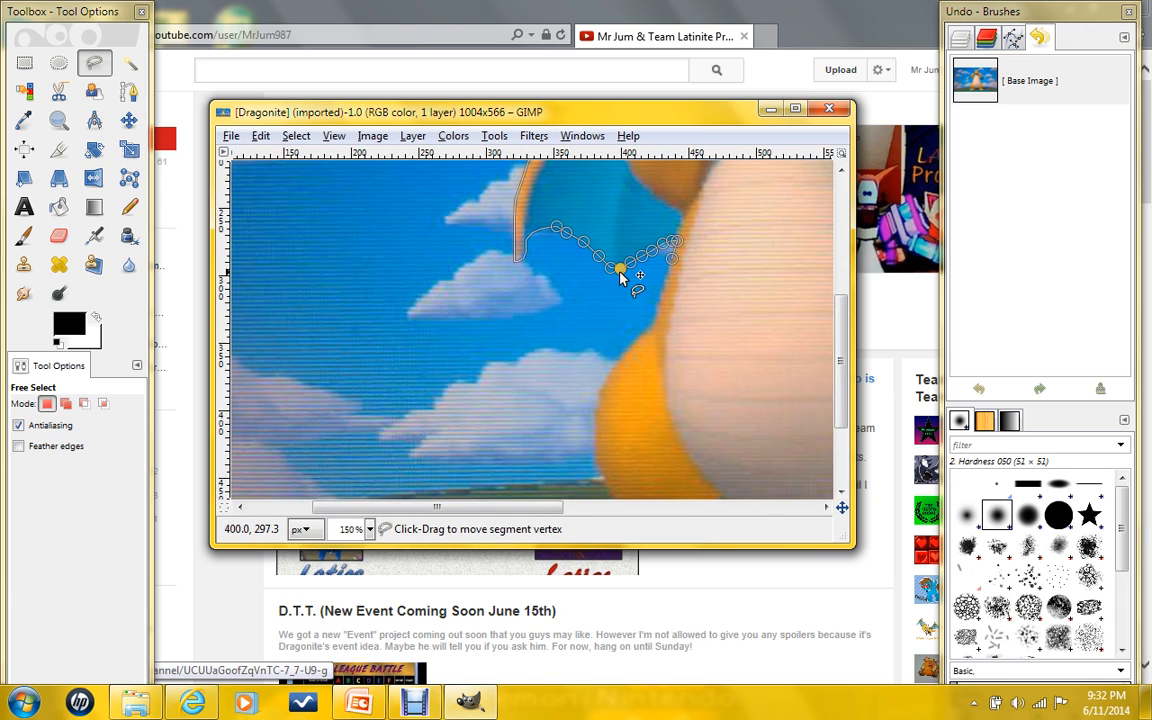
scroll(631, 288, "up", 3, "ctrl")
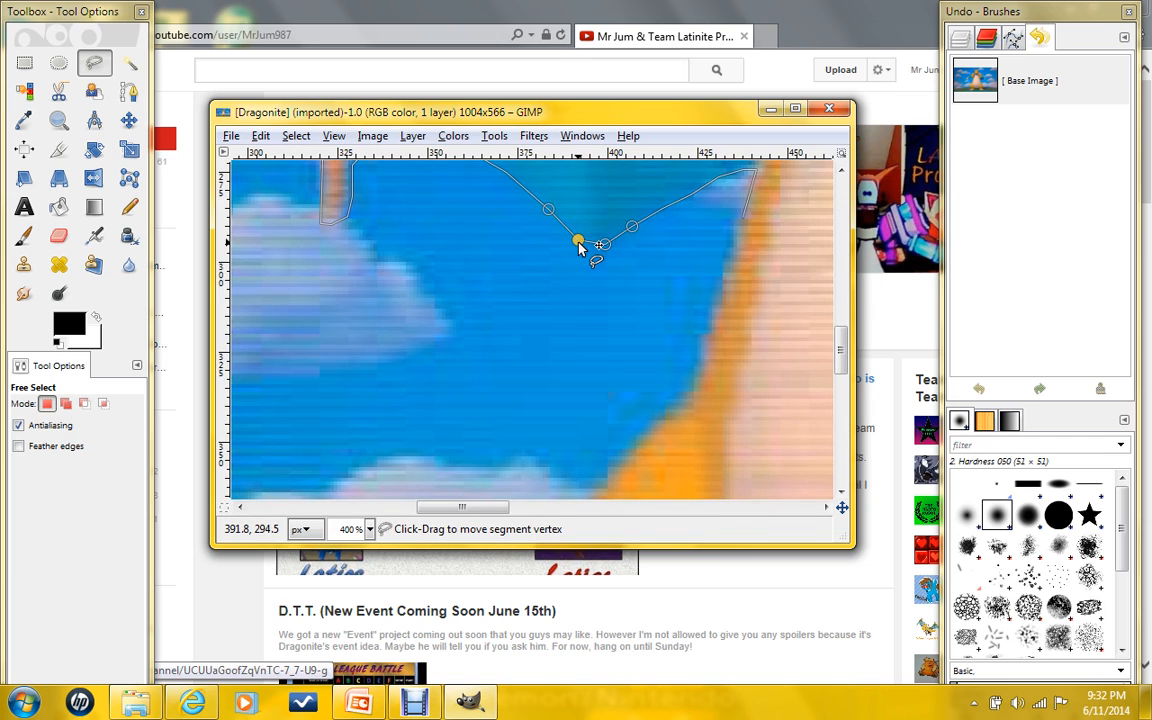
left_click_drag(579, 242, 605, 248)
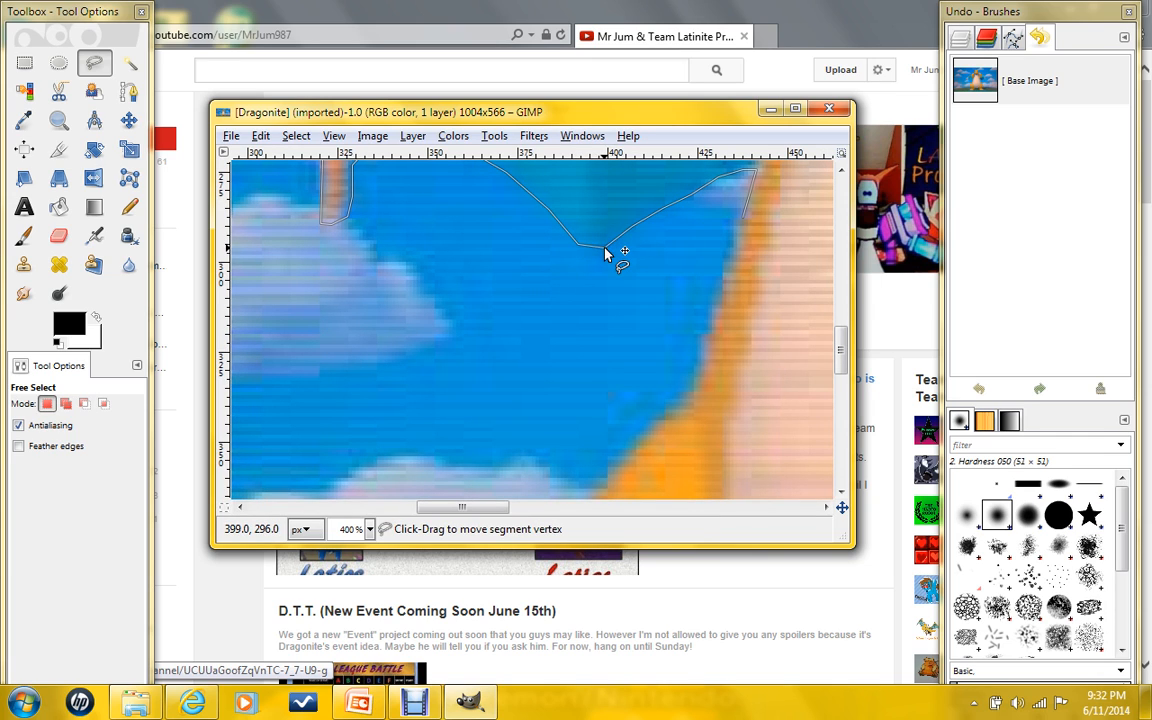
Trace the outline down the body's side from beneath the wing to the top of the thigh.
left_click(717, 301)
left_click(704, 339)
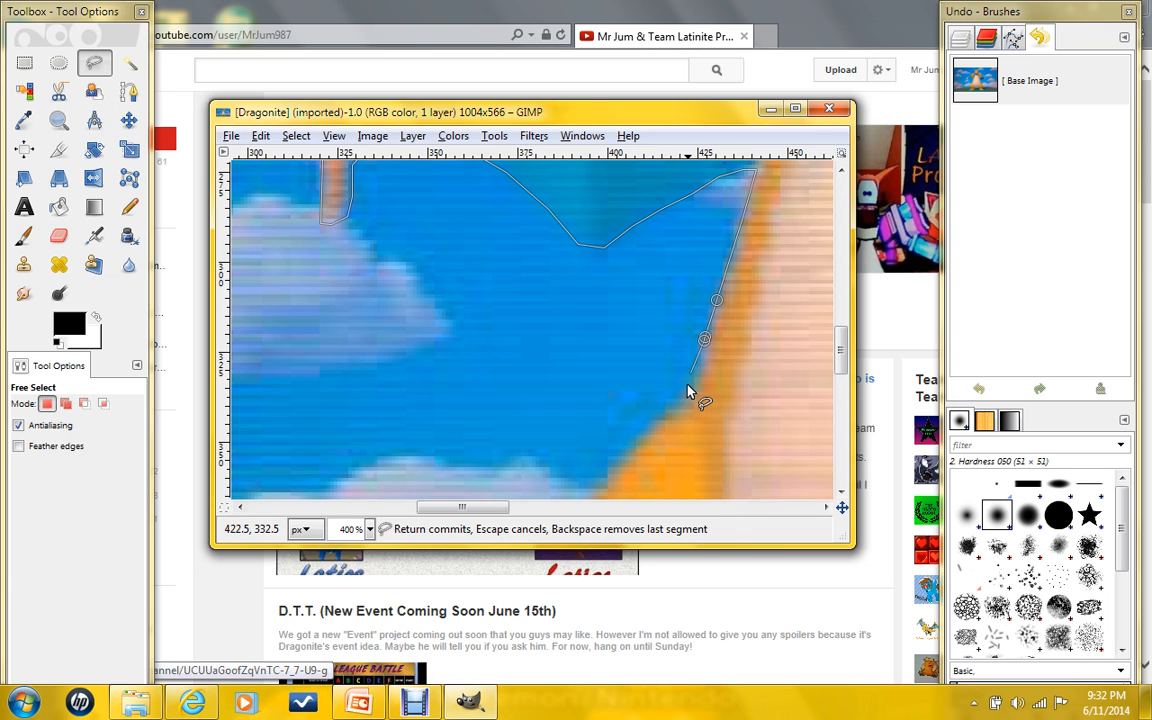
left_click(688, 386)
scroll(690, 390, "down", 3)
left_click(635, 275)
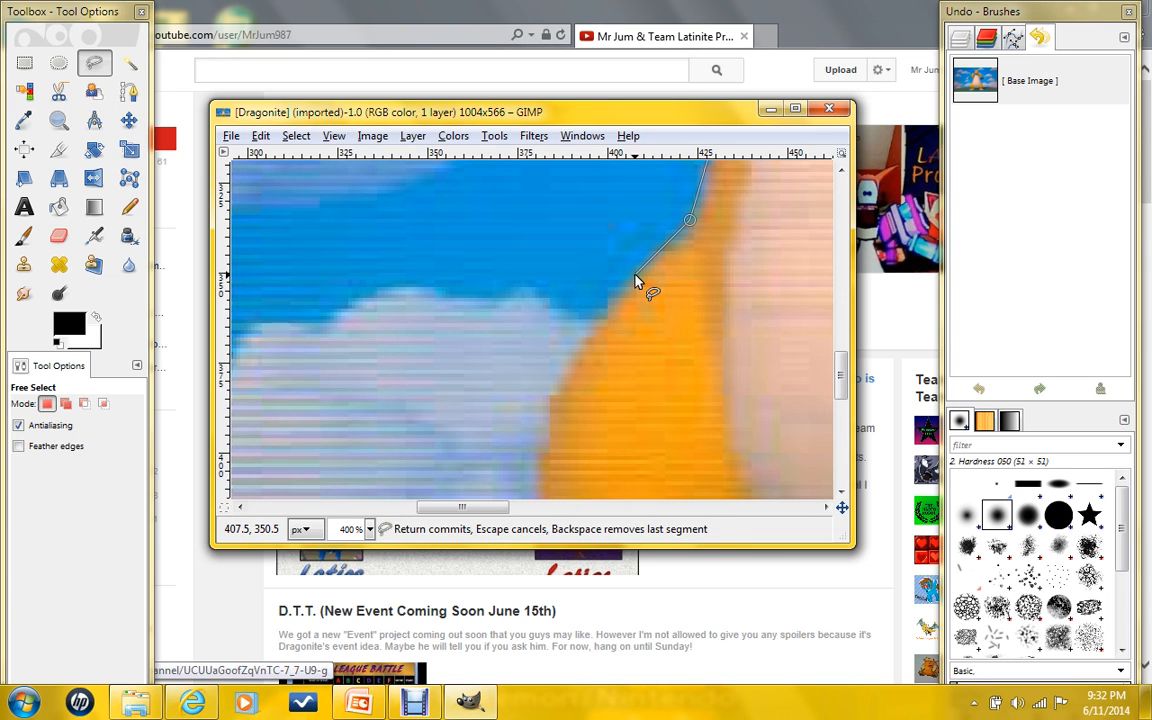
Continue the outline down the thigh's outer curve to where the sky meets the green ground.
left_click(588, 334)
left_click(560, 378)
scroll(560, 384, "down", 2)
left_click(542, 323)
scroll(541, 350, "down", 3)
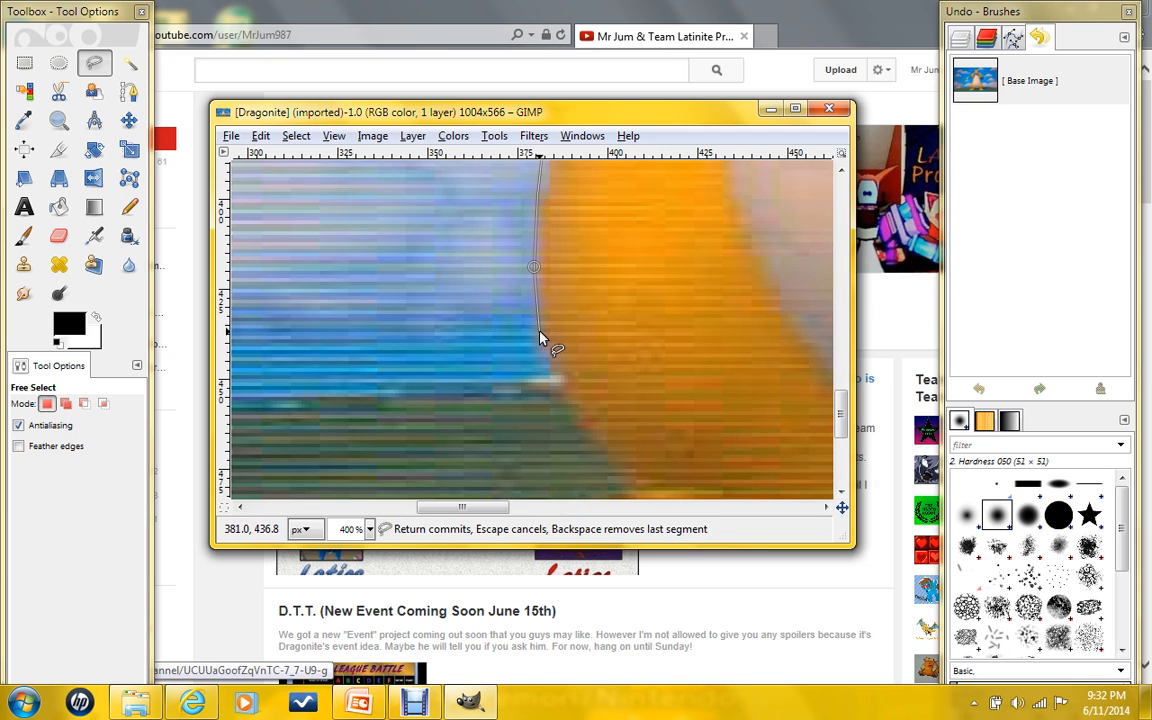
scroll(541, 335, "down", 2)
left_click(555, 290)
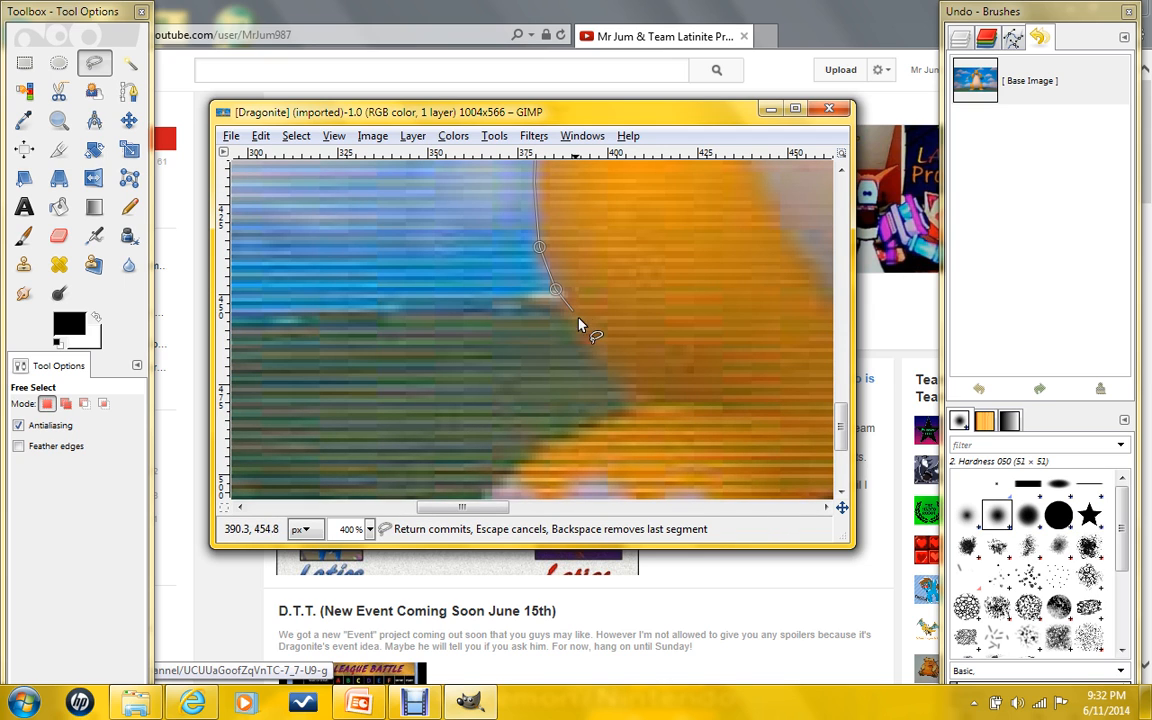
Trace down the lower leg into the ankle notch and along the top of the foot to the outermost toe.
left_click(587, 345)
left_click(614, 378)
left_click(622, 401)
scroll(624, 392, "down", 4)
left_click(591, 250)
left_click(556, 270)
left_click(522, 291)
left_click(503, 309)
left_click(485, 328)
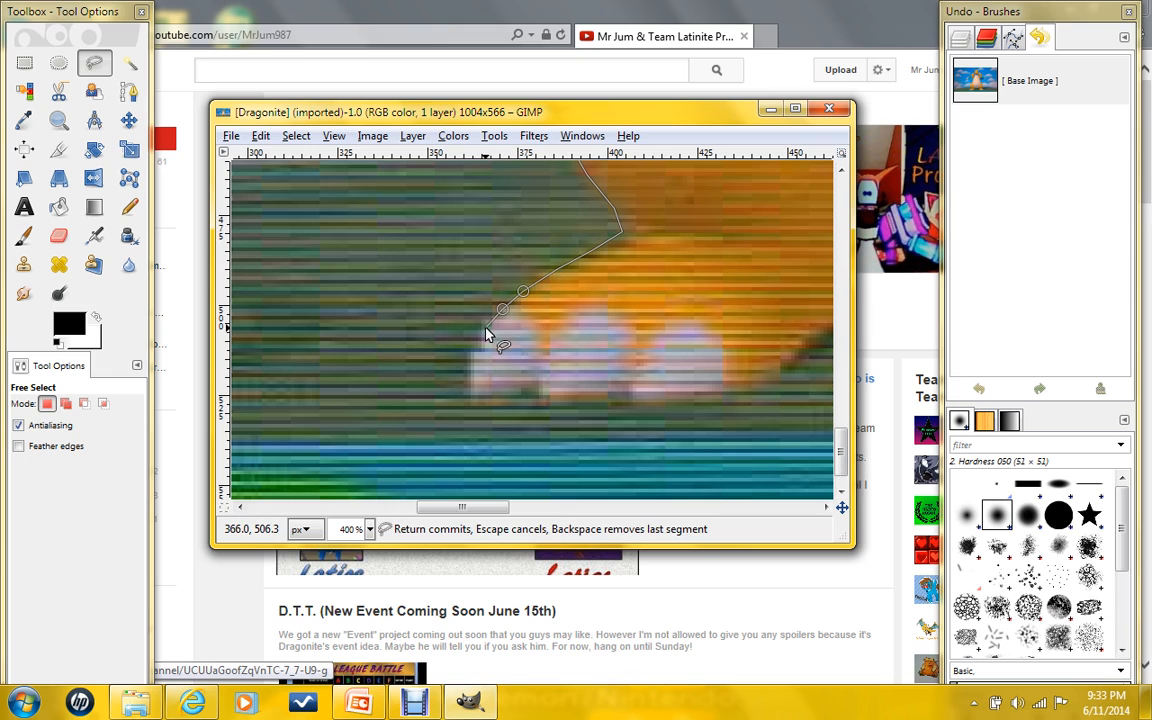
Outline the outermost toe and follow the bottoms of the three white toes, including the notches between them.
left_click(474, 348)
left_click(468, 377)
left_click(470, 395)
left_click(513, 396)
left_click(536, 386)
left_click(543, 400)
left_click(625, 387)
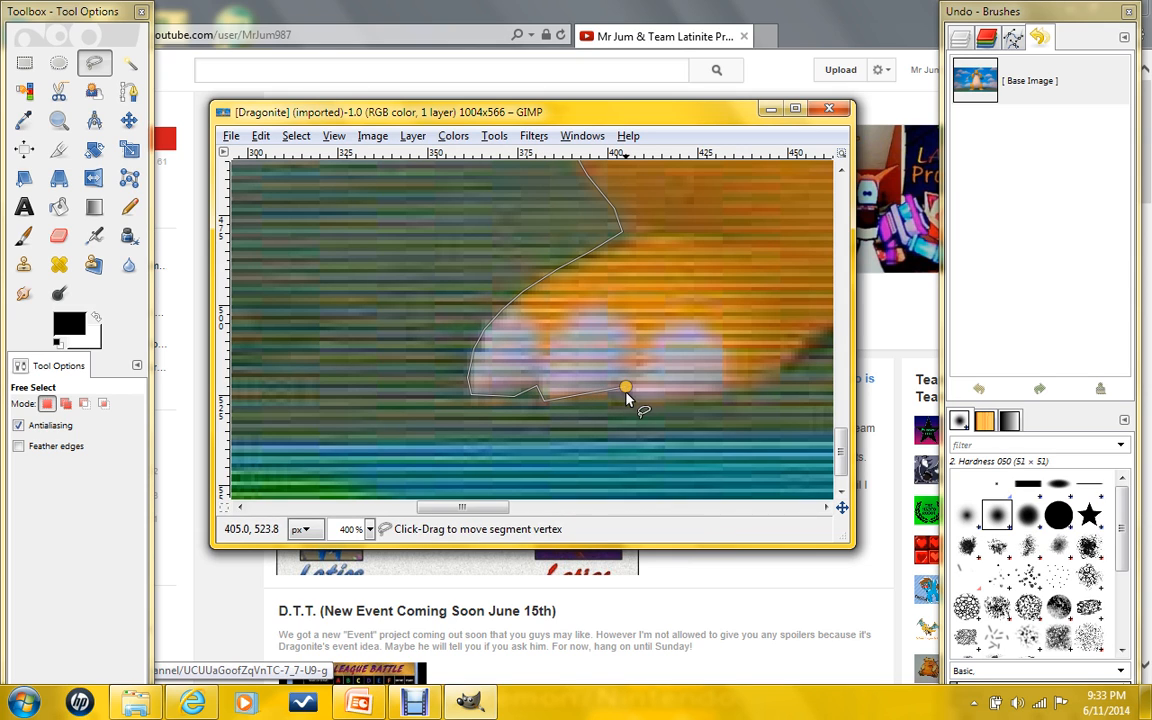
left_click(633, 404)
left_click(689, 399)
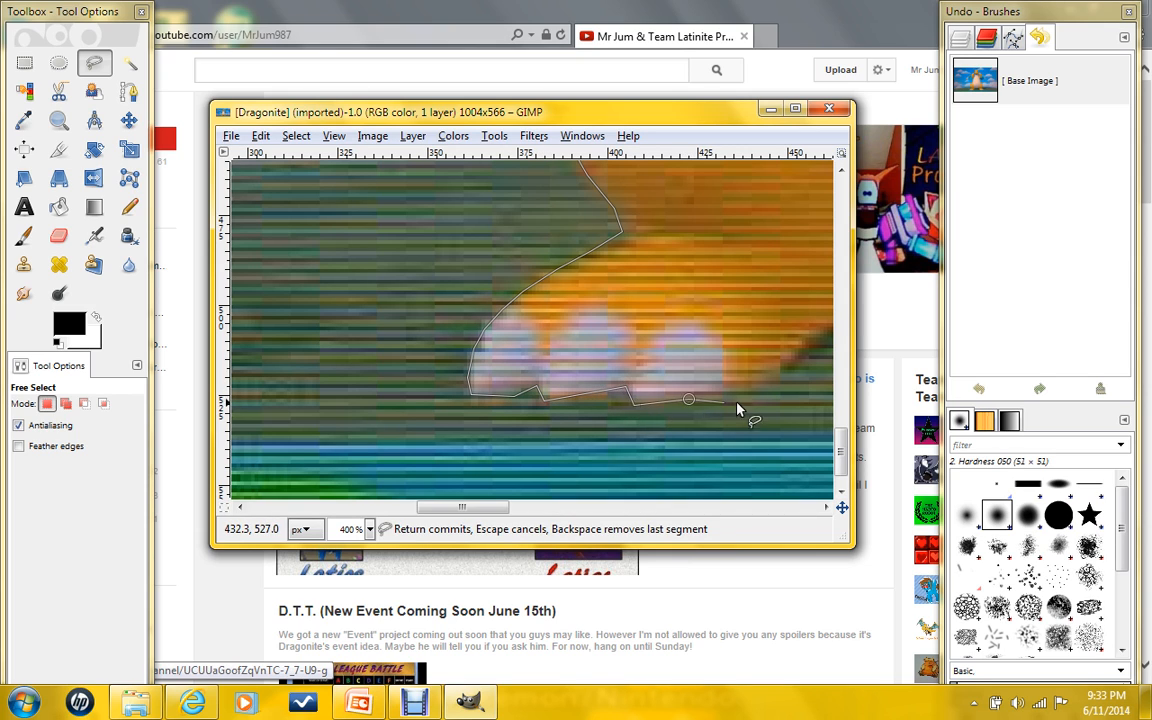
Trace the foot's underside past the toes and up around the inner heel.
mouse_move(490, 507)
left_mouse_down()
mouse_move(591, 522)
mouse_move(536, 518)
left_mouse_up()
left_click(455, 391)
left_click(490, 377)
left_click(552, 325)
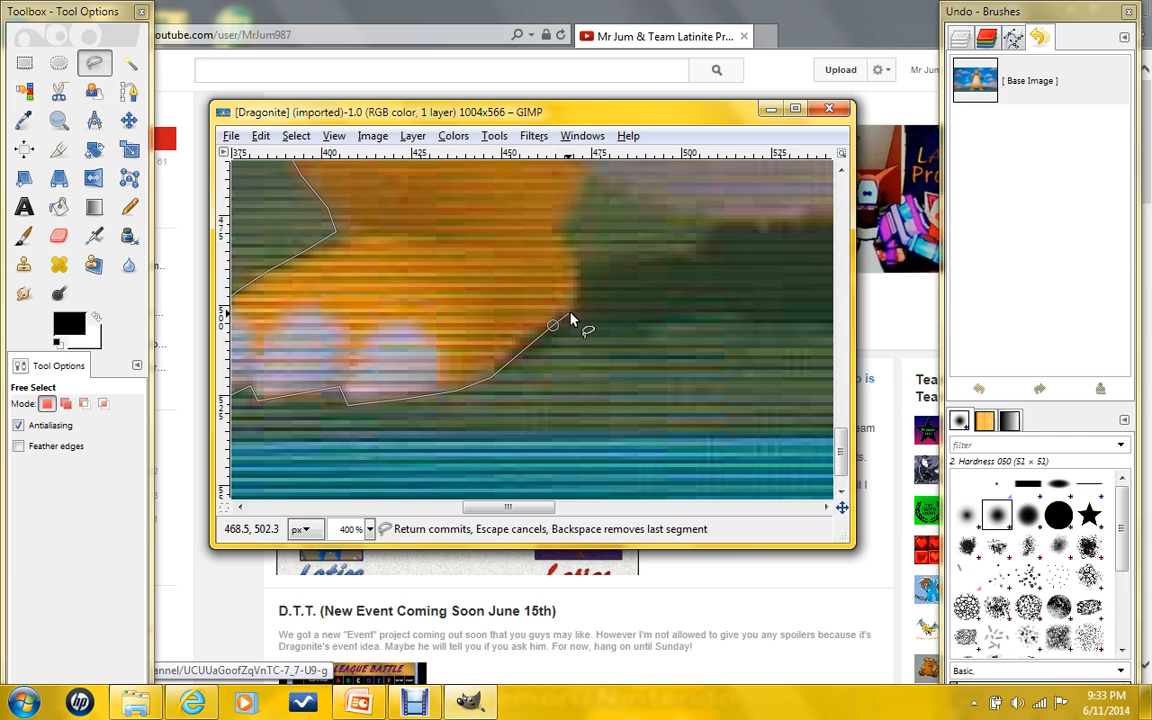
left_click(573, 315)
left_click(578, 270)
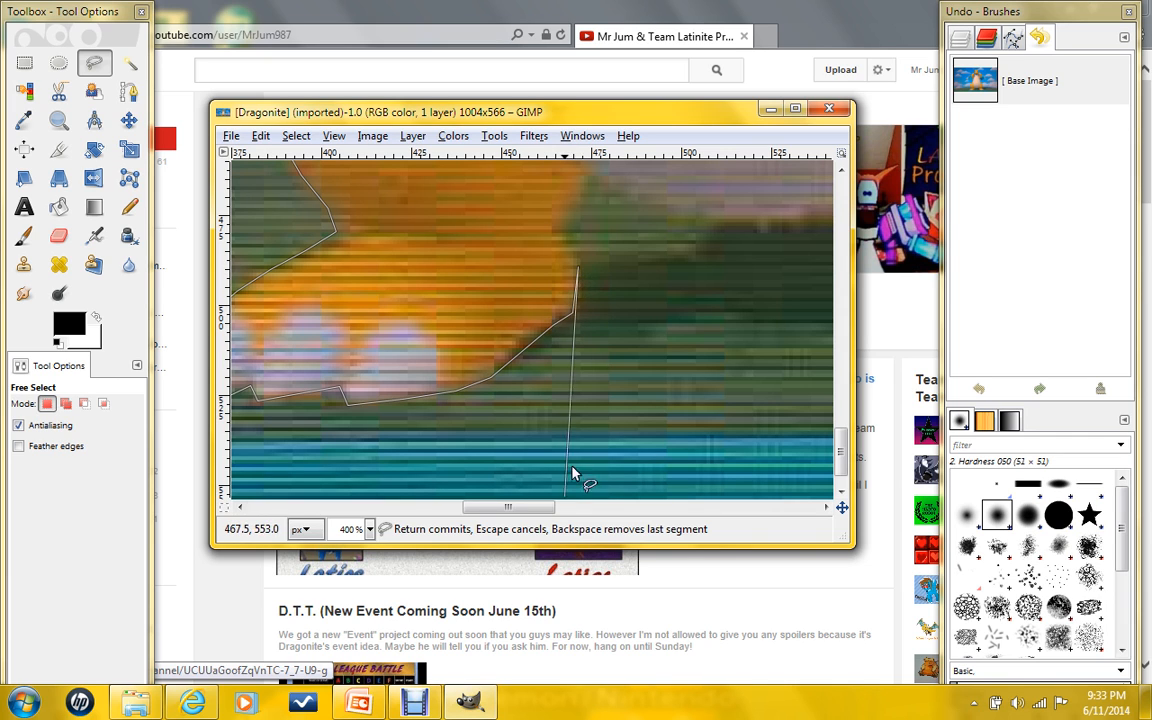
Carry the outline up the inner ankle to the crotch and onto the start of the belly's lower edge.
scroll(586, 437, "up", 2)
left_click(567, 320)
left_click(558, 309)
left_click(583, 260)
left_click(594, 258)
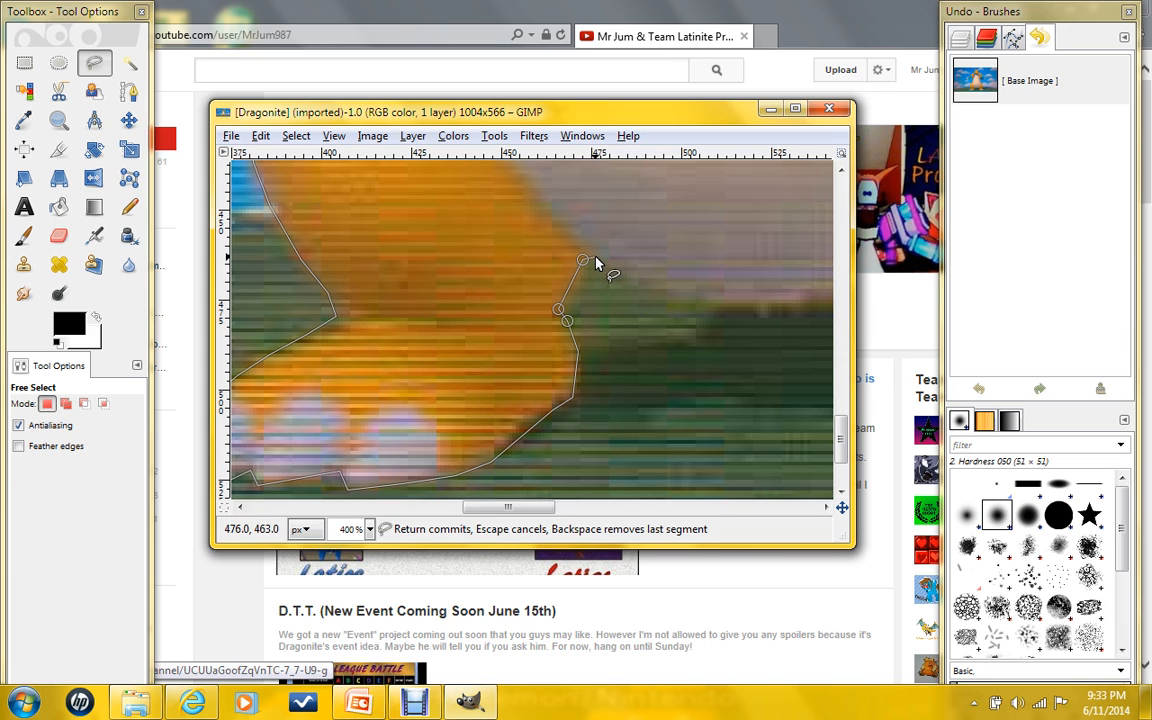
left_click(633, 288)
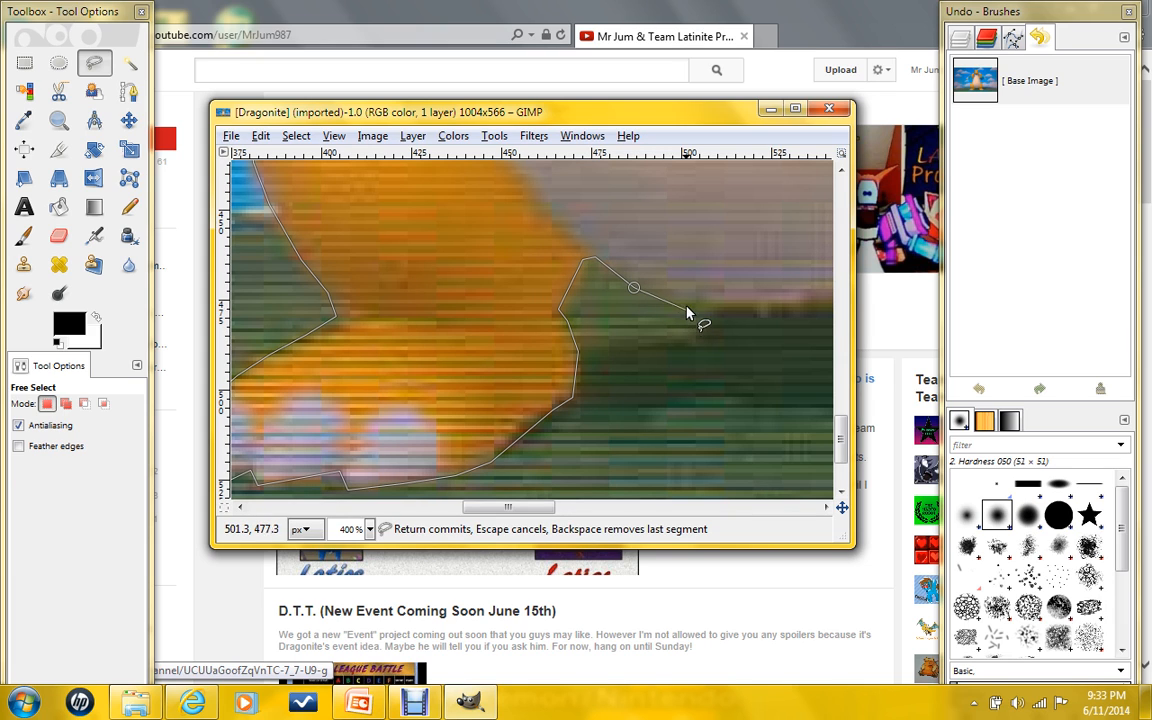
left_click(687, 305)
Trace the belly's lower edge across to the top of the second leg's inner side.
left_click_drag(550, 509, 607, 509)
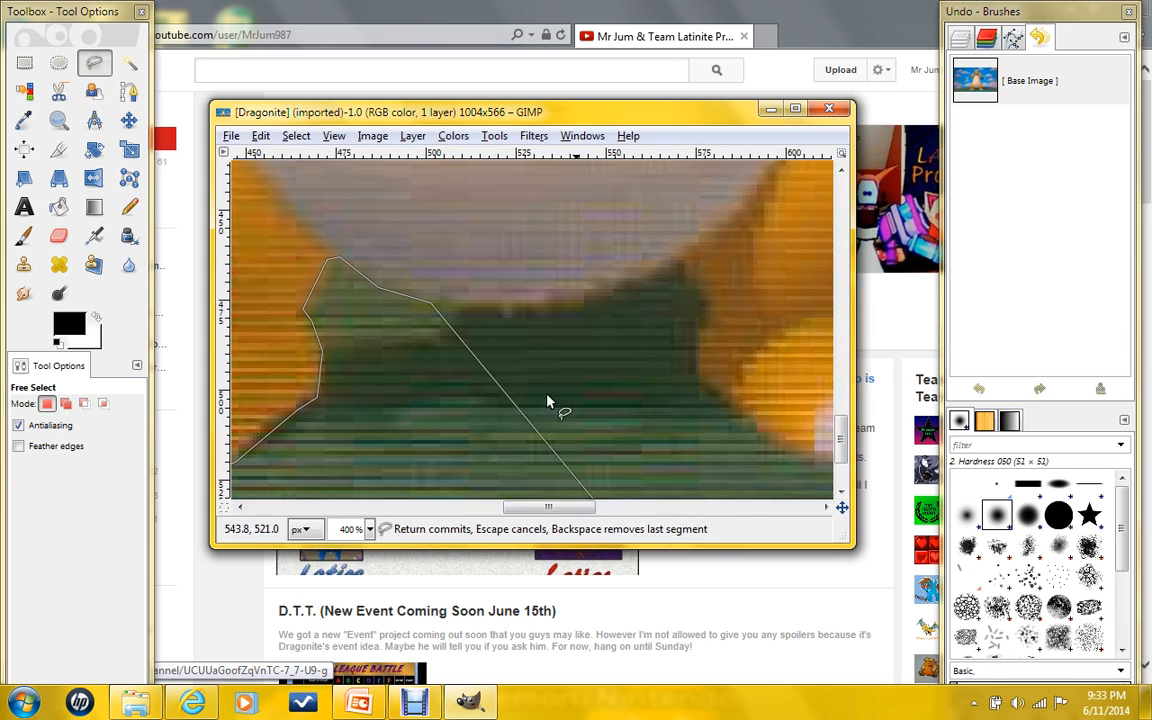
left_click(531, 304)
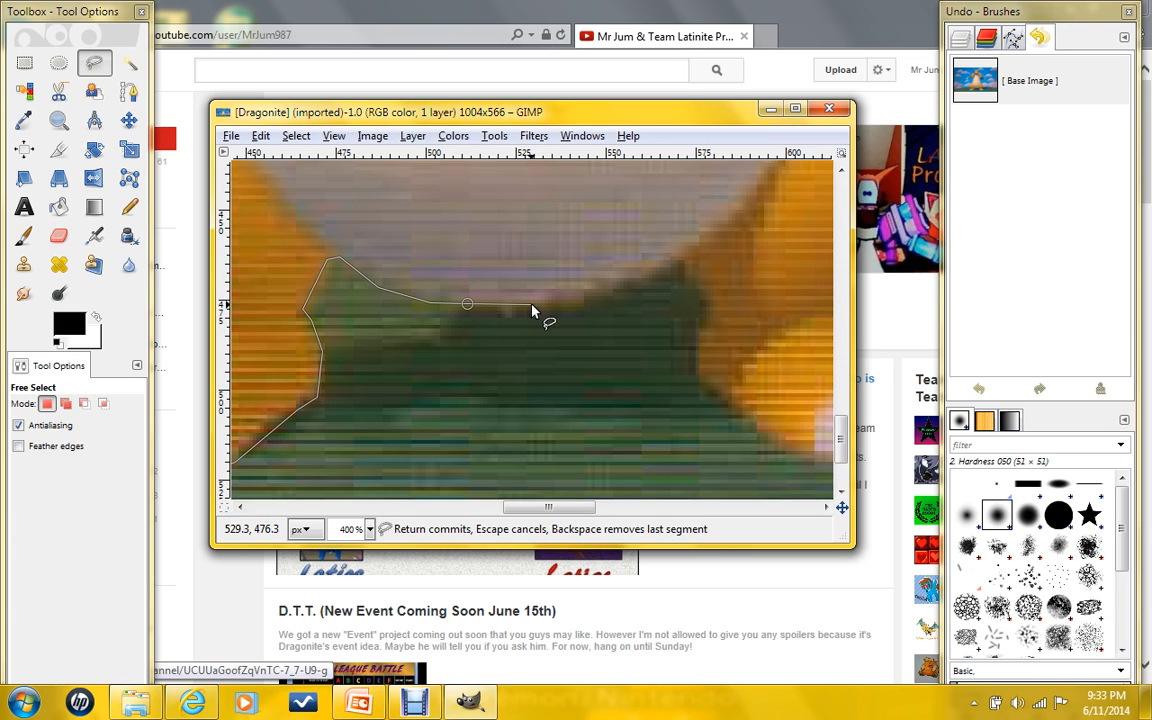
left_click(586, 298)
left_click(634, 282)
left_click(675, 262)
Trace down the second leg's inner edge and around the ankle to the side of its foot.
left_click(702, 287)
left_click(704, 308)
left_click(689, 333)
left_click(682, 351)
left_click(701, 385)
left_click(754, 424)
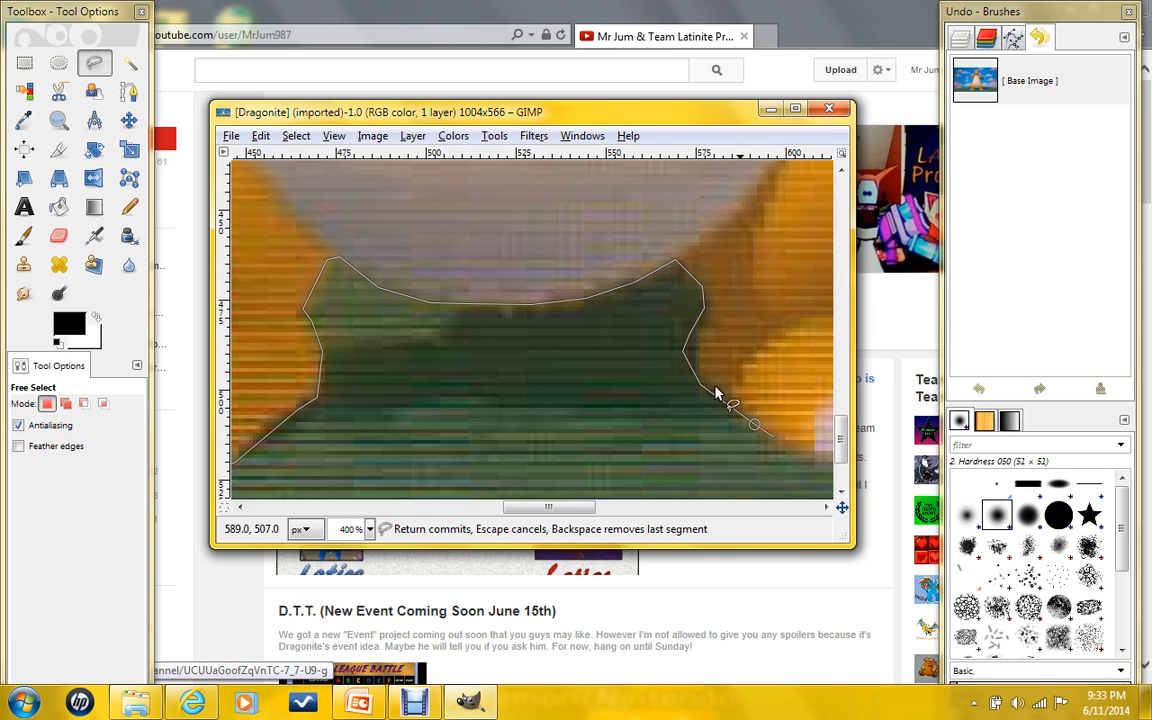
Refine the vertices at the second leg's inner ankle so the outline follows the leg more closely.
left_click_drag(680, 358, 683, 358)
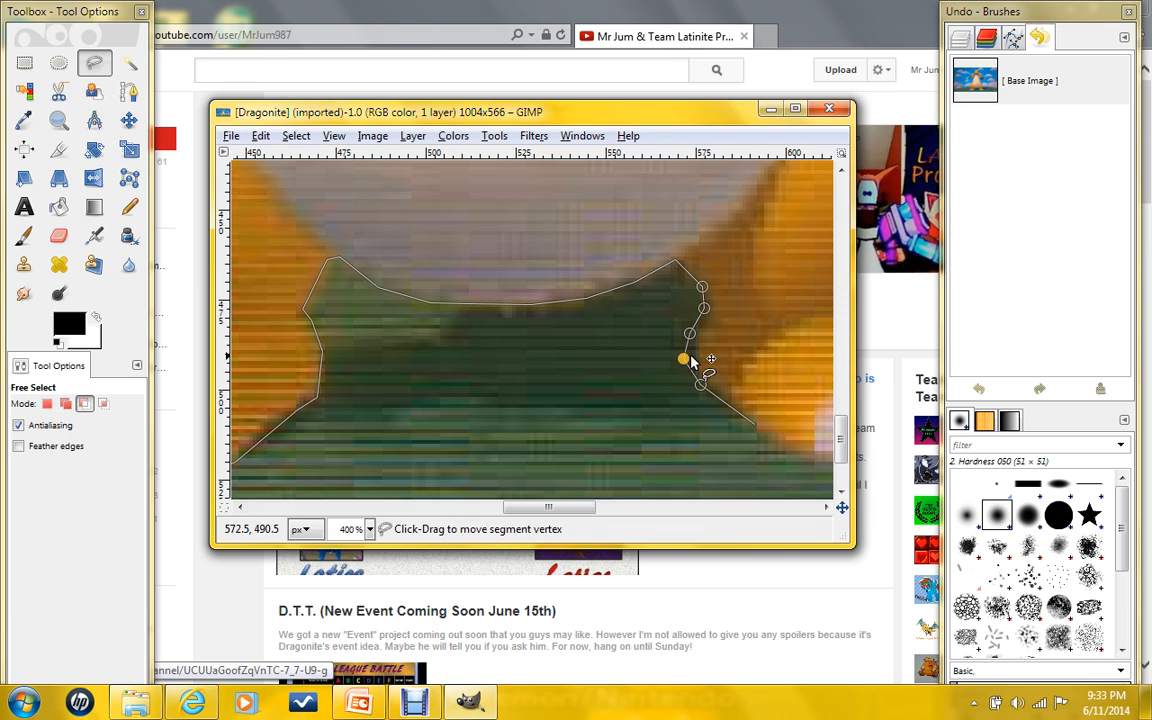
key("1")
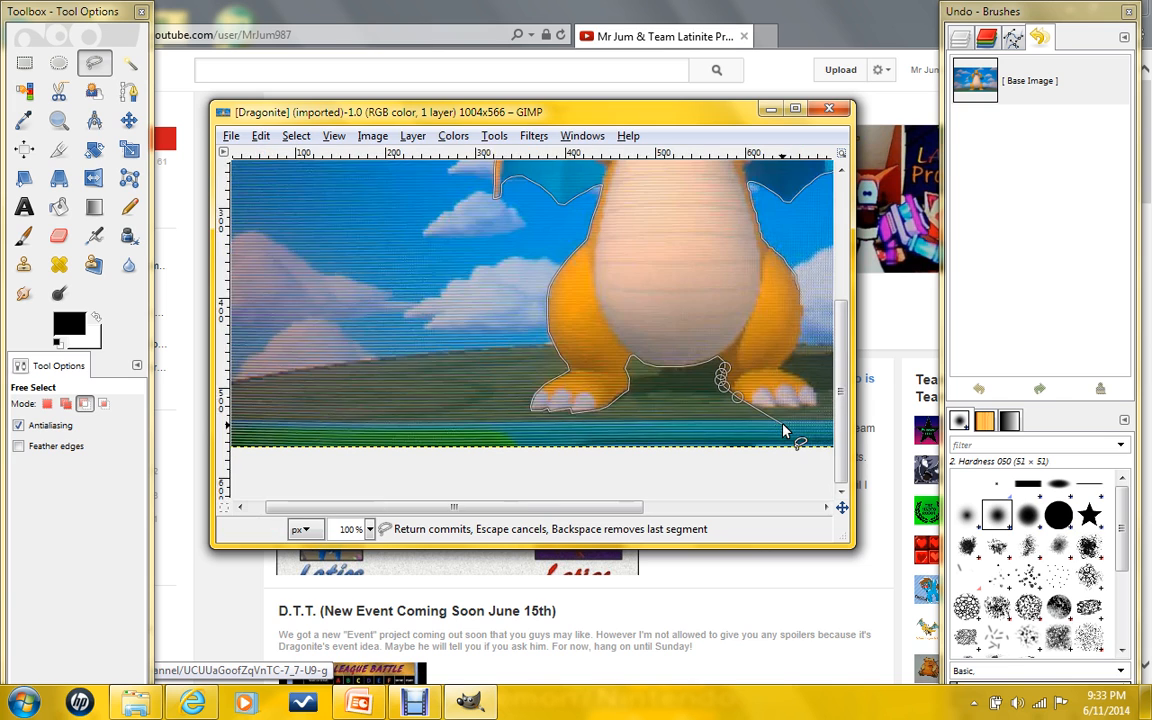
scroll(786, 435, "up", 3, "ctrl")
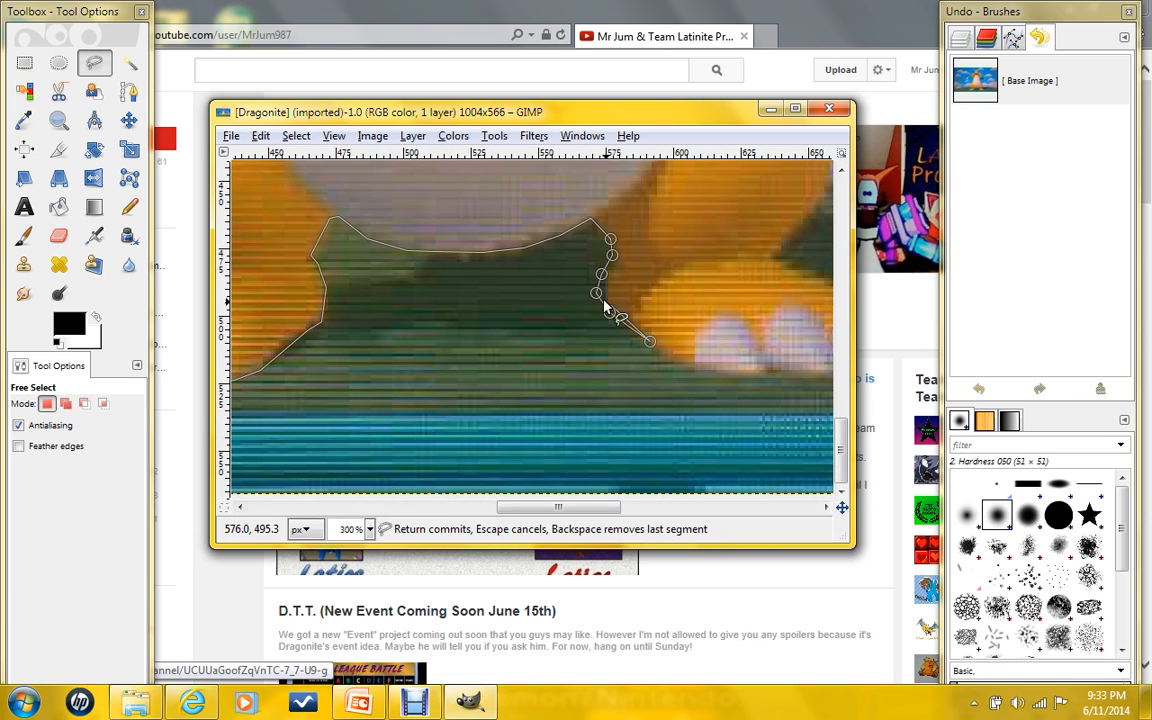
left_click(609, 310)
Trace along the second foot's underside beneath the toes, adjusting the vertex under the first toe.
left_click(723, 375)
left_click(749, 375)
left_click(770, 375)
left_click_drag(727, 379, 701, 375)
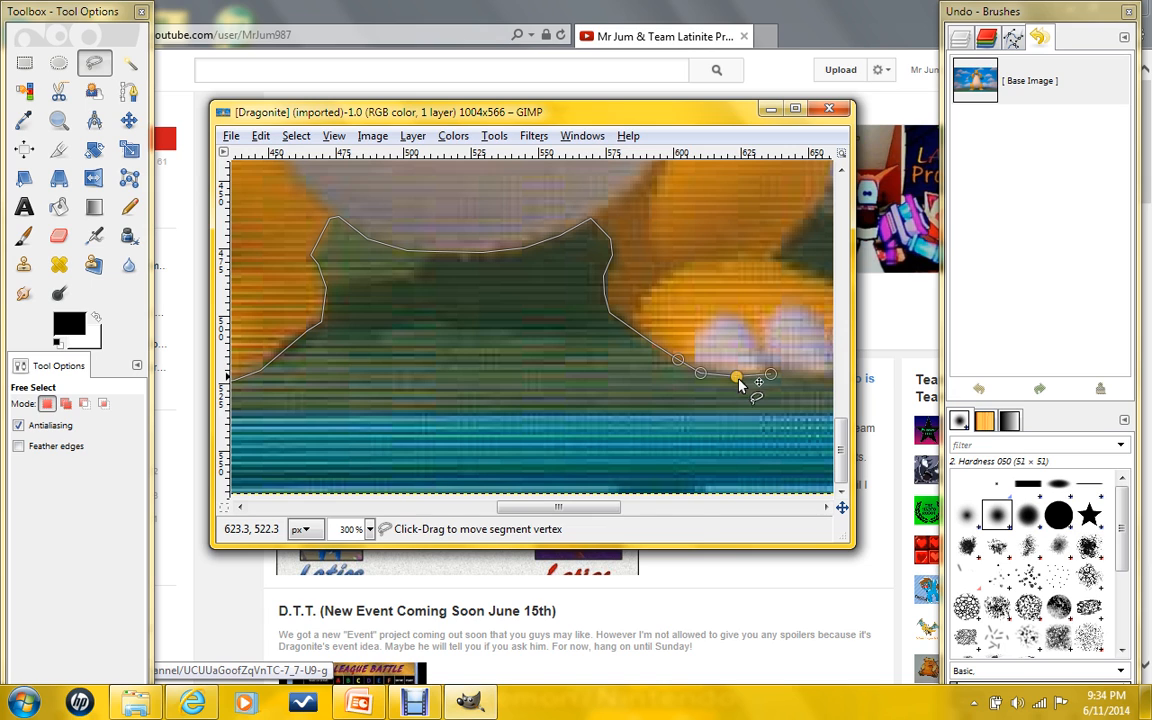
left_click_drag(602, 507, 637, 508)
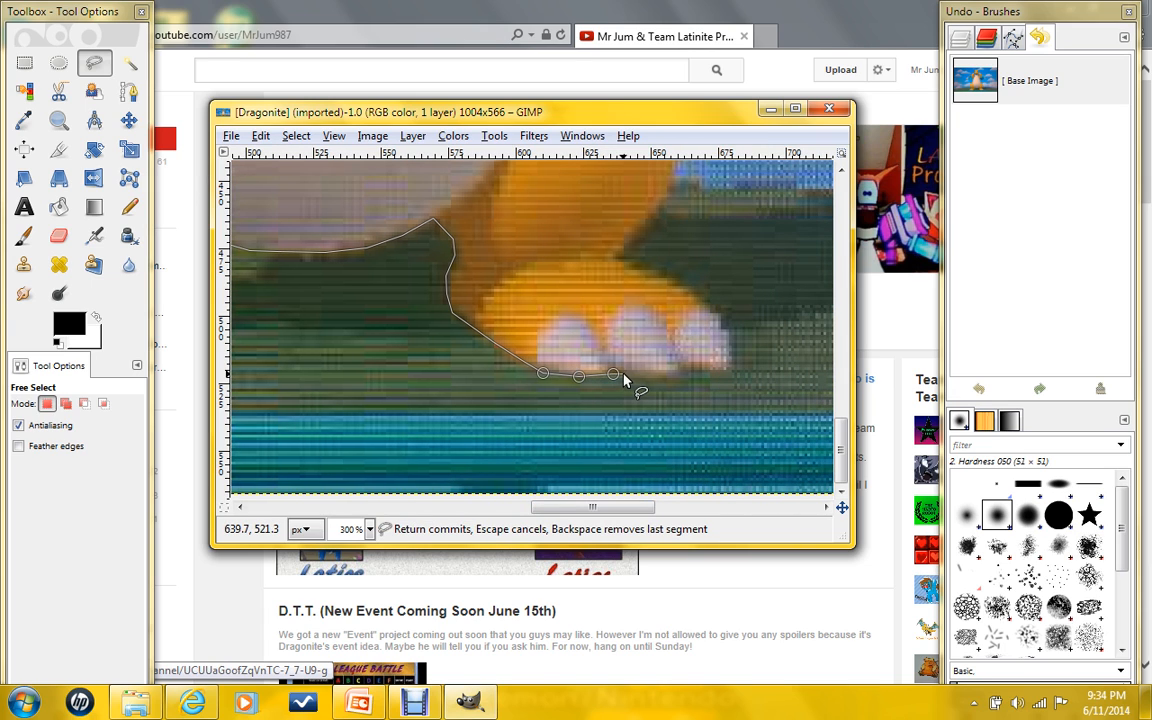
left_click(662, 378)
left_click(687, 371)
left_click(698, 368)
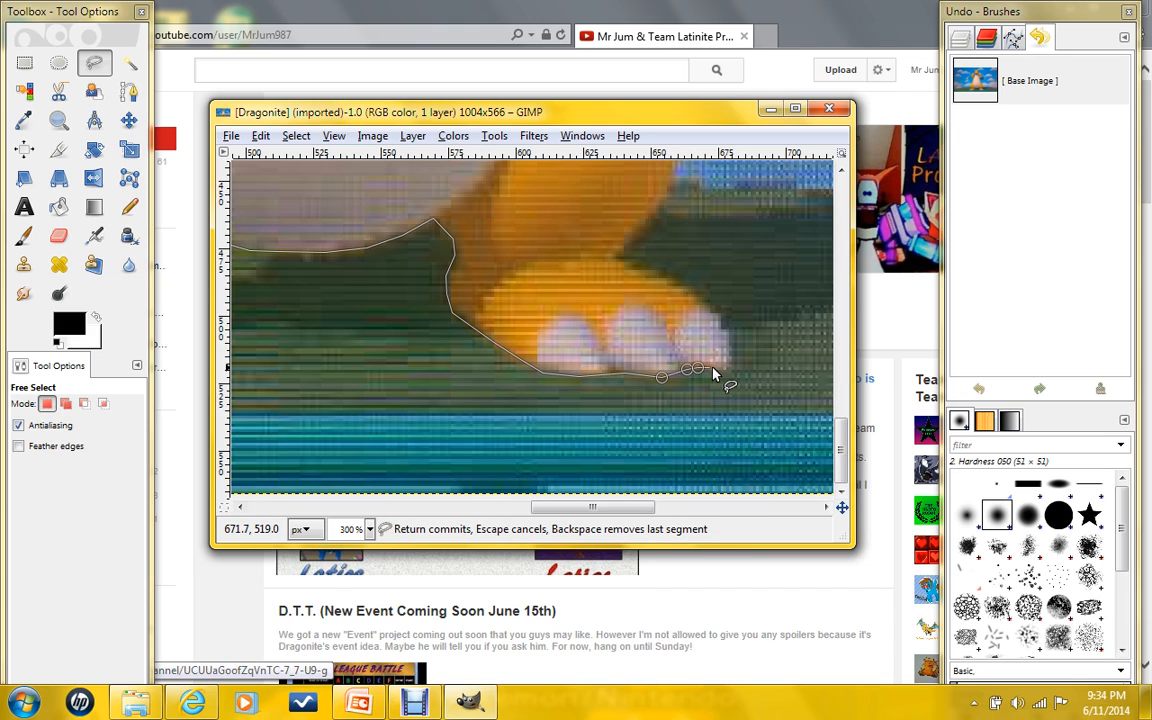
Outline the bottom and outer side of the second foot's last toe up to the top of the foot.
left_click(716, 367)
left_click(731, 366)
left_click(731, 336)
left_click(717, 312)
left_click(704, 306)
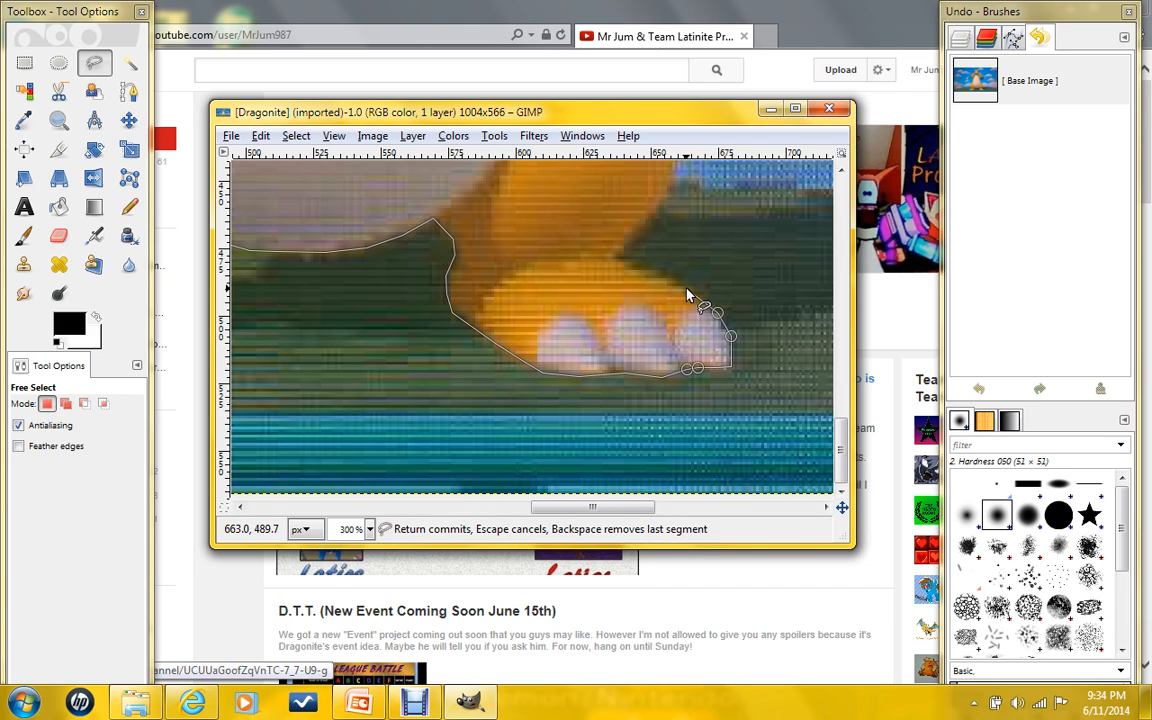
Trace along the top of the second foot to the ankle notch and start up the leg.
scroll(690, 395, "up", 2)
left_click(662, 361)
left_click(621, 343)
left_click(628, 330)
scroll(655, 310, "up", 3)
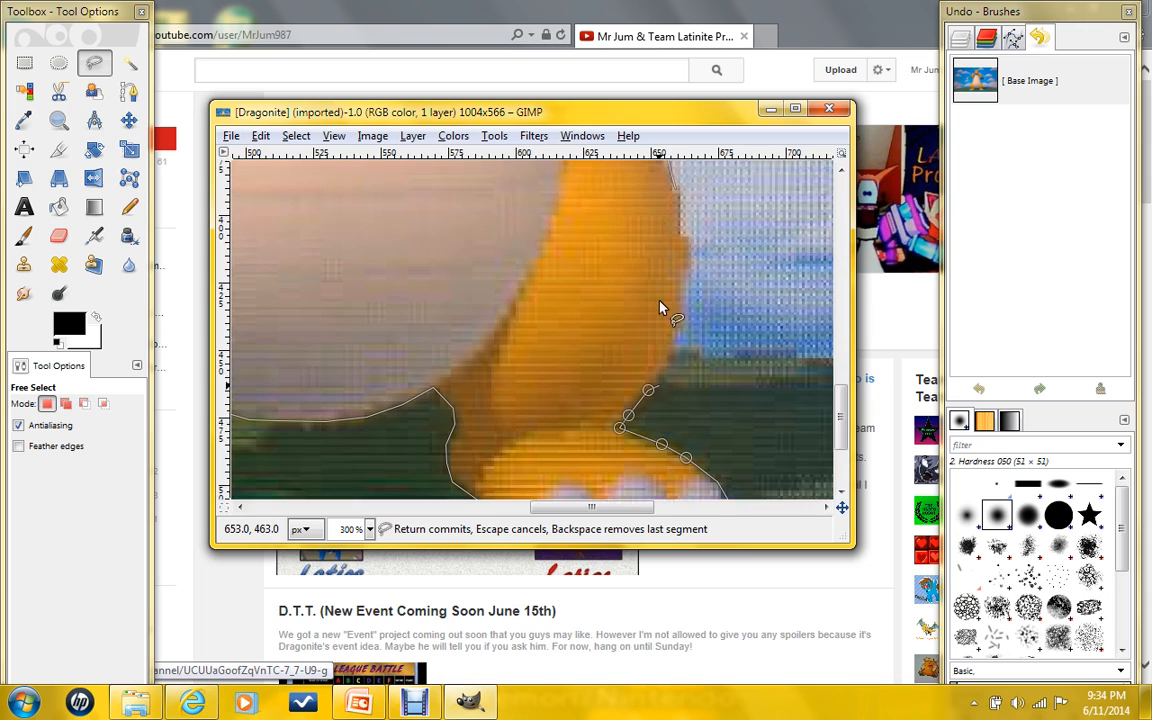
Trace the second leg's outer edge up to the existing outline and commit the whole outline as a selection.
left_click(661, 377)
left_click(673, 349)
left_click(676, 329)
left_click(680, 304)
left_click(682, 270)
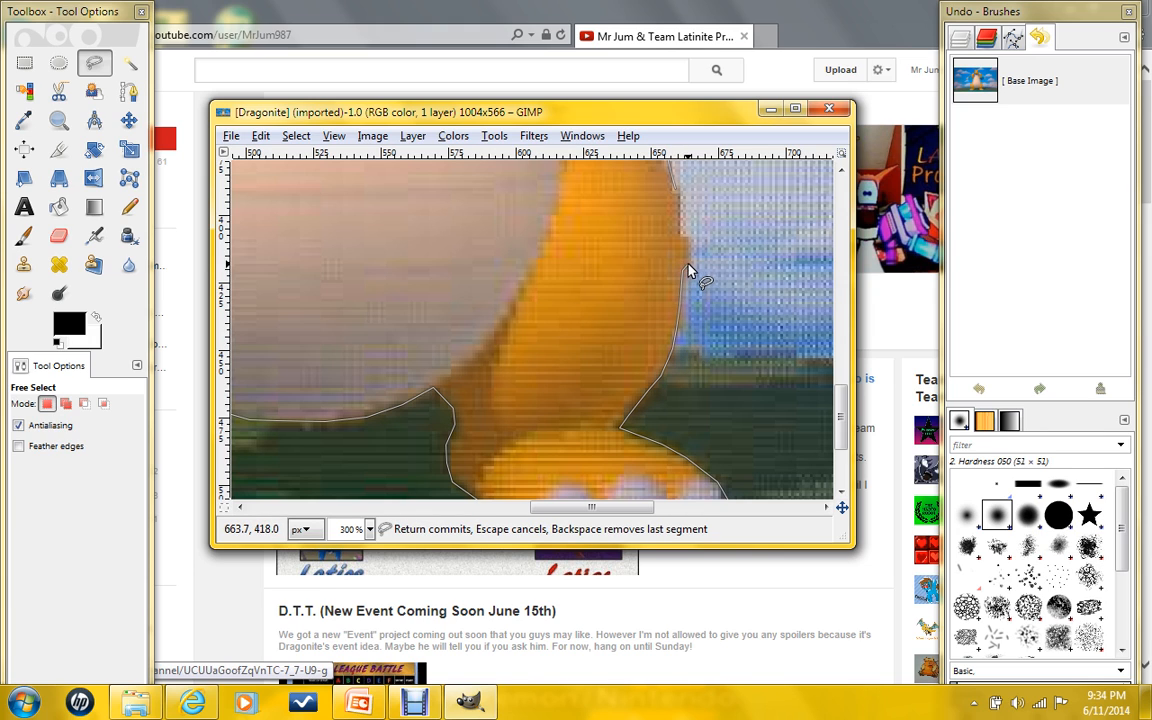
left_click(678, 229)
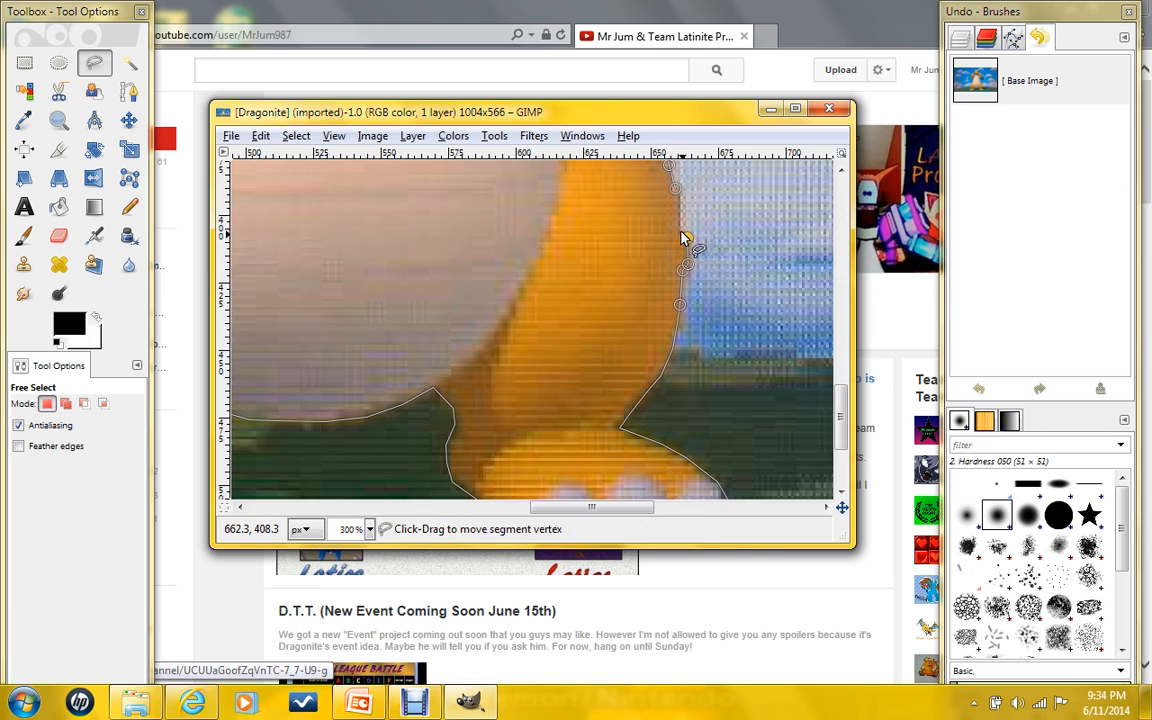
left_click(675, 190)
key("Return")
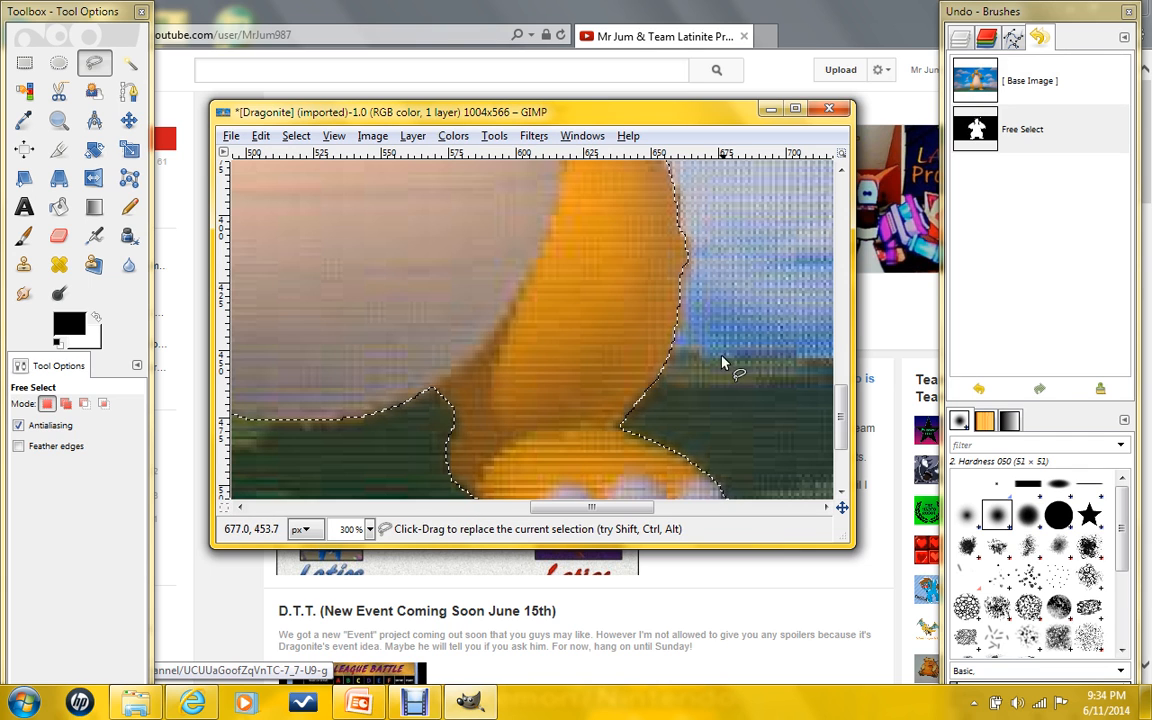
Fit the whole image in the window and cut the selected Dragonite figure to the clipboard.
key("shift+ctrl+j")
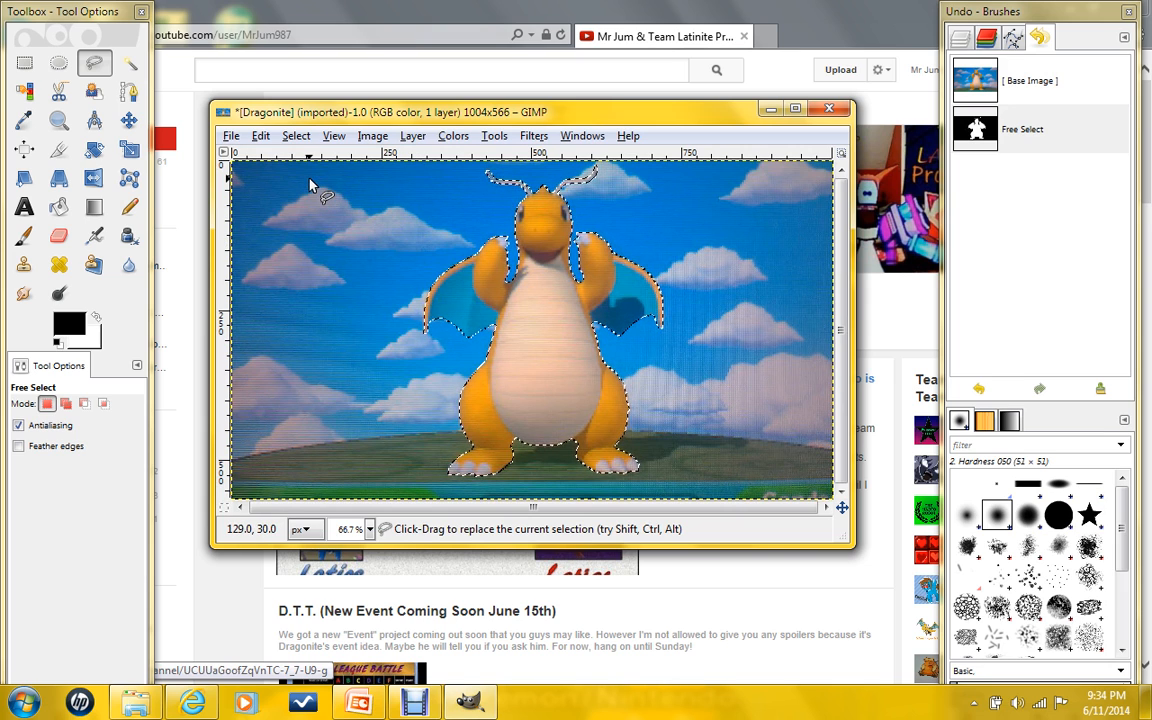
left_click(260, 137)
left_click(284, 246)
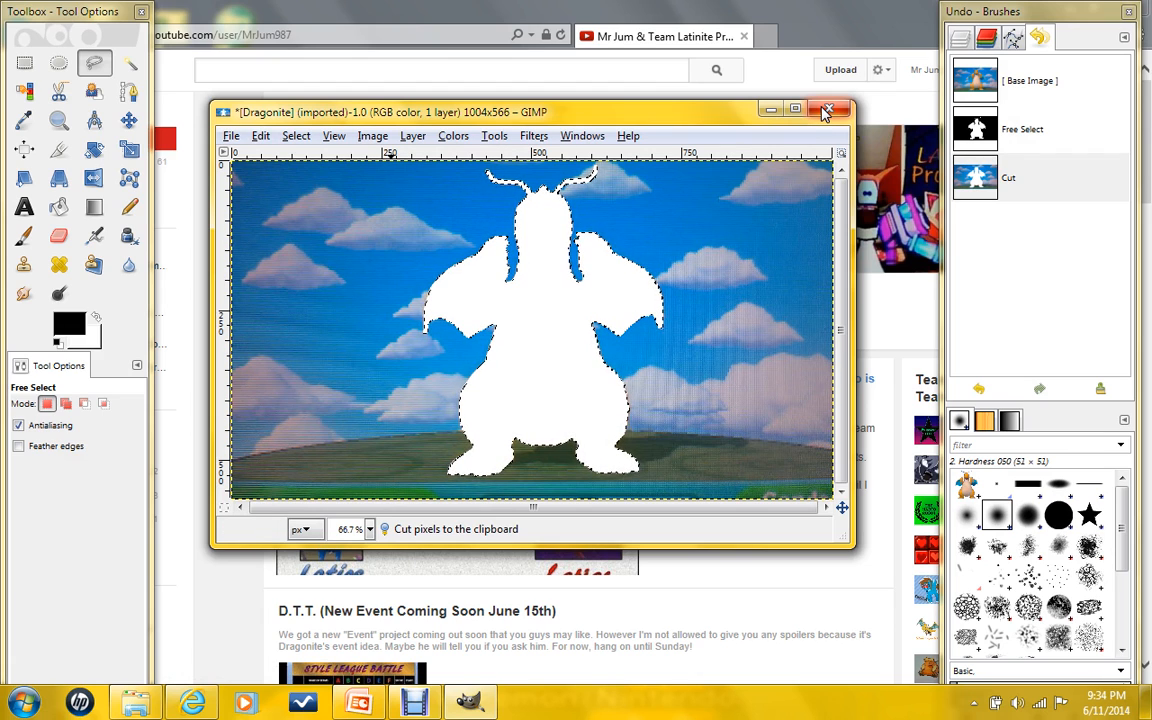
Select the entire image and clear the remaining sky background.
left_click(260, 136)
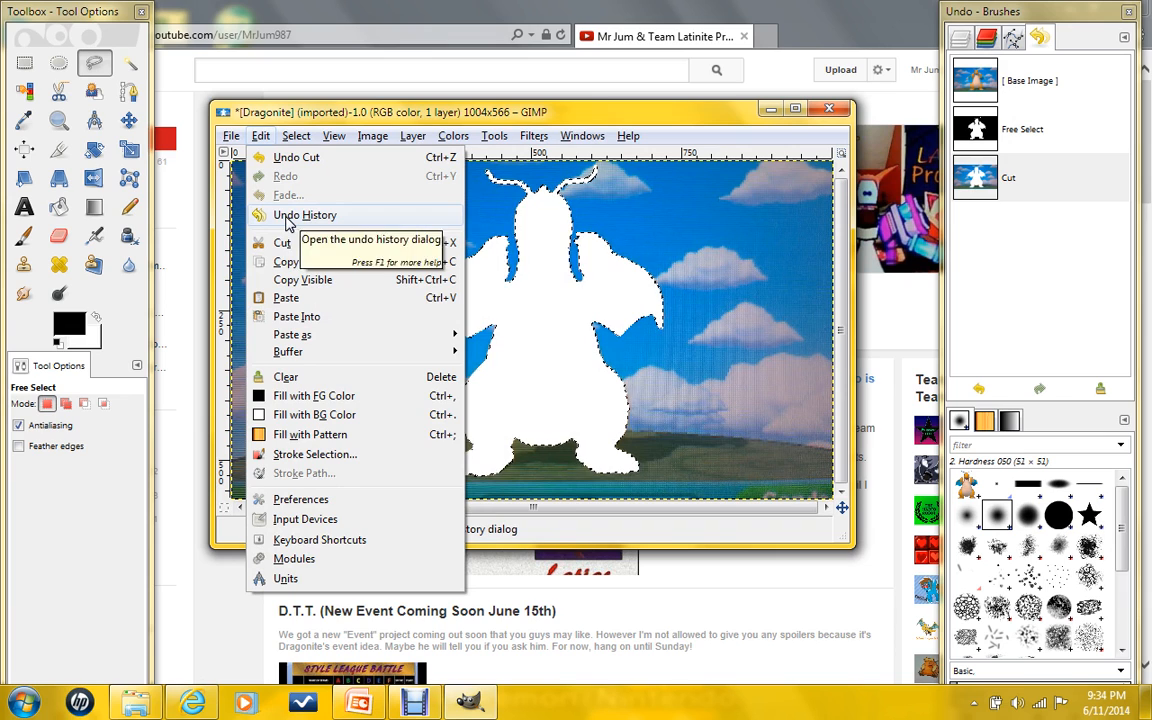
mouse_move(296, 136)
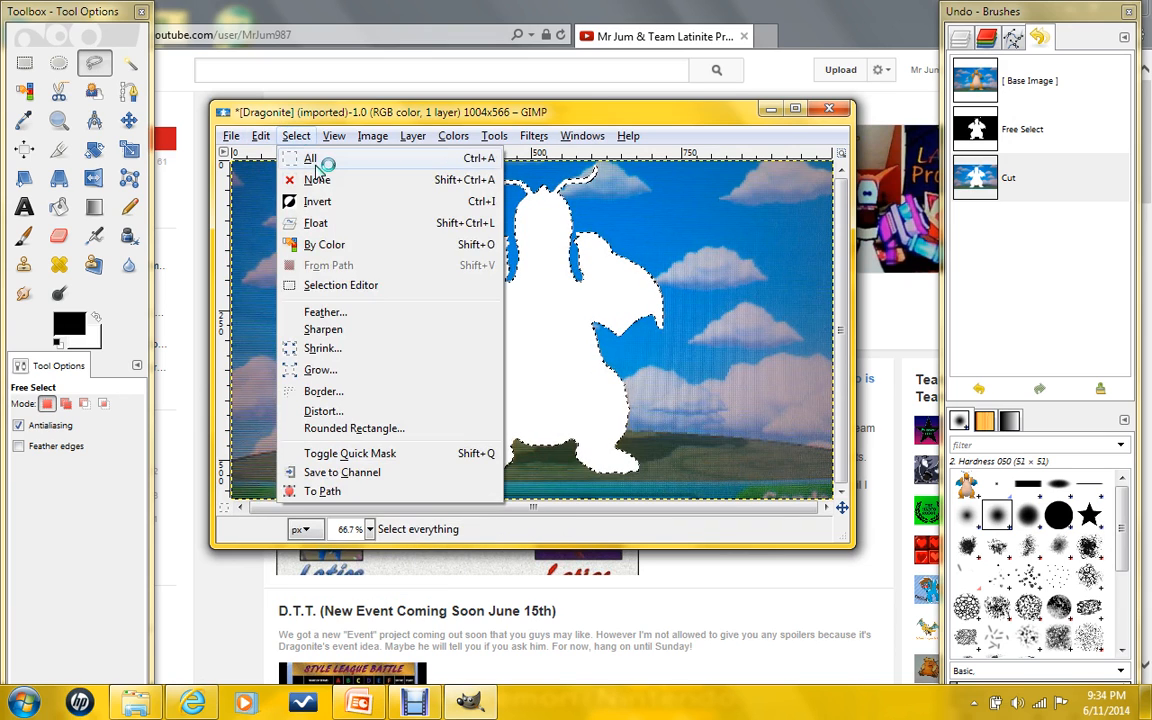
left_click(310, 158)
key("Delete")
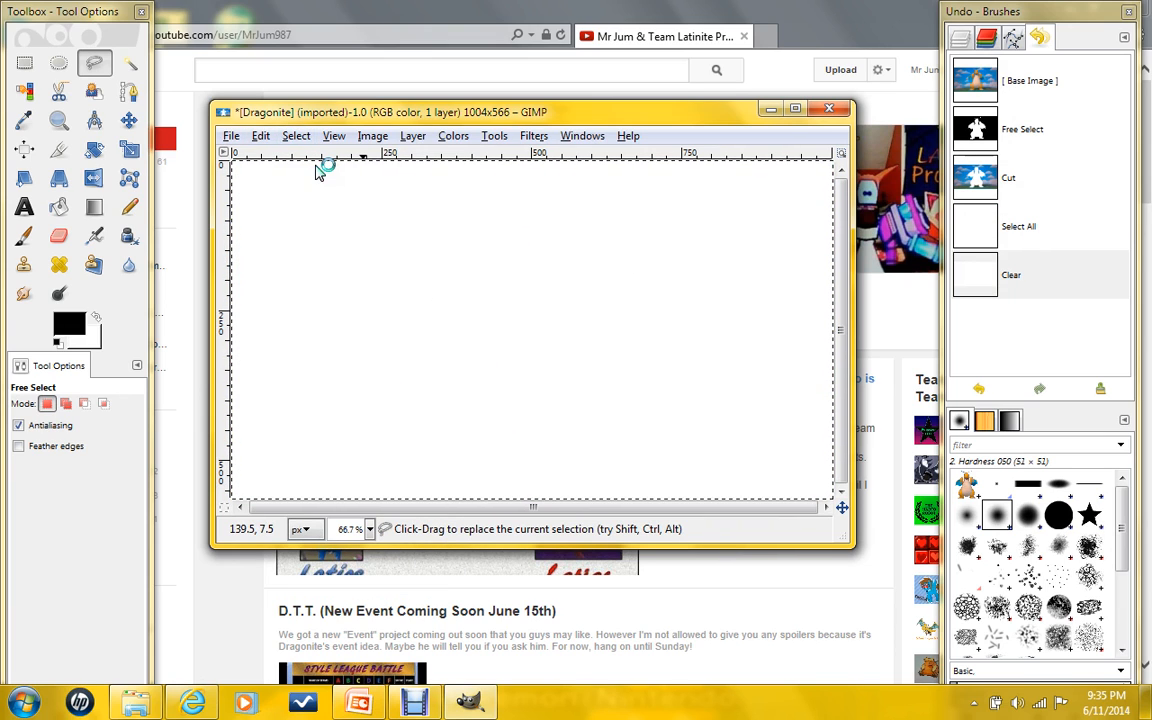
scroll(378, 247, "down", 1)
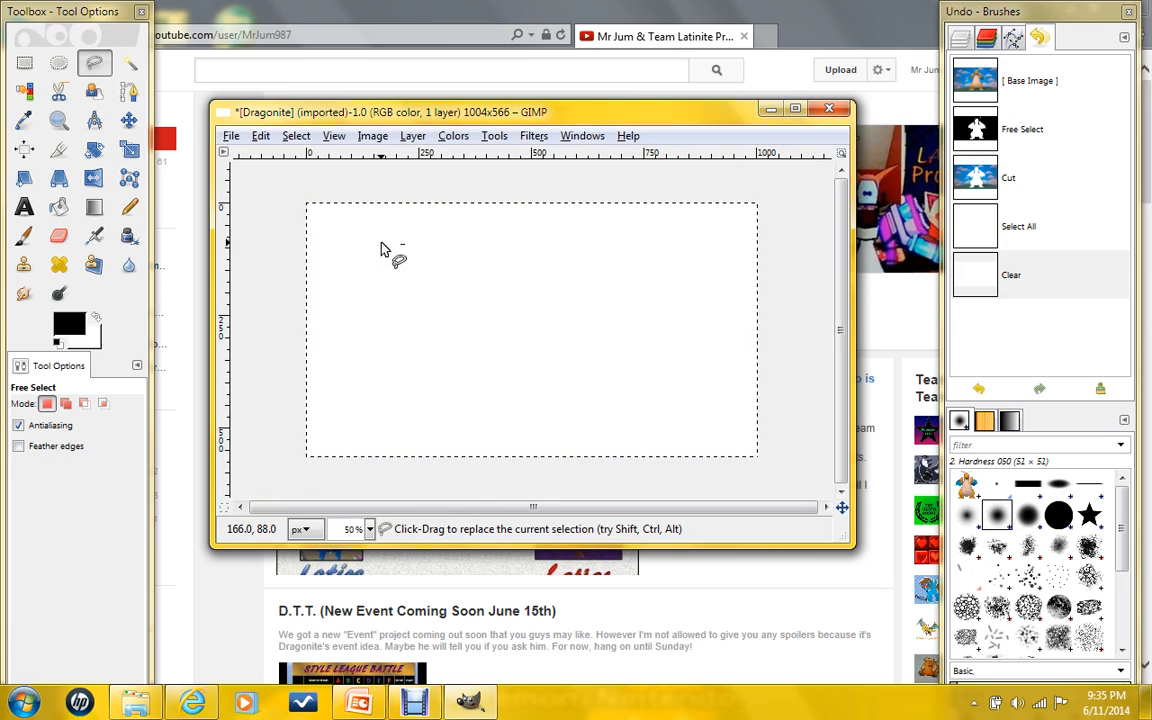
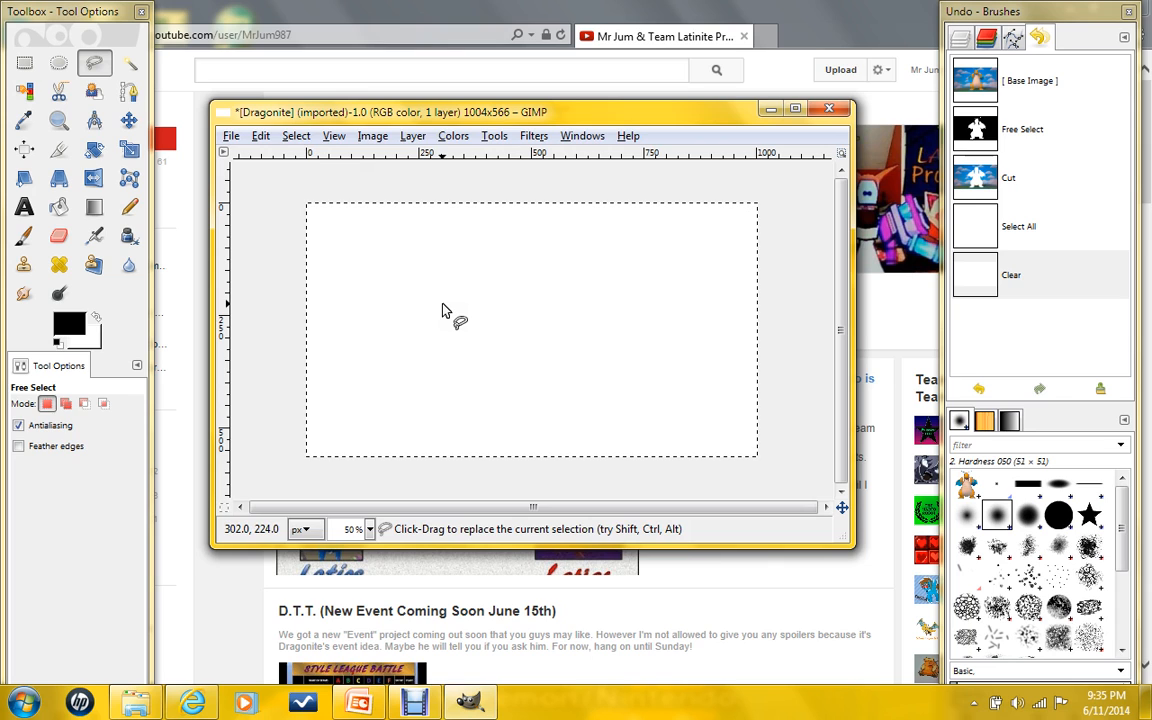
Close the emptied Dragonite image without saving and create a new image from the cut-out figure on the clipboard.
left_click(825, 112)
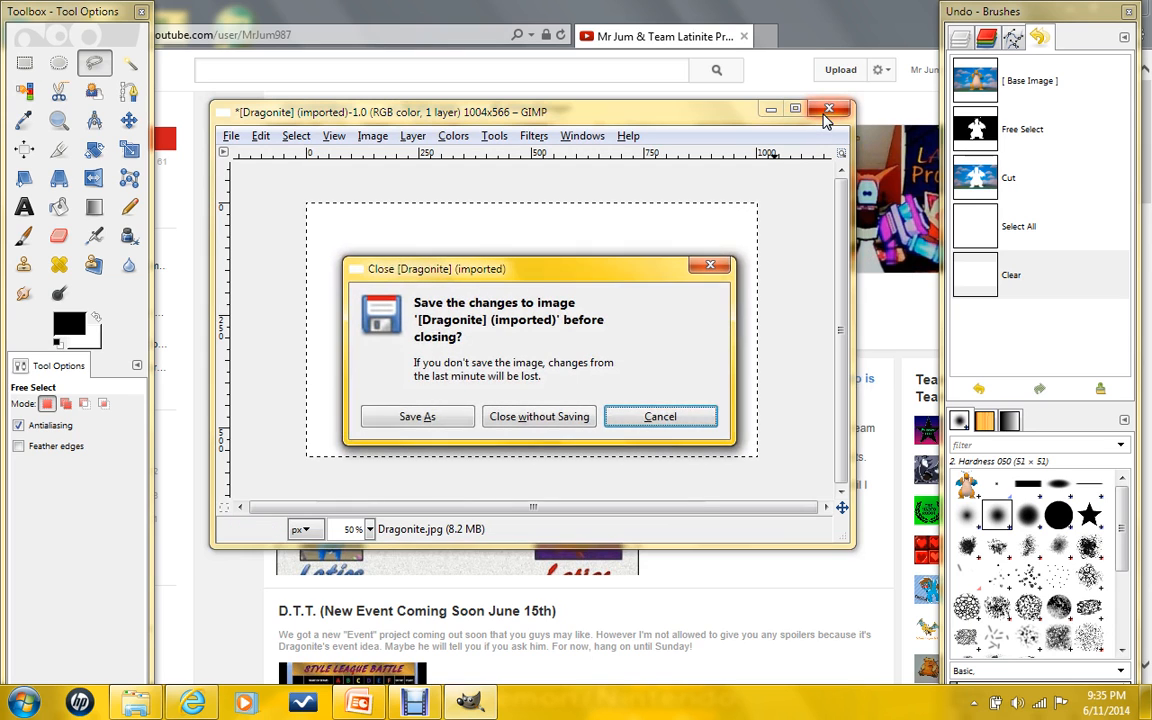
left_click(515, 425)
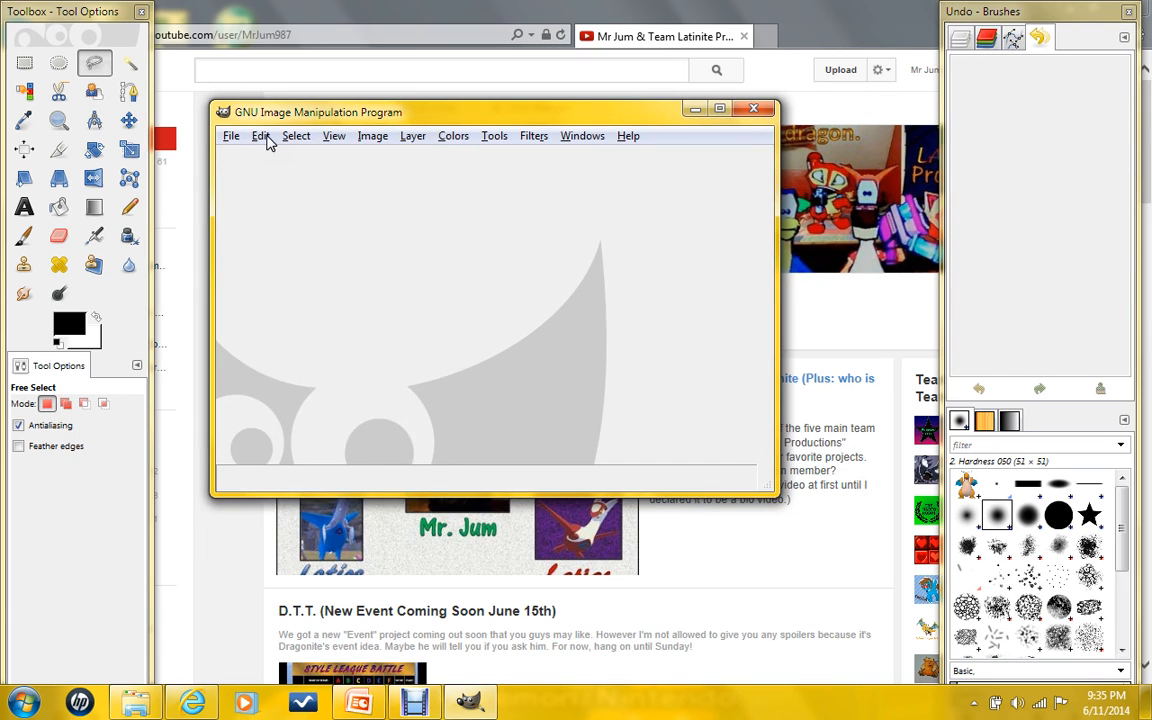
left_click(268, 143)
left_click(315, 298)
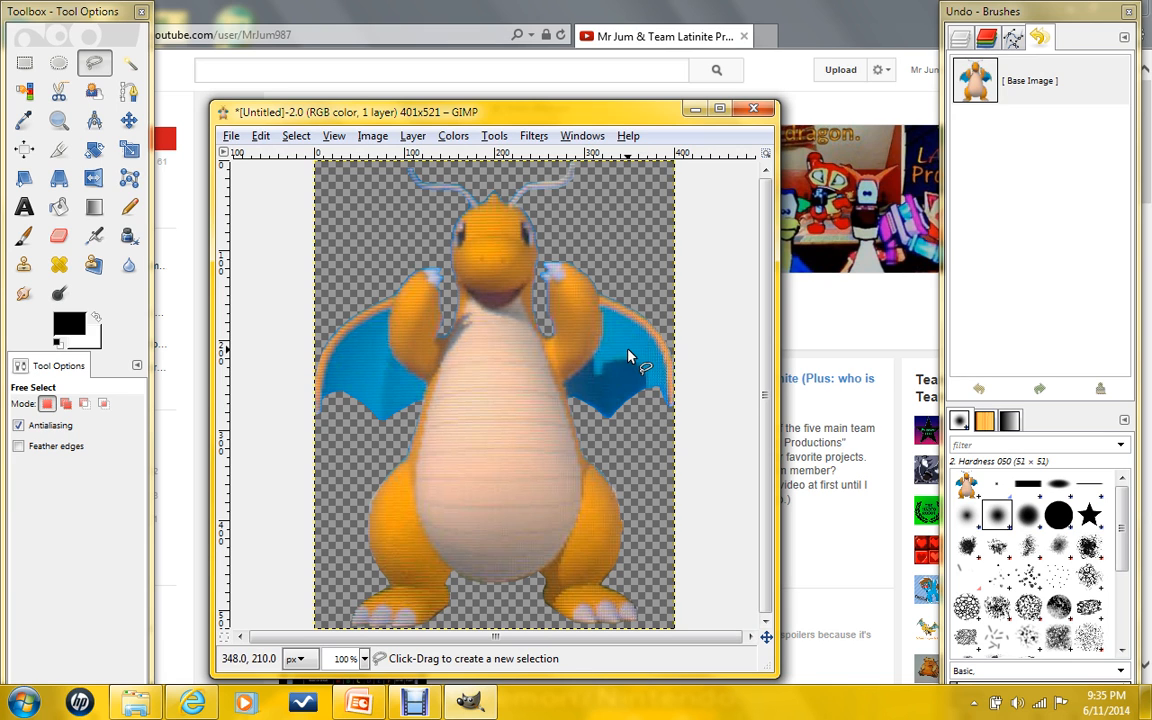
Outline the blue fringe beneath the lower edge of the figure's right-hand wing with Free Select and clear it.
scroll(607, 297, "up", 1)
scroll(607, 297, "up", 2)
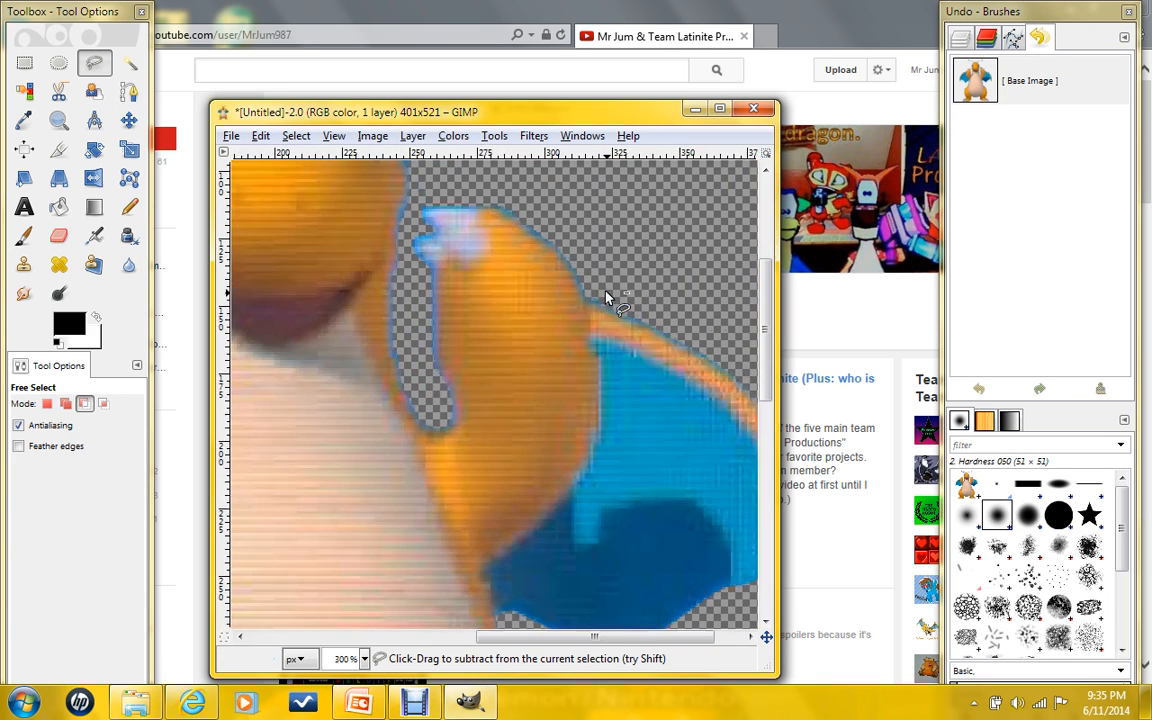
left_click_drag(688, 637, 720, 637)
scroll(738, 561, "down", 1)
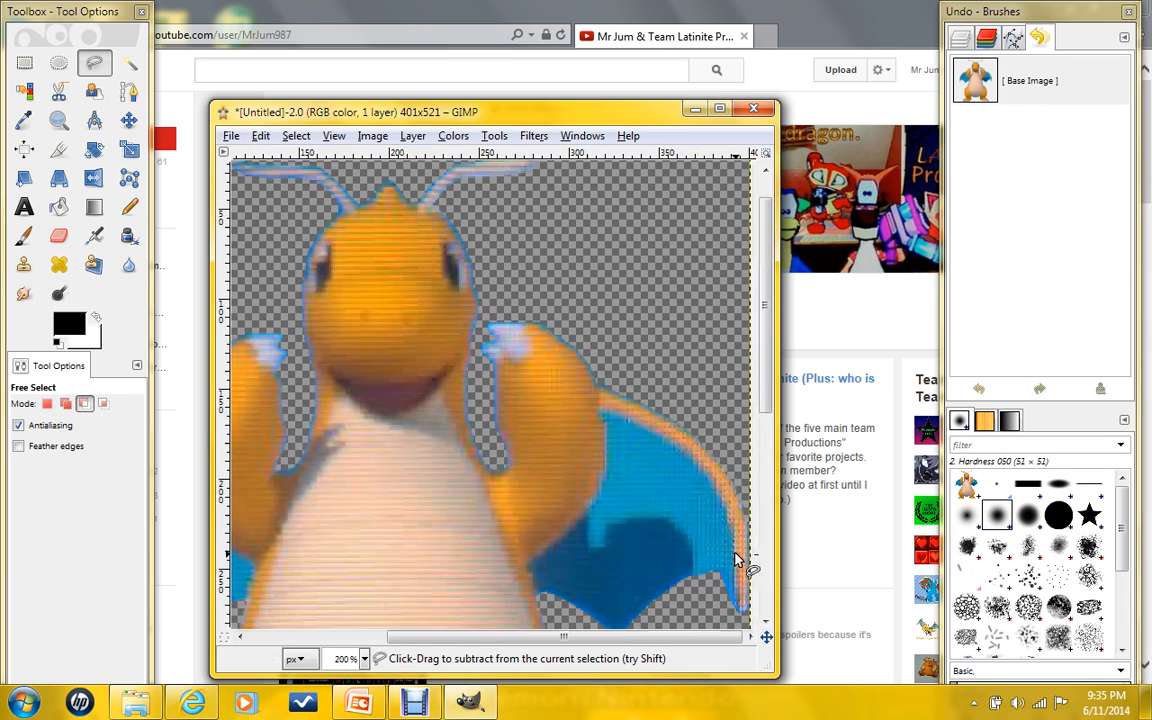
scroll(697, 556, "down", 3)
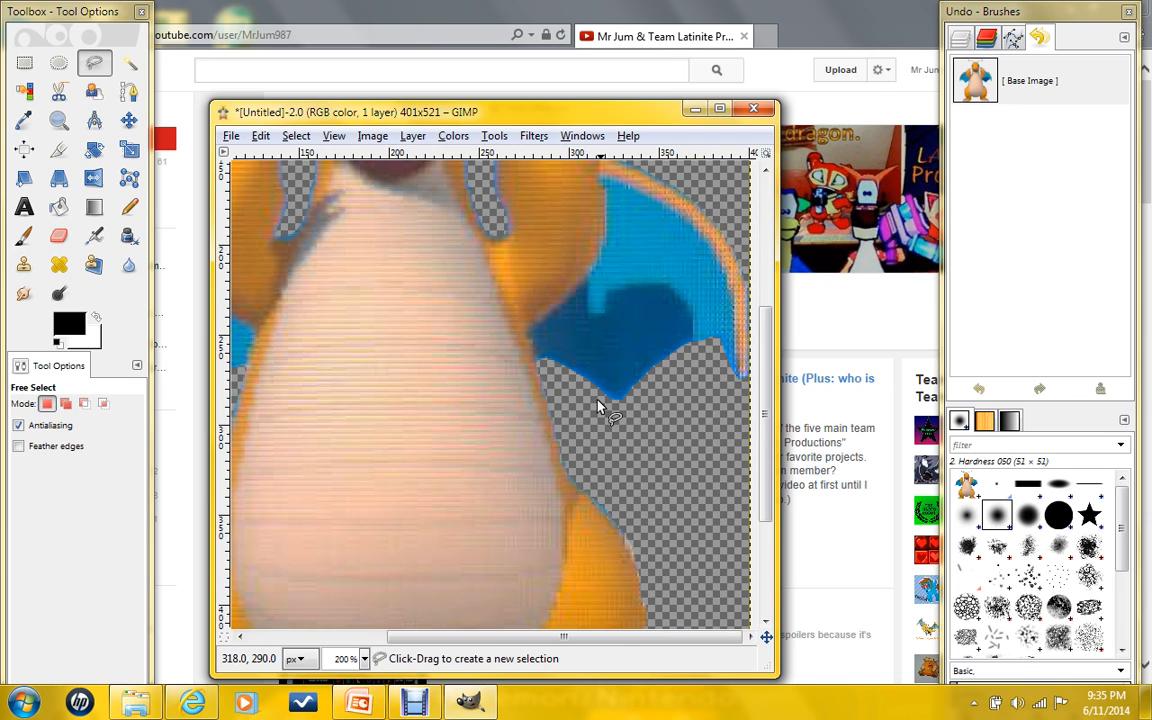
scroll(600, 405, "up", 3, "ctrl")
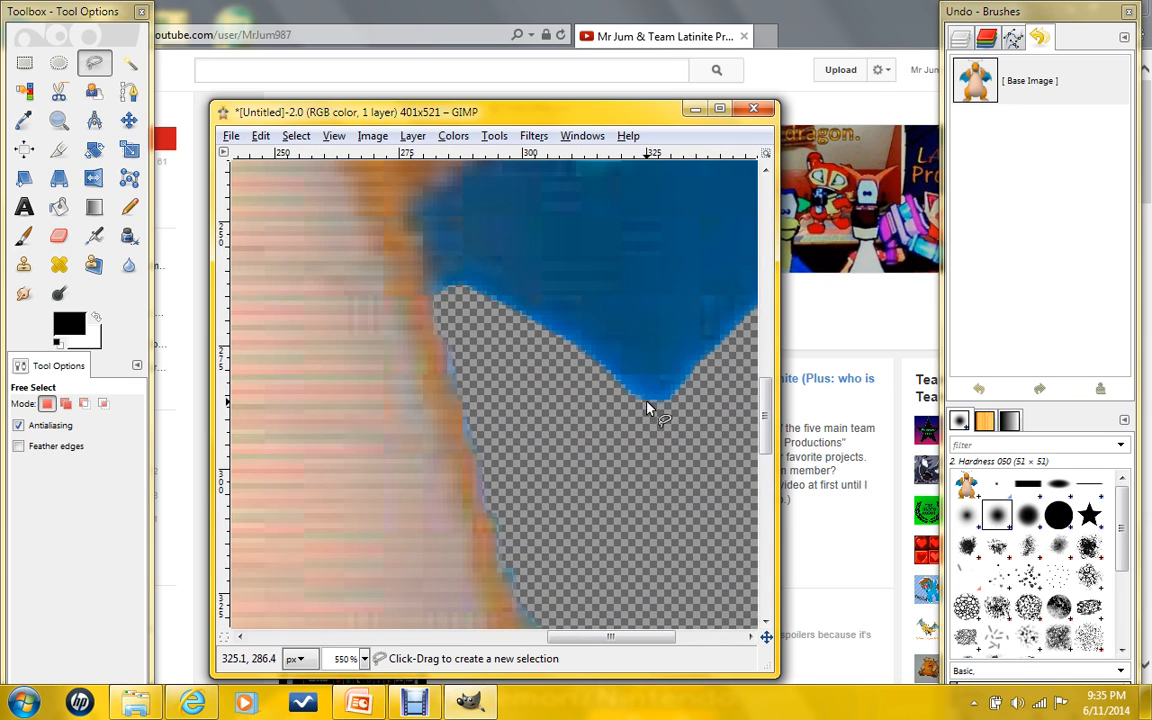
left_click(646, 401)
left_click(611, 369)
left_click(550, 325)
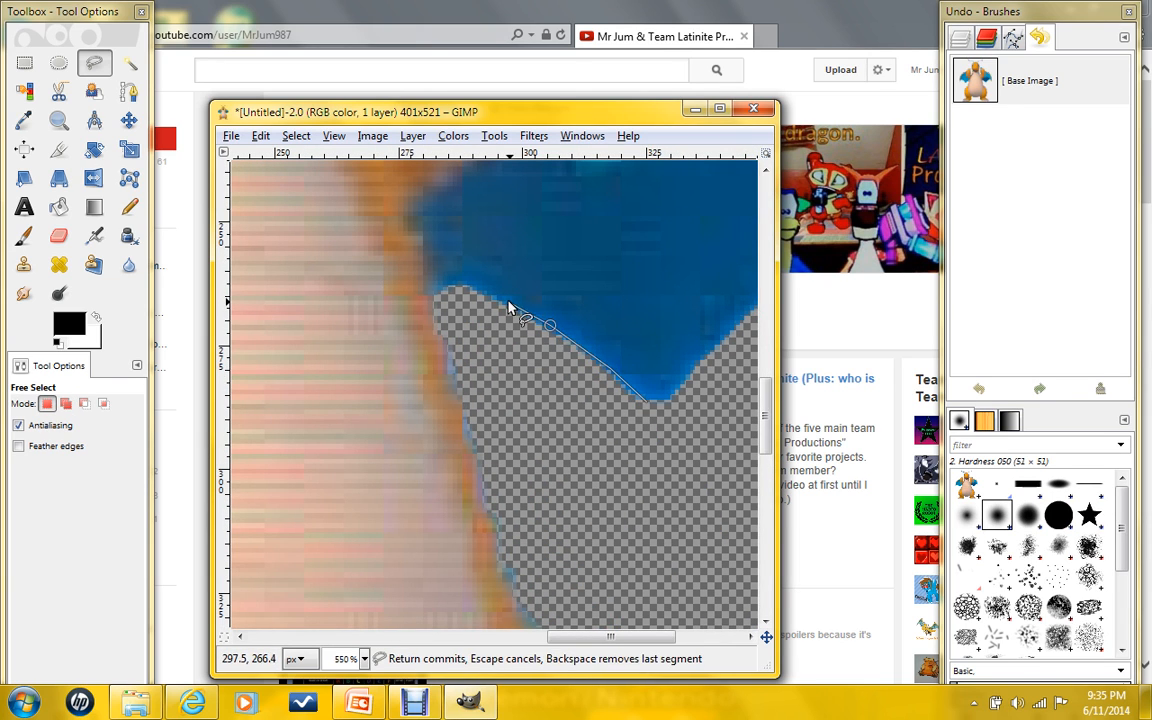
left_click(495, 302)
left_click(509, 377)
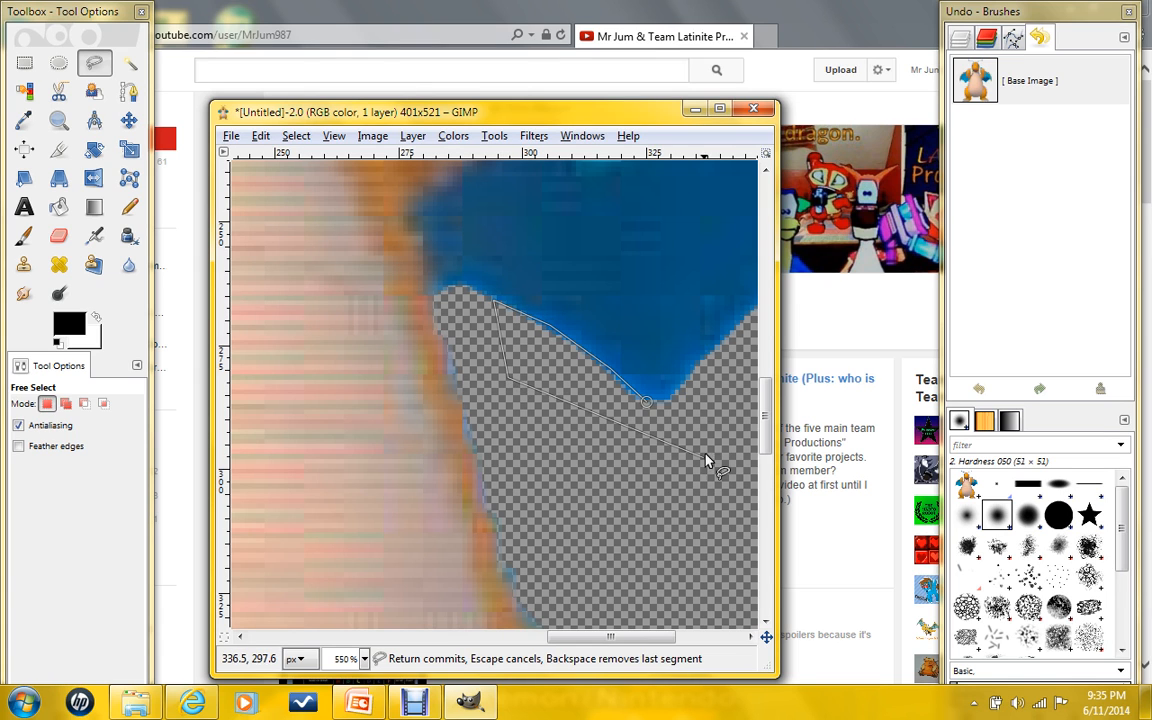
left_click(648, 405)
key("Delete")
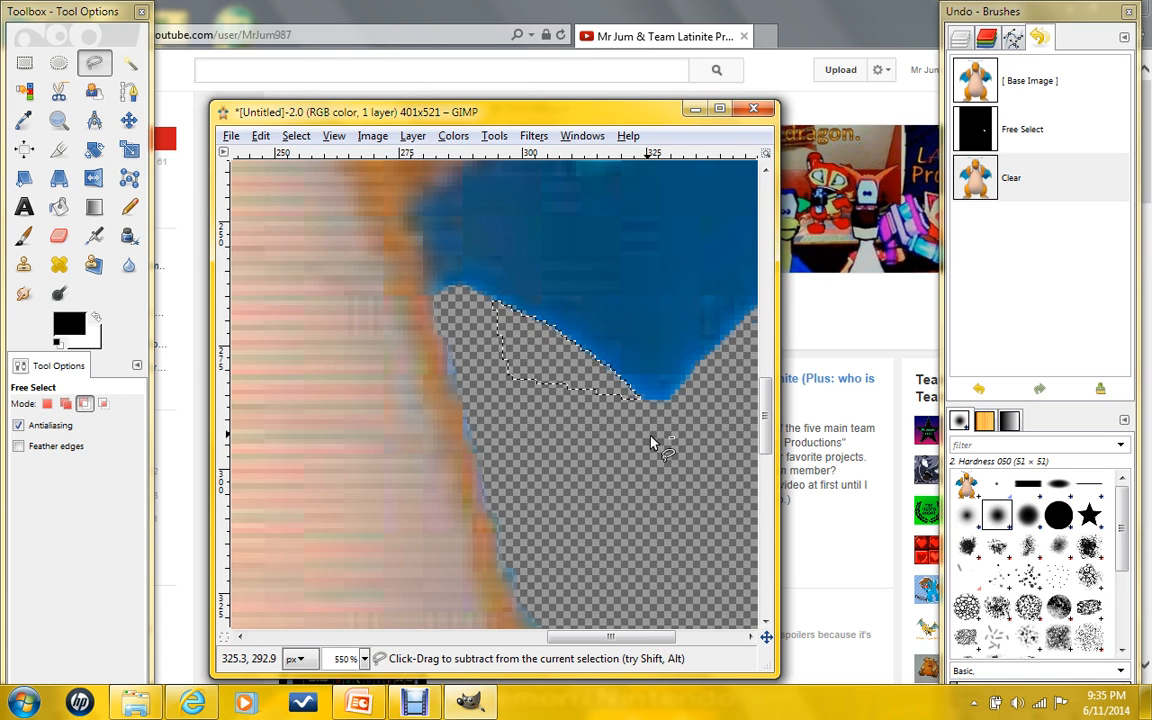
Outline the blue fringe along the upper outer edge of the right-hand thigh with Free Select and clear it.
scroll(651, 443, "down", 3)
left_click_drag(650, 638, 673, 628)
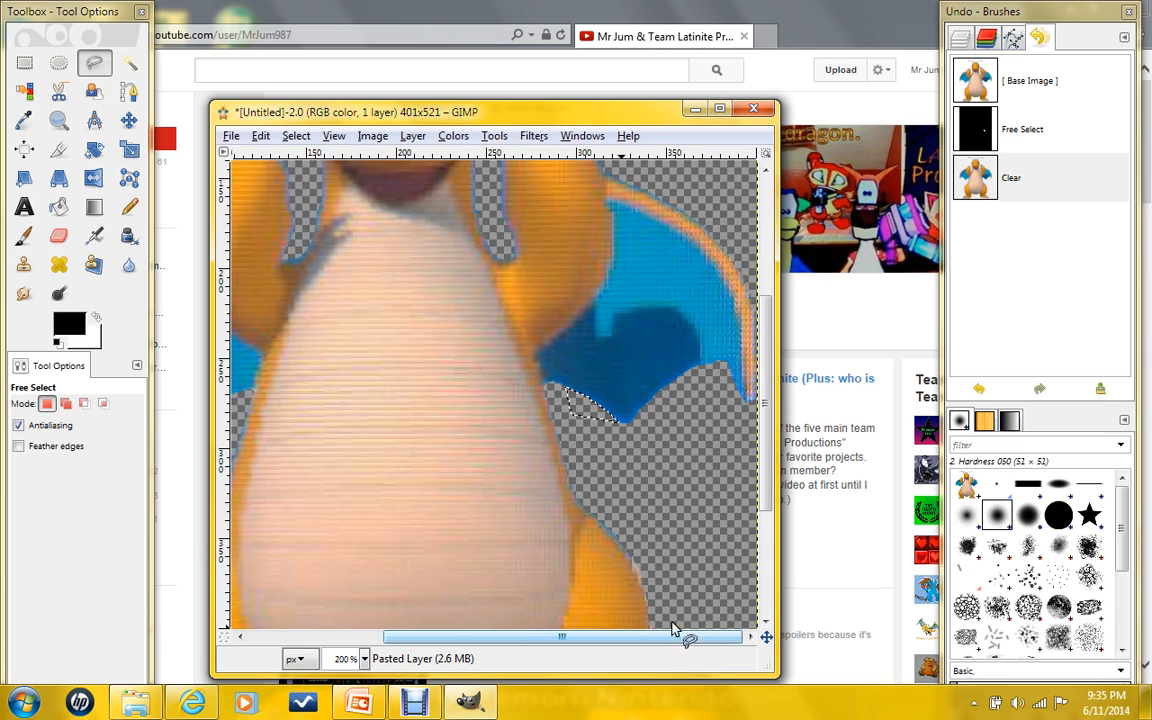
scroll(636, 480, "down", 3)
scroll(632, 335, "up", 3)
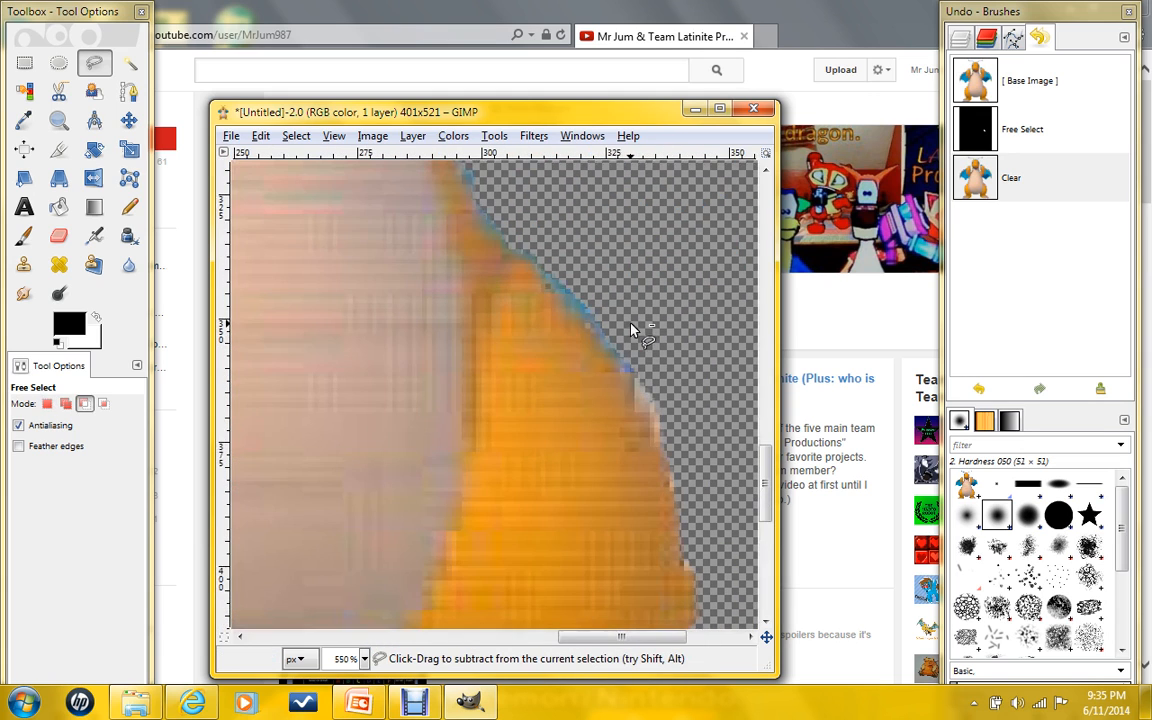
left_click(641, 377)
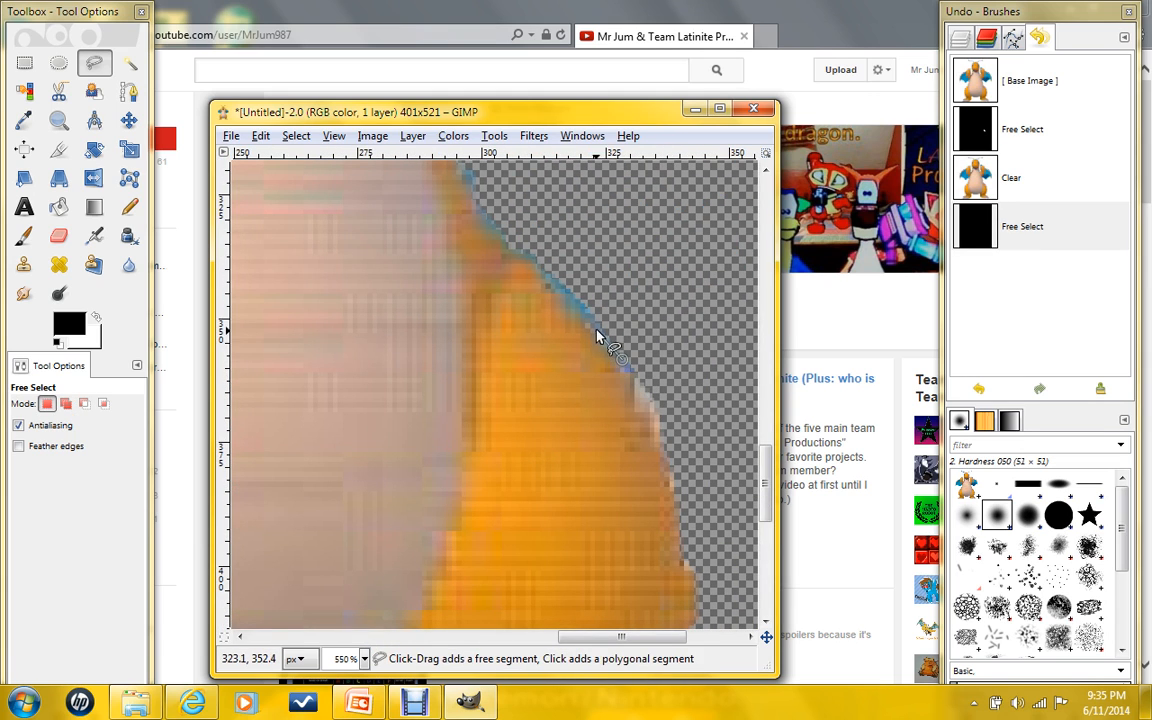
left_click(596, 327)
left_click(560, 294)
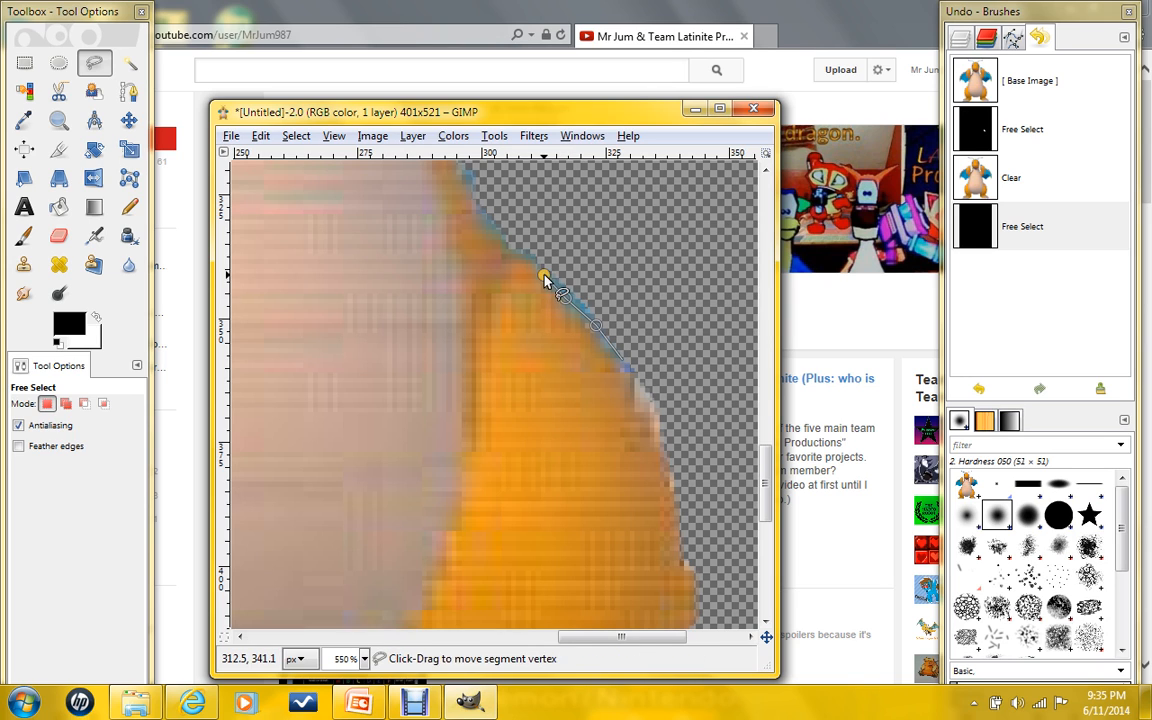
left_click(525, 250)
left_click(516, 192)
left_click(692, 229)
left_click(620, 361)
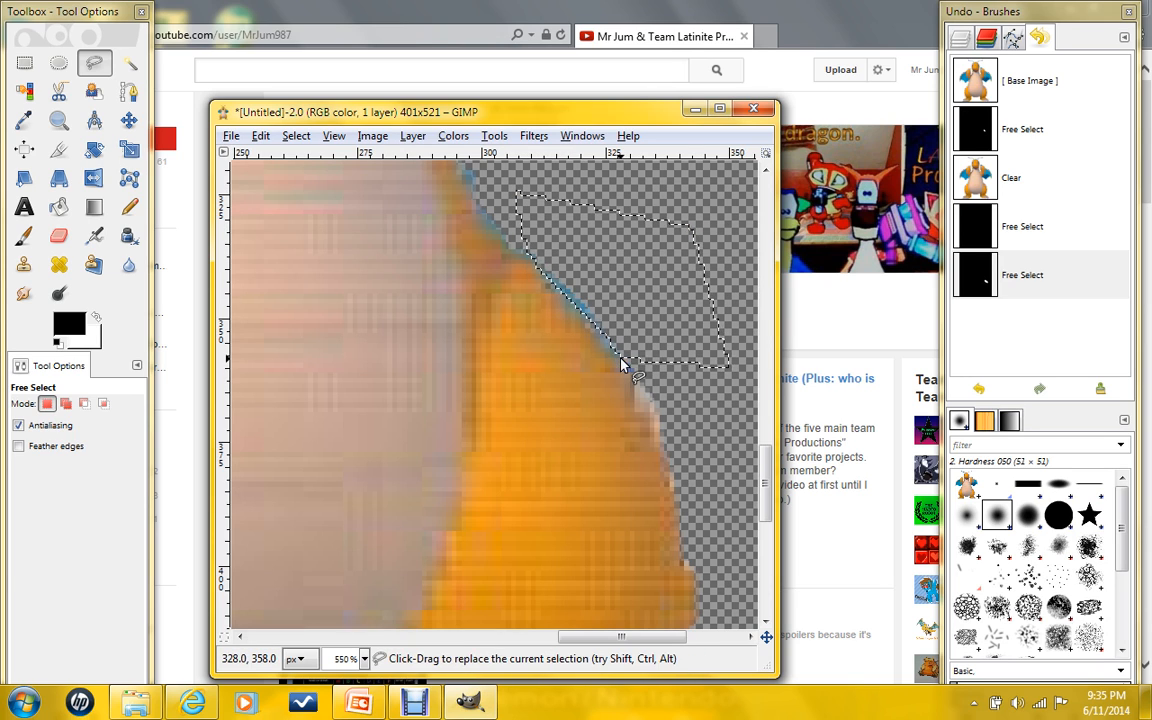
key("Delete")
Outline the small strip of fringe beside the belly just above the right-hand thigh and clear it.
scroll(612, 309, "up", 3)
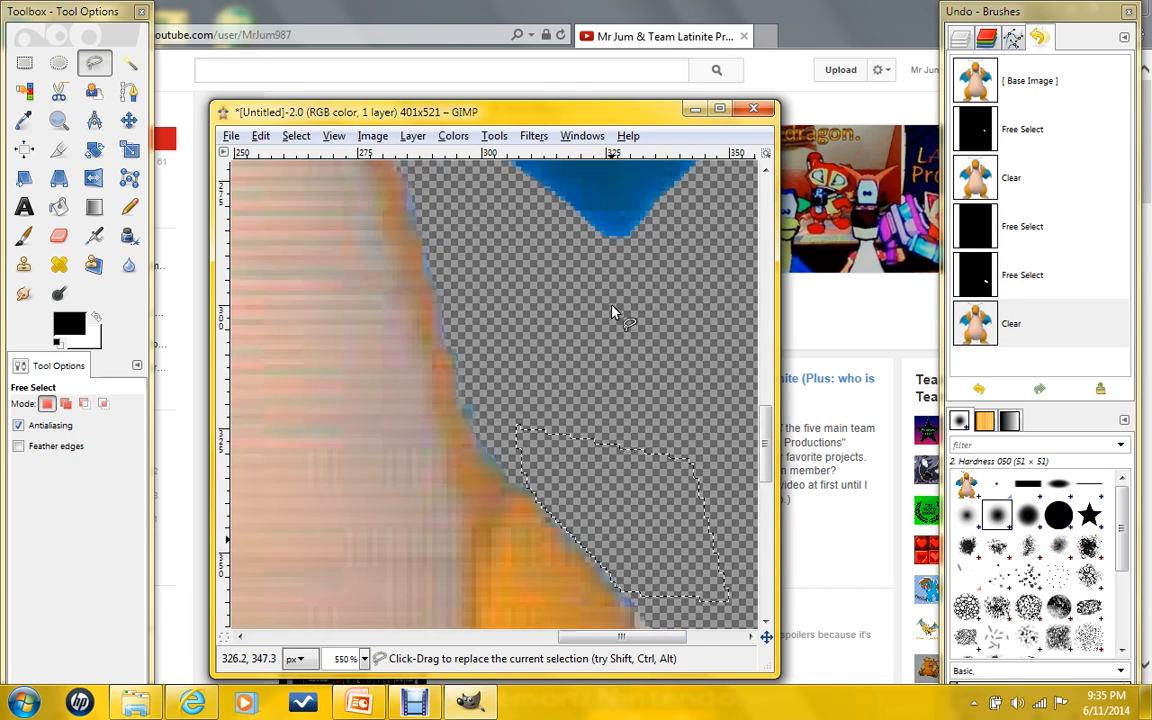
left_click(477, 428)
left_click(459, 396)
left_click(493, 360)
left_click(545, 387)
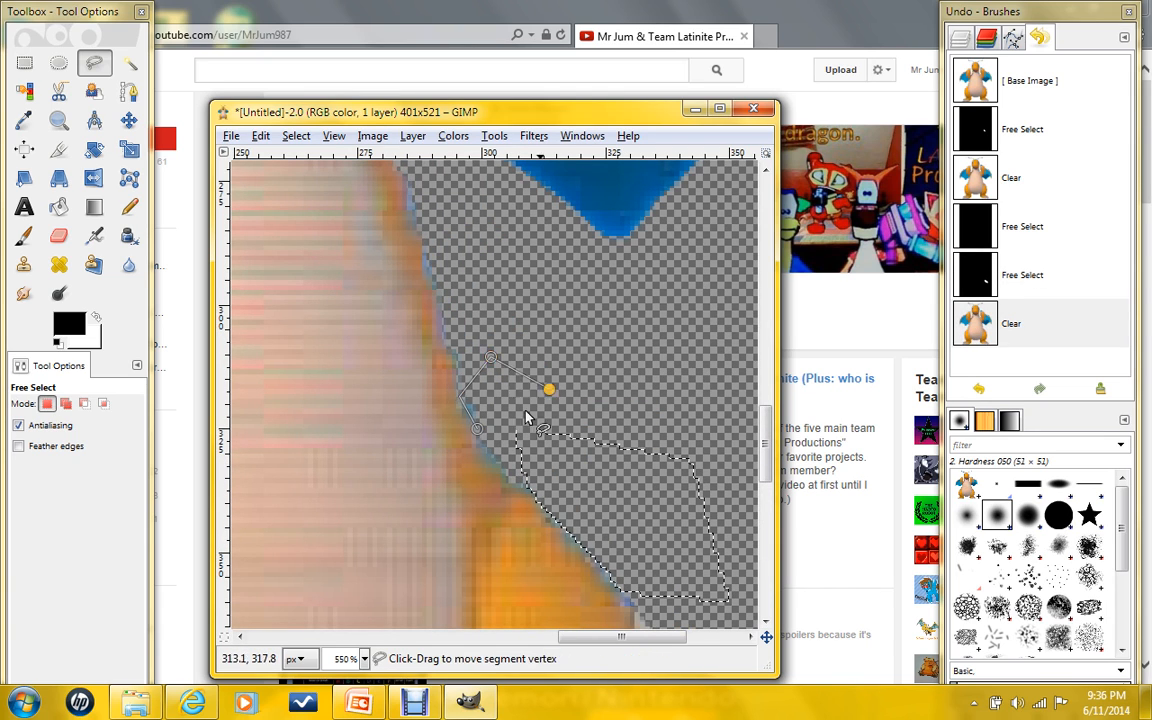
left_click(477, 428)
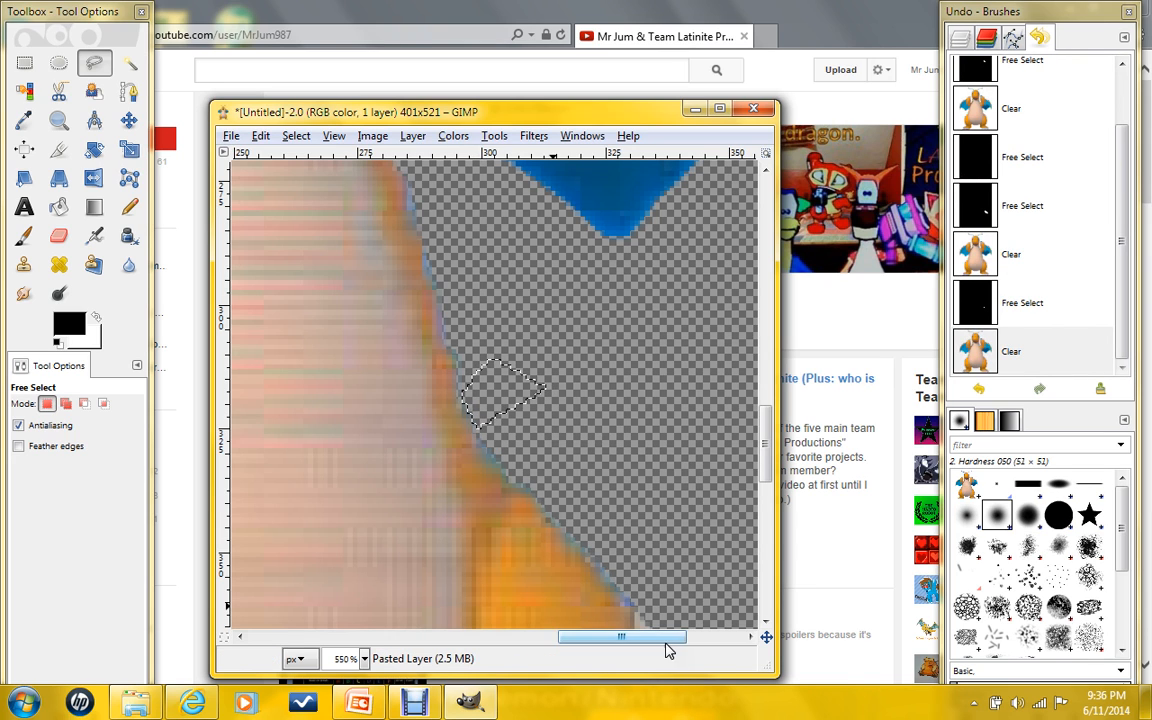
Outline the blue fringe along the middle of the right-hand wing's upper edge with Free Select and clear it.
left_click_drag(664, 640, 723, 640)
scroll(653, 350, "up", 2)
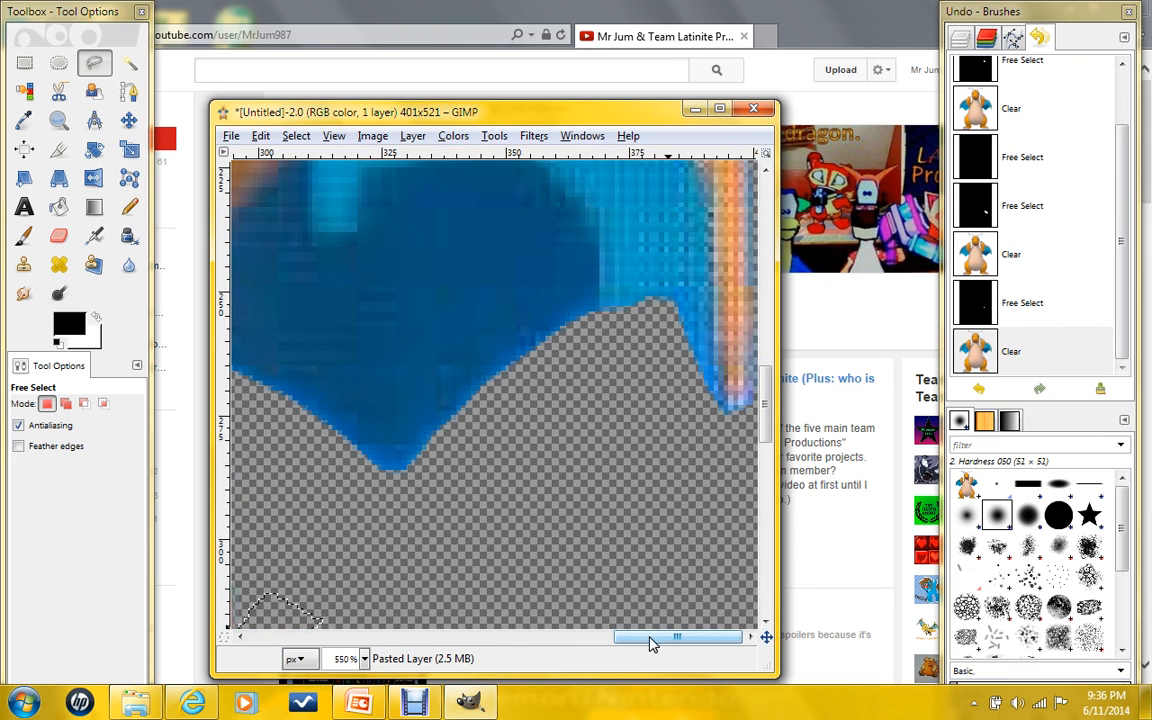
scroll(722, 449, "down", 2, "ctrl")
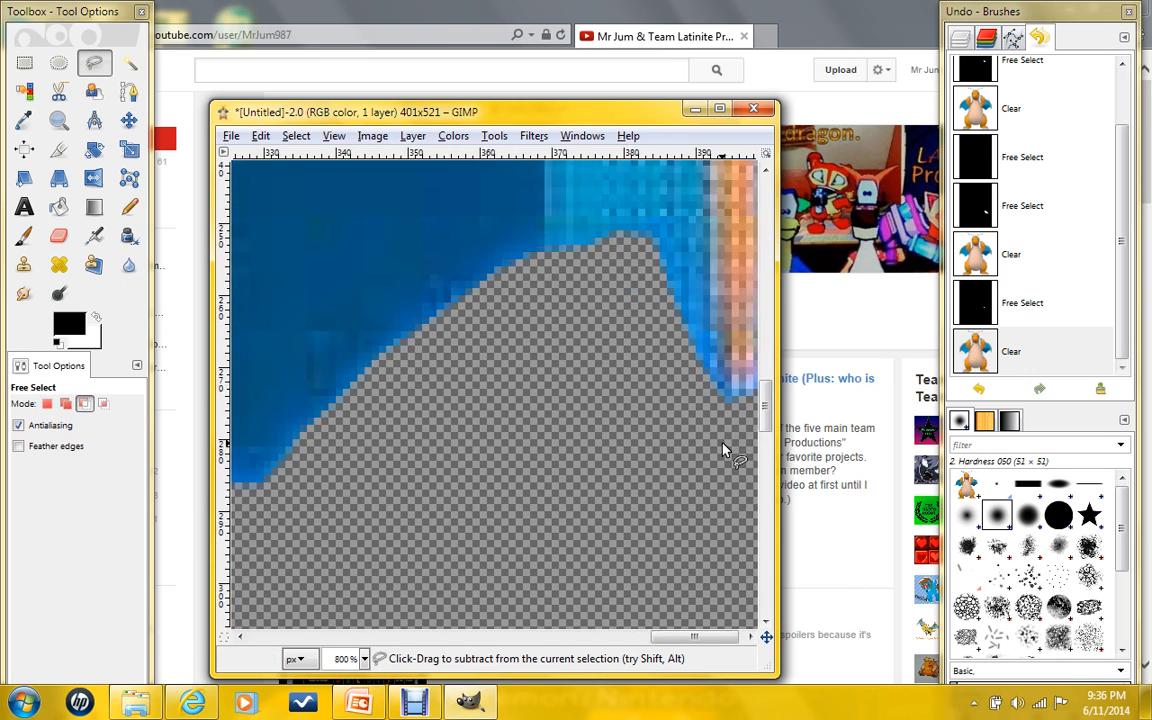
scroll(712, 447, "up", 2)
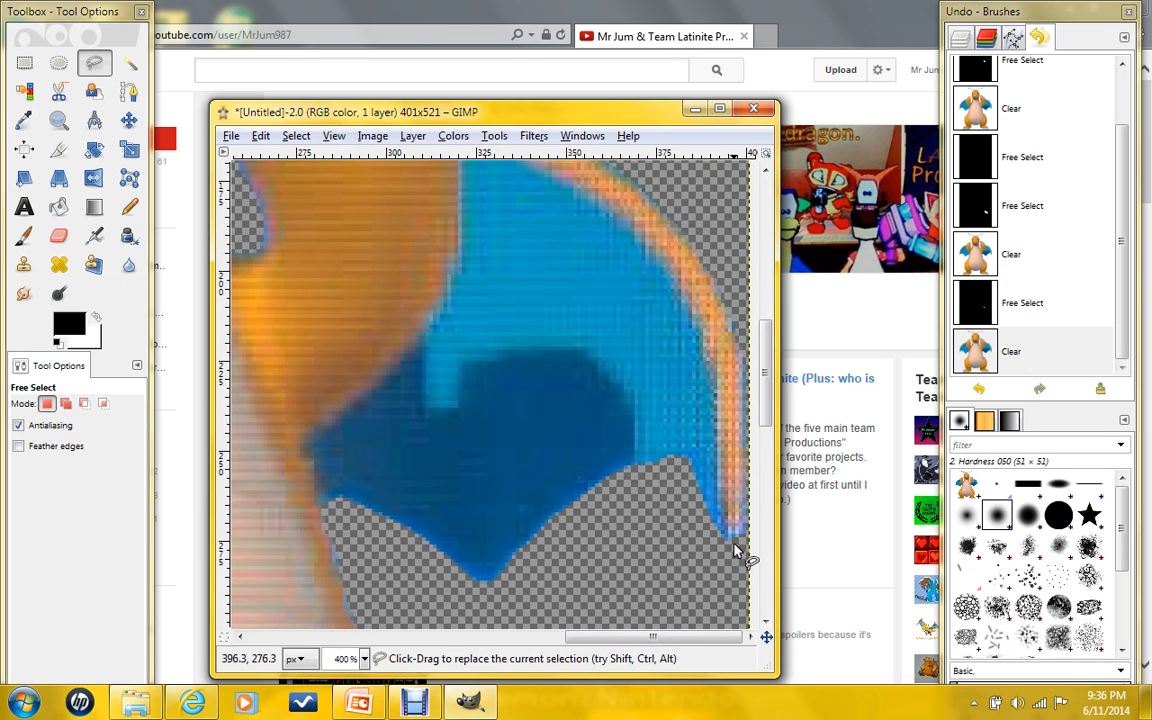
scroll(715, 410, "down", 3, "ctrl")
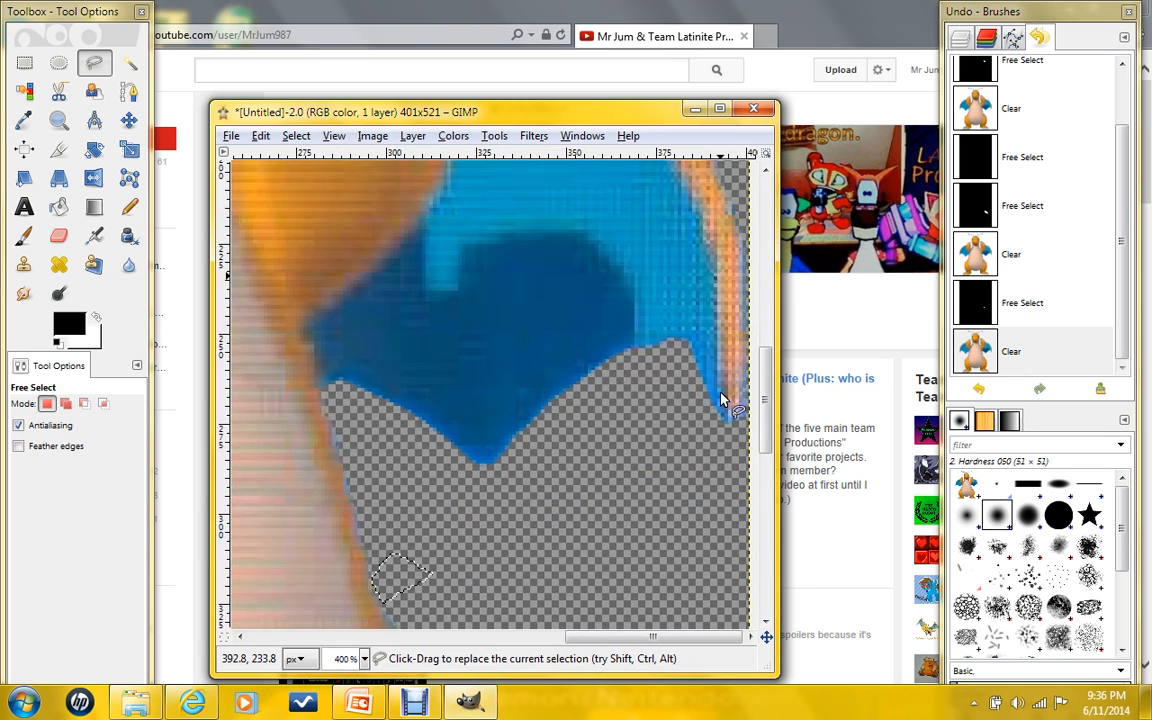
scroll(712, 404, "down", 1, "ctrl")
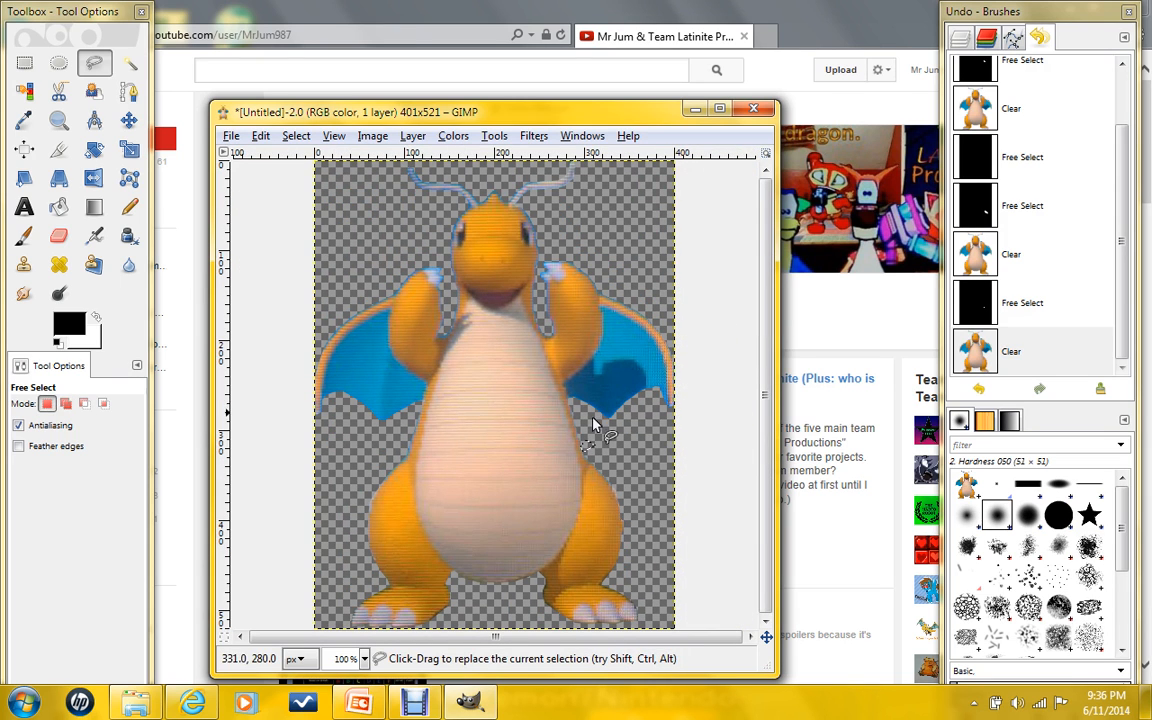
scroll(659, 333, "up", 7, "ctrl")
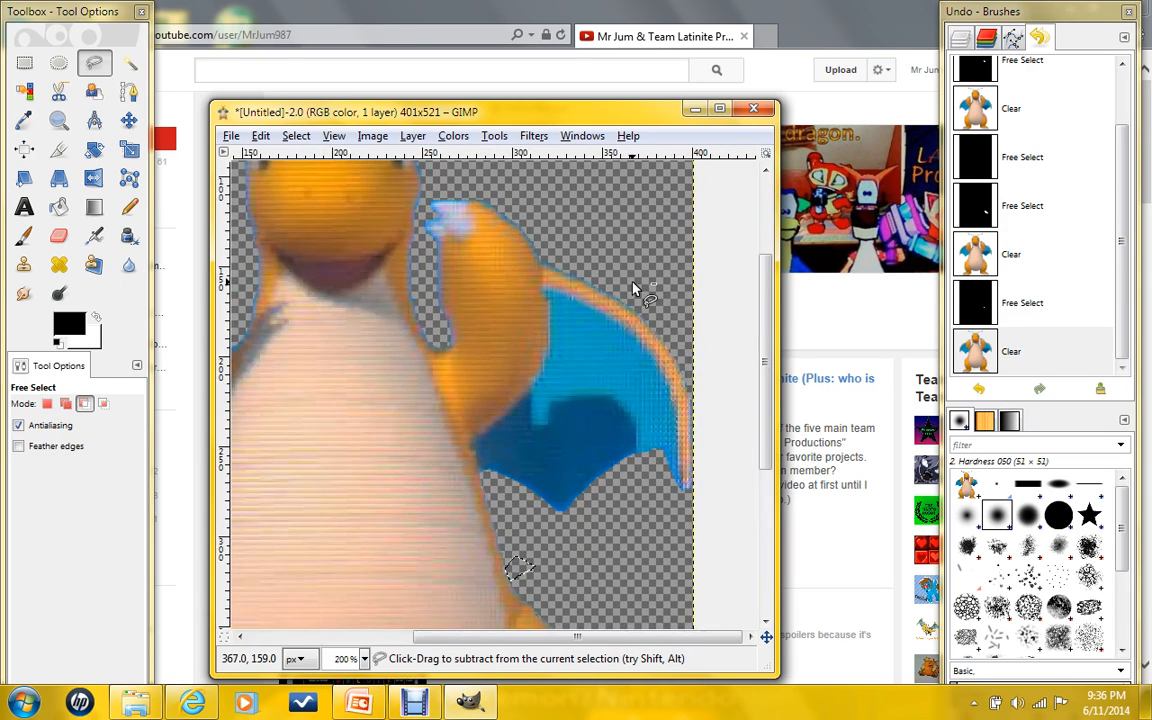
left_click(740, 533)
left_click(673, 473)
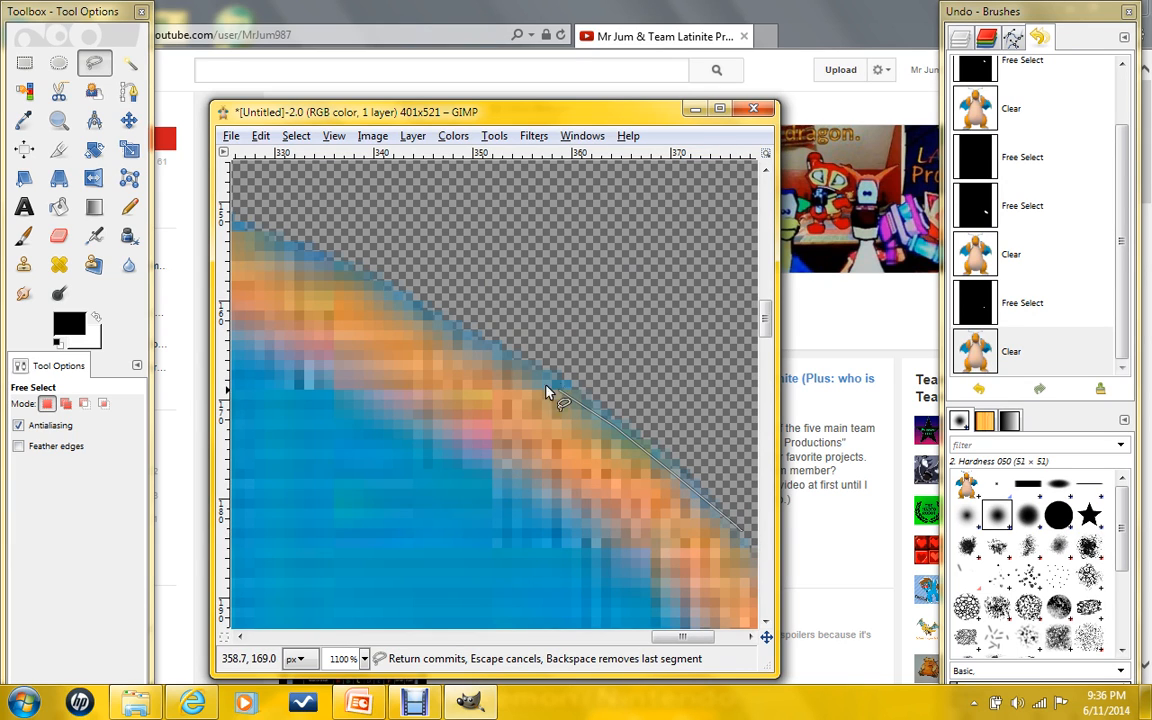
left_click_drag(443, 336, 387, 298)
left_click(347, 242)
left_click(742, 430)
left_click(742, 532)
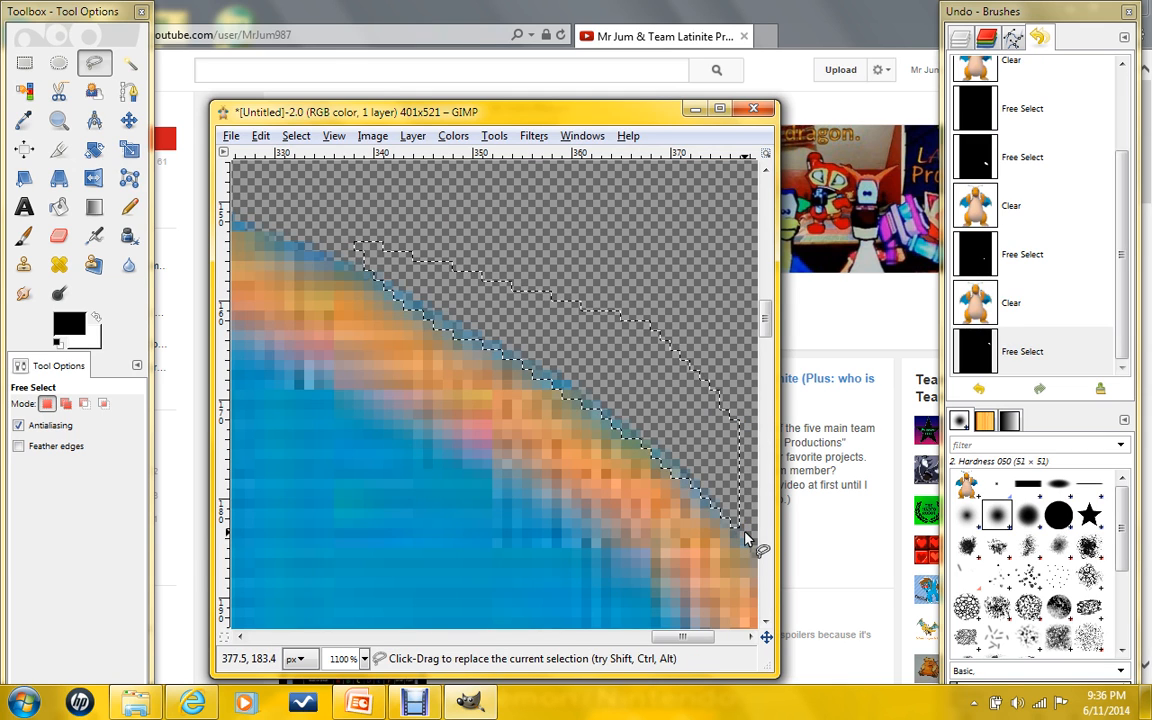
key("Delete")
Outline the next stretch of blue fringe on the wing's upper edge towards the arm and clear it.
left_click_drag(699, 638, 676, 638)
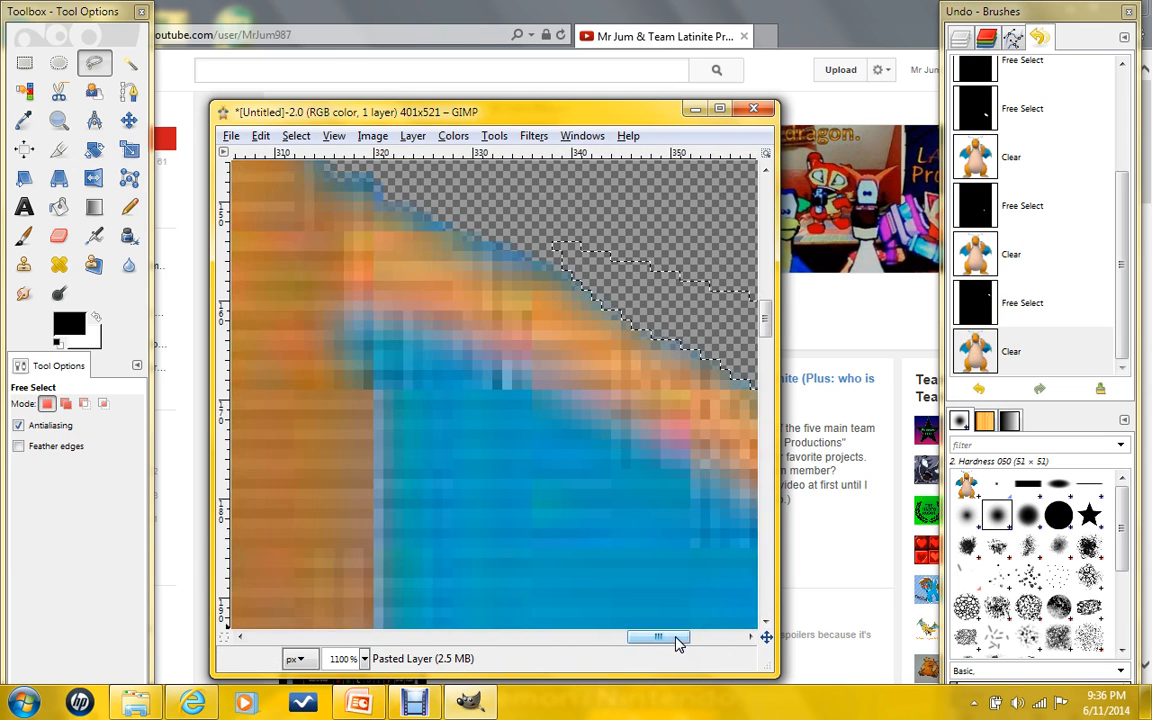
left_click(578, 275)
left_click_drag(518, 270, 455, 237)
left_click(386, 206)
left_click(415, 182)
left_click(578, 243)
left_click(580, 273)
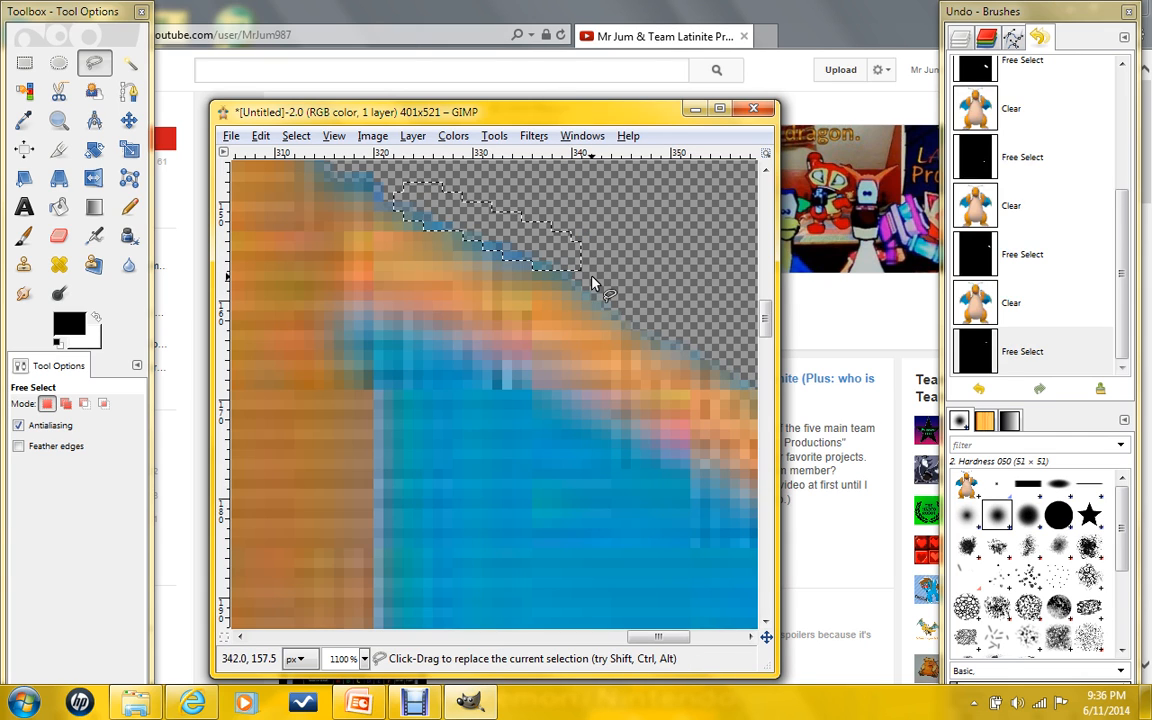
key("Delete")
Outline the blue fringe in the notch where the right-hand wing meets the arm and clear it.
scroll(596, 283, "up", 5)
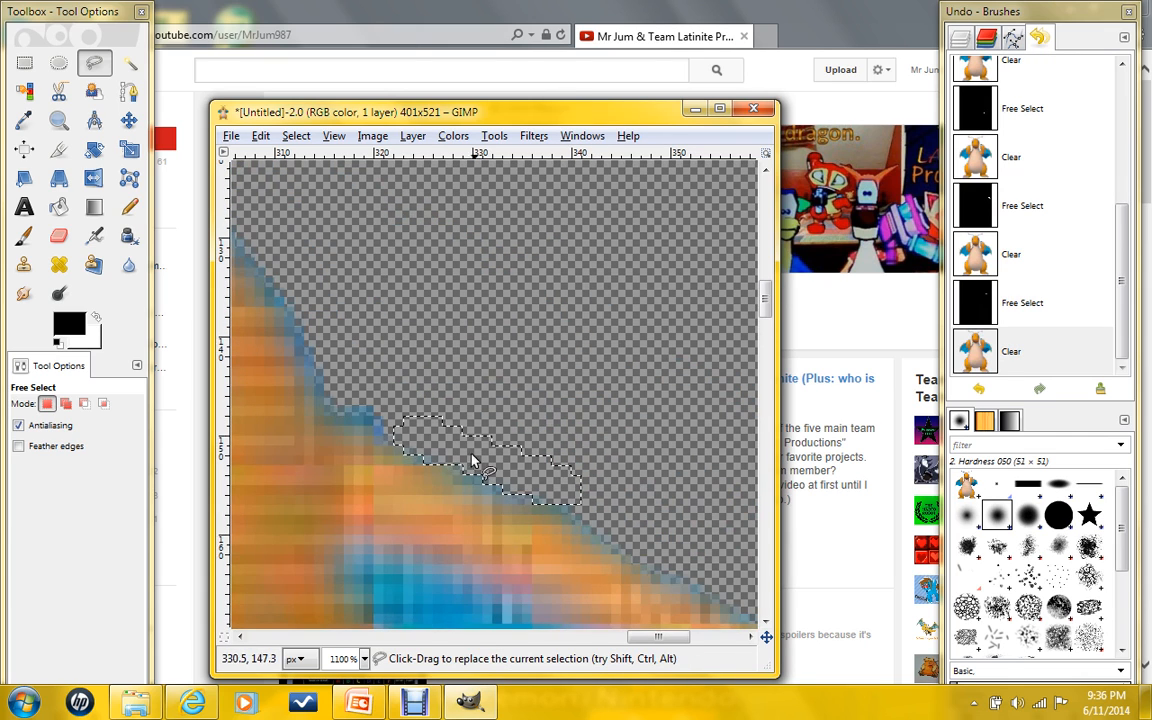
left_click_drag(640, 636, 614, 636)
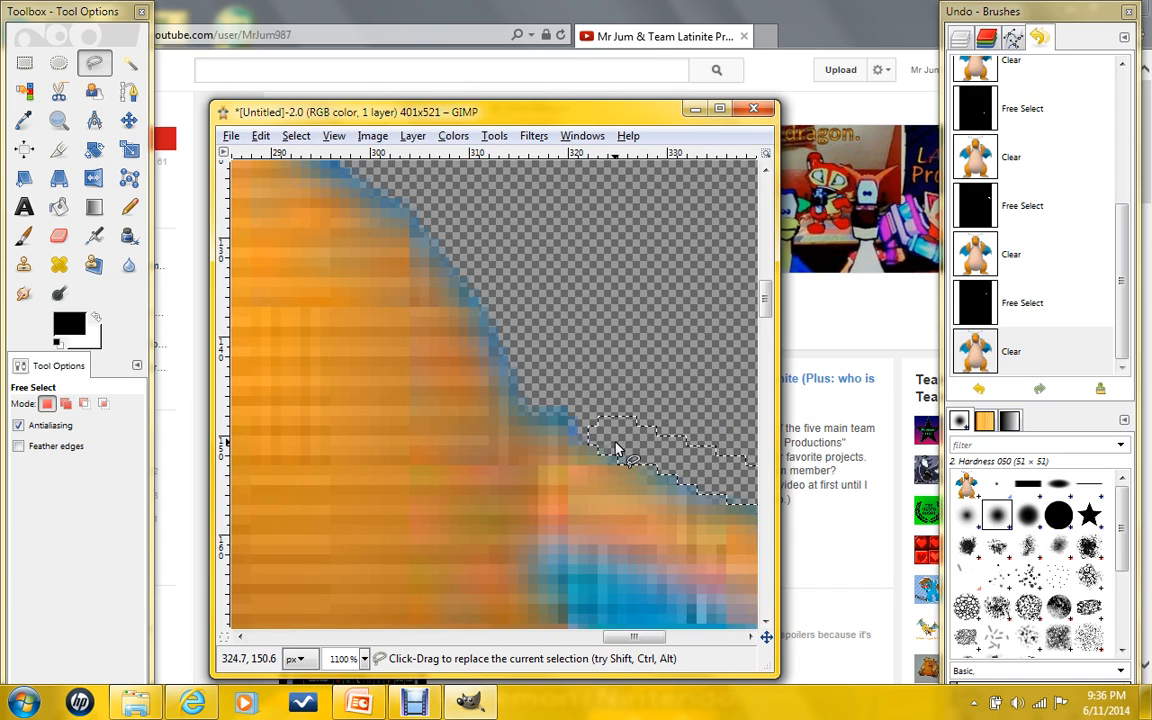
left_click(574, 437)
left_click(567, 423)
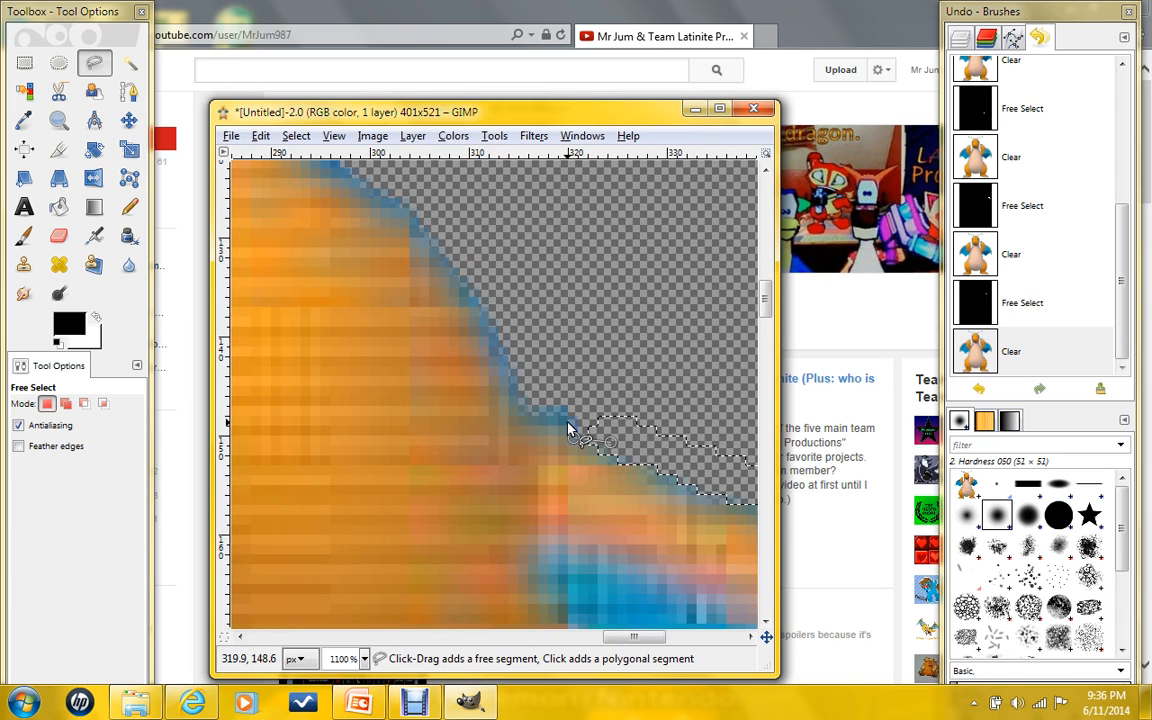
left_click(528, 415)
left_click(518, 364)
left_click(703, 389)
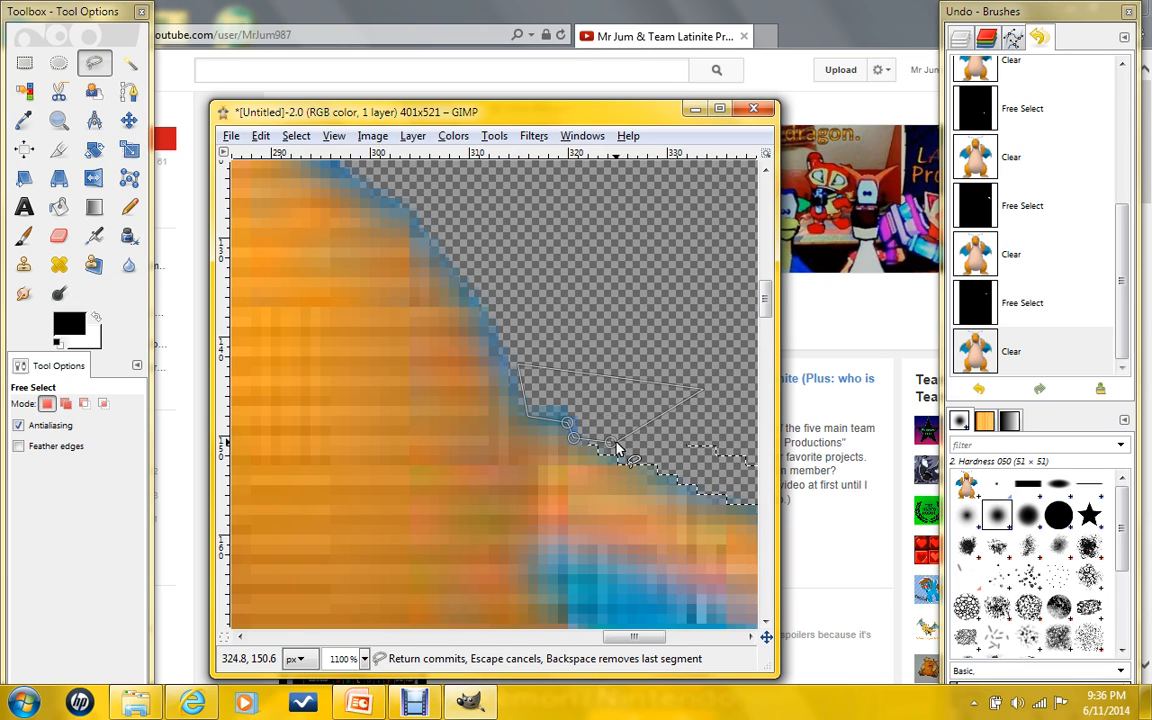
left_click(615, 445)
left_click(615, 446)
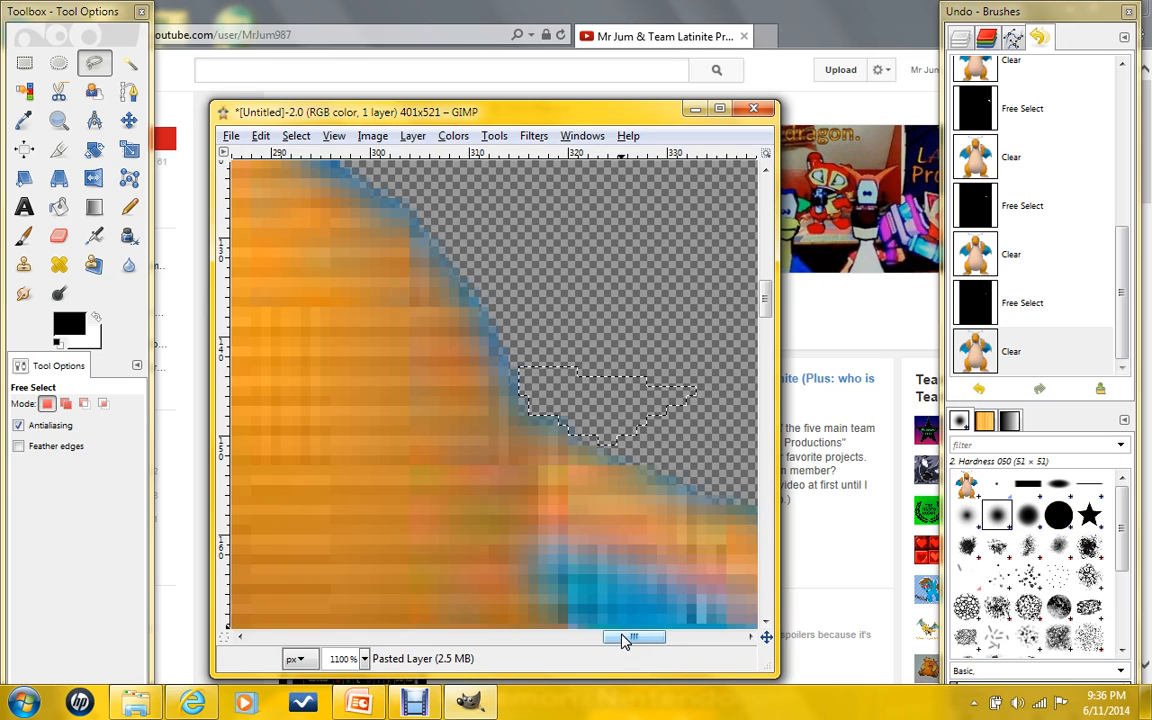
Outline the blue fringe on the right-hand arm's outer edge just above the wing joint with Free Select and clear it.
left_click_drag(622, 636, 603, 636)
left_click(667, 386)
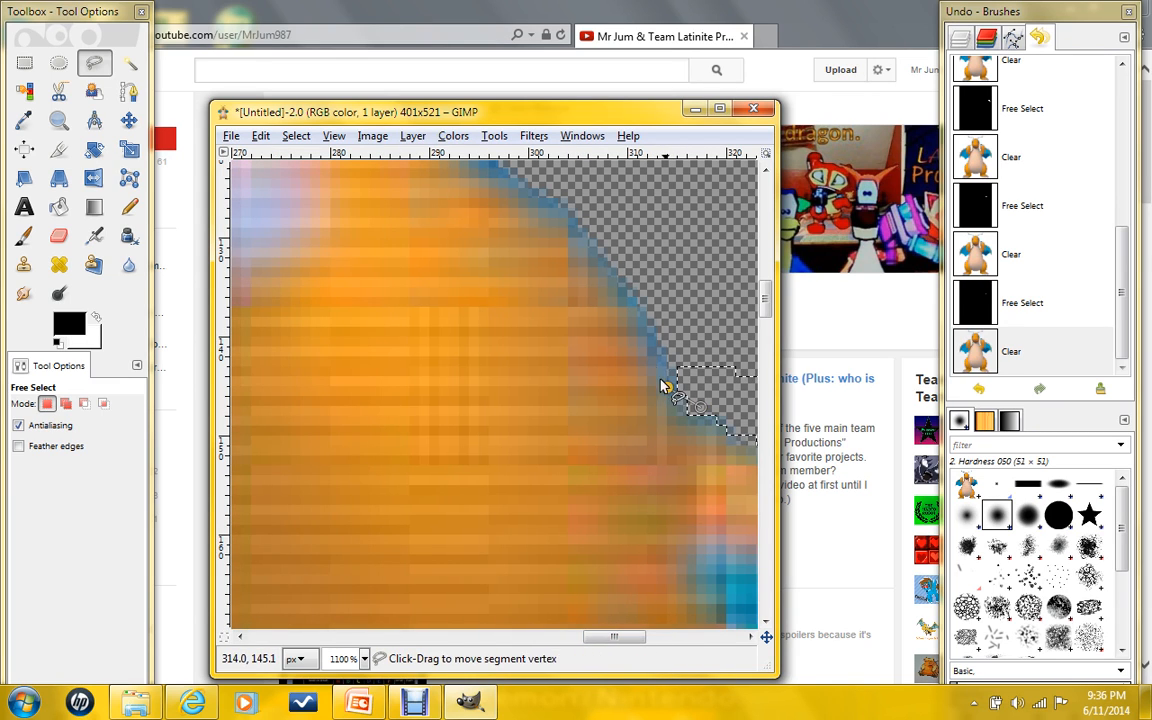
left_click(620, 277)
left_click(652, 249)
left_click(719, 327)
left_click(700, 406)
key("Return")
Outline a small leftover patch beside the right-hand arm's outer edge above the wing joint and clear it.
scroll(699, 406, "up", 5)
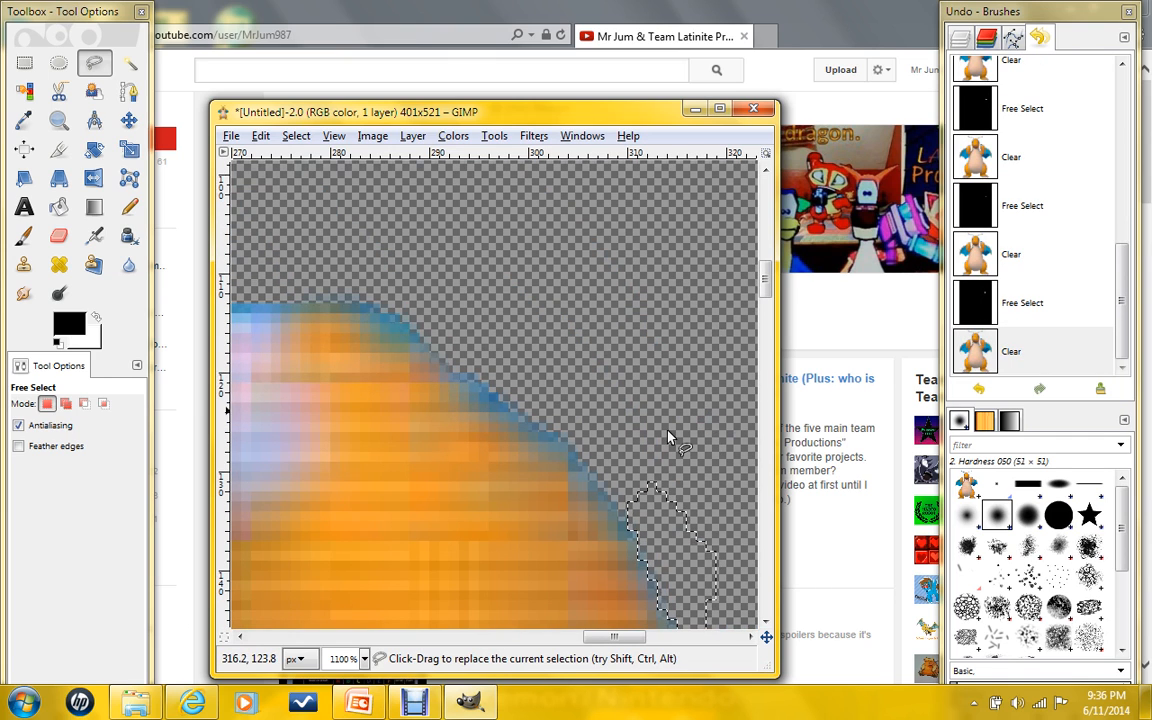
left_click(649, 545)
scroll(706, 502, "down", 5)
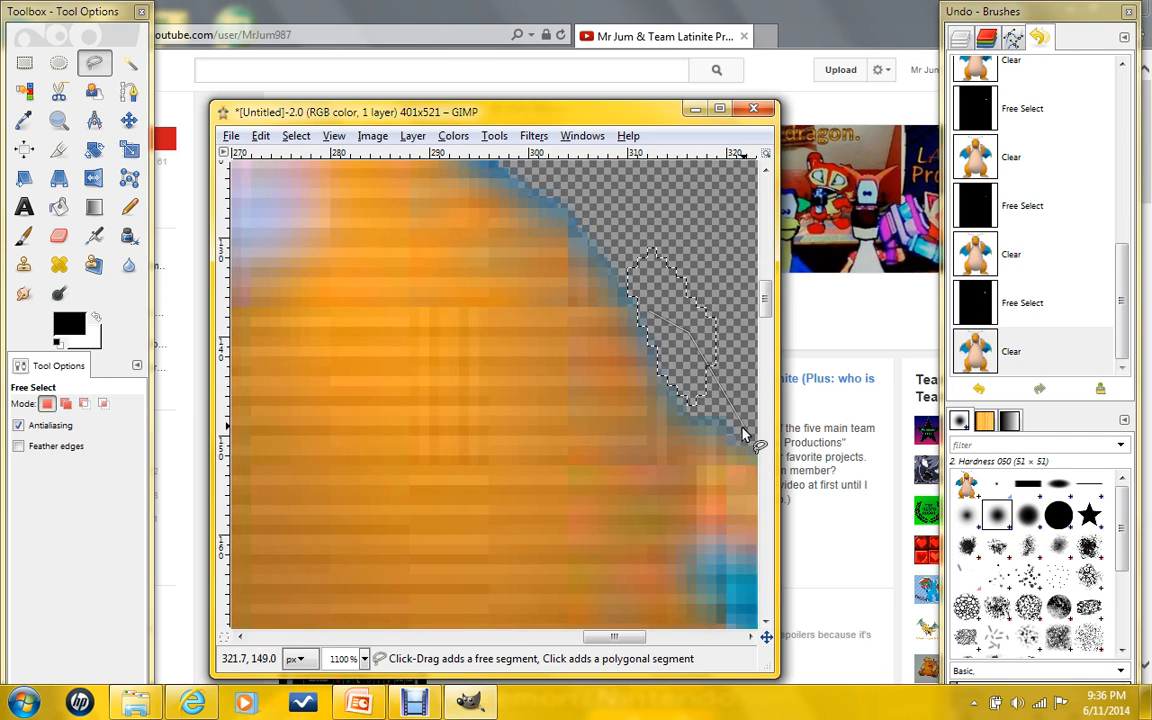
left_click(688, 331)
left_click(660, 343)
left_click(649, 313)
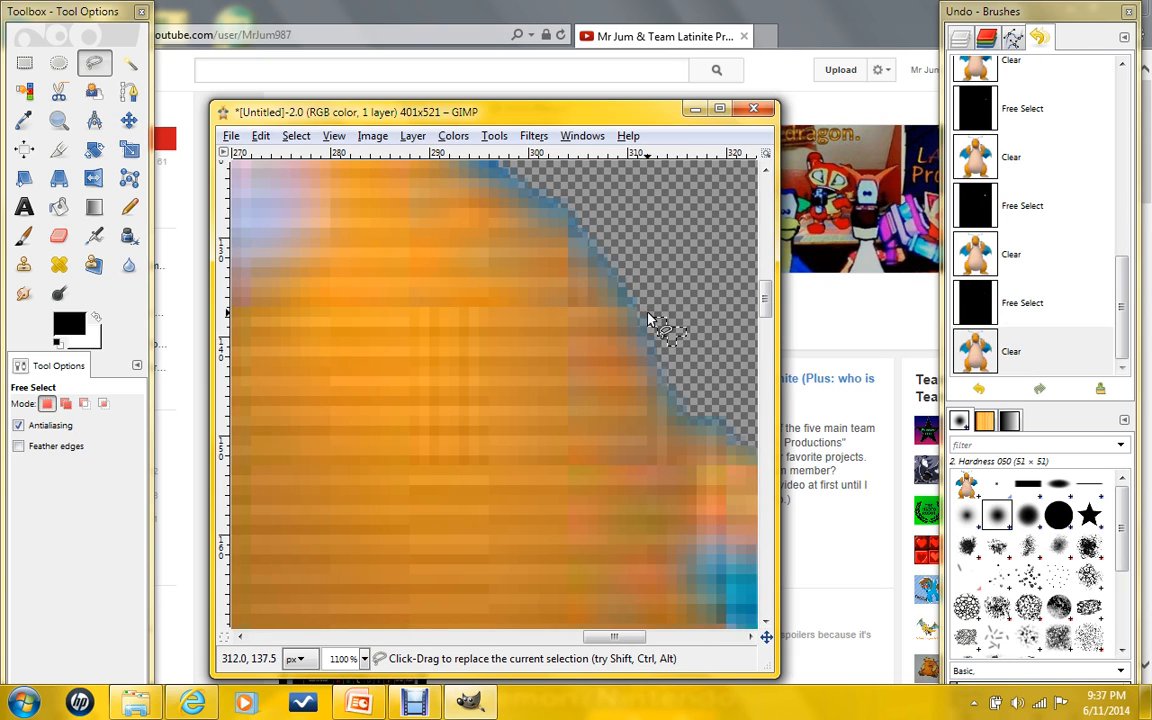
Outline the blue fringe along the upper slope of the right-hand arm's outer edge and clear it.
scroll(622, 298, "up", 2)
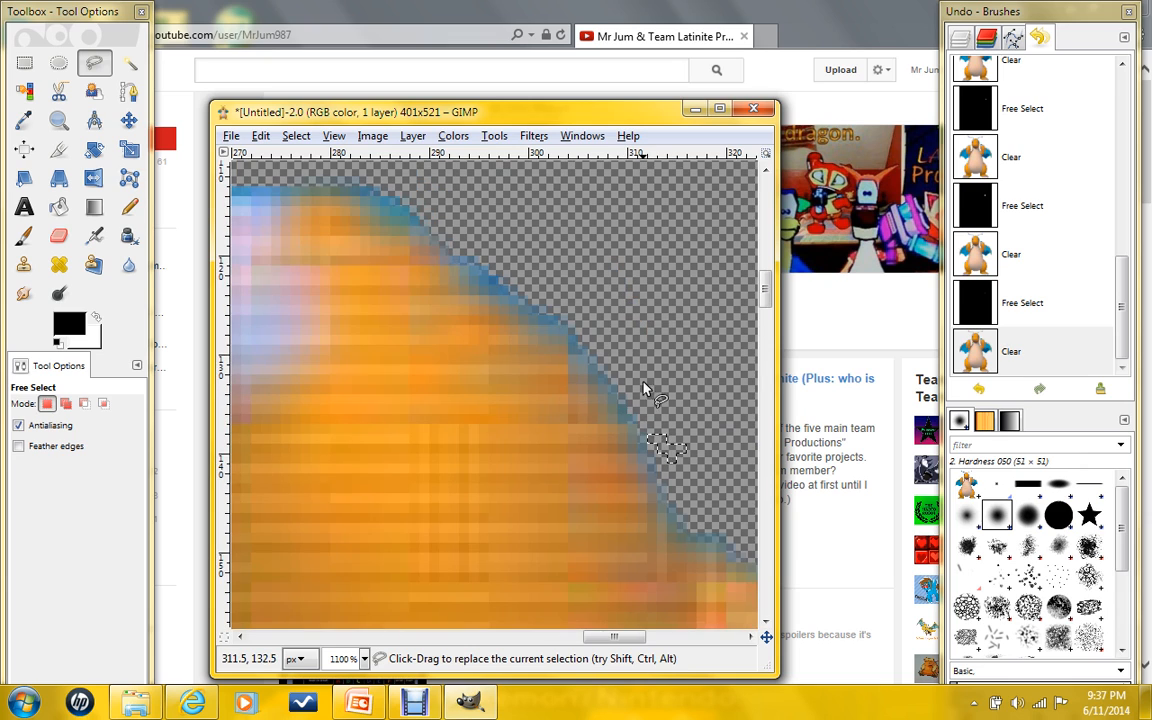
left_click(636, 430)
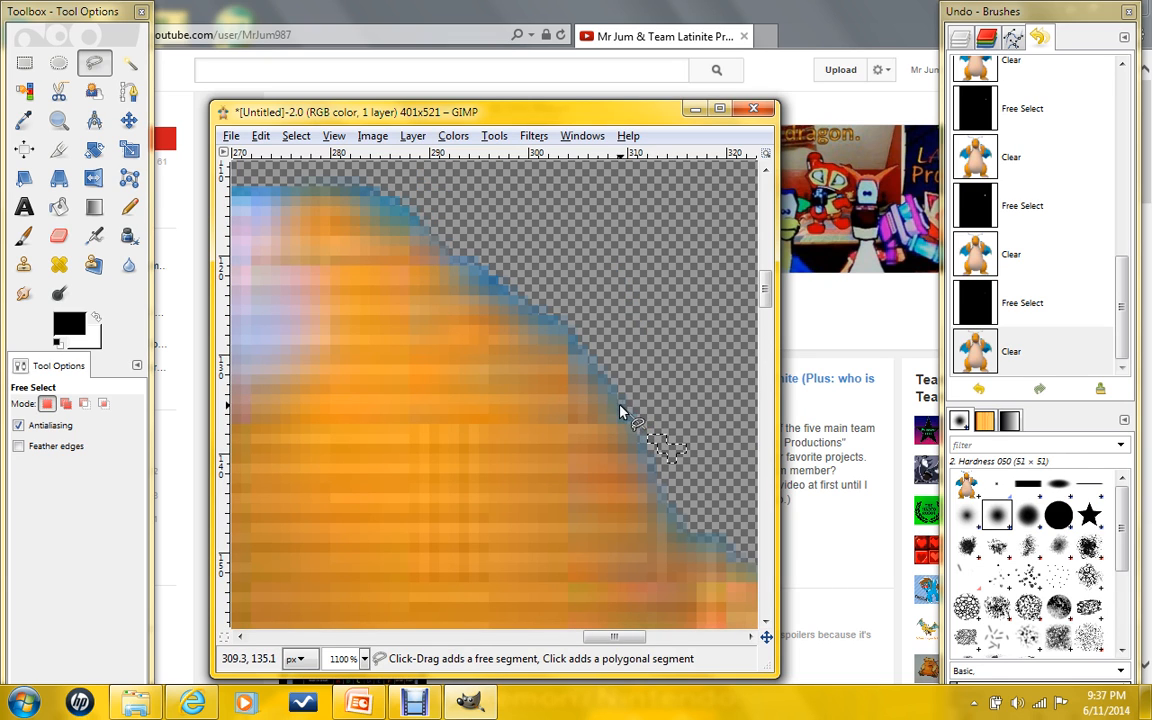
left_click(568, 336)
left_click(543, 320)
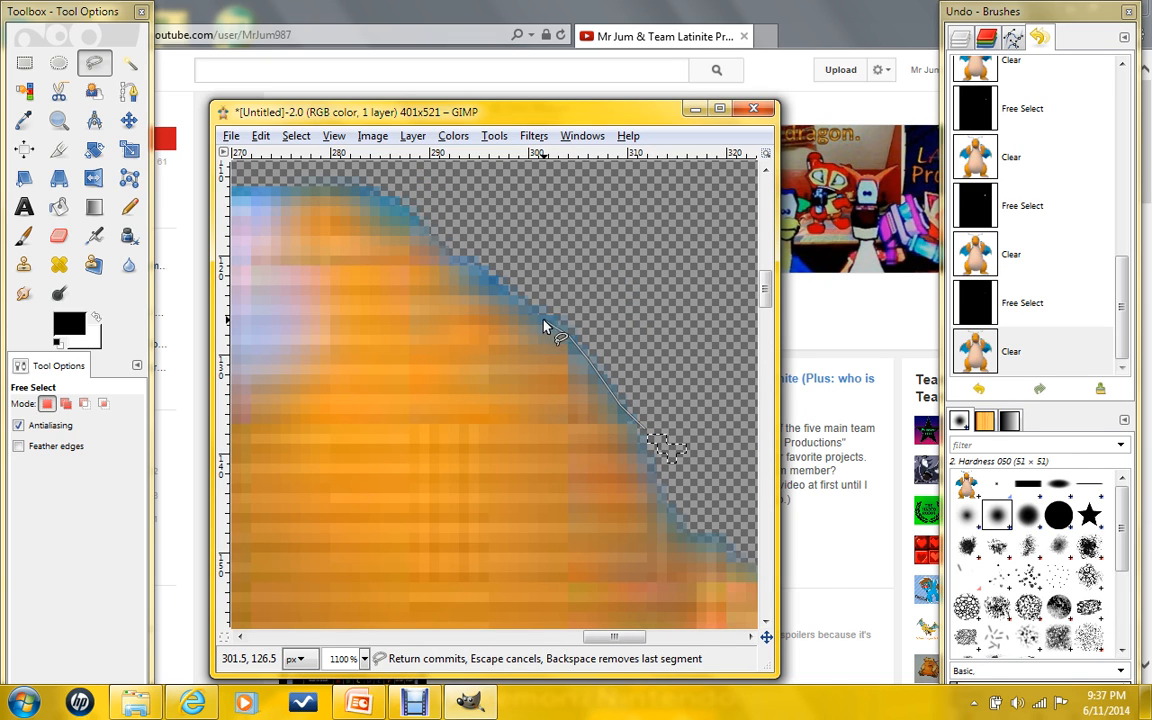
left_click(470, 267)
left_click(453, 225)
left_click(656, 306)
left_click(648, 428)
key("Delete")
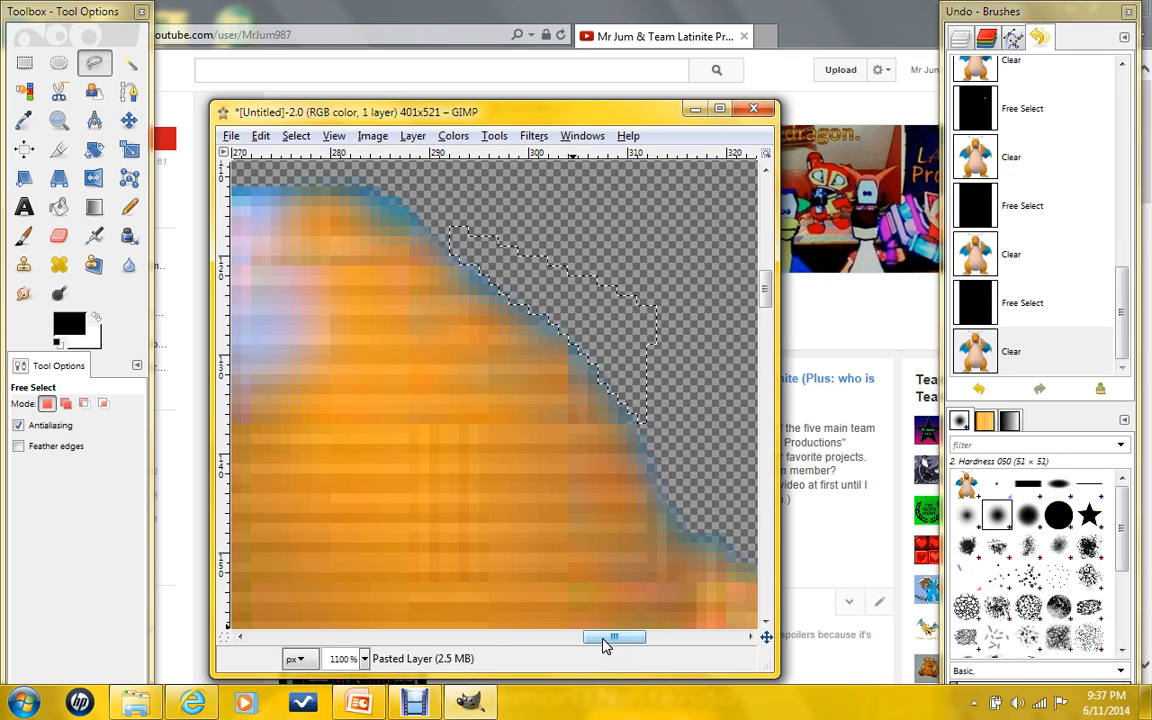
Outline the fringe on the rounded outer corner at the top of the right-hand arm and clear it.
left_click_drag(604, 638, 585, 639)
scroll(585, 415, "up", 3)
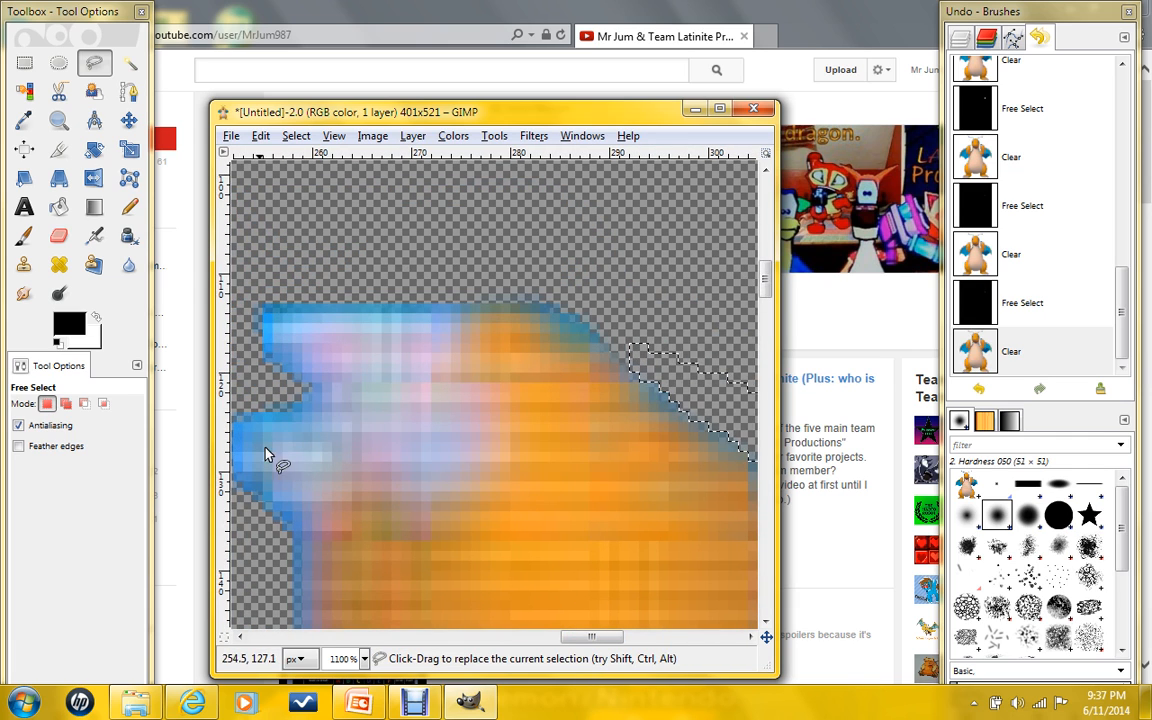
left_click(621, 354)
left_click(530, 289)
left_click(658, 288)
left_click(621, 354)
key("Delete")
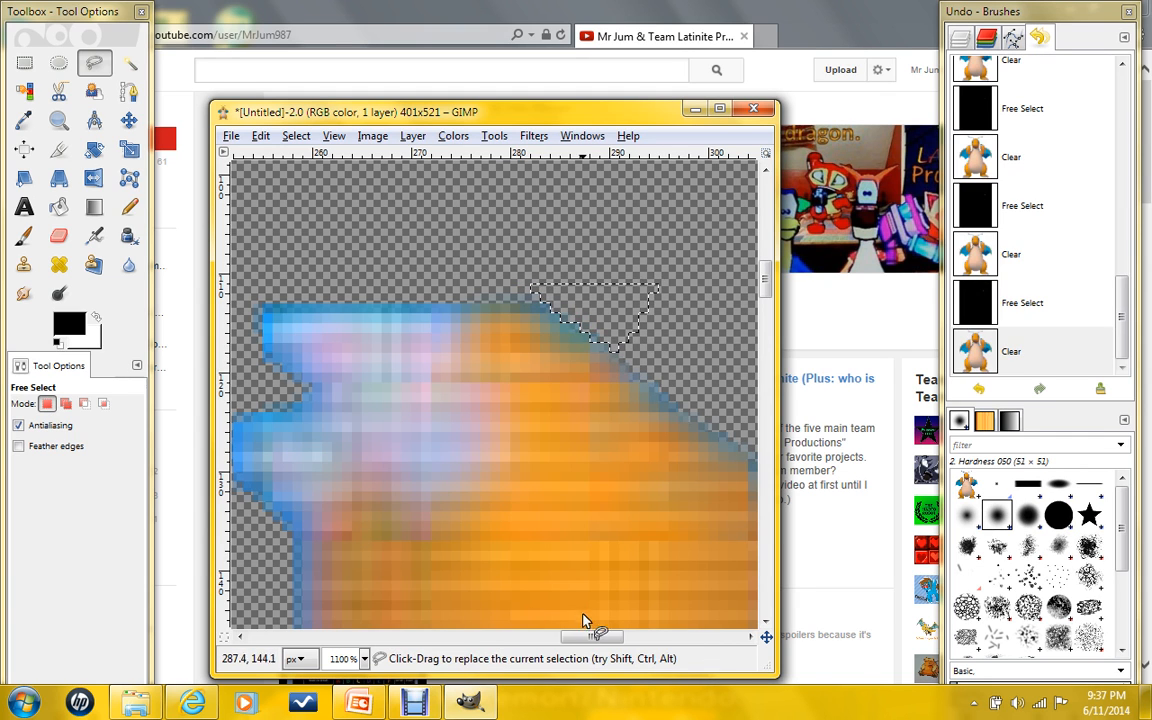
Outline the blue fringe across the right-hand hand's top, around its claws and down the arm's inner edge, and clear it.
scroll(591, 637, "left", 3)
scroll(588, 637, "right", 5)
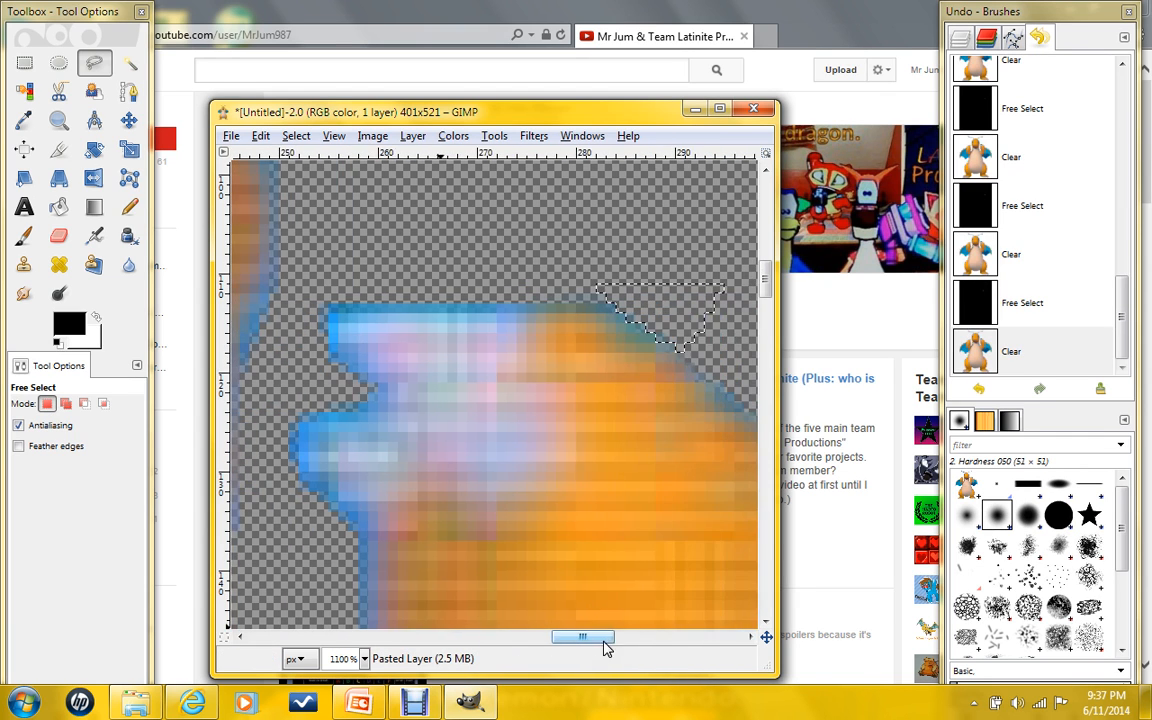
left_click(537, 292)
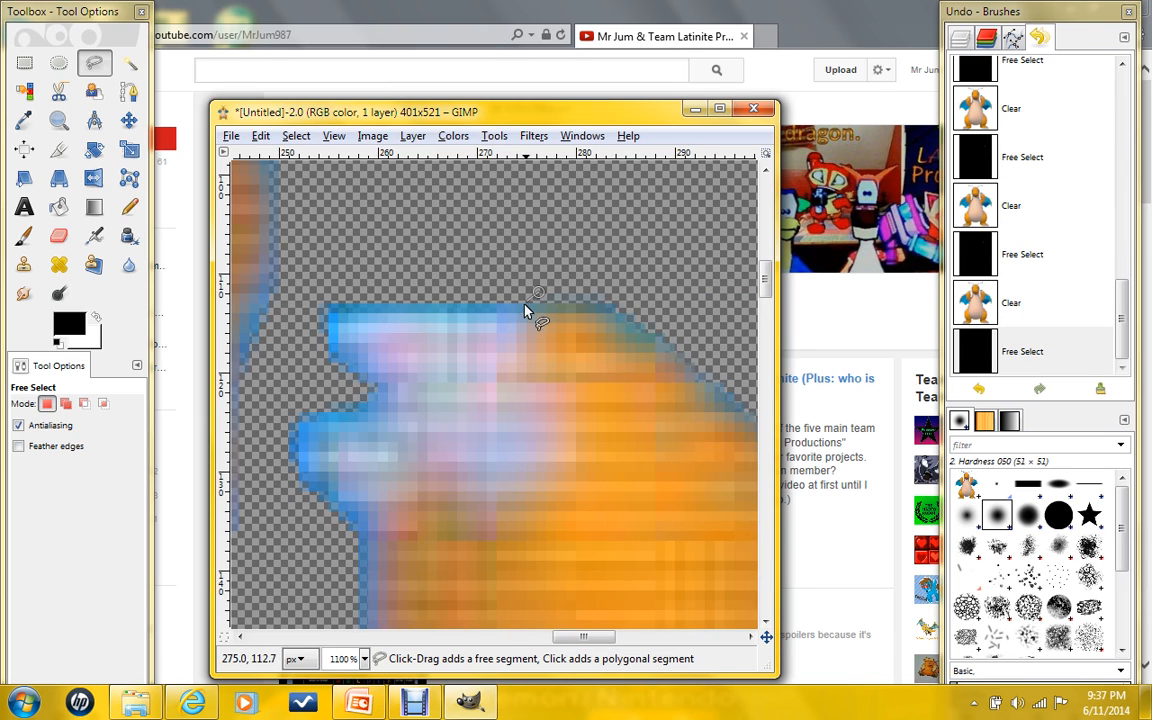
left_click(366, 318)
left_click(344, 318)
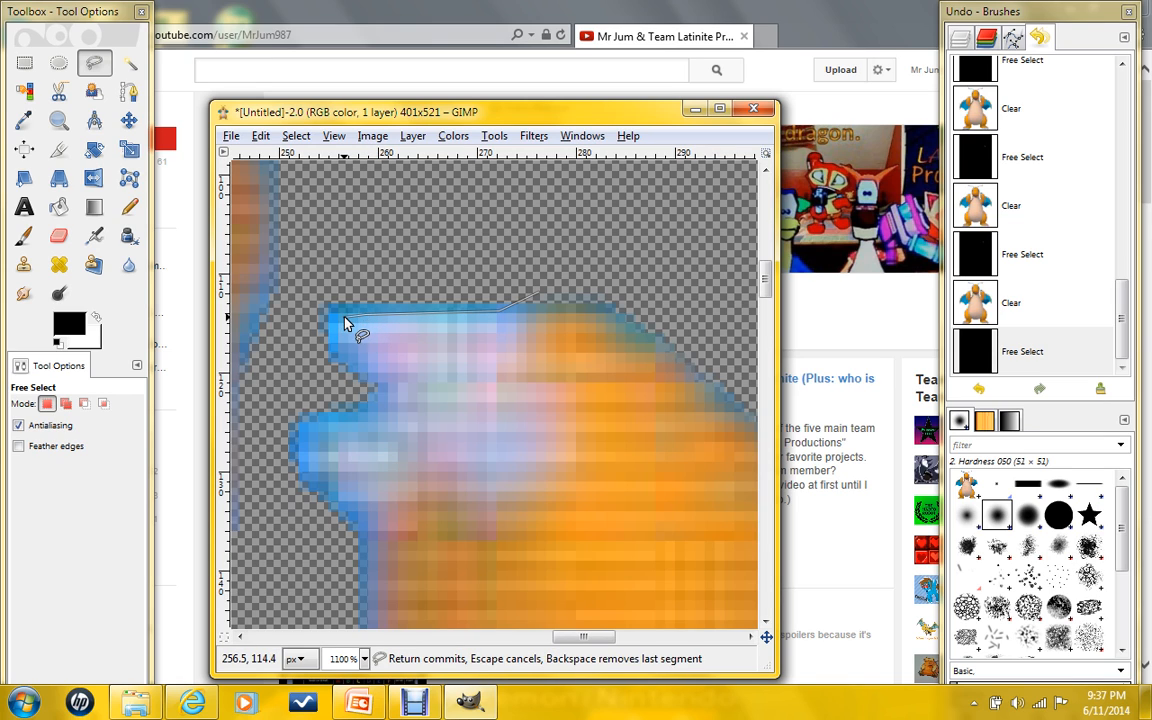
left_click(340, 337)
left_click(385, 387)
left_click(371, 405)
left_click(312, 434)
left_click(309, 458)
left_click(368, 522)
scroll(370, 521, "down", 3)
scroll(378, 497, "down", 5)
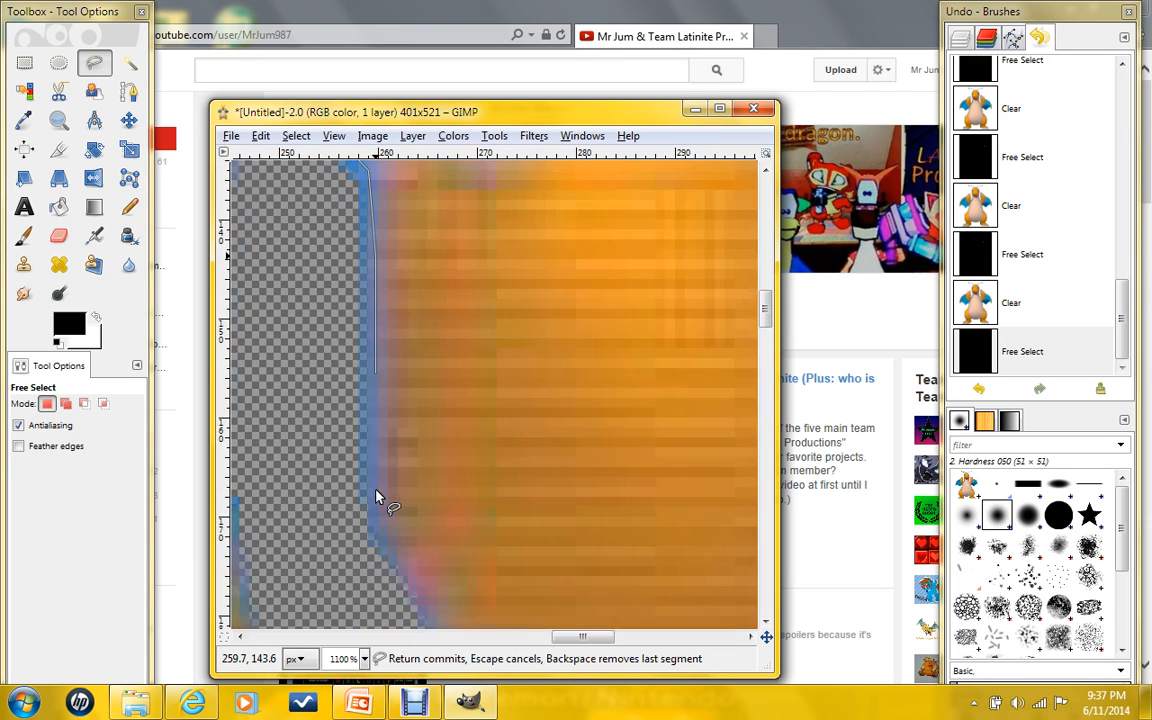
left_click(378, 570)
scroll(275, 410, "up", 5)
left_click(284, 338)
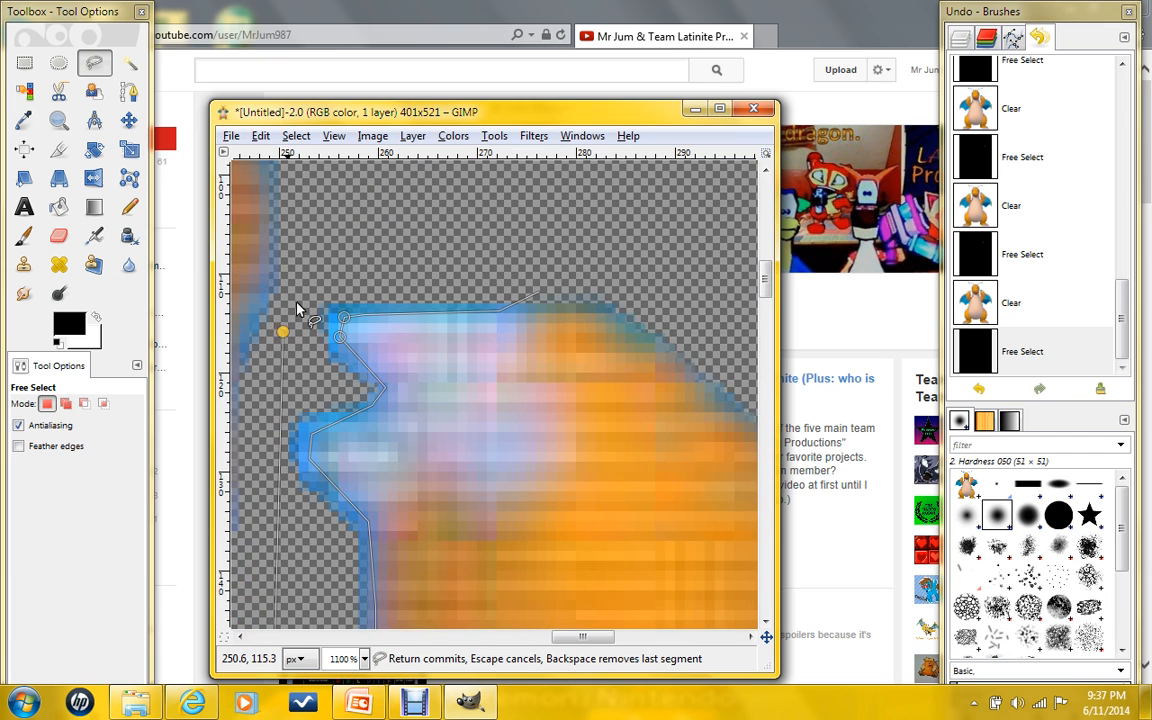
left_click(326, 241)
left_click(577, 225)
double_click(539, 294)
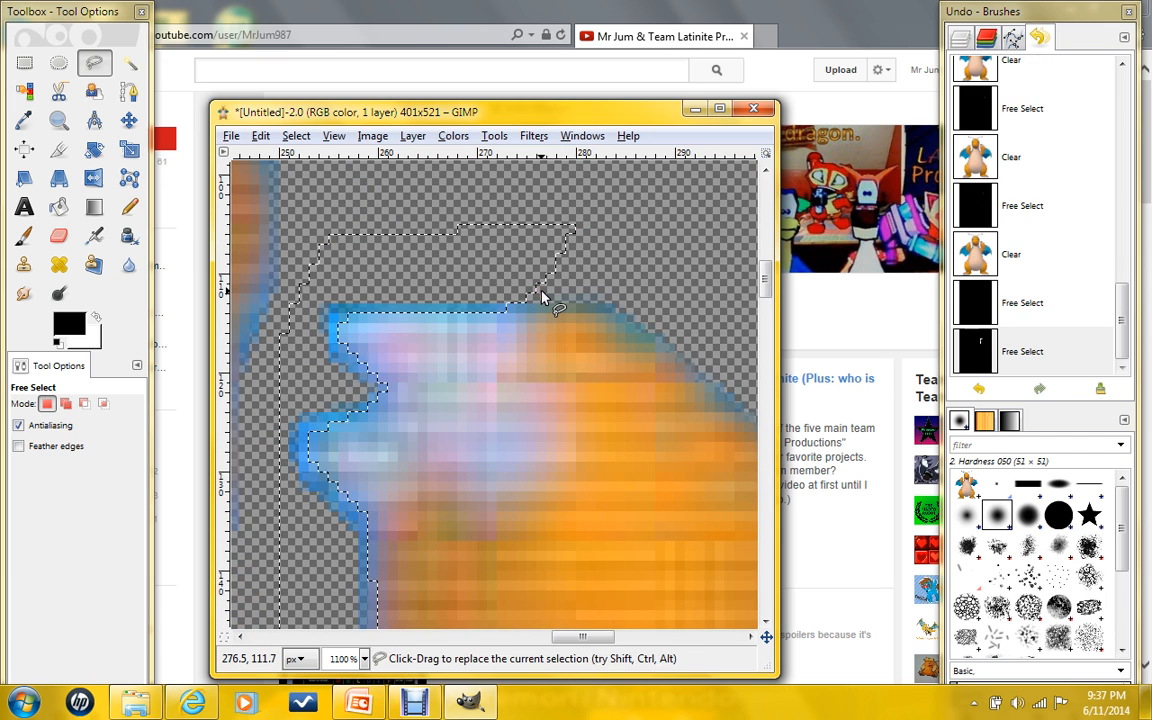
key("Delete")
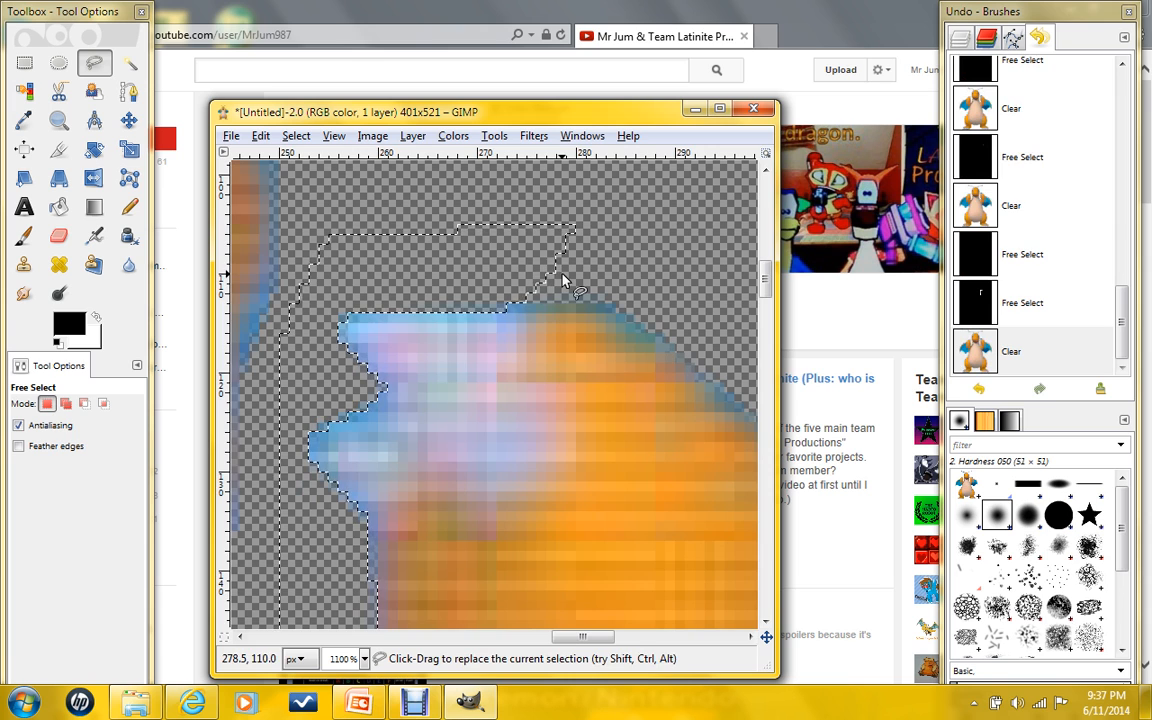
Replace the selection around the hand with a freehand outline over the empty area above the right-hand wing.
scroll(561, 280, "down", 5)
scroll(637, 297, "down", 1)
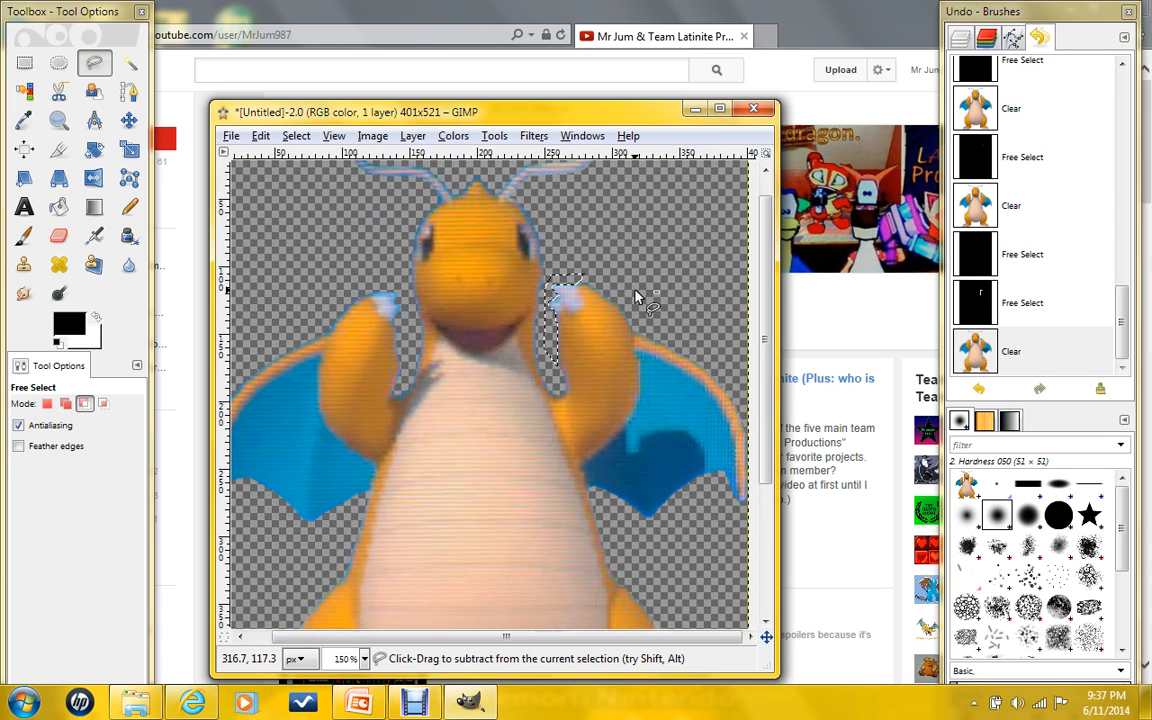
left_click_drag(652, 228, 692, 308)
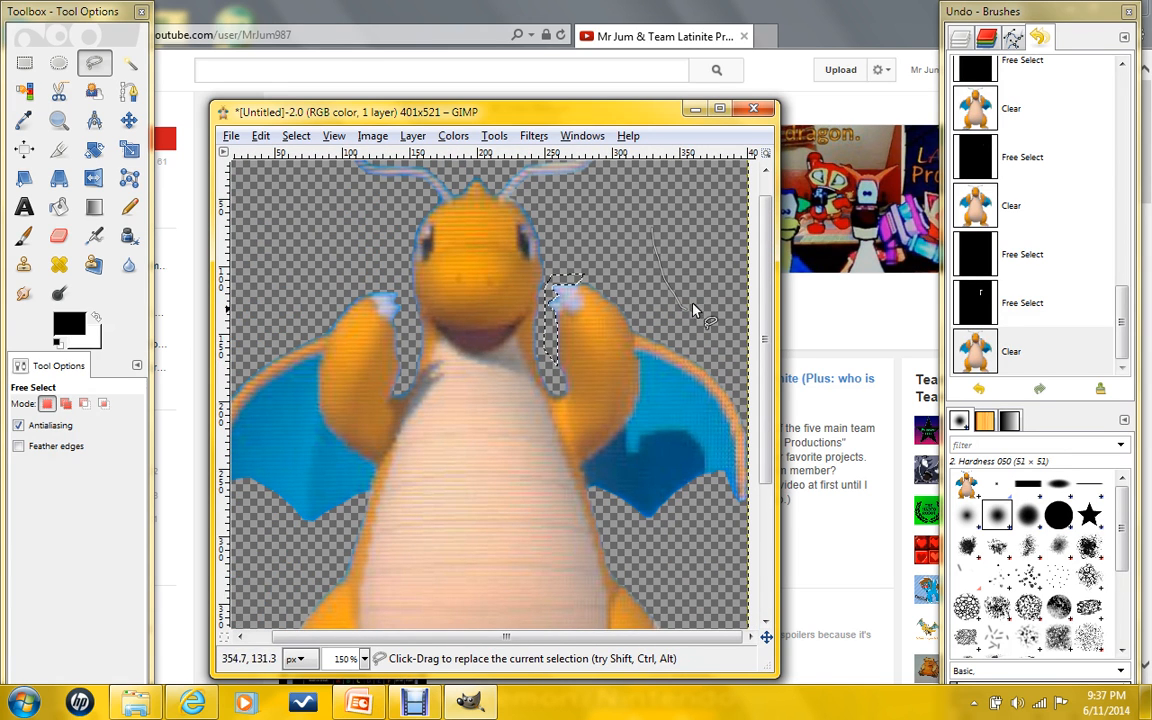
left_click(655, 230)
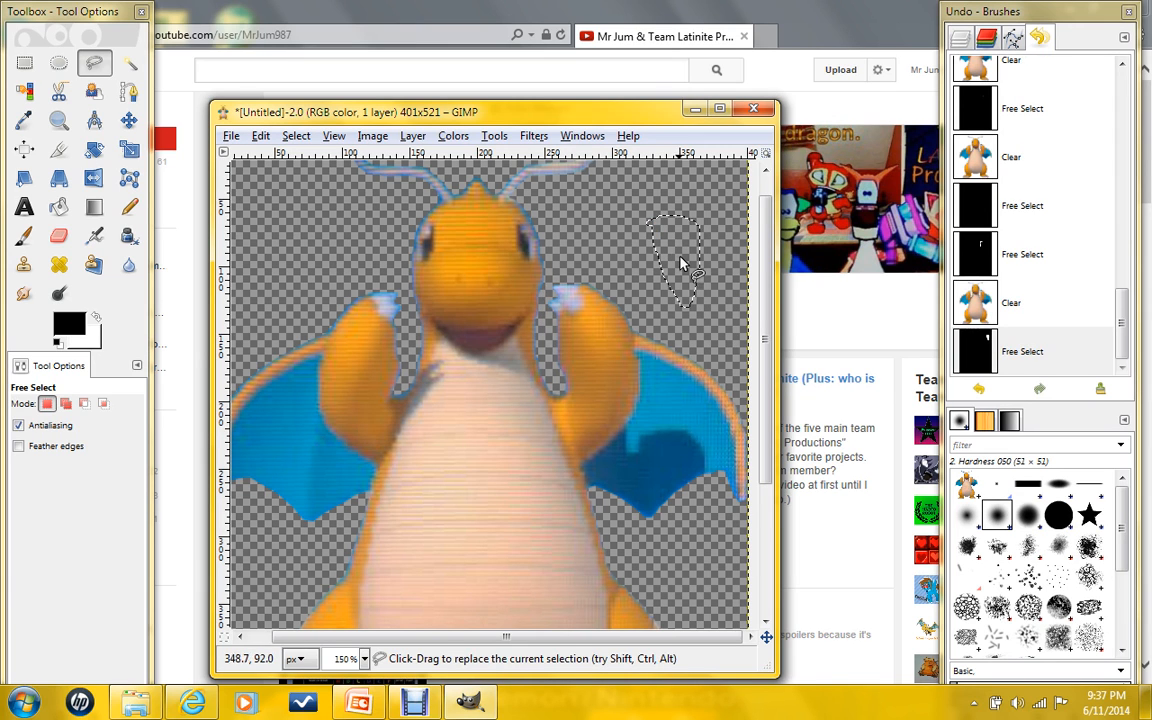
Examine the whole figure and the edges around the head and right-hand arm for remaining blue fringe.
scroll(680, 263, "down", 3)
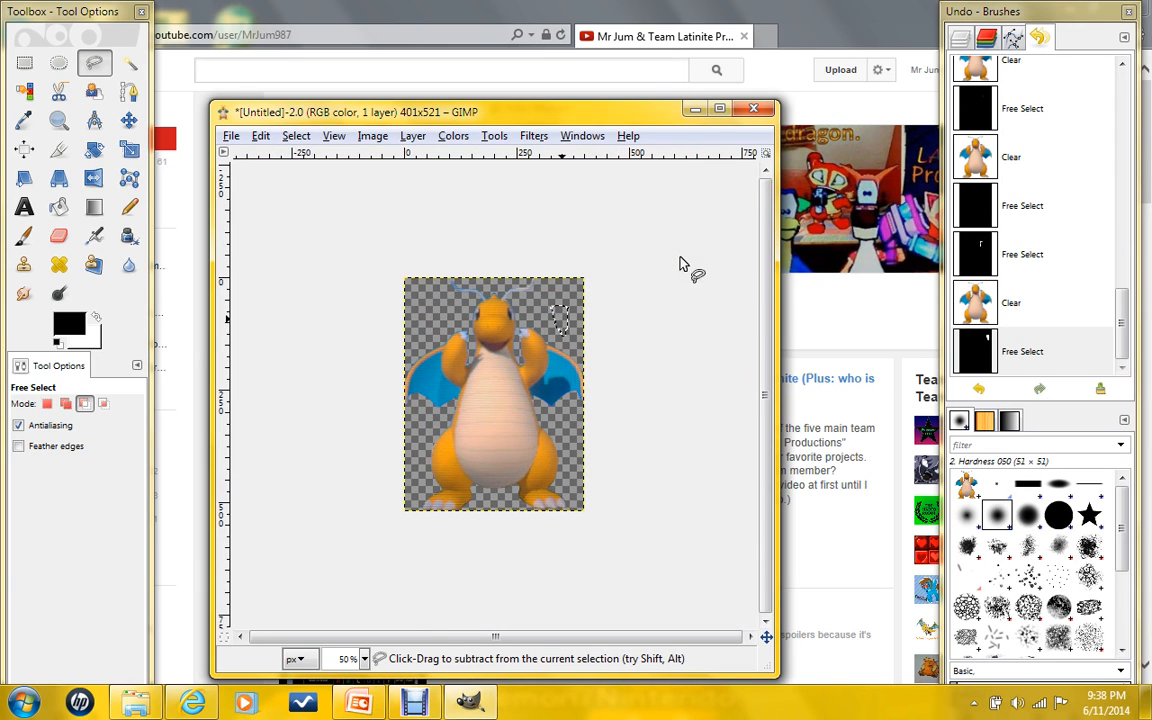
scroll(545, 350, "up", 4)
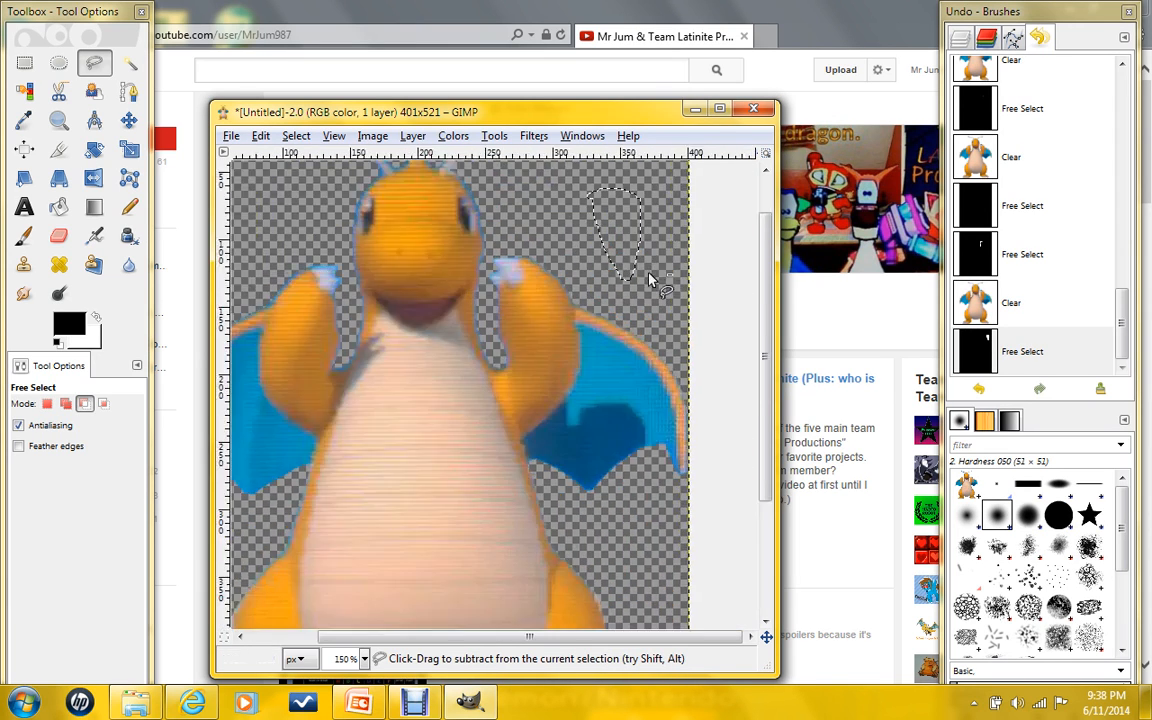
scroll(440, 372, "up", 2)
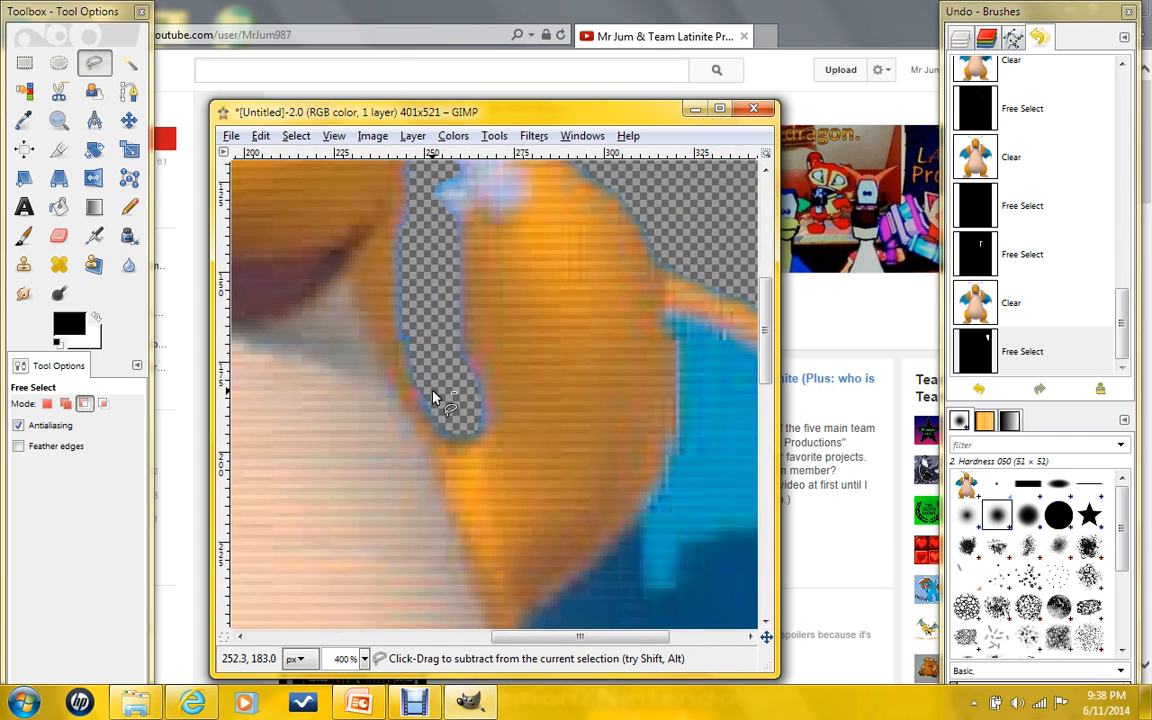
scroll(437, 395, "up", 2)
scroll(437, 393, "down", 4)
scroll(522, 308, "down", 3)
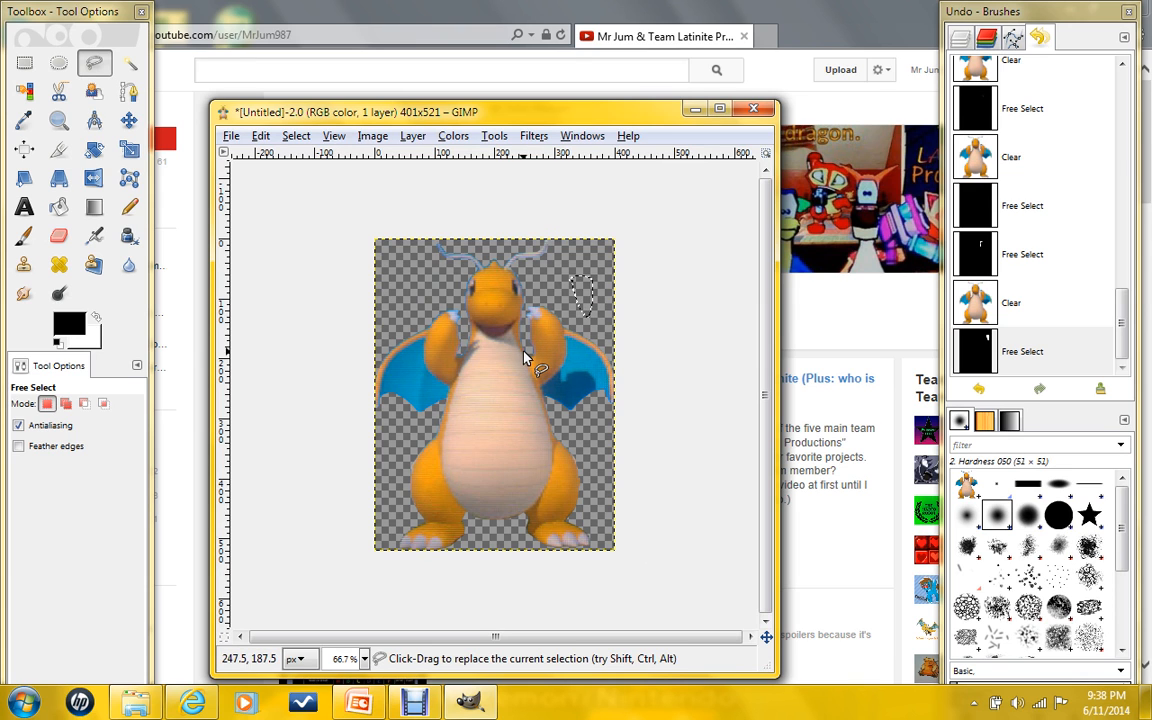
scroll(519, 305, "up", 3)
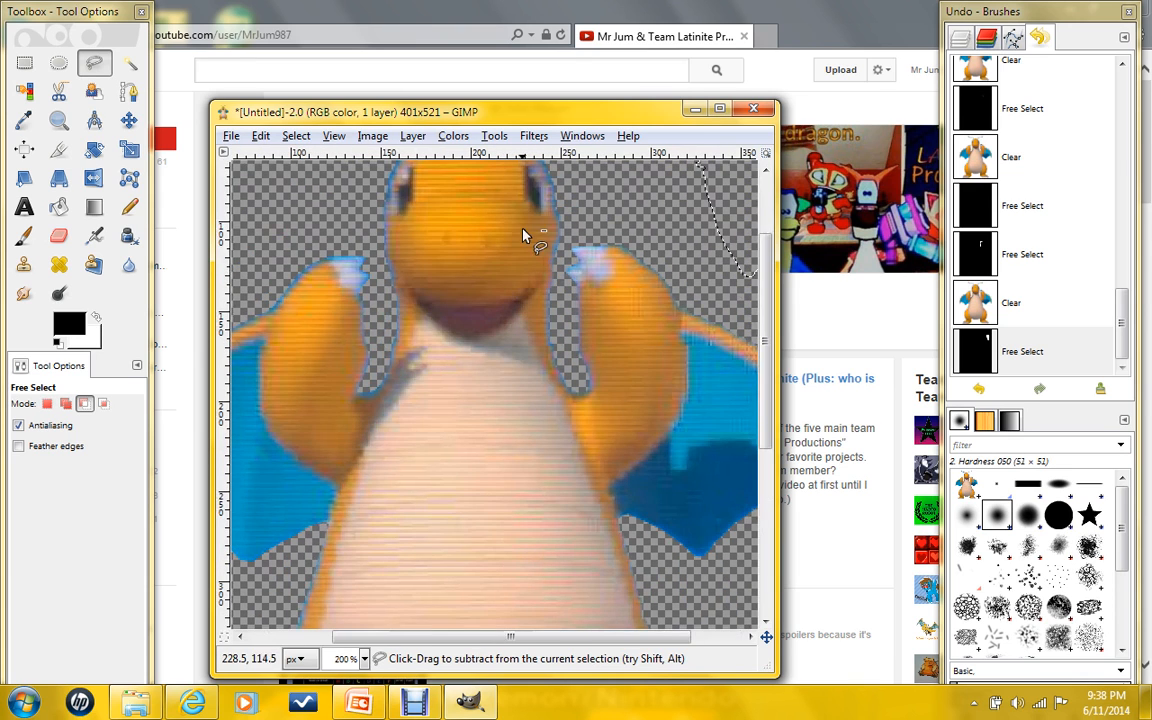
scroll(553, 200, "up", 2)
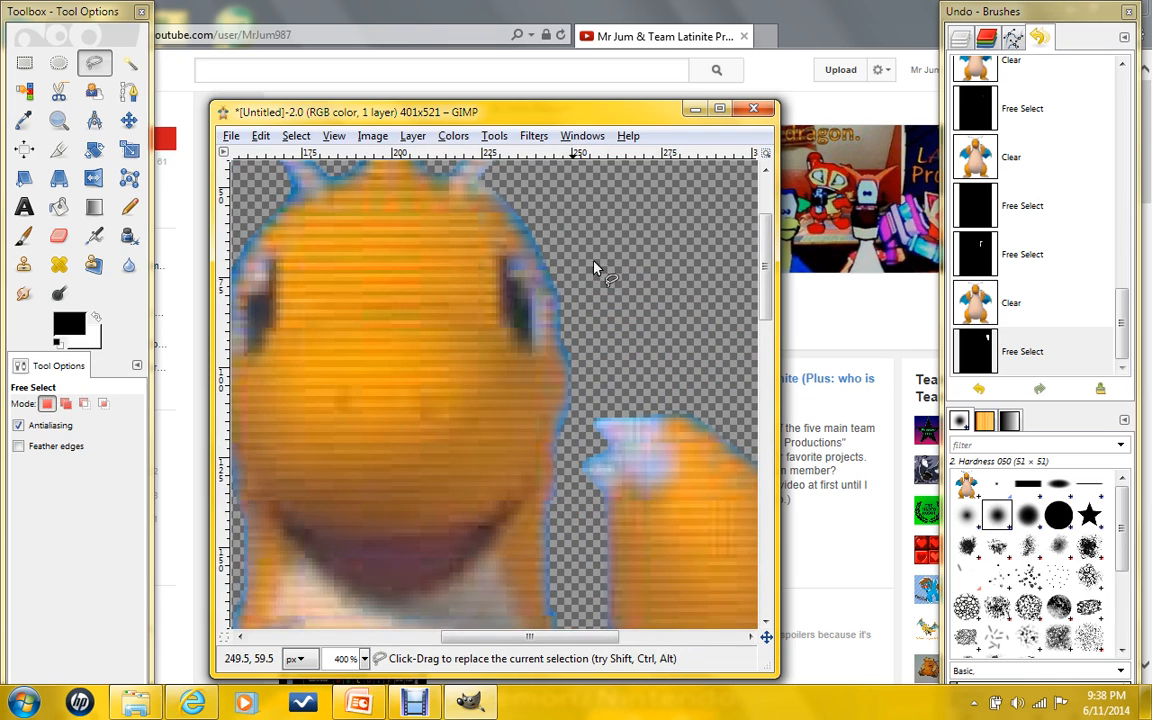
scroll(568, 375, "up", 1)
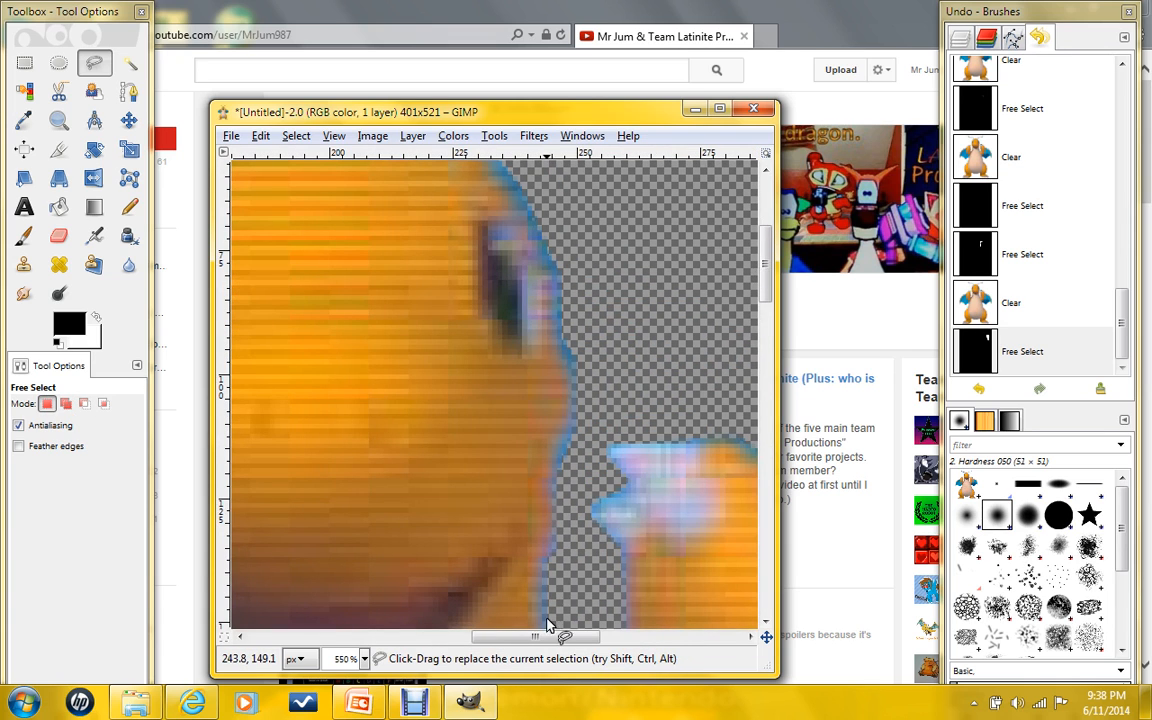
Outline the fringe on the neck side near the bottom of the gap beside the right-hand arm and clear it.
scroll(565, 560, "down", 5)
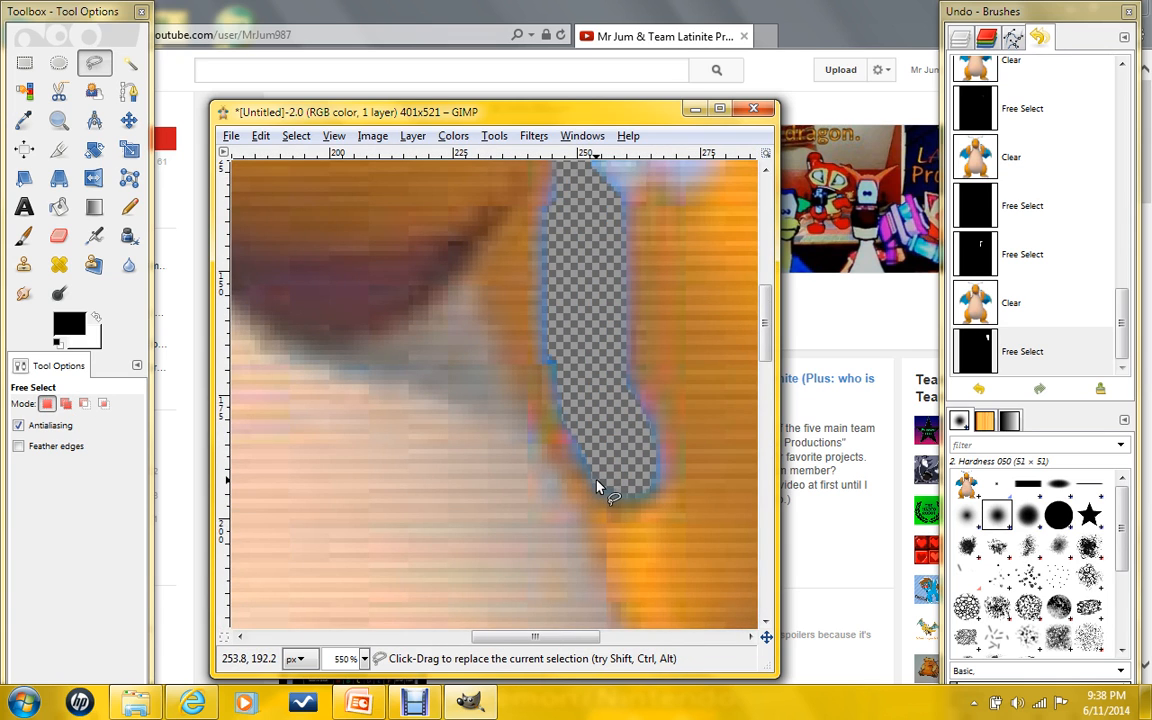
left_click(600, 486)
scroll(584, 461, "up", 1)
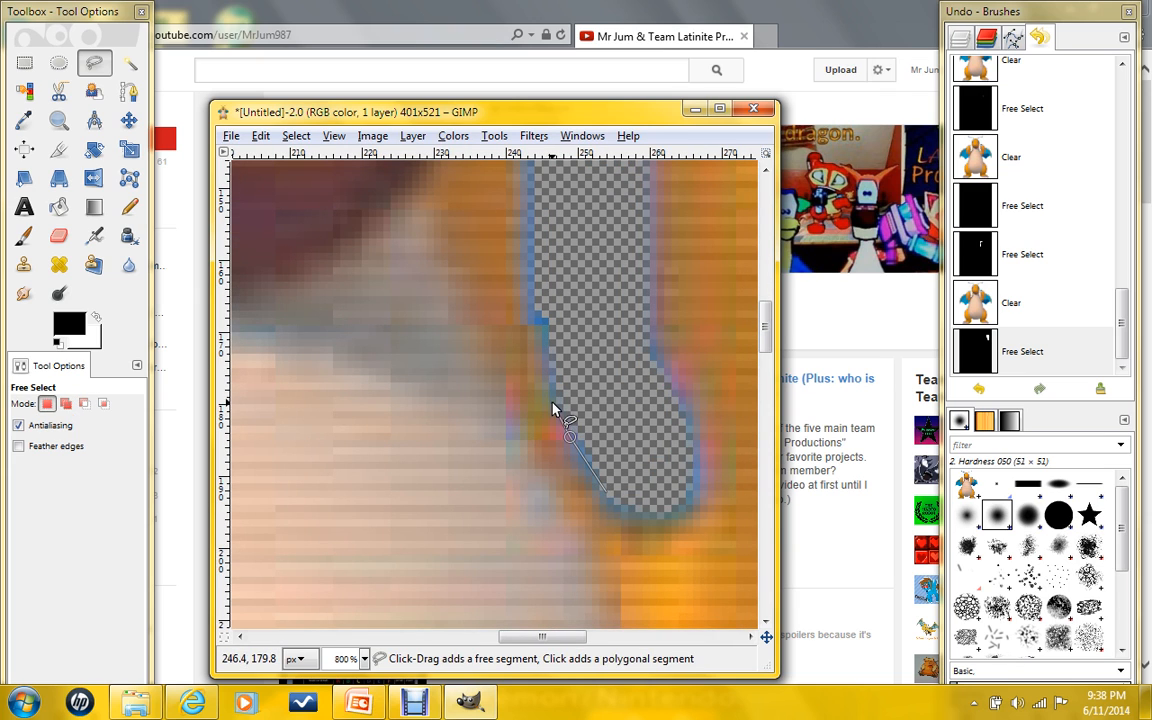
left_click(562, 406)
left_click(593, 391)
left_click(607, 490)
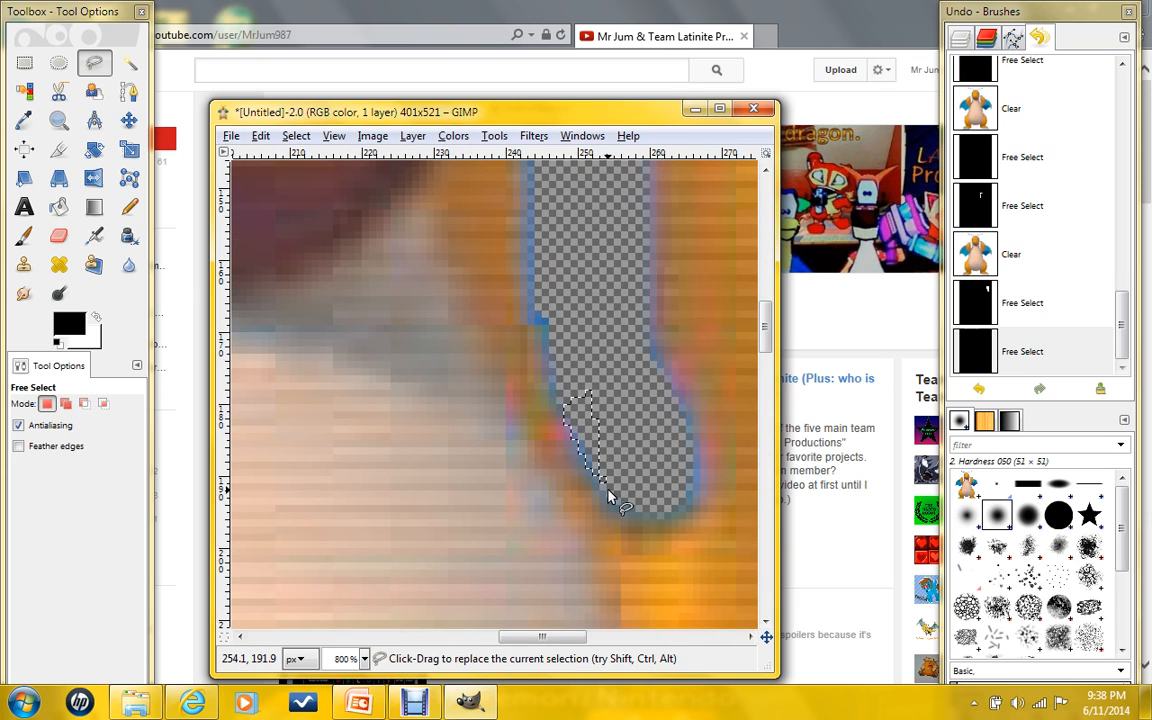
key("Delete")
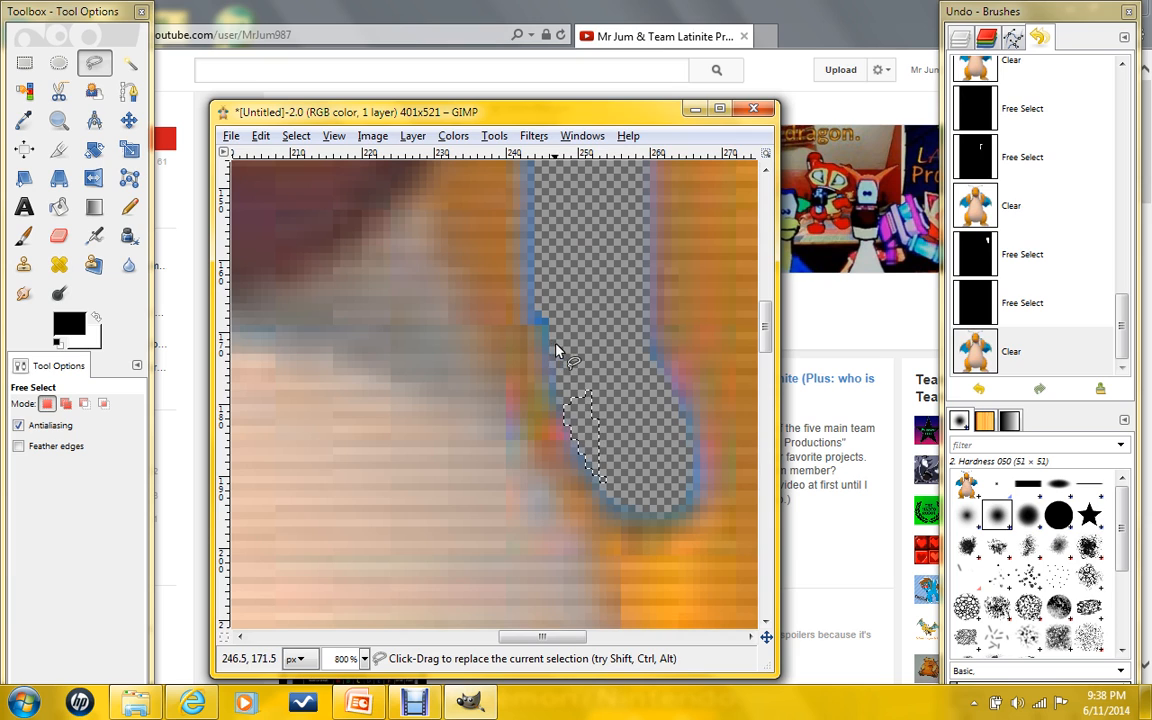
Outline the blue fringe up the neck and lower cheek along the gap beside the right-hand arm and clear it.
left_click(555, 350)
left_click(531, 316)
left_click(526, 269)
scroll(525, 271, "up", 1)
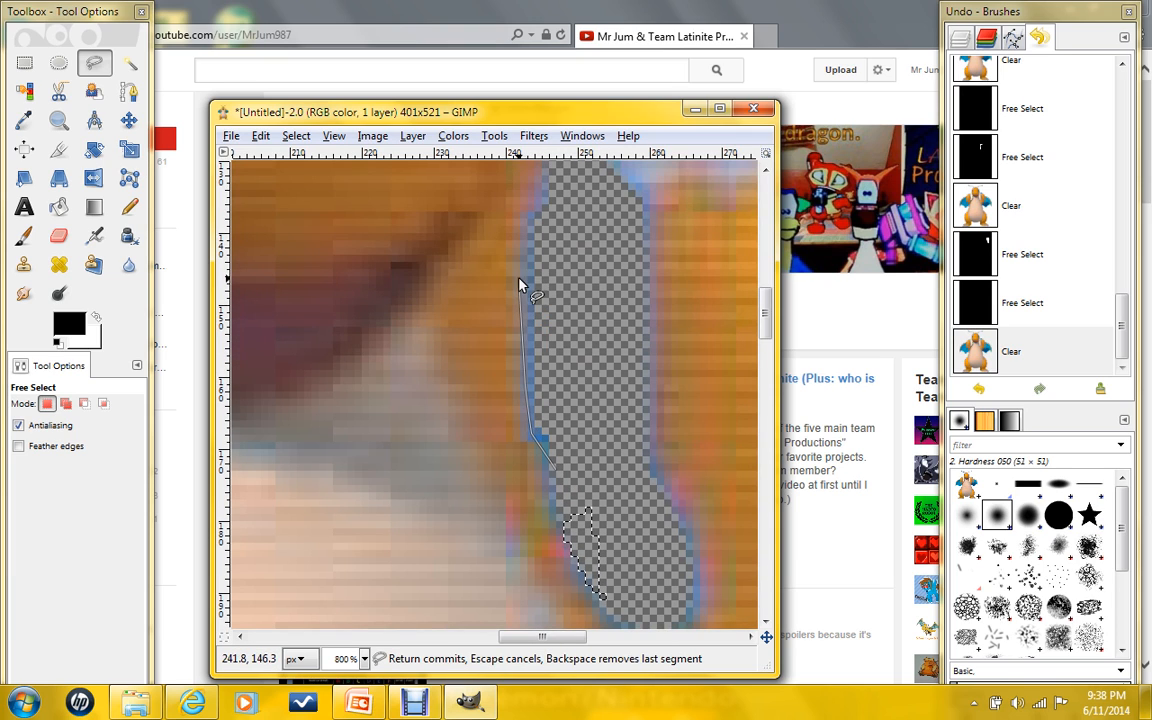
left_click(524, 252)
left_click(526, 214)
scroll(540, 300, "up", 1)
left_click(538, 312)
left_click(537, 216)
scroll(545, 250, "up", 1)
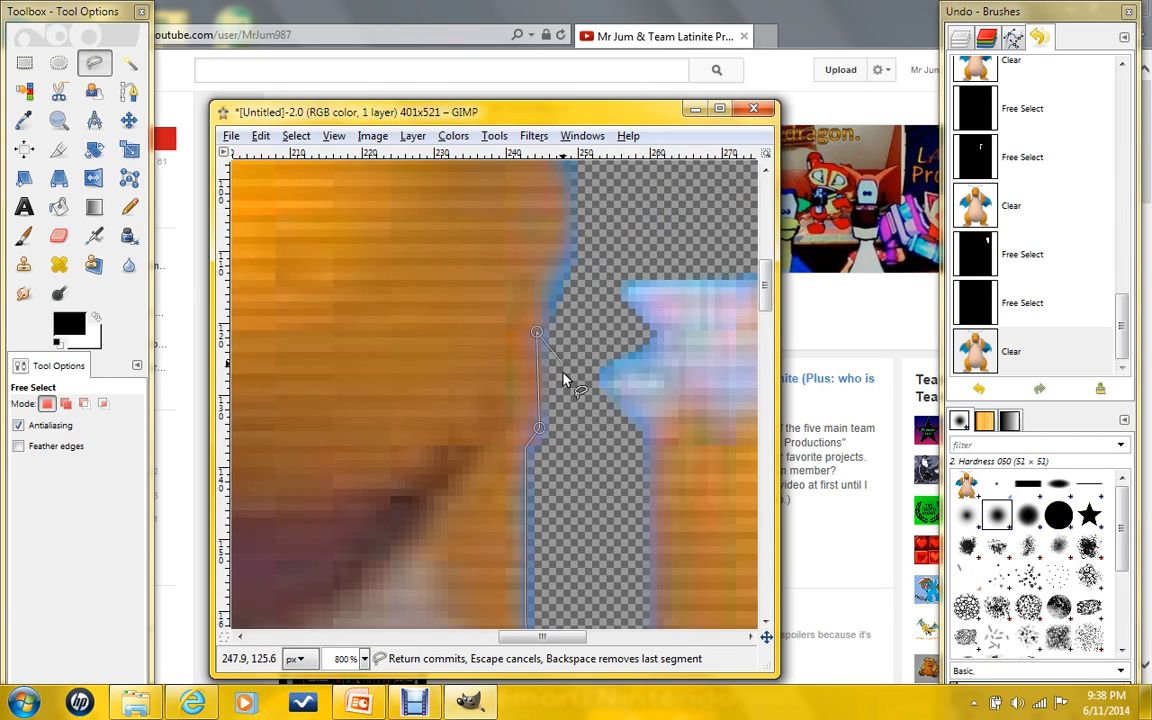
scroll(577, 490, "down", 2)
left_click(557, 470)
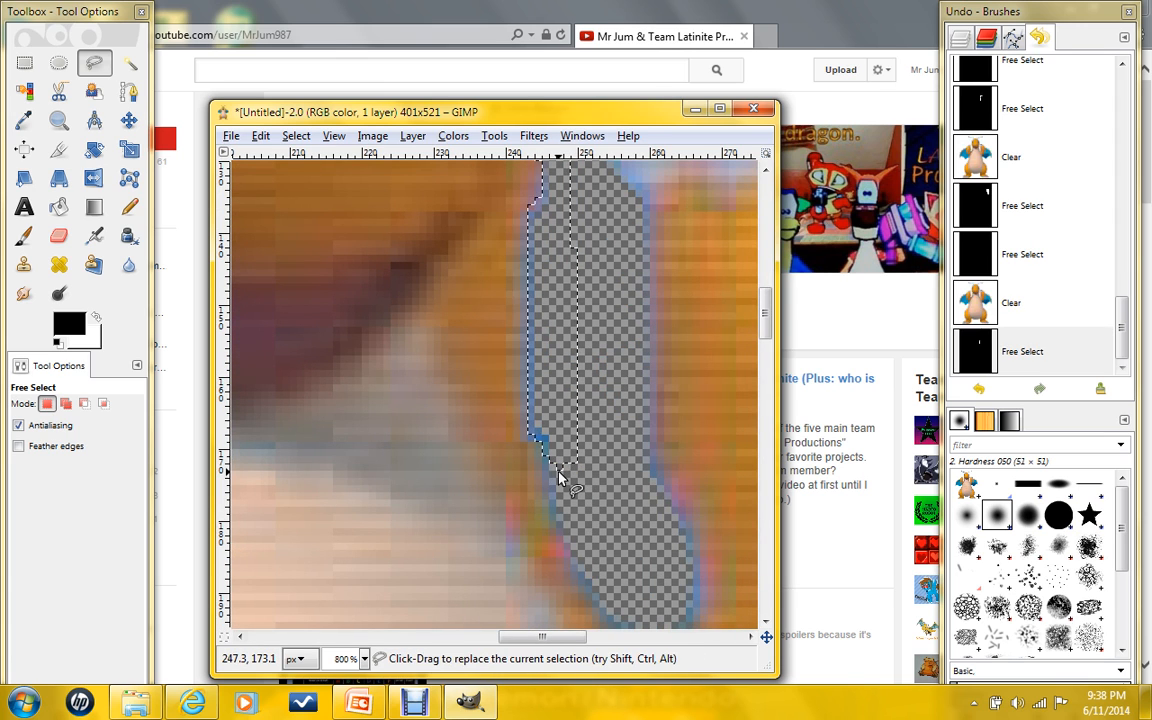
key("Delete")
scroll(557, 478, "up", 3)
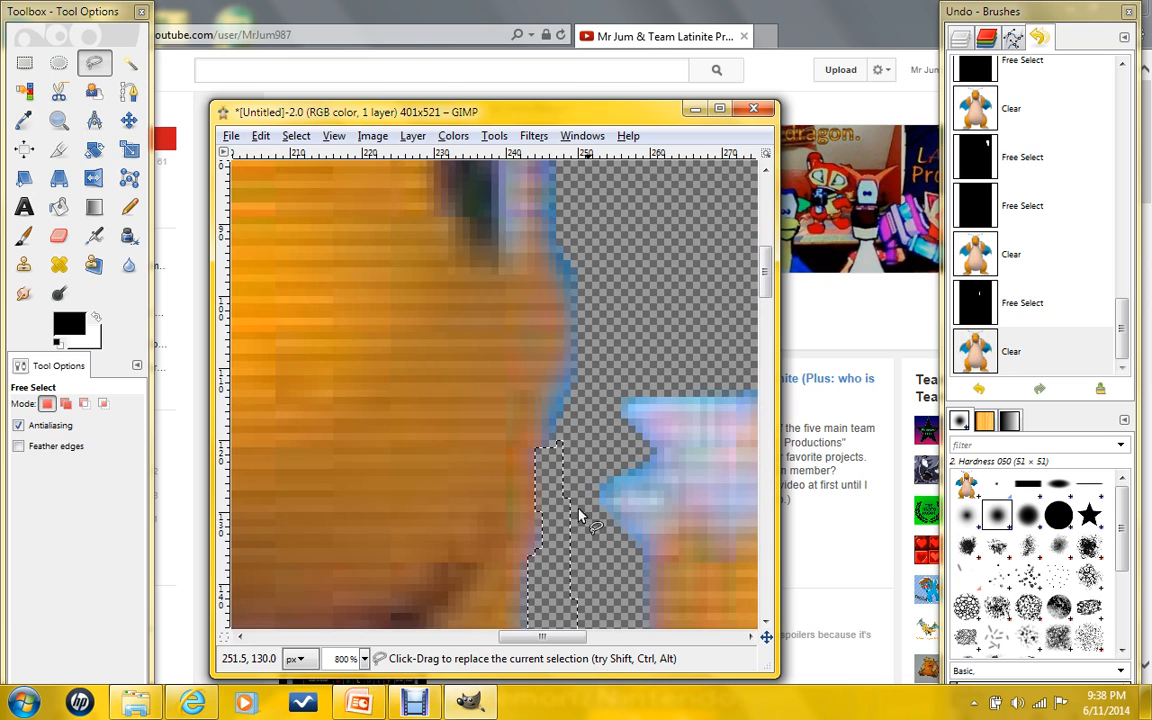
Outline the blue fringe from the right-hand cheek up past the eye to the side of the forehead and clear it.
left_click(545, 443)
left_click(547, 412)
left_click(555, 388)
left_click(566, 379)
left_click(570, 338)
scroll(571, 337, "up", 2)
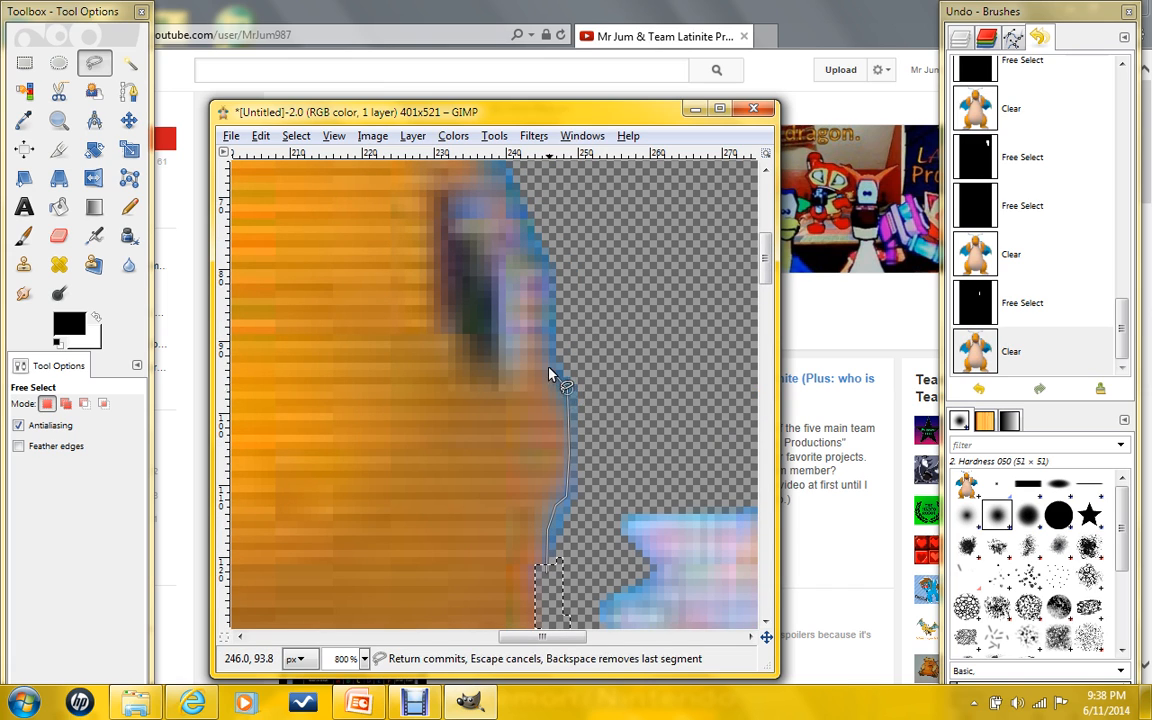
left_click(546, 366)
left_click(545, 311)
scroll(543, 277, "up", 3)
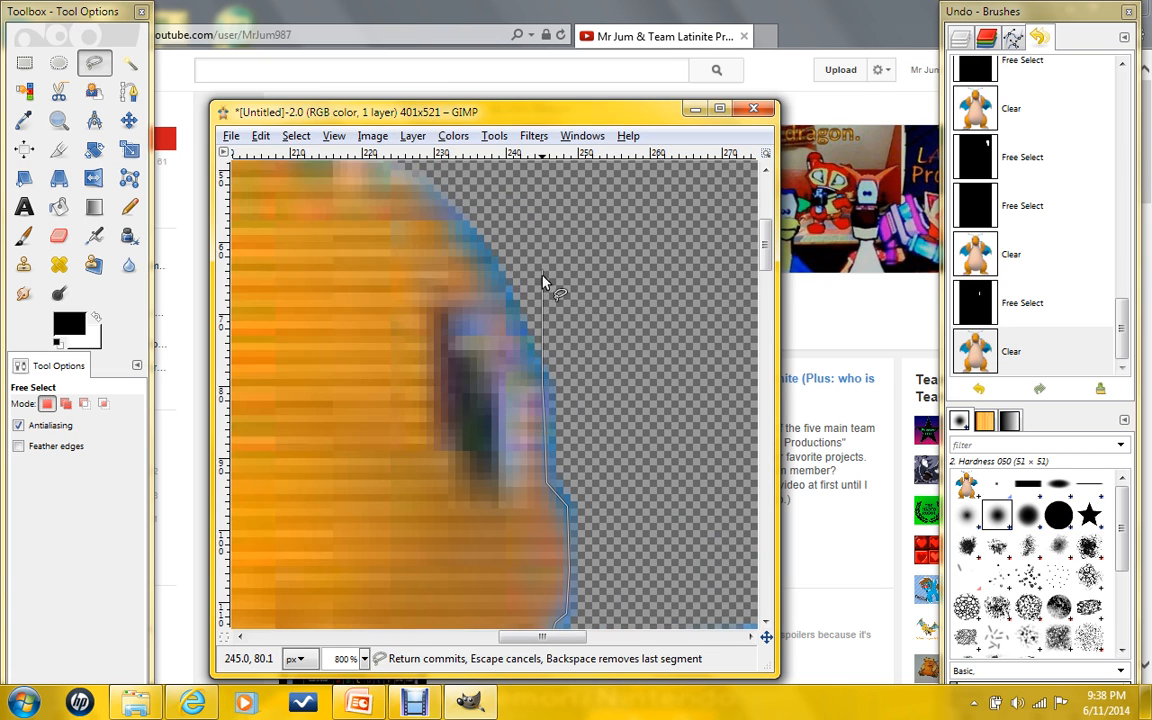
left_click(527, 354)
left_click(511, 315)
left_click(486, 256)
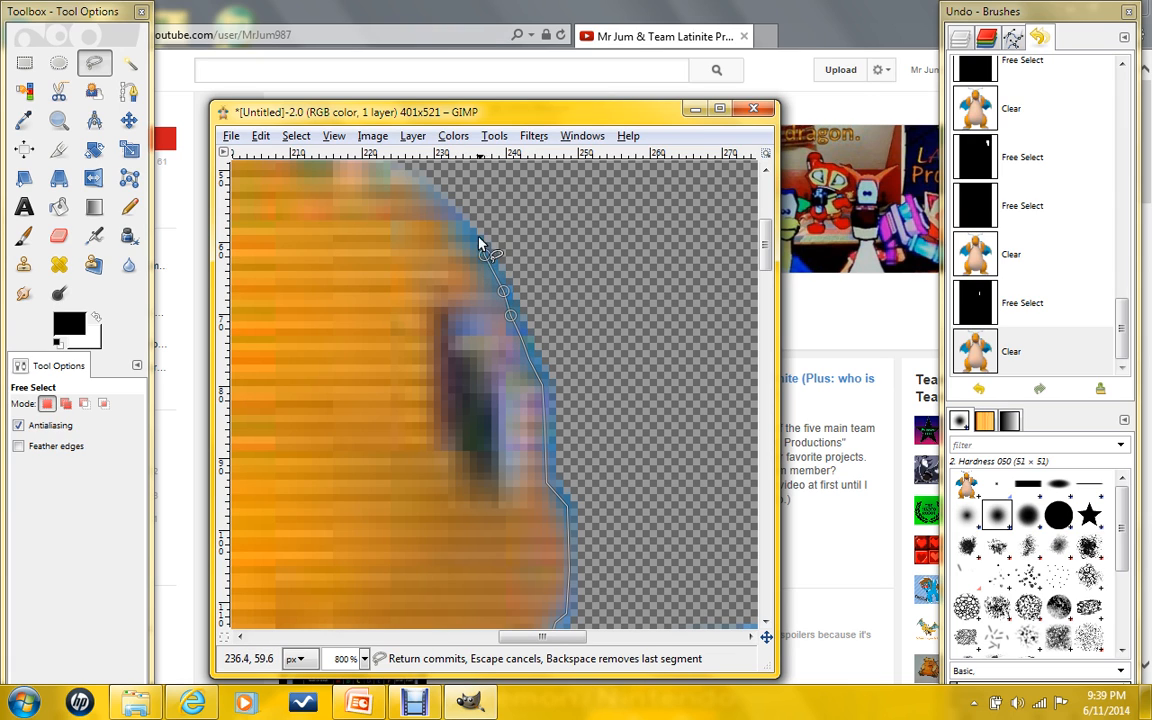
left_click(663, 478)
scroll(620, 420, "down", 4)
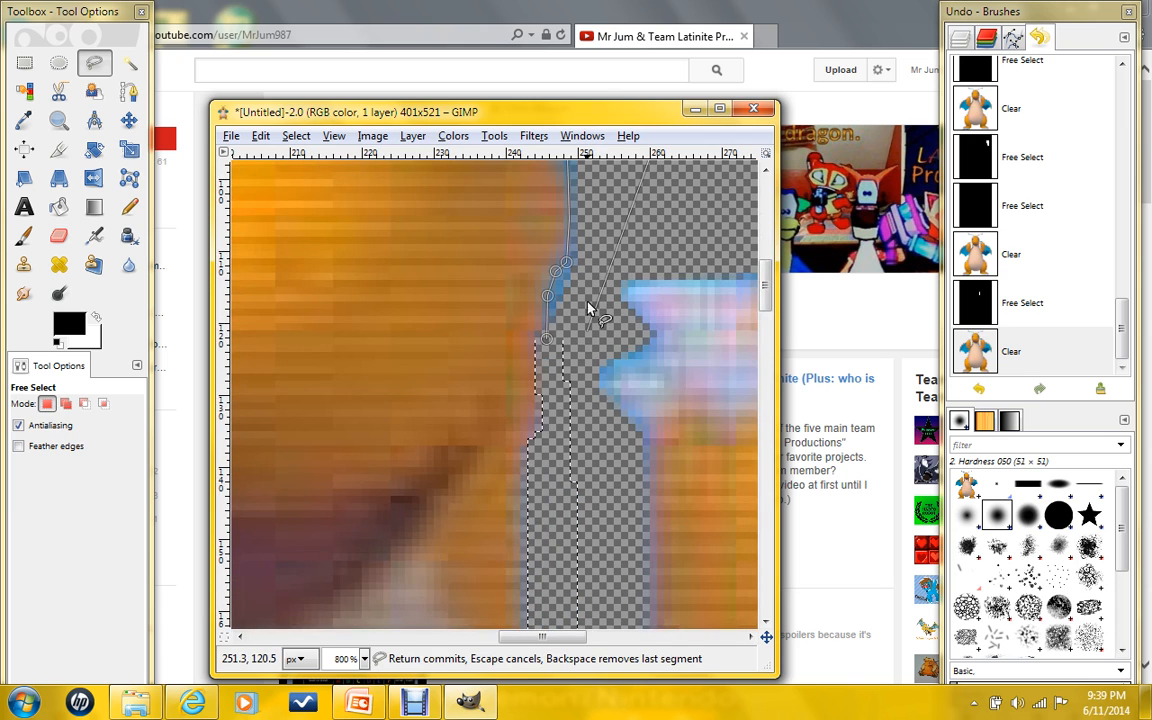
left_click(547, 337)
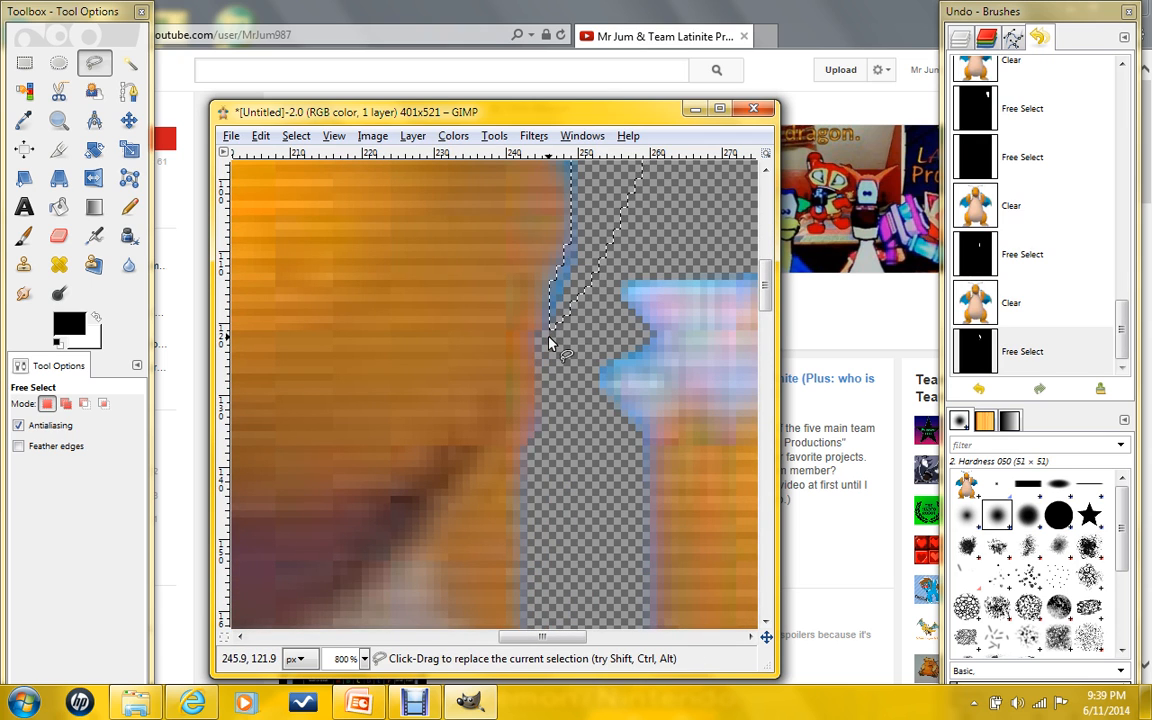
key("ctrl")
scroll(548, 342, "down", 3)
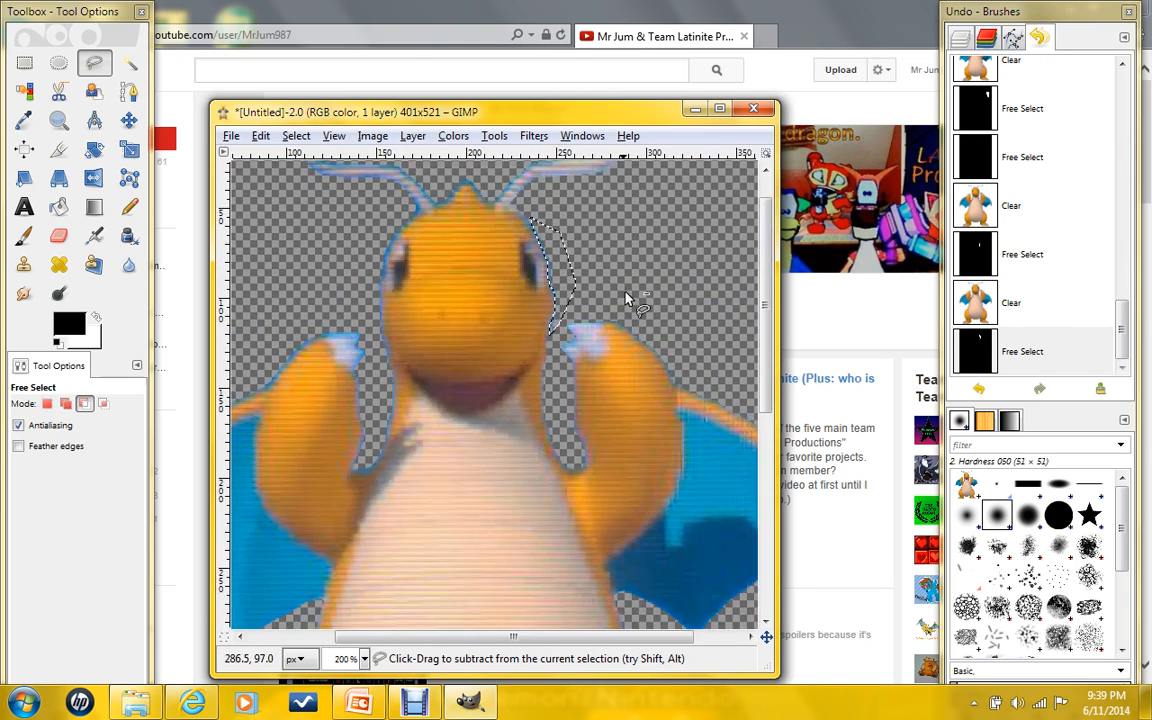
key("Delete")
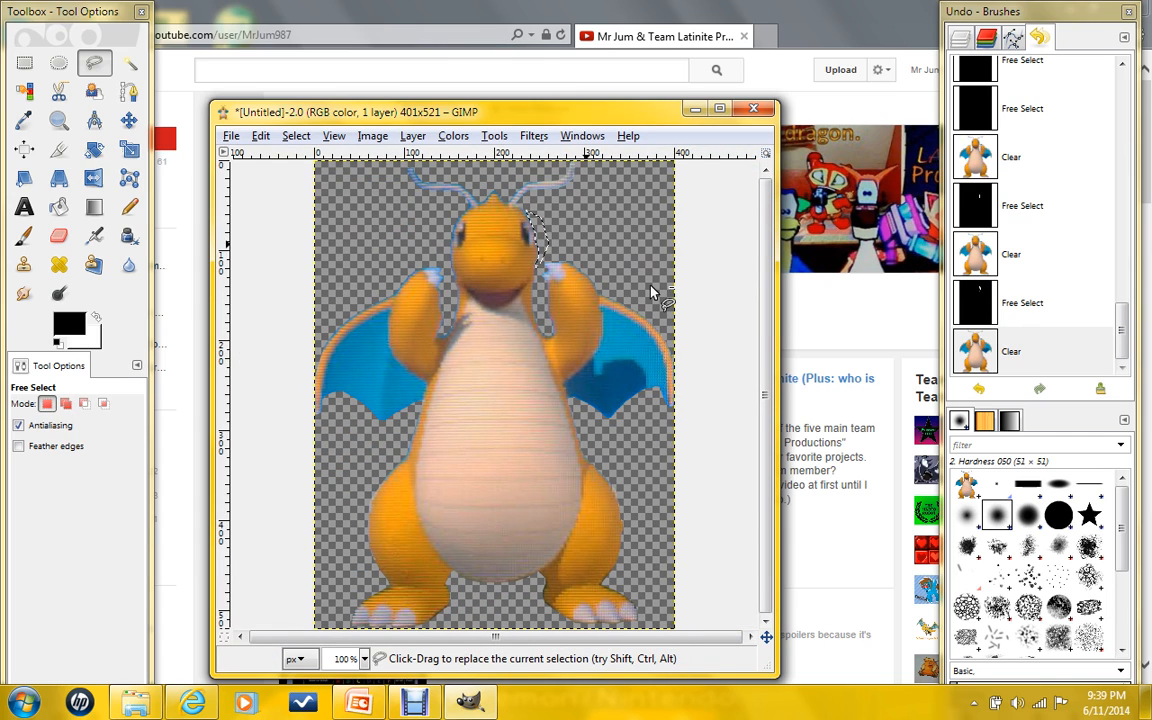
mouse_move(623, 214)
left_mouse_down()
mouse_move(636, 243)
mouse_move(624, 215)
left_mouse_up()
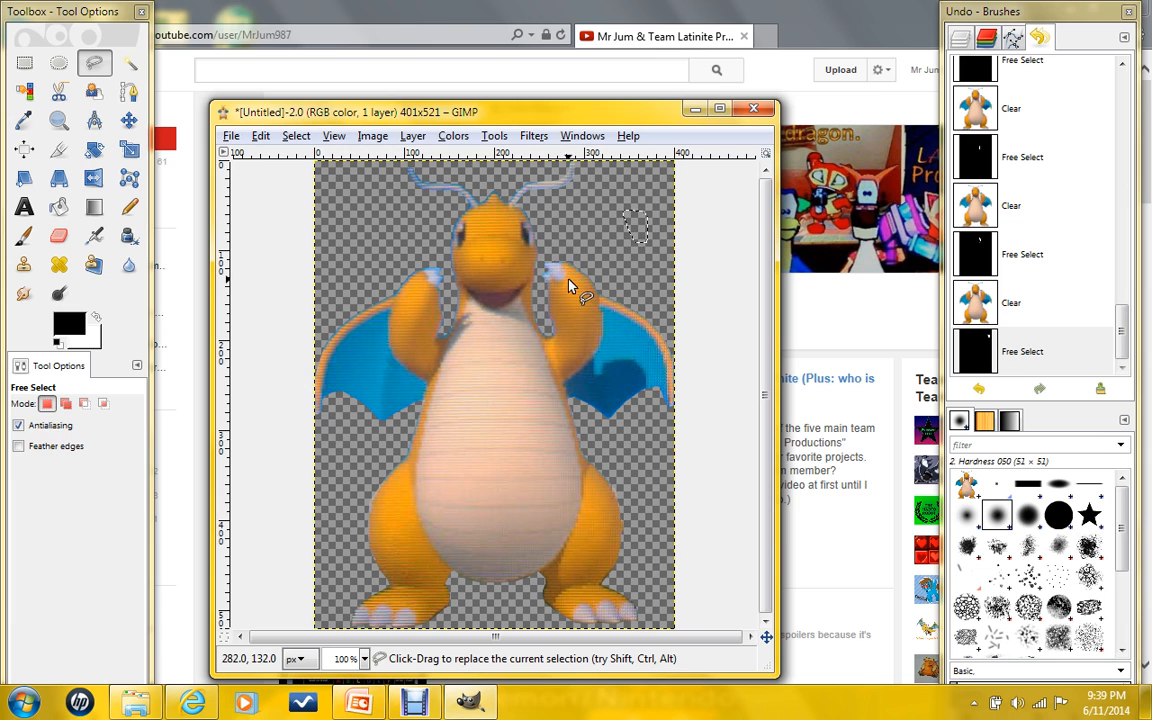
Outline the remaining fringe on the head's edge between the right-hand eye and the right-hand antenna and clear it.
scroll(560, 262, "up", 5)
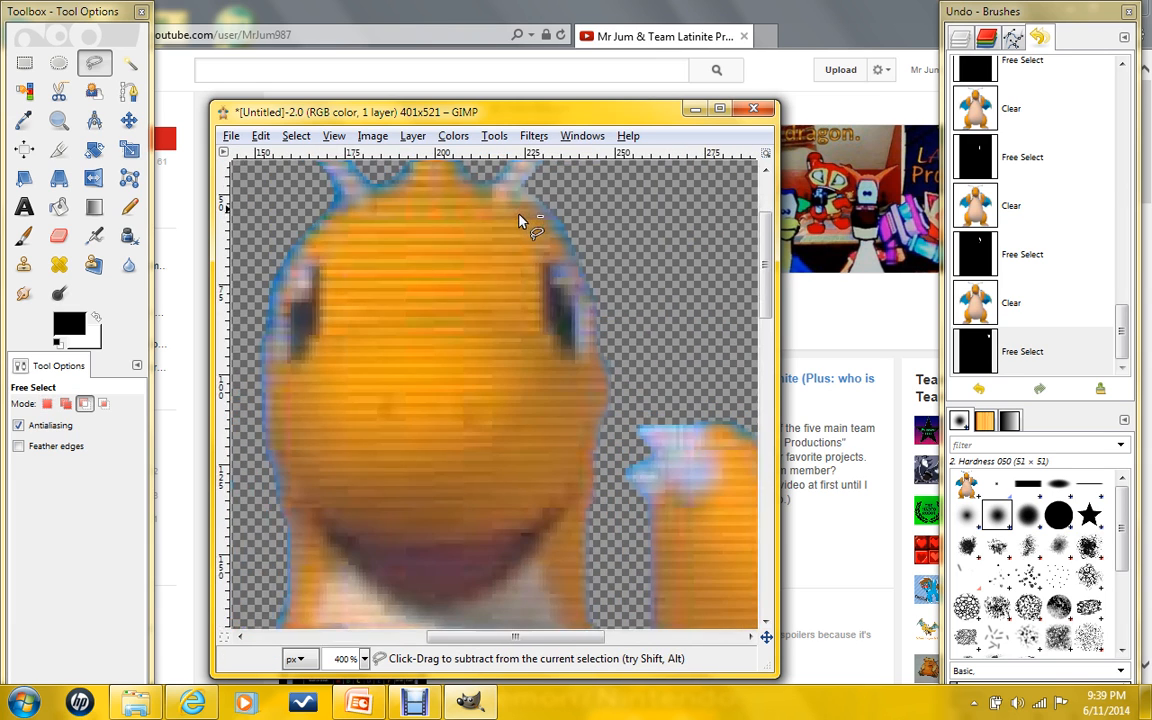
left_click(598, 274)
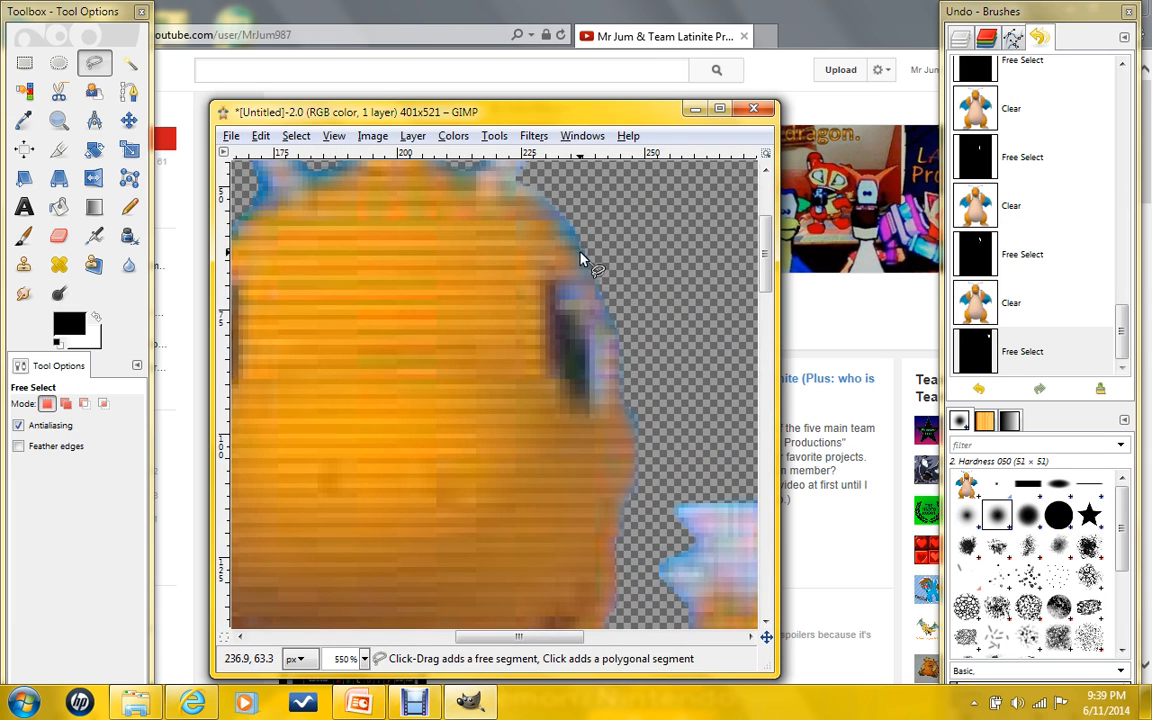
left_click(567, 229)
left_click(538, 189)
left_click(585, 190)
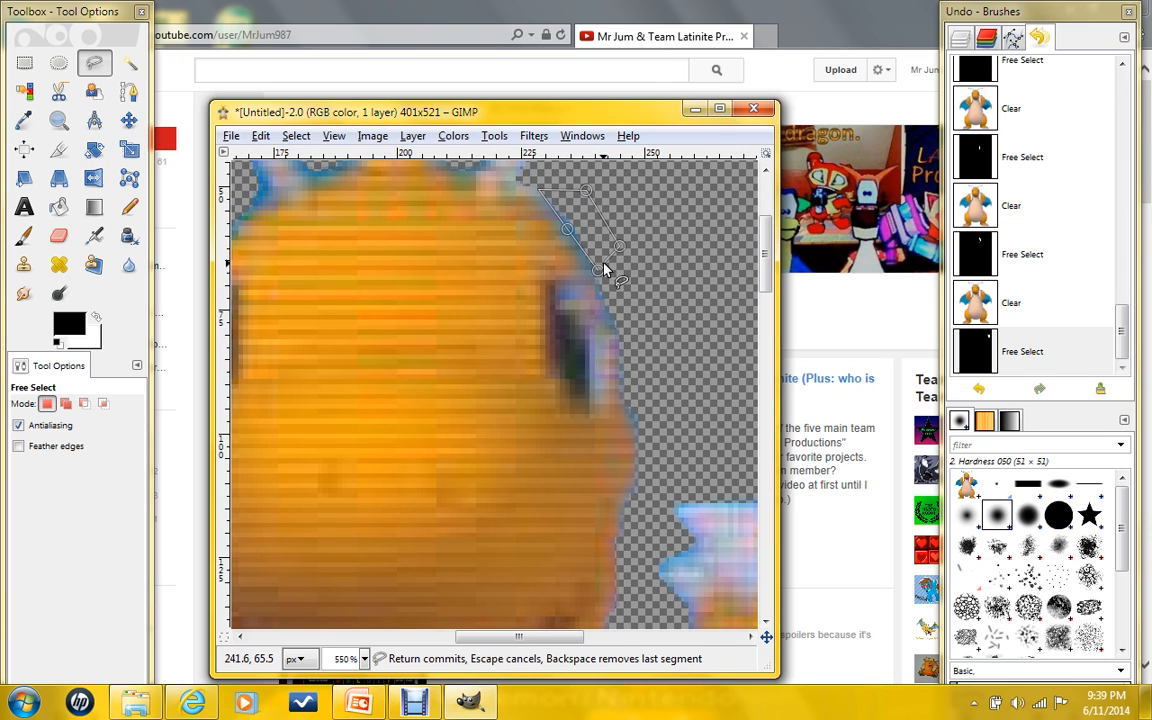
left_click(601, 272)
key("Delete")
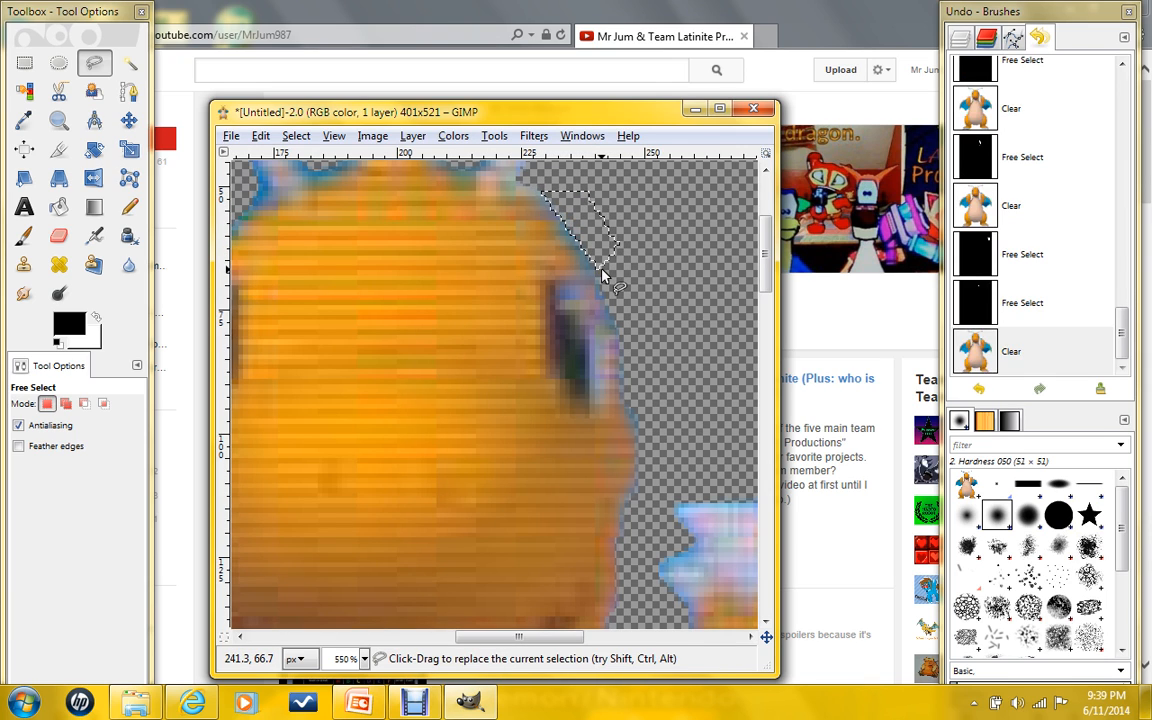
Outline the blue fringe along the upper edge of the right-hand antenna down to its base and clear it.
scroll(627, 275, "down", 6)
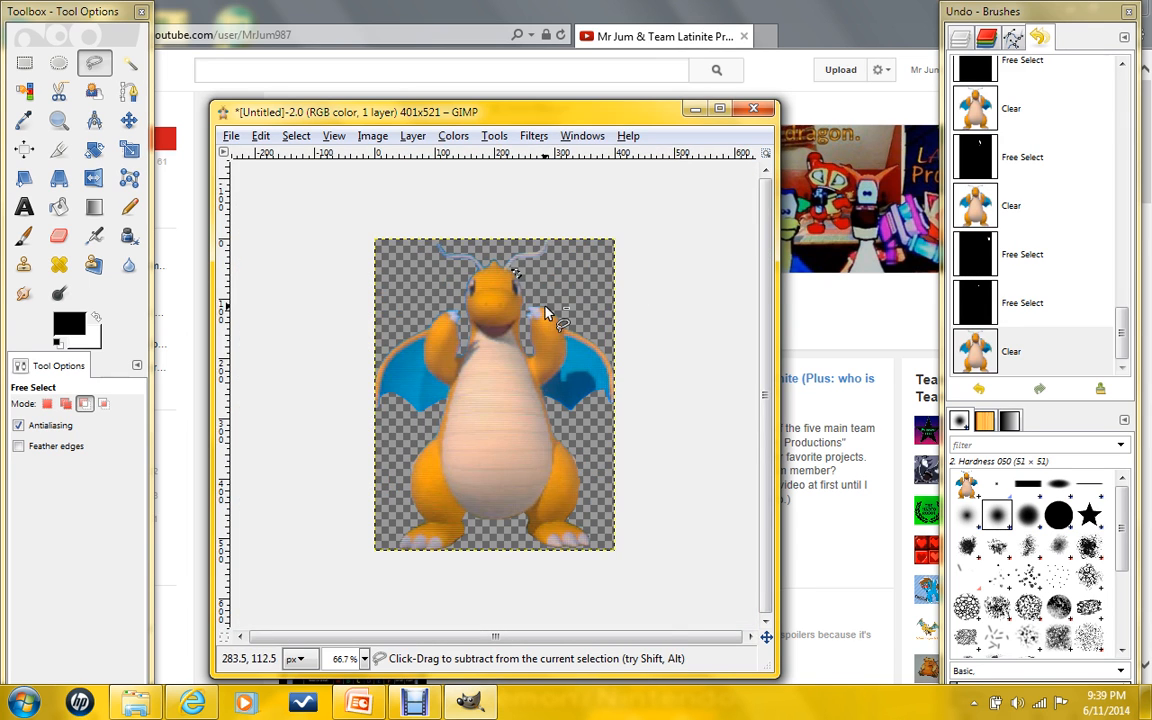
scroll(545, 313, "up", 3)
scroll(565, 250, "up", 5)
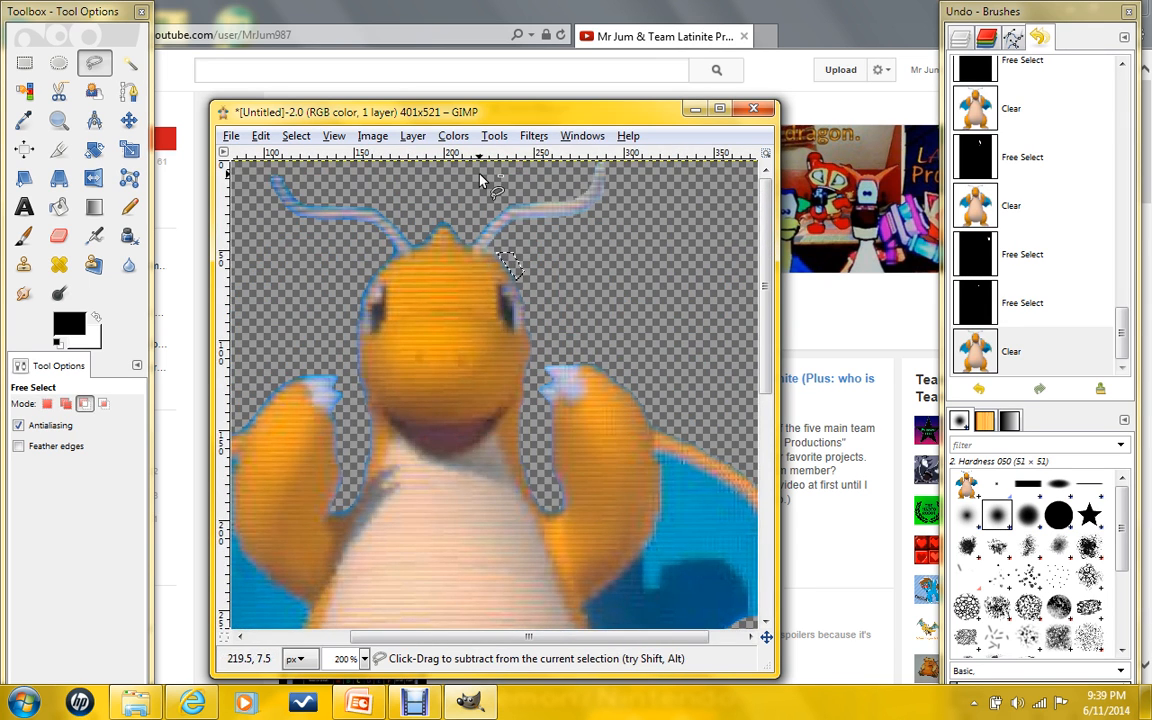
scroll(485, 182, "up", 2)
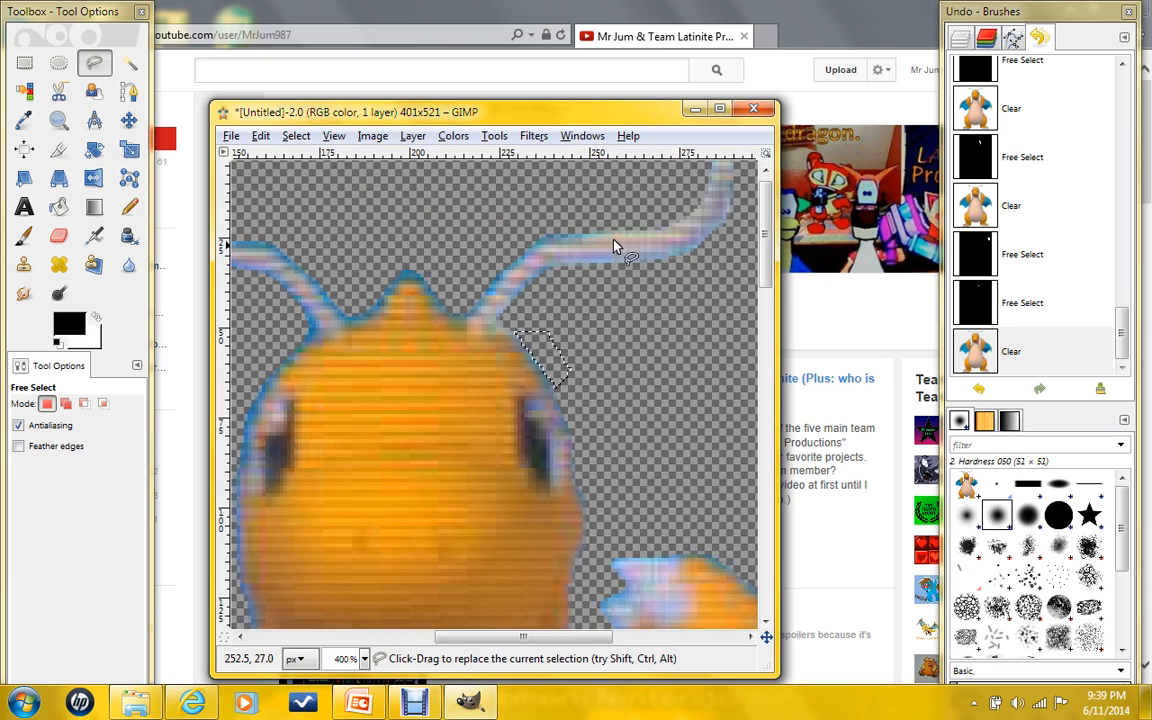
scroll(566, 239, "up", 1)
scroll(630, 236, "up", 1)
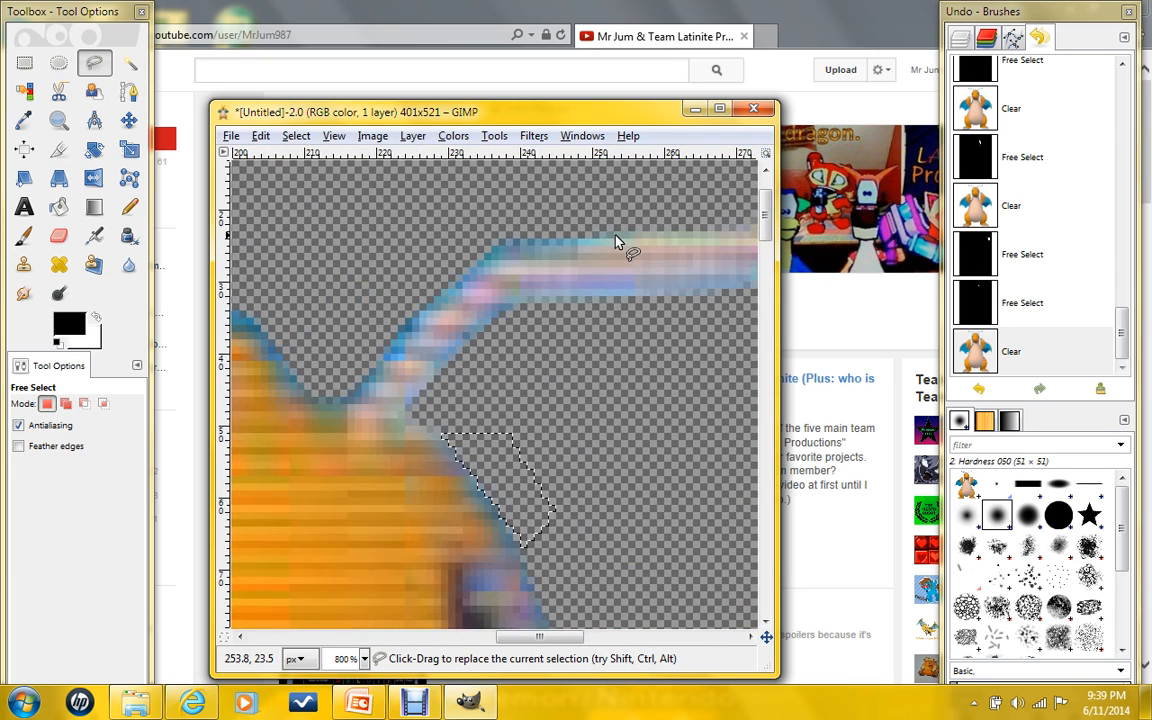
left_click(625, 233)
left_click(585, 242)
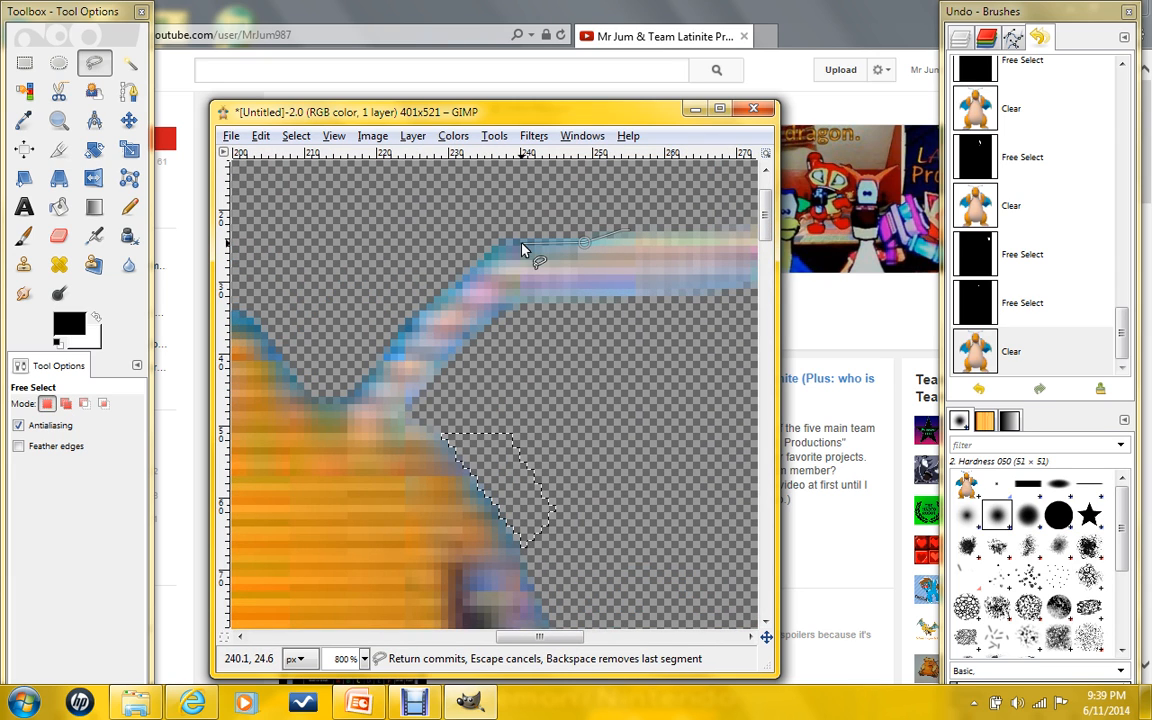
left_click(499, 251)
left_click(358, 391)
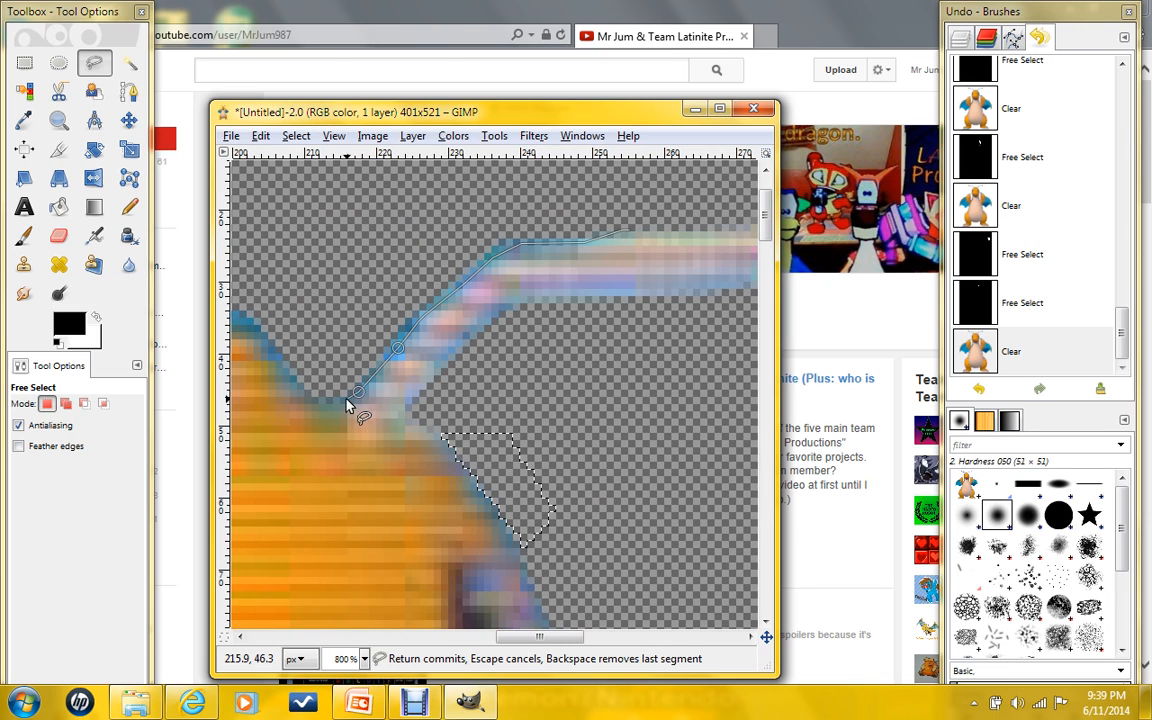
left_click(334, 392)
left_click(355, 192)
left_click(640, 210)
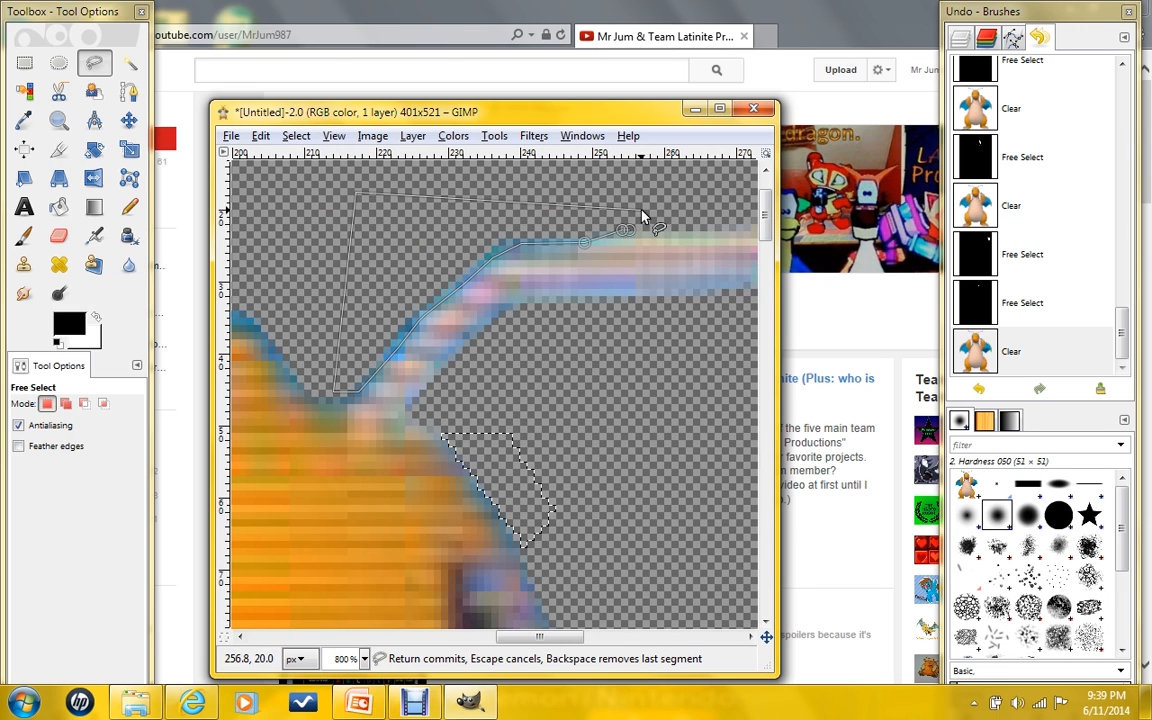
left_click(630, 232)
key("Delete")
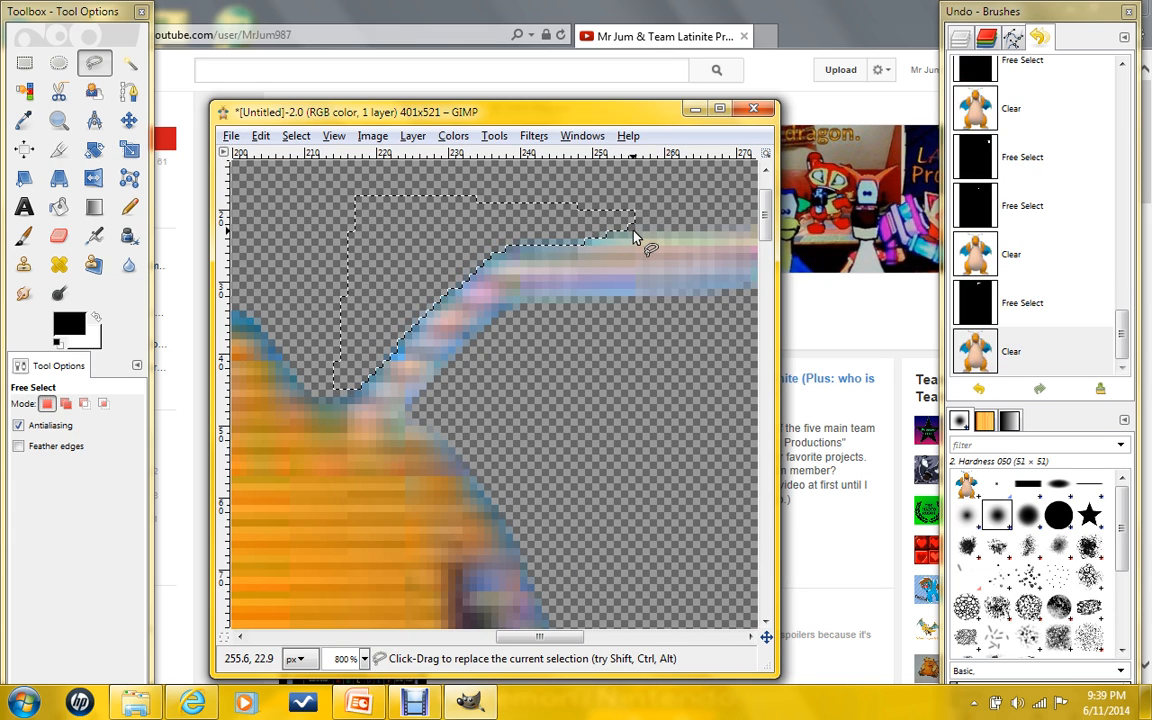
Outline the blue fringe over the pointed crest between the two antennae and clear it.
left_click_drag(570, 637, 527, 640)
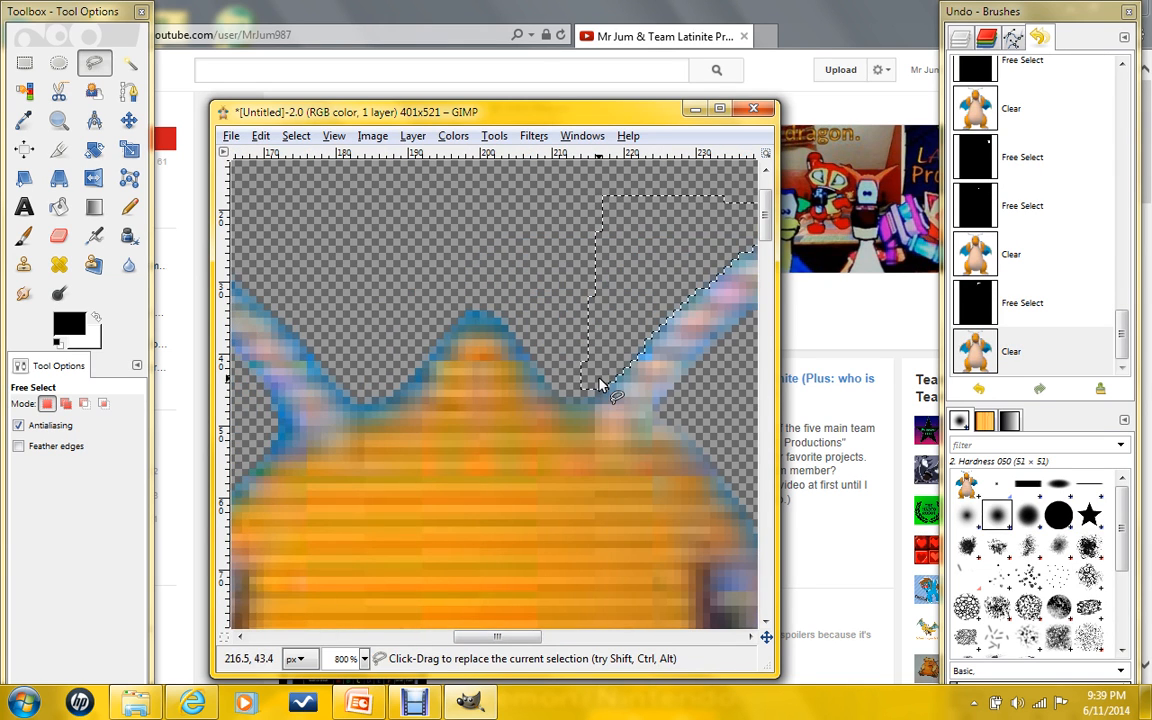
left_click(542, 388)
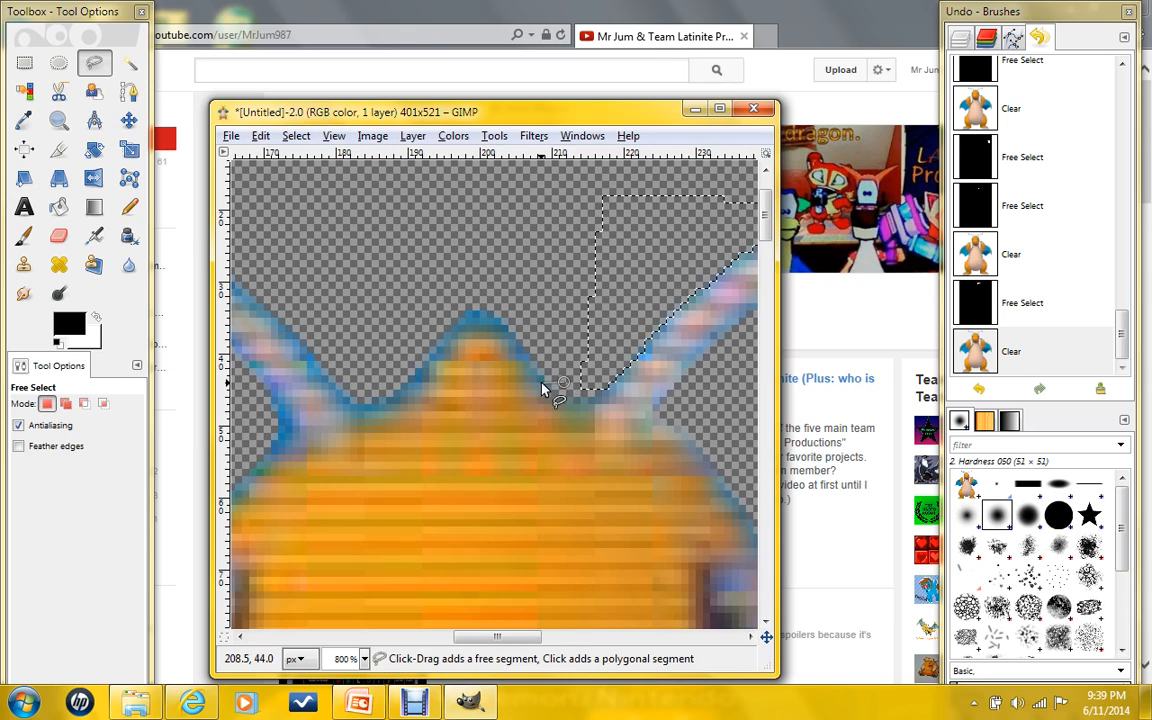
left_click(493, 327)
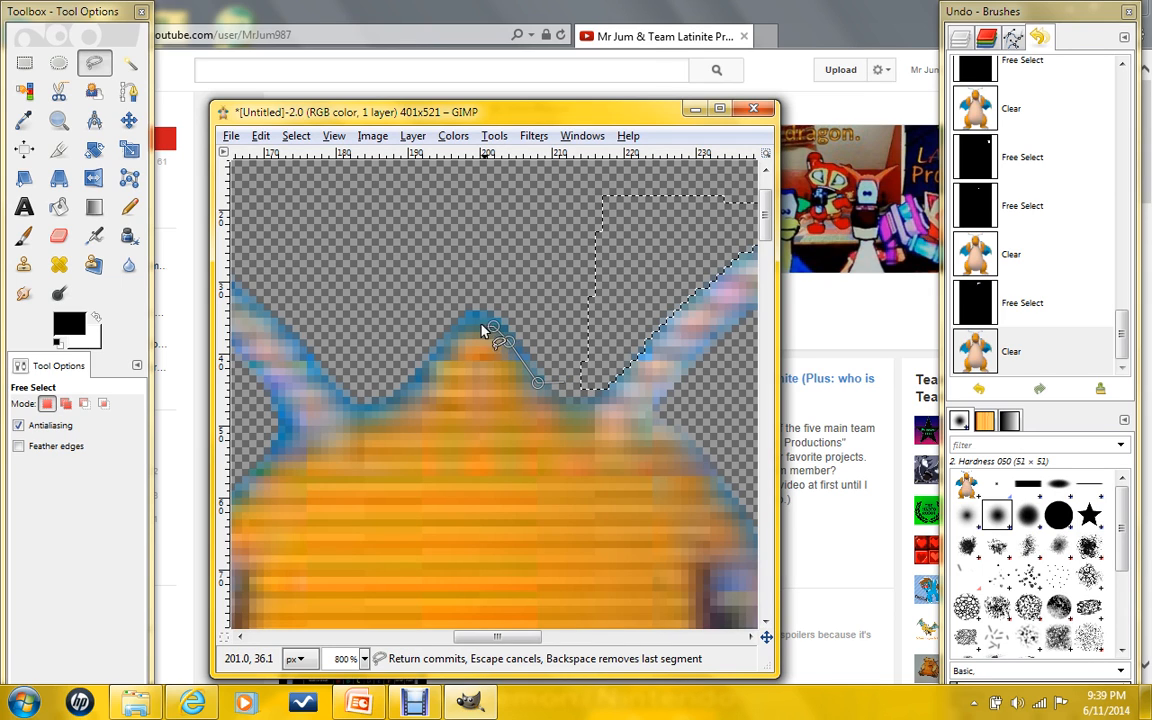
left_click(465, 325)
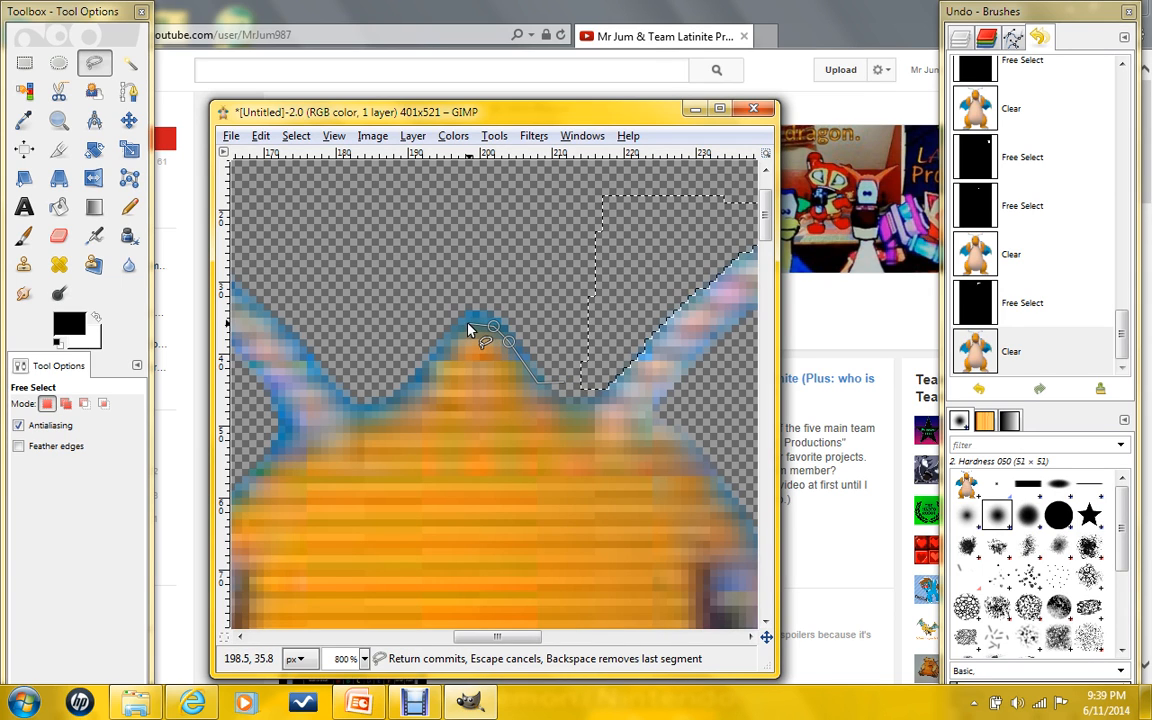
left_click(409, 389)
left_click(392, 404)
left_click(386, 262)
left_click(571, 275)
left_click(565, 382)
key("Delete")
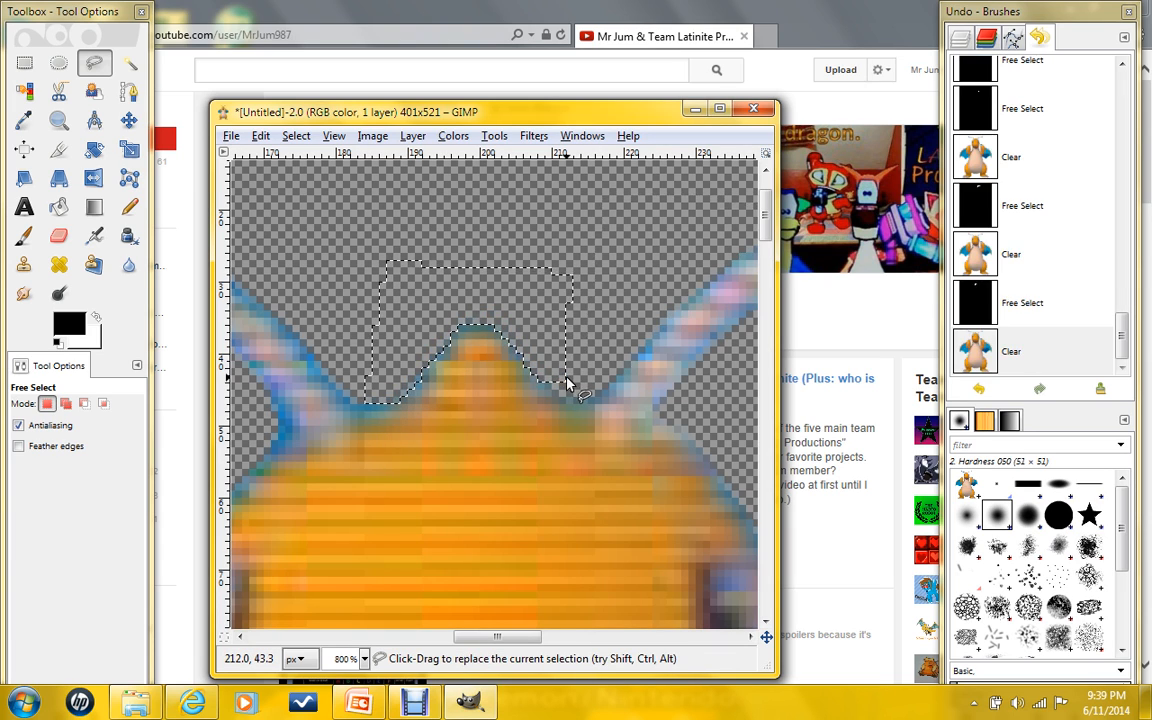
Outline the blue fringe along the upper edge of the left-hand antenna from its base to near its tip and clear it.
left_click_drag(491, 638, 468, 640)
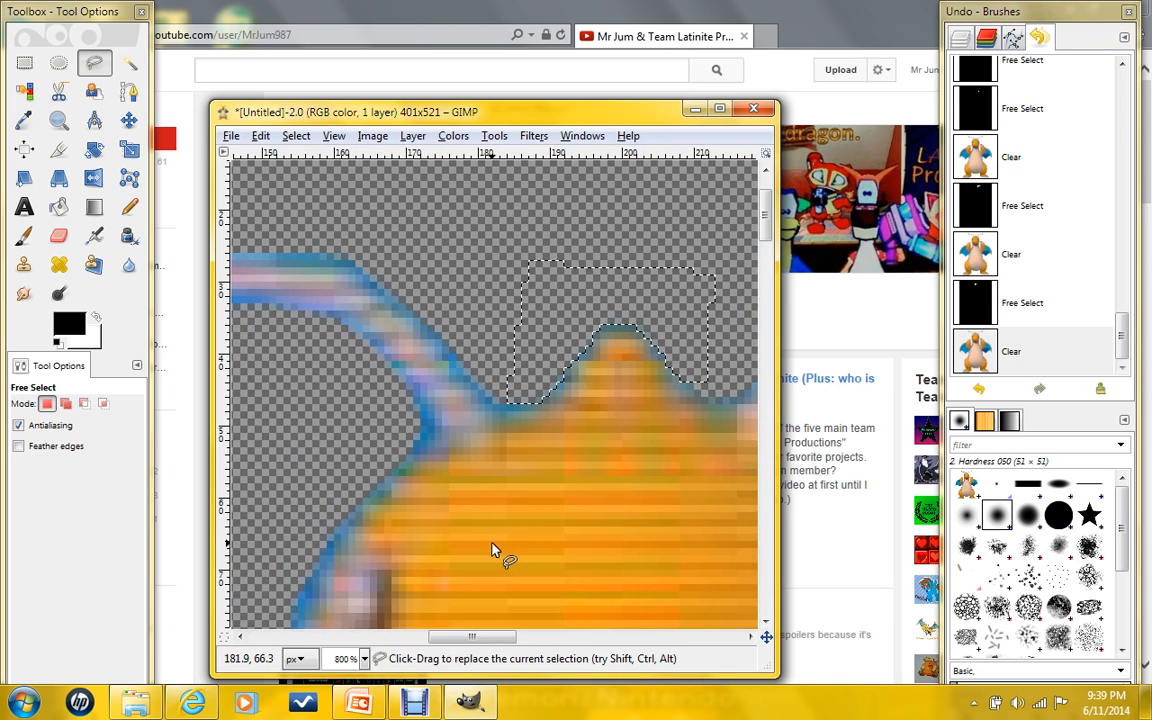
left_click(533, 388)
left_click(527, 407)
left_click(493, 410)
left_click(456, 368)
left_click(419, 327)
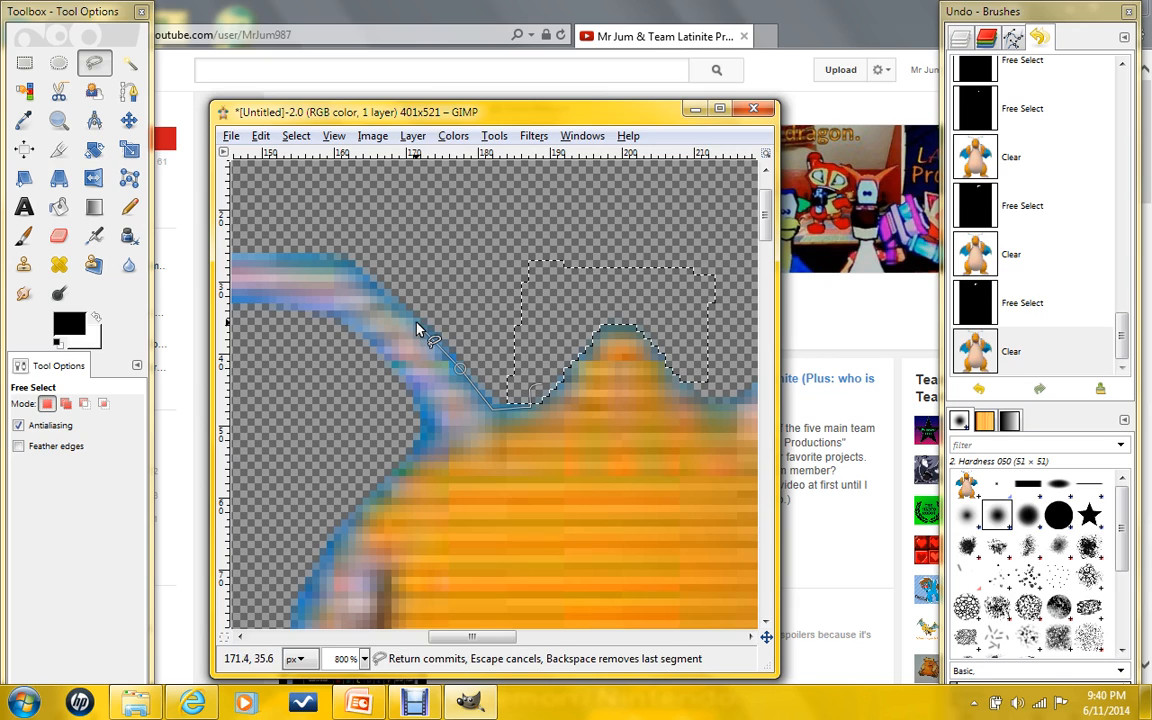
left_click_drag(506, 638, 490, 638)
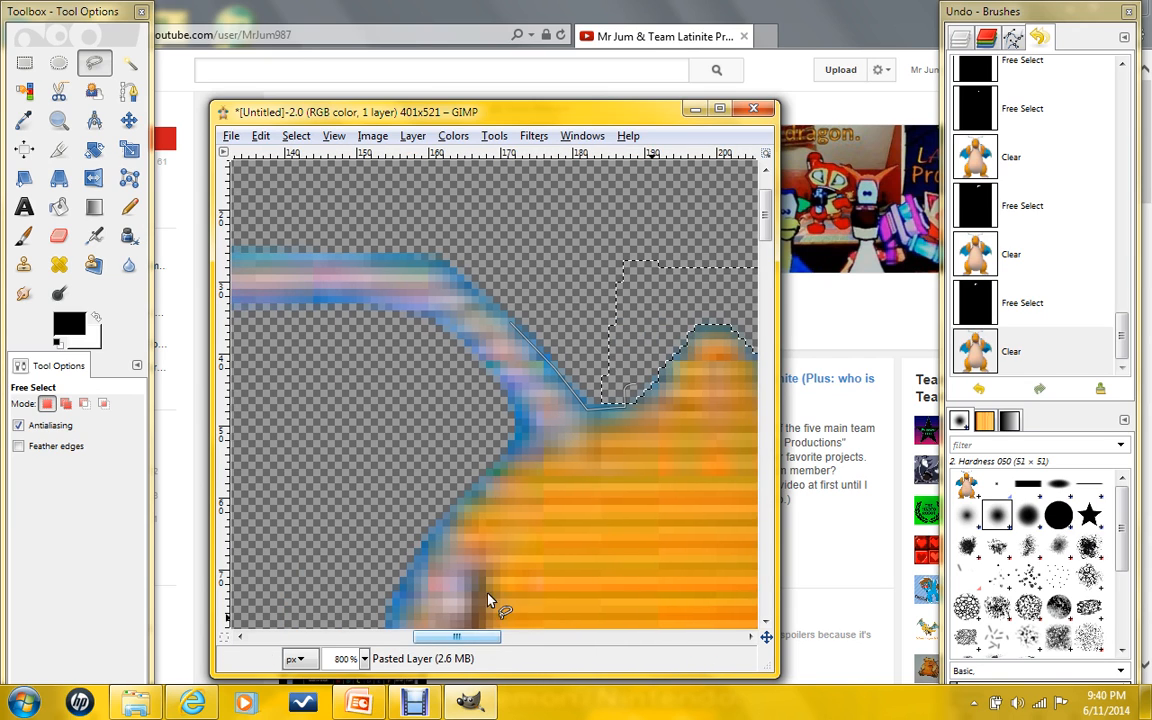
left_click(466, 284)
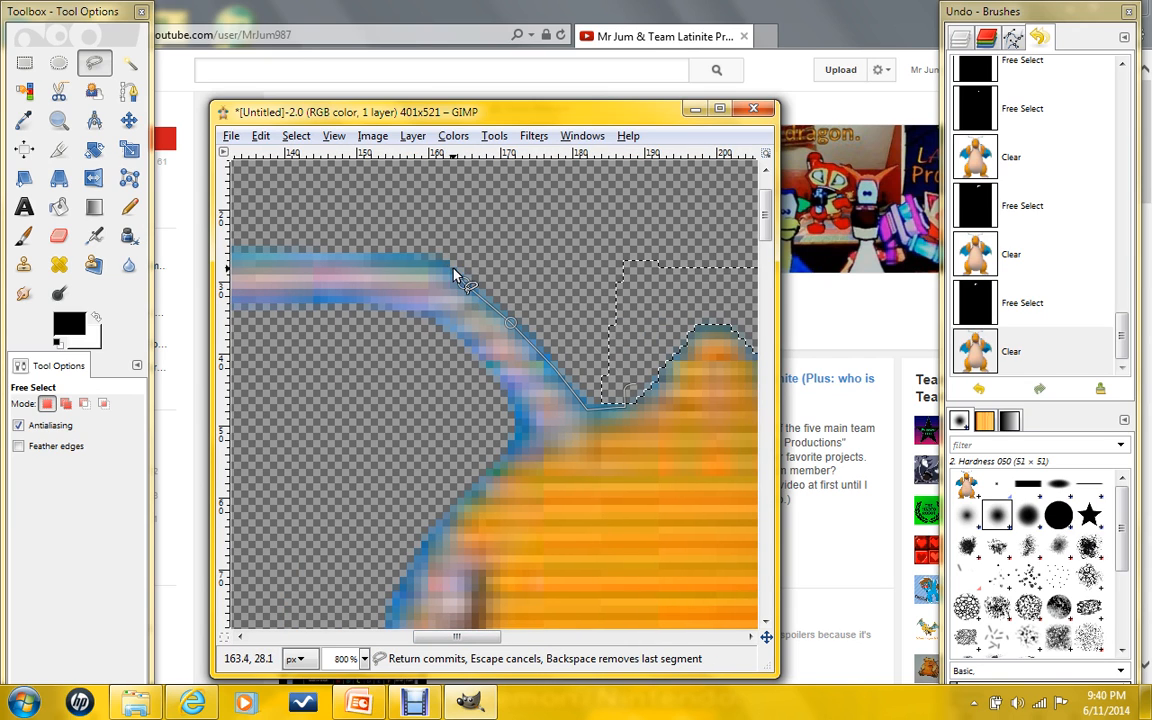
left_click(449, 269)
left_click_drag(501, 638, 470, 638)
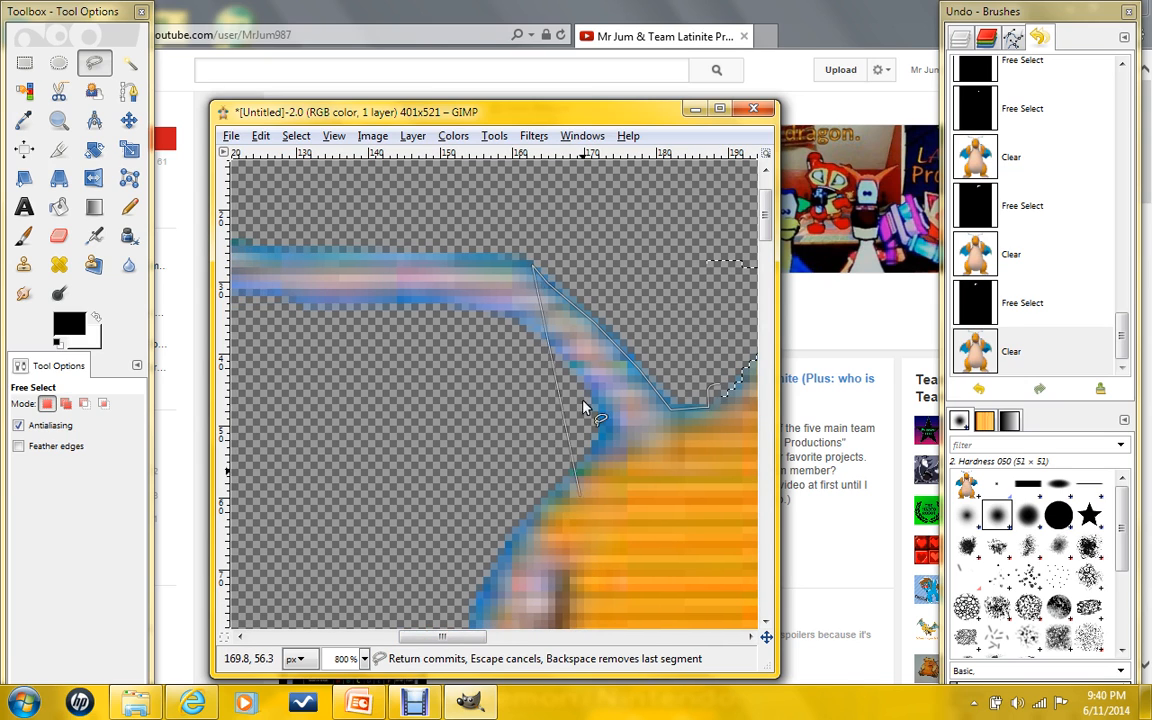
left_click(380, 265)
left_click_drag(468, 636, 437, 636)
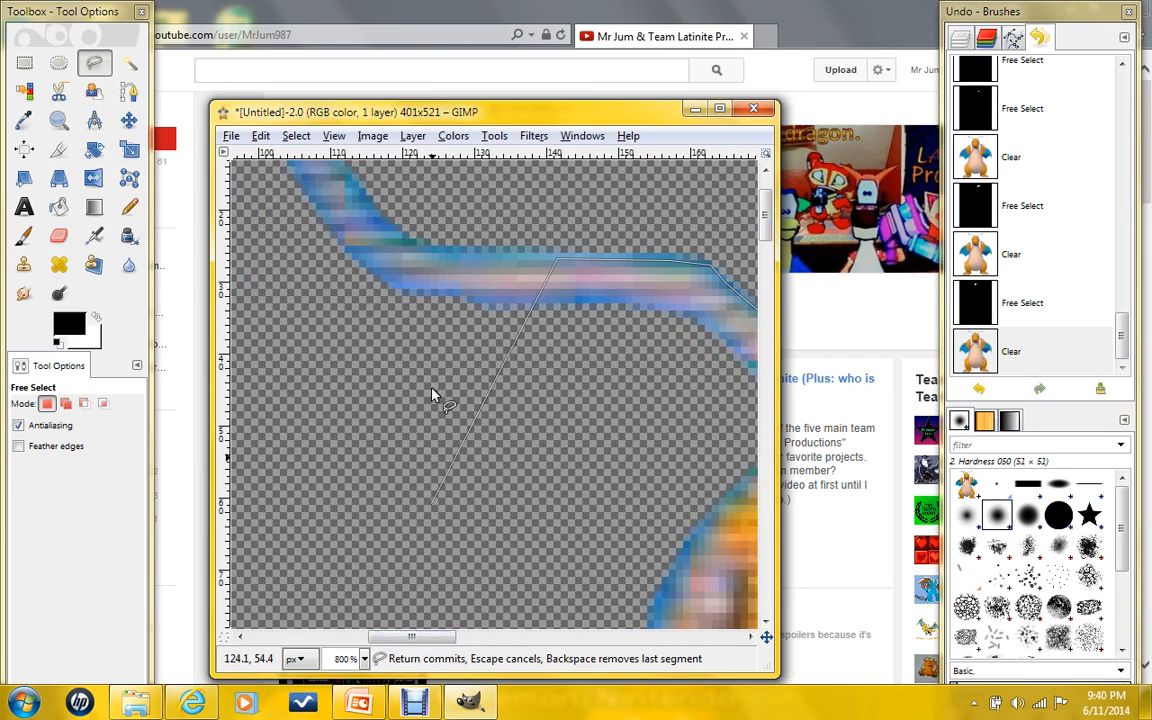
left_click(449, 258)
left_click(410, 242)
scroll(373, 208, "up", 1)
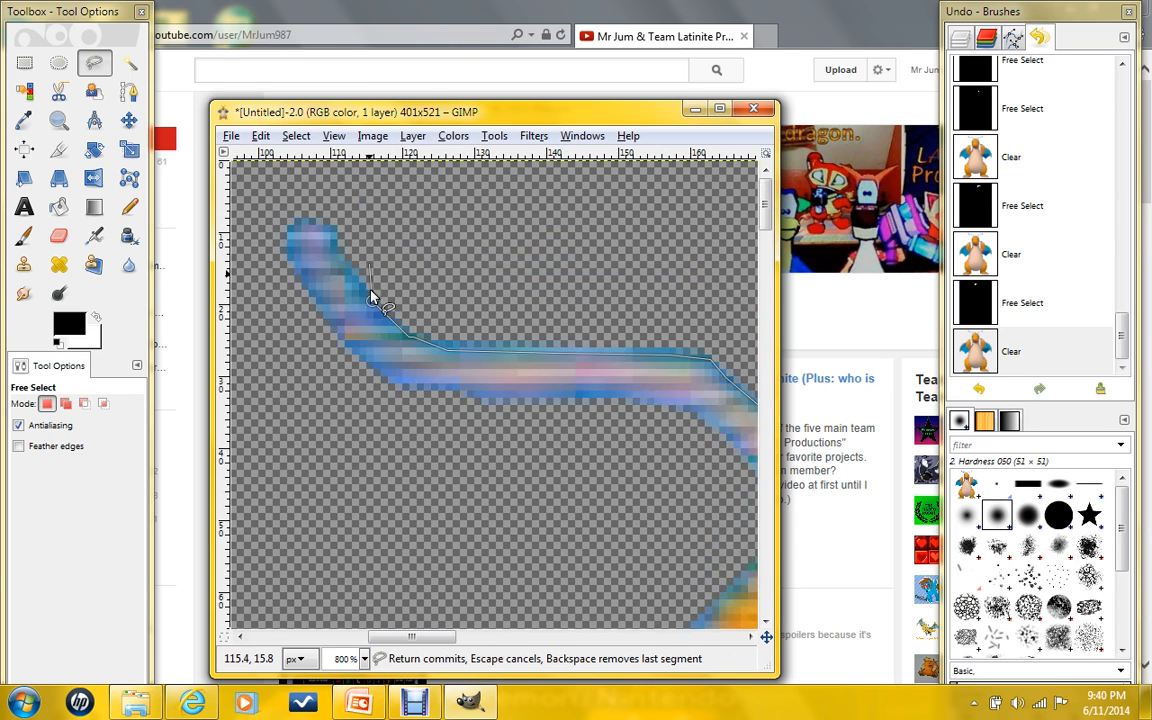
left_click(347, 258)
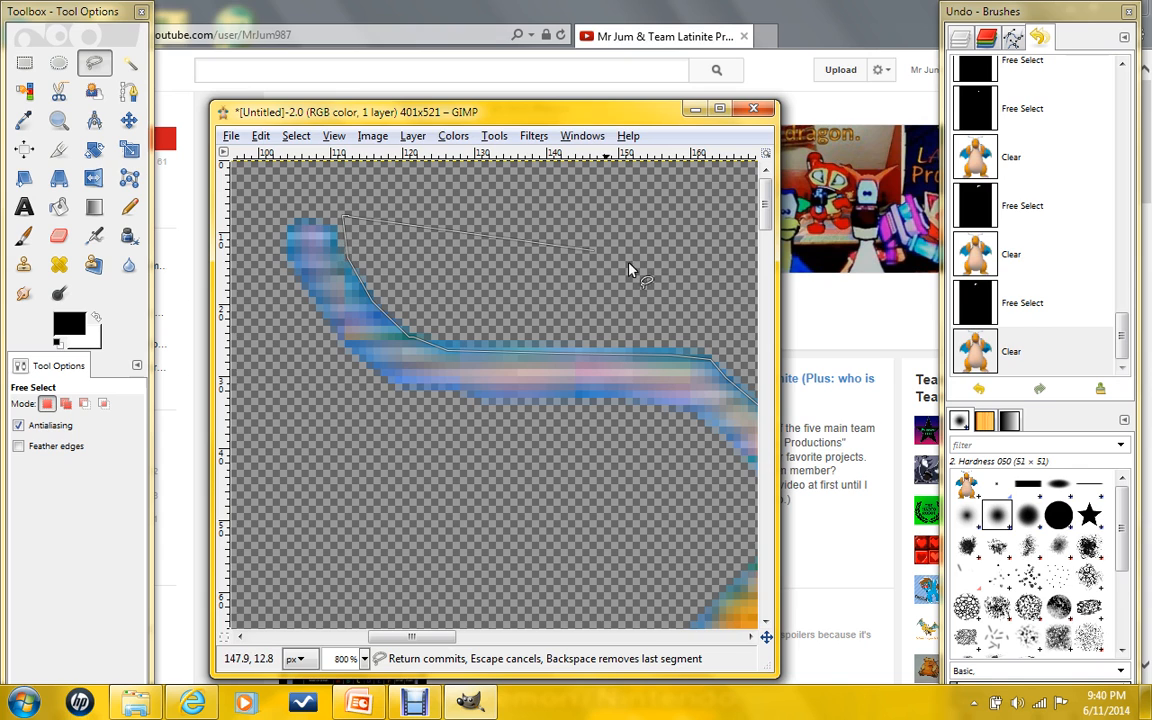
left_click(686, 276)
left_click_drag(437, 637, 472, 637)
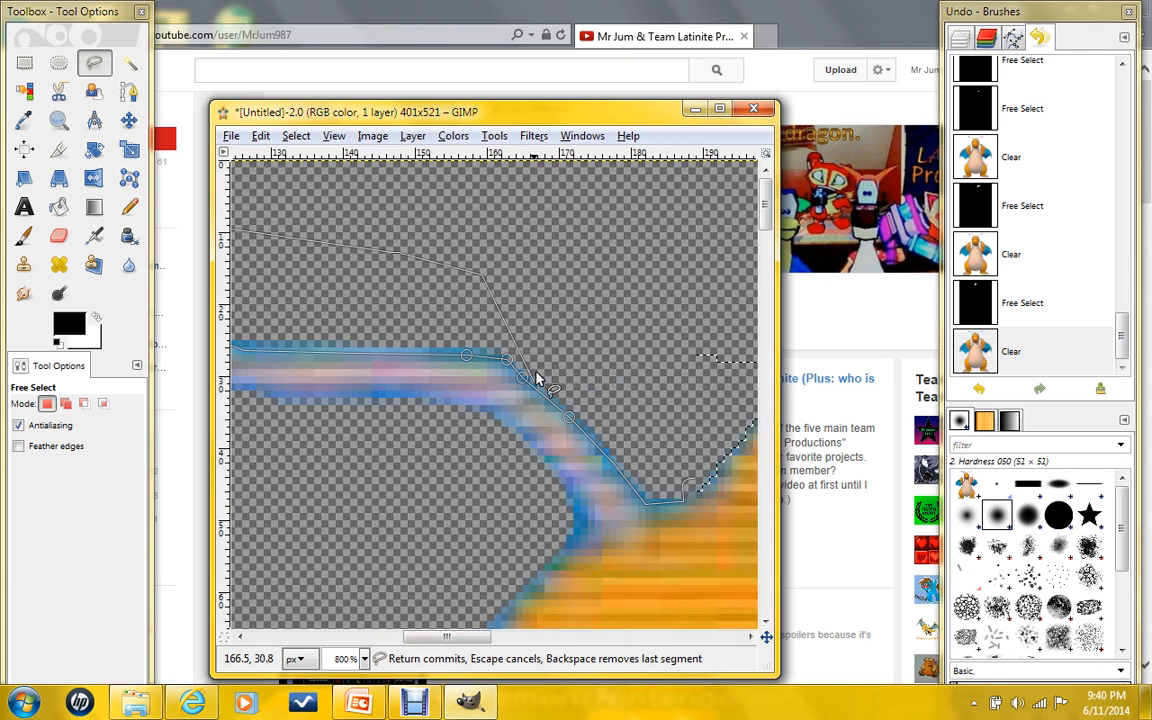
left_click(690, 480)
key("Delete")
scroll(690, 480, "down", 4)
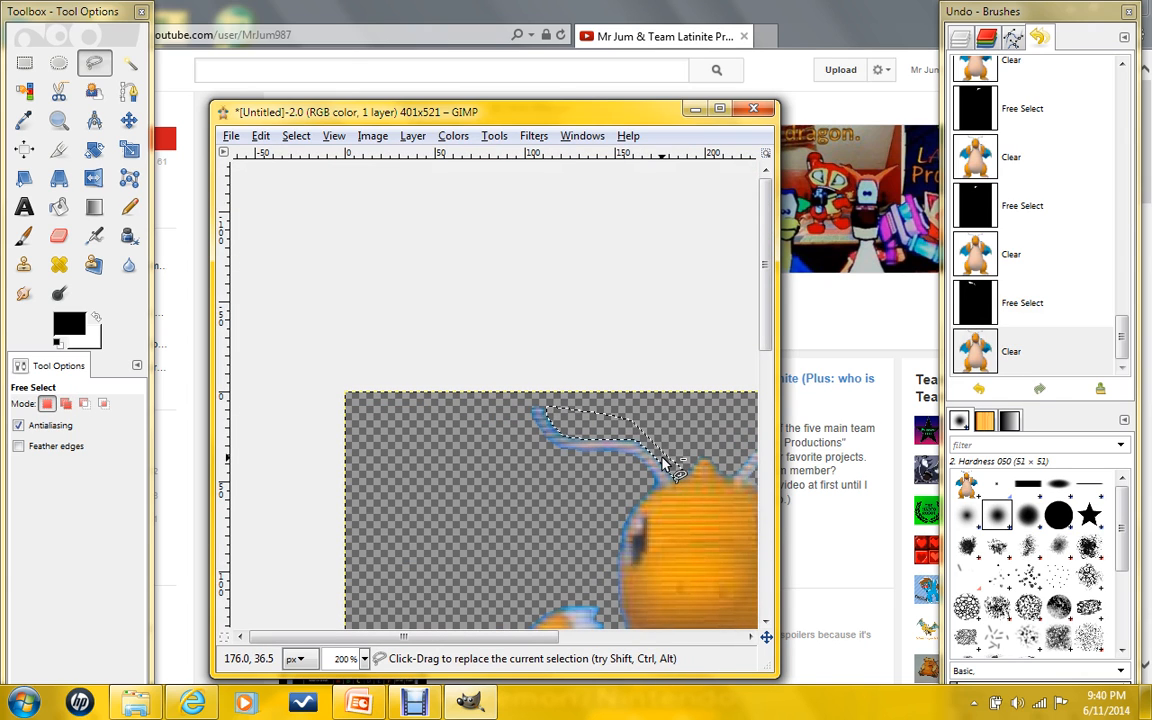
Check the whole figure and replace the antenna selection with a small freehand loop in the empty area beside the head.
left_click_drag(514, 638, 578, 638)
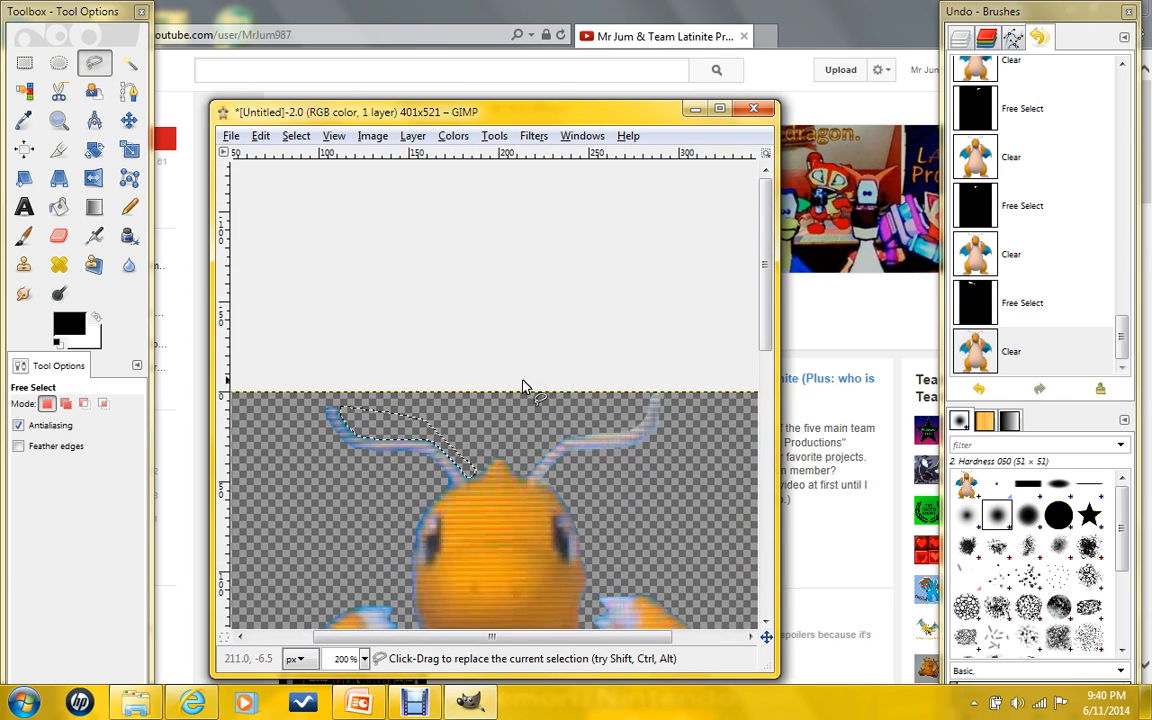
scroll(528, 388, "down", 1)
scroll(528, 388, "down", 1)
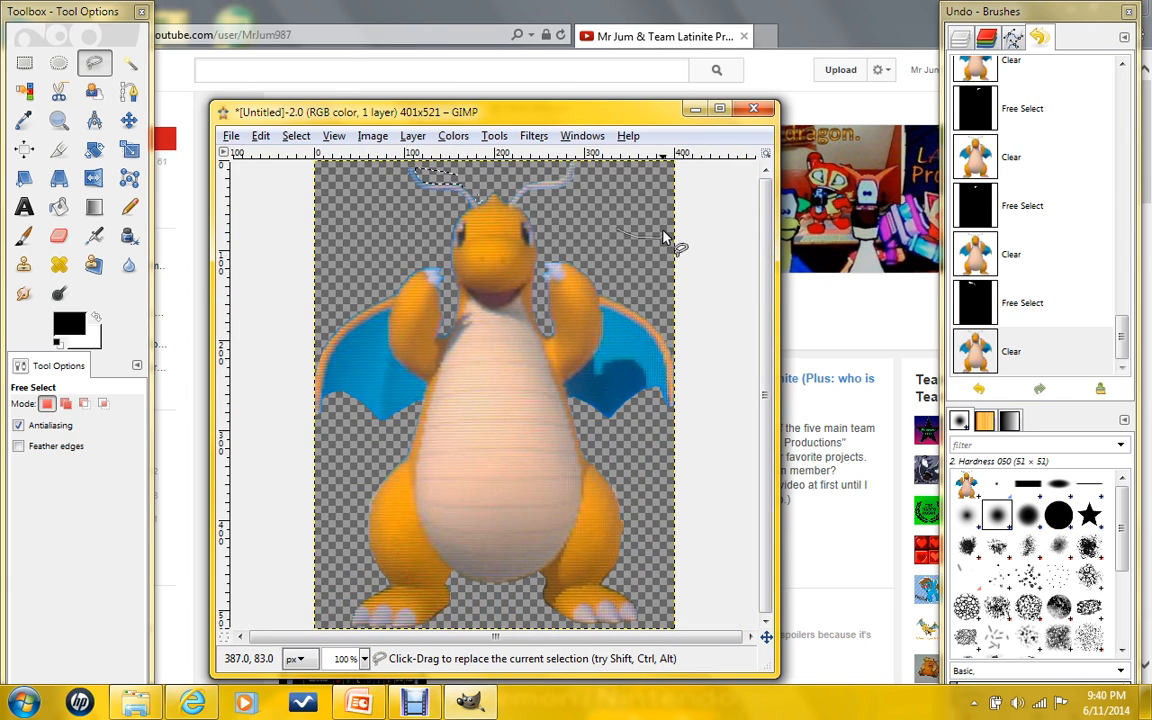
left_click(622, 227)
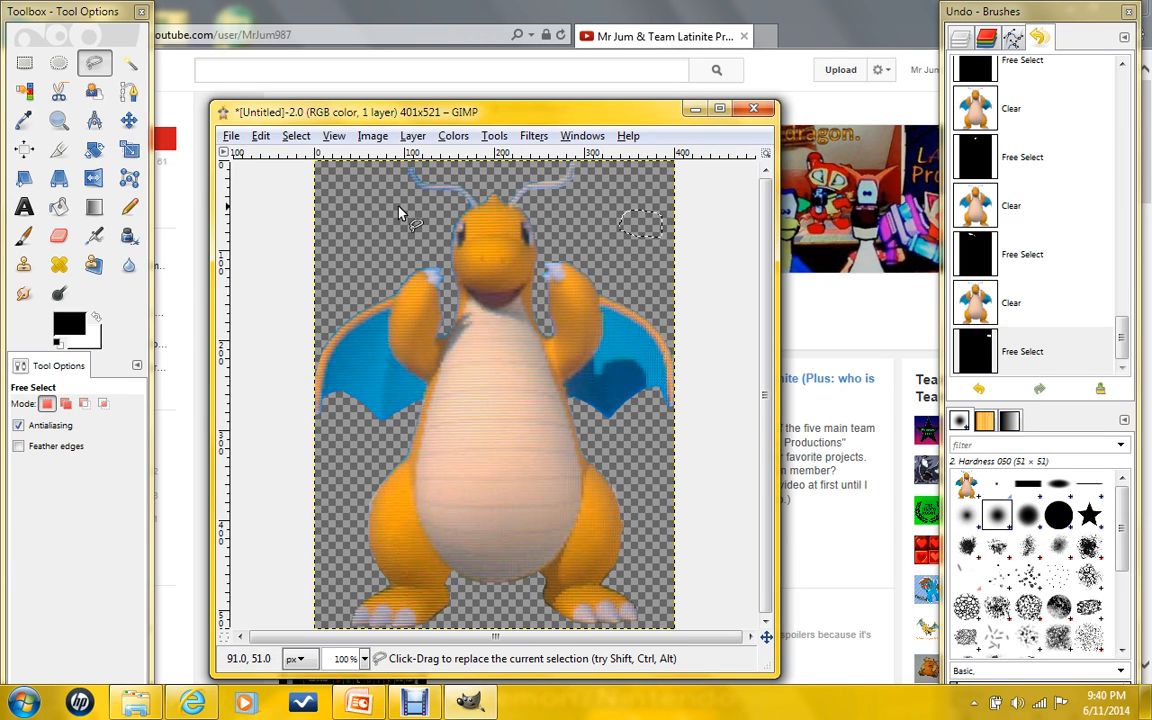
Outline the blue fringe on the head's edge from the left-hand antenna's base past the left-hand eye to the cheek and clear it.
scroll(400, 209, "up", 2, "ctrl")
scroll(399, 206, "up", 1, "ctrl")
left_click_drag(507, 637, 550, 637)
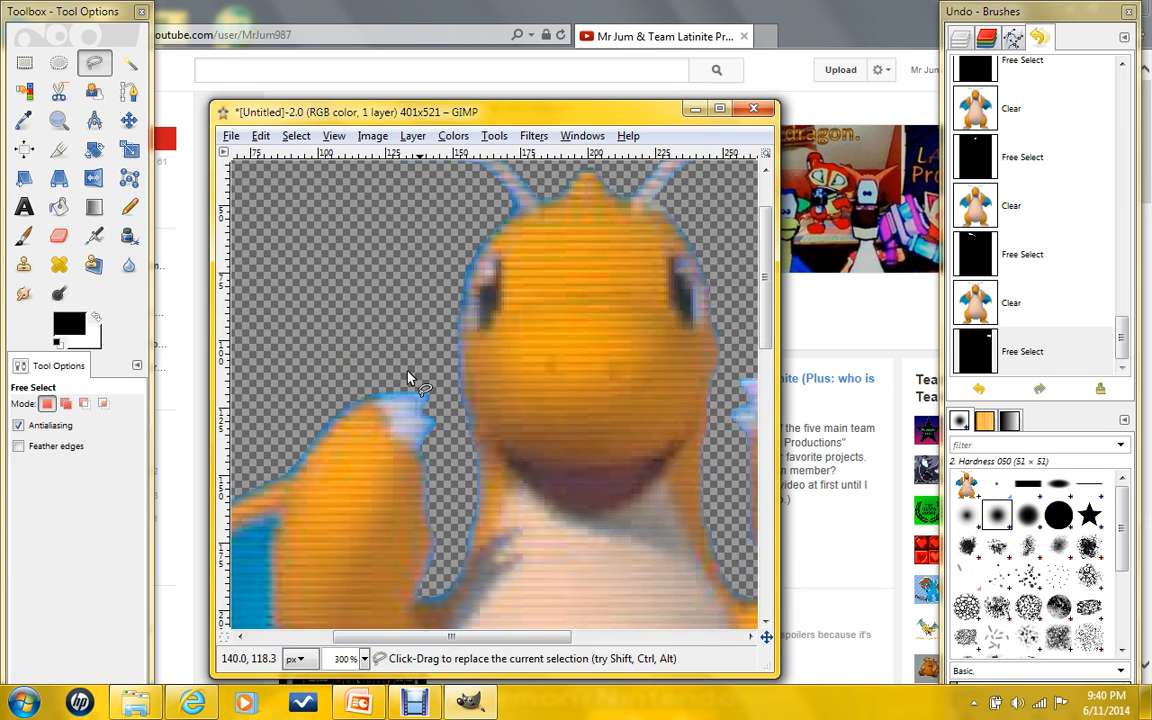
scroll(405, 370, "up", 1)
scroll(484, 280, "up", 2, "ctrl")
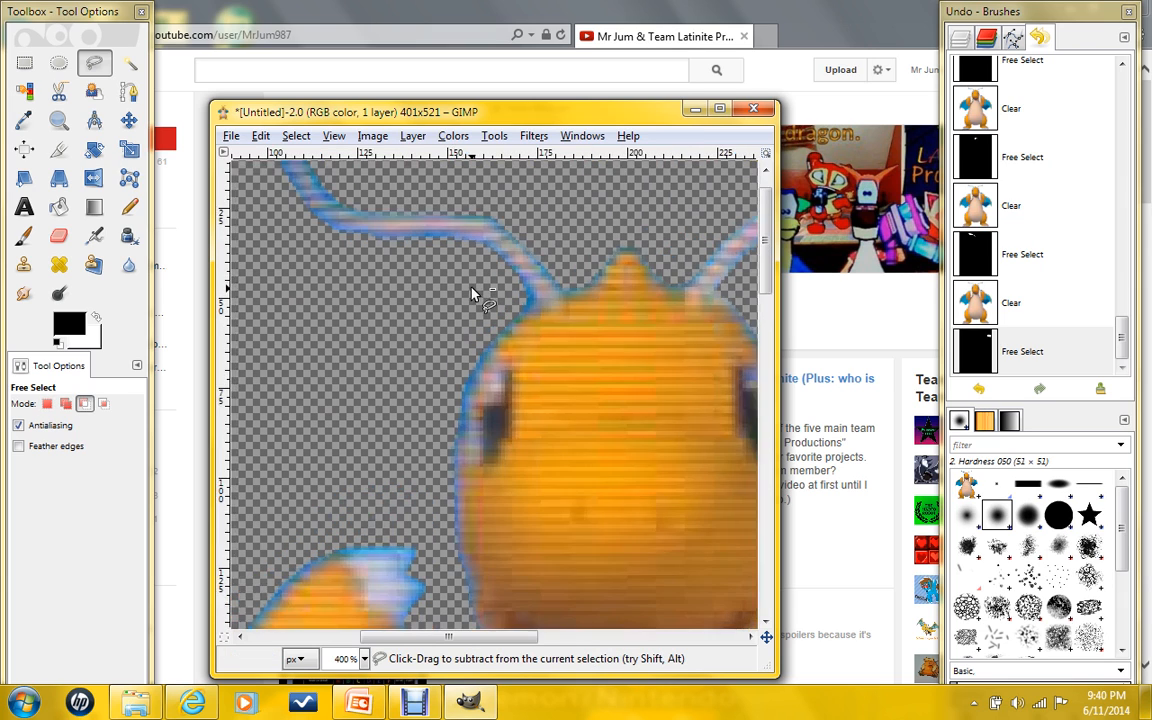
left_click(524, 268)
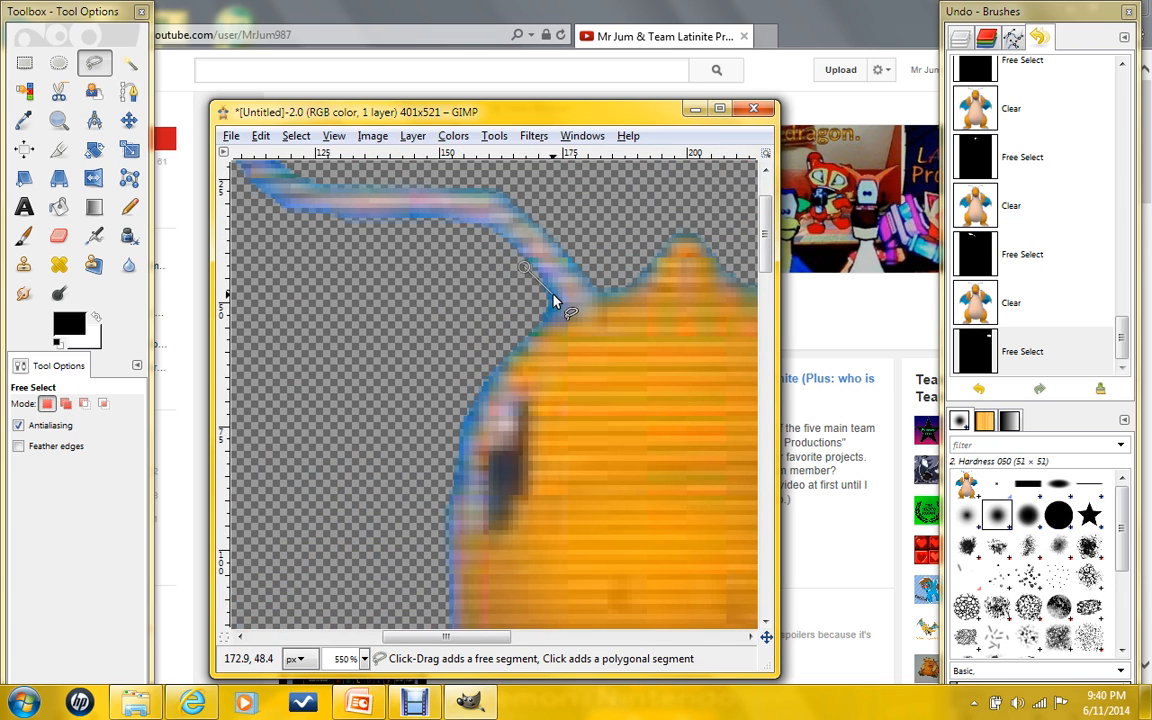
left_click(558, 308)
left_click(542, 325)
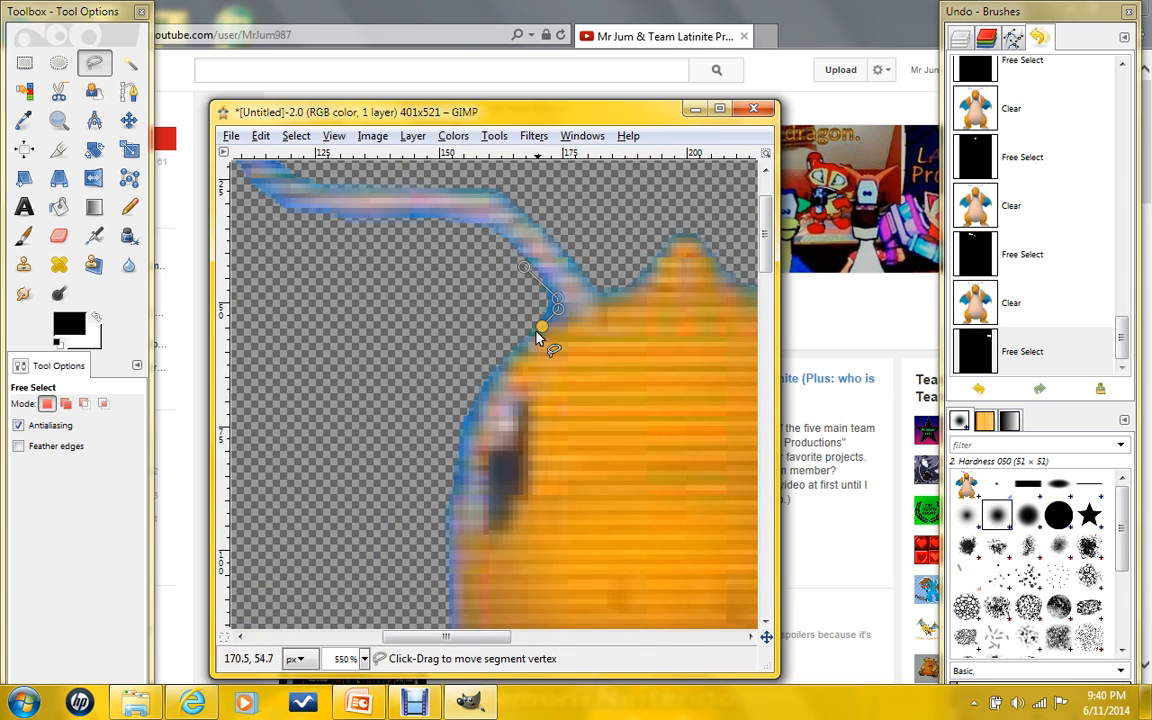
left_click(490, 381)
left_click(483, 405)
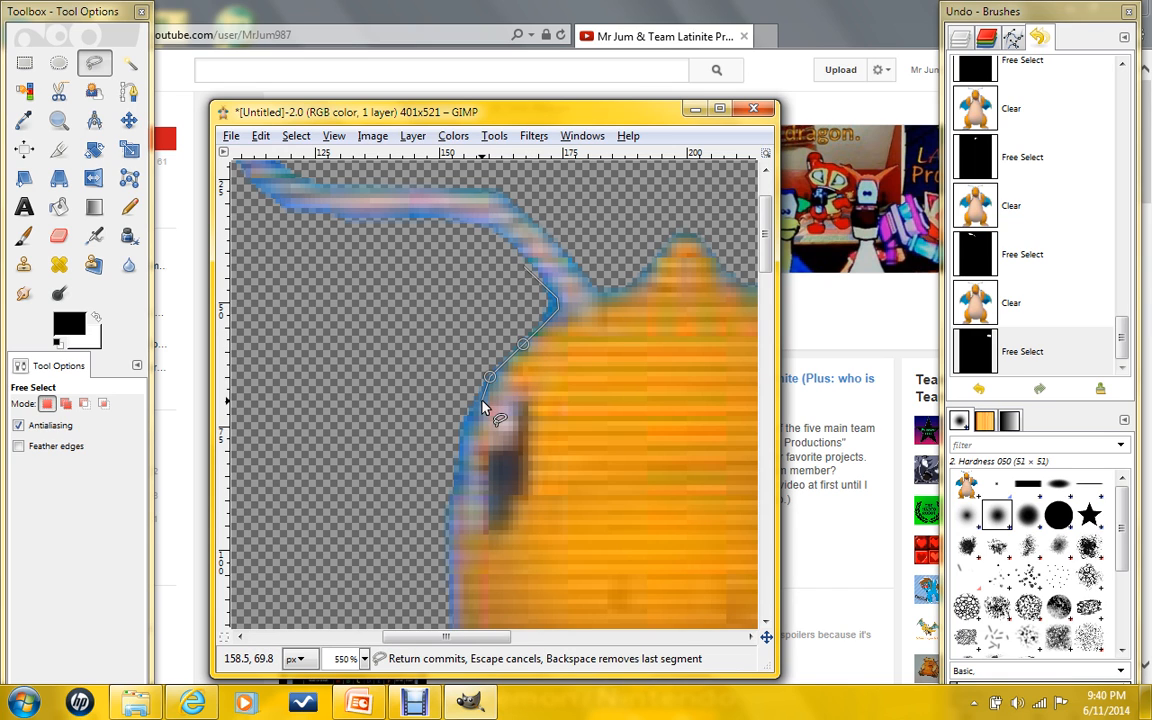
scroll(483, 405, "down", 3)
left_click(462, 317)
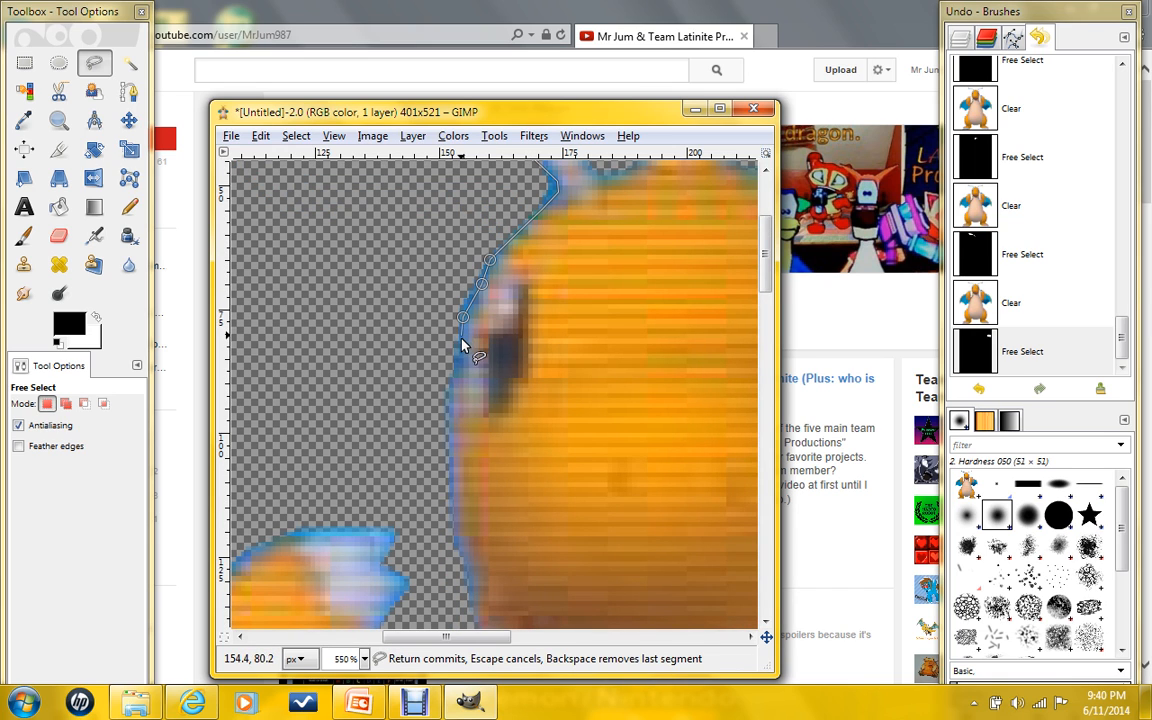
left_click(462, 356)
left_click(452, 386)
left_click(445, 414)
scroll(445, 414, "down", 5)
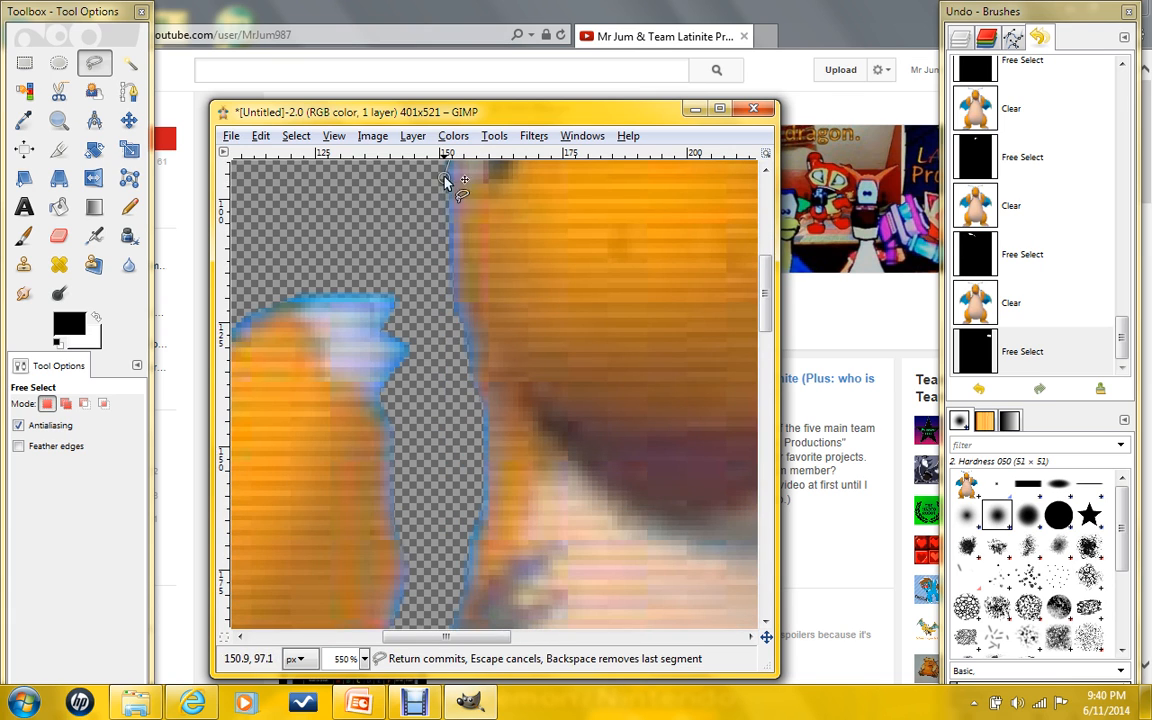
scroll(445, 295, "up", 3)
left_click_drag(445, 294, 451, 298)
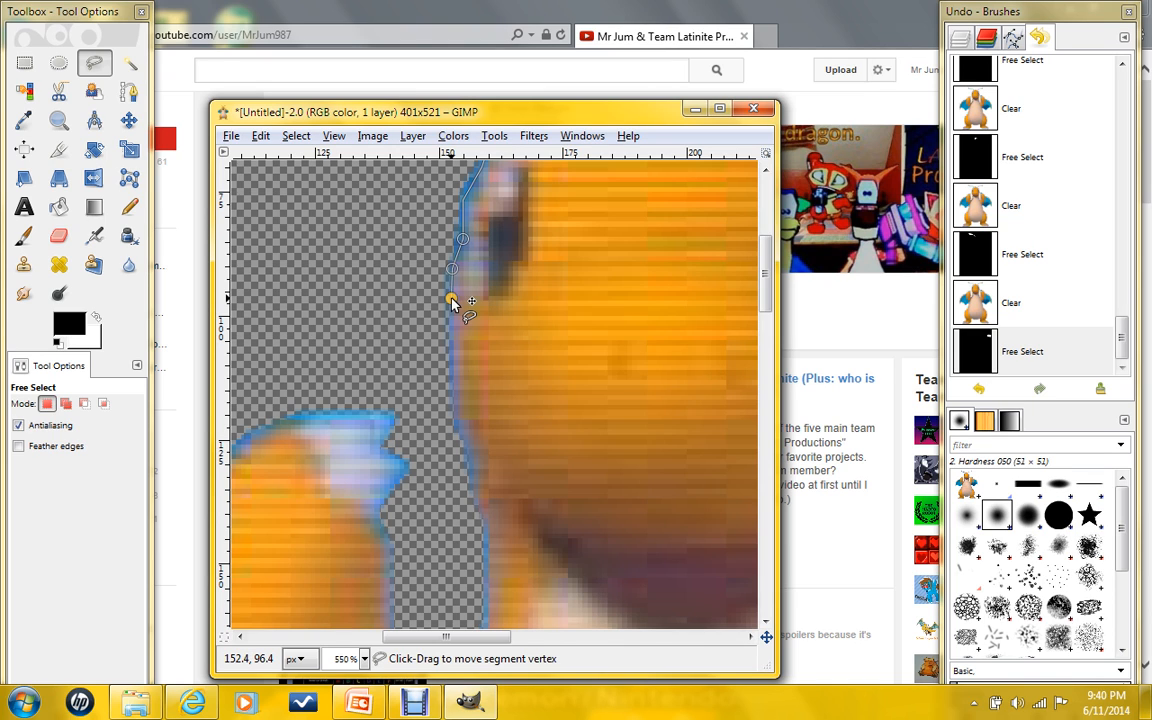
scroll(451, 298, "down", 2)
scroll(452, 296, "up", 2)
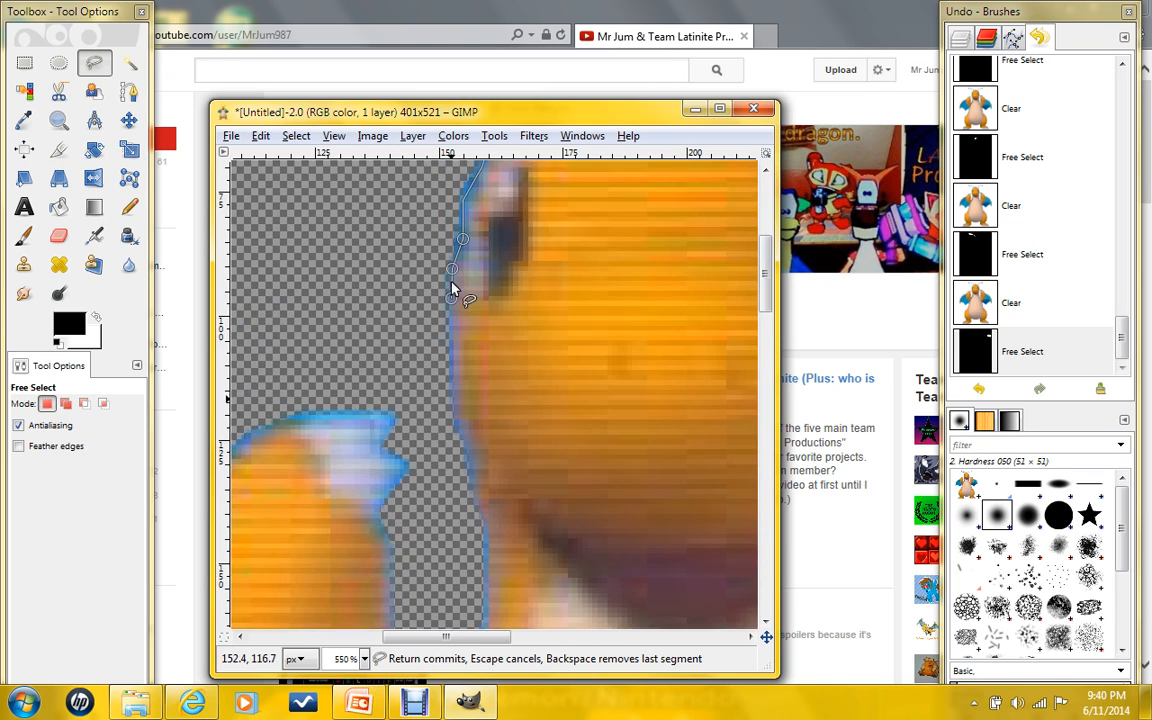
left_click(452, 362)
left_click(453, 432)
left_click(383, 249)
scroll(383, 242, "up", 6)
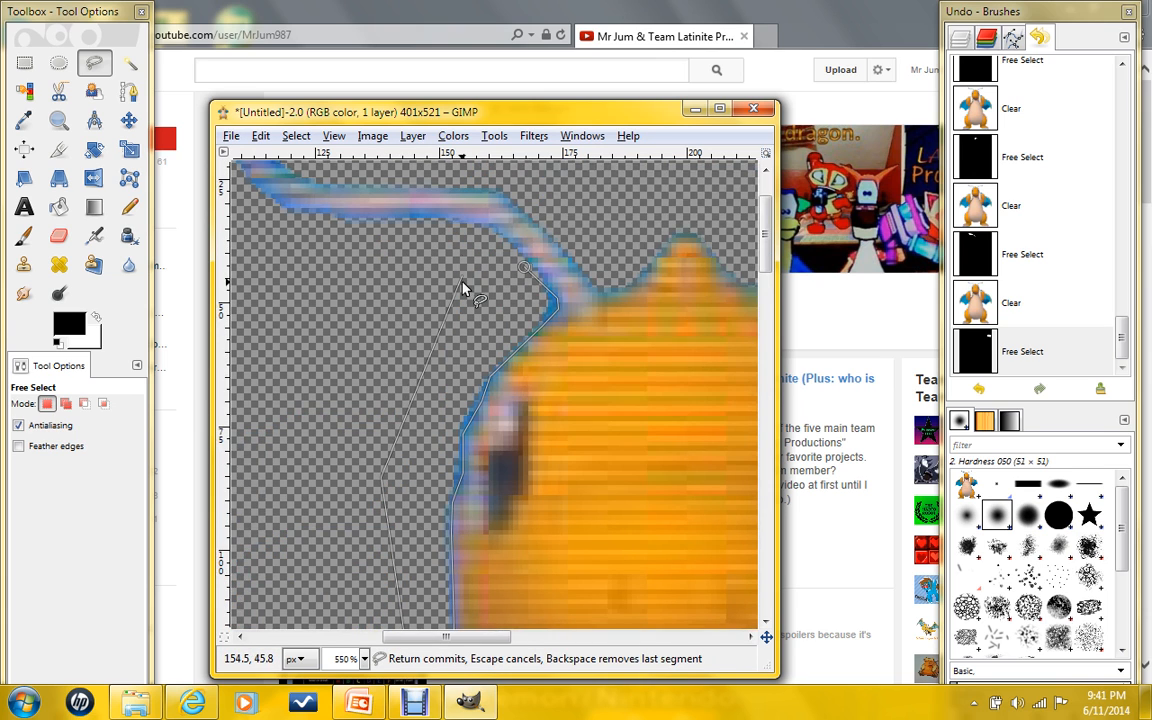
left_click(522, 266)
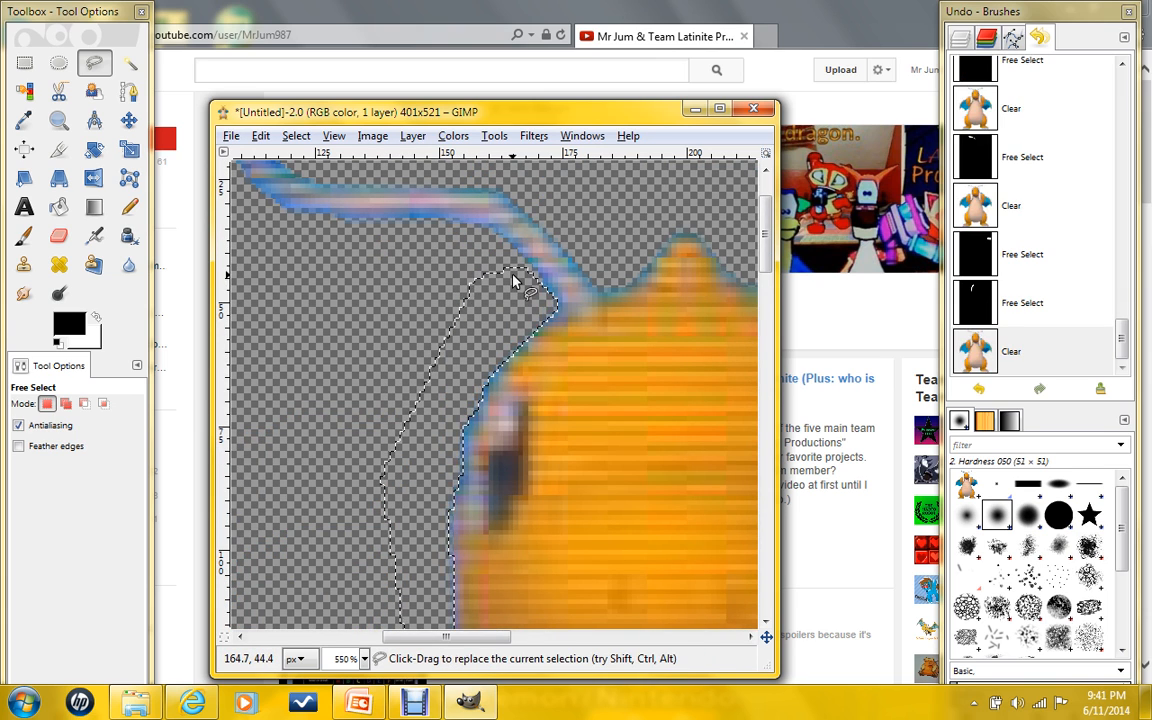
Outline the blue fringe along the left-hand cheek and neck down to the bottom of the gap beside the raised arm and clear it.
scroll(516, 288, "down", 6)
scroll(400, 370, "down", 3)
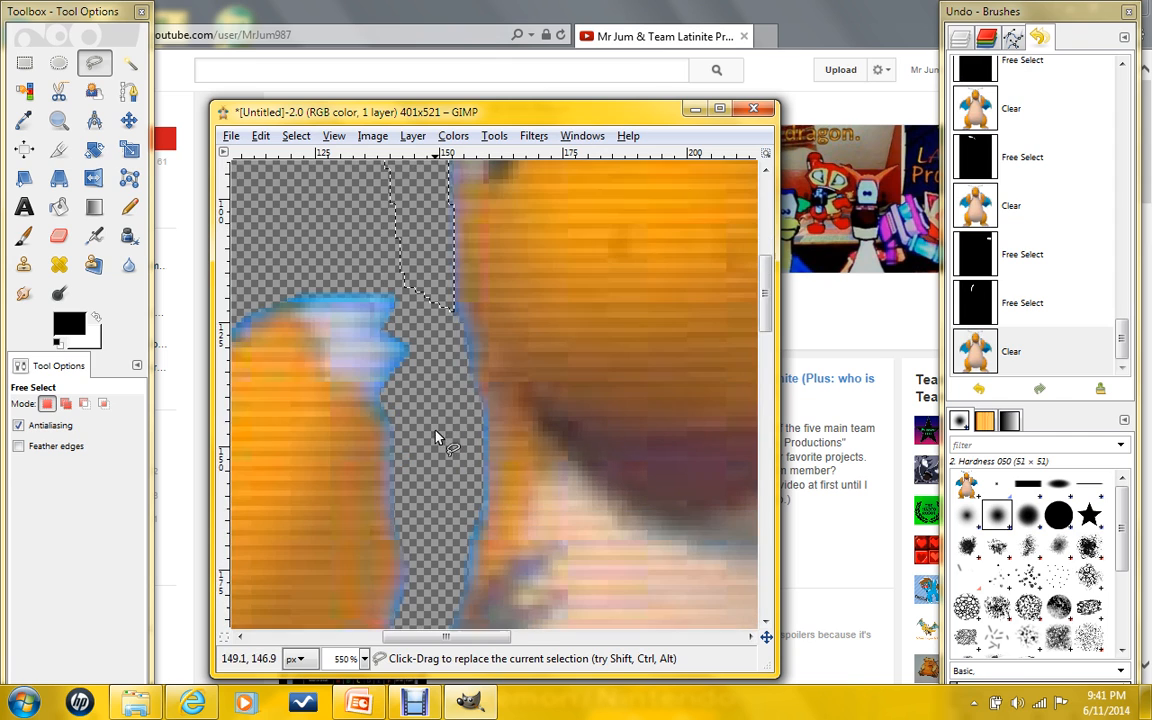
scroll(452, 296, "down", 3)
scroll(452, 296, "up", 3)
left_click(446, 288)
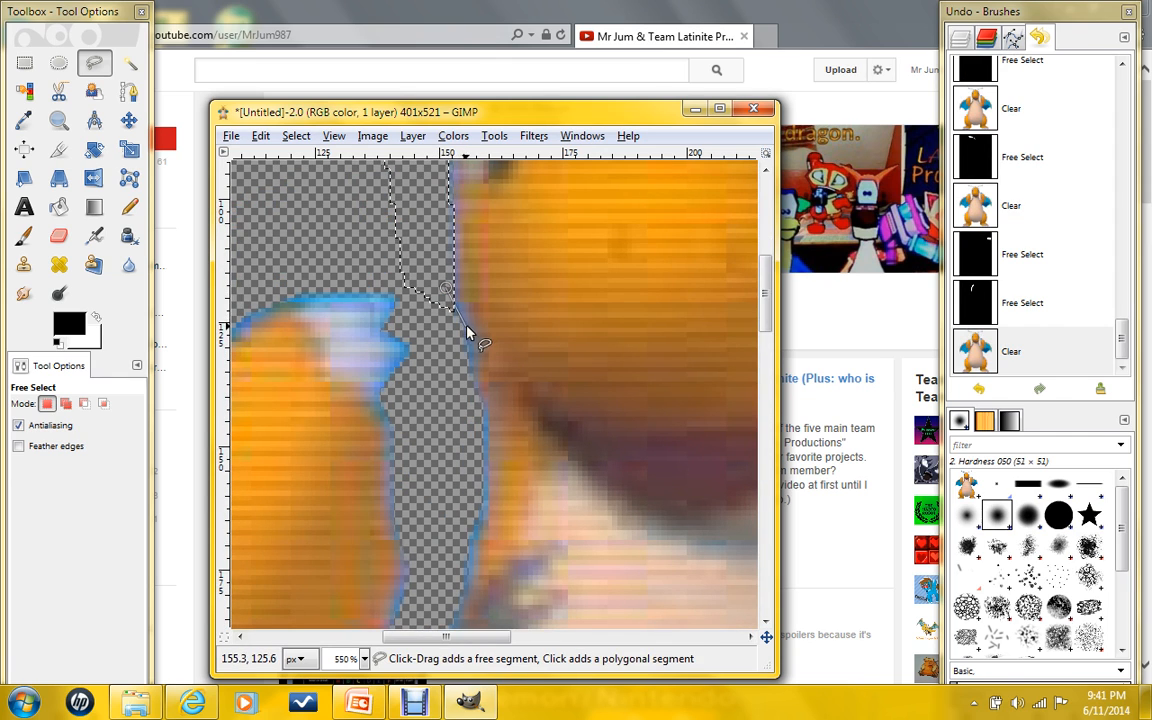
left_click(468, 326)
left_click(471, 381)
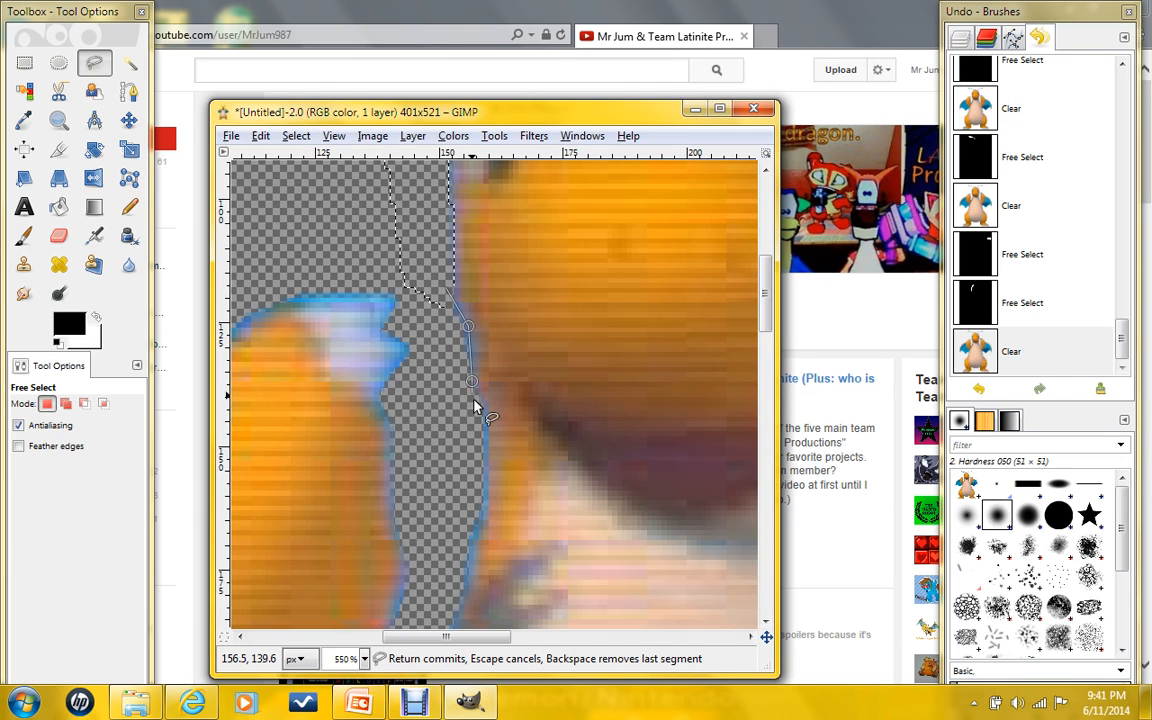
left_click(484, 410)
scroll(489, 475, "down", 3)
left_click(488, 352)
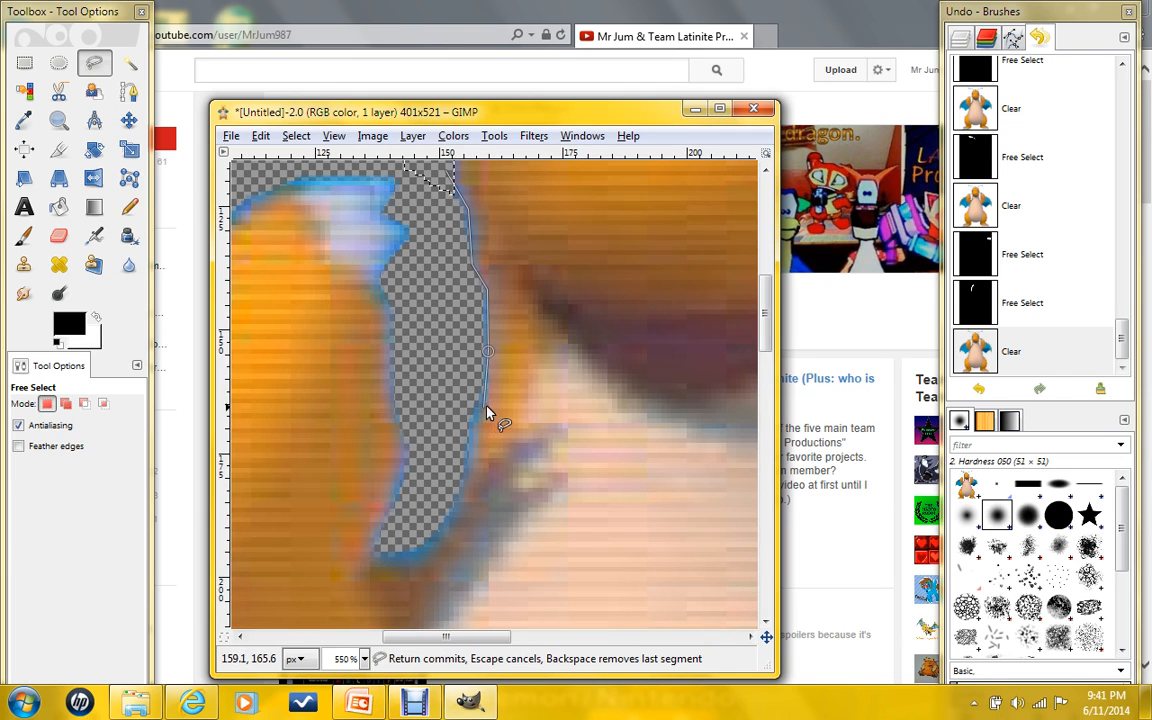
left_click(475, 422)
left_click(468, 474)
left_click(455, 508)
left_click(374, 560)
scroll(423, 296, "up", 3)
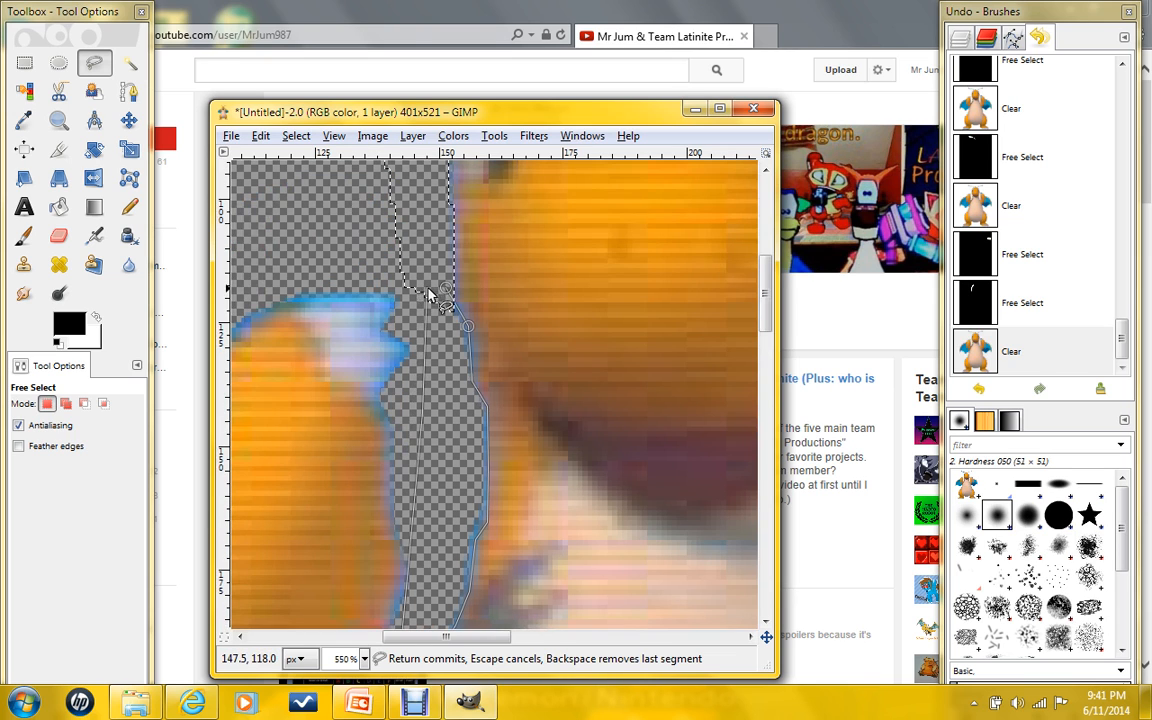
left_click(443, 291)
key("Delete")
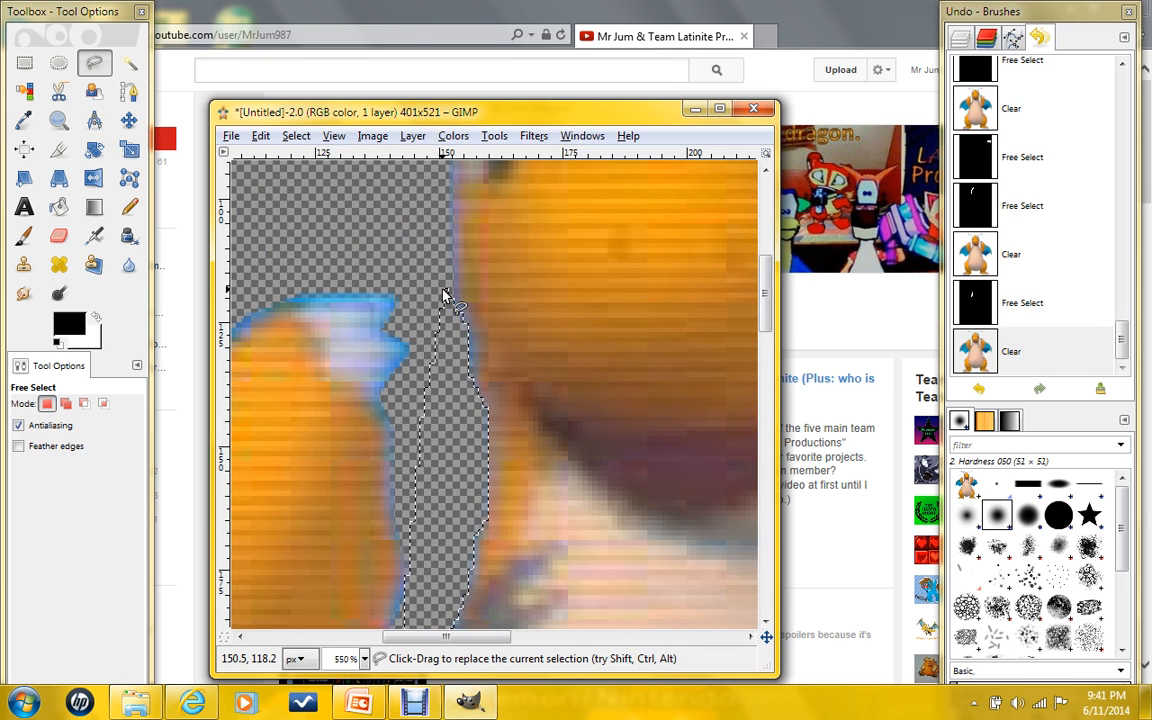
Outline the short strip of fringe on the left-hand arm's inner edge near the bottom of the gap and clear it.
scroll(442, 296, "down", 8)
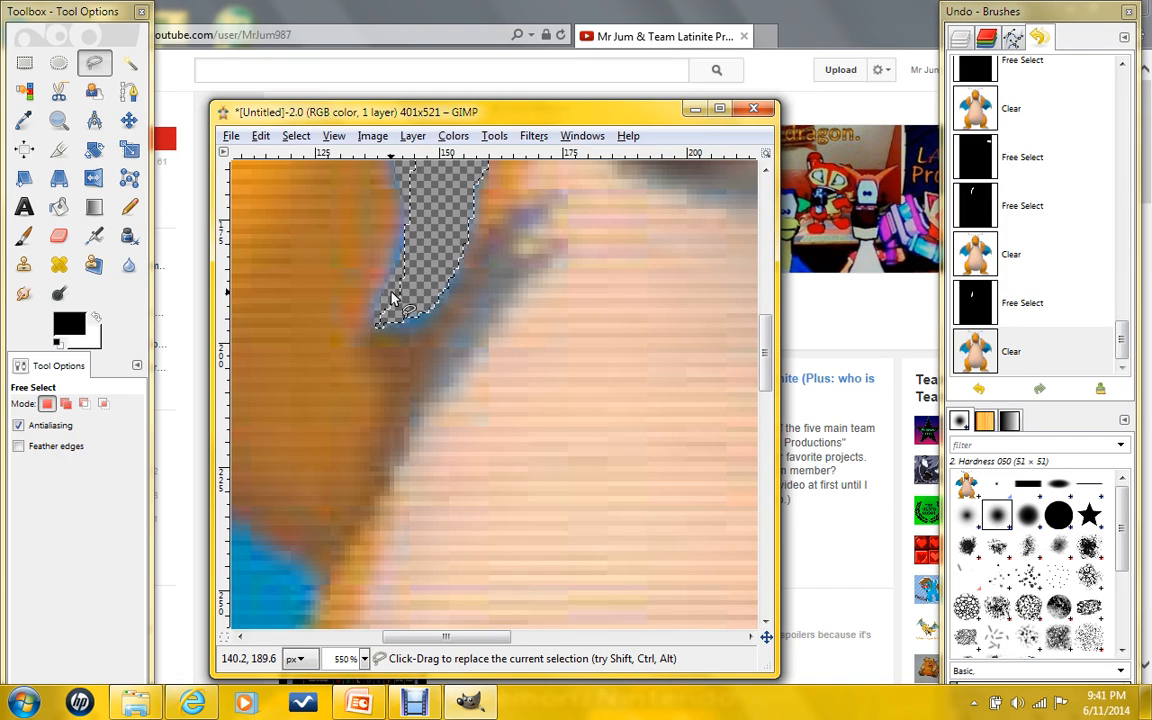
left_click(391, 290)
left_click(403, 232)
left_click(427, 218)
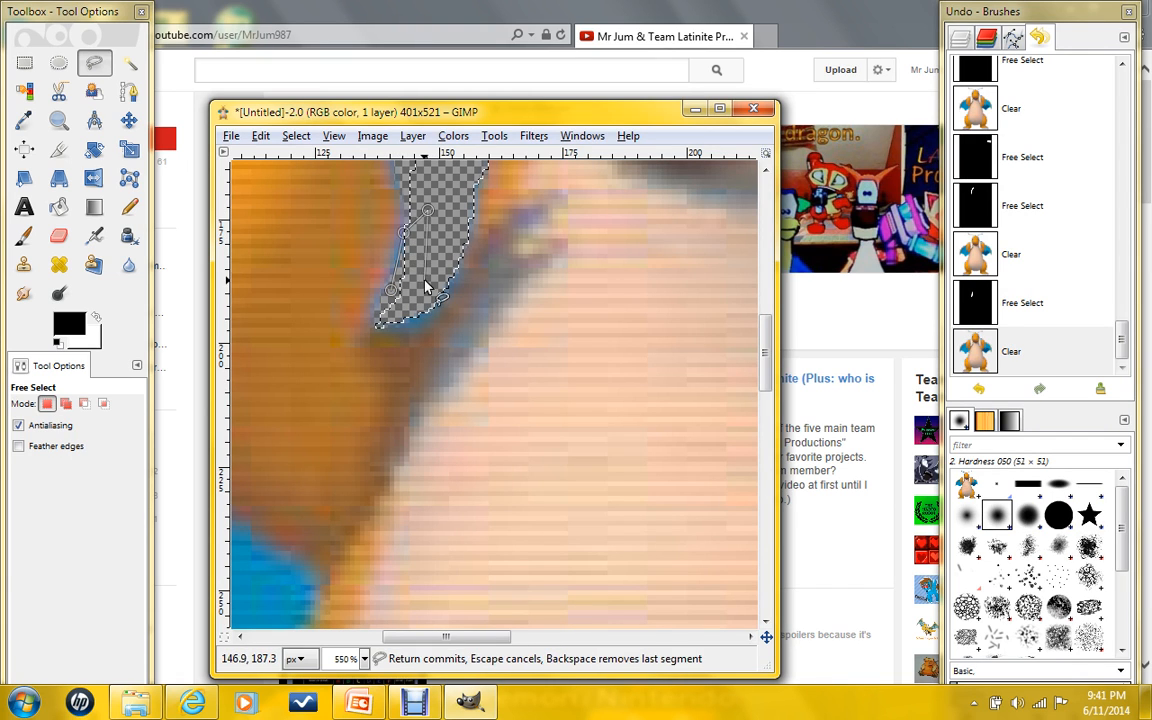
left_click(391, 292)
key("ctrl+v")
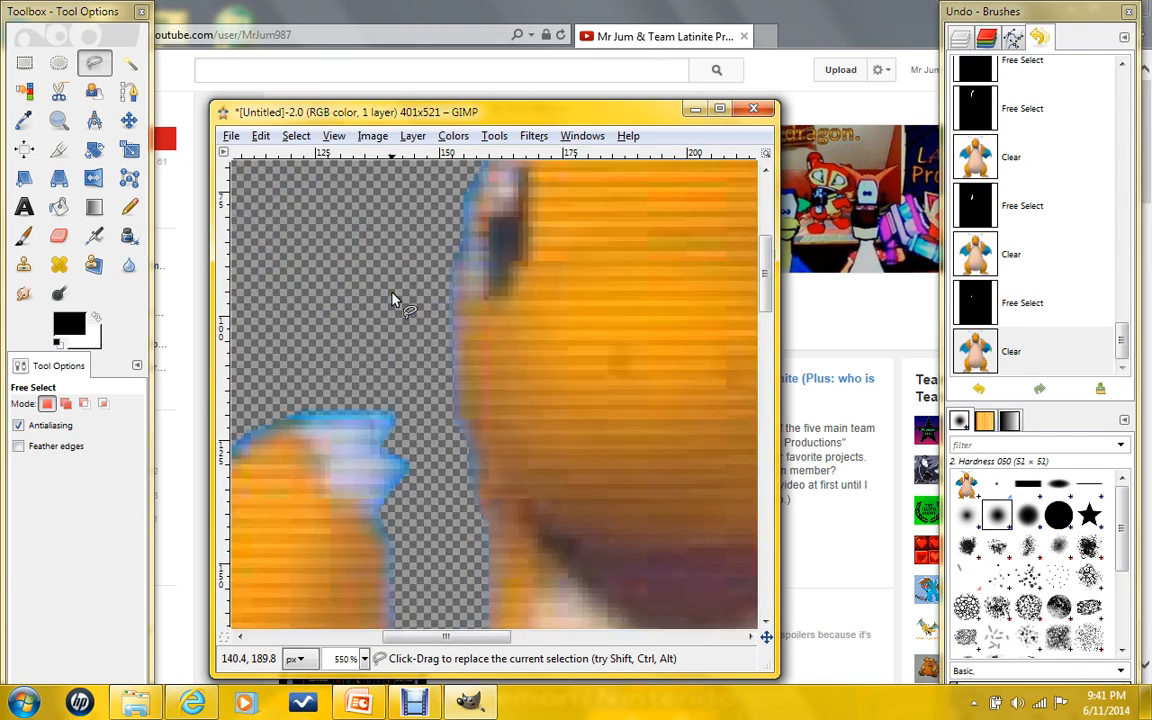
Outline the blue fringe around the white claws and over the top of the left-hand raised hand and clear it.
left_click_drag(445, 637, 437, 640)
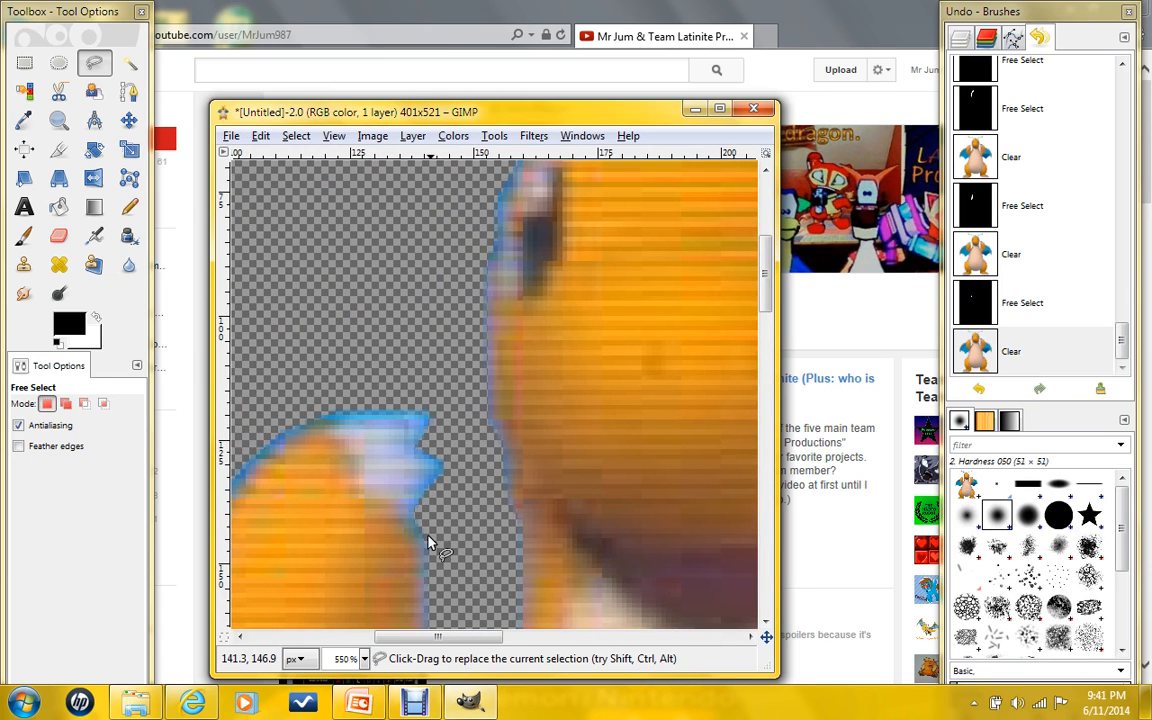
scroll(427, 545, "up", 2)
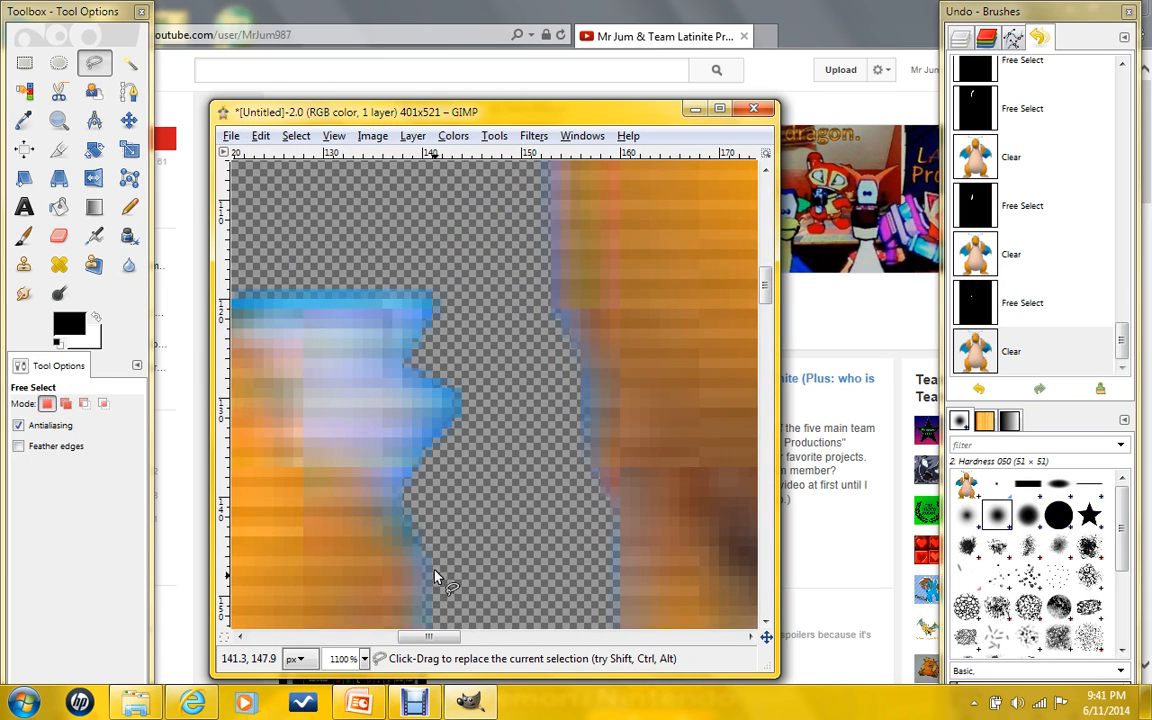
left_click(416, 542)
left_click(403, 468)
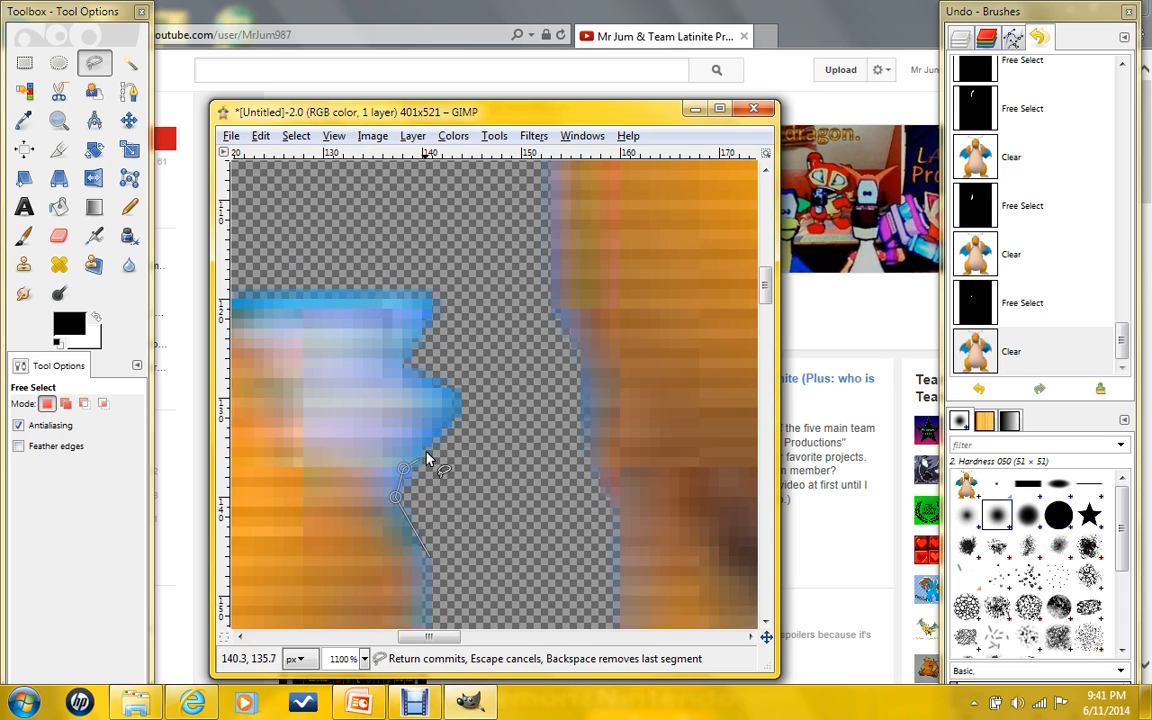
left_click(439, 426)
left_click(444, 393)
left_click(421, 380)
left_click(401, 362)
left_click(421, 335)
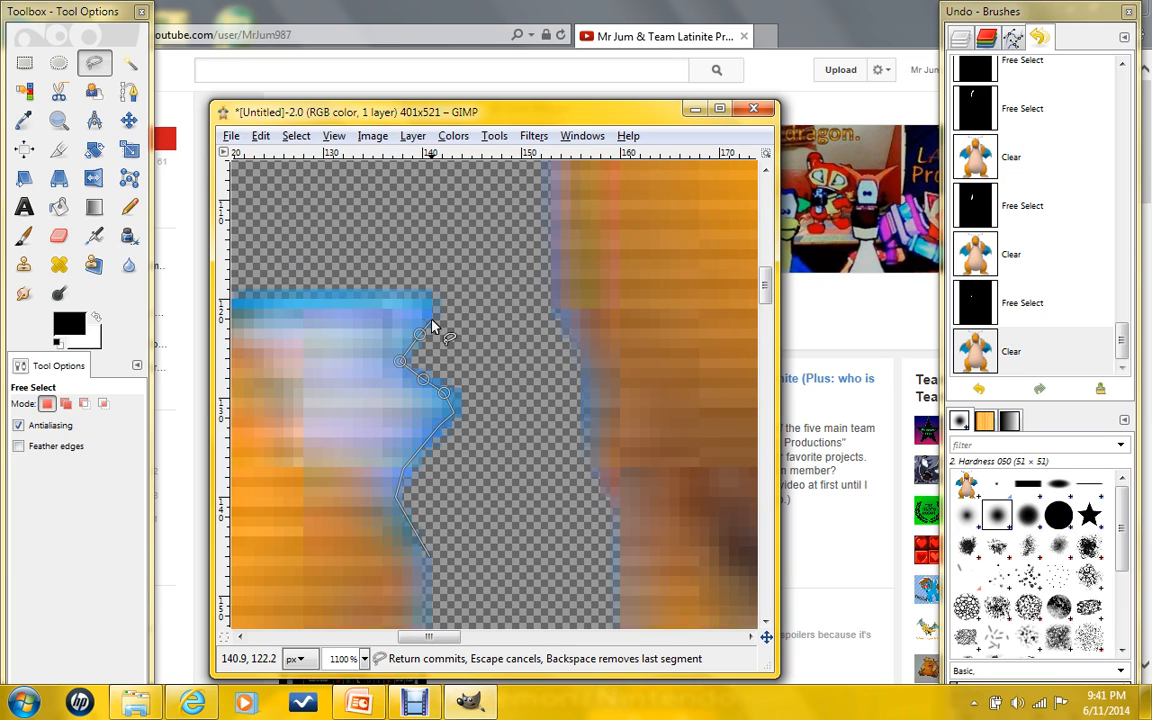
left_click(425, 310)
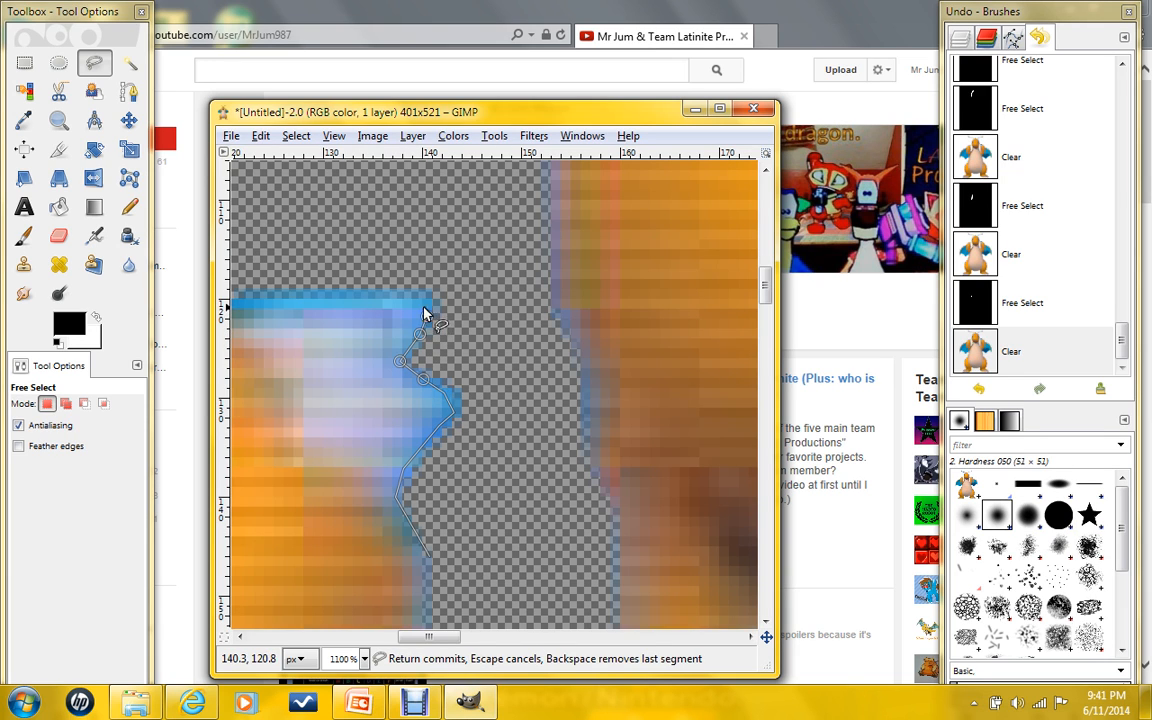
left_click(268, 312)
left_click_drag(428, 636, 404, 636)
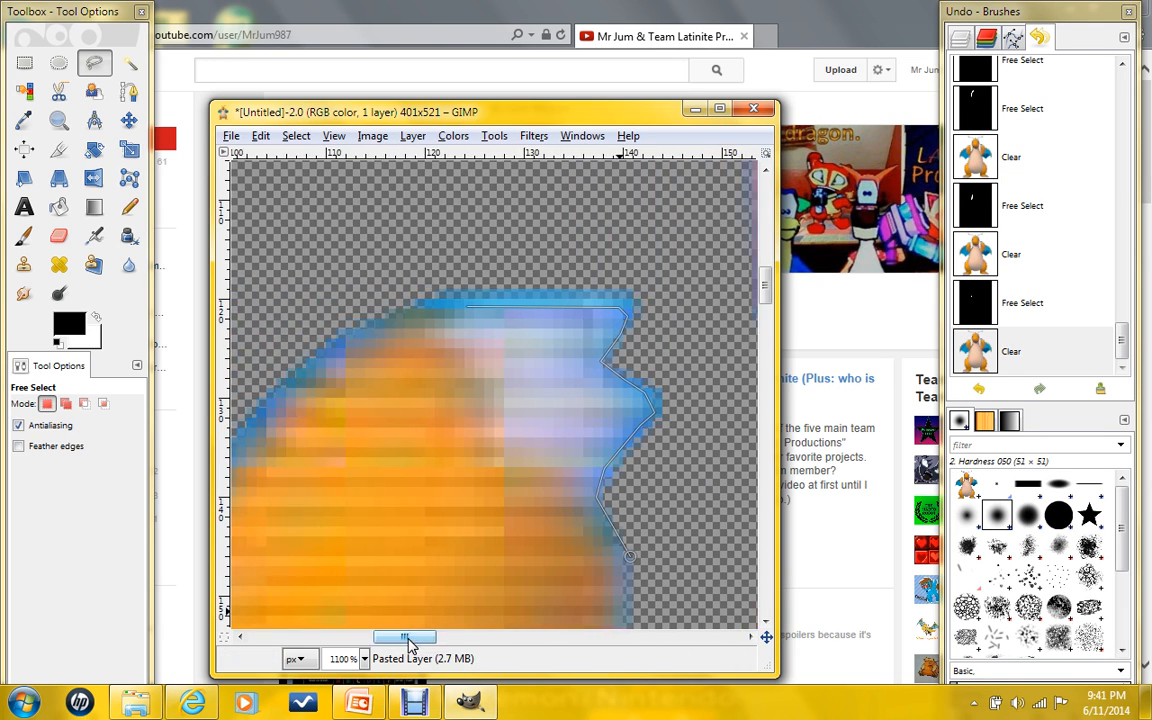
left_click(326, 310)
left_click(467, 196)
left_click(500, 197)
left_click(672, 226)
left_click(727, 412)
scroll(724, 425, "down", 2)
left_click(710, 452)
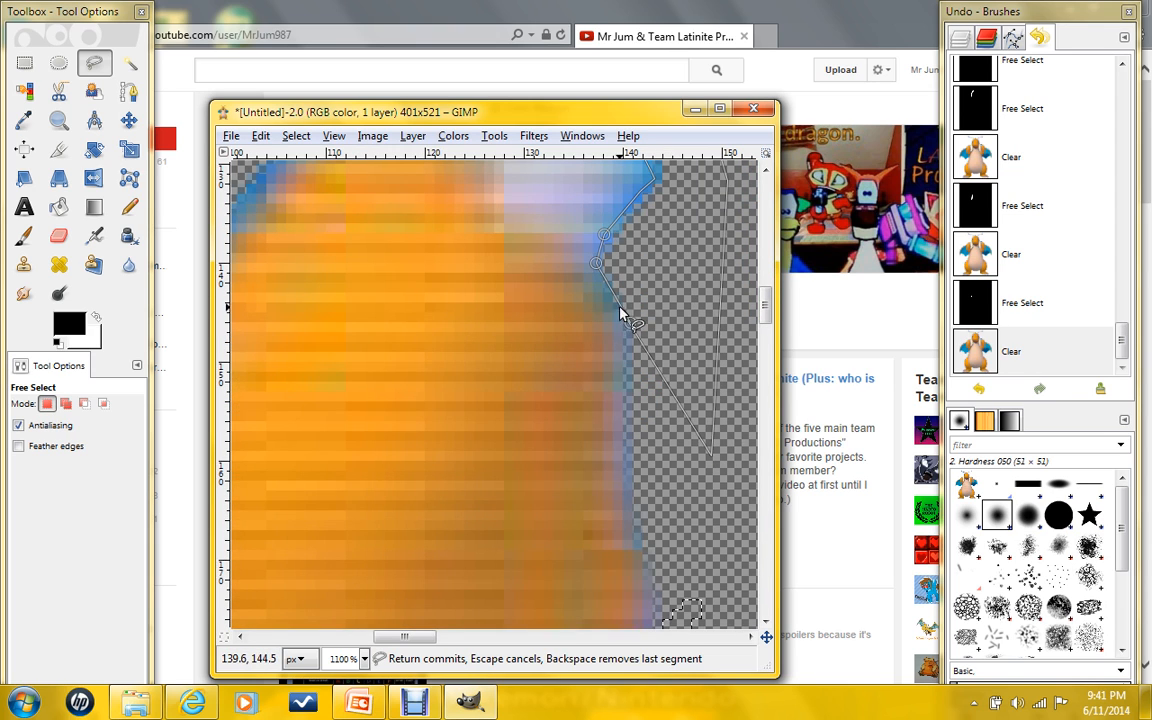
left_click(630, 322)
scroll(665, 420, "down", 5)
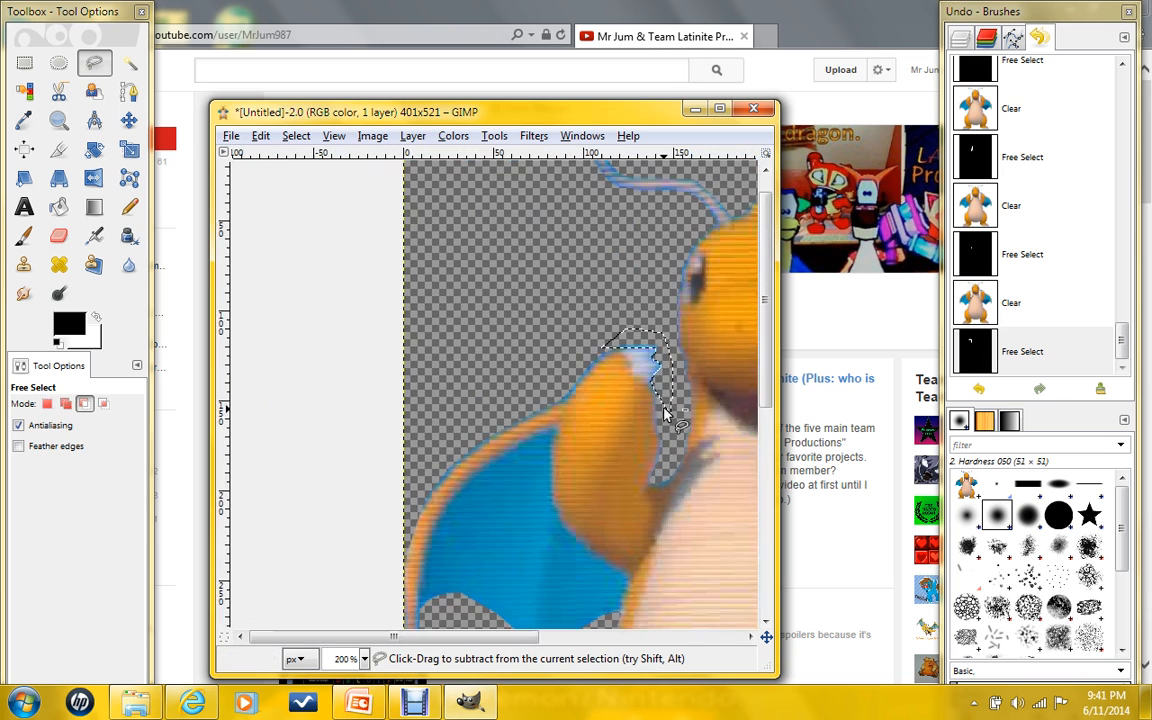
key("Delete")
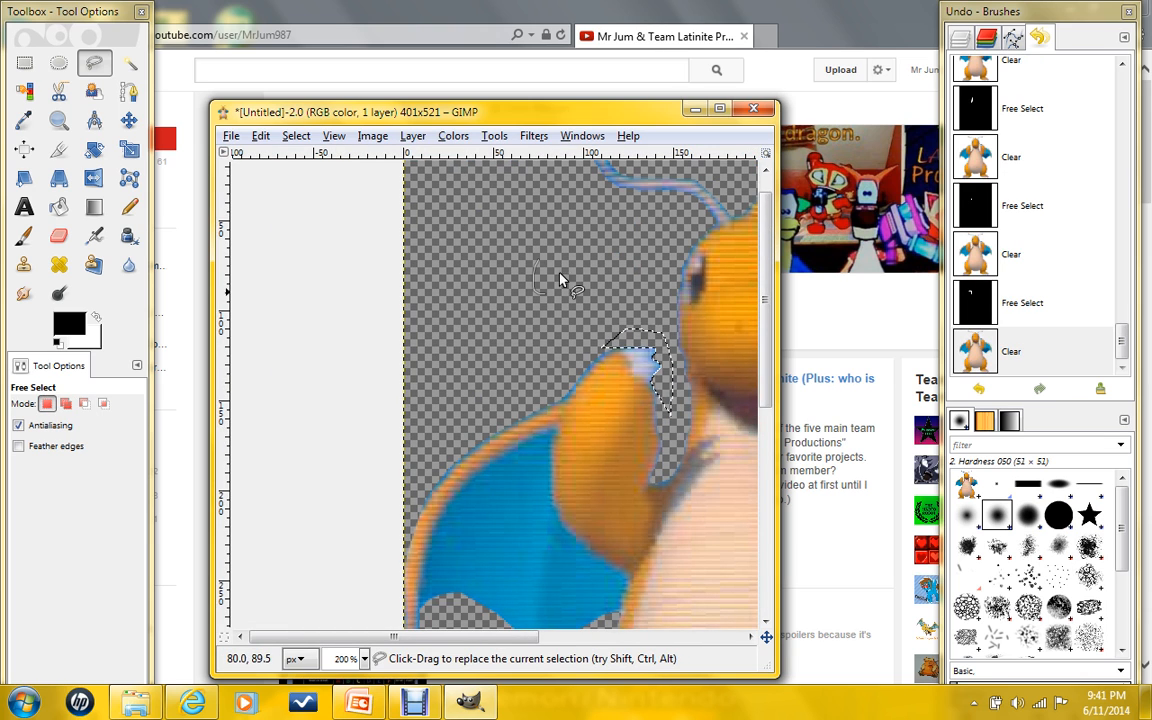
Replace the hand selection with a small freehand loop in the empty area above the left-hand wing and inspect the whole figure.
left_click(539, 262)
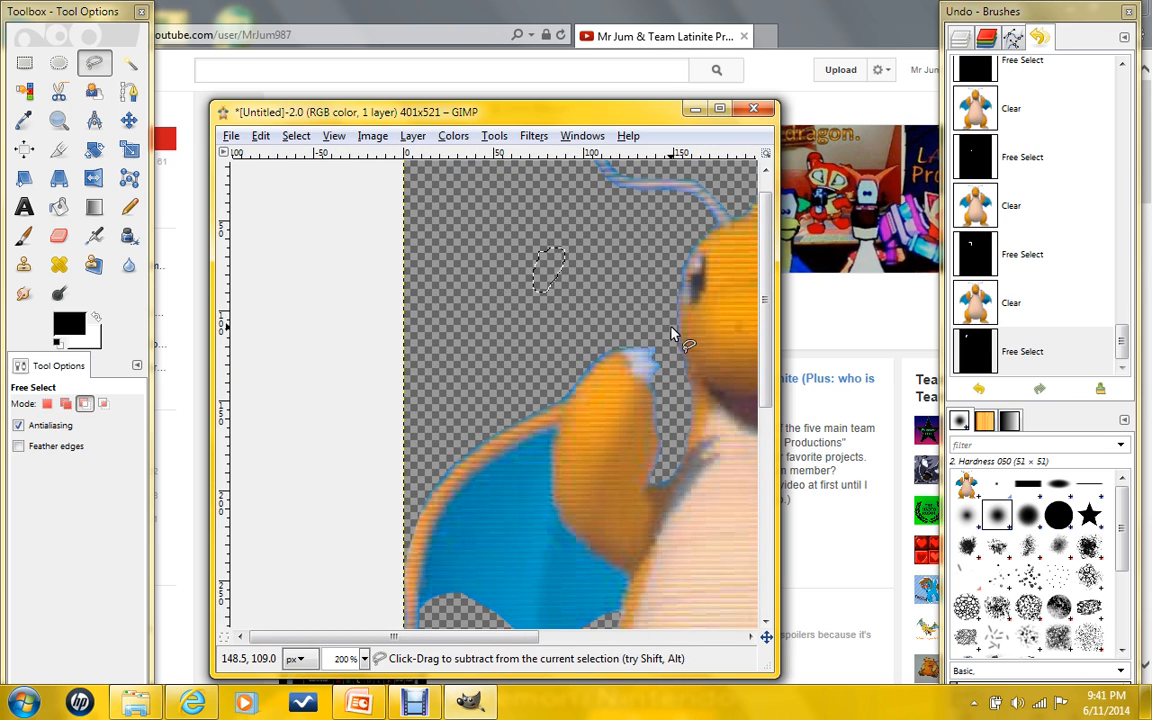
scroll(674, 338, "down", 3, "ctrl")
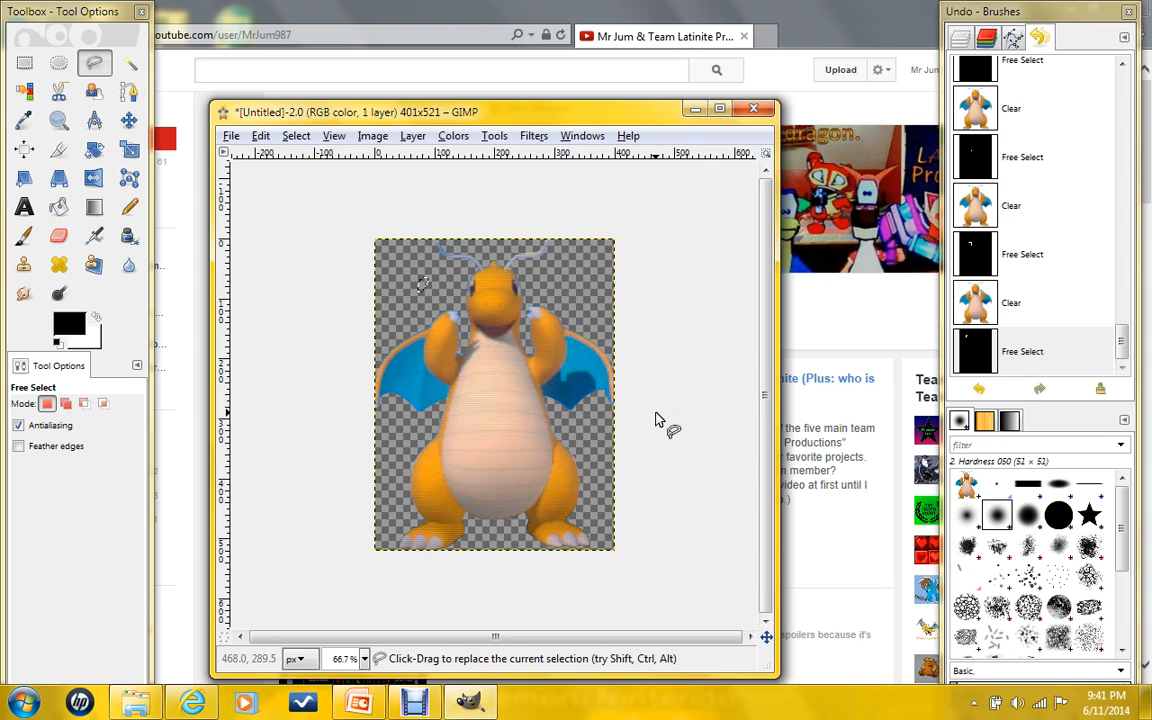
scroll(438, 295, "up", 3, "ctrl")
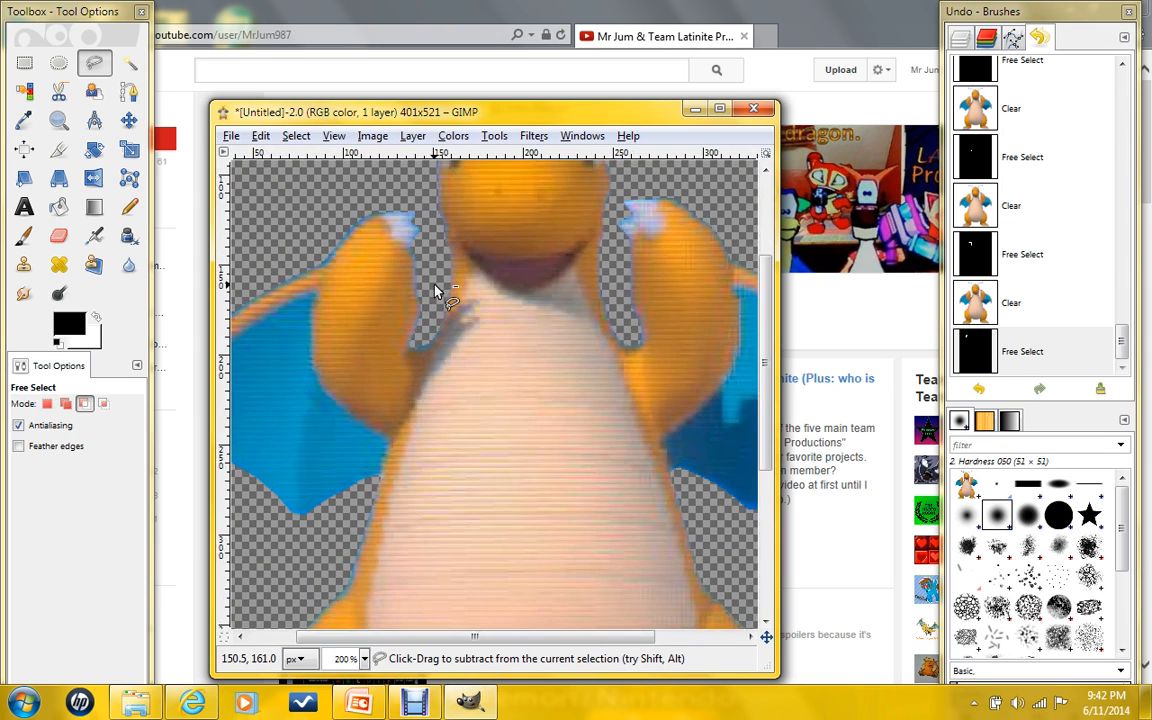
Outline the blue fringe along the left-hand raised arm's outer edge, from the top of the hand down toward the wing, and clear it.
scroll(436, 291, "up", 3, "ctrl")
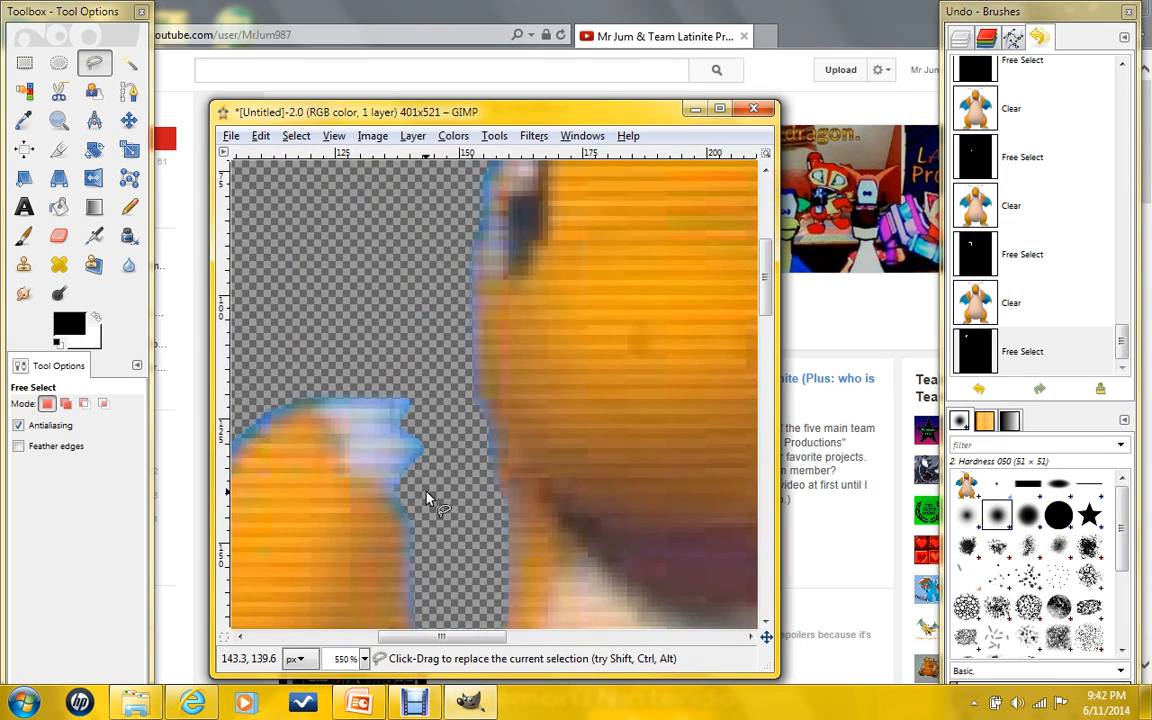
scroll(428, 483, "up", 2, "ctrl")
scroll(428, 483, "down", 2, "ctrl")
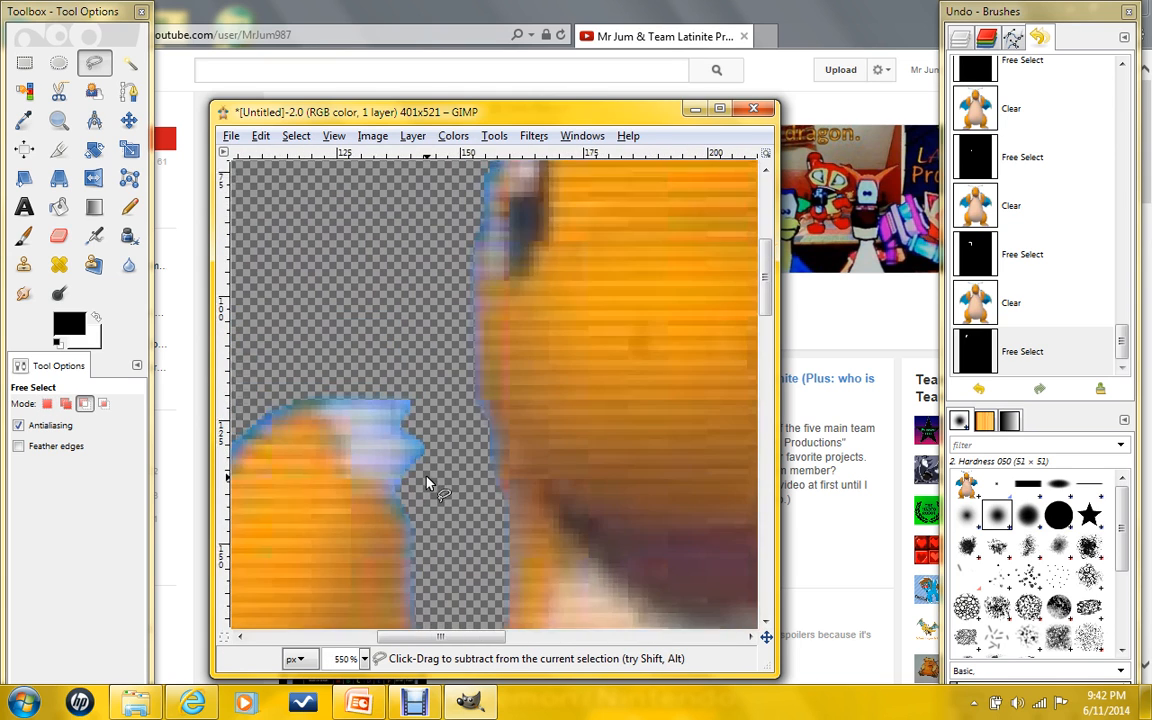
scroll(428, 481, "down", 5, "ctrl")
scroll(403, 287, "up", 2, "ctrl")
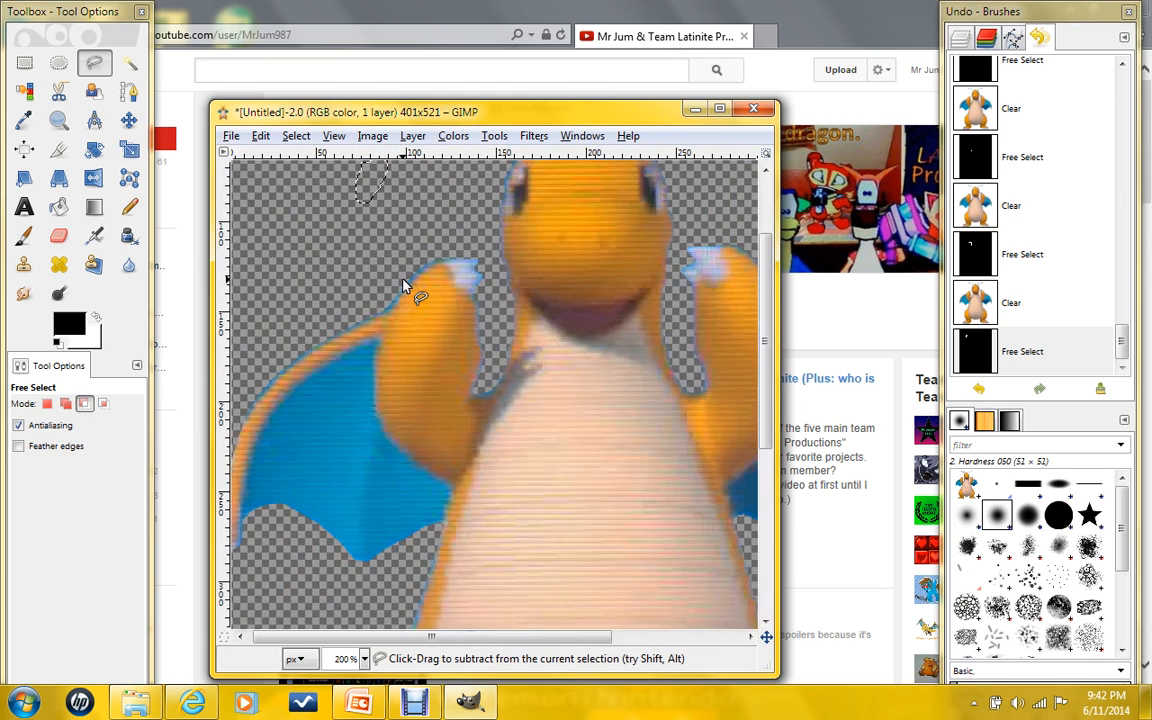
scroll(403, 287, "up", 5, "ctrl")
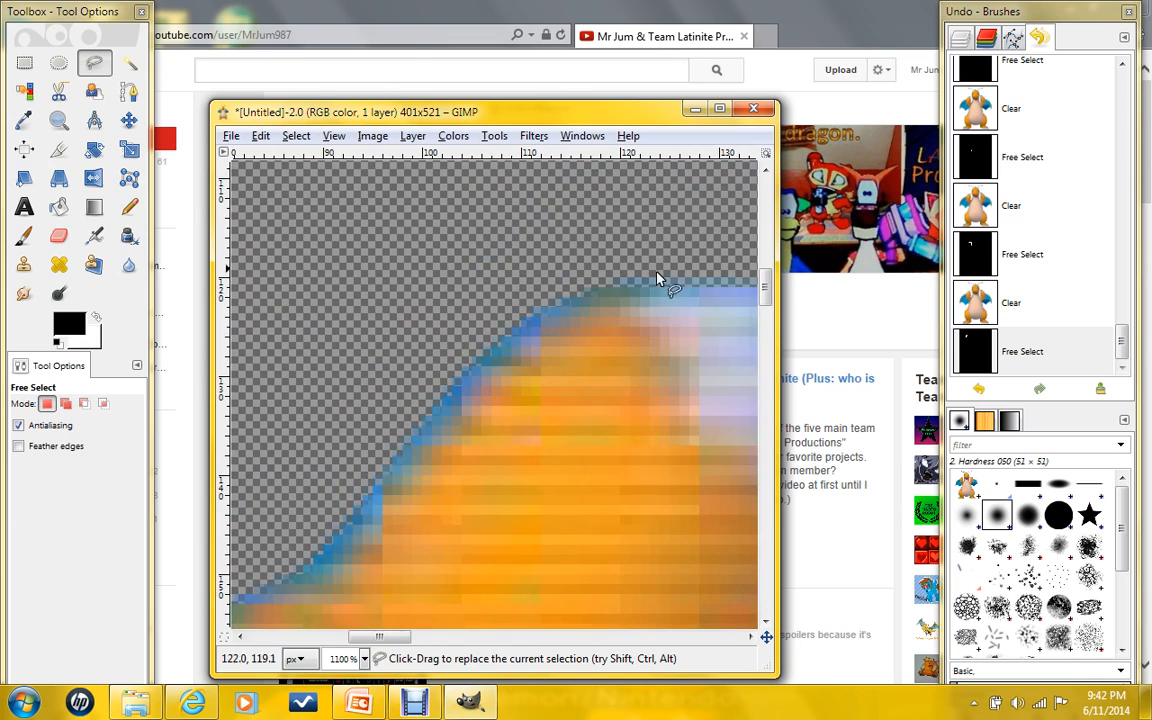
left_click(597, 286)
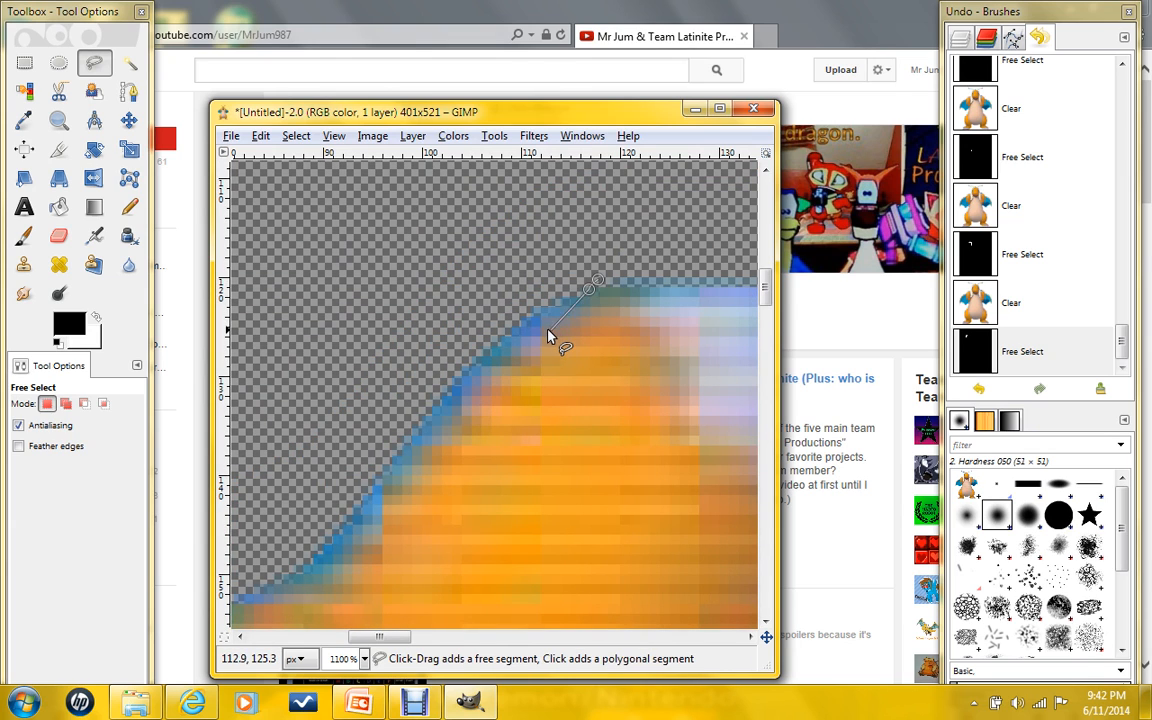
left_click(484, 370)
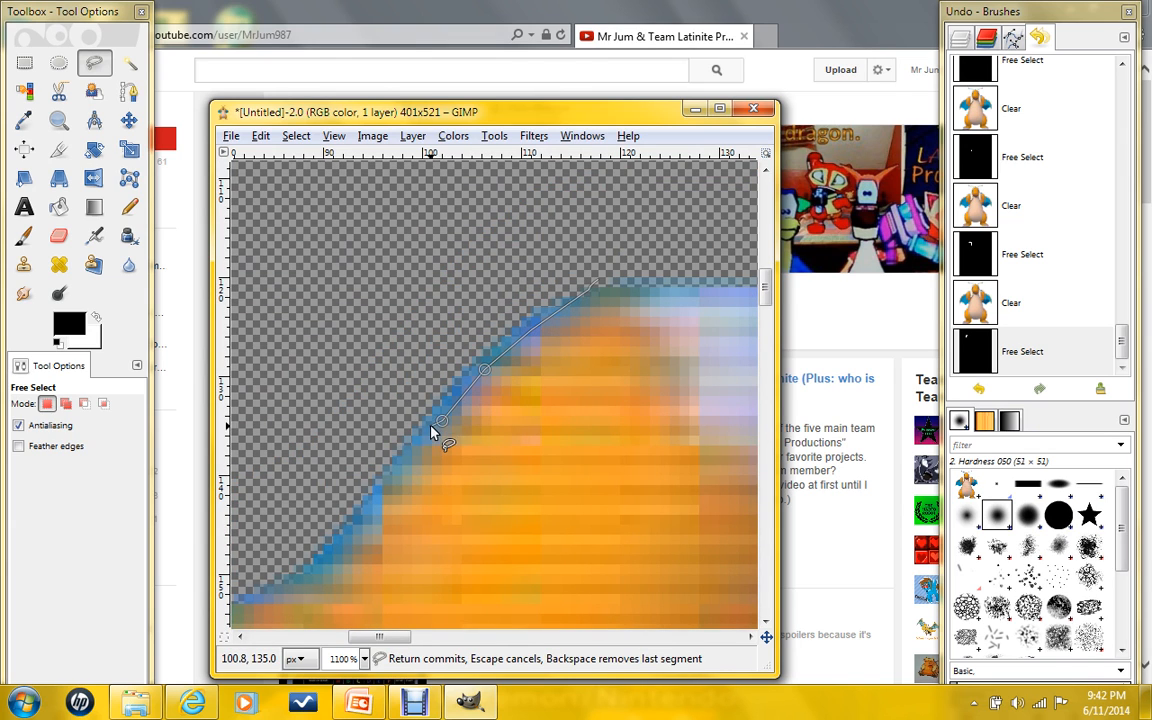
scroll(428, 420, "down", 3)
left_click(379, 380)
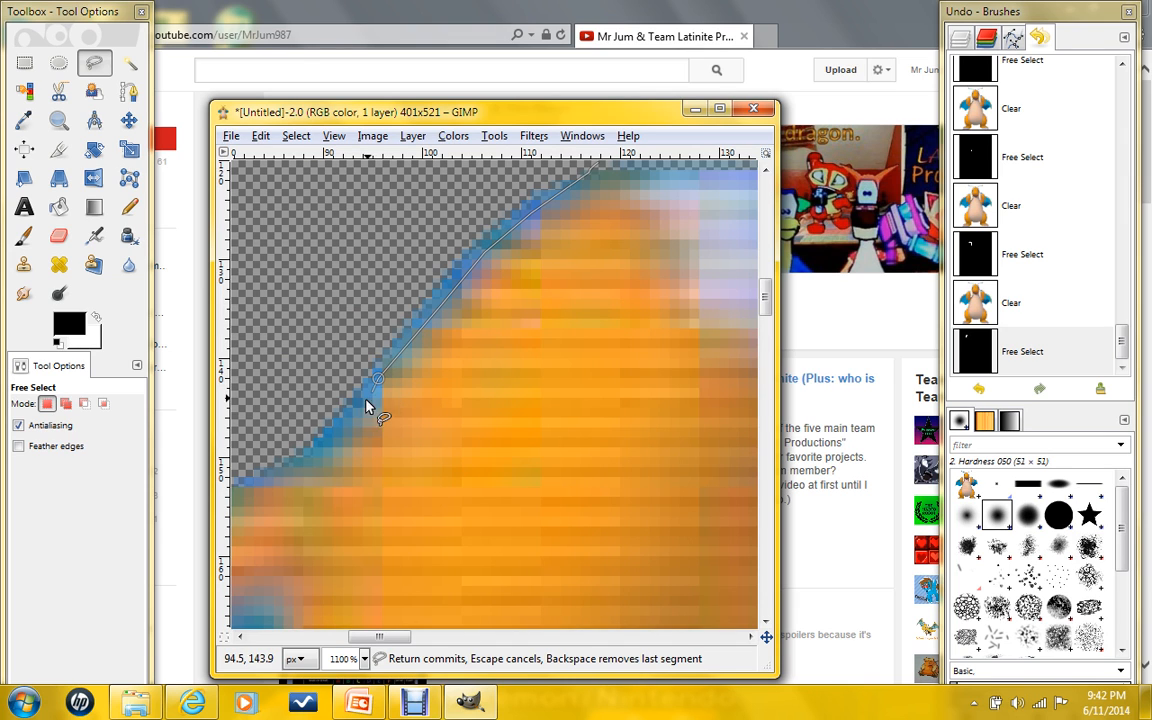
left_click(369, 397)
left_click(296, 468)
left_click(283, 281)
scroll(283, 283, "up", 9)
left_click(455, 384)
left_click(597, 512)
key("Delete")
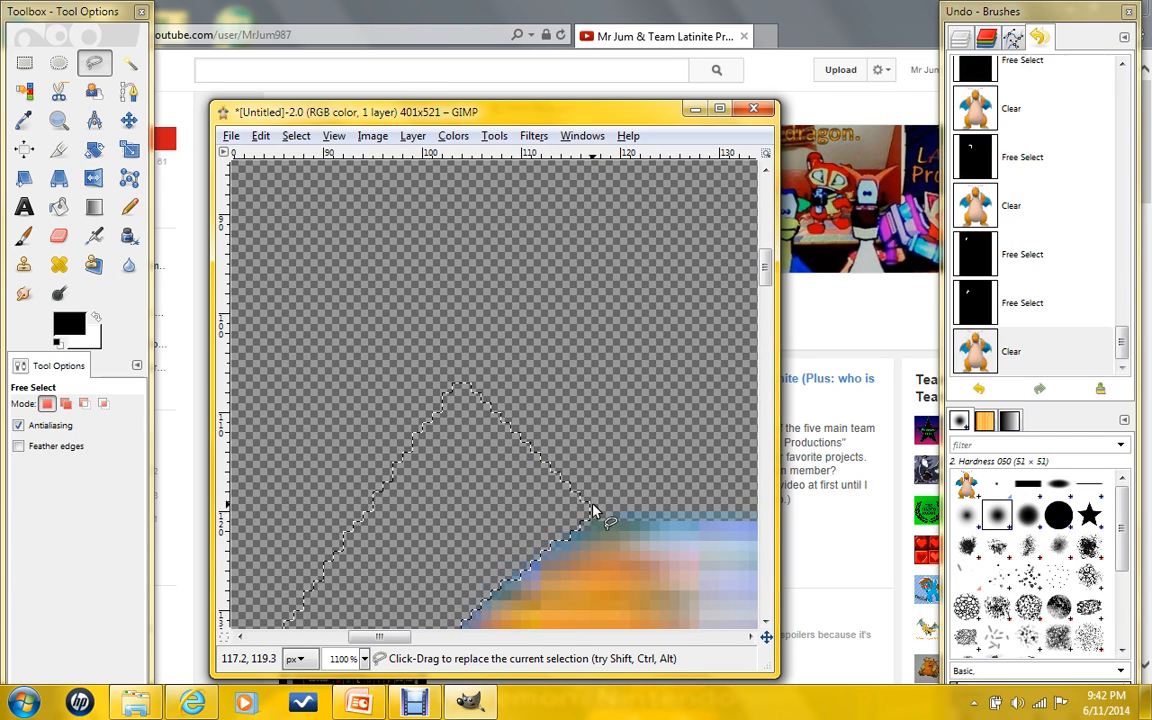
Inspect the left-hand arm, hand and wing edges up close and in the whole figure for remaining blue fringe.
scroll(593, 511, "down", 3)
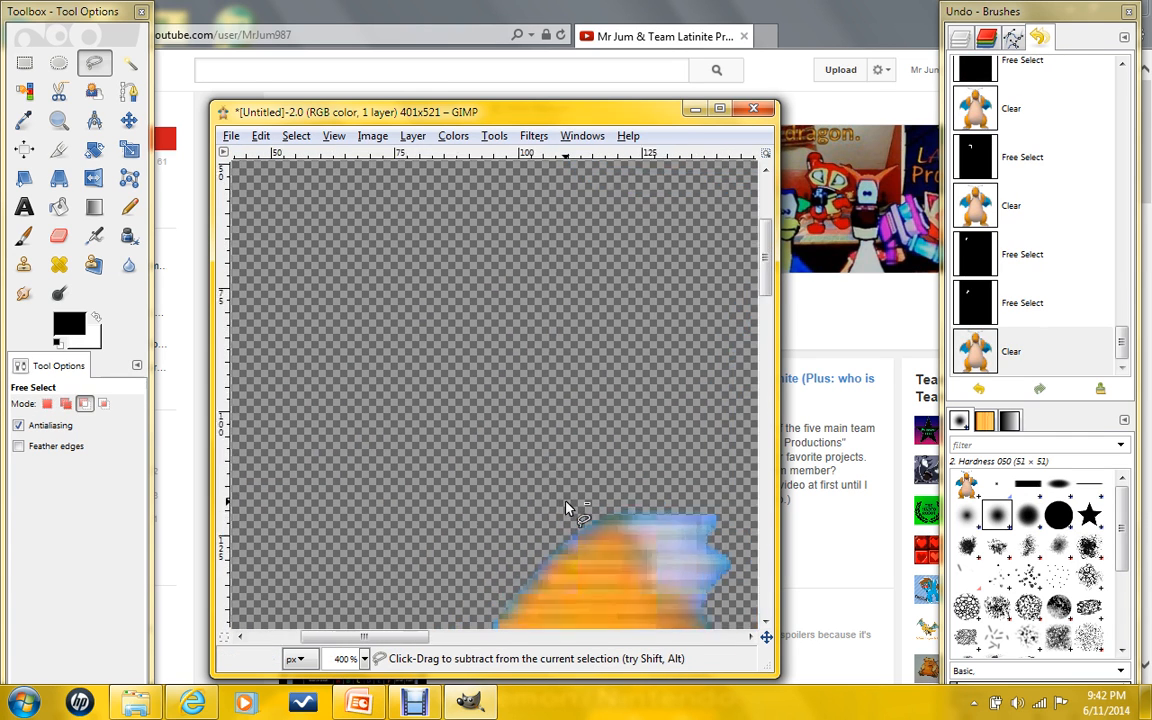
scroll(566, 509, "up", 3)
scroll(643, 545, "down", 3)
scroll(612, 560, "down", 5)
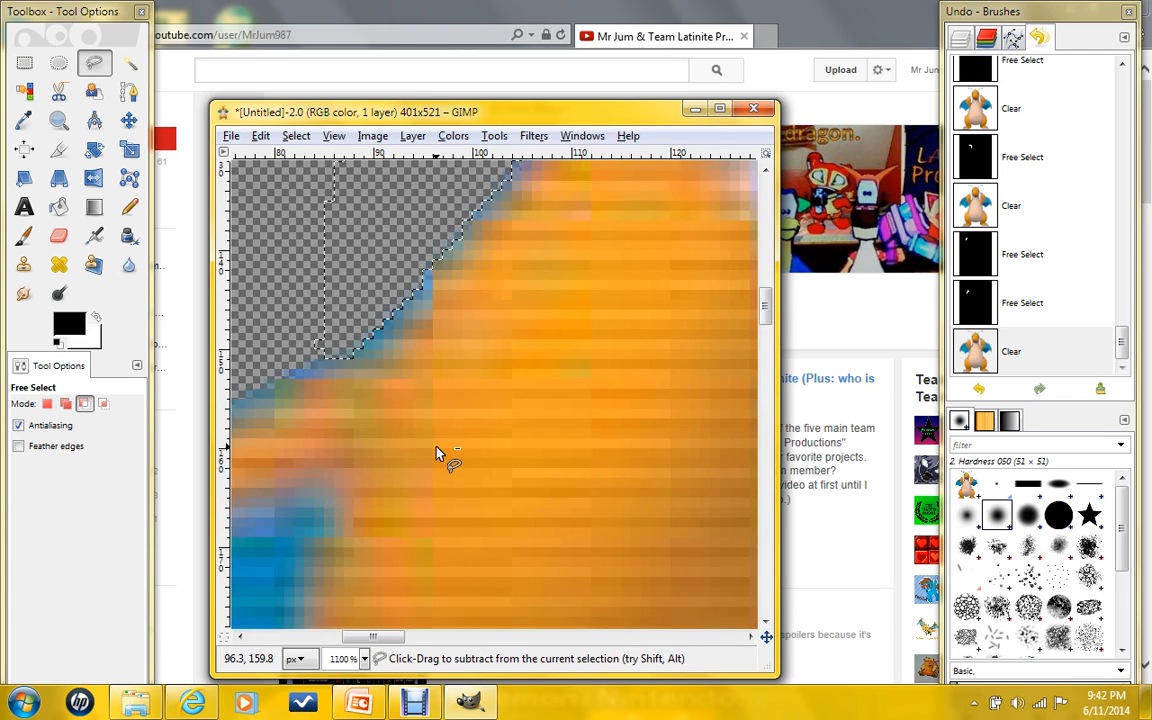
scroll(437, 454, "down", 4)
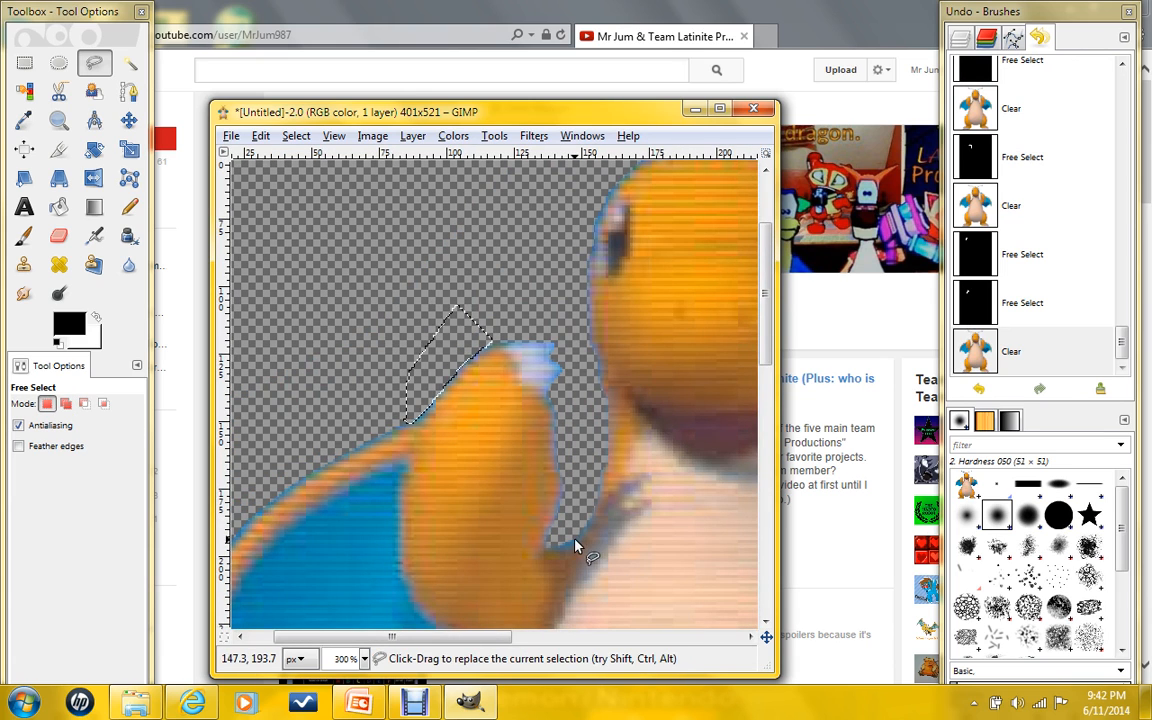
scroll(460, 403, "up", 2)
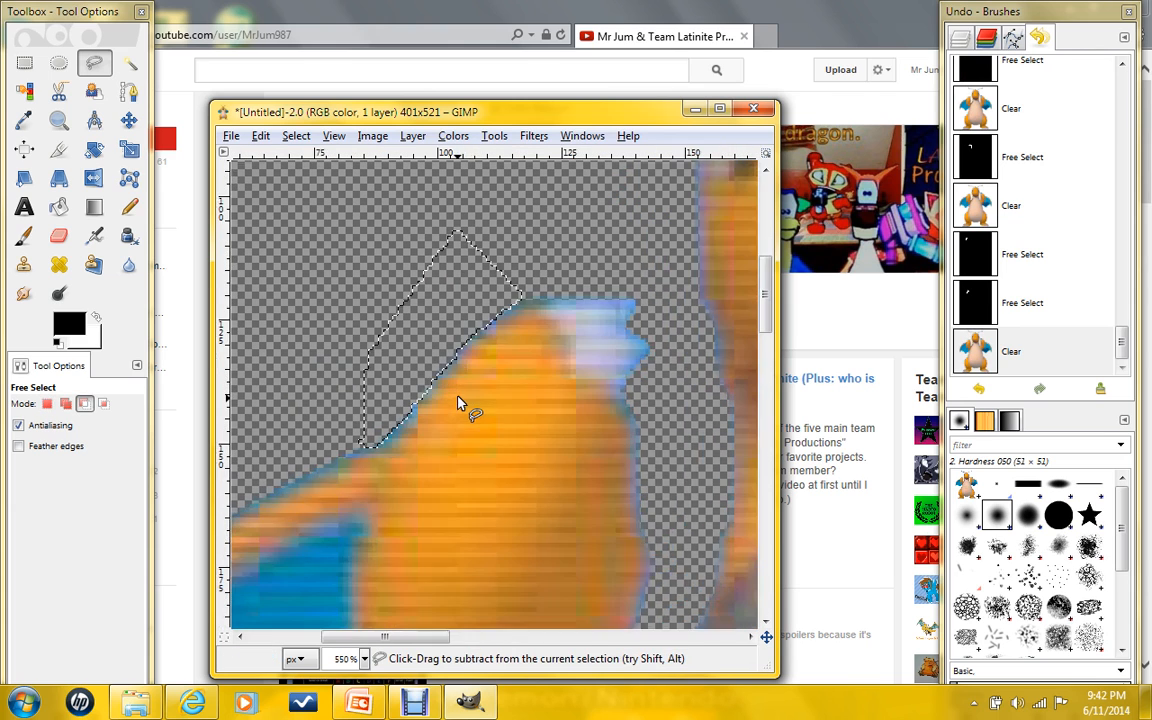
scroll(458, 403, "down", 5)
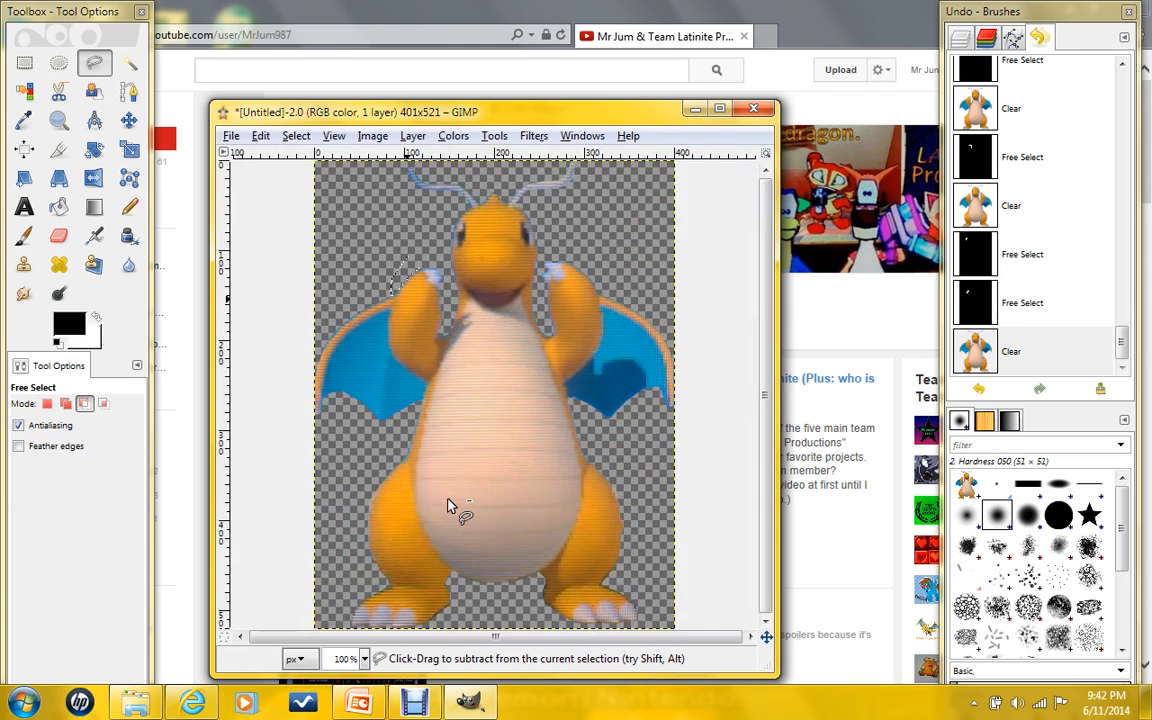
scroll(449, 506, "down", 1)
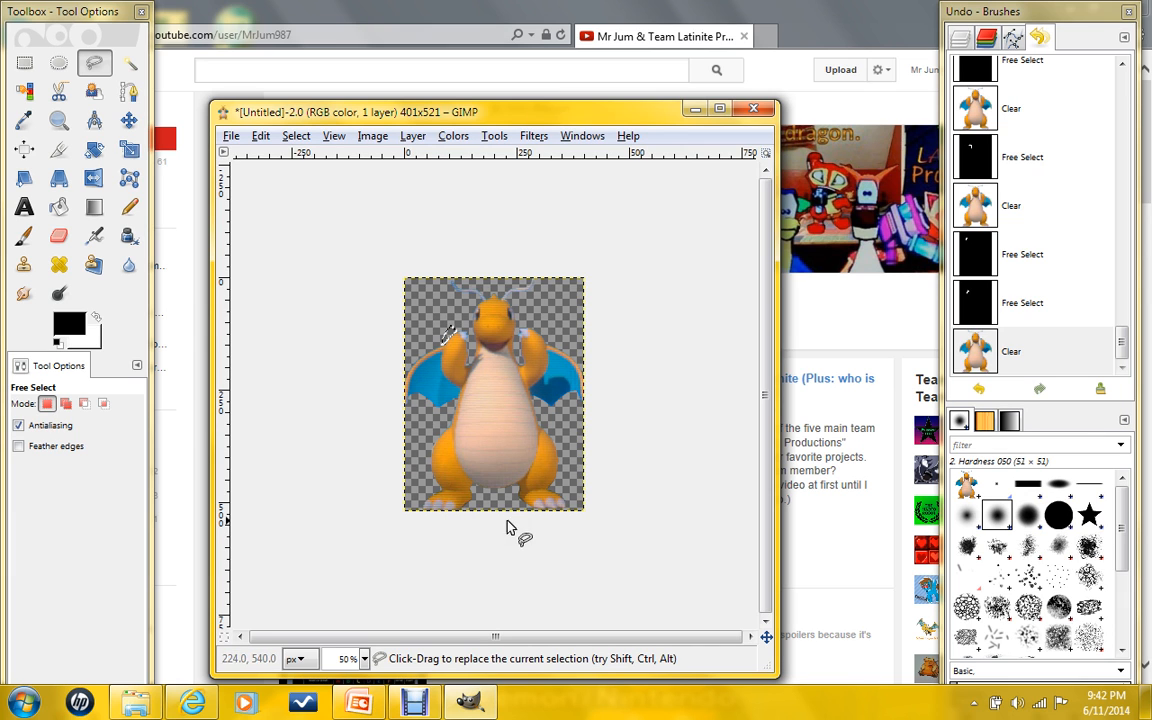
scroll(419, 398, "up", 2)
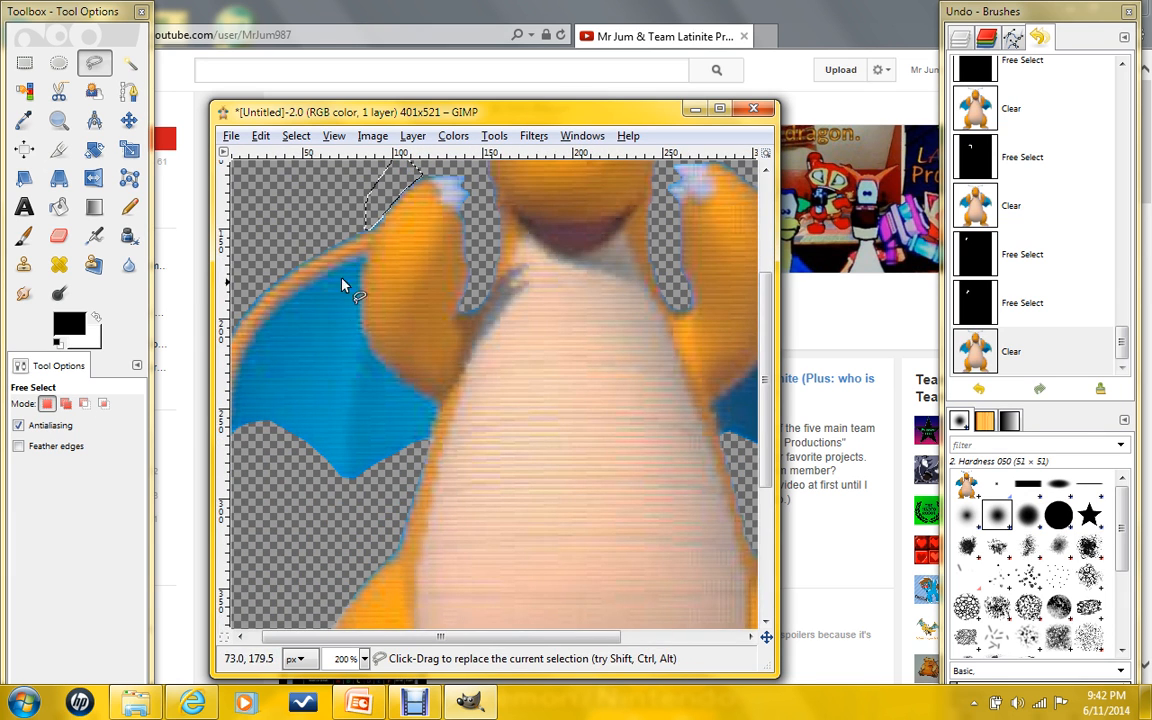
scroll(349, 312, "down", 2)
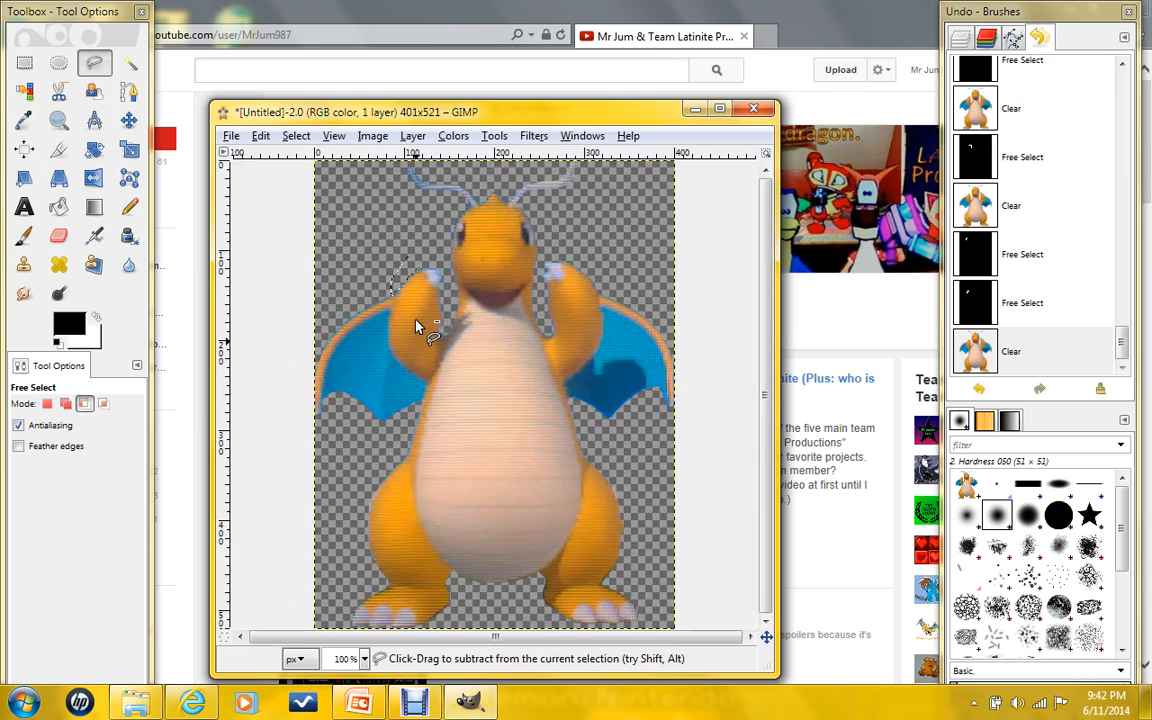
Outline the blue fringe along the upper edge of the left-hand wing, from the arm down to the outer curve, and clear it.
scroll(411, 327, "up", 5)
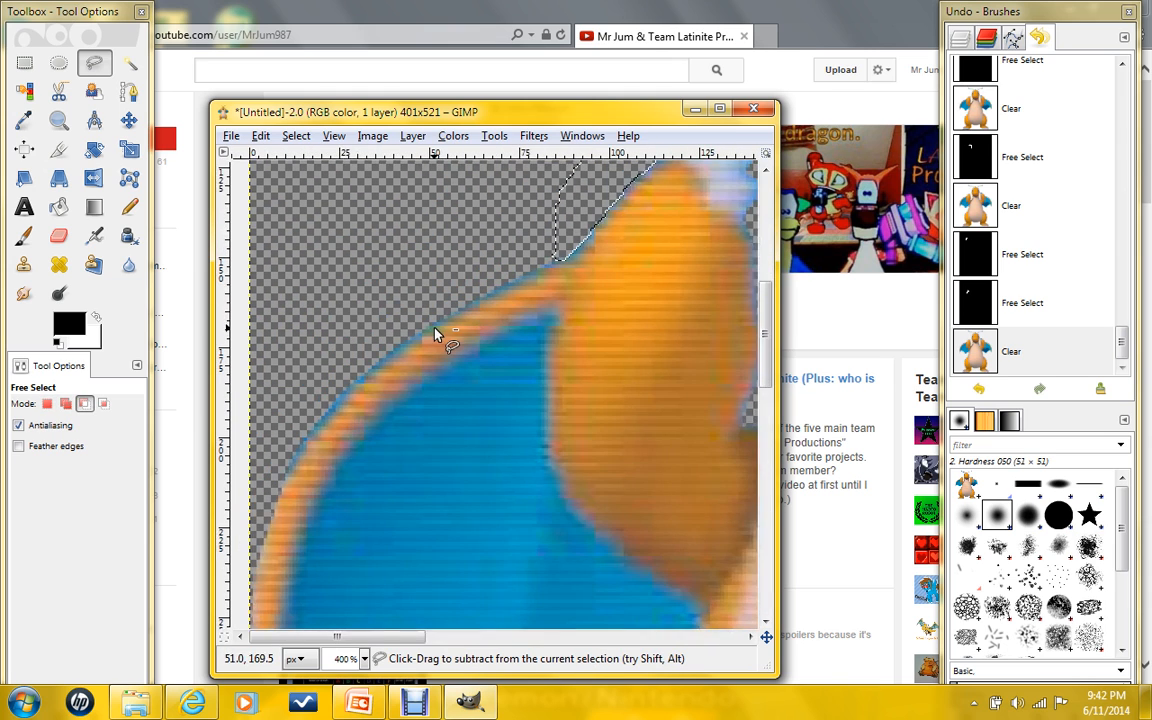
left_click(614, 230)
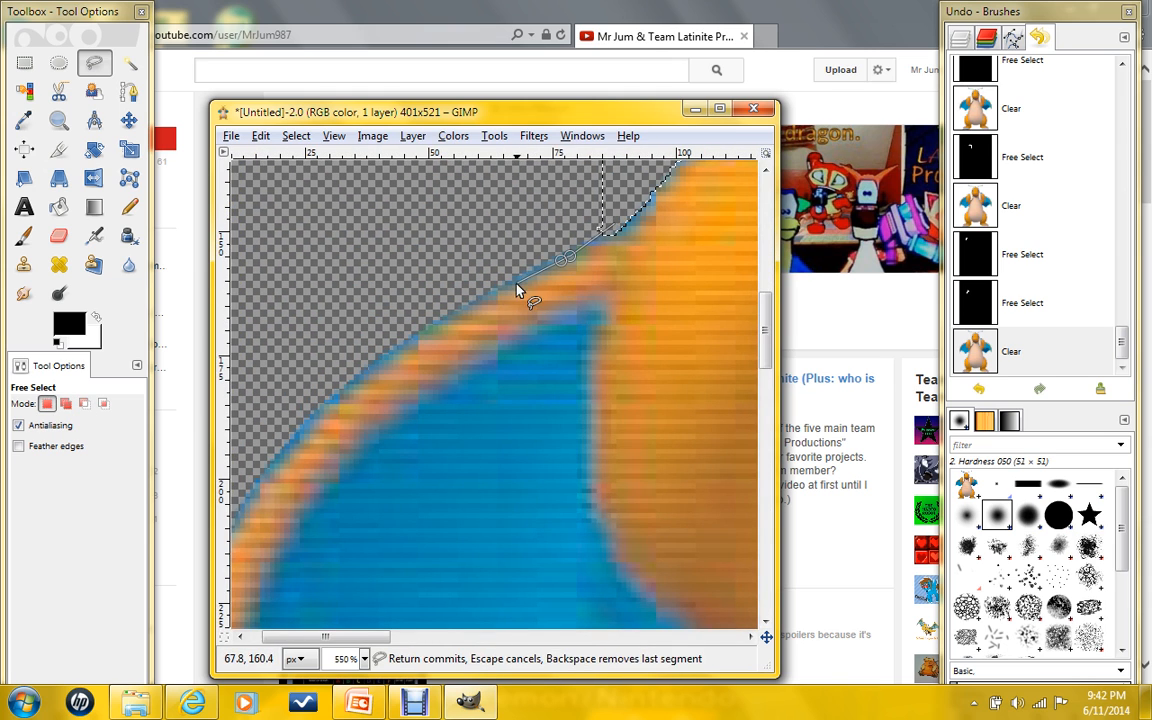
left_click(460, 306)
left_click(414, 345)
left_click(386, 357)
left_click(370, 366)
left_click(298, 436)
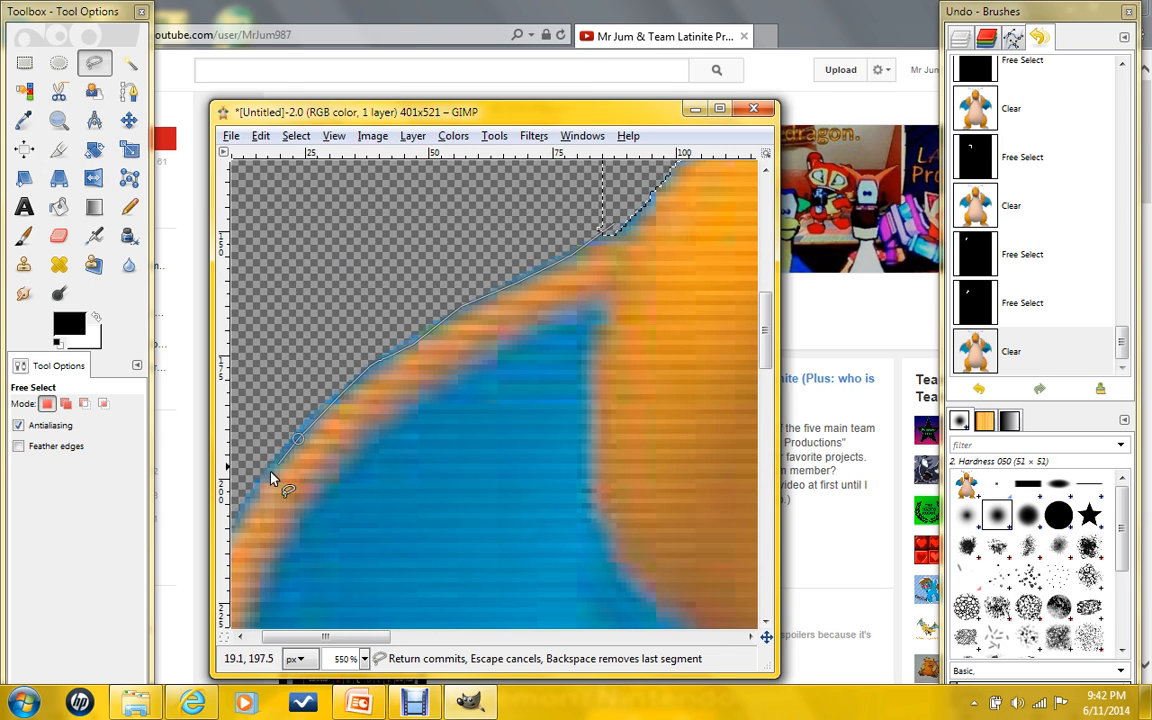
left_click(262, 481)
left_click_drag(334, 637, 320, 637)
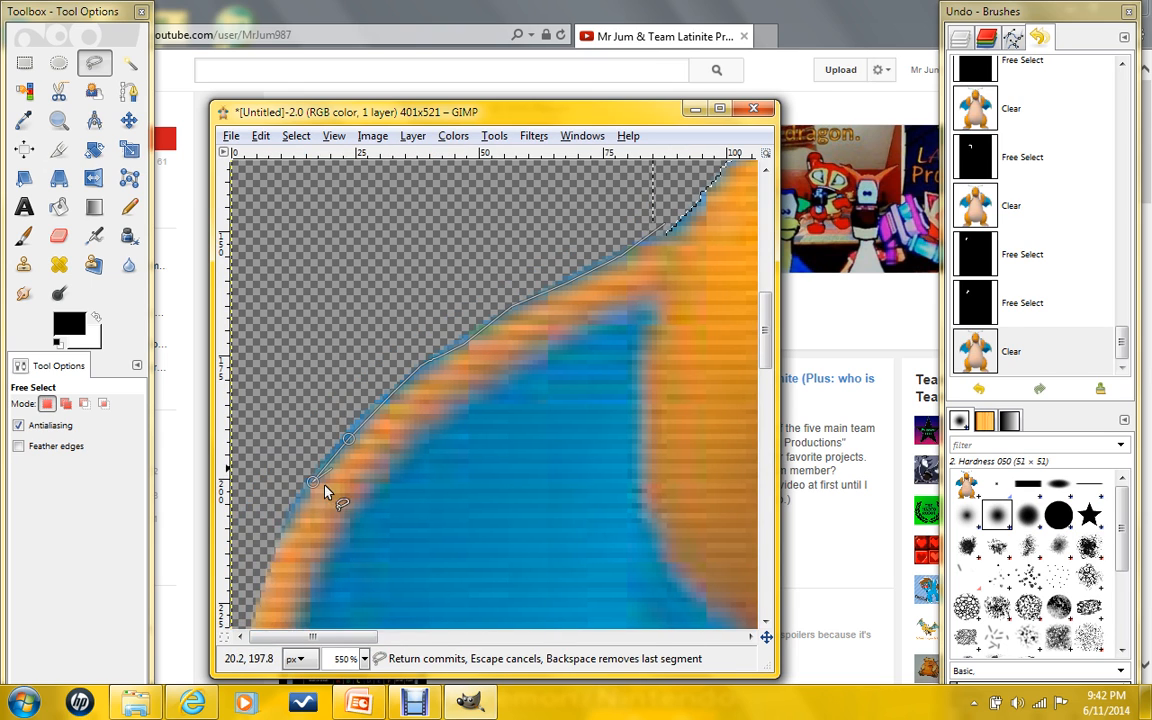
left_click(268, 558)
left_click(276, 330)
left_click(495, 217)
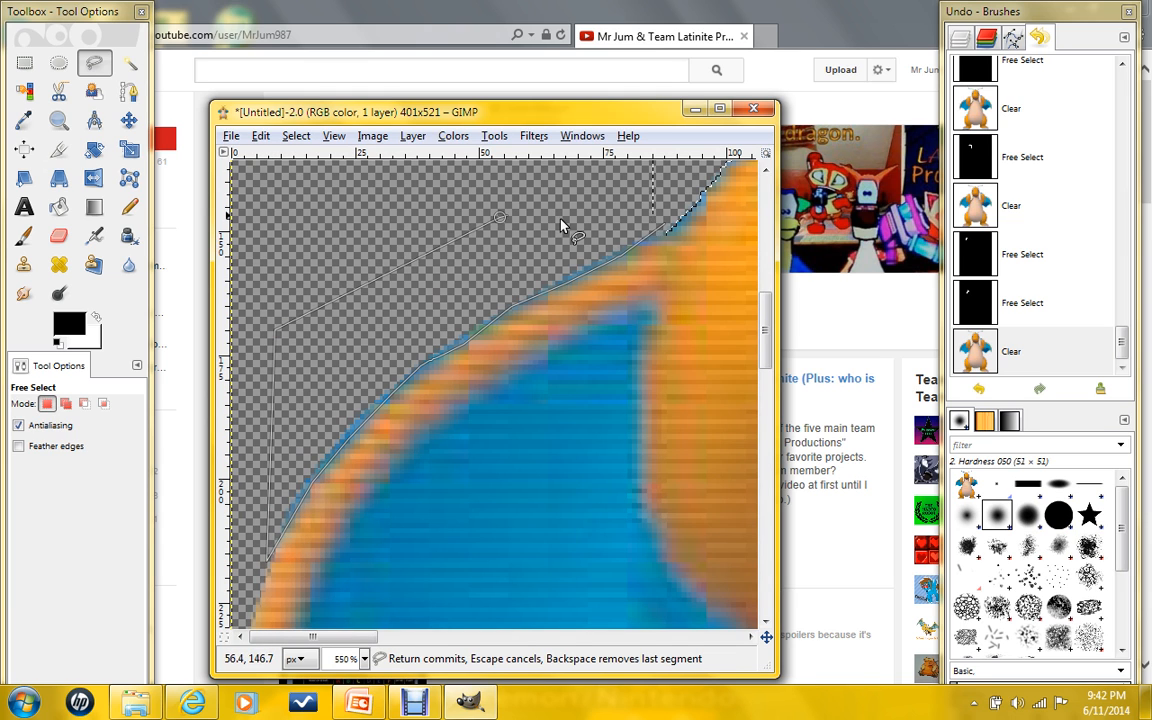
left_click(665, 228)
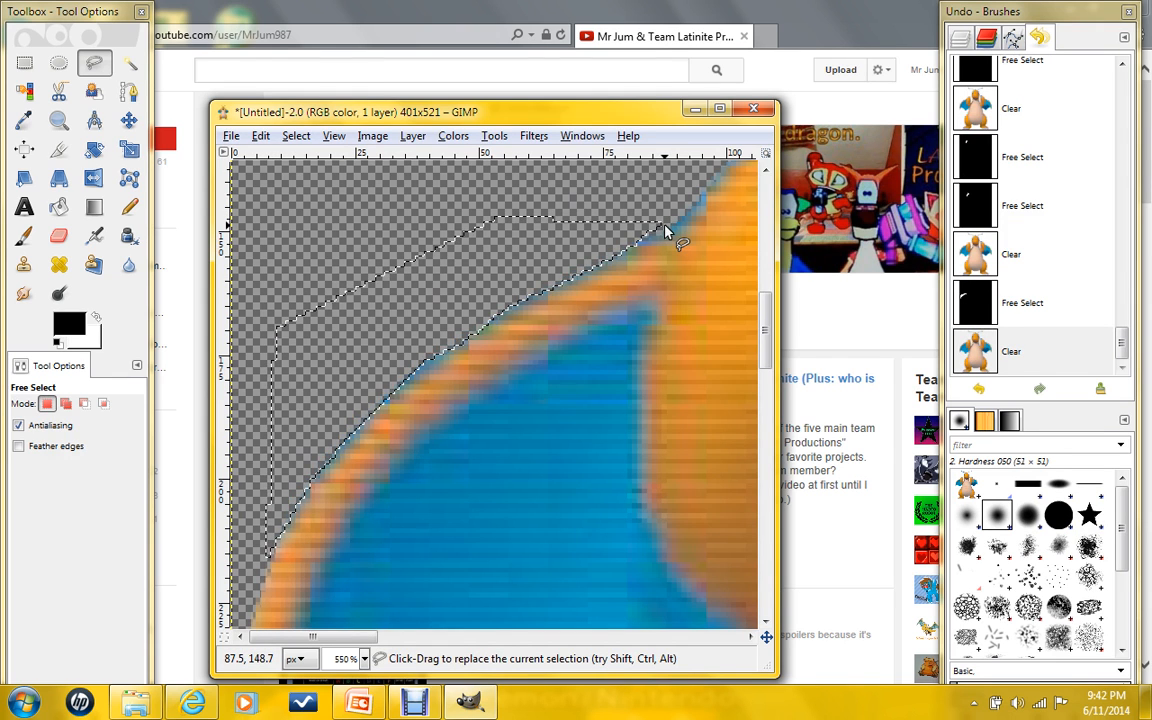
Outline the blue fringe down the body's side from below the left-hand wing to the top of the thigh and clear it.
scroll(635, 270, "down", 5)
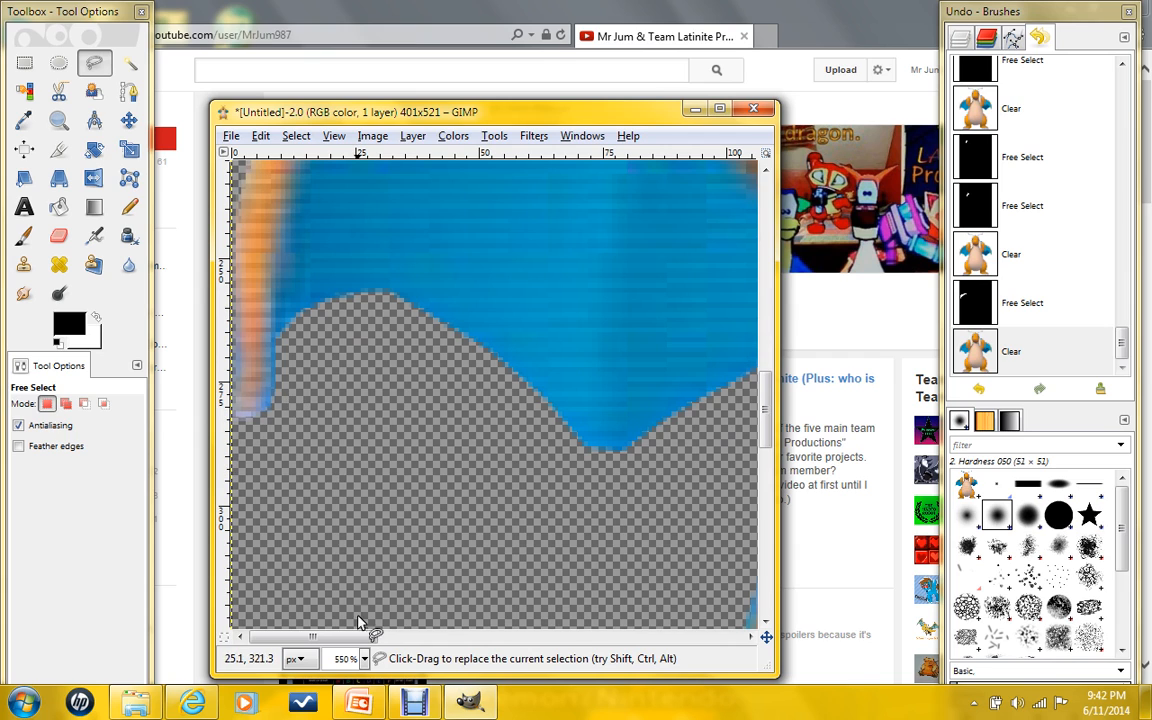
scroll(385, 637, "right", 5)
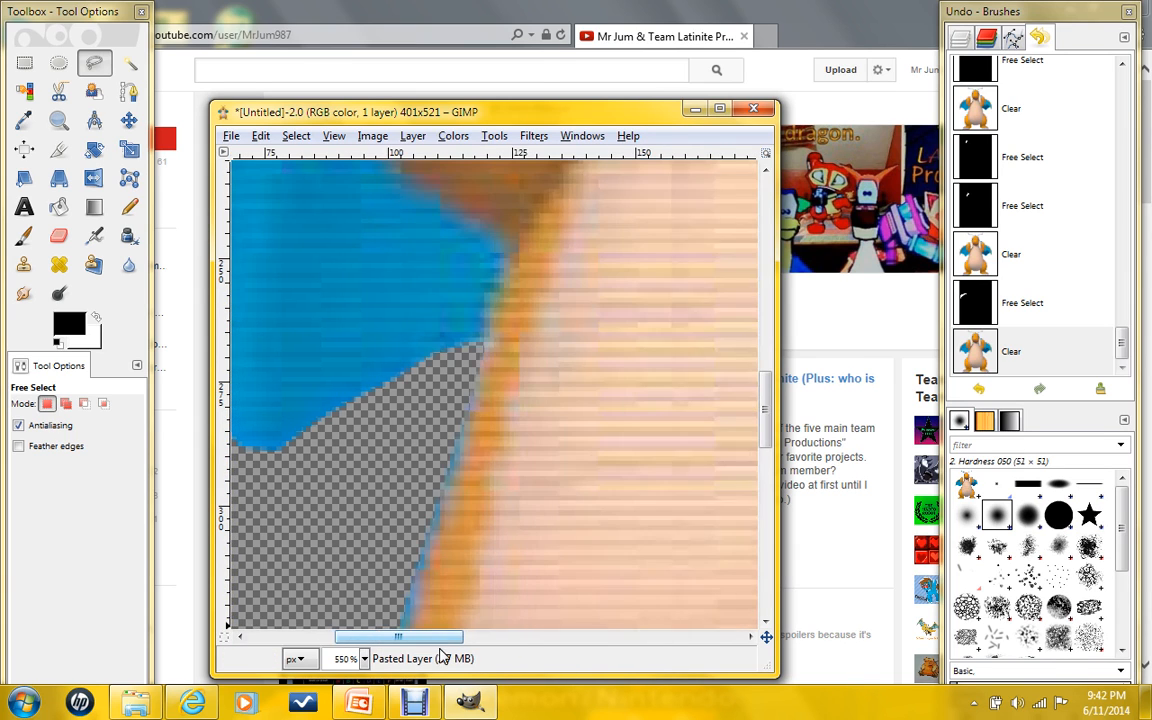
scroll(390, 383, "up", 3)
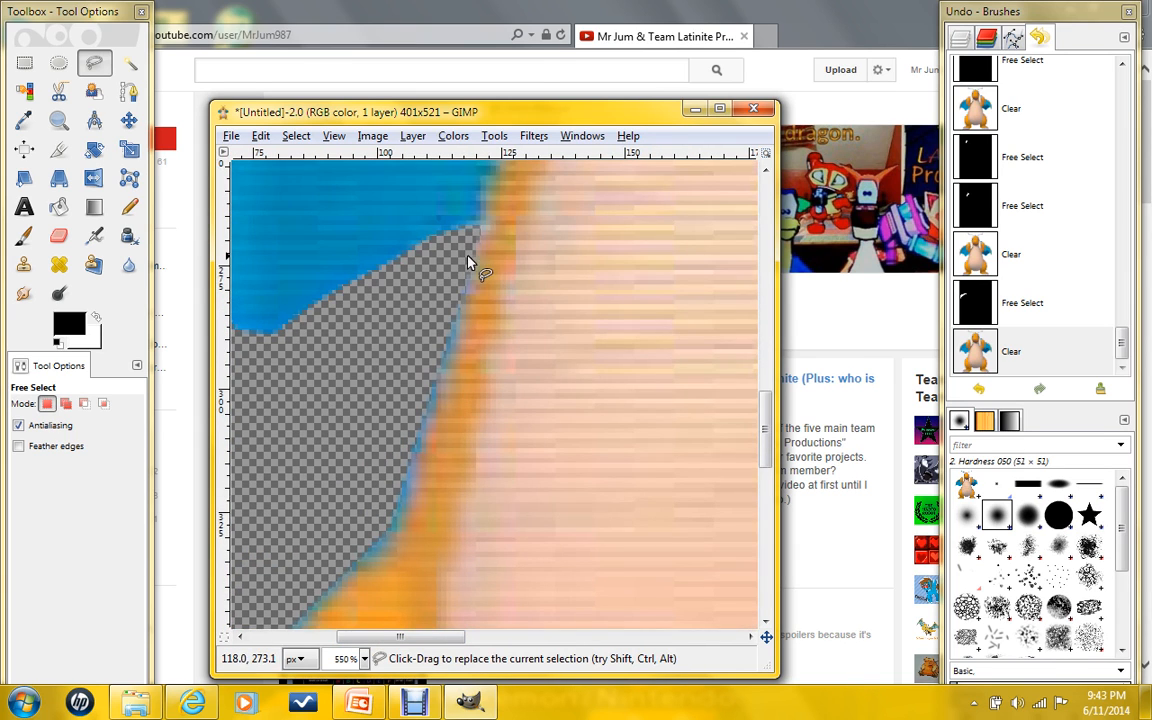
left_click(466, 258)
left_click(462, 325)
left_click(446, 364)
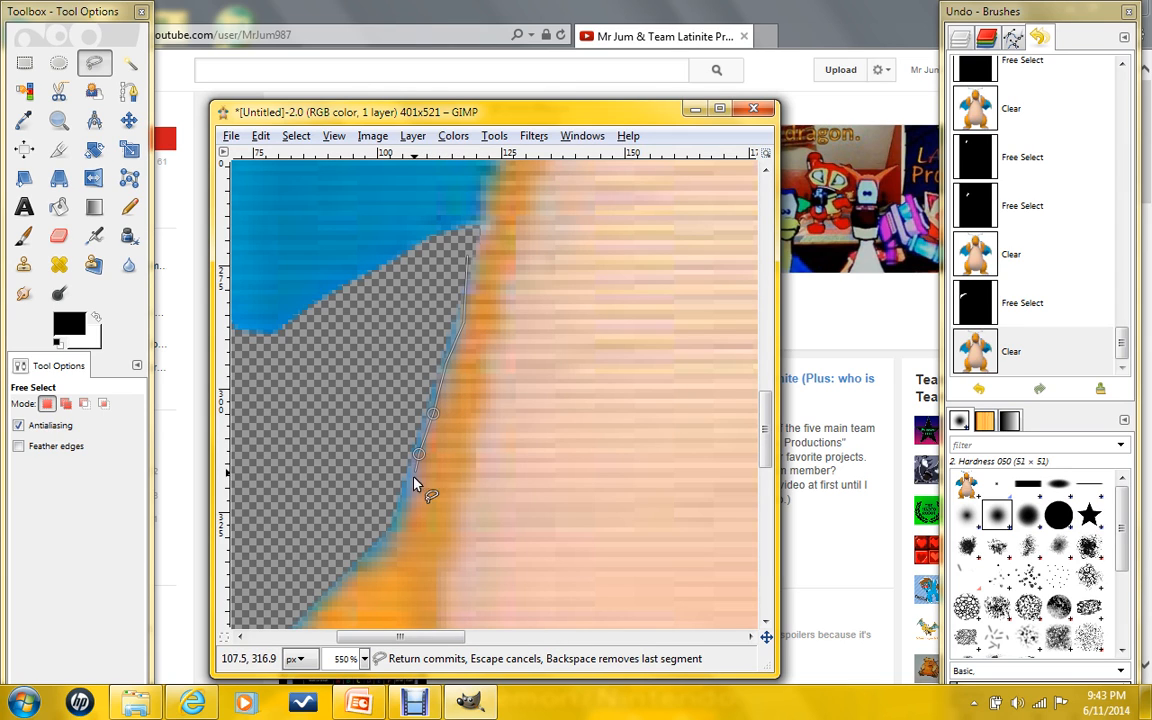
left_click(395, 529)
left_click(353, 529)
left_click(405, 308)
left_click(466, 258)
key("Delete")
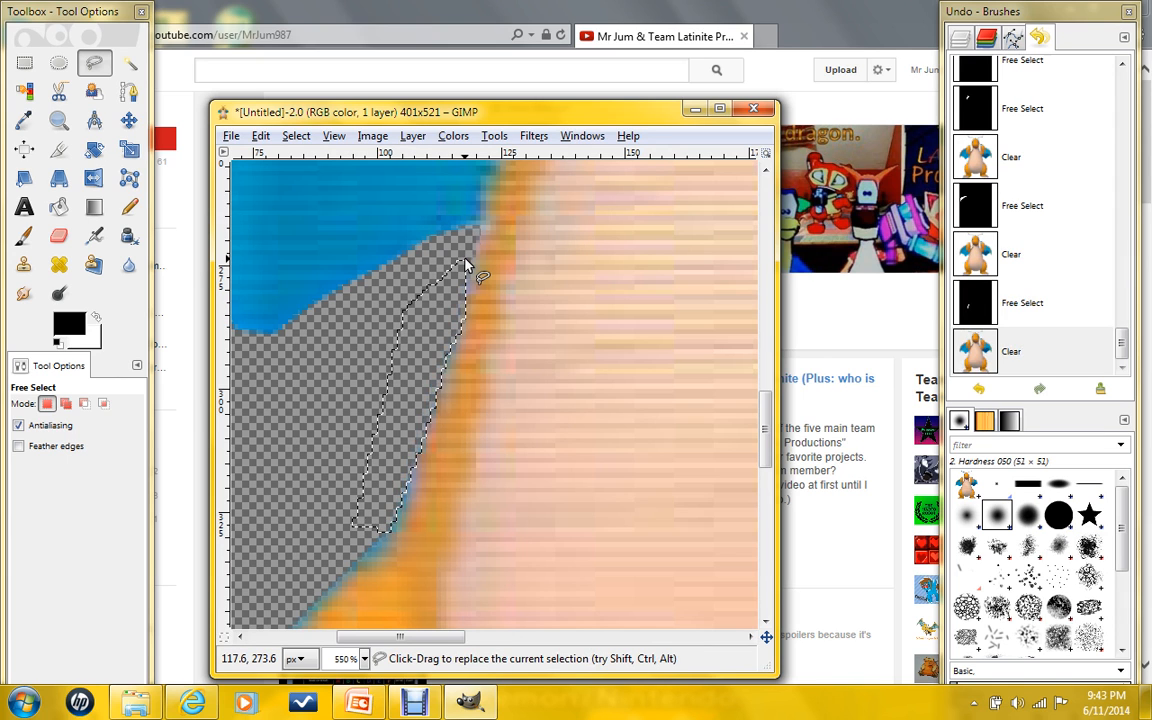
Outline the remaining fringe from the lower body side around the corner onto the upper left-hand thigh and clear it.
scroll(470, 272, "down", 1, "ctrl")
scroll(471, 270, "down", 3, "ctrl")
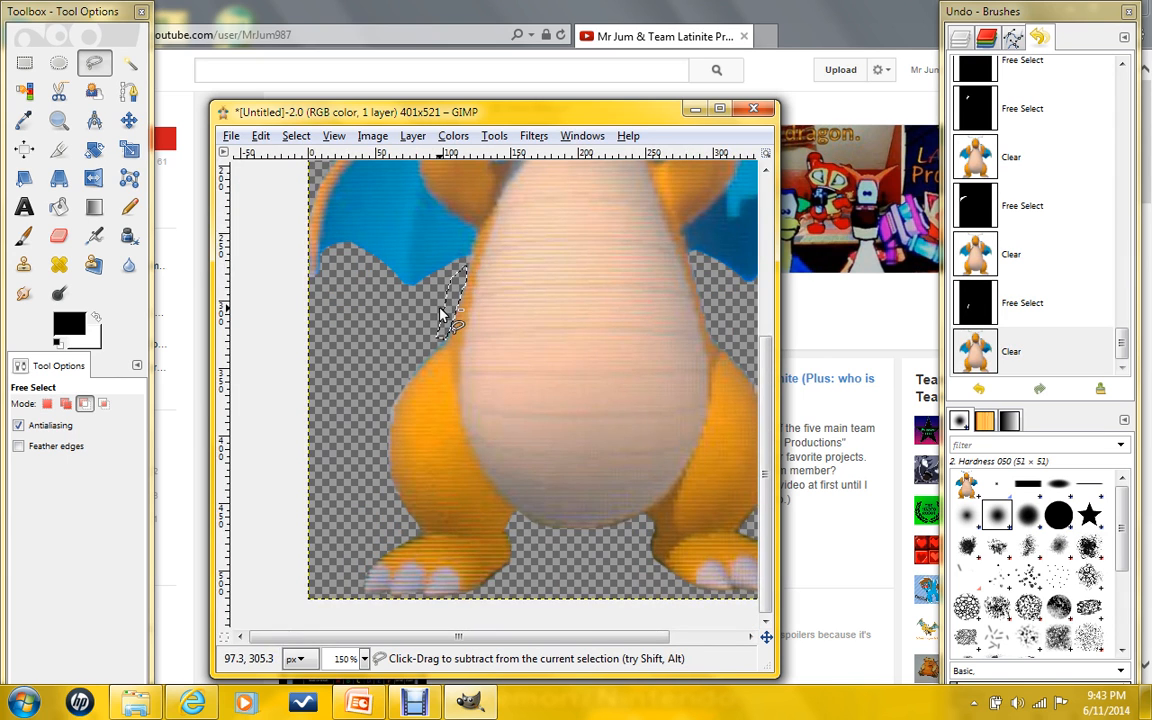
scroll(442, 314, "up", 2, "ctrl")
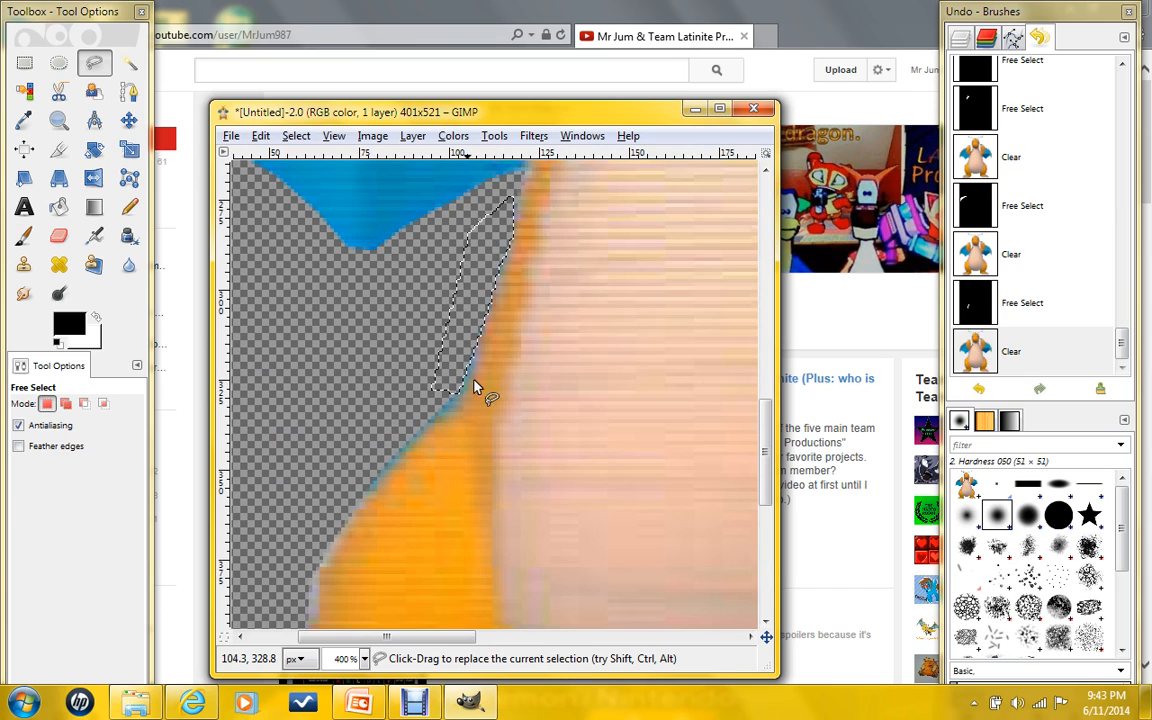
left_click(467, 311)
left_click_drag(472, 365, 448, 408)
left_click(420, 438)
left_click(363, 494)
left_click(344, 492)
left_click(400, 265)
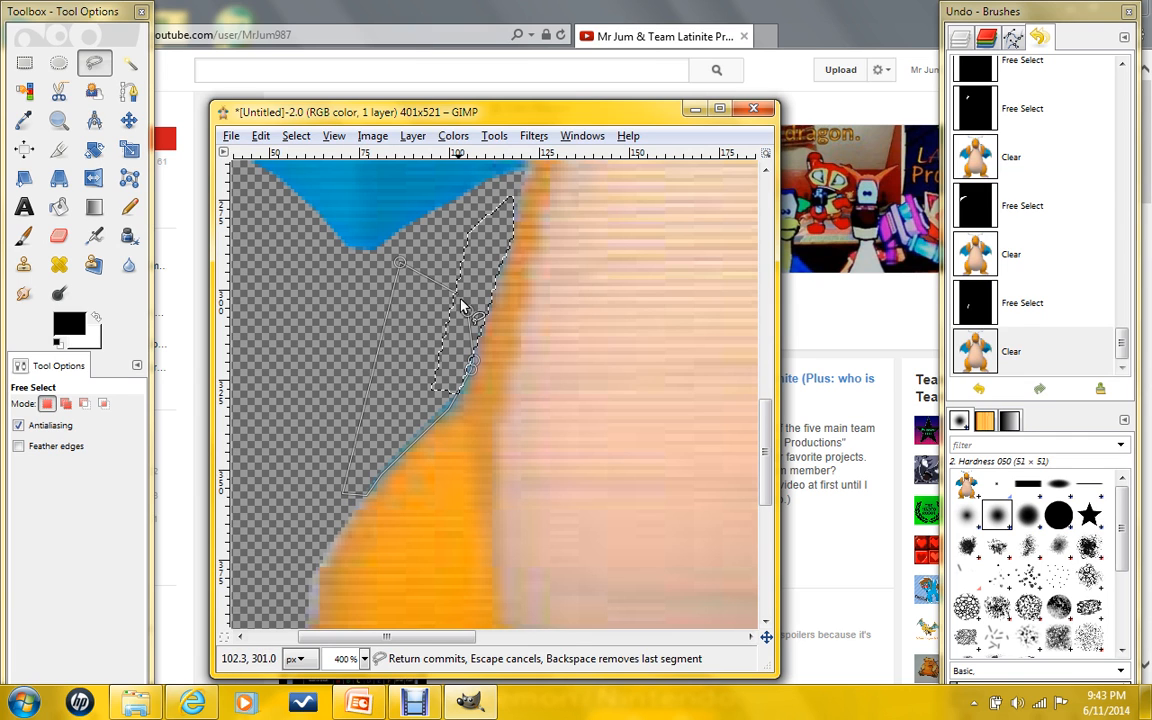
left_click(467, 311)
Outline the remaining fringe along the outer edge of the left-hand thigh, from its upper curve down to about mid-thigh, and clear it.
key("1")
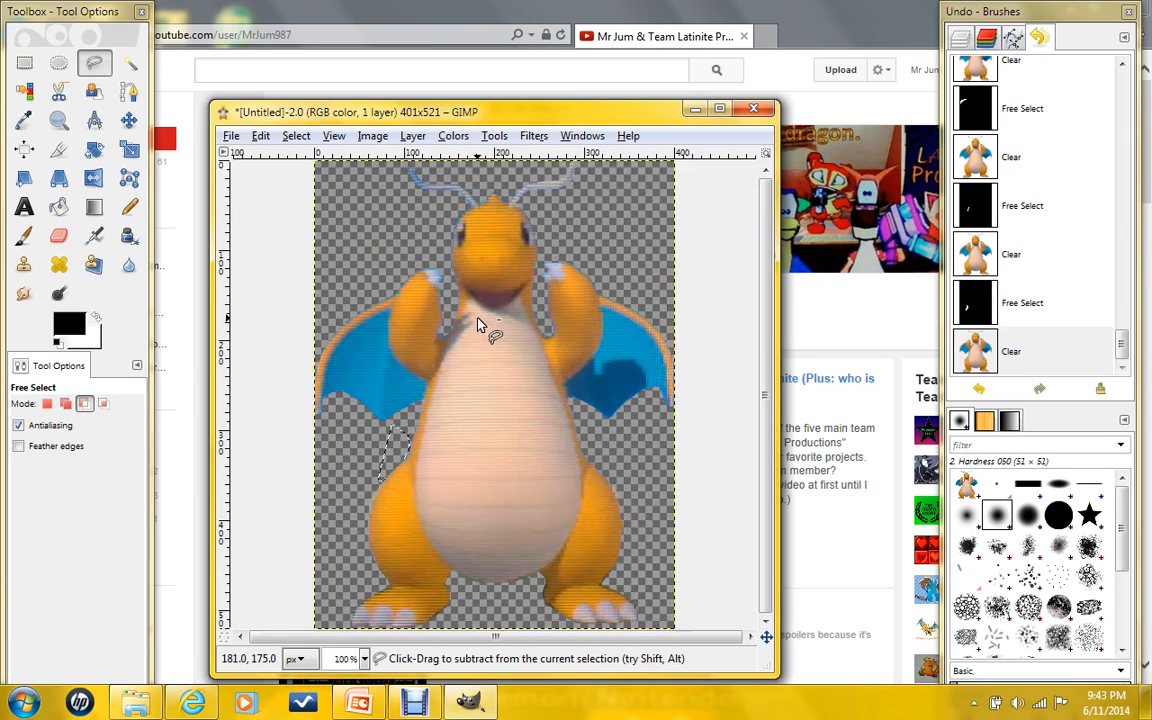
left_click_drag(408, 438, 390, 427)
scroll(371, 488, "up", 2)
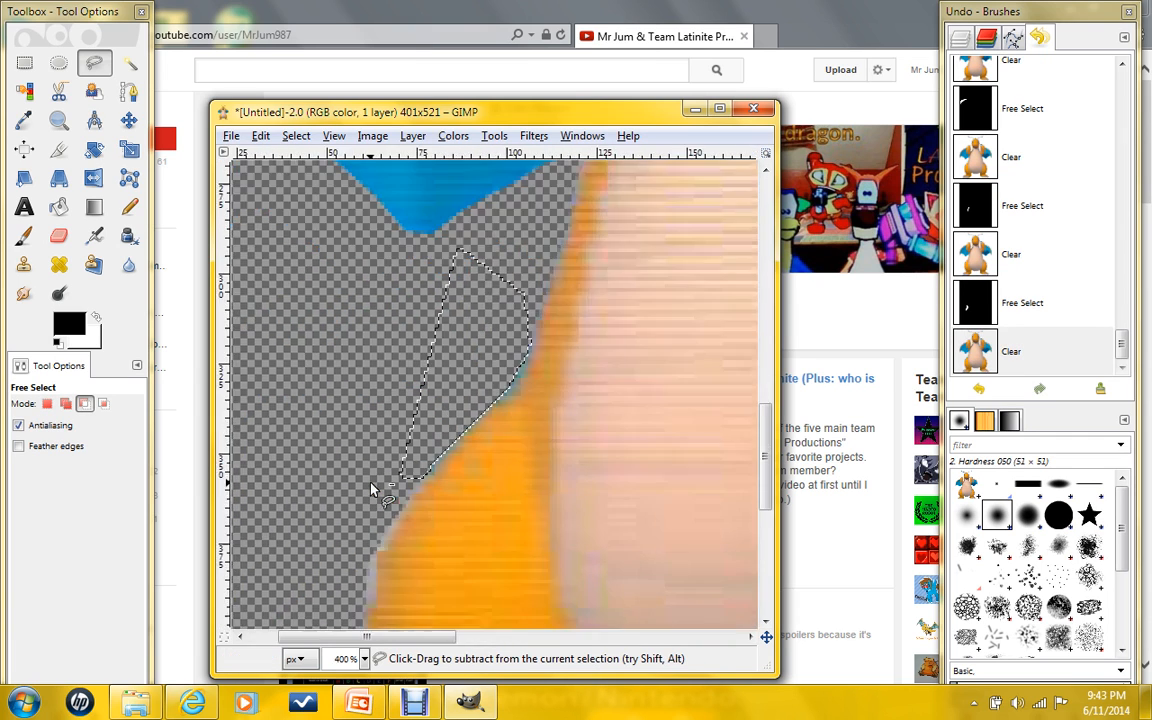
left_click(435, 229)
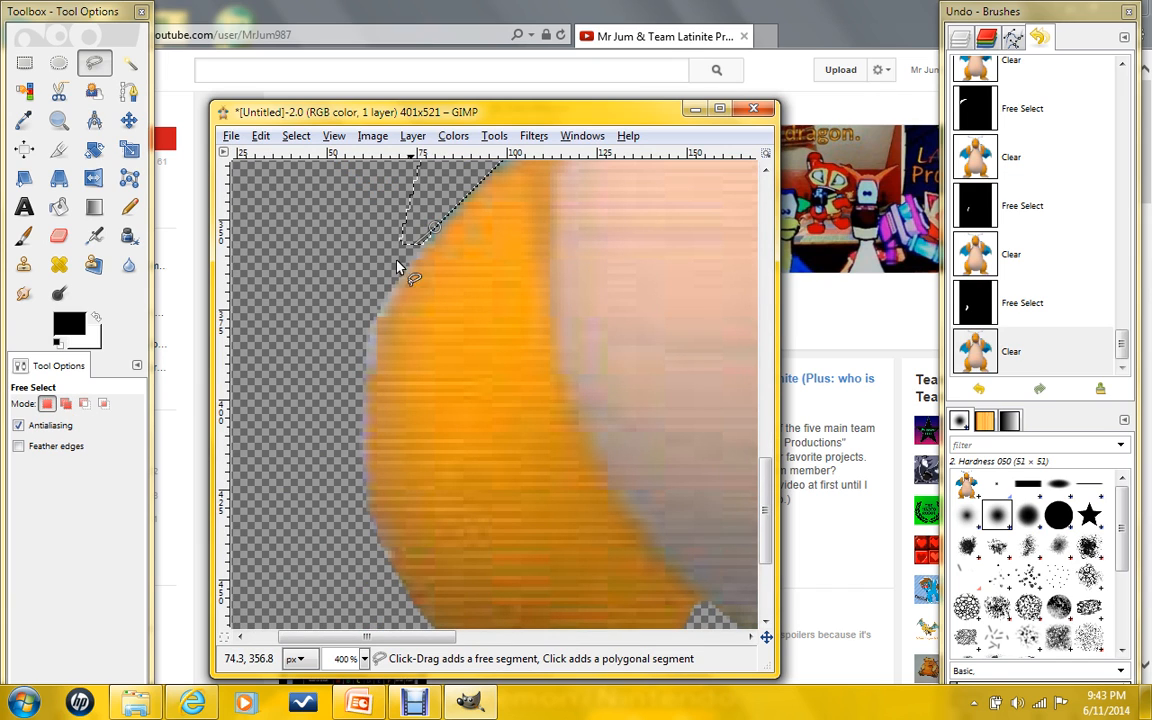
left_click(398, 286)
left_click(386, 310)
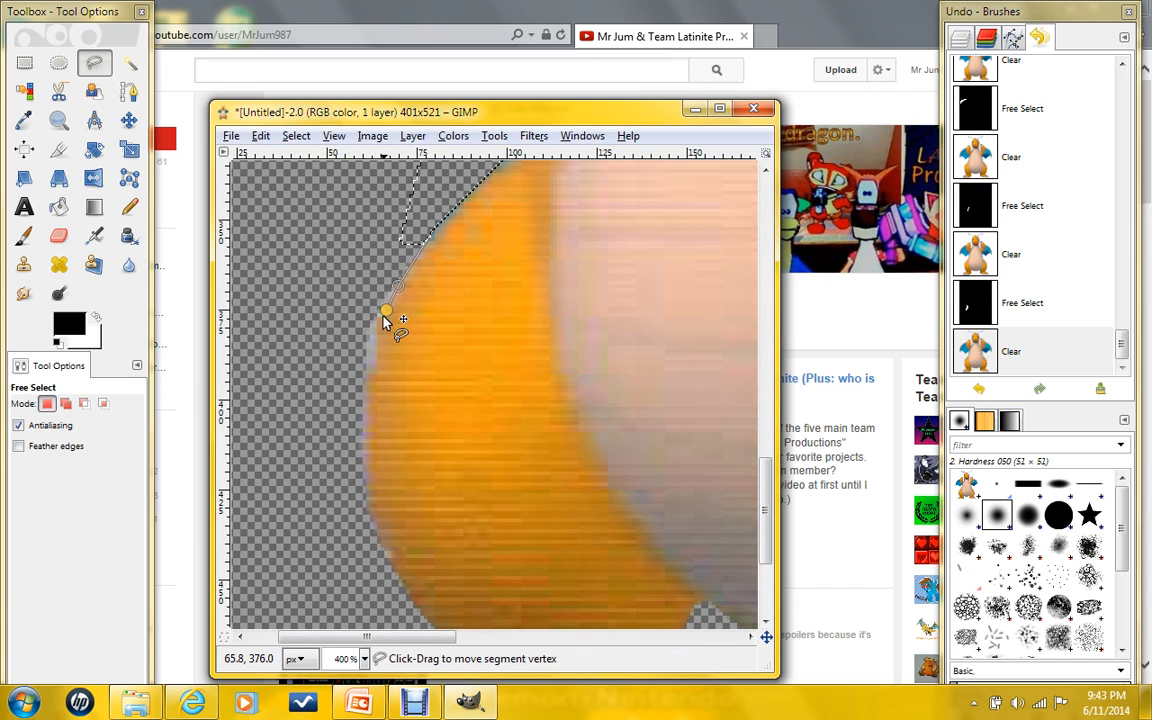
left_click(376, 327)
left_click(371, 360)
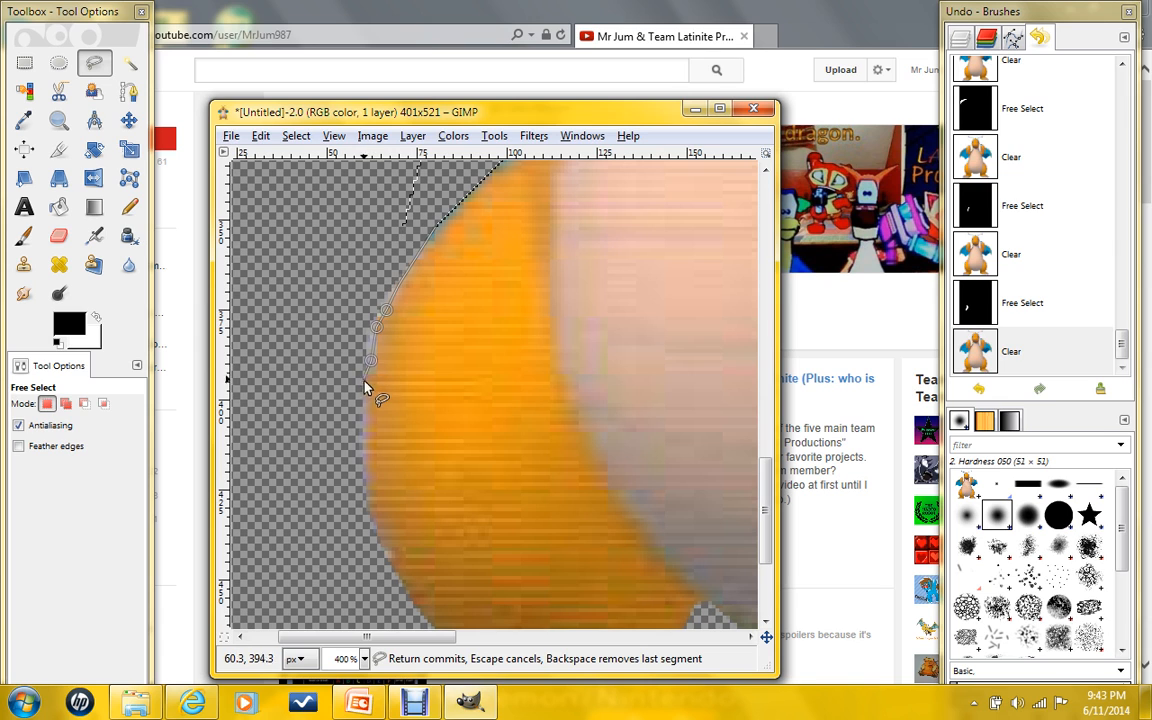
left_click(330, 395)
left_click(343, 225)
left_click(436, 229)
key("Delete")
Inspect the whole figure and the right-hand leg and foot up close for remaining fringe.
scroll(468, 228, "down", 4)
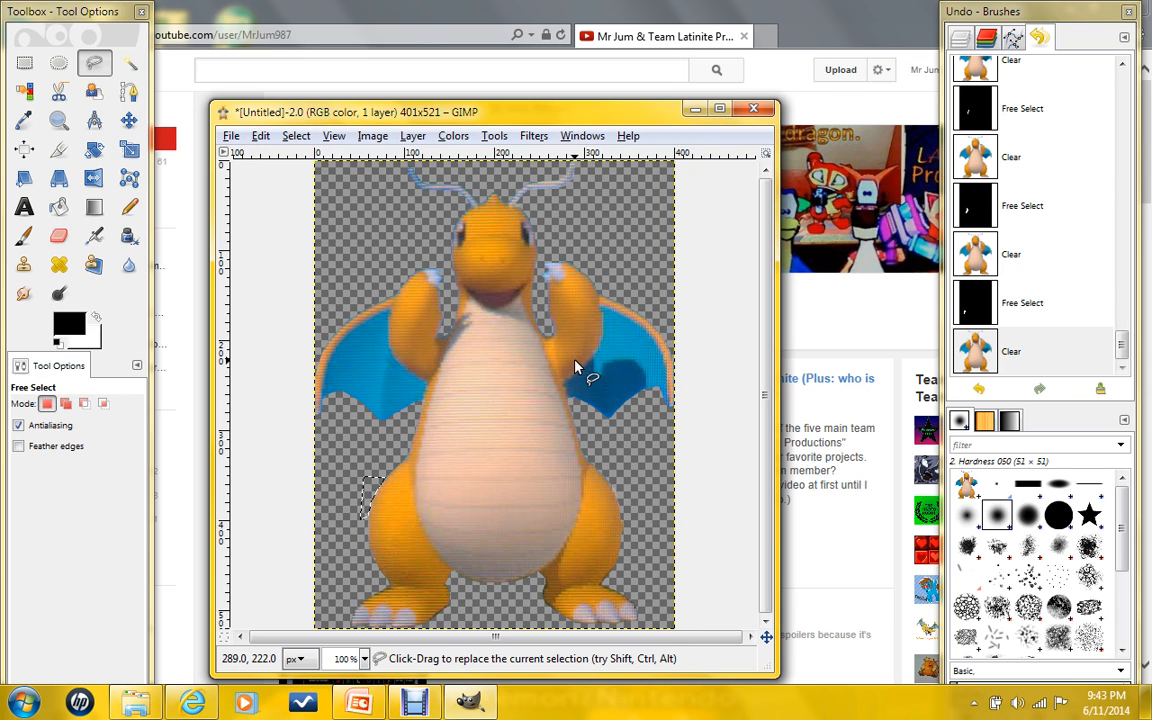
scroll(575, 367, "down", 3)
scroll(575, 367, "up", 1)
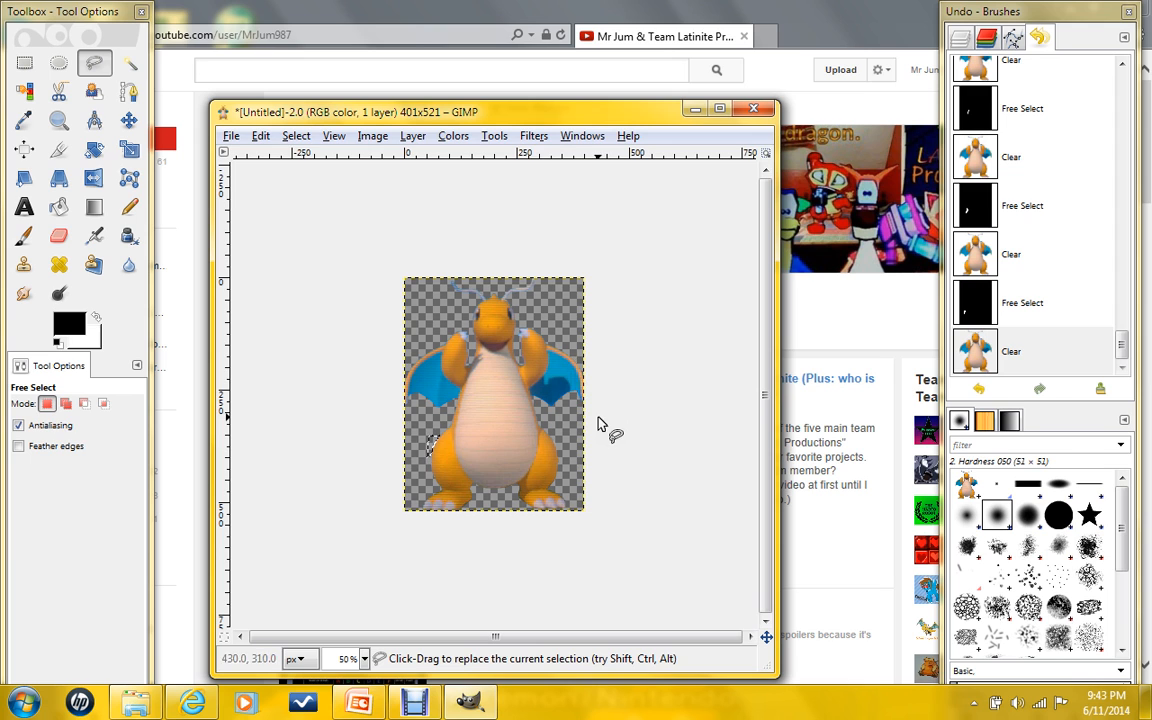
scroll(600, 426, "up", 2)
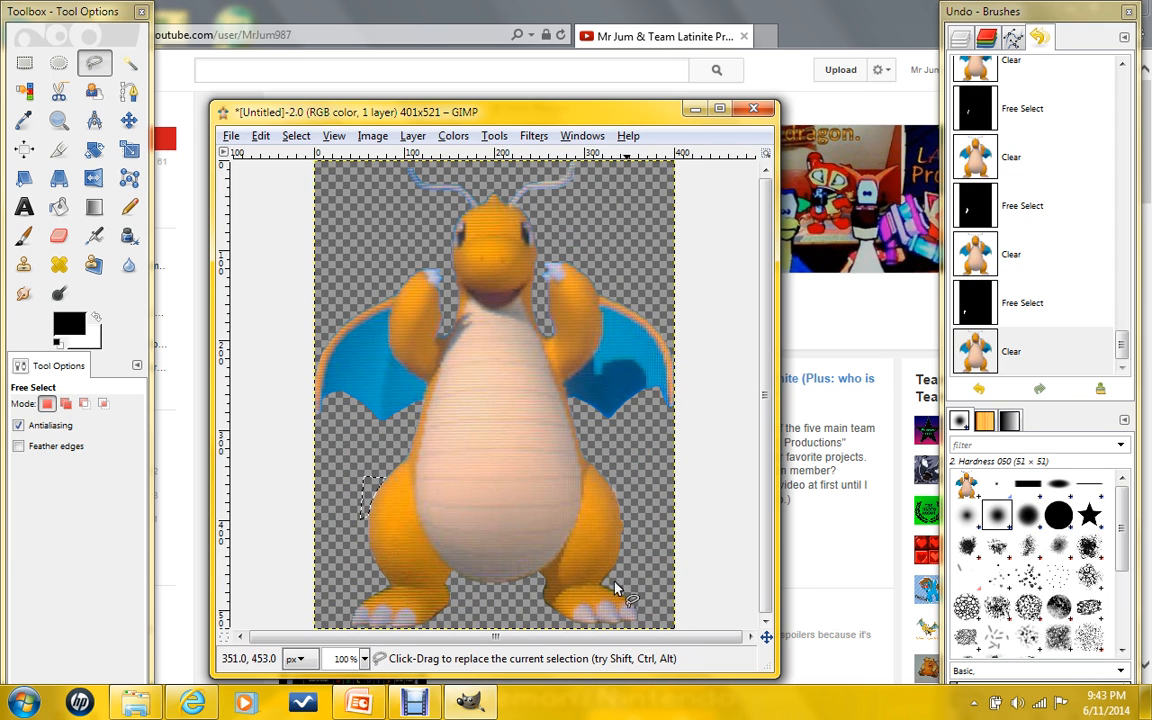
scroll(569, 590, "up", 3)
scroll(569, 586, "down", 1)
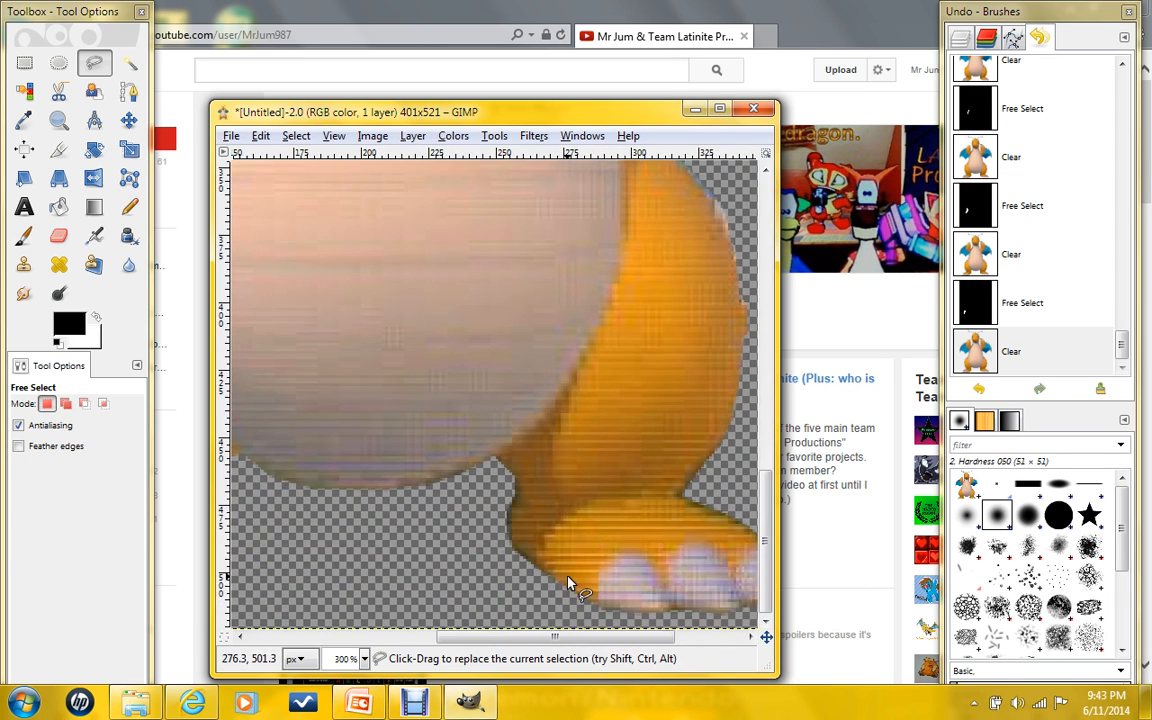
scroll(571, 545, "down", 5)
scroll(569, 545, "up", 2)
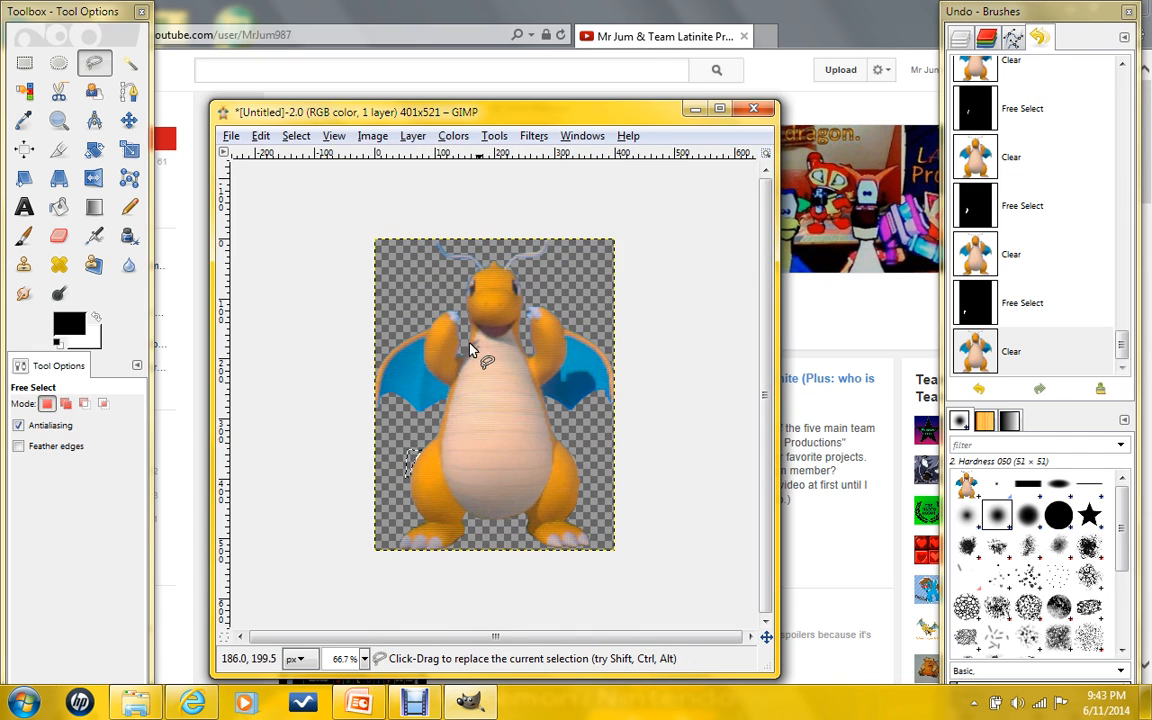
Select the entire Dragonite image and copy it.
key("m")
left_click(296, 136)
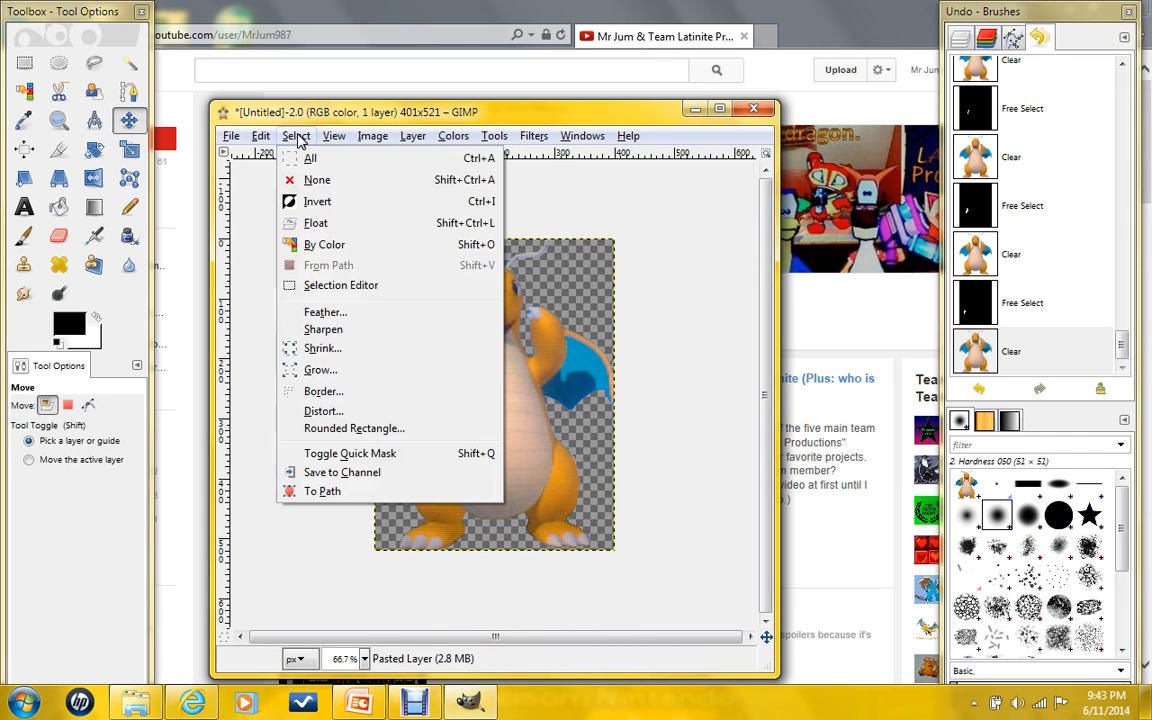
left_click(316, 159)
left_click(260, 136)
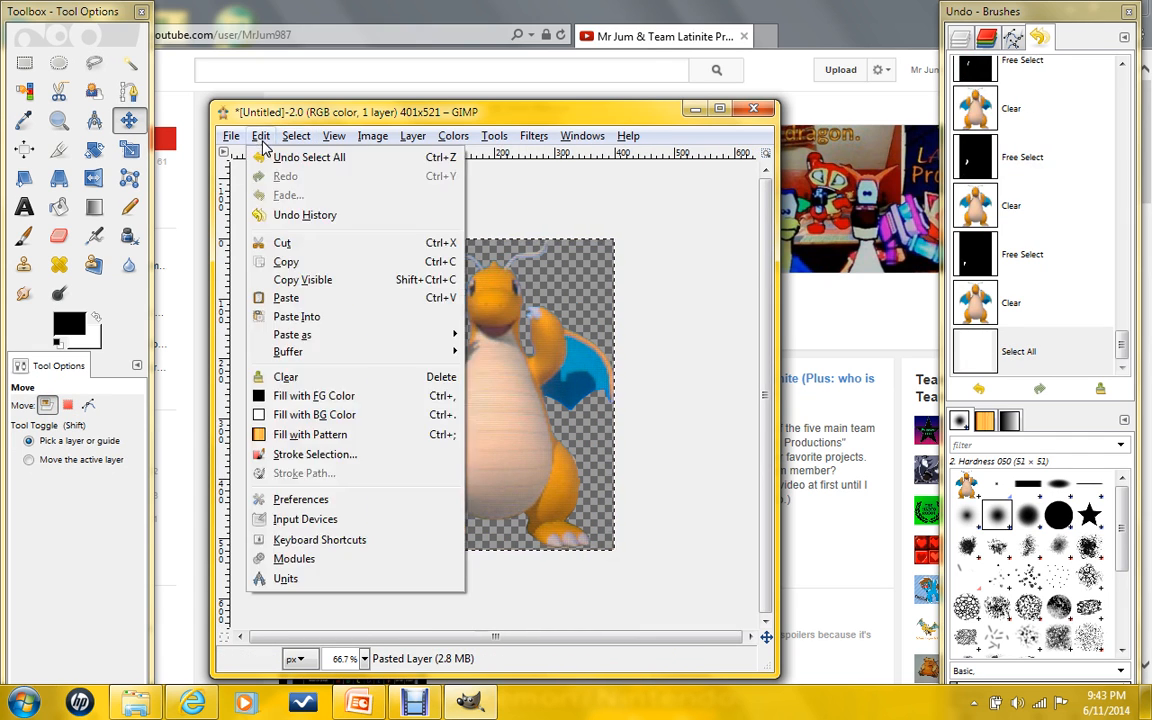
left_click(316, 260)
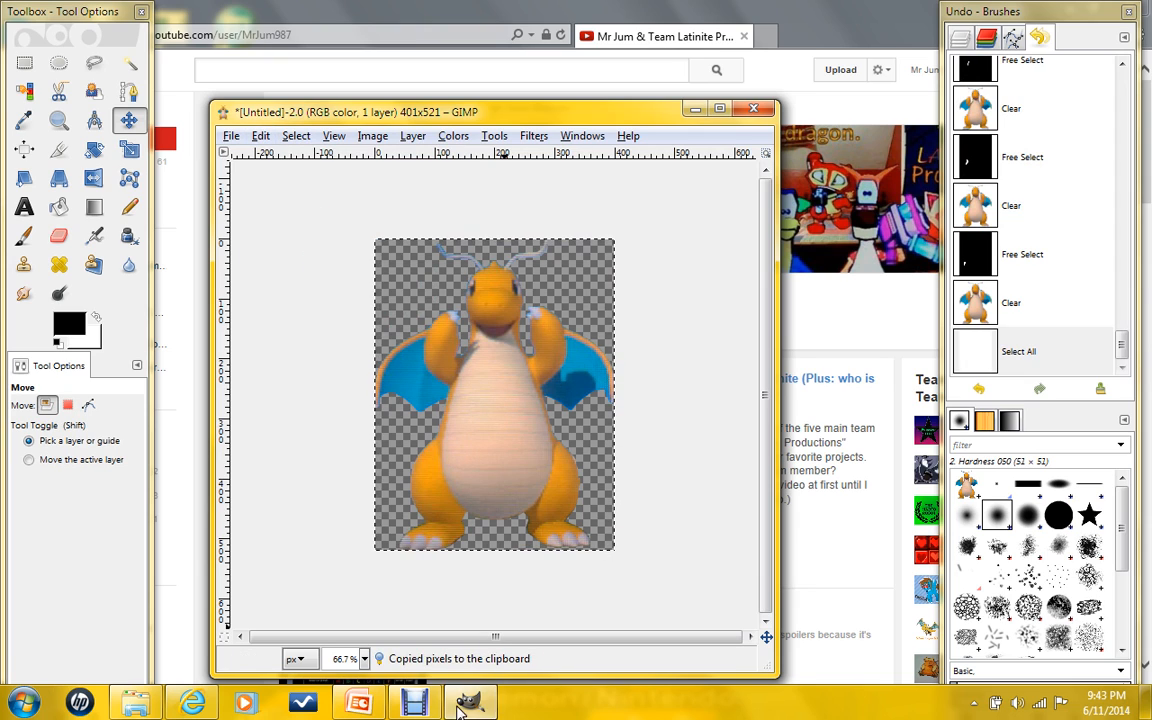
Switch to the Fan Club Pic presentation in PowerPoint and paste the copied Dragonite onto slide 16.
left_click(358, 702)
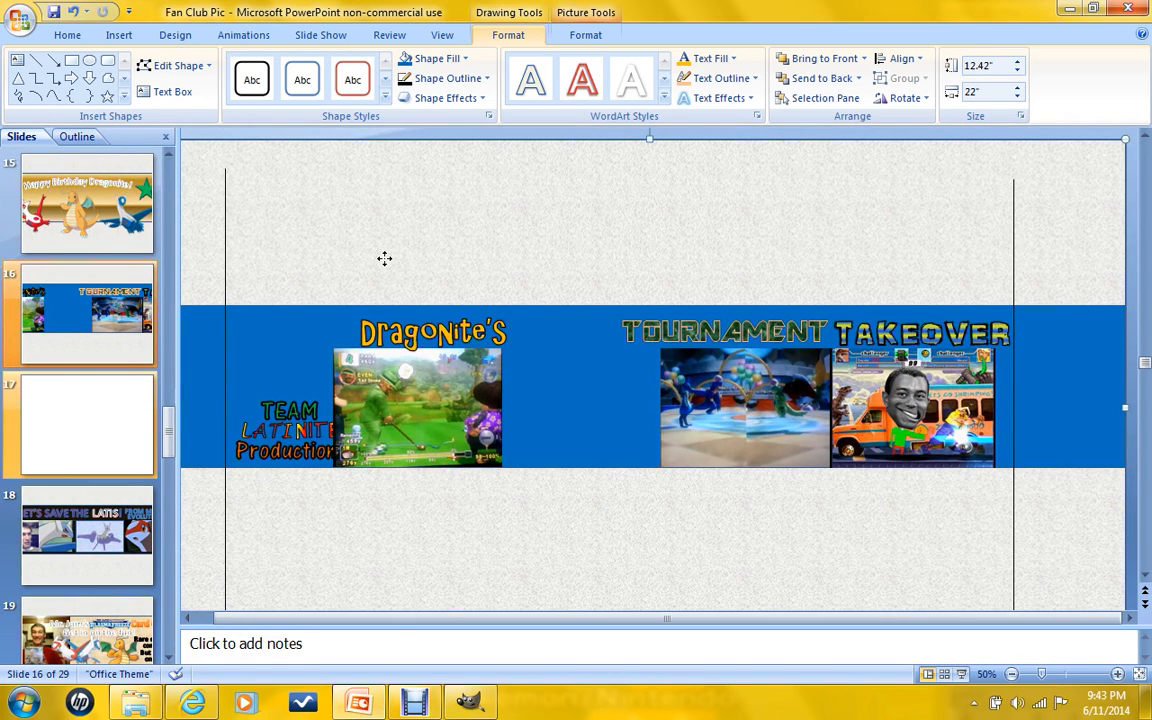
right_click(384, 258)
left_click(420, 305)
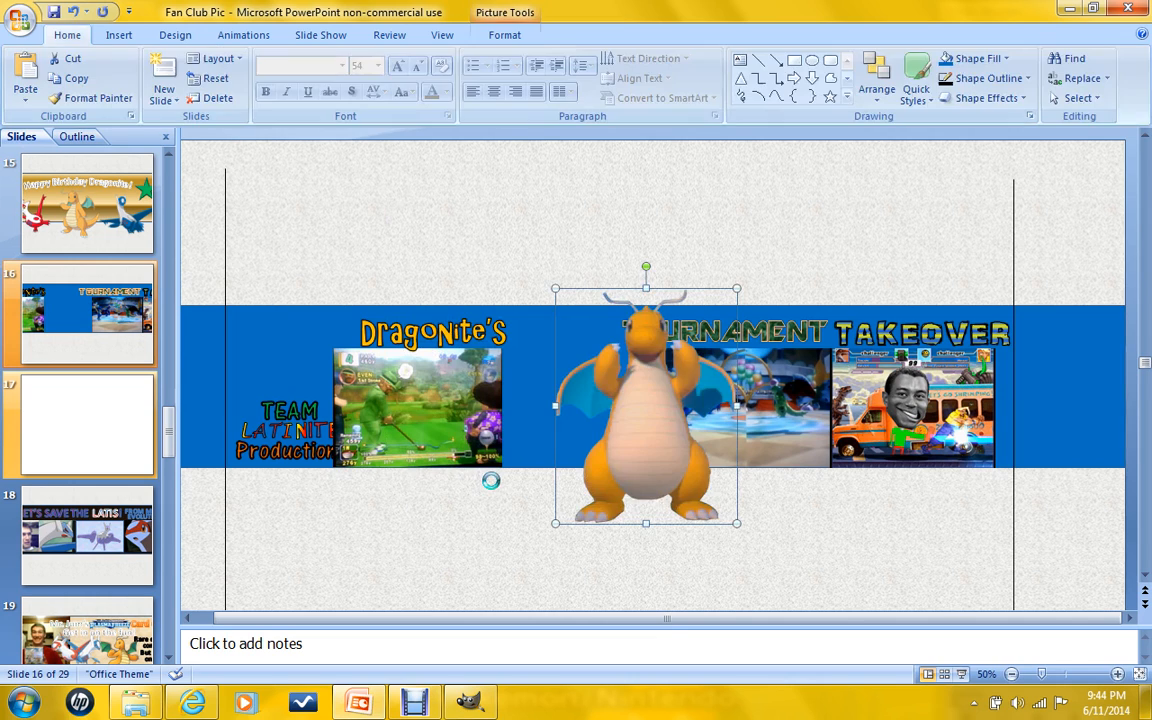
Shrink the Dragonite picture and place it in the gap between the golf picture and the picture below TOURNAMENT.
left_click_drag(558, 294, 609, 358)
left_click_drag(654, 458, 586, 421)
left_click_drag(508, 320, 494, 310)
left_click_drag(563, 392, 580, 414)
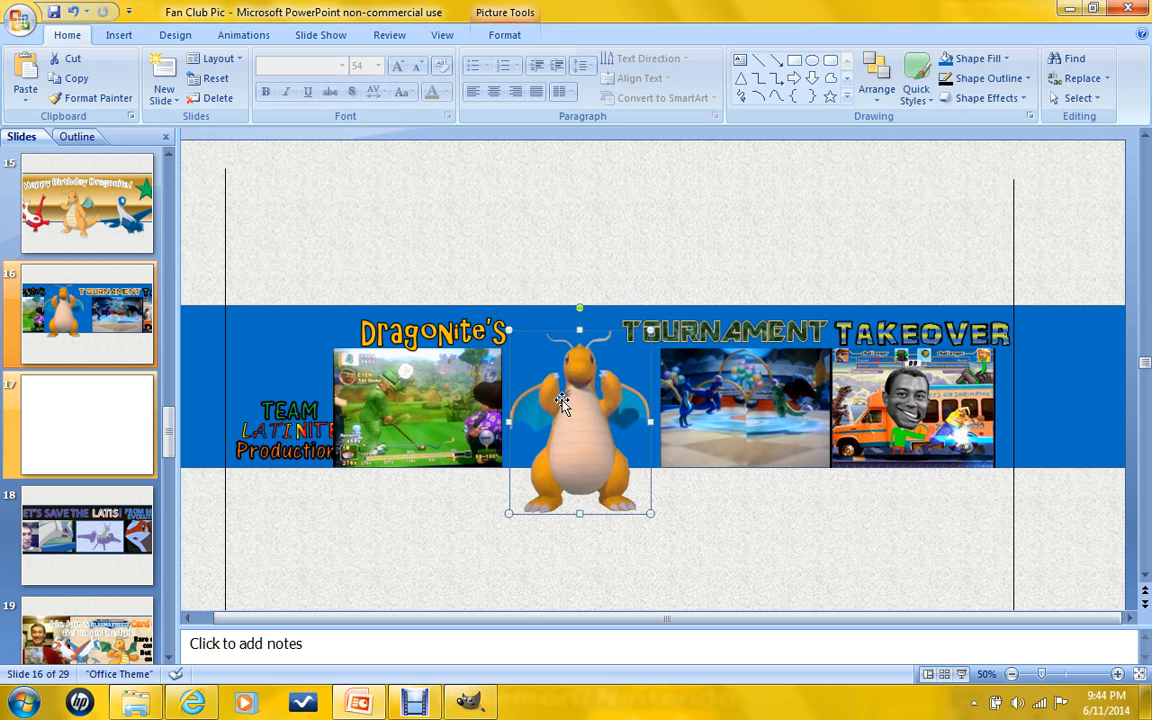
left_click_drag(499, 315, 494, 307)
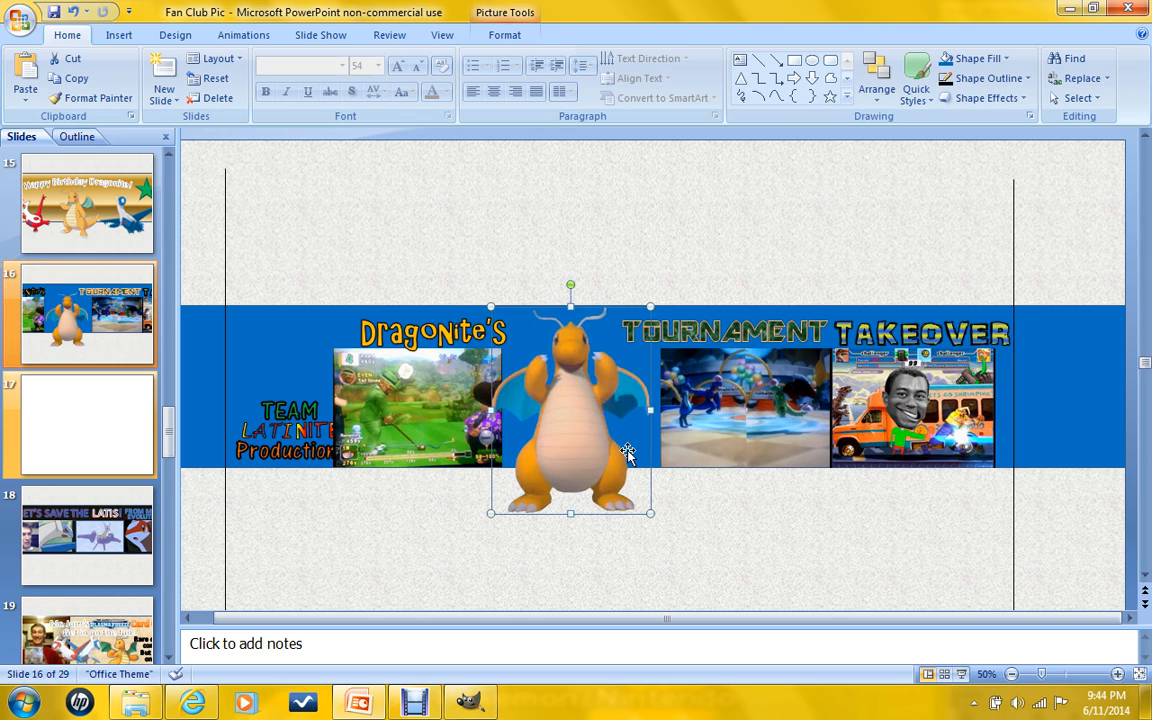
Fine-tune the Dragonite's position in the gap, keeping its antennae just below the blue band's upper edge.
key("Right")
key("Down")
key("Down")
key("Down")
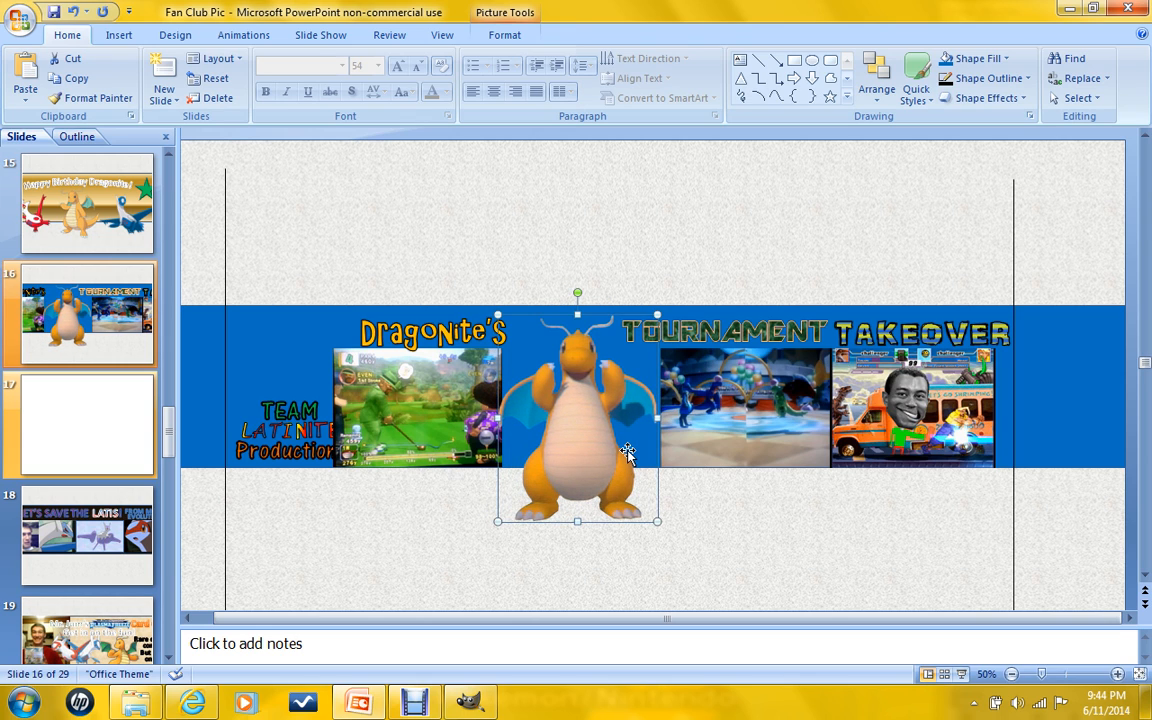
key("Down")
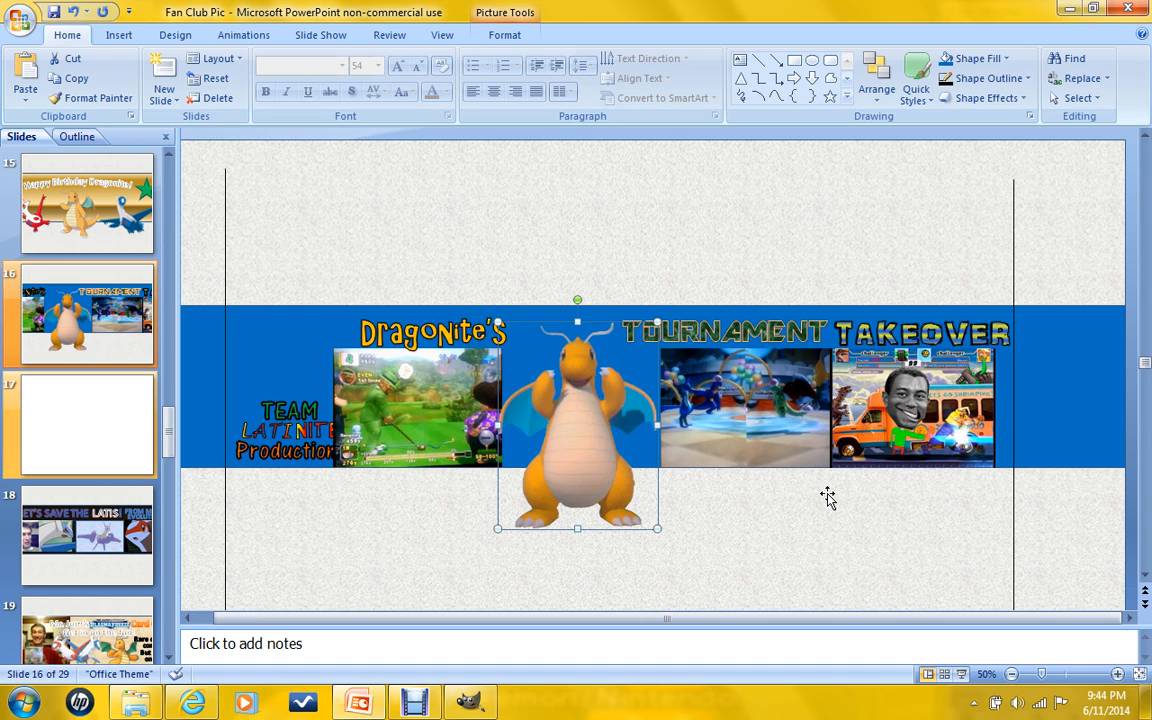
key("Up")
key("Up")
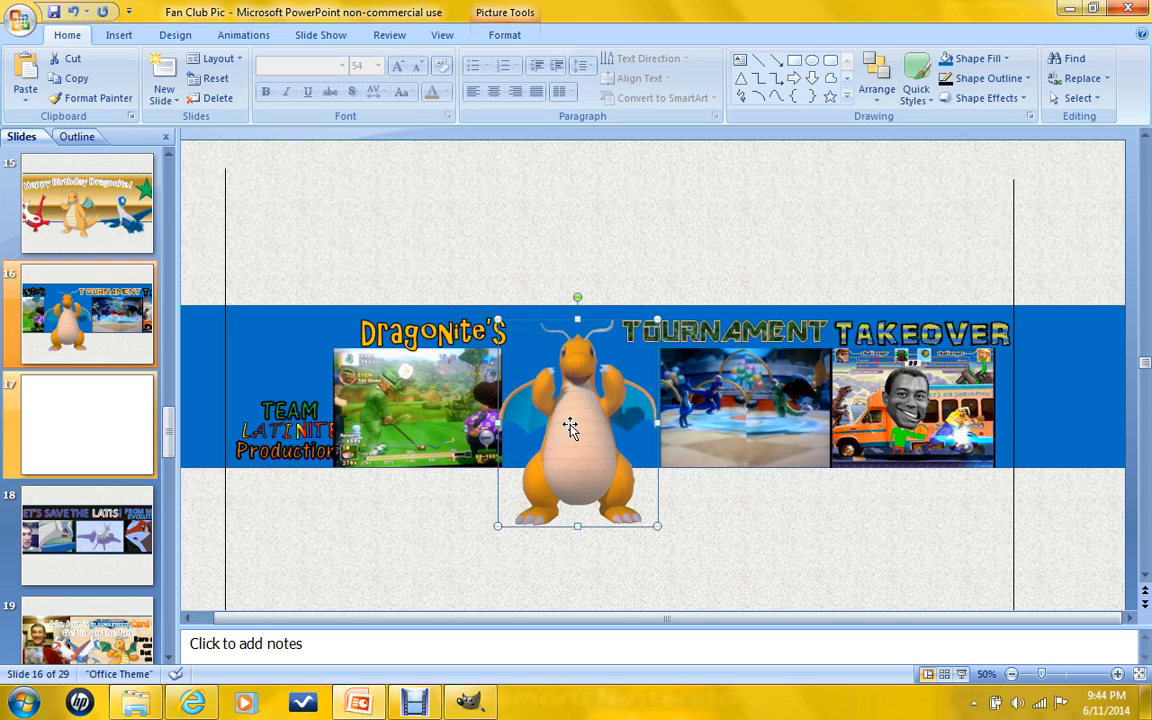
left_click_drag(572, 419, 568, 415)
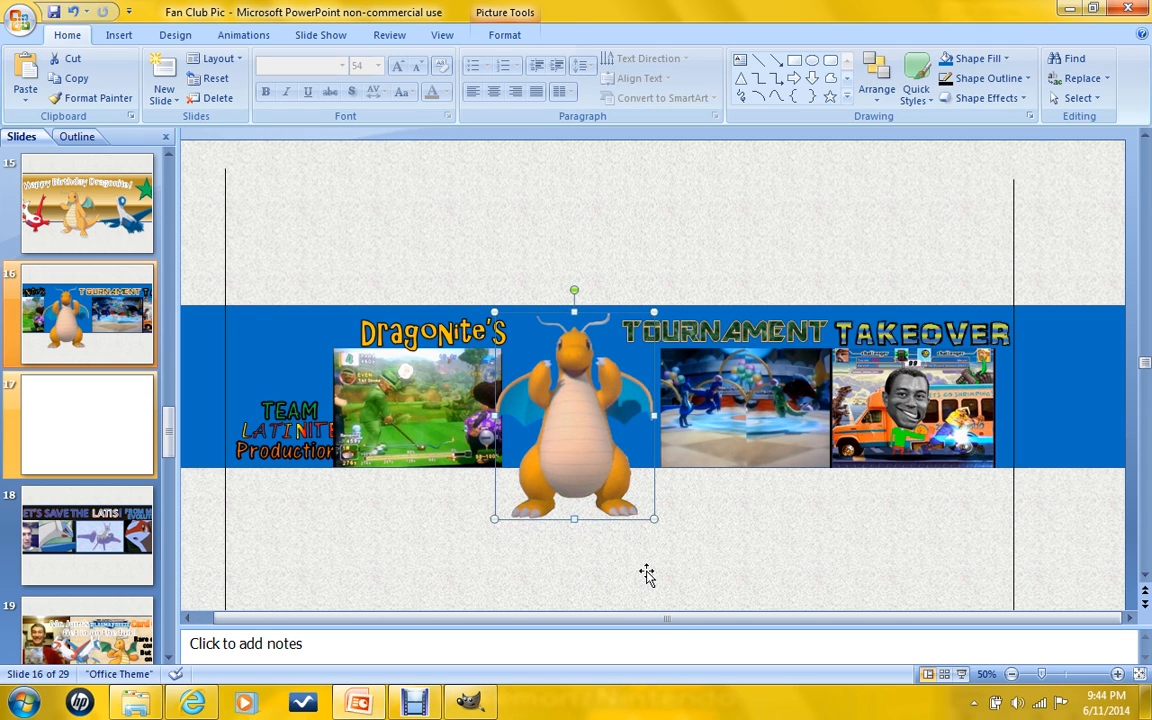
left_click_drag(571, 447, 571, 445)
Shift the TOURNAMENT and Dragonite's titles slightly to the left.
left_click(949, 323)
left_click(945, 309)
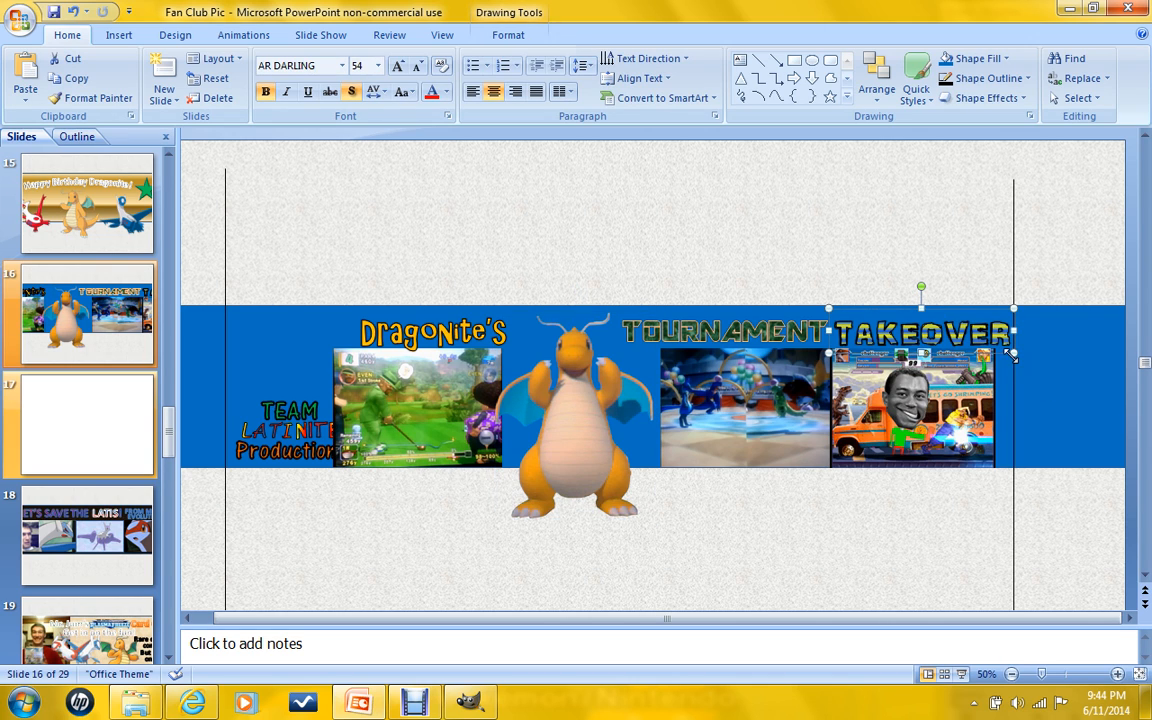
left_click_drag(768, 309, 762, 310)
left_click(500, 329)
left_click(484, 323)
left_click(461, 314)
left_click_drag(461, 314, 458, 314)
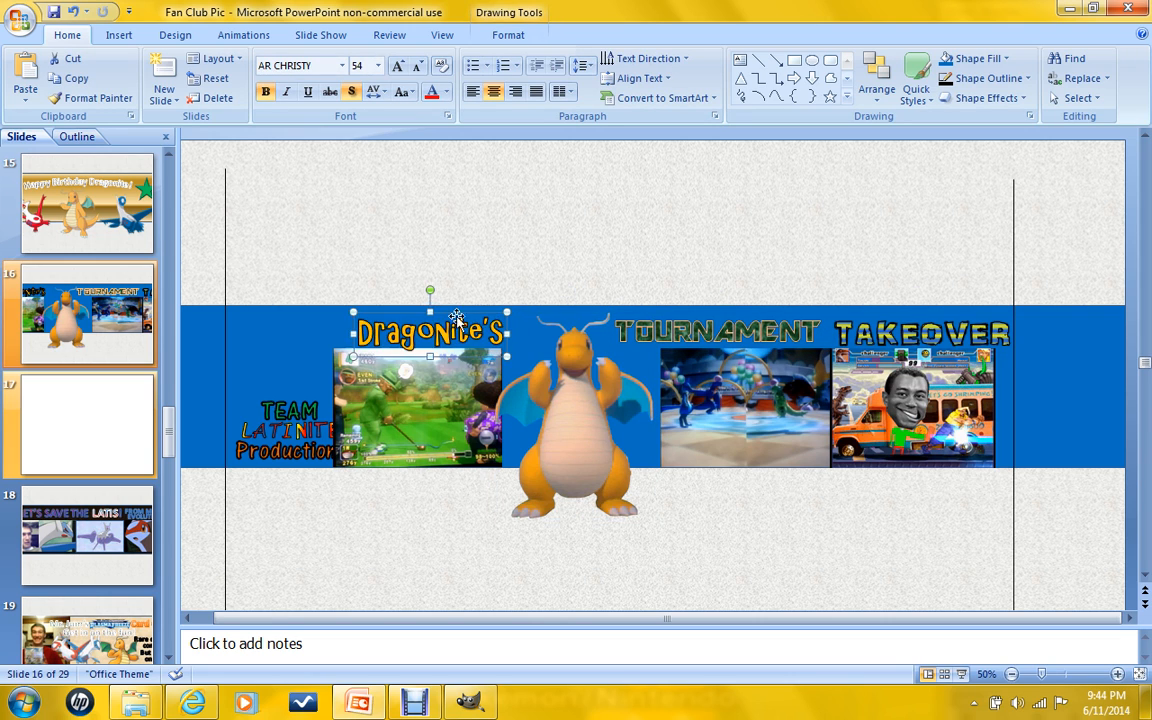
Move the Dragonite slightly right so it sits centred between the two neighbouring pictures.
left_click(573, 414)
left_click_drag(573, 414, 581, 410)
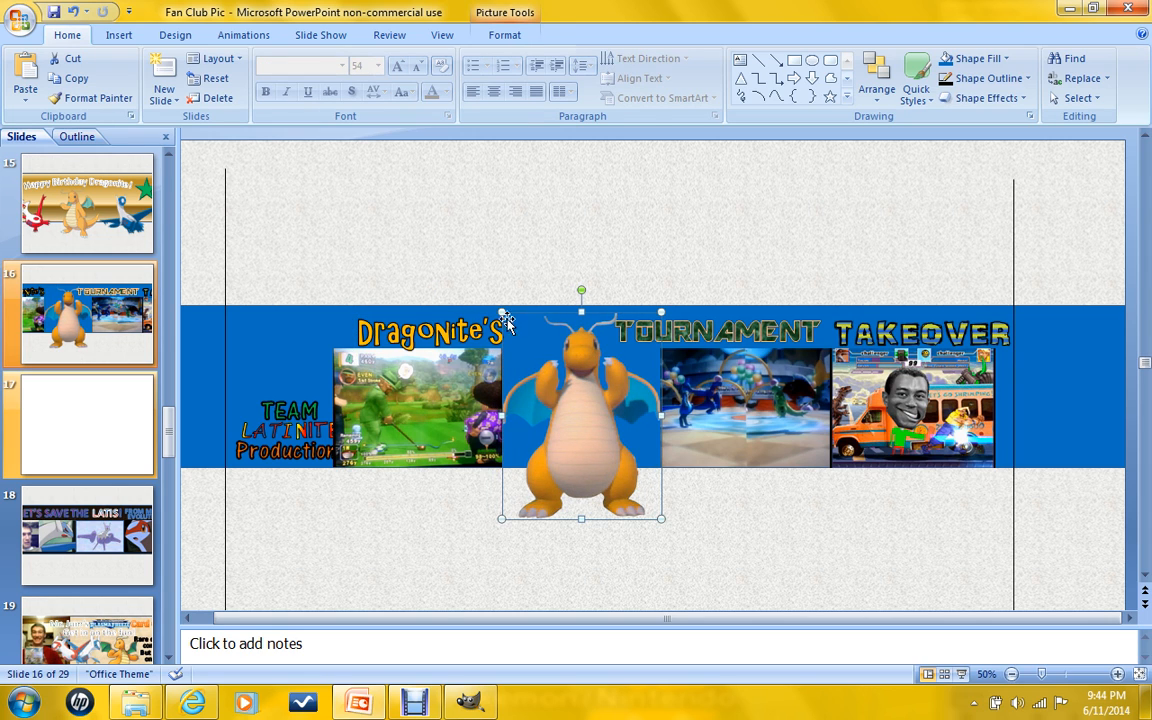
left_click(788, 568)
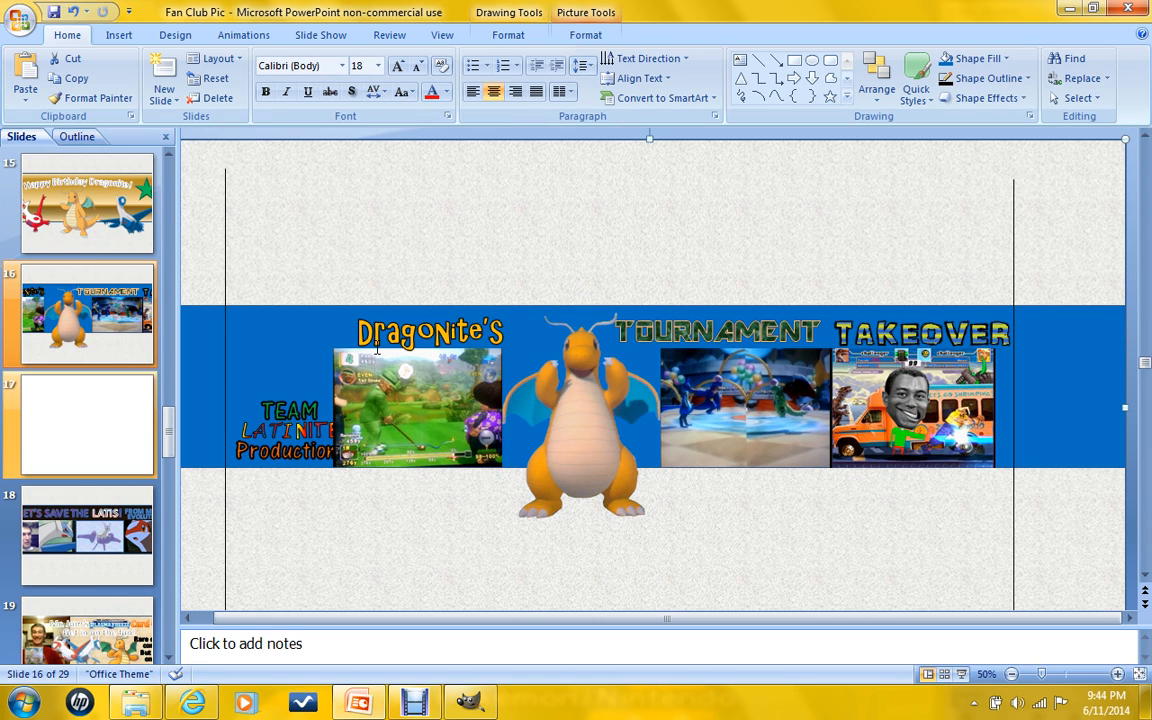
Change the blue band behind the pictures and titles to a gradient fill.
left_click(263, 340)
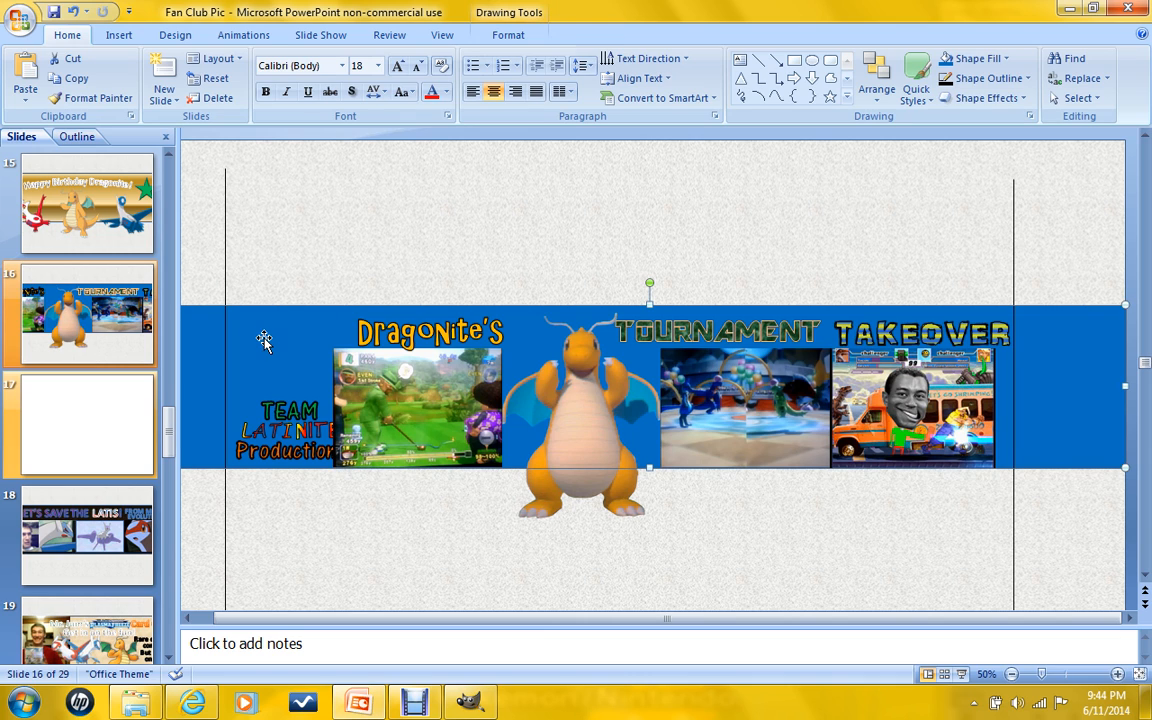
left_click(996, 98)
left_click(996, 98)
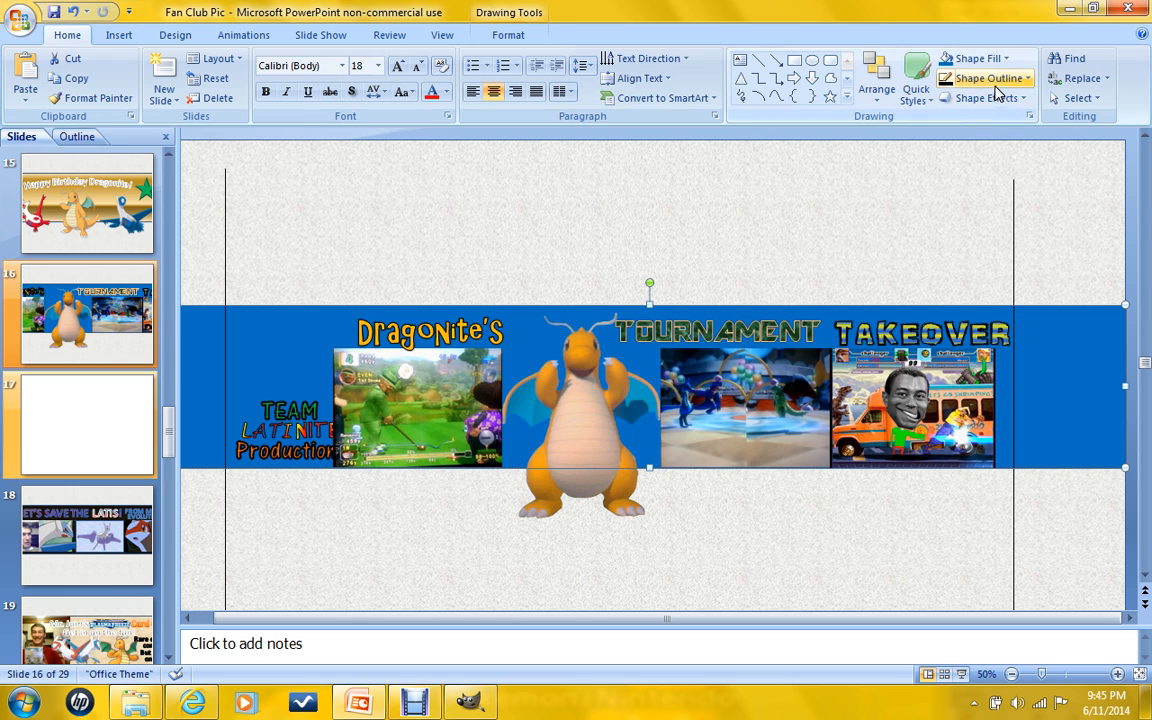
left_click(975, 58)
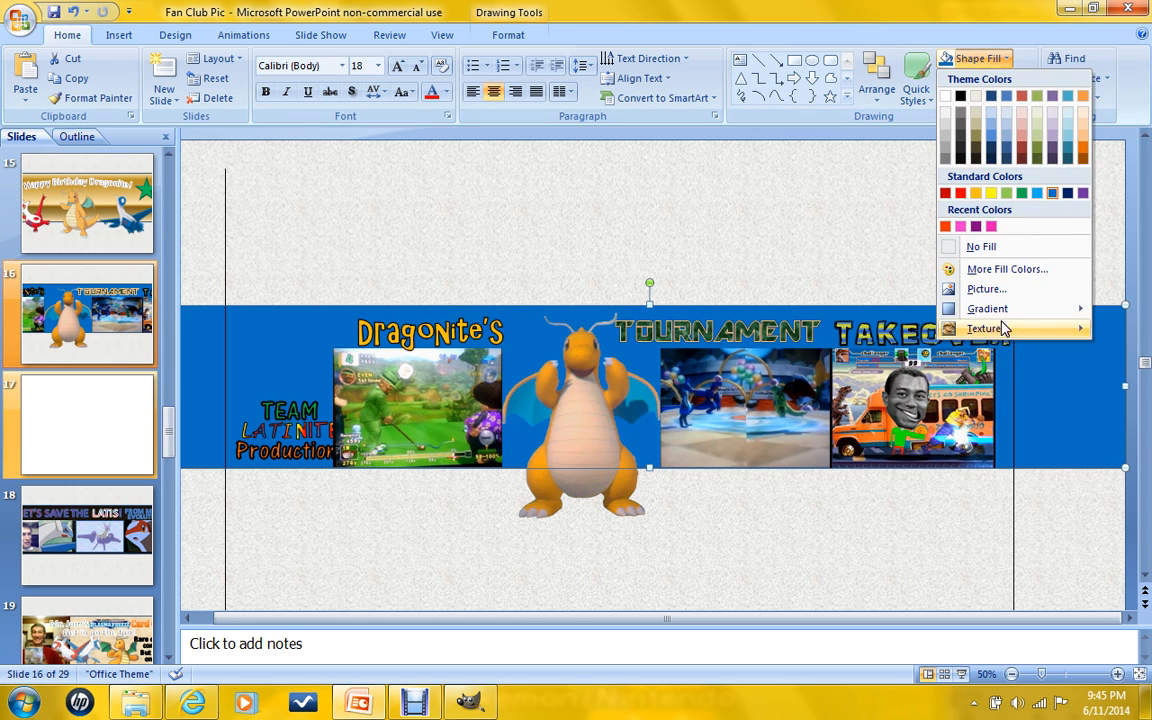
mouse_move(1000, 313)
left_click(812, 645)
left_click(343, 224)
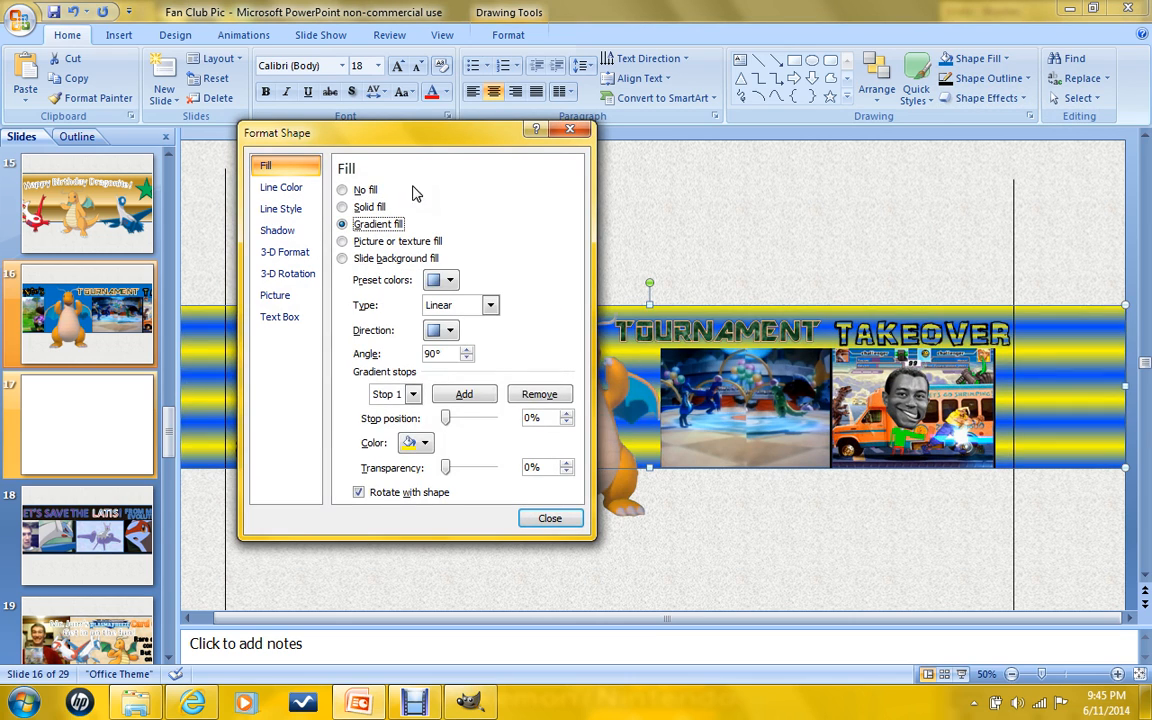
Try the orange-brown metallic striped preset colors on the band's gradient.
left_click(449, 281)
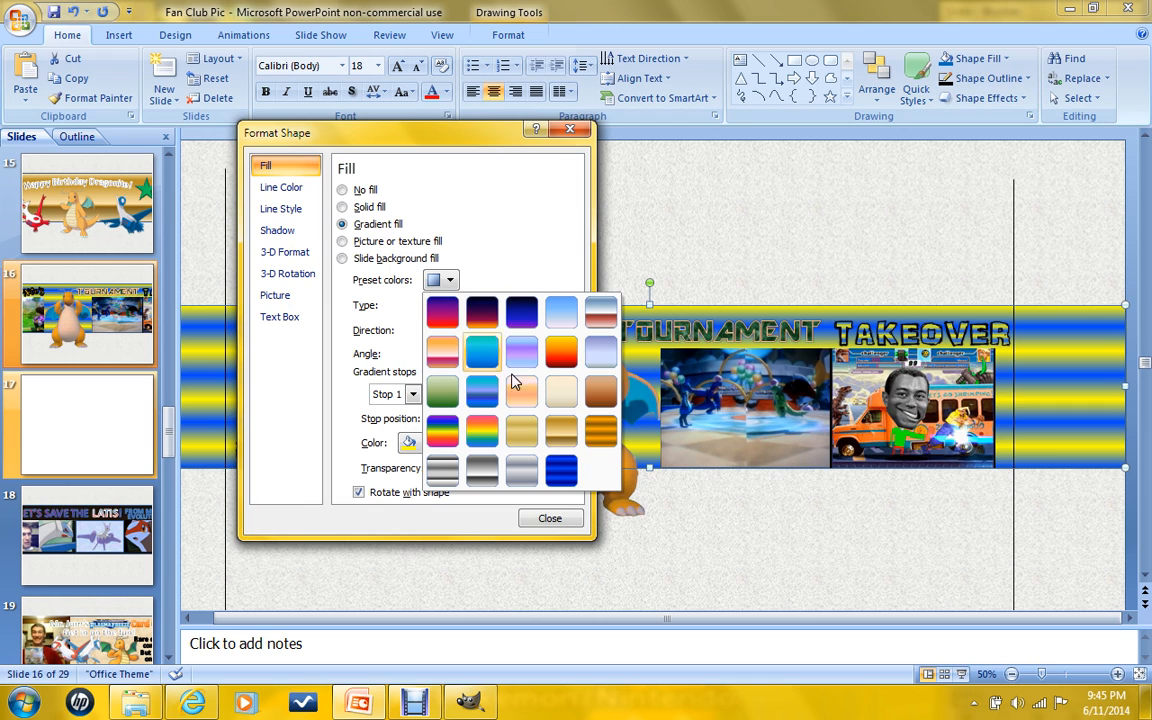
left_click(592, 440)
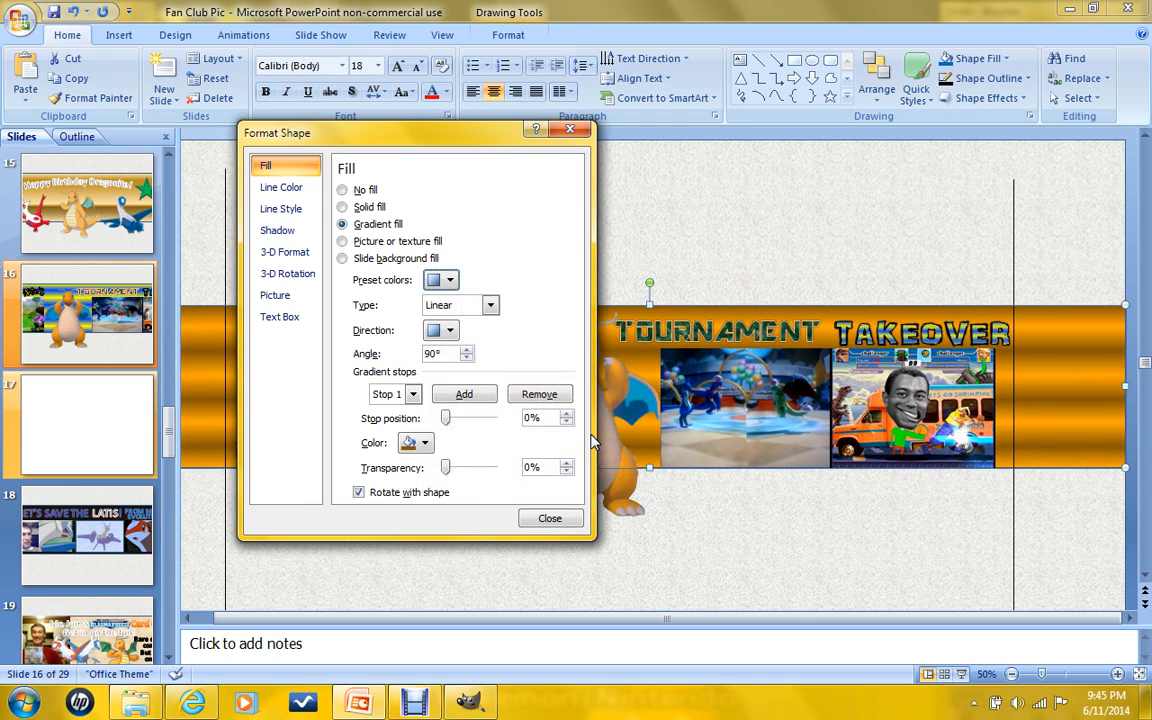
mouse_move(499, 140)
left_mouse_down()
mouse_move(527, 520)
mouse_move(519, 142)
left_mouse_up()
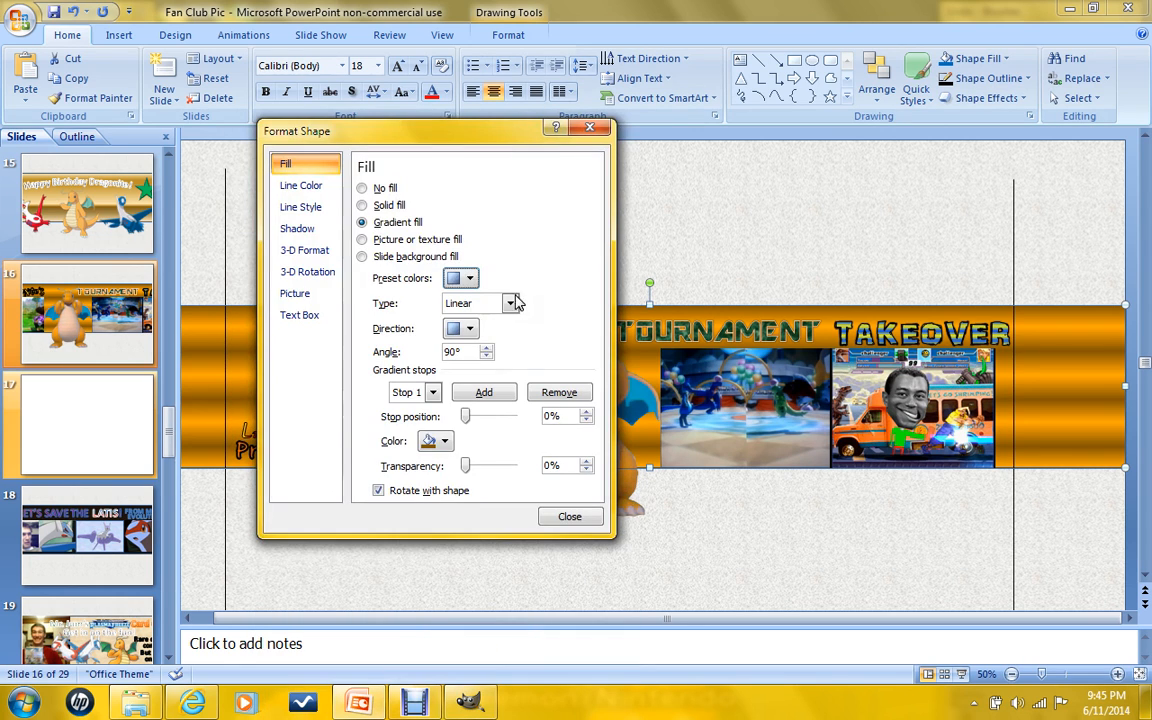
Apply the striped dark and bright blue preset colors to the band's gradient and move the dialog aside.
left_click(462, 278)
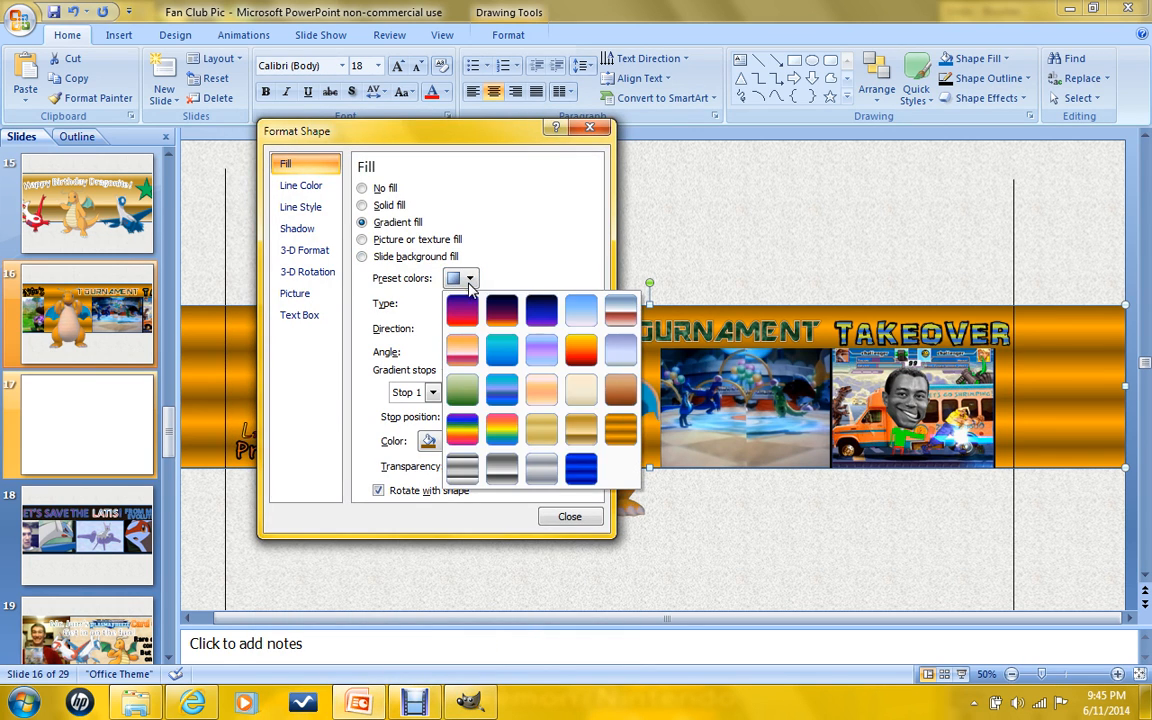
left_click(593, 472)
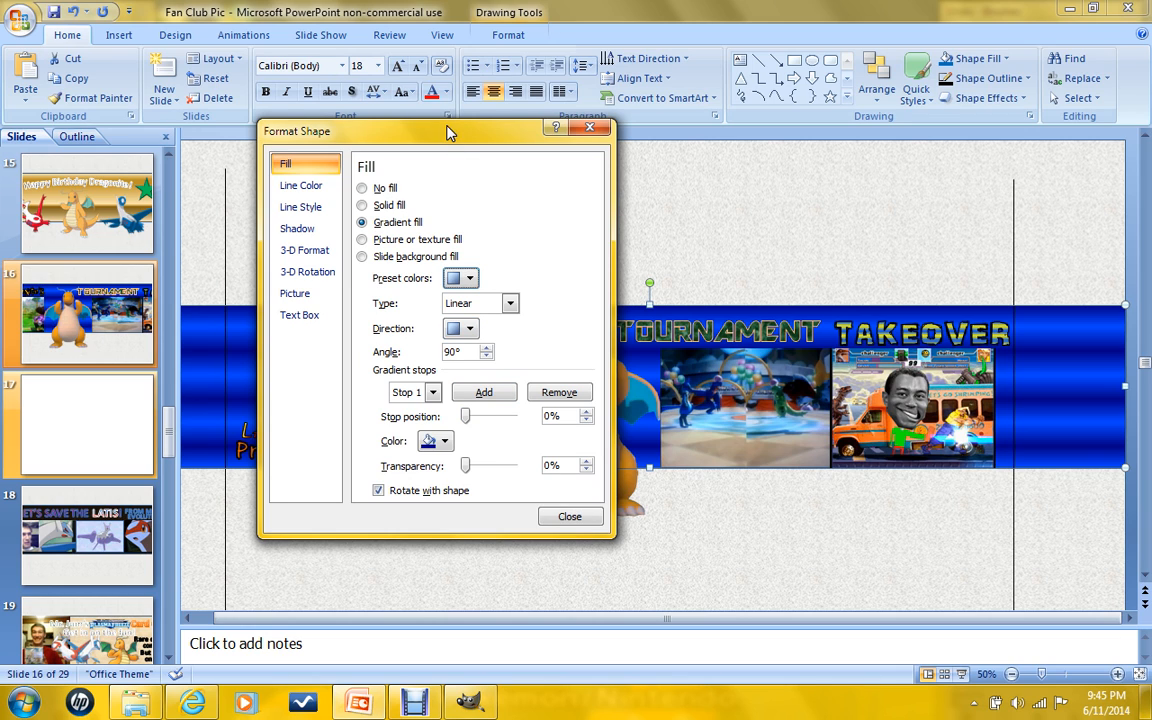
left_click_drag(446, 127, 419, 129)
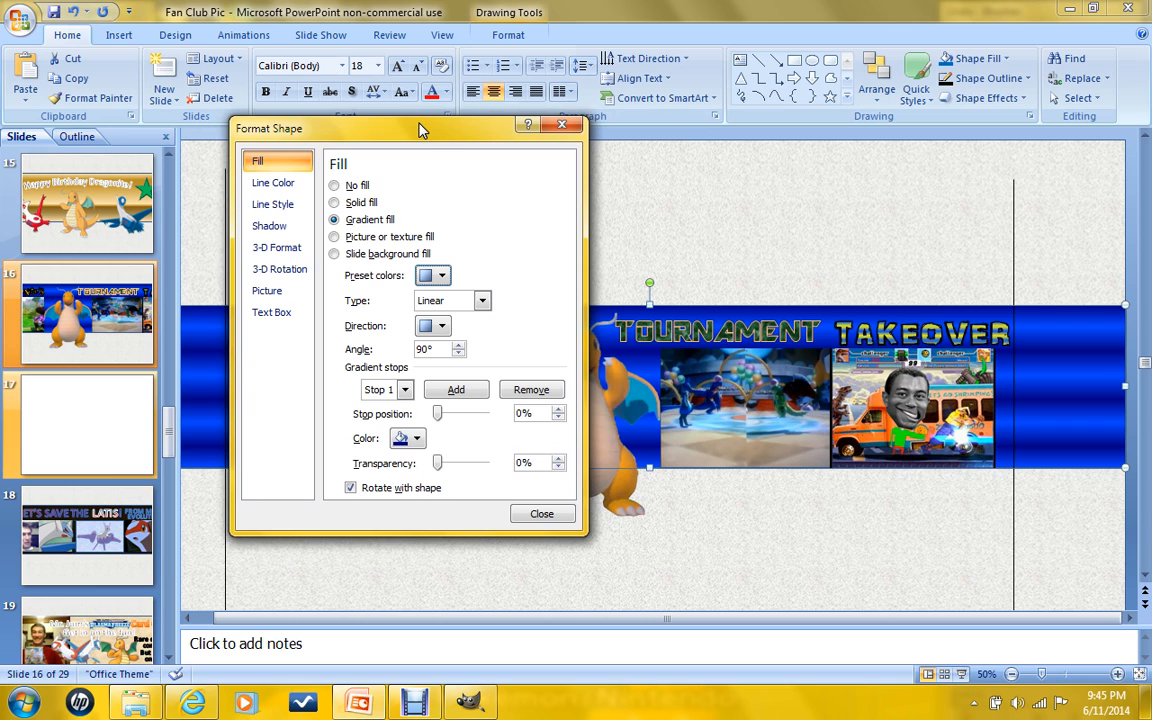
Move the dialog clear of the banner and recolor stop 2 of the band's gradient with the recent purple.
left_click(436, 279)
left_click(455, 128)
left_click_drag(456, 131, 210, 117)
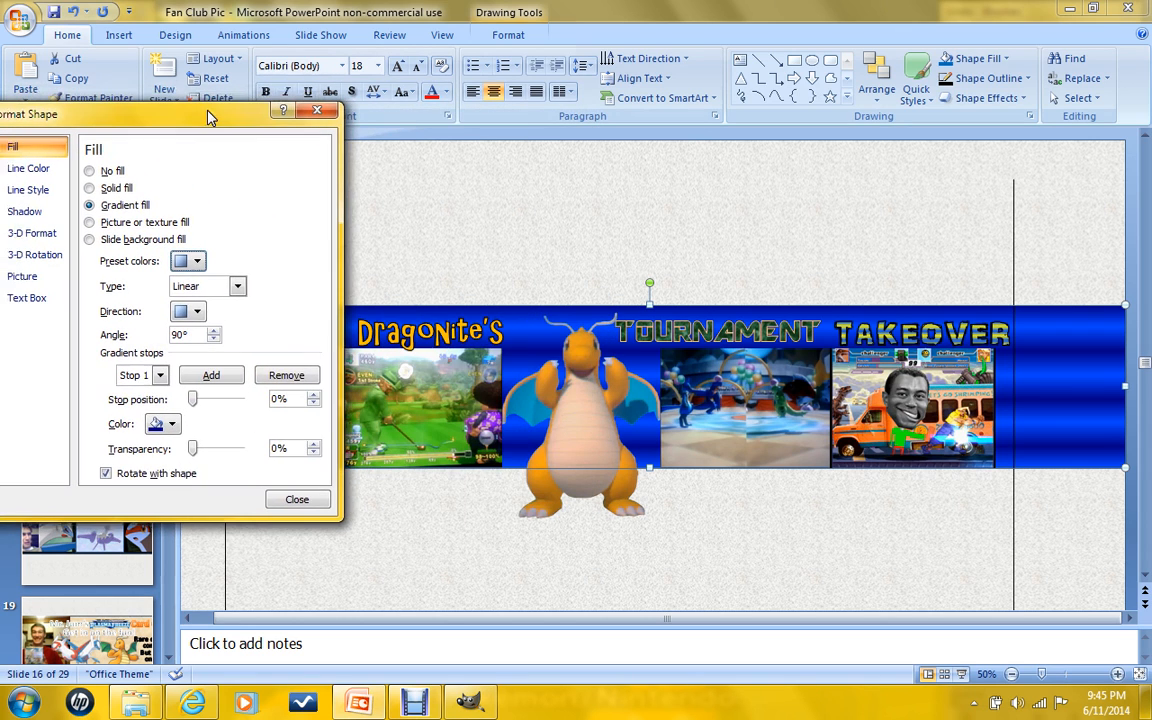
left_click(165, 424)
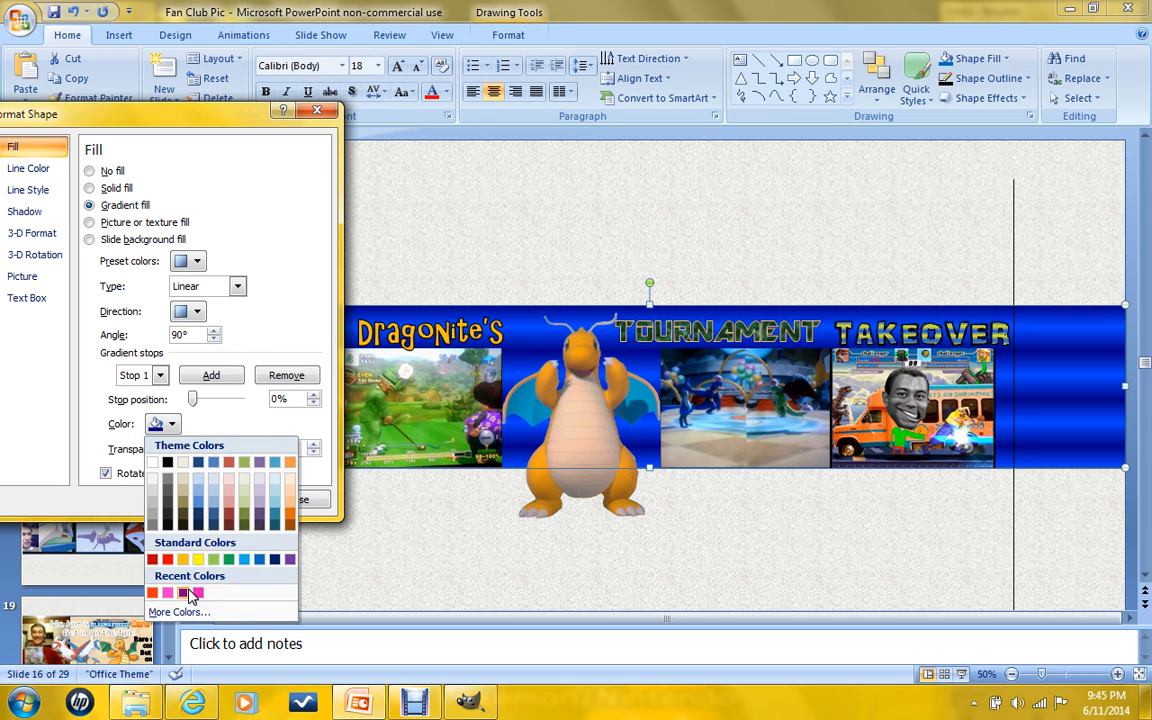
left_click(161, 419)
left_click(172, 432)
left_click(159, 375)
left_click(159, 375)
left_click(152, 409)
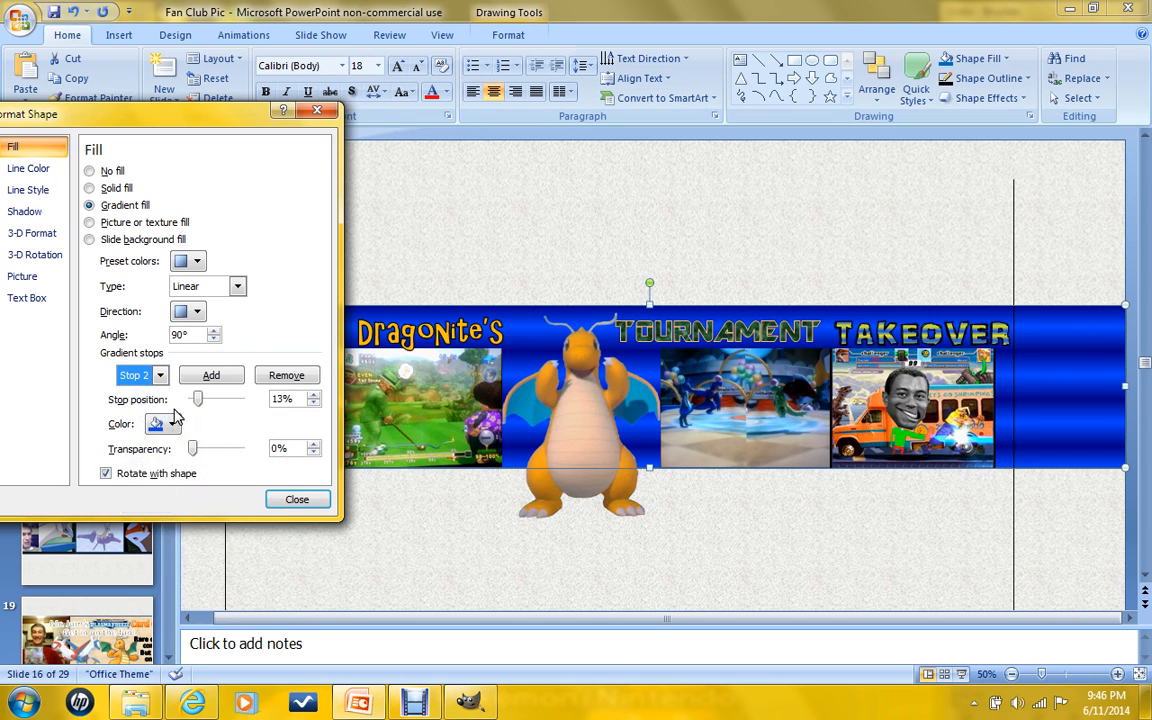
left_click(165, 428)
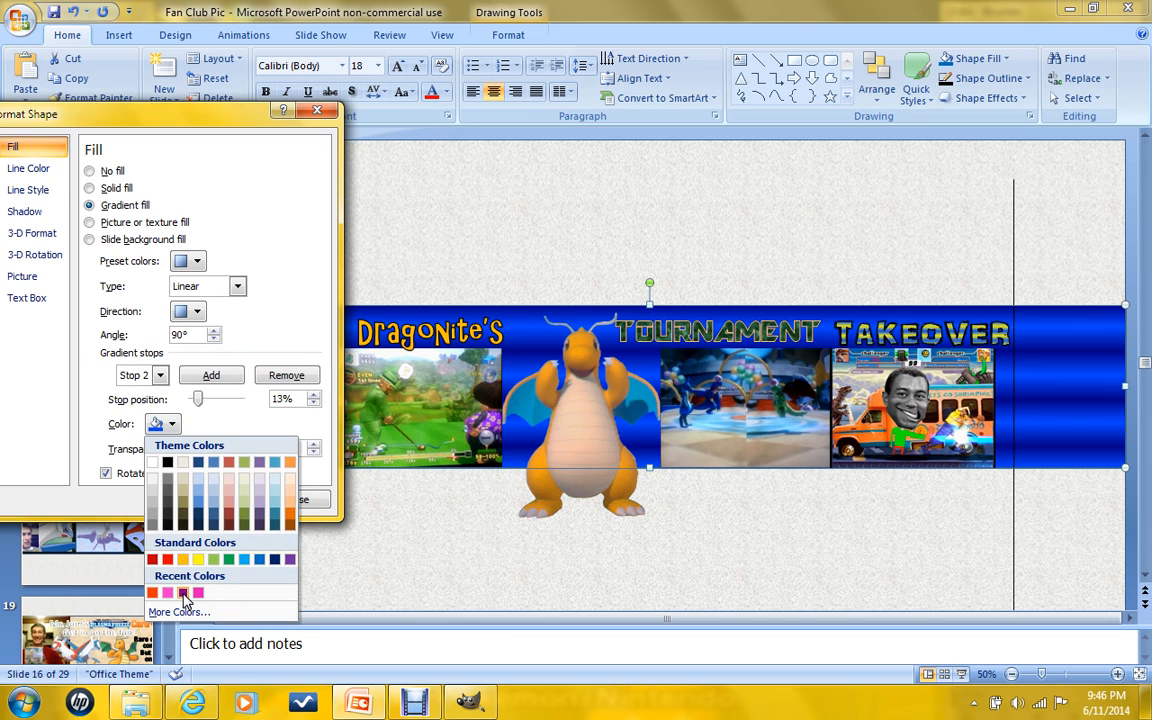
left_click(183, 594)
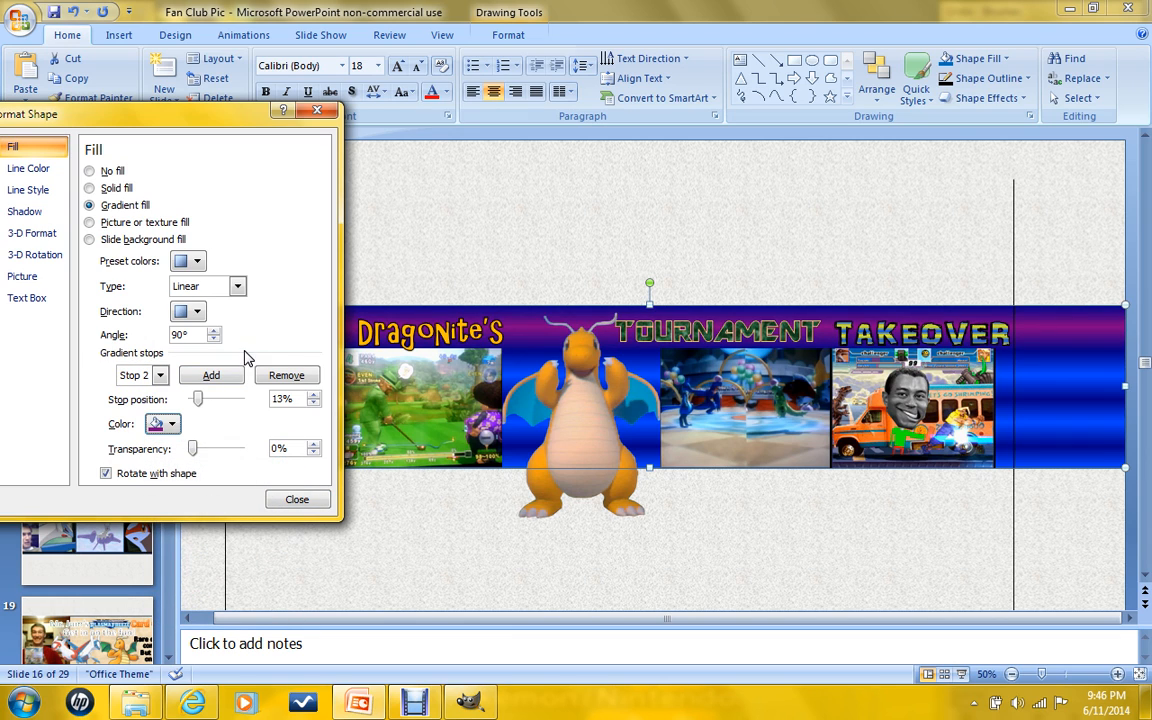
Recolor stops 4, 6 and 8 of the band's gradient purple.
left_click(161, 377)
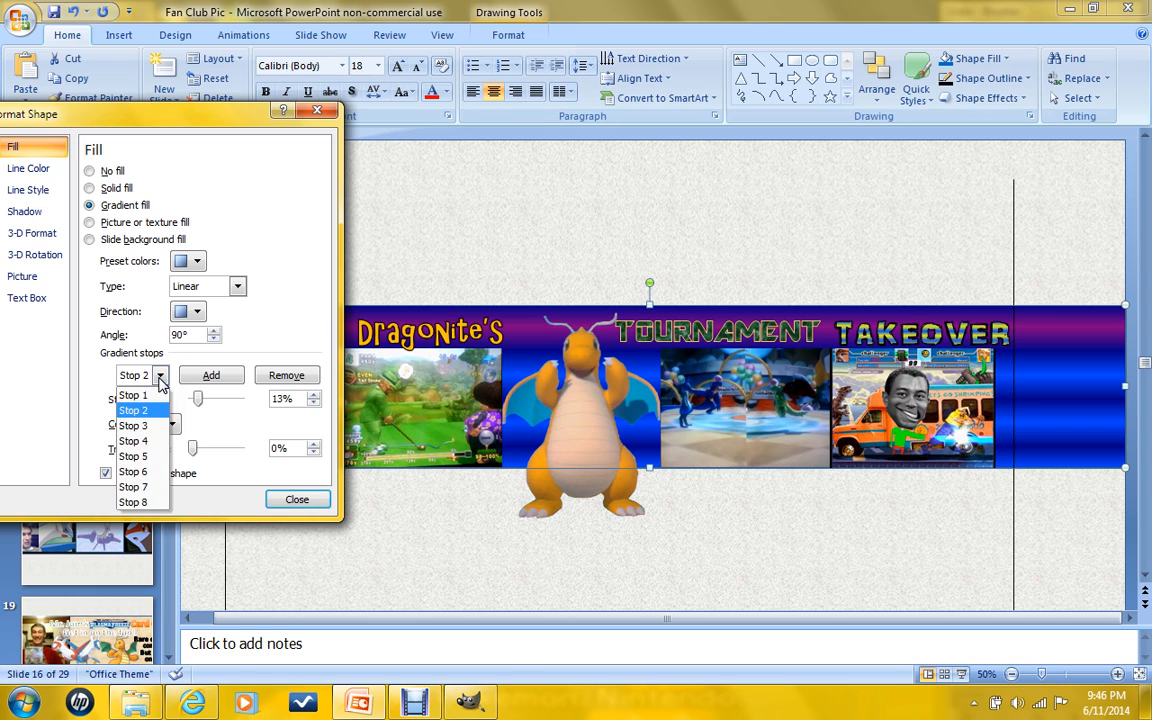
left_click(161, 440)
left_click(165, 424)
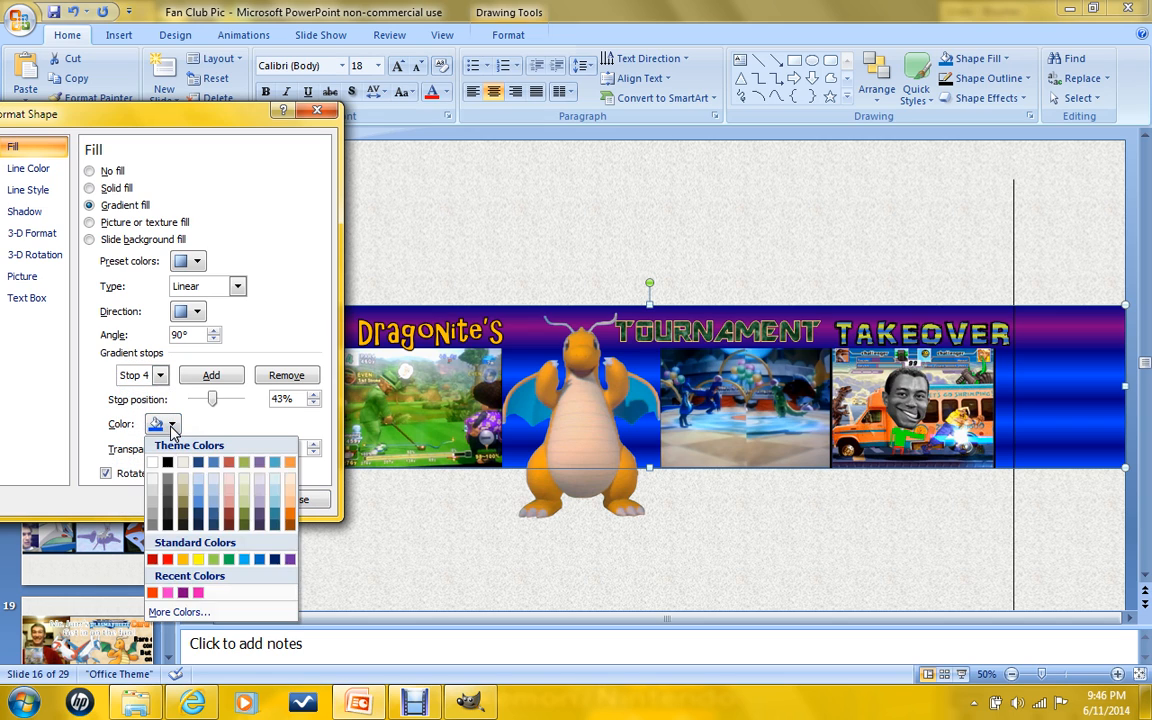
left_click(187, 595)
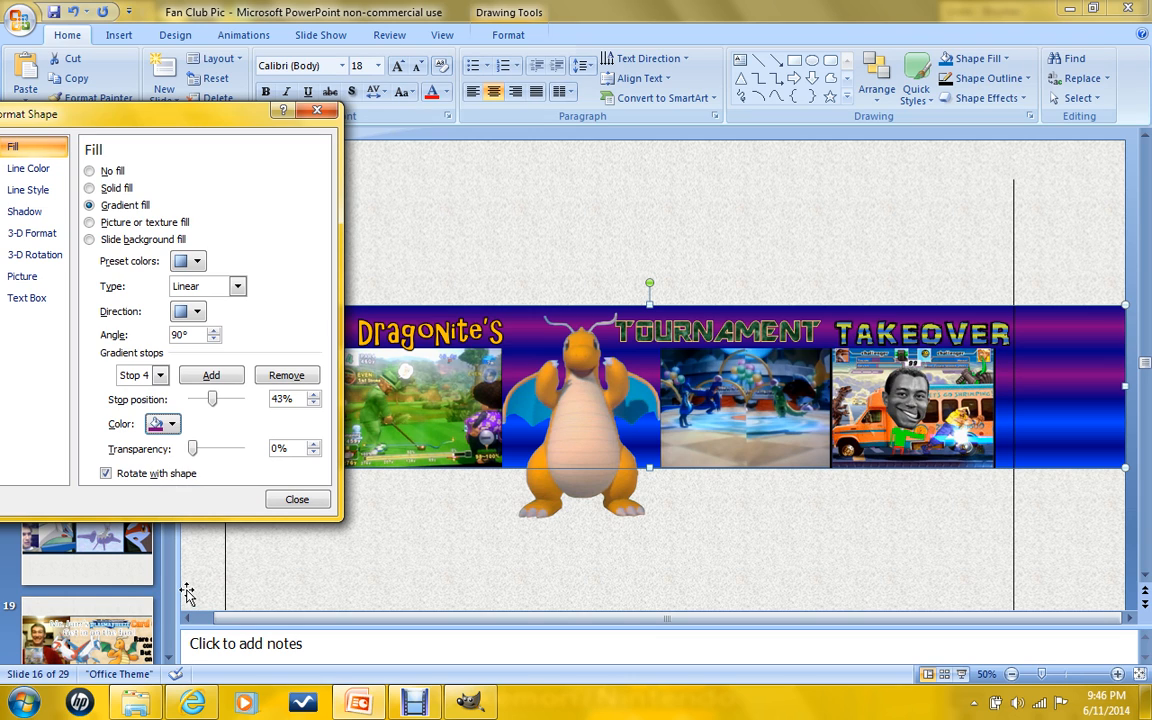
left_click(158, 375)
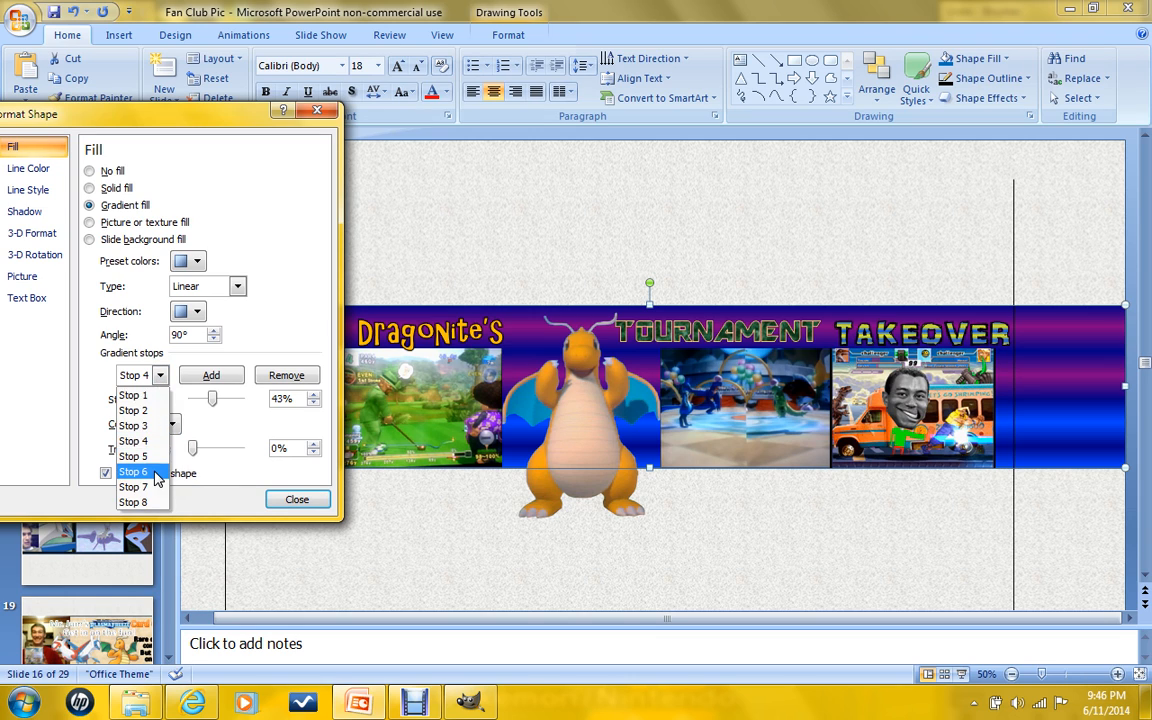
left_click(157, 472)
left_click(168, 424)
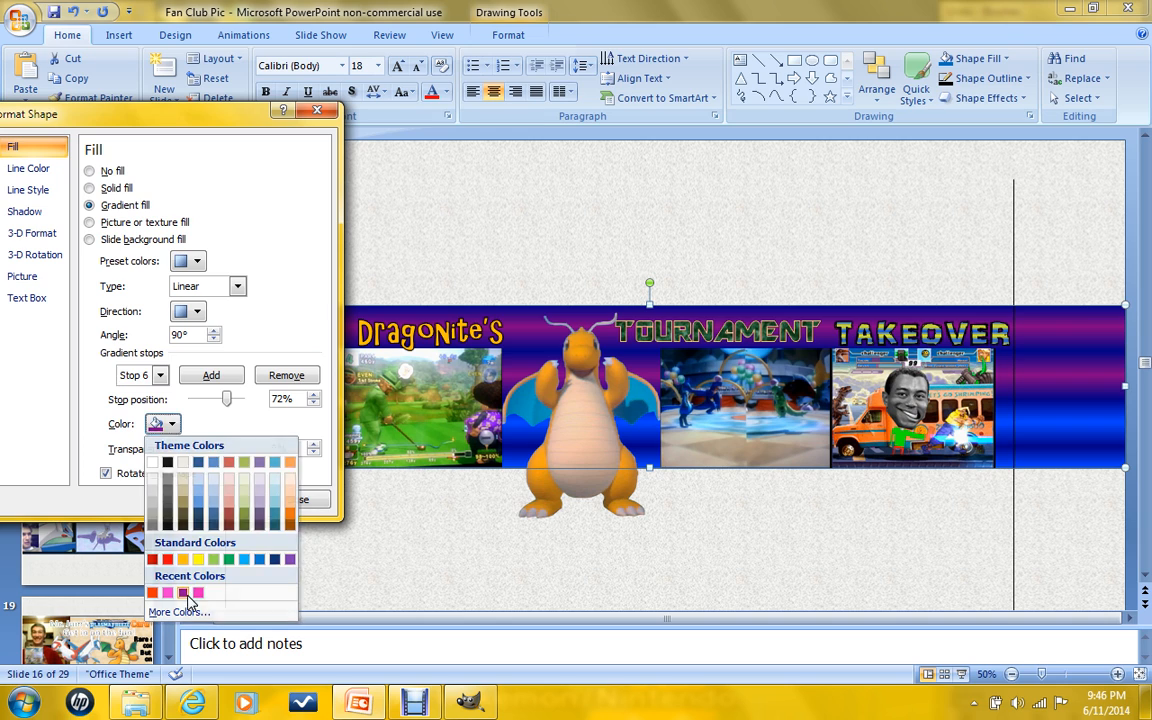
left_click(185, 594)
left_click(159, 375)
left_click(157, 500)
left_click(168, 424)
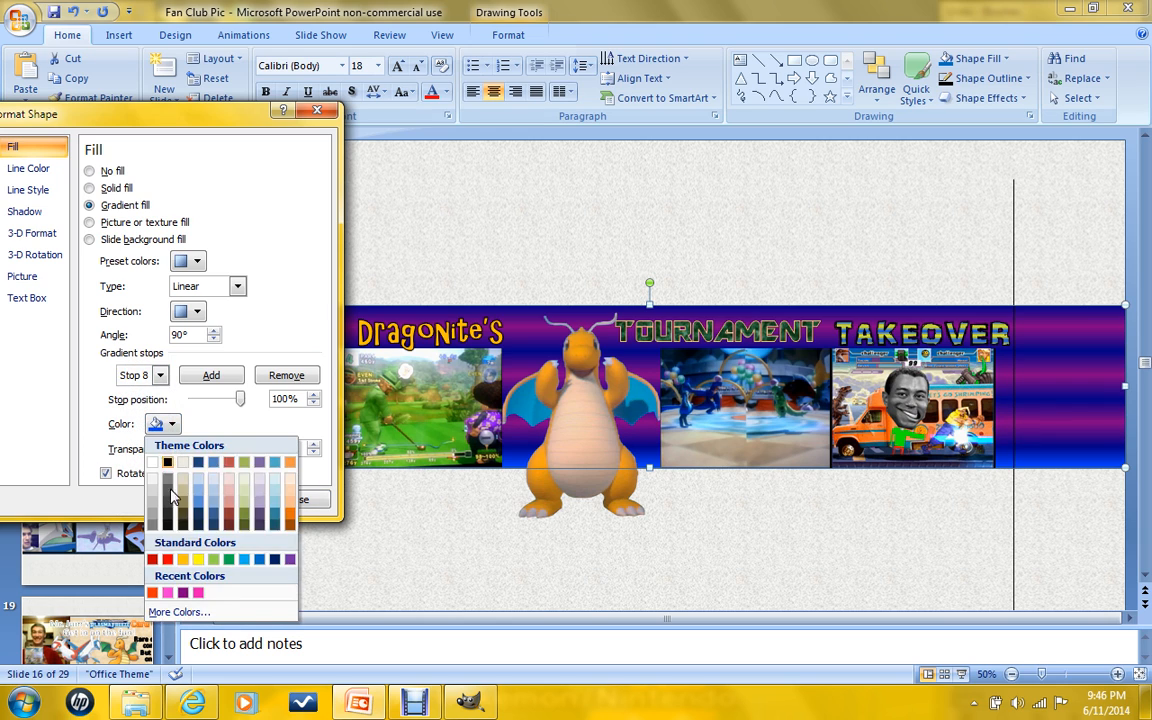
left_click(167, 593)
Try the Path gradient type on the band and move the dialog aside to view the whole banner.
left_click(237, 286)
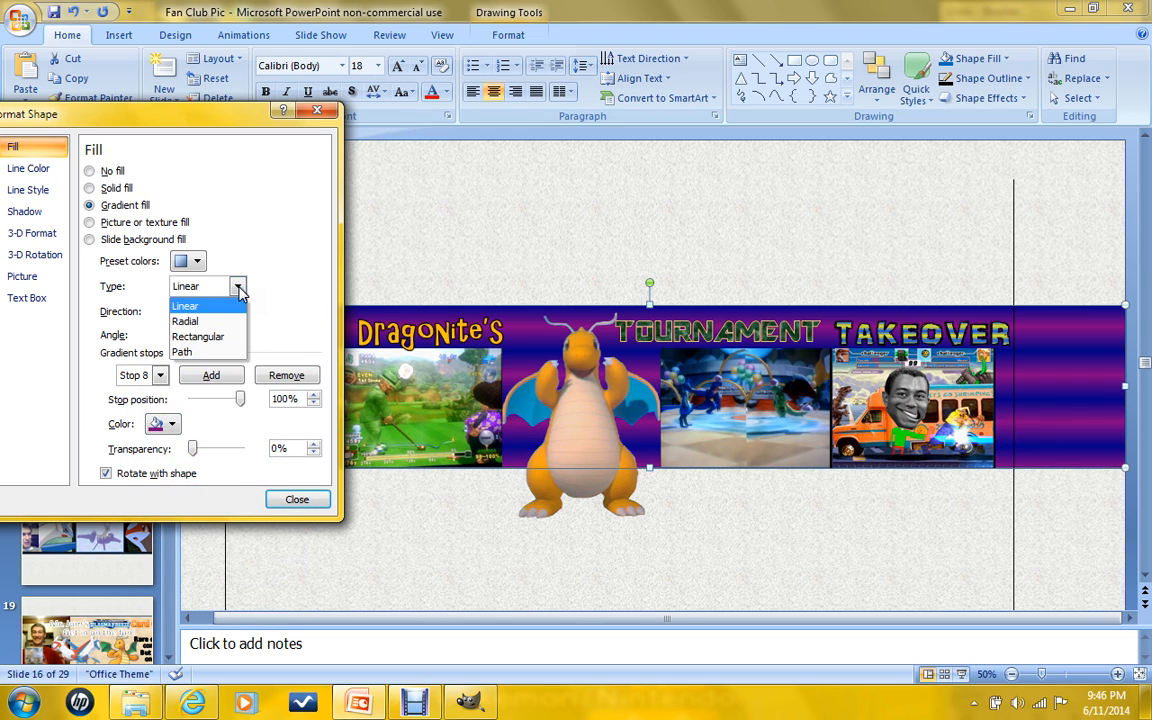
left_click(215, 352)
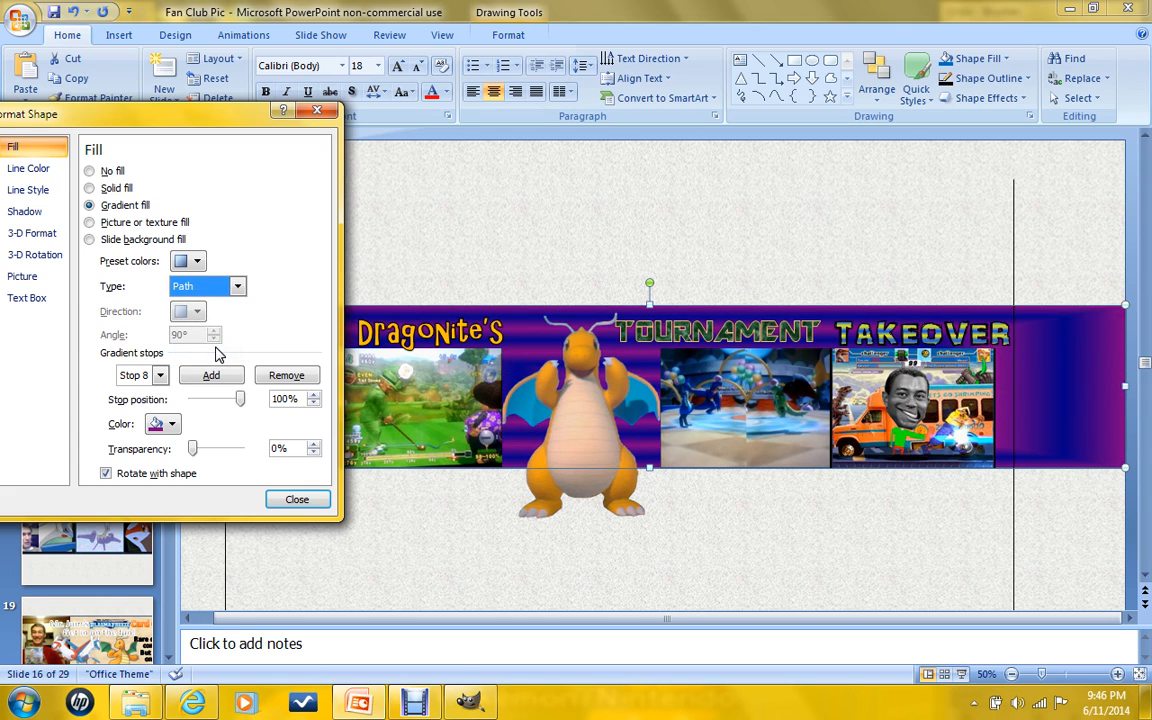
left_click_drag(212, 112, 58, 128)
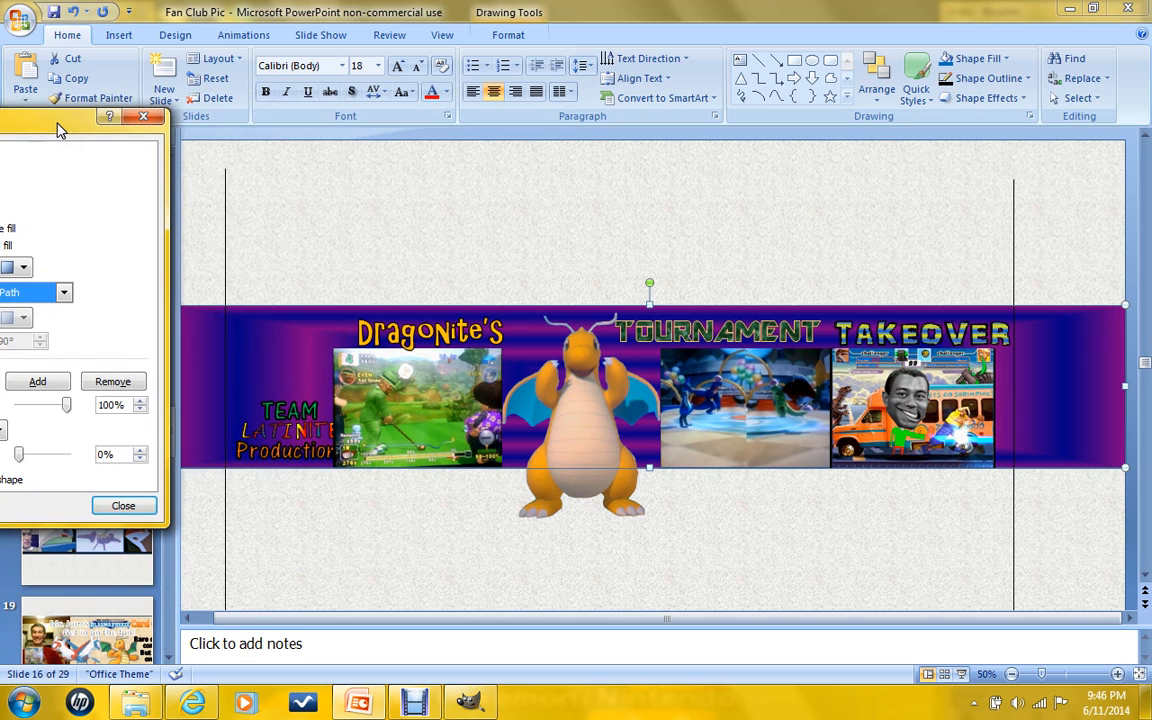
left_click_drag(57, 123, 63, 123)
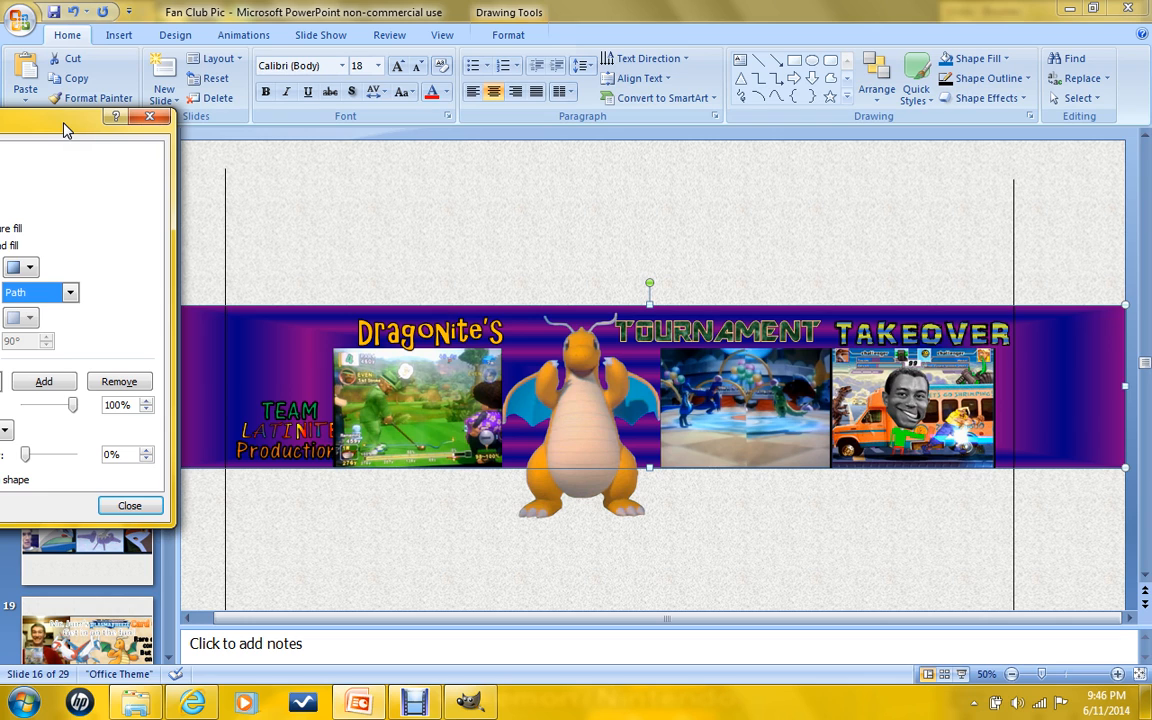
left_click_drag(63, 124, 409, 187)
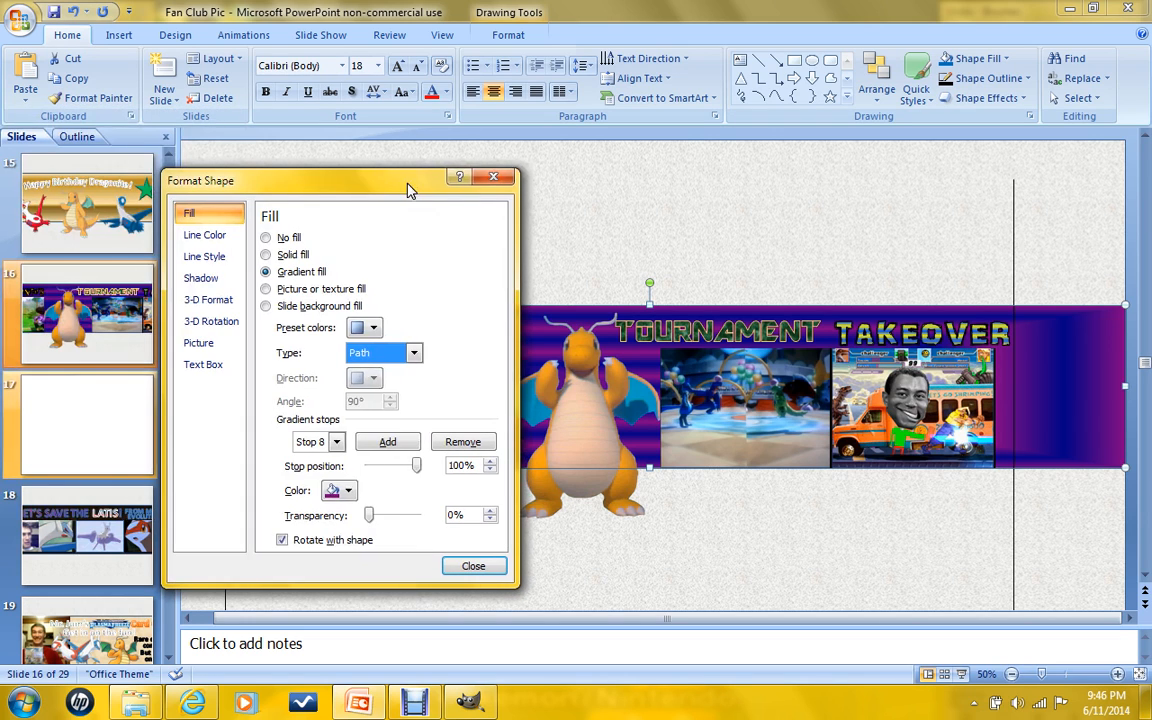
Try the black, grey and white striped metallic preset colors on the band and move the dialog off the Dragonite.
left_click(371, 330)
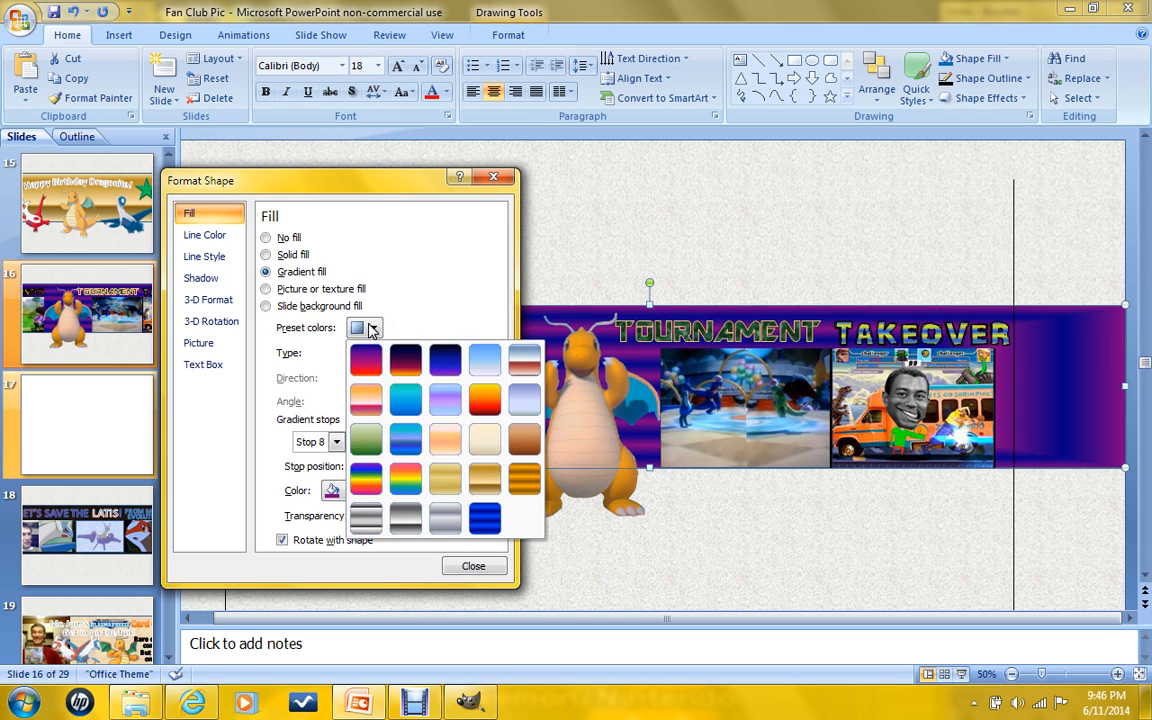
left_click(366, 516)
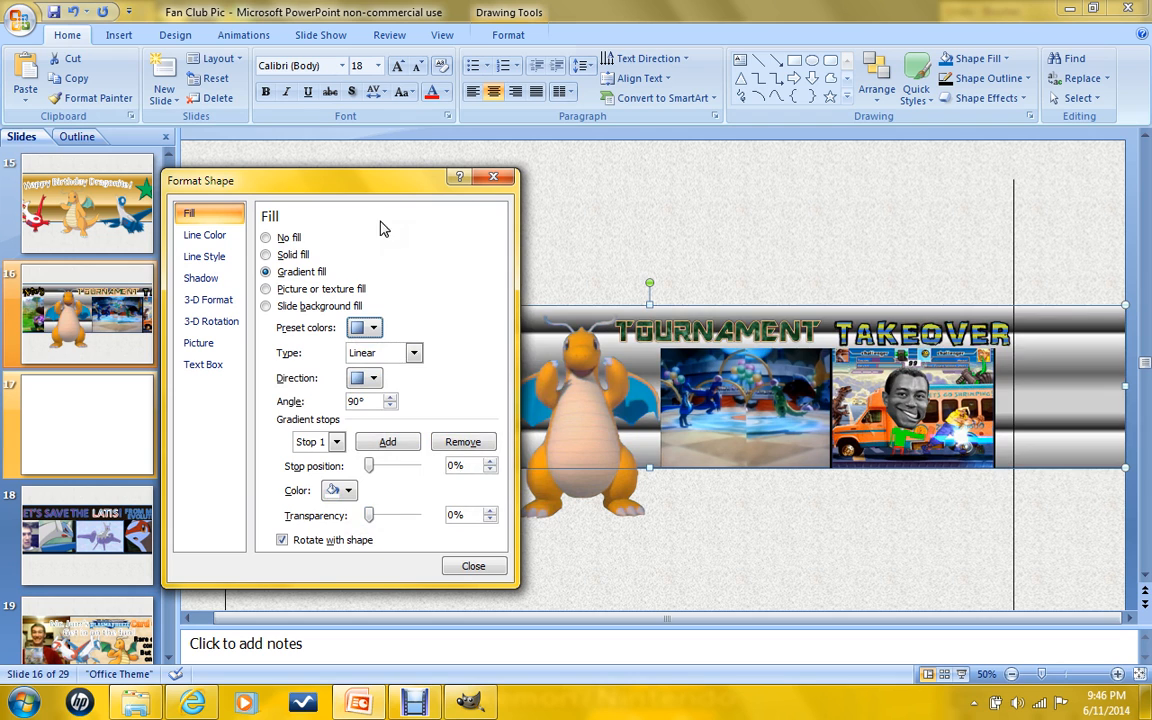
left_click_drag(431, 185, 305, 118)
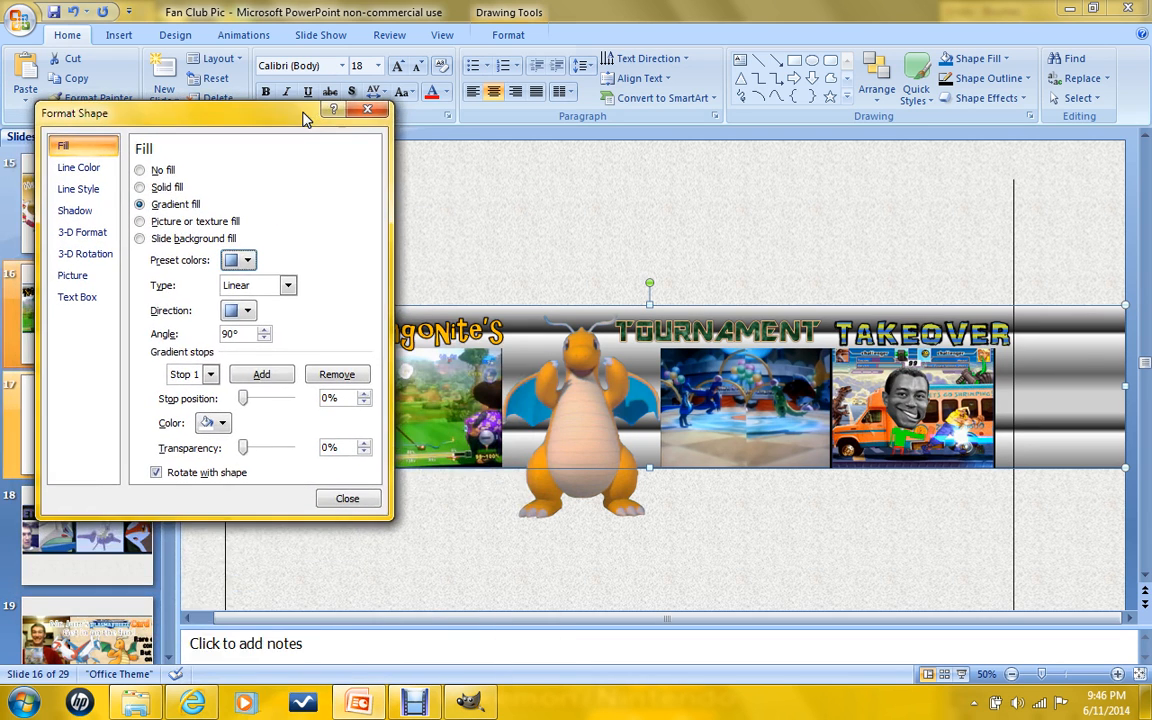
Try the pale blue, violet and lavender preset colors on the band's gradient.
left_click(244, 310)
left_click(240, 314)
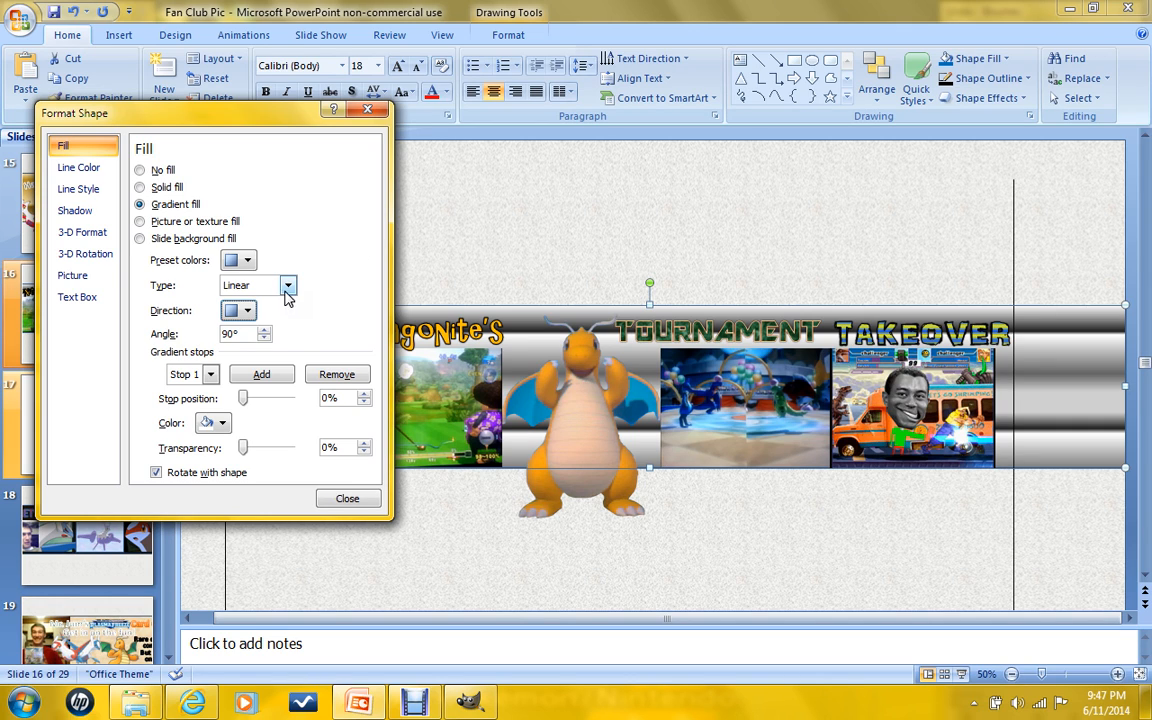
left_click(247, 311)
left_click(246, 260)
left_click(247, 260)
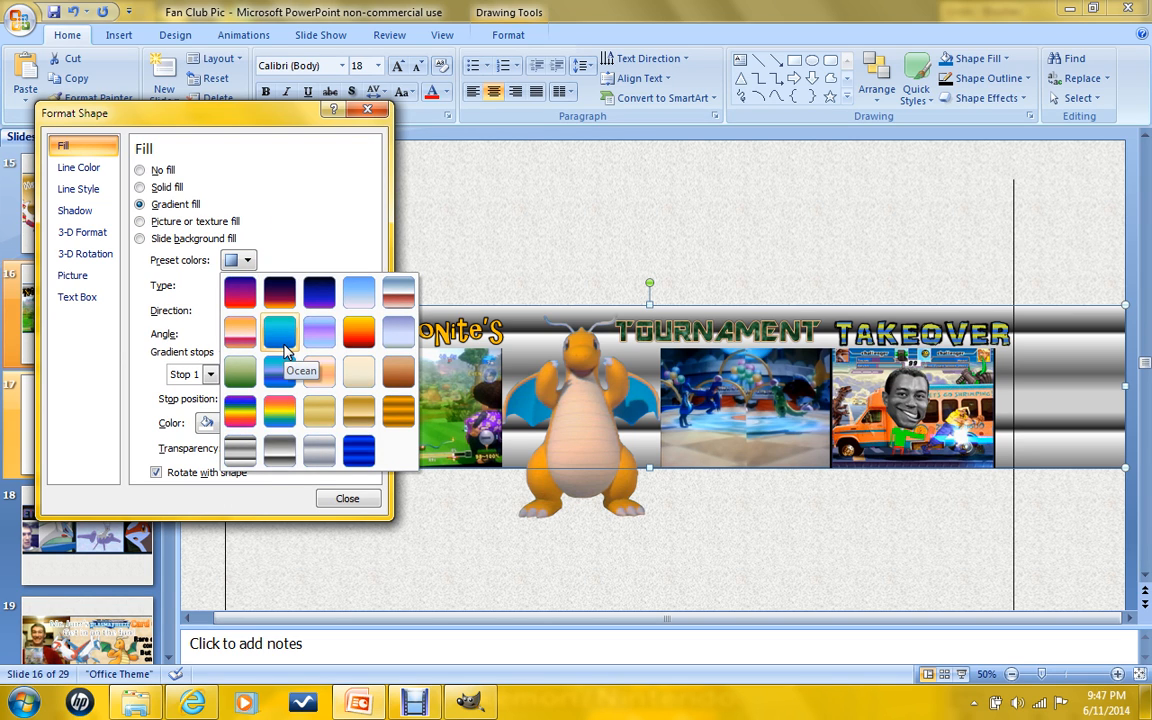
left_click(320, 334)
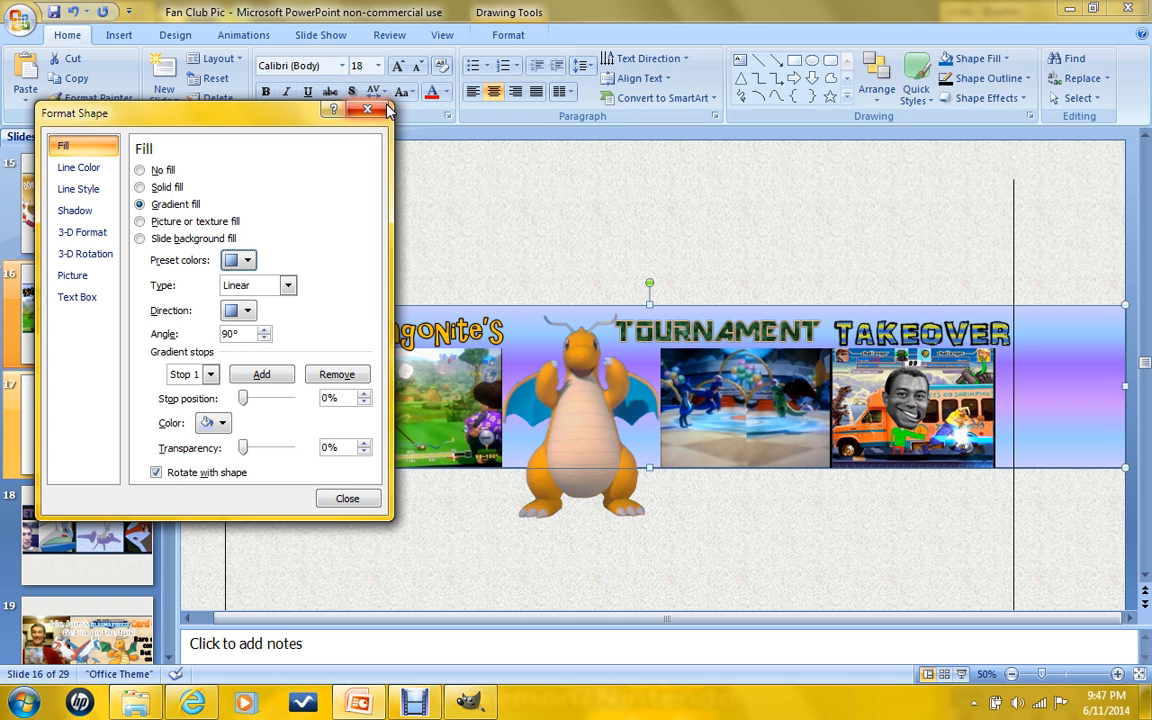
Try the first Special Effect surface material on the band, reset its 3-D format, and return to the fill settings.
left_click(502, 40)
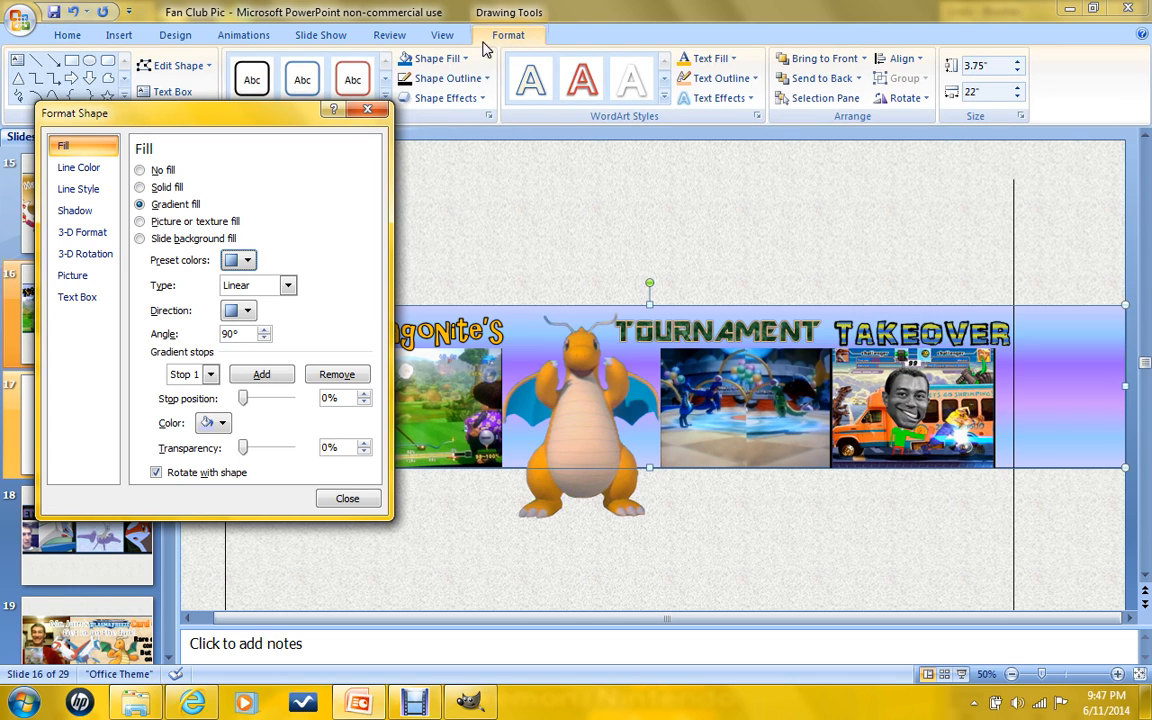
left_click(70, 36)
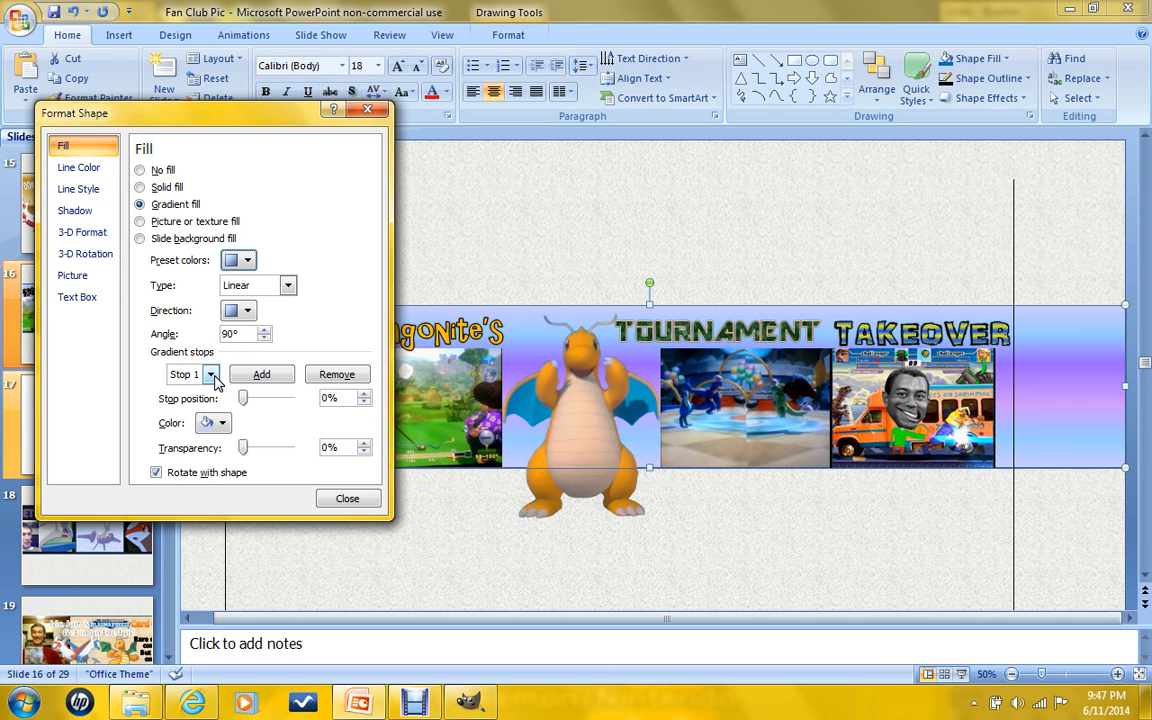
left_click(88, 190)
left_click(78, 210)
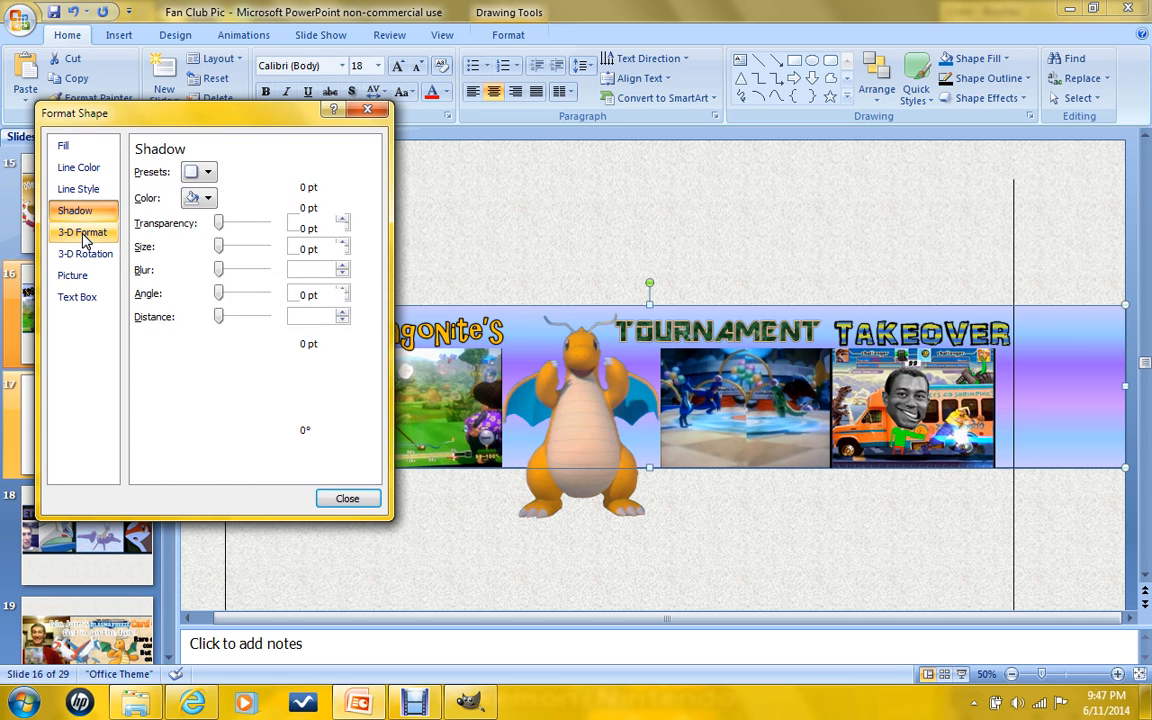
left_click(84, 236)
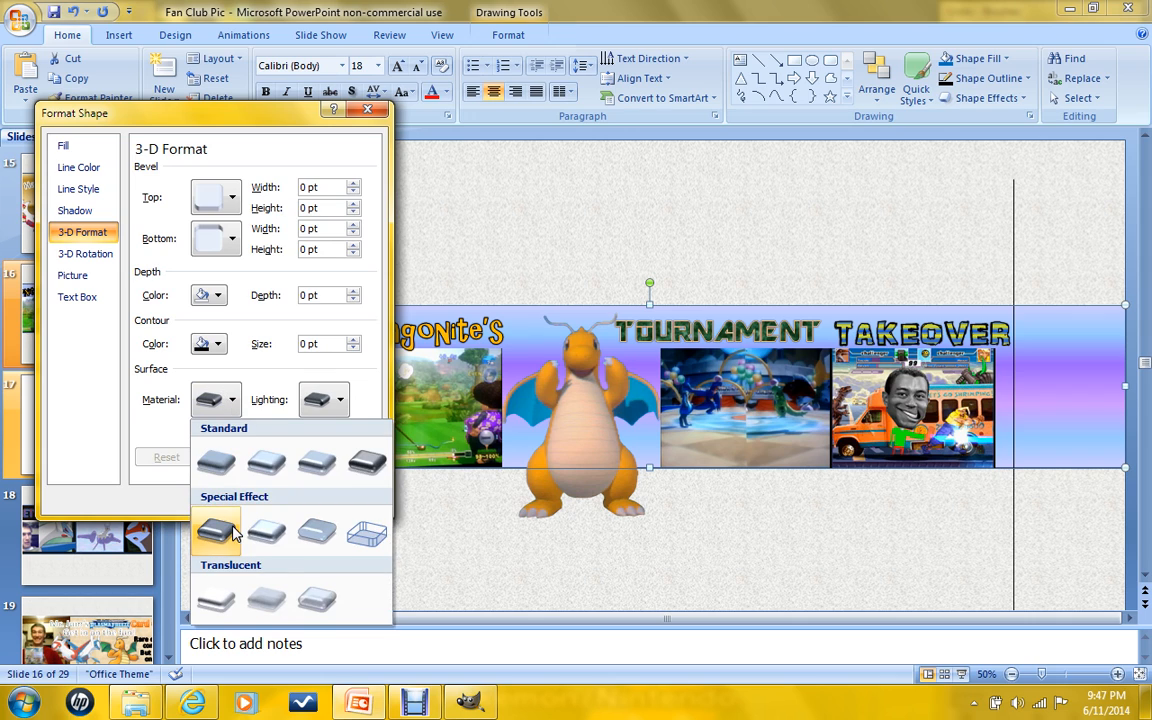
left_click(236, 533)
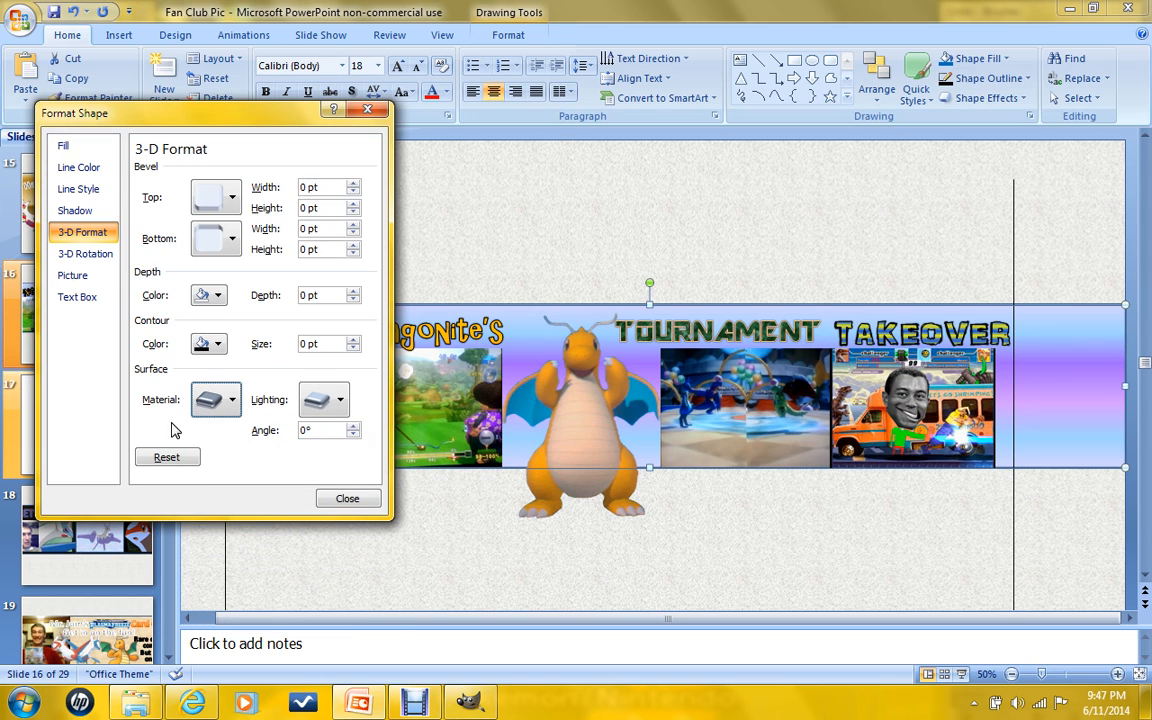
left_click(163, 457)
left_click(62, 146)
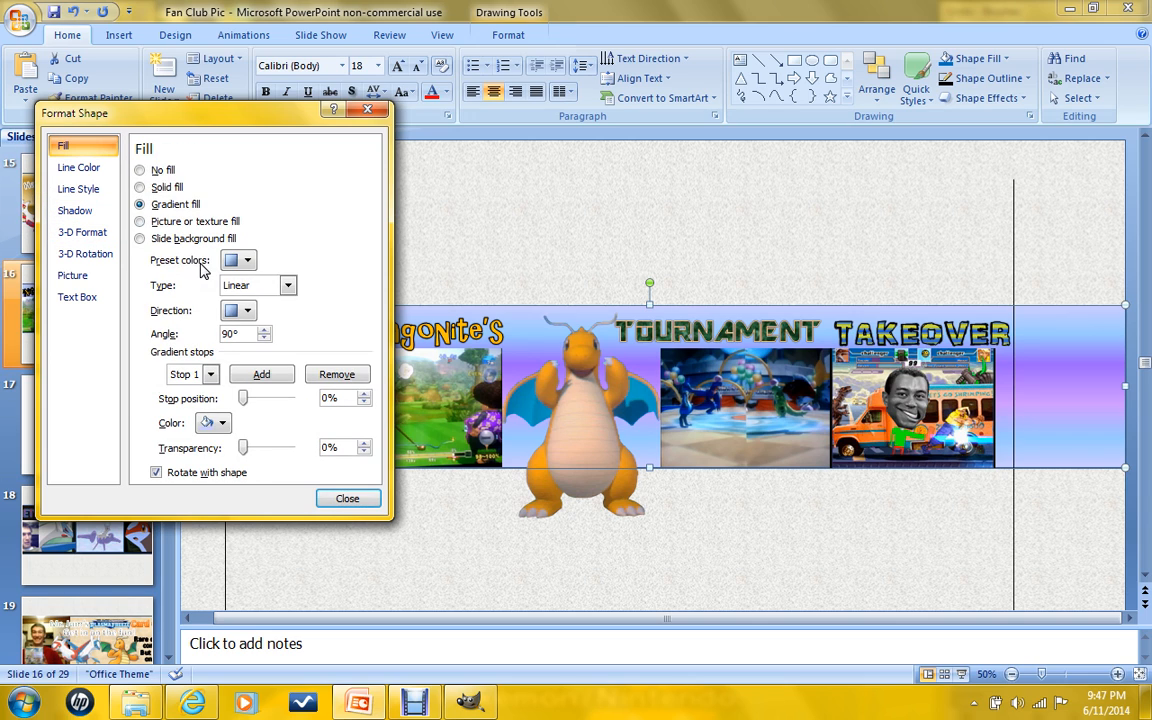
Apply the blue and turquoise water-like preset colors to the band and set the linear gradient's direction to 270°.
left_click(248, 261)
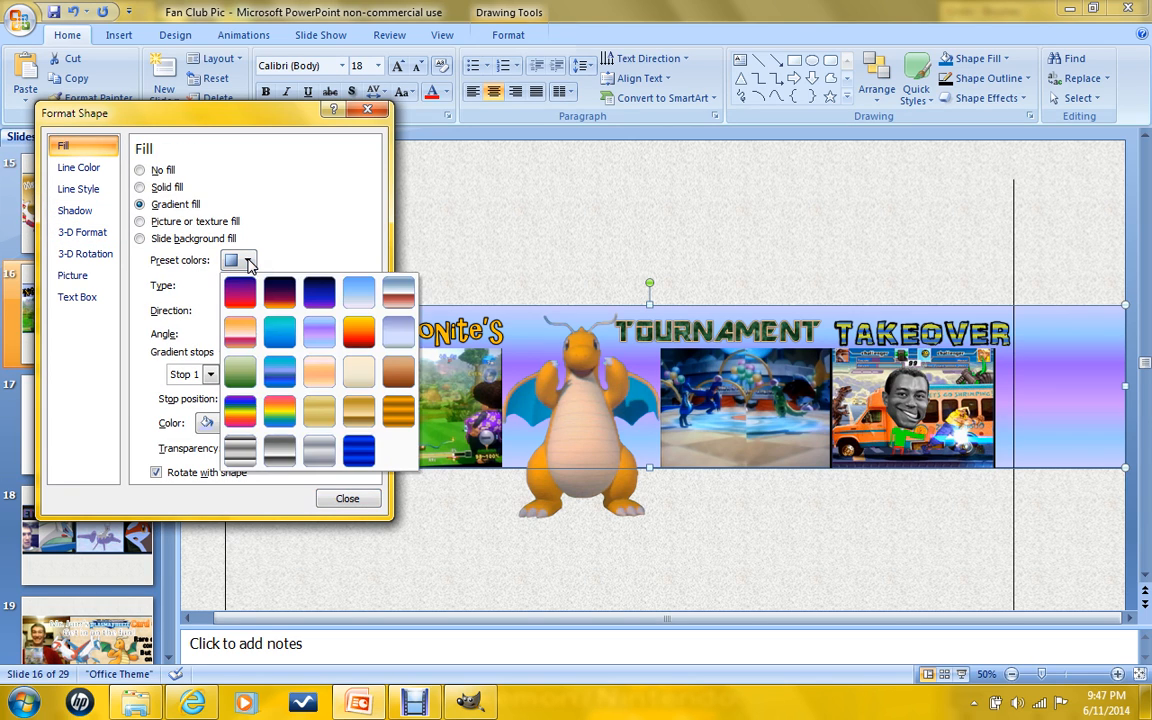
left_click(280, 373)
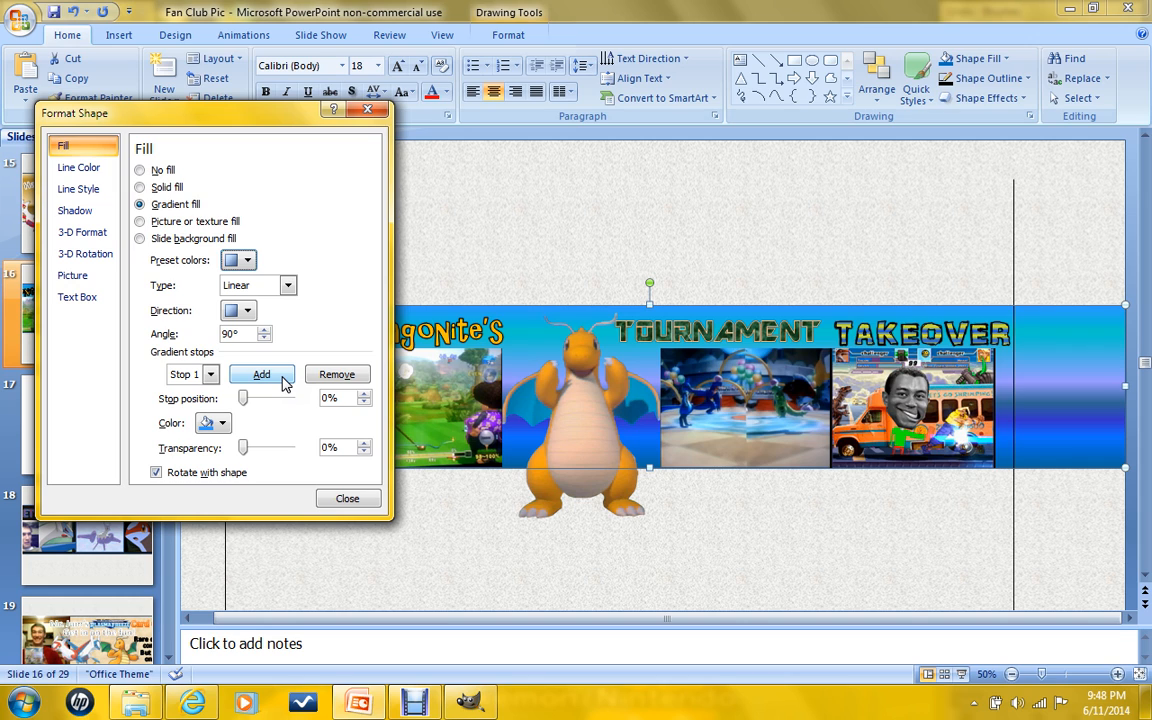
left_click(287, 285)
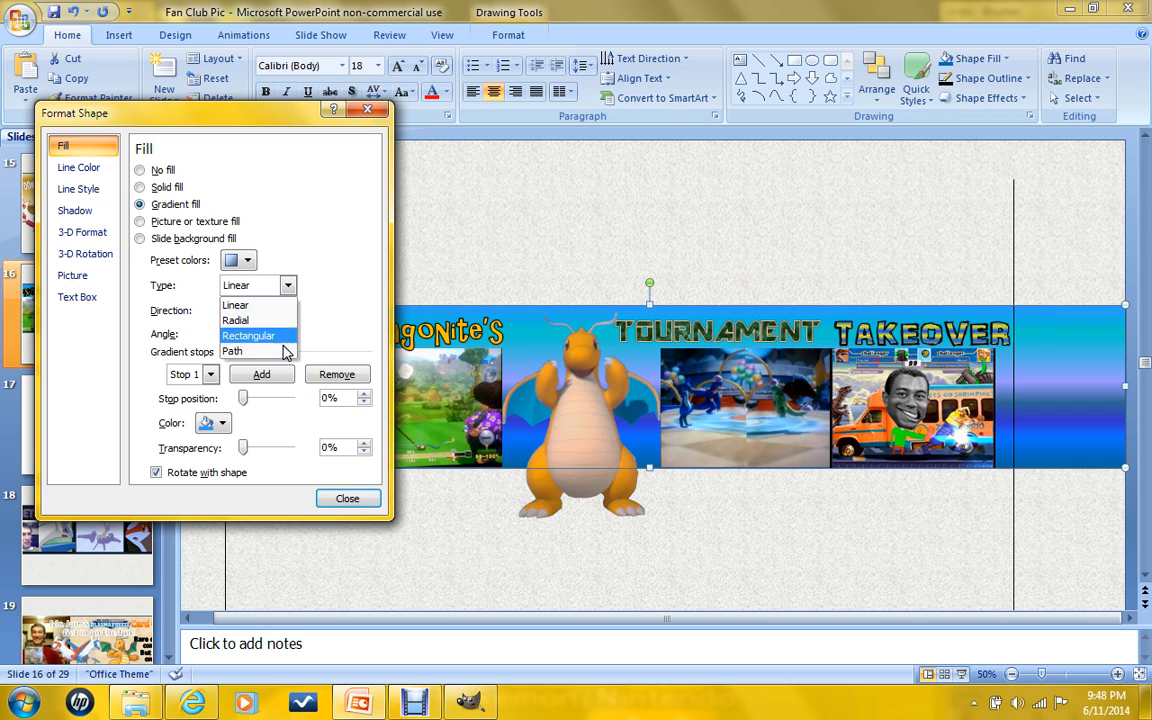
left_click(285, 306)
left_click(250, 312)
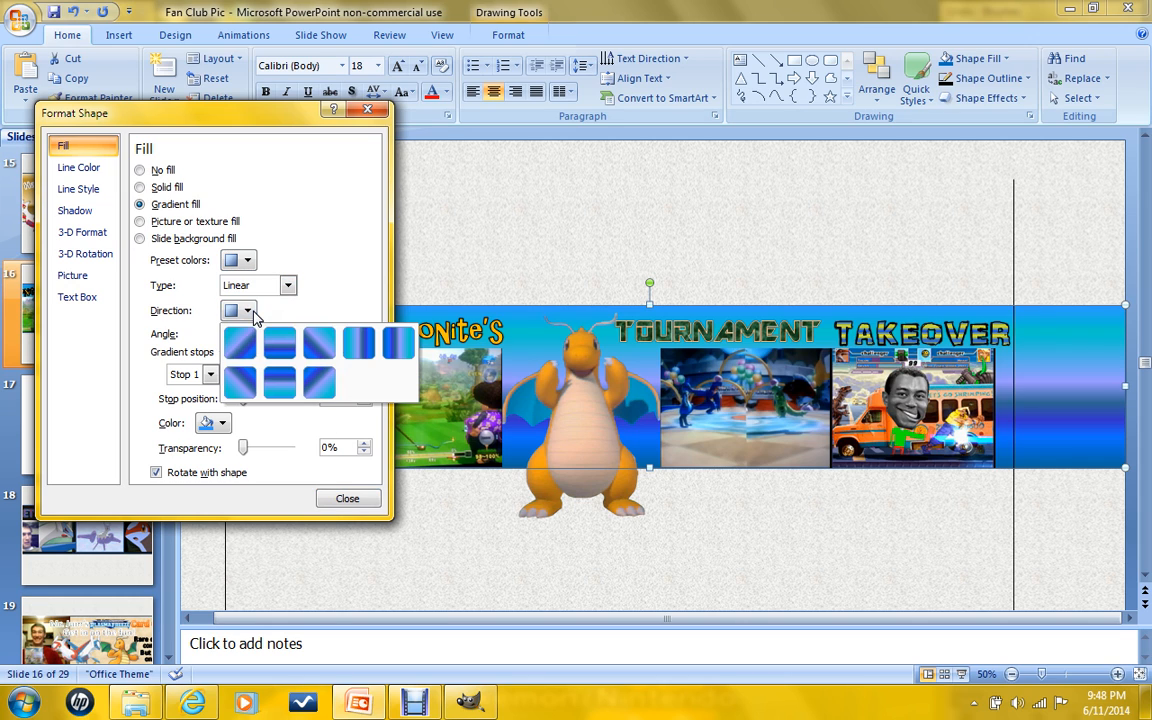
left_click(276, 352)
left_click(240, 311)
left_click(279, 384)
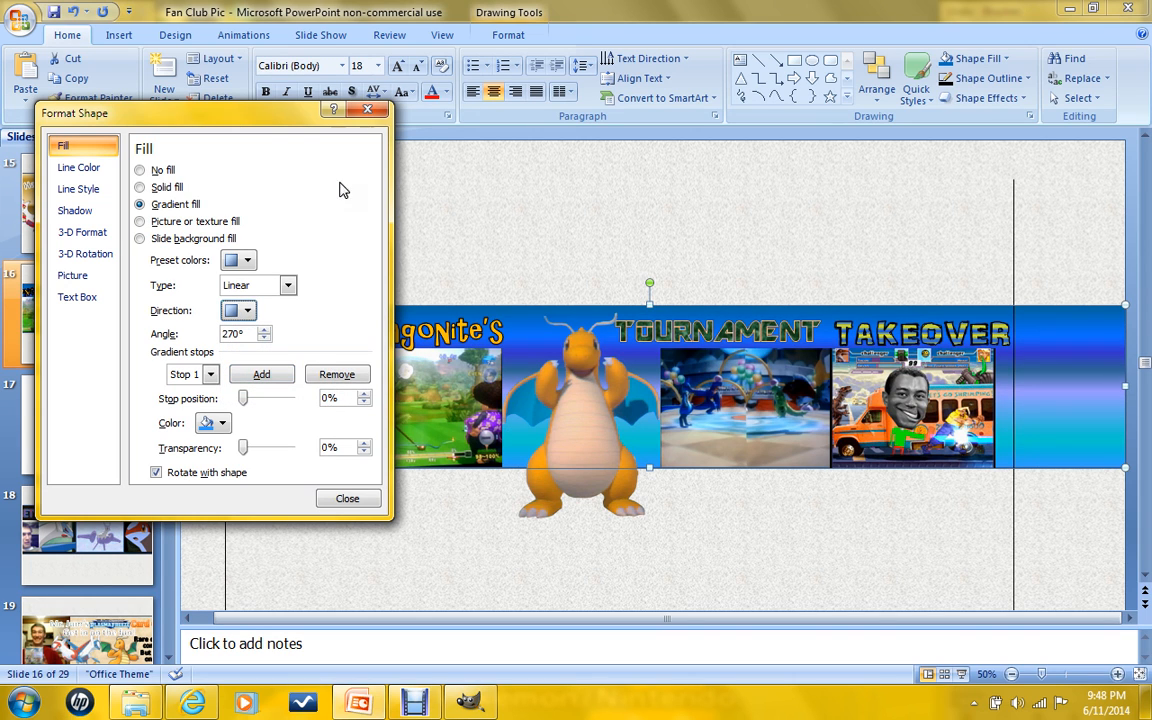
Move the dialog off the title text and apply the dark and bright blue striped preset colors to the band.
left_click_drag(265, 118, 430, 146)
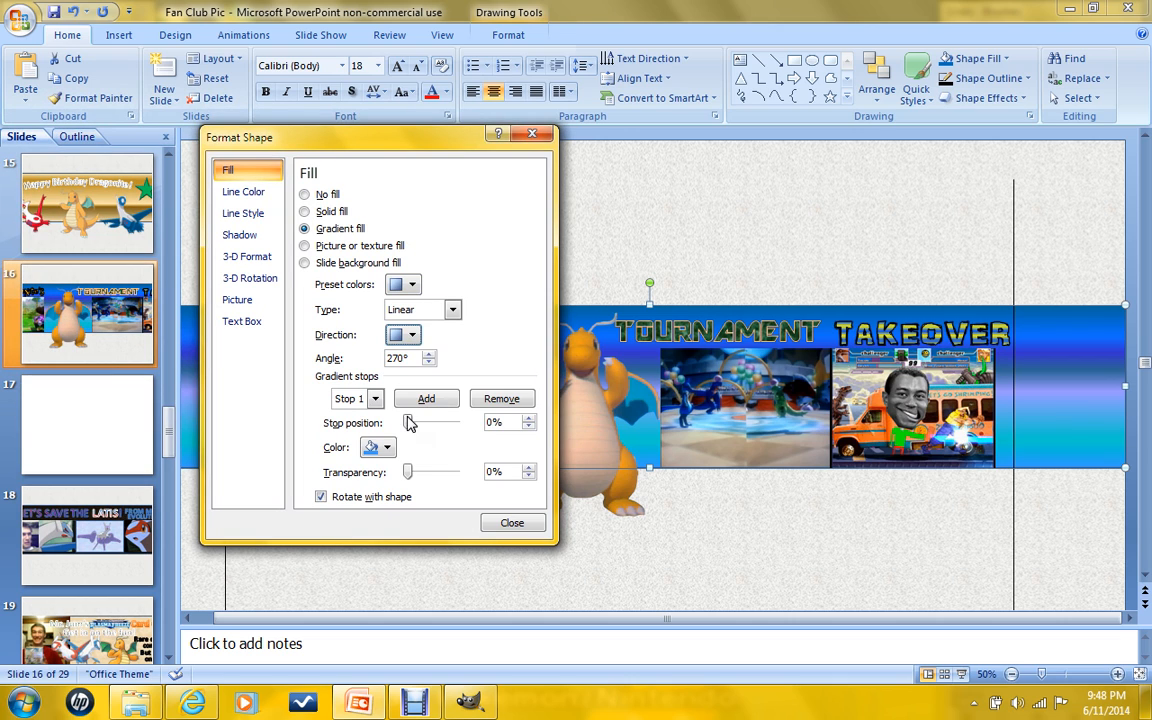
left_click(411, 335)
left_click(411, 285)
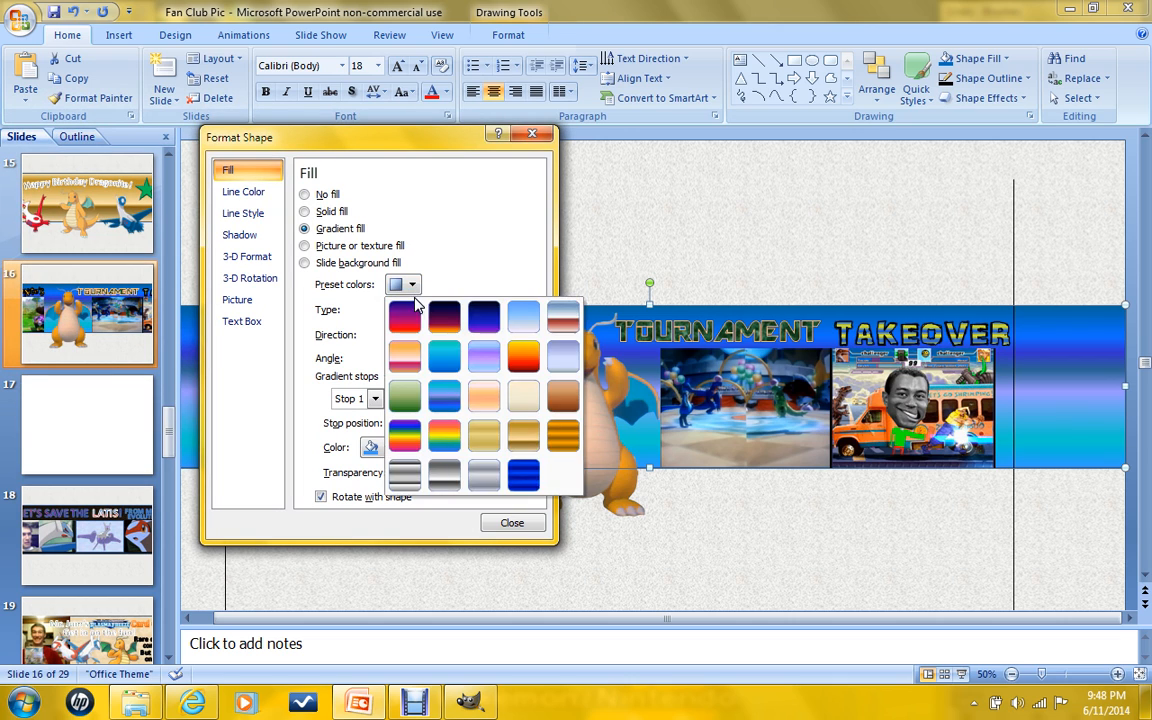
left_click(523, 483)
Go through the first four gradient stops of the band and set Stop 1's color to the standard Green.
left_click(376, 398)
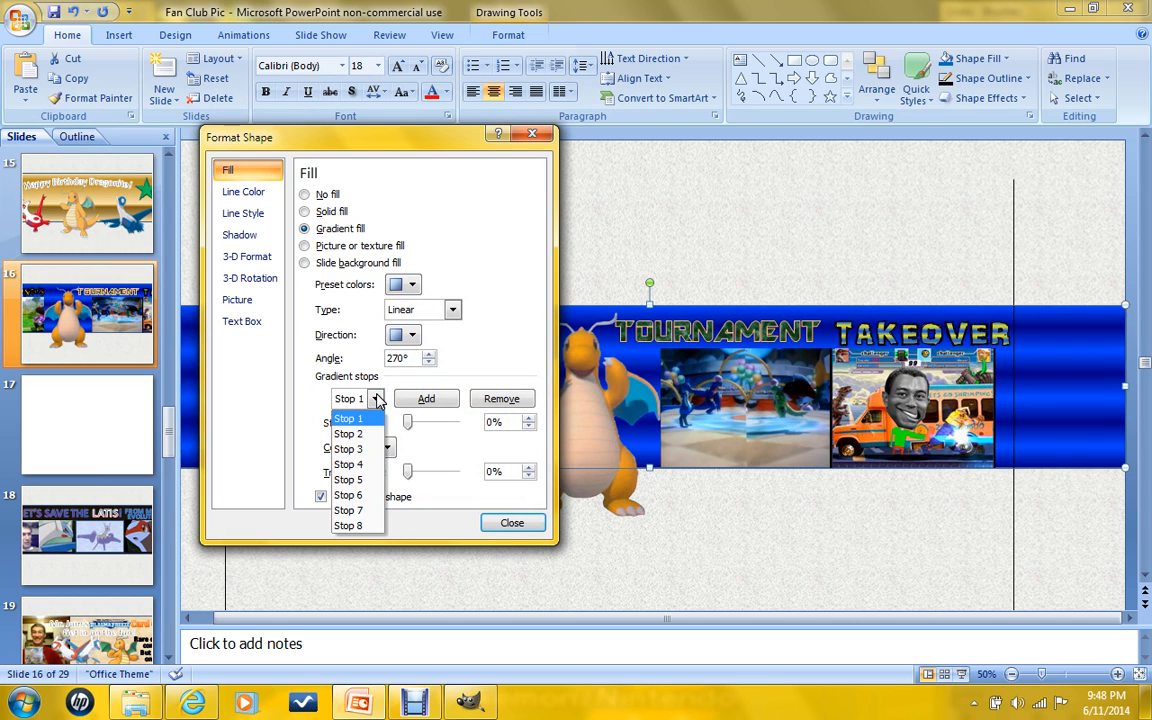
left_click(350, 433)
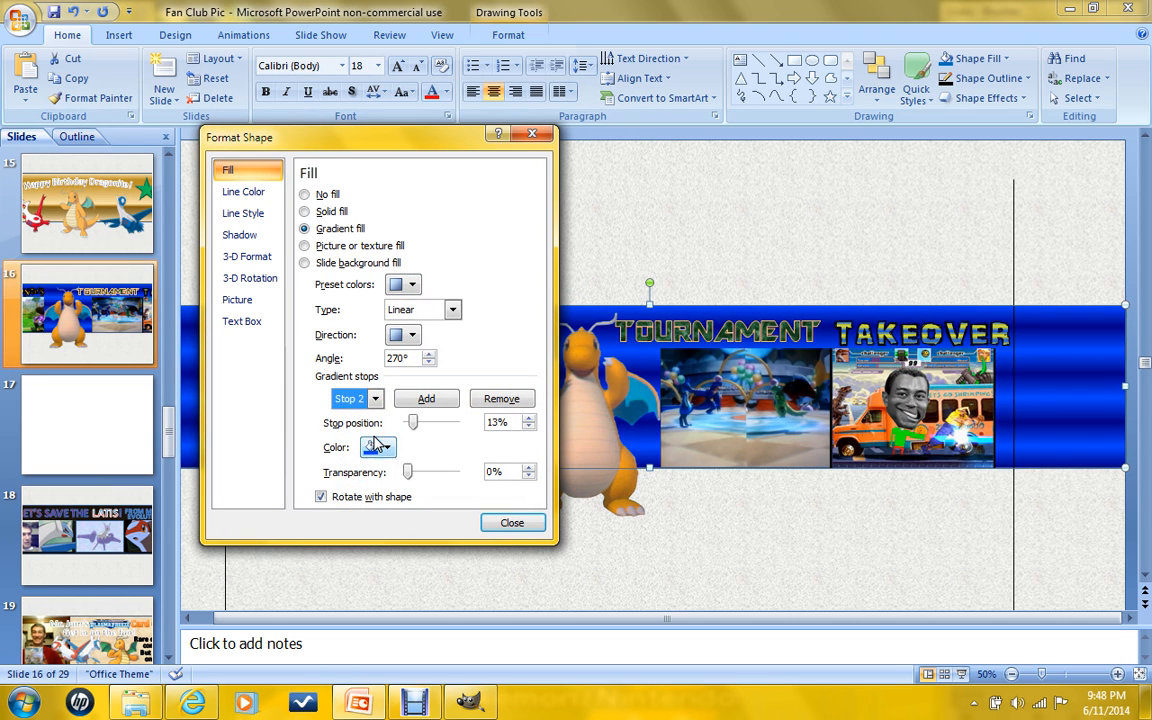
left_click(376, 398)
left_click(350, 449)
left_click(376, 398)
left_click(350, 464)
left_click(376, 400)
left_click(350, 418)
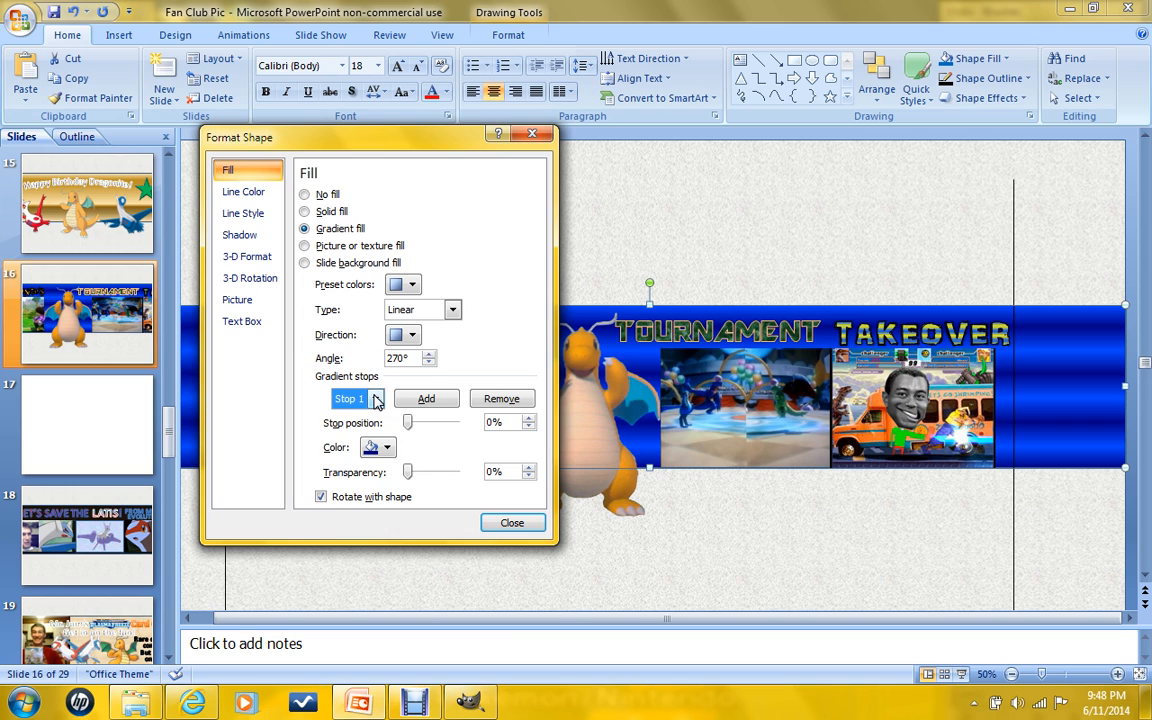
left_click(386, 447)
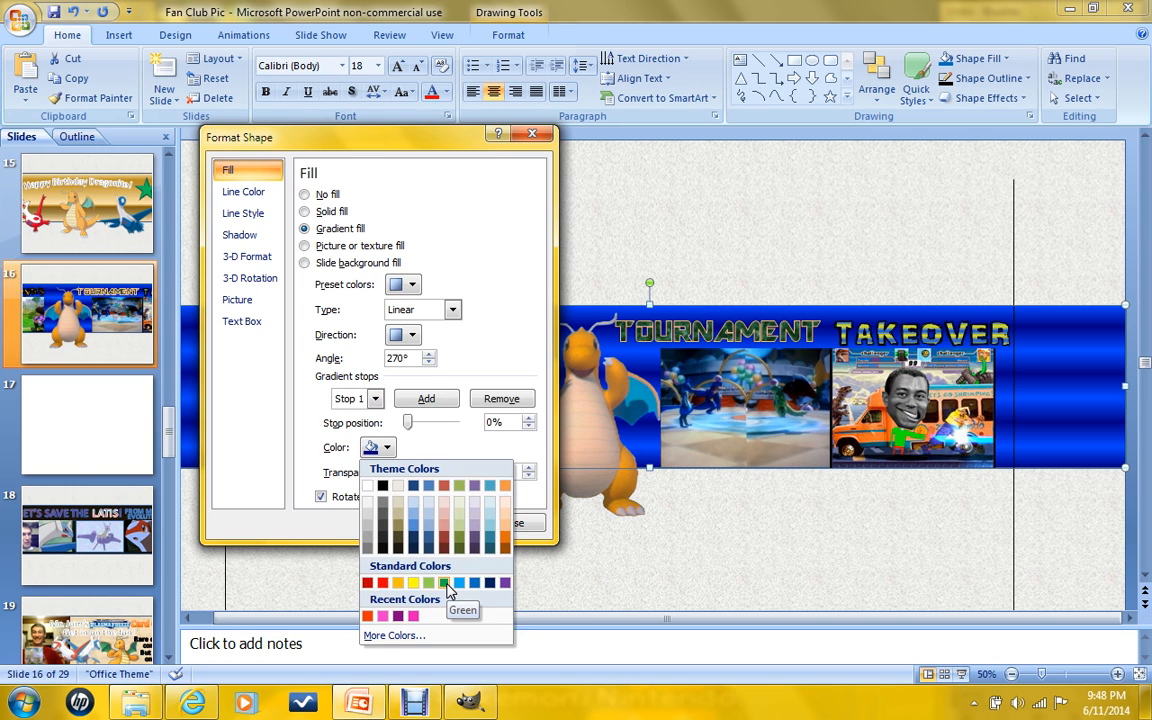
left_click(446, 584)
Set the color of the band's gradient Stop 2 to the standard purple.
left_click(377, 399)
left_click(352, 433)
left_click(386, 448)
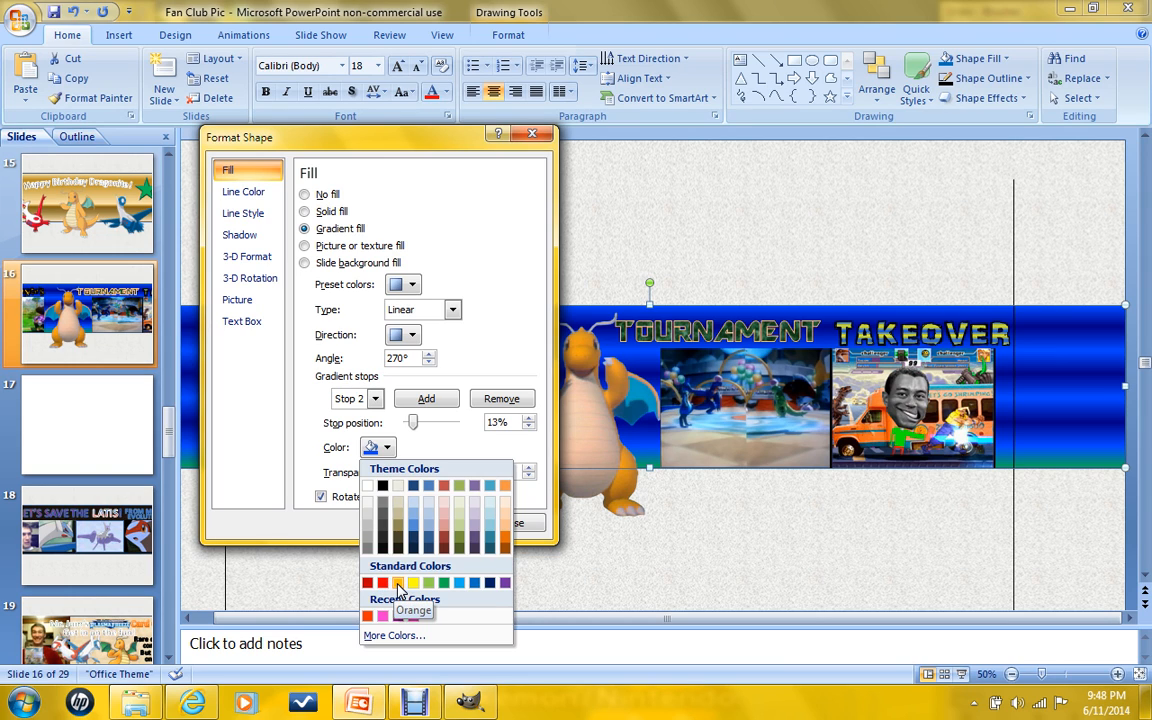
left_click(504, 584)
Compare the colors and positions of the band's gradient stops 1 to 4.
left_click(360, 398)
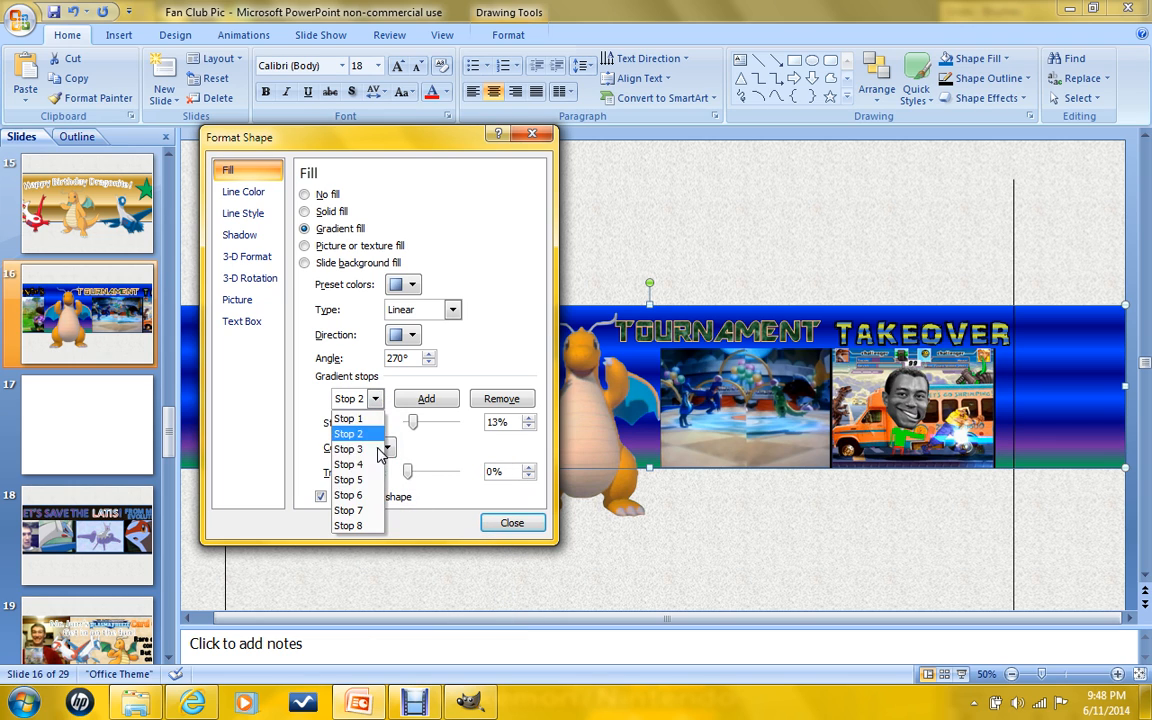
left_click(376, 468)
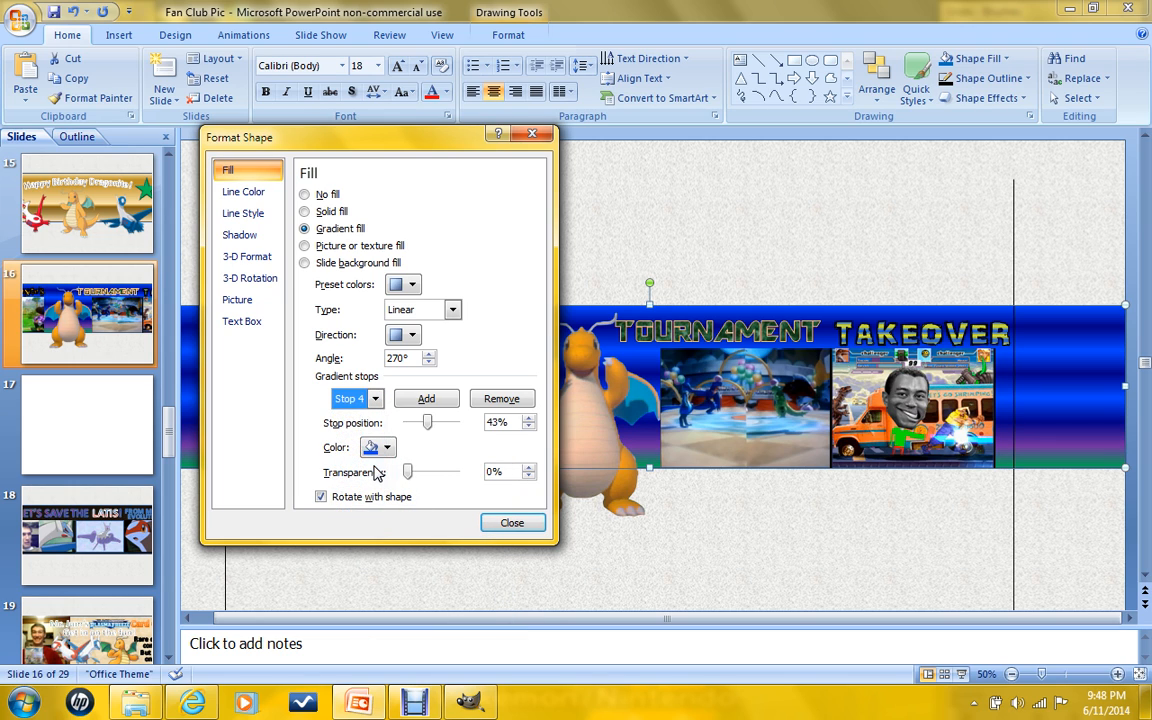
left_click(375, 398)
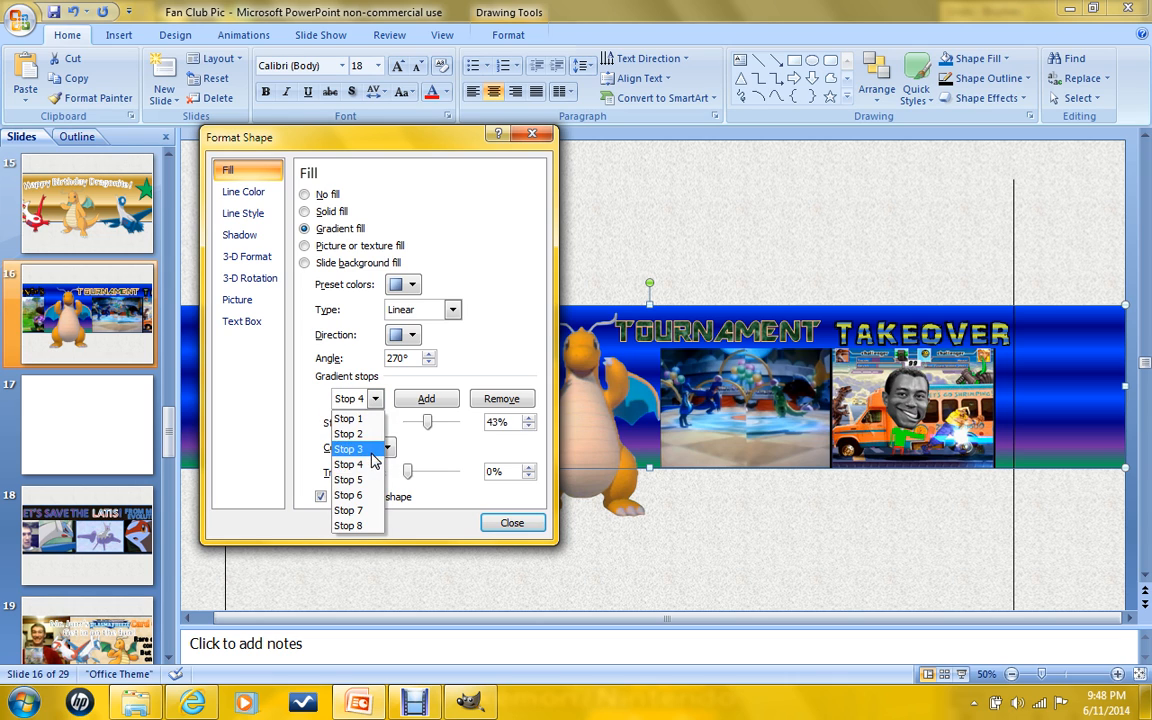
left_click(373, 449)
left_click(375, 398)
left_click(377, 418)
left_click(376, 399)
left_click(378, 416)
left_click(375, 399)
left_click(376, 433)
left_click(375, 398)
left_click(375, 449)
Set the color of the band's gradient Stop 4 to the recently used orange-red.
left_click(376, 398)
left_click(377, 464)
left_click(388, 449)
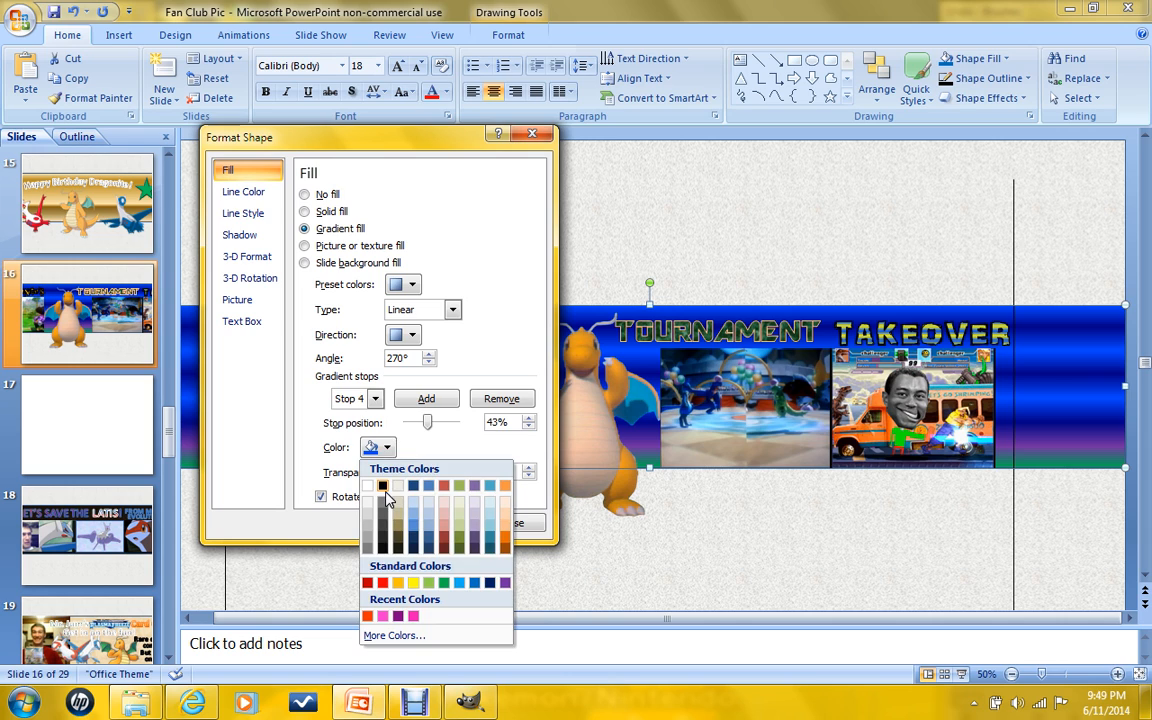
left_click(370, 616)
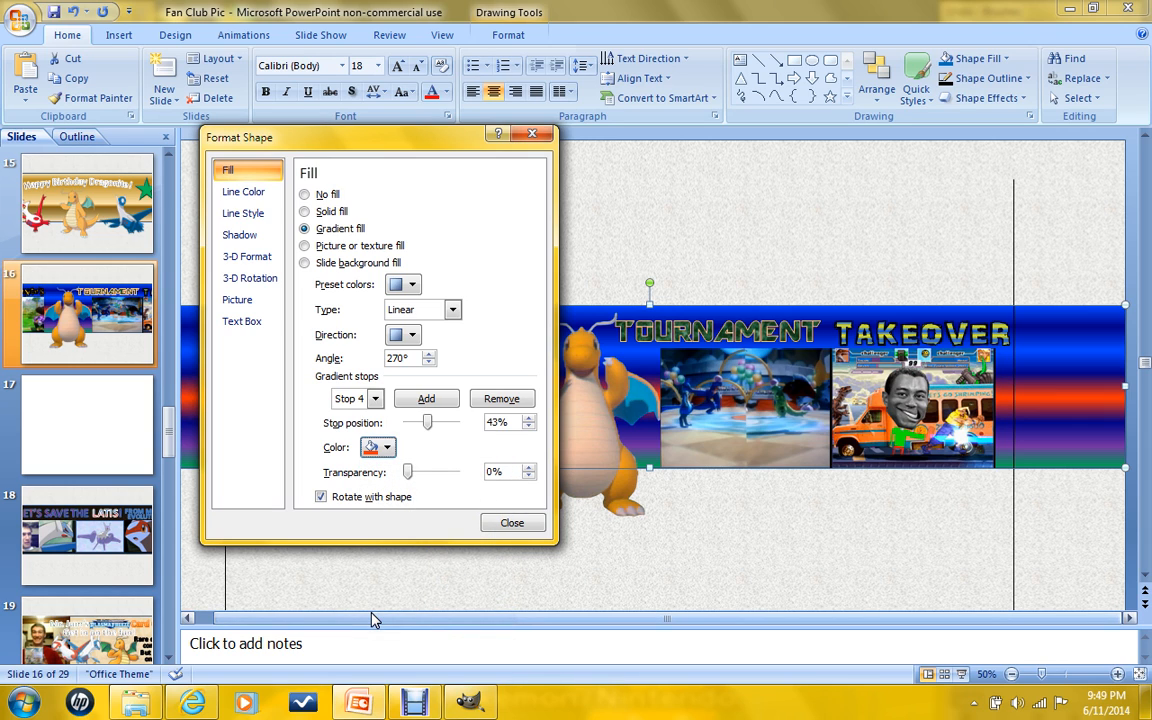
Set gradient stop 6 of the banner's background fill to the standard orange.
left_click(375, 398)
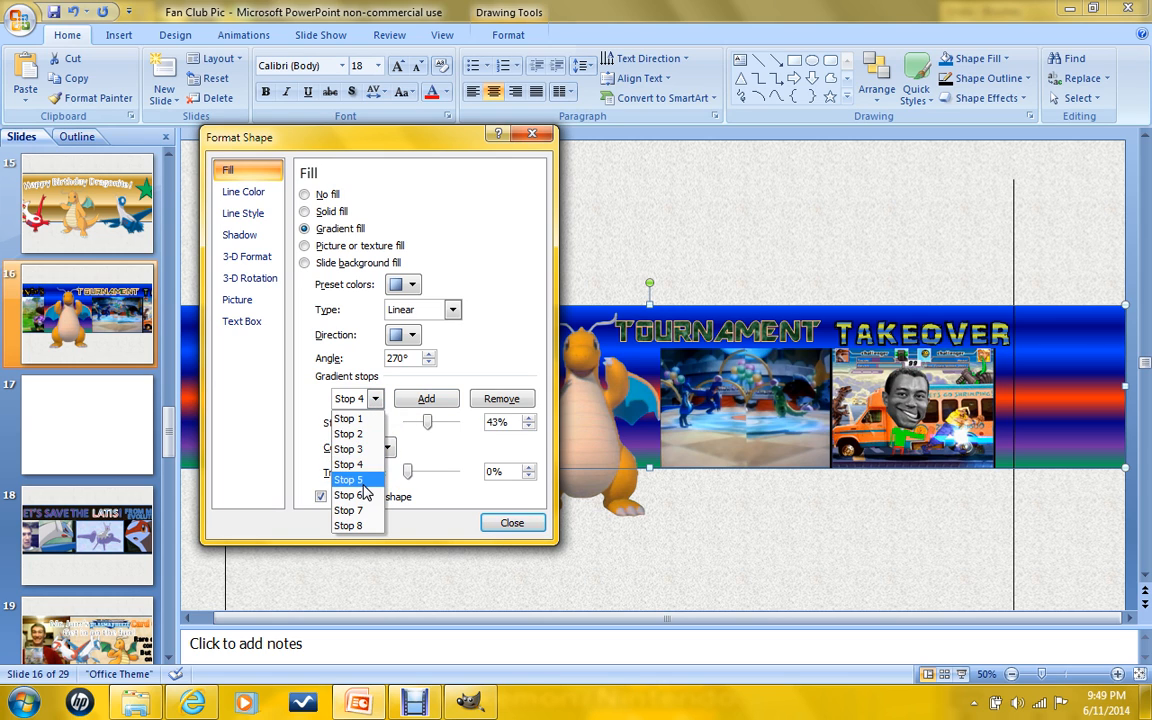
left_click(355, 495)
left_click(389, 449)
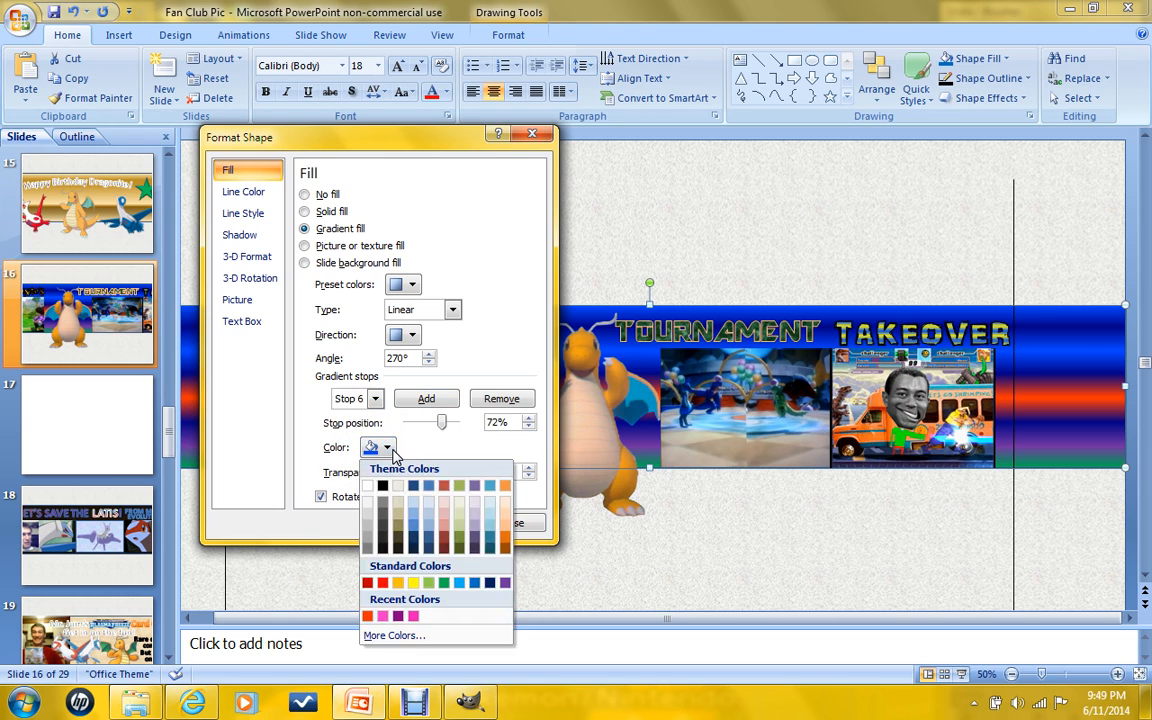
left_click(412, 583)
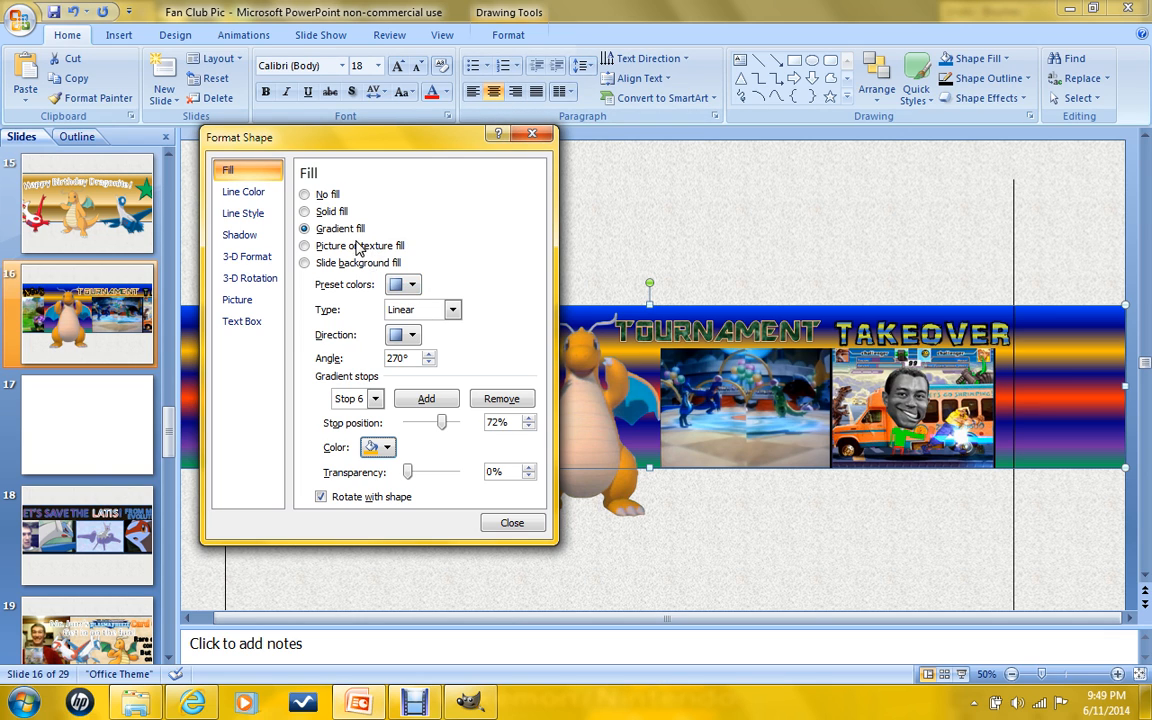
Replace the banner's gradient with the preset of alternating dark and bright blue bands.
left_click_drag(403, 155, 423, 177)
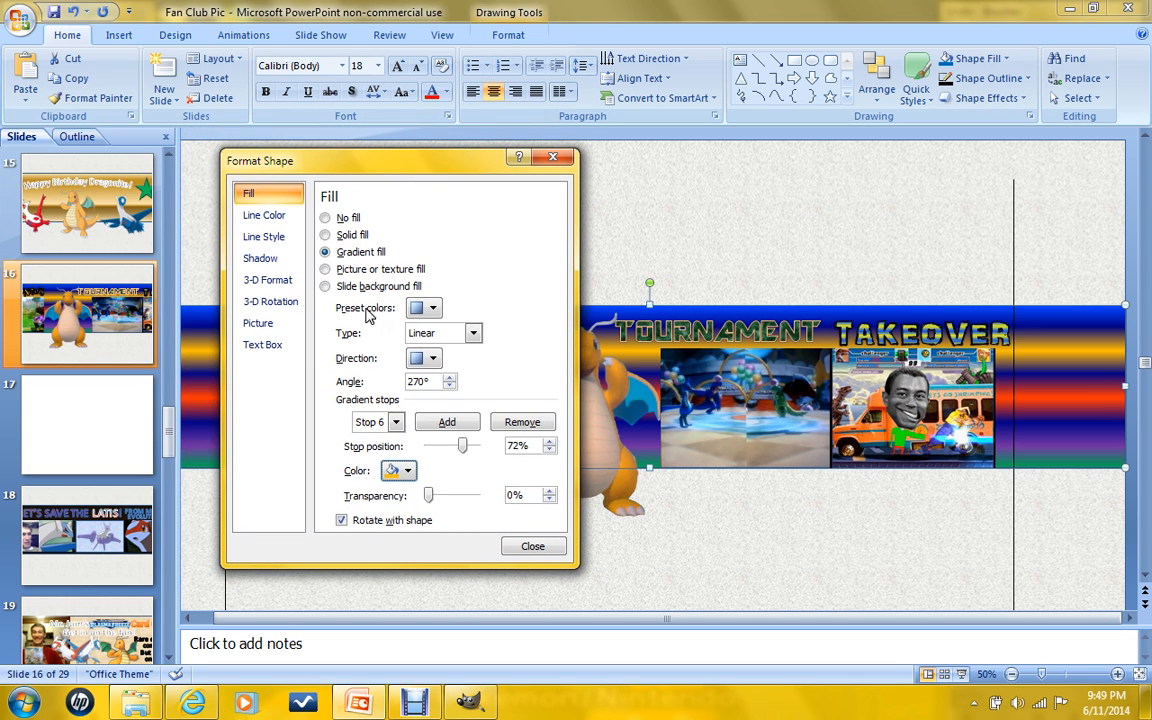
left_click(433, 308)
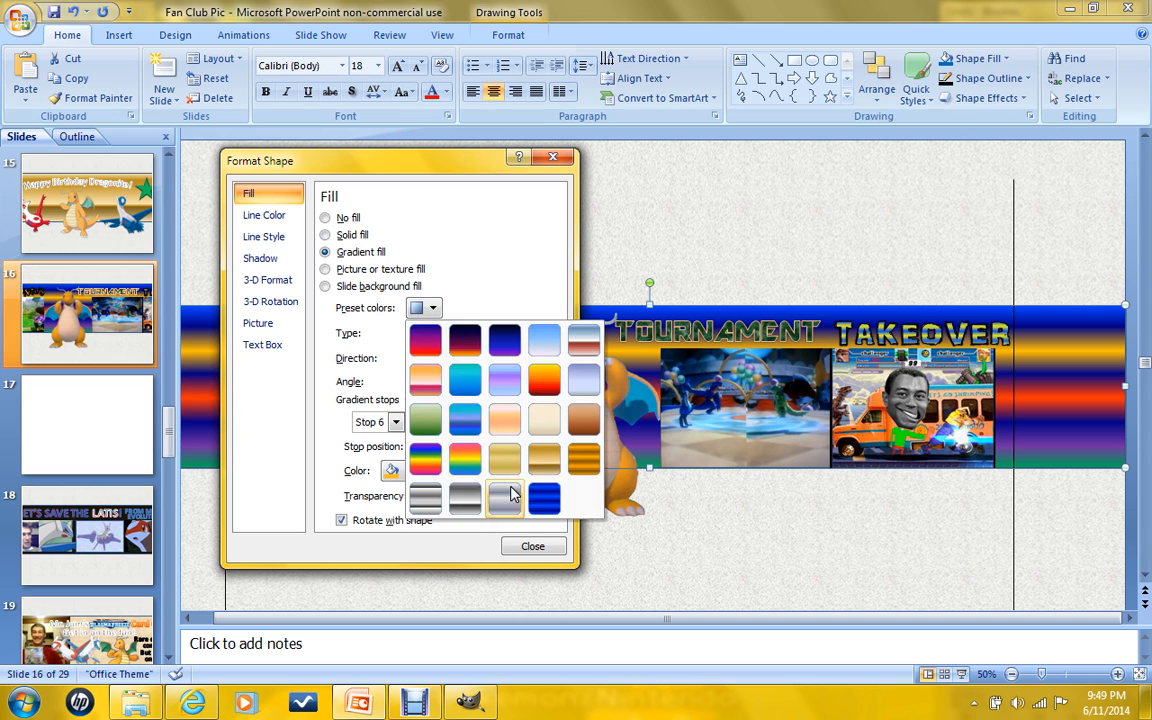
left_click(547, 496)
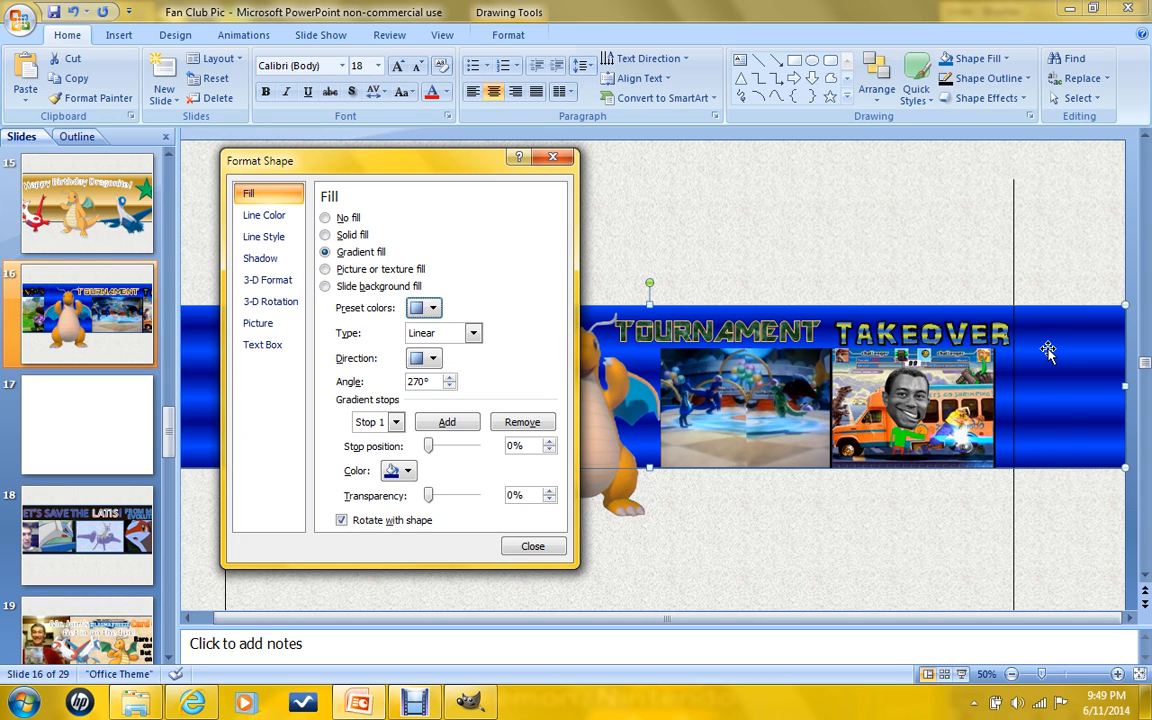
Remove gradient stop 8 from the banner's fill and move stop 7 to 100%.
left_click(396, 423)
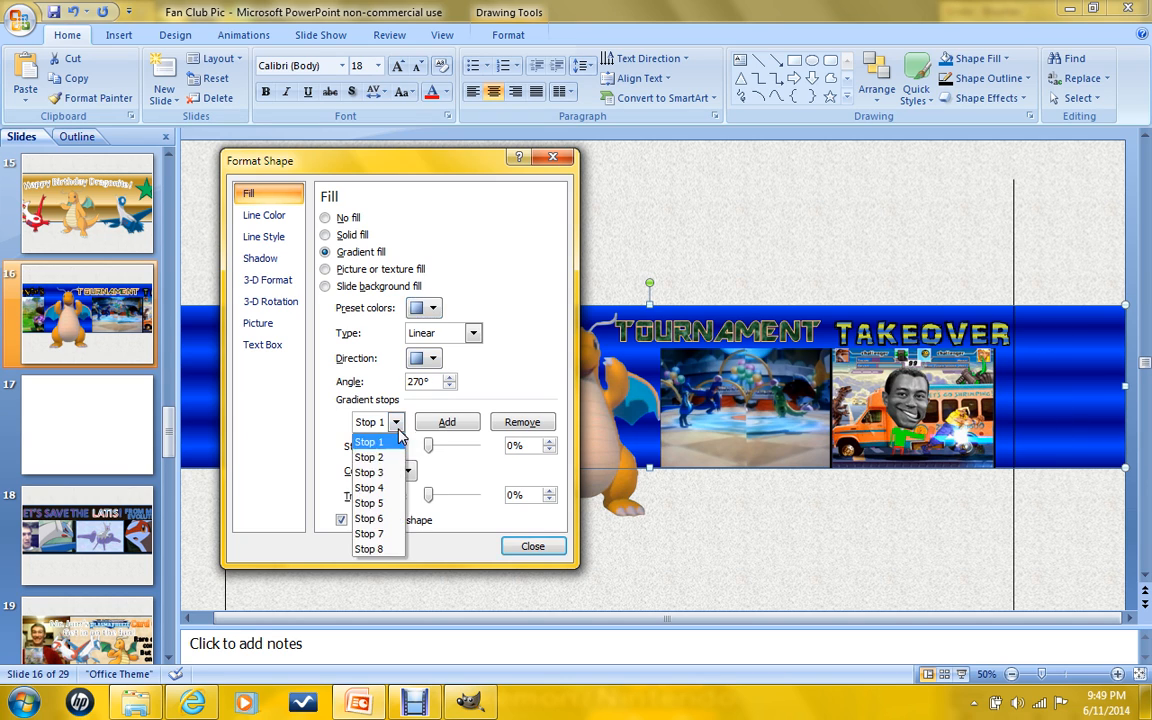
left_click(370, 549)
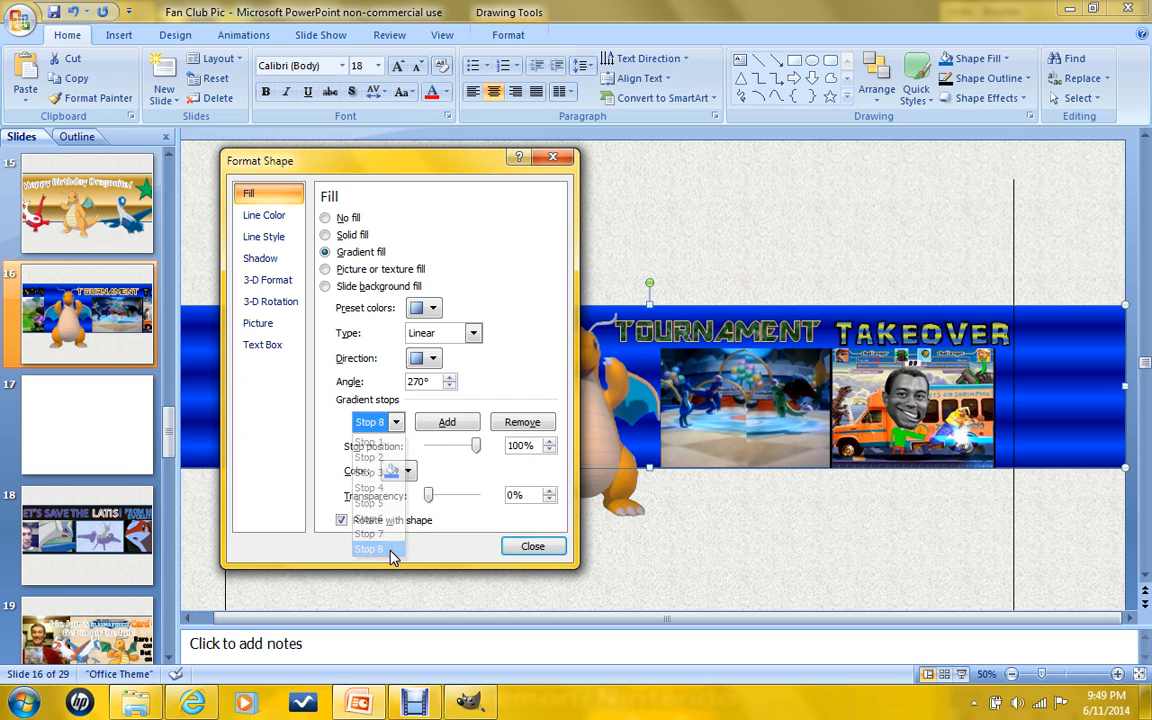
left_click(520, 422)
left_click(475, 452)
left_click(396, 422)
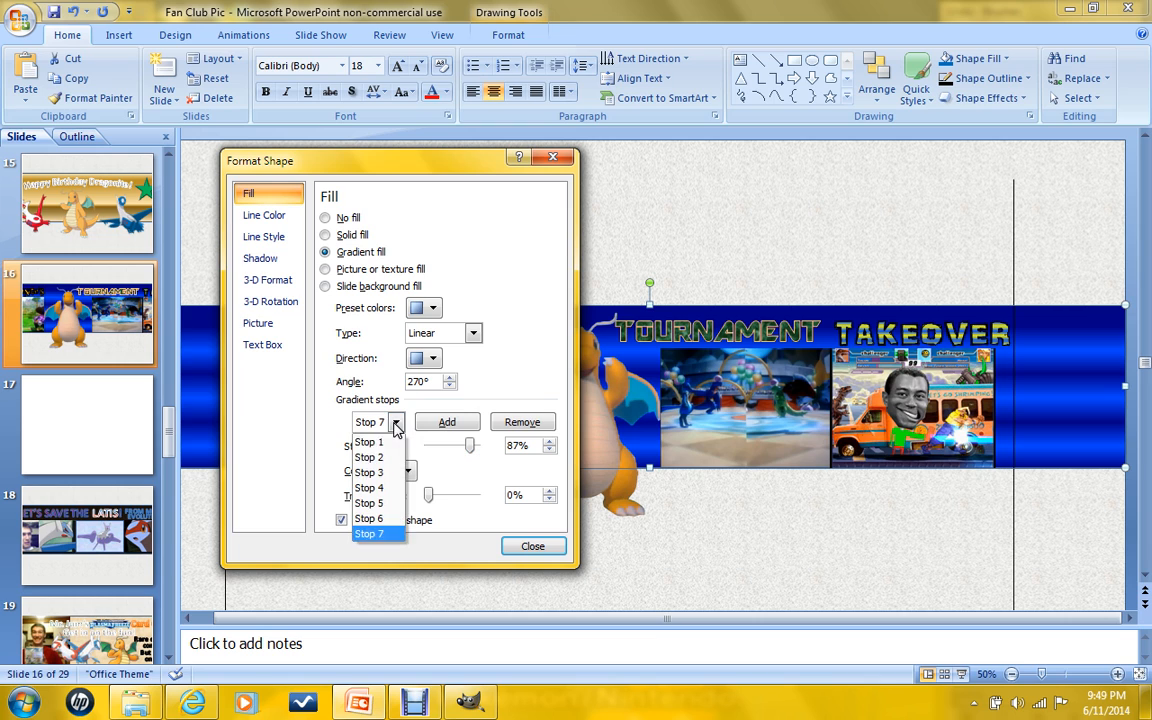
left_click(397, 423)
left_click_drag(469, 446, 490, 457)
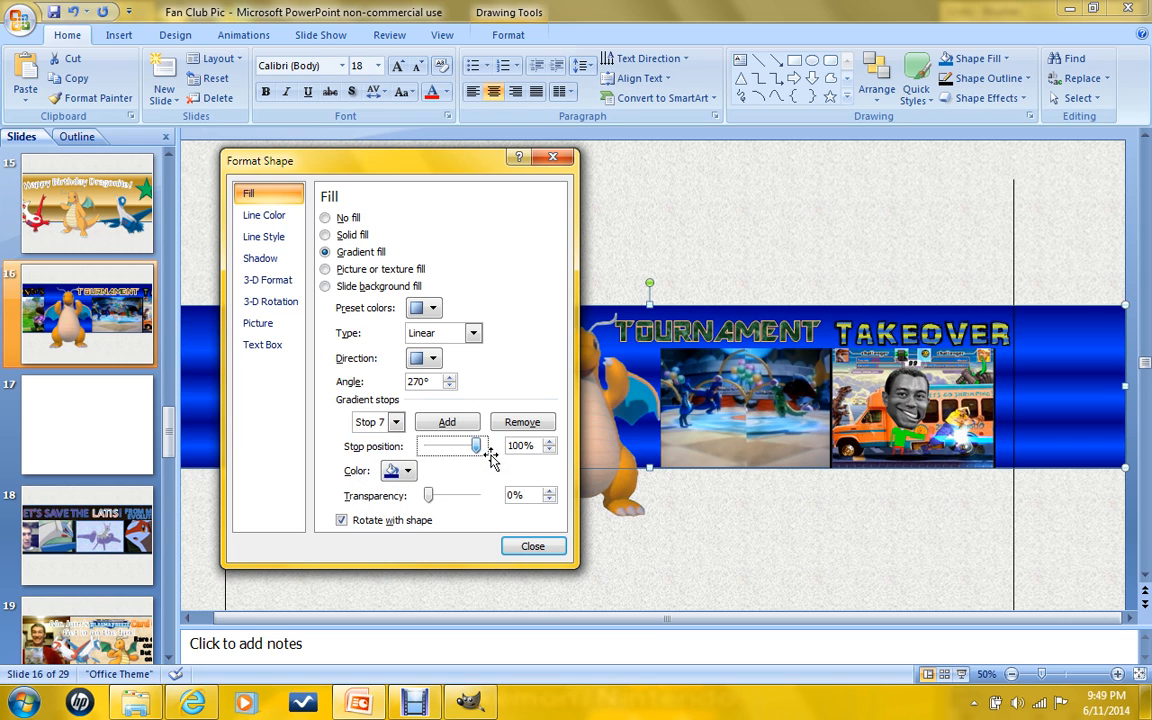
Move gradient stop 6 of the banner's fill to 81%.
left_click(396, 422)
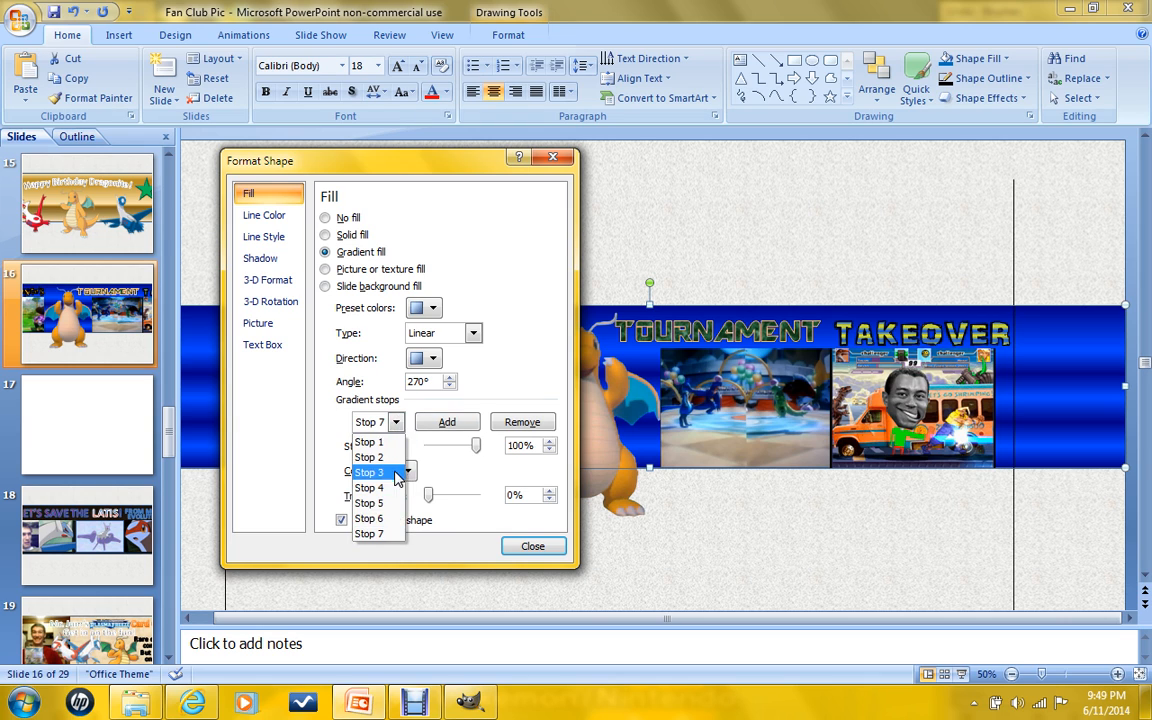
left_click(388, 521)
left_click(460, 451)
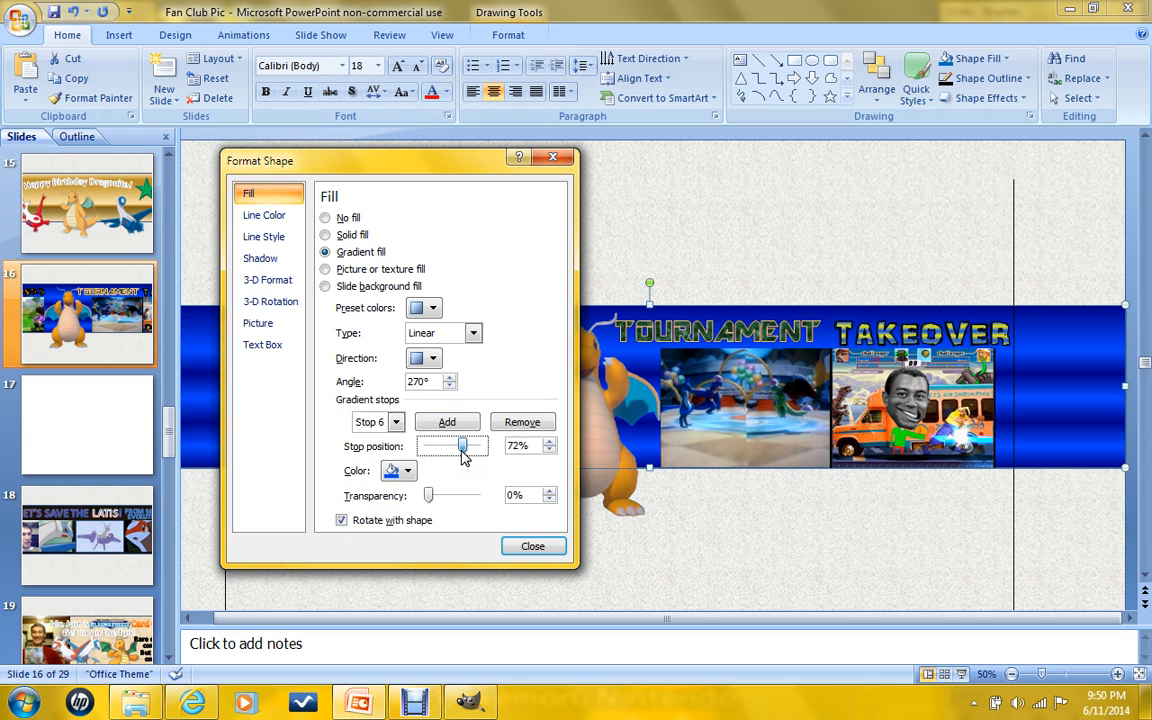
left_click_drag(462, 451, 466, 452)
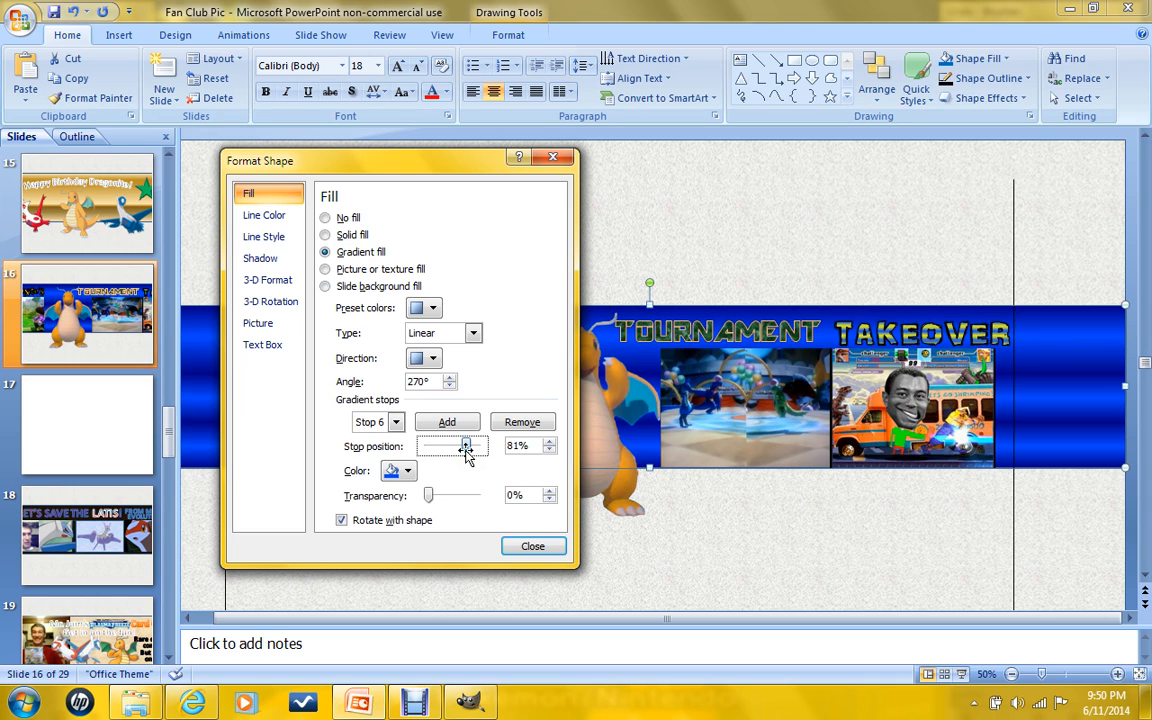
Move gradient stop 5 to 66% and gradient stop 4 to 47%.
left_click(395, 422)
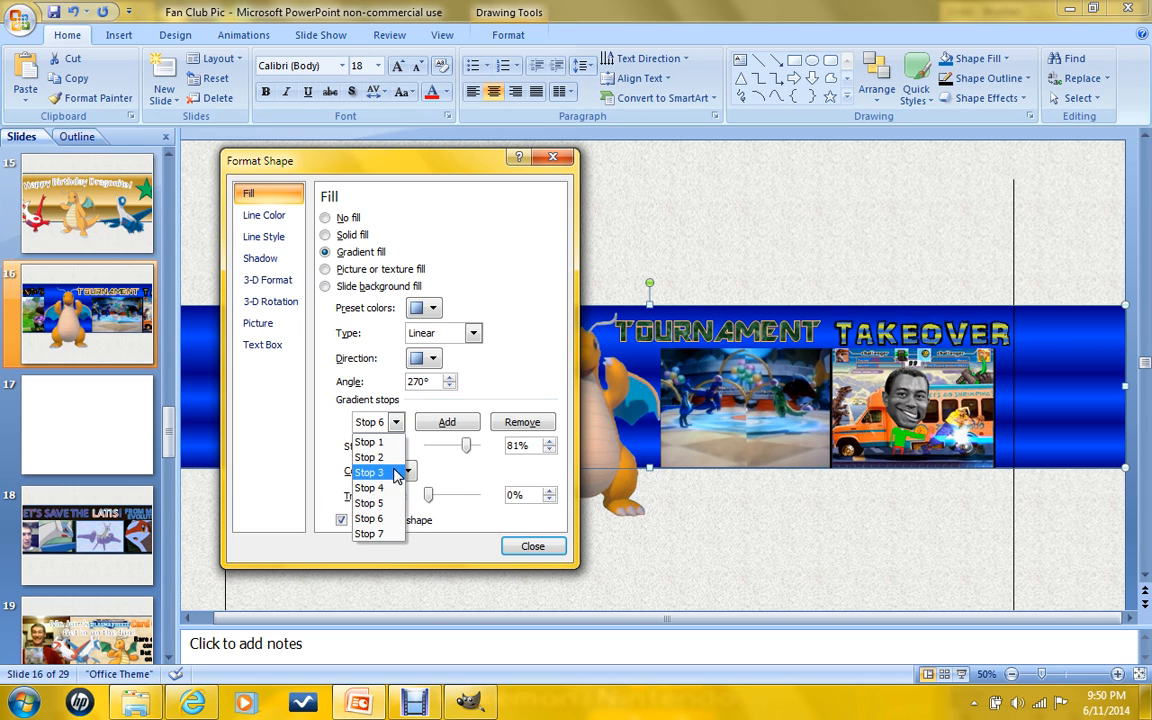
left_click(390, 504)
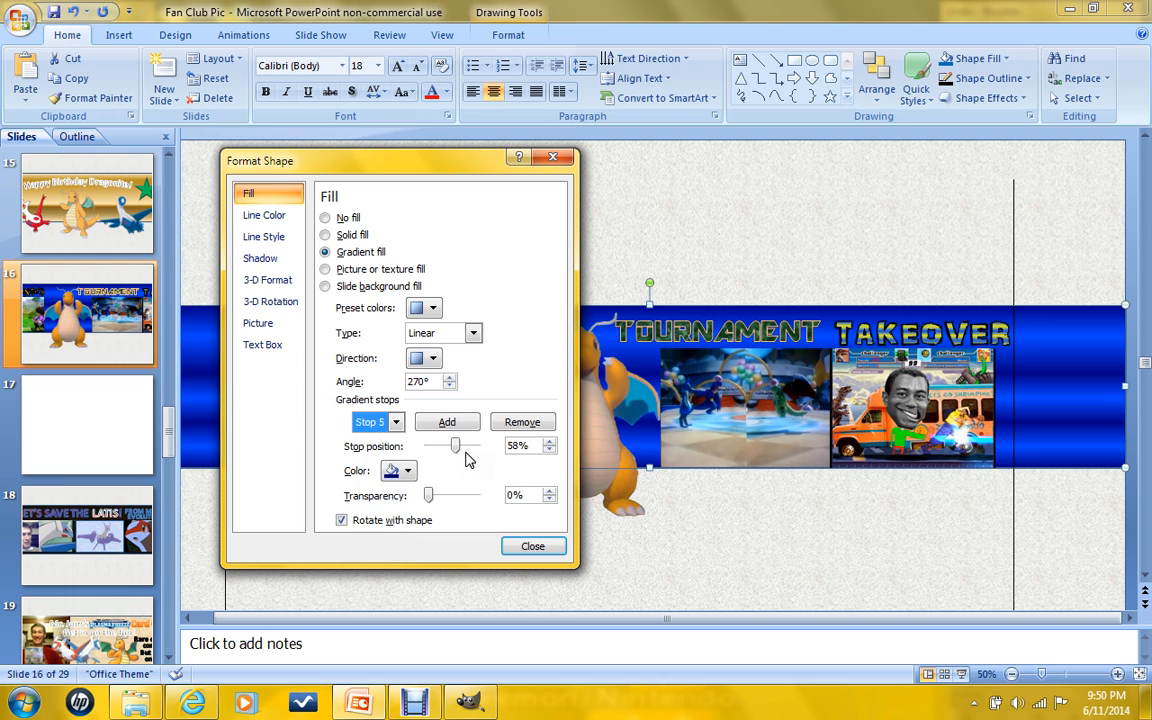
left_click_drag(455, 446, 462, 450)
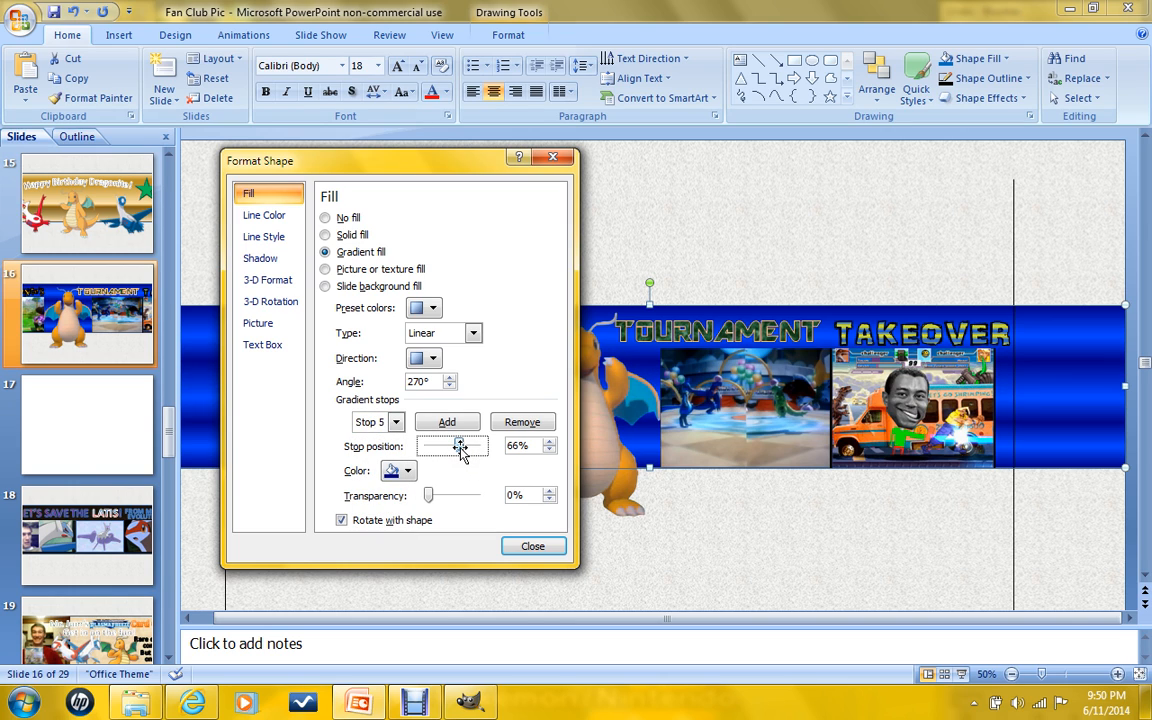
left_click(390, 422)
left_click(396, 487)
left_click_drag(446, 448, 451, 452)
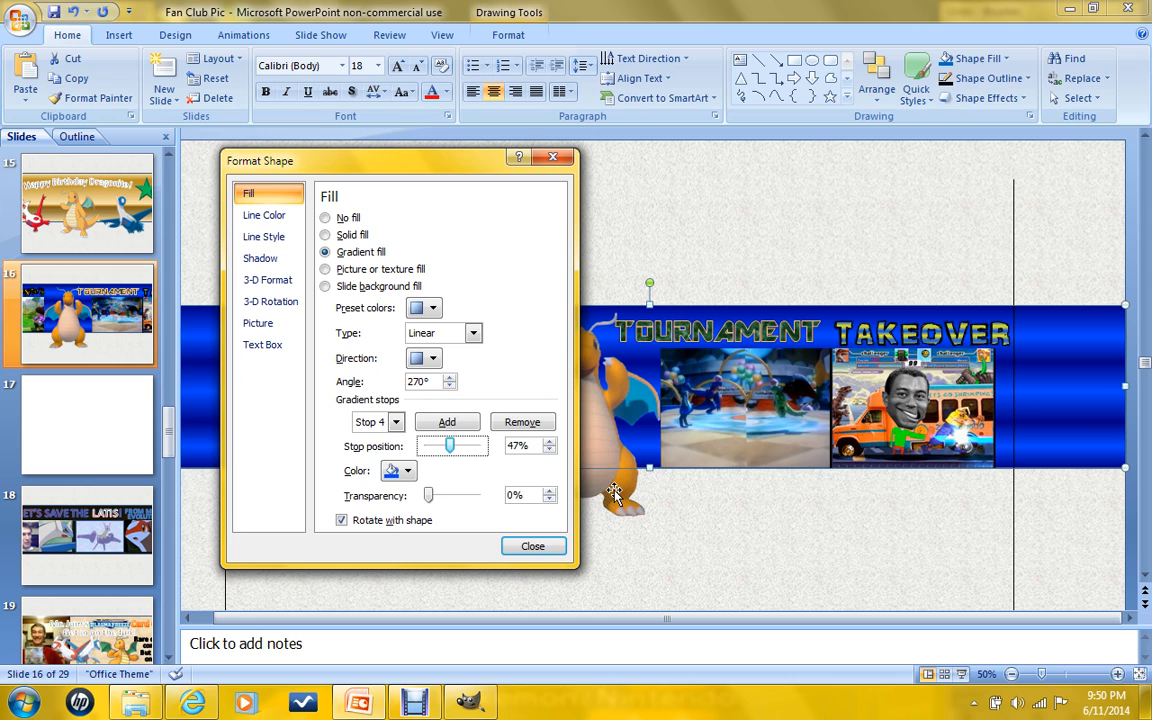
Set gradient stop 2 of the banner's fill to the standard red.
left_click(397, 423)
left_click(370, 455)
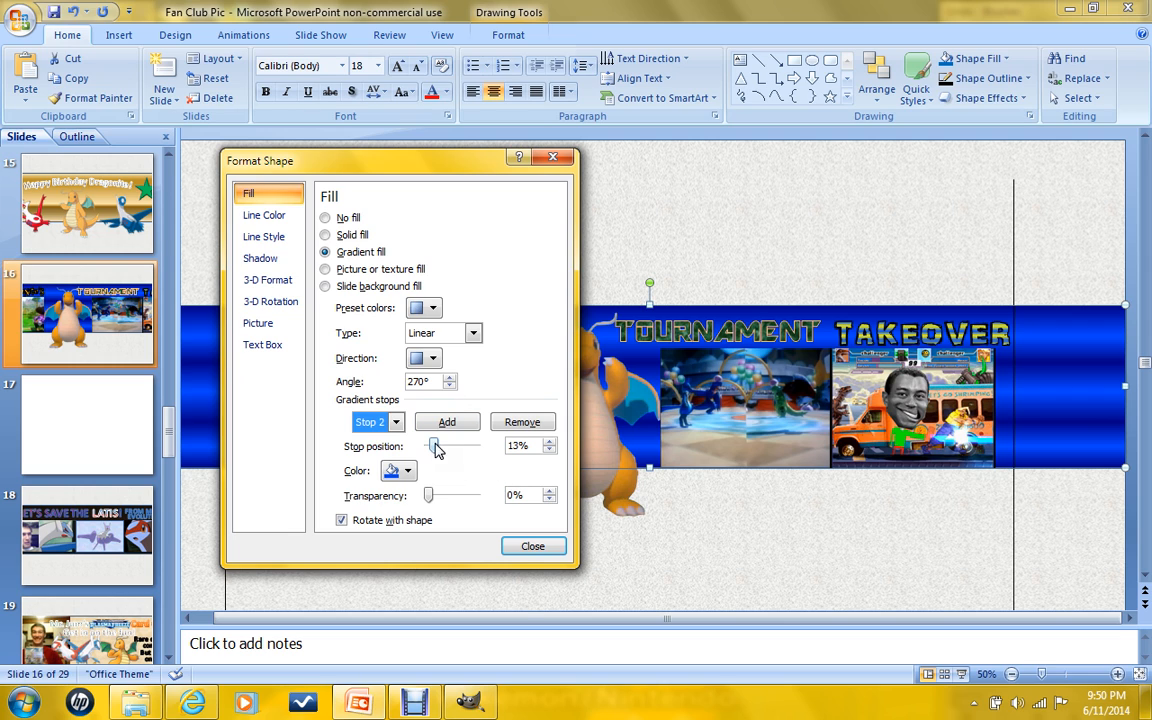
left_click(395, 478)
left_click(405, 603)
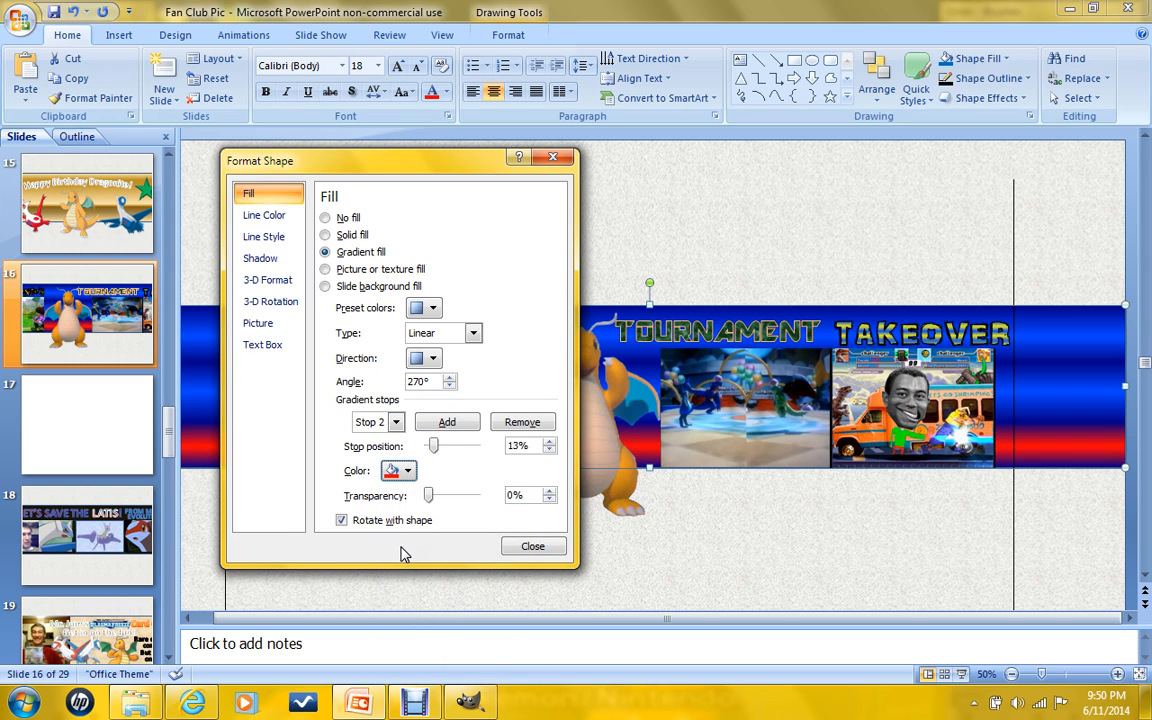
Set gradient stop 4 of the banner's fill to the standard orange.
left_click(396, 423)
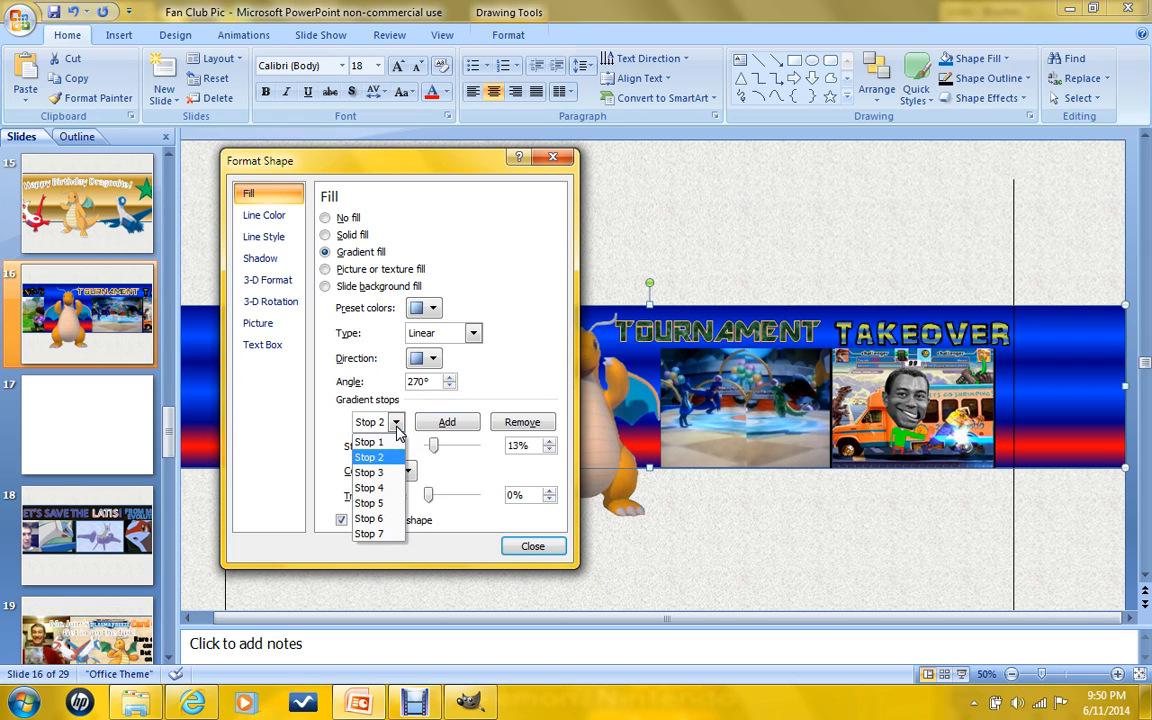
left_click(398, 457)
left_click(404, 470)
left_click(400, 470)
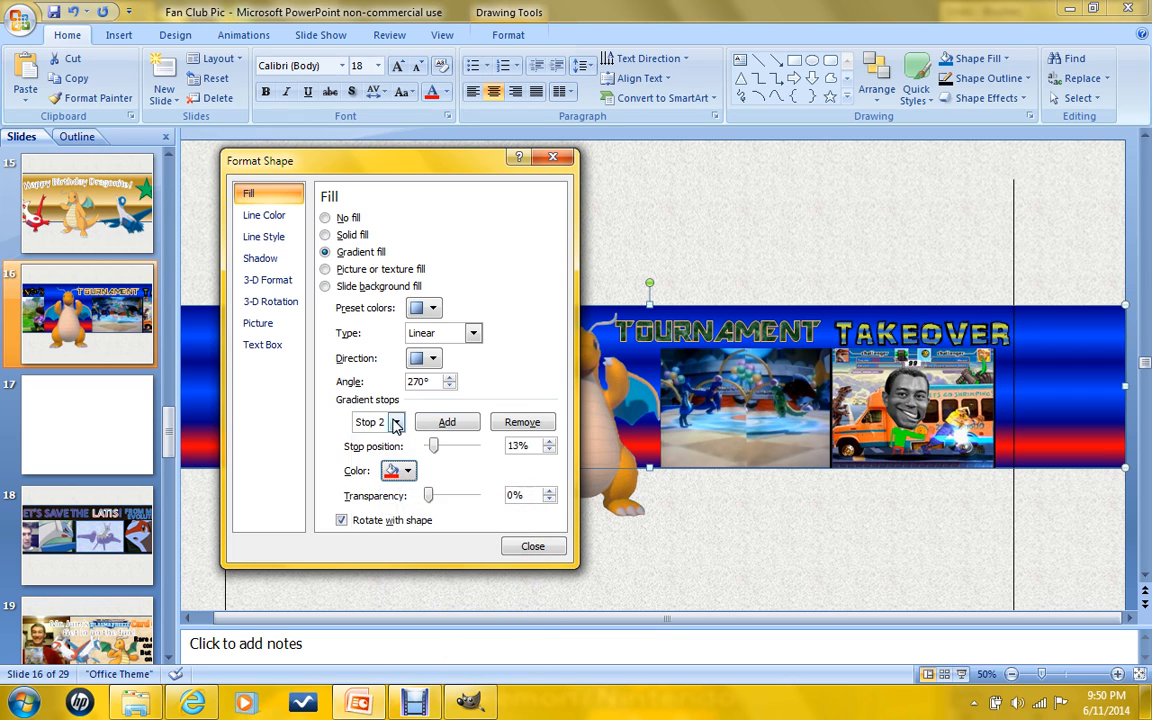
left_click(396, 423)
left_click(372, 488)
left_click(404, 471)
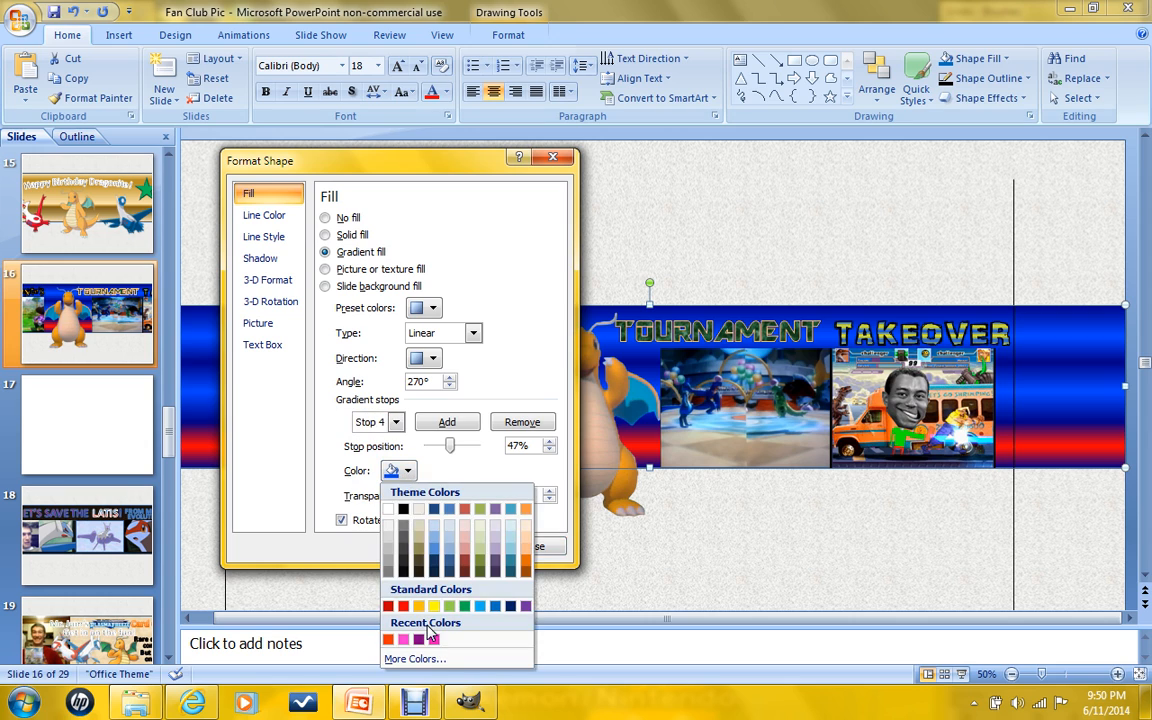
left_click(420, 607)
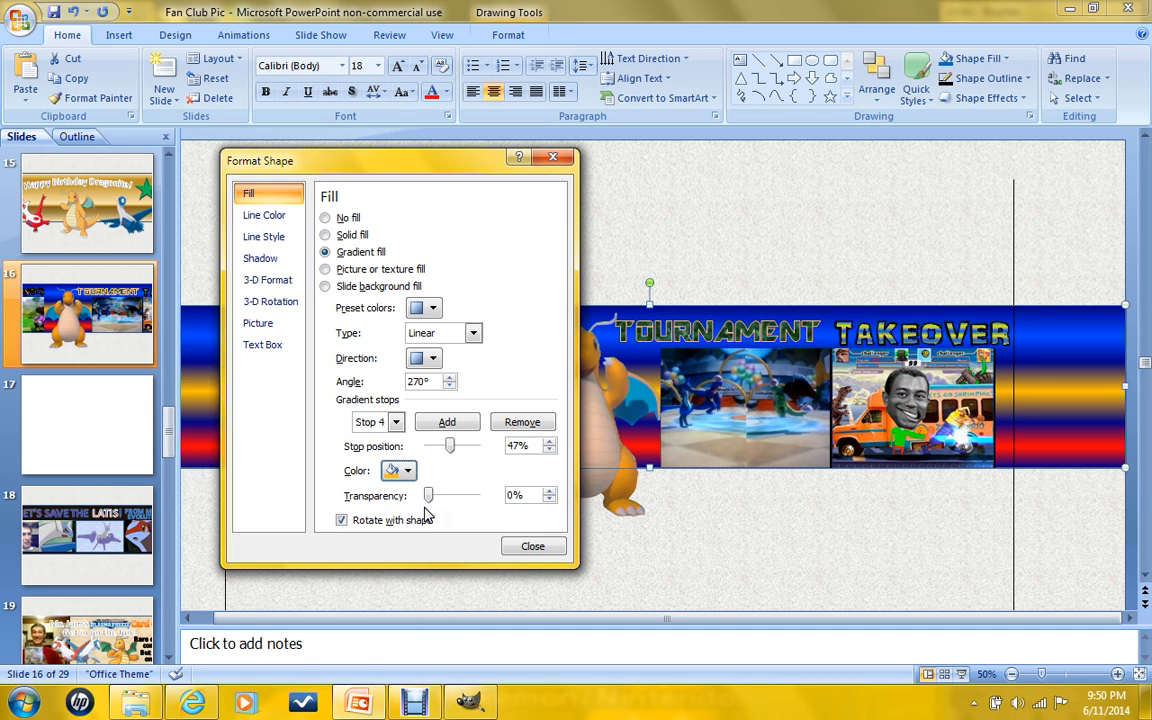
Set gradient stop 6 of the banner's fill to the standard green.
left_click(396, 423)
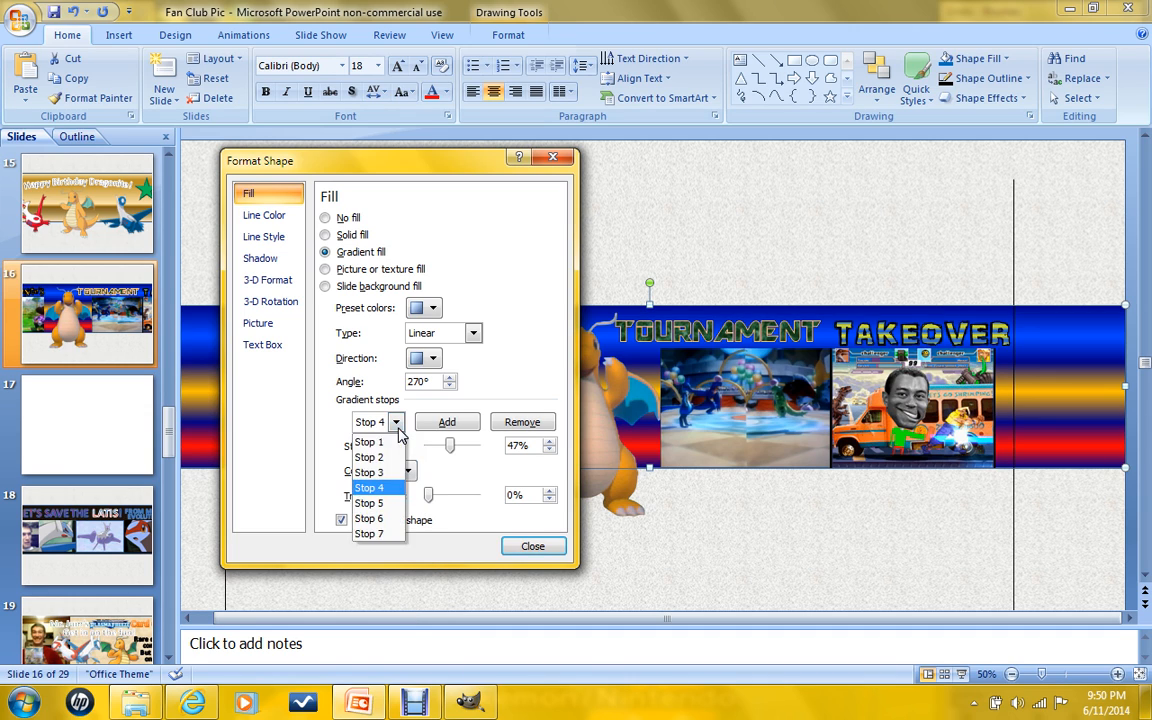
left_click(368, 518)
left_click(400, 471)
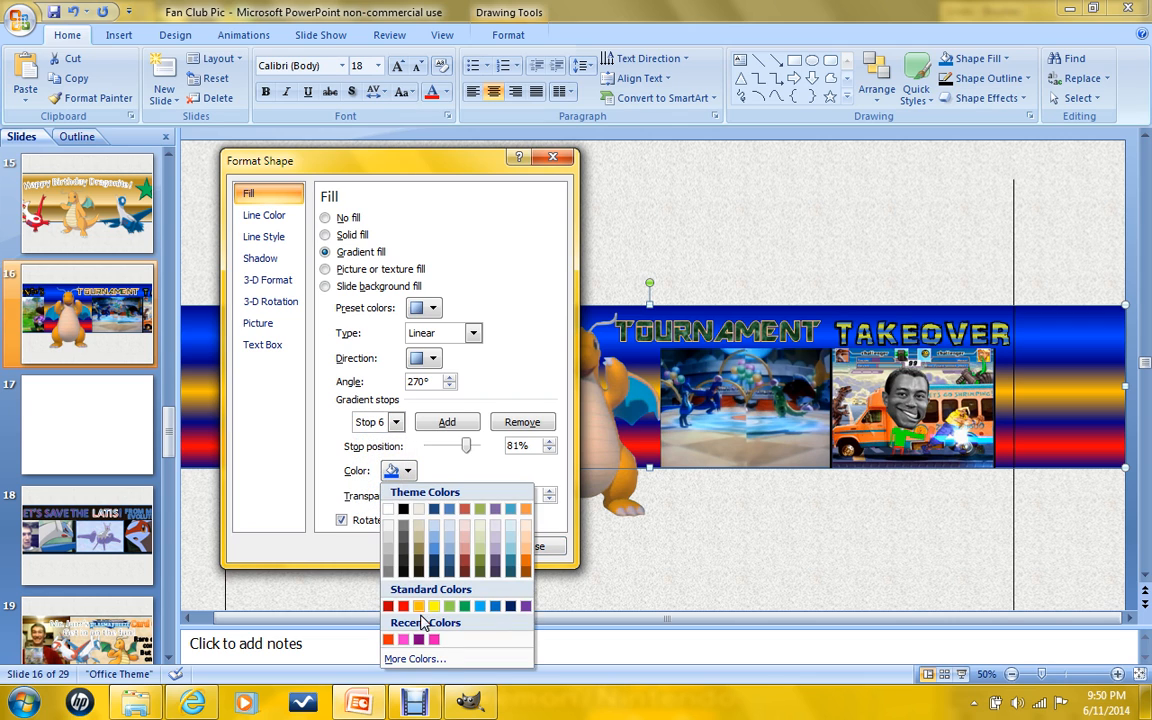
left_click(464, 607)
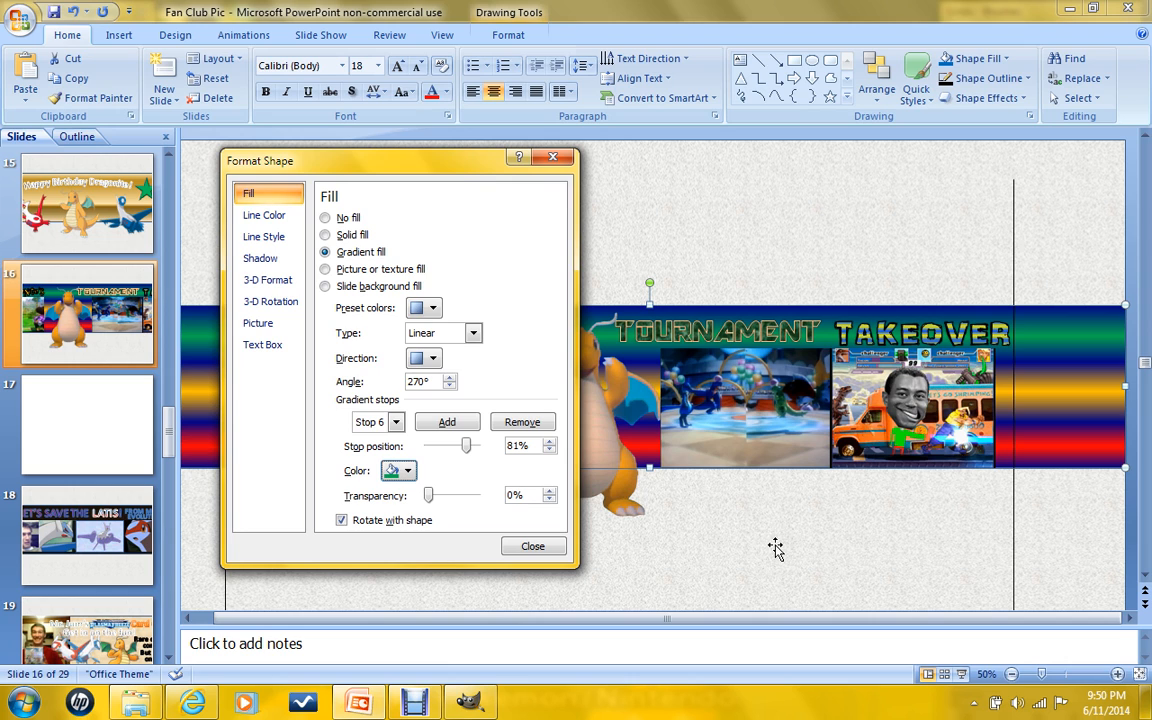
Change the banner's linear gradient direction to run from top to bottom at 90°.
left_click_drag(442, 172, 548, 566)
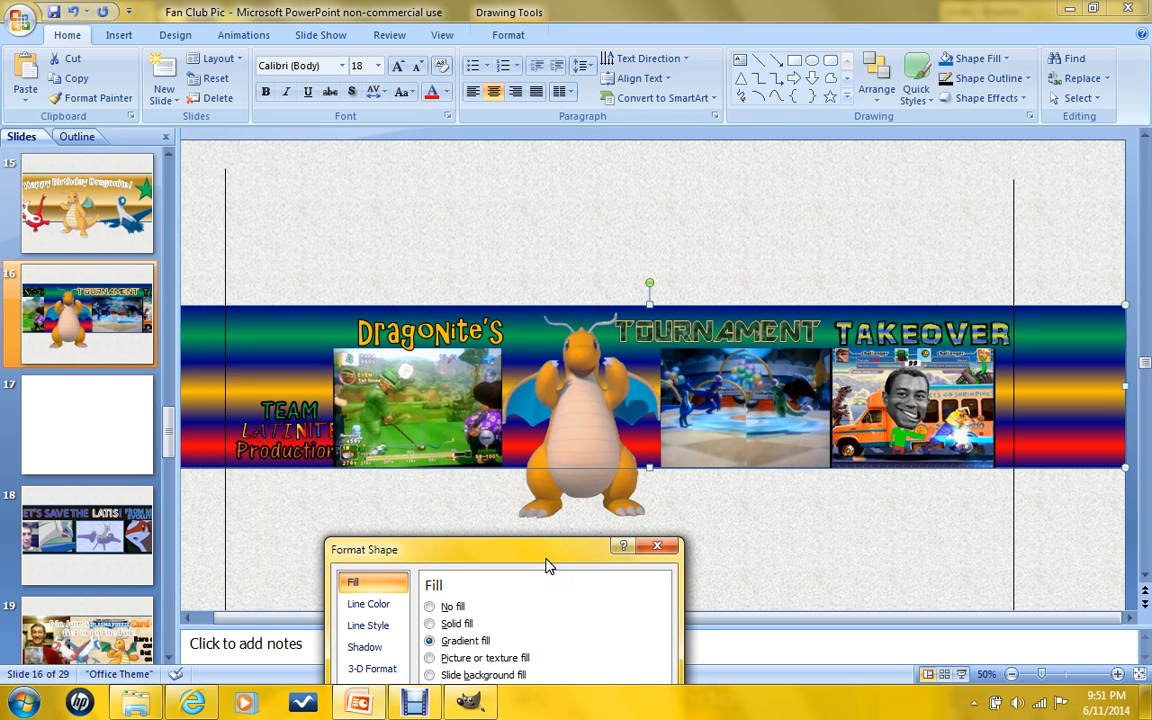
left_click_drag(548, 566, 462, 518)
left_click_drag(462, 518, 450, 234)
left_click(437, 418)
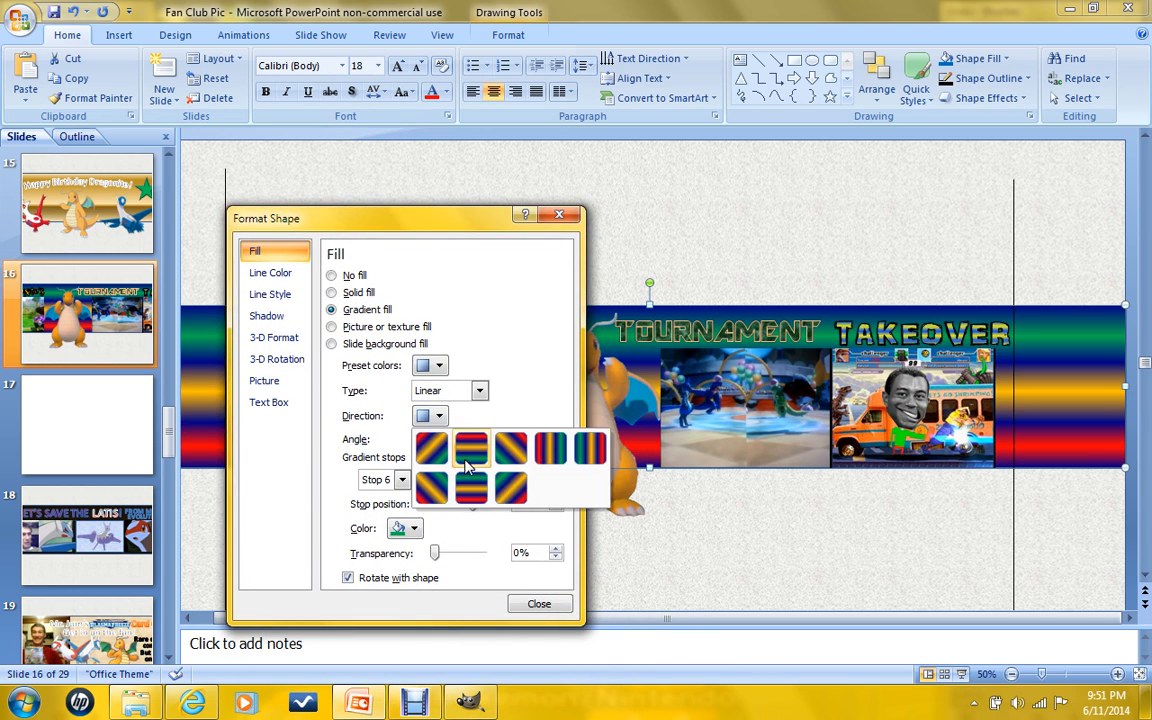
left_click(471, 487)
left_click(437, 416)
left_click(464, 458)
left_click_drag(426, 222, 374, 203)
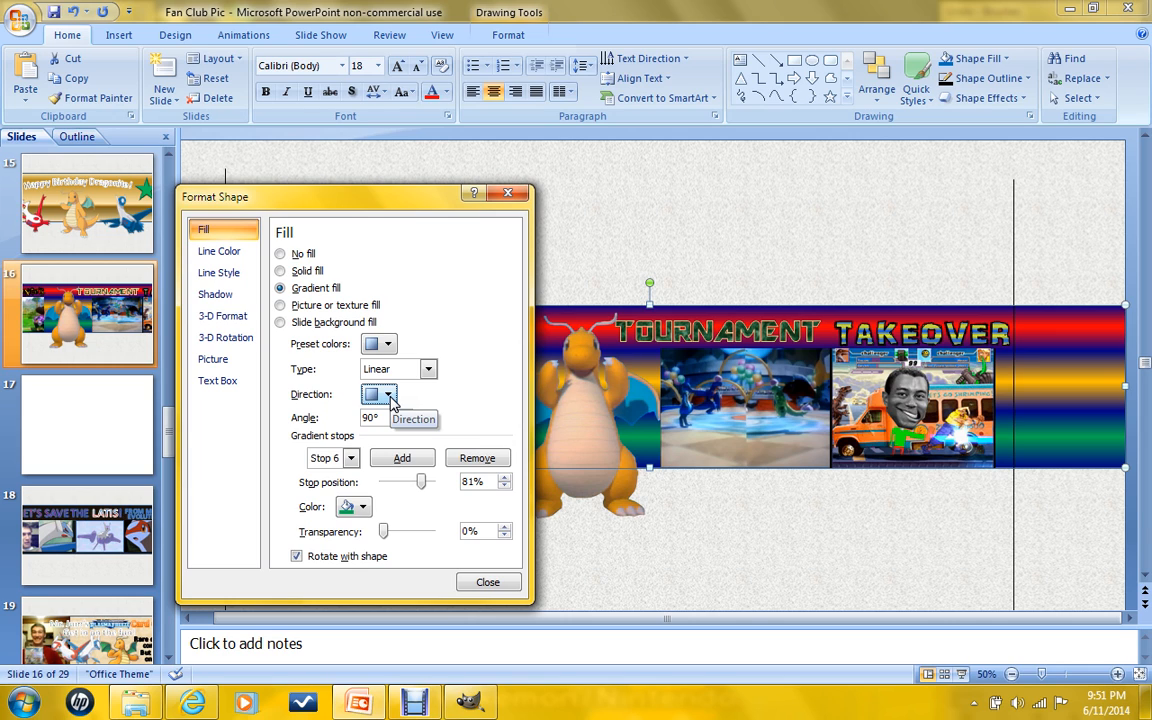
Try the standard dark blue on gradient stop 6, and settle on the standard blue.
left_click(362, 507)
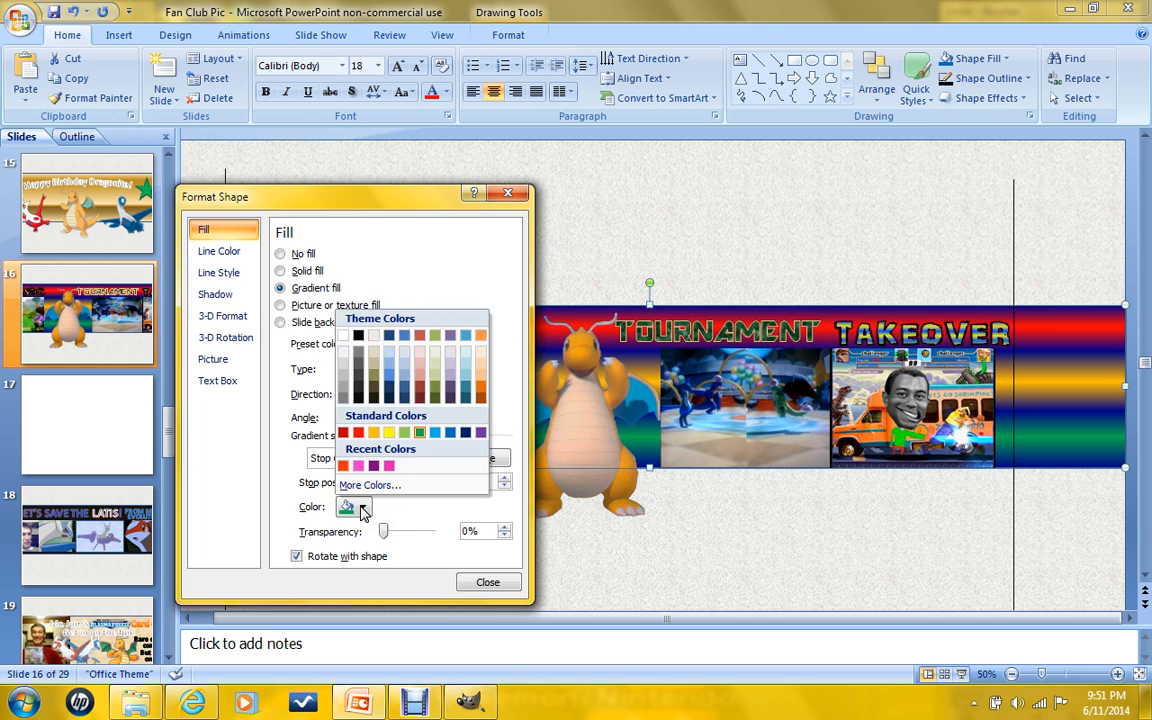
left_click(466, 432)
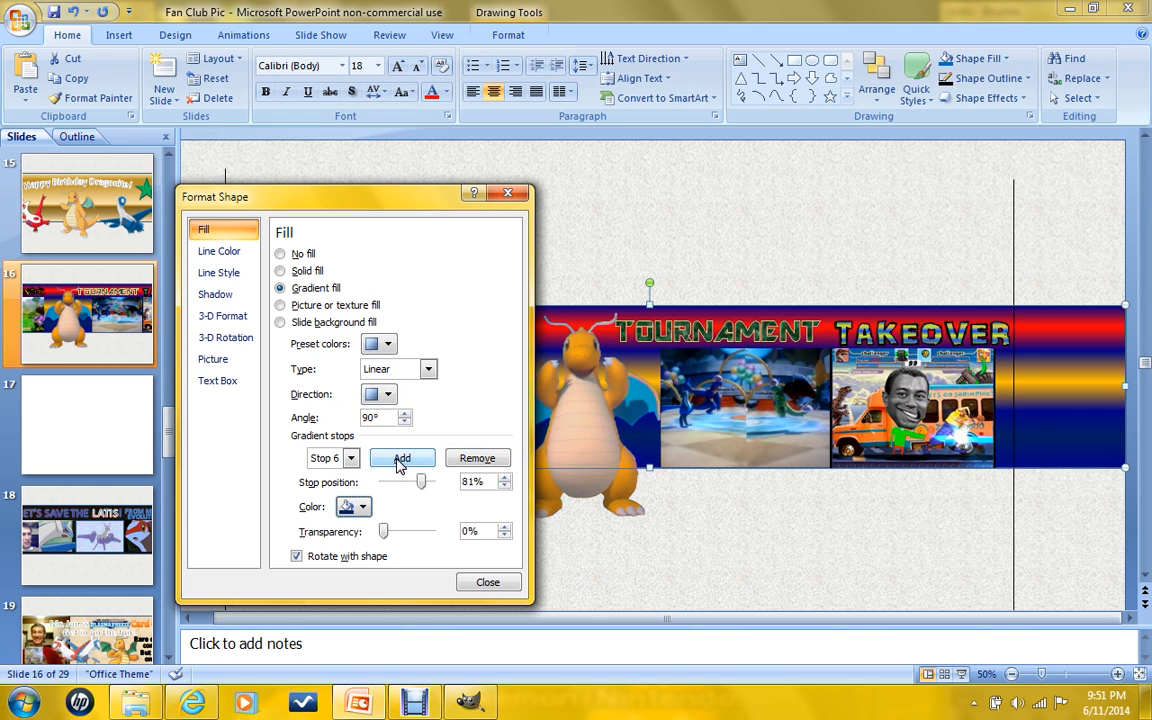
left_click(358, 507)
left_click(452, 434)
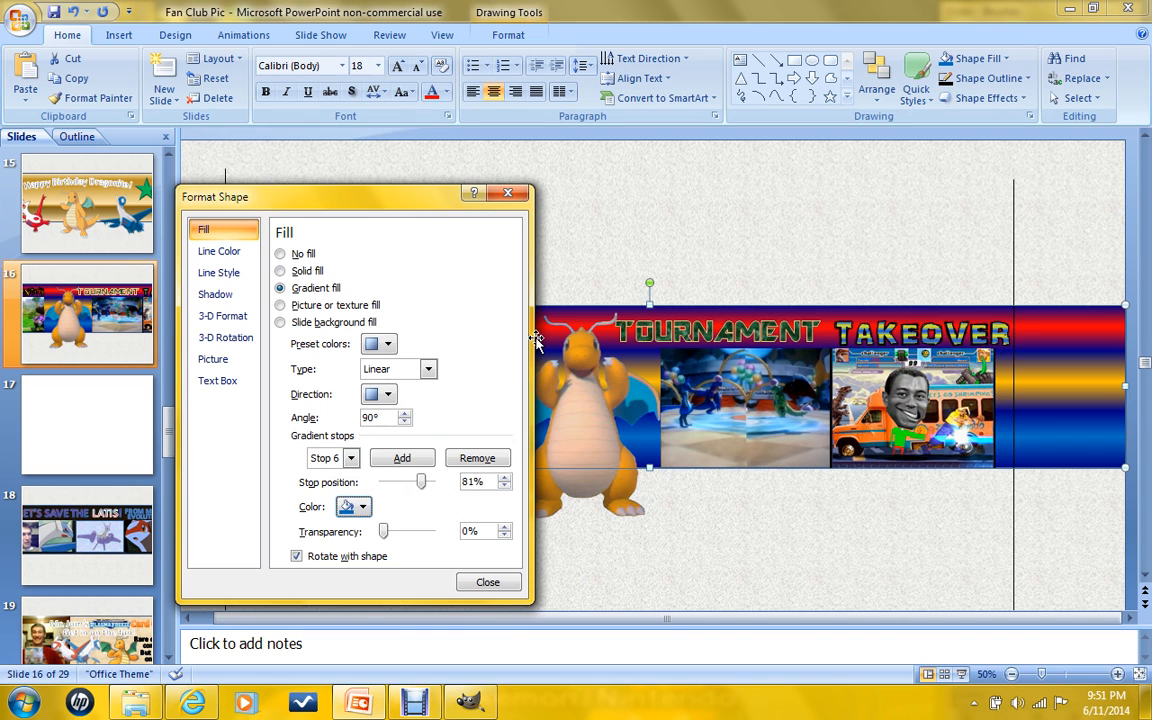
left_click(392, 347)
left_click(393, 348)
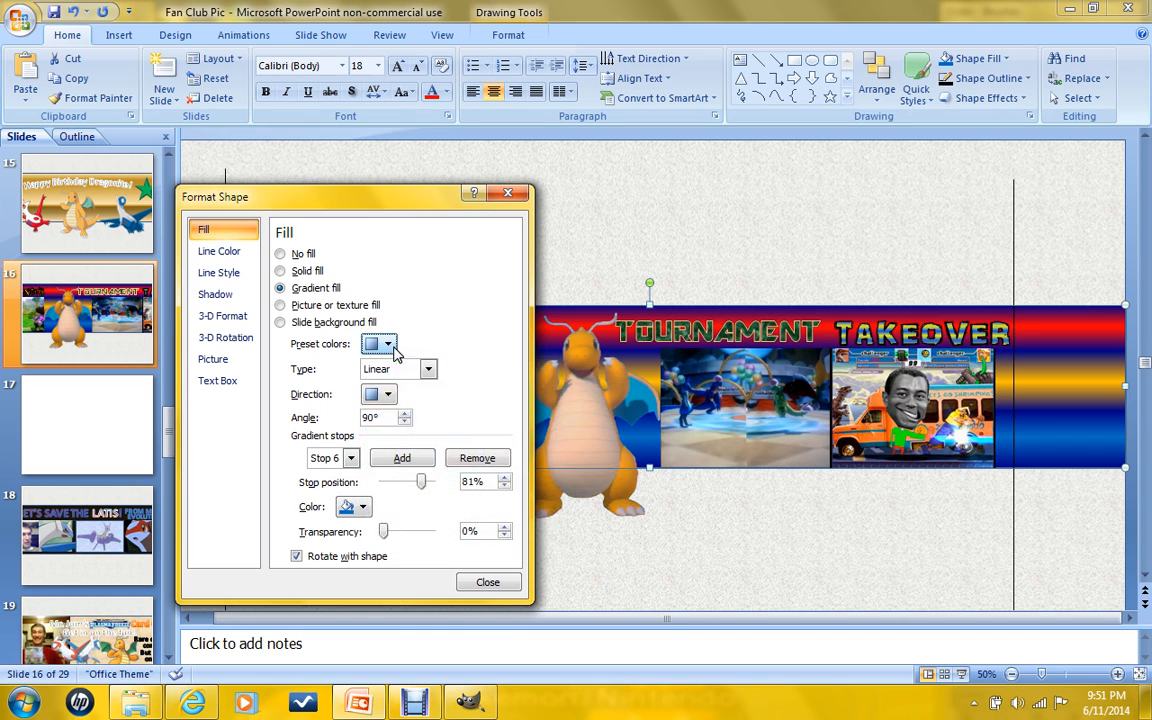
left_click(360, 507)
left_click(362, 507)
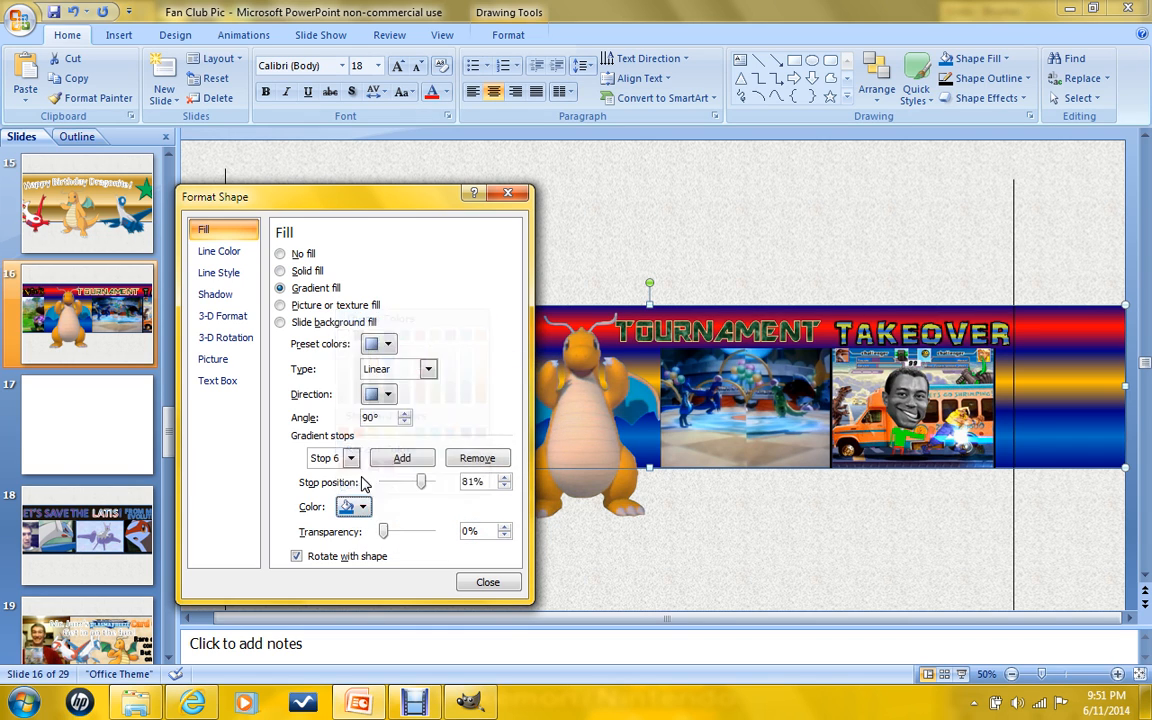
Set gradient stop 1 of the banner's fill to the black theme color.
left_click(351, 458)
left_click(326, 478)
left_click(360, 507)
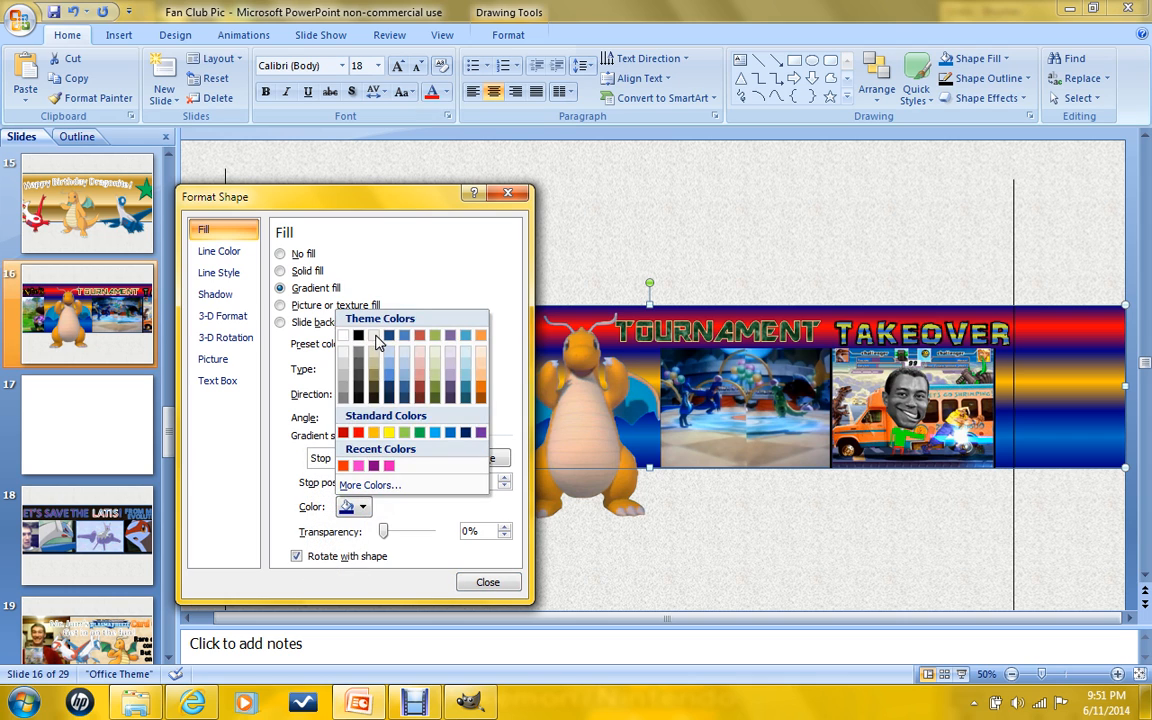
left_click(358, 345)
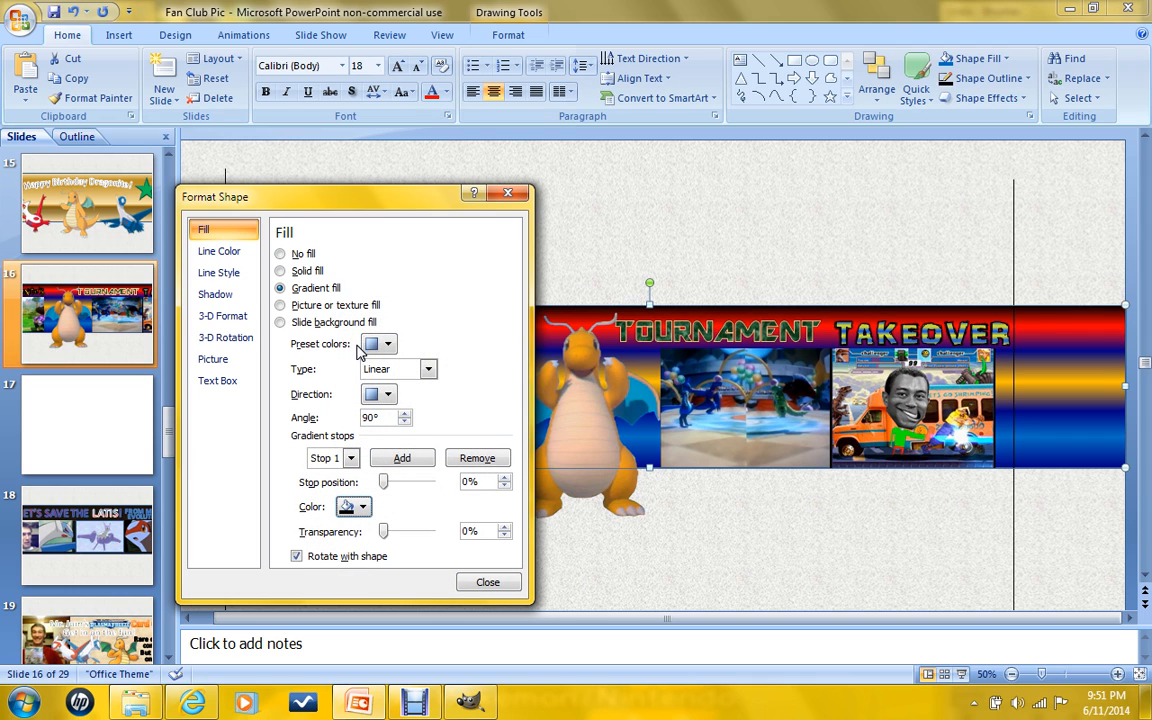
Set gradient stop 3 of the banner's fill to the black theme color.
left_click(351, 458)
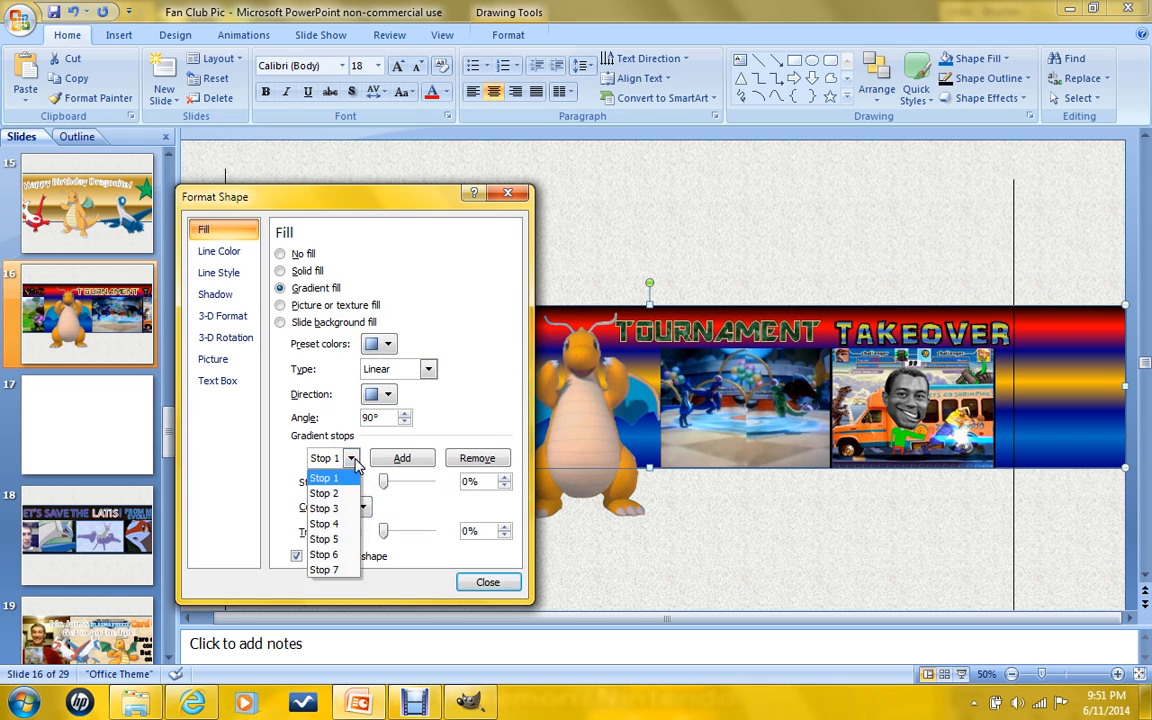
left_click(352, 510)
left_click(362, 507)
left_click(322, 306)
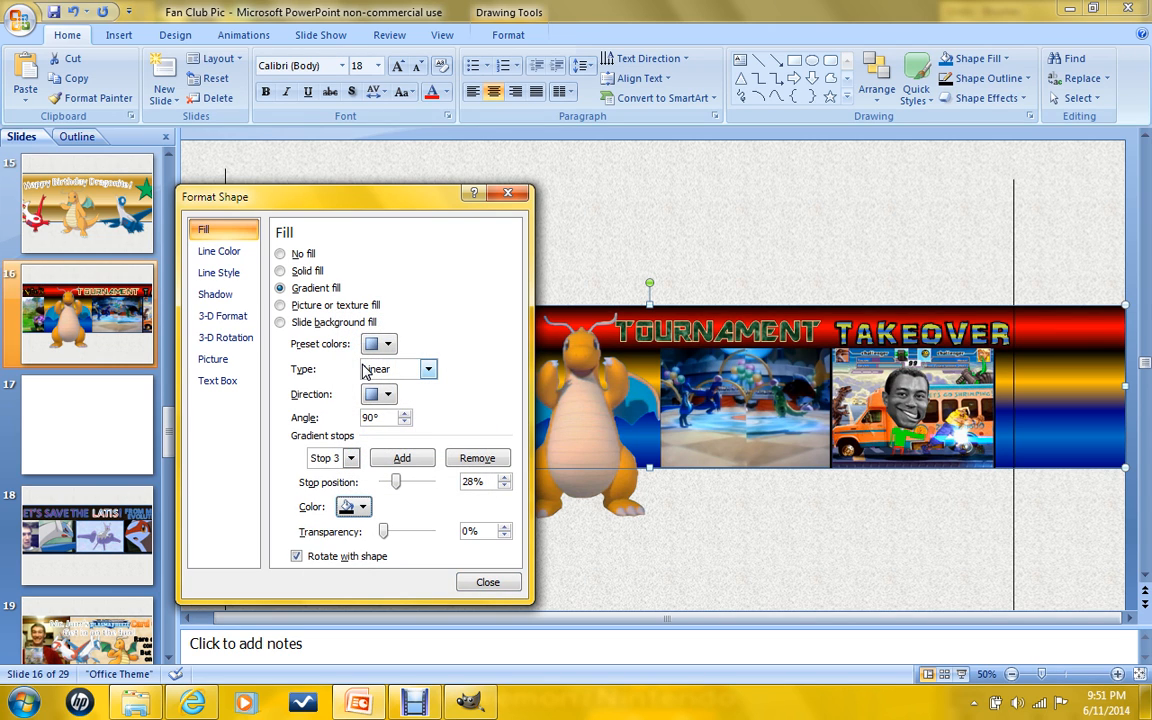
Set gradient stop 5 of the banner's fill to the black theme color.
left_click(351, 460)
left_click(360, 540)
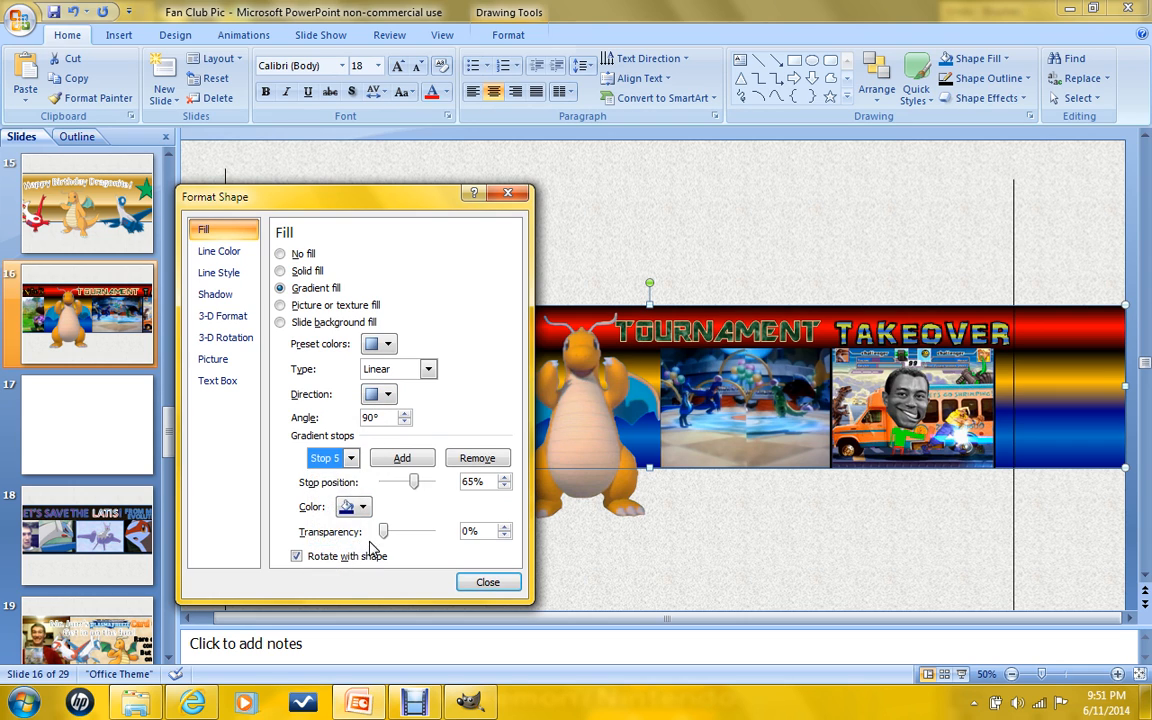
left_click(362, 507)
left_click(369, 345)
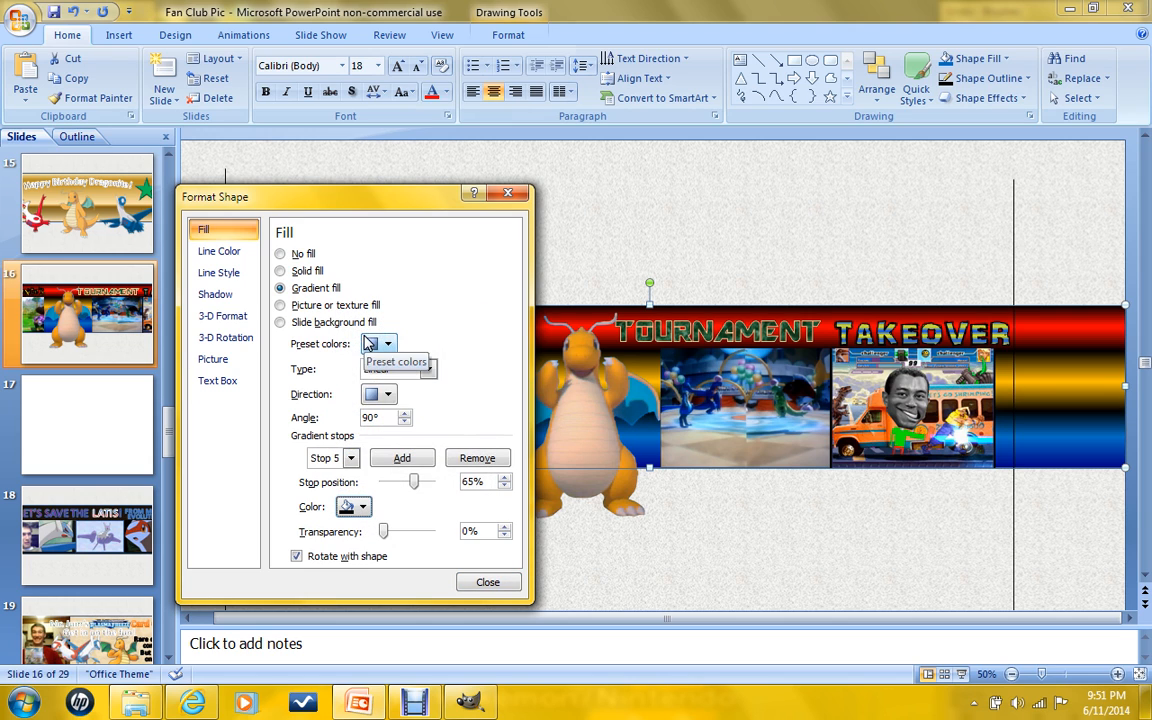
Set gradient stop 7 of the banner's fill to black and move it to the 97% position.
left_click(350, 458)
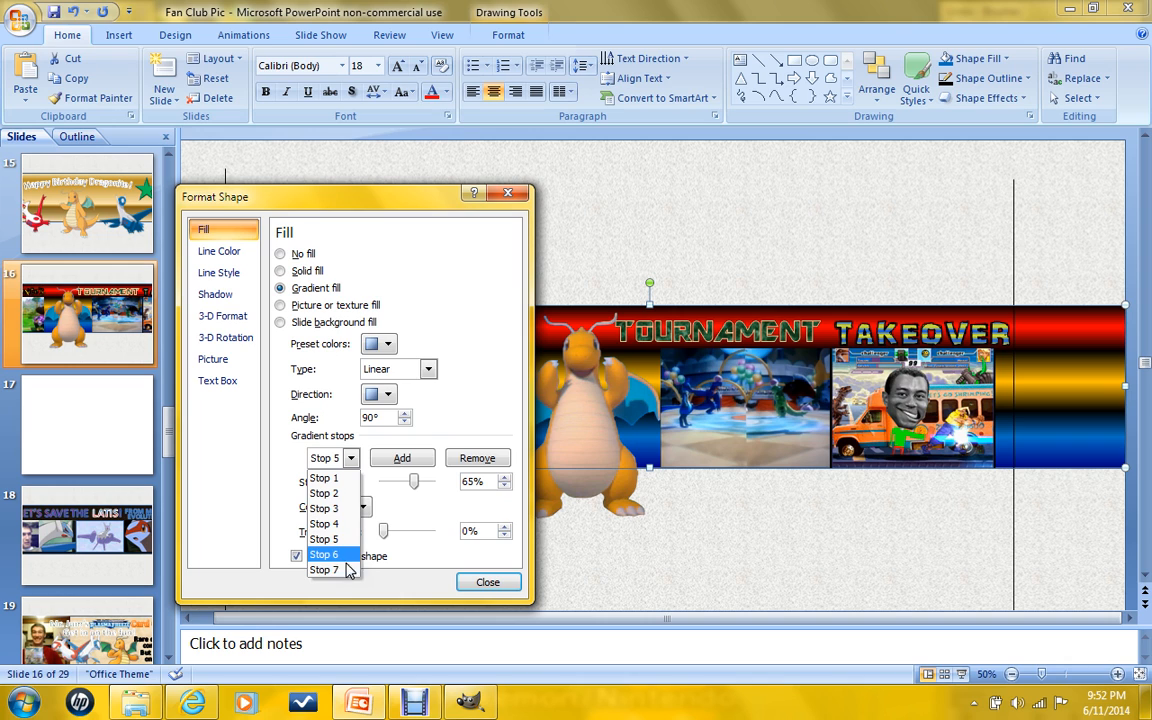
left_click(348, 569)
left_click(364, 507)
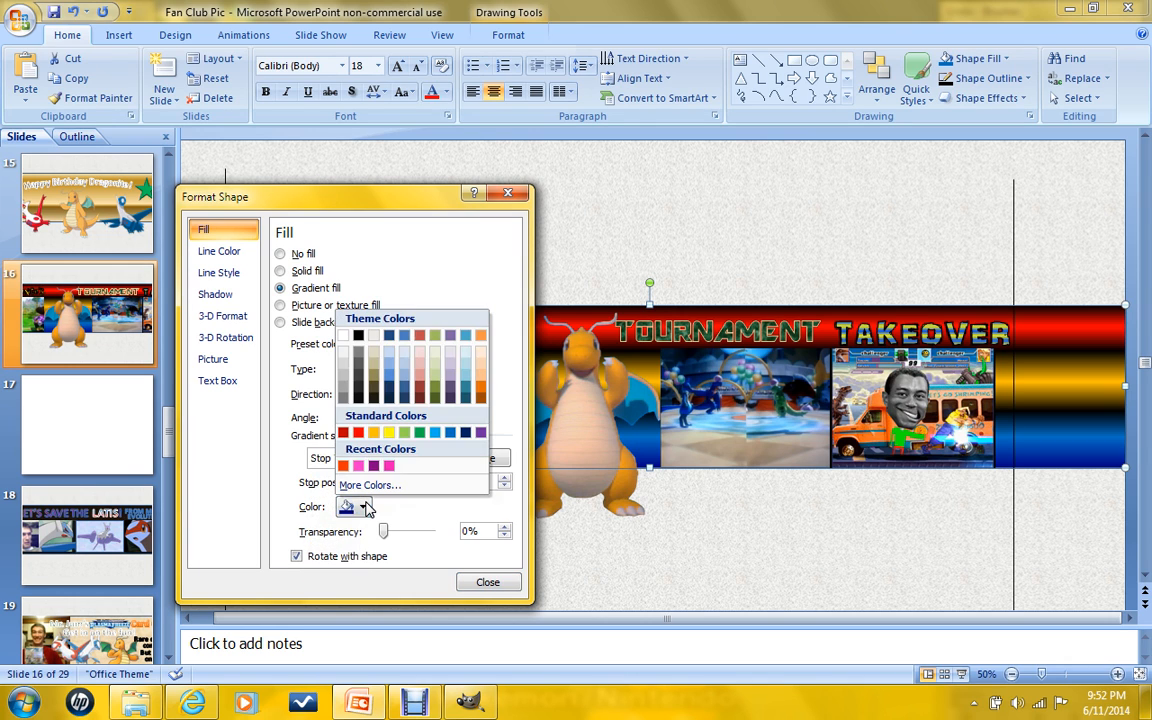
left_click(358, 335)
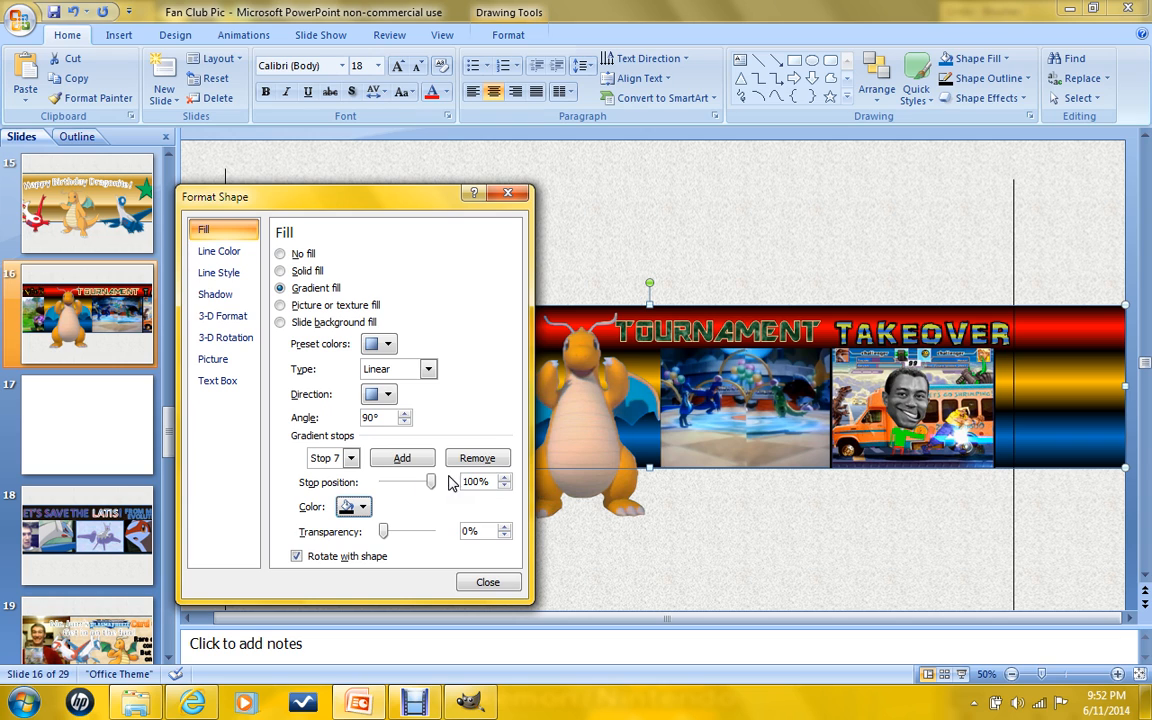
left_click_drag(431, 482, 438, 486)
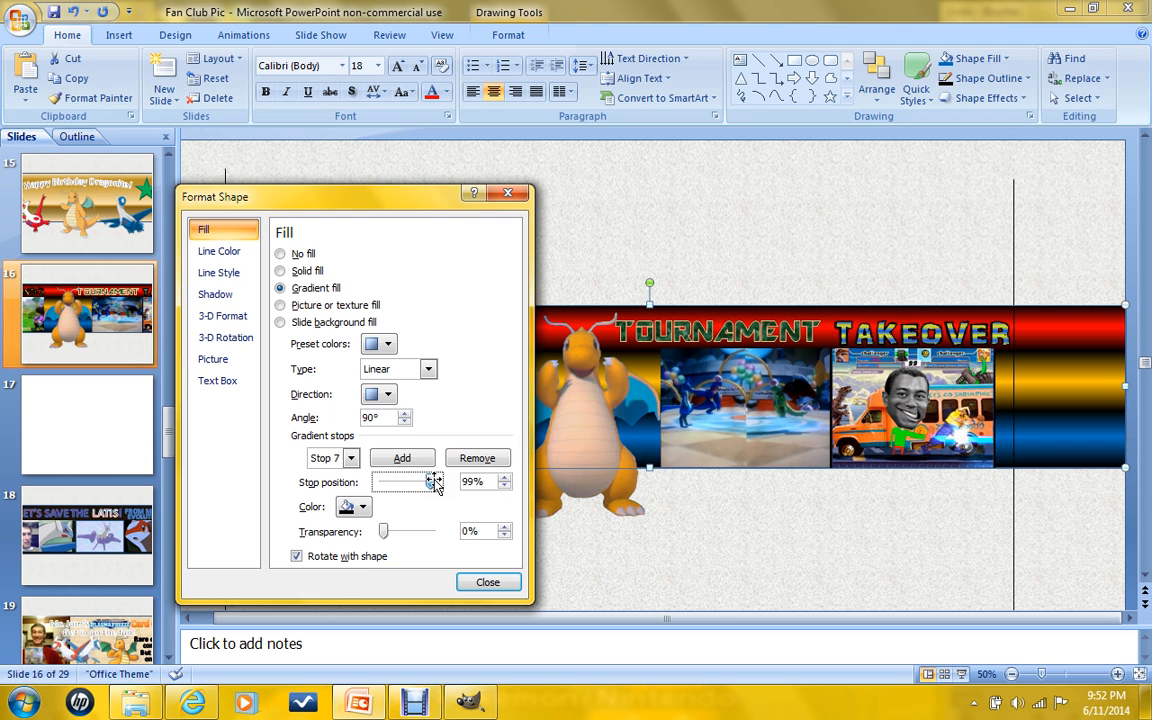
left_click_drag(435, 484, 434, 485)
Try gradient stop 6 at the 78% position, and return it to 81%.
left_click(340, 458)
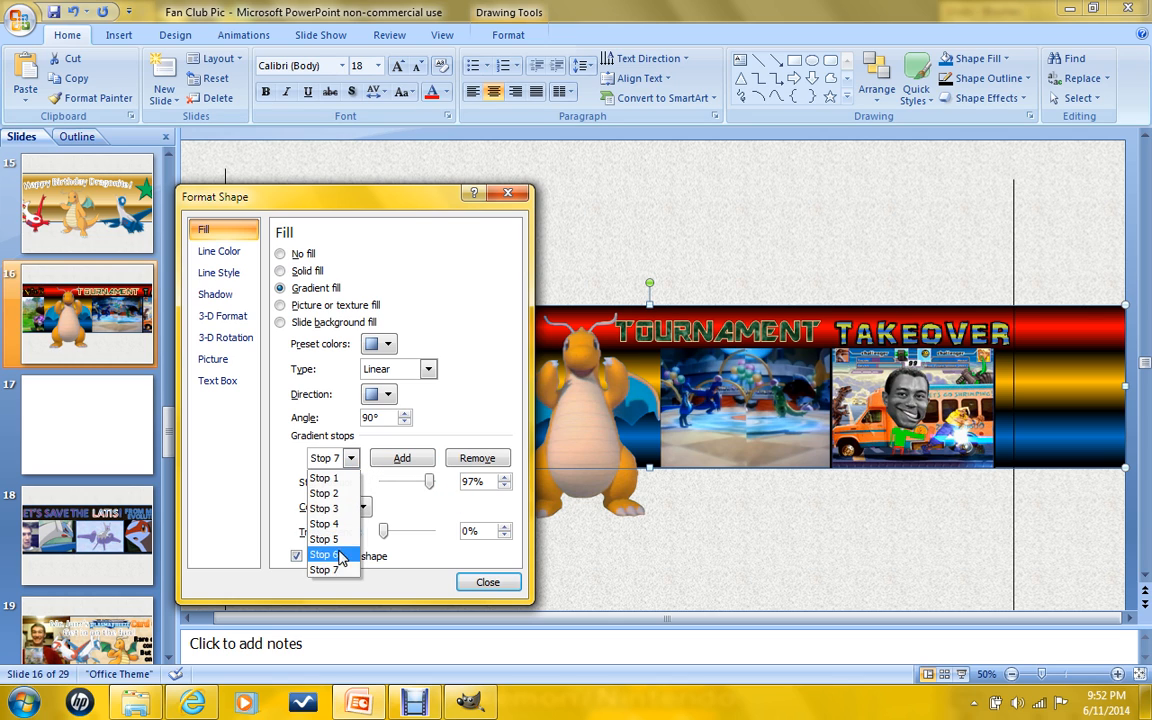
left_click(324, 554)
left_click(505, 487)
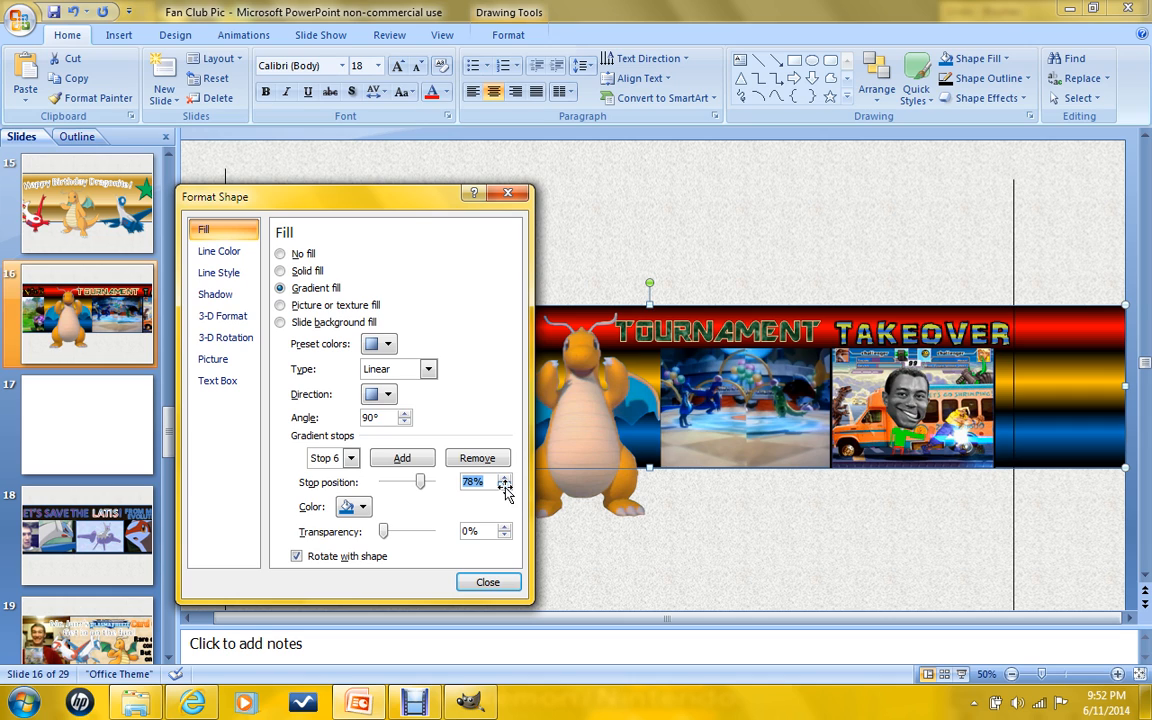
double_click(506, 479)
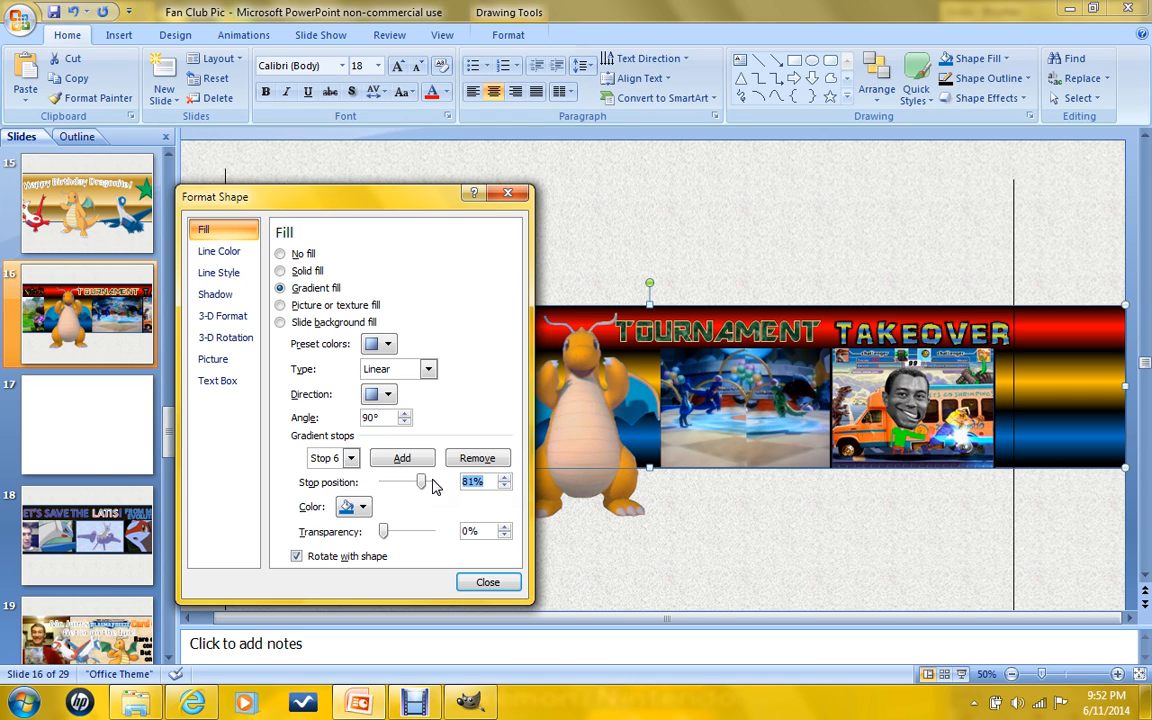
Try gradient stop 5 of the banner's fill at the 69% position.
left_click(345, 459)
left_click(326, 539)
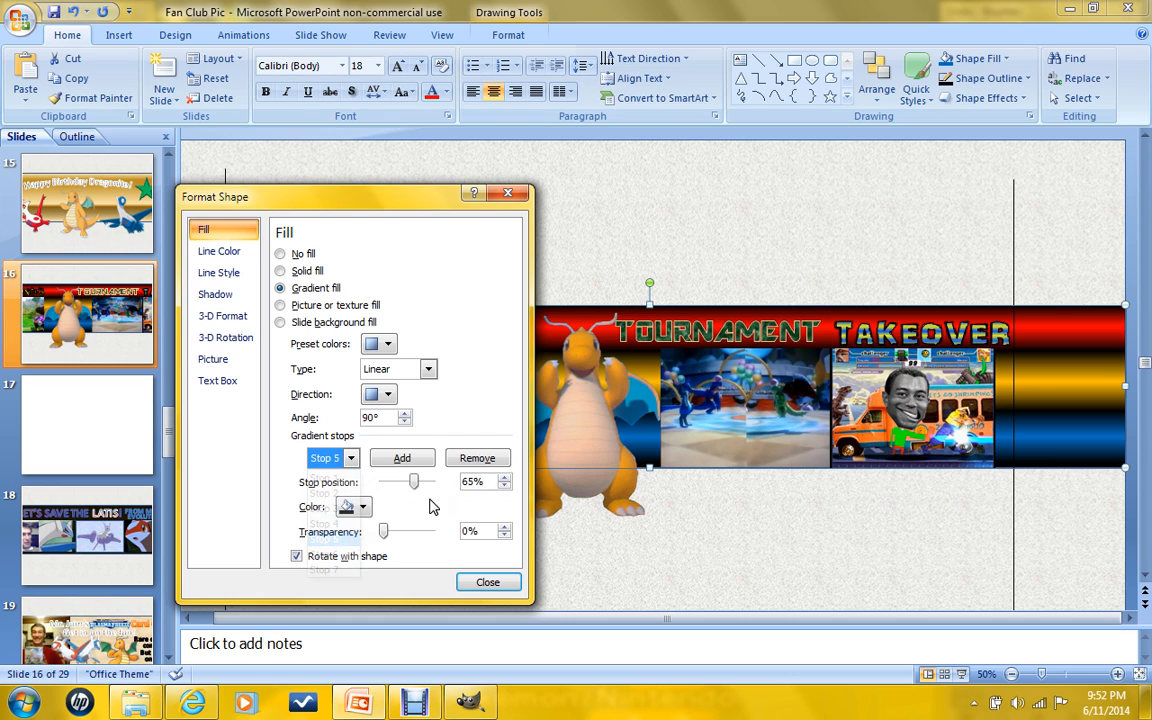
left_click(505, 487)
double_click(505, 481)
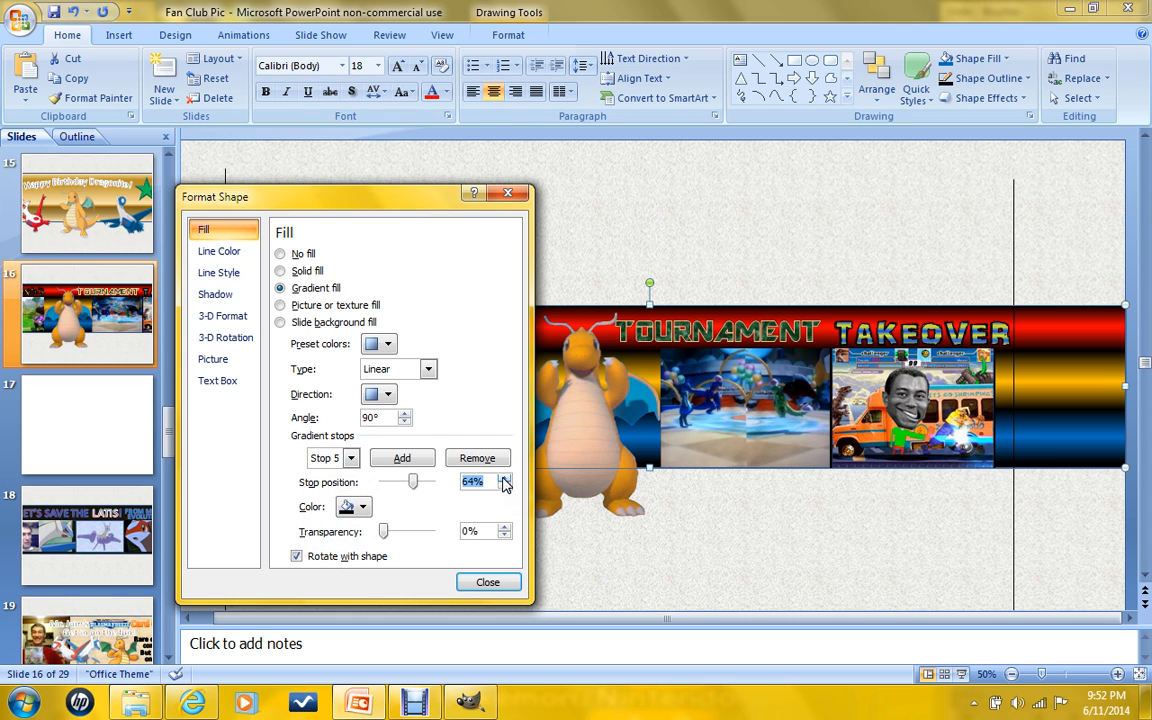
double_click(505, 481)
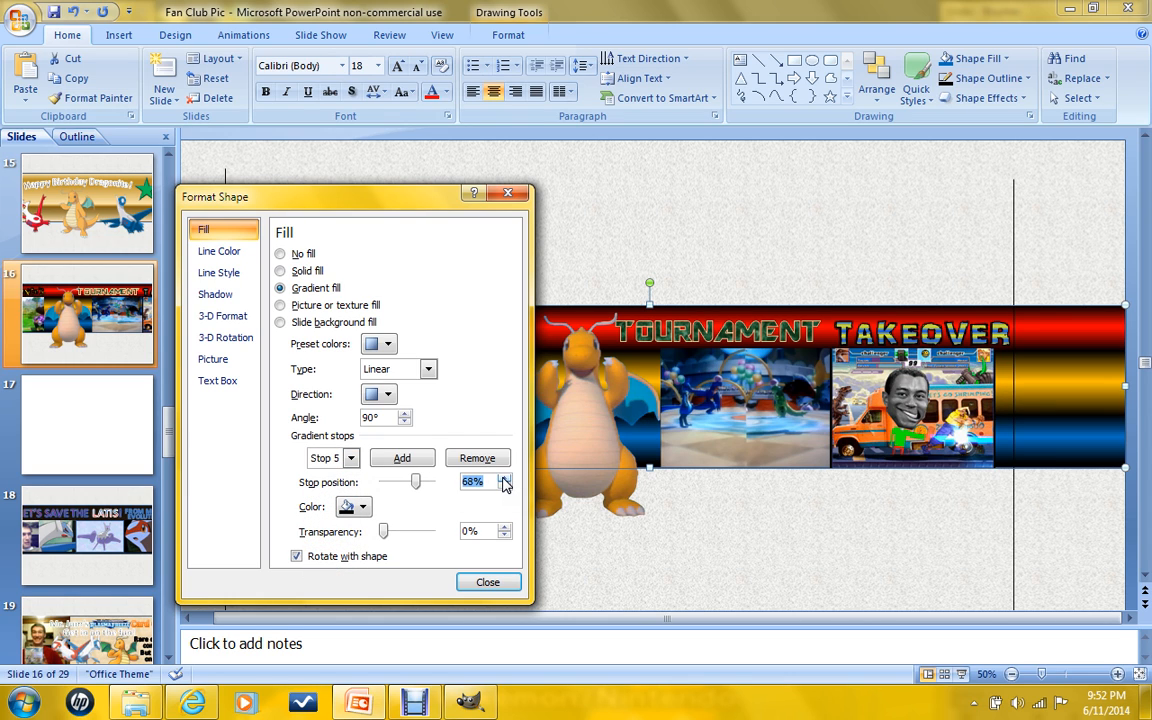
Add a black gradient stop after stop 5 and place it at the 72% position.
left_click(402, 458)
left_click(506, 481)
left_click(506, 479)
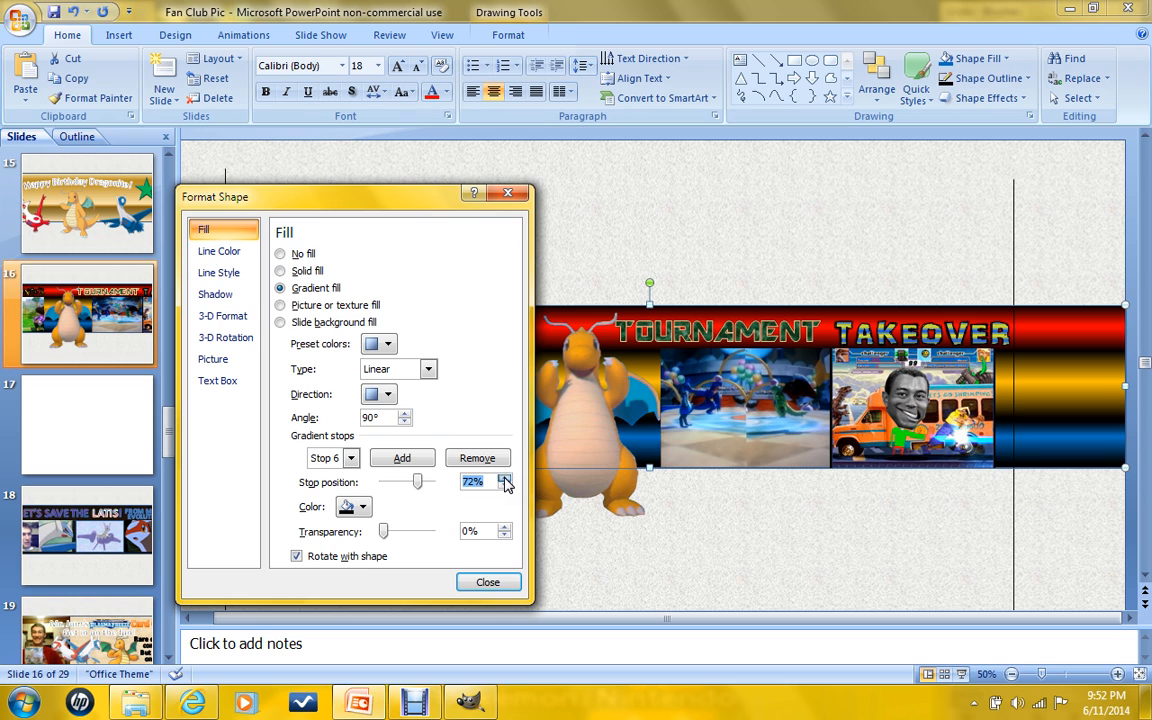
Move the blue gradient stop 7 of the banner's fill to the 84% position.
left_click(350, 458)
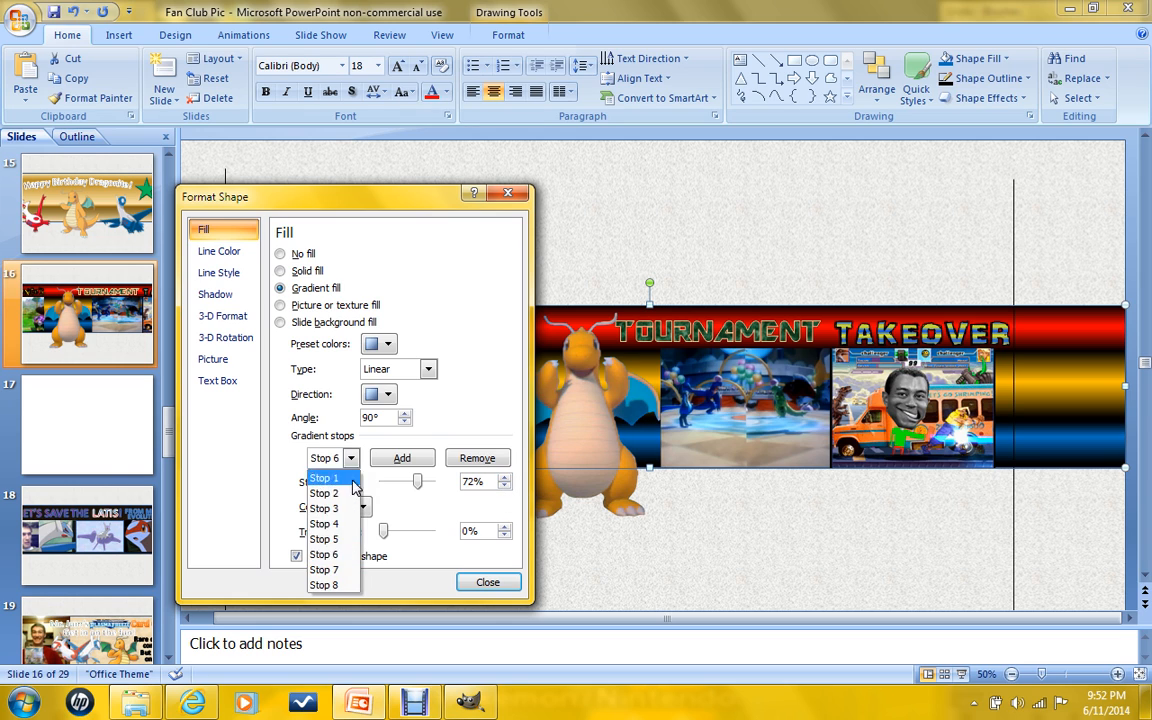
left_click(348, 585)
left_click(322, 460)
left_click(340, 570)
left_click(505, 486)
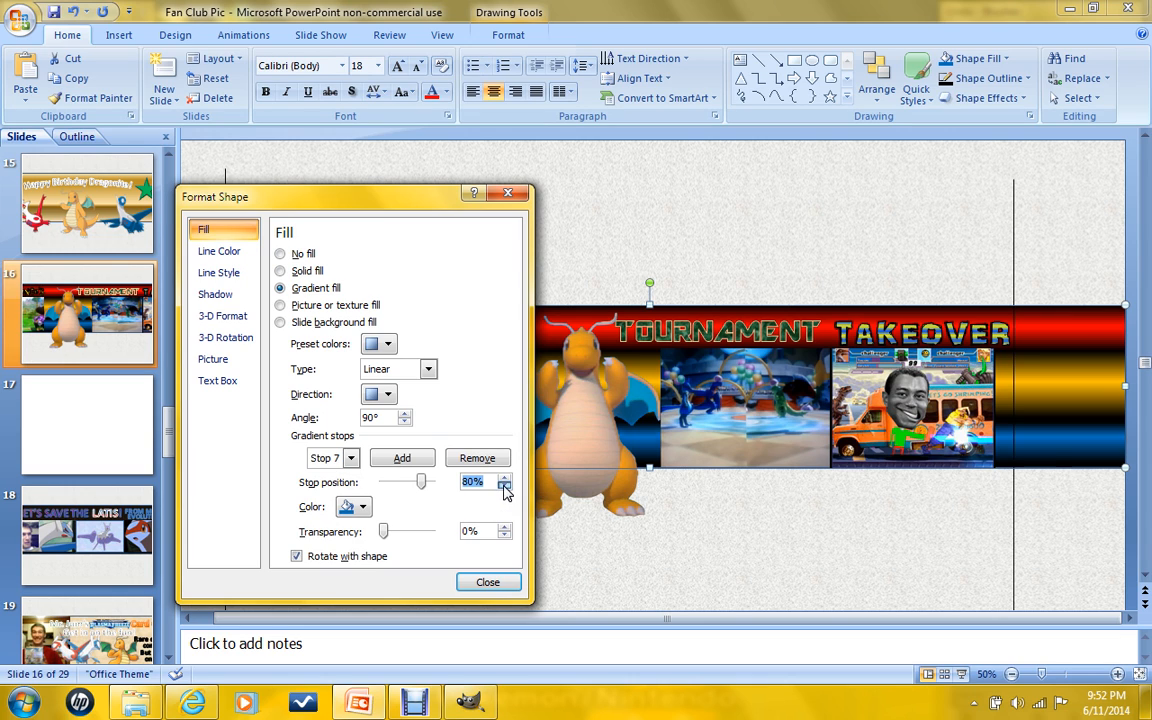
left_click(505, 478)
left_click(505, 478)
left_click(505, 478)
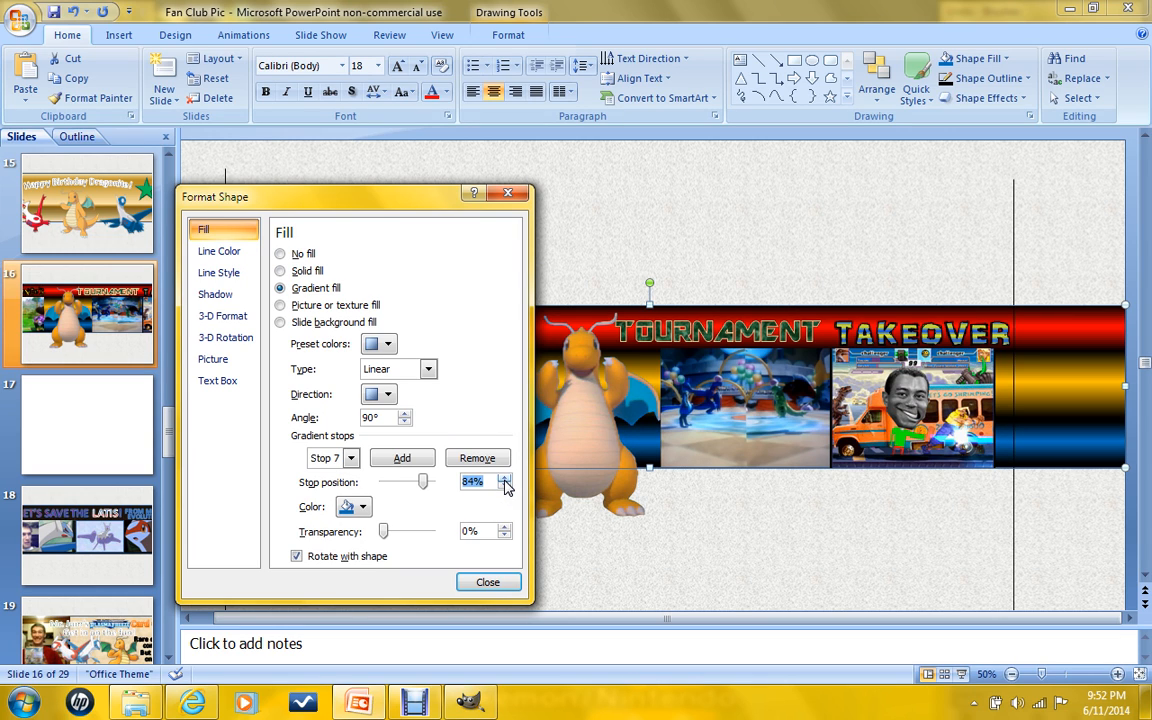
Set the position of the banner's gradient stop 5 to 65%.
left_click(340, 458)
left_click(330, 540)
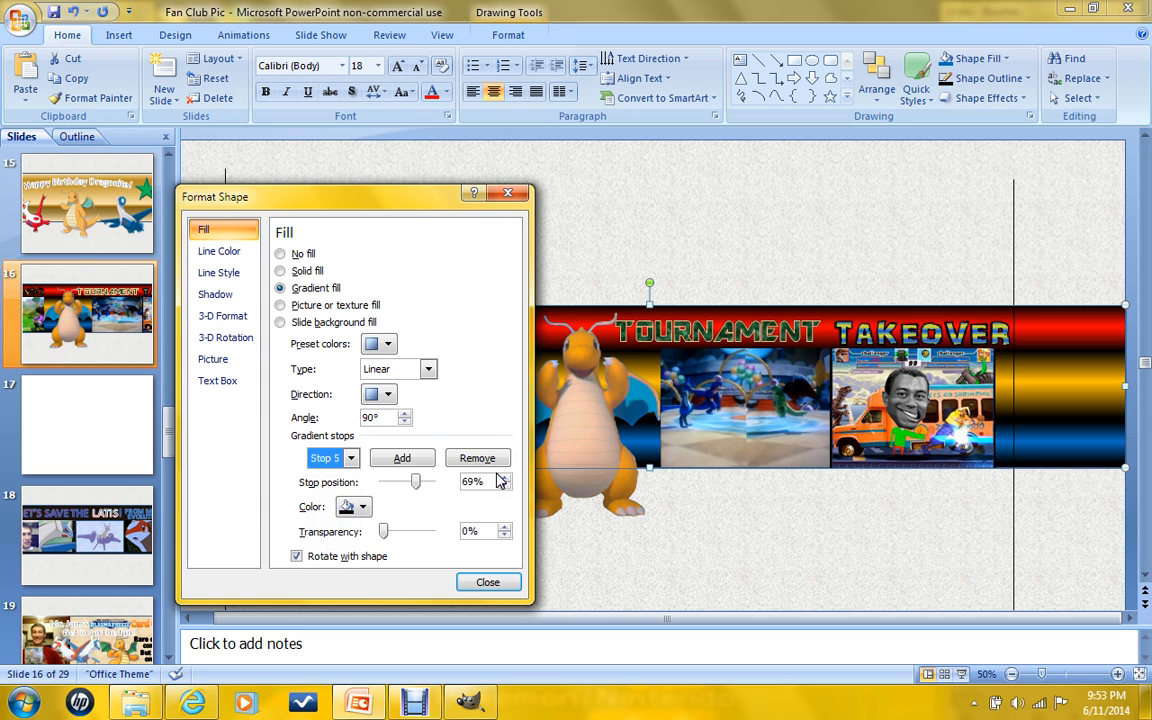
left_click(505, 486)
left_click(505, 486)
left_click(505, 486)
left_click(505, 486)
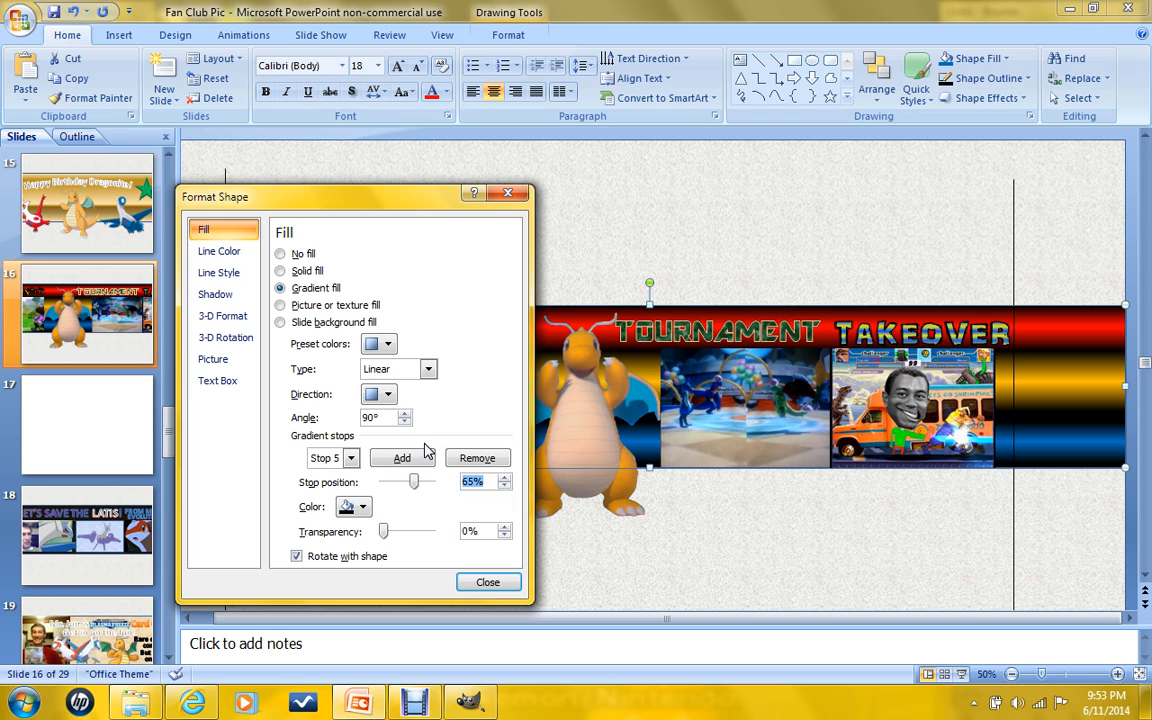
Move the orange gradient stop 4 of the banner's fill to the 48% position.
left_click(350, 458)
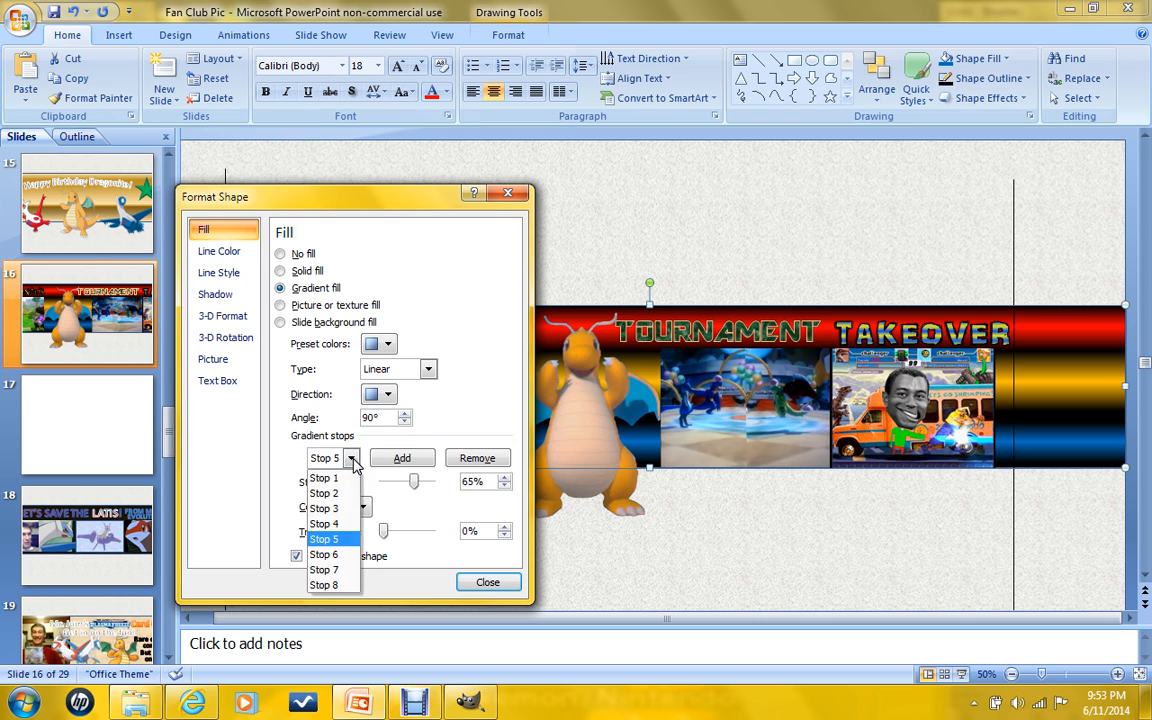
left_click(345, 525)
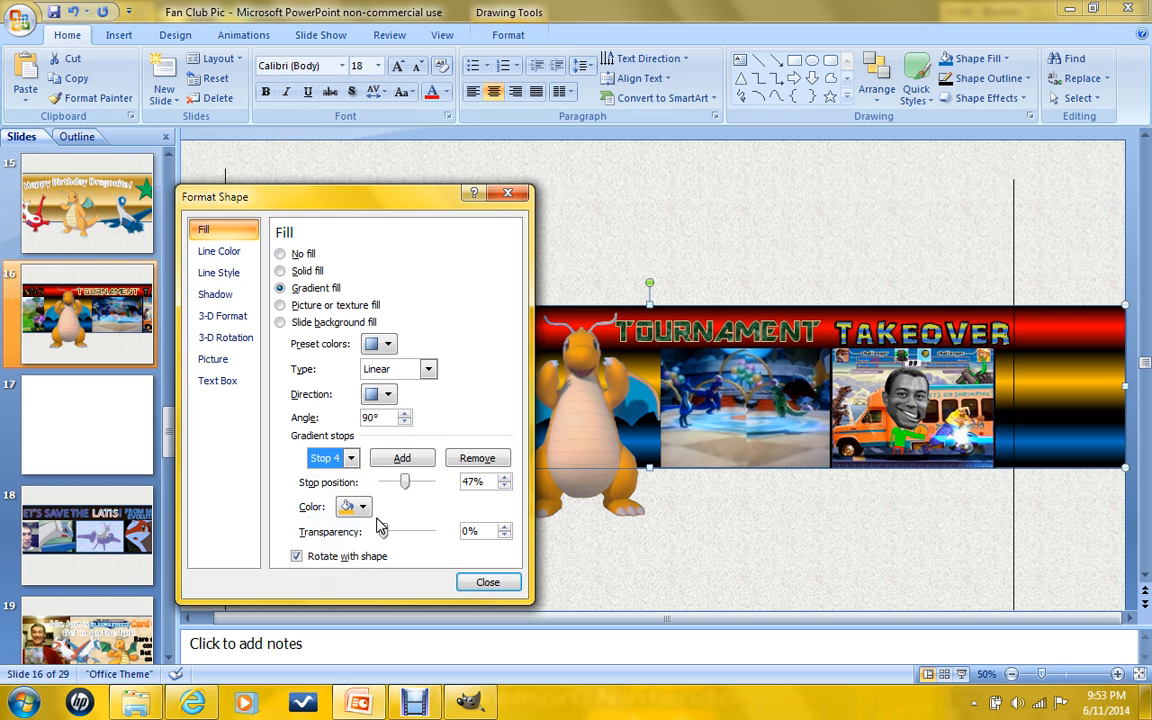
left_click(505, 478)
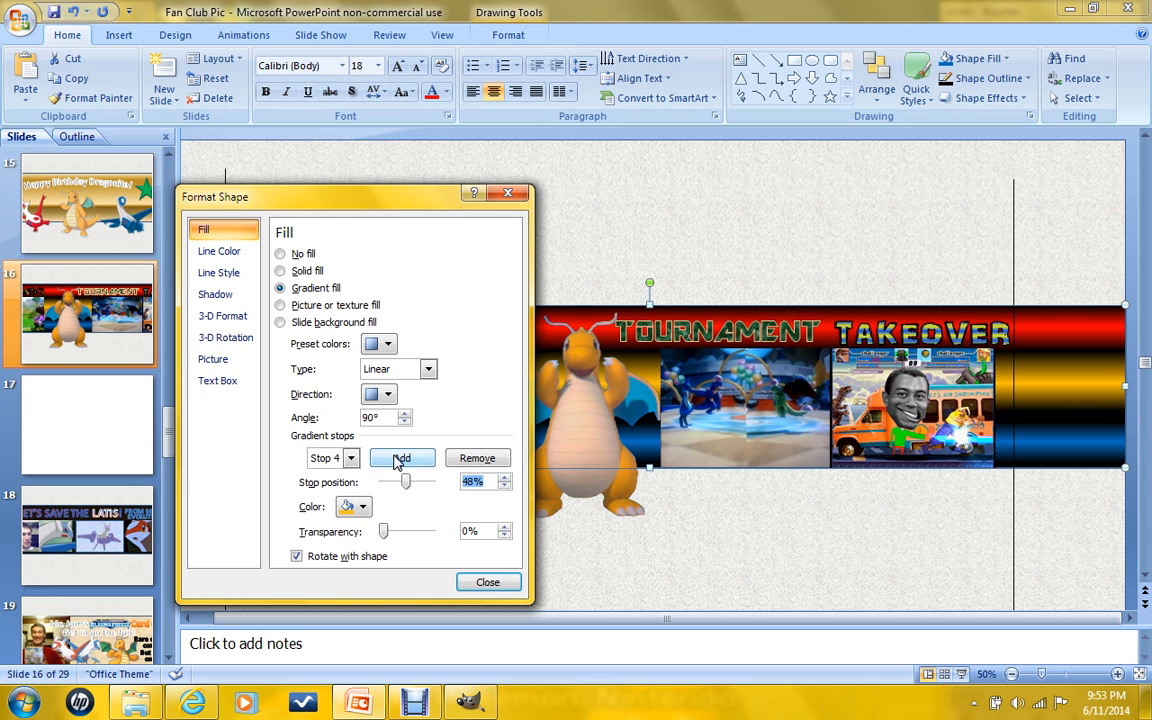
Add a black gradient stop after stop 3 and place it at the 35% position.
left_click(350, 458)
left_click(320, 505)
left_click(402, 458)
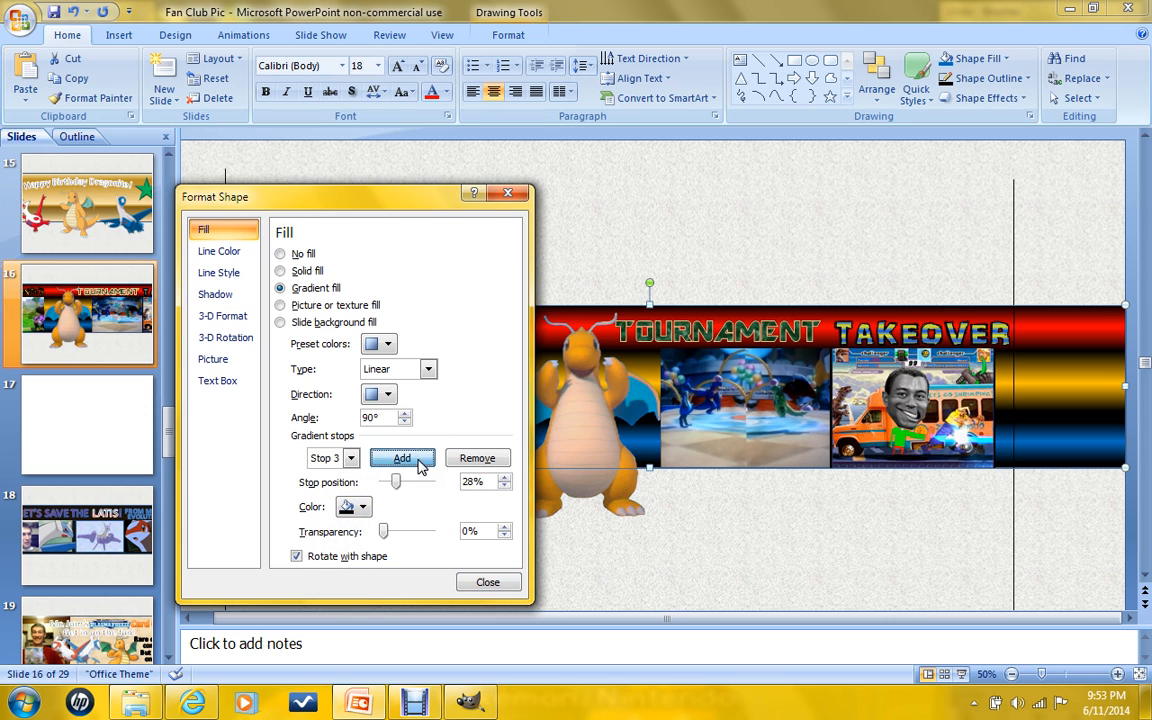
left_click(505, 487)
left_click(505, 478)
left_click(505, 478)
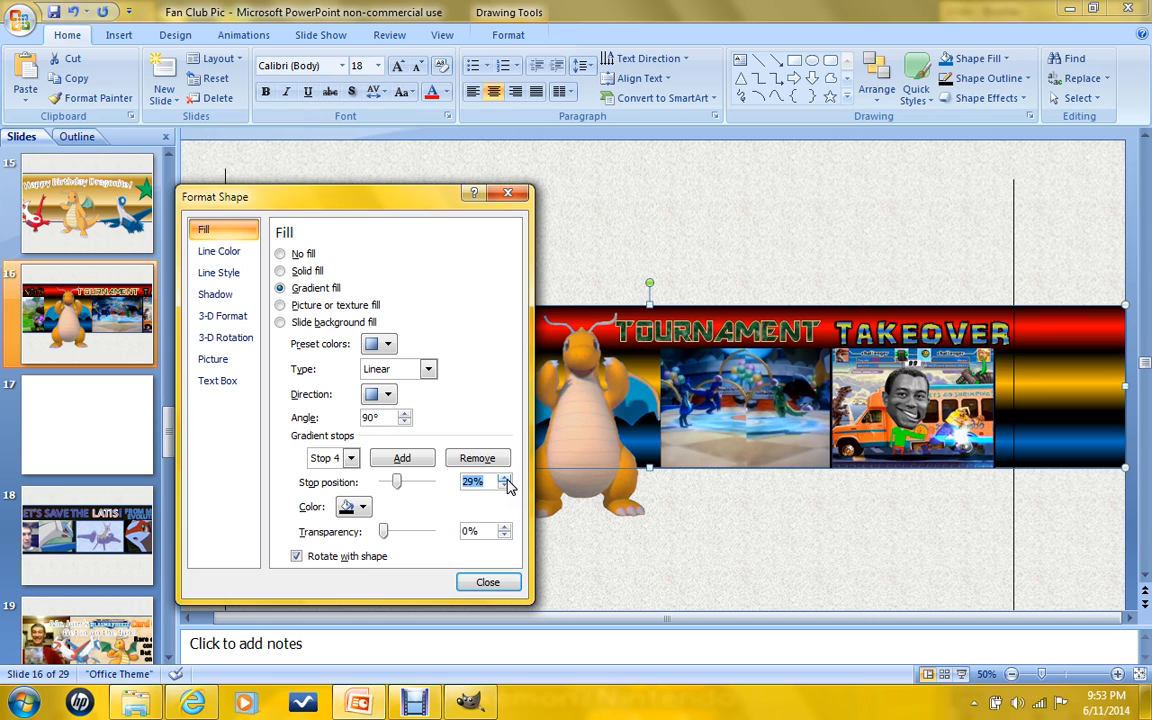
left_click(505, 478)
left_click(505, 478)
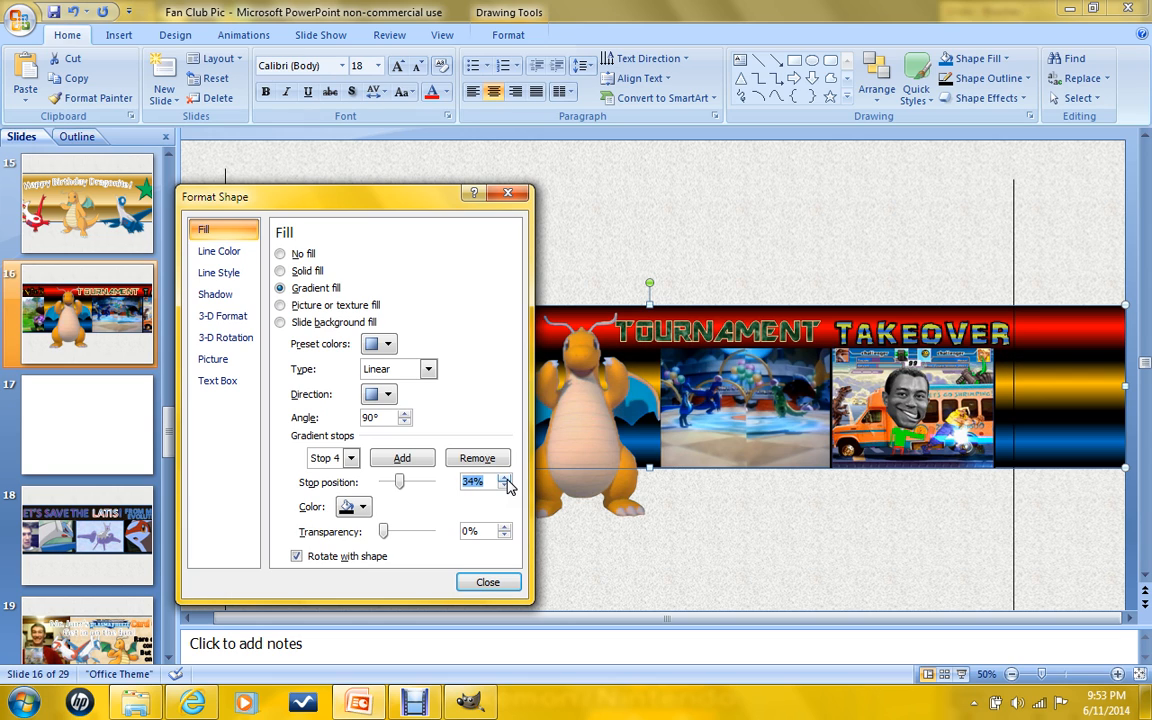
left_click(505, 478)
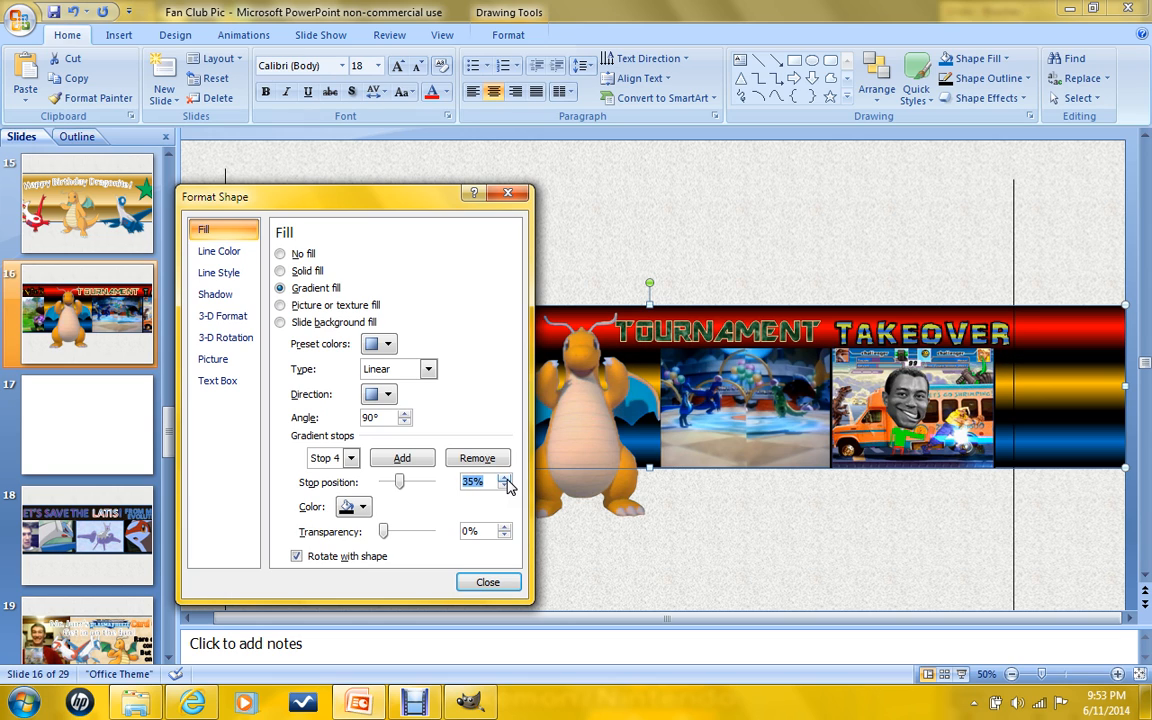
Raise the position of the banner's gradient stop 3 to about 32%.
left_click(351, 458)
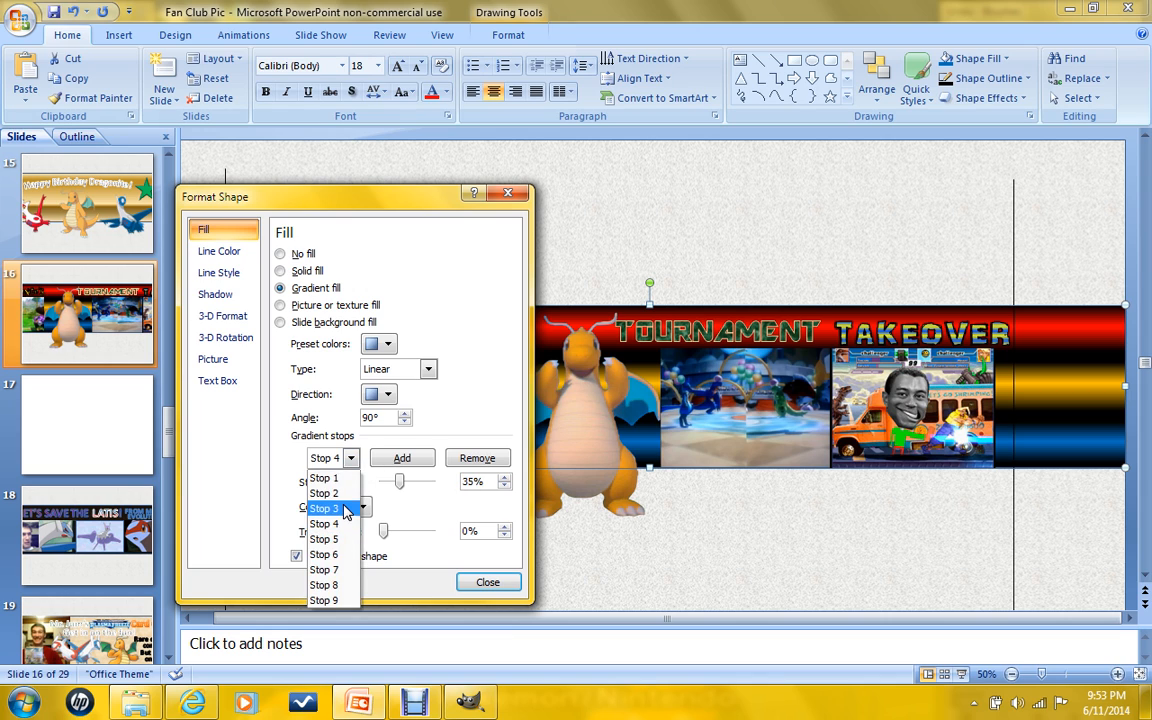
left_click(343, 508)
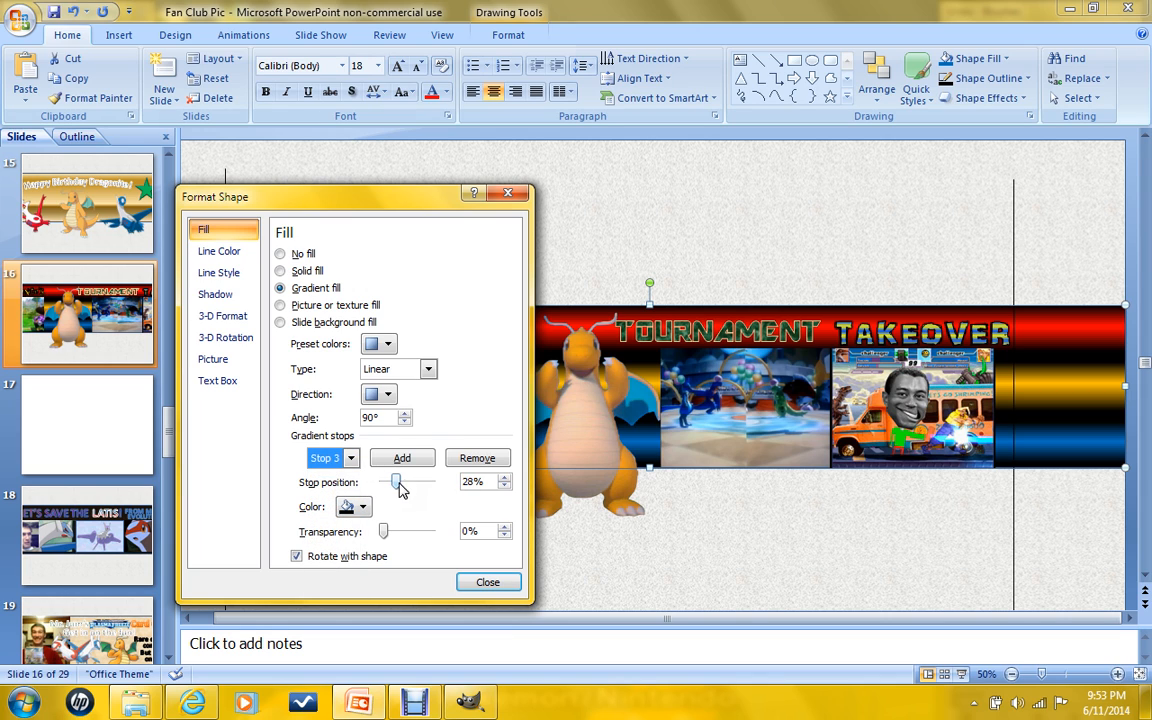
left_click(506, 479)
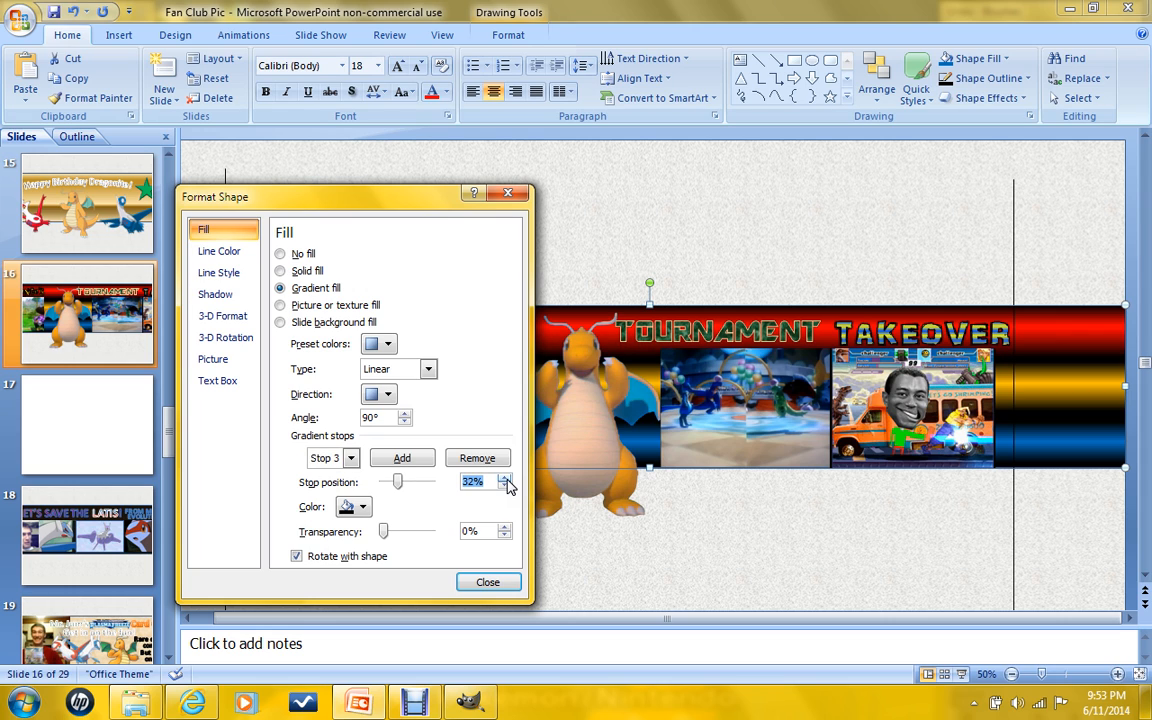
left_click(506, 479)
left_click(506, 479)
Move the red gradient stop 2 of the banner's fill to the 18% position.
left_click(350, 457)
left_click(350, 493)
left_click(506, 479)
left_click(506, 479)
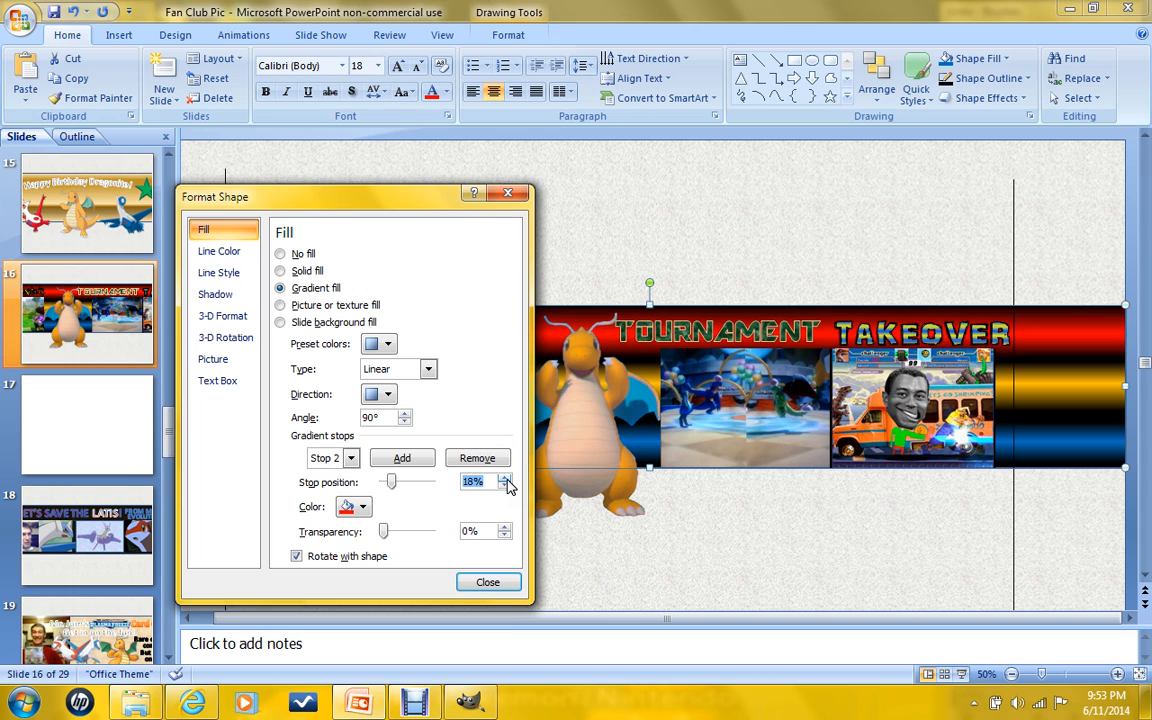
Move the black gradient stop 1 of the banner's fill to the 4% position.
left_click(350, 457)
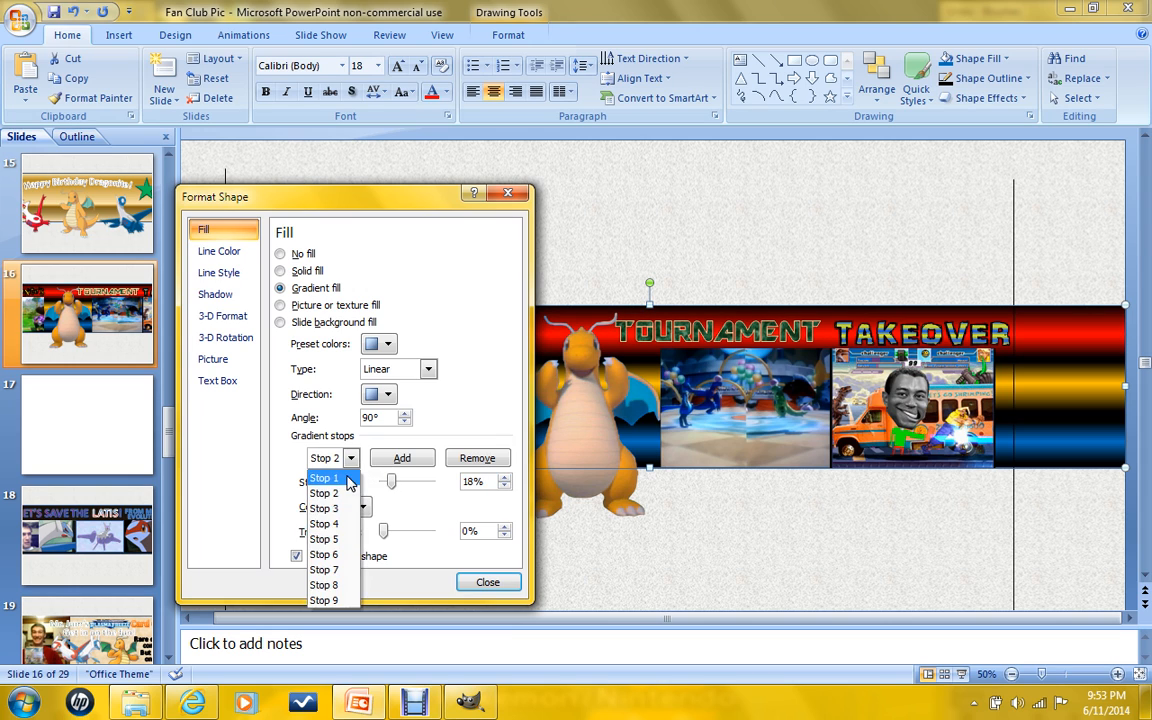
left_click(325, 477)
left_click(506, 479)
left_click(505, 479)
left_click(505, 479)
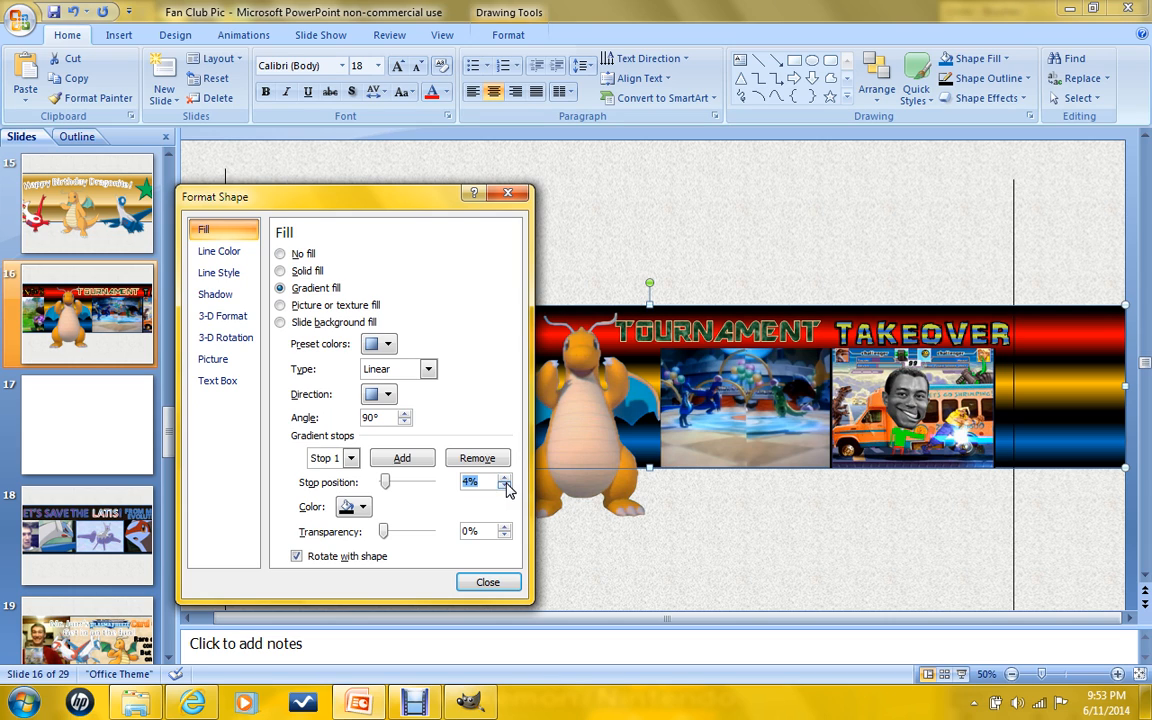
Lower the banner fill's gradient stop 1 to 3% and move the orange gradient stop 5 to the 52% position.
left_click(506, 487)
left_click(351, 458)
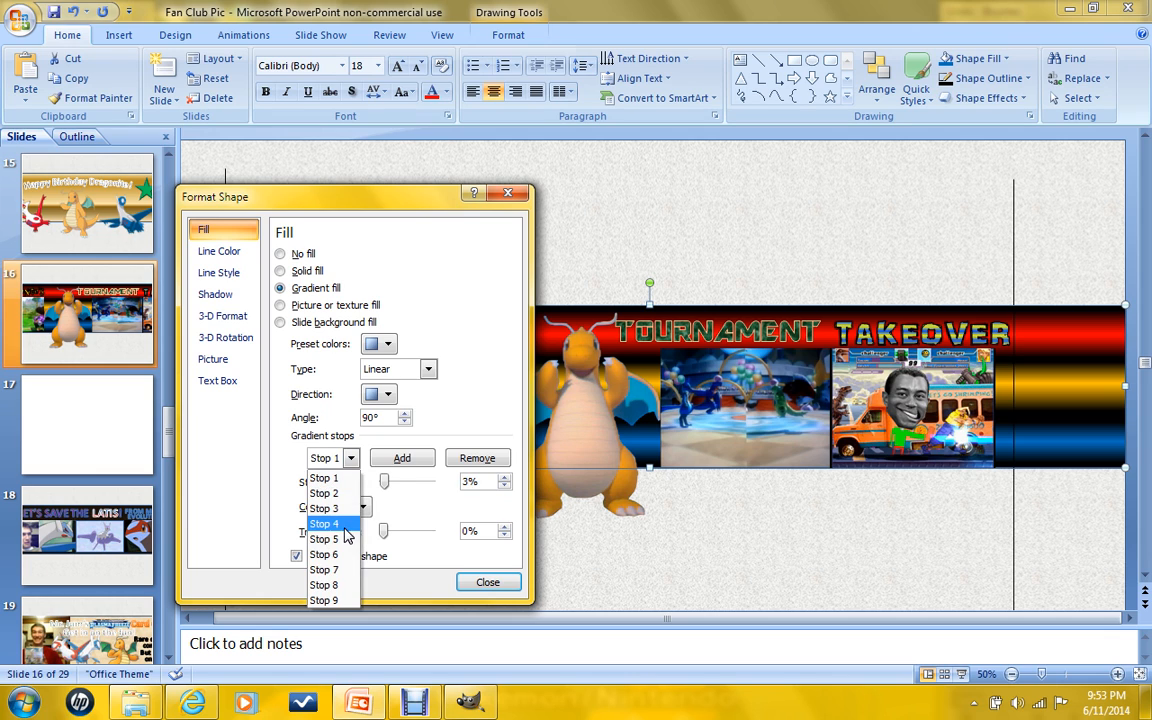
left_click(328, 534)
double_click(497, 481)
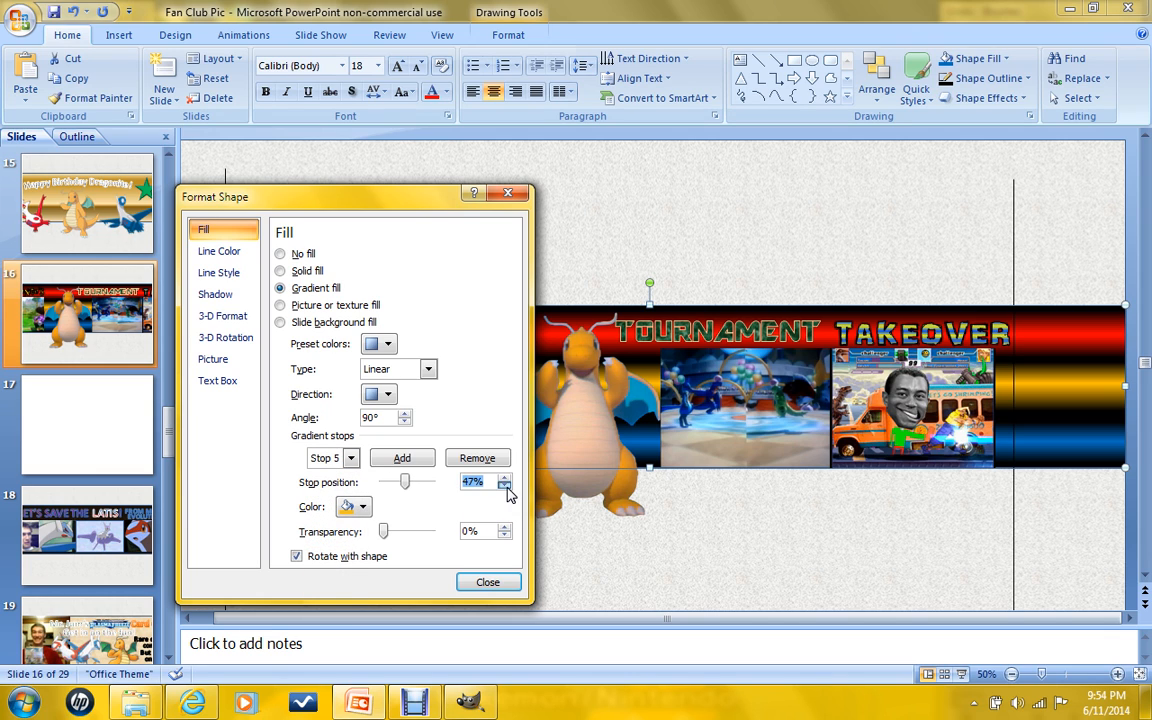
left_click(505, 478)
left_click(505, 478)
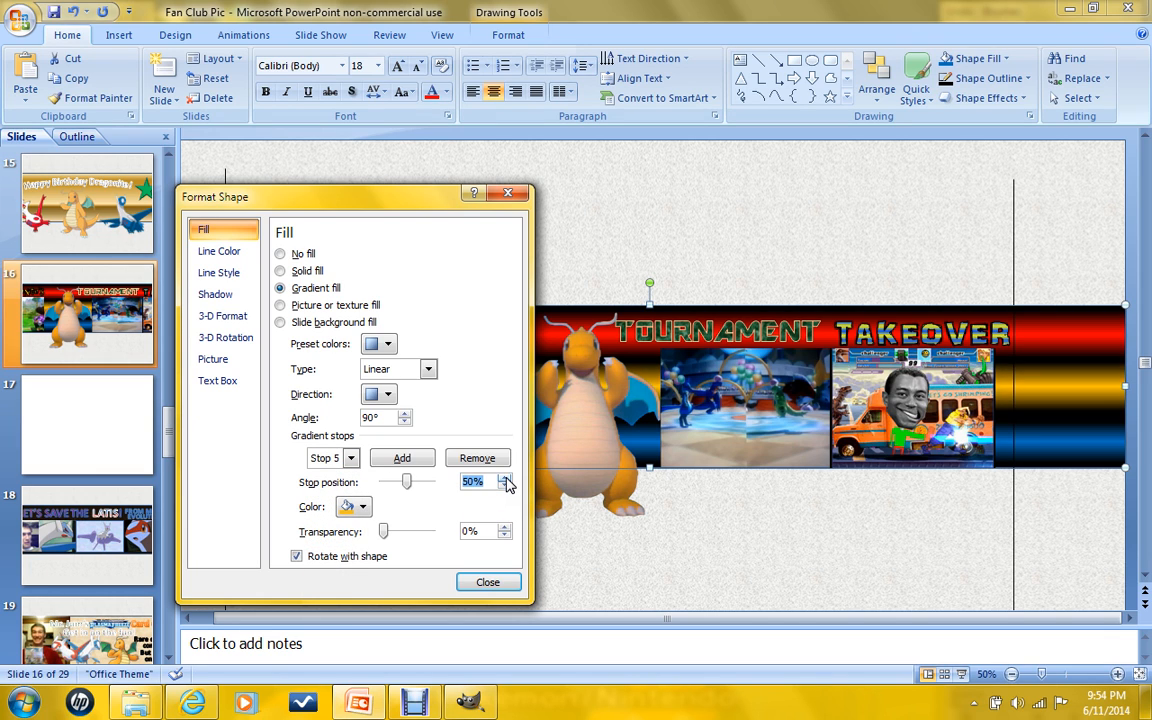
left_click(505, 478)
left_click(505, 478)
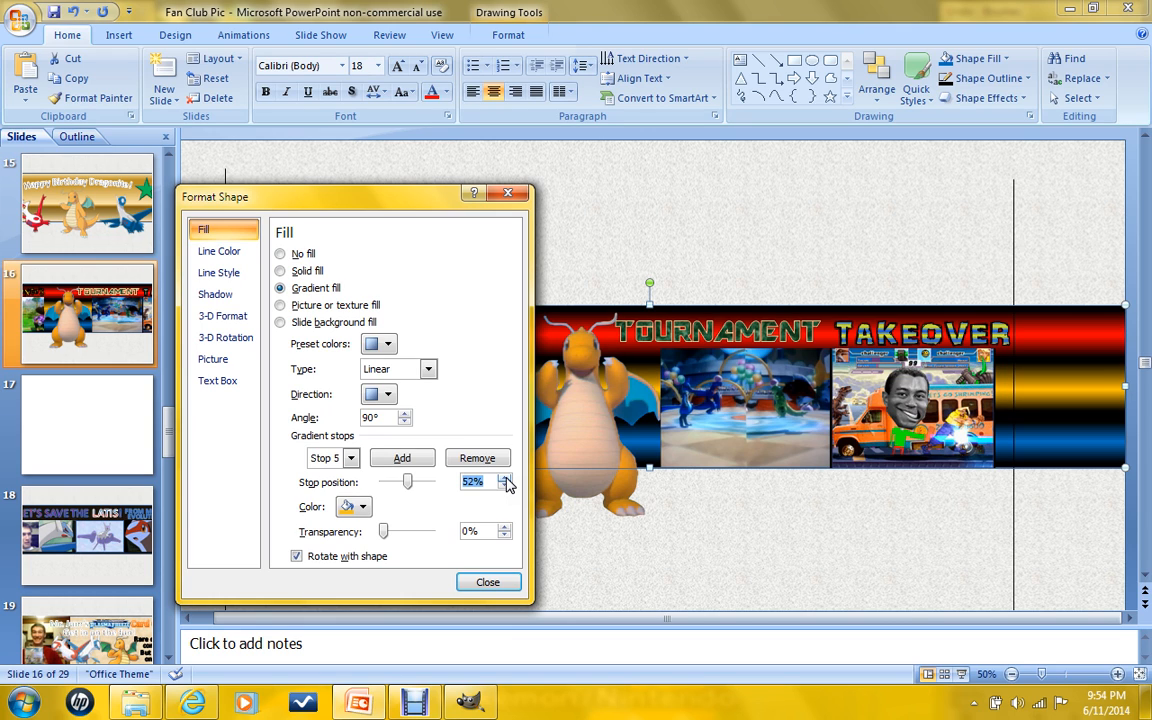
Move the black gradient stop 4 of the banner's fill to the 38% position and finish formatting the shape.
left_click(351, 458)
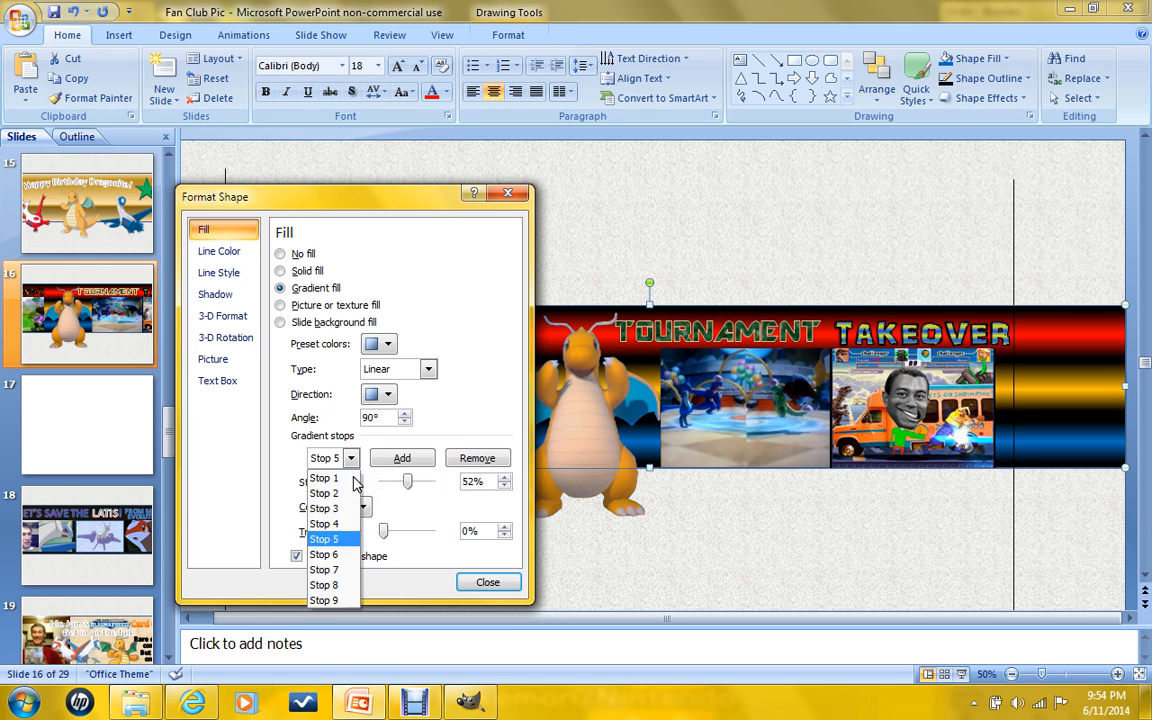
left_click(330, 521)
left_click(505, 478)
left_click(505, 478)
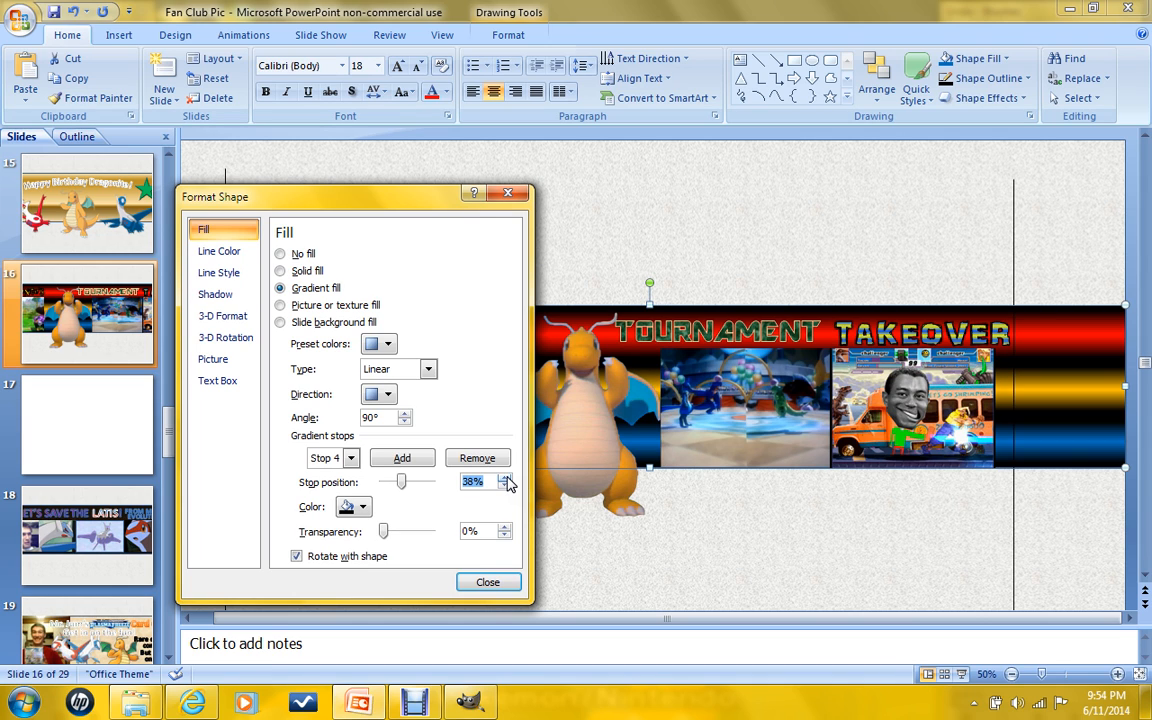
left_click(508, 193)
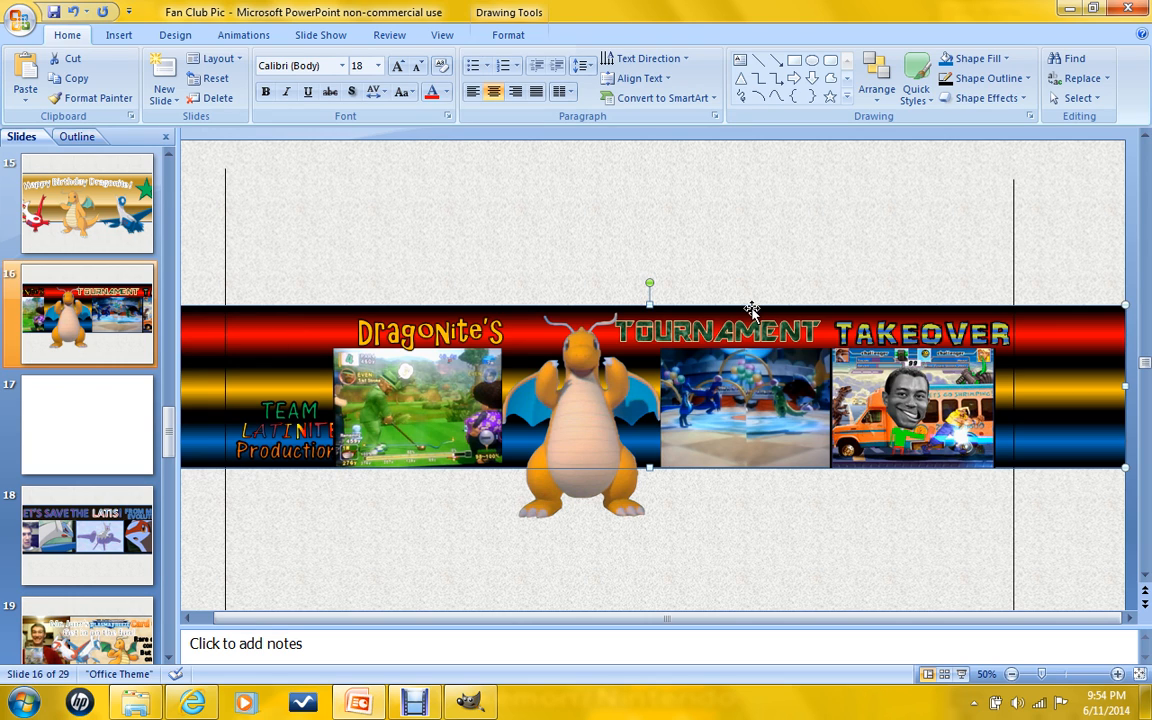
left_click(624, 497)
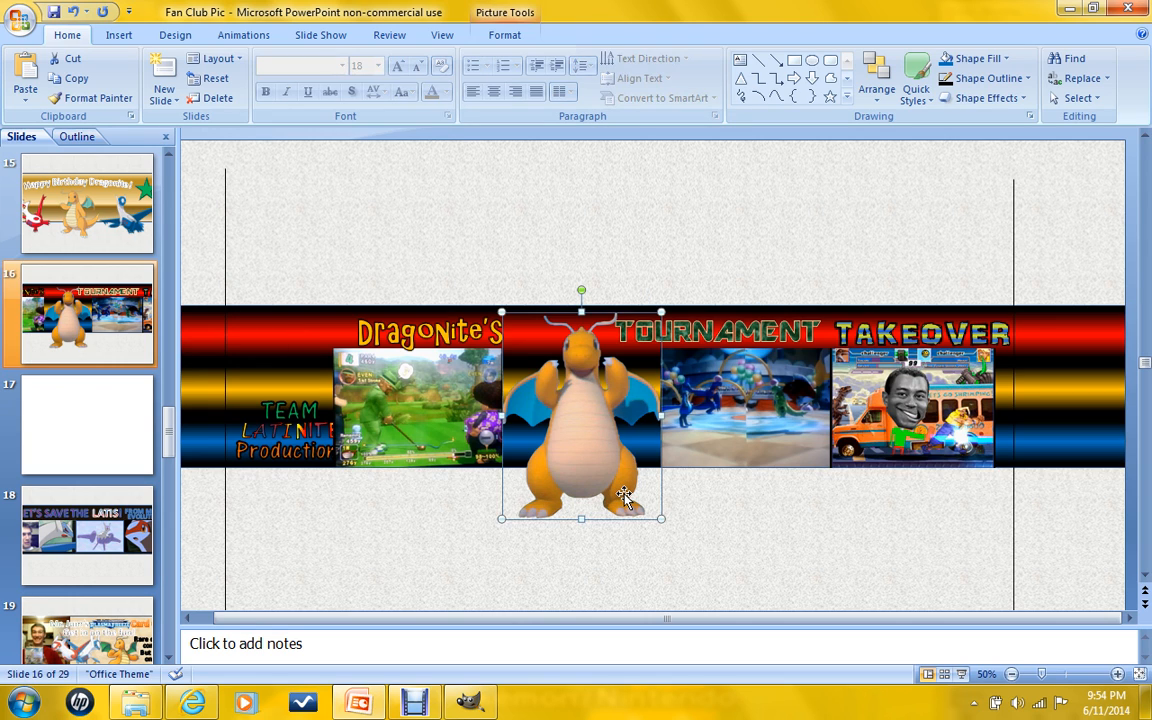
left_click(707, 519)
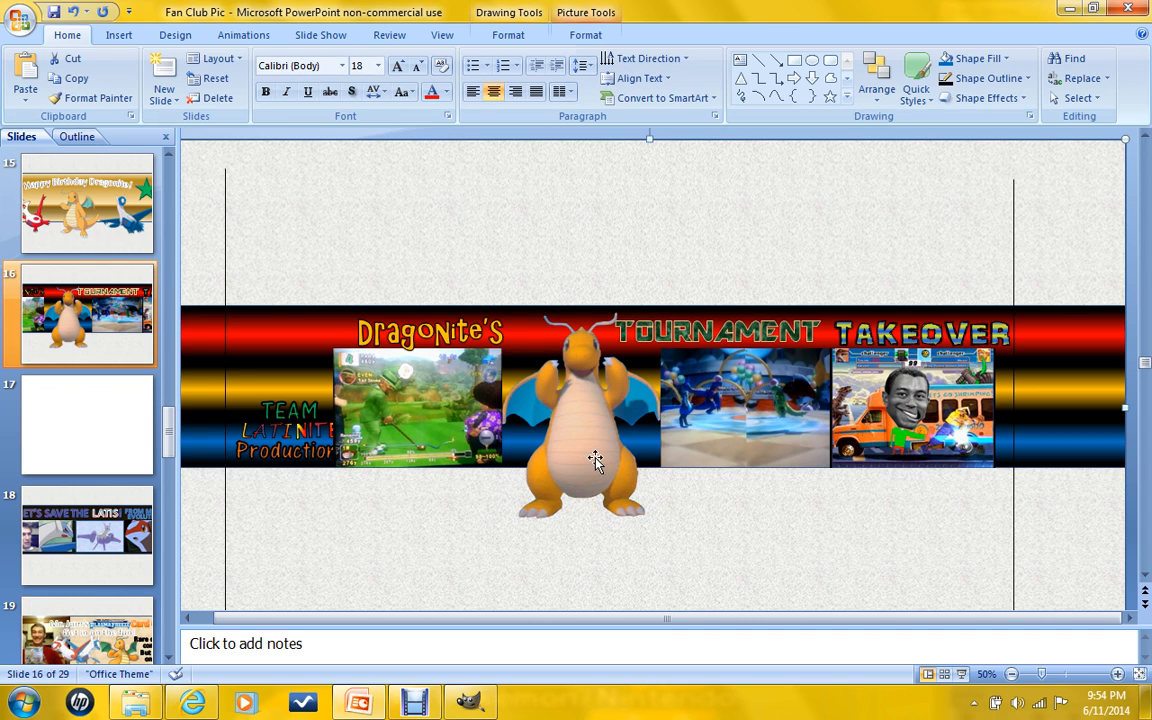
left_click(266, 395)
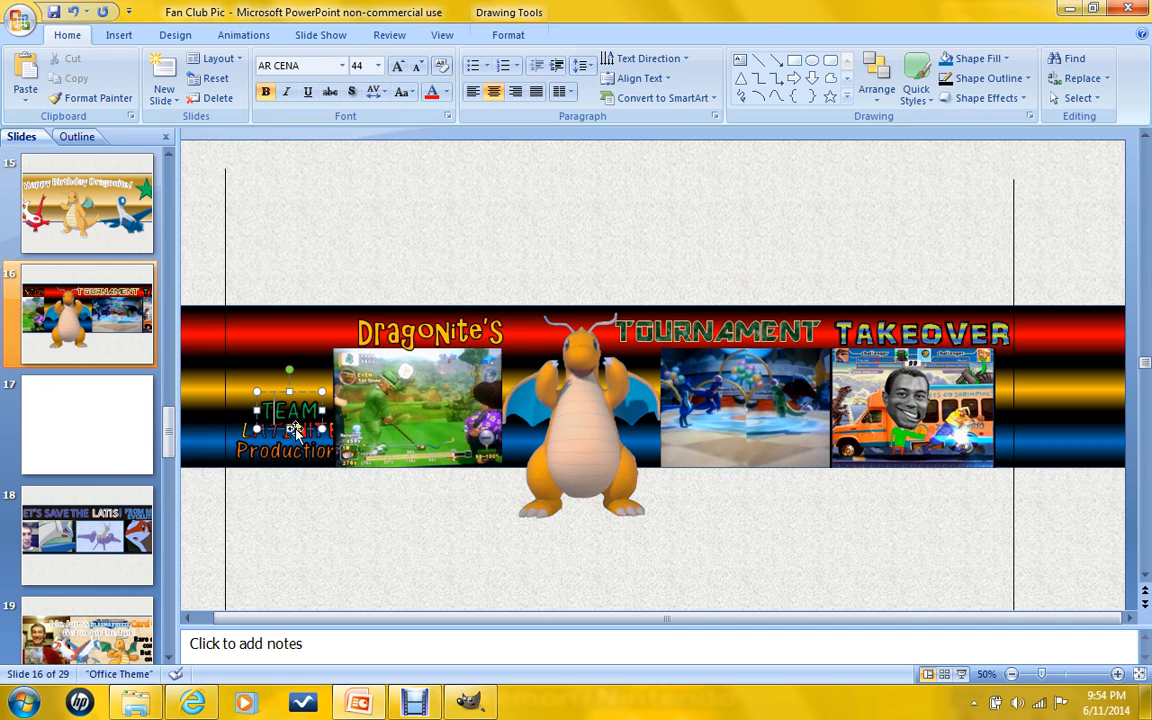
left_click(398, 318)
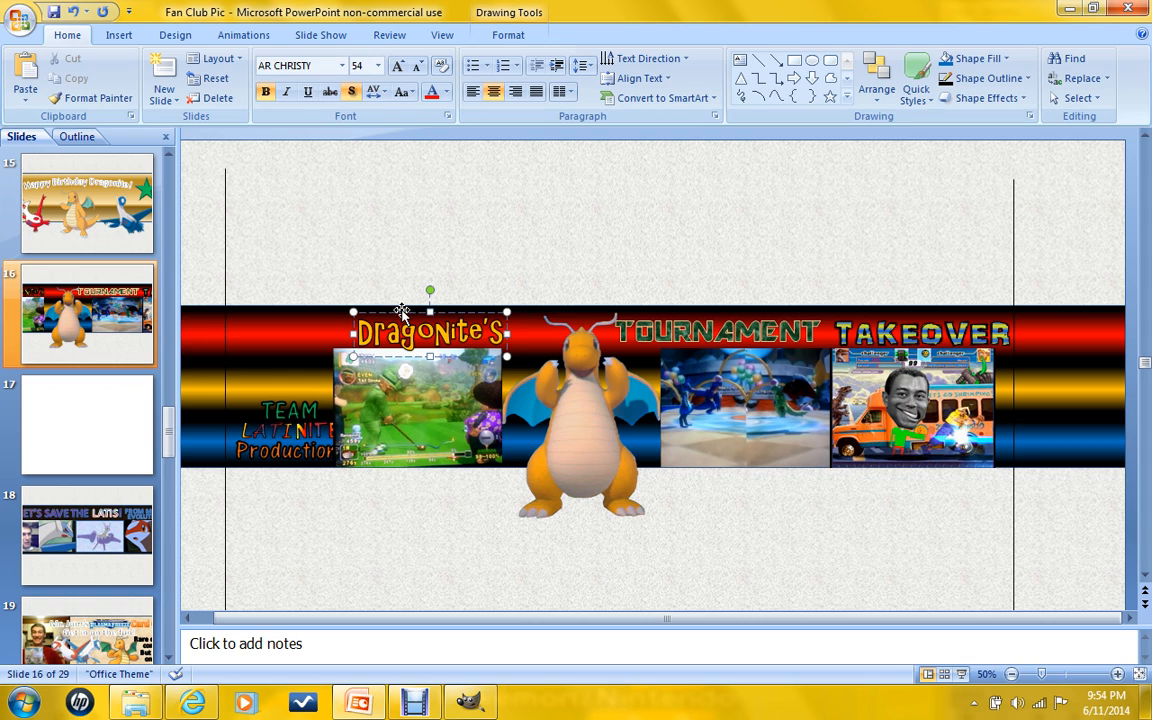
Bring the TEAM LATINITE Productions text pieces to the front, above the golf picture.
left_click(300, 398)
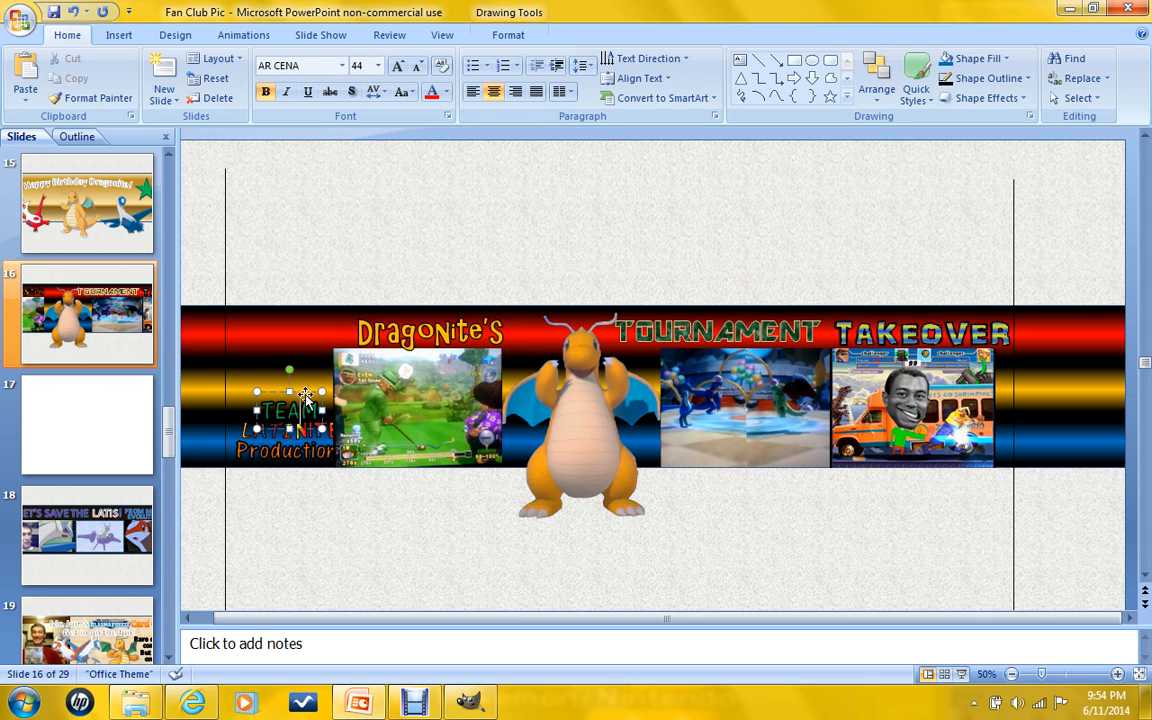
left_click(248, 435, "shift")
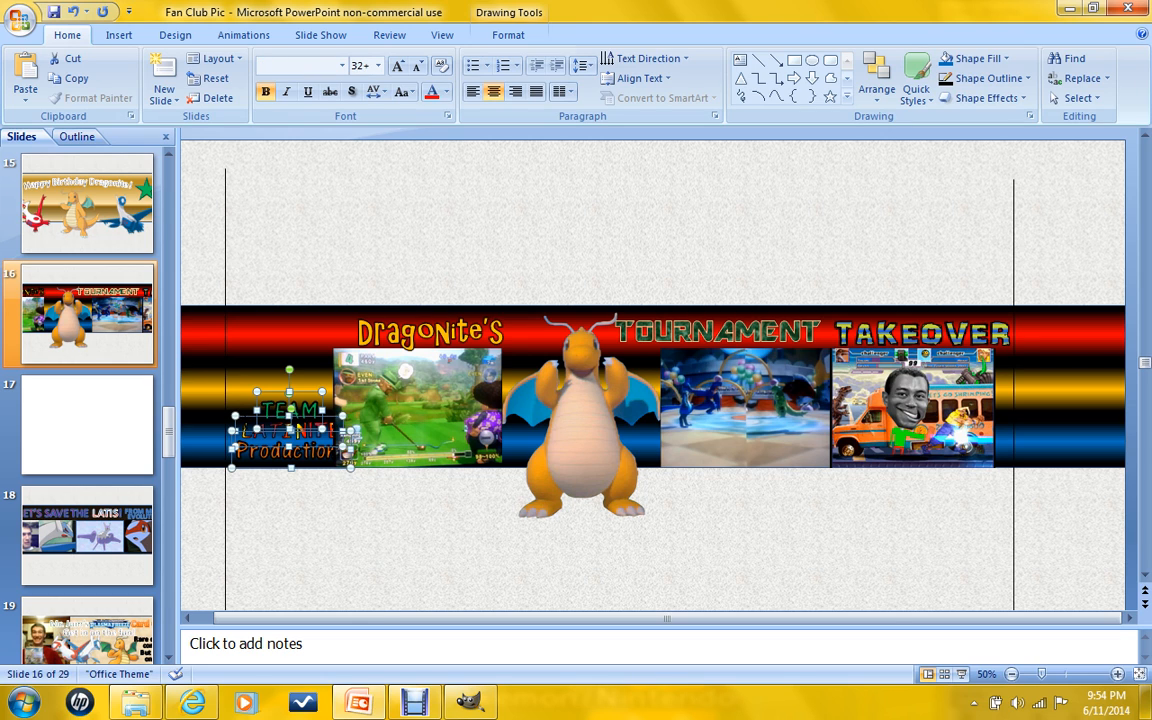
right_click(244, 417)
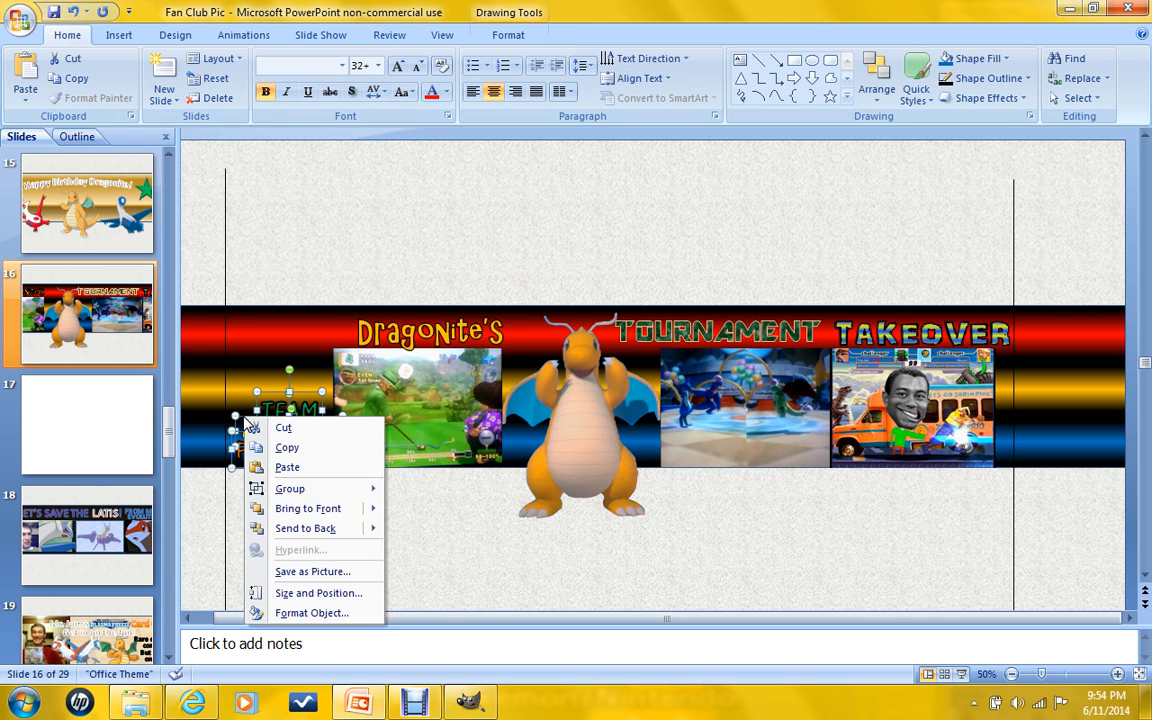
left_click(333, 509)
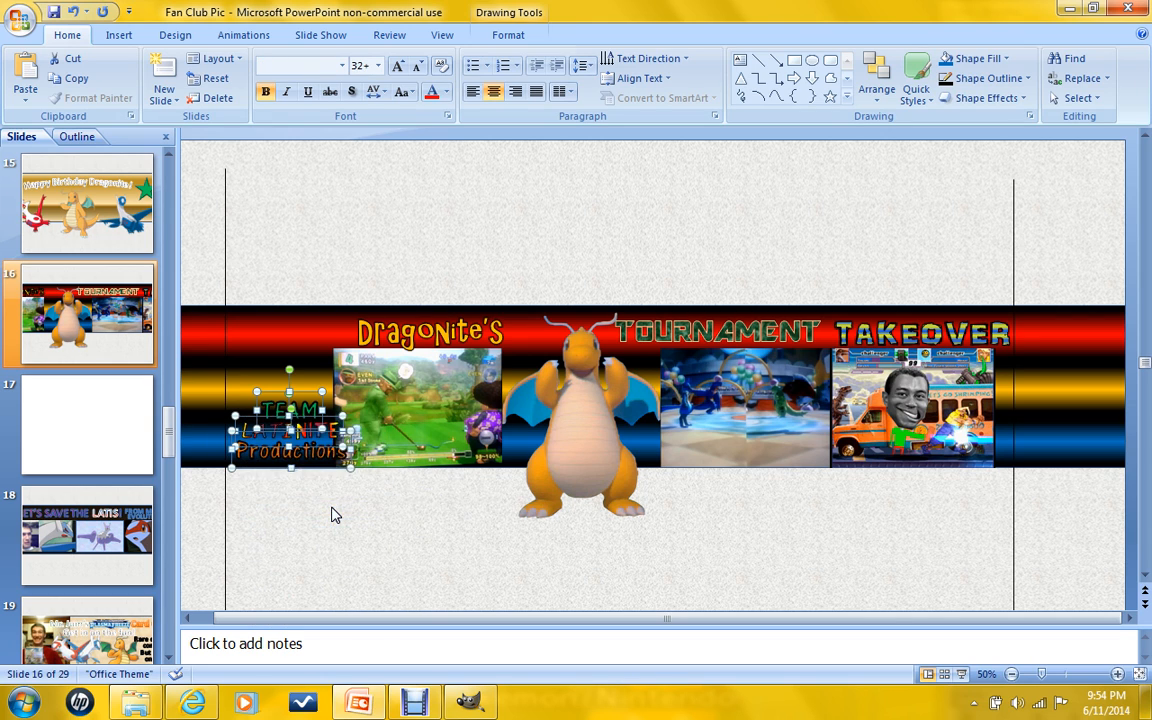
left_click(696, 538)
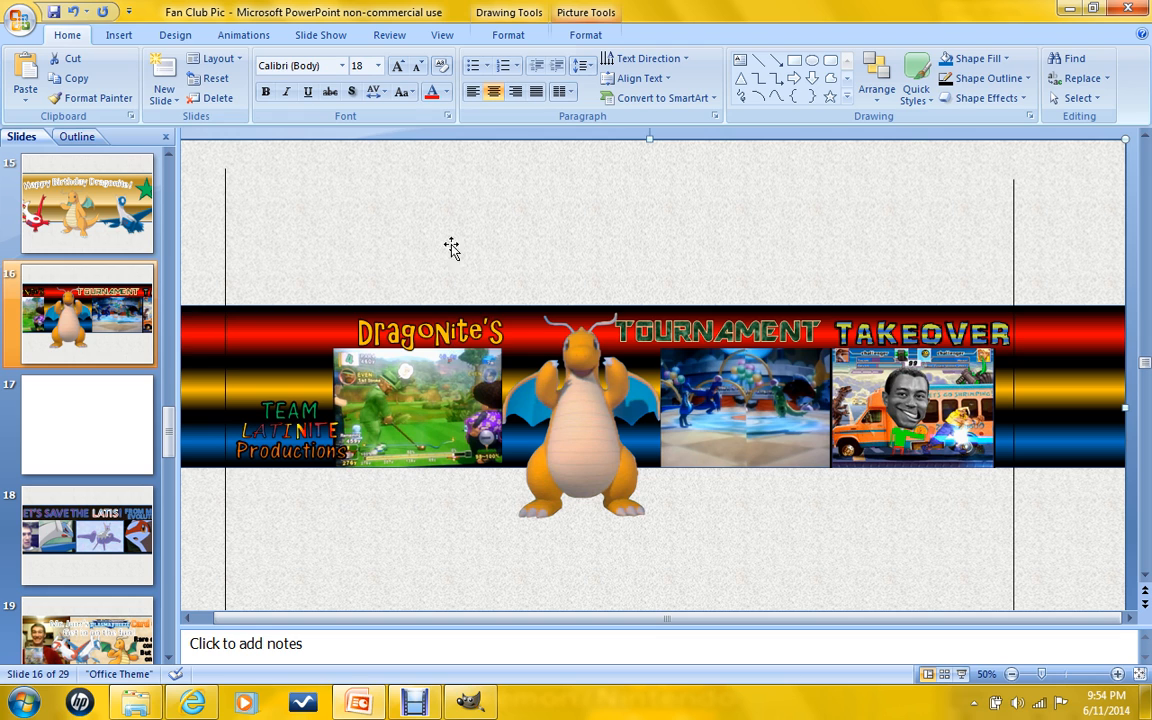
Insert a WordArt text in the black outlined style and place it on the blank area just above the banner.
left_click(119, 35)
left_click(503, 80)
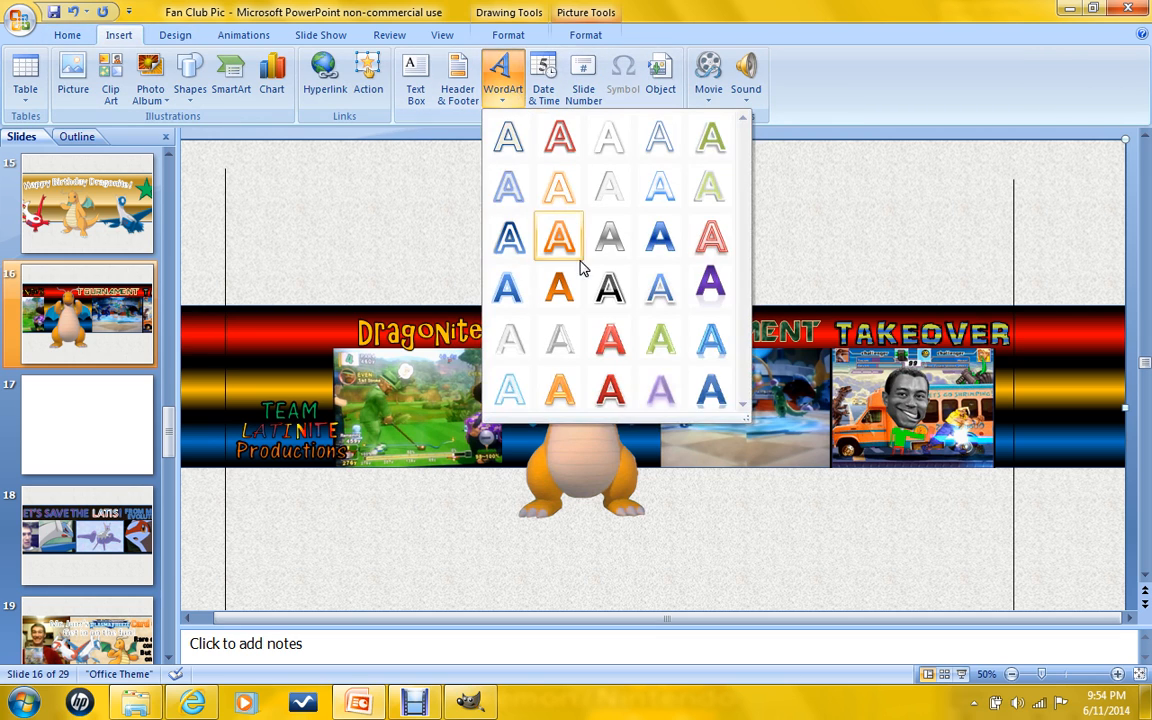
left_click(607, 283)
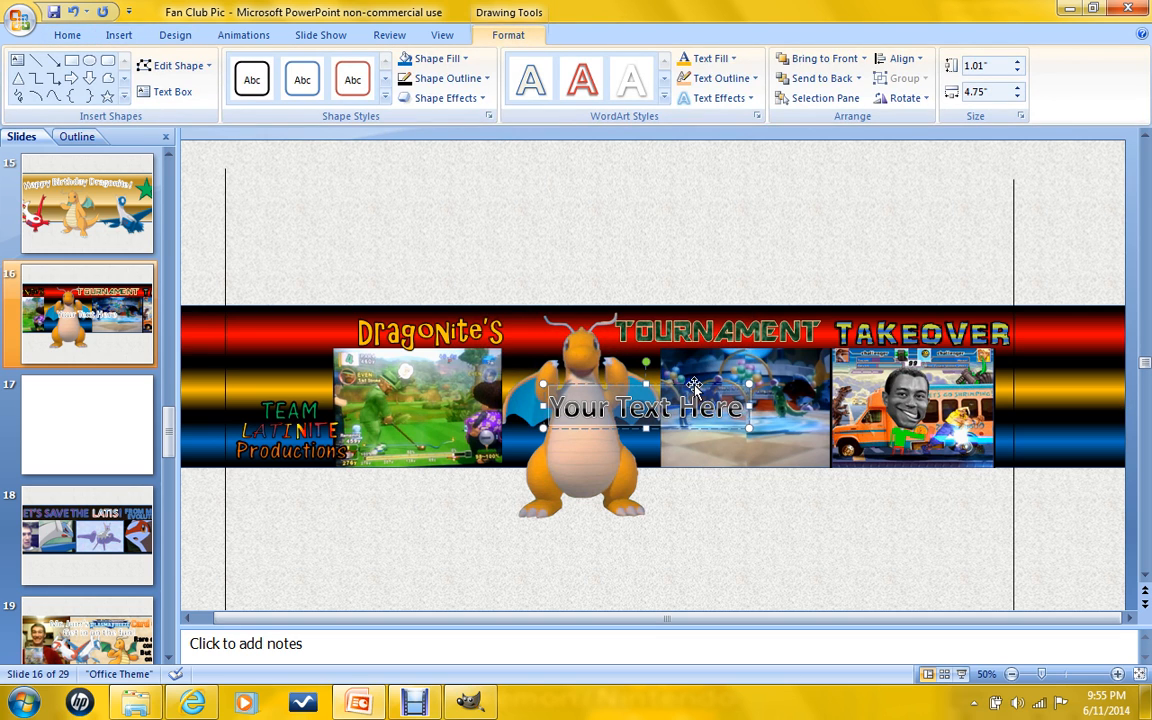
left_click_drag(694, 386, 422, 284)
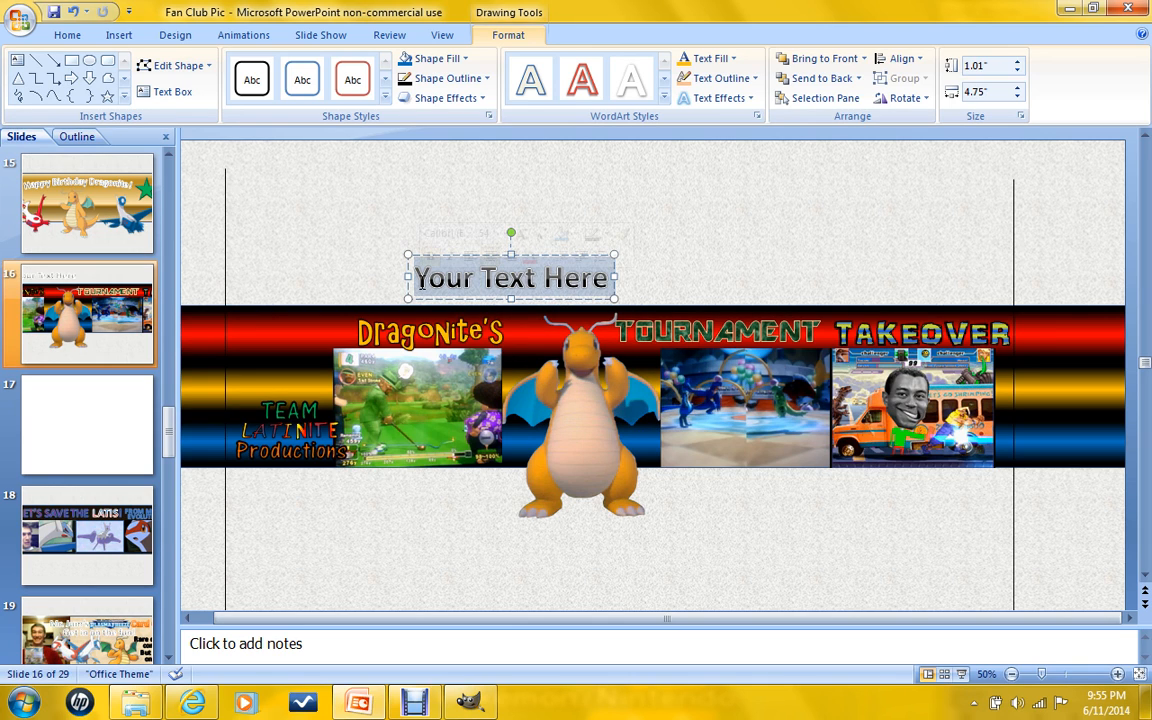
Replace the WordArt placeholder text with "I'm throwing a Birthday bash".
type("F")
key("BackSpace")
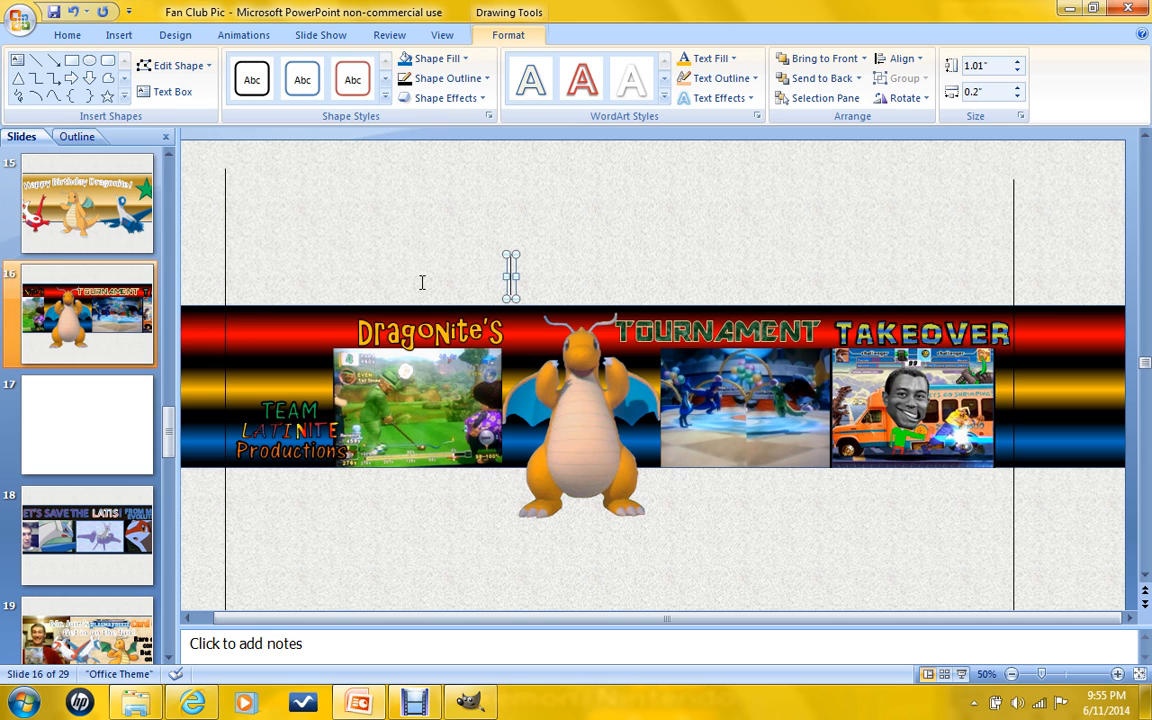
type("I'm")
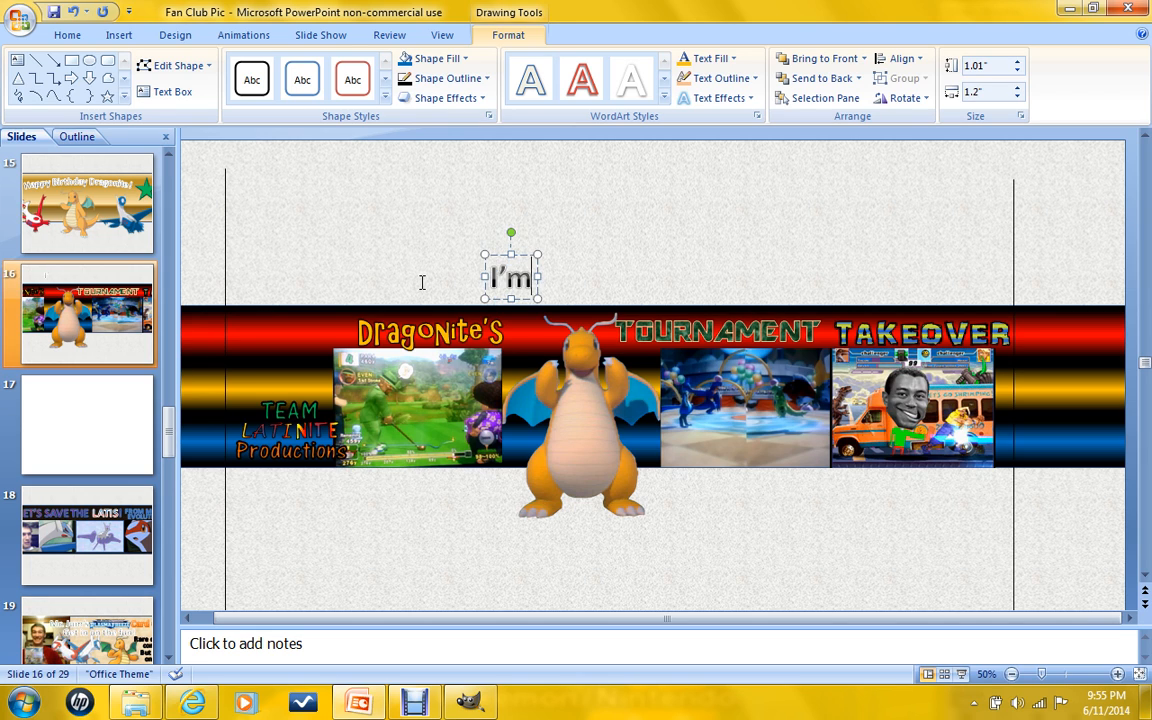
type(" T")
key("BackSpace")
type("thro")
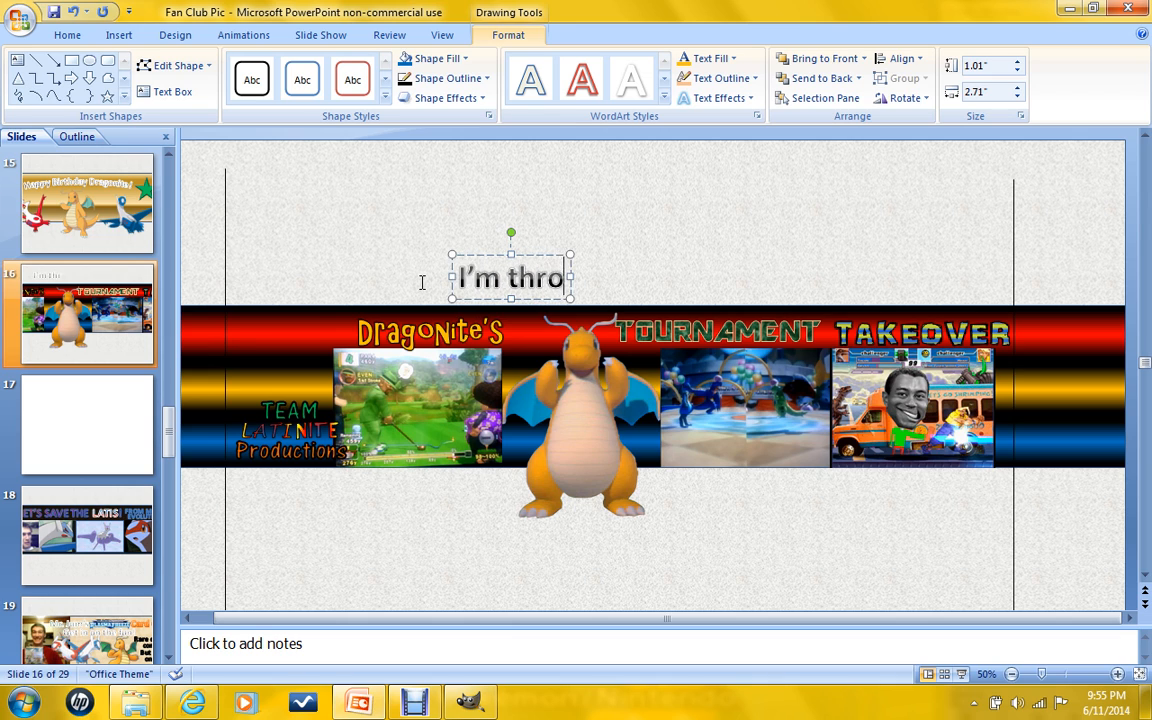
type("wing")
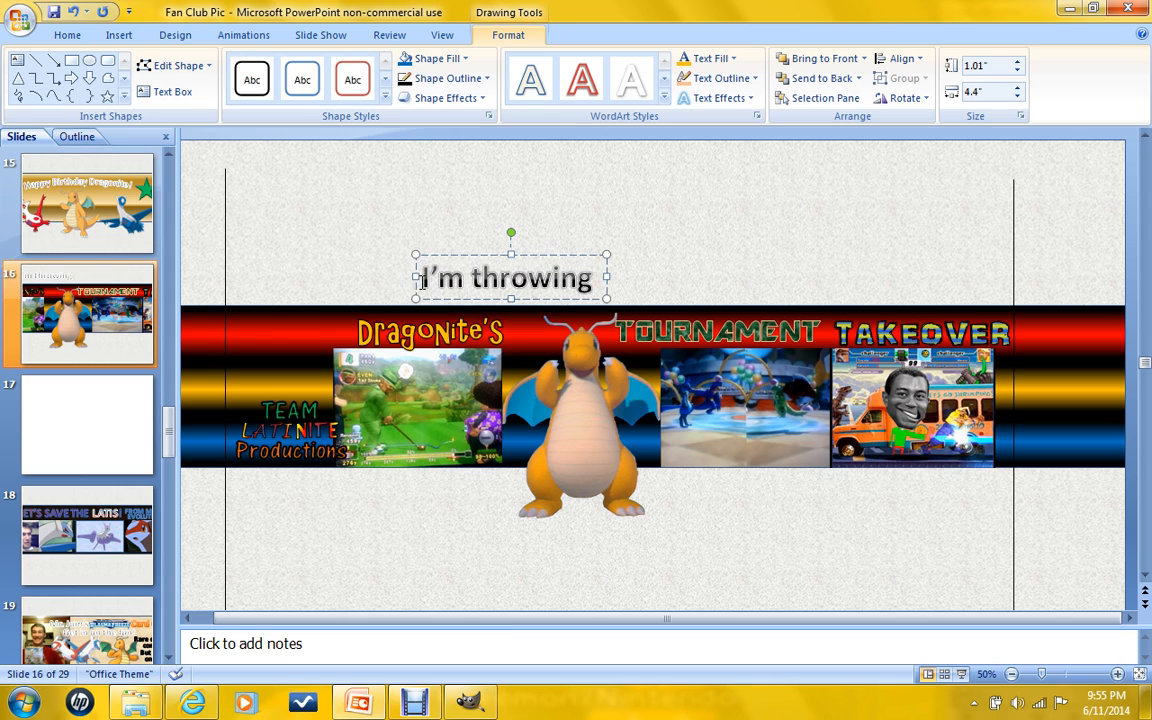
type(" a Birt")
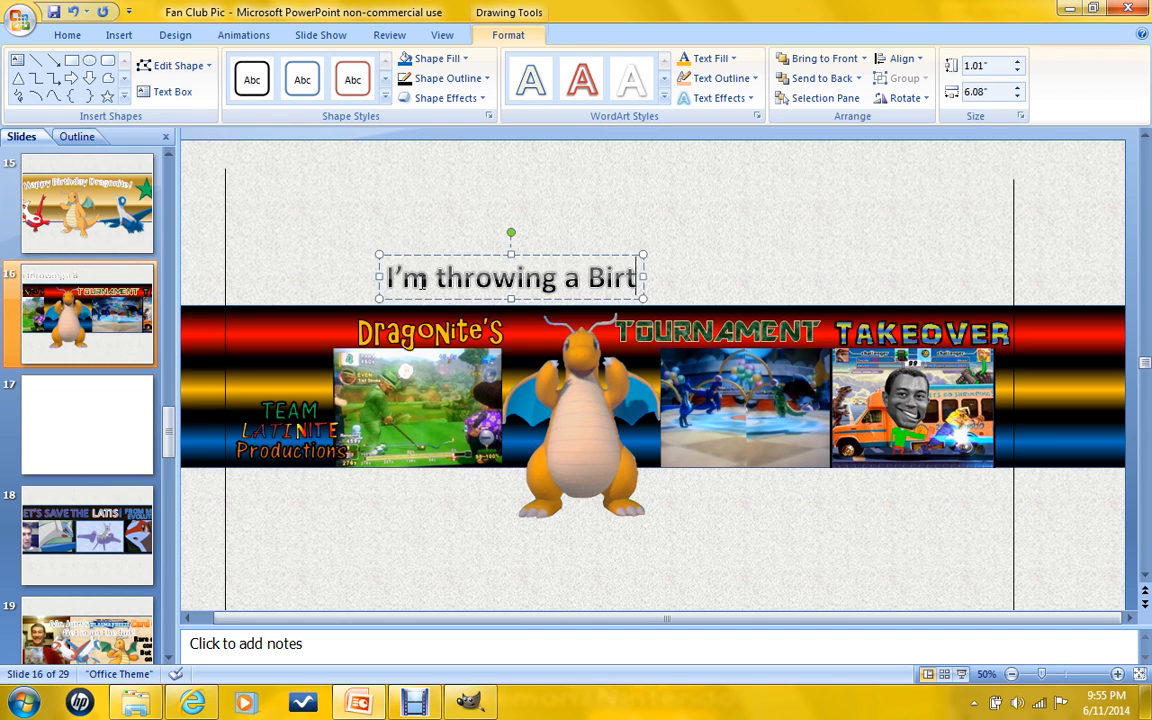
type("h")
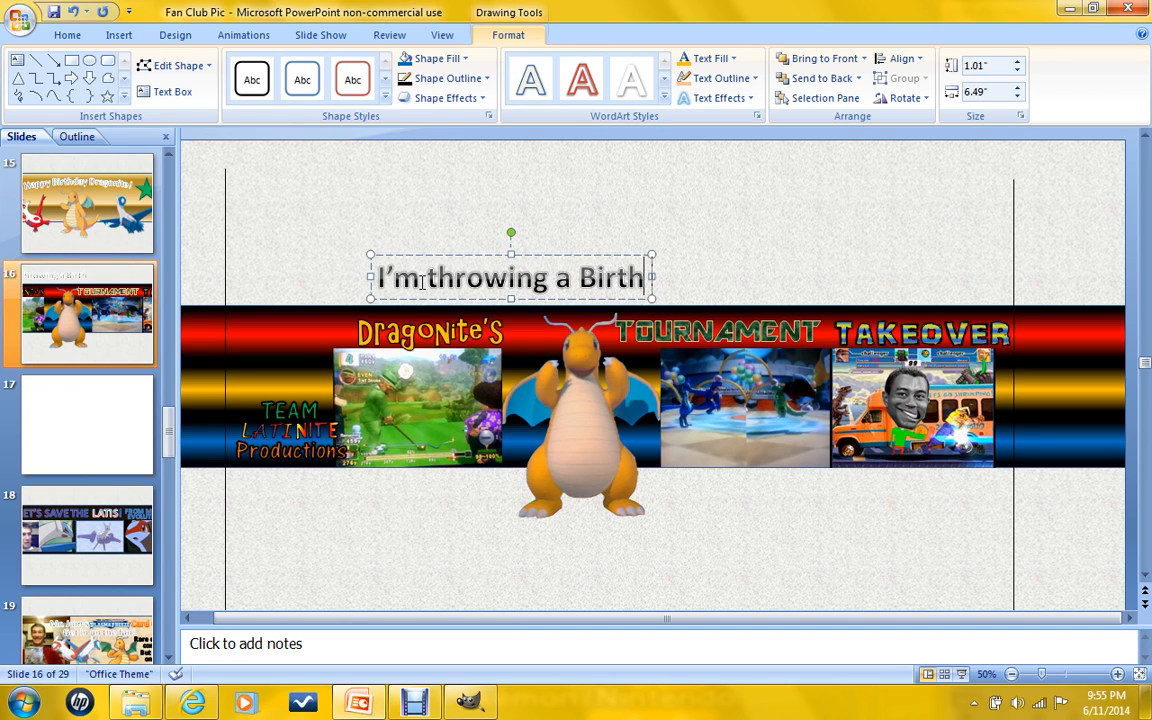
type("day b")
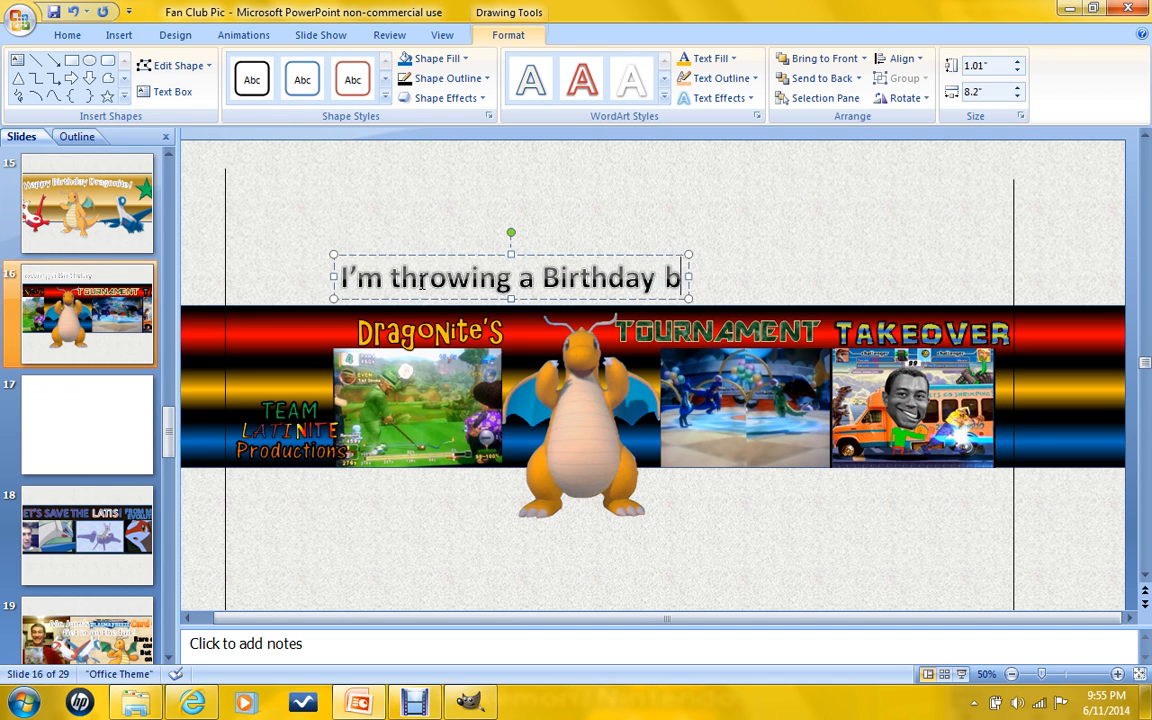
type("ash big")
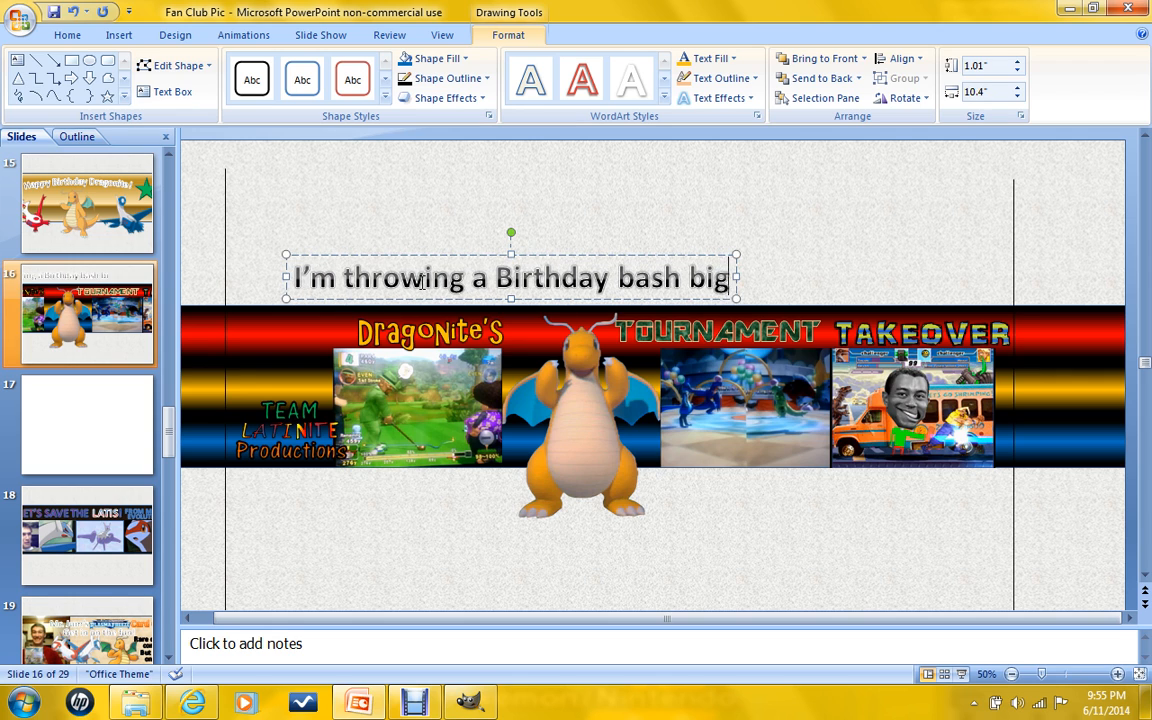
key("BackSpace")
key("BackSpace")
key("BackSpace")
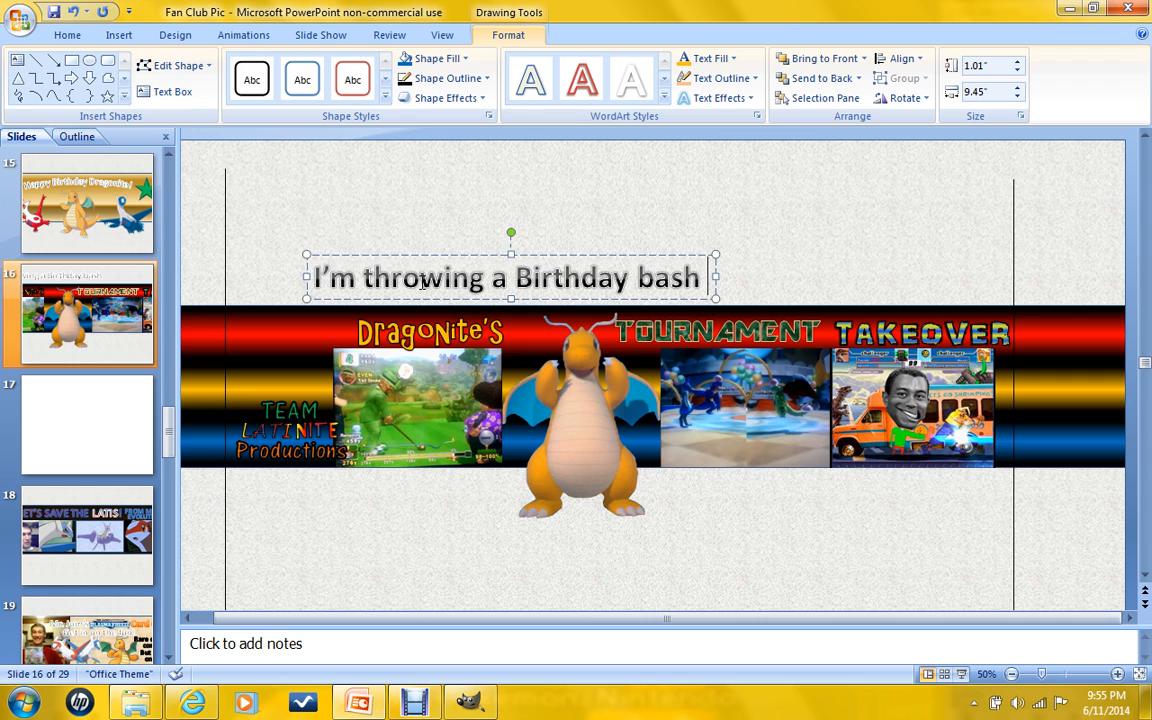
Insert the word "Huge" before "Birthday" in the WordArt sentence.
left_click(508, 280)
type("B")
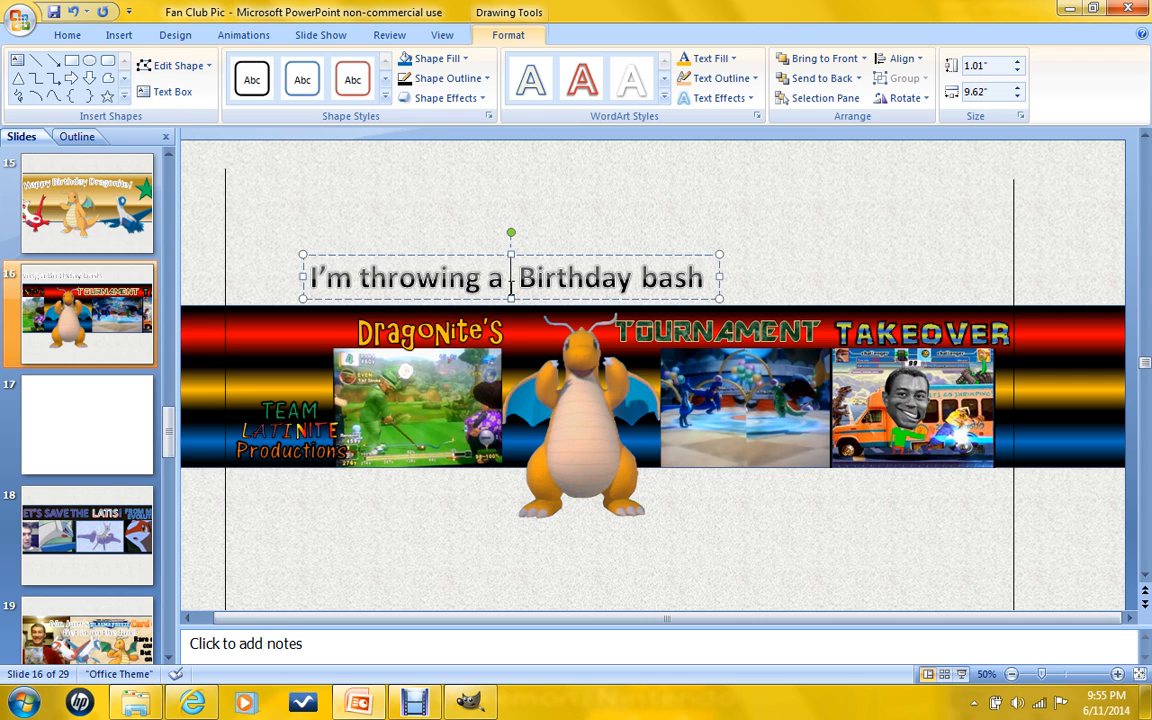
type("i")
key("BackSpace")
key("BackSpace")
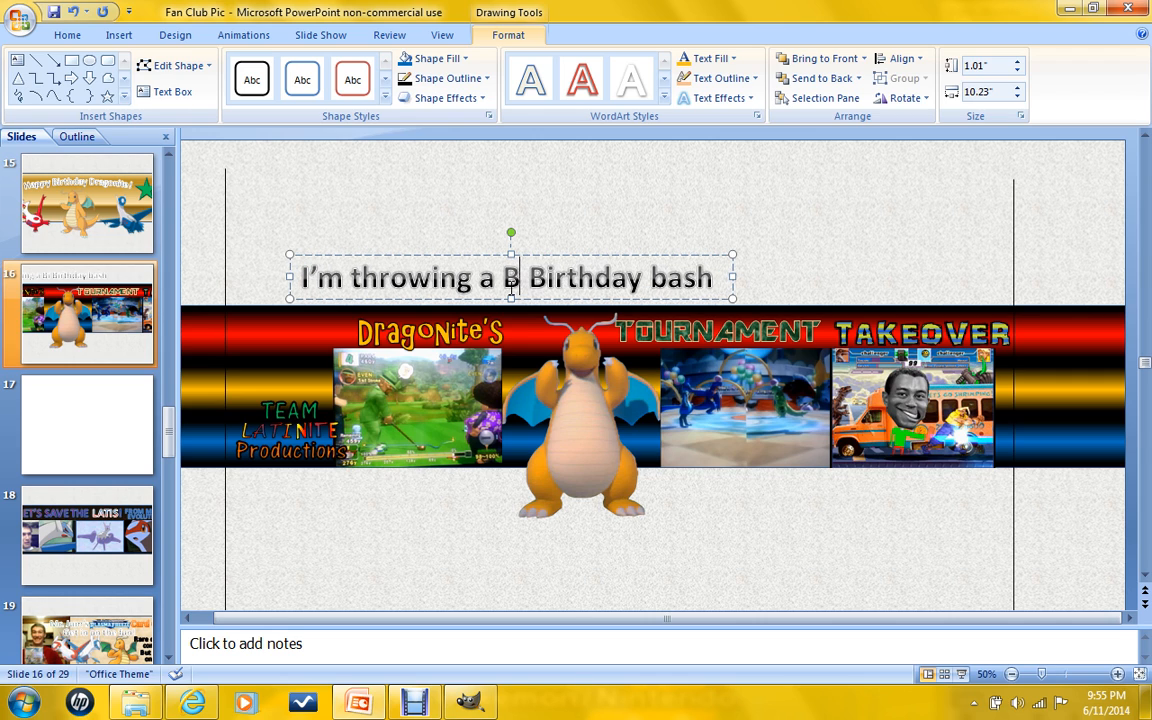
type("Huge")
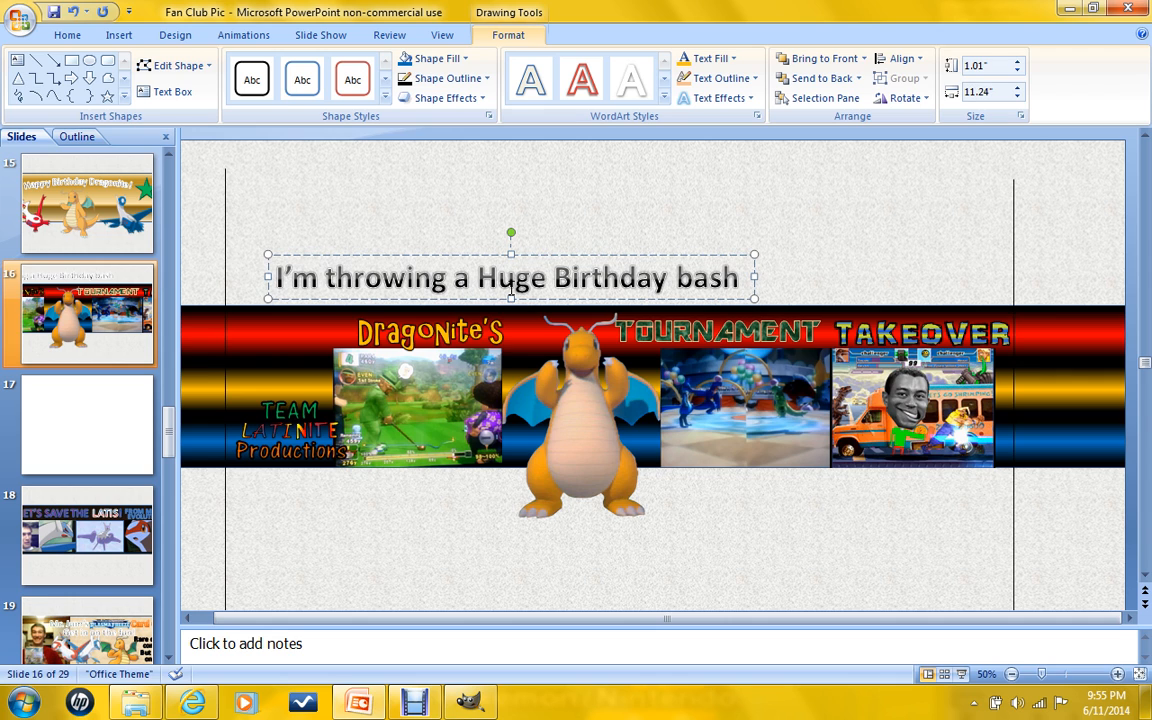
Extend the WordArt sentence after "bash" with "with 5 CRAZY tournaments!".
left_click(740, 278)
type("w")
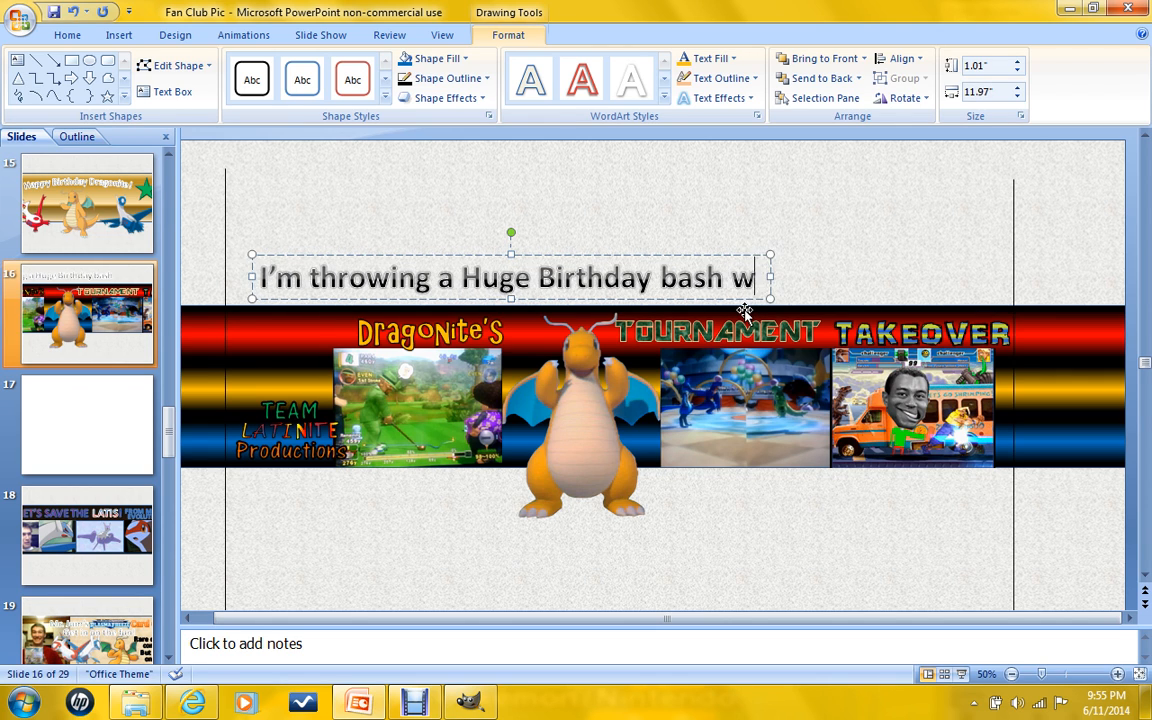
type("ith")
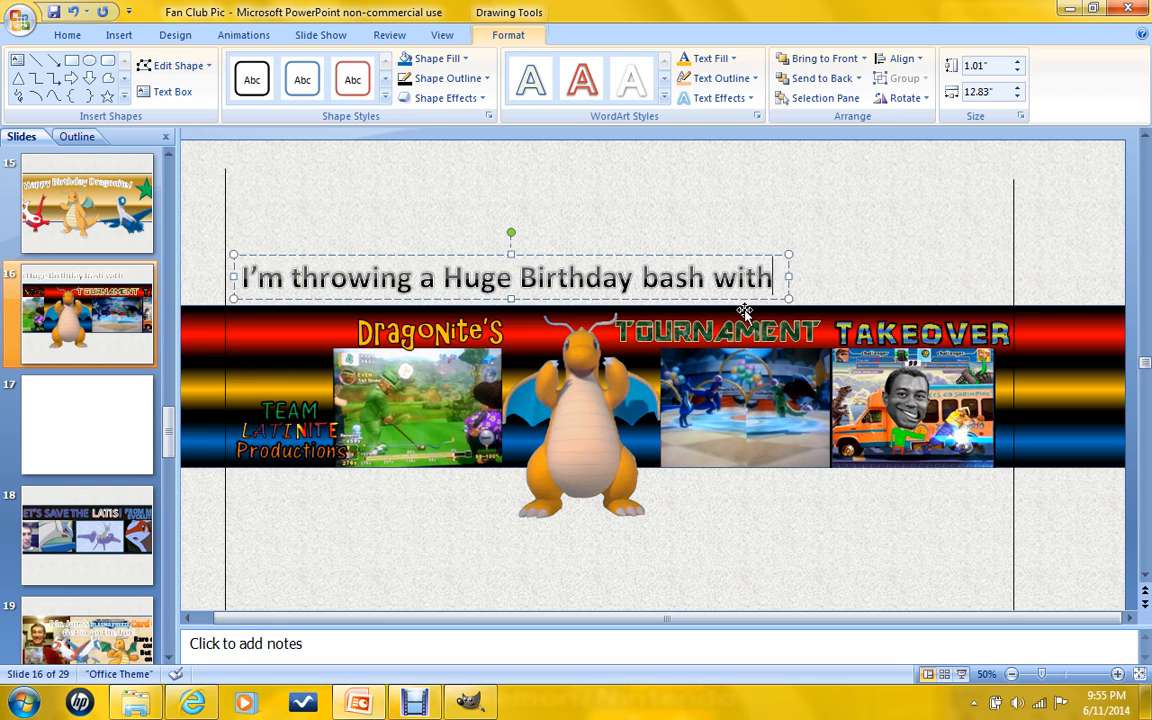
type("5")
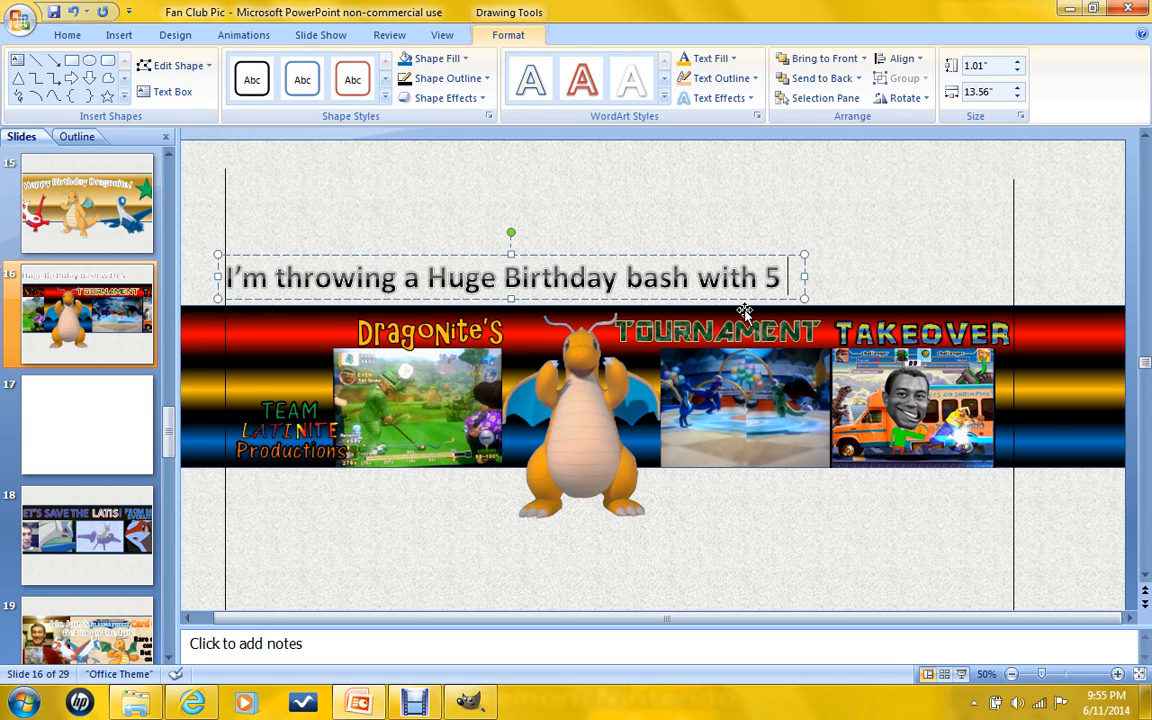
type(" CRAZY")
type(" T")
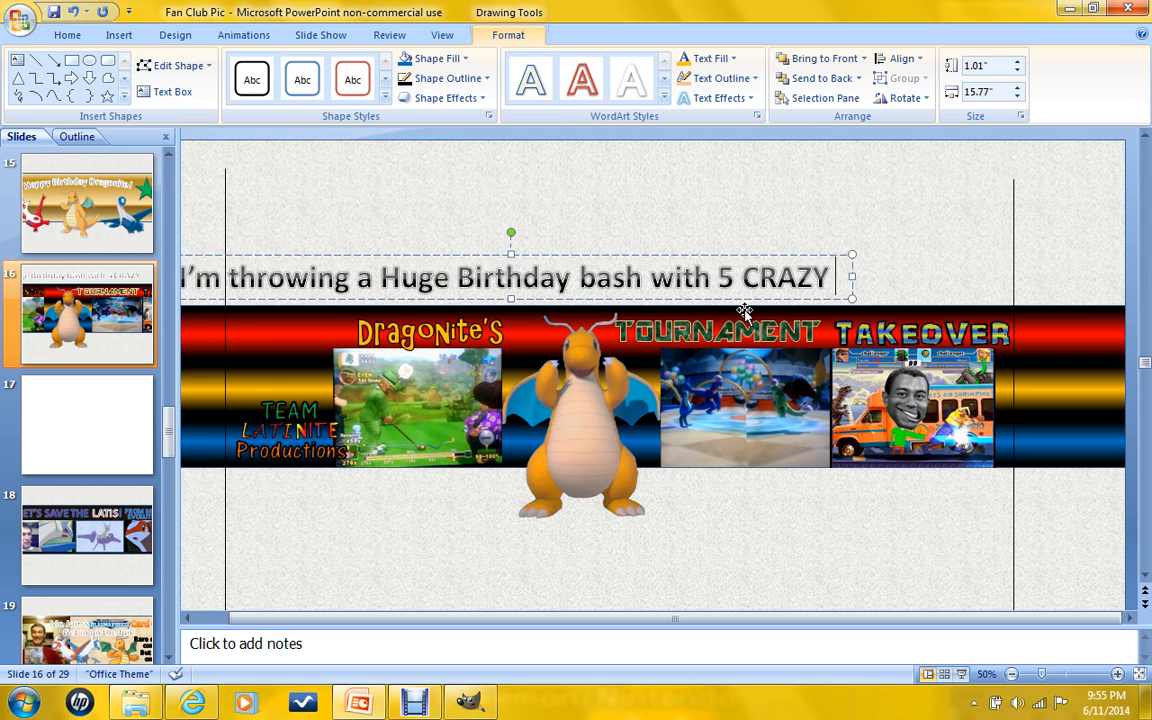
key("BackSpace")
type("tourn")
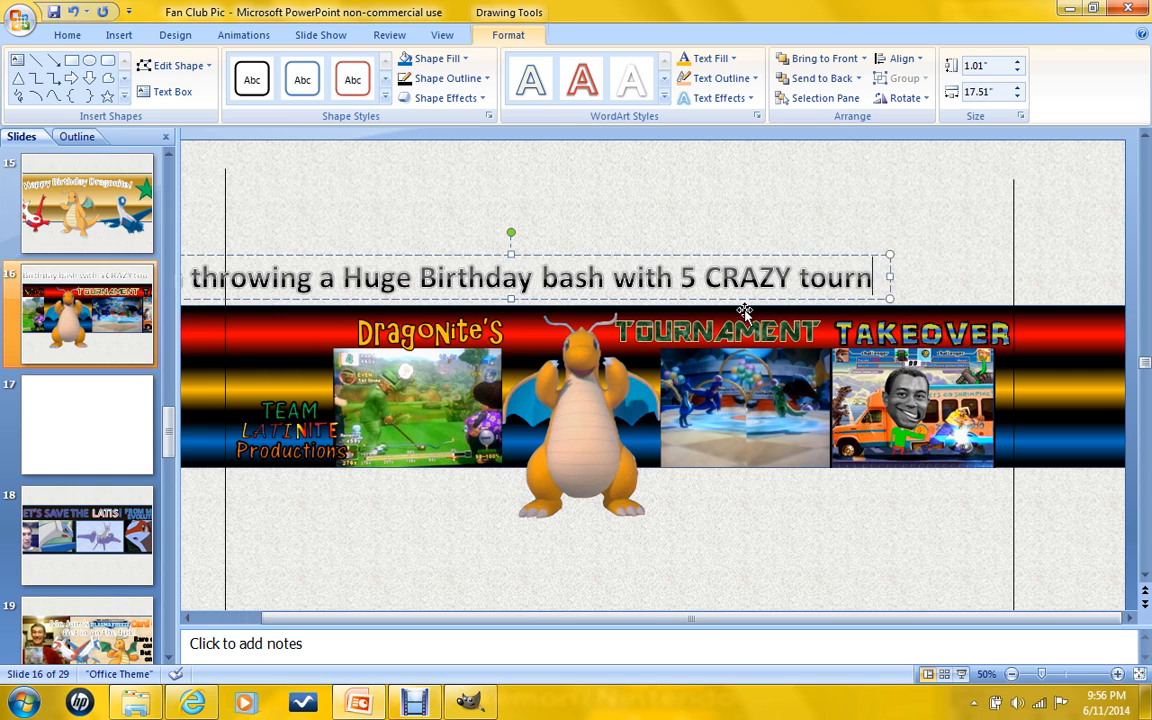
type("aments")
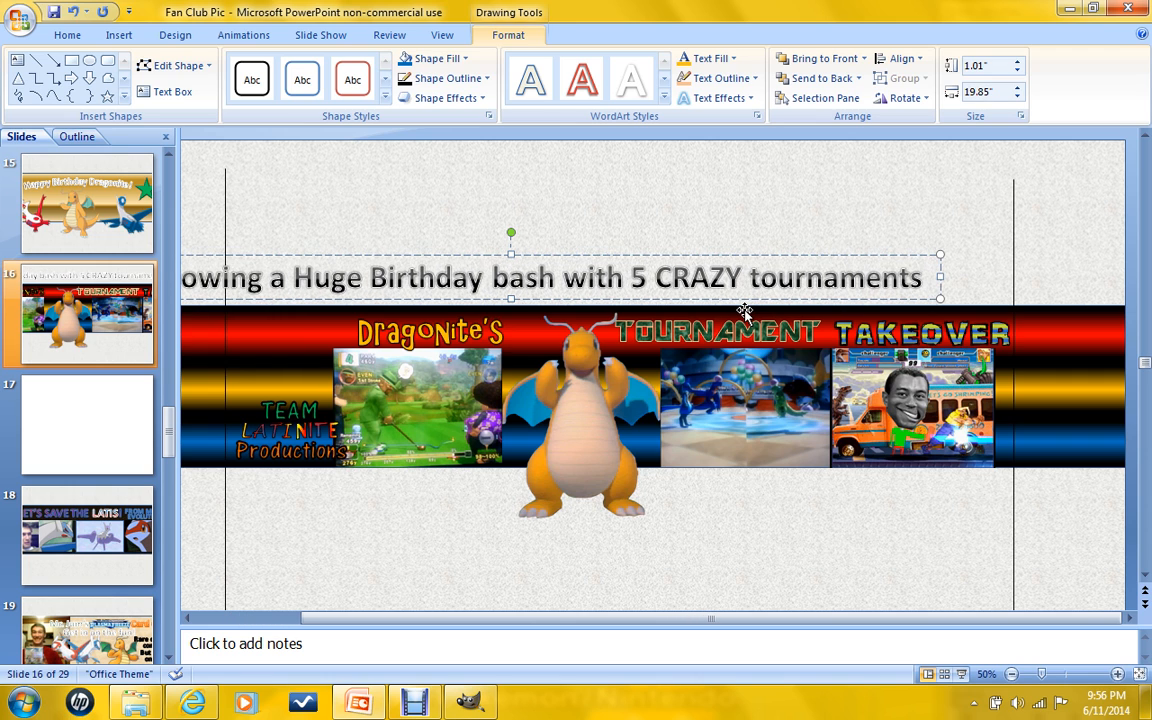
type("!")
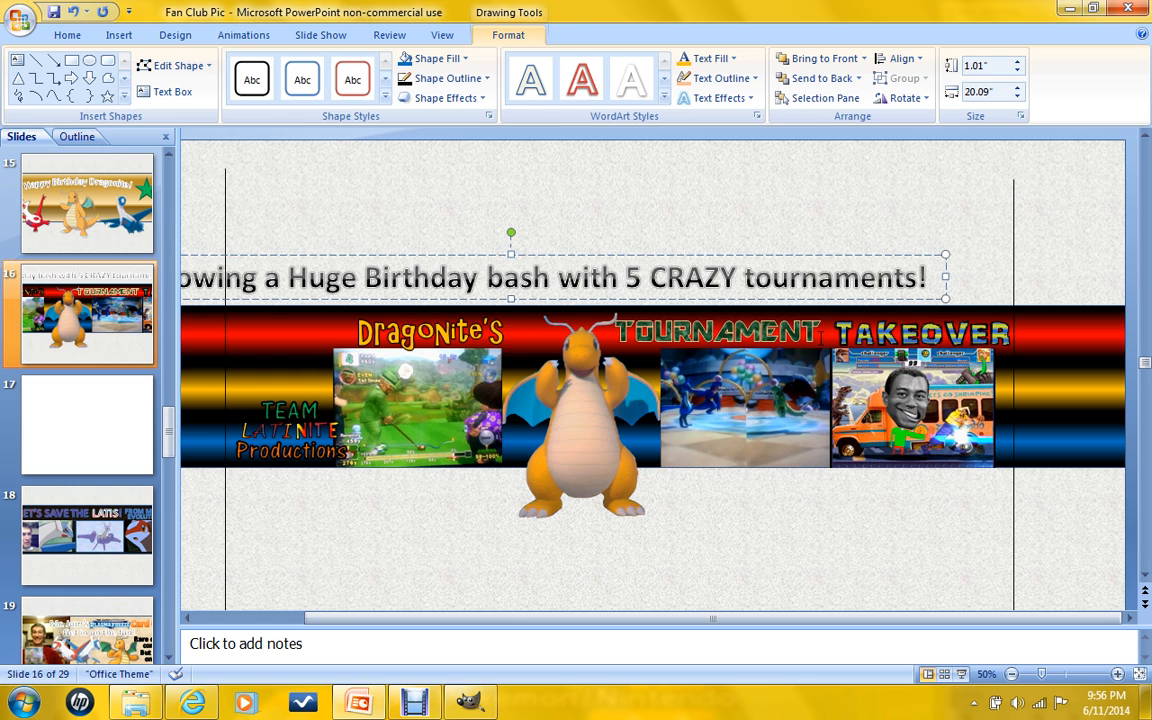
Set the WordArt sentence in the AR BONNIE font and move it onto the banner, across the lower part of the pictures.
left_click(67, 35)
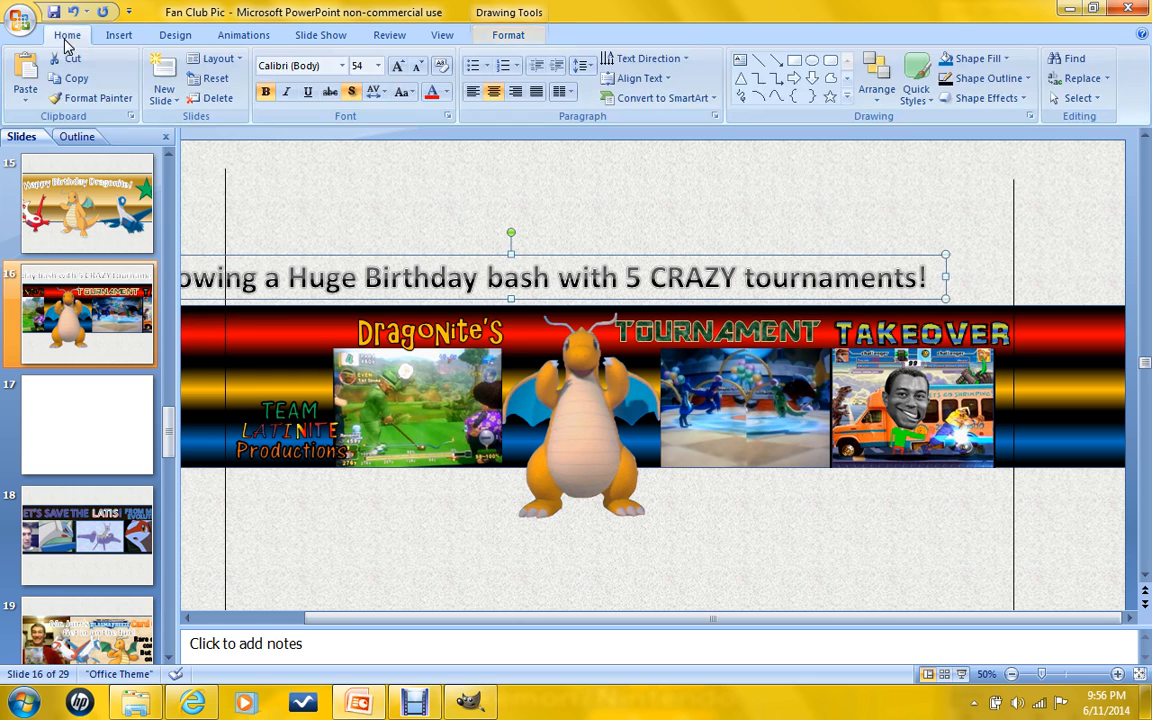
left_click(343, 66)
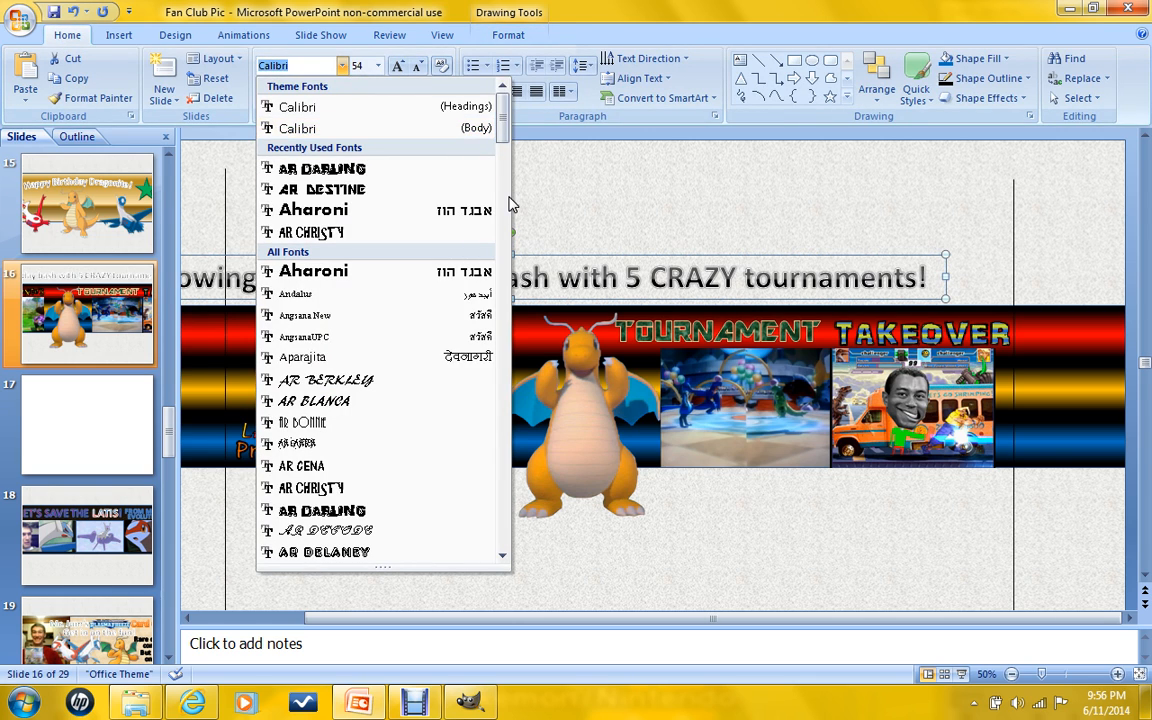
left_click(372, 424)
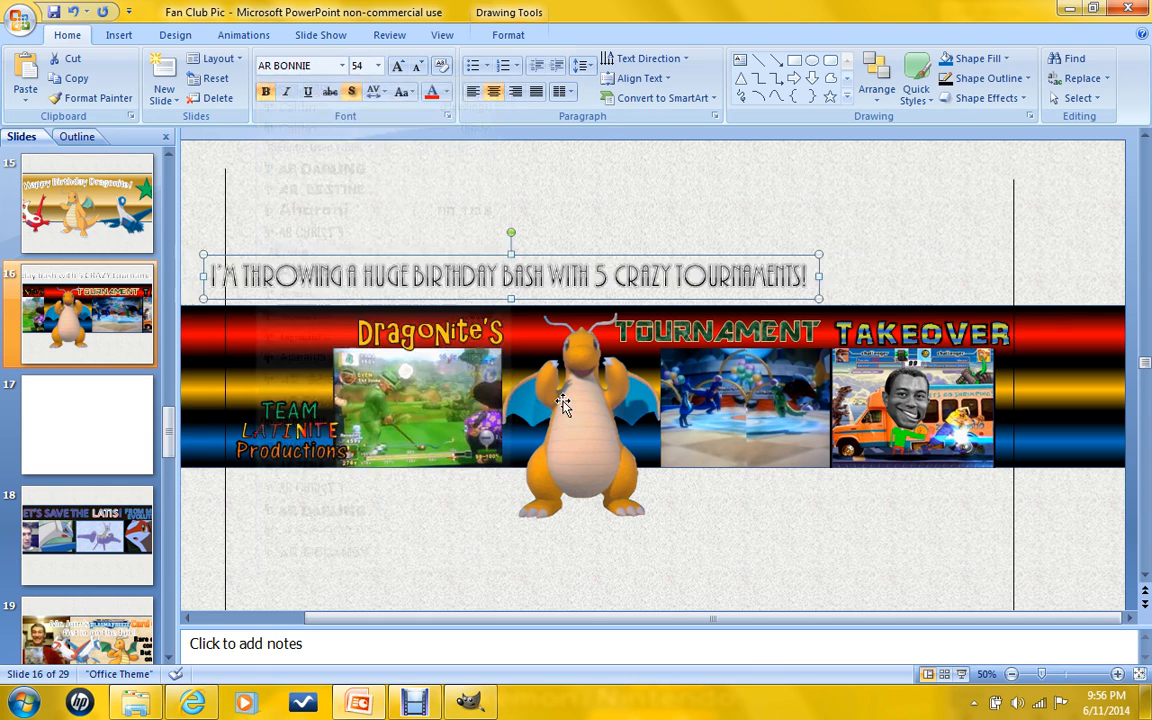
left_click_drag(748, 303, 787, 416)
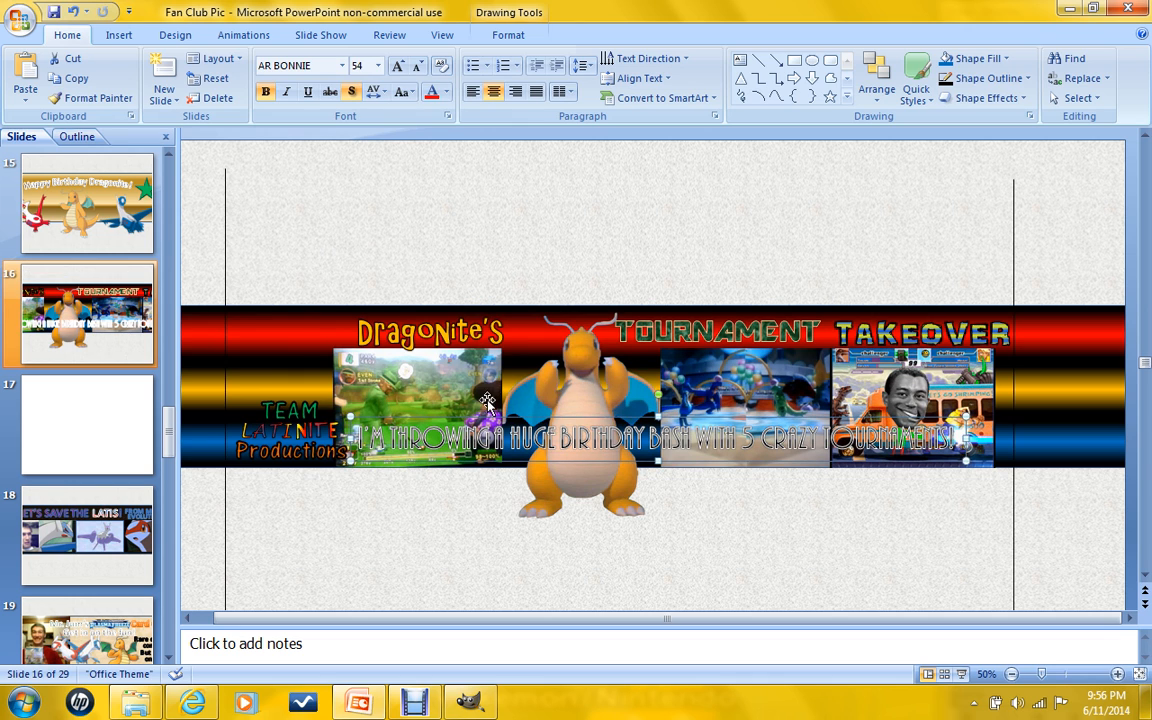
Apply the Square warp transform to the birthday bash sentence.
left_click(495, 38)
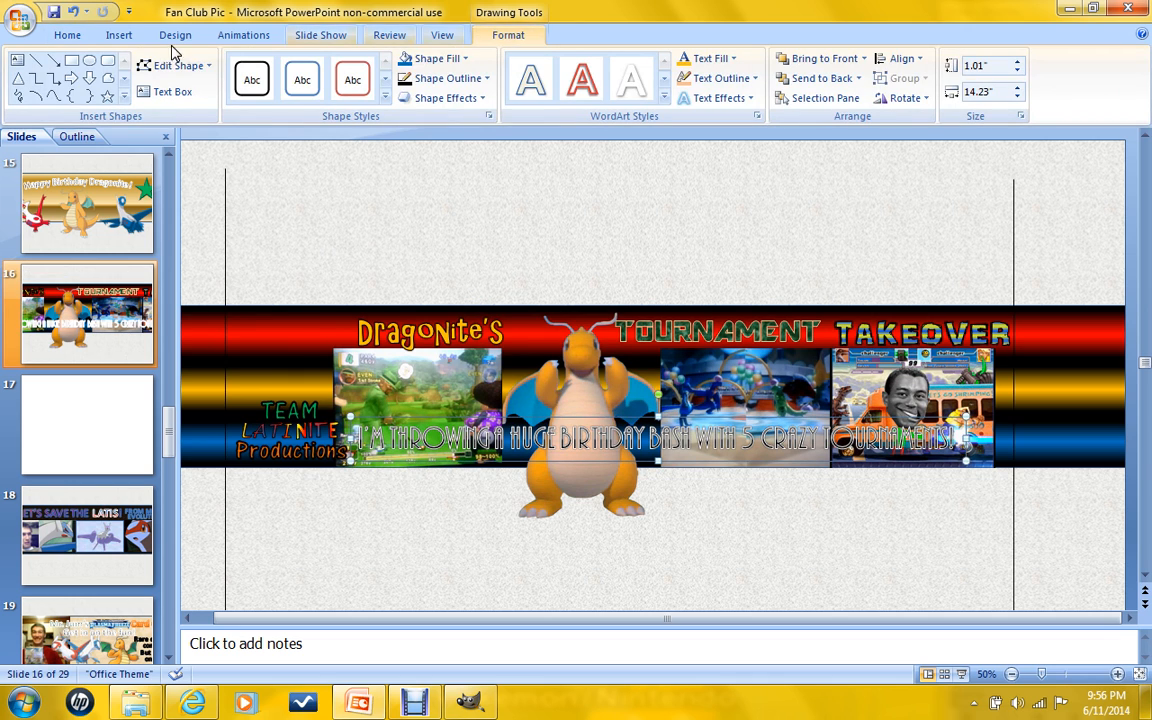
left_click(68, 35)
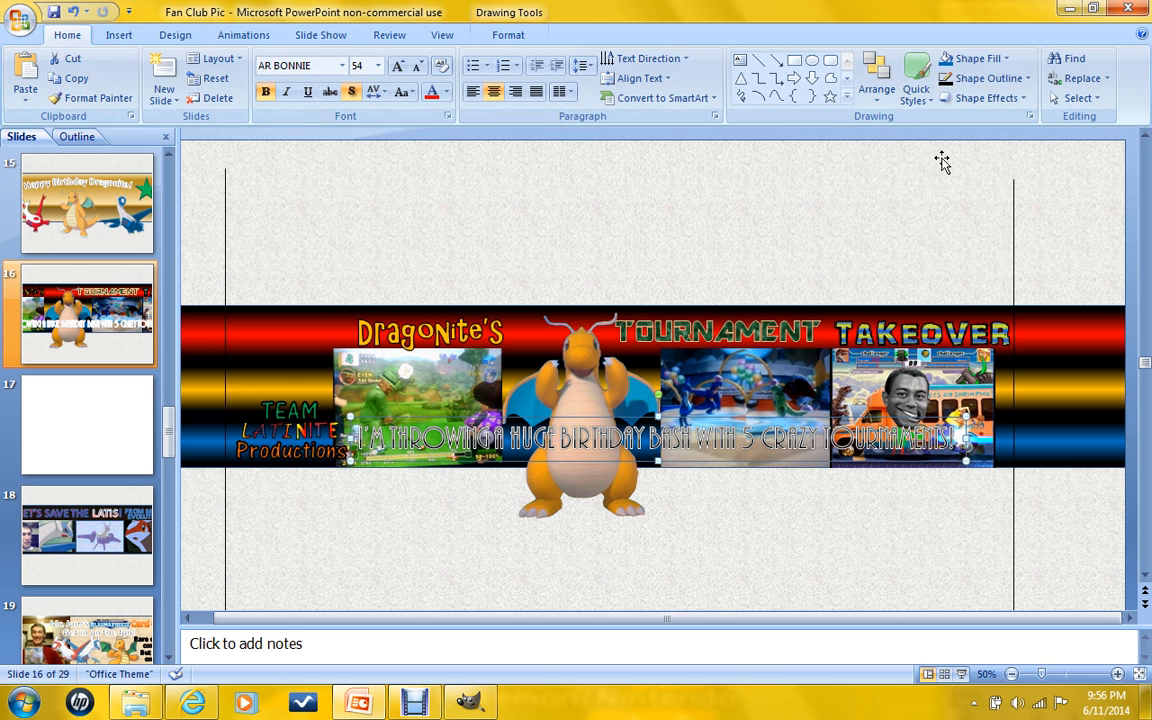
left_click(508, 35)
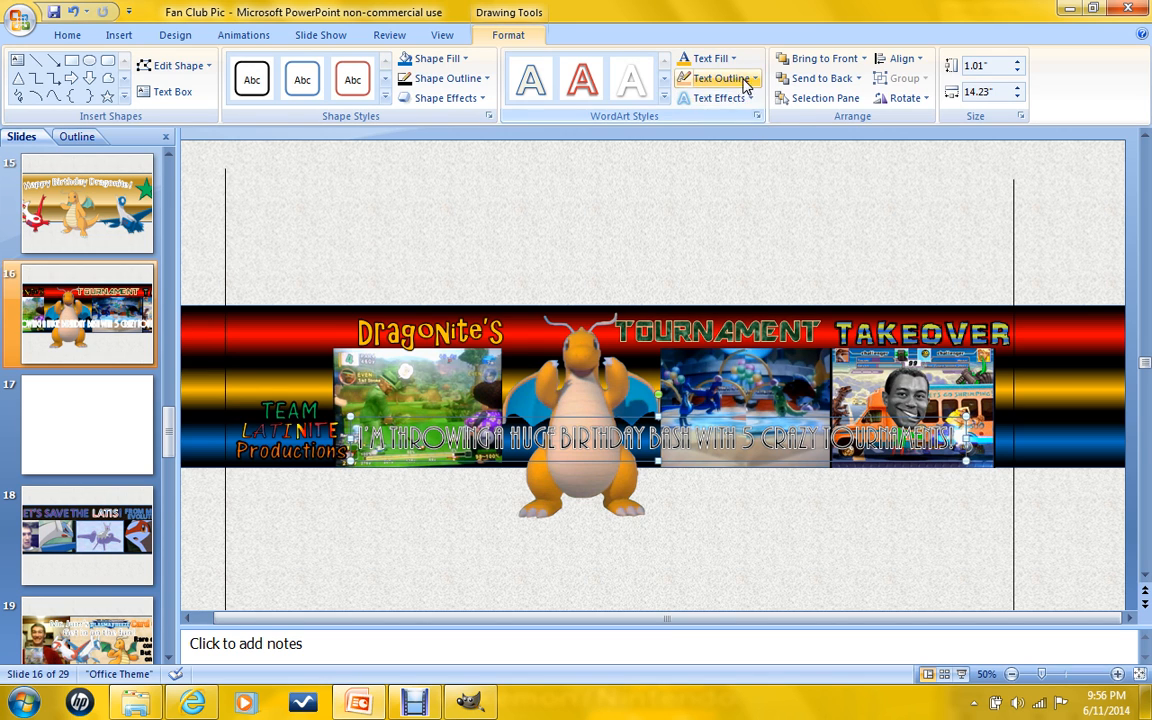
left_click(722, 98)
mouse_move(755, 340)
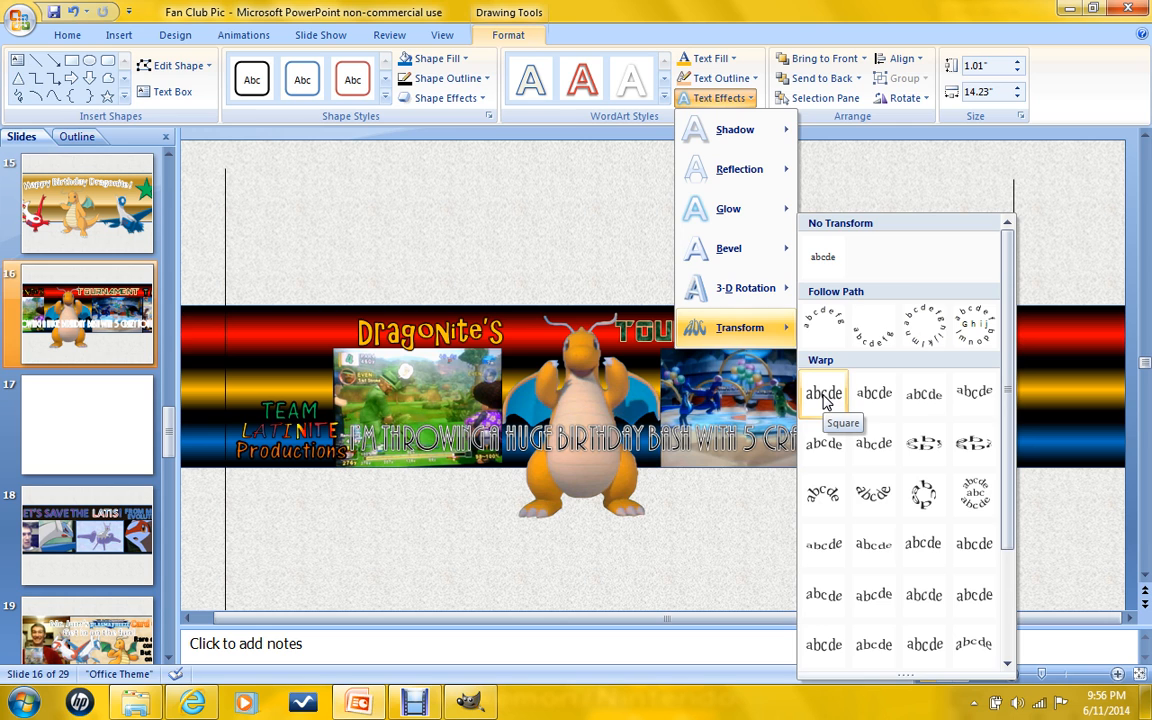
left_click(825, 396)
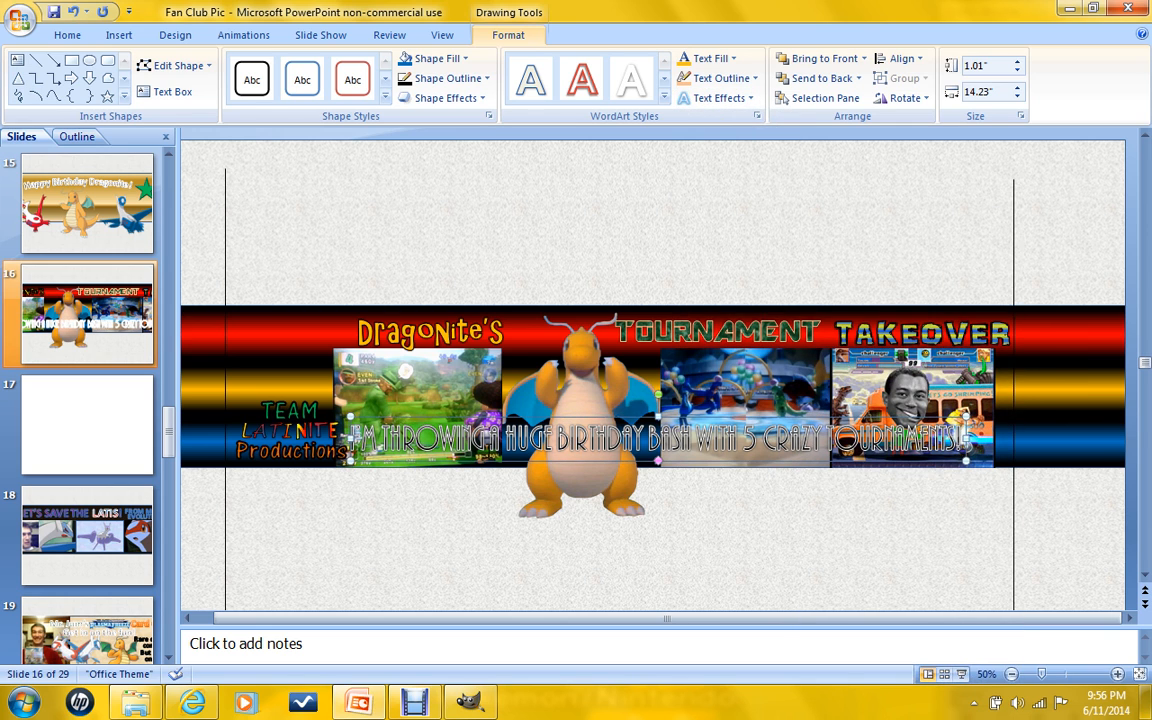
Resize the warped sentence to about 0.93 by 14.67 inches and shift it slightly upward over the pictures.
left_click_drag(965, 410, 981, 410)
left_click_drag(602, 373, 600, 364)
left_click_drag(318, 402, 310, 402)
left_click_drag(602, 364, 602, 379)
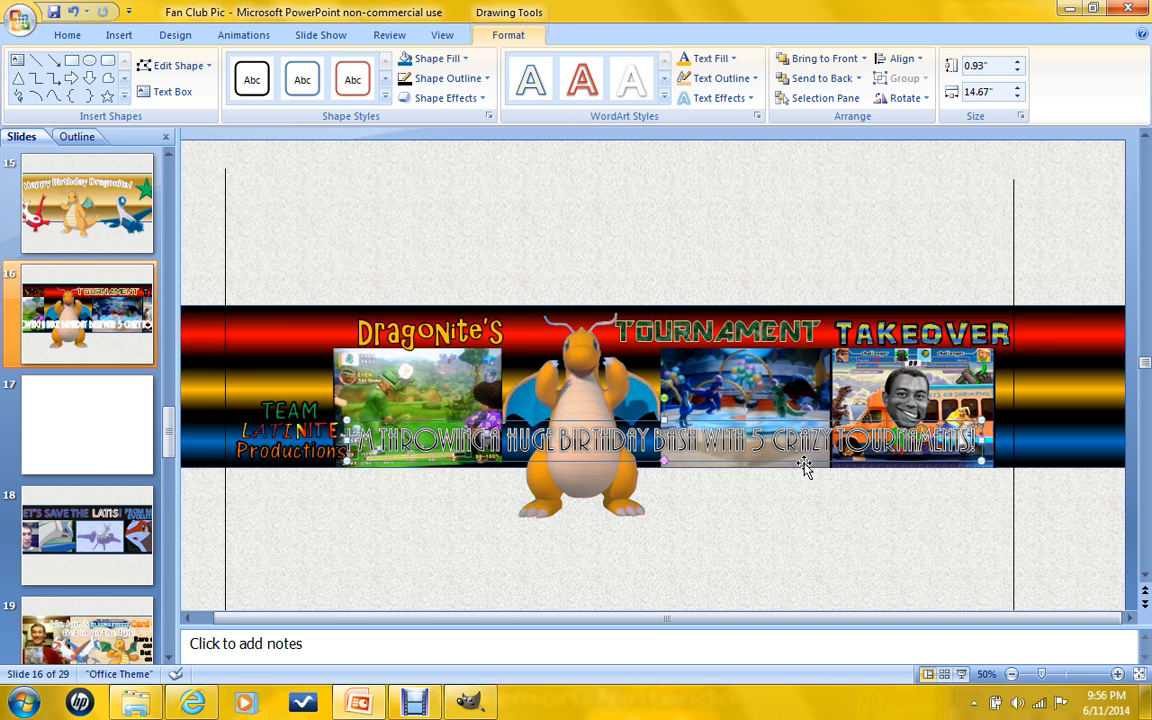
left_click_drag(490, 460, 515, 418)
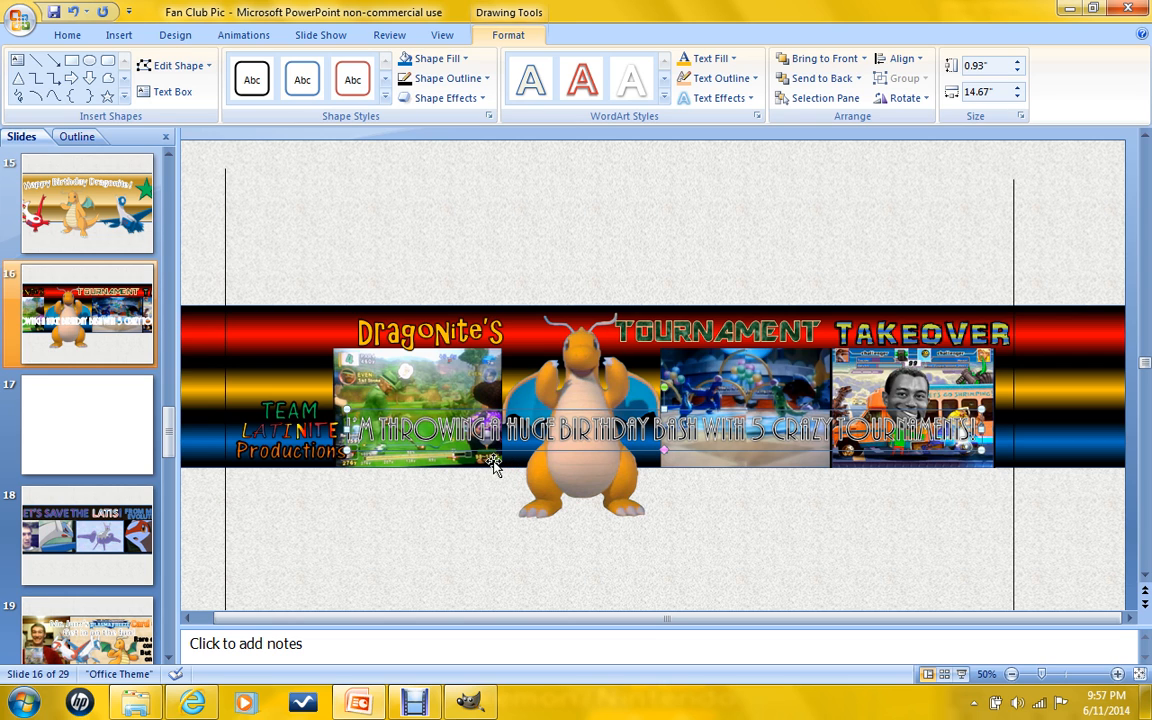
left_click(628, 518)
left_click(752, 514)
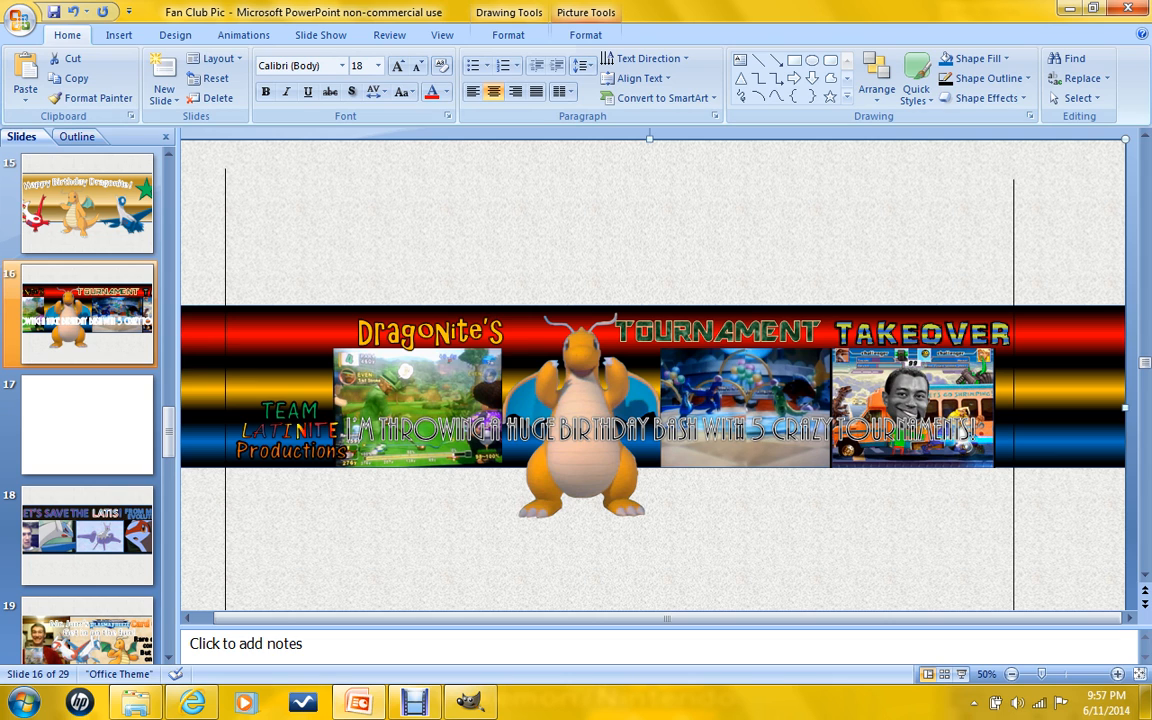
Change the birthday bash sentence's font to Aharoni.
left_click(670, 386)
scroll(771, 455, "down", 2, "ctrl")
scroll(771, 455, "down", 1, "ctrl")
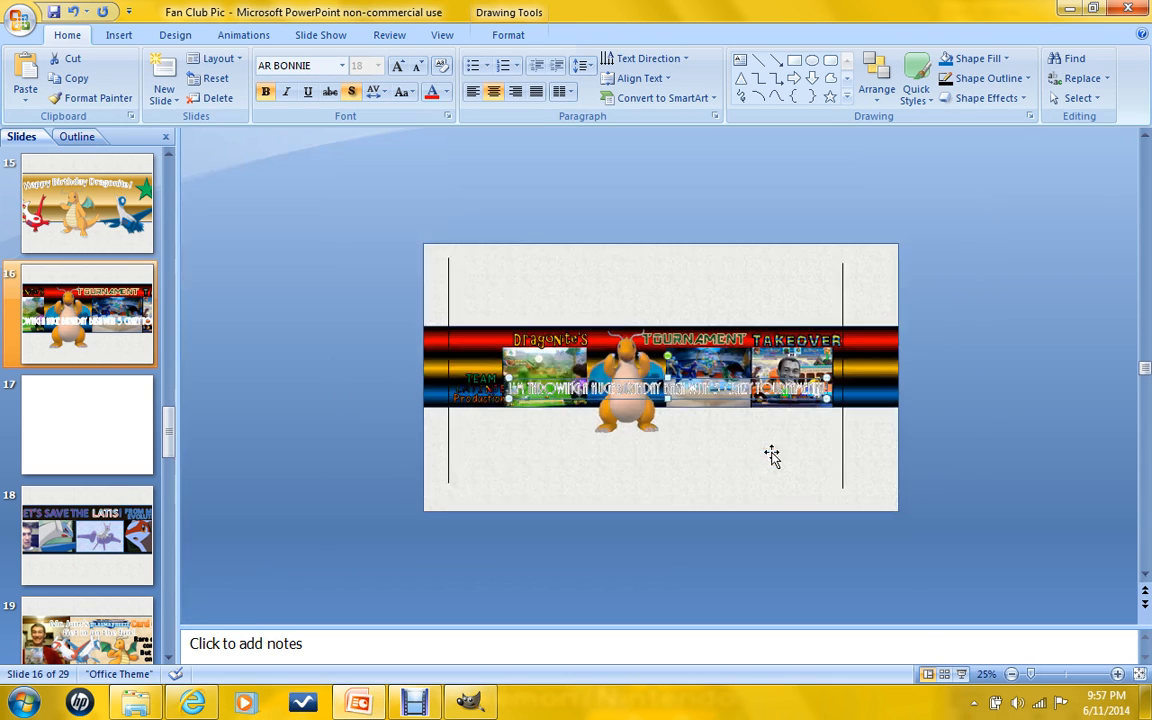
scroll(771, 455, "up", 4, "ctrl")
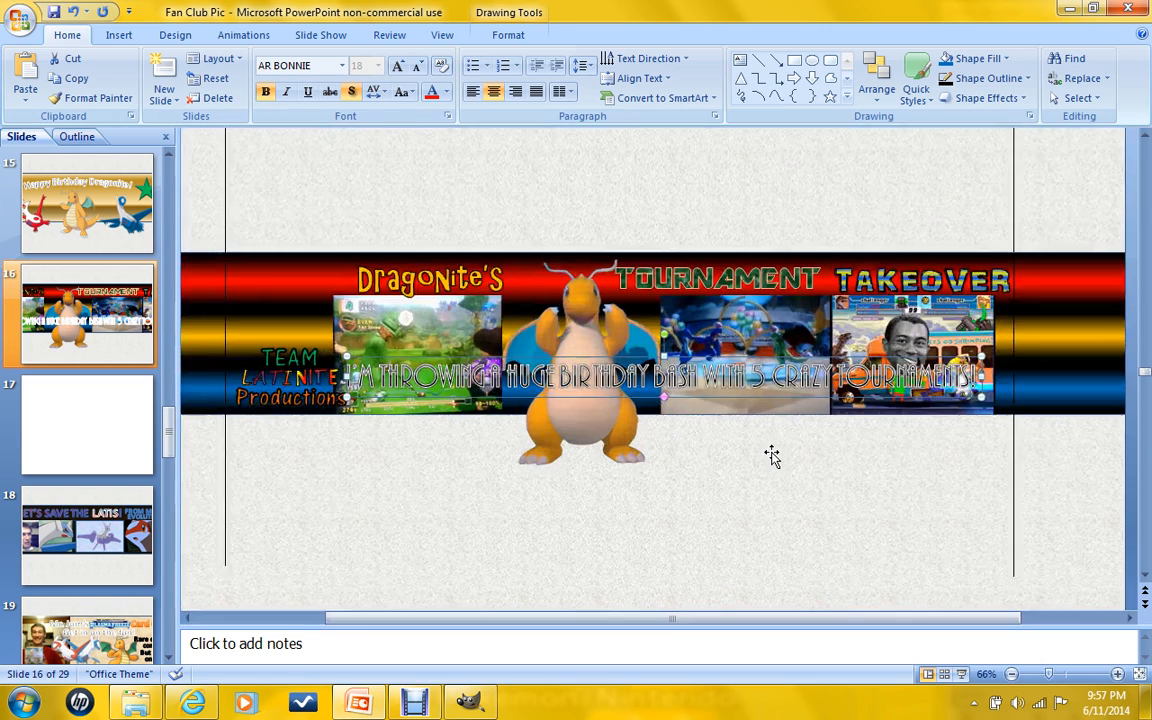
scroll(771, 455, "down", 1, "ctrl")
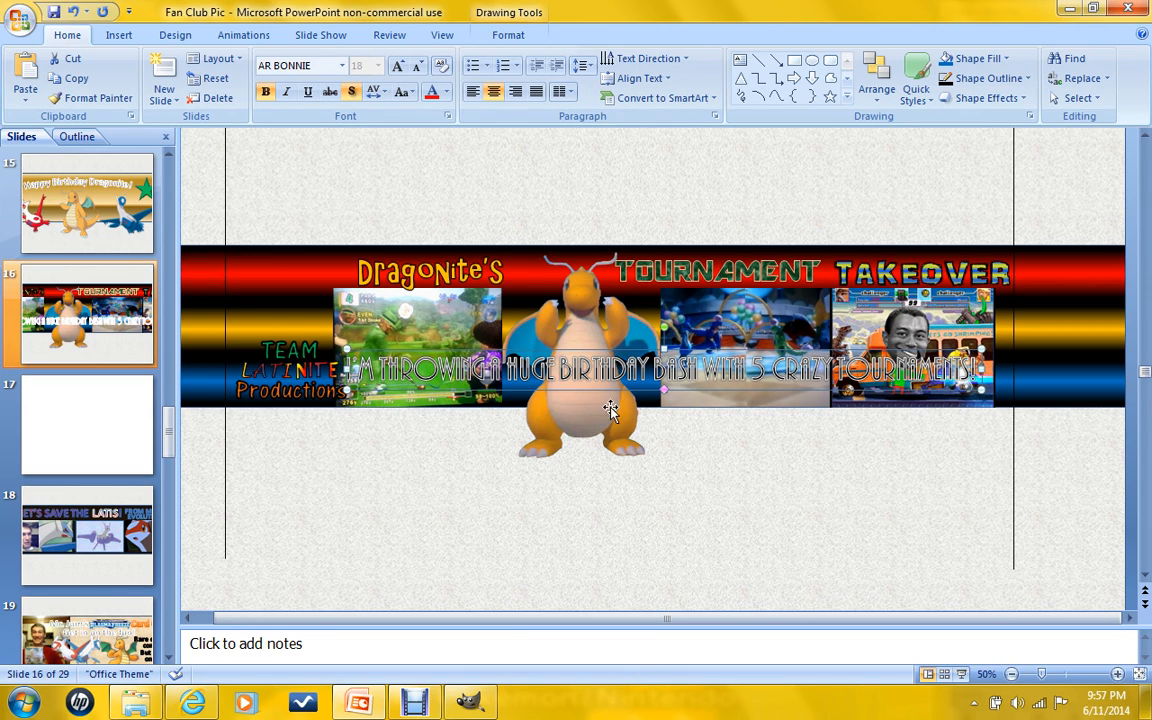
left_click(342, 66)
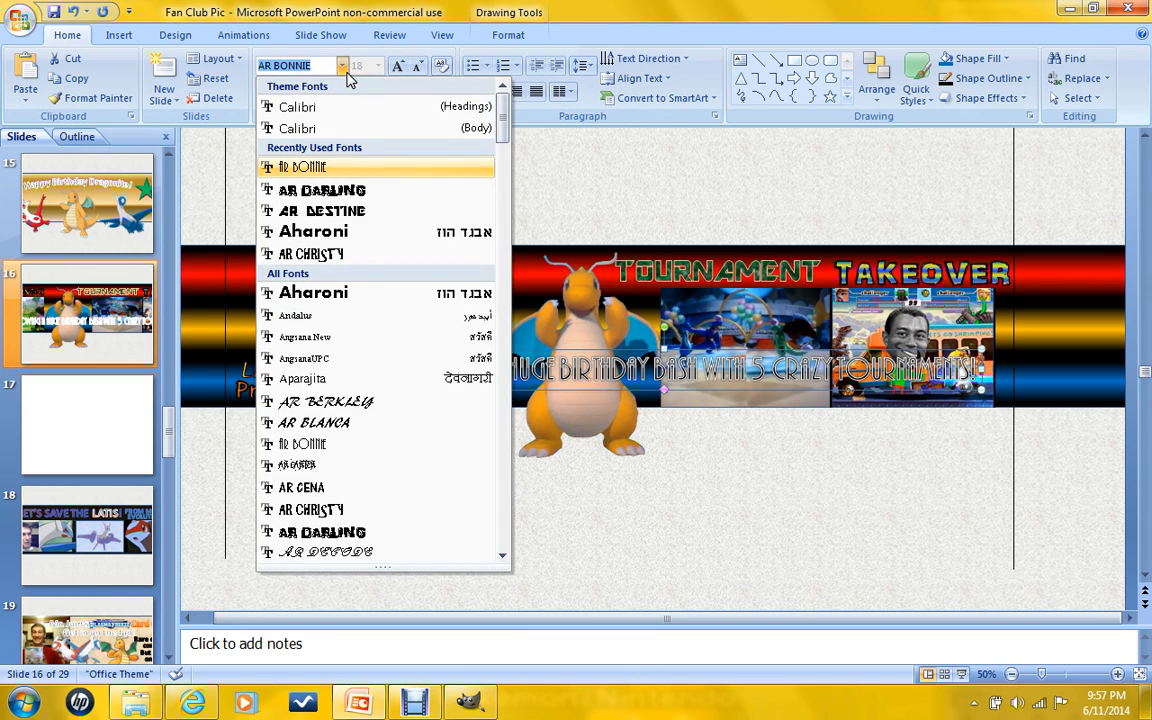
left_click(357, 239)
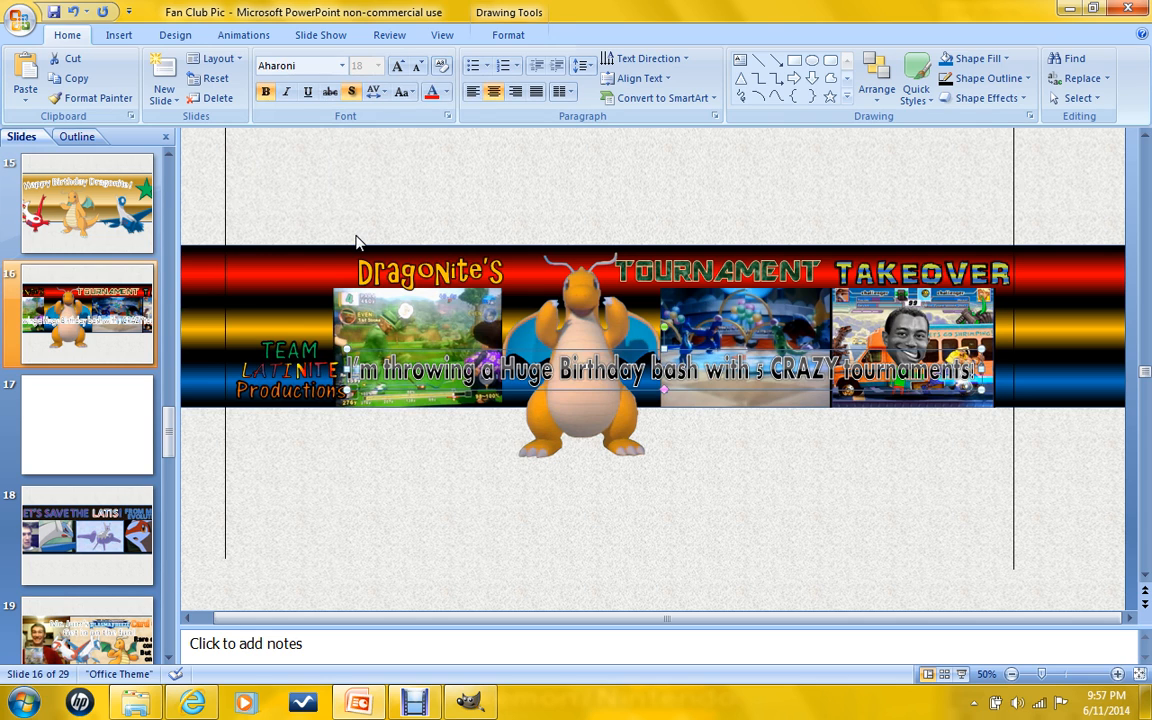
Set the birthday bash sentence's font to AR CENA and nudge the WordArt slightly down and to the right.
left_click(342, 66)
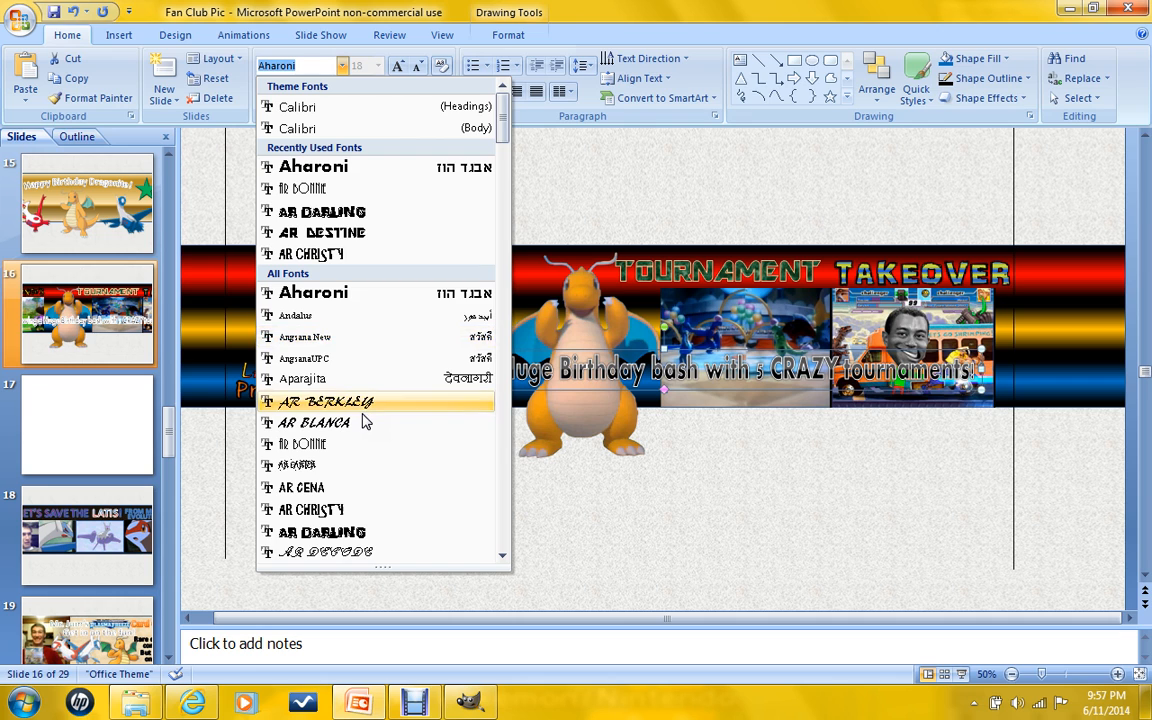
left_click(362, 494)
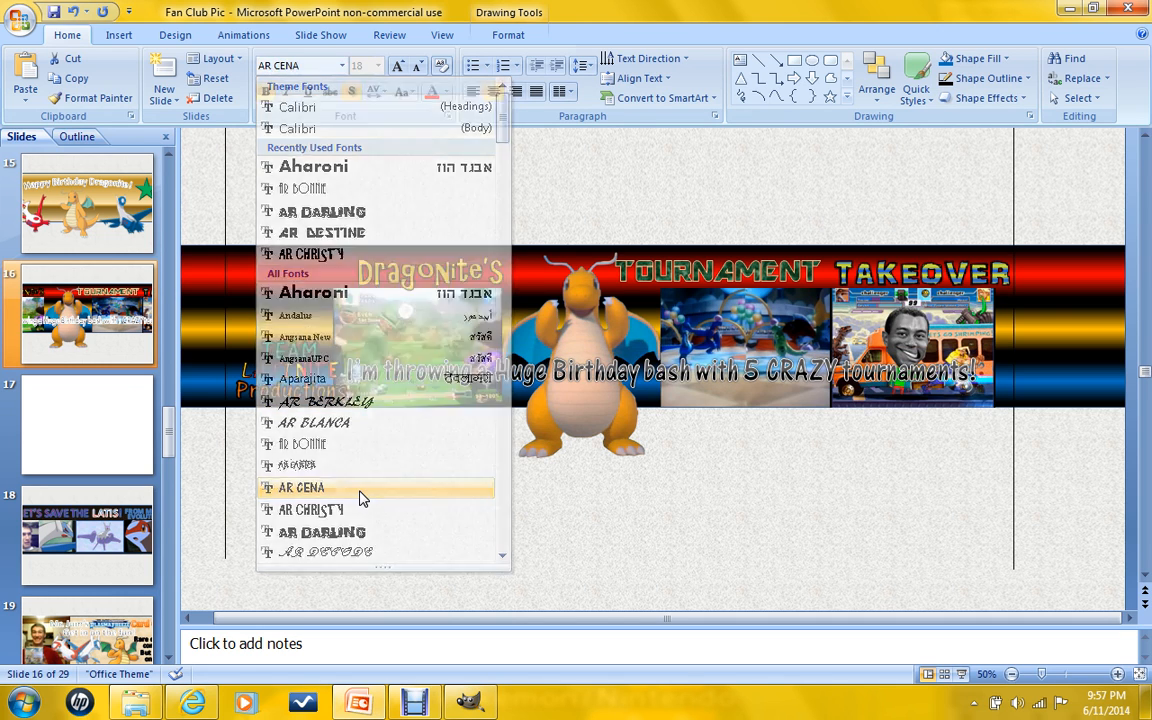
left_click_drag(752, 392, 754, 394)
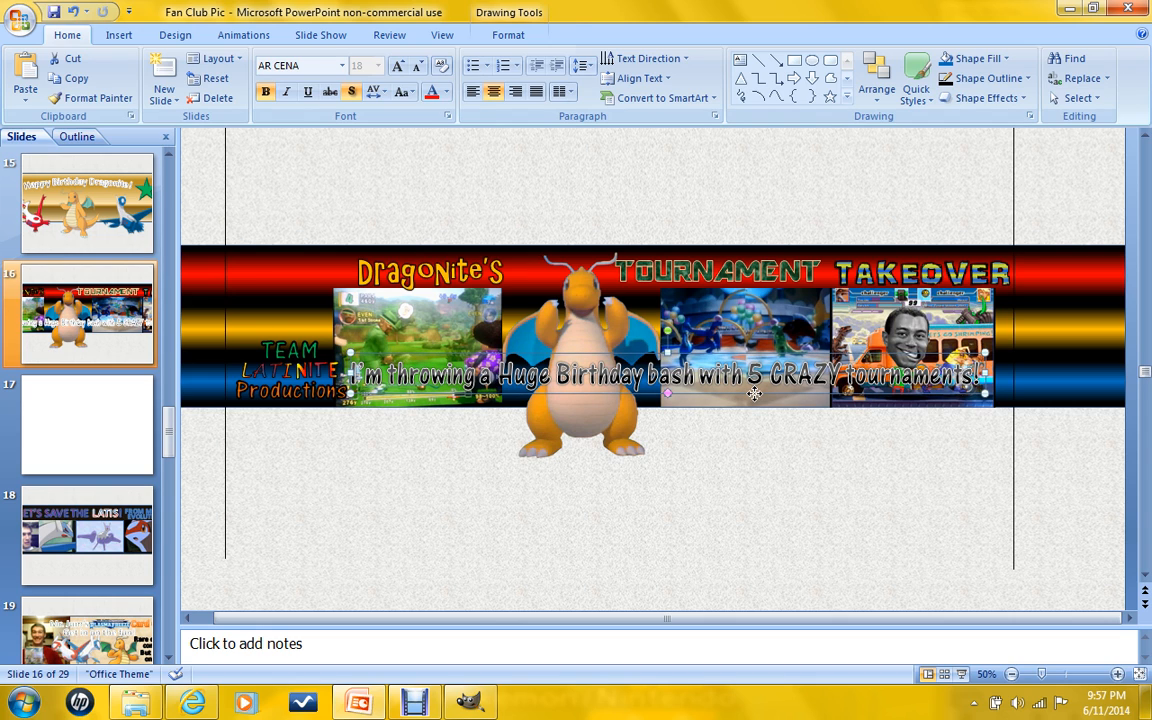
Enclose the whole birthday bash sentence in double quotation marks.
left_click(393, 378)
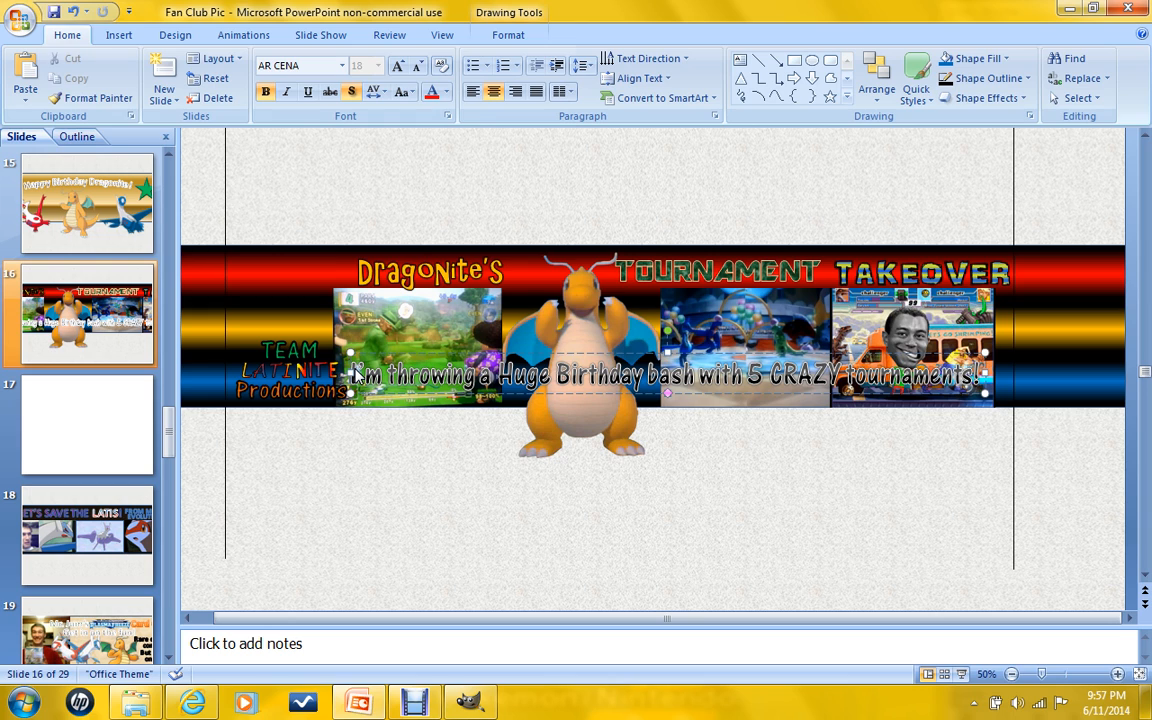
type("\"")
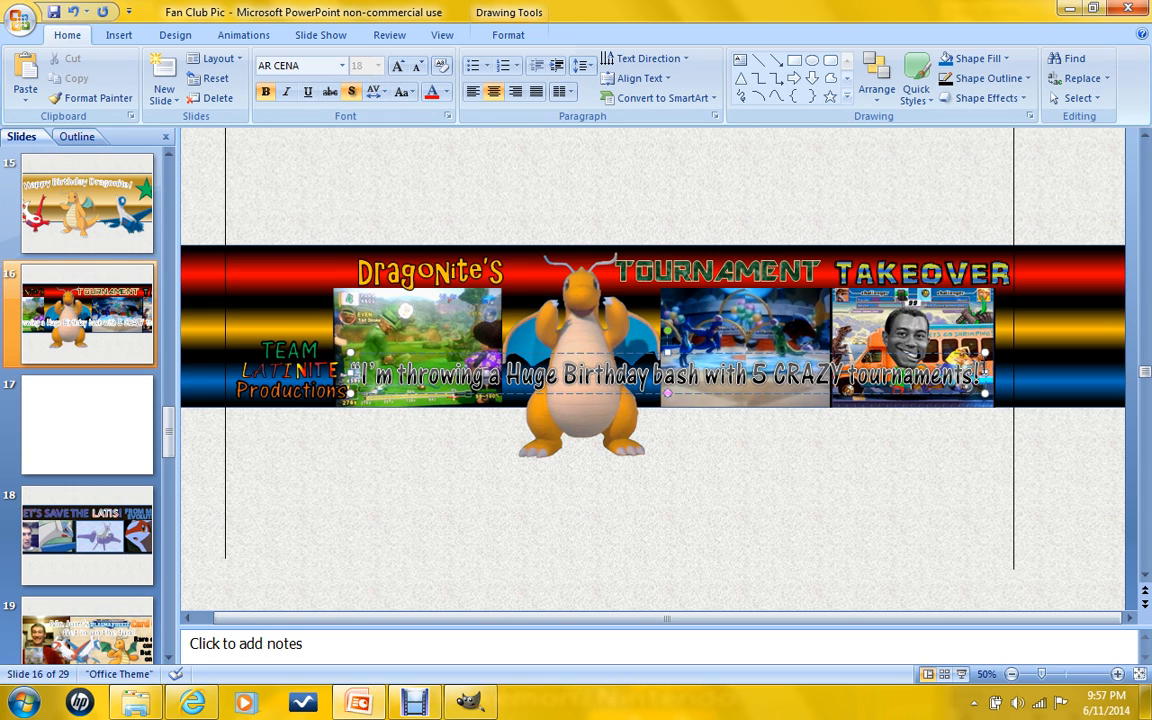
left_click(982, 373)
type("\"")
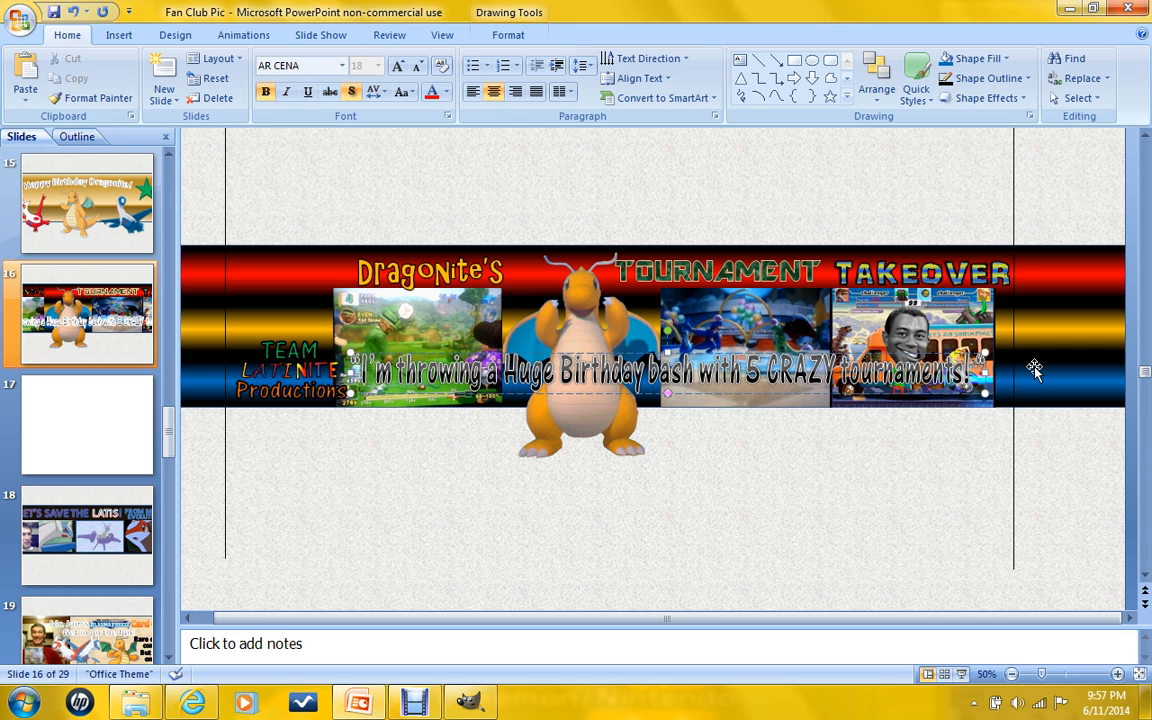
left_click(1035, 368)
left_click(987, 369)
key("Delete")
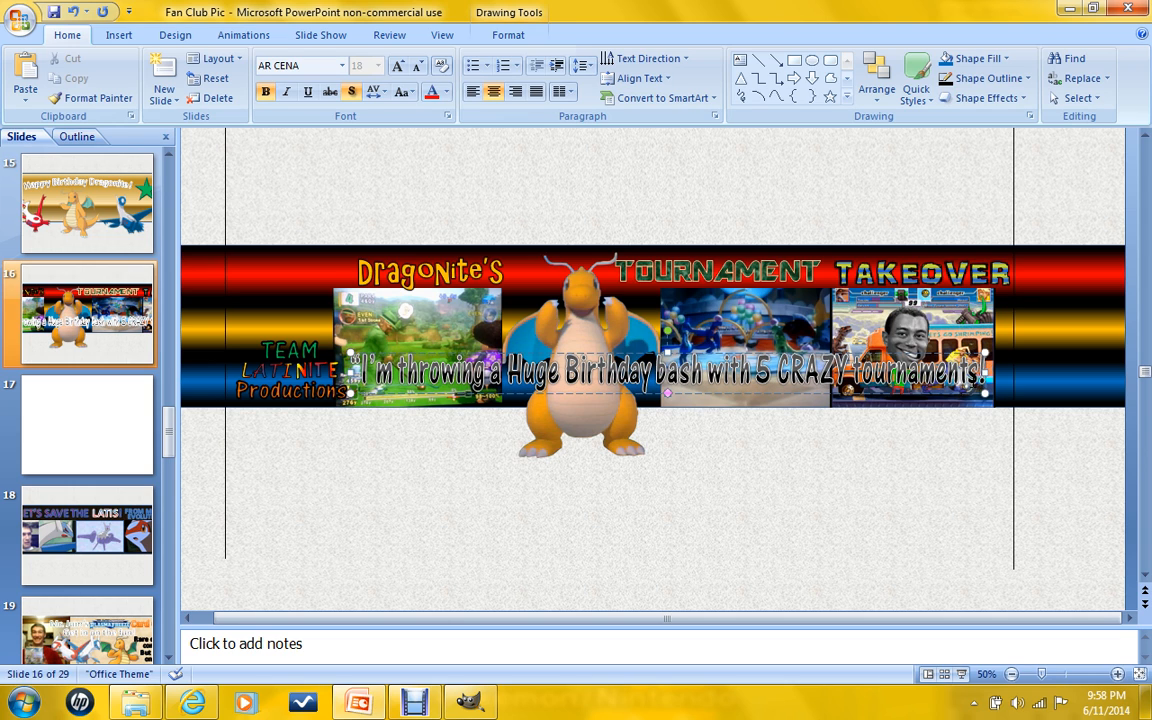
type("\"")
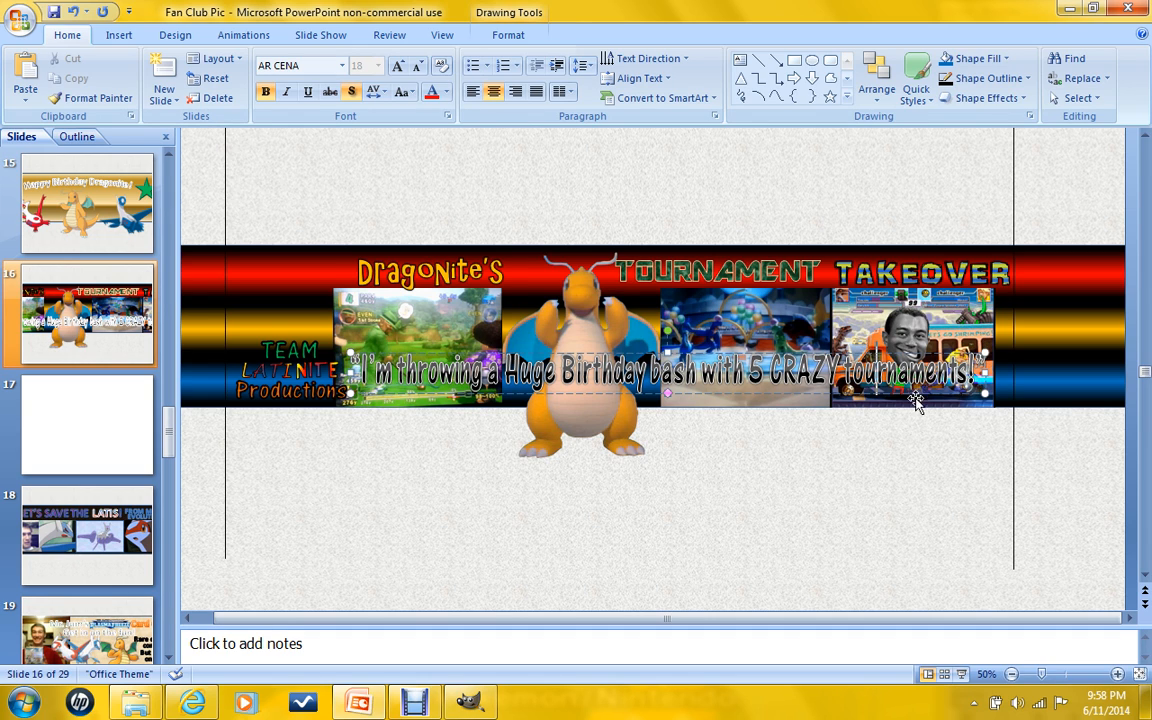
Move the quoted sentence slightly lower, towards the bottom edge of the banner.
left_click(702, 463)
left_click(702, 368)
left_click_drag(702, 353, 704, 361)
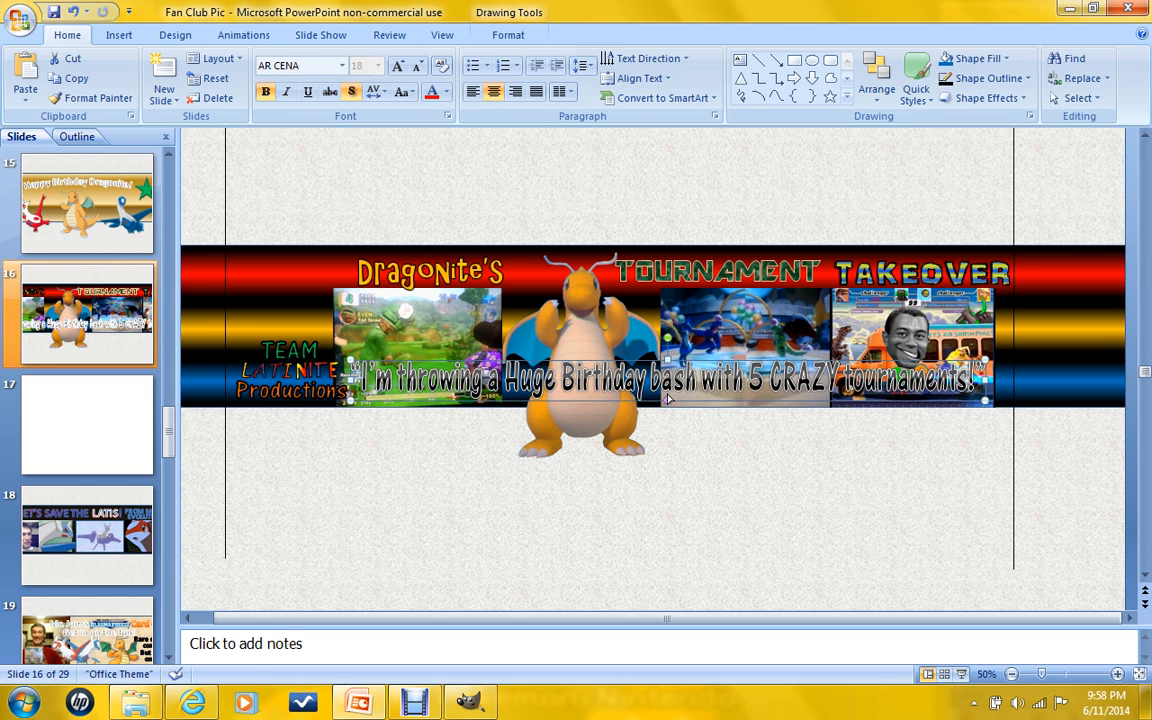
Capitalize the word "bash" as "Bash" in the quoted sentence.
left_click(622, 388)
key("Delete")
type("B")
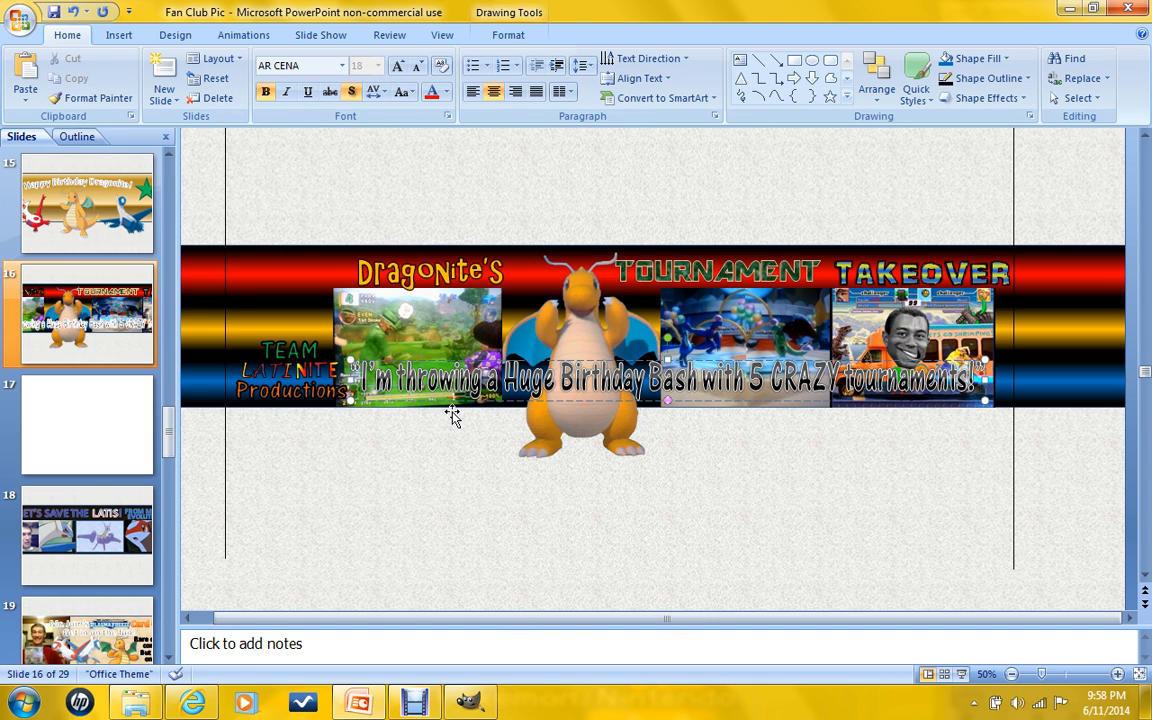
Replace "I'm" at the start of the quoted birthday bash sentence with "We all".
key("BackSpace")
key("BackSpace")
key("BackSpace")
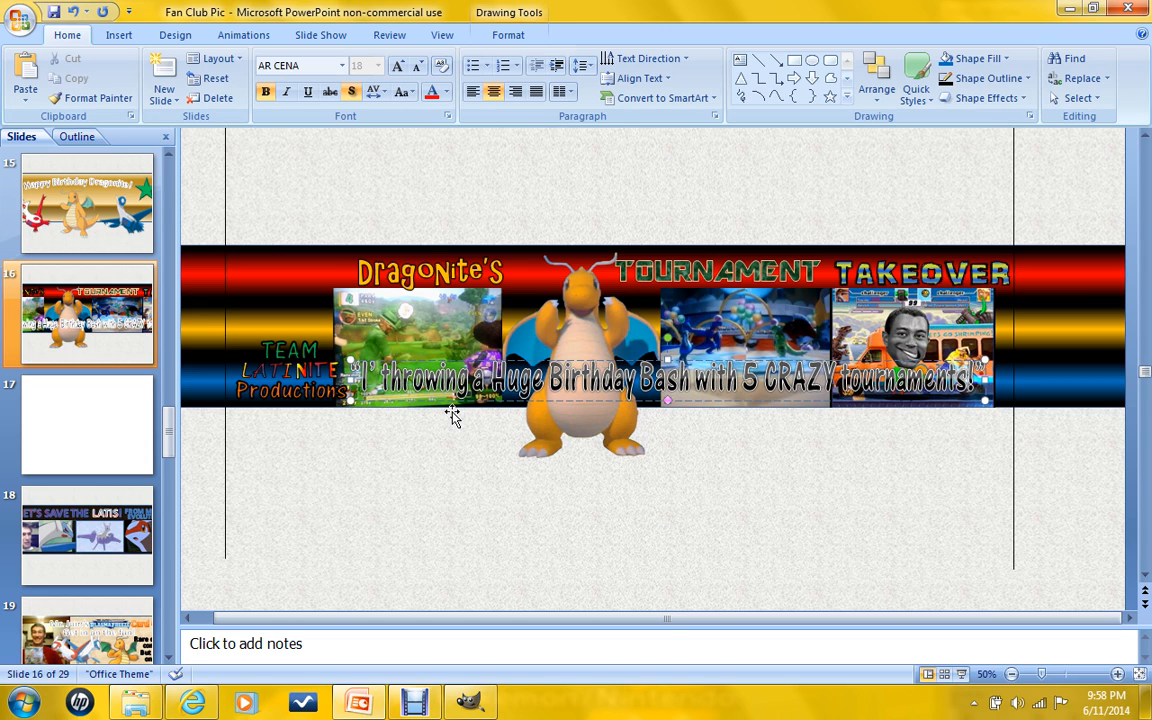
type("We")
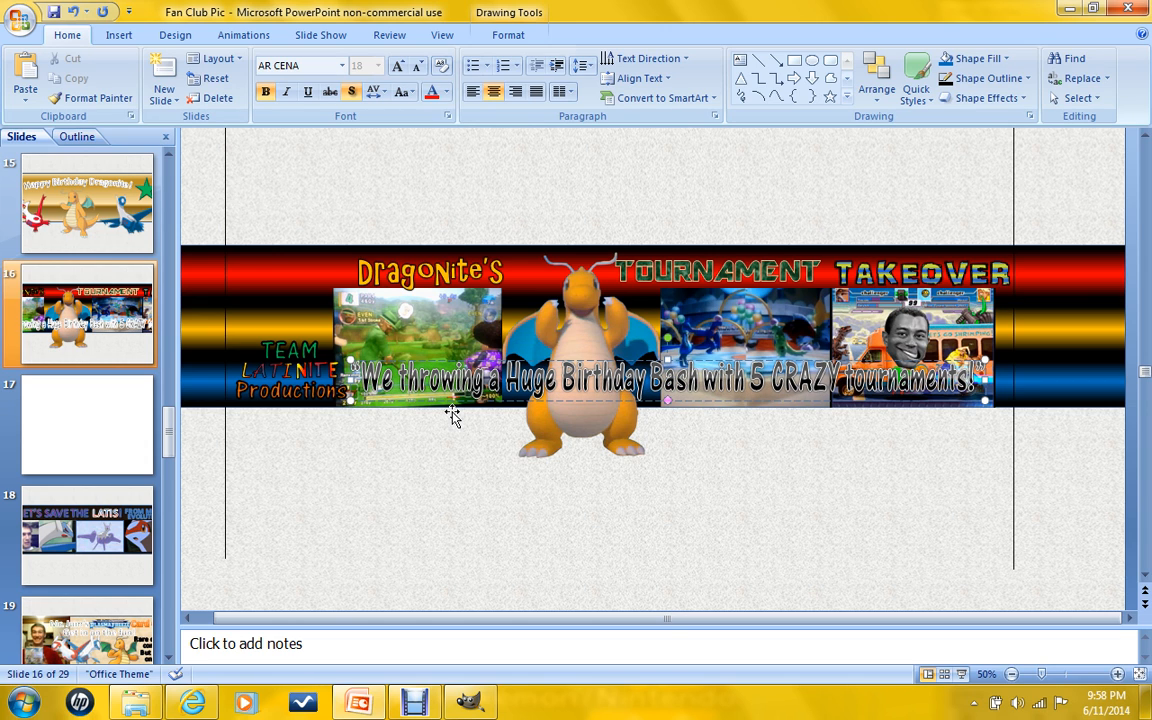
type(" all")
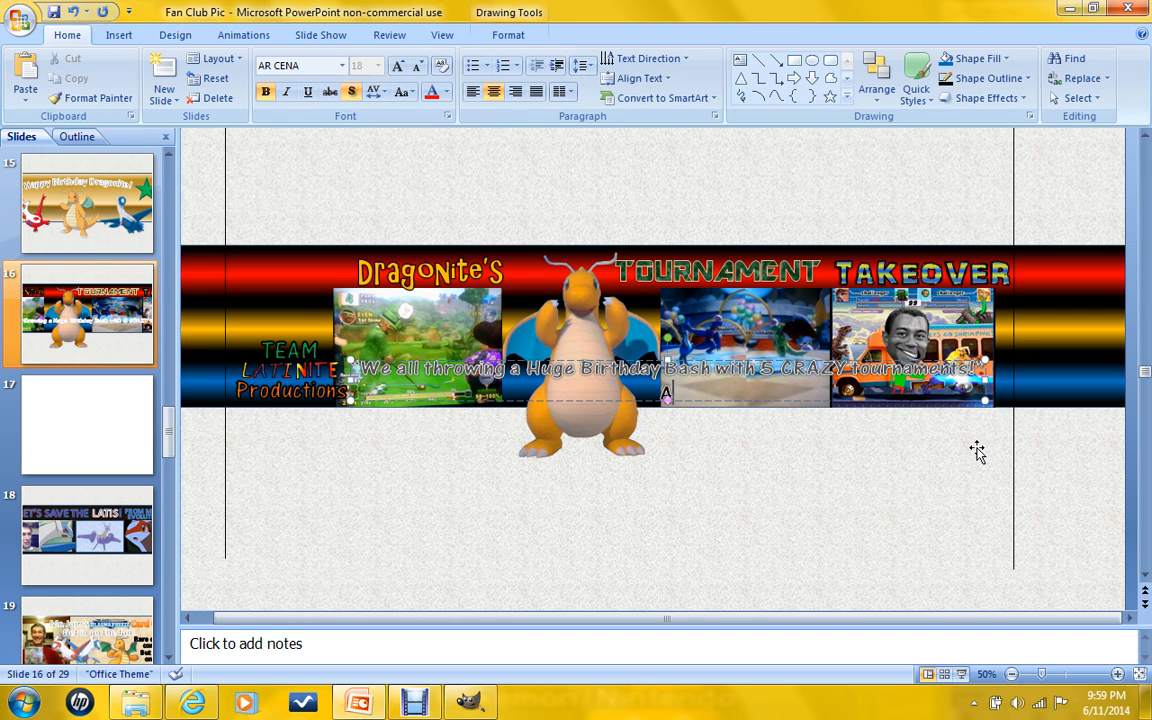
Add a second line reading "And YOU are invited to the exitement!" below the birthday bash sentence.
type("And")
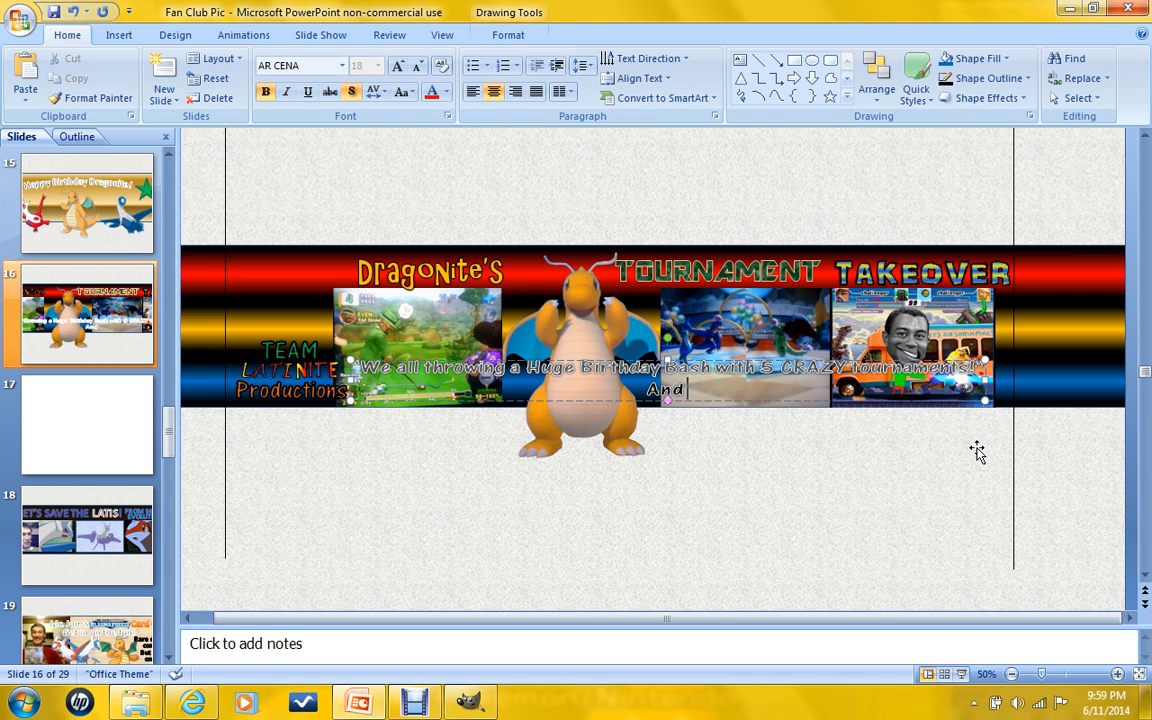
type(" Y")
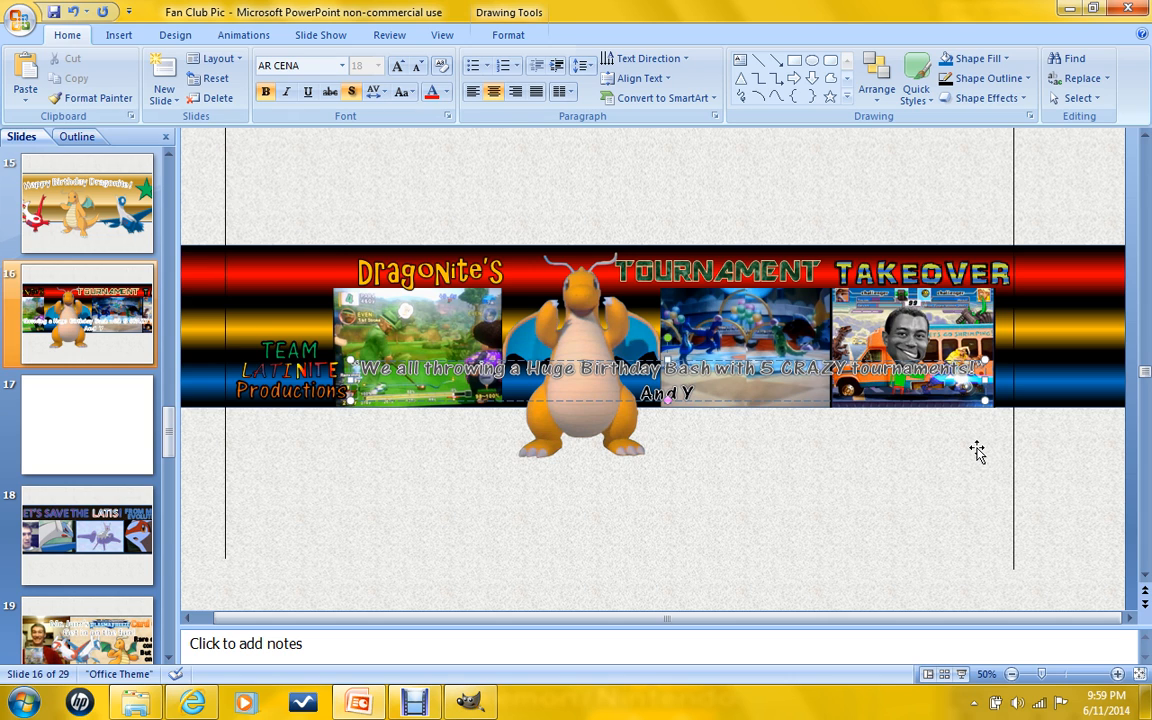
type("OU ar")
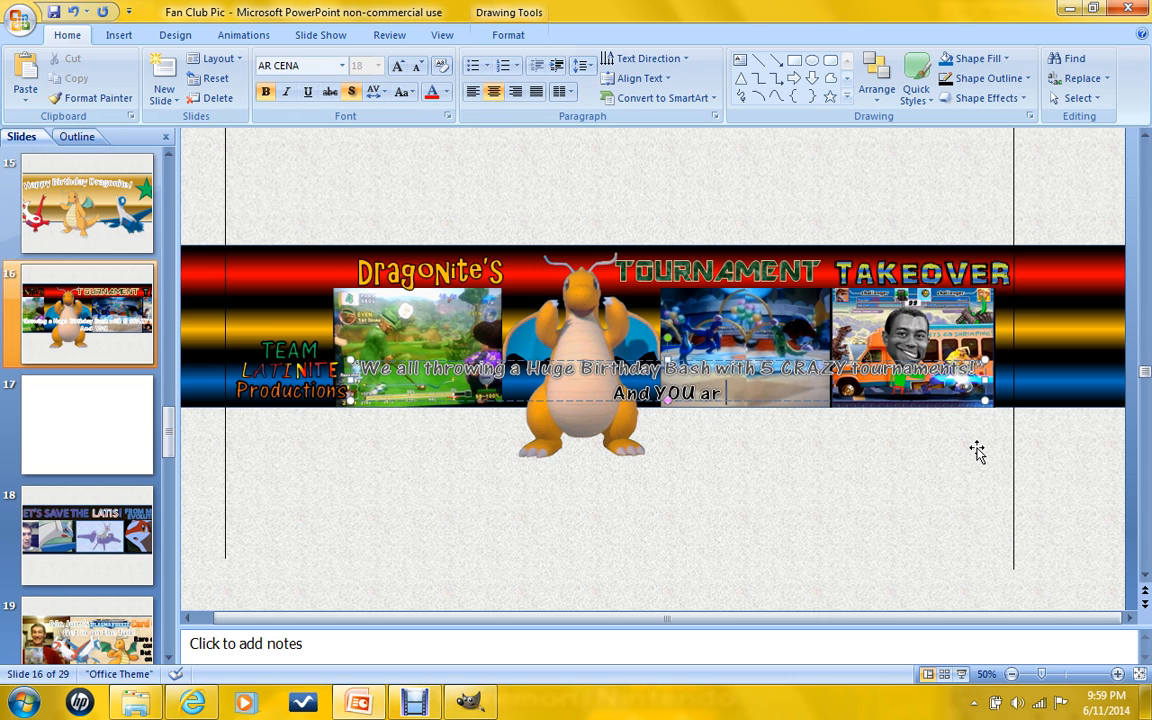
type("e inv")
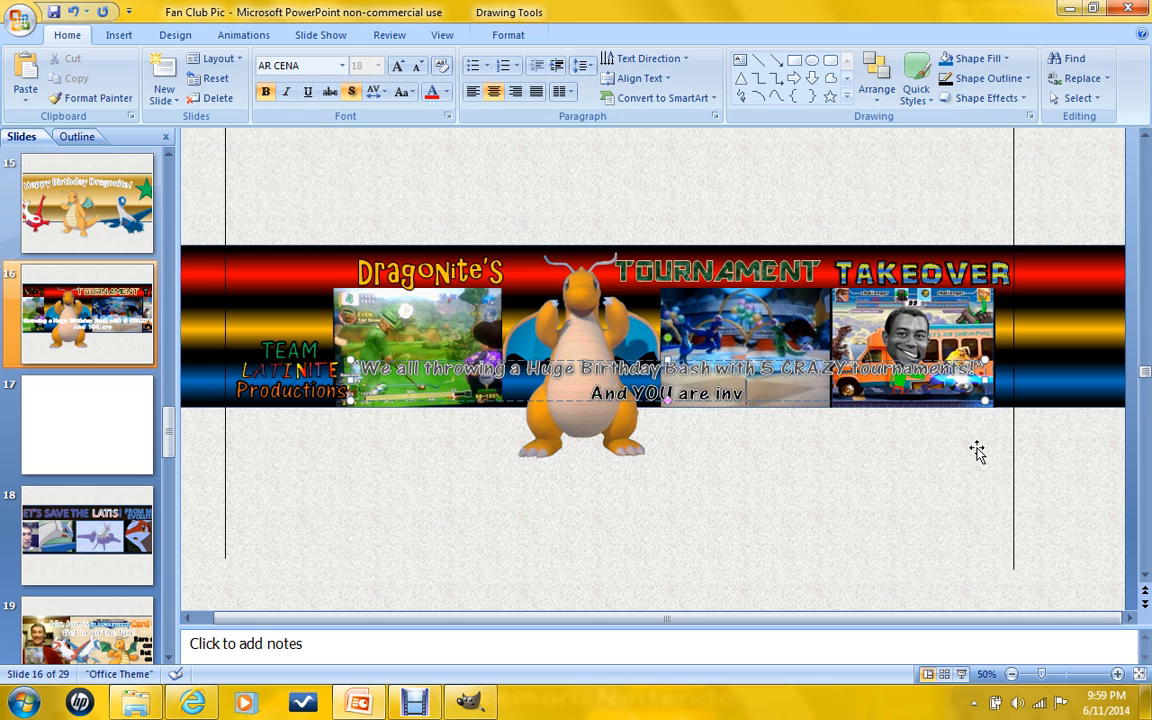
type("ited to t")
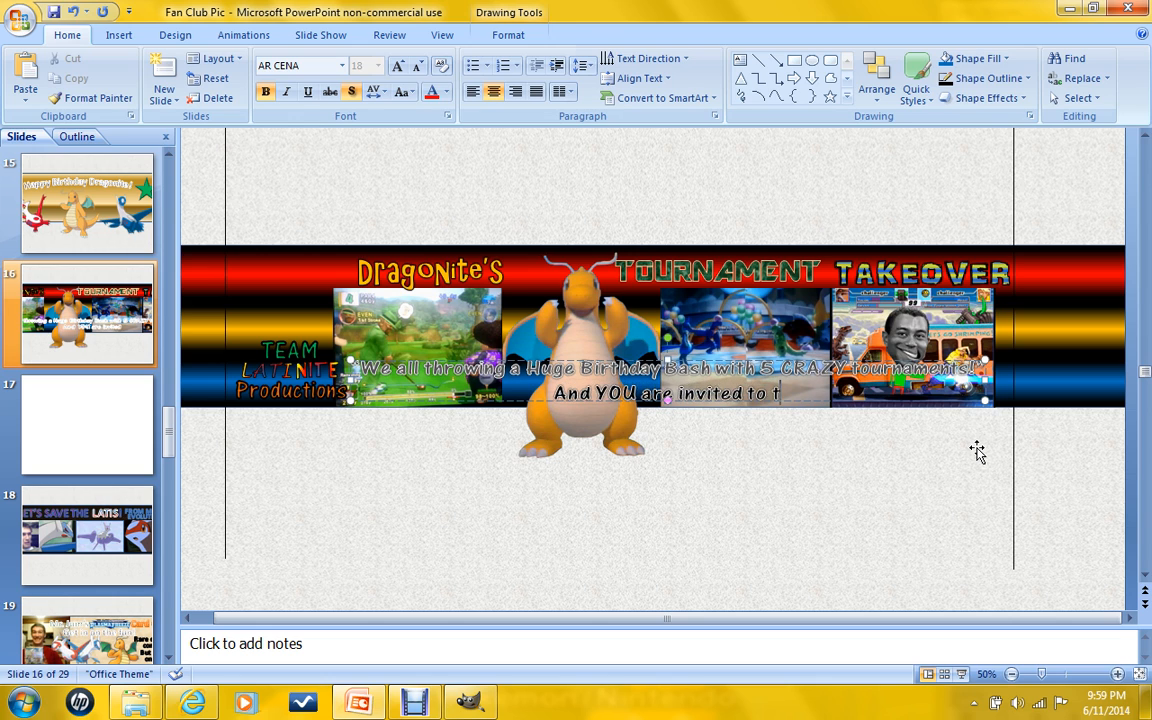
type("he ex")
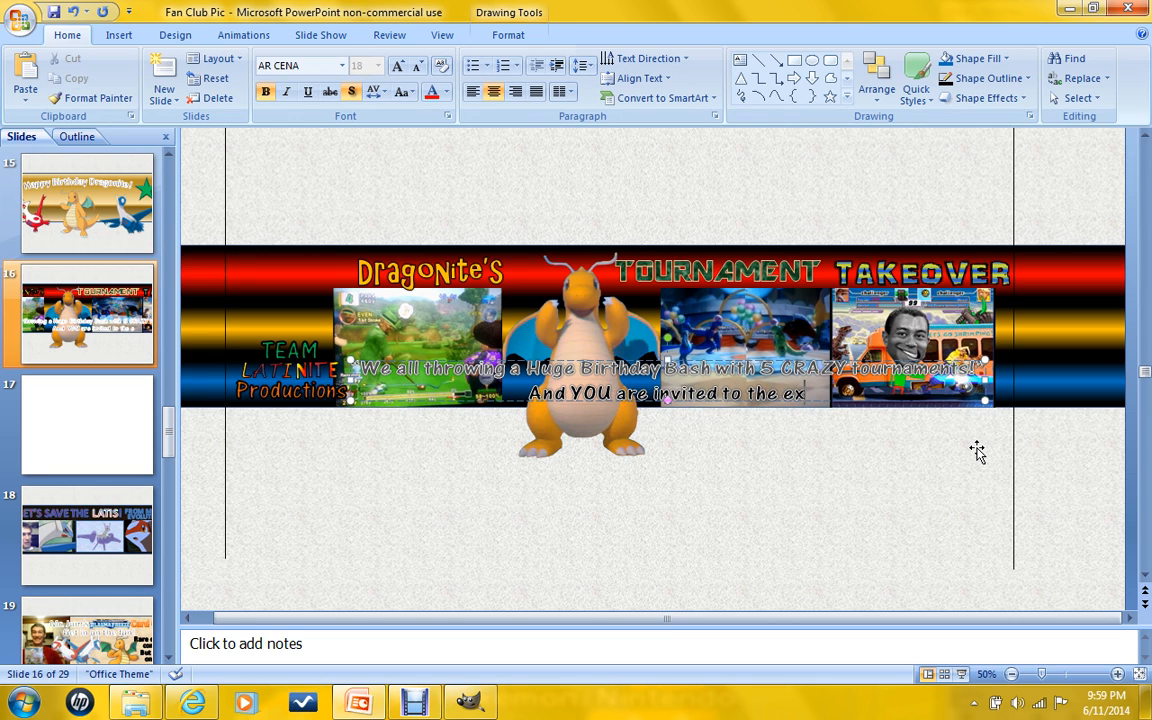
type("itement")
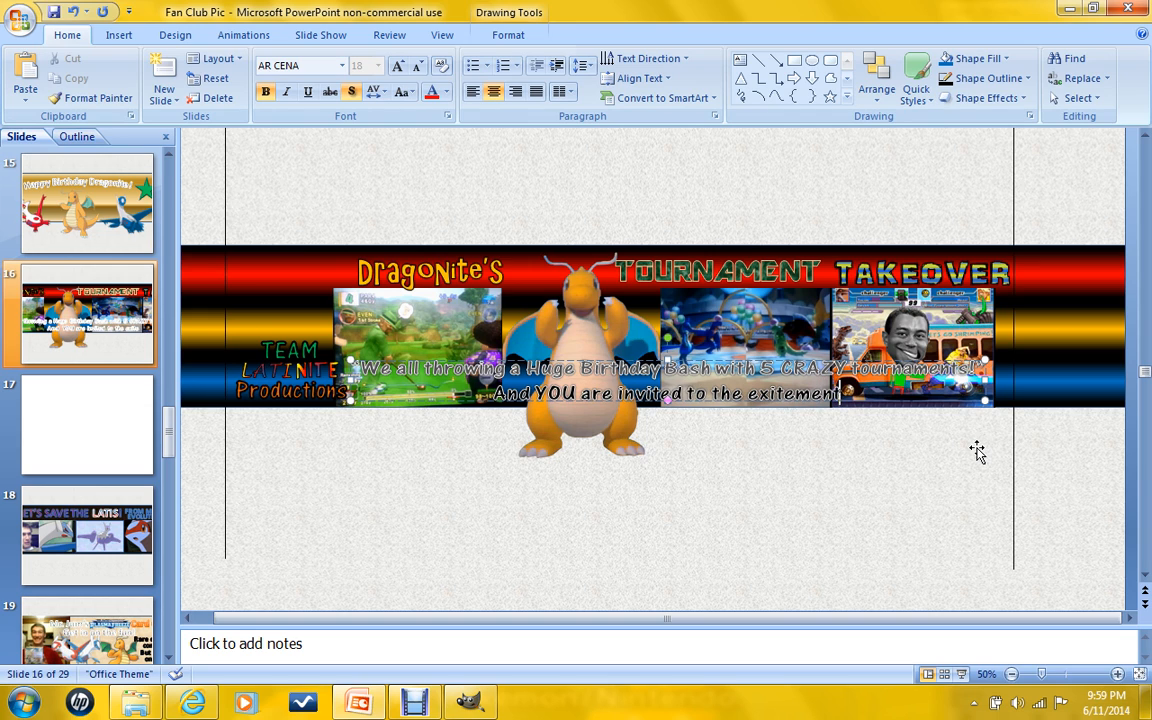
type("!")
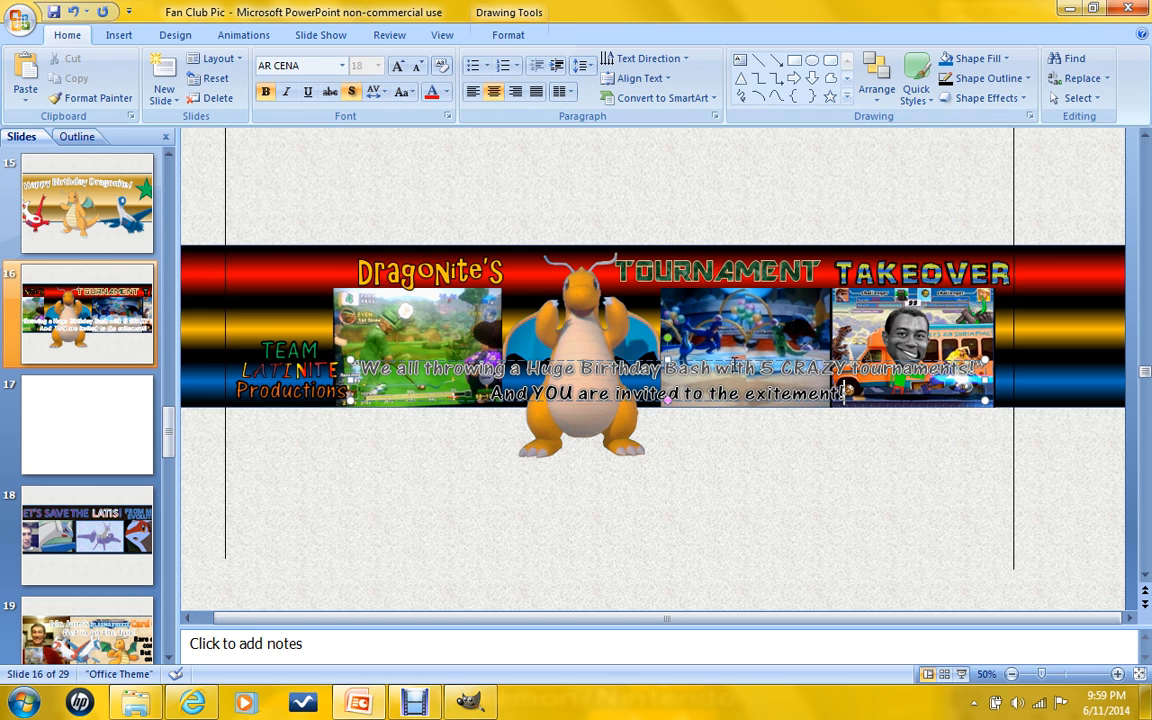
key("Escape")
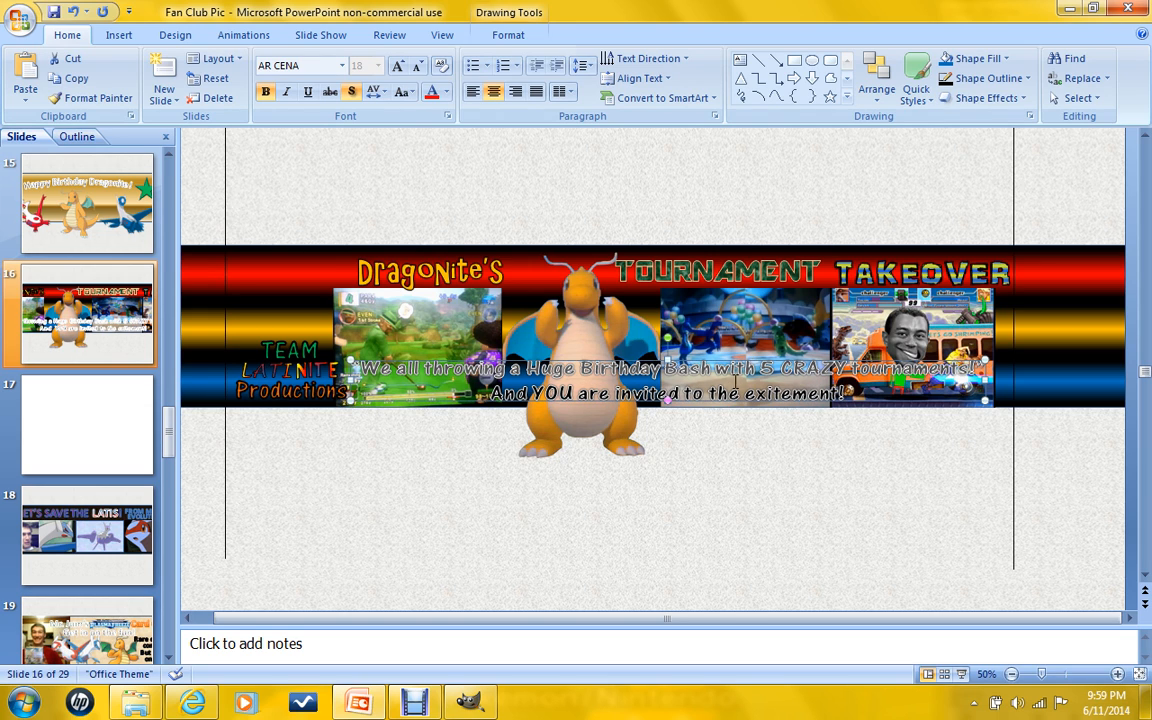
Set the two-line quote's line spacing to Multiple at .7.
left_click(507, 35)
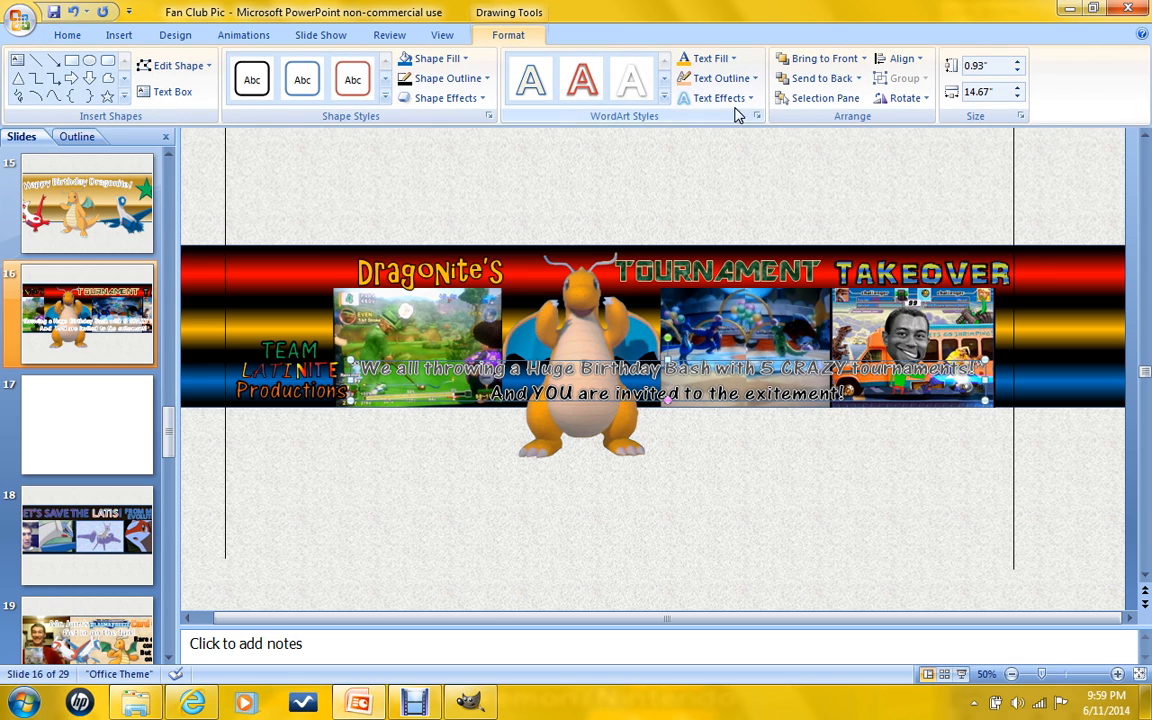
left_click(67, 35)
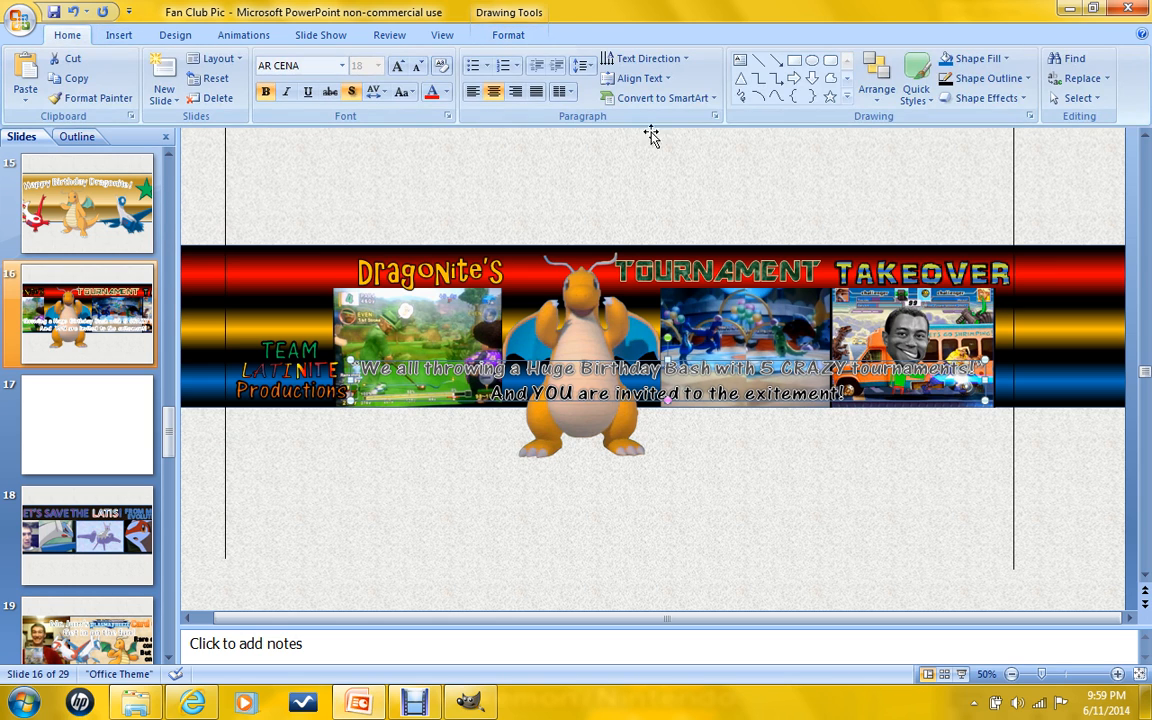
left_click(715, 117)
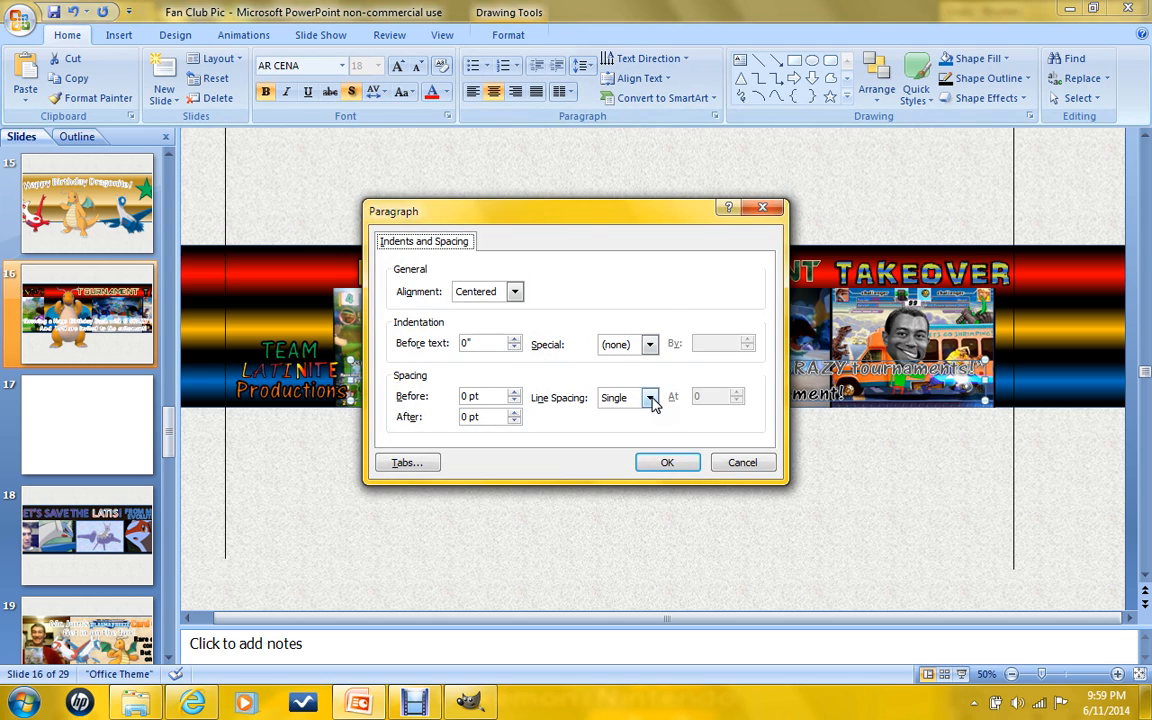
left_click(649, 397)
left_click(617, 478)
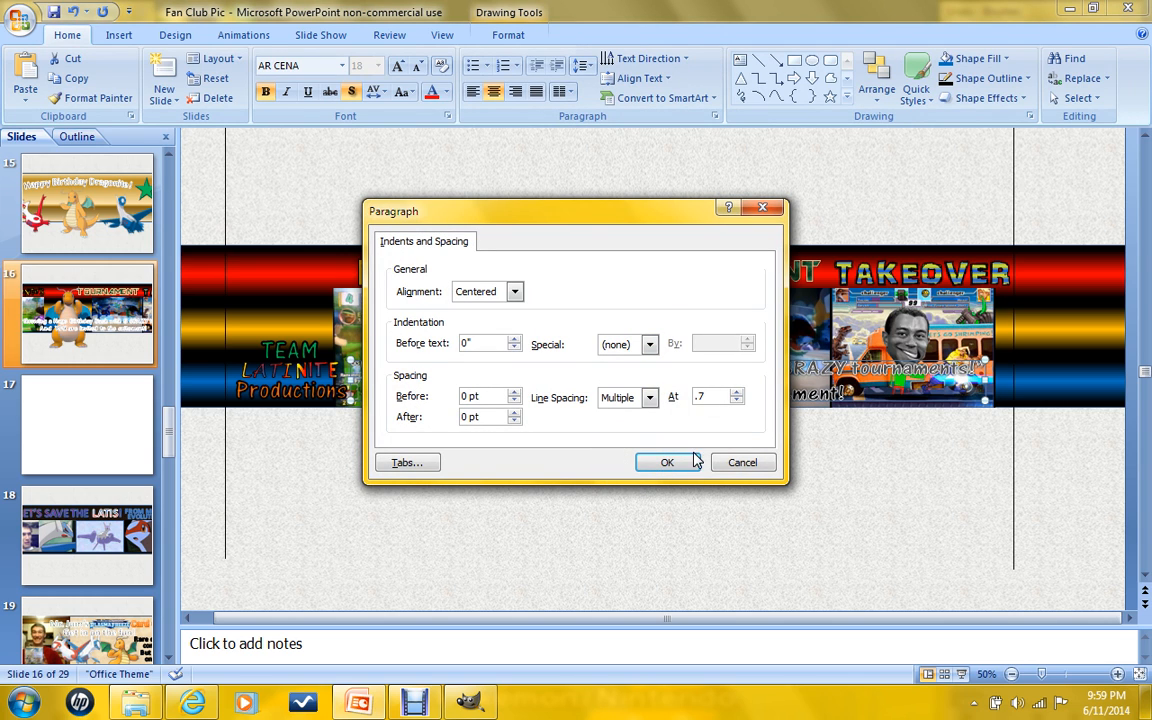
left_click(665, 462)
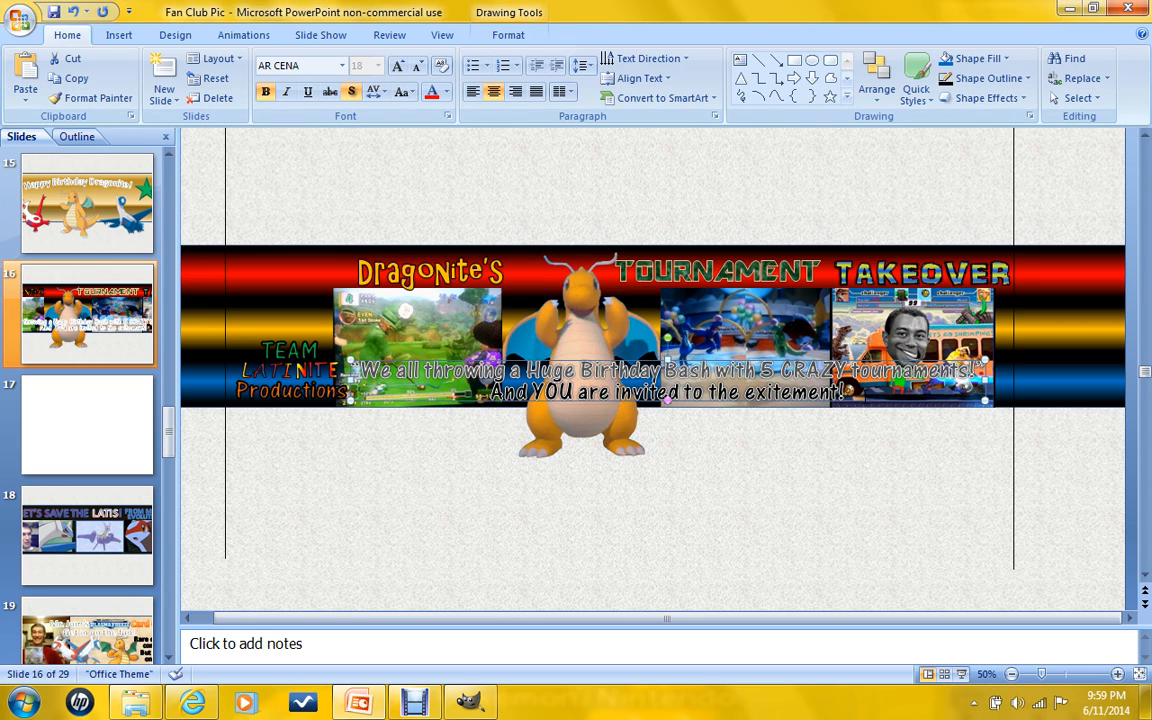
Move the closing quotation mark to the end of the second line and recolor the first line's text to match the second.
left_click(885, 395)
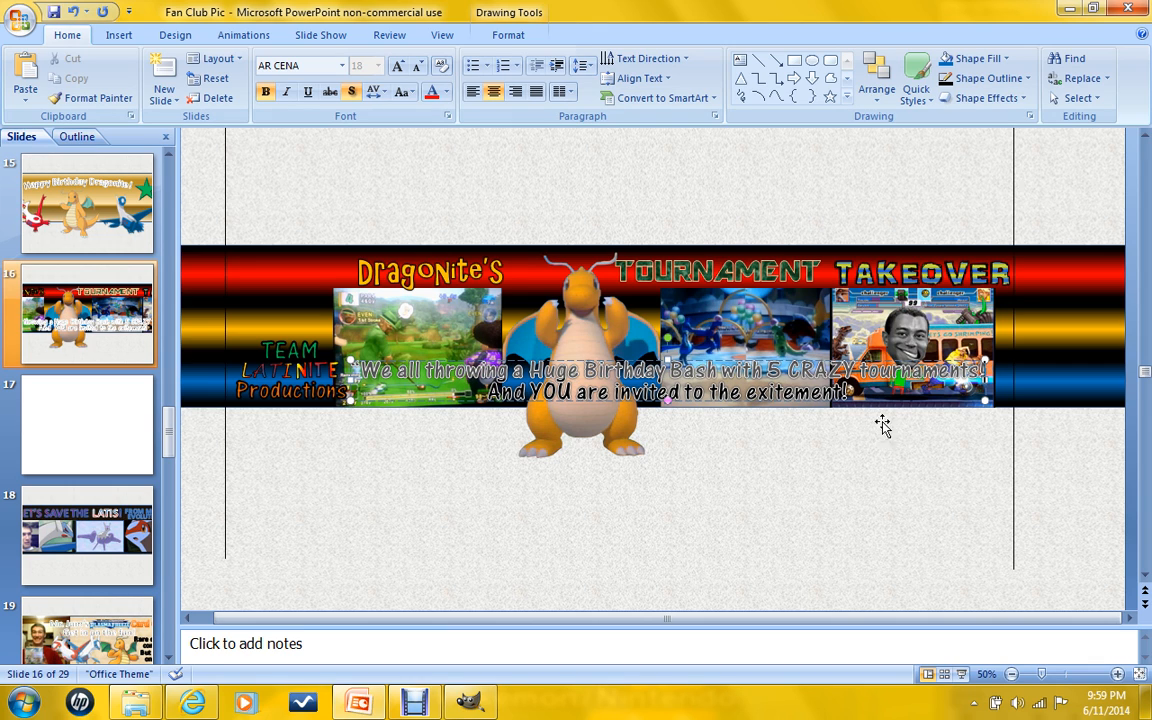
type("\"")
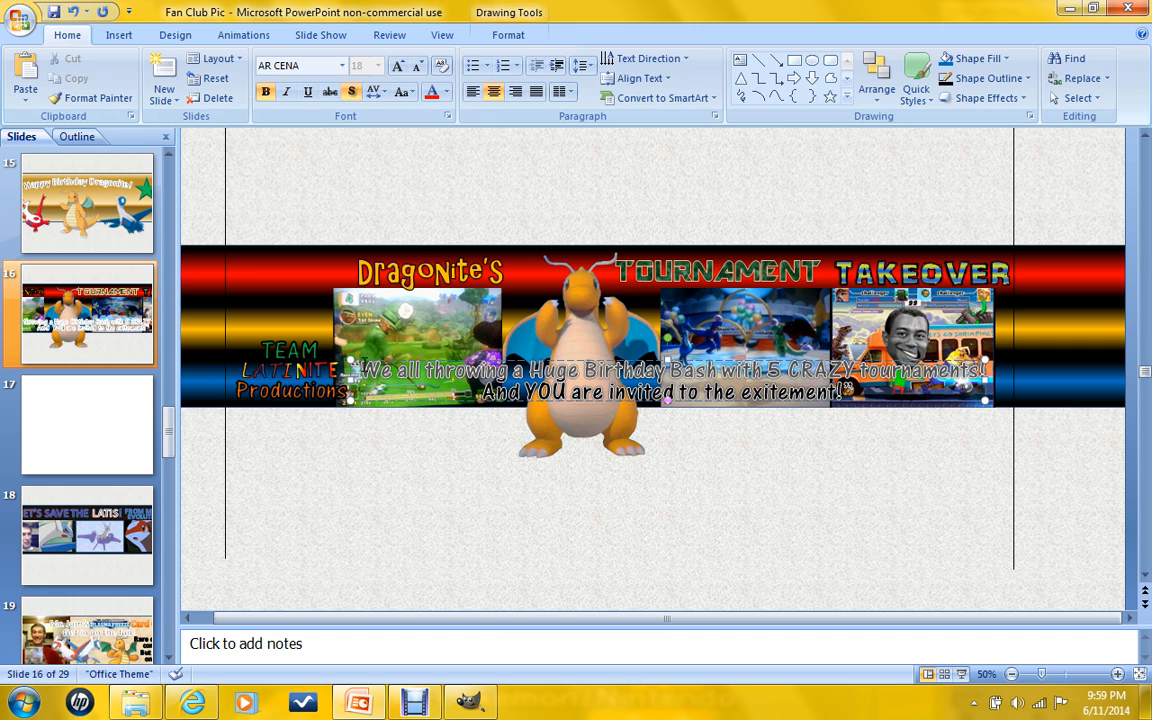
left_click(506, 36)
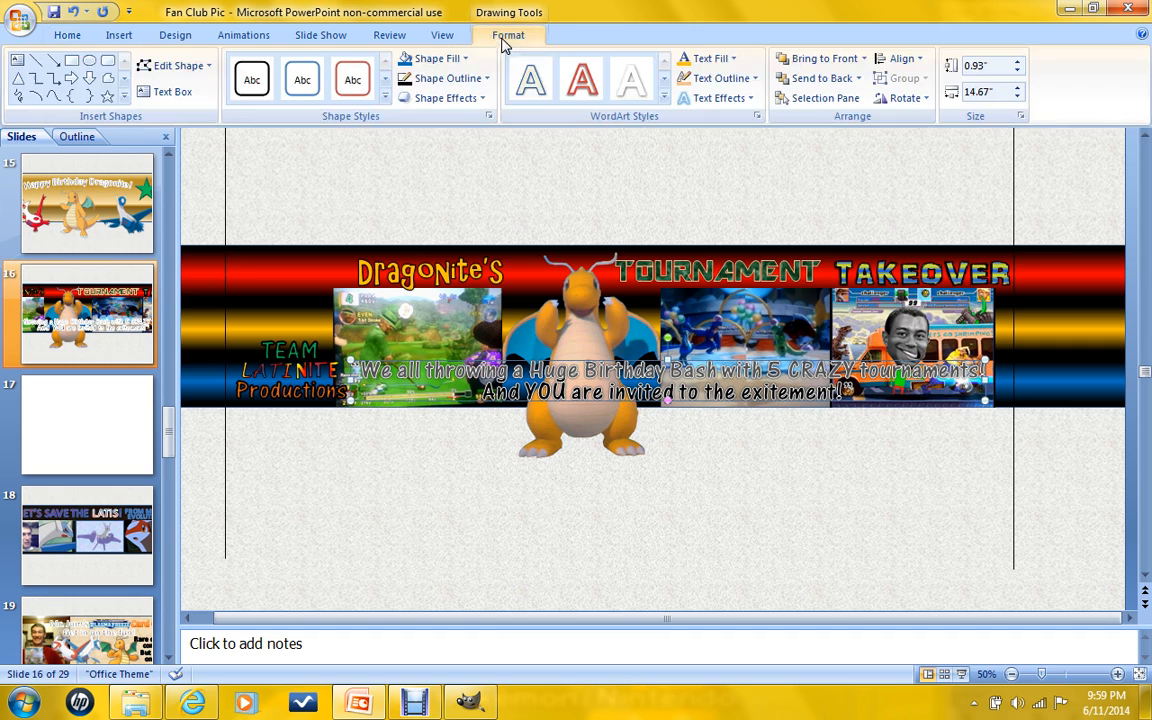
left_click(712, 58)
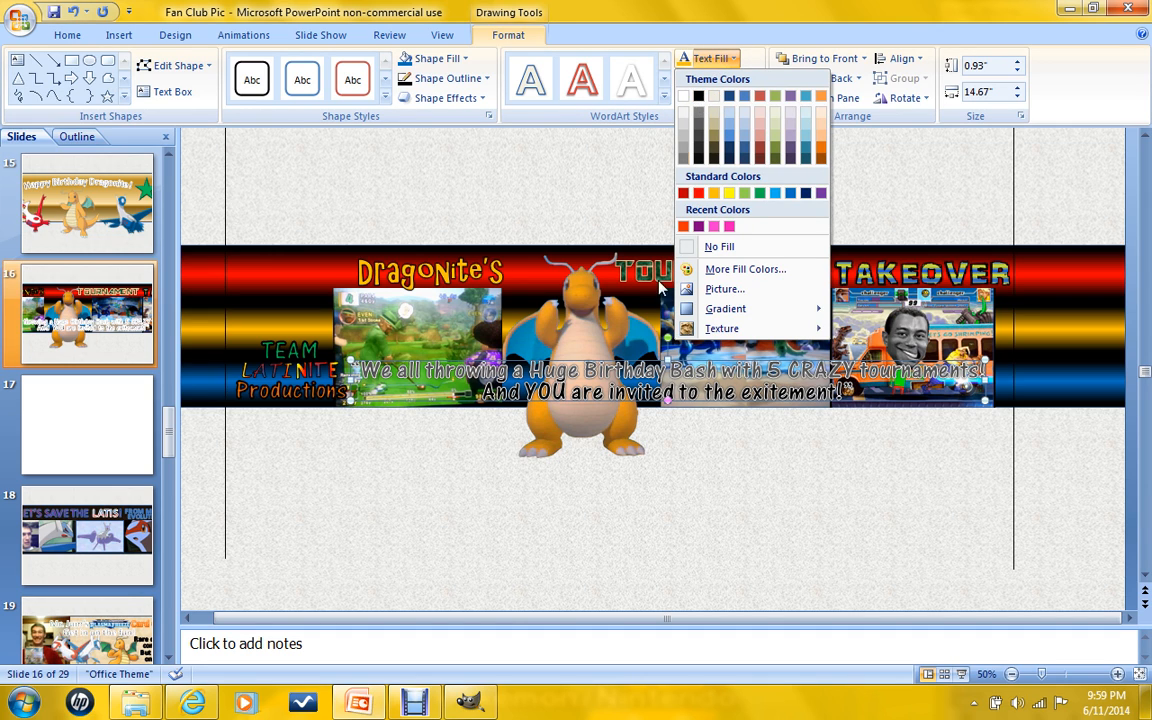
left_click(578, 325)
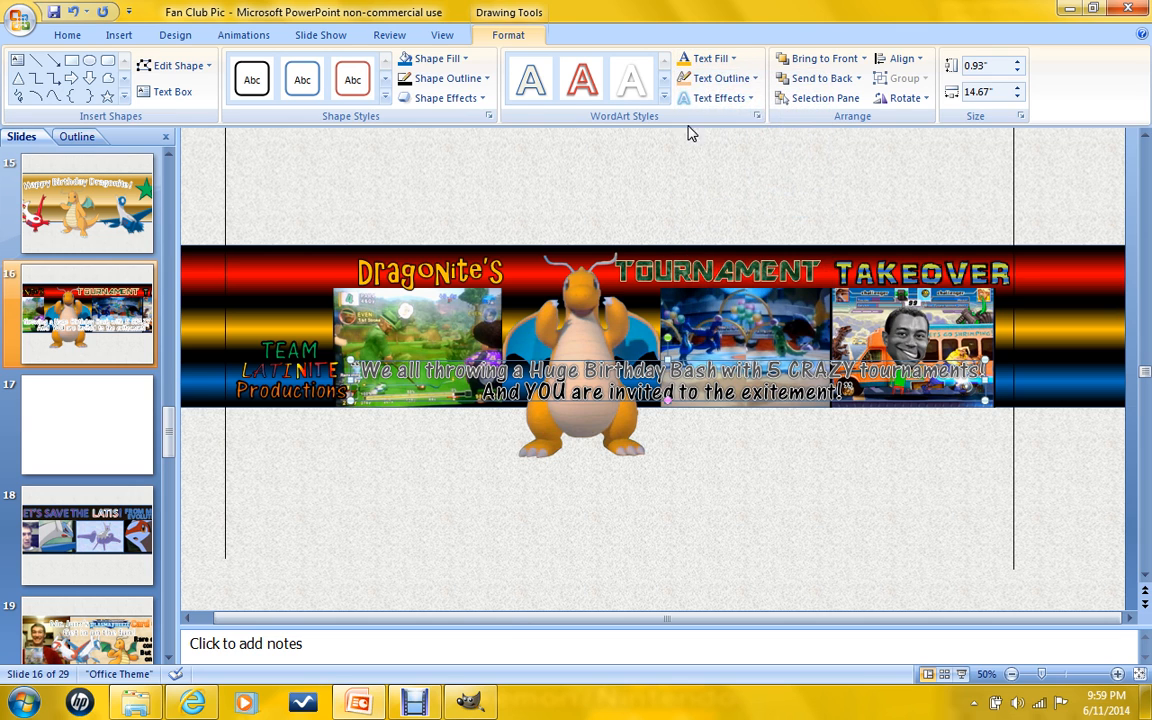
left_click(728, 58)
left_click(620, 203)
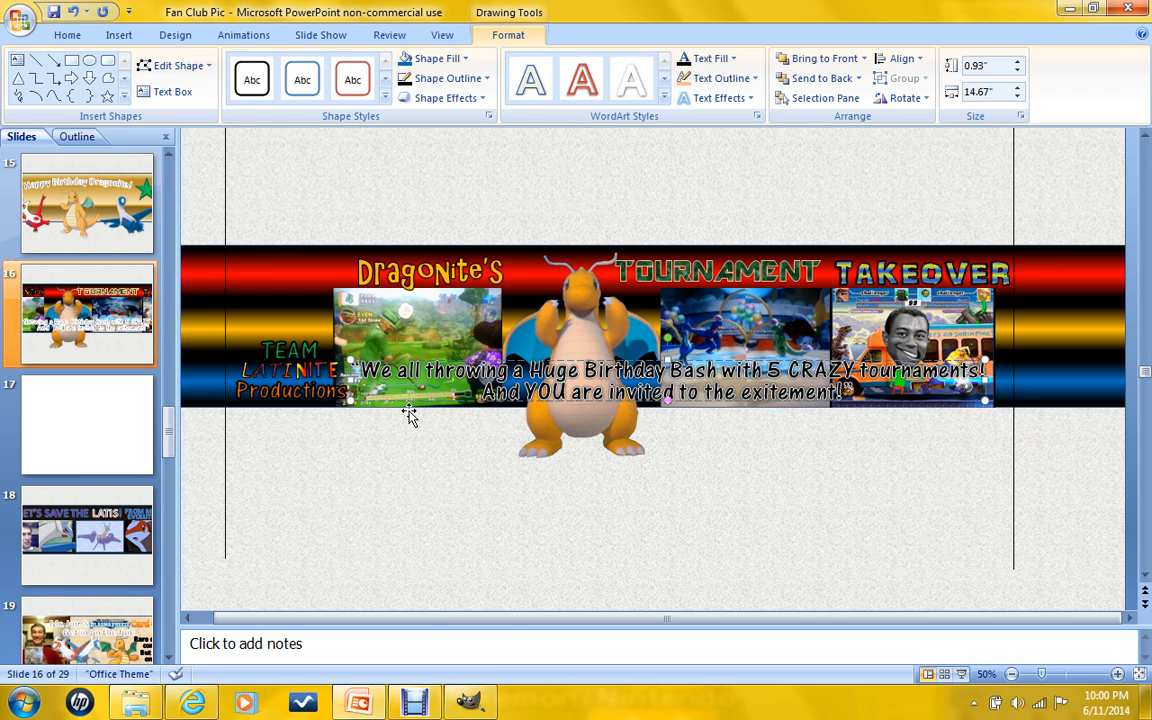
Delete "We" from the start of the quote and capitalize "tournaments" as "Tournaments".
key("BackSpace")
key("BackSpace")
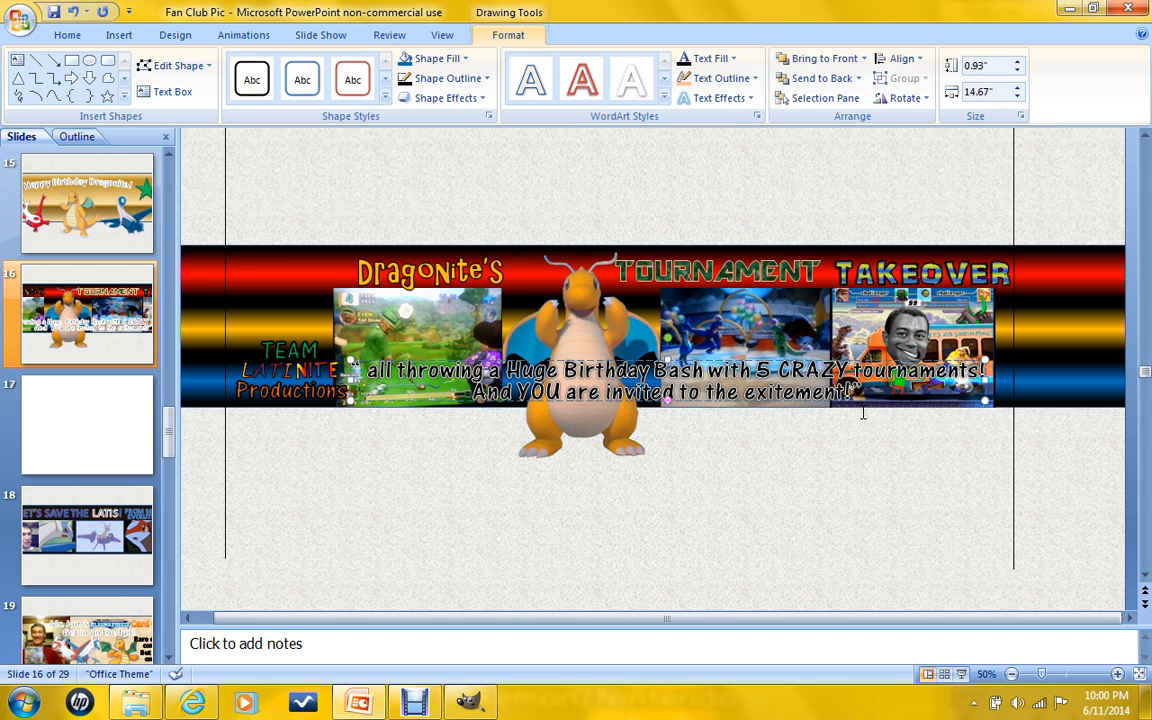
key("BackSpace")
type("T")
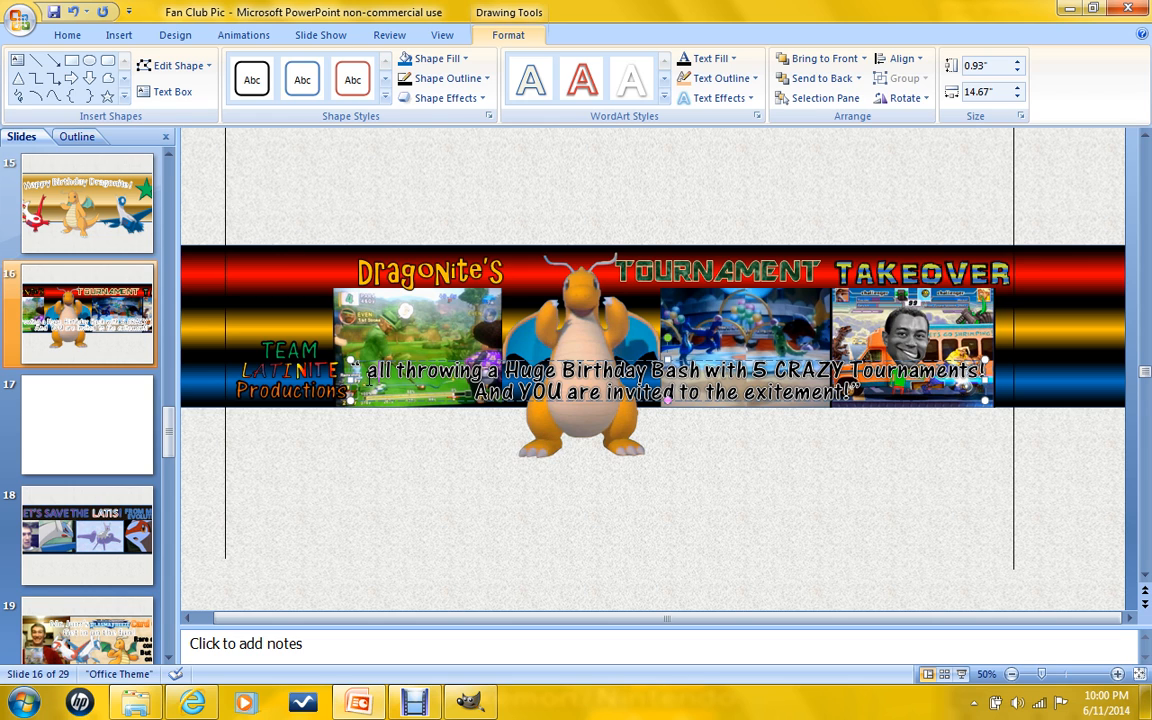
Replace the leftover "all" at the start of the quote with "Oh boy! I'm".
key("BackSpace")
key("BackSpace")
key("BackSpace")
key("BackSpace")
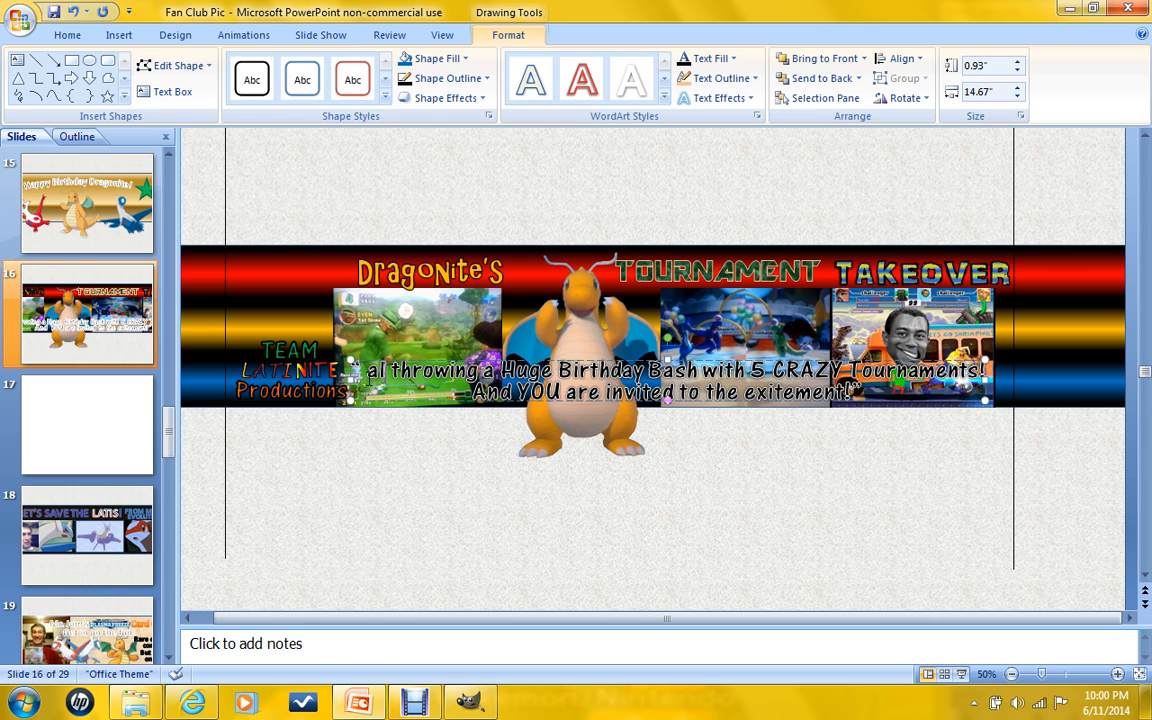
key("BackSpace")
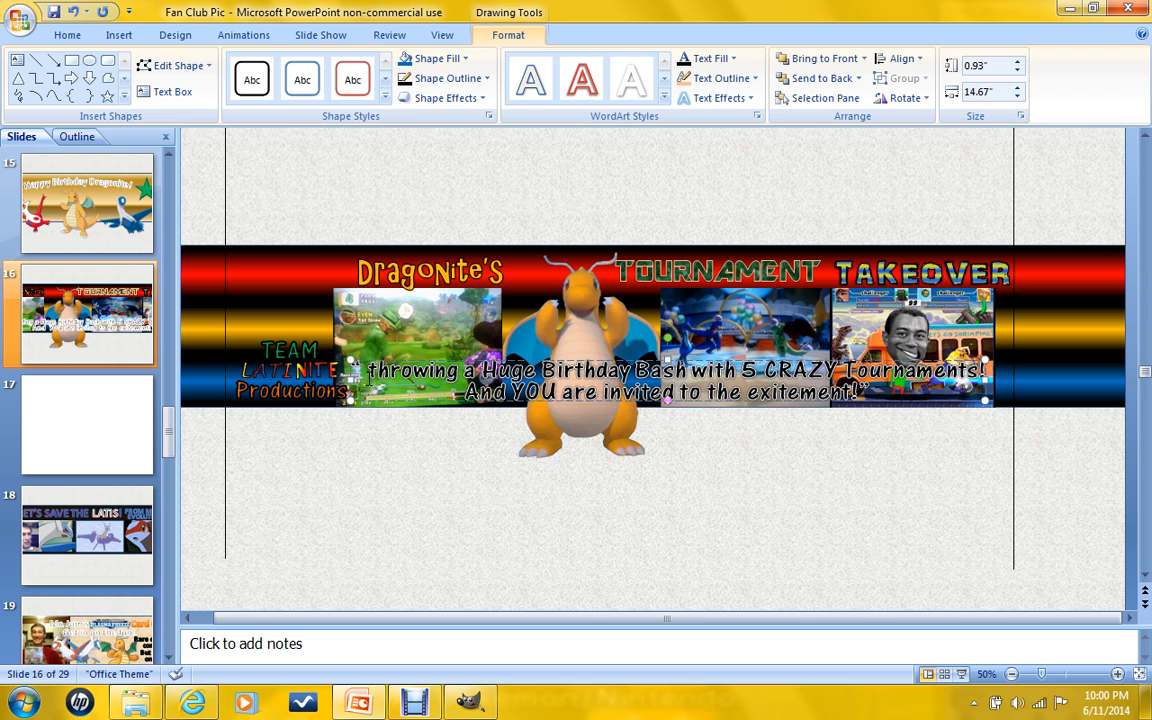
type("Oh ")
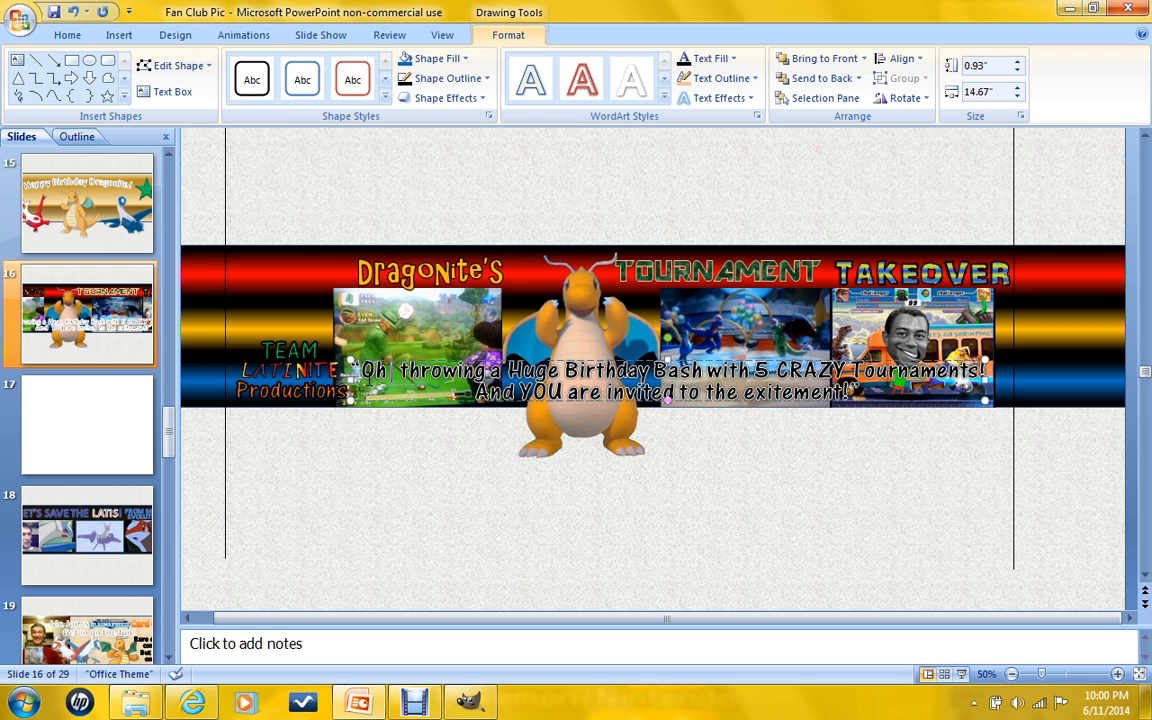
type(" boy")
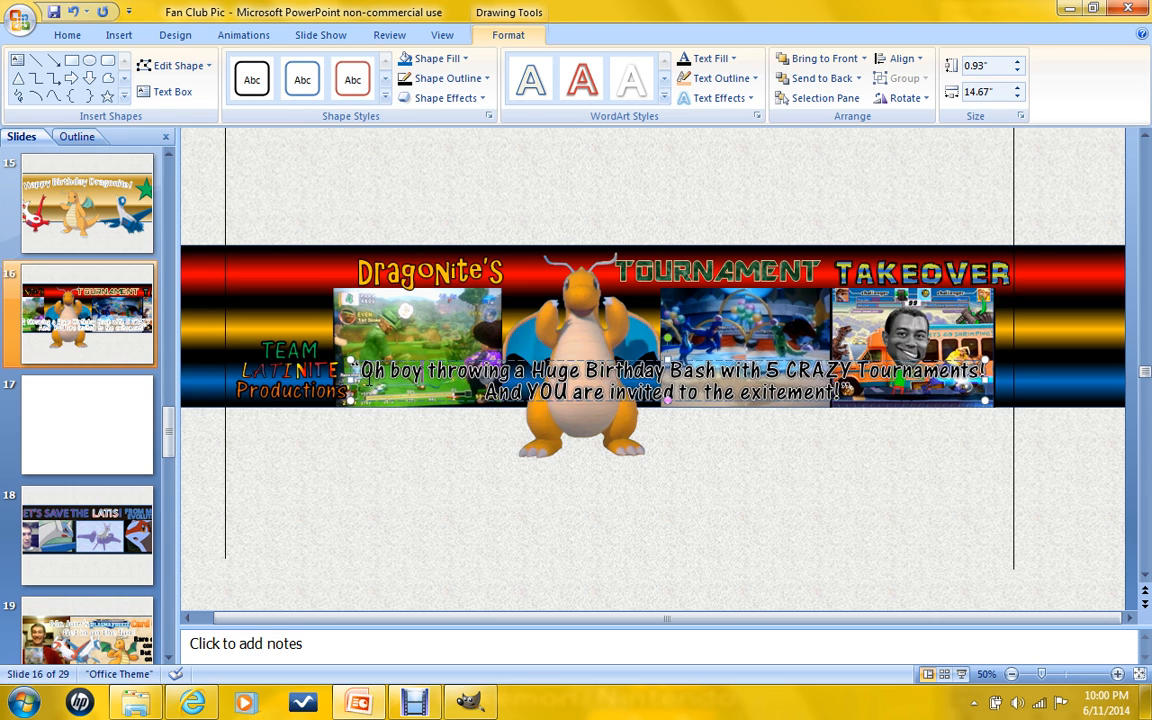
type("!")
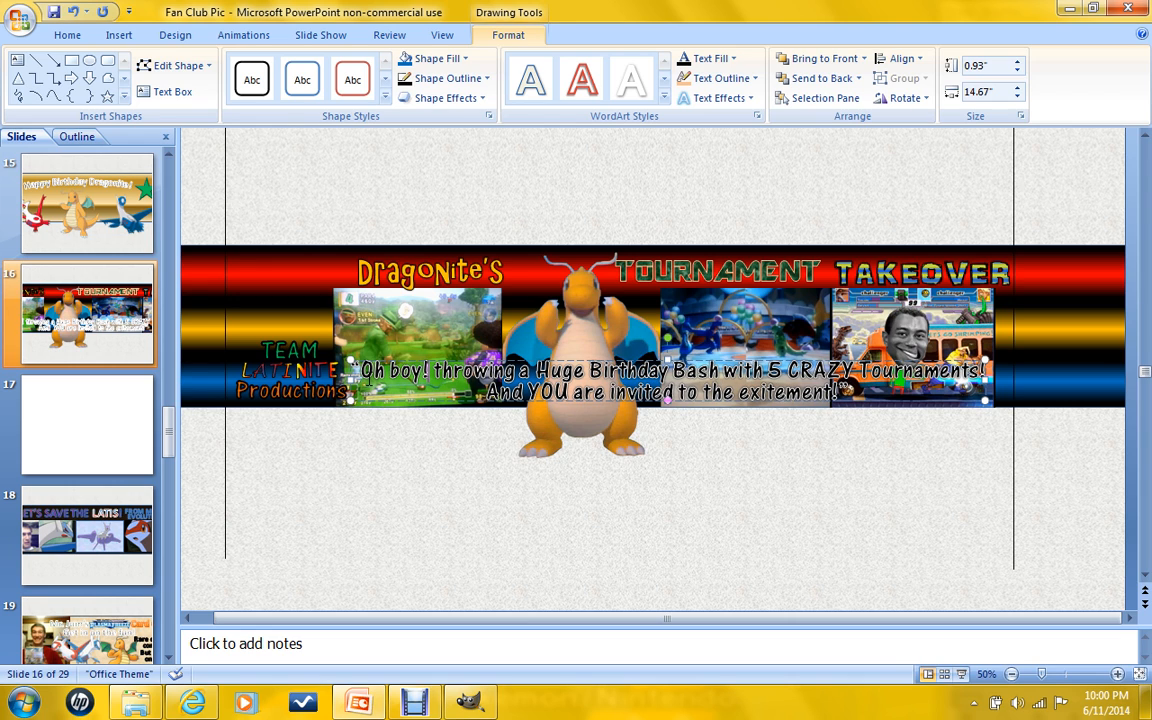
type(" Im")
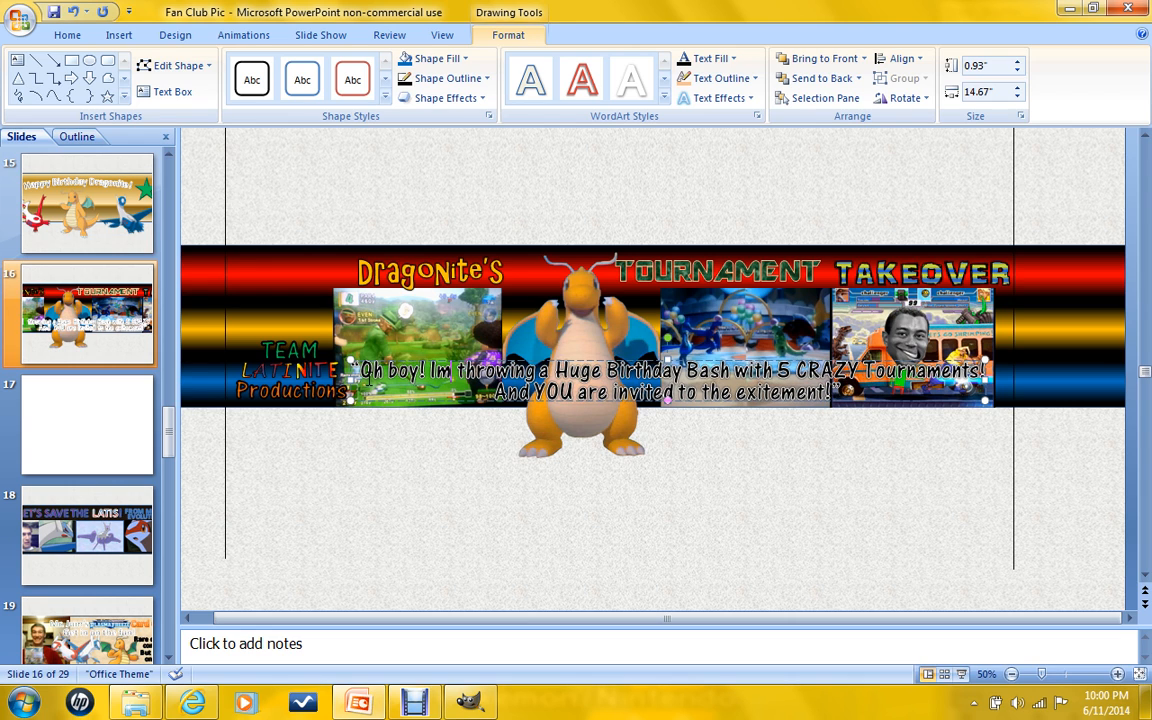
key("Left")
type("'")
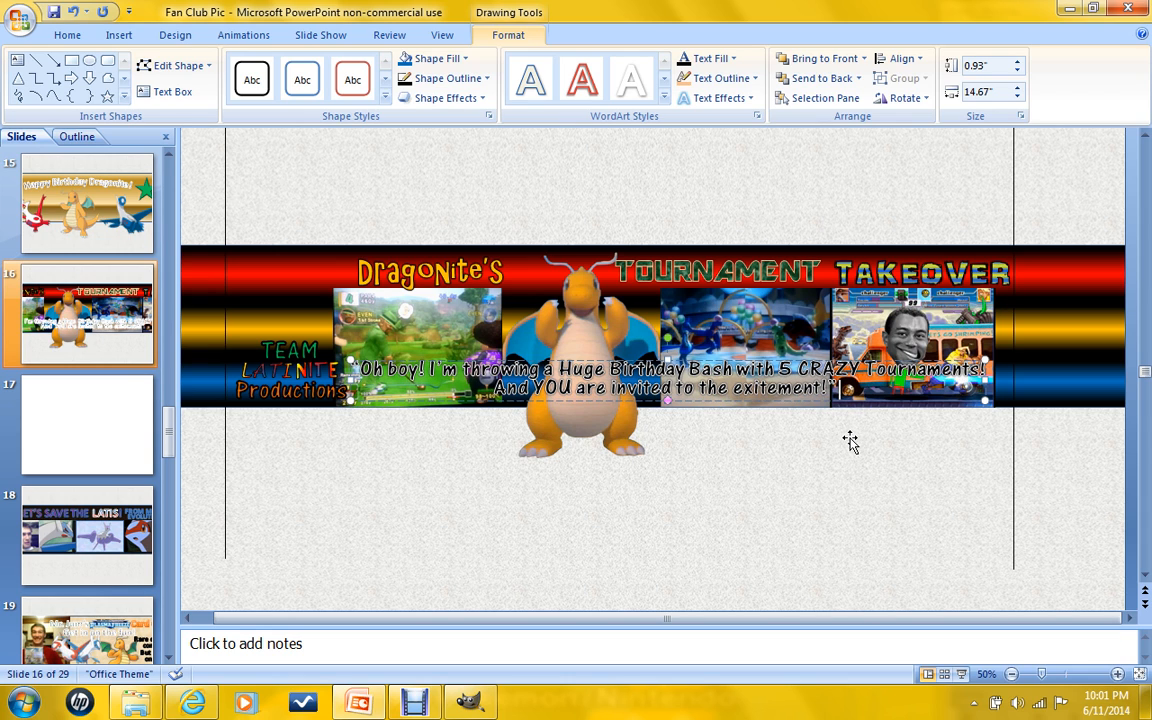
Add the attribution "- Big Yellow Buddy" after the closing quotation mark of the quote's second line.
type("- ")
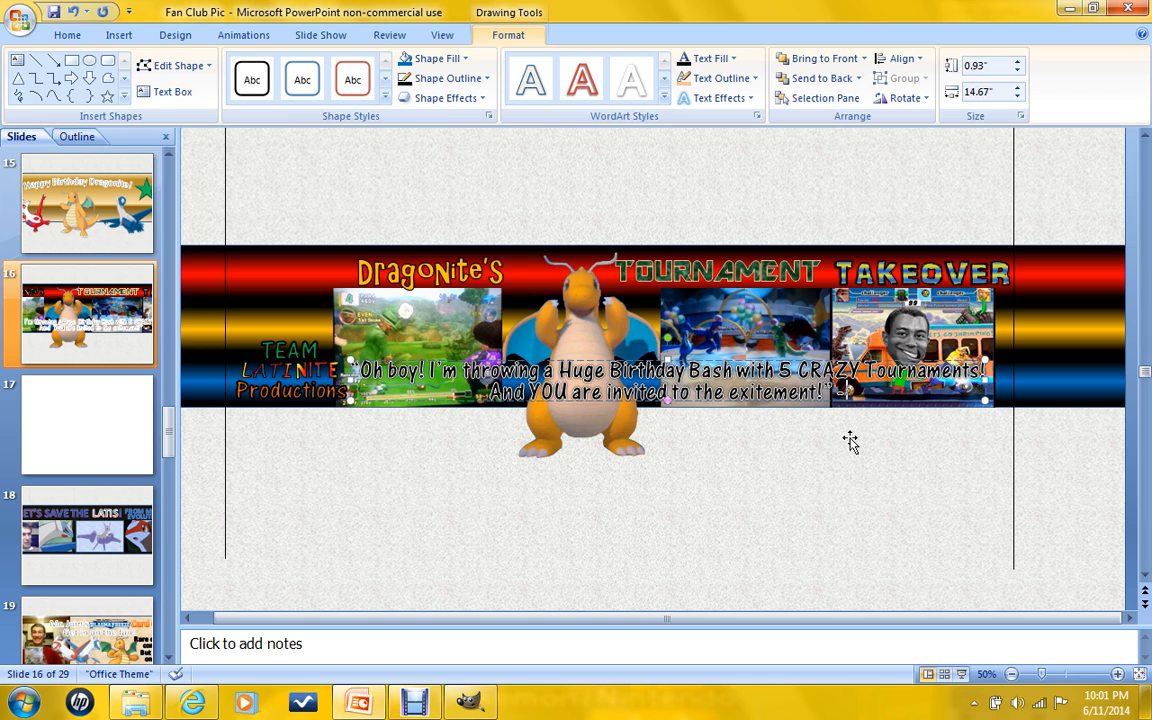
type("B")
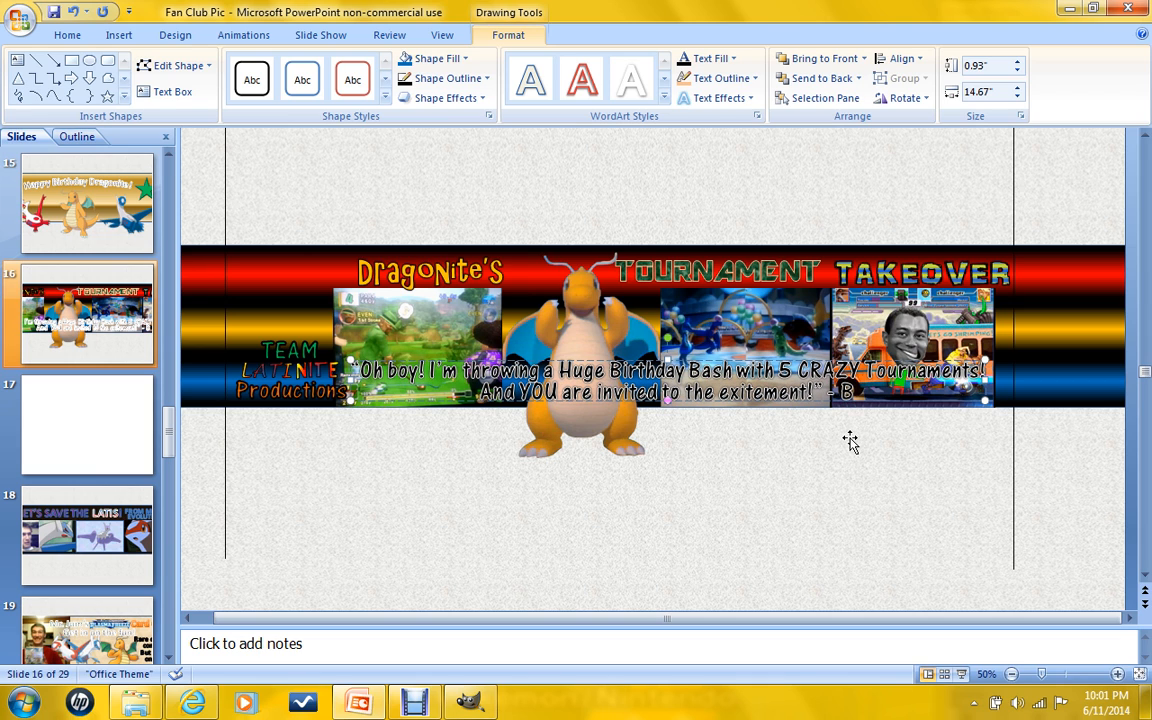
type("ig")
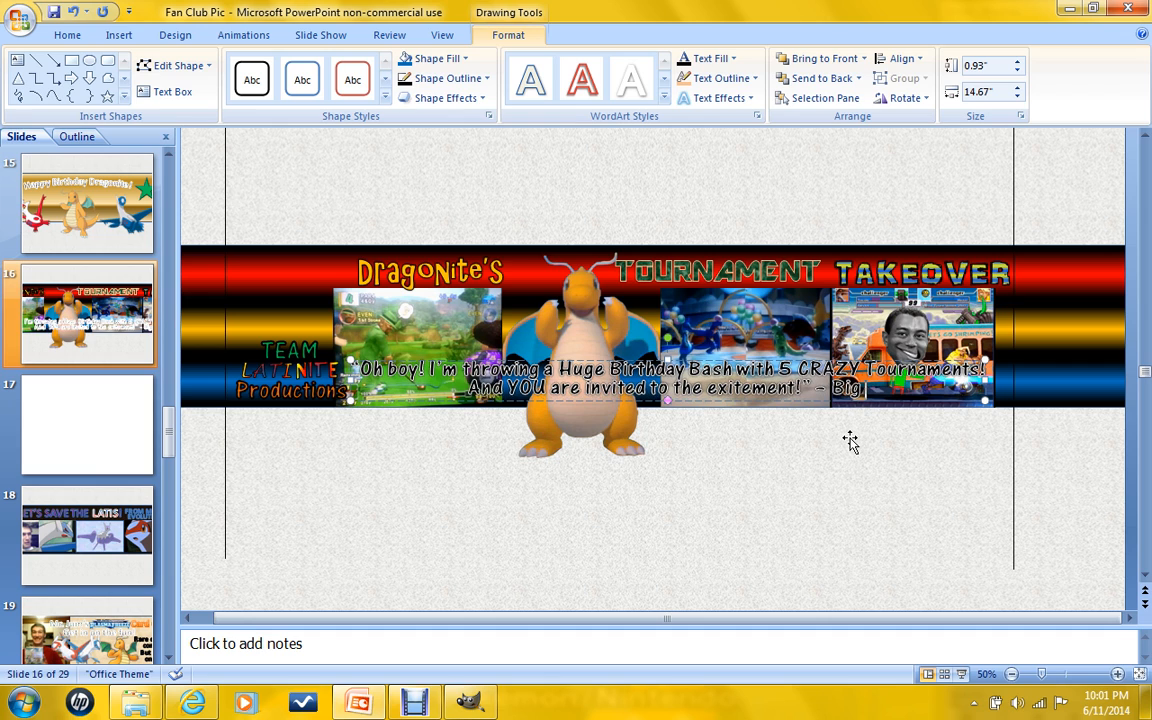
type(" Y")
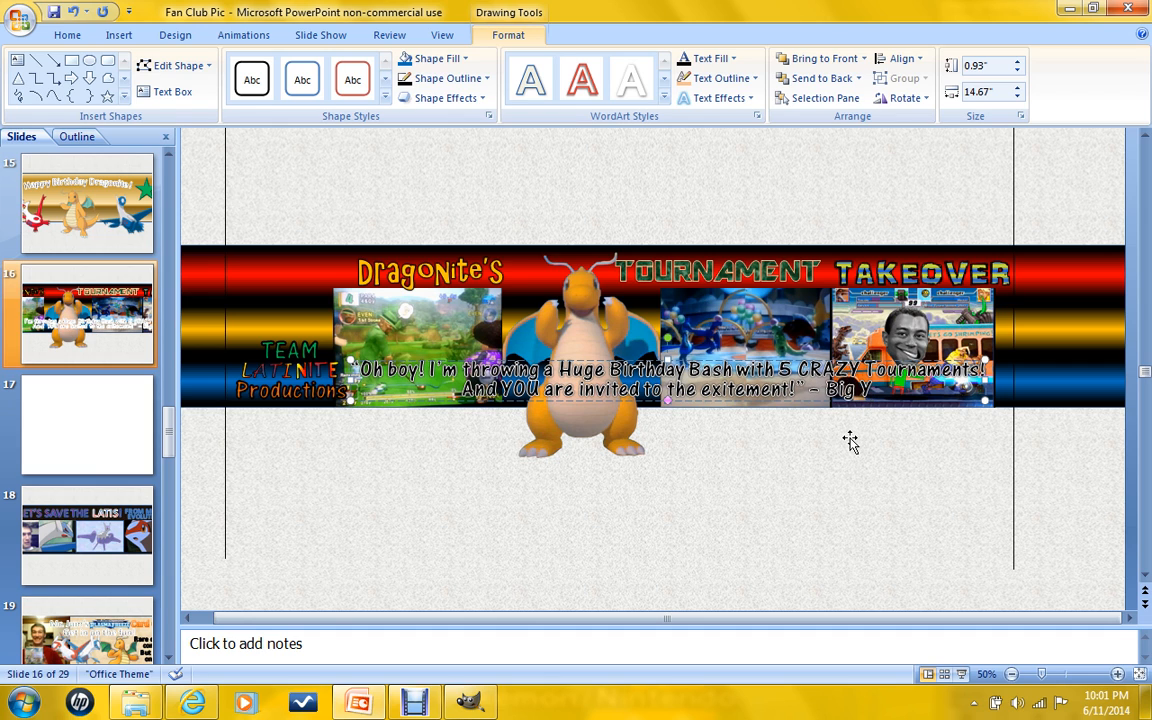
type("ell")
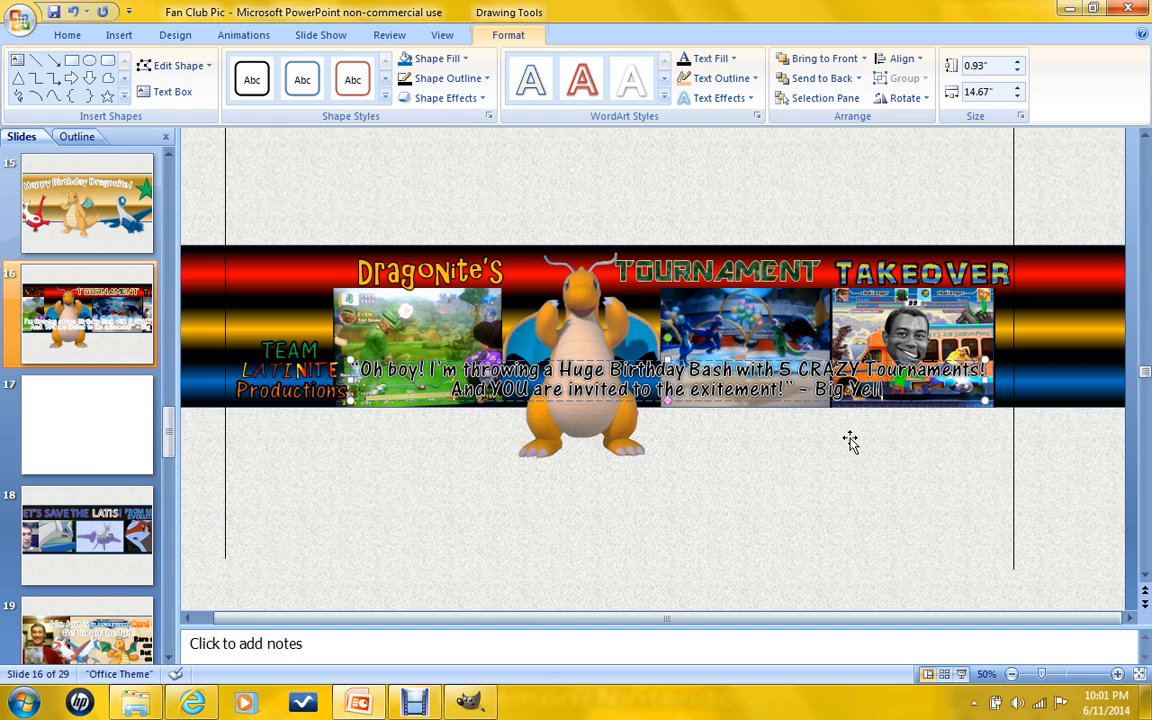
type("ow Buddy")
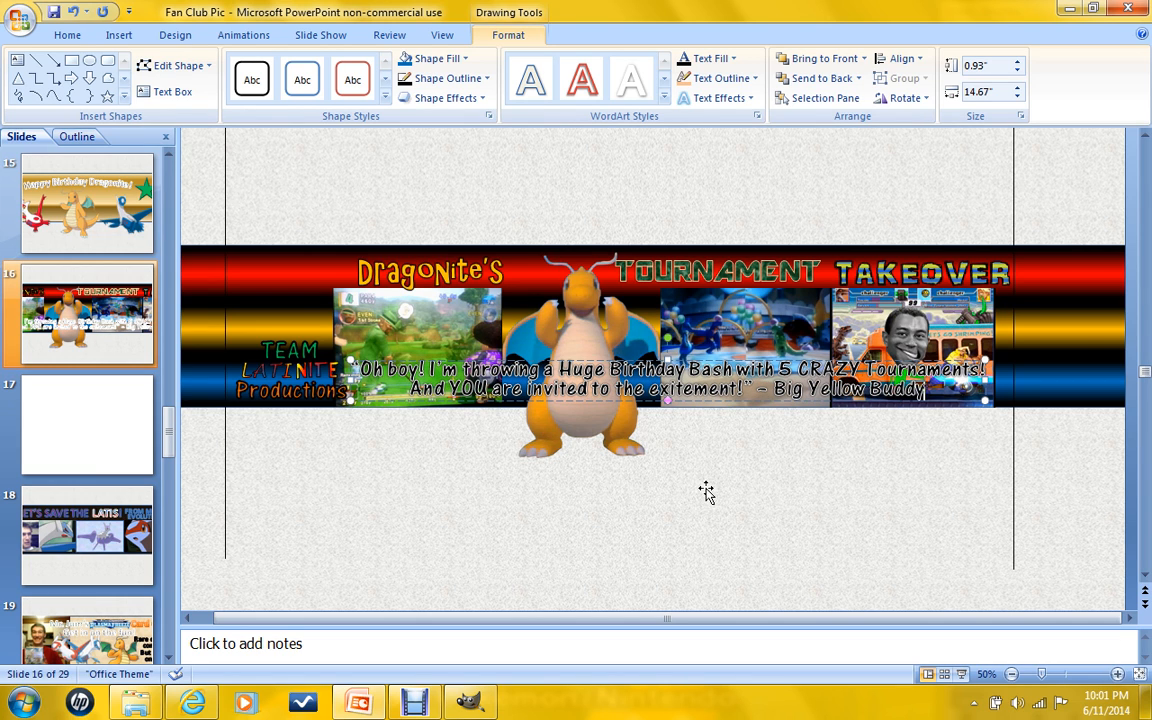
left_click(700, 460)
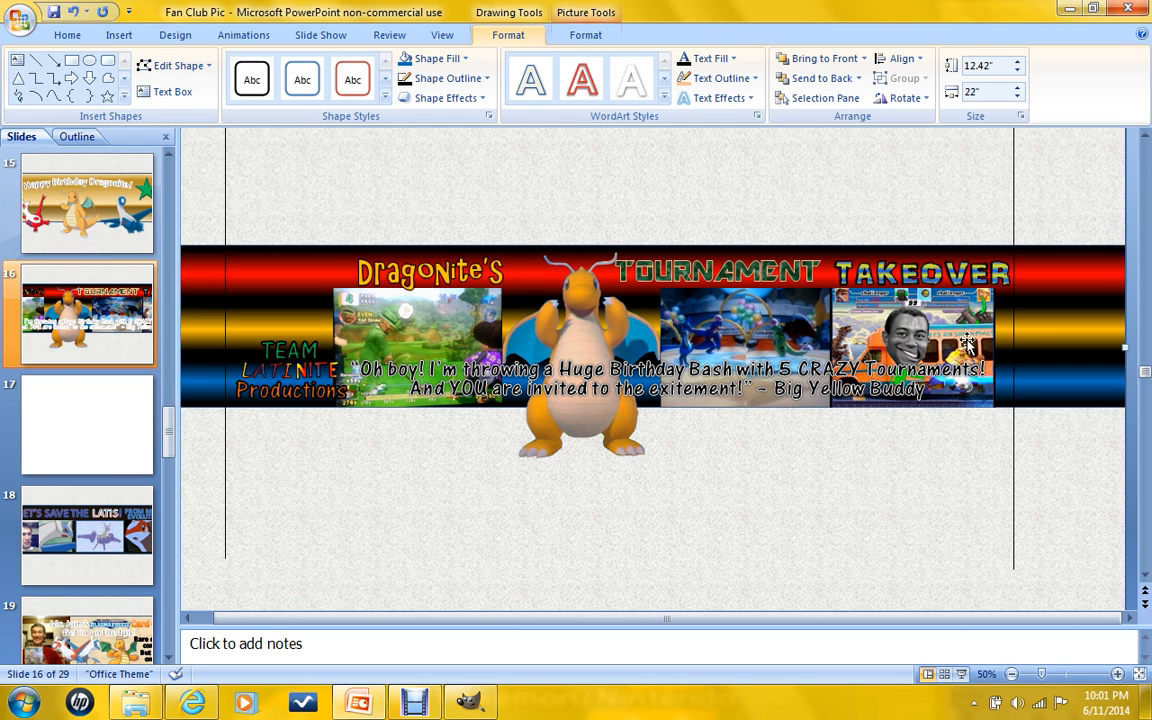
left_click(724, 304)
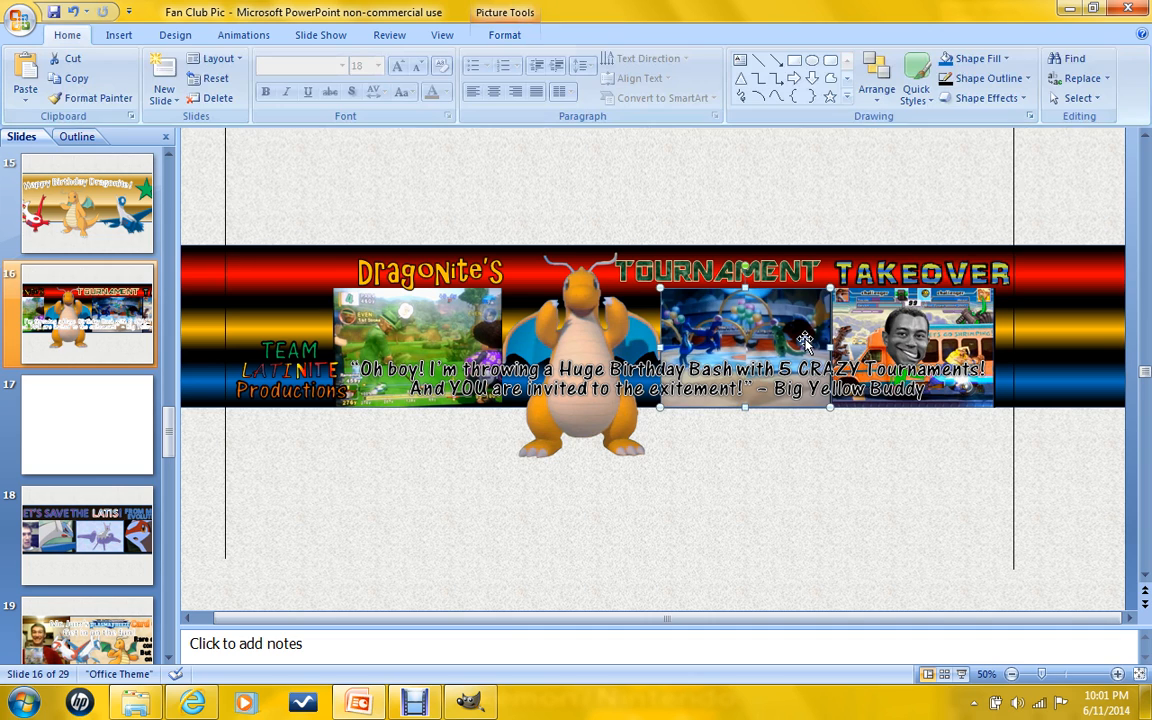
left_click(920, 458)
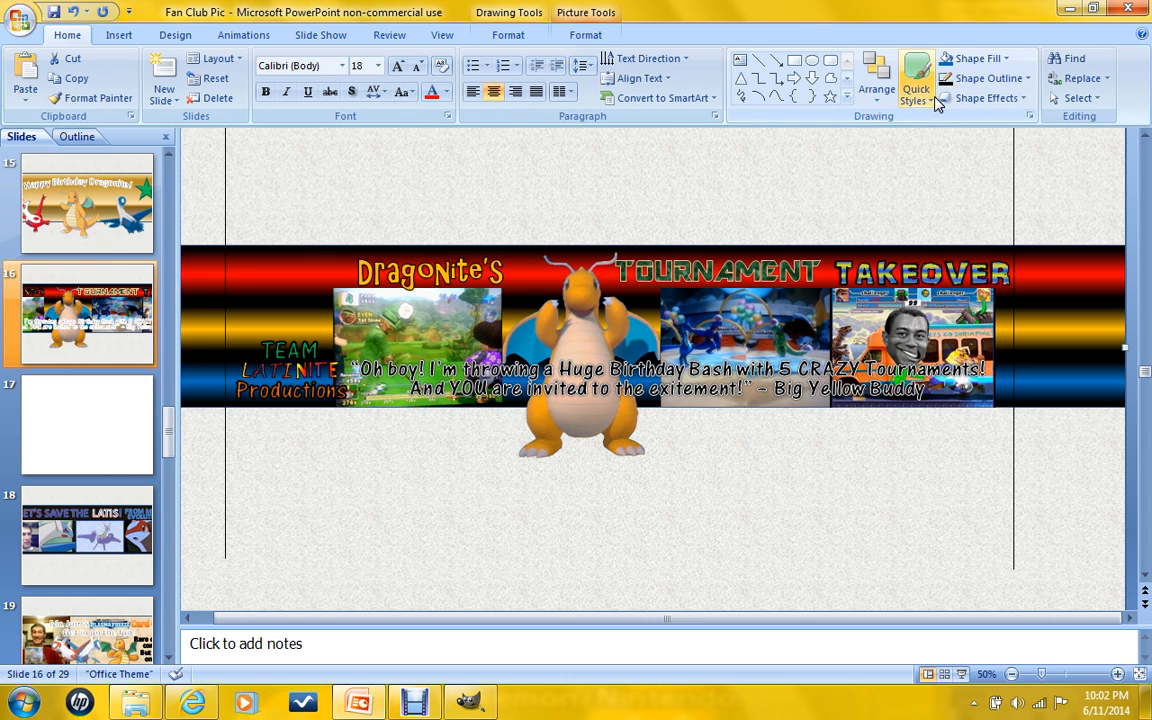
left_click(588, 37)
left_click(515, 36)
left_click(119, 36)
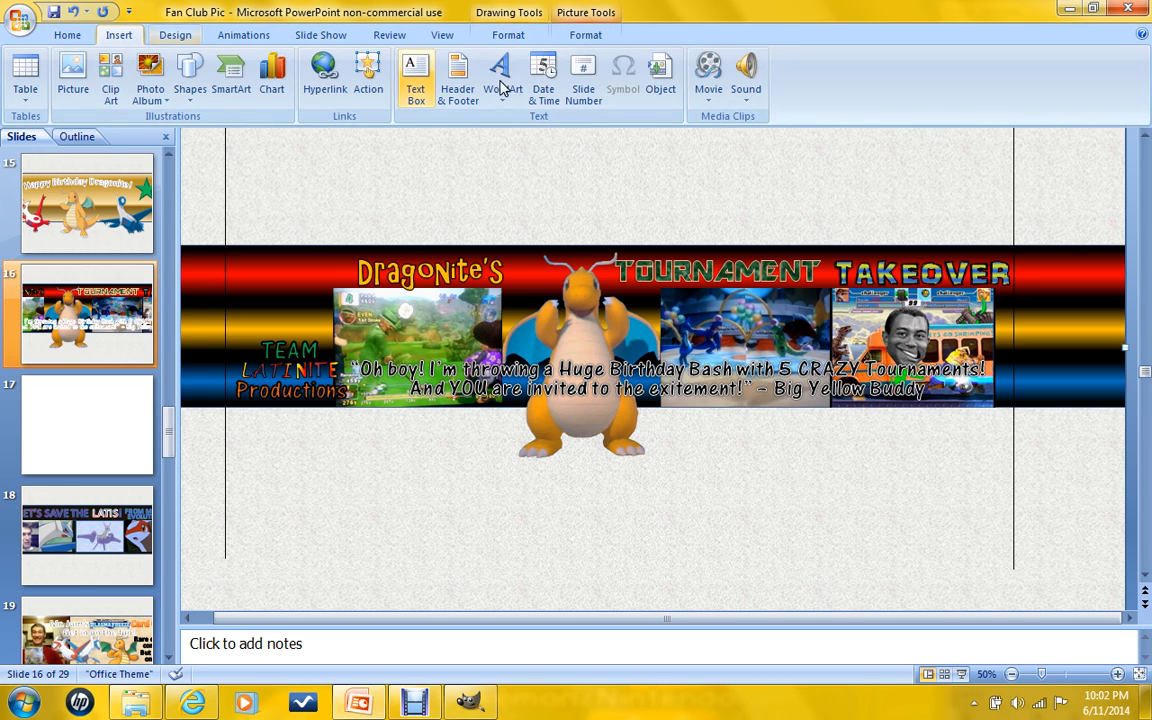
left_click(510, 85)
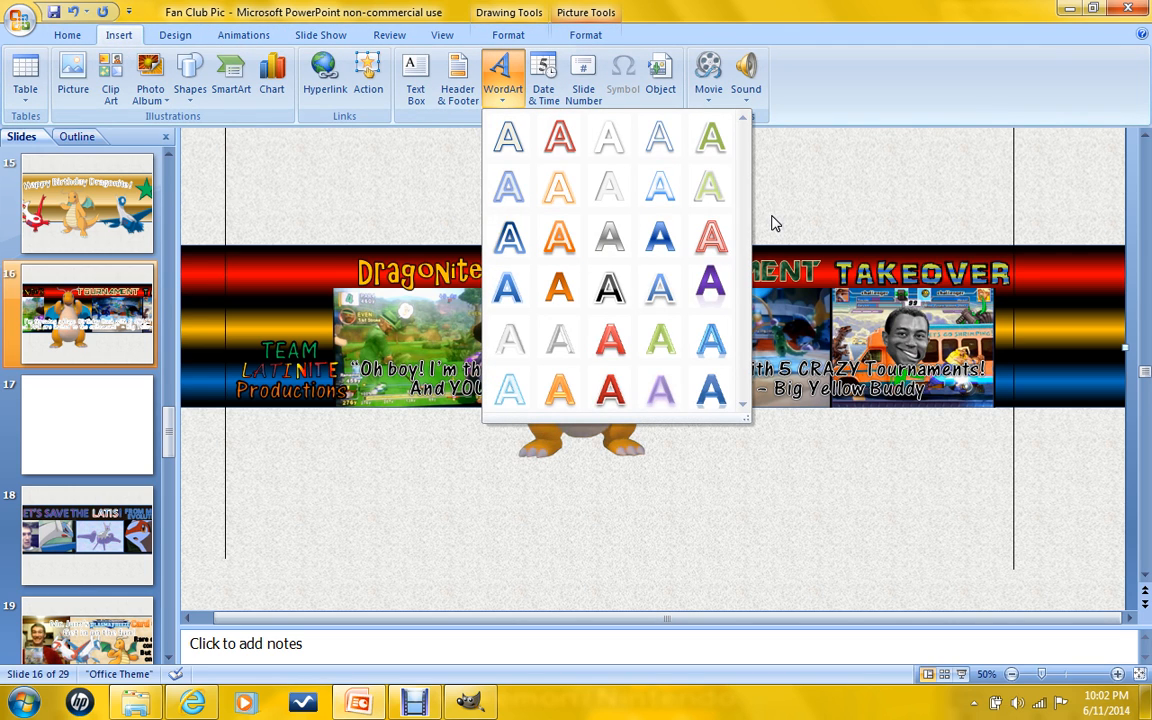
left_click(610, 388)
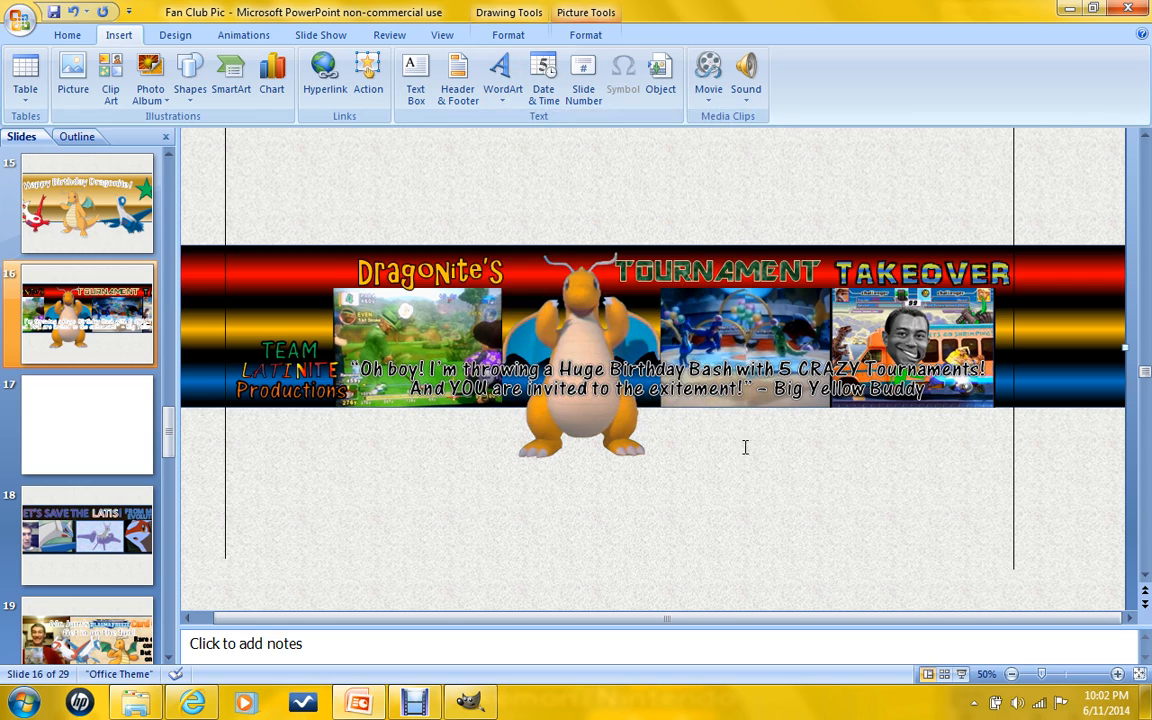
left_click(714, 326)
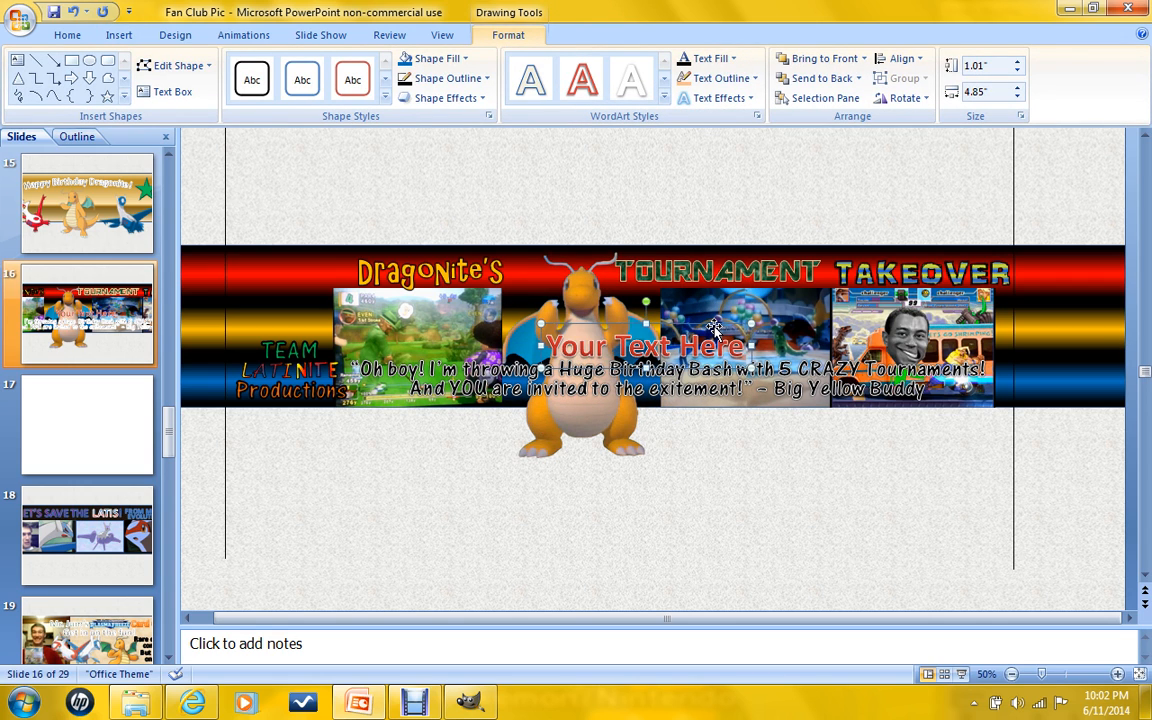
key("Delete")
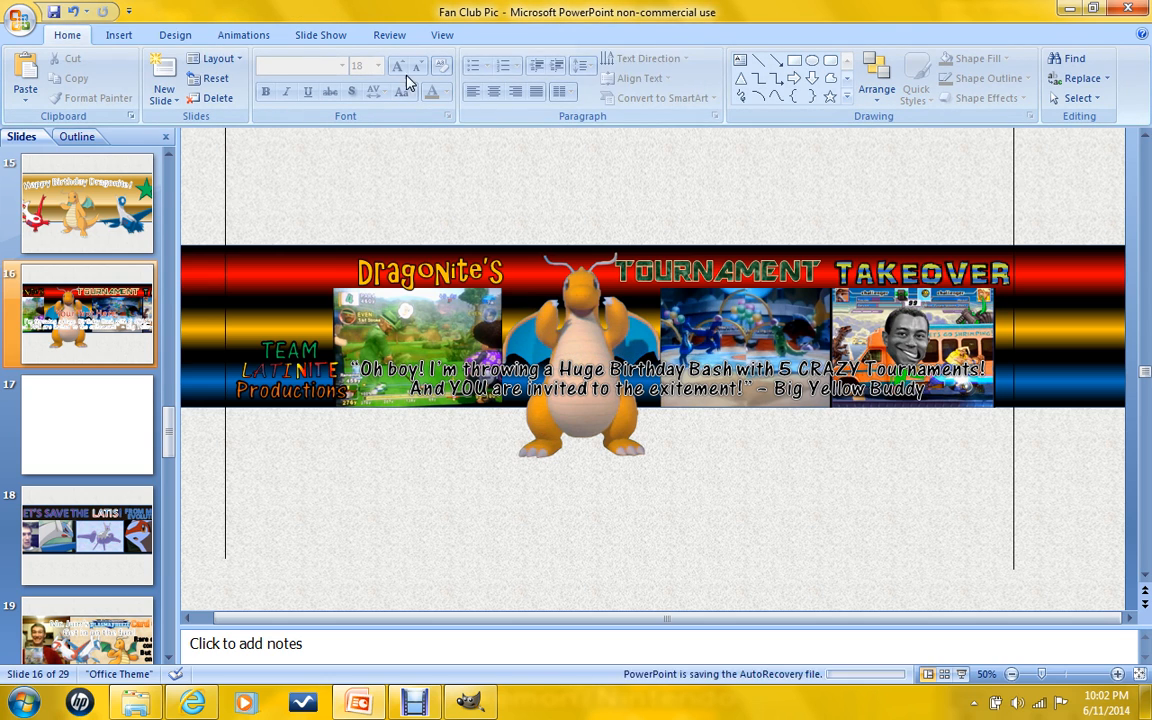
Insert a new WordArt in a red style reading "MUGEN" on the banner.
left_click(118, 35)
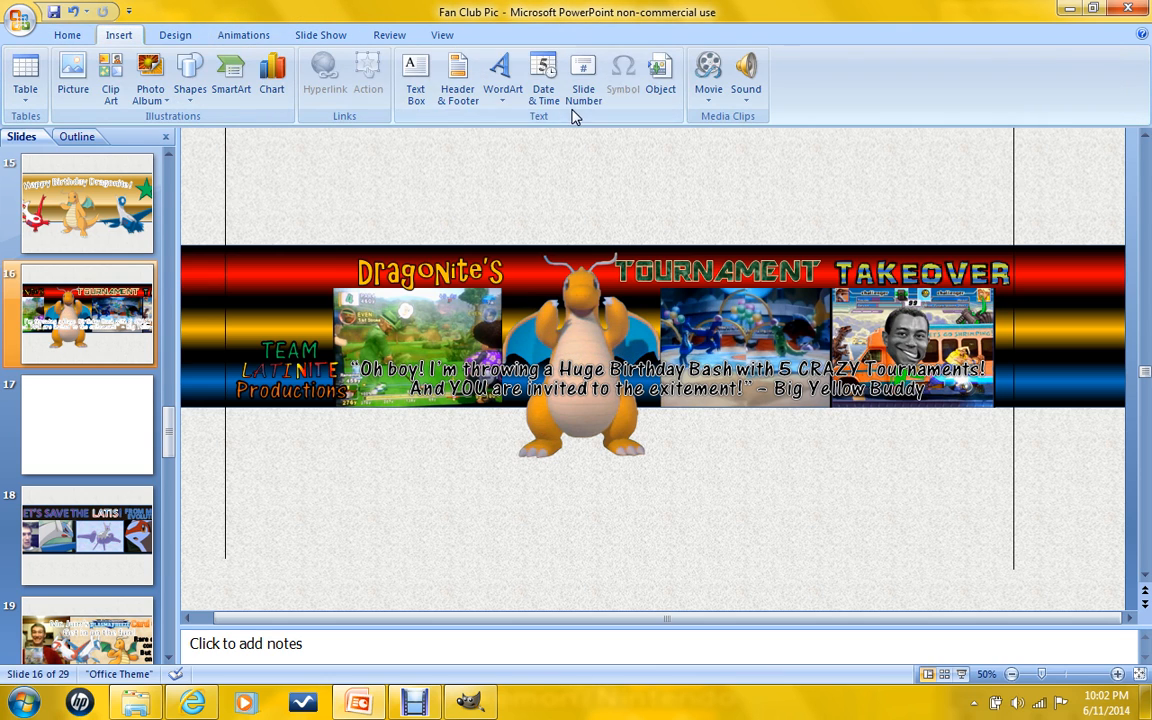
left_click(67, 35)
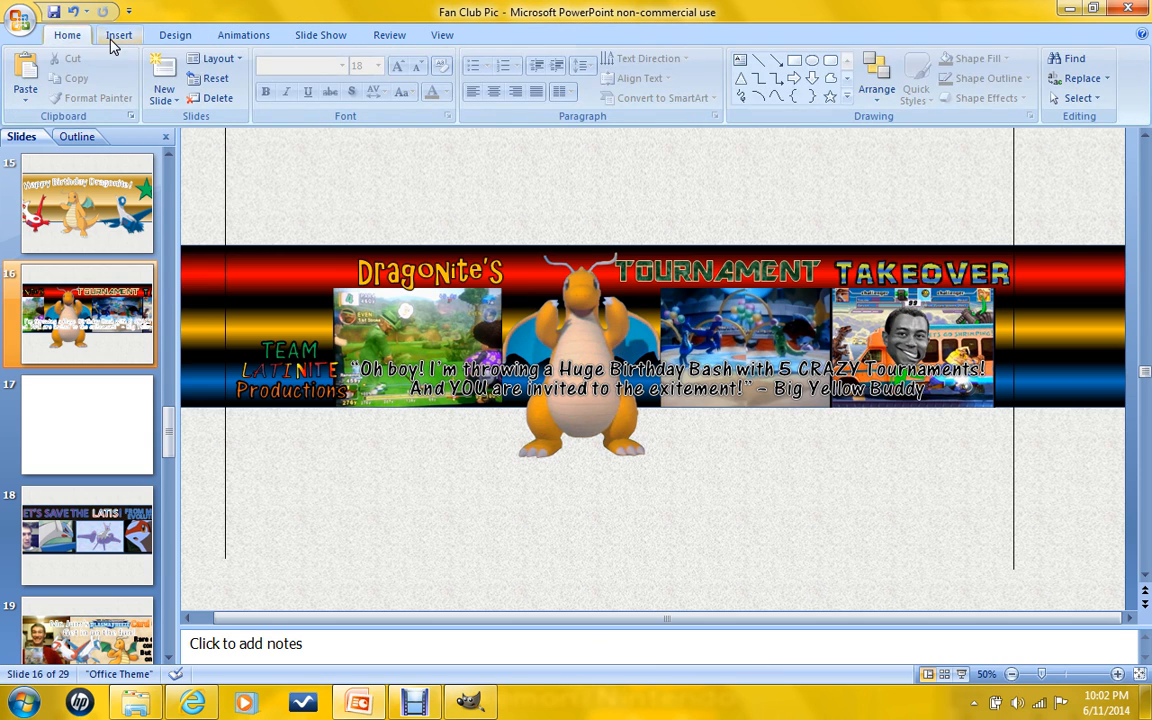
left_click(117, 36)
left_click(494, 90)
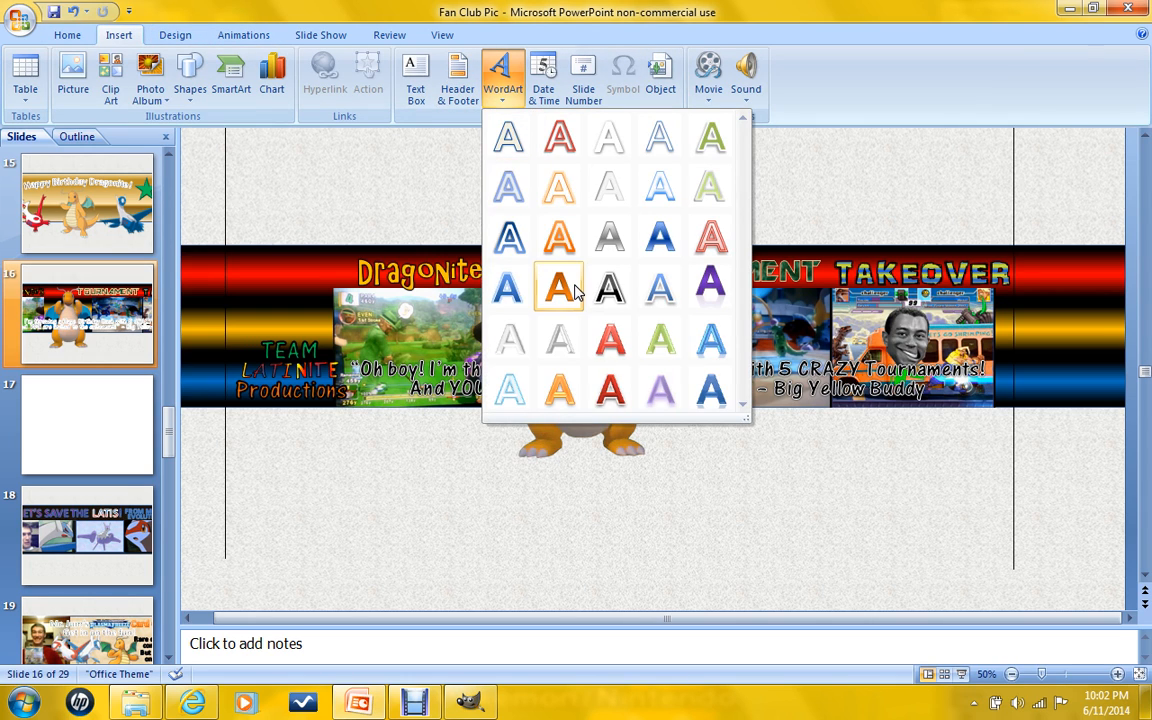
left_click(612, 345)
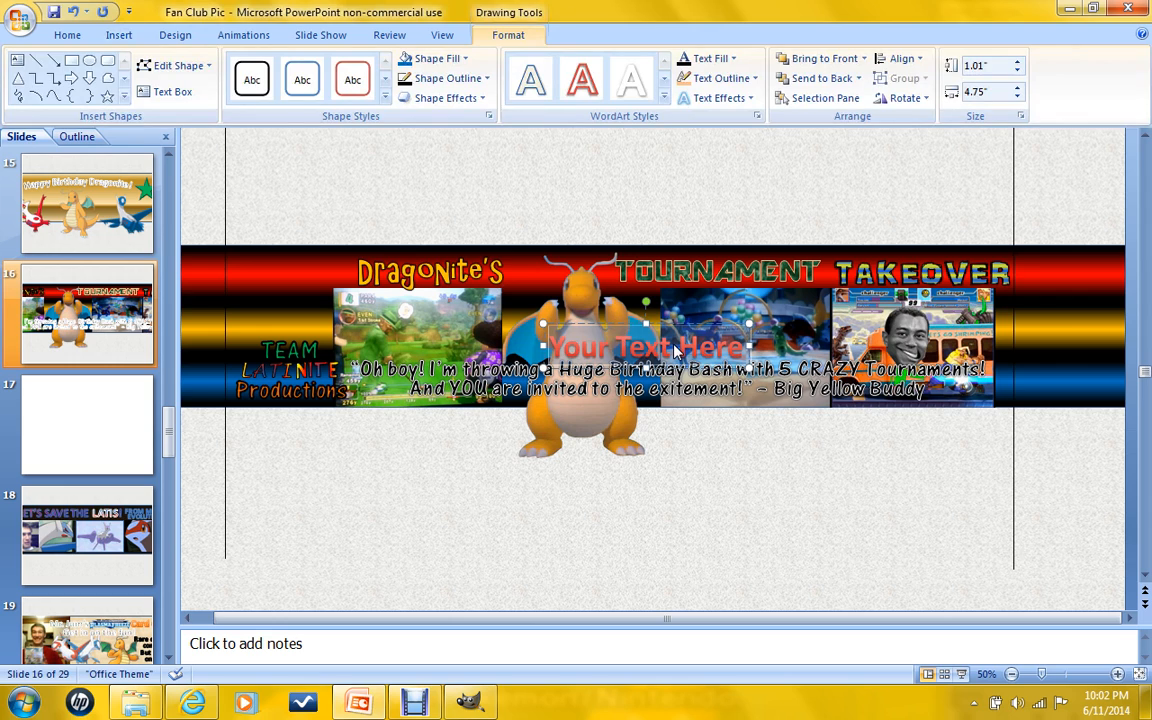
type("MUG")
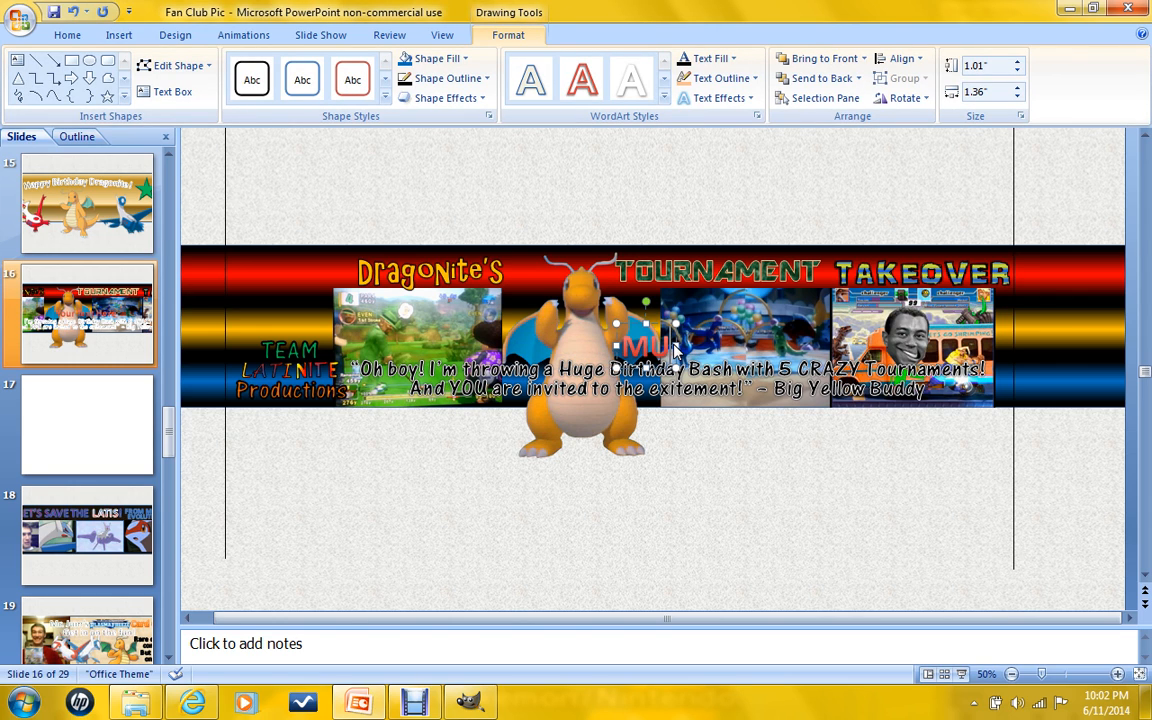
type("EN")
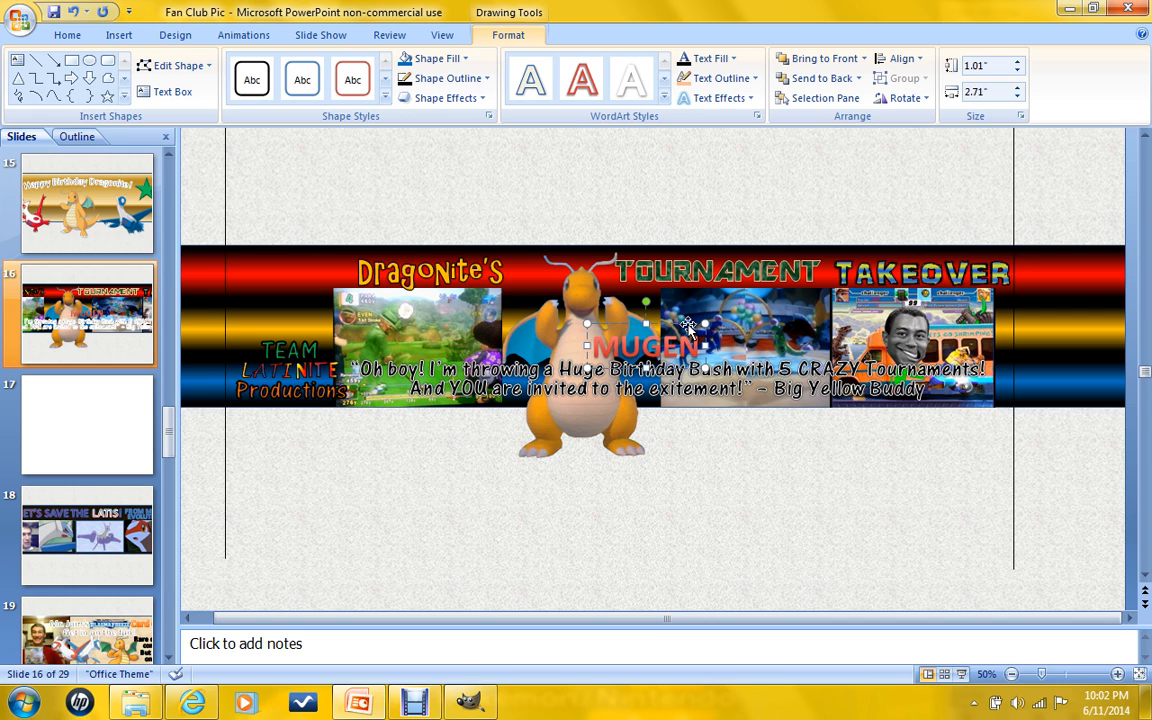
left_click_drag(688, 325, 697, 325)
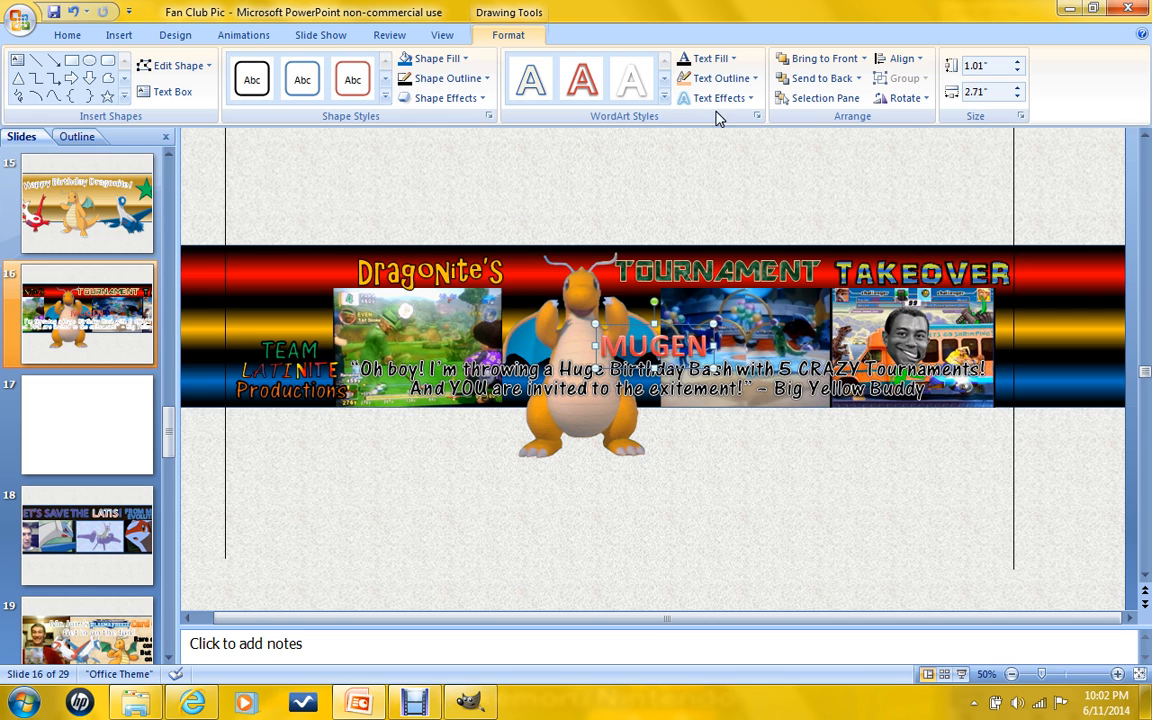
Set the MUGEN text's outline weight to ¼ pt and change its bevel to No Bevel.
left_click(695, 79)
key("Escape")
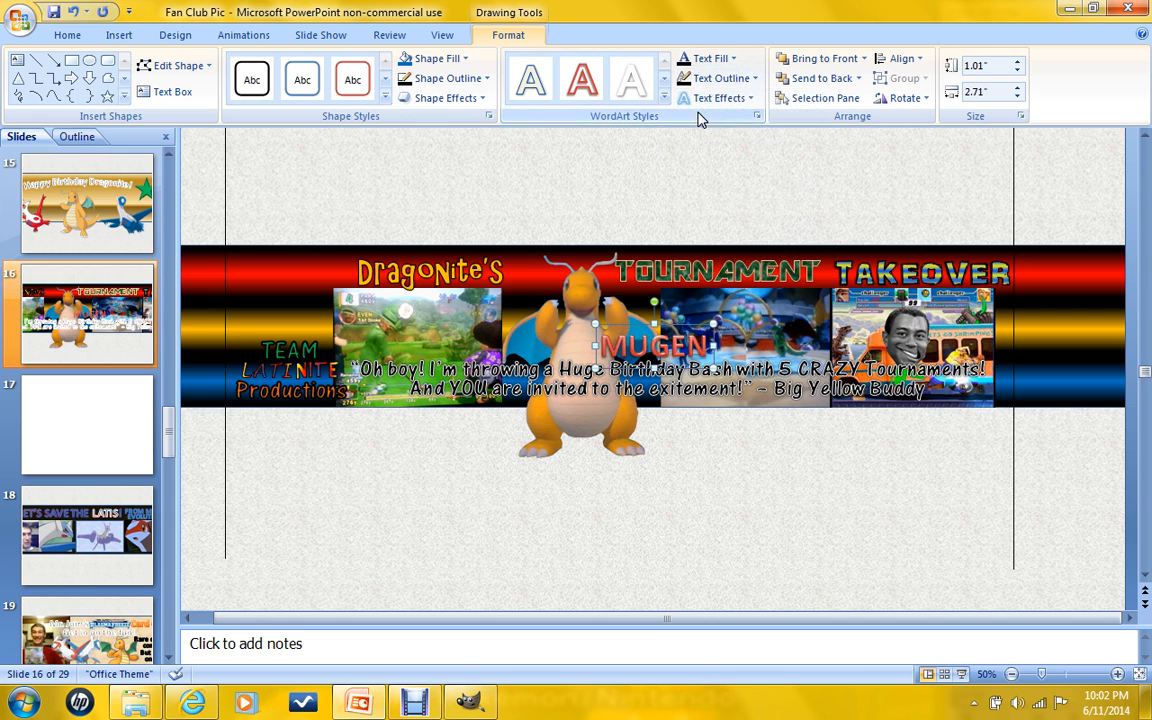
left_click(688, 78)
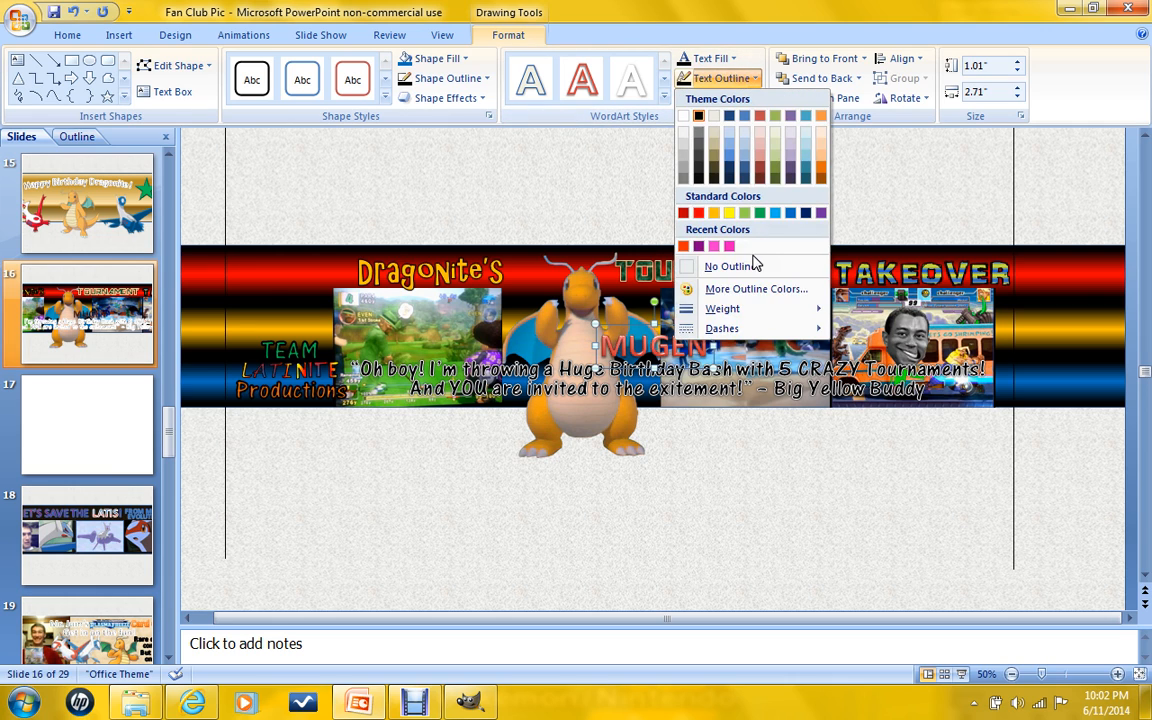
mouse_move(770, 309)
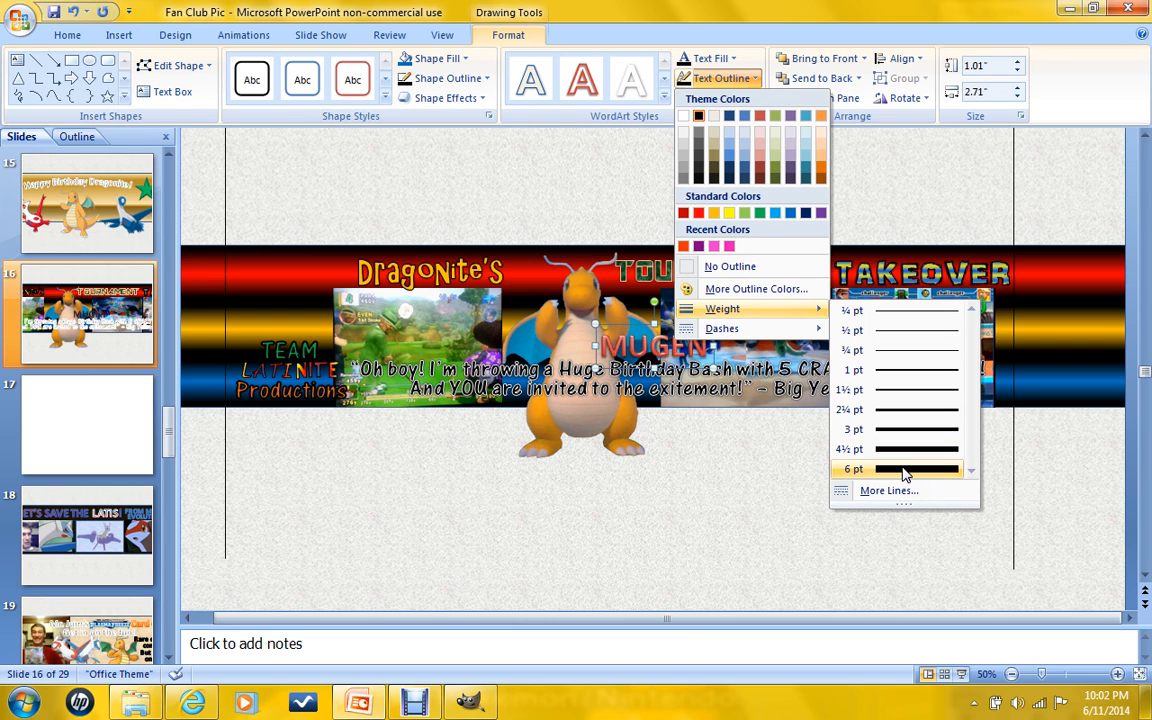
left_click(895, 312)
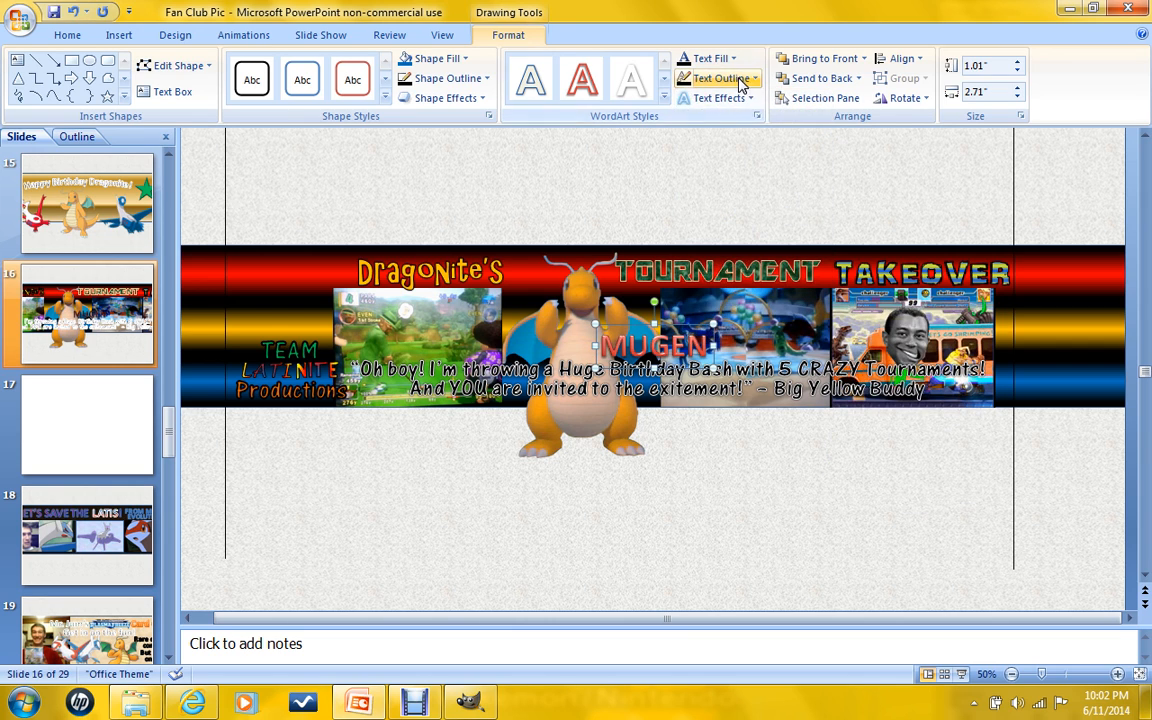
left_click(728, 98)
mouse_move(752, 263)
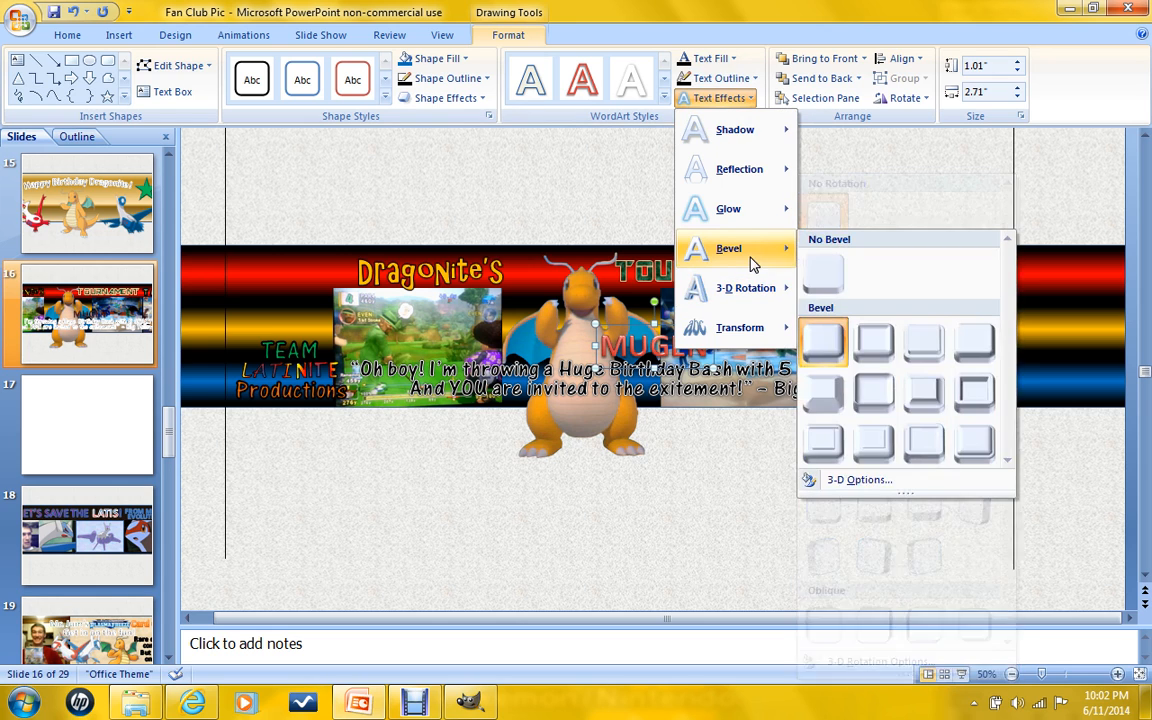
left_click(823, 272)
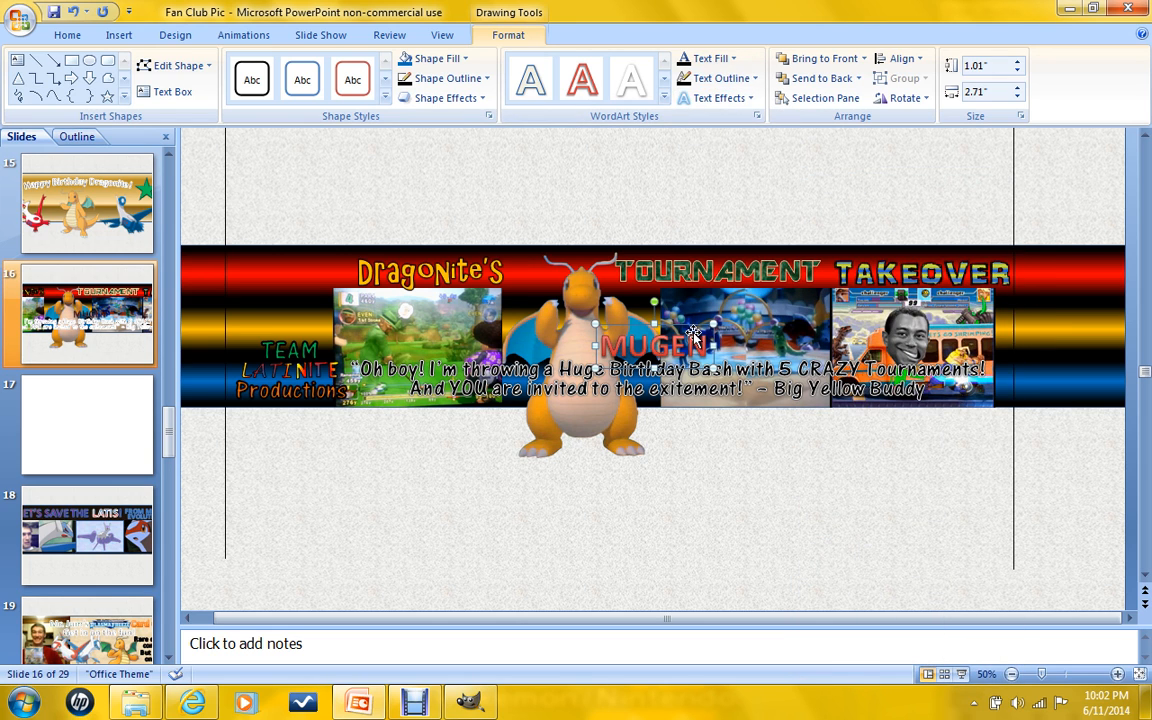
Move the MUGEN label onto the upper part of the fighting-game picture below "Takeover" and fill its text with standard dark red.
left_click_drag(693, 328, 953, 313)
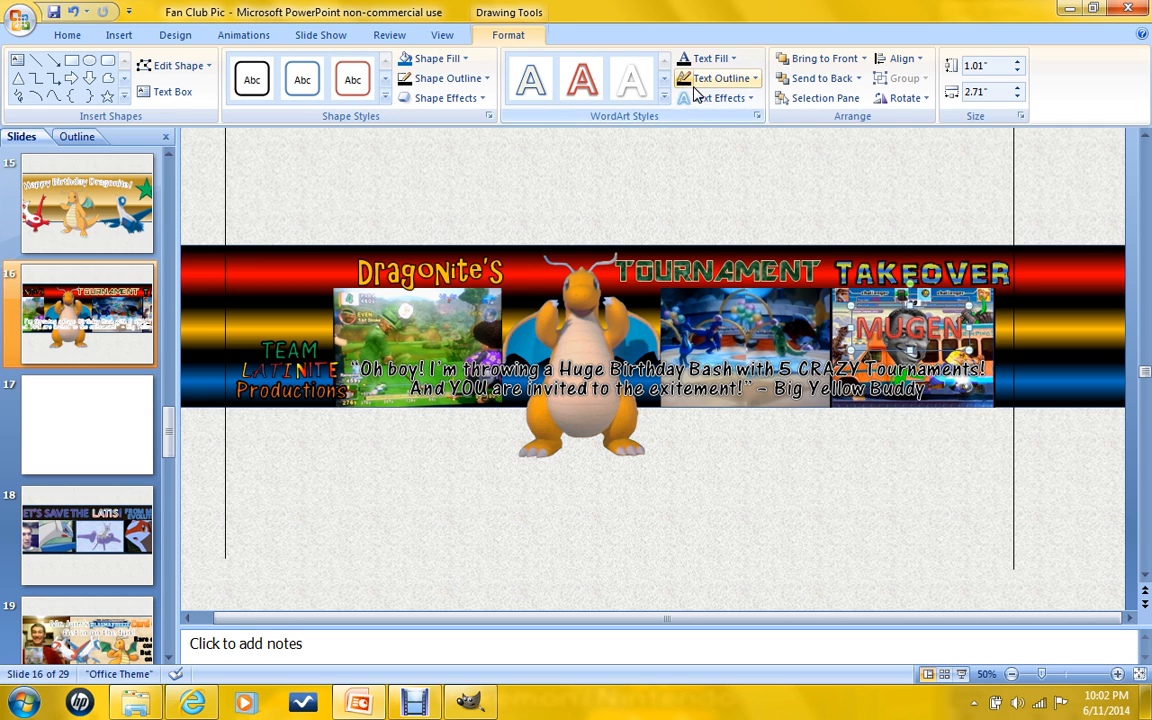
left_click(733, 58)
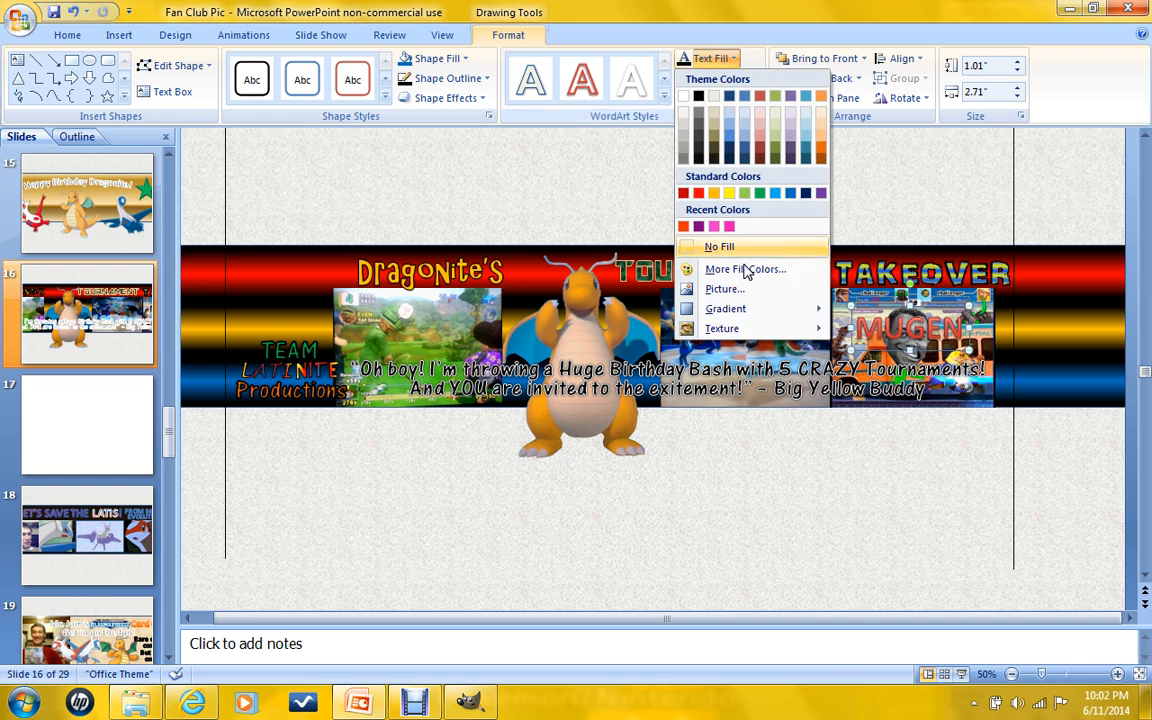
left_click(685, 196)
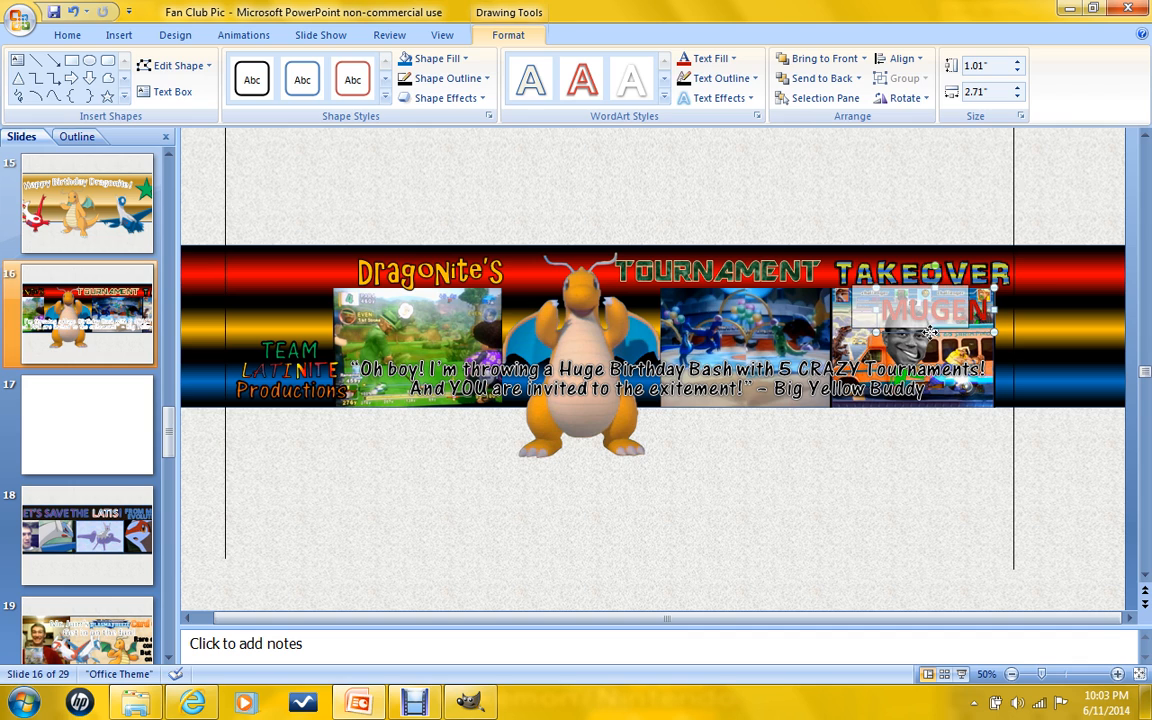
Nudge the "Dragonite's" title left and slightly up so it sits centered above the green game picture.
left_click(440, 250)
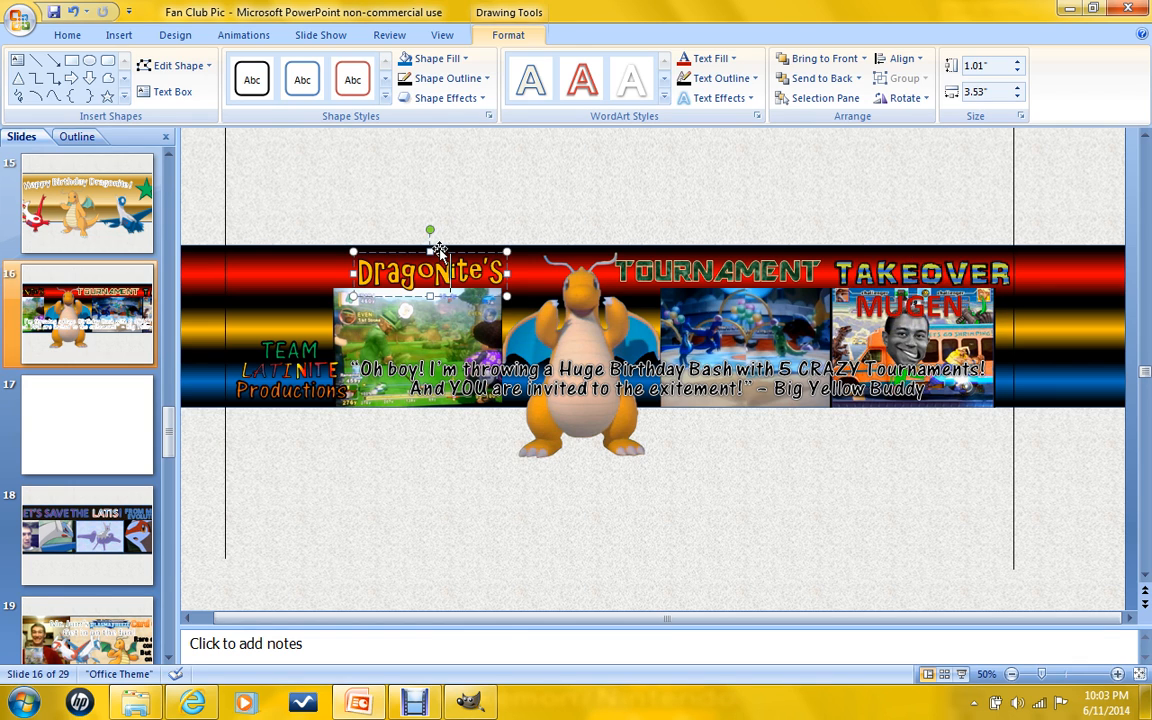
key("Up")
key("Up")
key("Left")
key("Left")
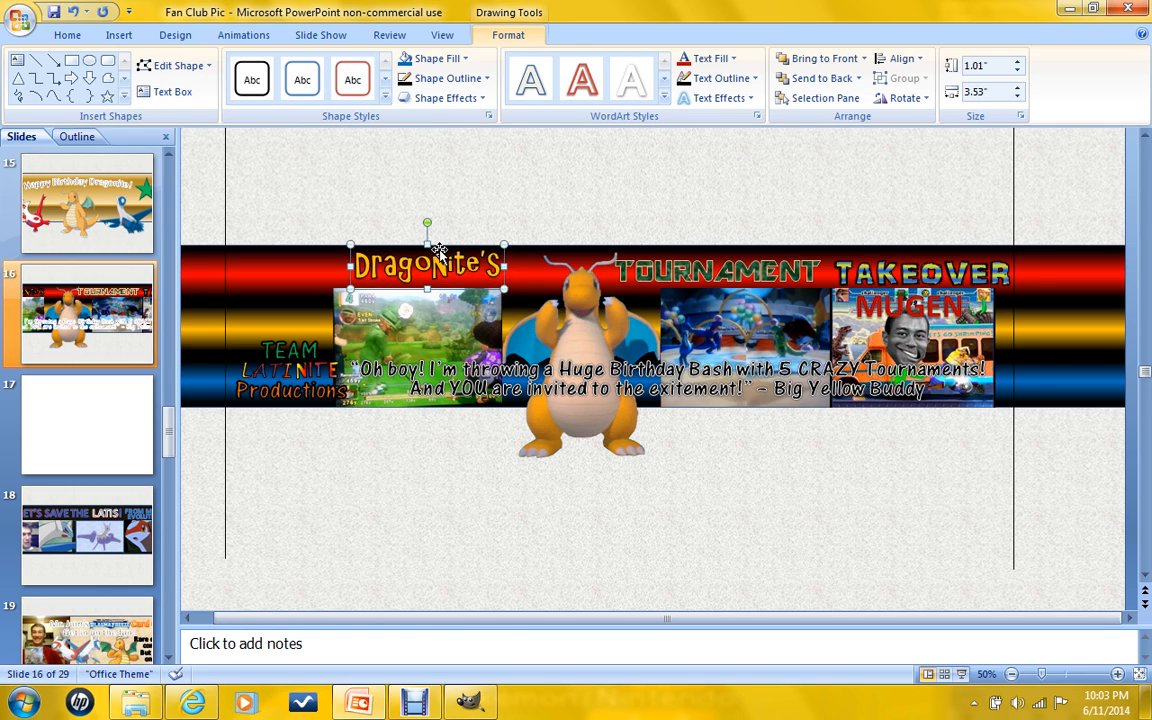
key("Down")
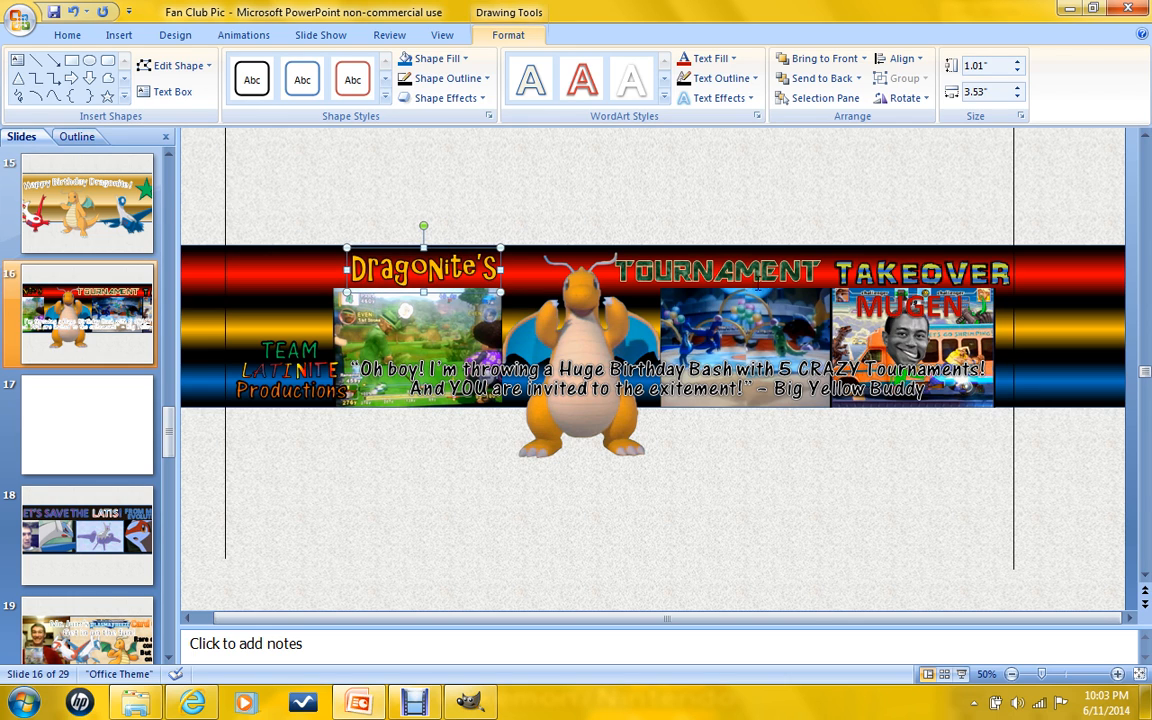
key("Left")
key("Left")
key("Left")
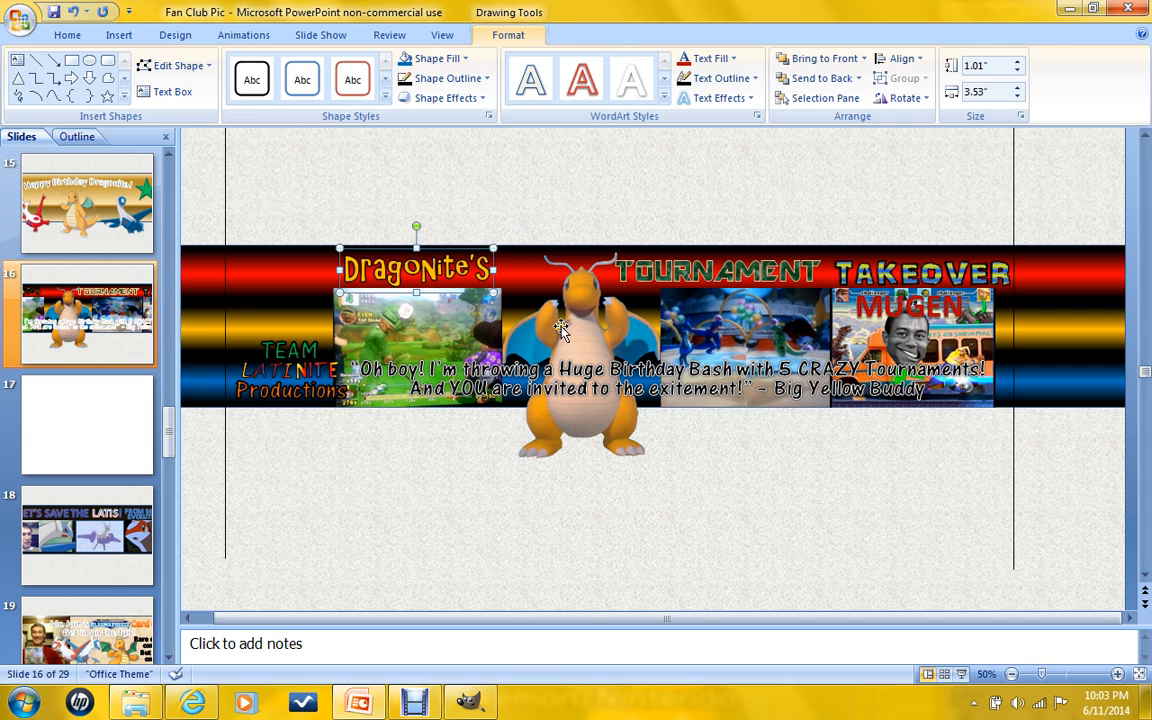
Nudge the Dragonite picture and the "Takeover" title slightly left on the banner.
left_click(604, 402)
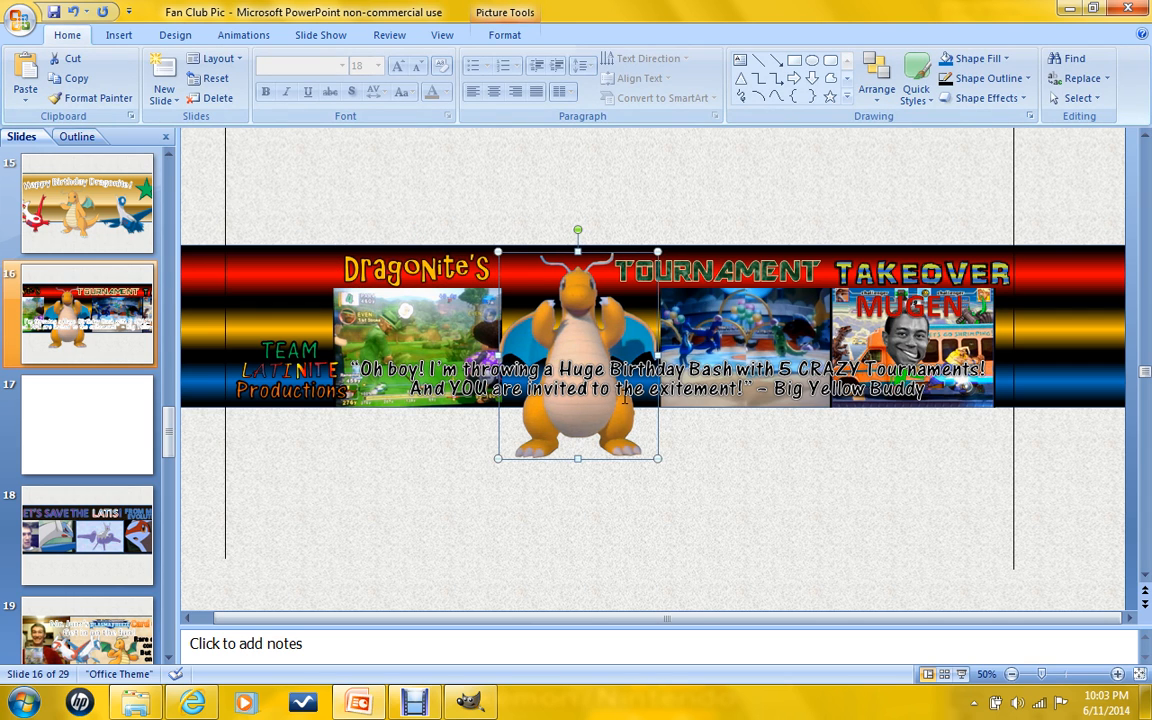
left_click(734, 270)
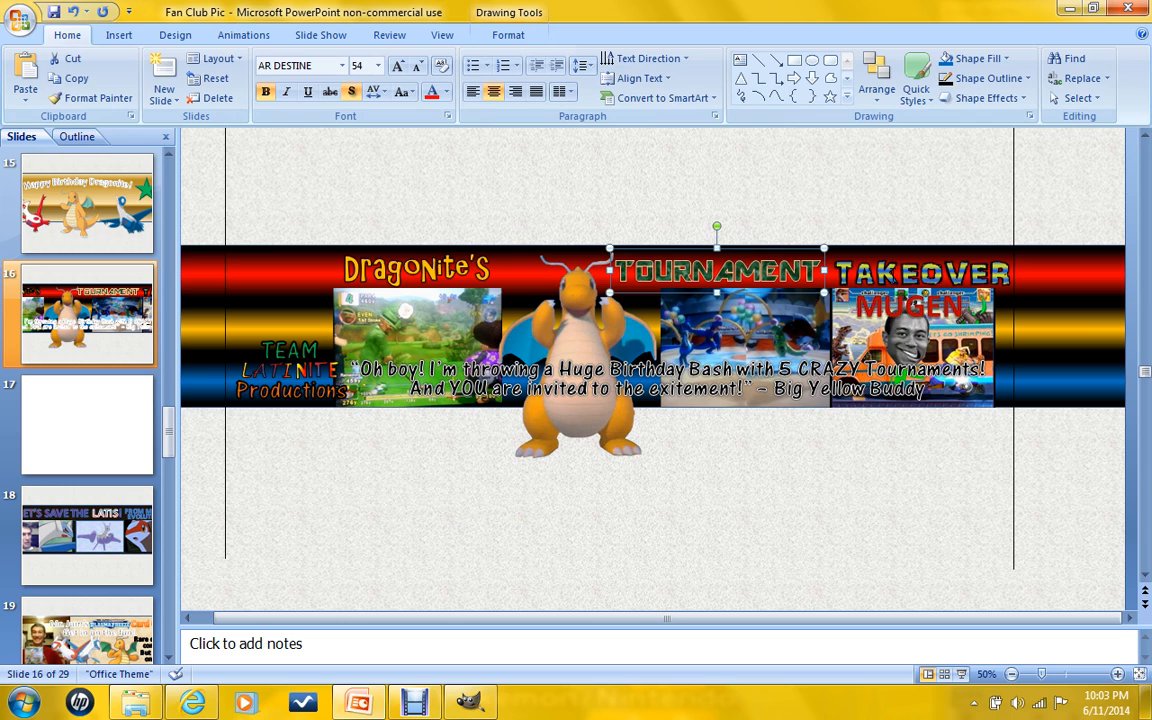
left_click(898, 251)
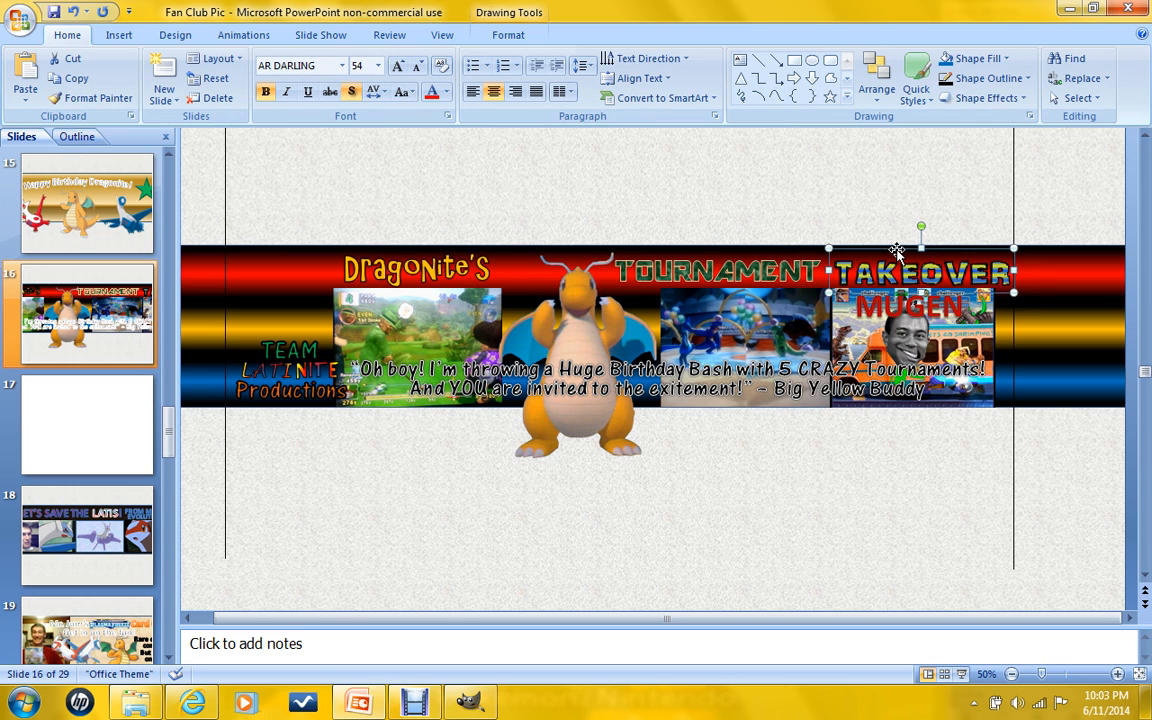
key("Left")
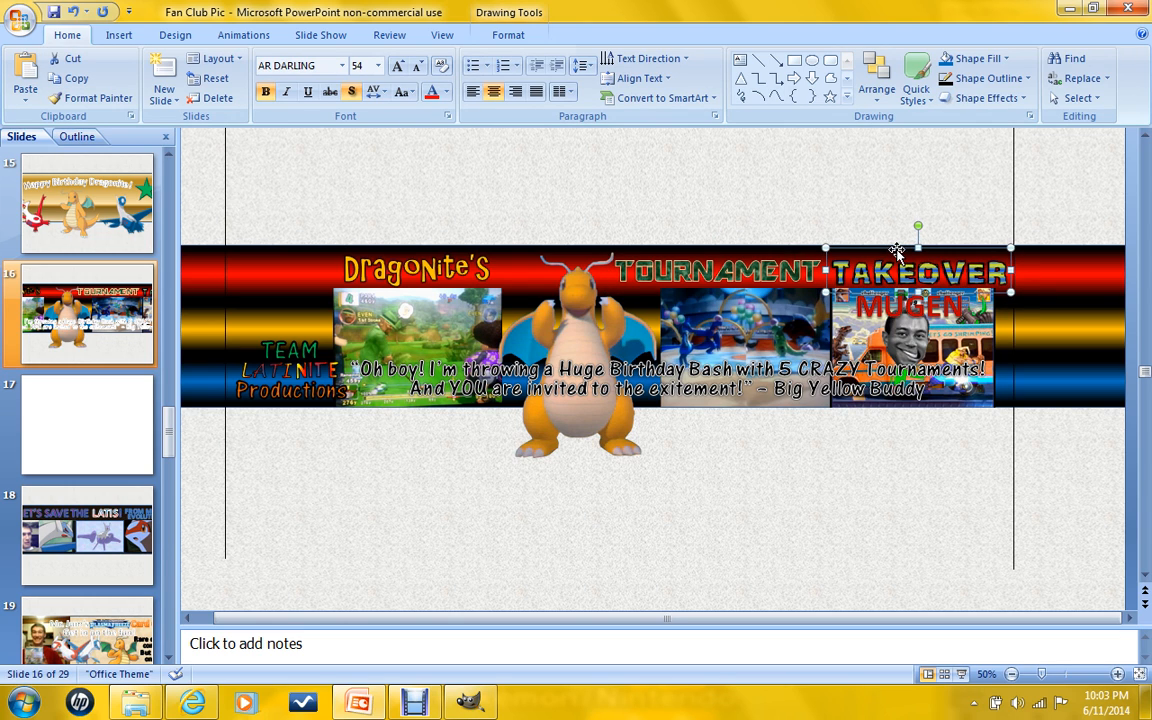
left_click(951, 224)
left_click(779, 272)
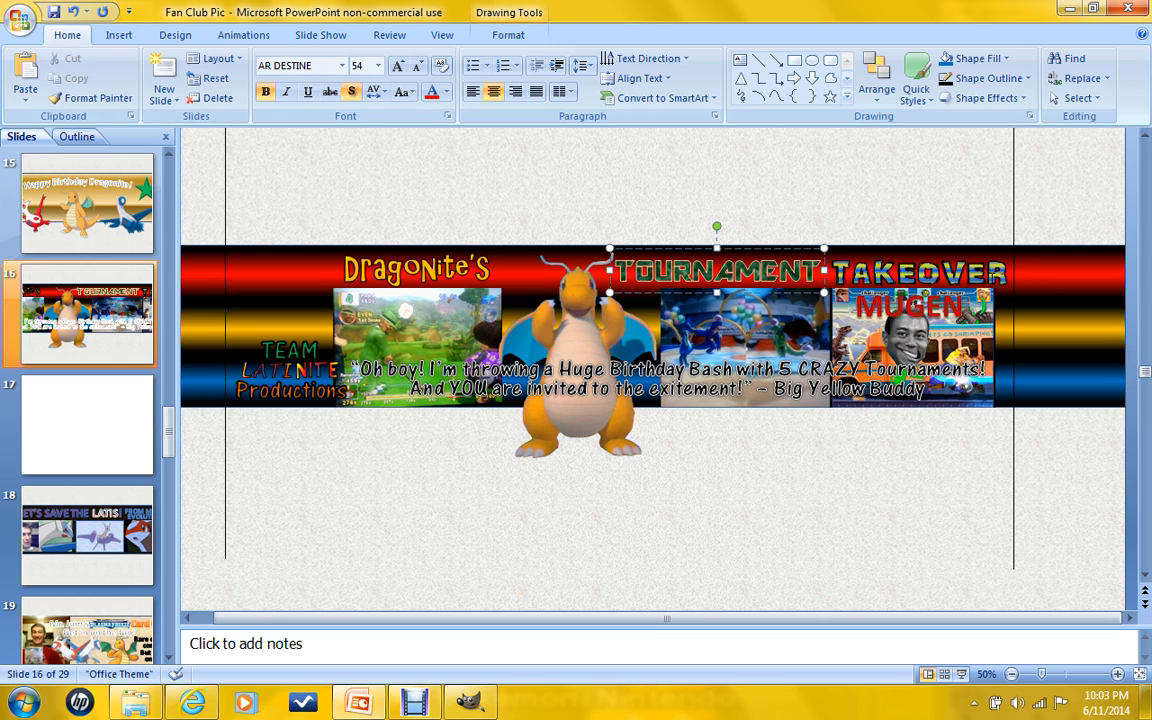
left_click(906, 264)
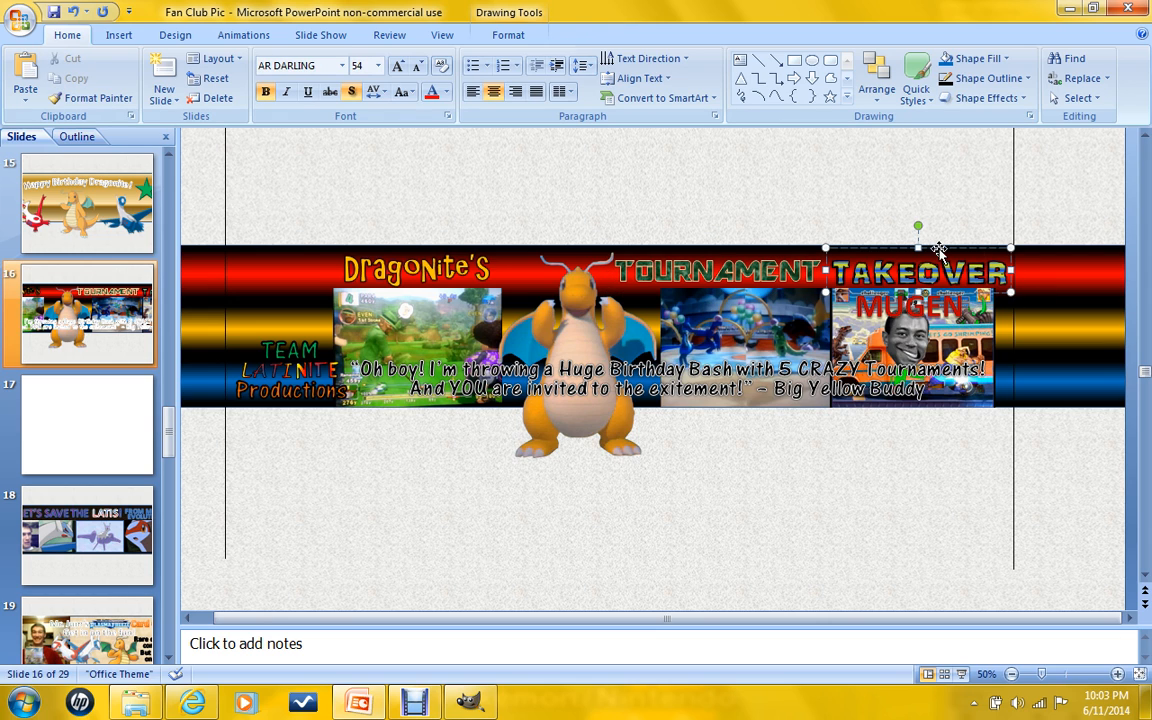
left_click(681, 251)
left_click(404, 270)
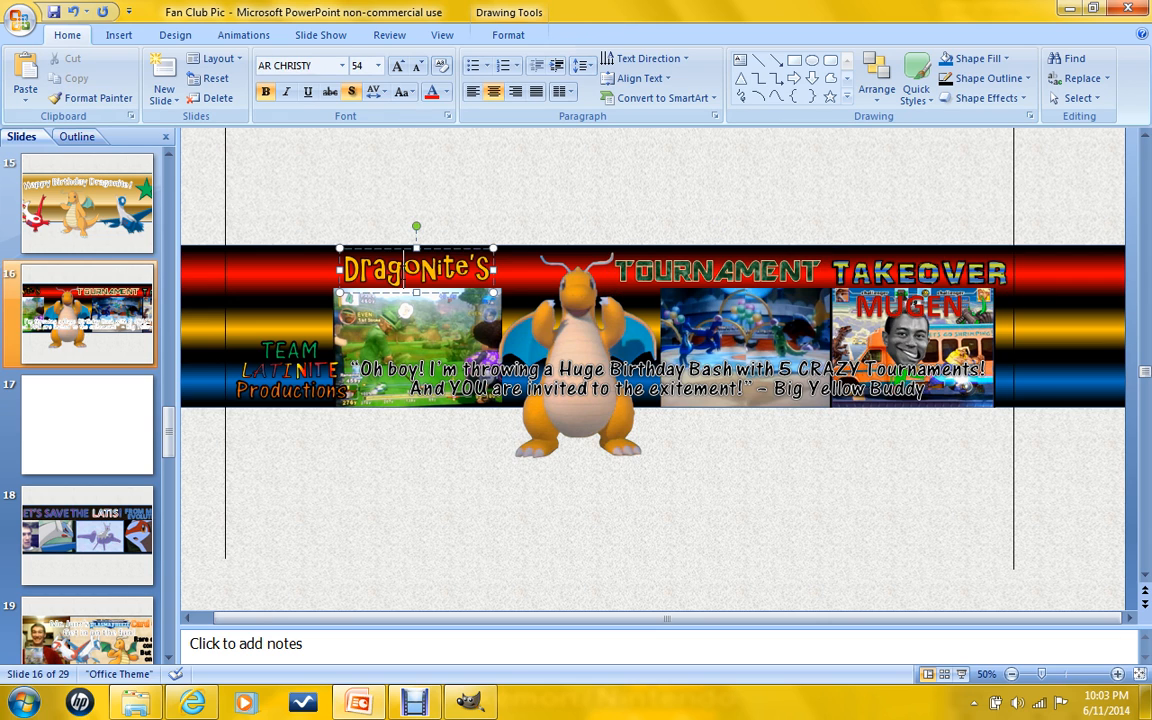
left_click(479, 222)
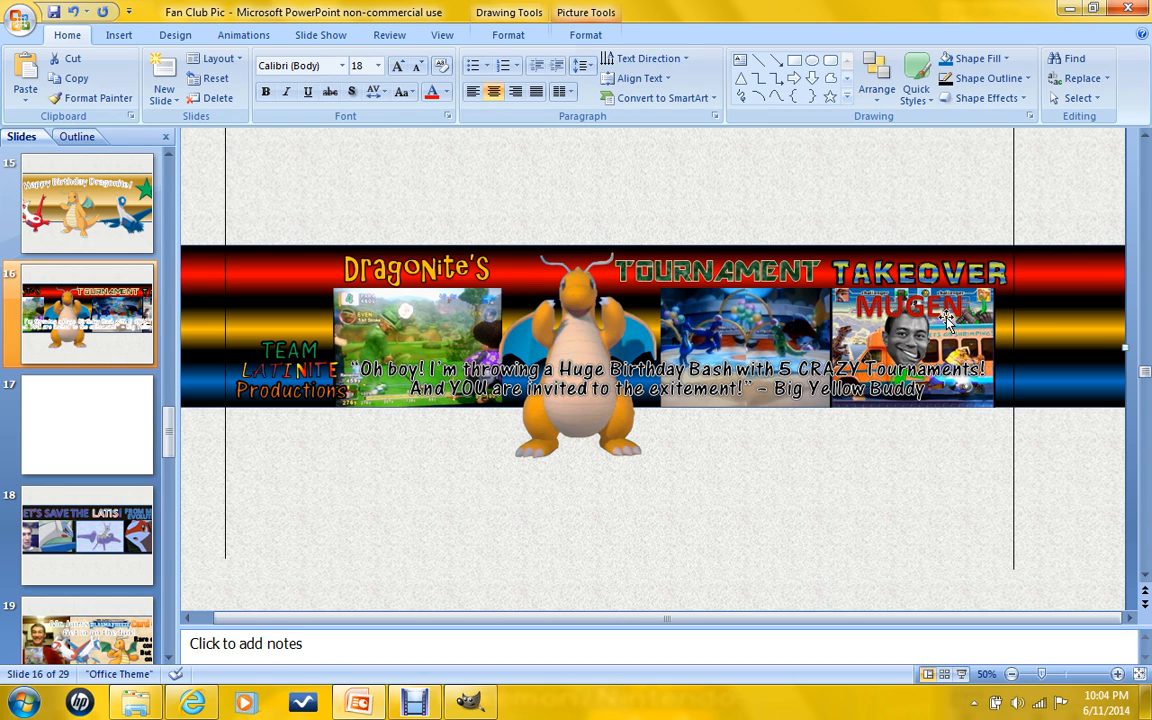
Set the "MUGEN" label's text transform effect to No Transform.
left_click(847, 283)
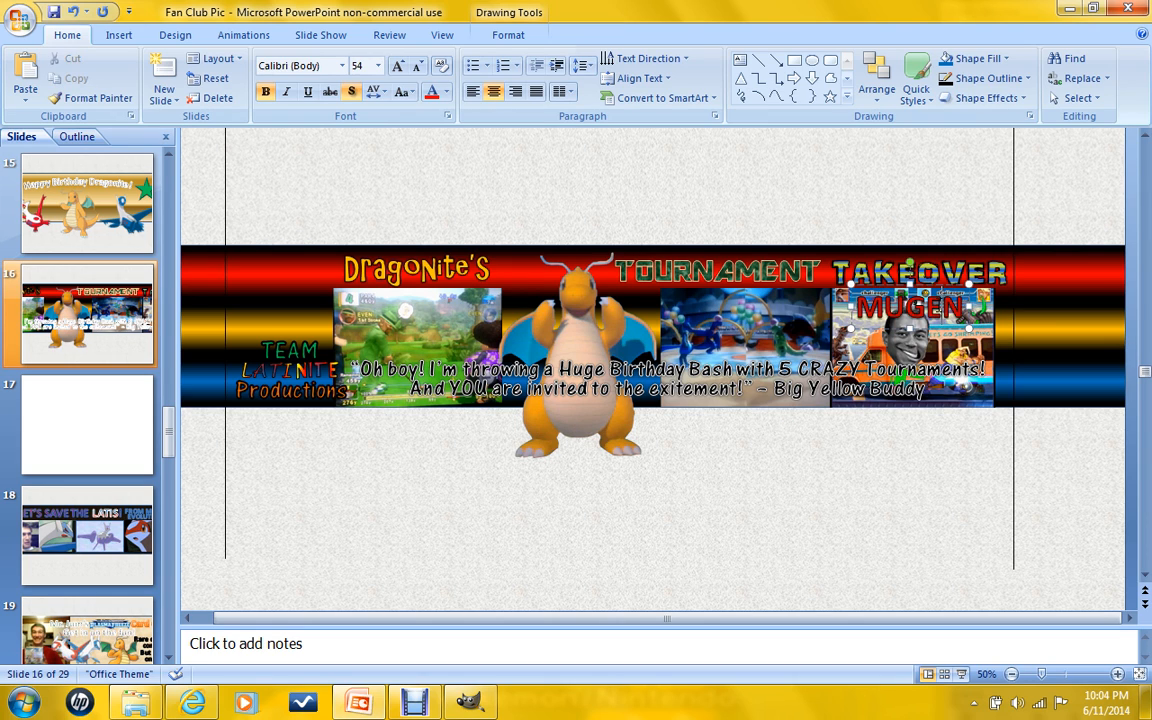
left_click(933, 286)
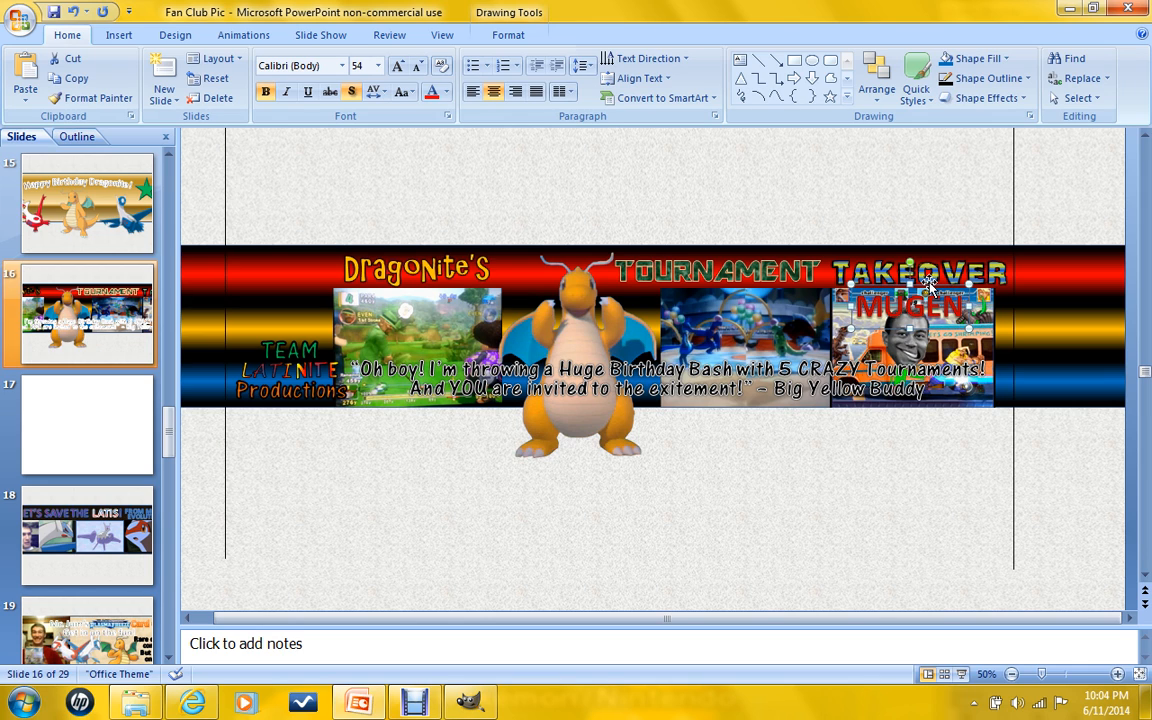
left_click(510, 35)
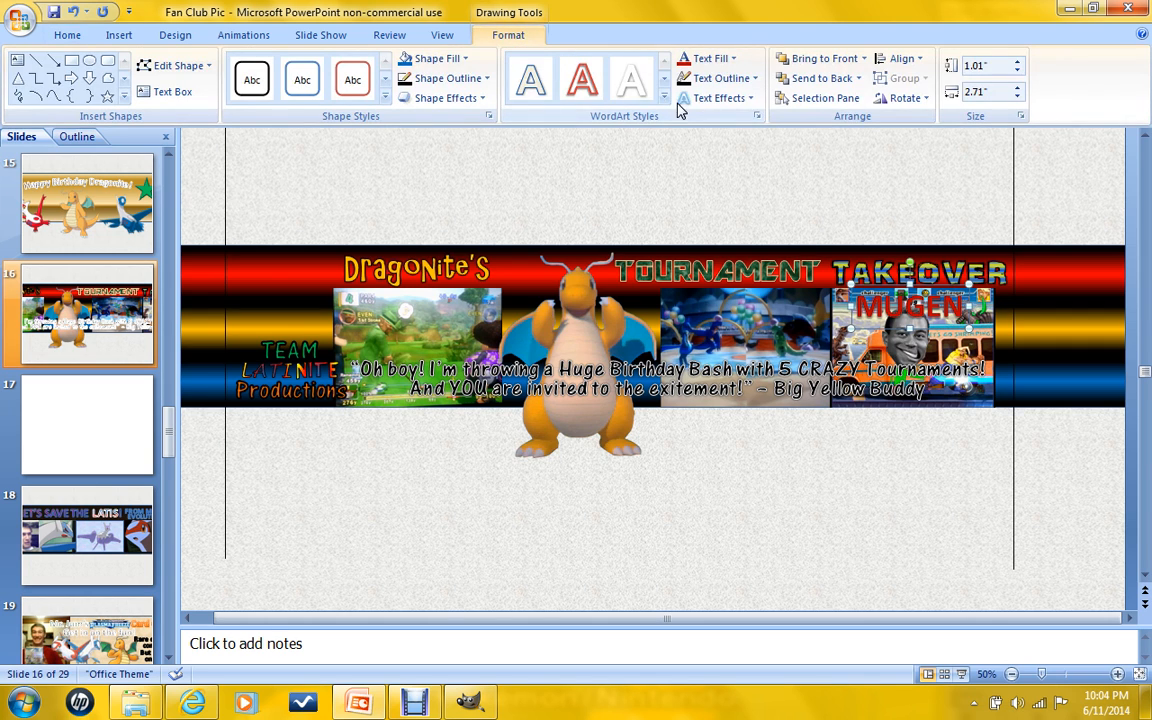
left_click(728, 98)
mouse_move(745, 143)
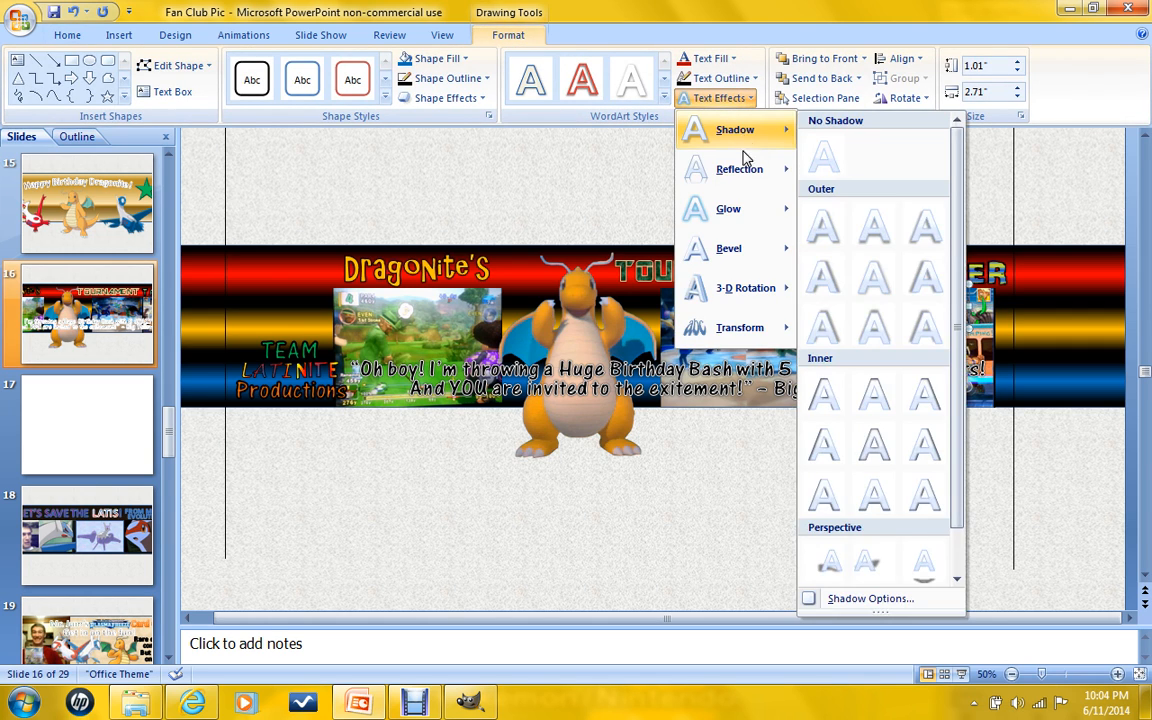
mouse_move(742, 334)
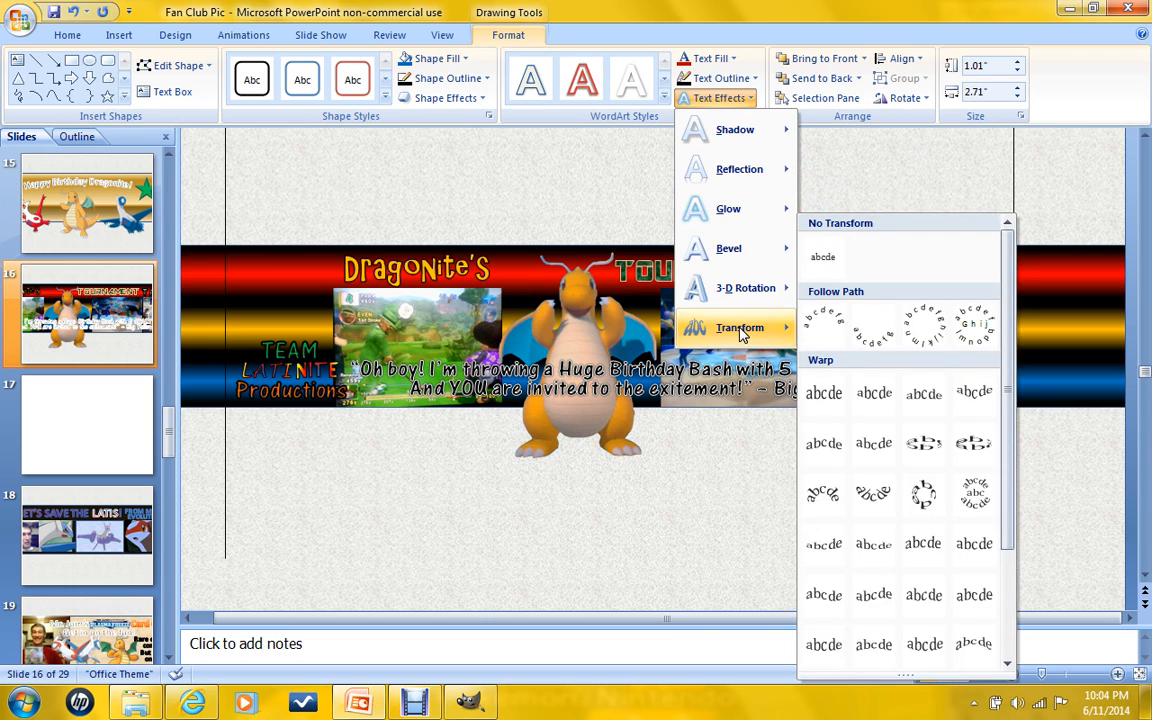
left_click(820, 262)
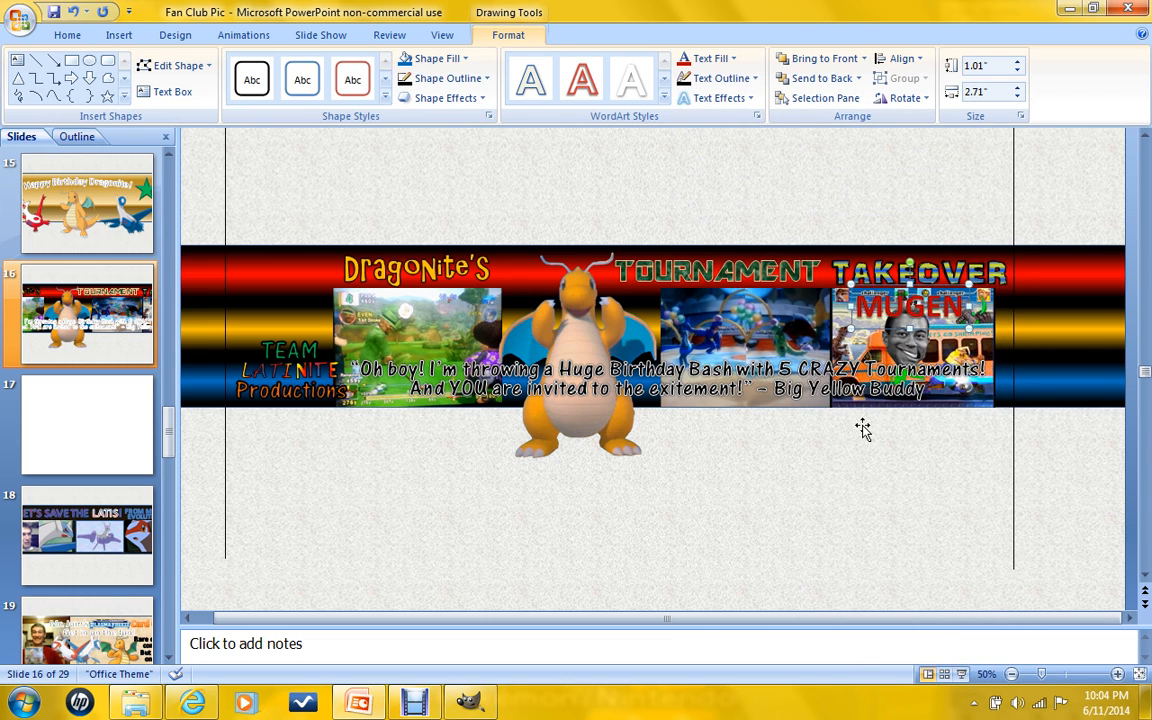
Fill the "MUGEN" text with a linear gradient from the dark red variations.
left_click(726, 98)
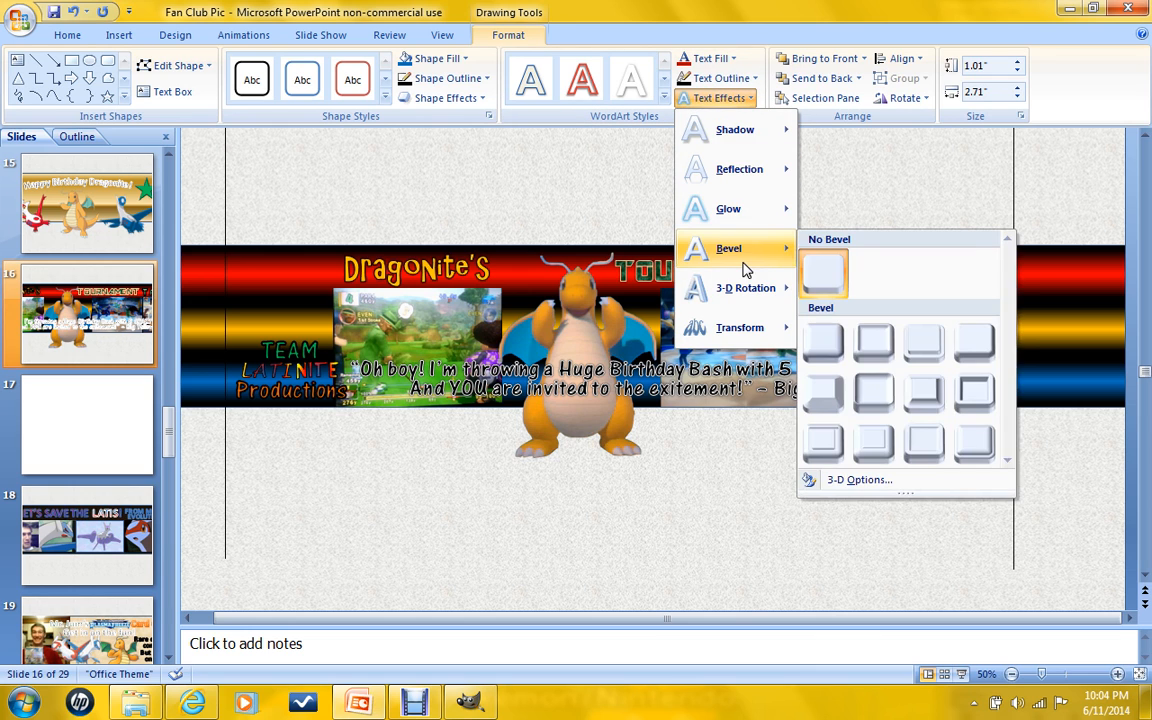
mouse_move(745, 287)
left_click(722, 58)
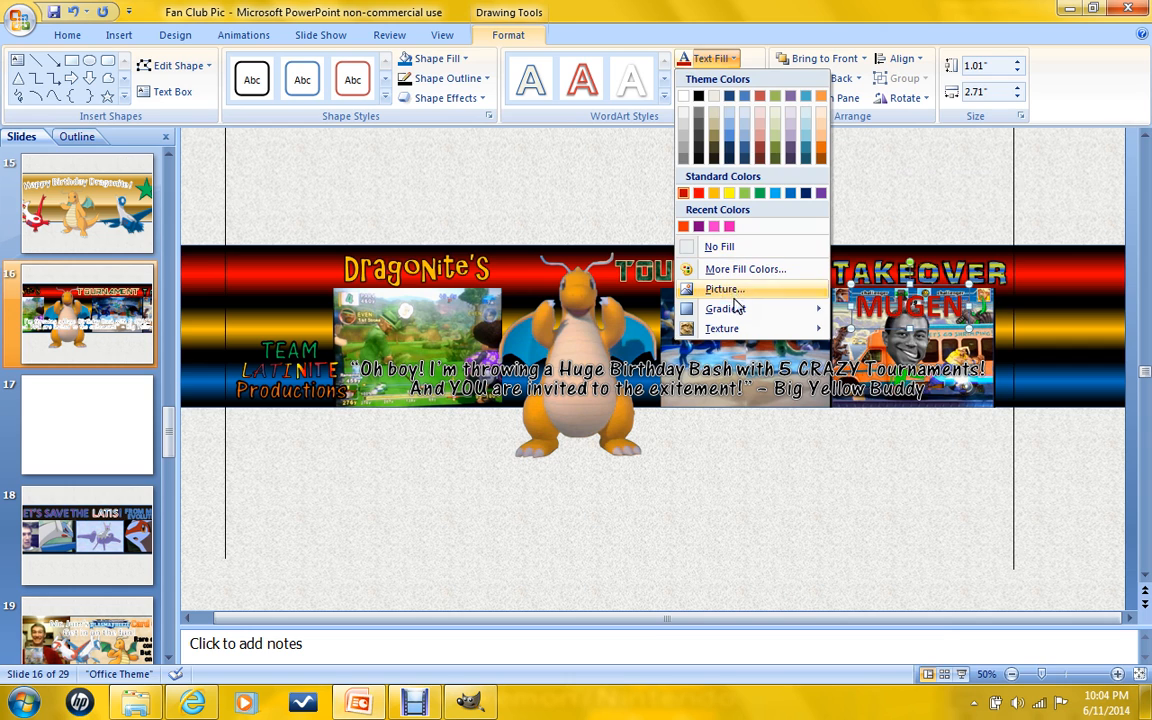
mouse_move(740, 314)
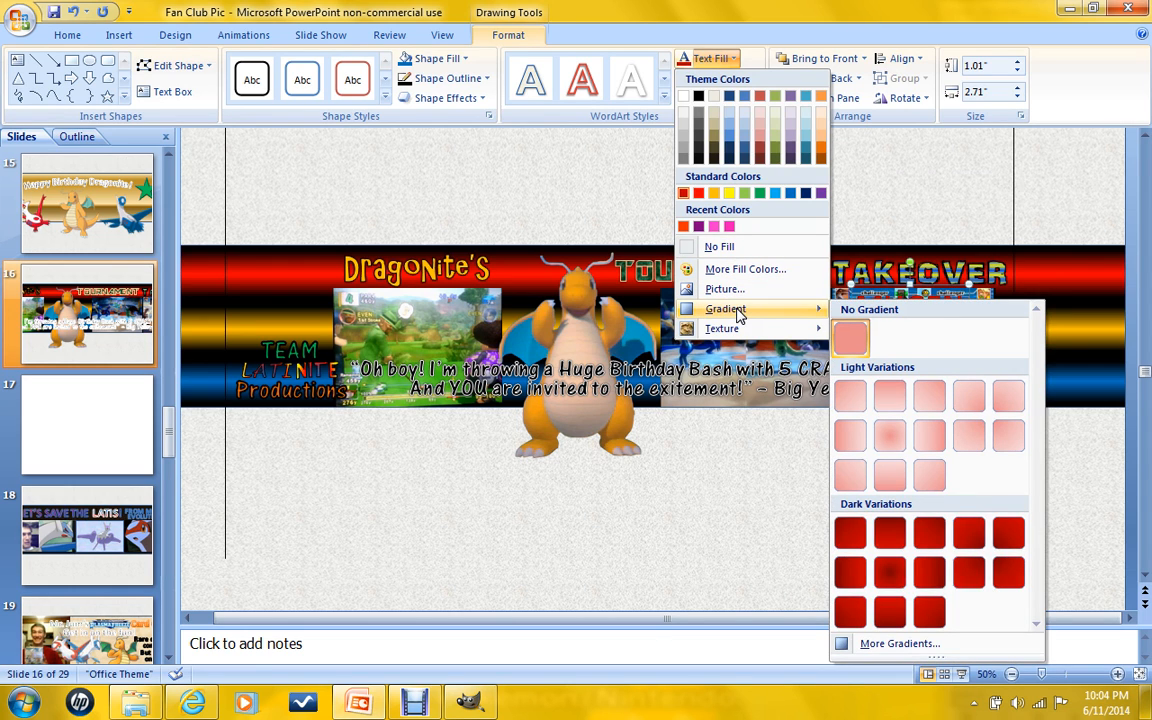
left_click(876, 572)
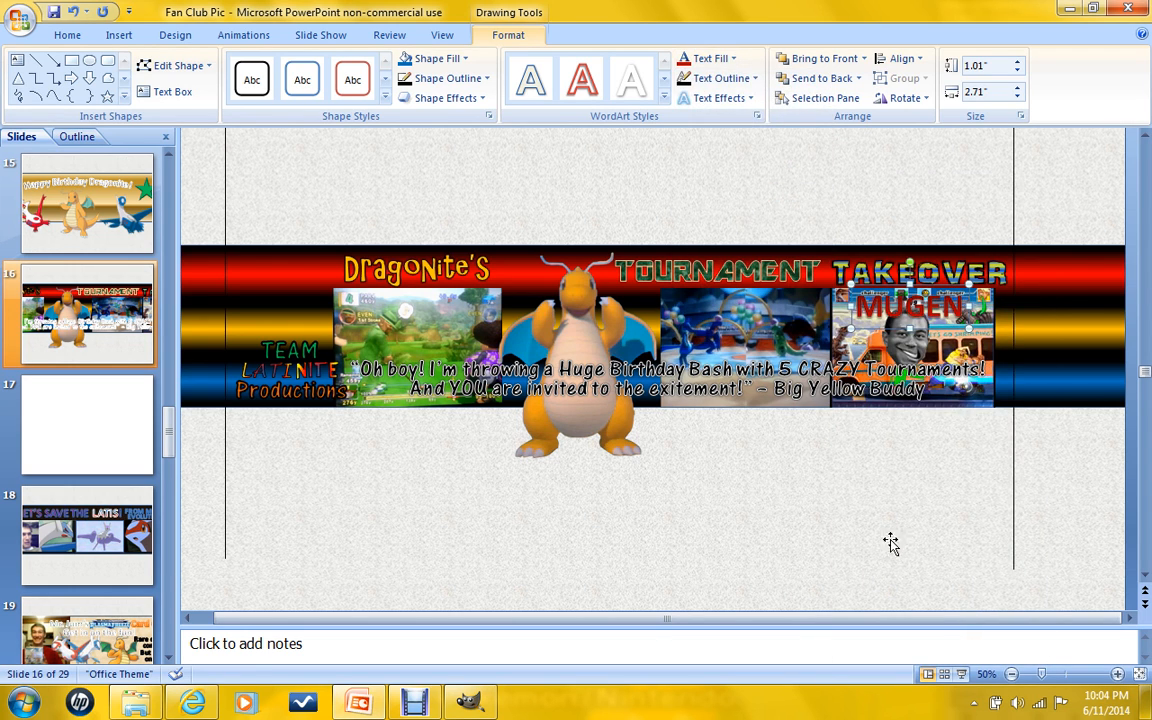
Reset the "MUGEN" text's 3-D format to its defaults in the Format Text Effects settings.
left_click(886, 293)
left_click(950, 312)
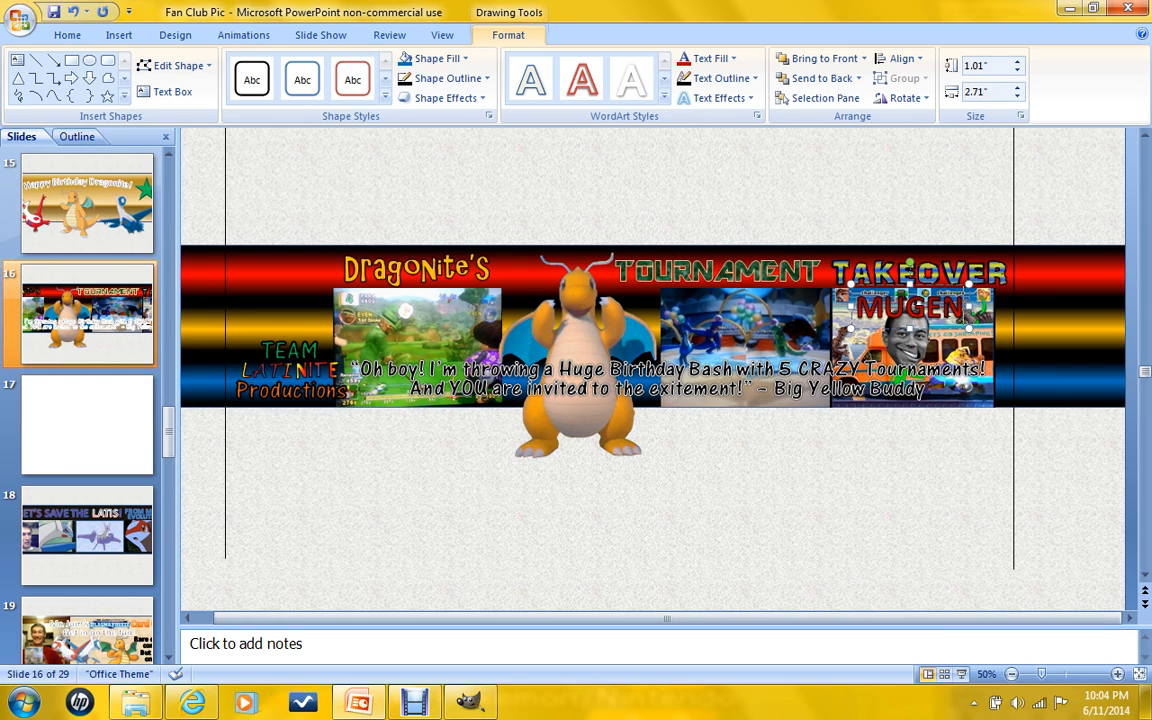
left_click_drag(857, 312, 966, 318)
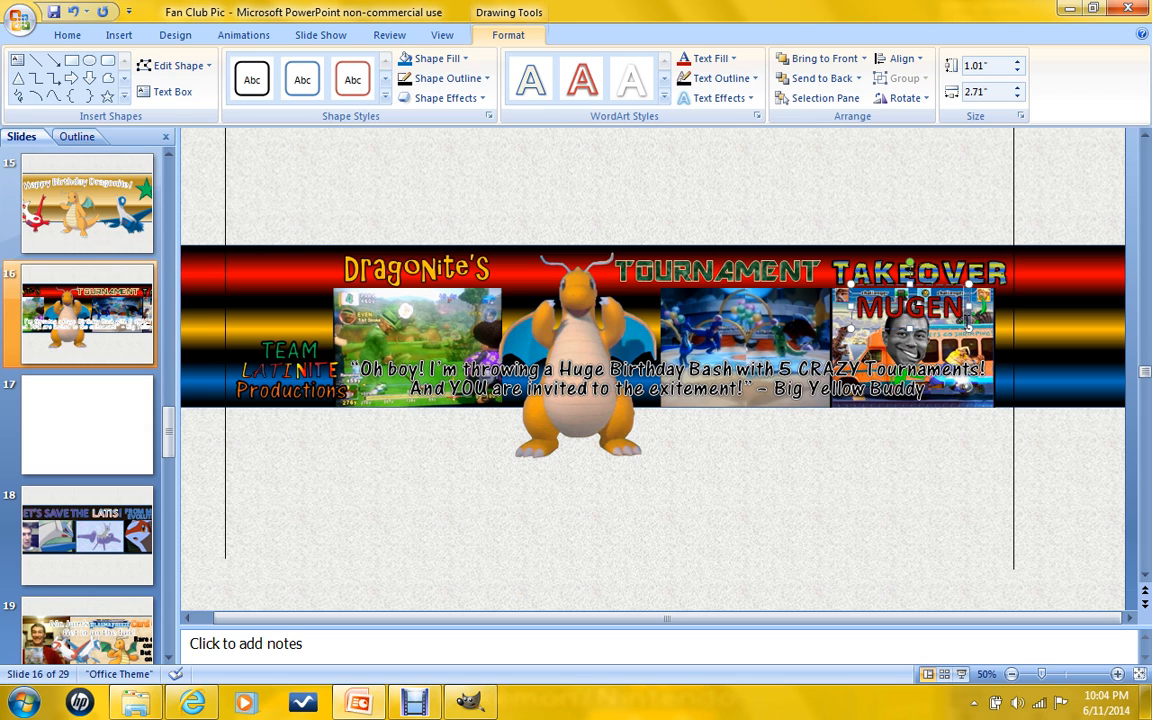
right_click(920, 284)
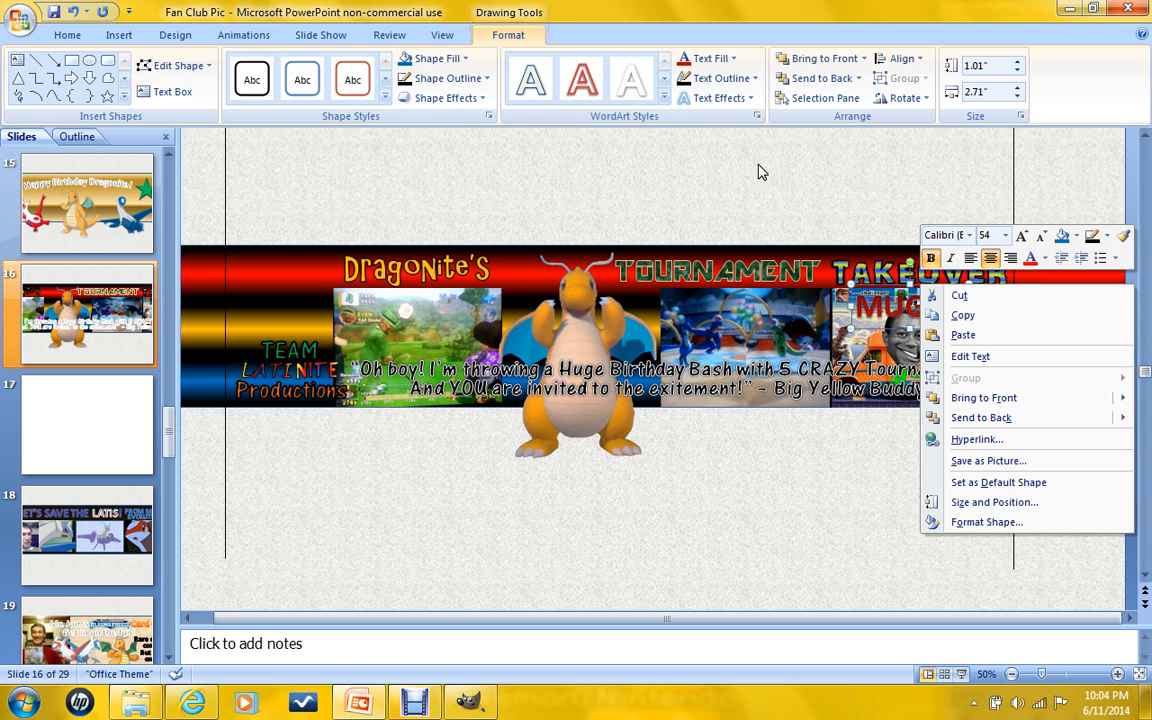
left_click(757, 116)
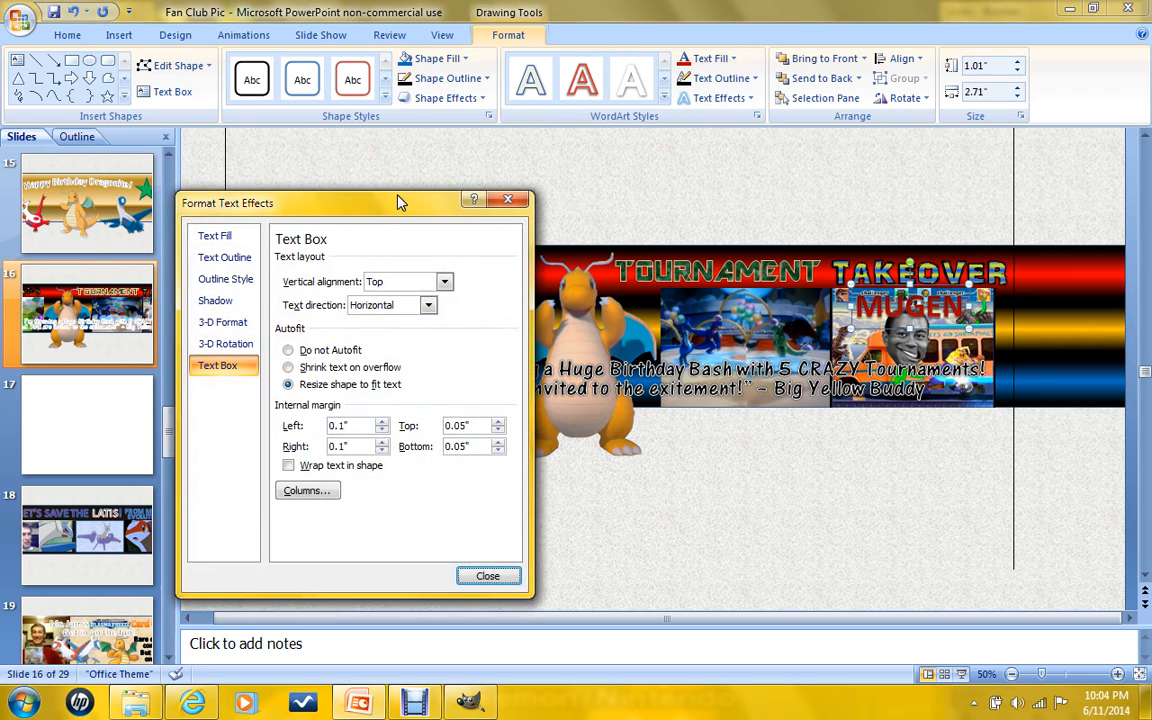
left_click_drag(398, 200, 396, 191)
left_click(236, 236)
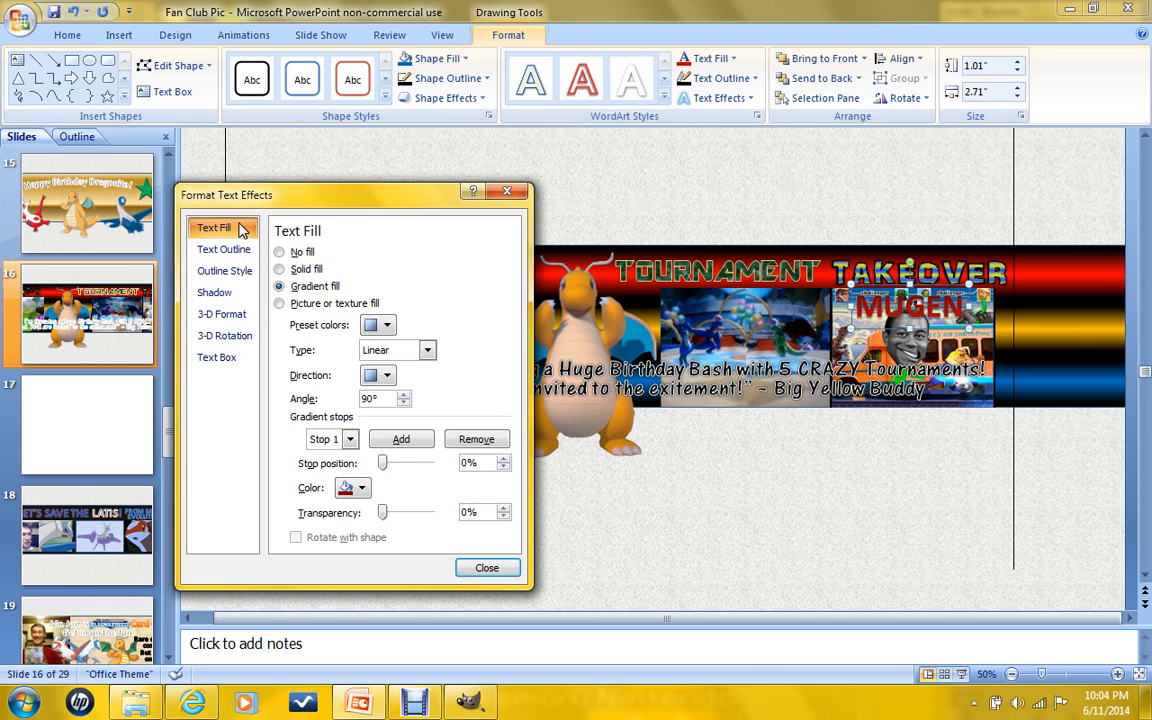
left_click(226, 249)
left_click(234, 316)
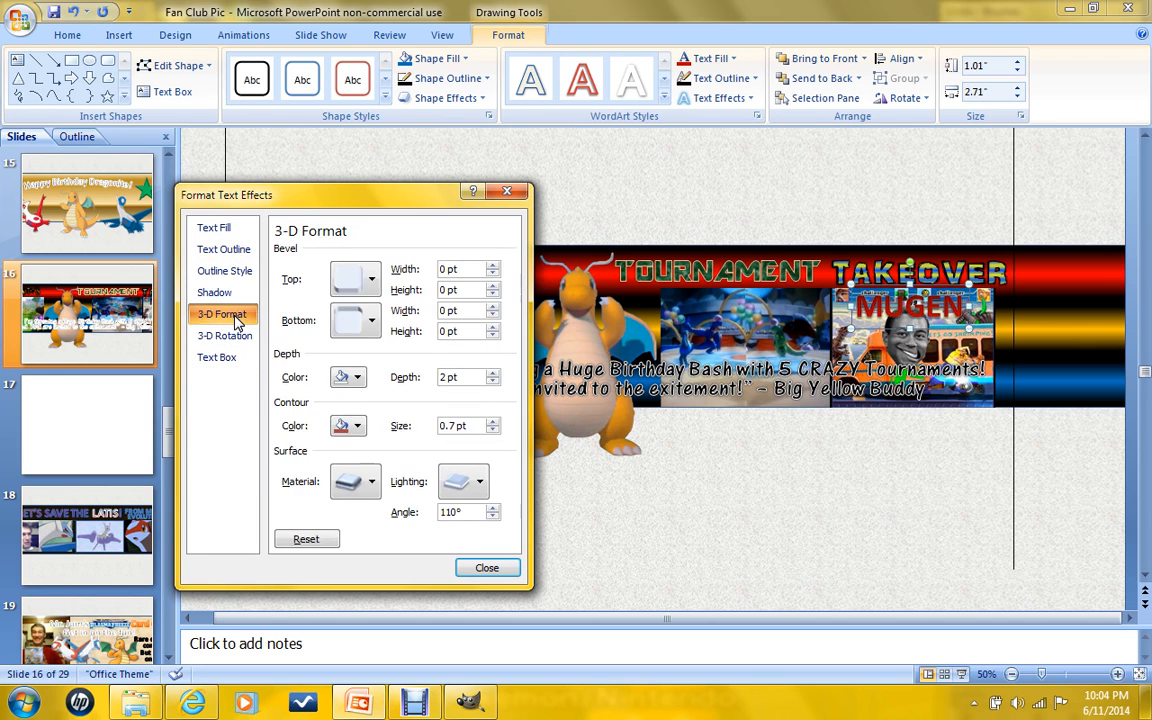
left_click(306, 540)
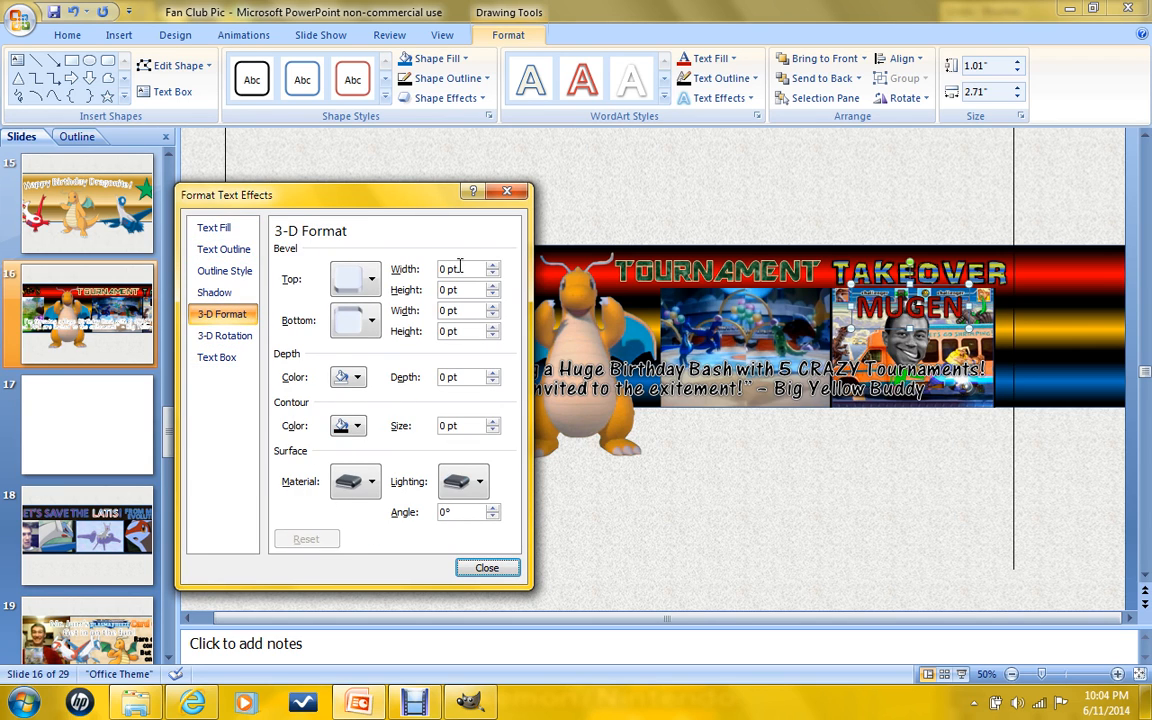
left_click(506, 192)
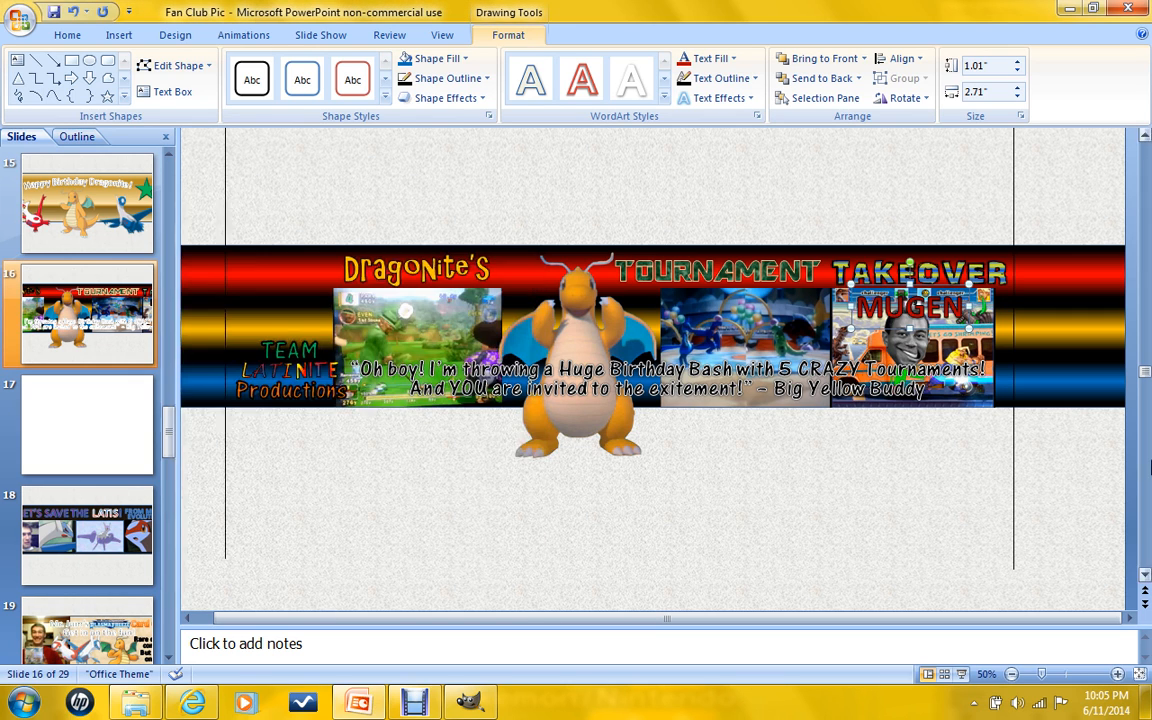
Shift the "MUGEN" label slightly right and down so it sits centered over the upper part of the fighting-game picture.
left_click_drag(940, 332, 943, 329)
key("Left")
key("Down")
key("Left")
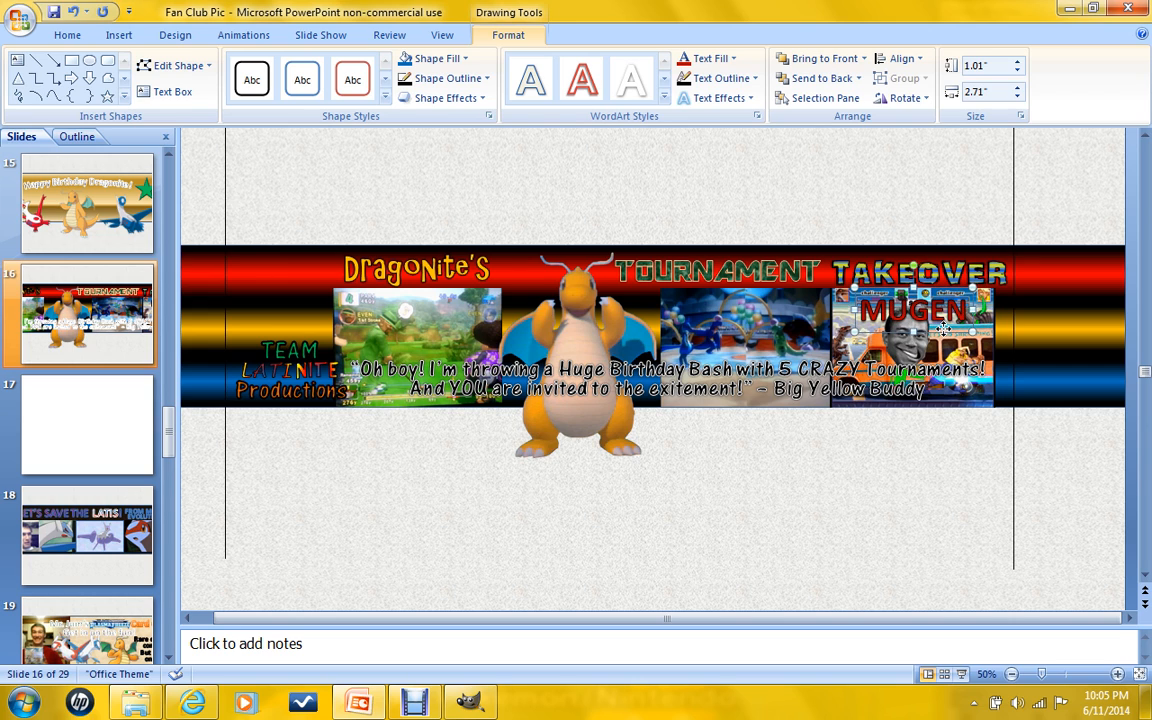
left_click(935, 162)
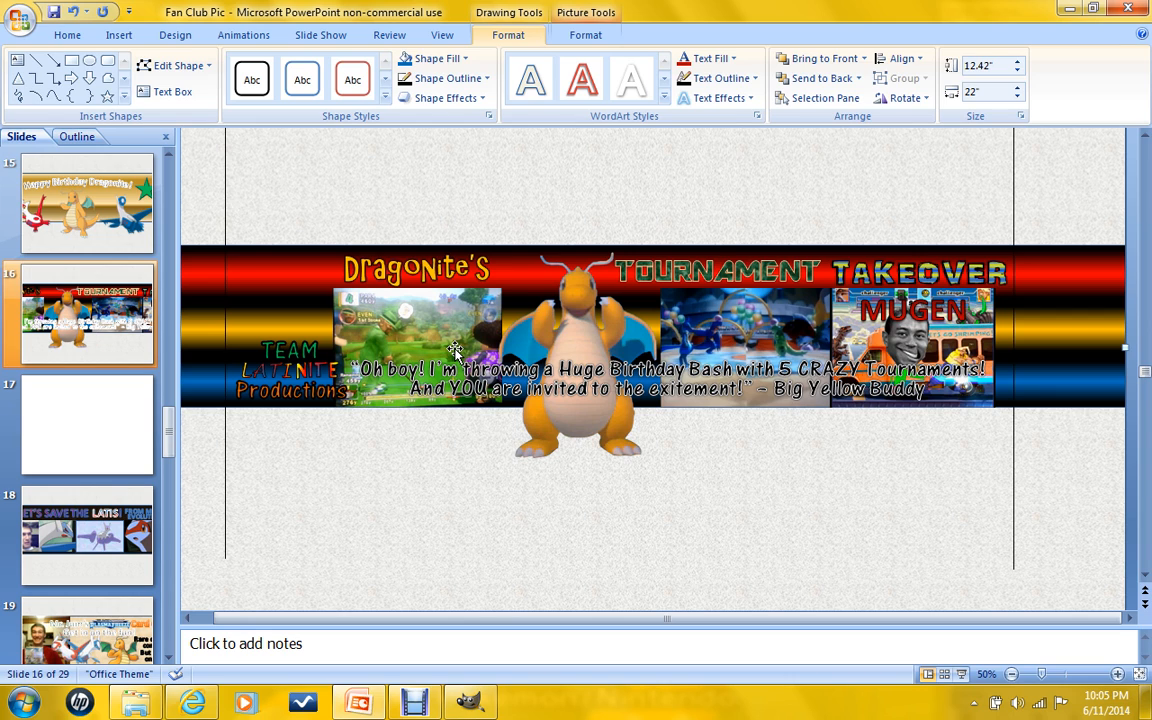
Look through the Debut folder and the Pictures library for a game logo picture to use on the banner.
left_click(137, 706)
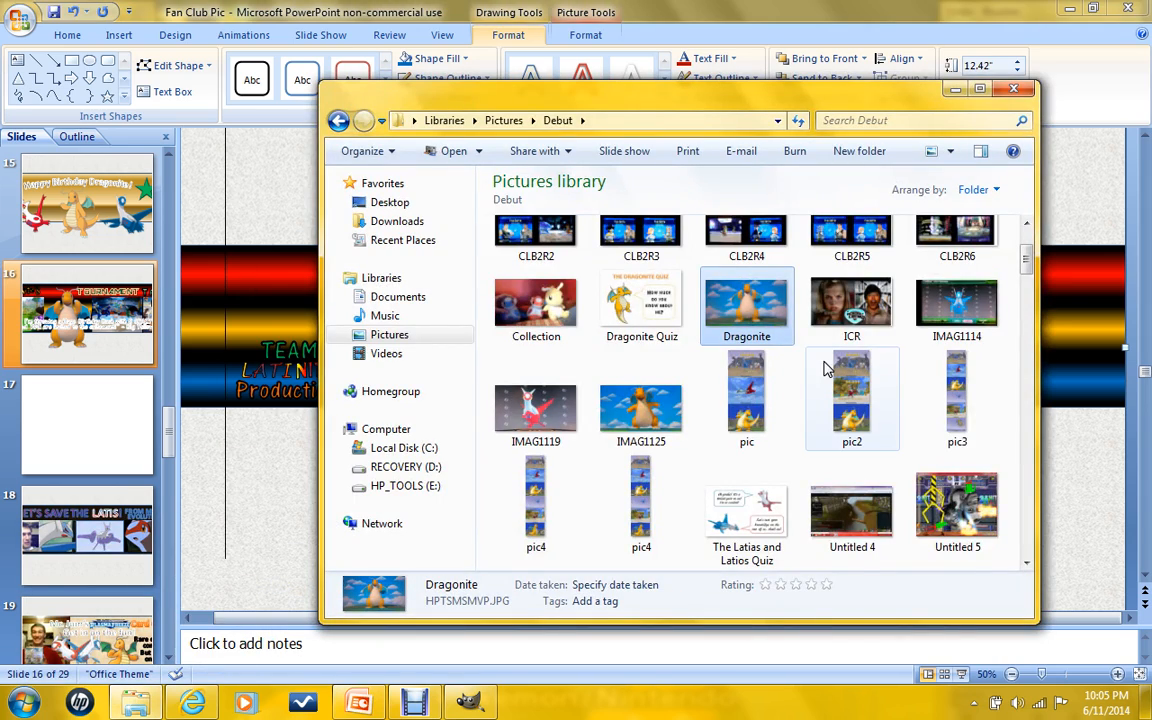
scroll(826, 370, "down", 10)
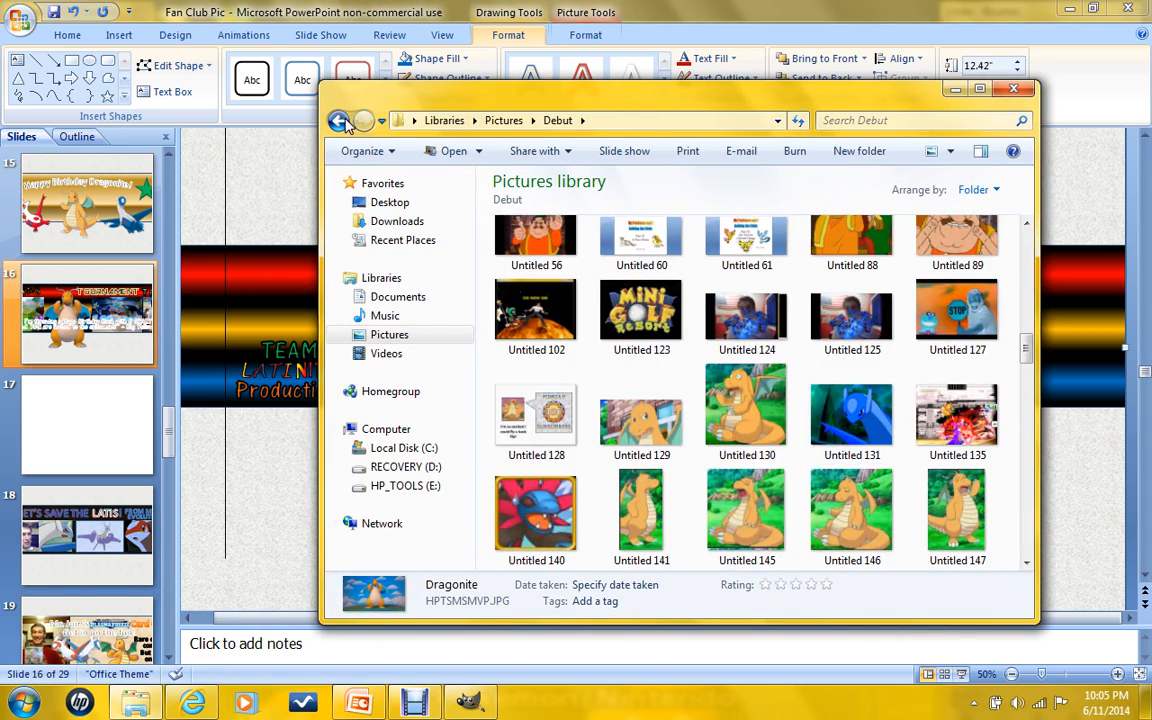
left_click(340, 120)
scroll(924, 400, "down", 5)
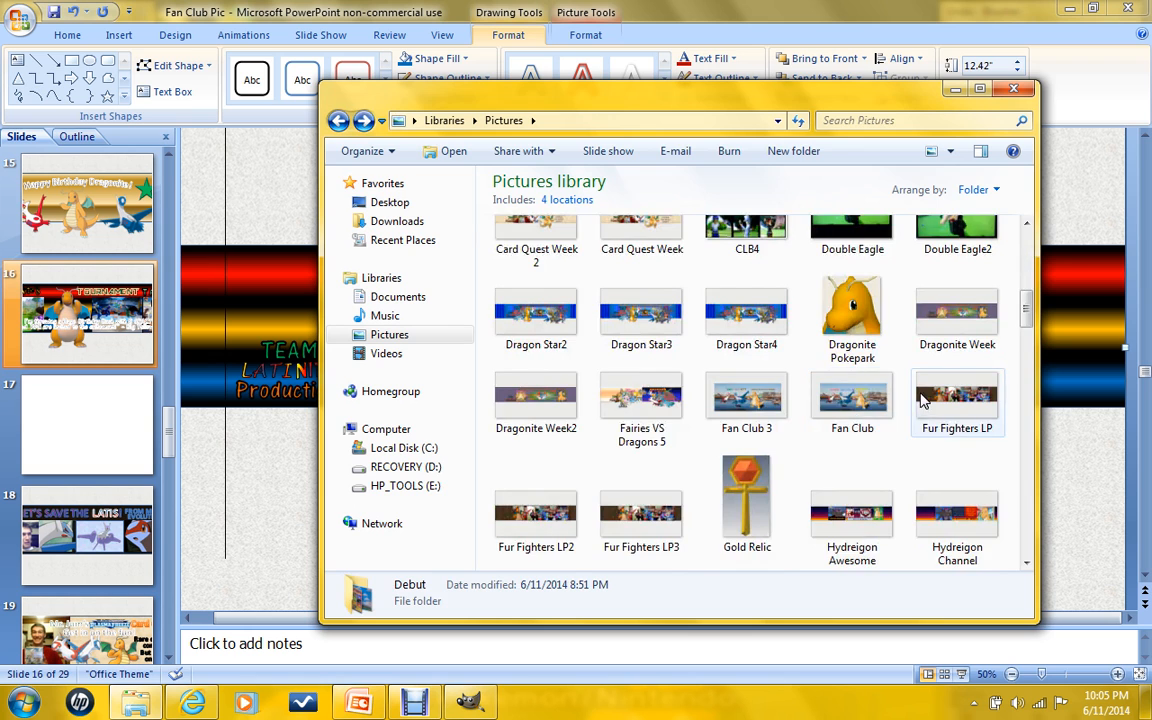
scroll(924, 400, "down", 5)
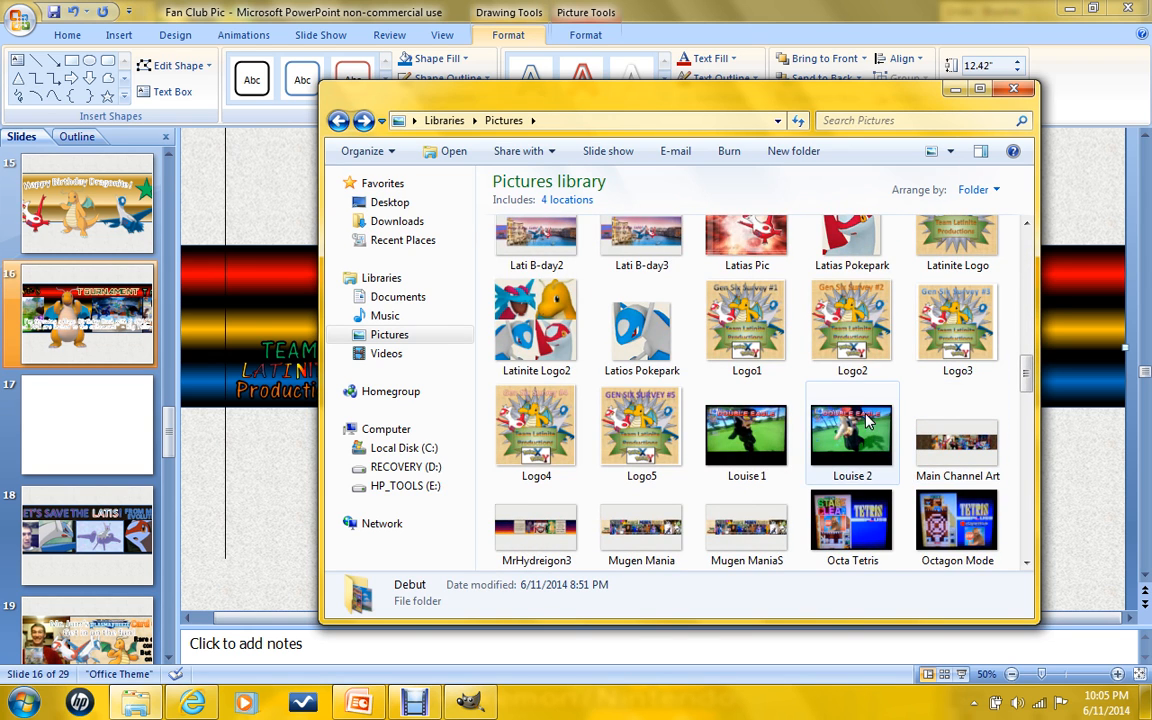
scroll(855, 420, "down", 5)
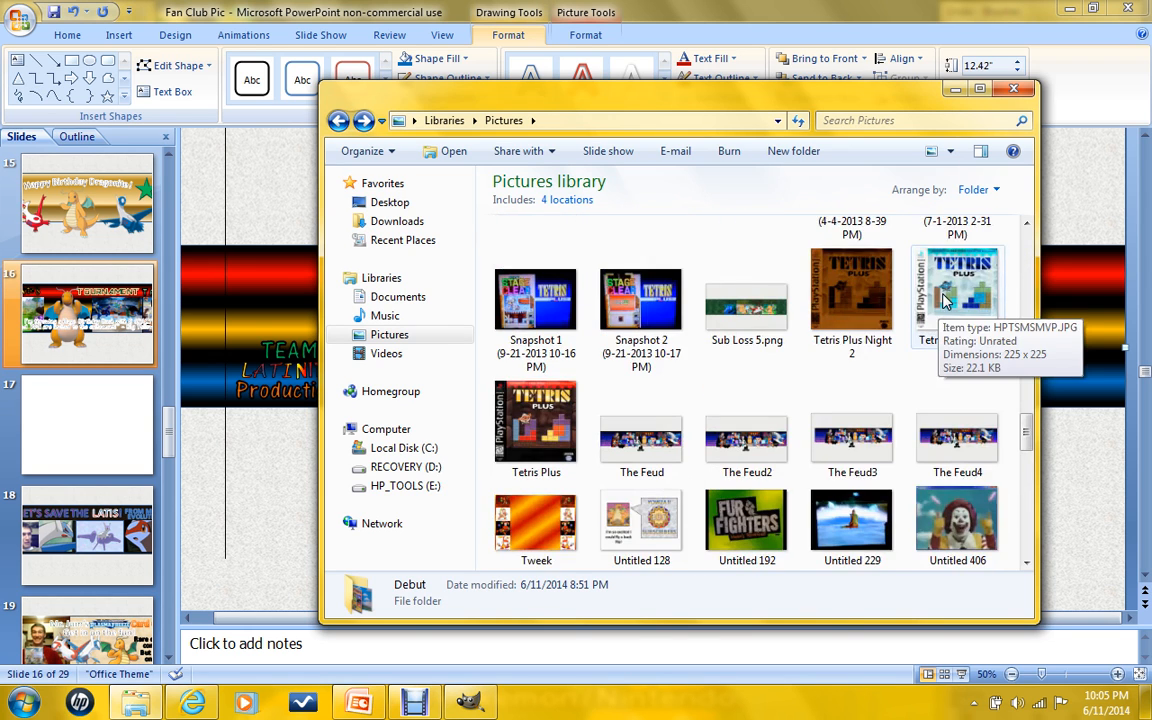
scroll(797, 303, "down", 3)
scroll(766, 301, "down", 2)
scroll(770, 310, "up", 10)
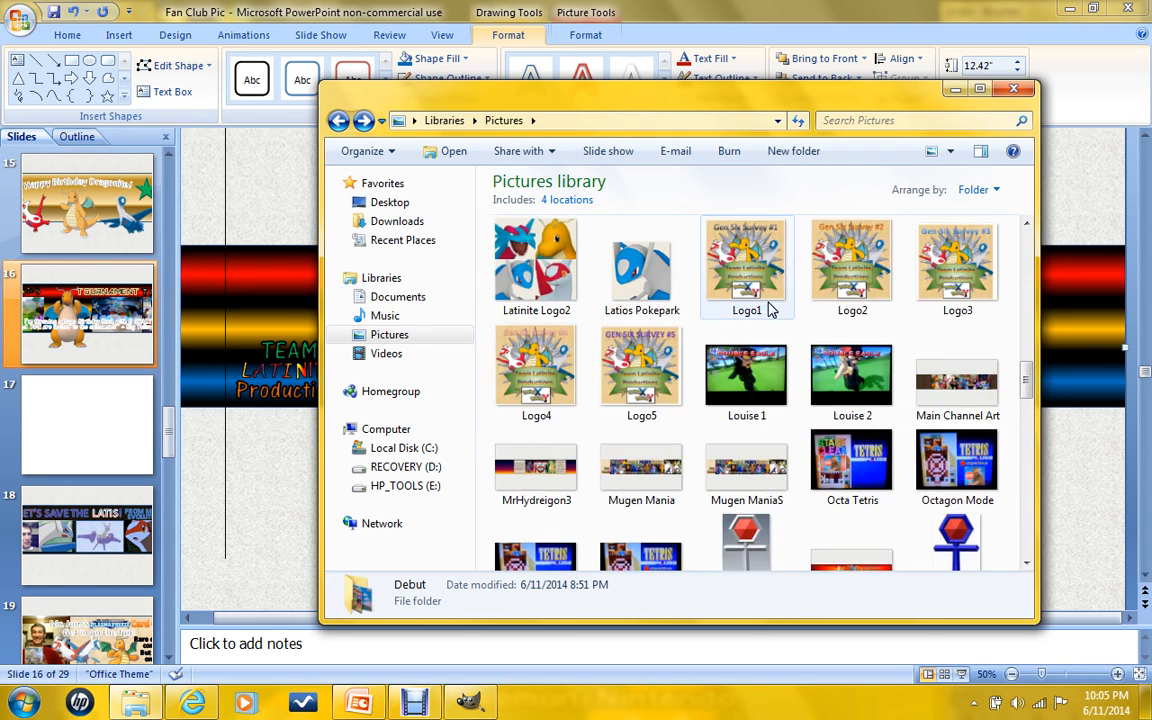
scroll(770, 310, "up", 10)
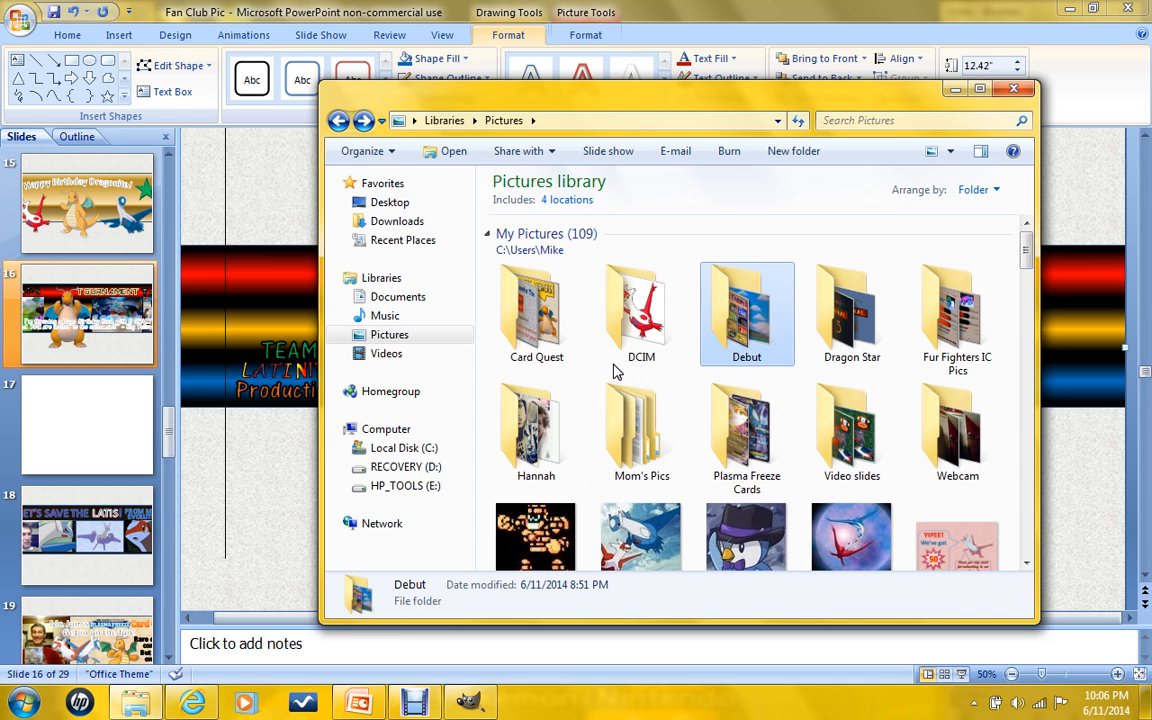
Copy the Hot Shots Golf title picture "Untitled 474" from the Debut folder and paste it onto slide 16.
double_click(748, 340)
left_click_drag(1025, 240, 1025, 595)
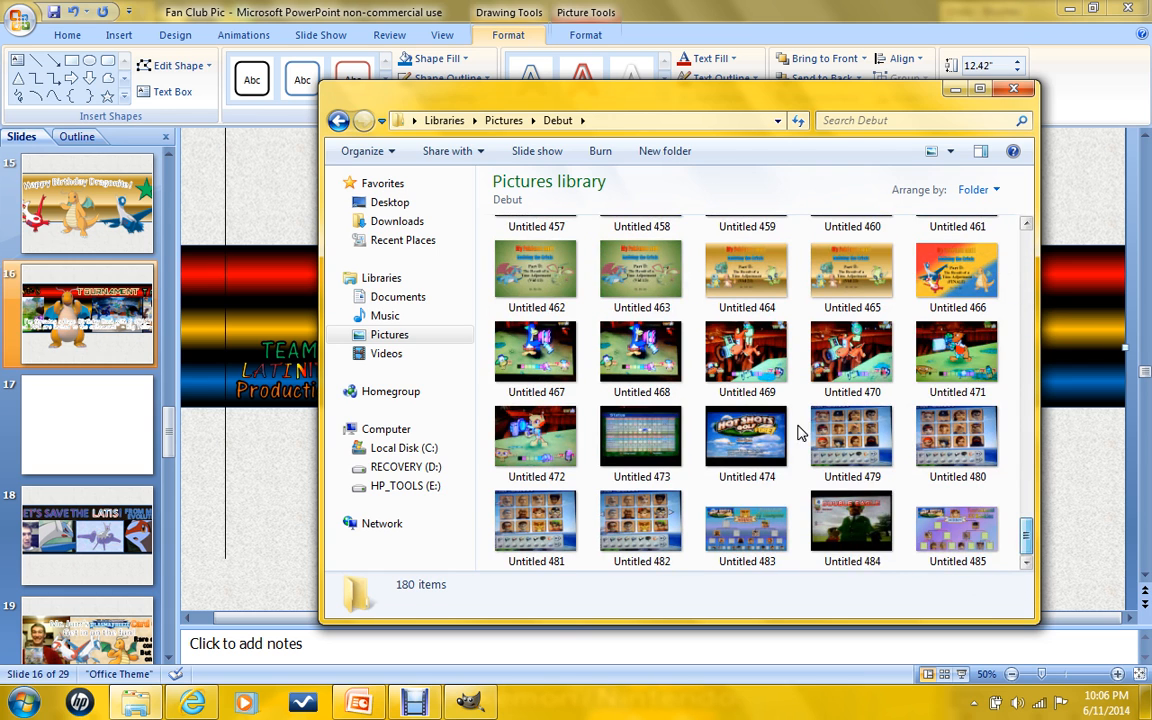
right_click(765, 440)
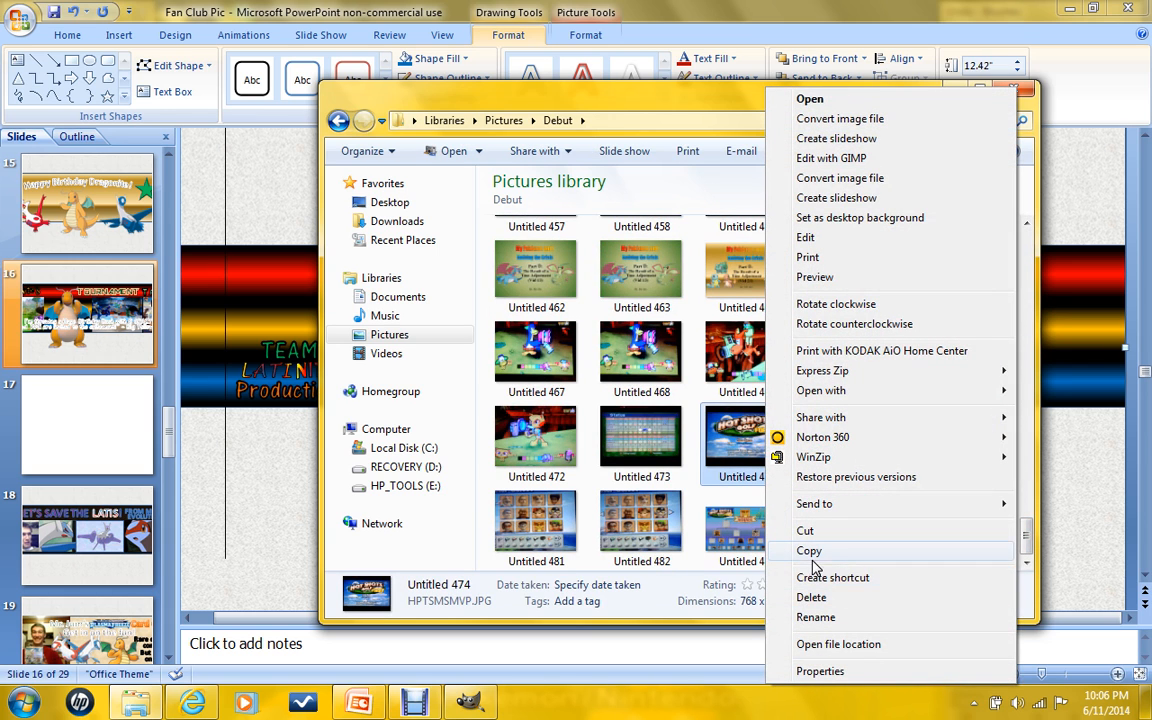
left_click(812, 551)
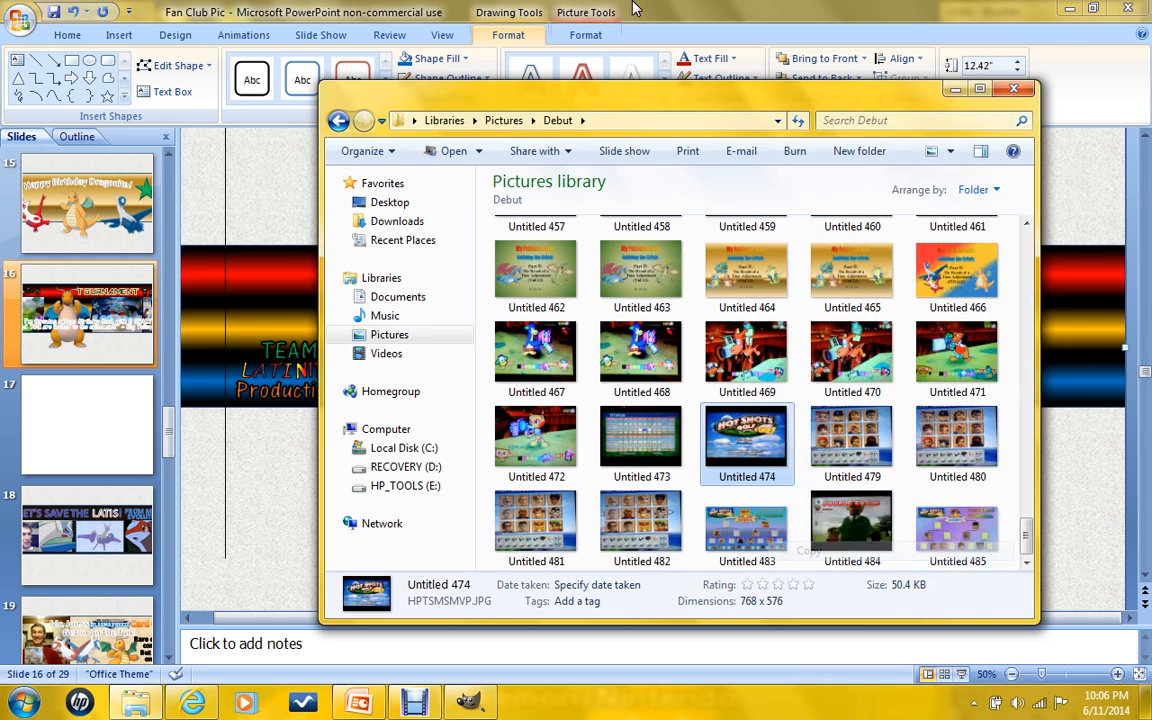
left_click(237, 165)
right_click(237, 165)
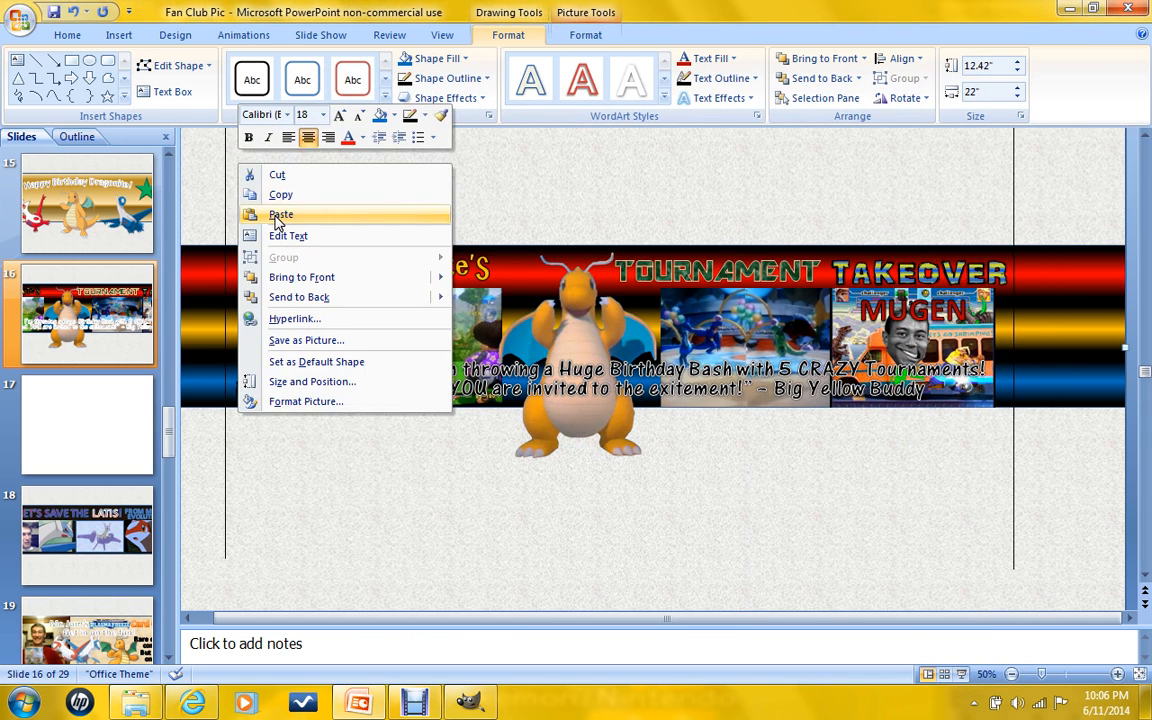
left_click(278, 216)
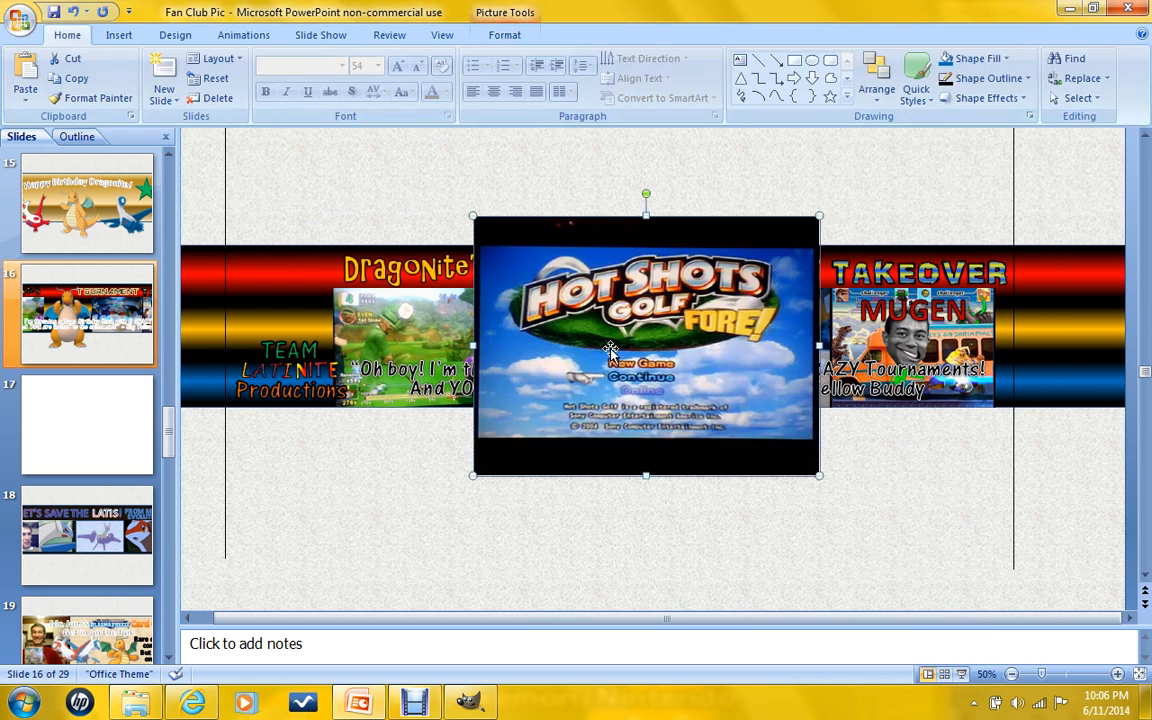
Crop the Hot Shots Golf picture to its title logo, about 2.33" high and 6.42" wide.
left_click(518, 34)
left_click(974, 90)
left_click_drag(646, 252, 646, 255)
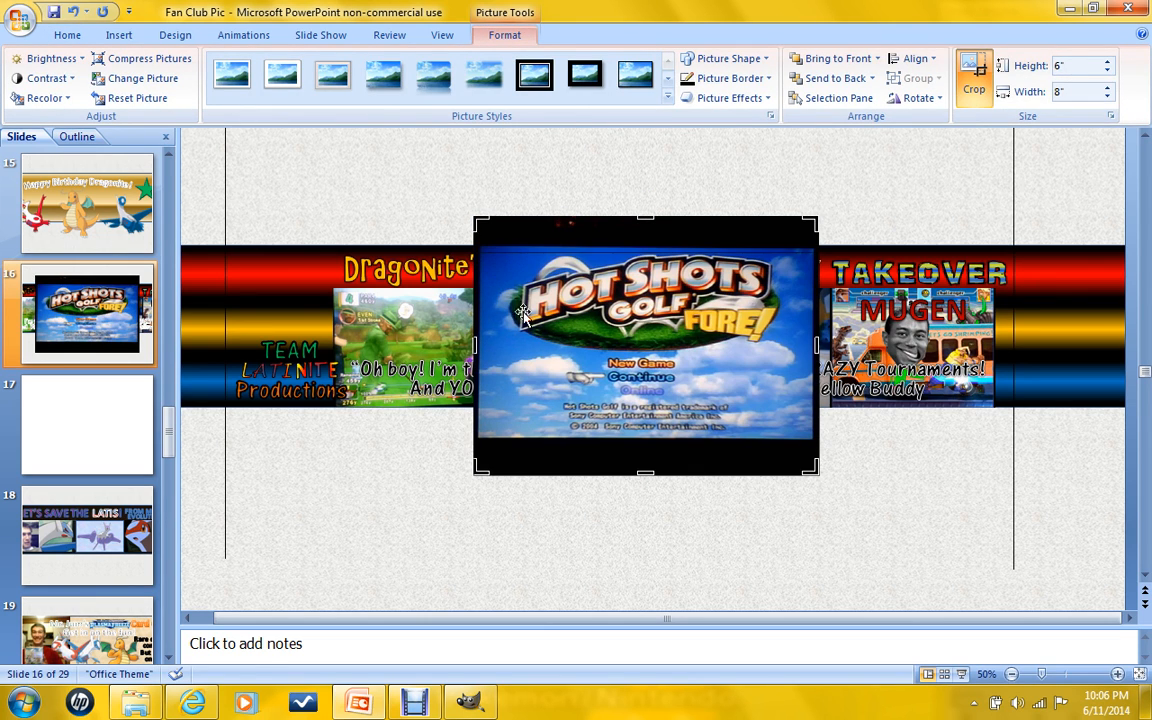
left_click_drag(506, 362, 506, 362)
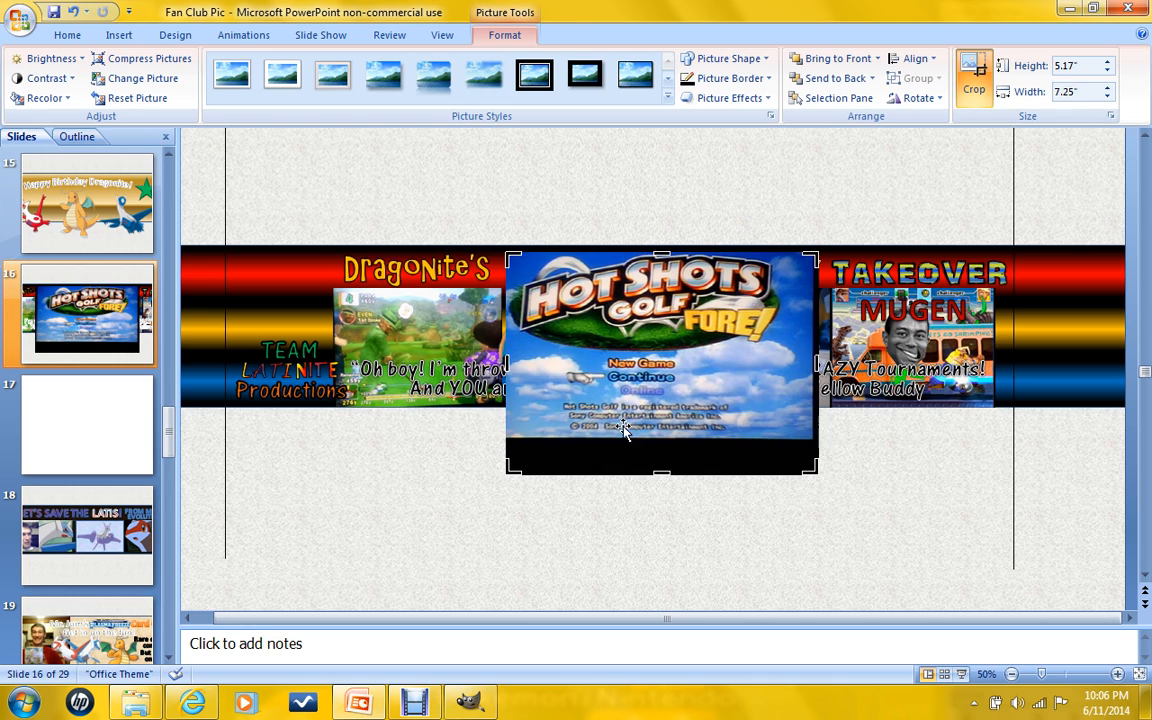
left_click_drag(661, 473, 673, 352)
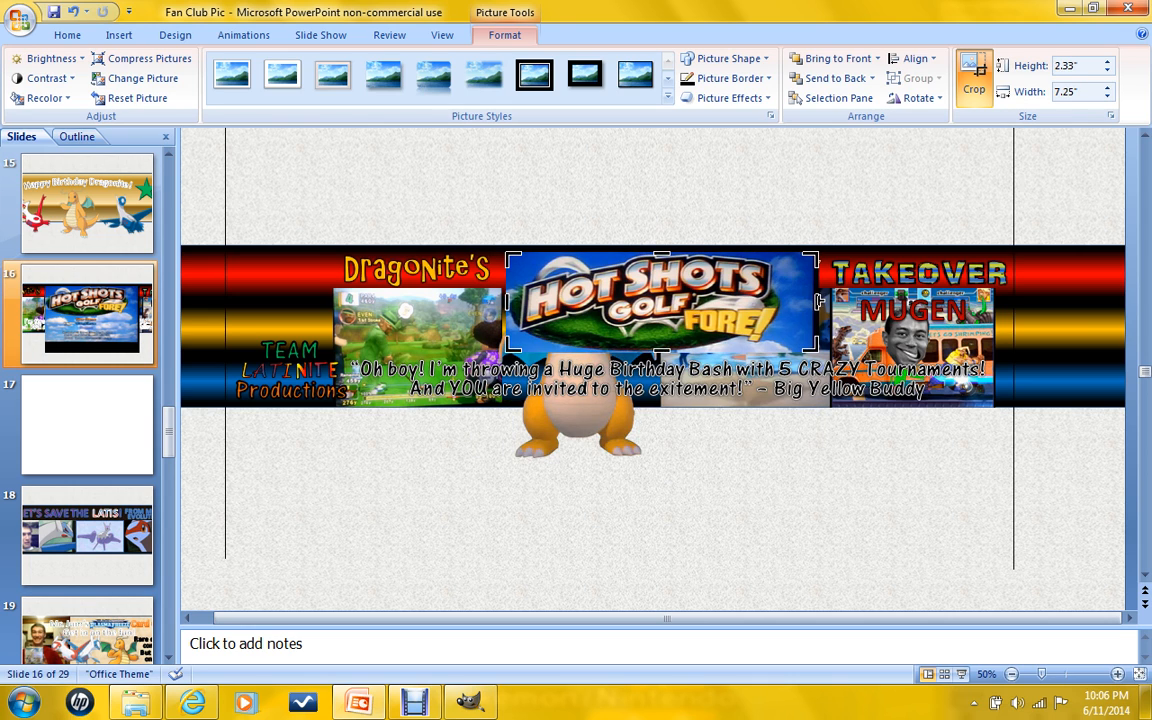
left_click_drag(815, 300, 783, 300)
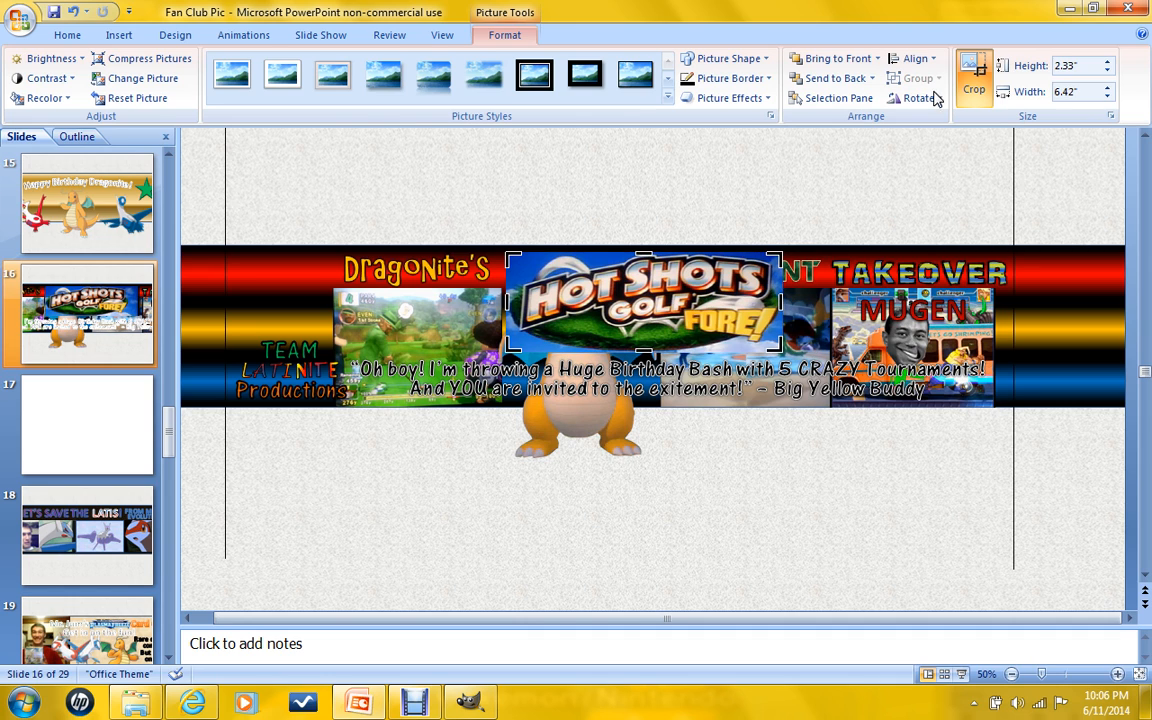
left_click(972, 82)
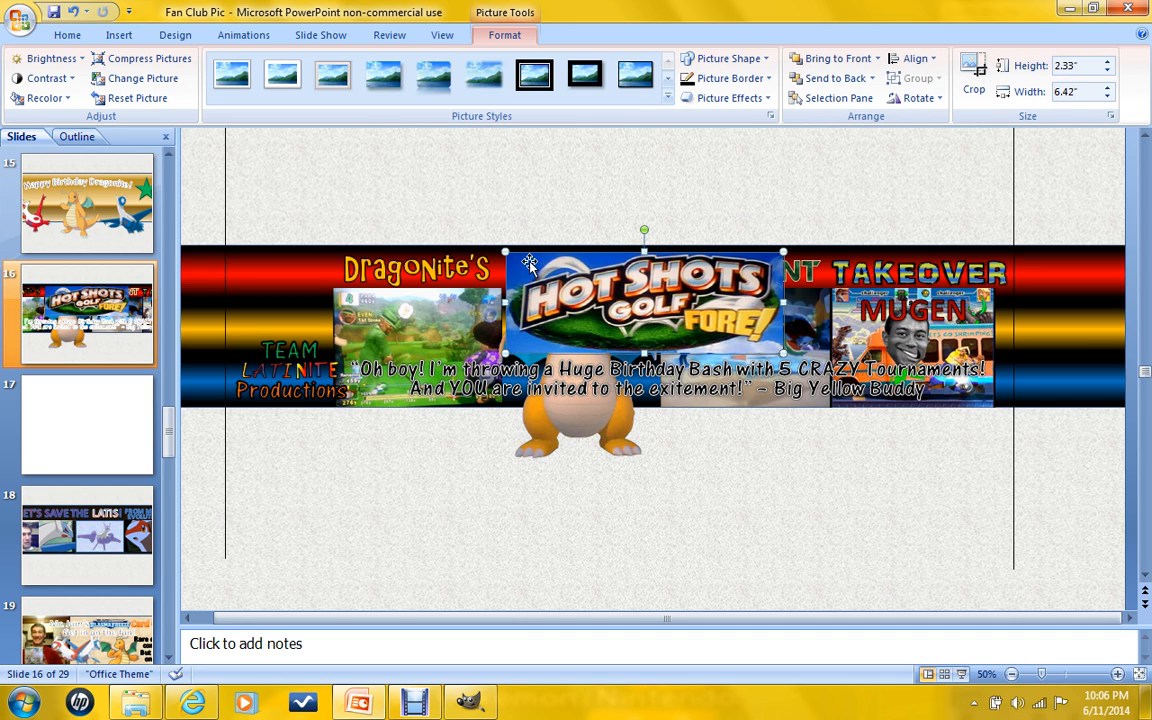
Shrink the Hot Shots Golf logo to about 0.92" by 2.52" and give it a black 3 pt border.
left_click_drag(513, 259, 638, 300)
left_click_drag(708, 338, 673, 312)
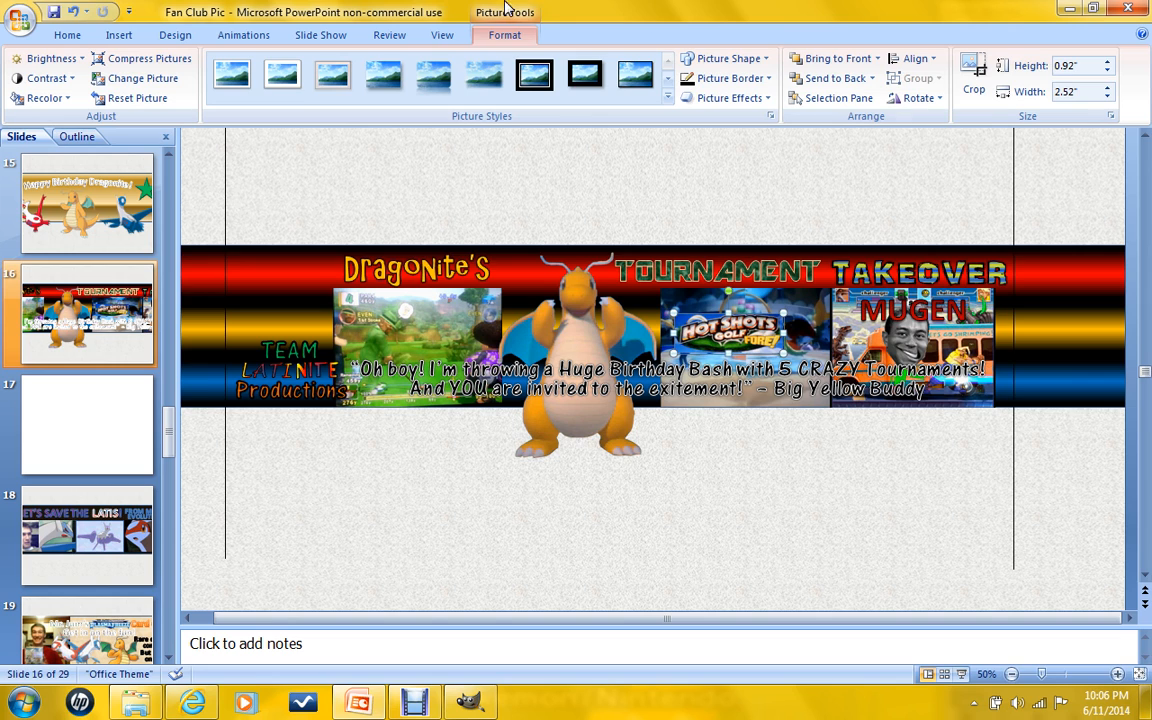
left_click(710, 79)
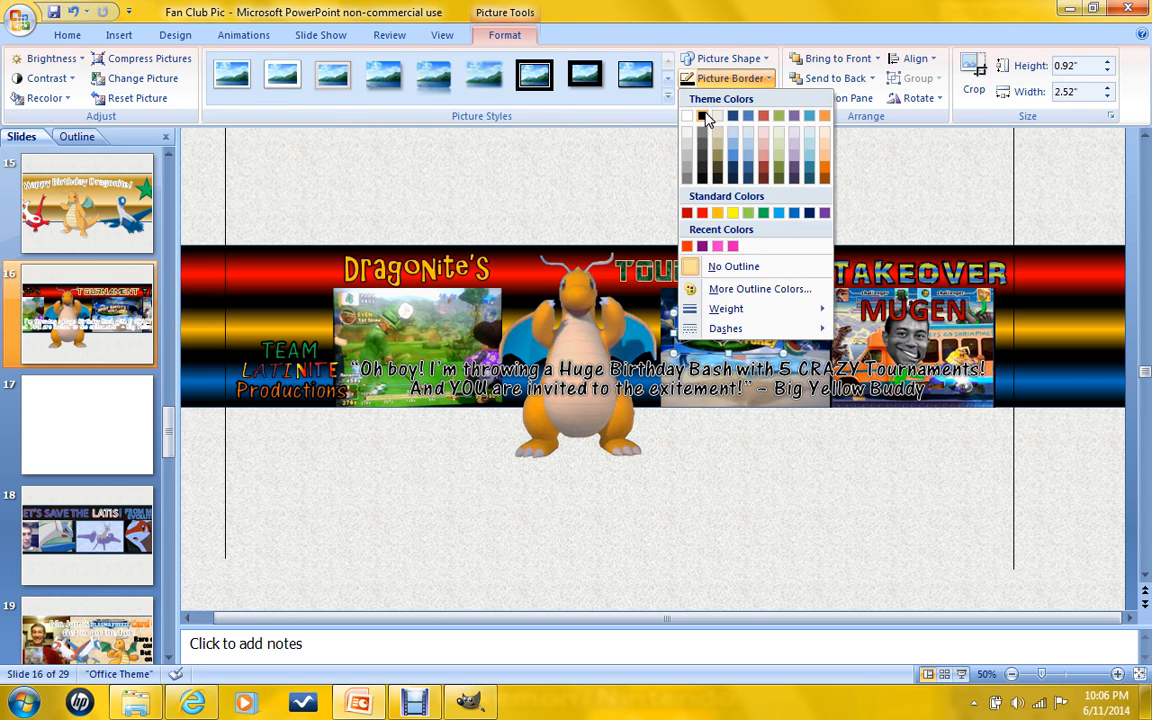
key("Escape")
left_click(722, 78)
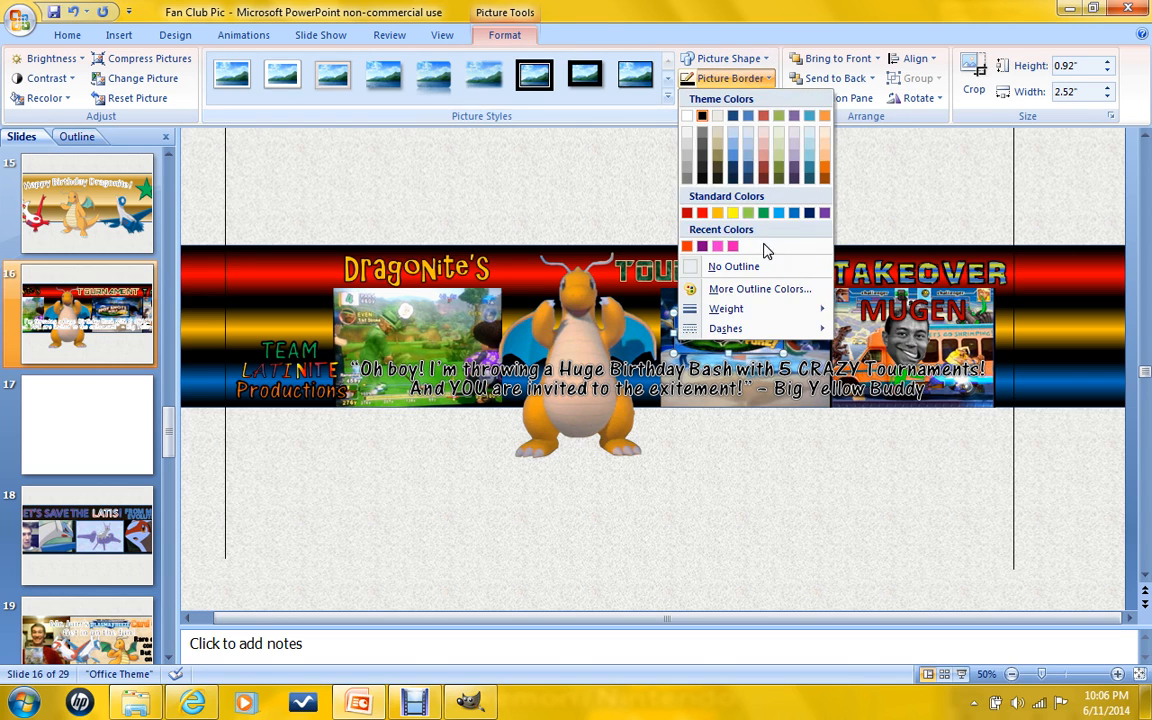
mouse_move(766, 313)
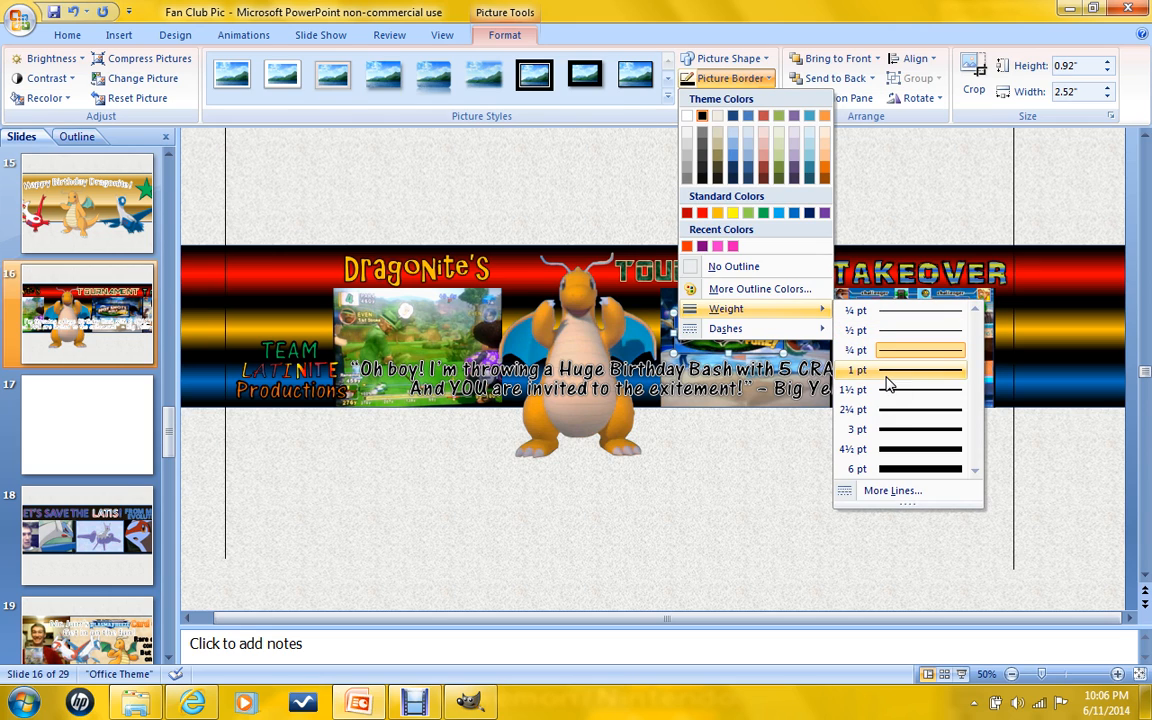
left_click(900, 430)
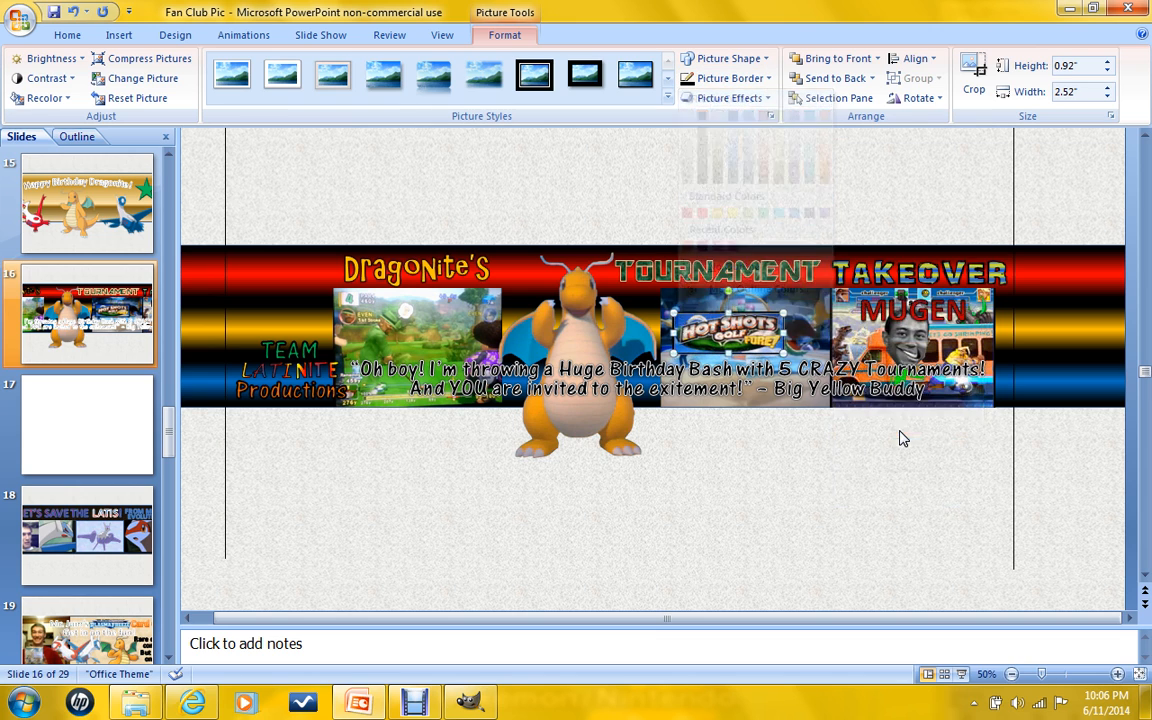
Move the Hot Shots Golf logo into the golf picture's upper-right corner and shrink it to about 0.67" by 1.85".
left_click_drag(728, 330, 470, 314)
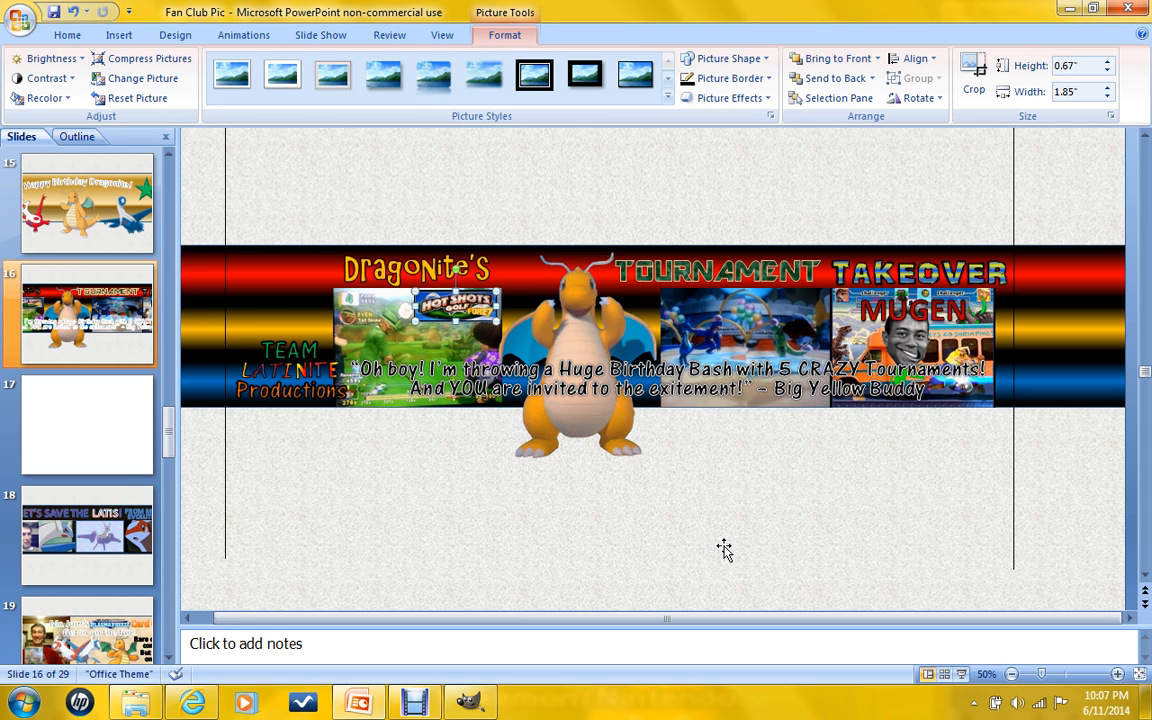
left_click(685, 482)
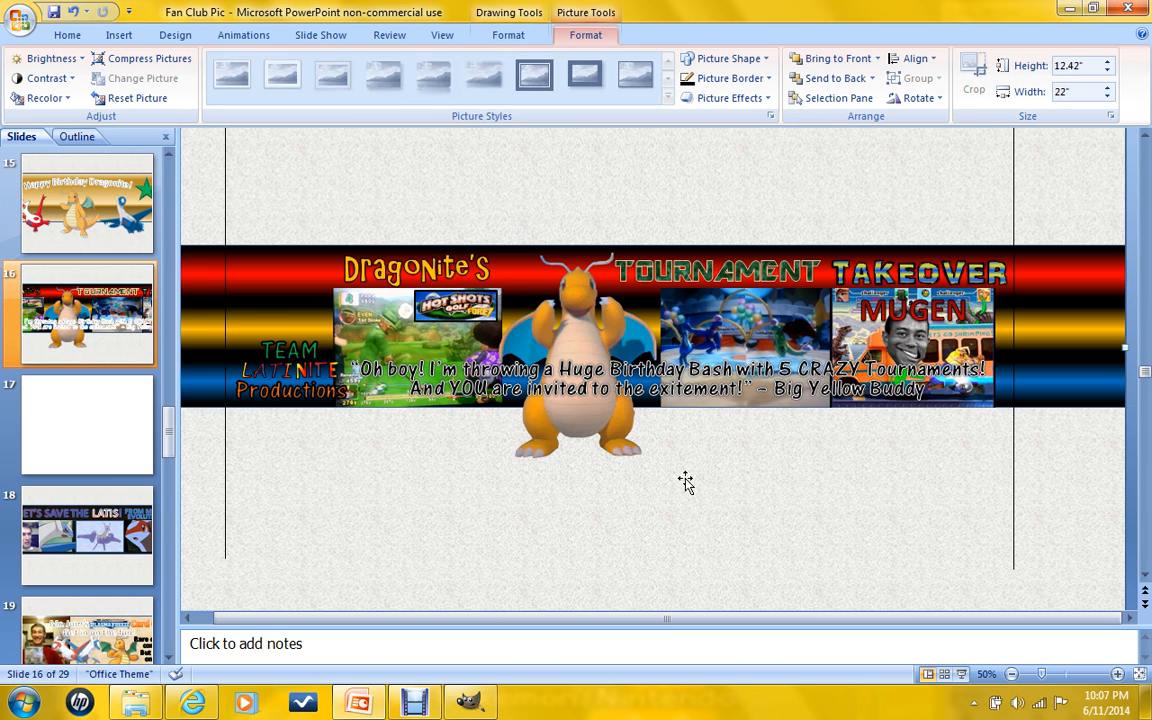
left_click(840, 300)
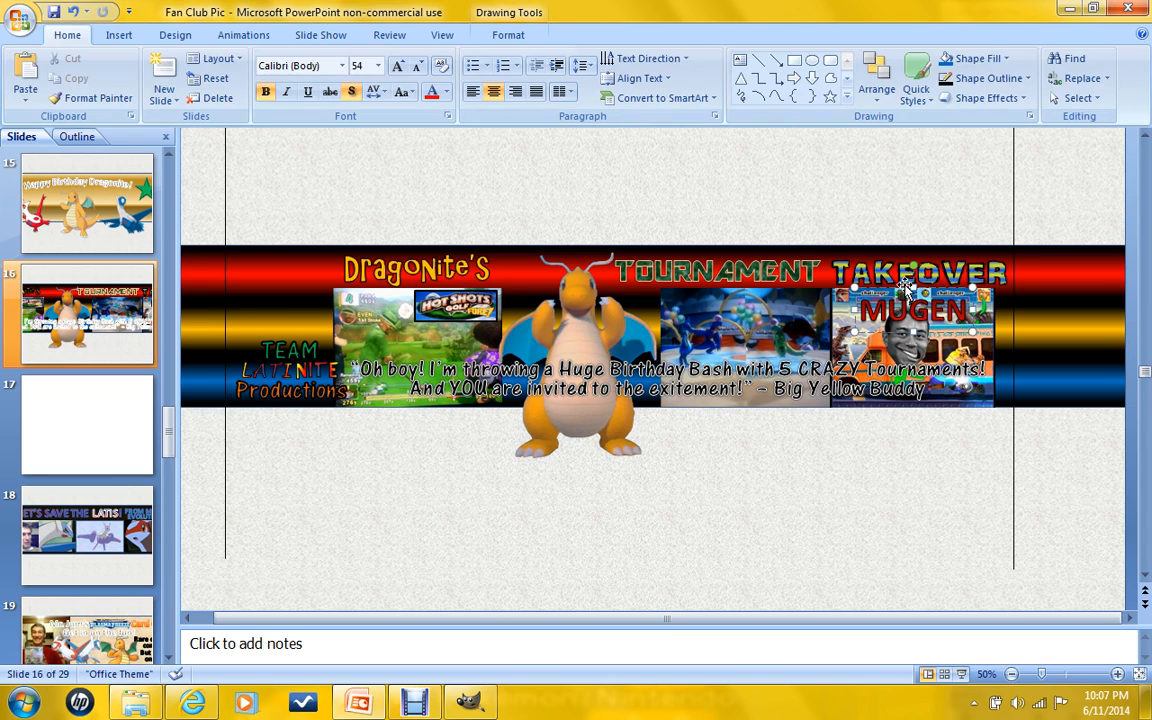
left_click(505, 34)
left_click(757, 116)
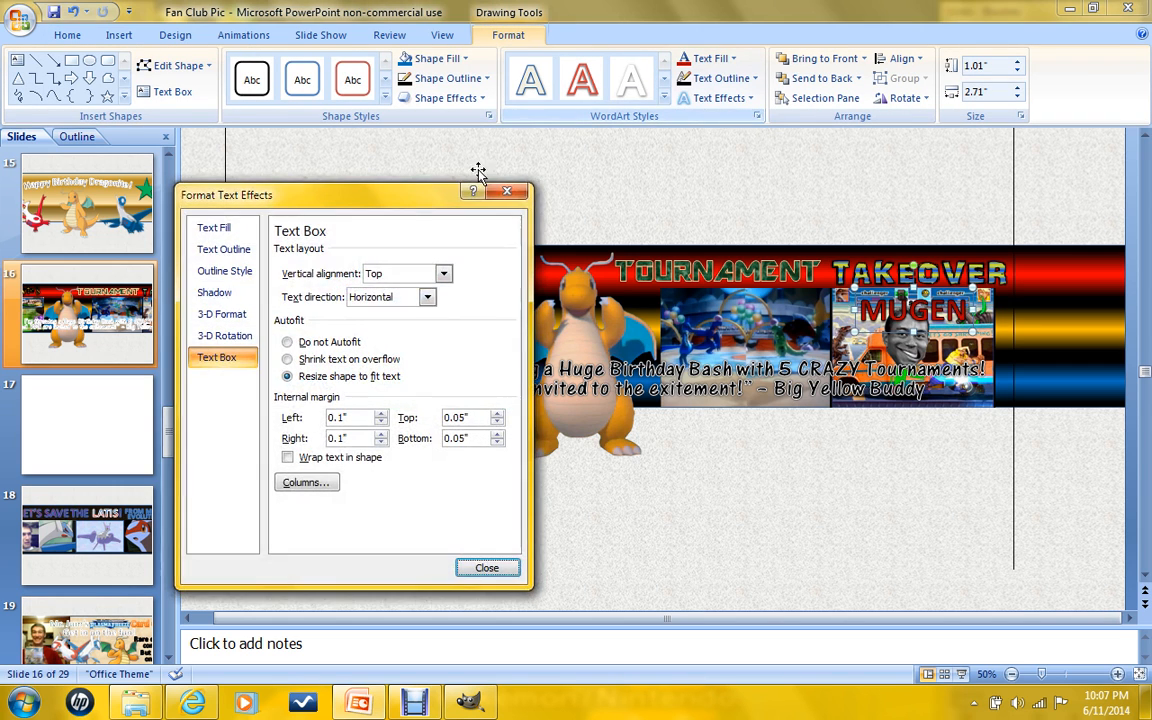
left_click(507, 191)
left_click(67, 35)
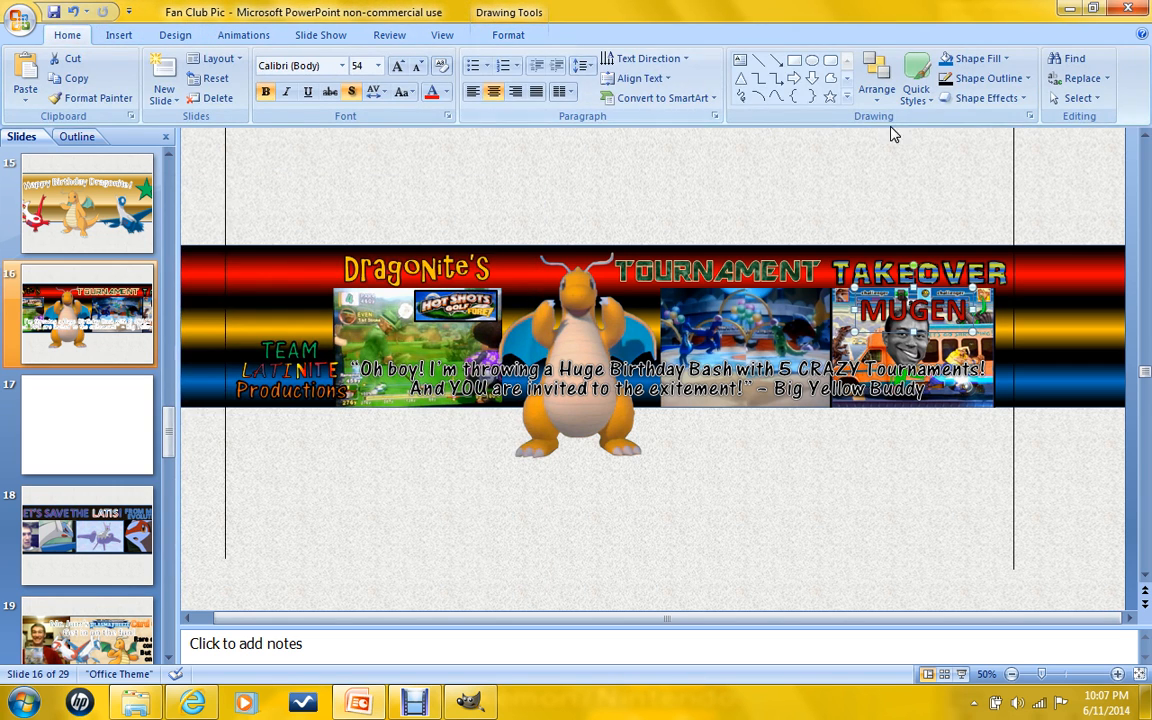
Apply the first Warp transform (Square) to the "MUGEN" label and reduce its height to about 0.5".
left_click(506, 33)
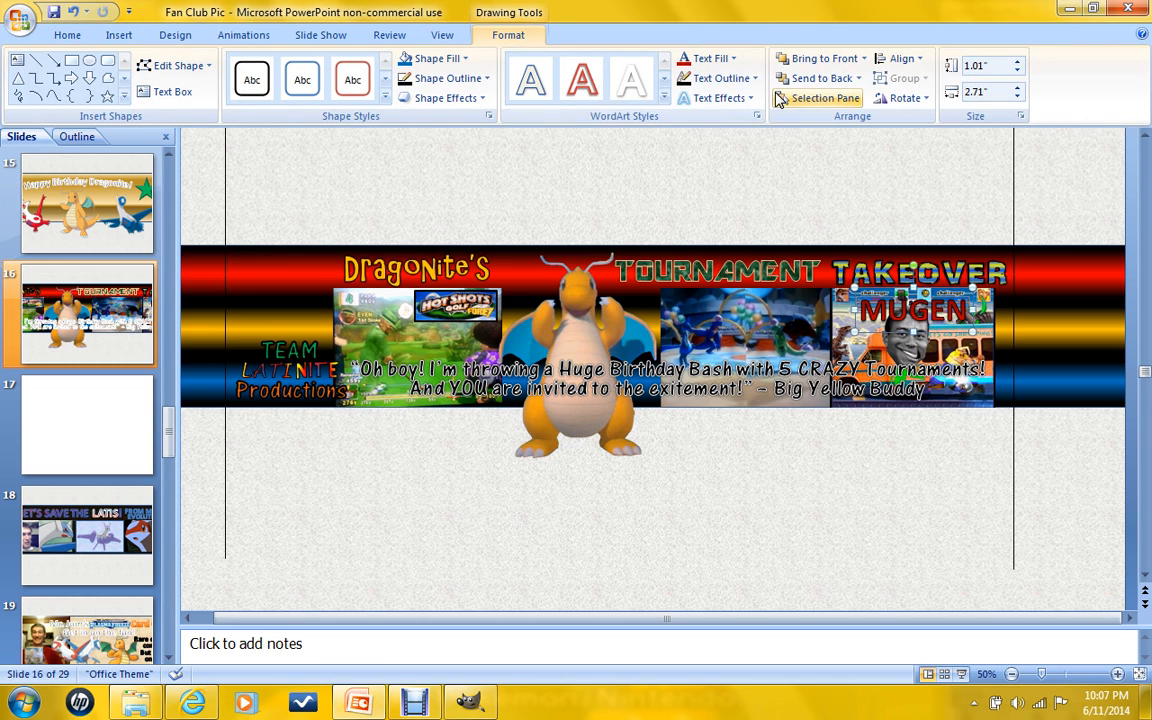
left_click(745, 98)
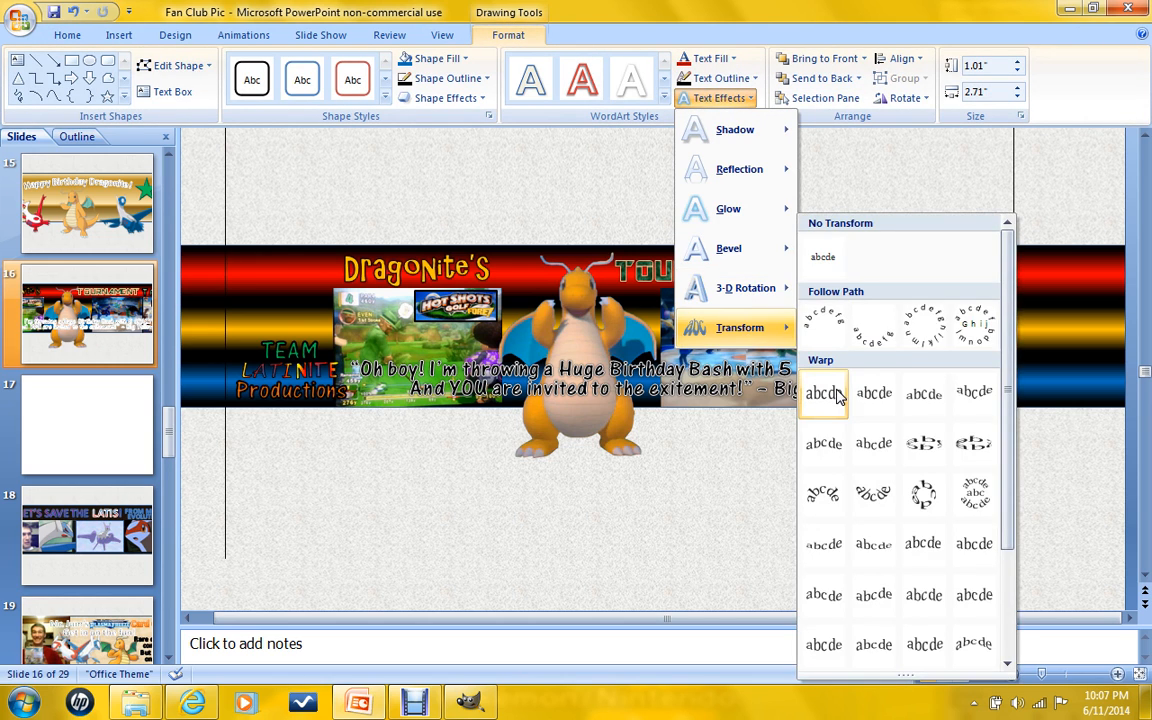
left_click(825, 393)
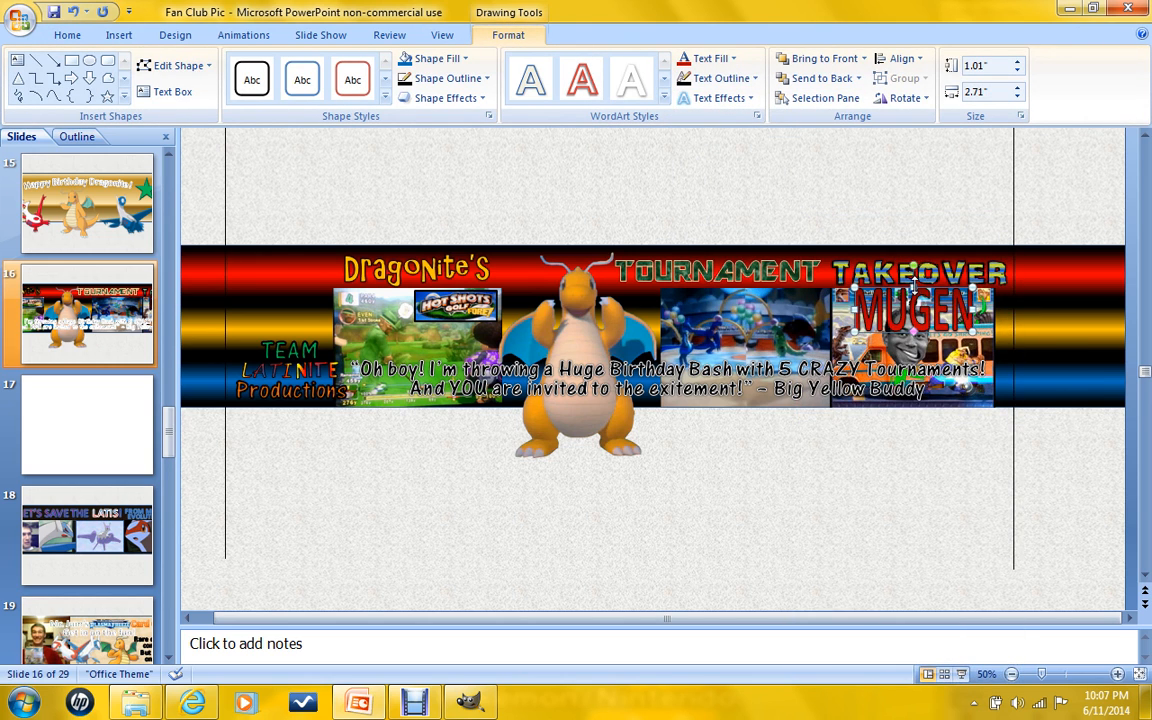
left_click_drag(913, 284, 927, 327)
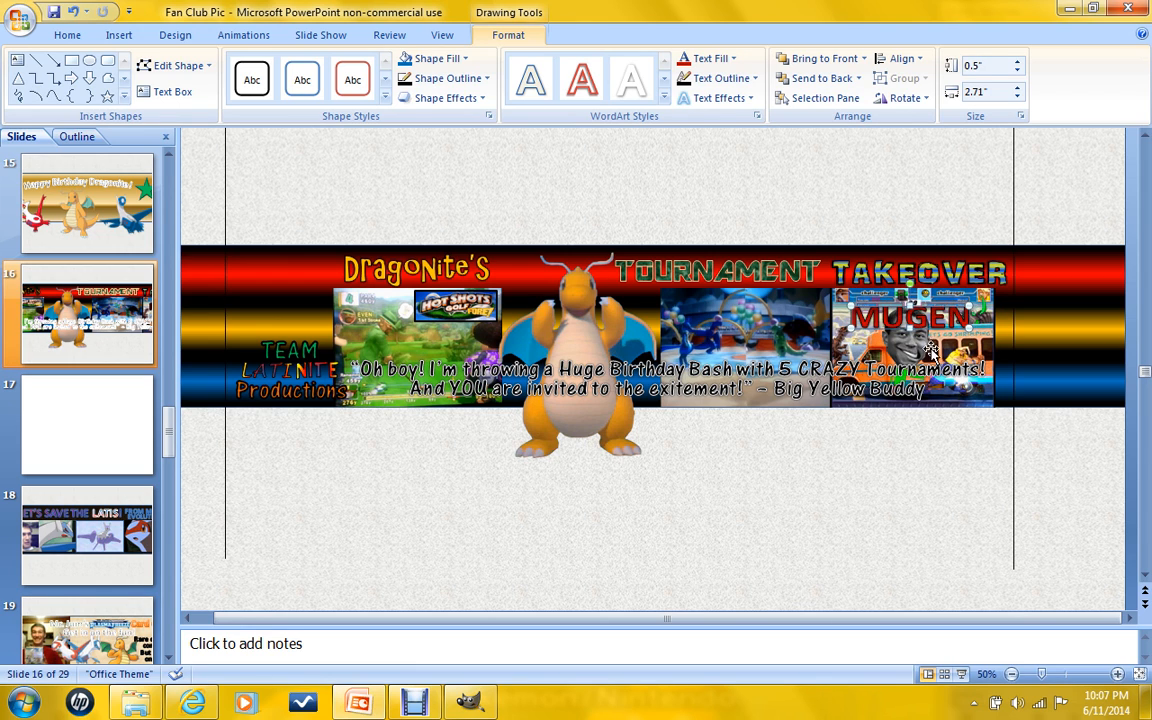
left_click(945, 211)
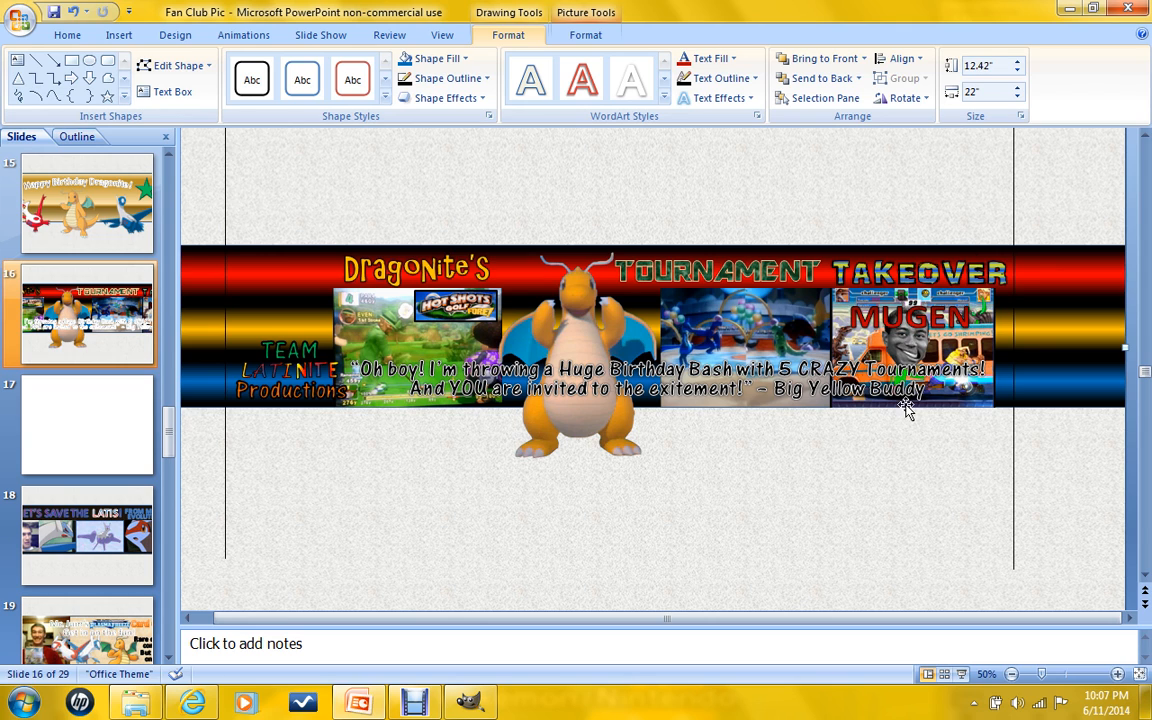
Set the shape outline weight of the "MUGEN" label to 3 pt.
left_click(835, 300)
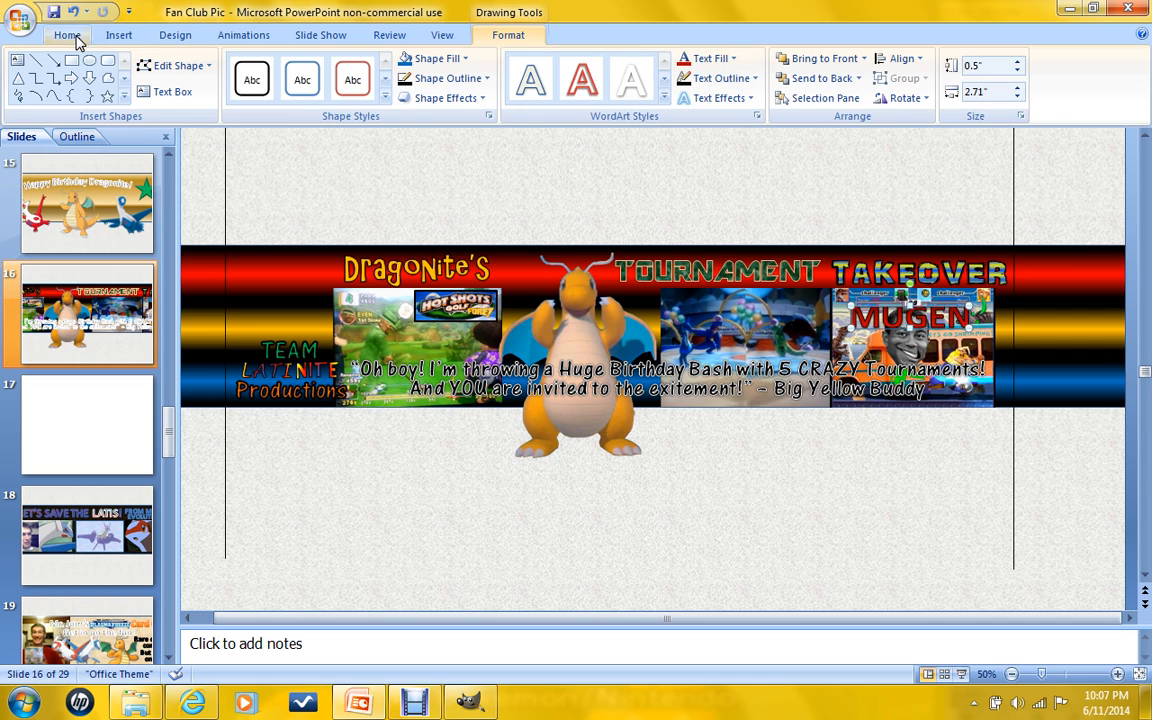
left_click(470, 78)
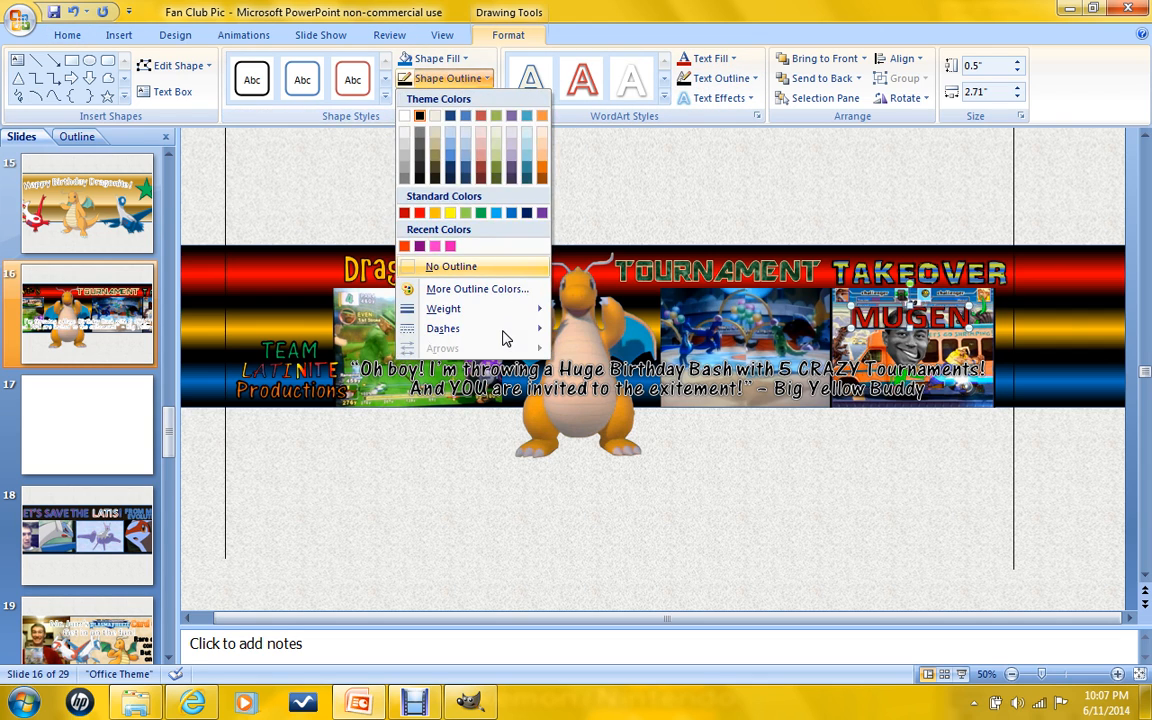
mouse_move(503, 312)
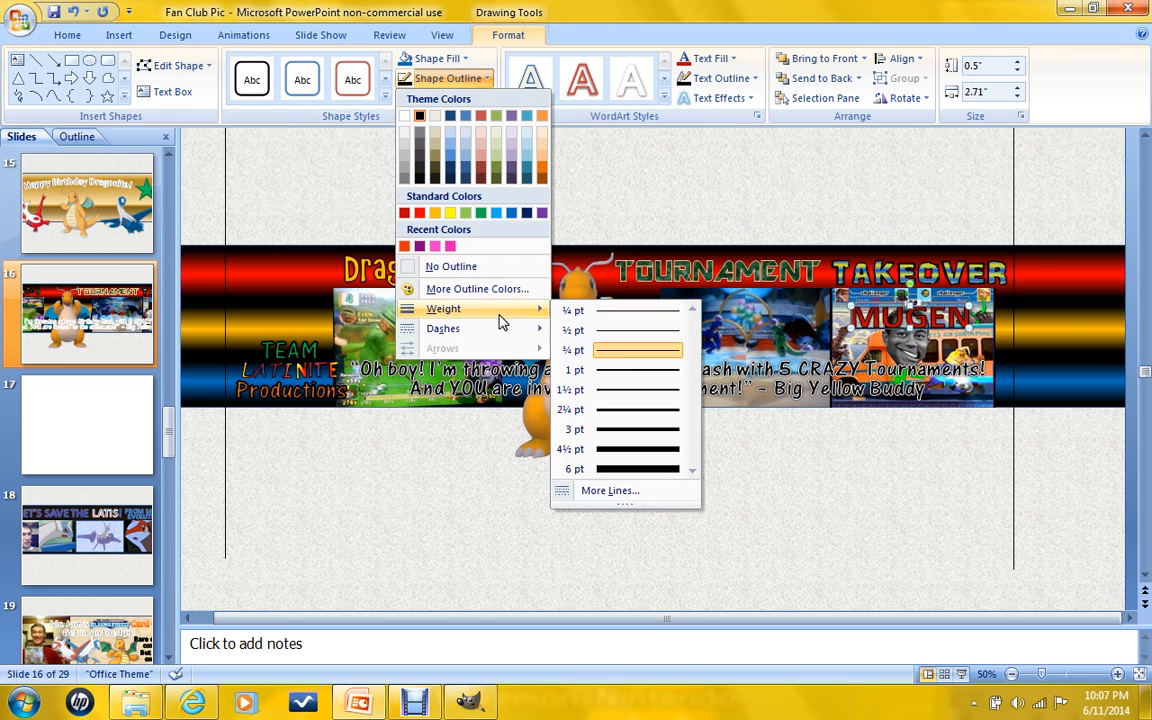
left_click(643, 428)
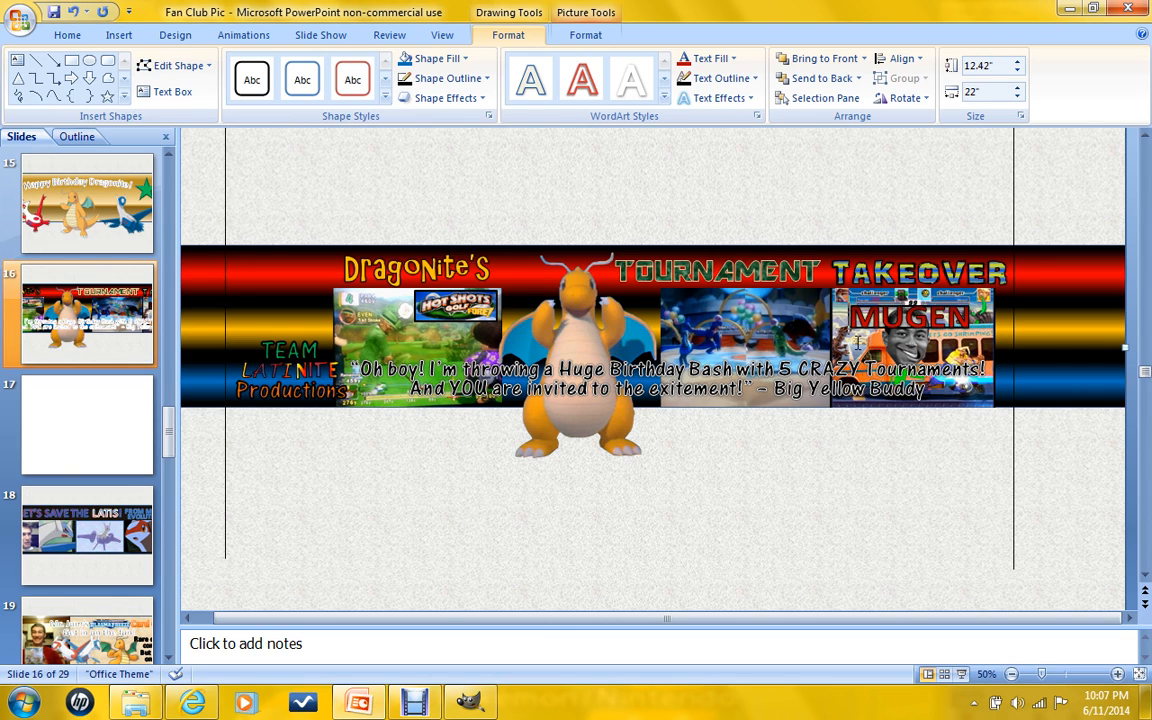
Try enlarging the text of the "MUGEN" label.
left_click(766, 296)
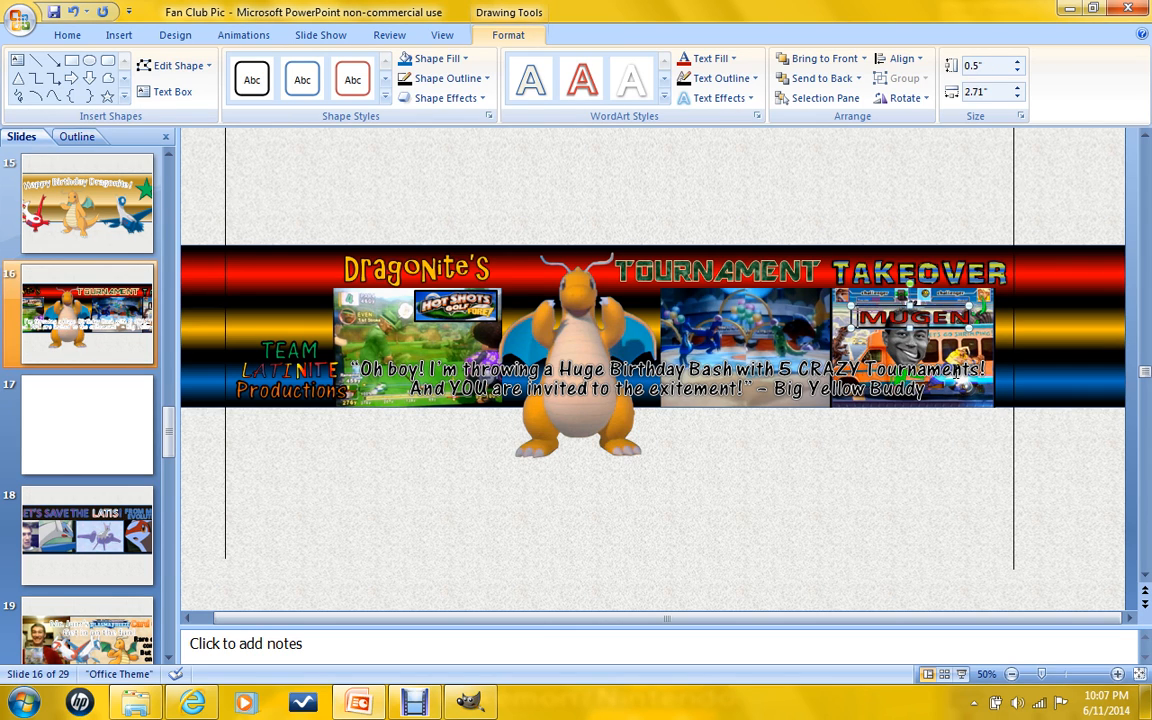
key("ctrl+shift+>")
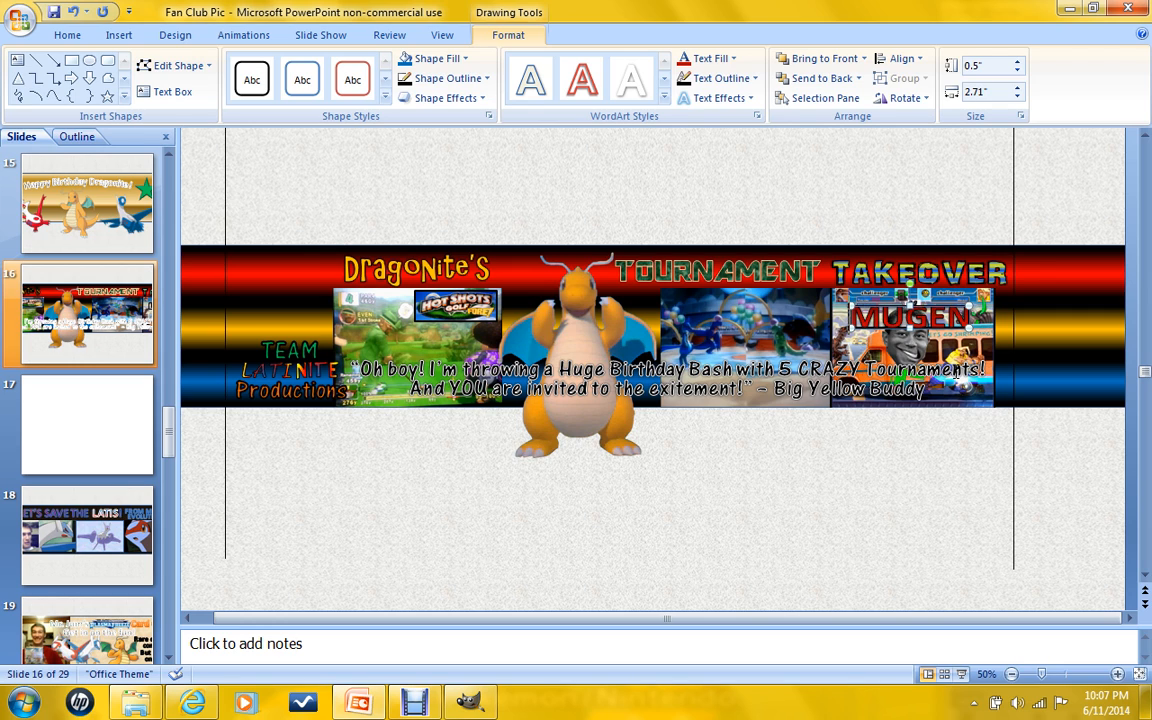
left_click(926, 238)
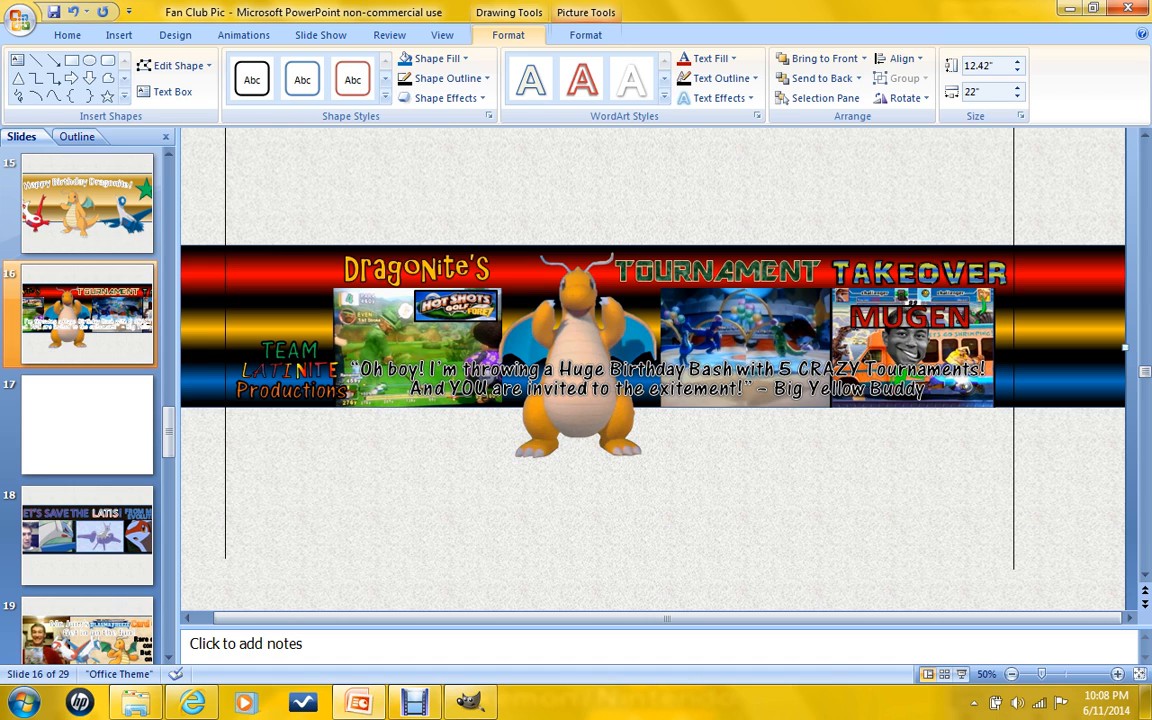
left_click(860, 348)
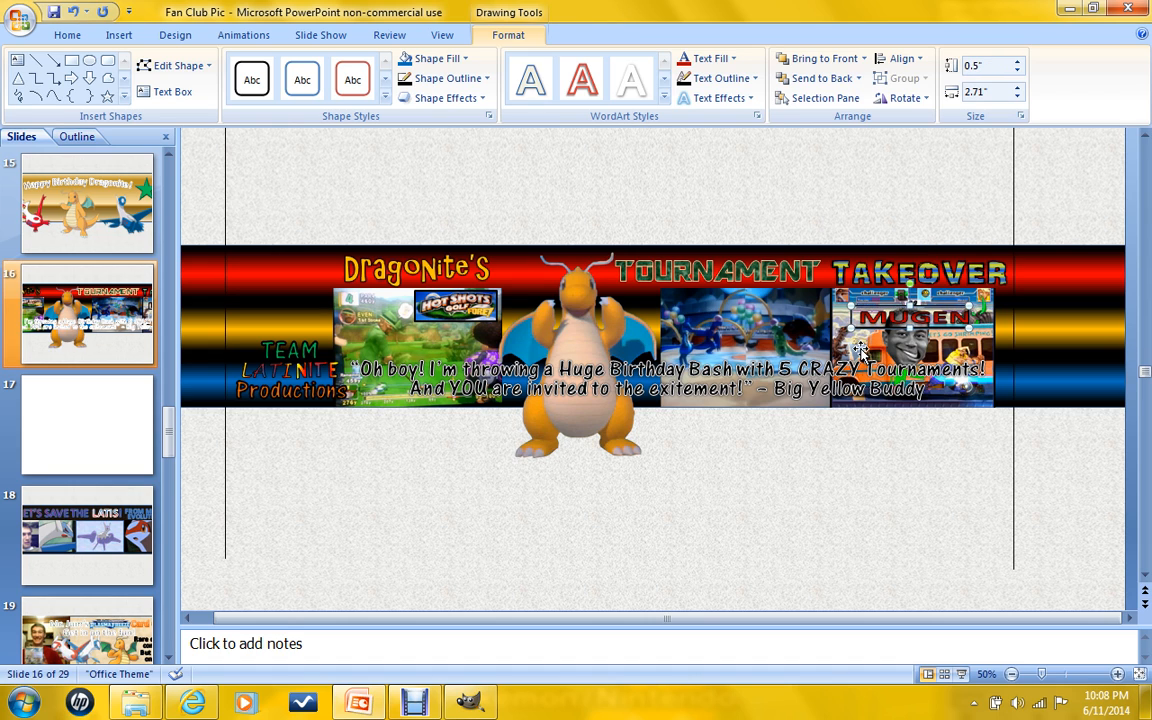
key("ctrl+z")
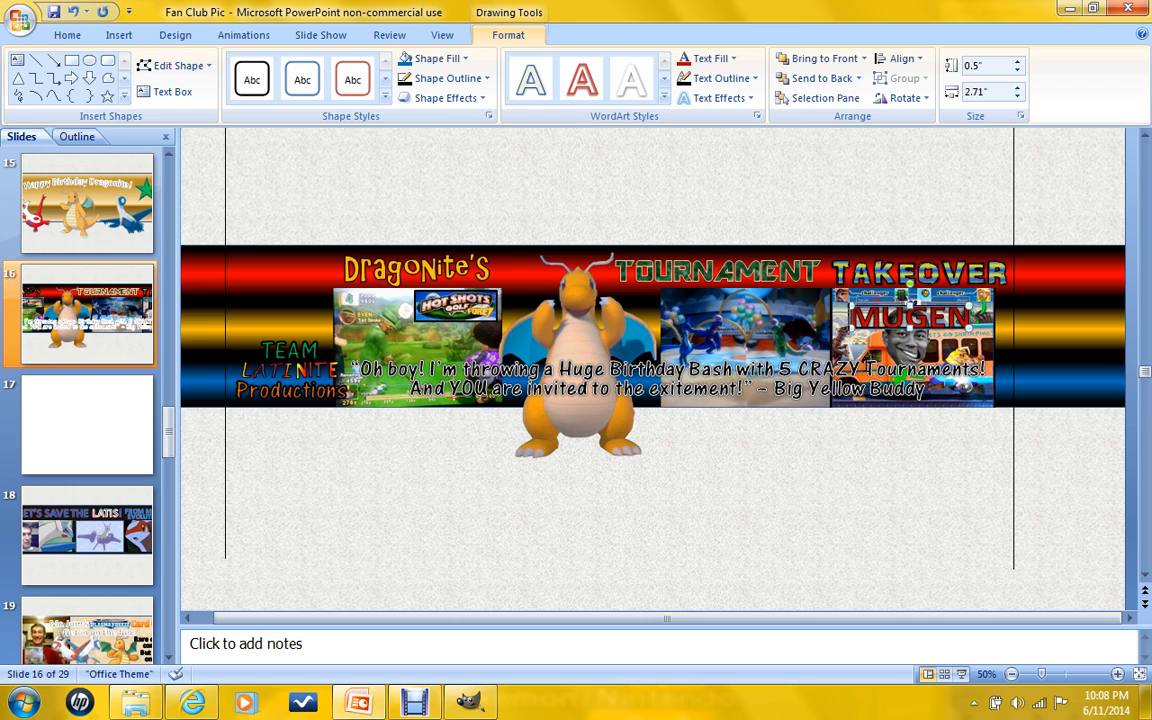
left_click(842, 218)
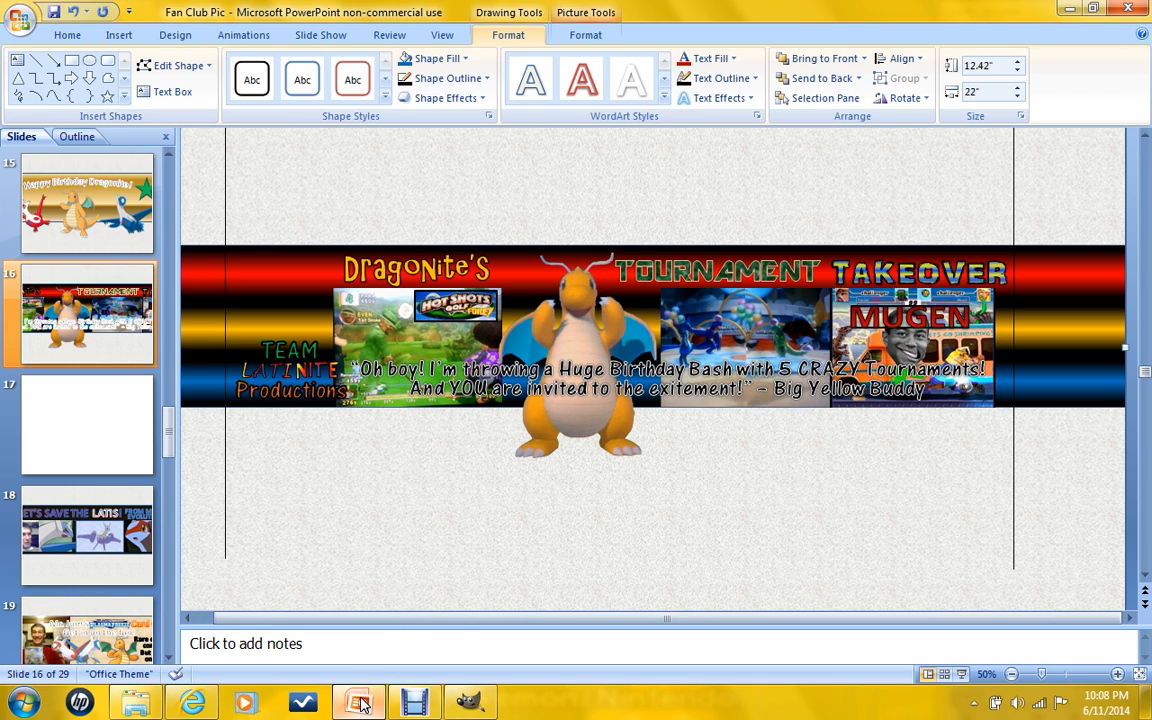
Switch to Windows Explorer and look through the Debut pictures folder back to its first items.
mouse_move(362, 703)
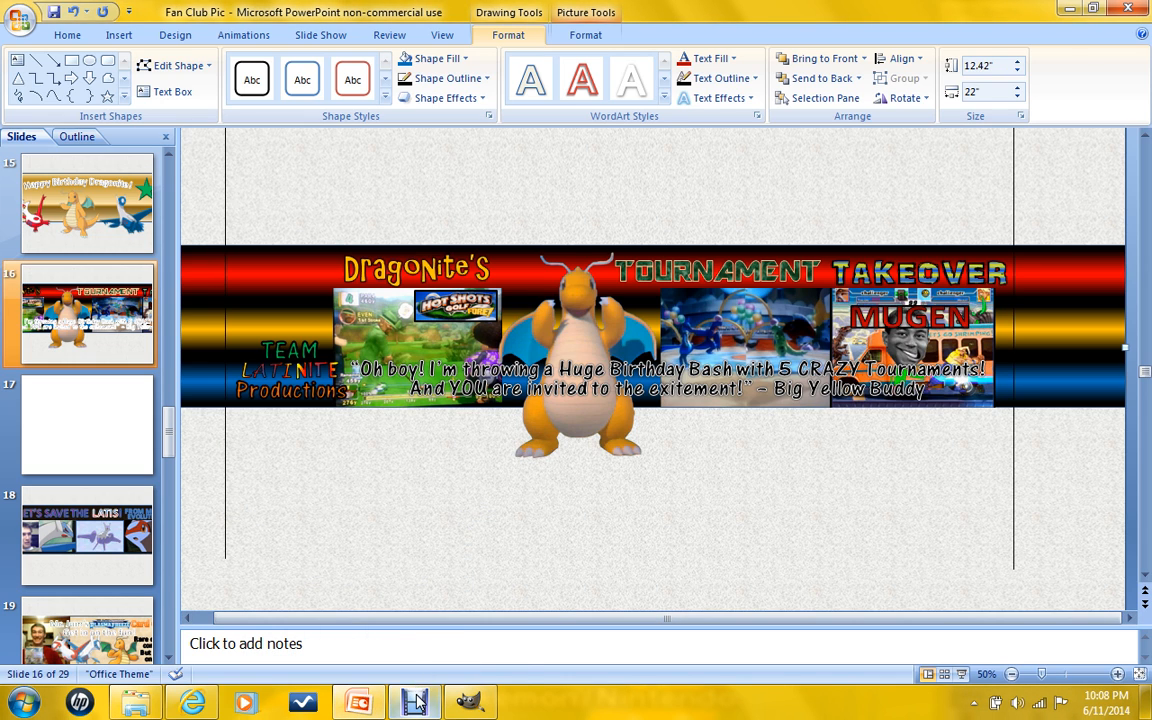
mouse_move(418, 703)
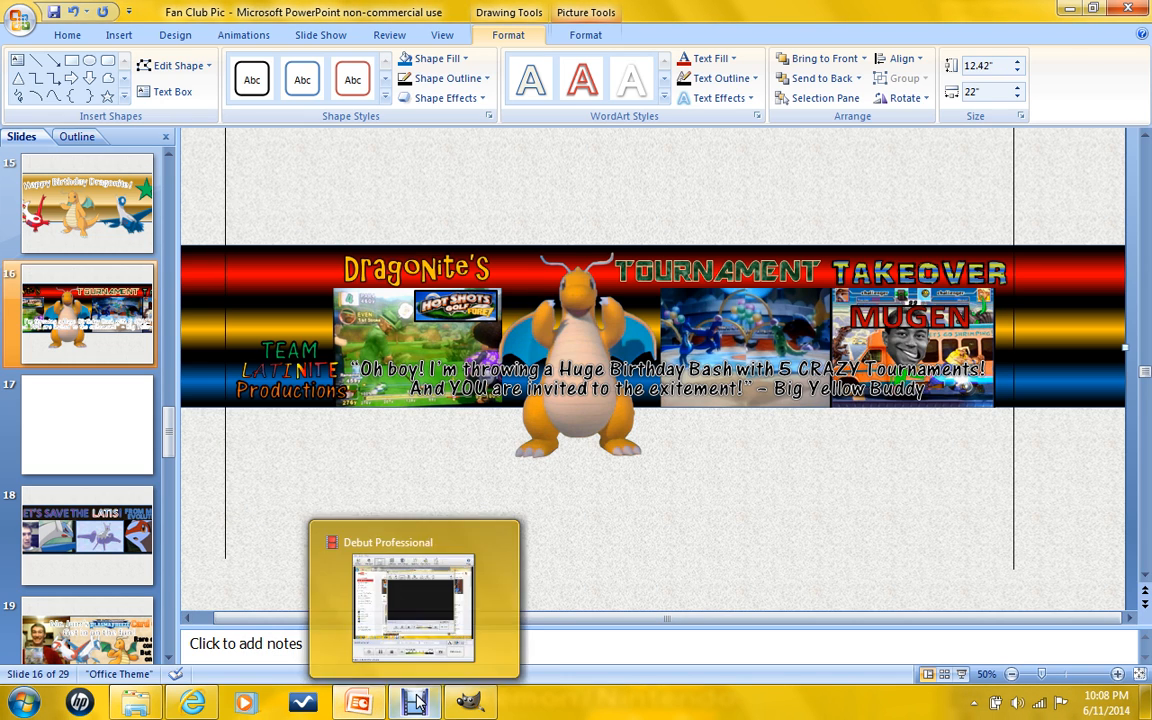
left_click(150, 703)
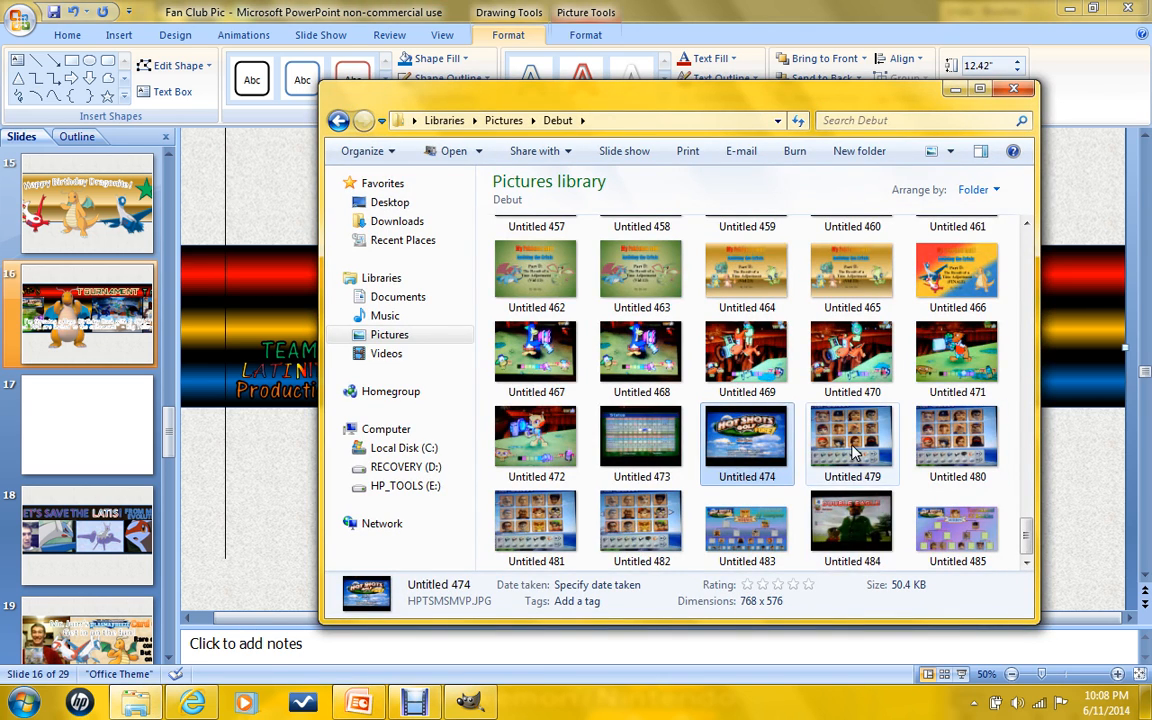
scroll(853, 452, "up", 5)
scroll(853, 452, "up", 3)
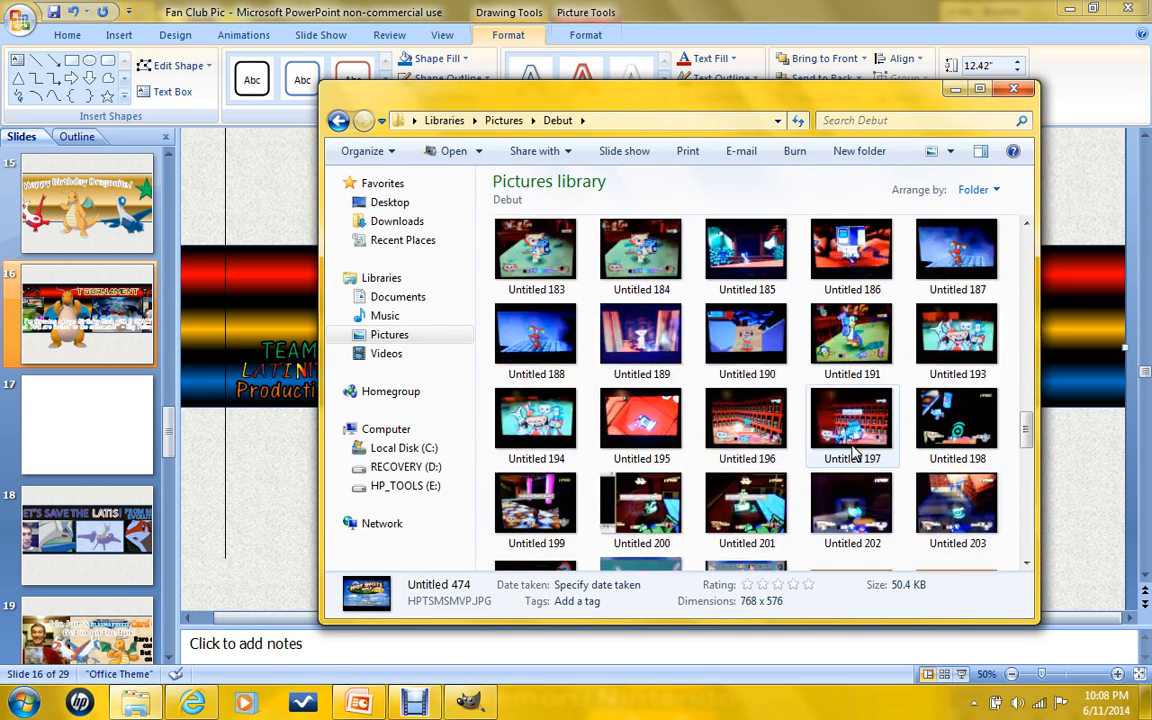
scroll(853, 452, "up", 6)
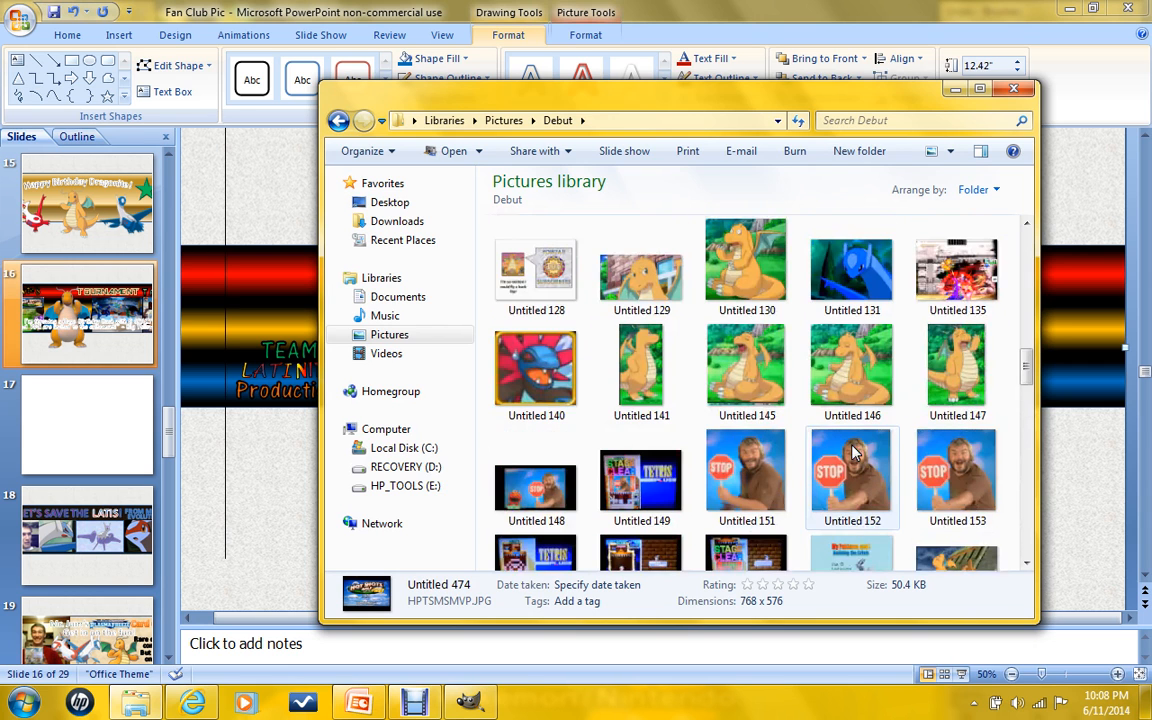
scroll(955, 470, "up", 5)
scroll(1018, 383, "up", 5)
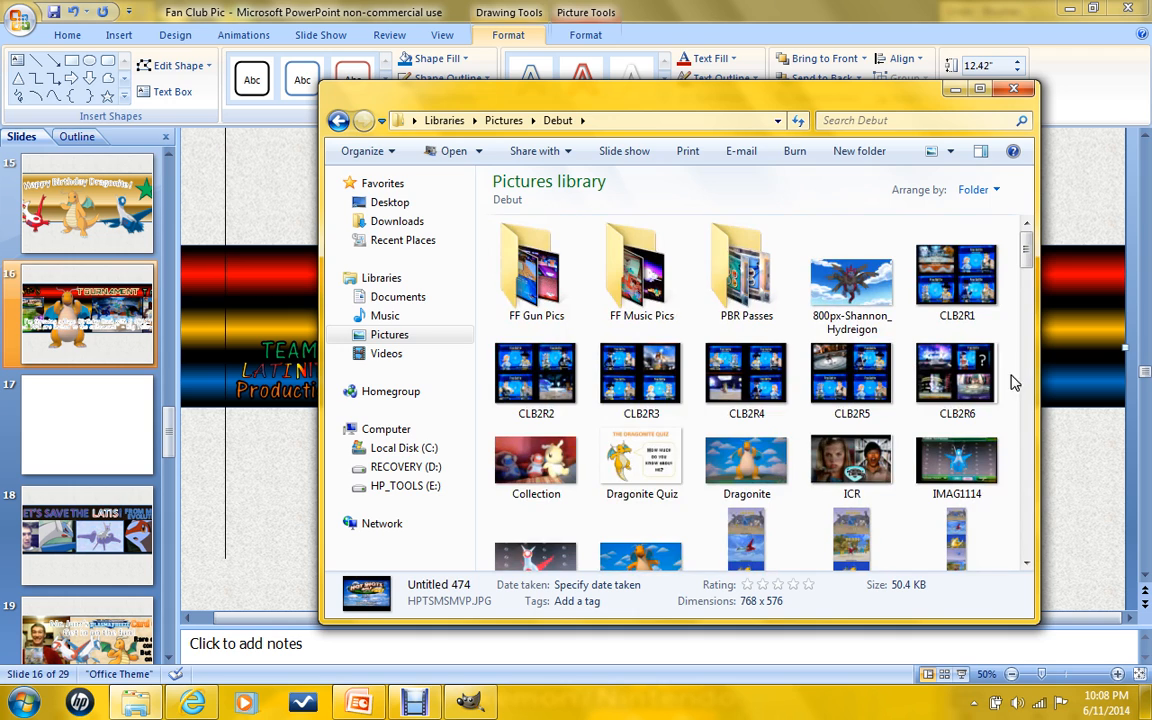
Go back to the Pictures library and search it for "Pokemon".
left_click(338, 120)
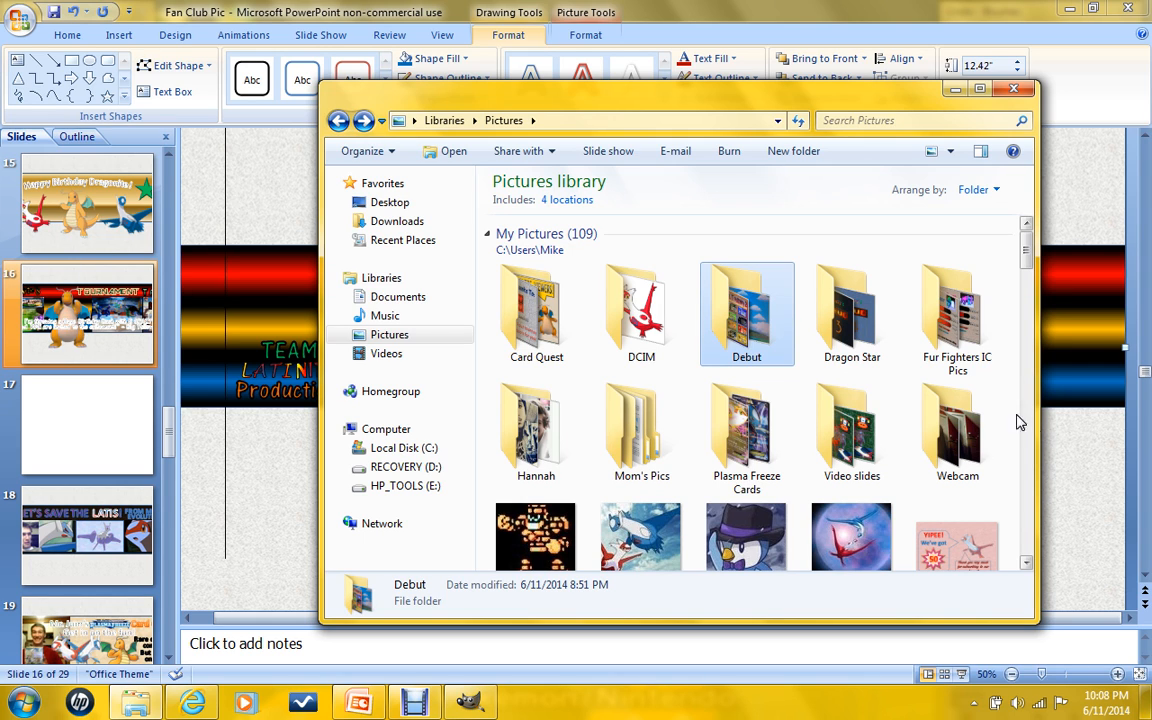
left_click_drag(1032, 252, 926, 136)
left_click(910, 118)
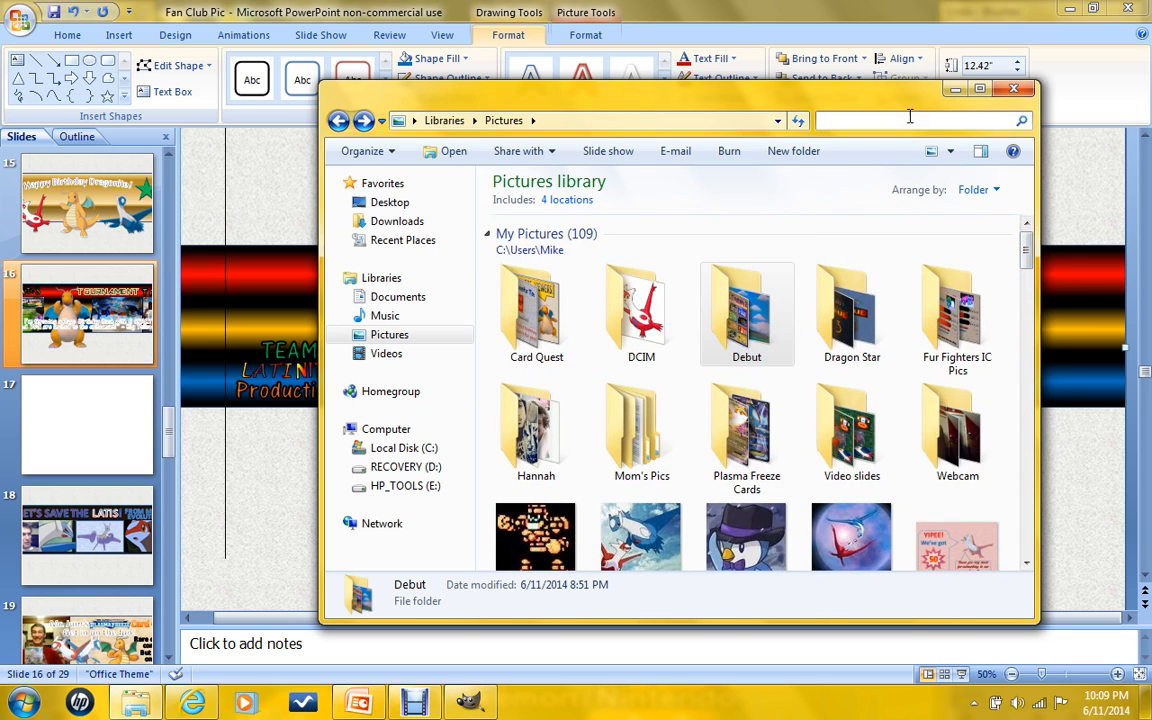
type("Pokemon")
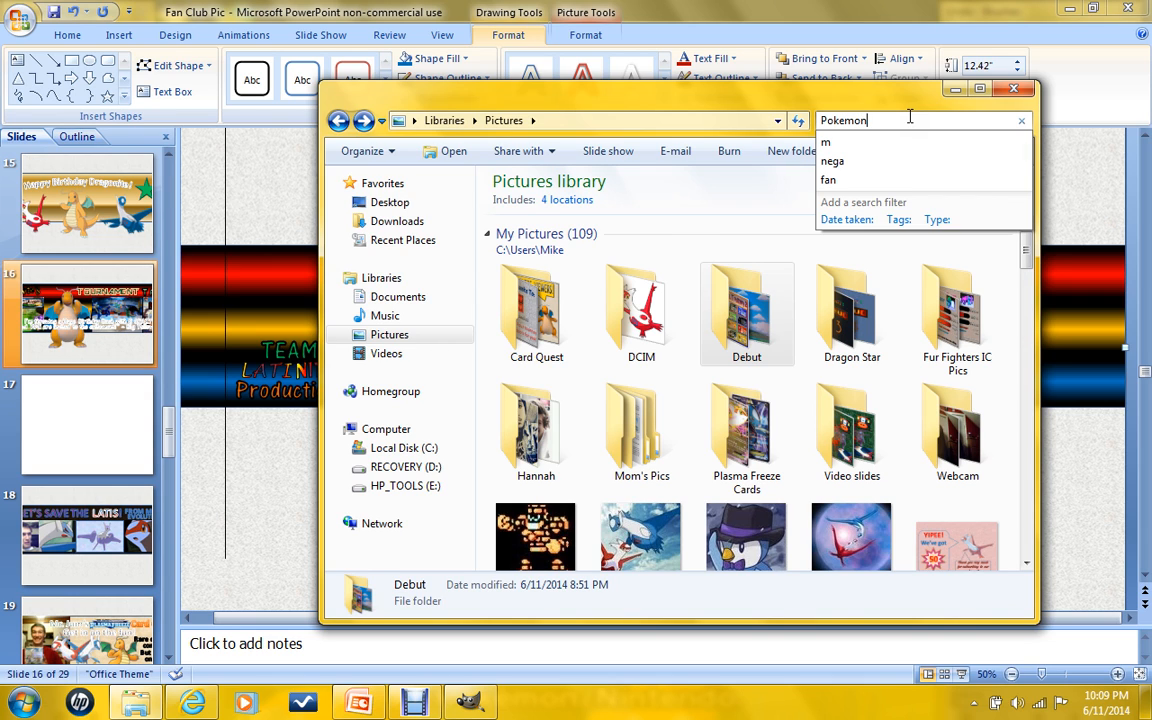
Search the Pictures library for "Un" instead, look through all the results, and close the Explorer window.
key("BackSpace")
key("BackSpace")
key("BackSpace")
key("BackSpace")
key("BackSpace")
key("BackSpace")
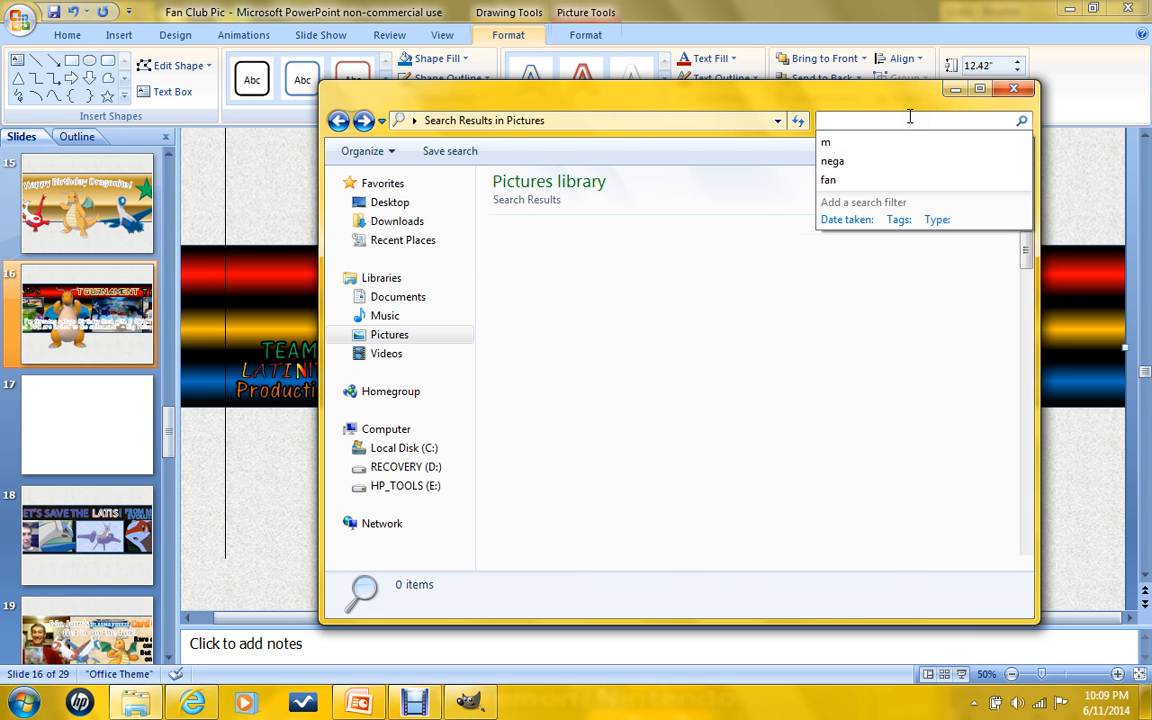
type("Un")
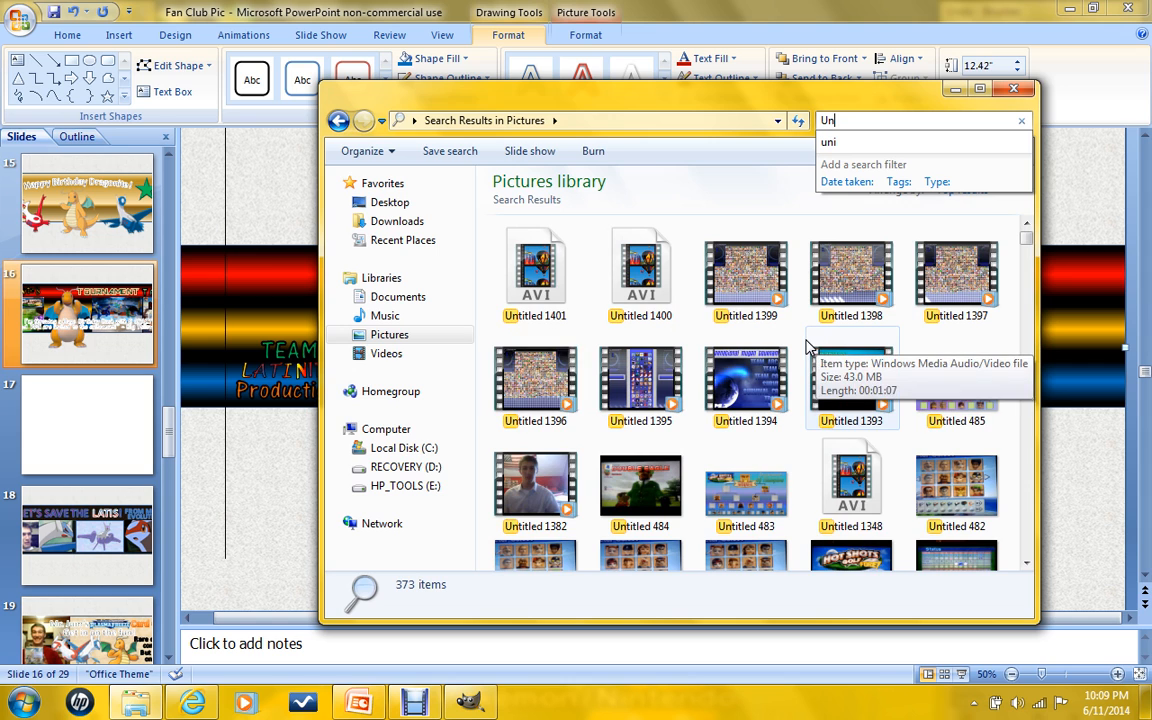
left_click_drag(1025, 235, 1030, 258)
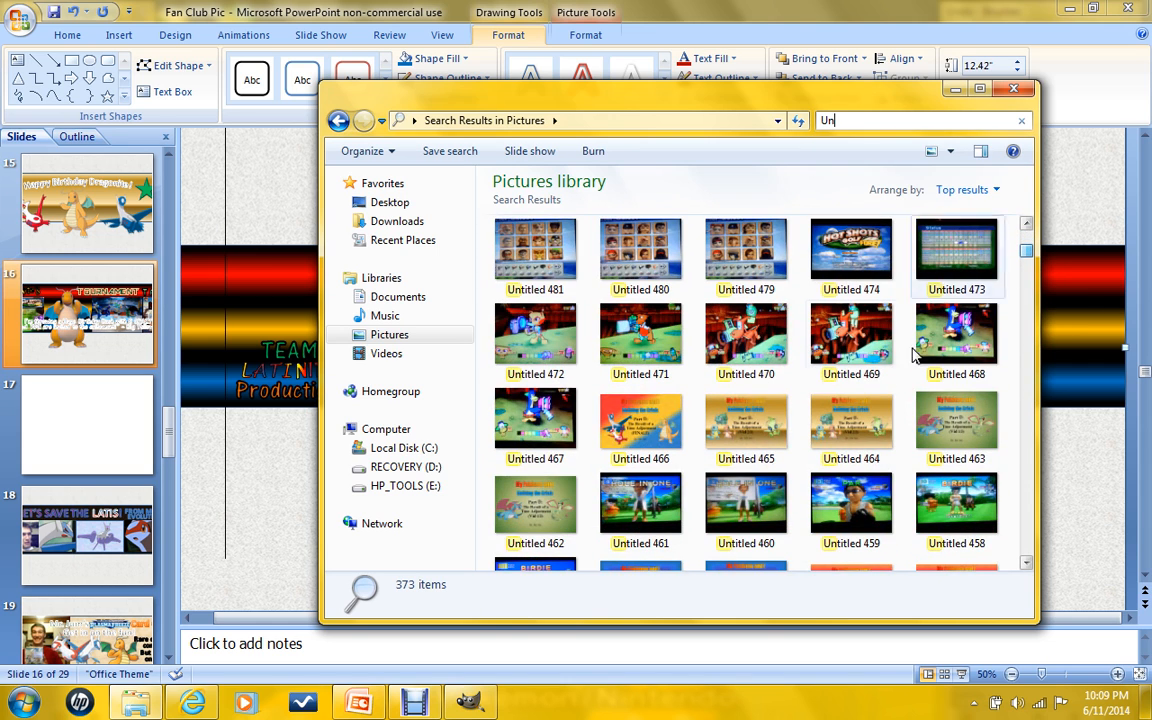
left_click(873, 367)
scroll(873, 367, "down", 15)
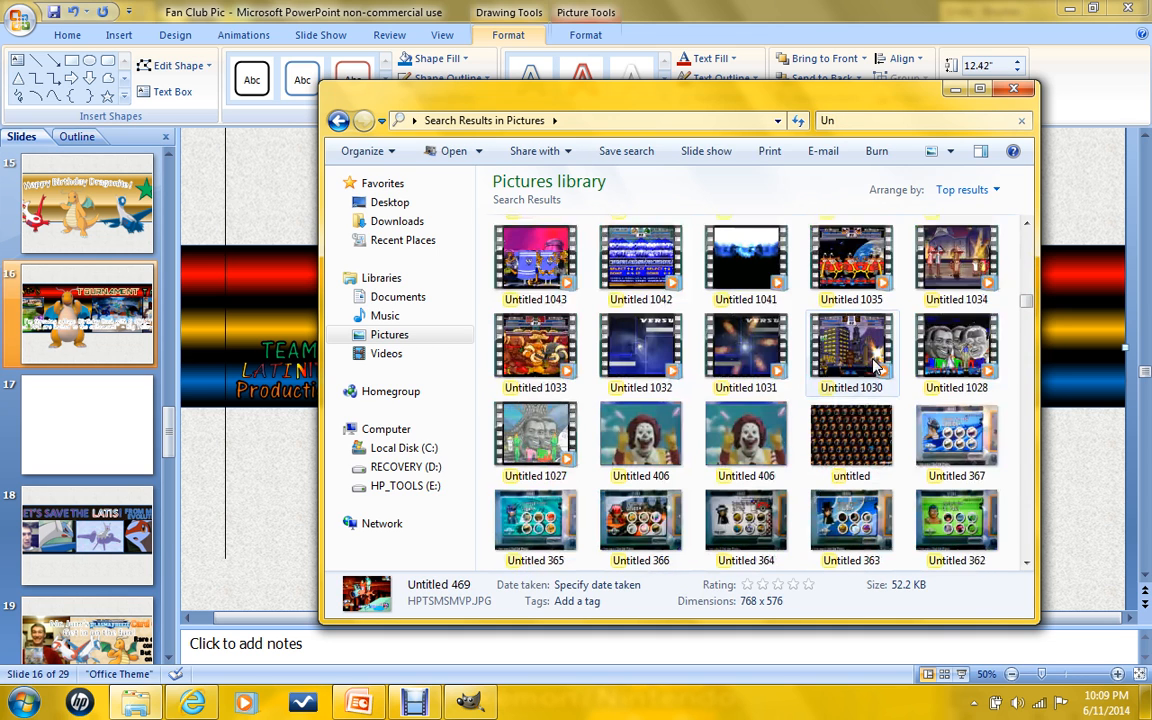
scroll(873, 367, "down", 3)
scroll(873, 367, "down", 5)
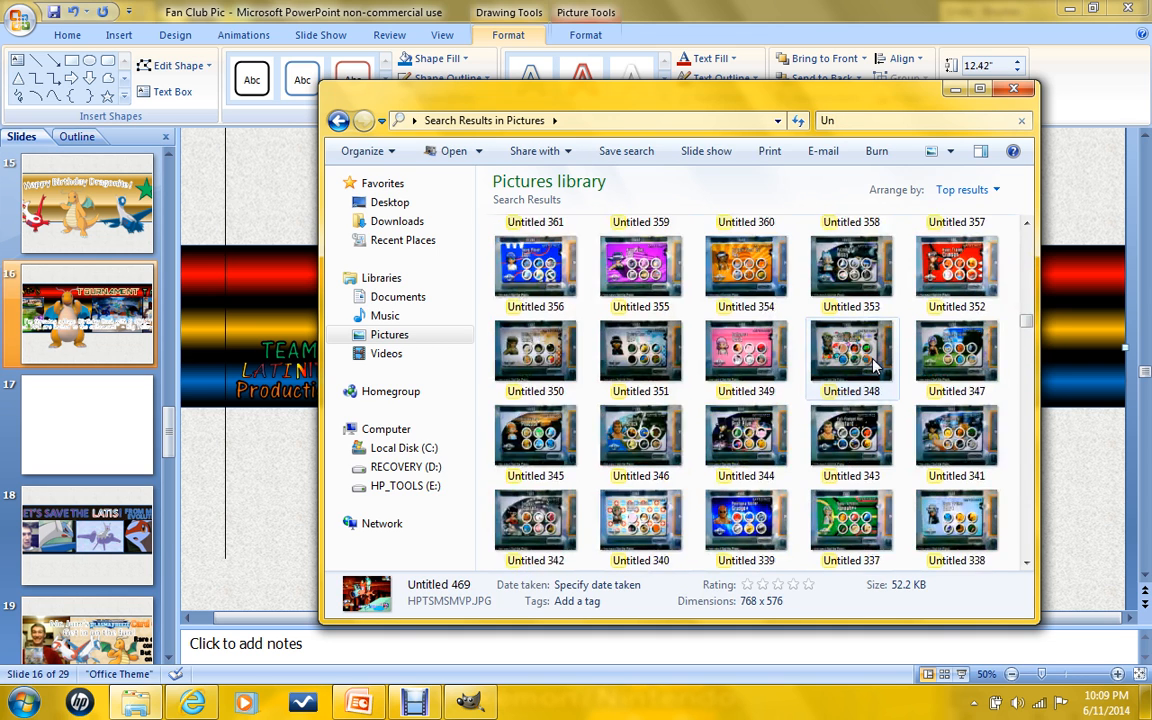
scroll(873, 367, "down", 2)
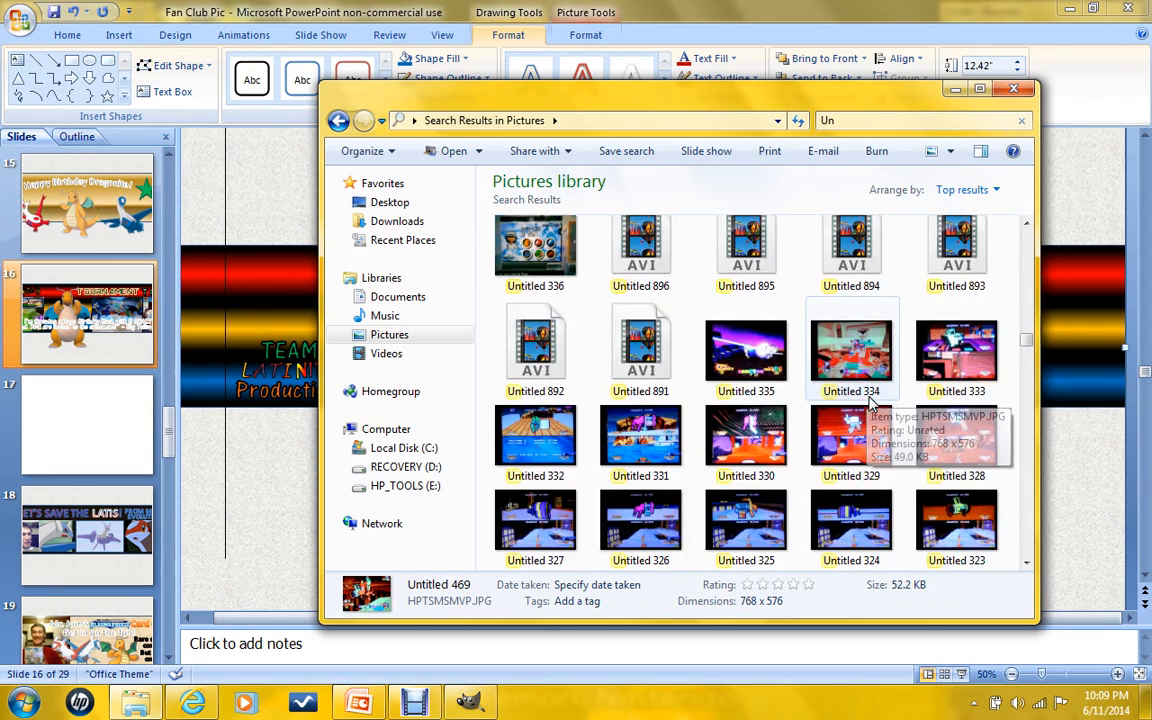
scroll(919, 347, "down", 2)
scroll(919, 347, "down", 4)
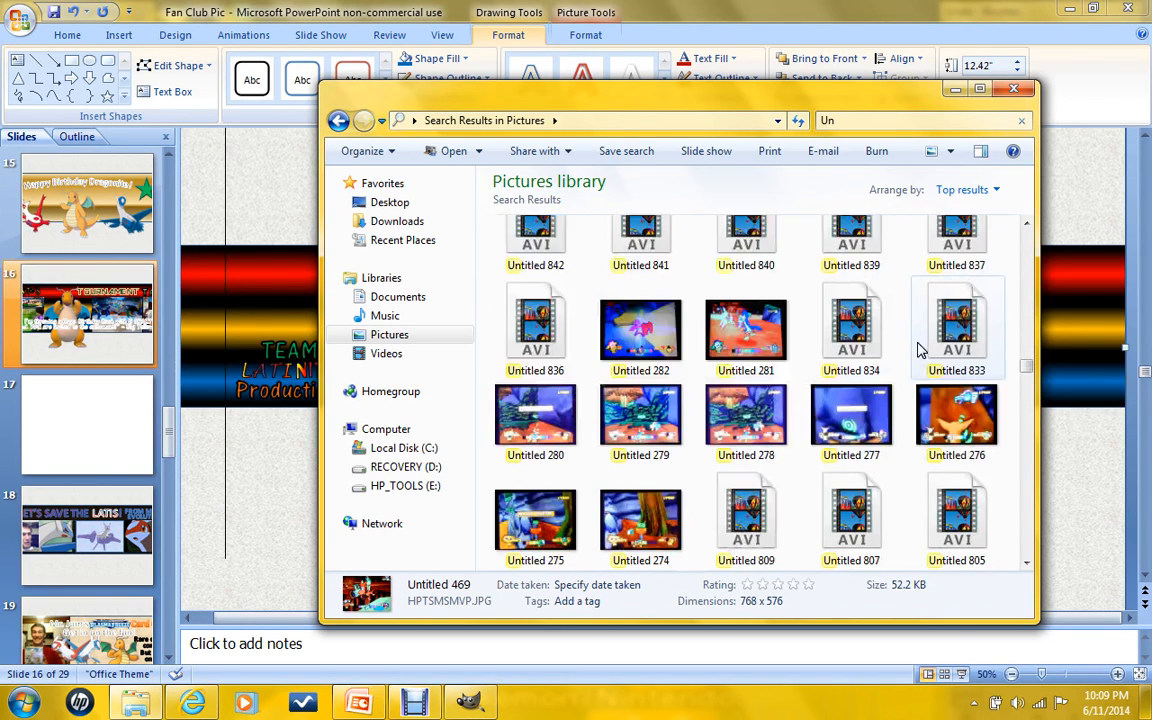
scroll(919, 347, "down", 2)
scroll(919, 347, "down", 10)
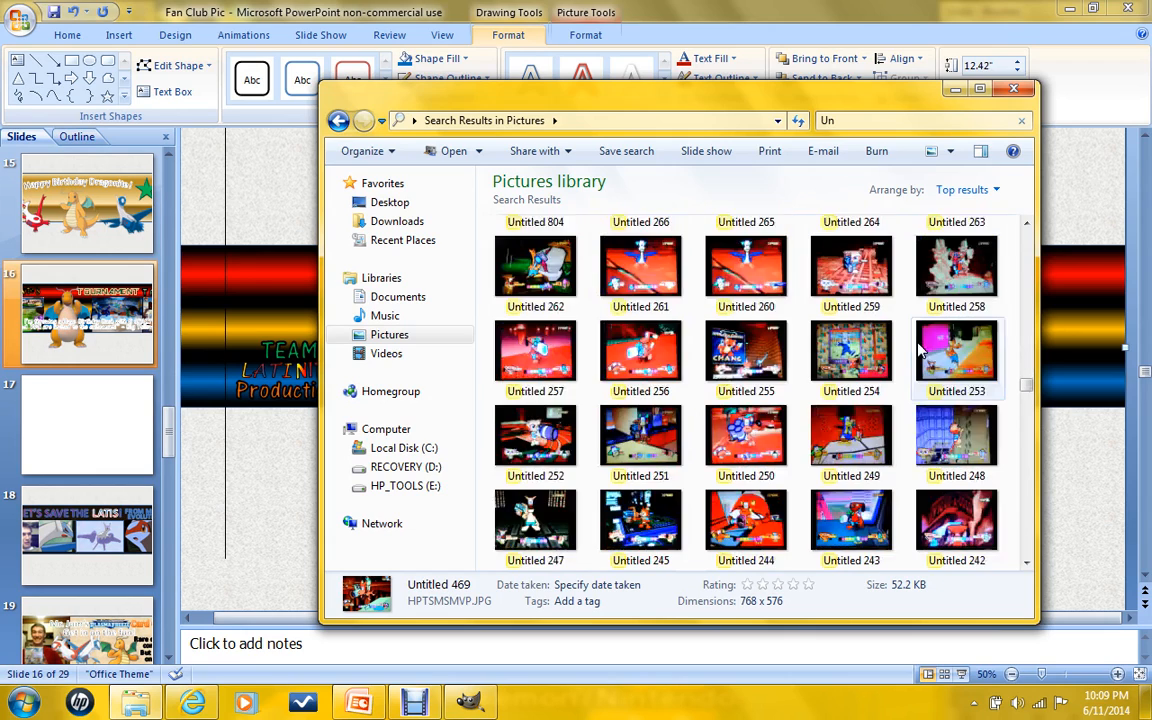
scroll(919, 347, "down", 8)
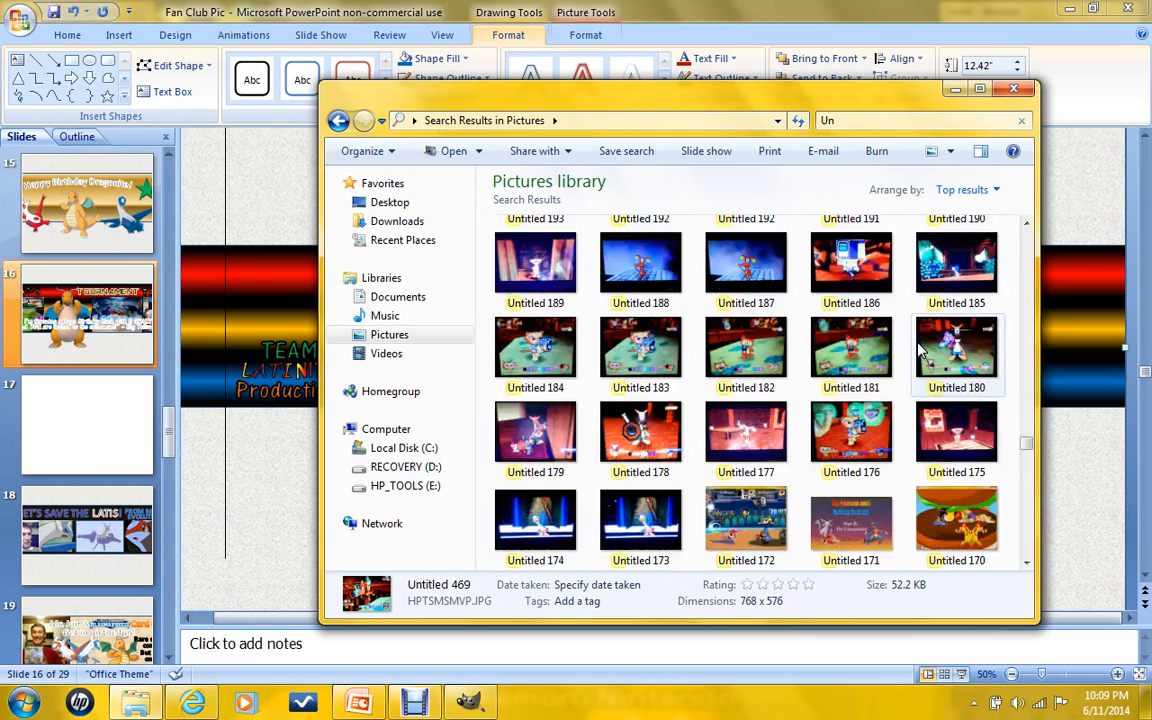
scroll(919, 347, "down", 7)
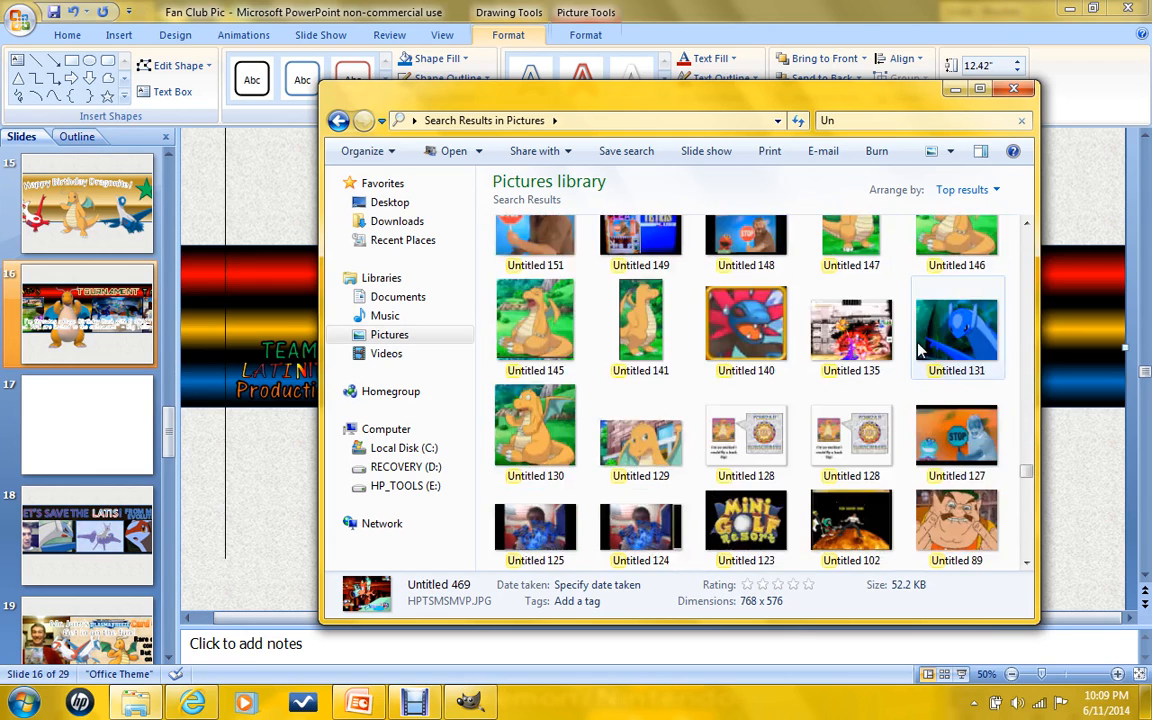
scroll(919, 347, "down", 8)
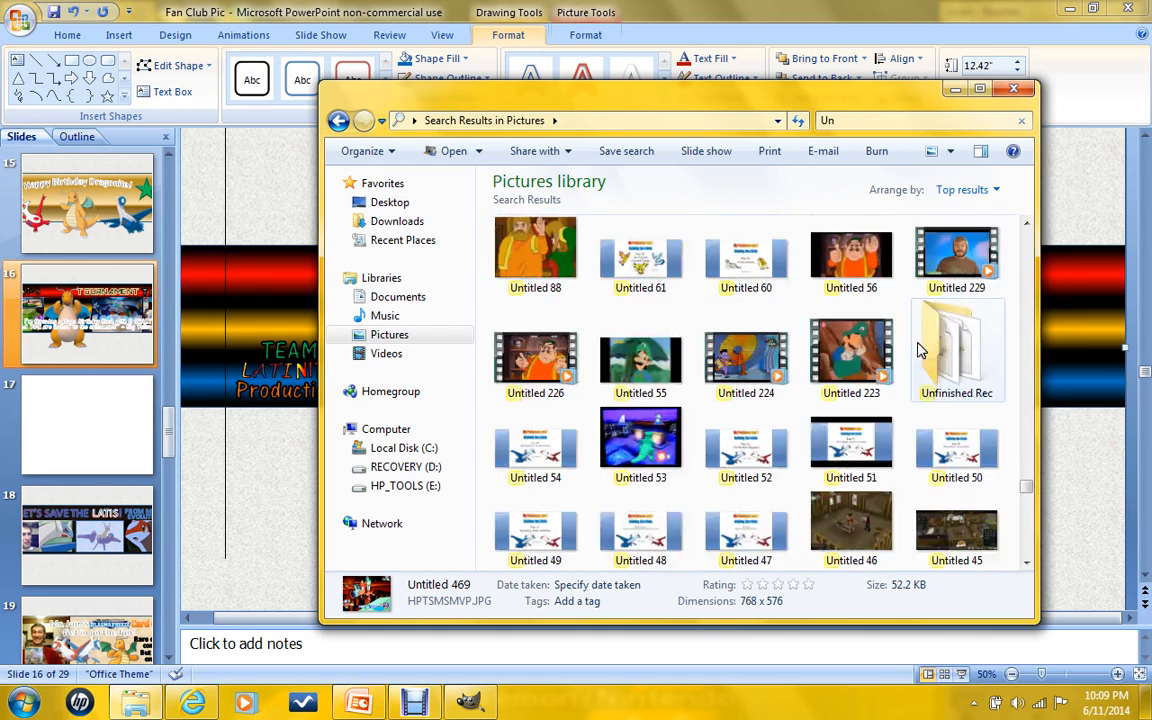
scroll(919, 347, "down", 10)
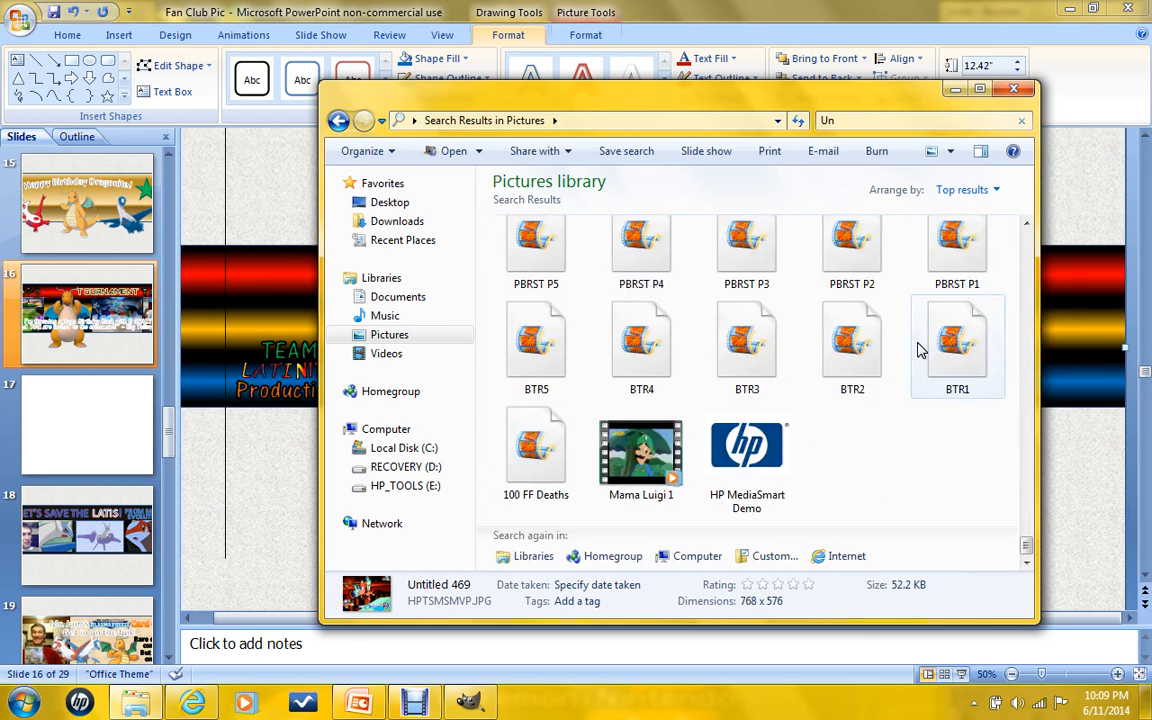
left_click(1015, 93)
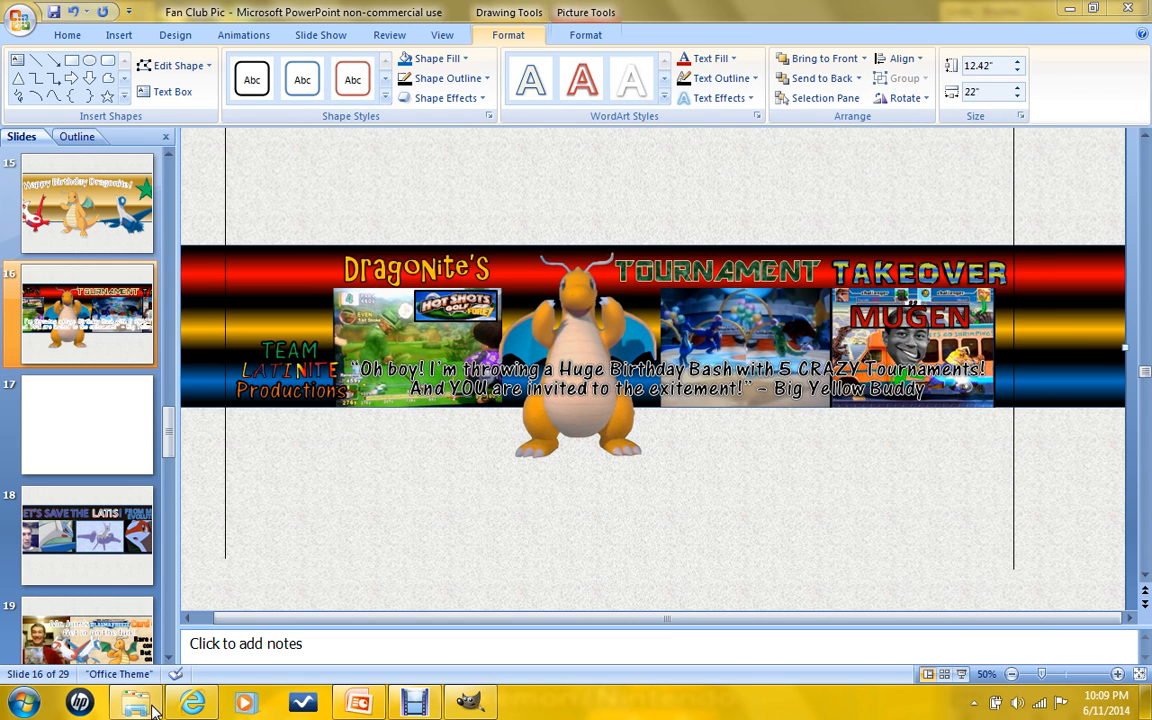
Switch to Windows Explorer, look through the Documents library and open the "Team Latinite Info" presentation.
left_click(148, 706)
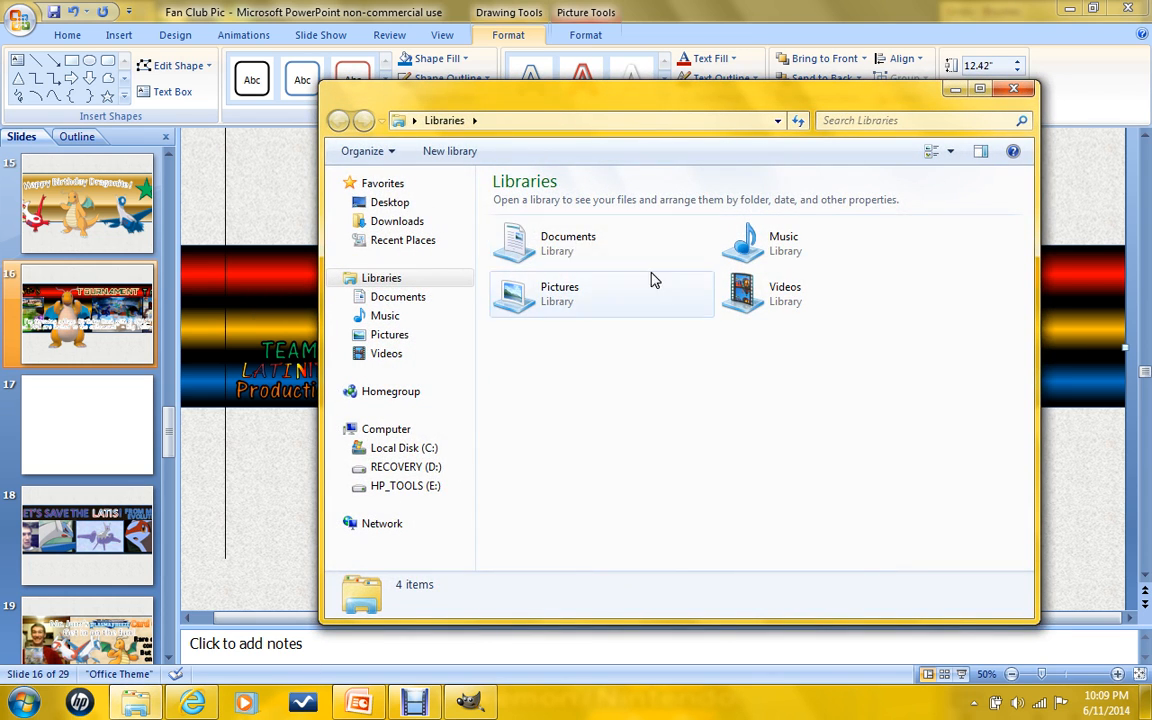
double_click(600, 248)
scroll(607, 400, "down", 4)
scroll(607, 410, "down", 12)
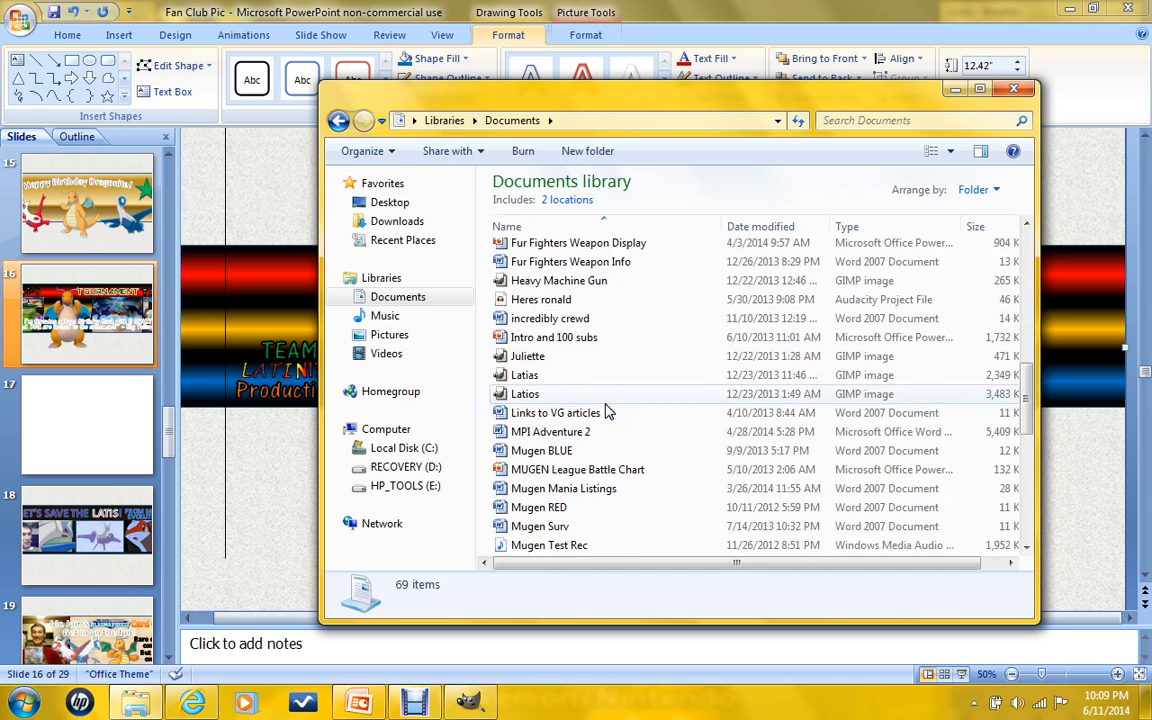
scroll(603, 425, "up", 3)
scroll(604, 420, "up", 3)
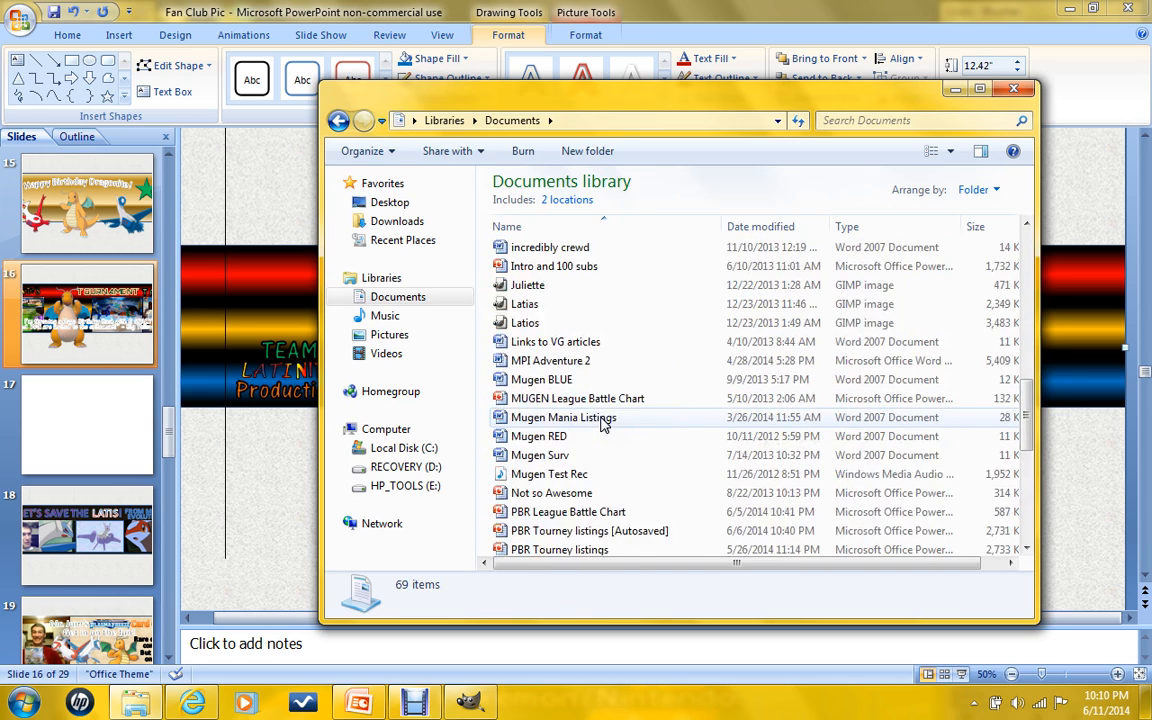
scroll(605, 460, "down", 2)
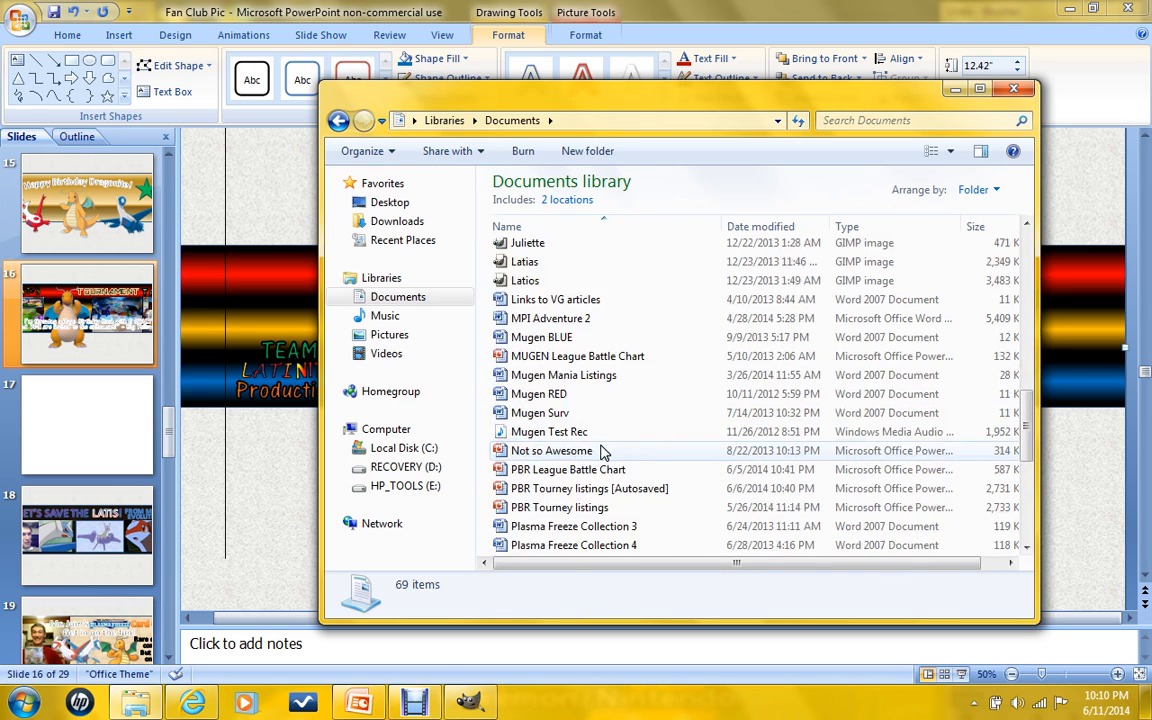
scroll(603, 452, "up", 5)
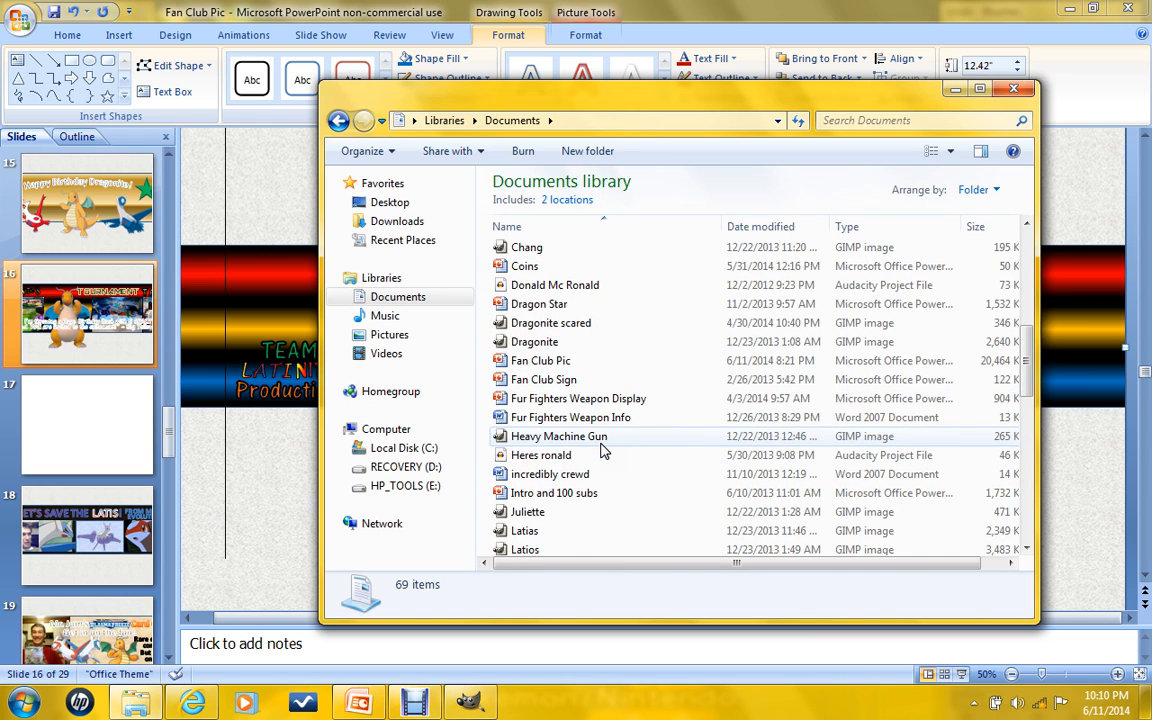
scroll(603, 452, "down", 11)
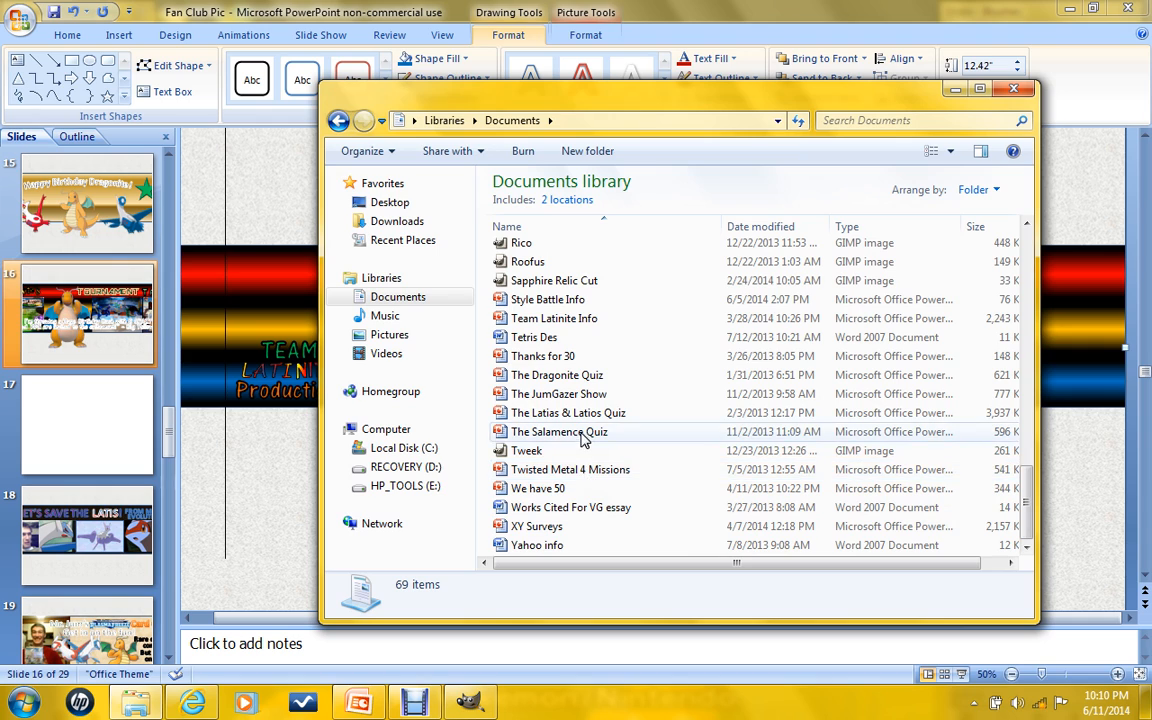
left_click(573, 322)
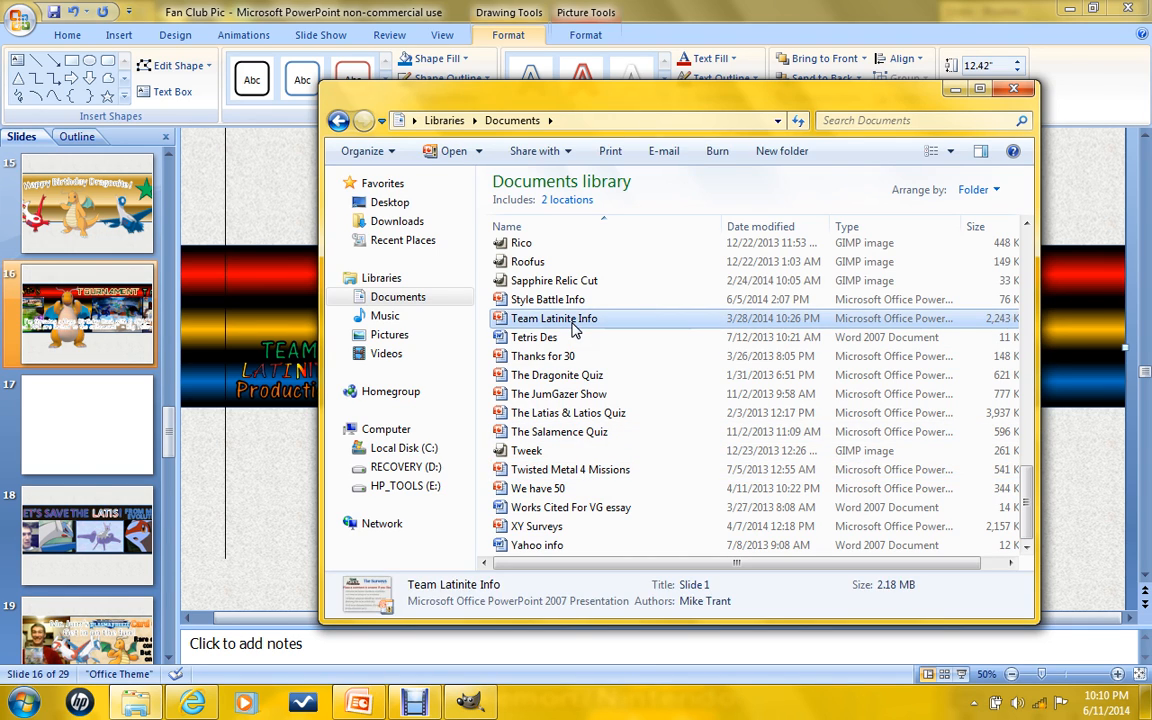
double_click(576, 331)
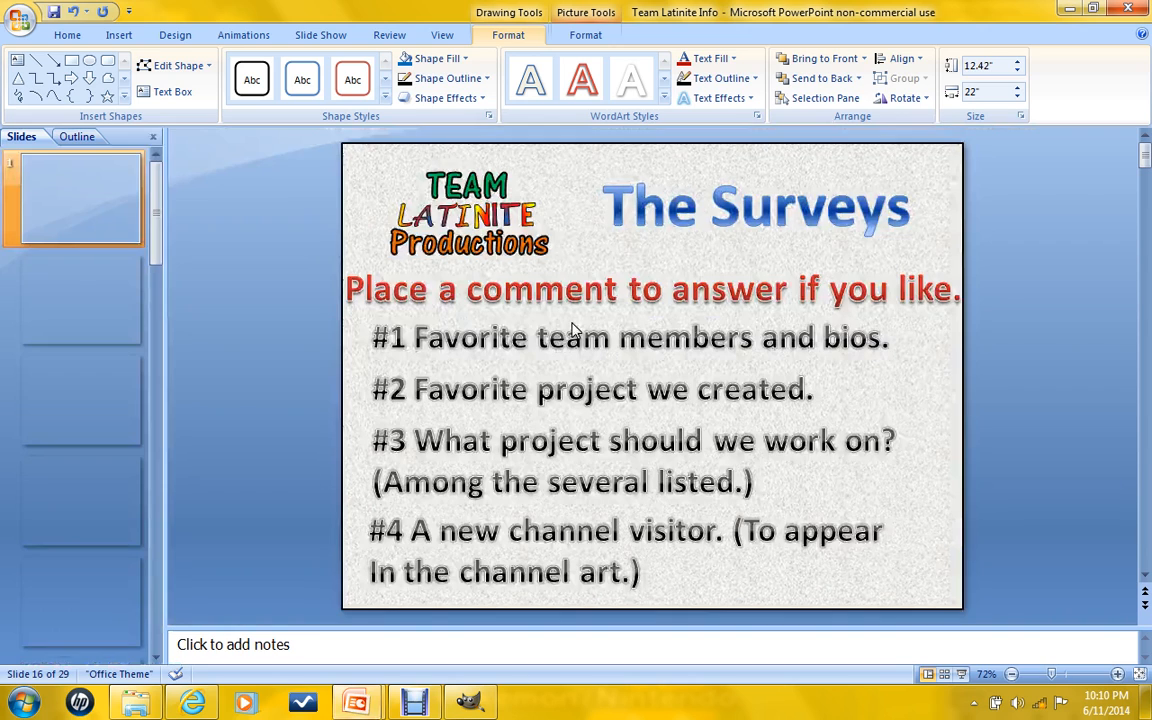
Copy the Pokémon Battle Revolution picture from slide 8 of the "Team Latinite Info" presentation.
left_click_drag(158, 220, 163, 450)
scroll(163, 453, "up", 2)
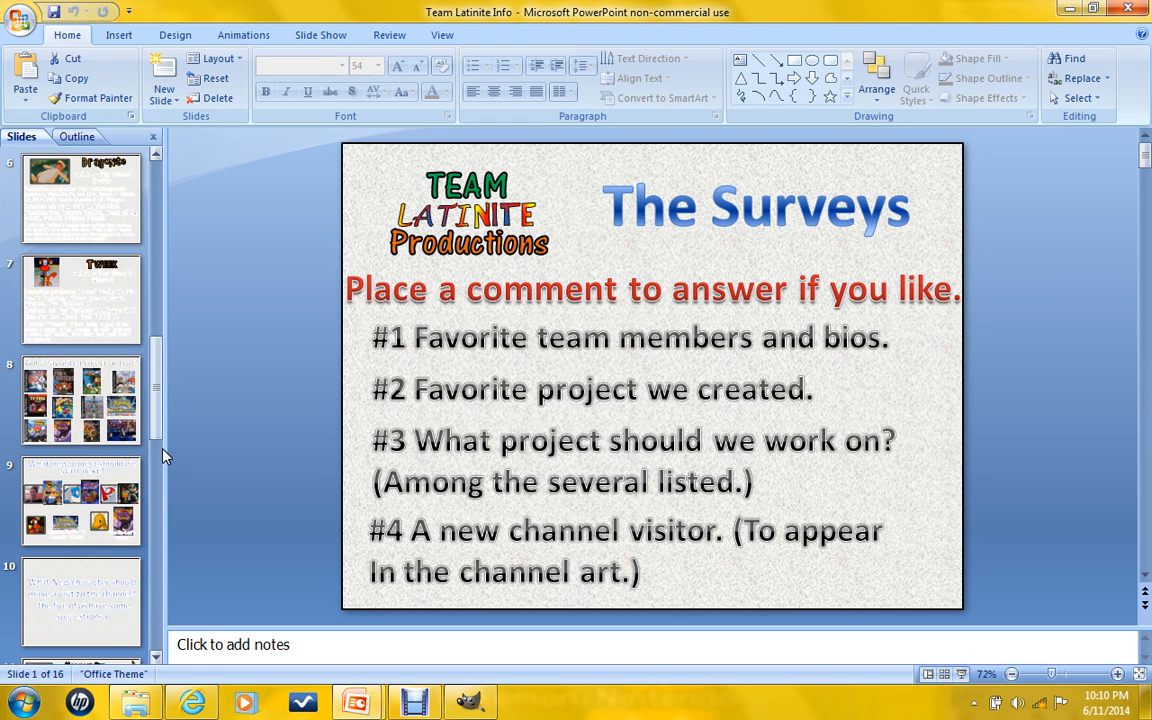
left_click(110, 405)
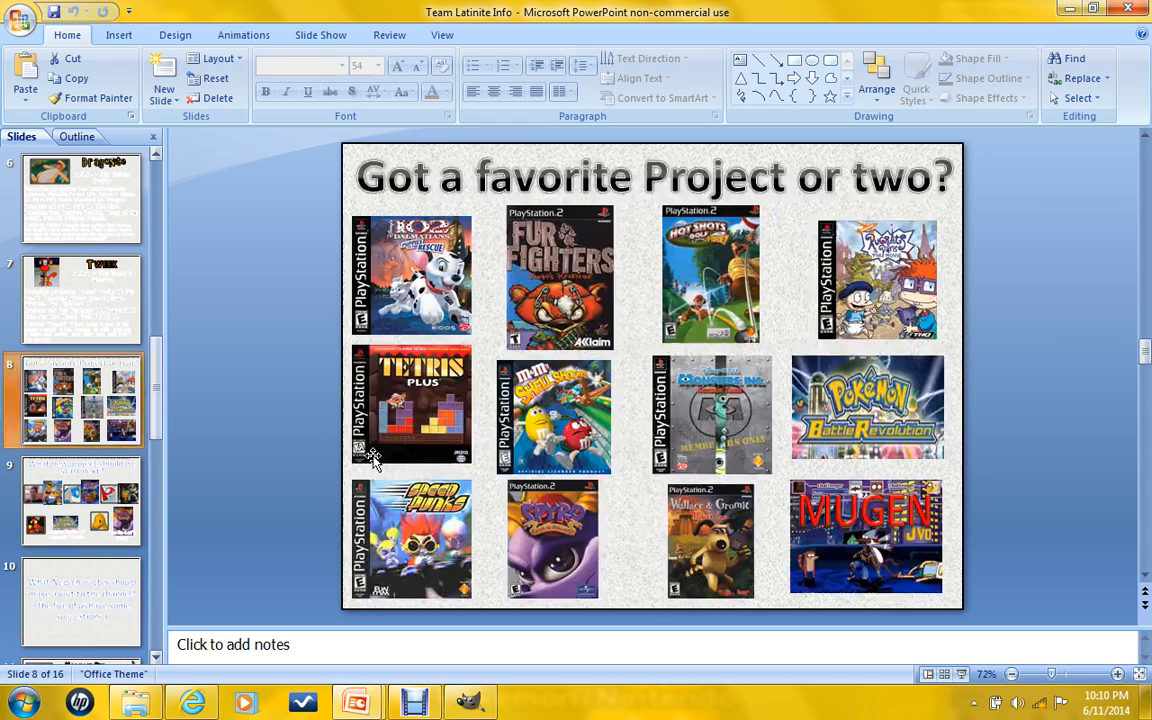
left_click(868, 440)
left_click(883, 426)
right_click(883, 426)
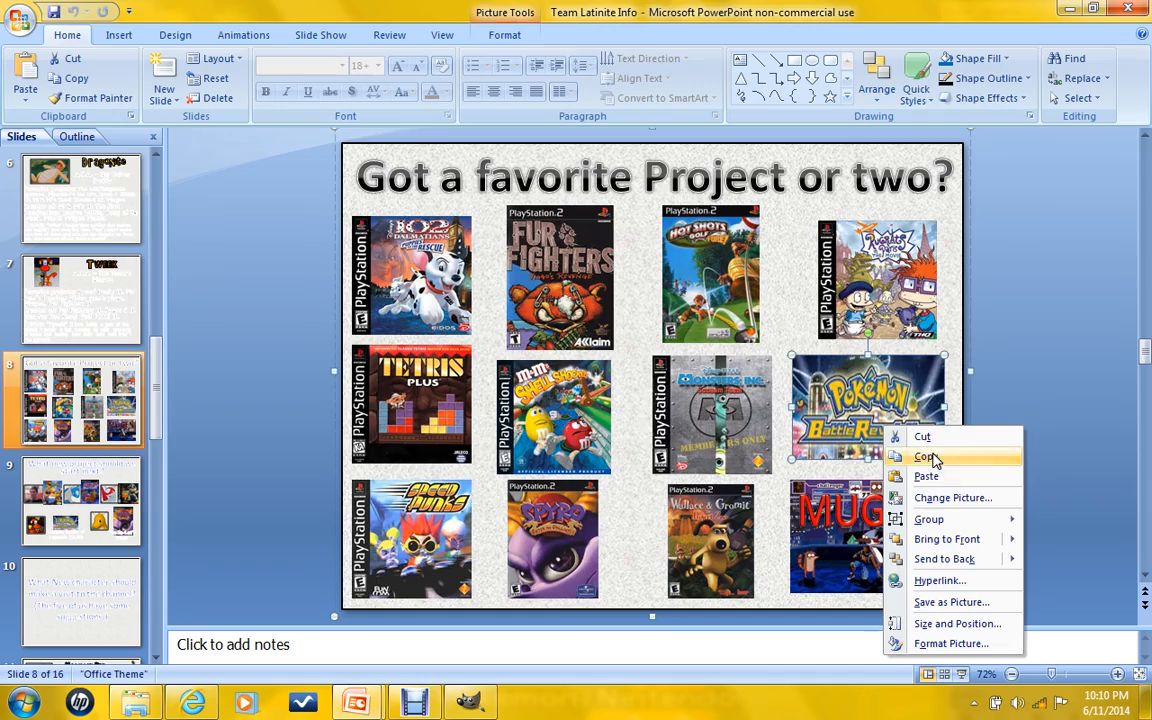
left_click(930, 456)
Return to the "Fan Club Pic" presentation and paste the Pokémon Battle Revolution picture onto slide 16.
left_click(1069, 9)
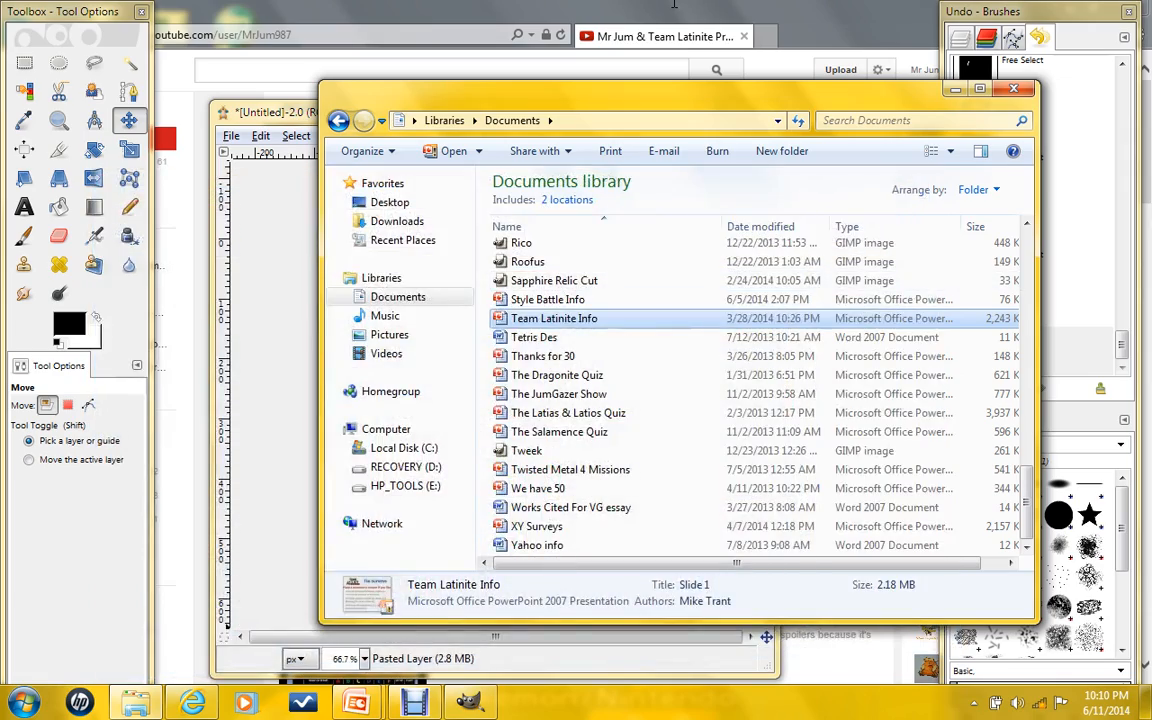
left_click(674, 5)
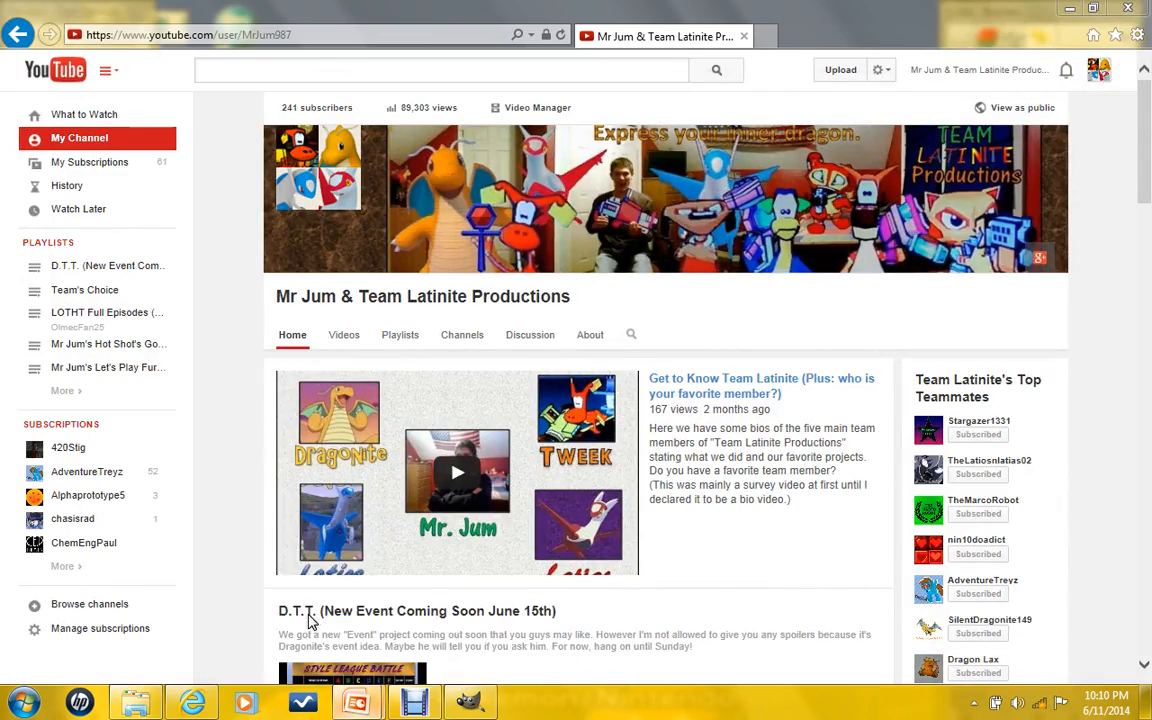
left_click(358, 704)
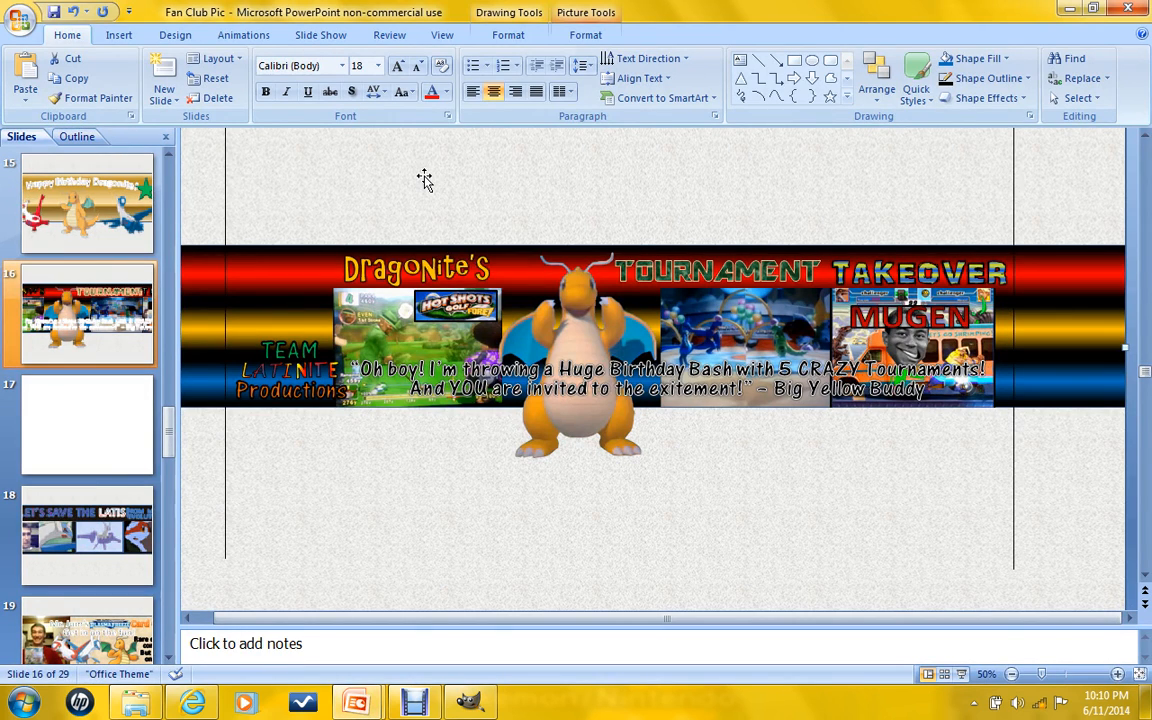
right_click(424, 178)
left_click(476, 222)
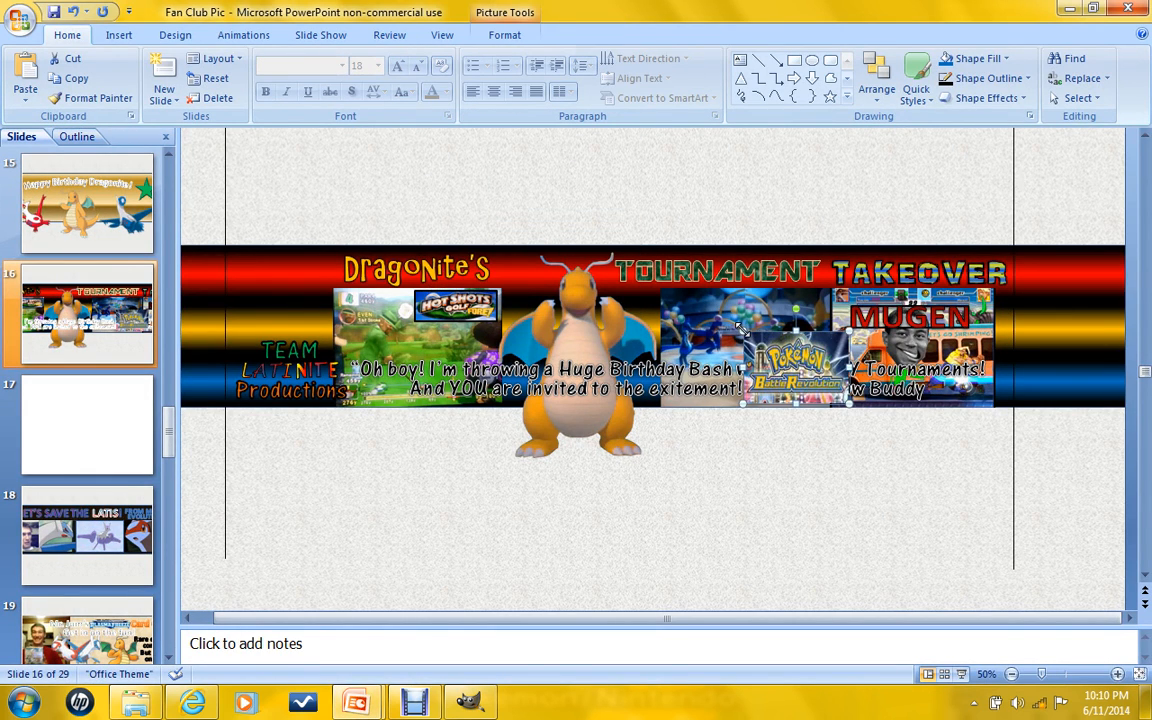
Shrink the pasted Pokémon Battle Revolution logo and move it up onto the battle screenshot beside the MUGEN picture.
left_click_drag(741, 329, 773, 351)
left_click_drag(817, 390, 817, 322)
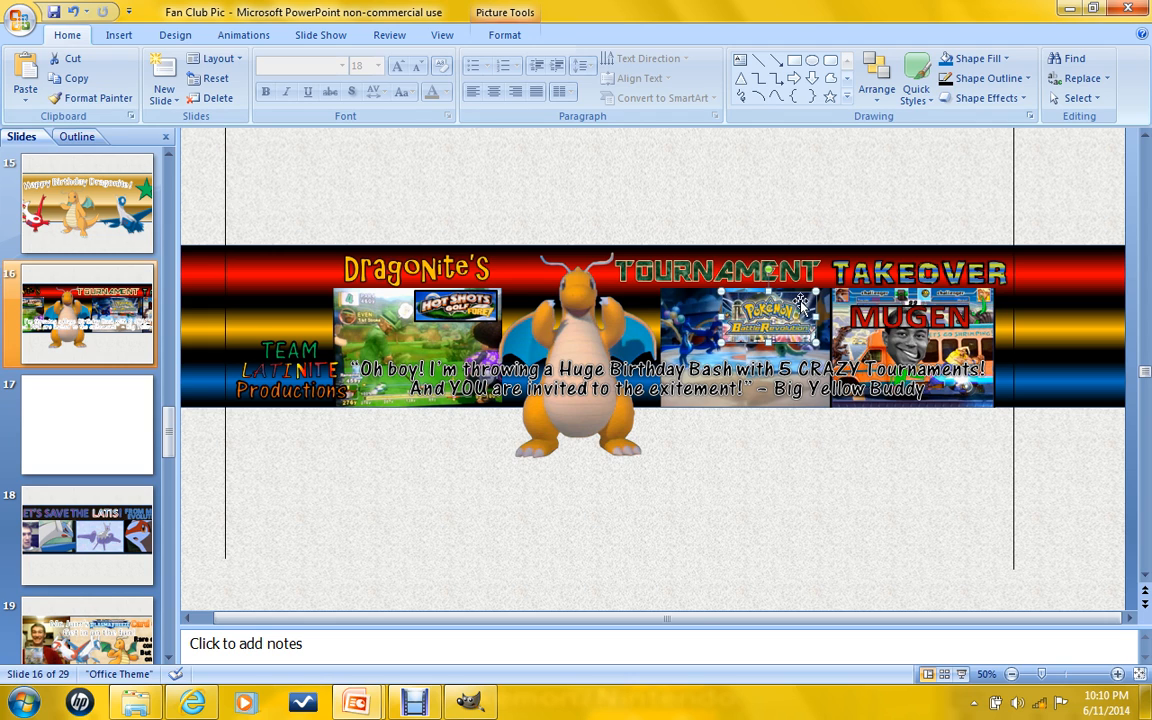
mouse_move(817, 294)
left_mouse_down()
mouse_move(748, 317)
mouse_move(701, 299)
mouse_move(806, 314)
left_mouse_up()
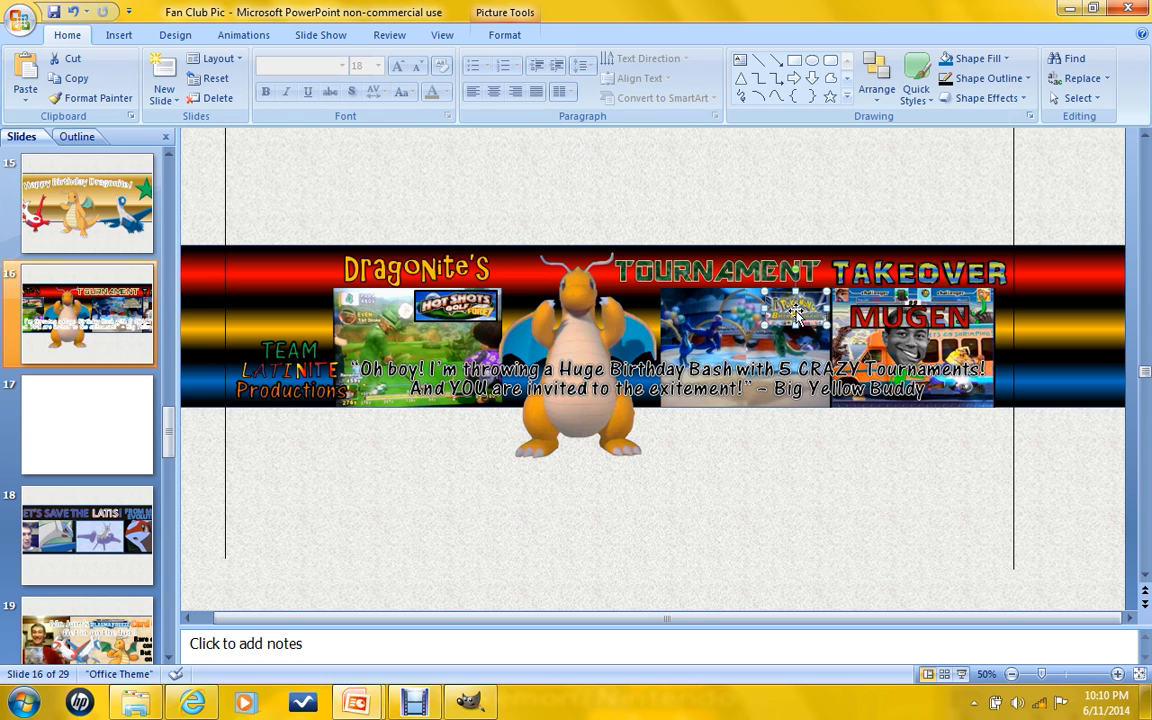
Adjust the small Pokémon logo's position so it sits in the upper-right corner of the battle screenshot.
key("Left")
key("Left")
key("Left")
key("Left")
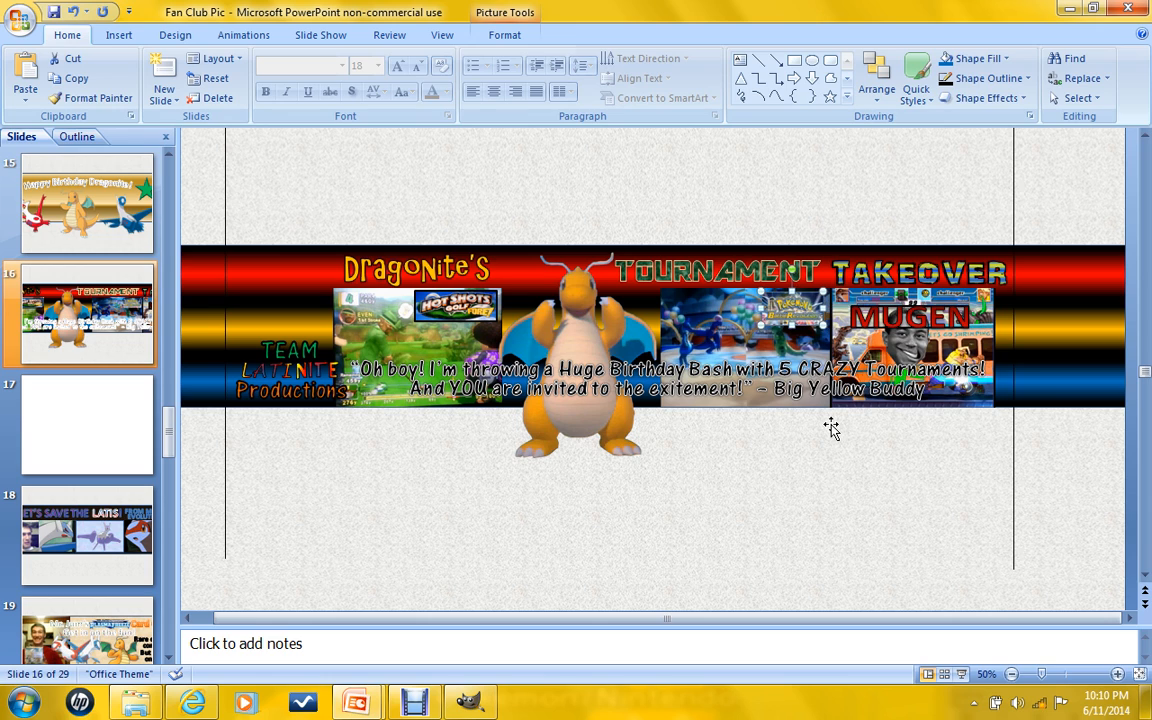
key("Up")
key("Up")
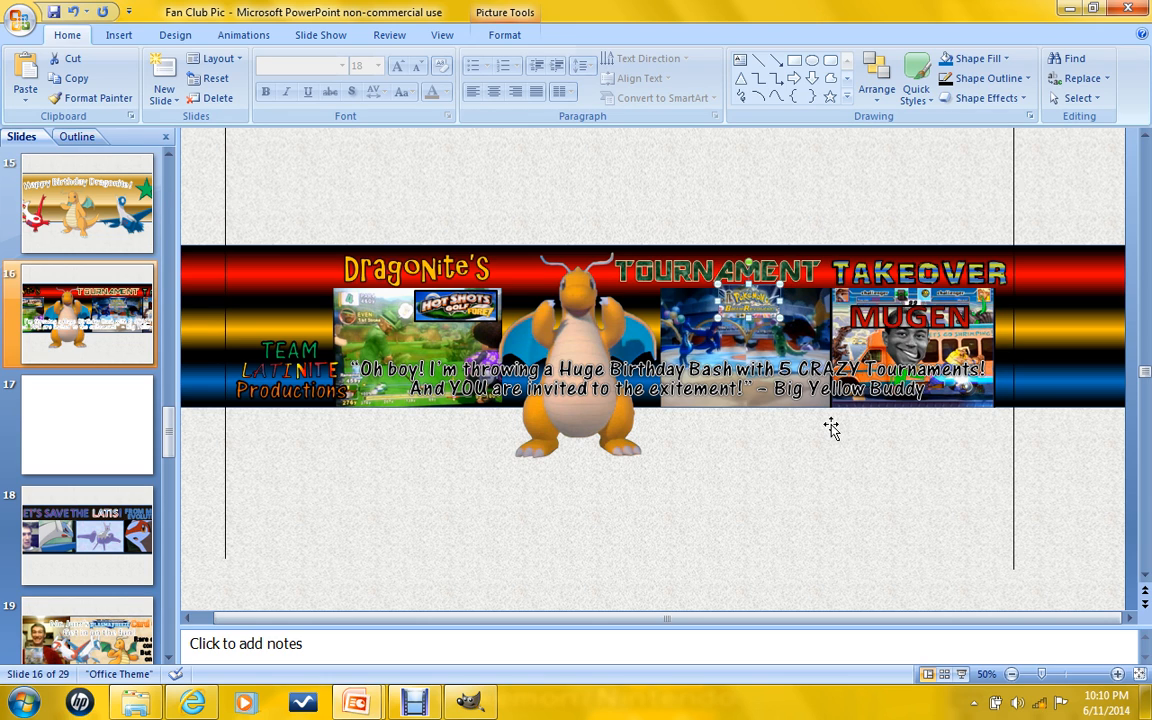
key("Down")
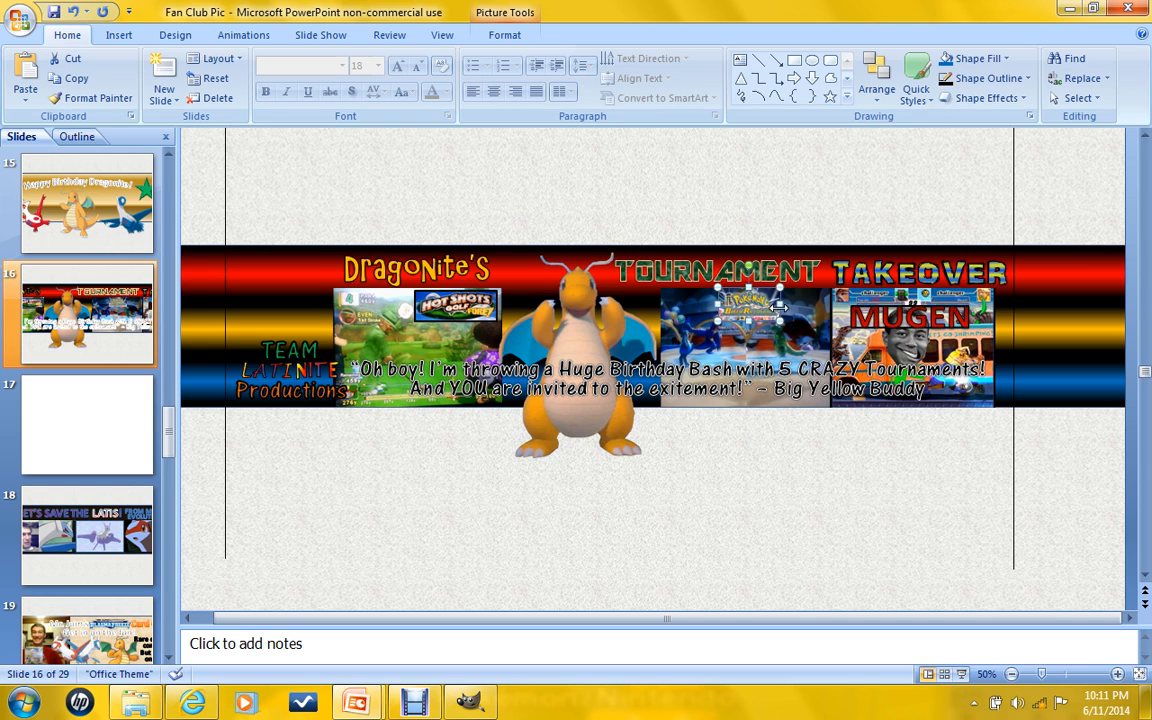
left_click_drag(742, 308, 768, 308)
left_click_drag(784, 310, 832, 313)
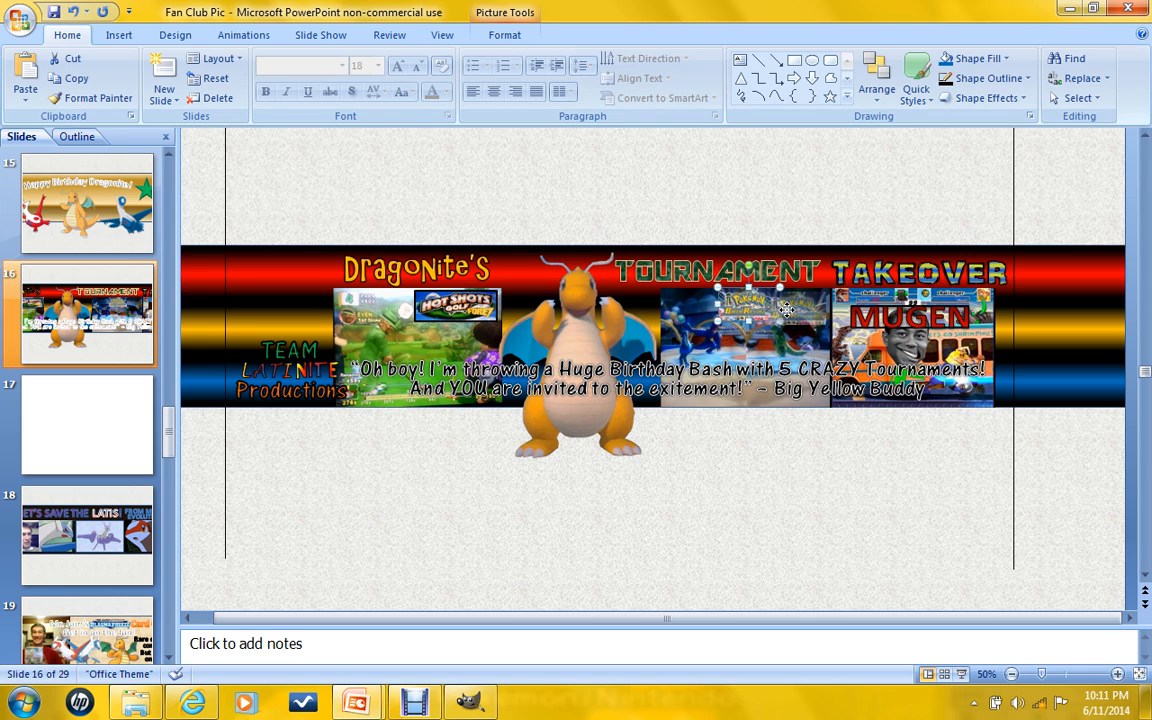
left_click(801, 453)
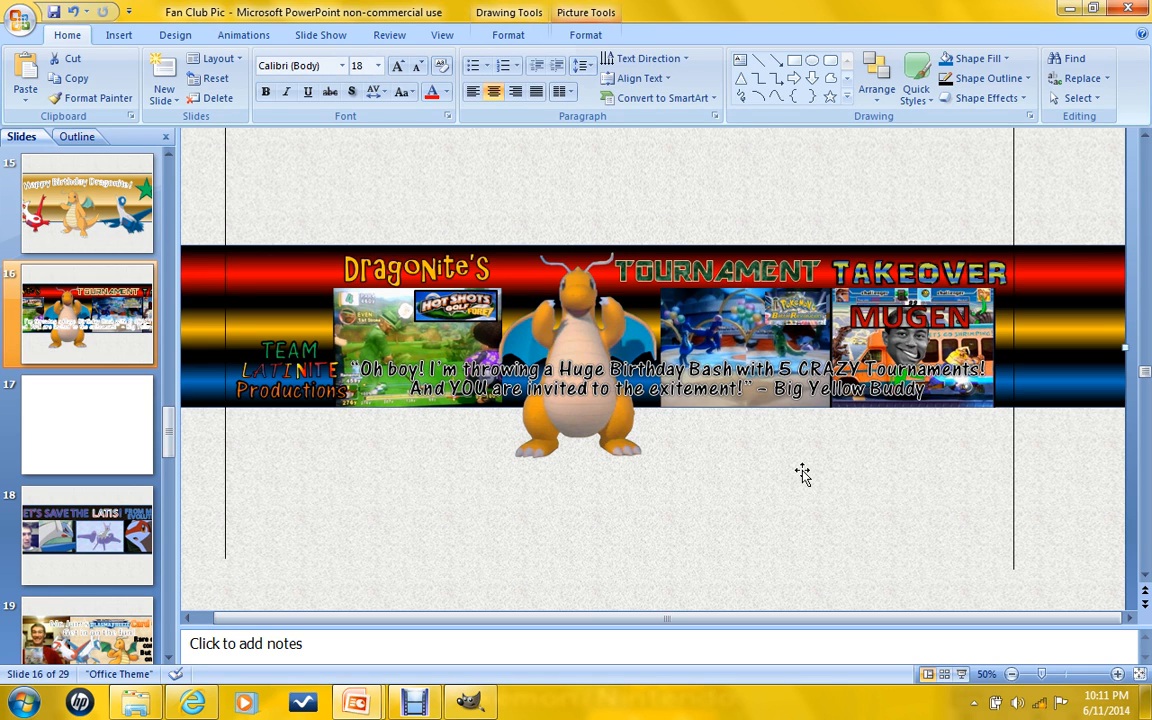
Enlarge the Pokémon logo to about 2.94 by 1.58 inches, keeping its upper-right corner in place.
left_click(800, 318)
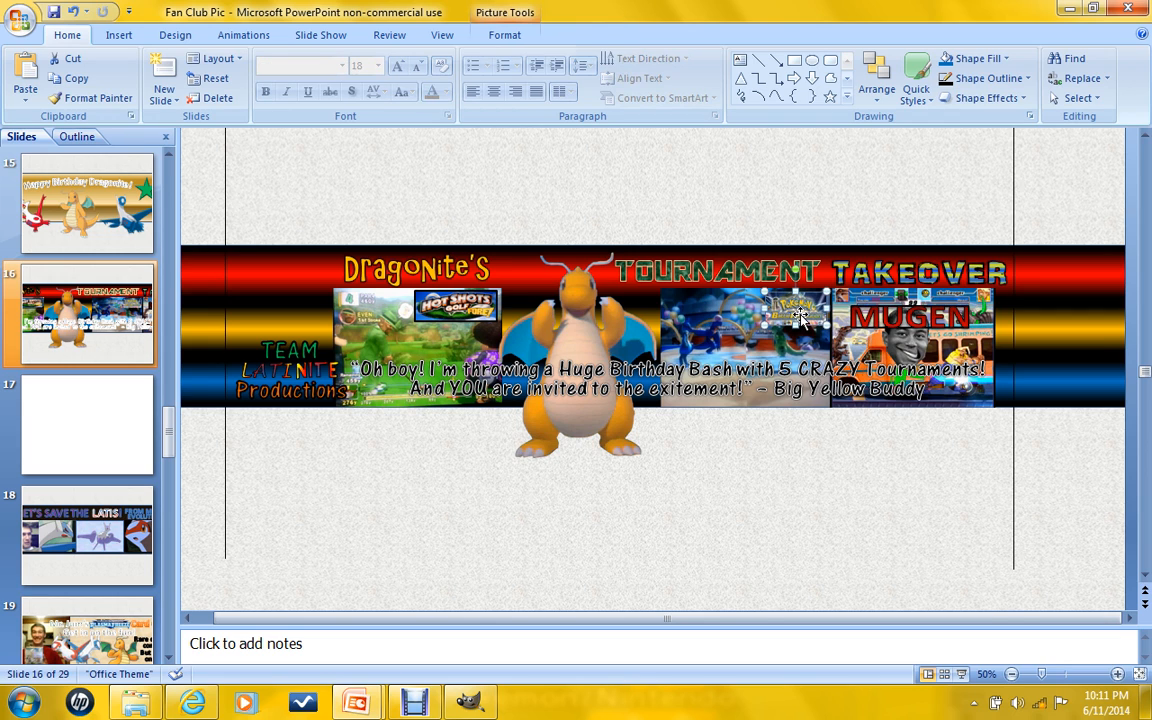
left_click_drag(746, 342, 698, 366)
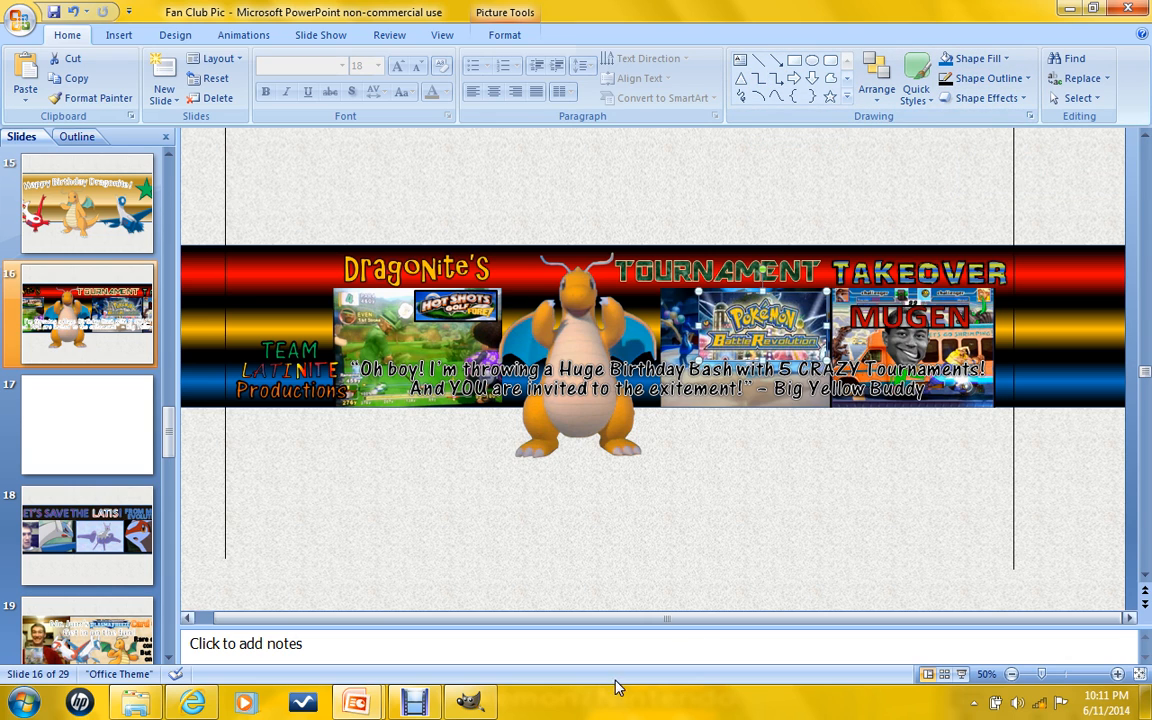
left_click(415, 703)
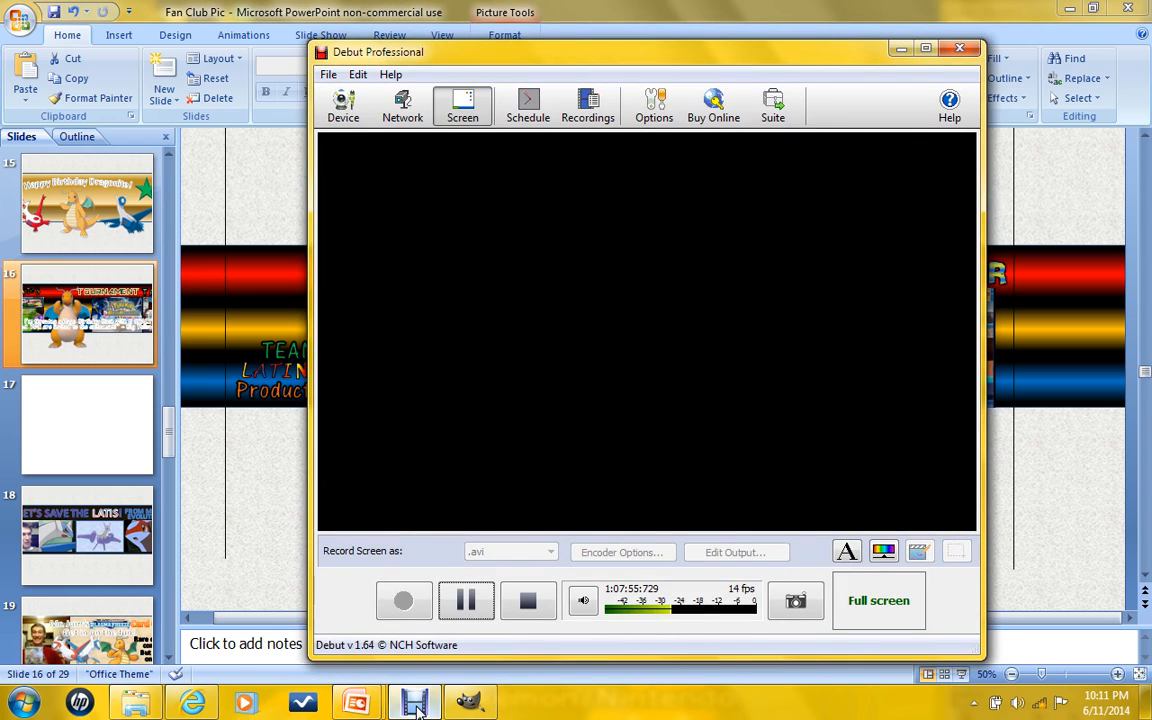
left_click(900, 50)
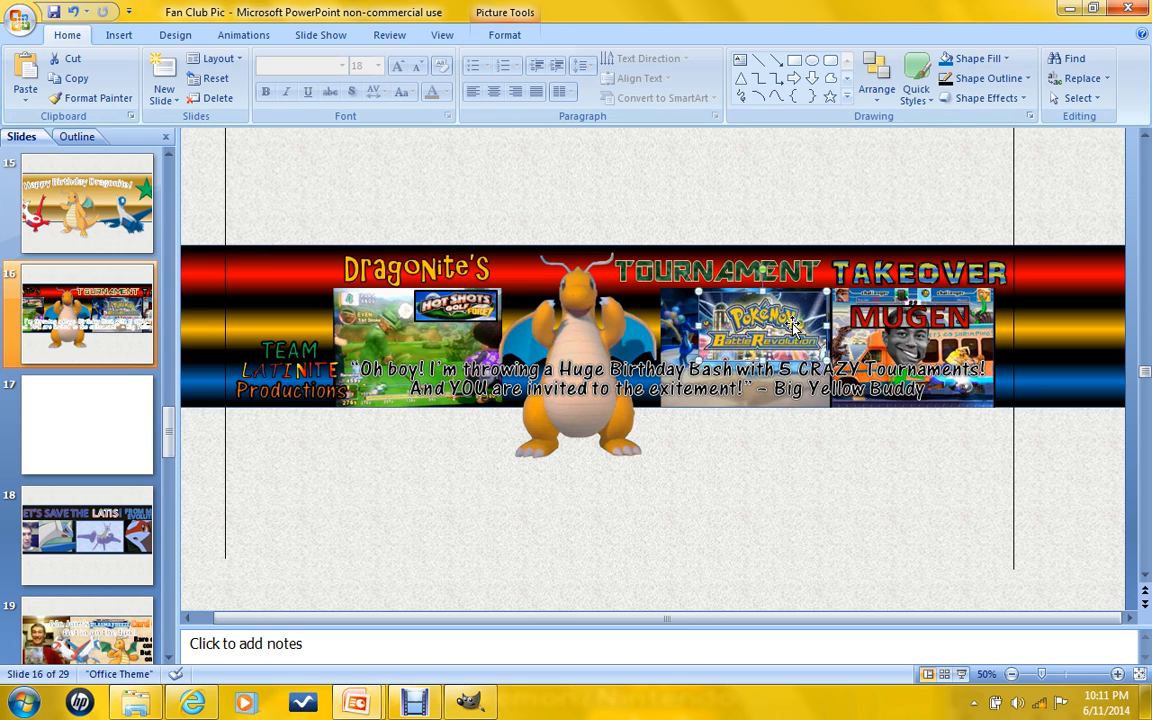
Crop all four sides of the Pokémon Battle Revolution logo, down to about 2.67 inches wide and 1.25 inches high.
left_click(507, 38)
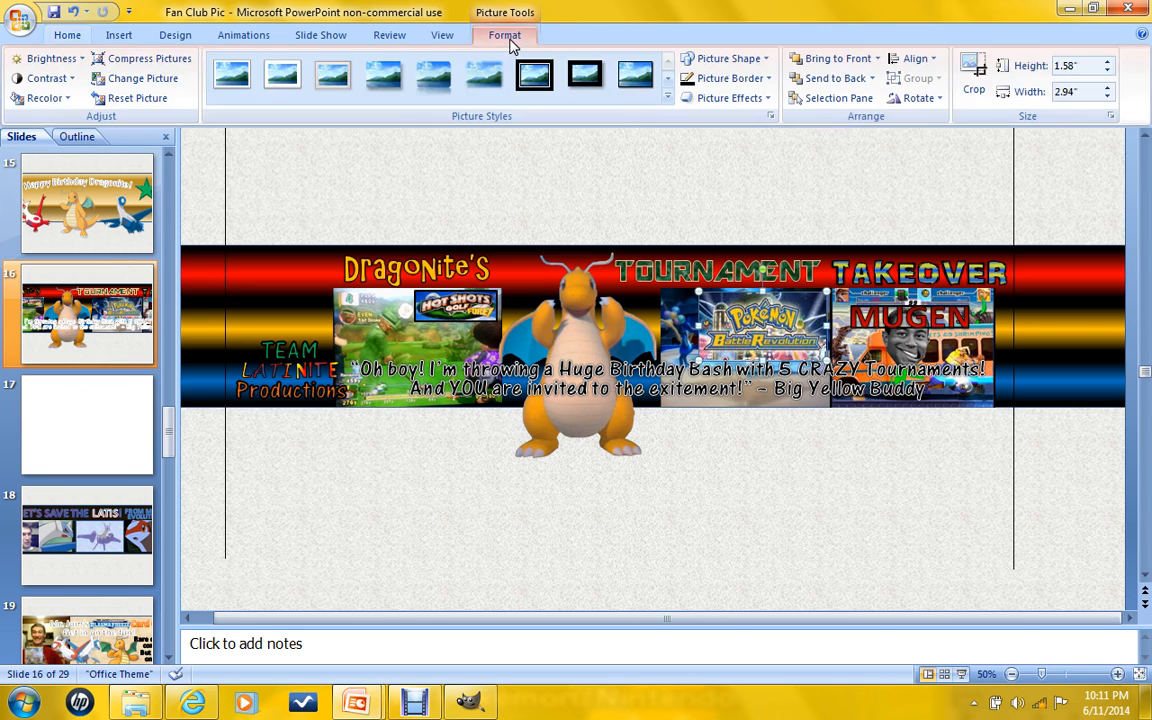
left_click(962, 92)
left_click_drag(763, 296, 762, 304)
left_click_drag(697, 333, 704, 333)
left_click_drag(825, 326, 817, 327)
left_click_drag(762, 359, 762, 337)
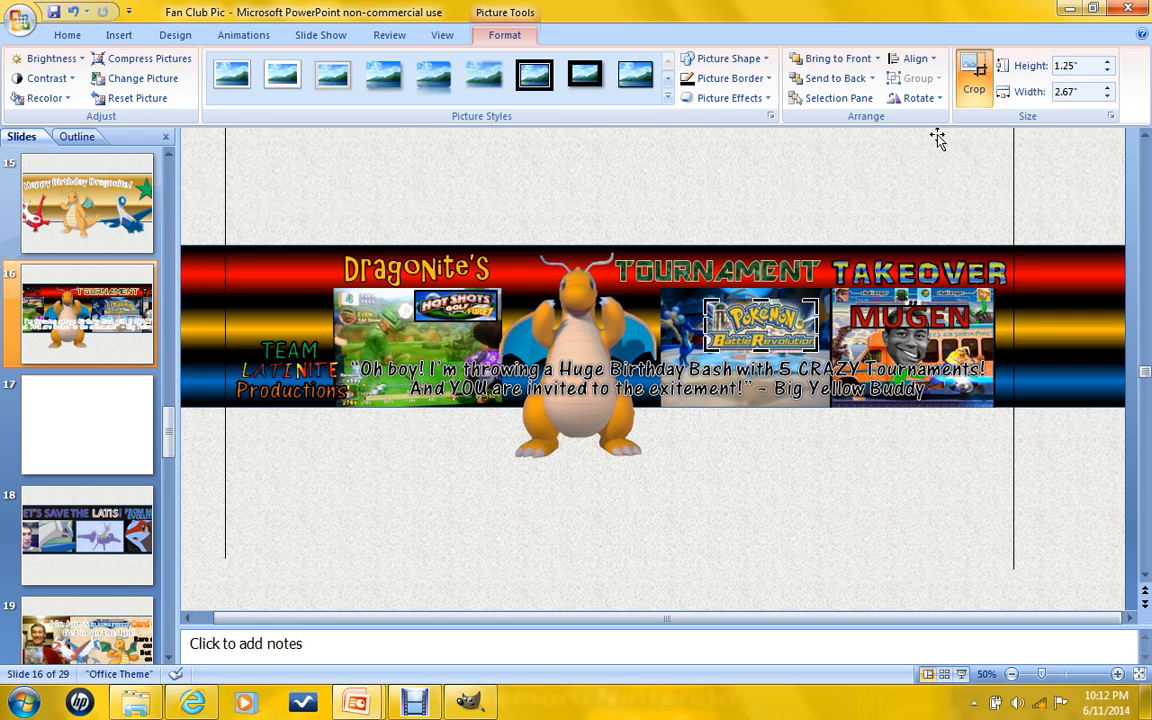
left_click(975, 88)
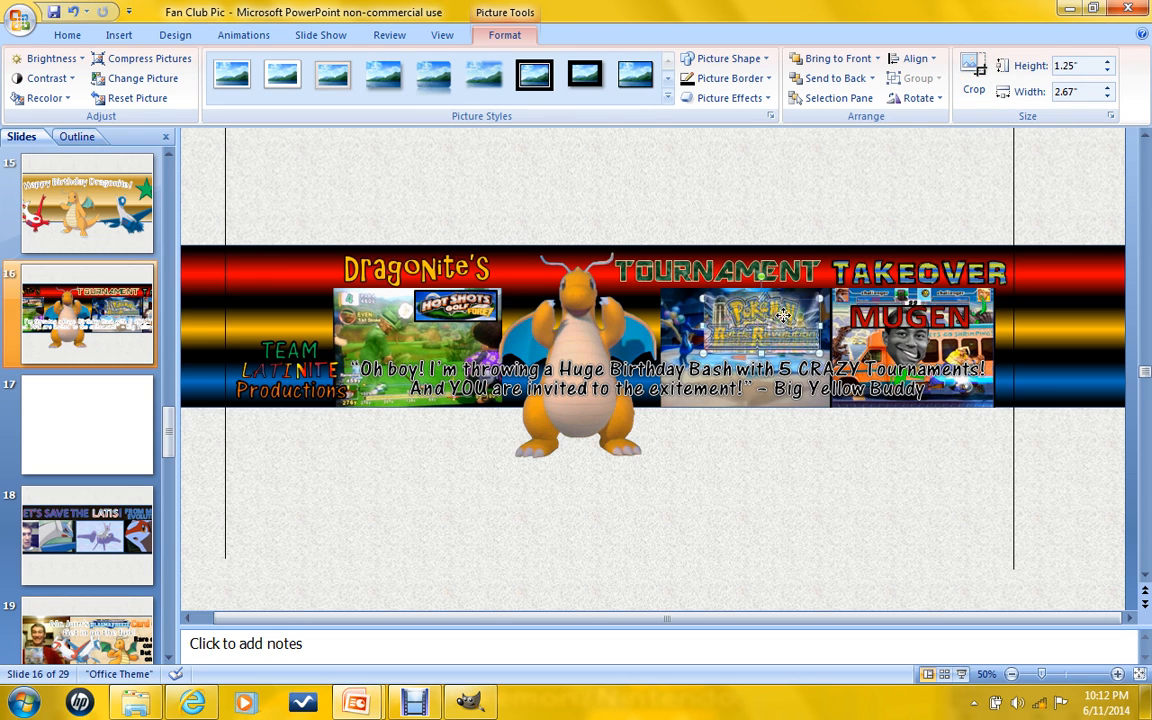
Give the Pokémon Battle Revolution logo a black picture border with a weight of 3 pt.
left_click(693, 79)
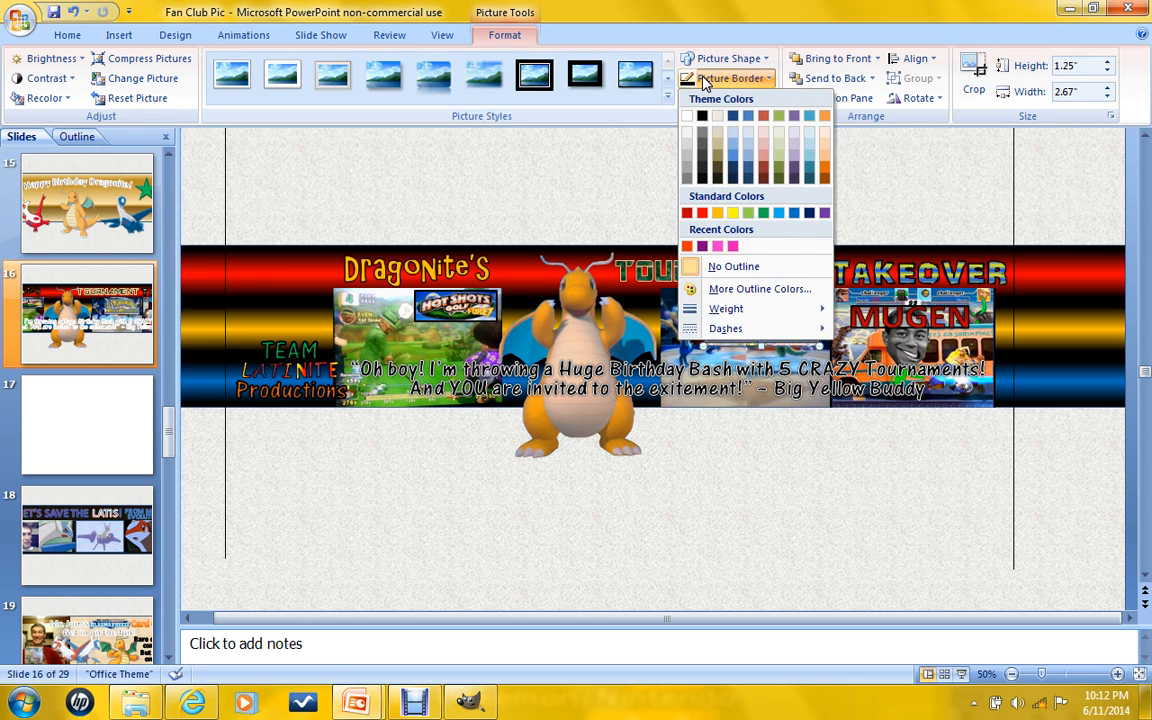
left_click(702, 116)
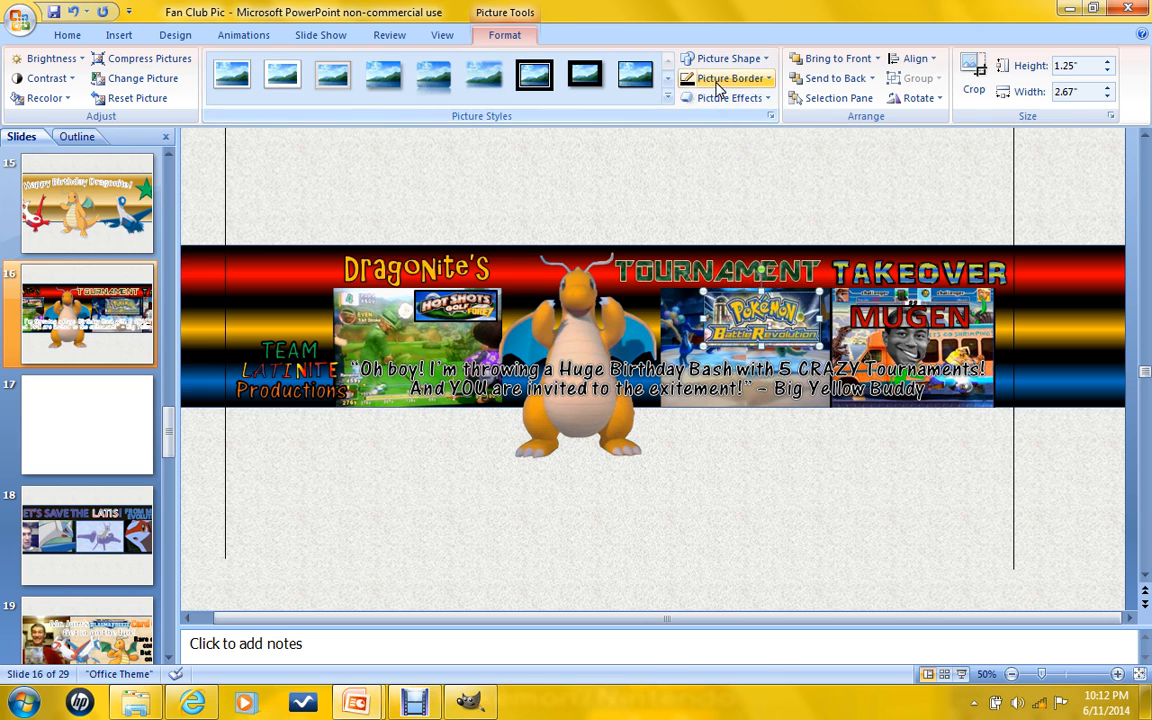
left_click(728, 79)
mouse_move(762, 312)
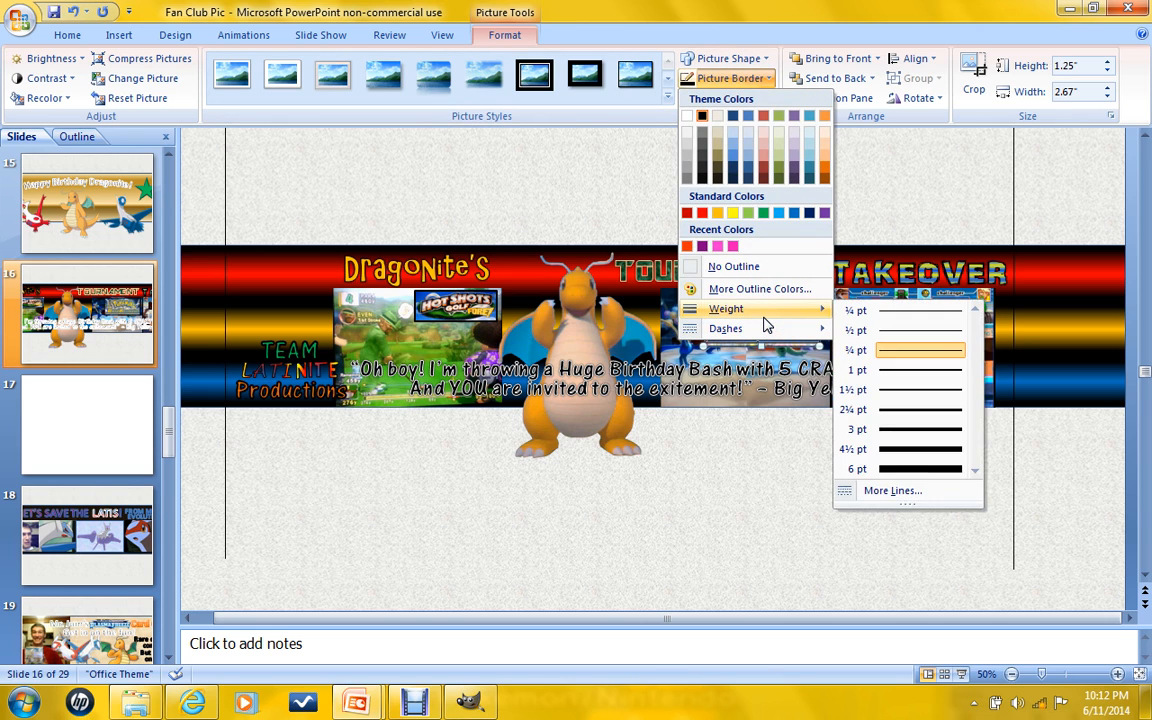
left_click(866, 394)
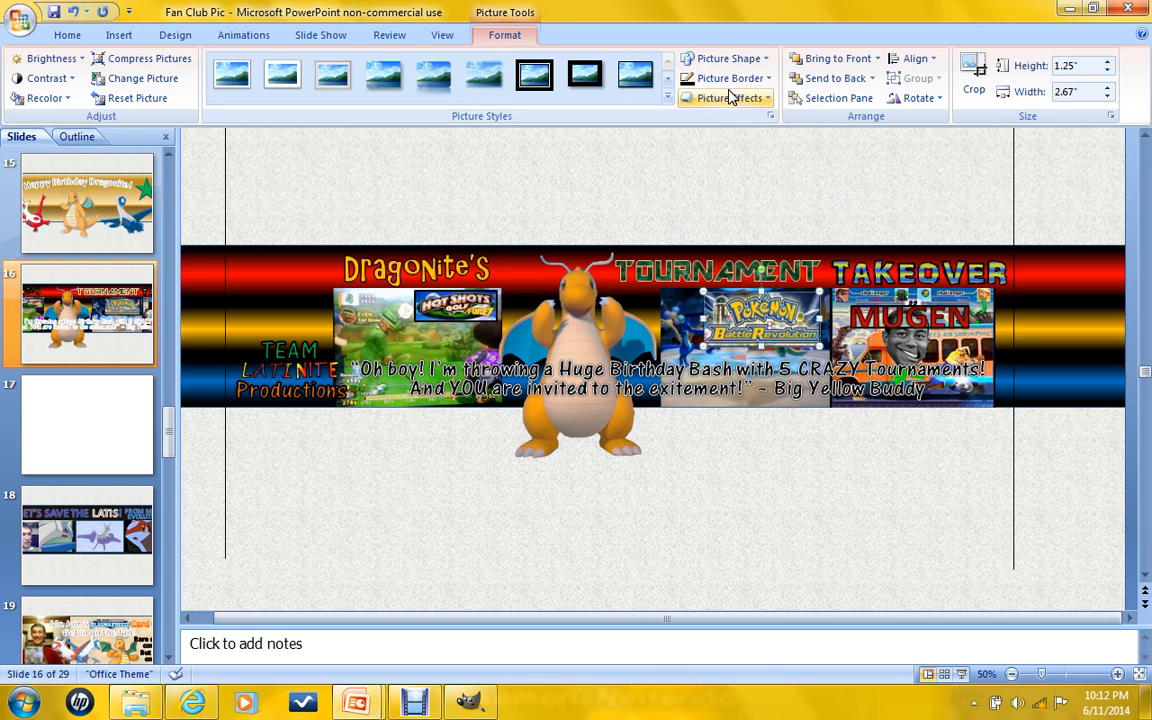
left_click(729, 82)
mouse_move(760, 309)
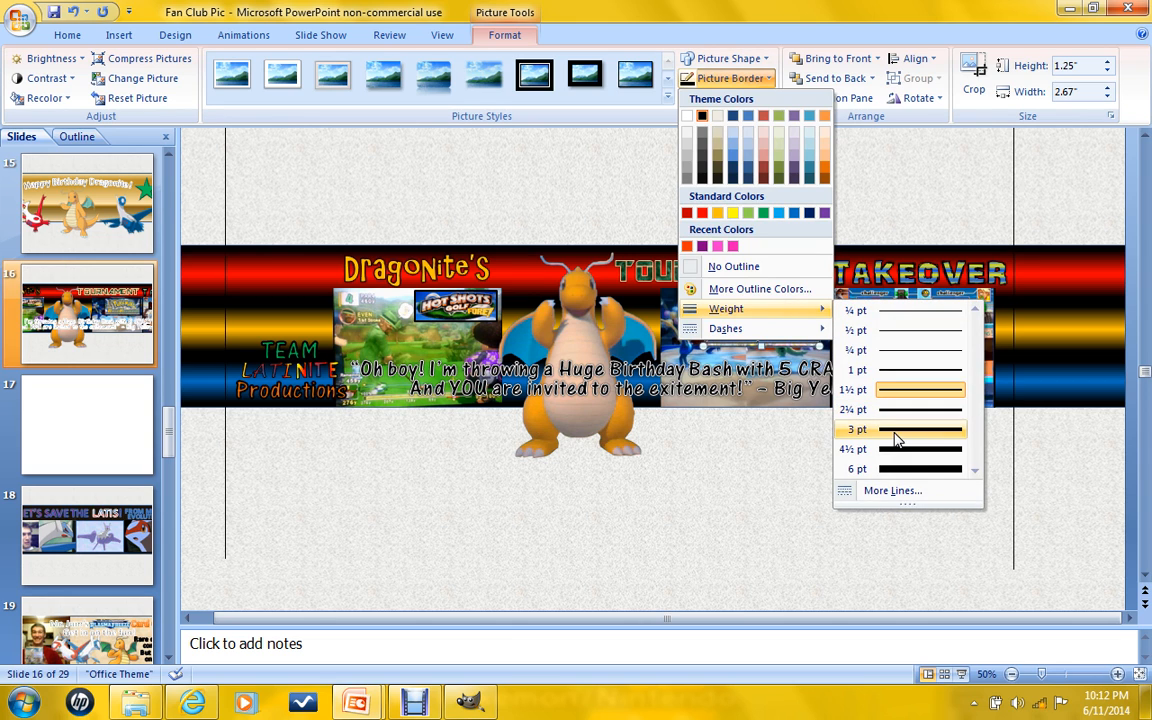
left_click(895, 433)
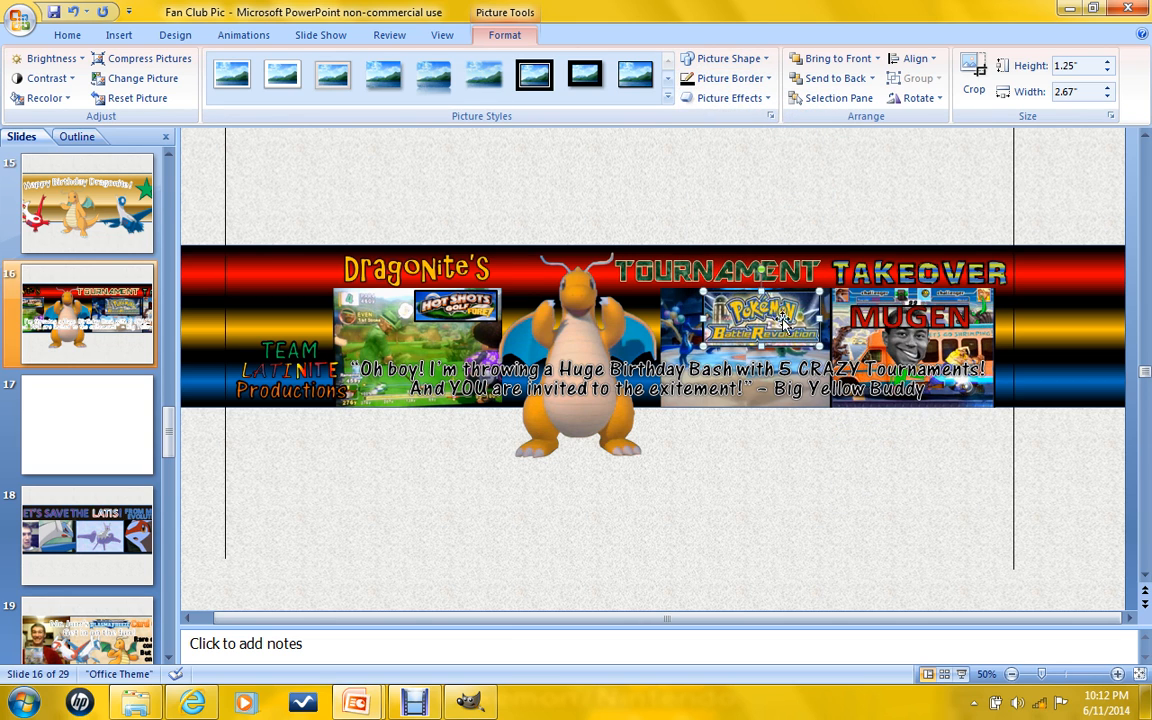
Shrink the Pokémon Battle Revolution logo to 1.58 by 0.74 inches in the battle screenshot's upper-right corner and raise the screenshot's top edge slightly.
left_click_drag(820, 292, 803, 313)
left_click(824, 217)
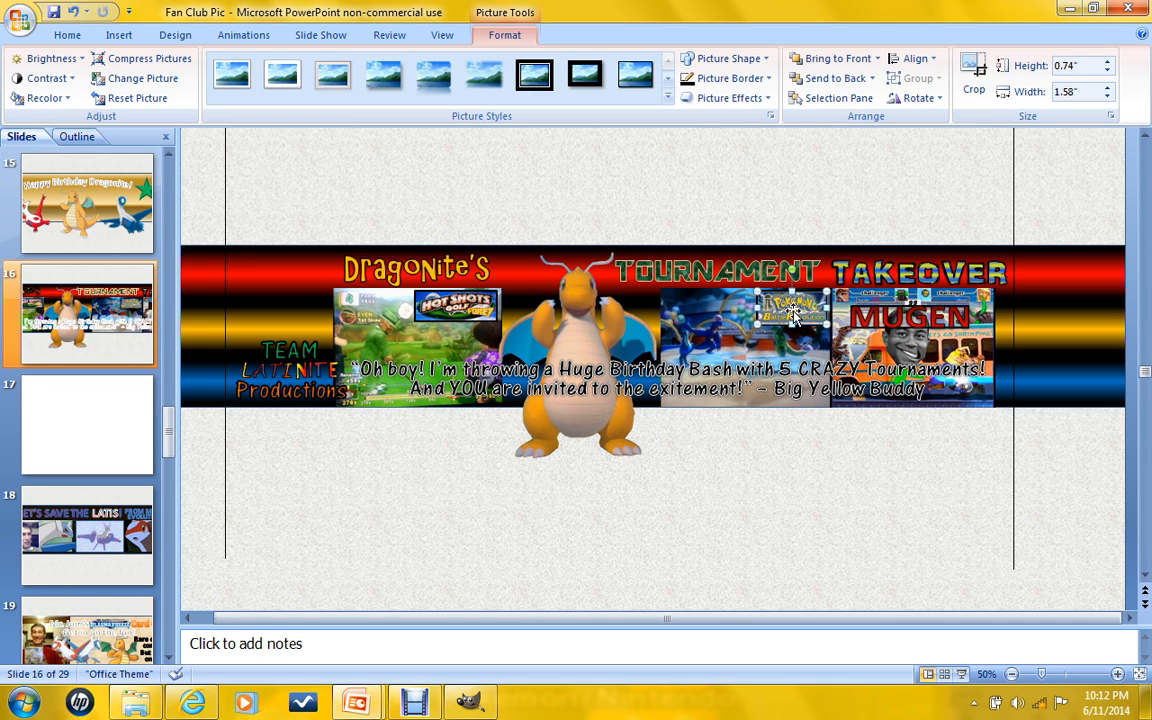
left_click(733, 309)
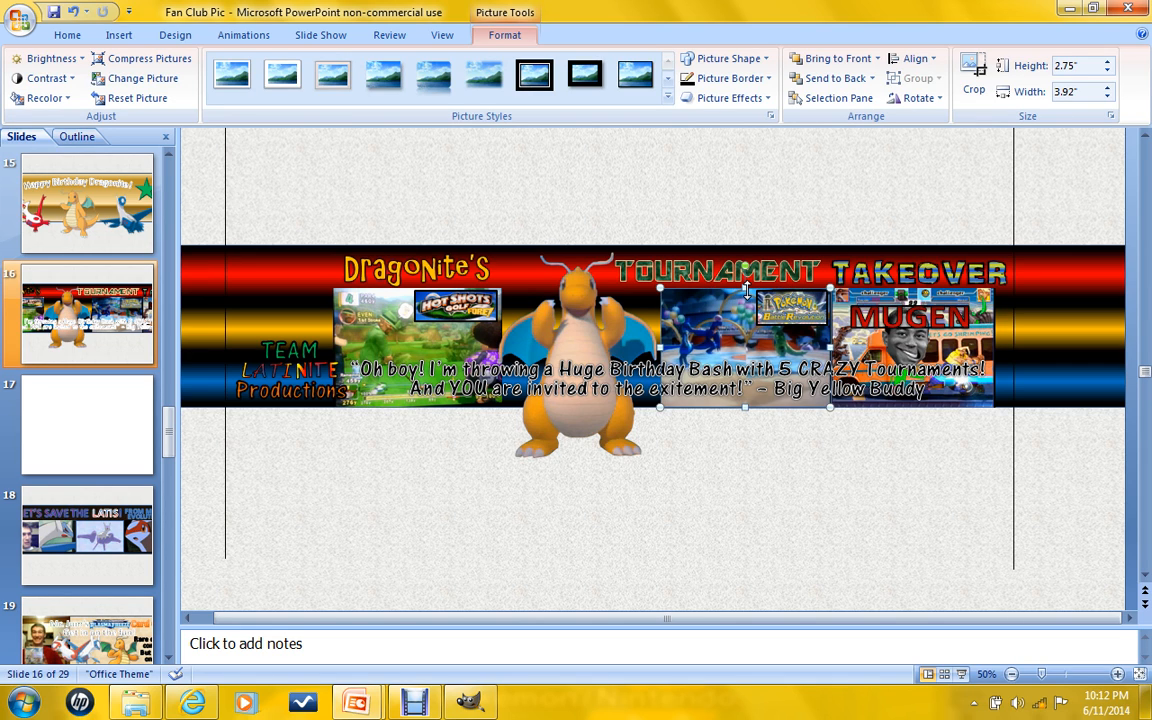
left_click_drag(745, 290, 745, 286)
Nudge the TAKEOVER title up slightly above the MUGEN picture.
left_click(899, 280)
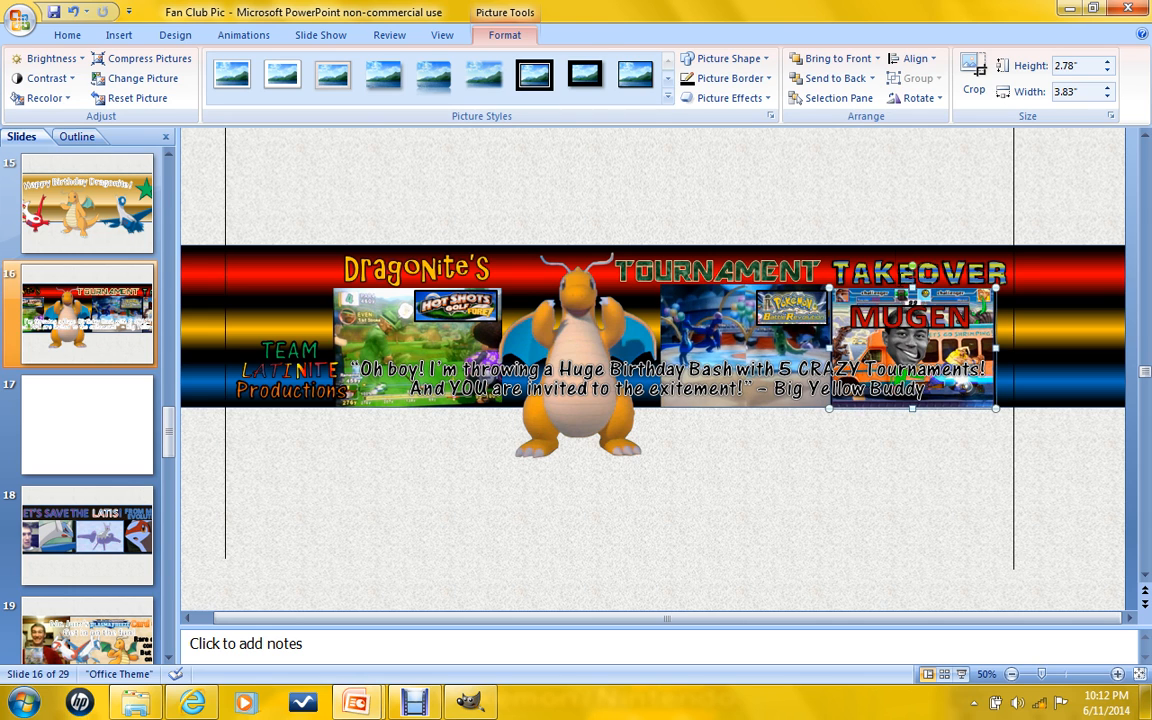
left_click(900, 277)
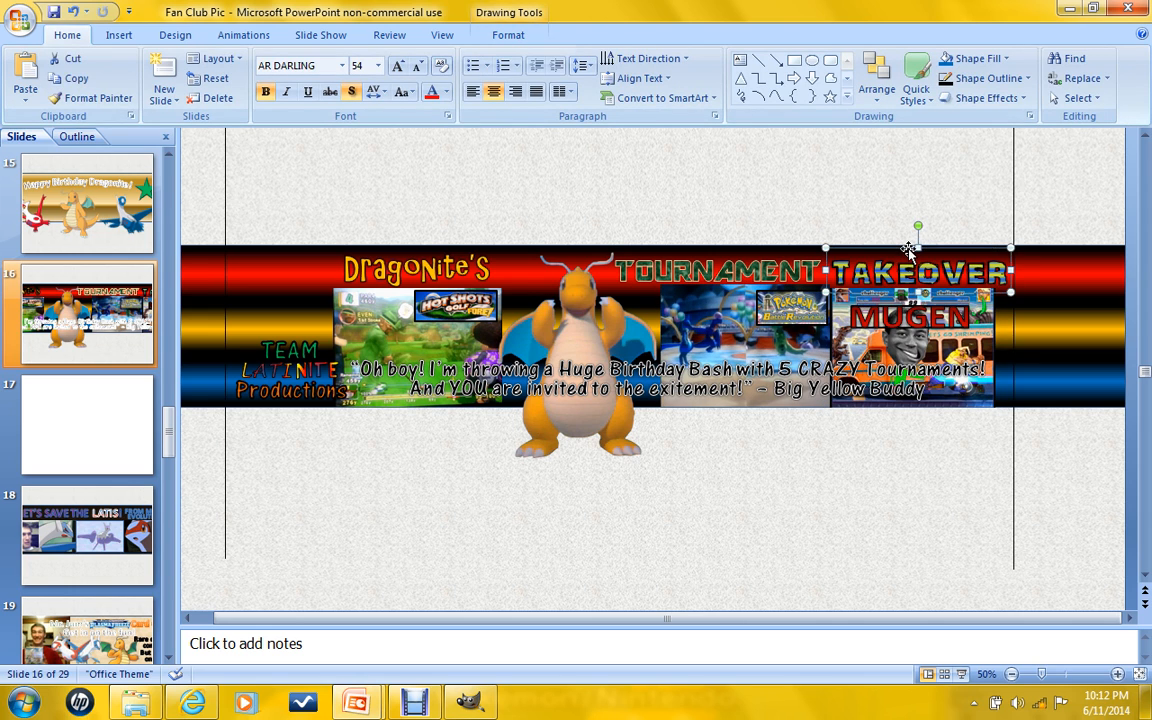
key("Up")
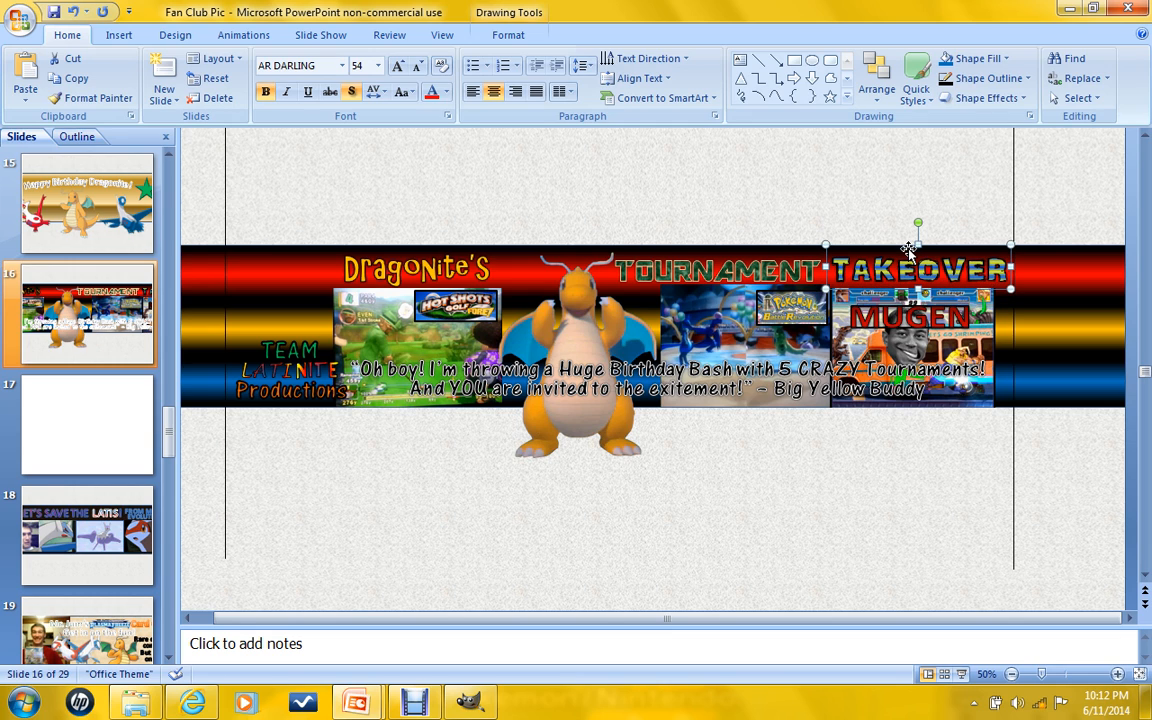
Stretch the MUGEN picture's top edge up slightly and shift its MUGEN label a little higher.
left_click(913, 290)
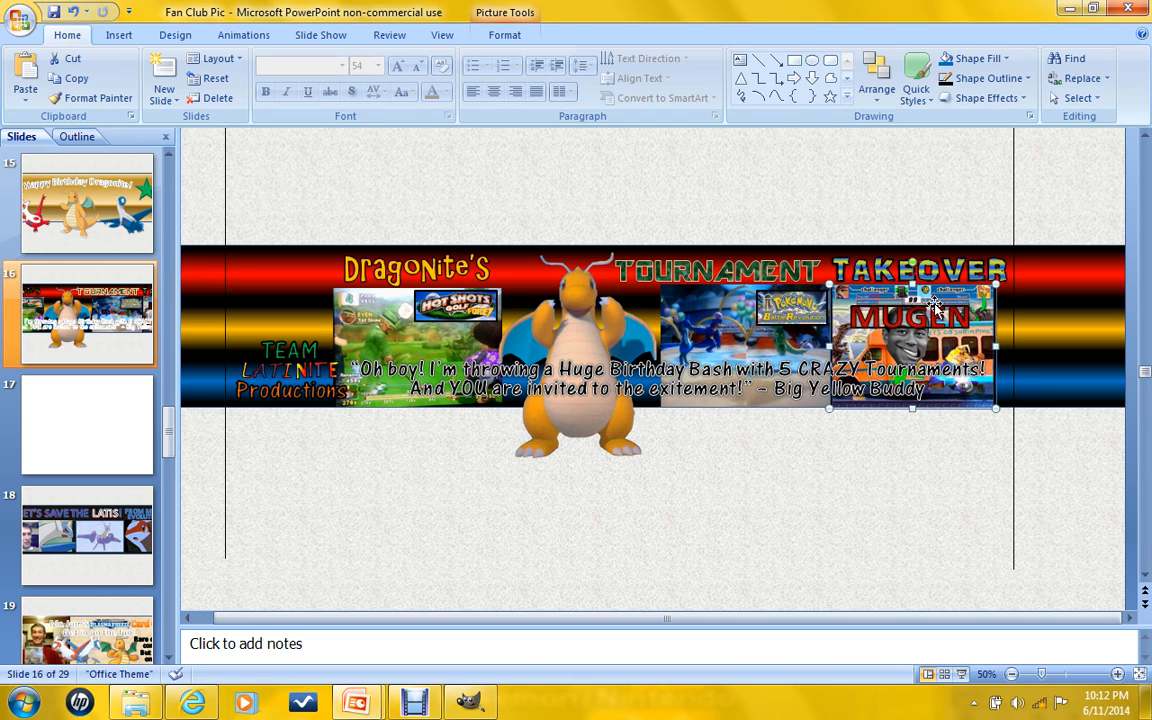
left_click(912, 302)
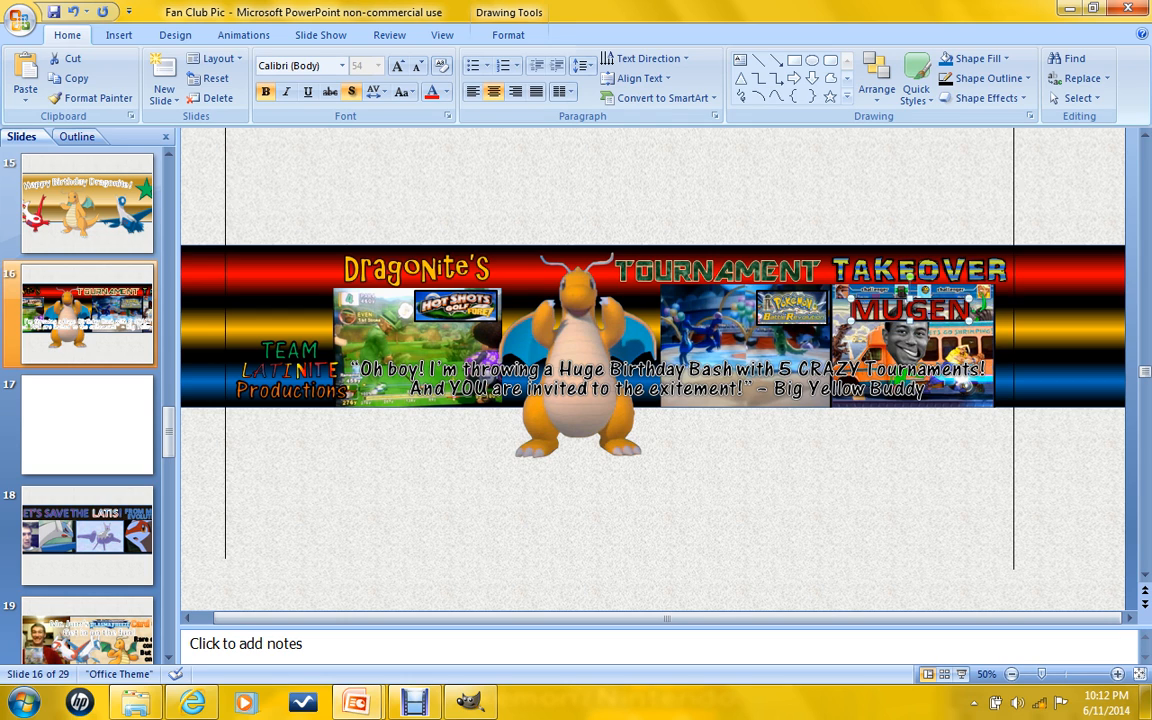
key("Down")
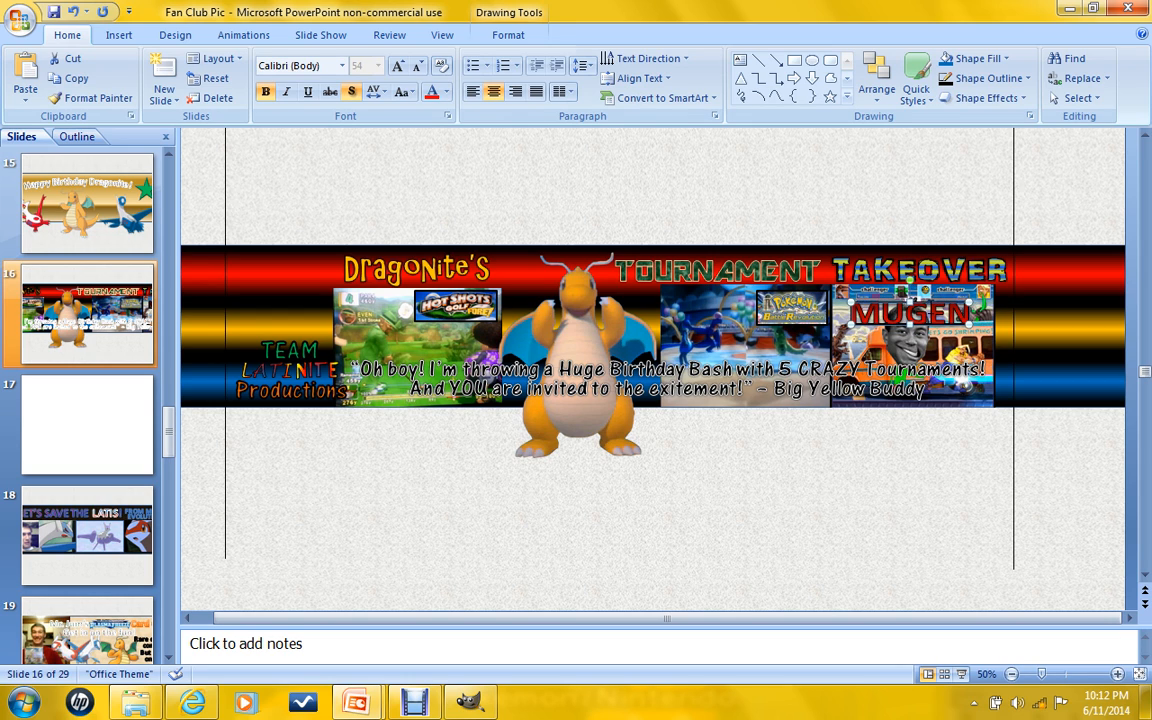
Move the Pokémon Battle Revolution logo to the horizontal center along the battle screenshot's top edge.
left_click(790, 313)
left_click_drag(791, 315, 744, 304)
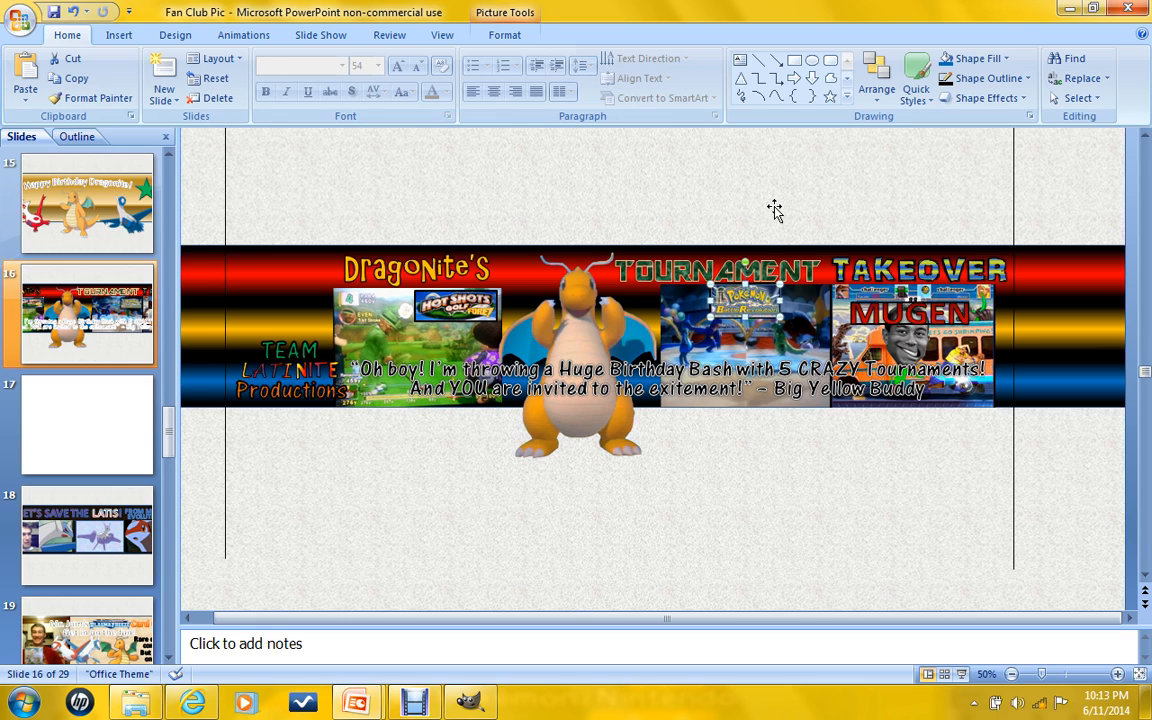
left_click(775, 210)
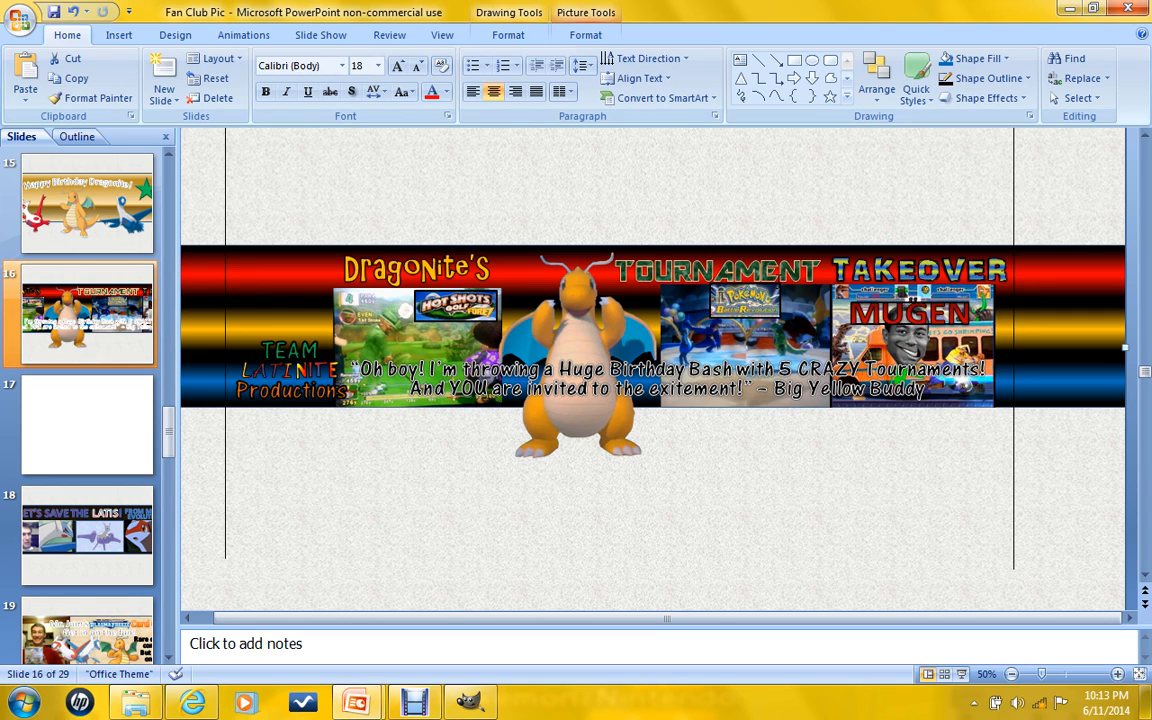
left_click(765, 298)
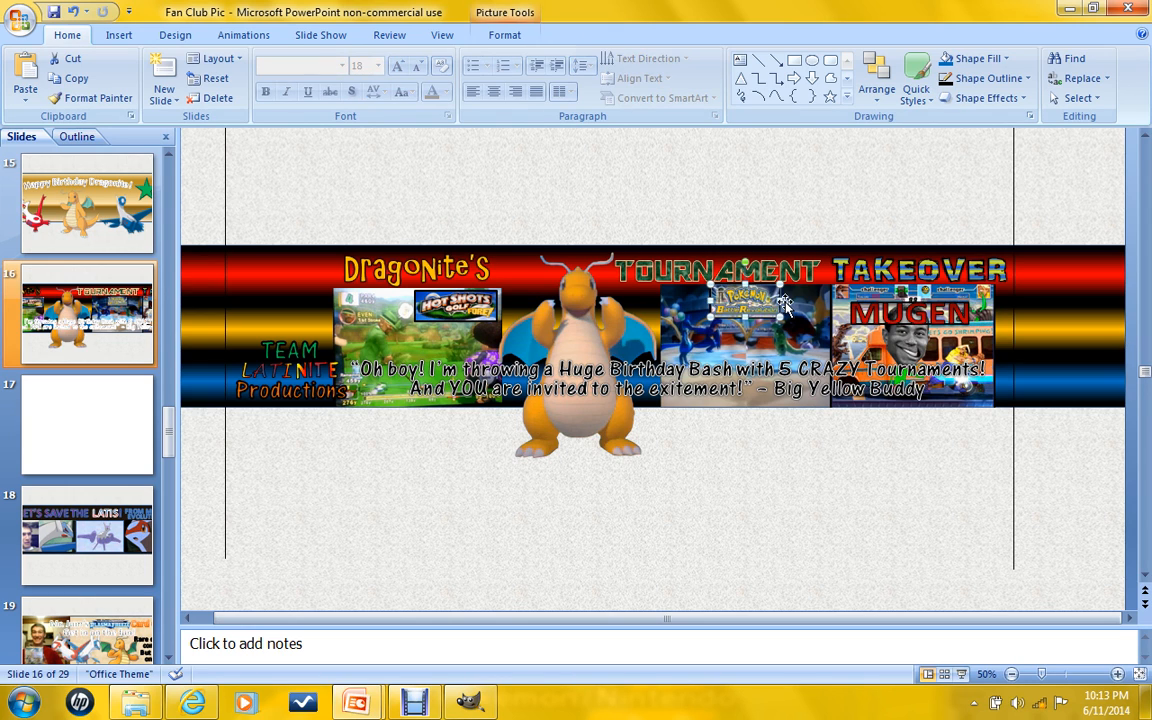
left_click(800, 210)
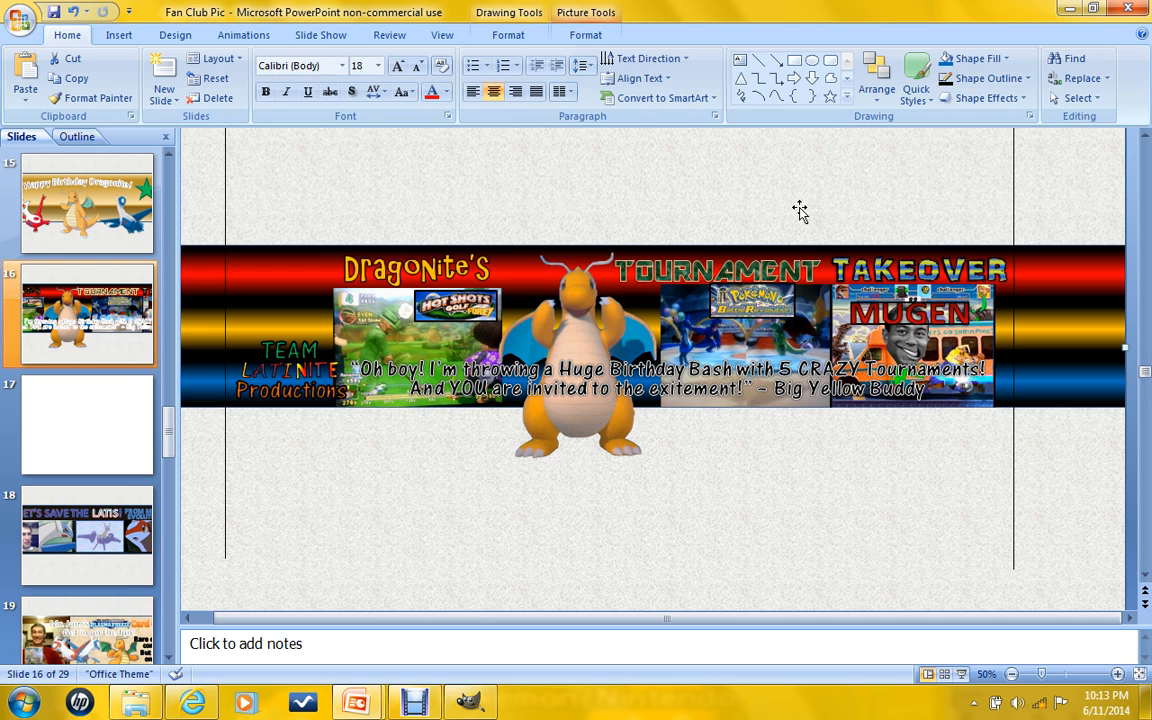
scroll(801, 231, "down", 2)
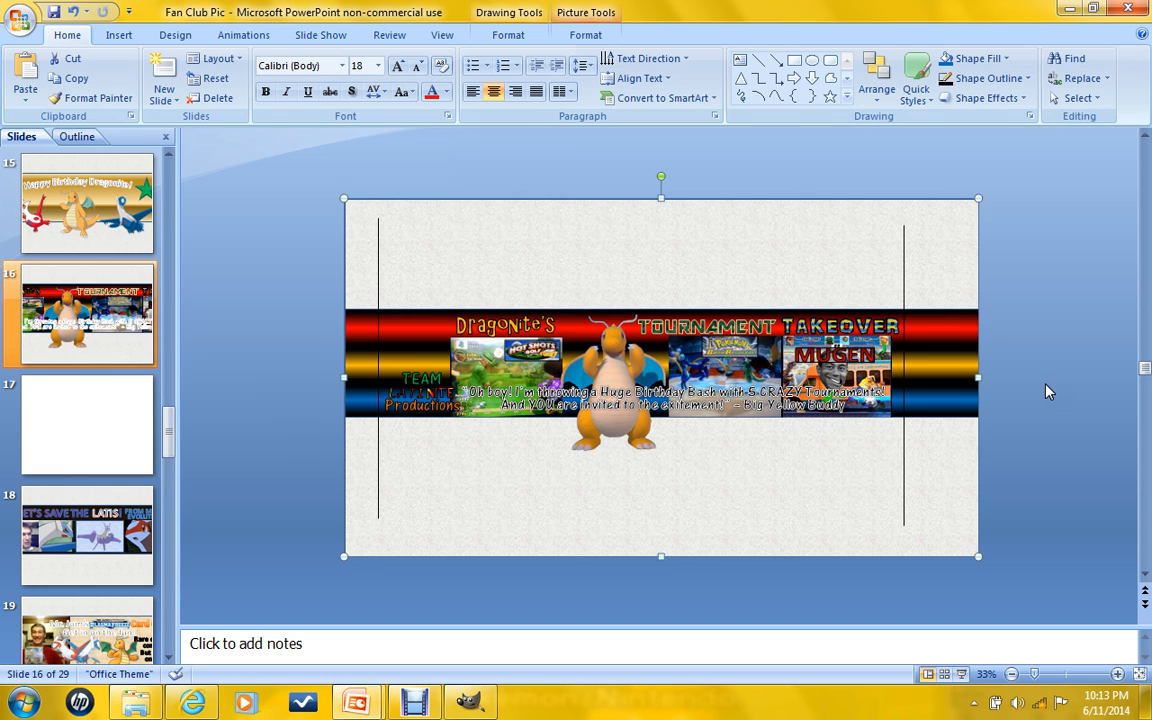
scroll(1047, 392, "up", 2)
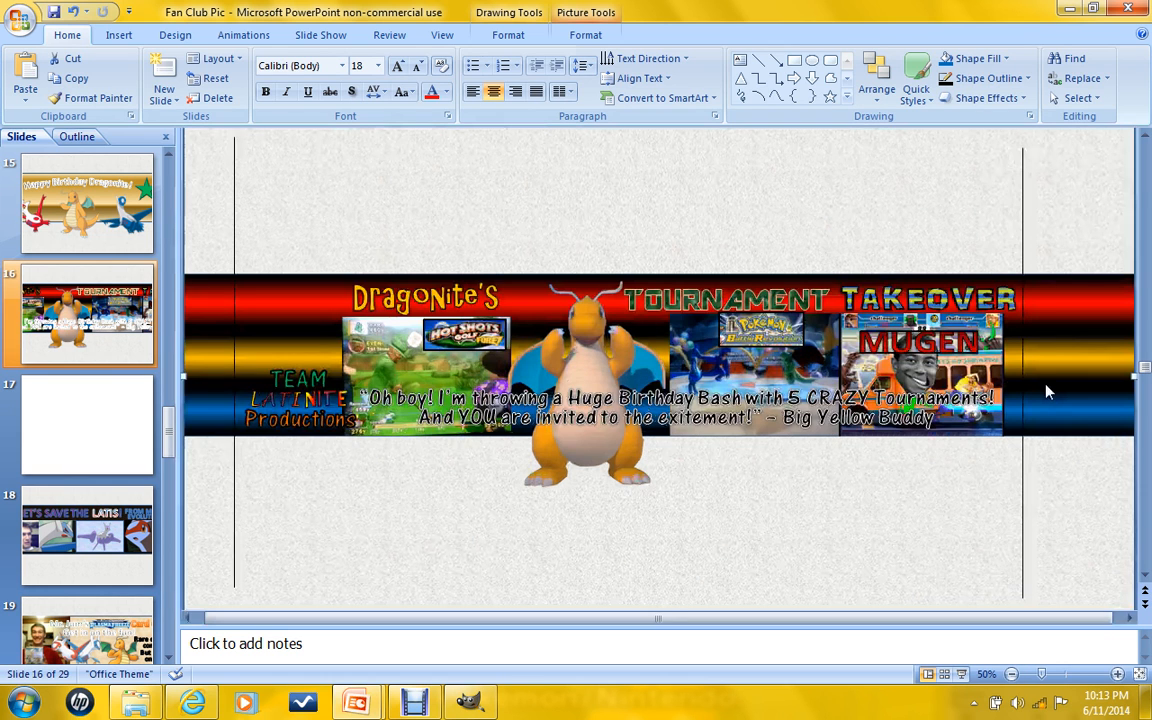
scroll(789, 395, "down", 2)
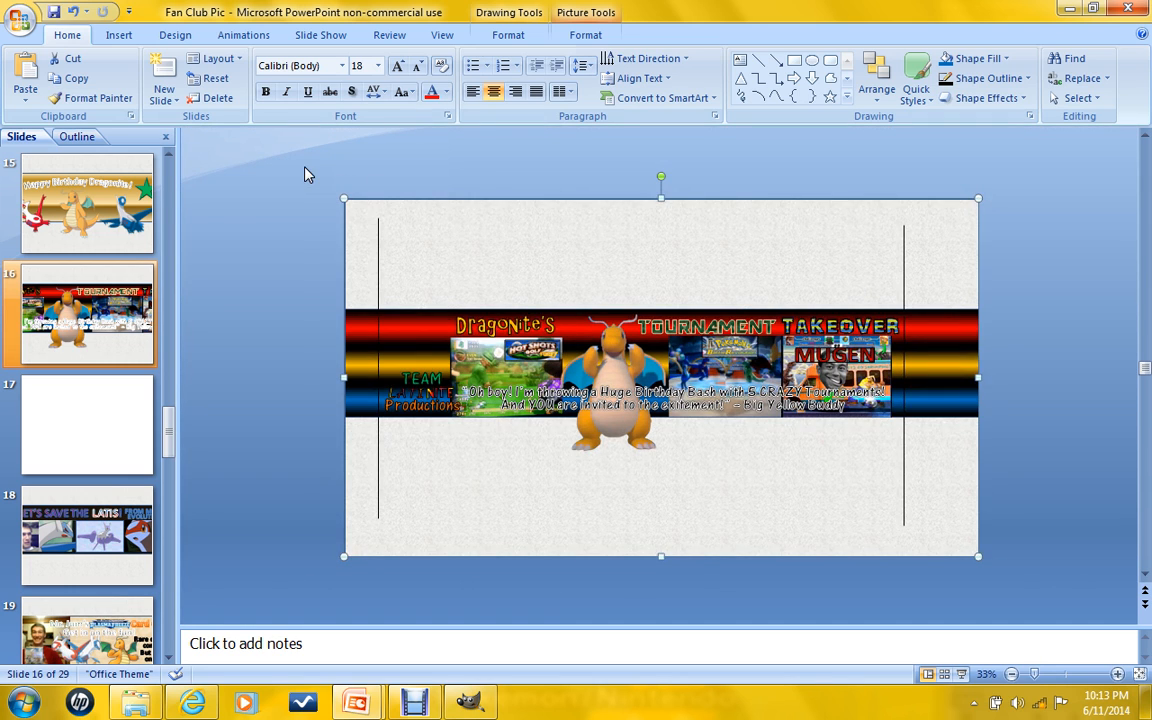
mouse_move(302, 166)
left_mouse_down()
mouse_move(1123, 643)
mouse_move(1118, 630)
left_mouse_up()
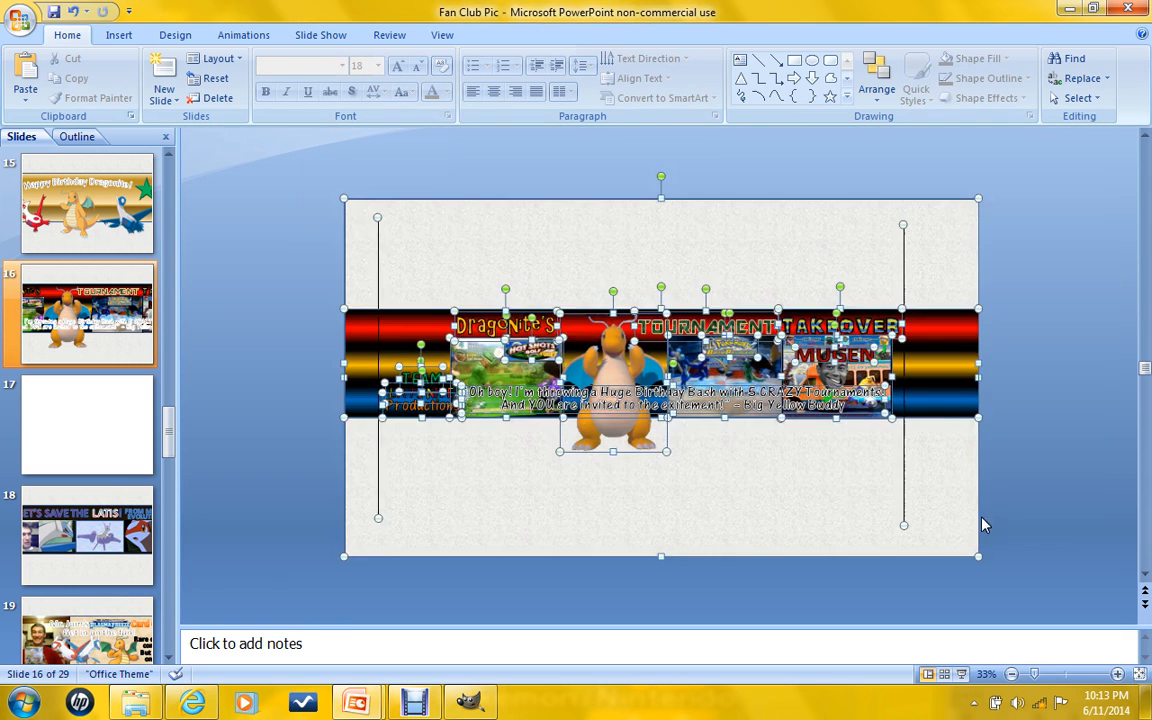
right_click(743, 270)
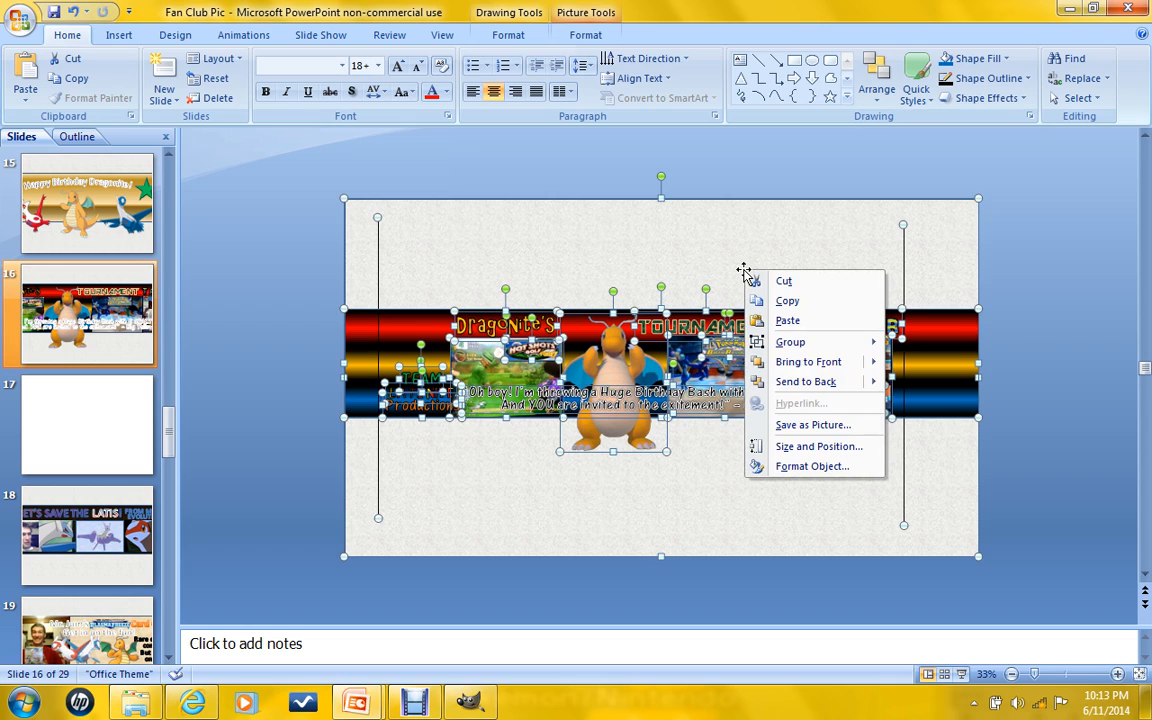
mouse_move(830, 342)
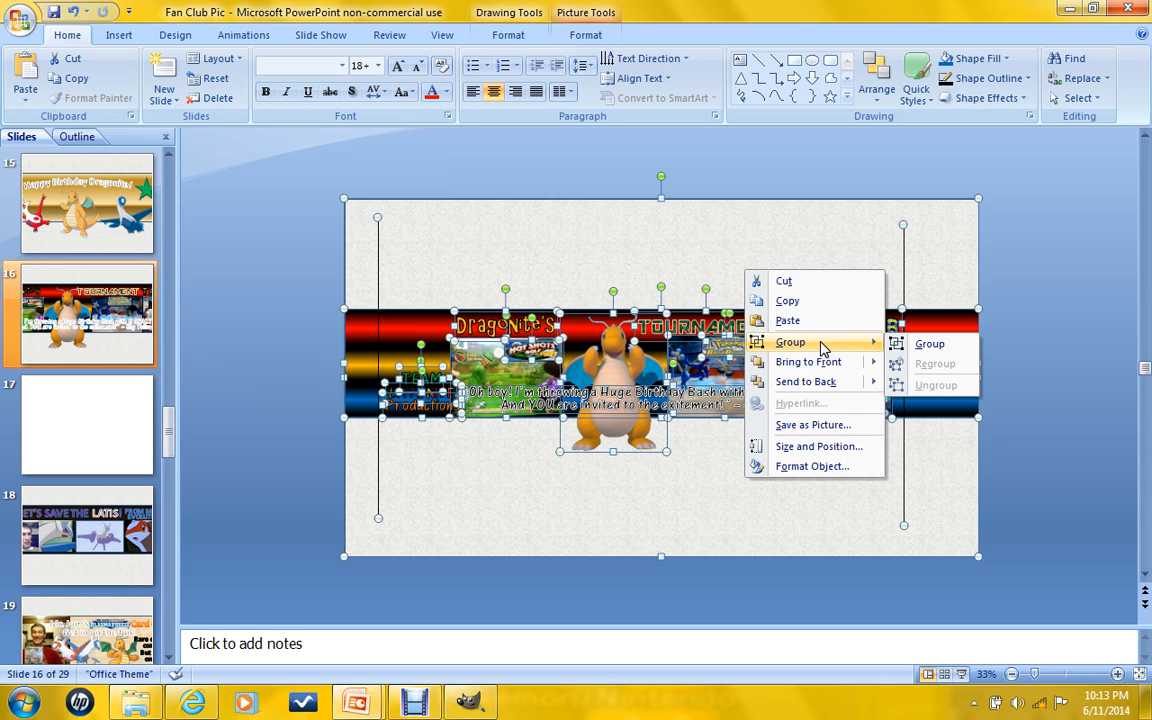
left_click(945, 353)
left_click(941, 265)
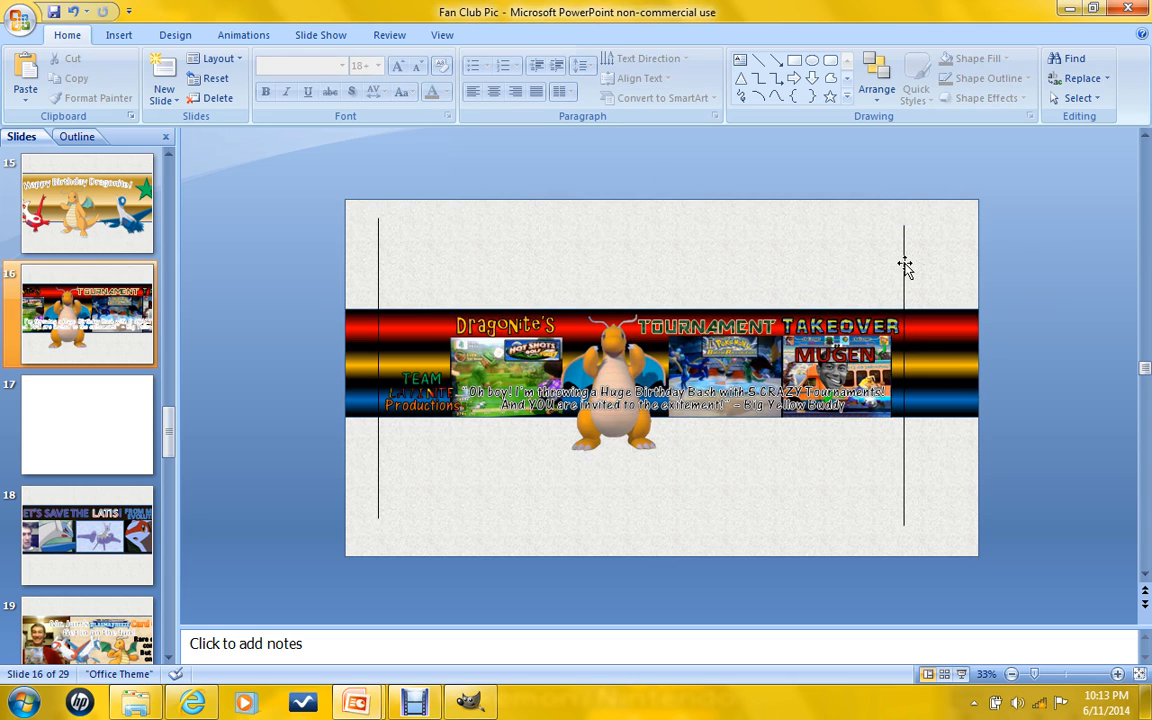
Delete the two vertical guide lines at either side of the banner.
left_click(905, 266)
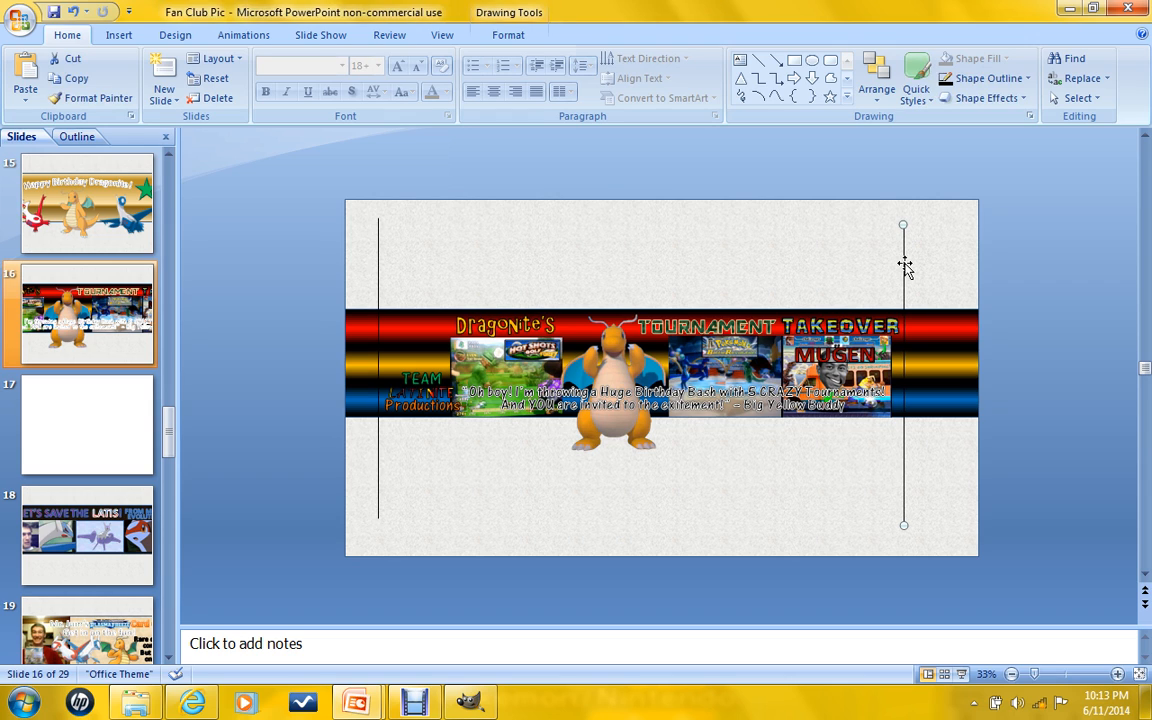
key("Delete")
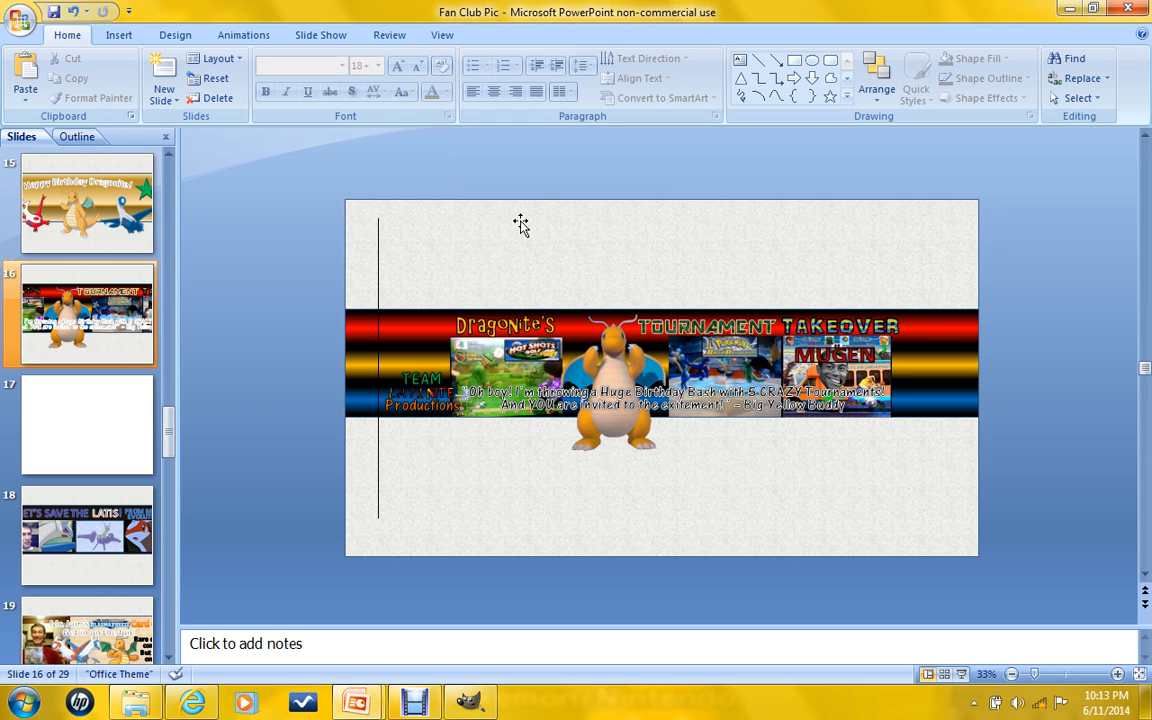
left_click(379, 251)
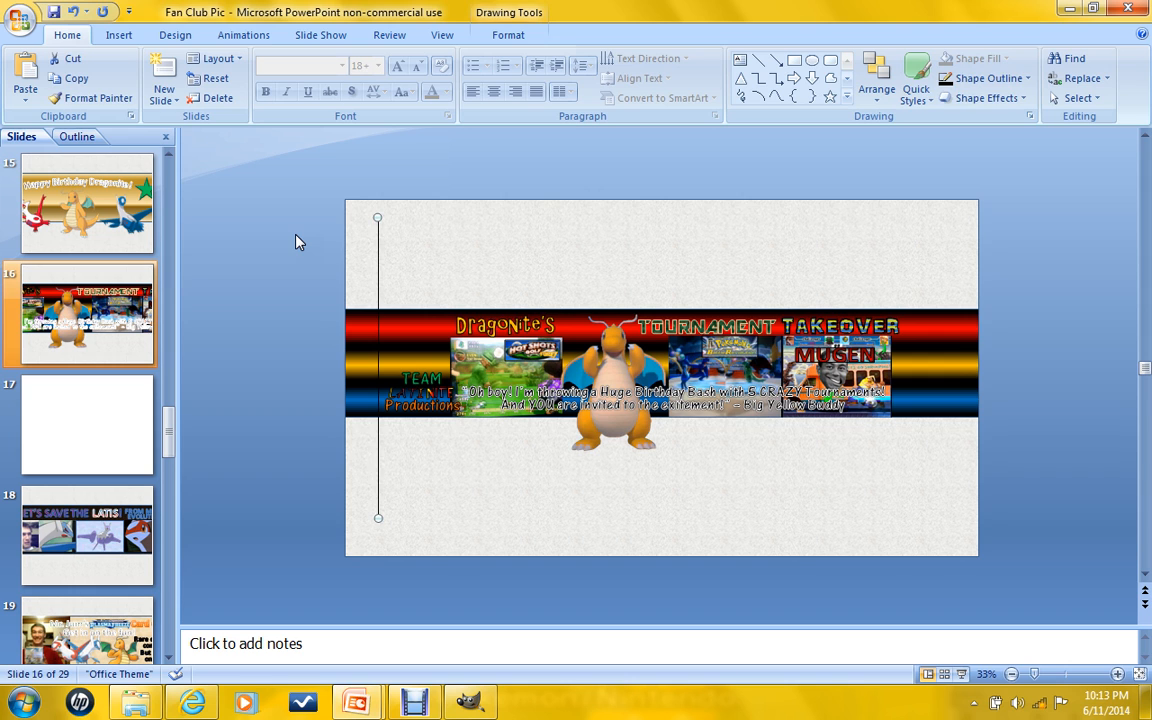
key("Delete")
Group all the objects on the slide, including the background and banner, into a single object.
mouse_move(293, 160)
left_mouse_down()
mouse_move(1026, 650)
mouse_move(1097, 671)
left_mouse_up()
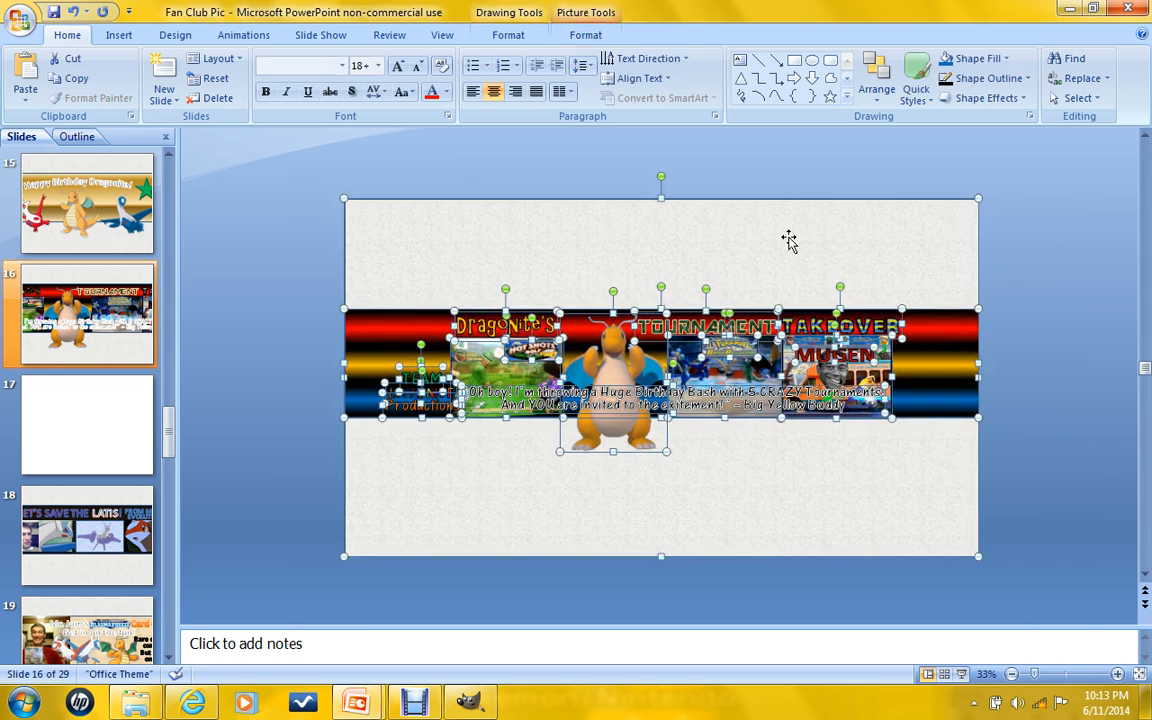
right_click(789, 239)
mouse_move(856, 309)
left_click(955, 315)
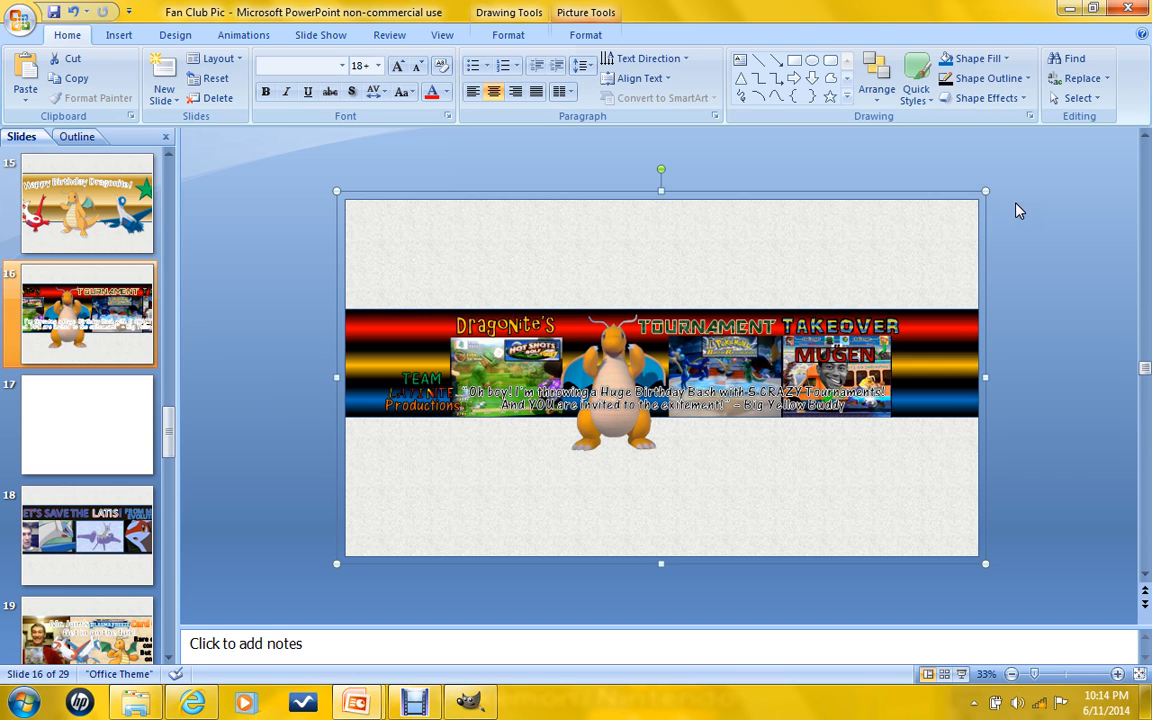
Run the spelling check on the presentation and close it without making a correction.
key("F7")
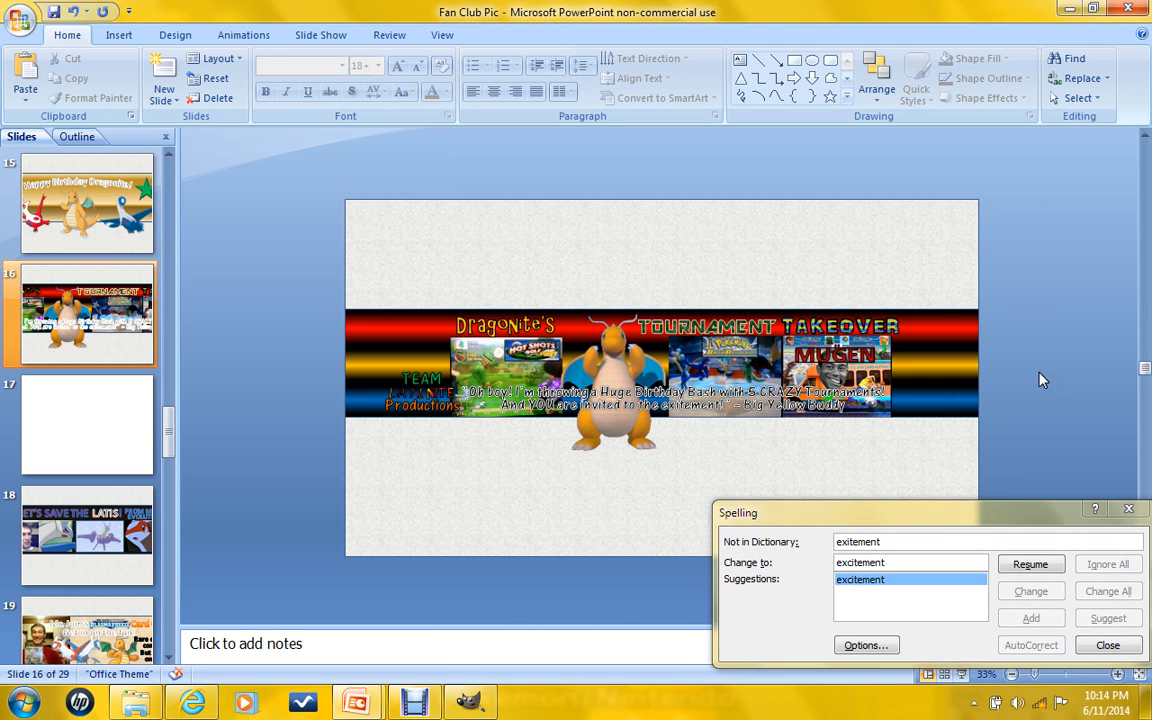
left_click(1128, 509)
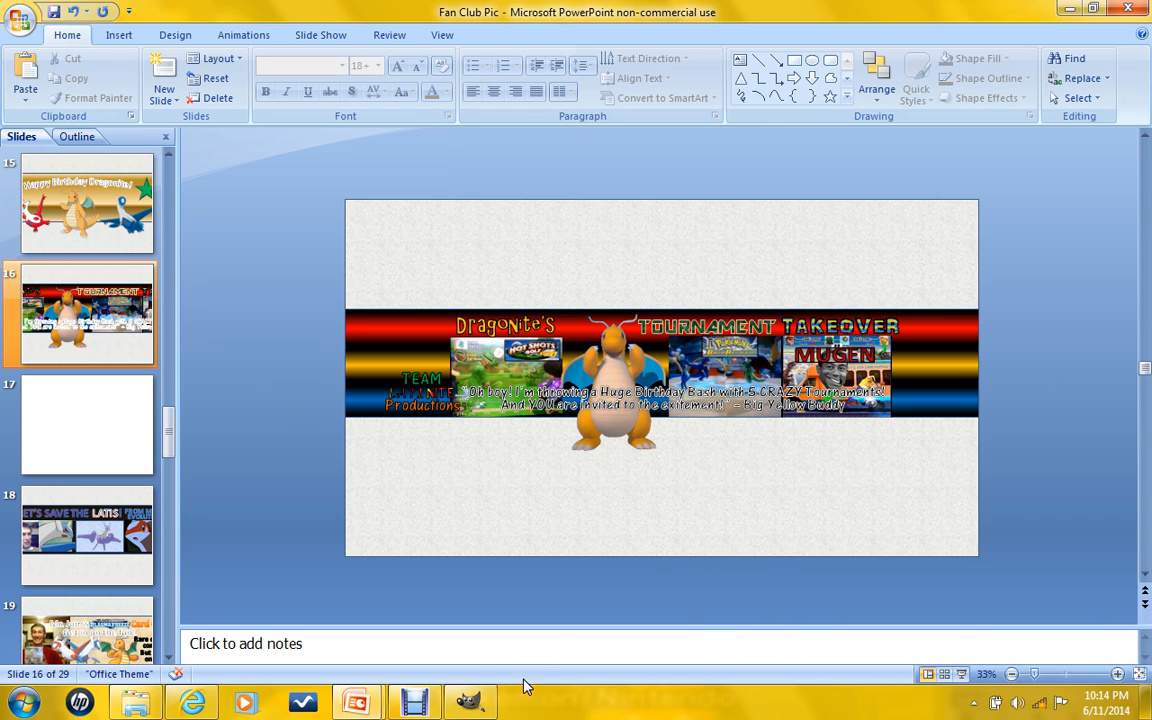